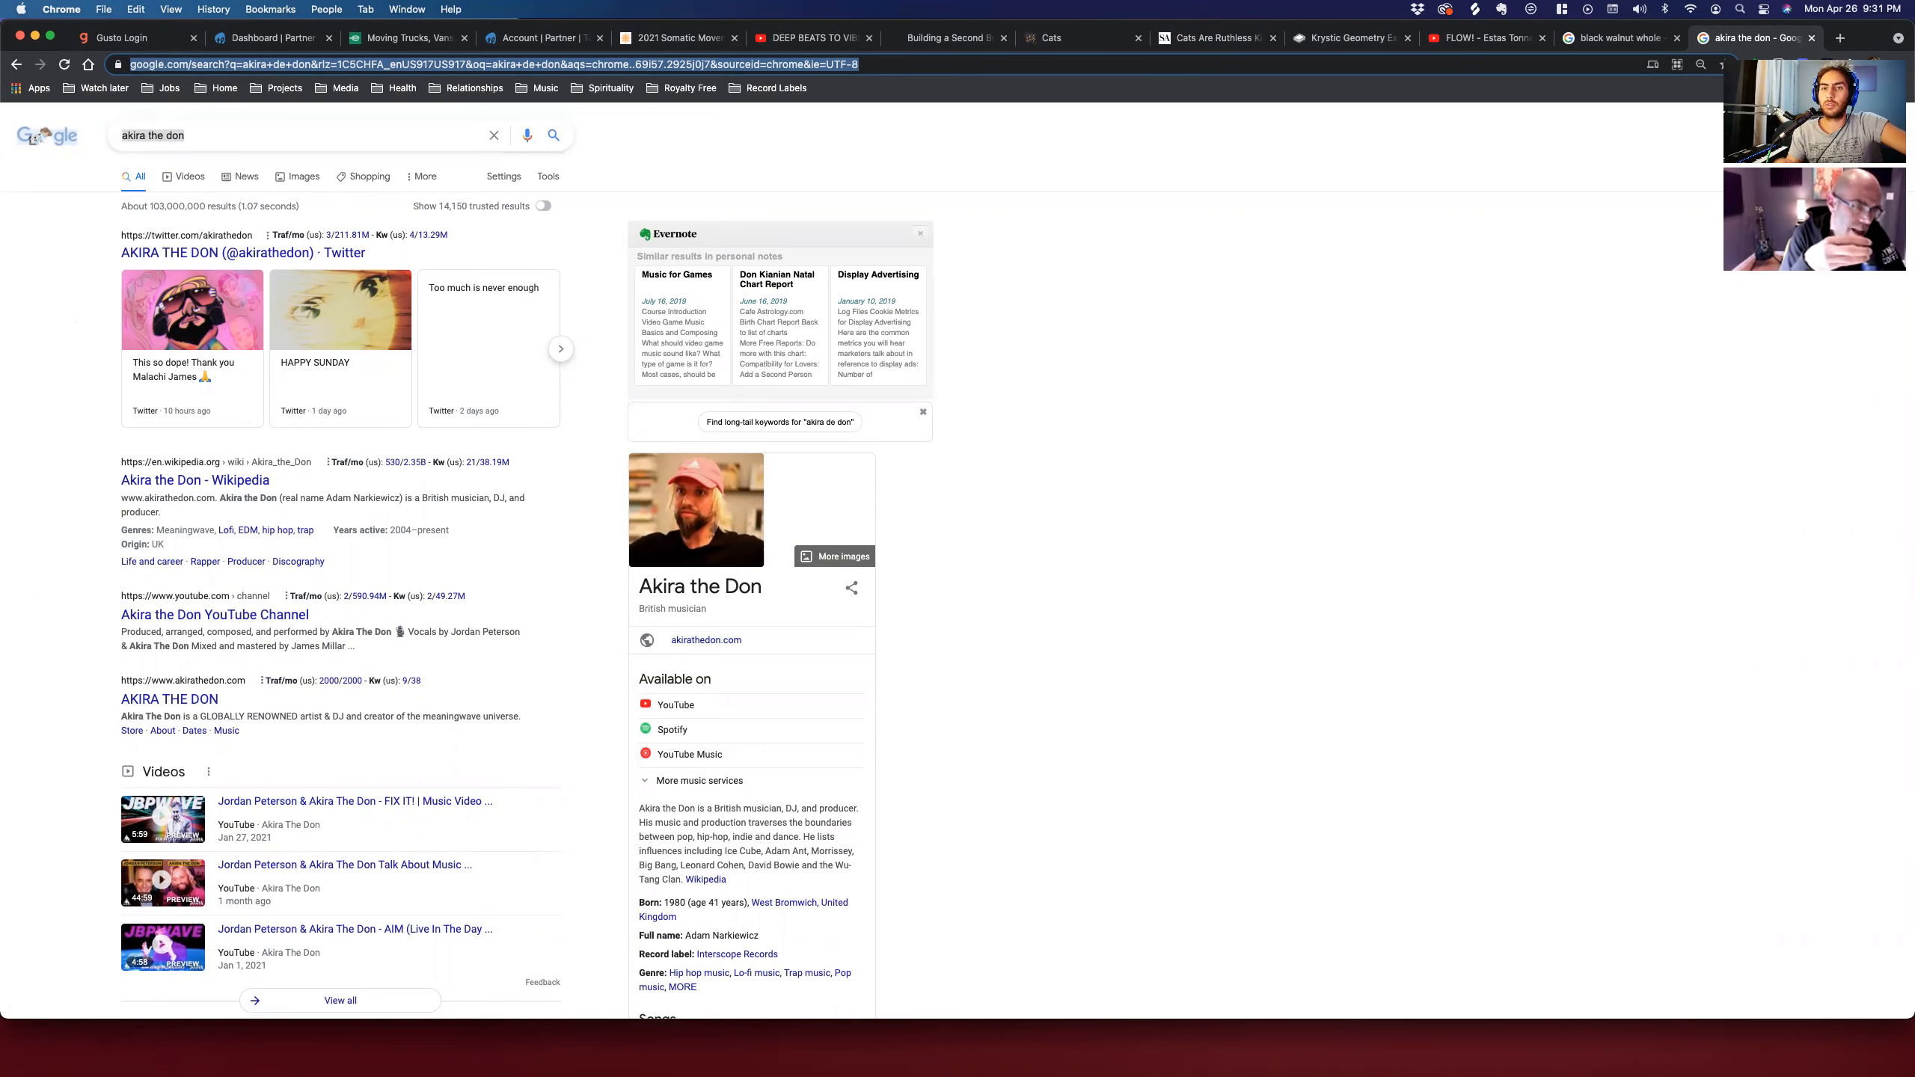
# Search the web for "wattswave iv" and open the full album's SoundCloud page from the results.
pyautogui.write('tt')
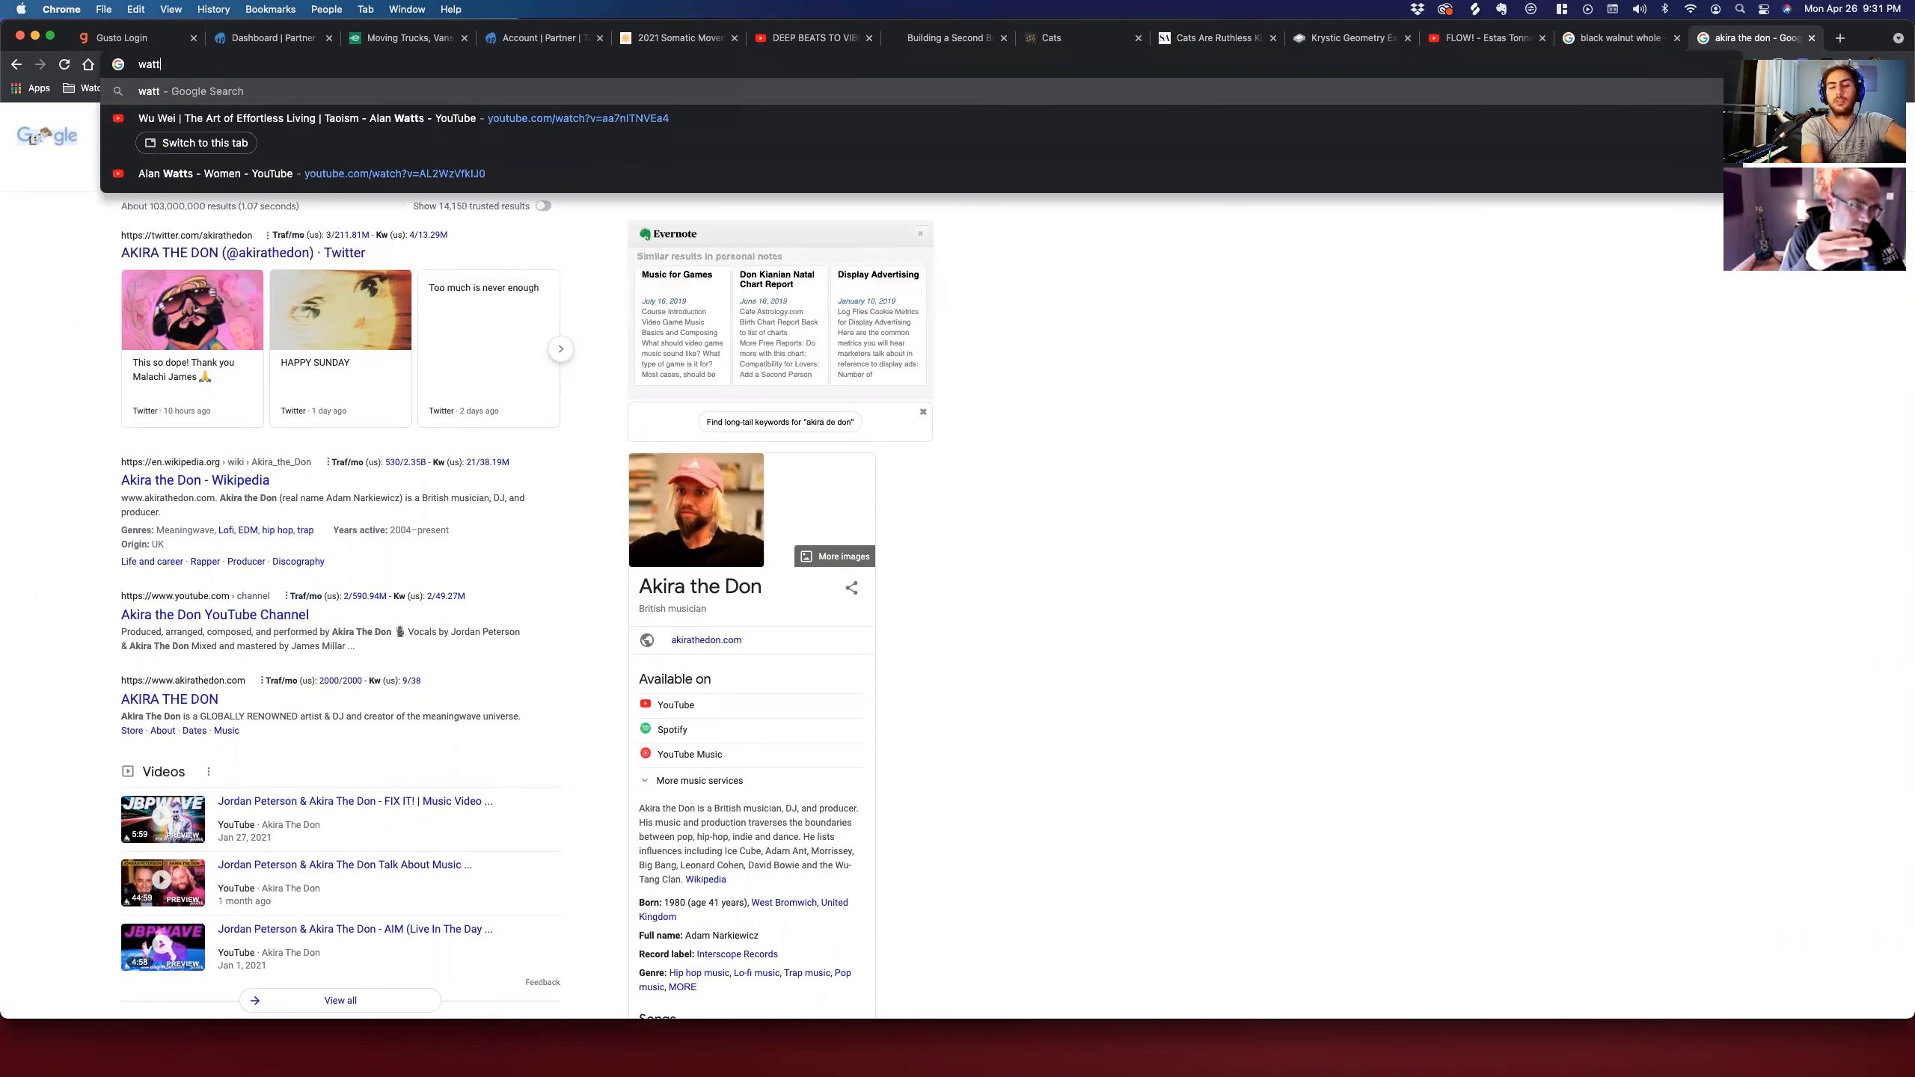
pyautogui.write('s')
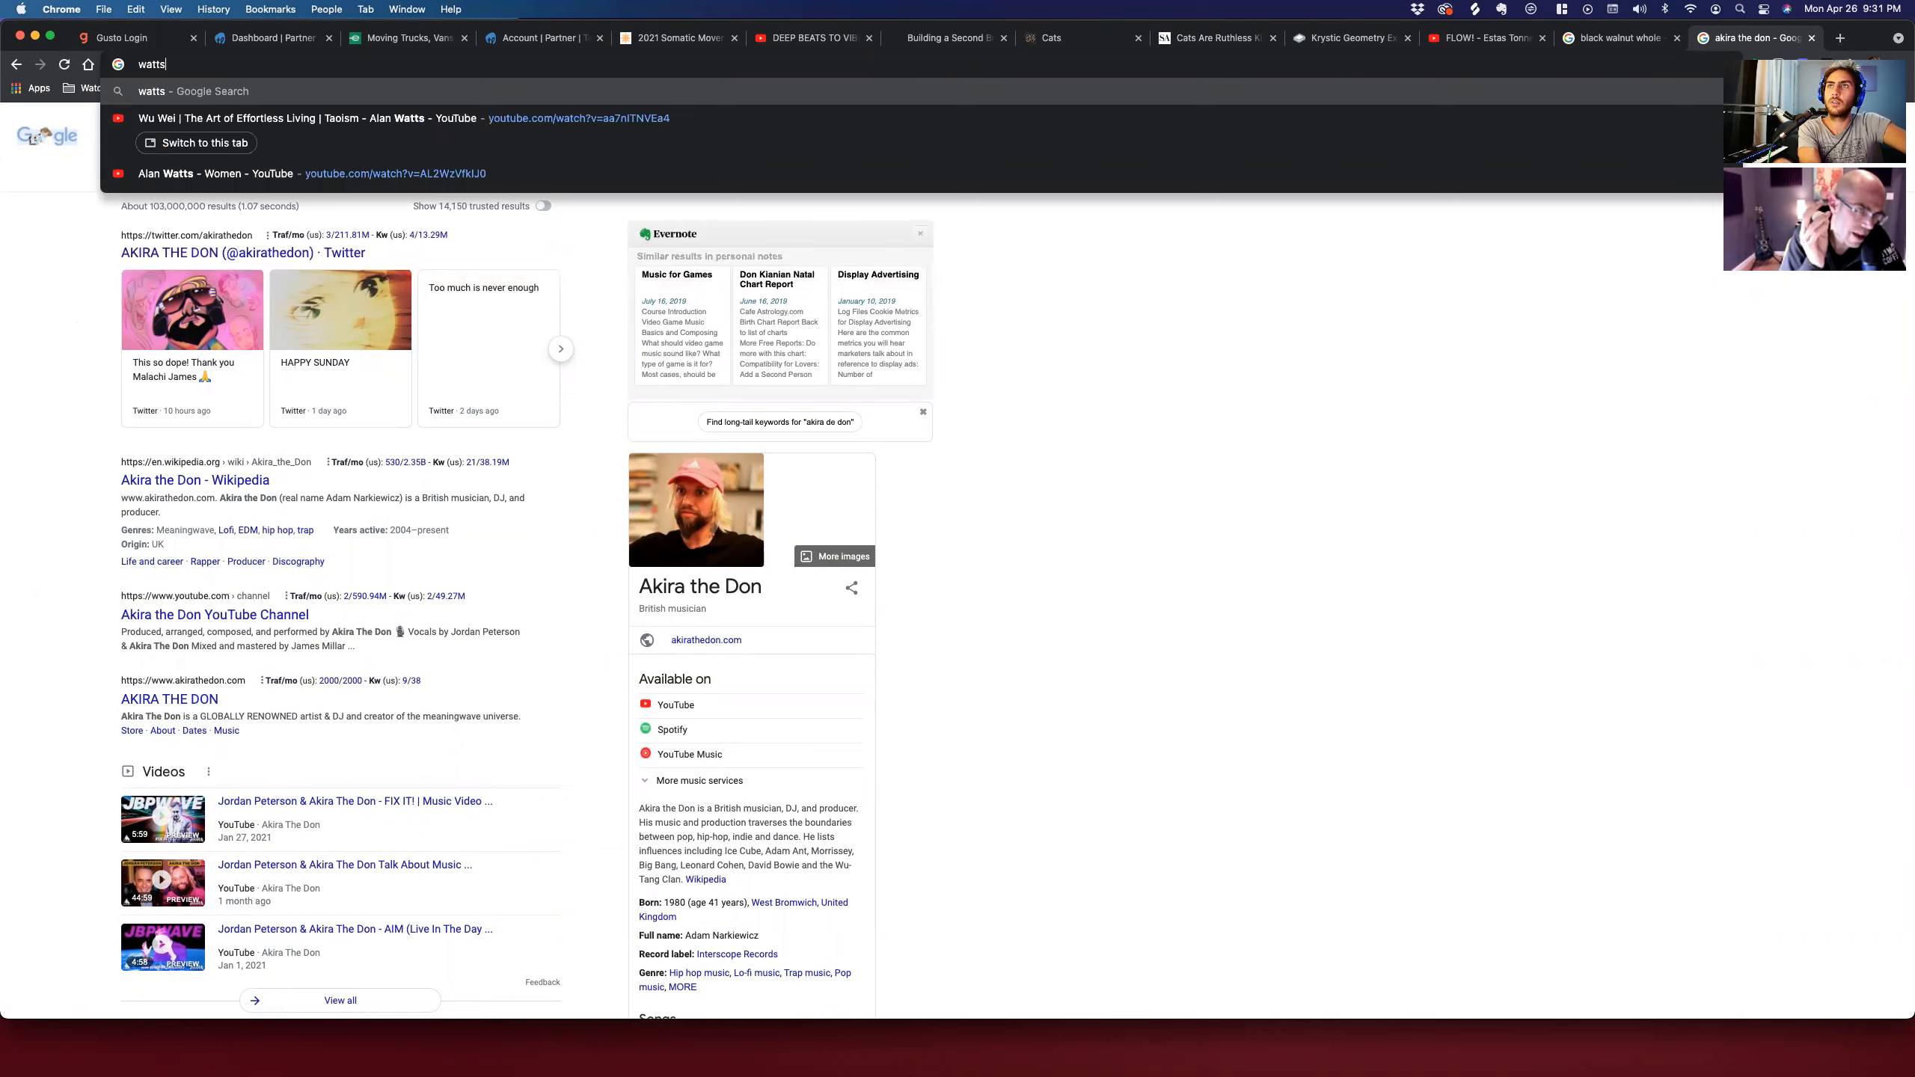
pyautogui.write('wa')
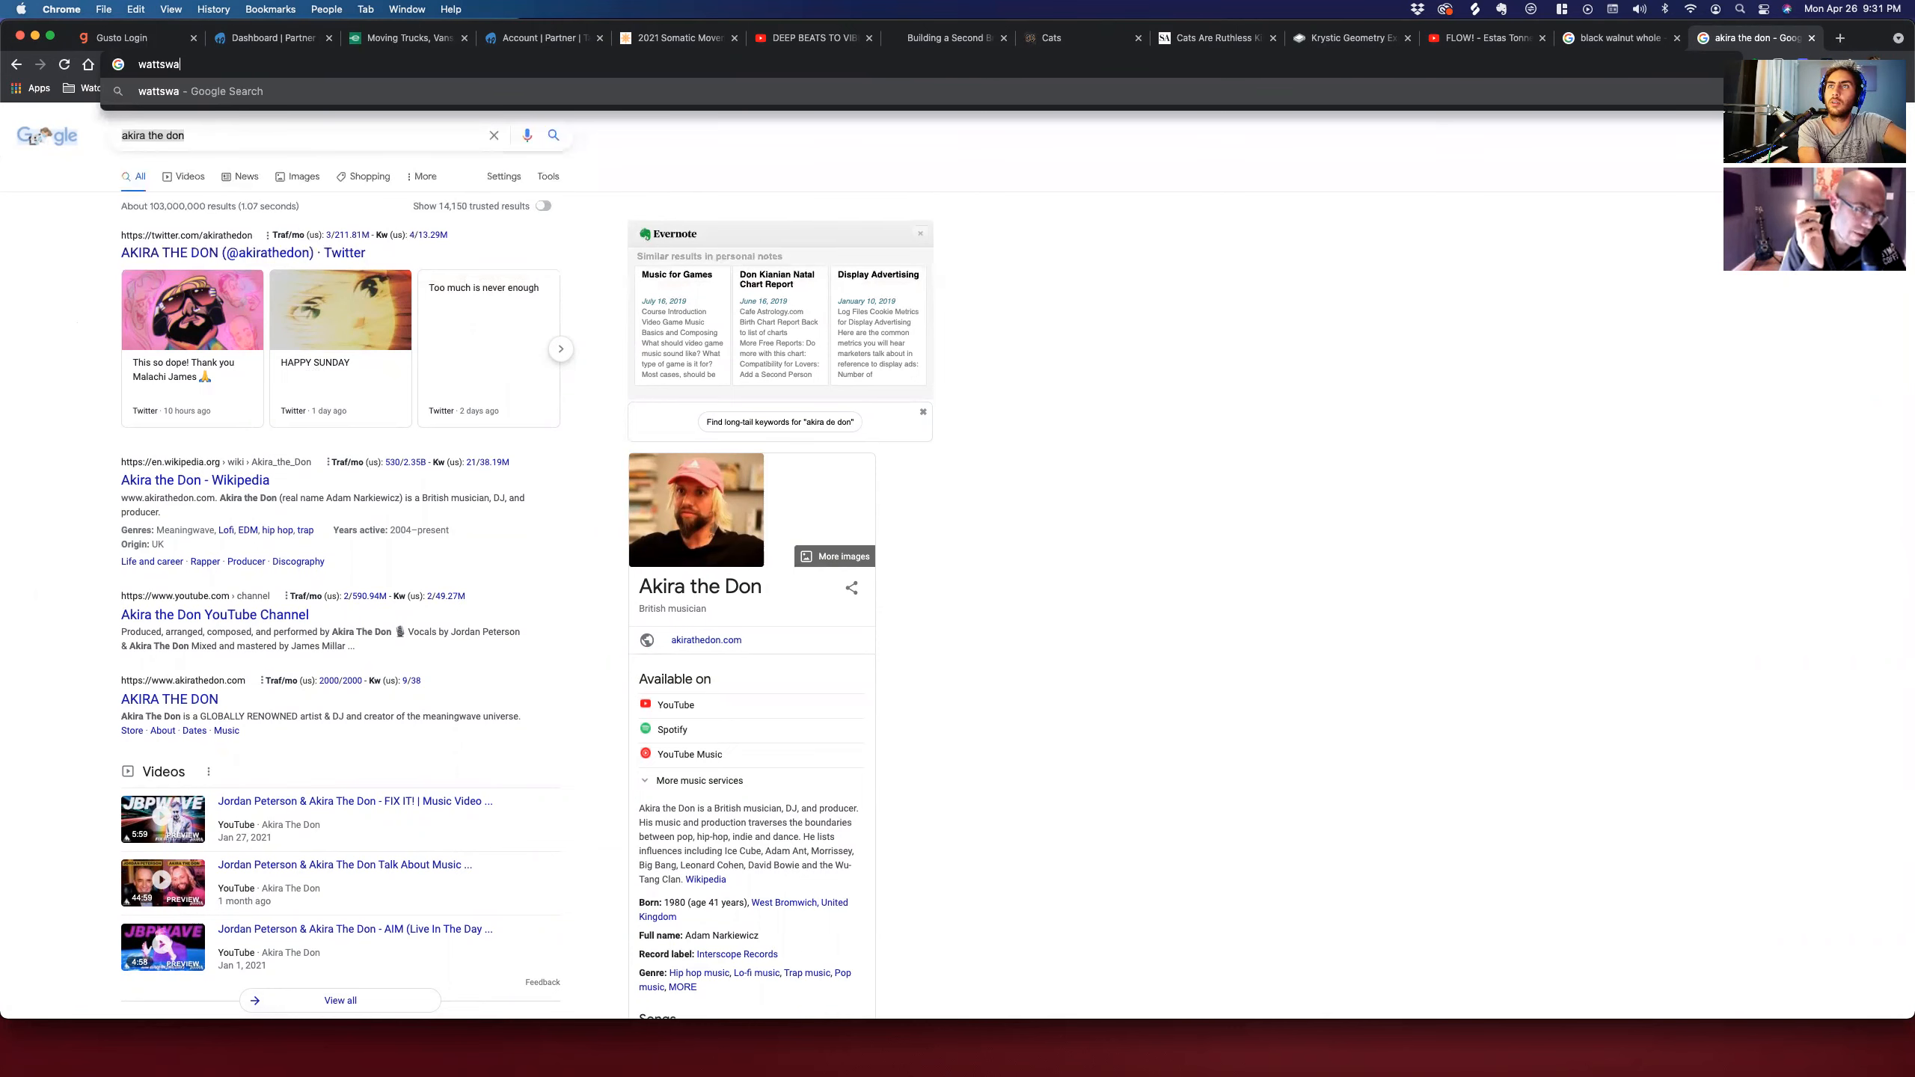
pyautogui.write('ve')
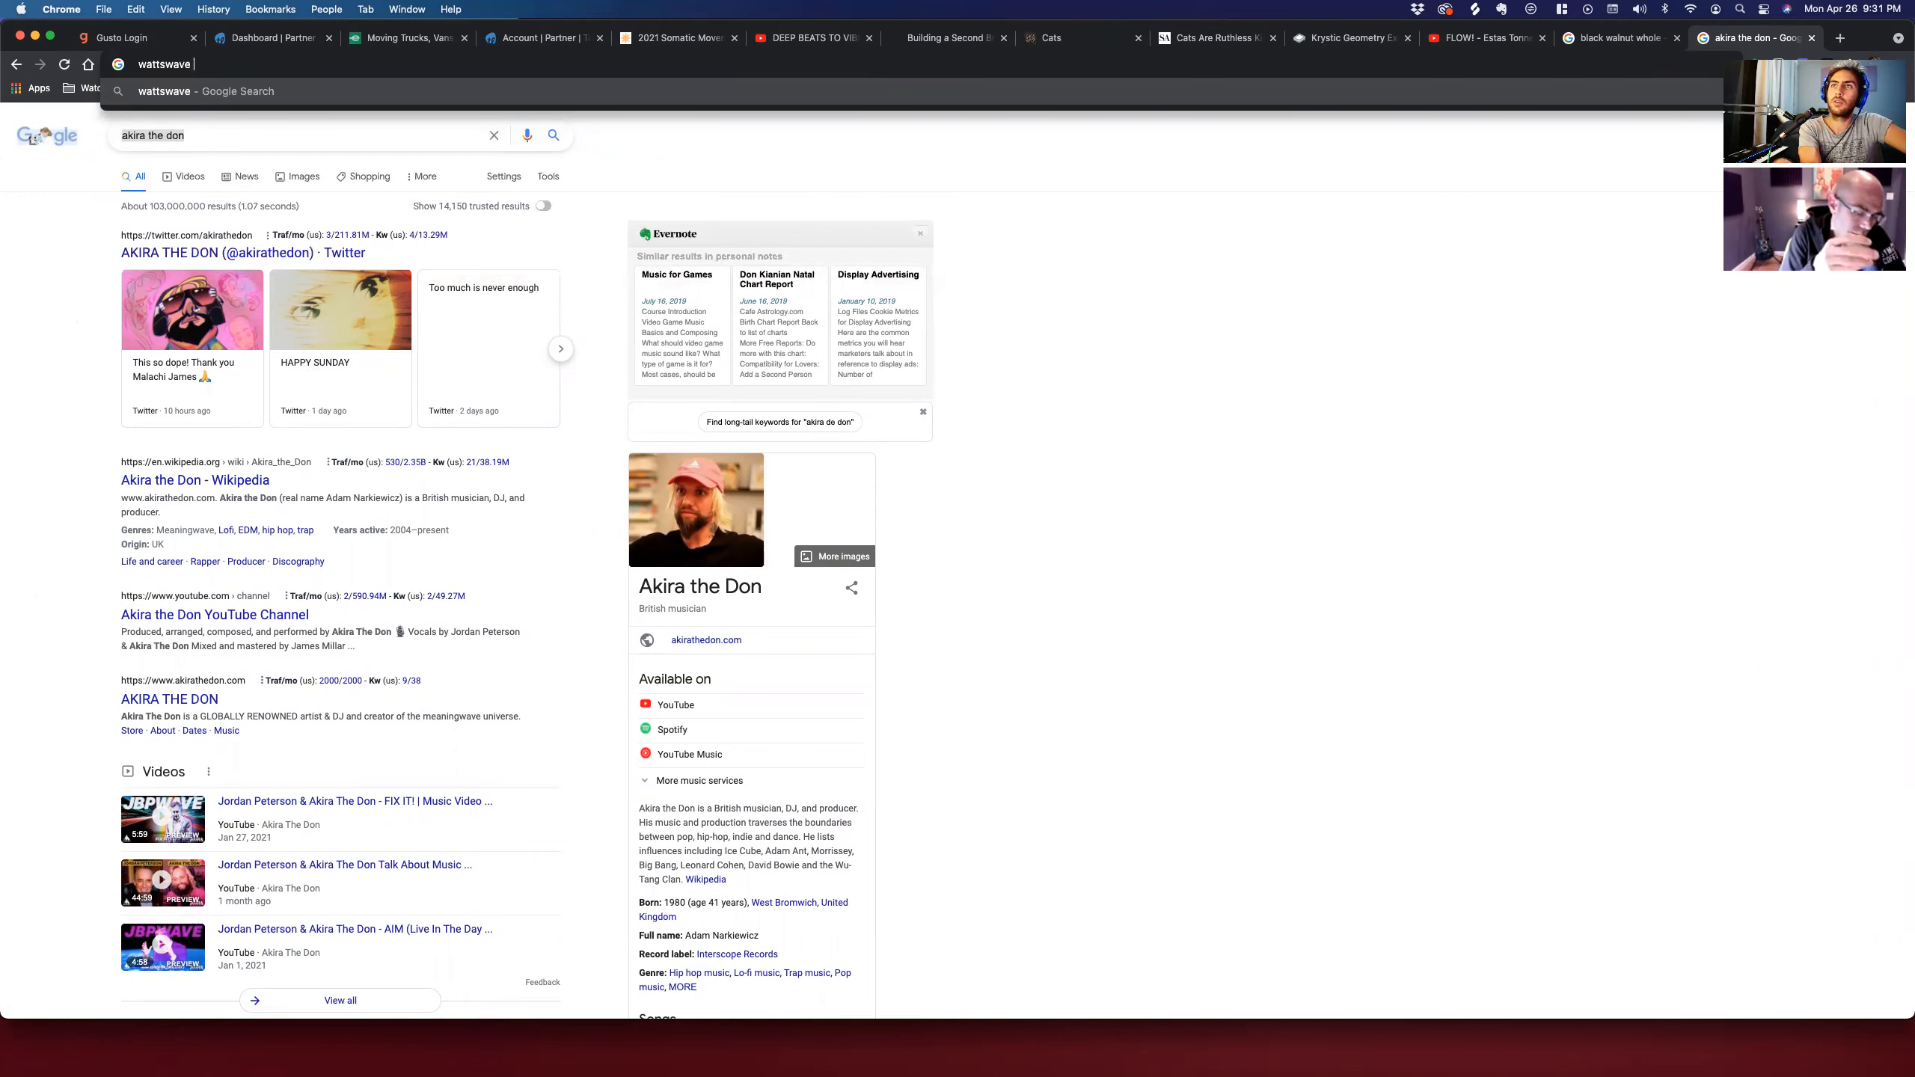
pyautogui.write(' ivy')
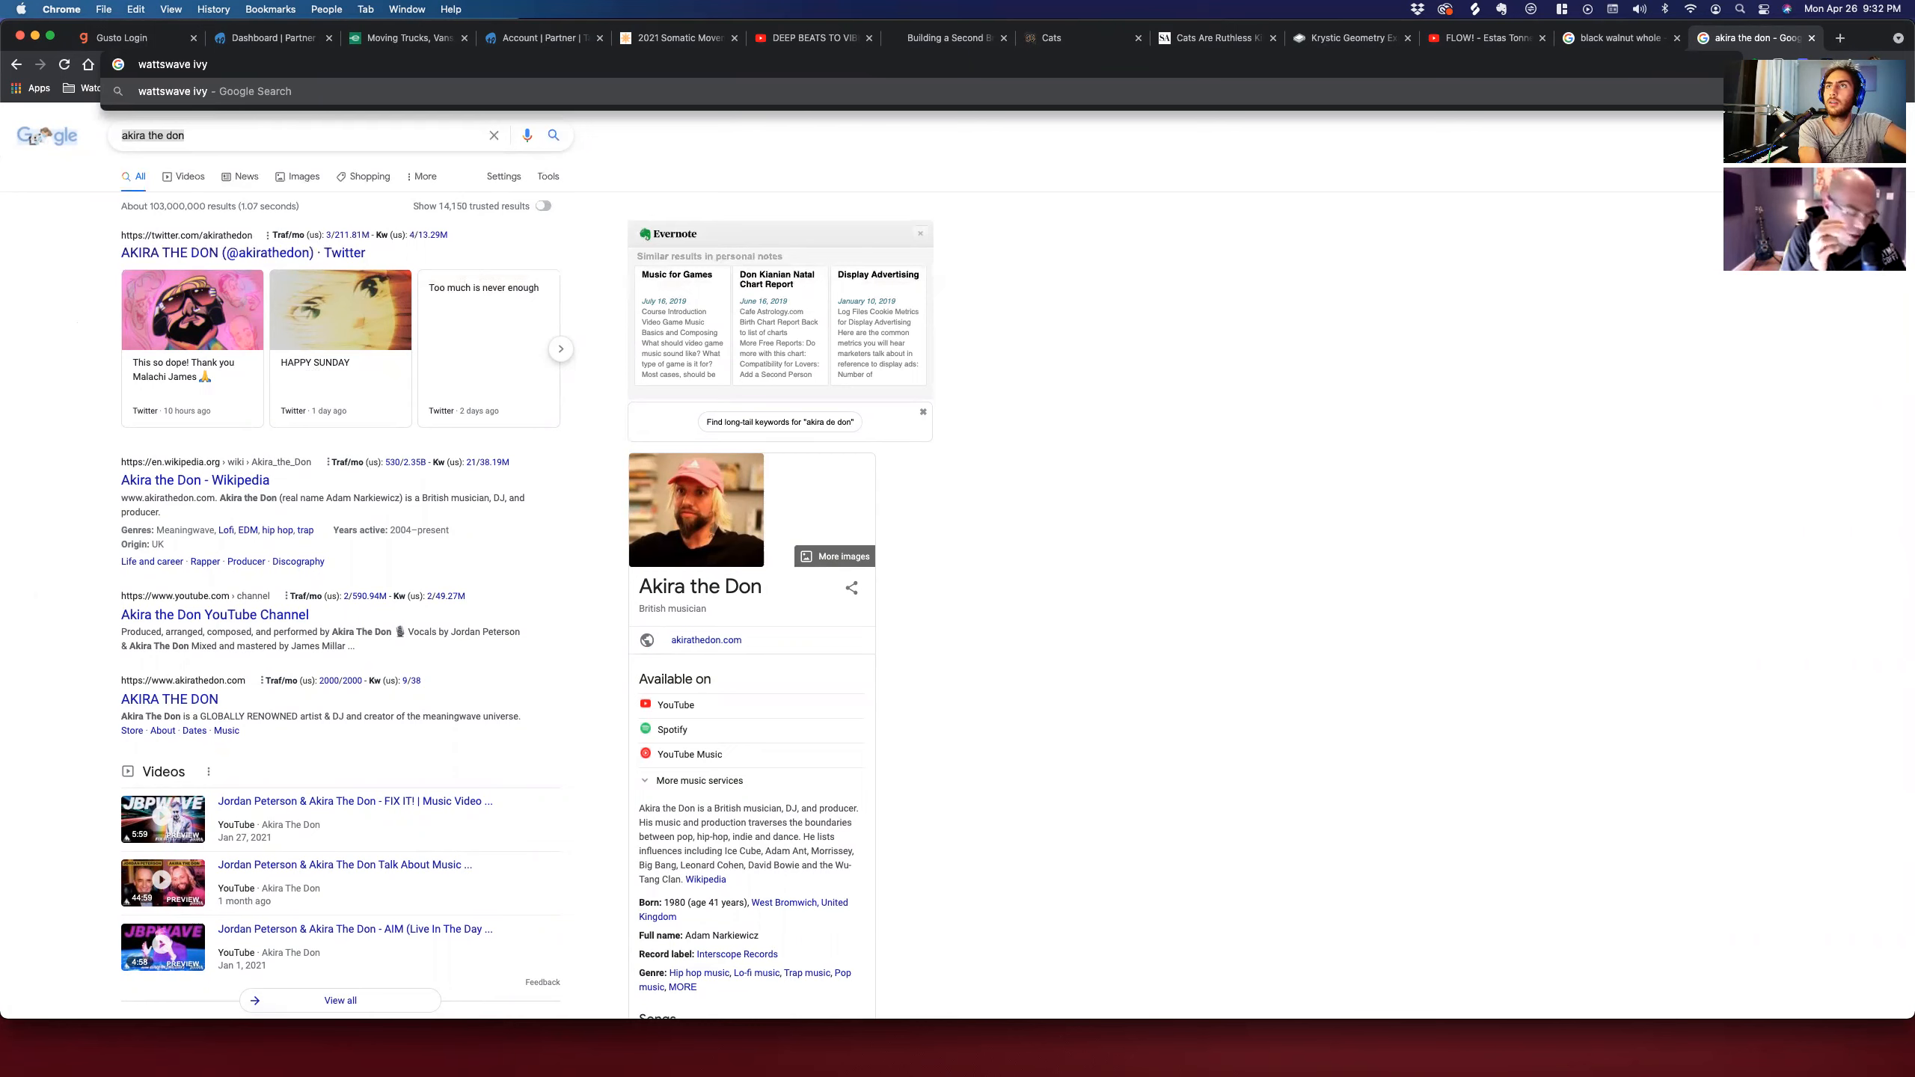
pyautogui.press('BackSpace')
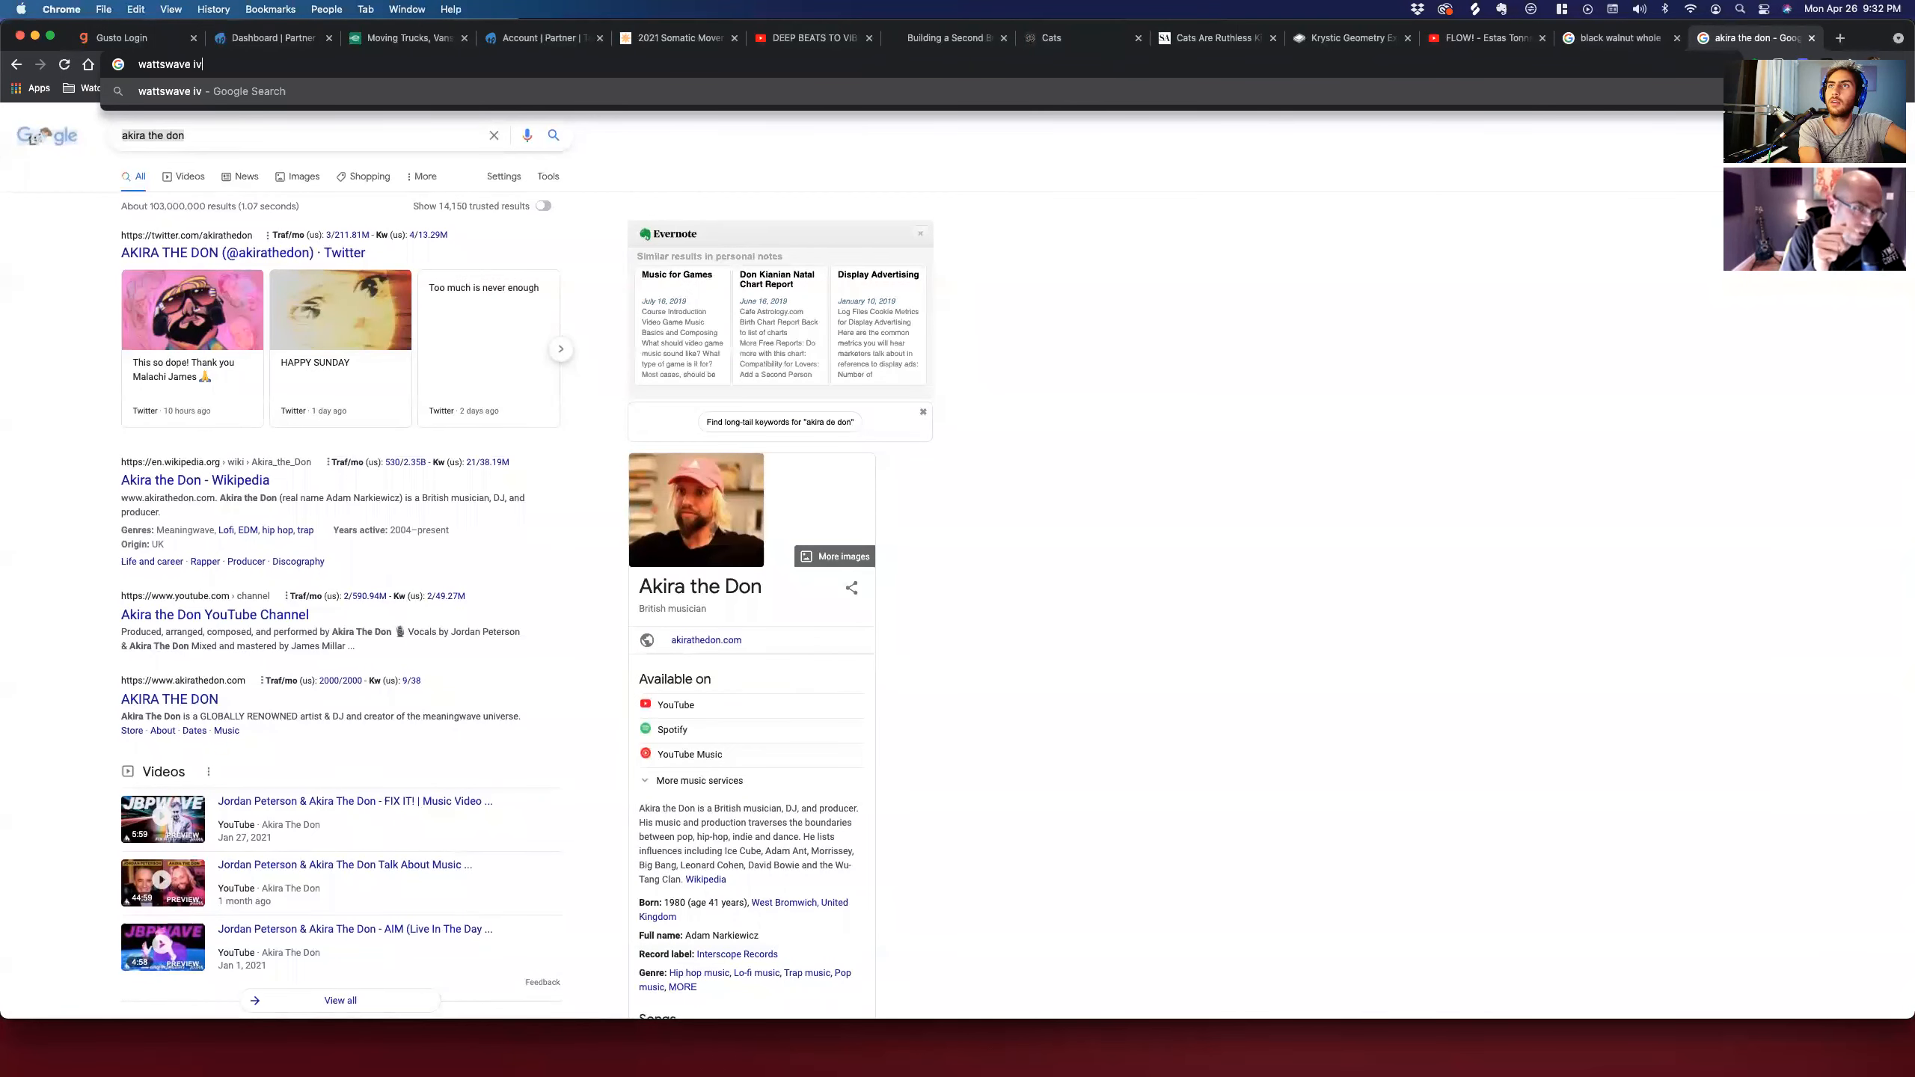
pyautogui.press('Return')
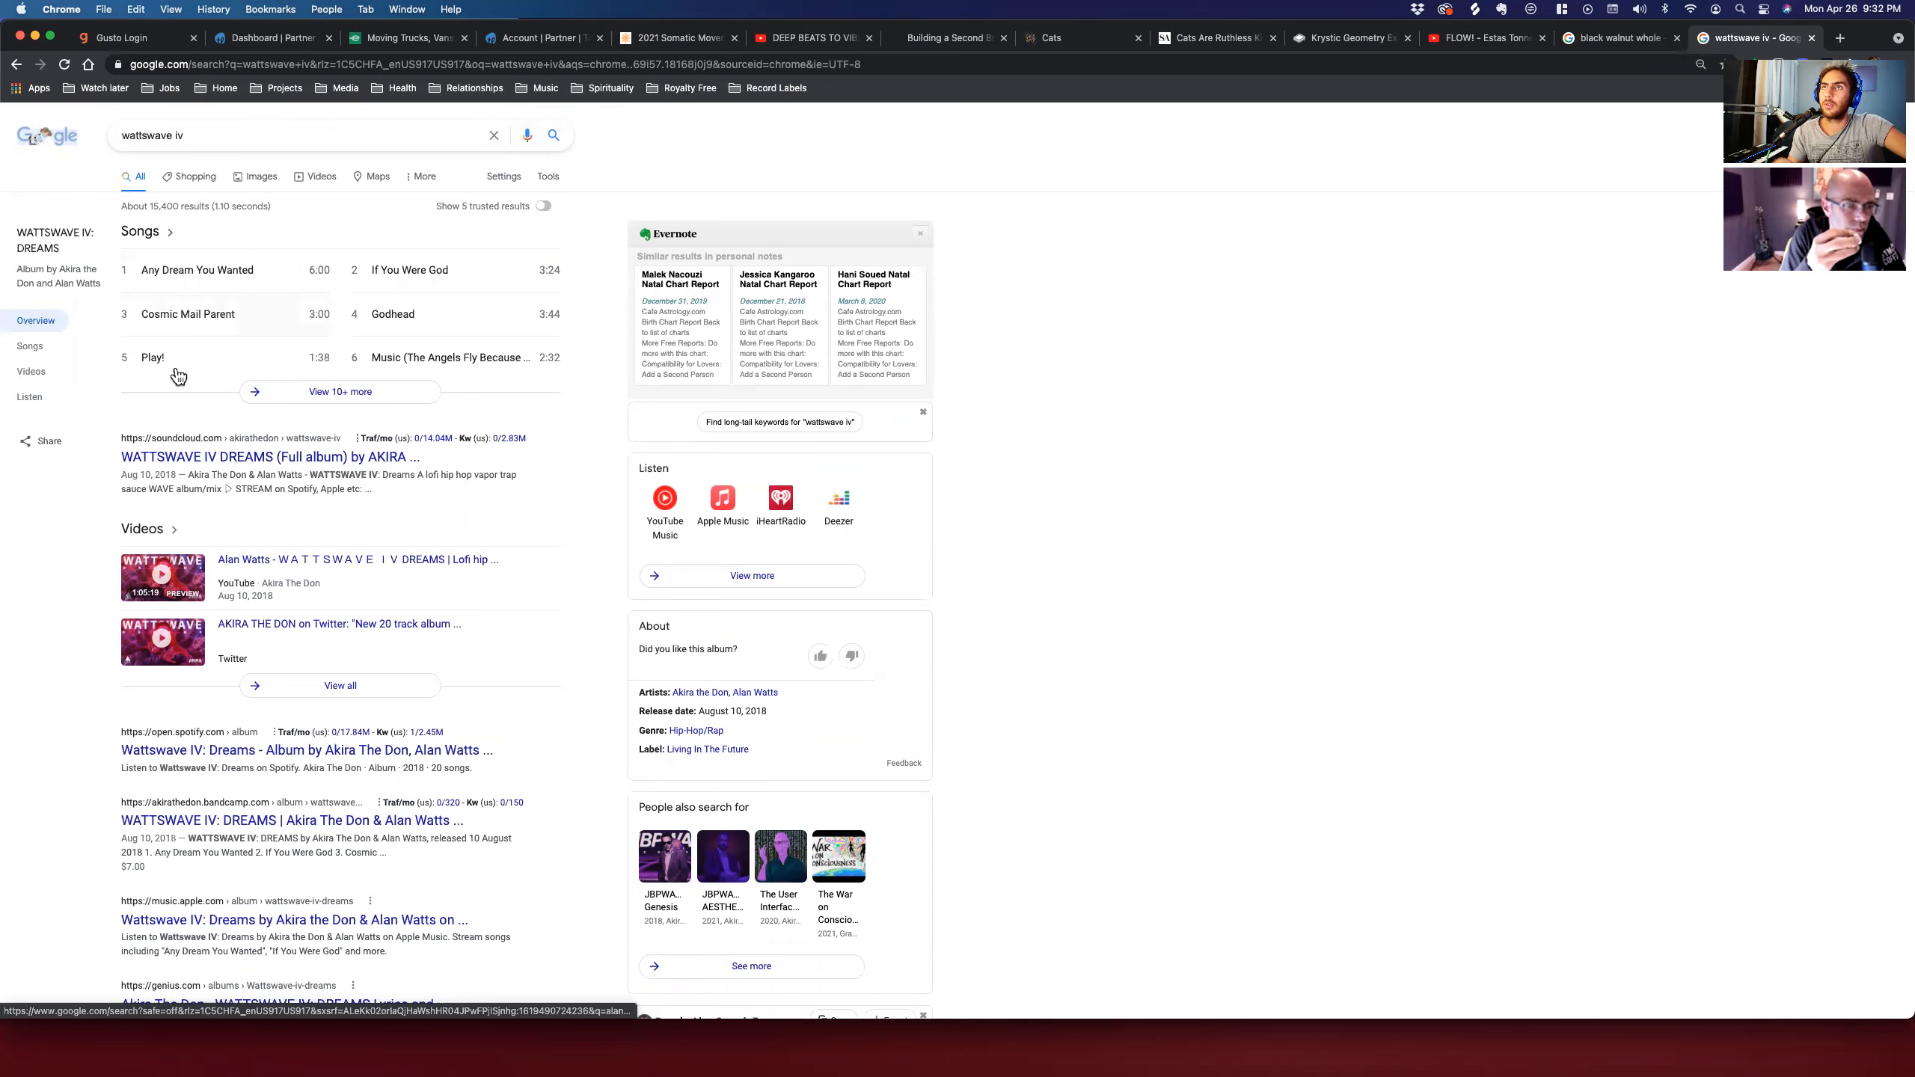
pyautogui.click(205, 457)
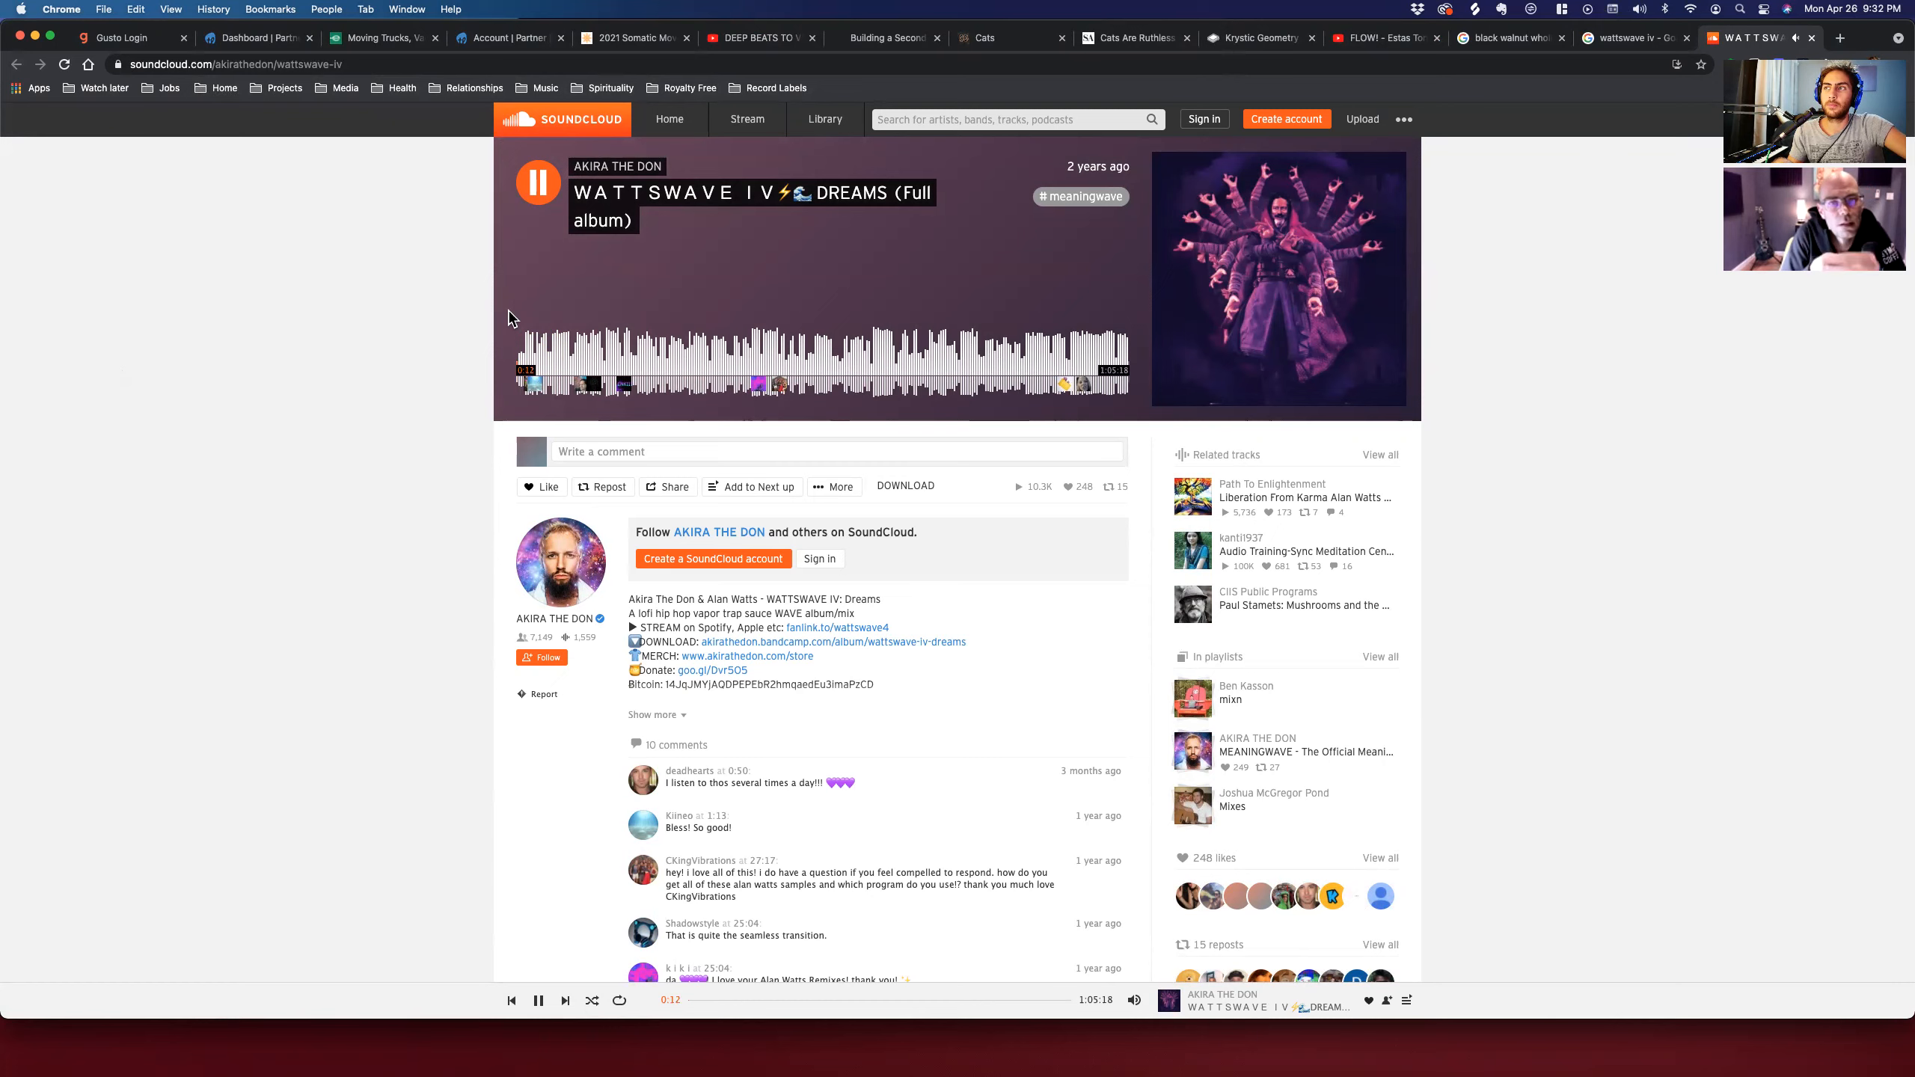
# Sample the WATTSWAVE IV album by skipping forward in stages to about 21:40, and pause playback there.
pyautogui.click(531, 366)
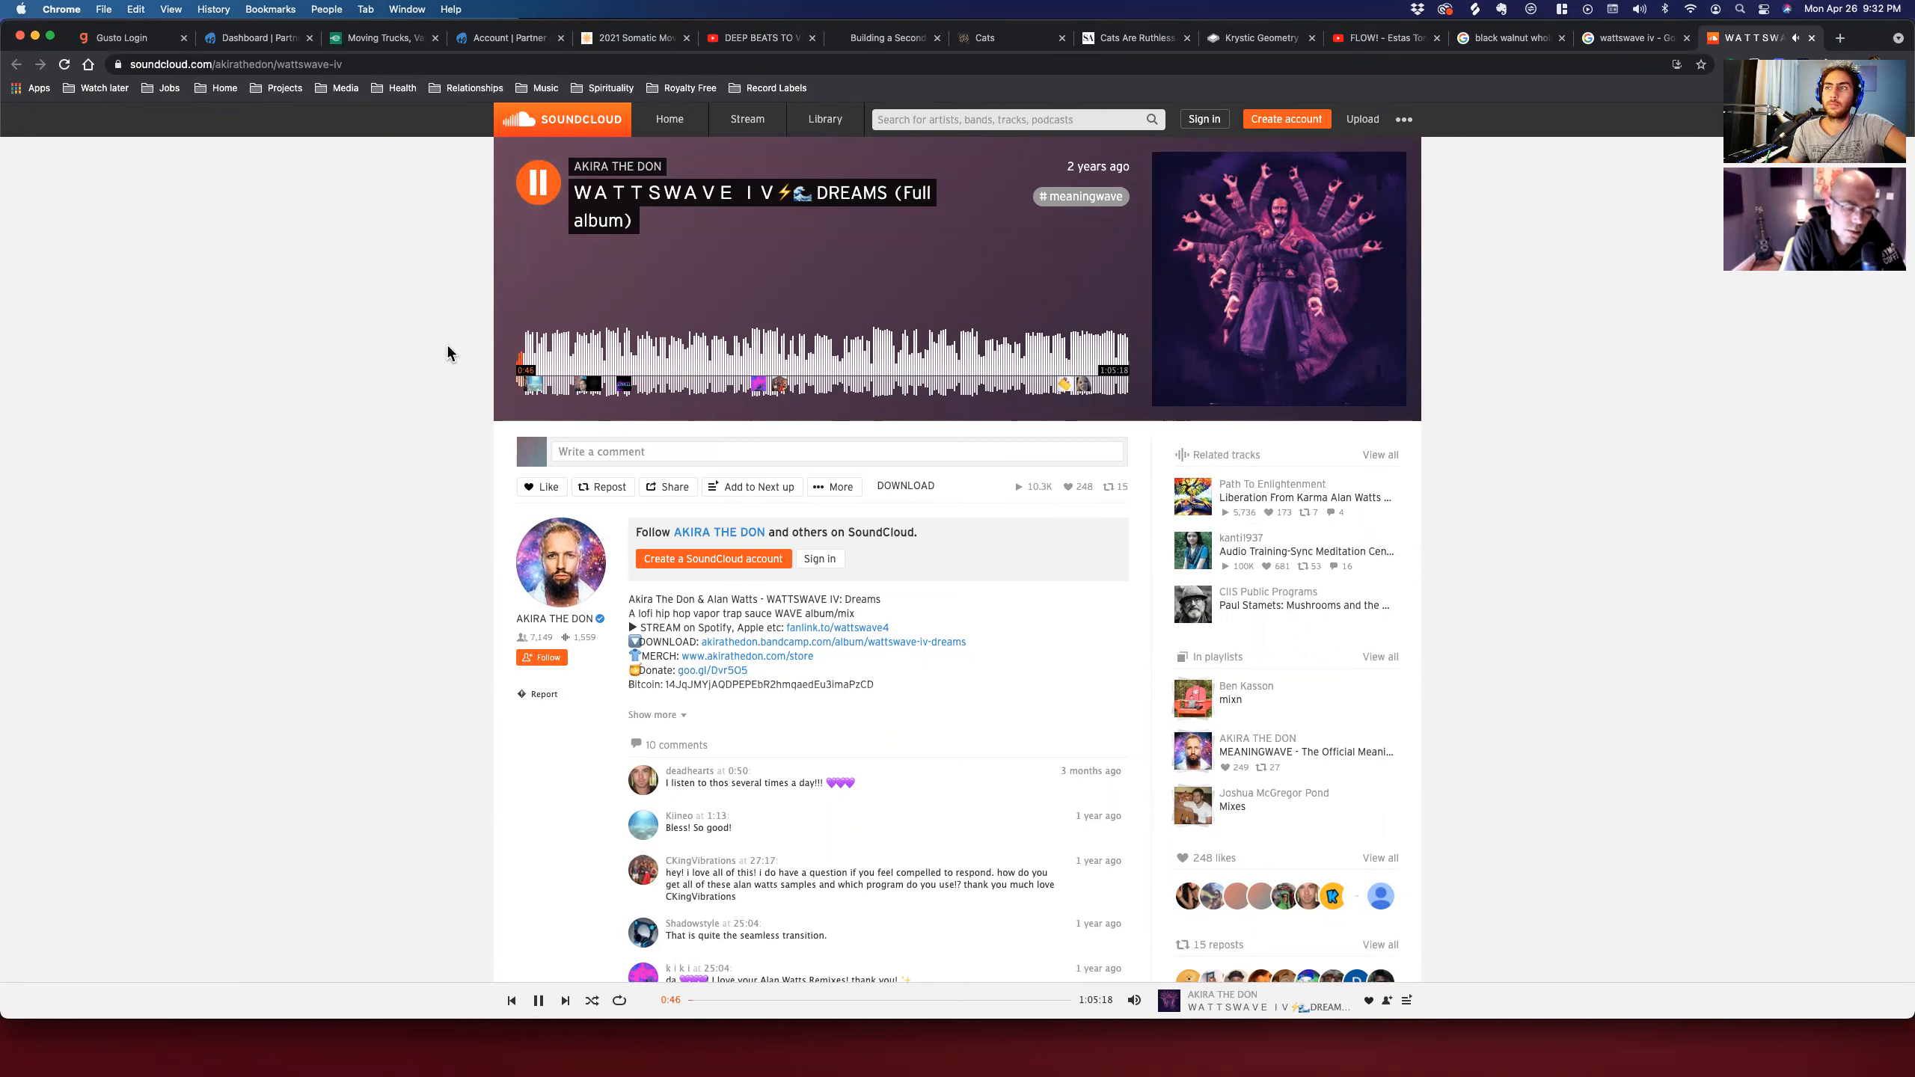
pyautogui.click(535, 353)
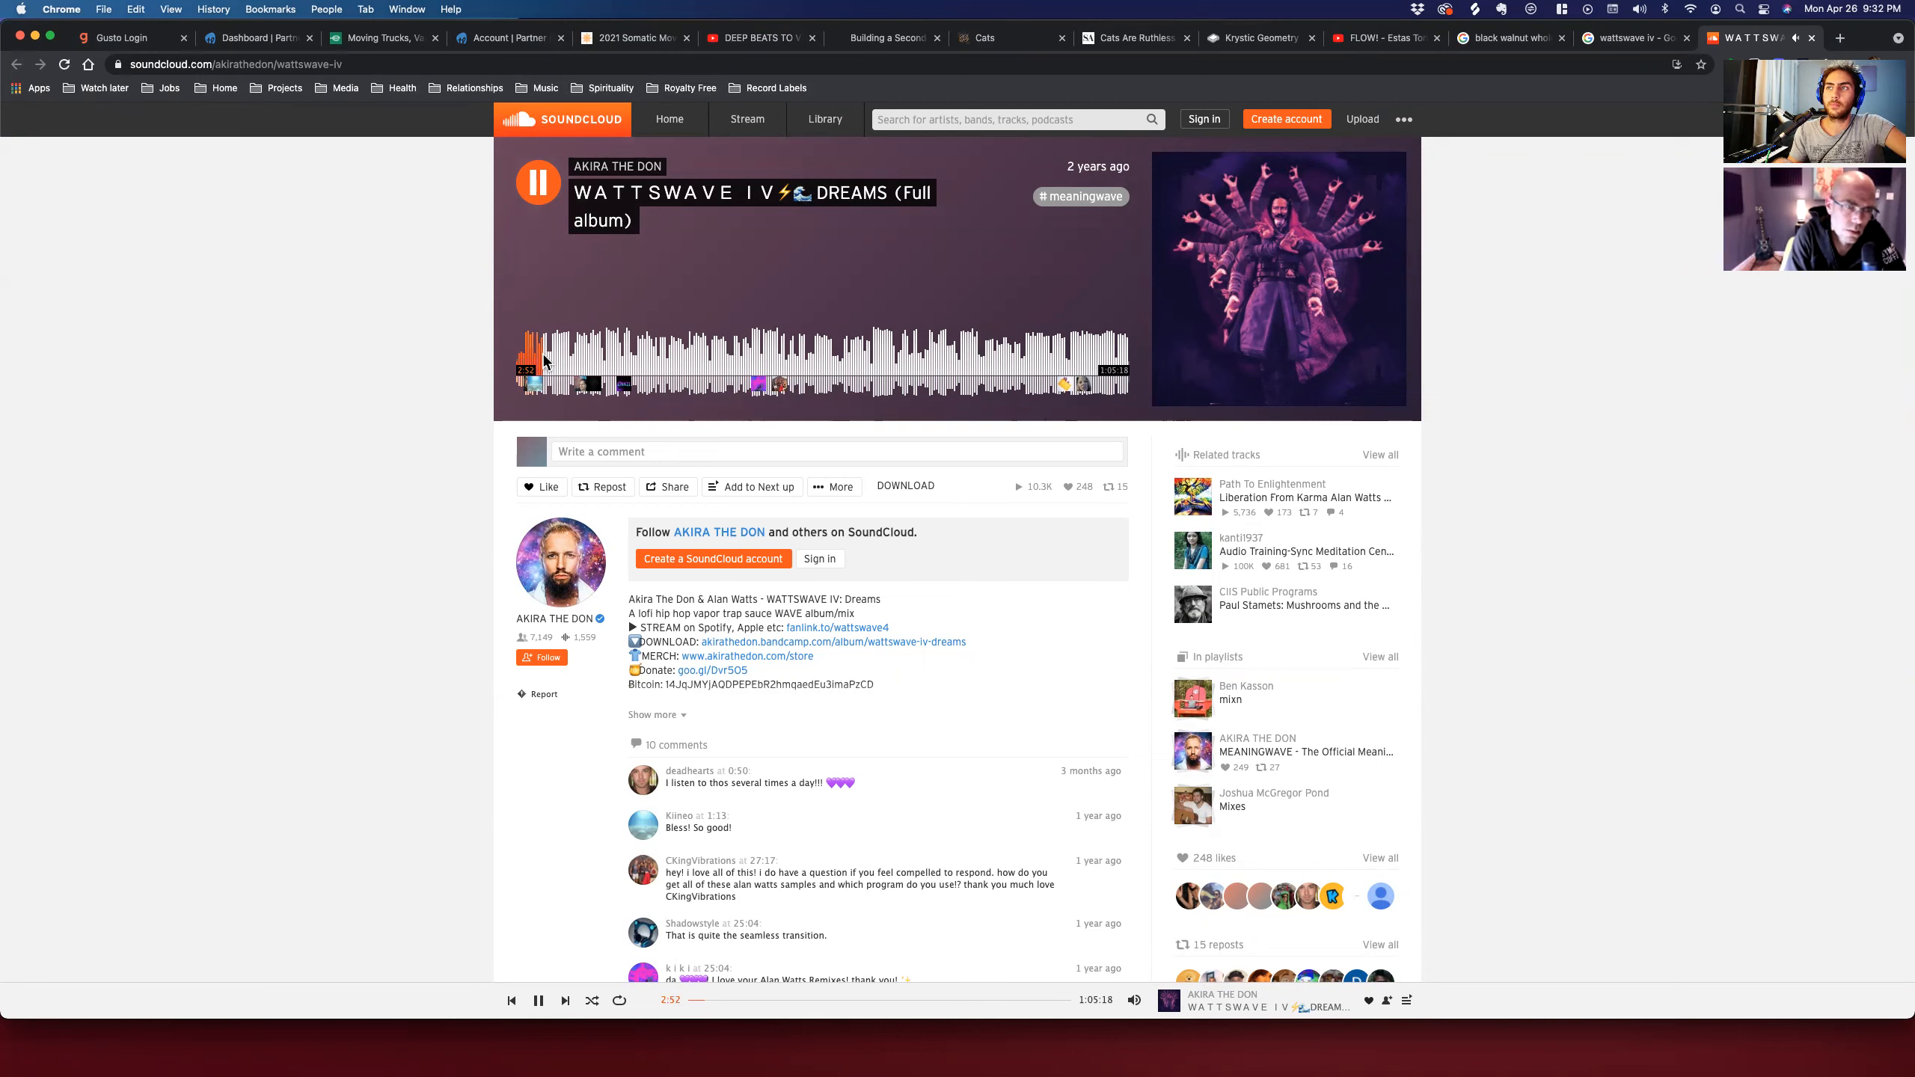
pyautogui.click(544, 359)
pyautogui.click(562, 355)
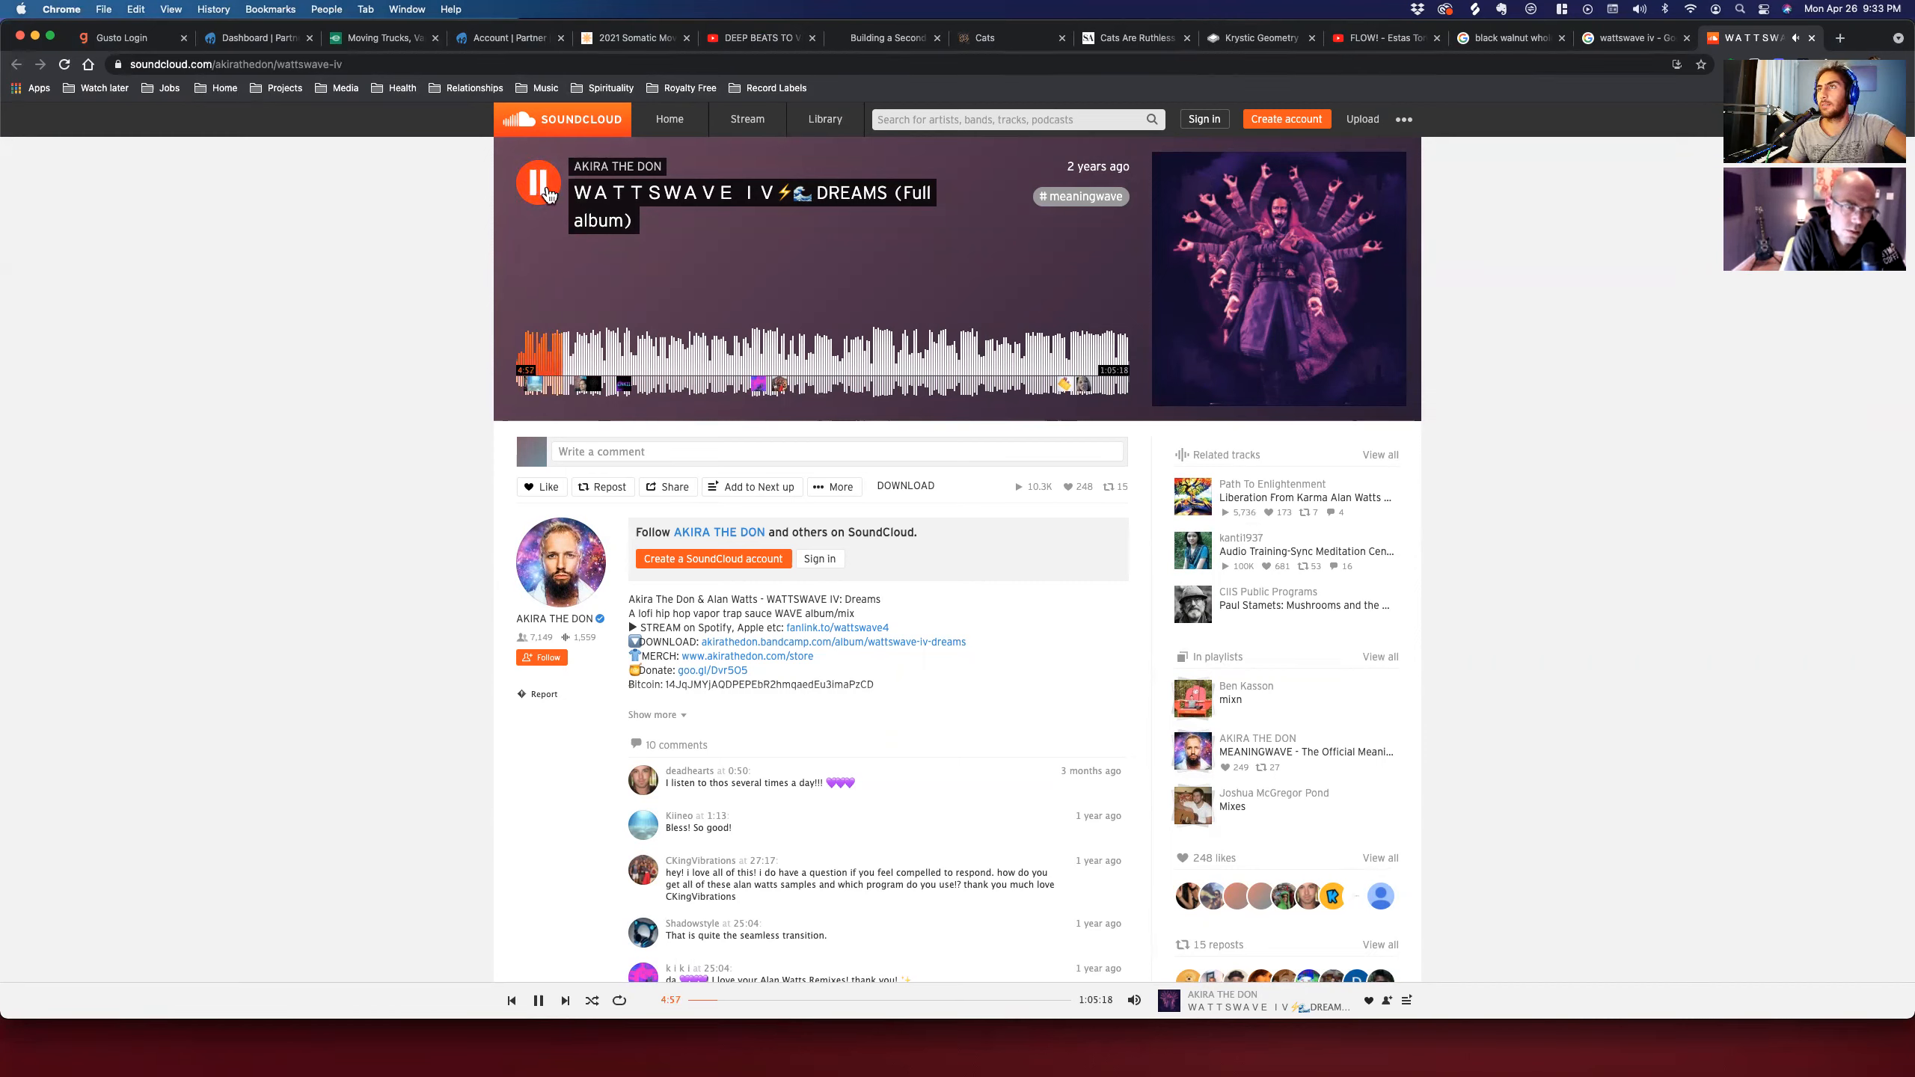
pyautogui.click(581, 358)
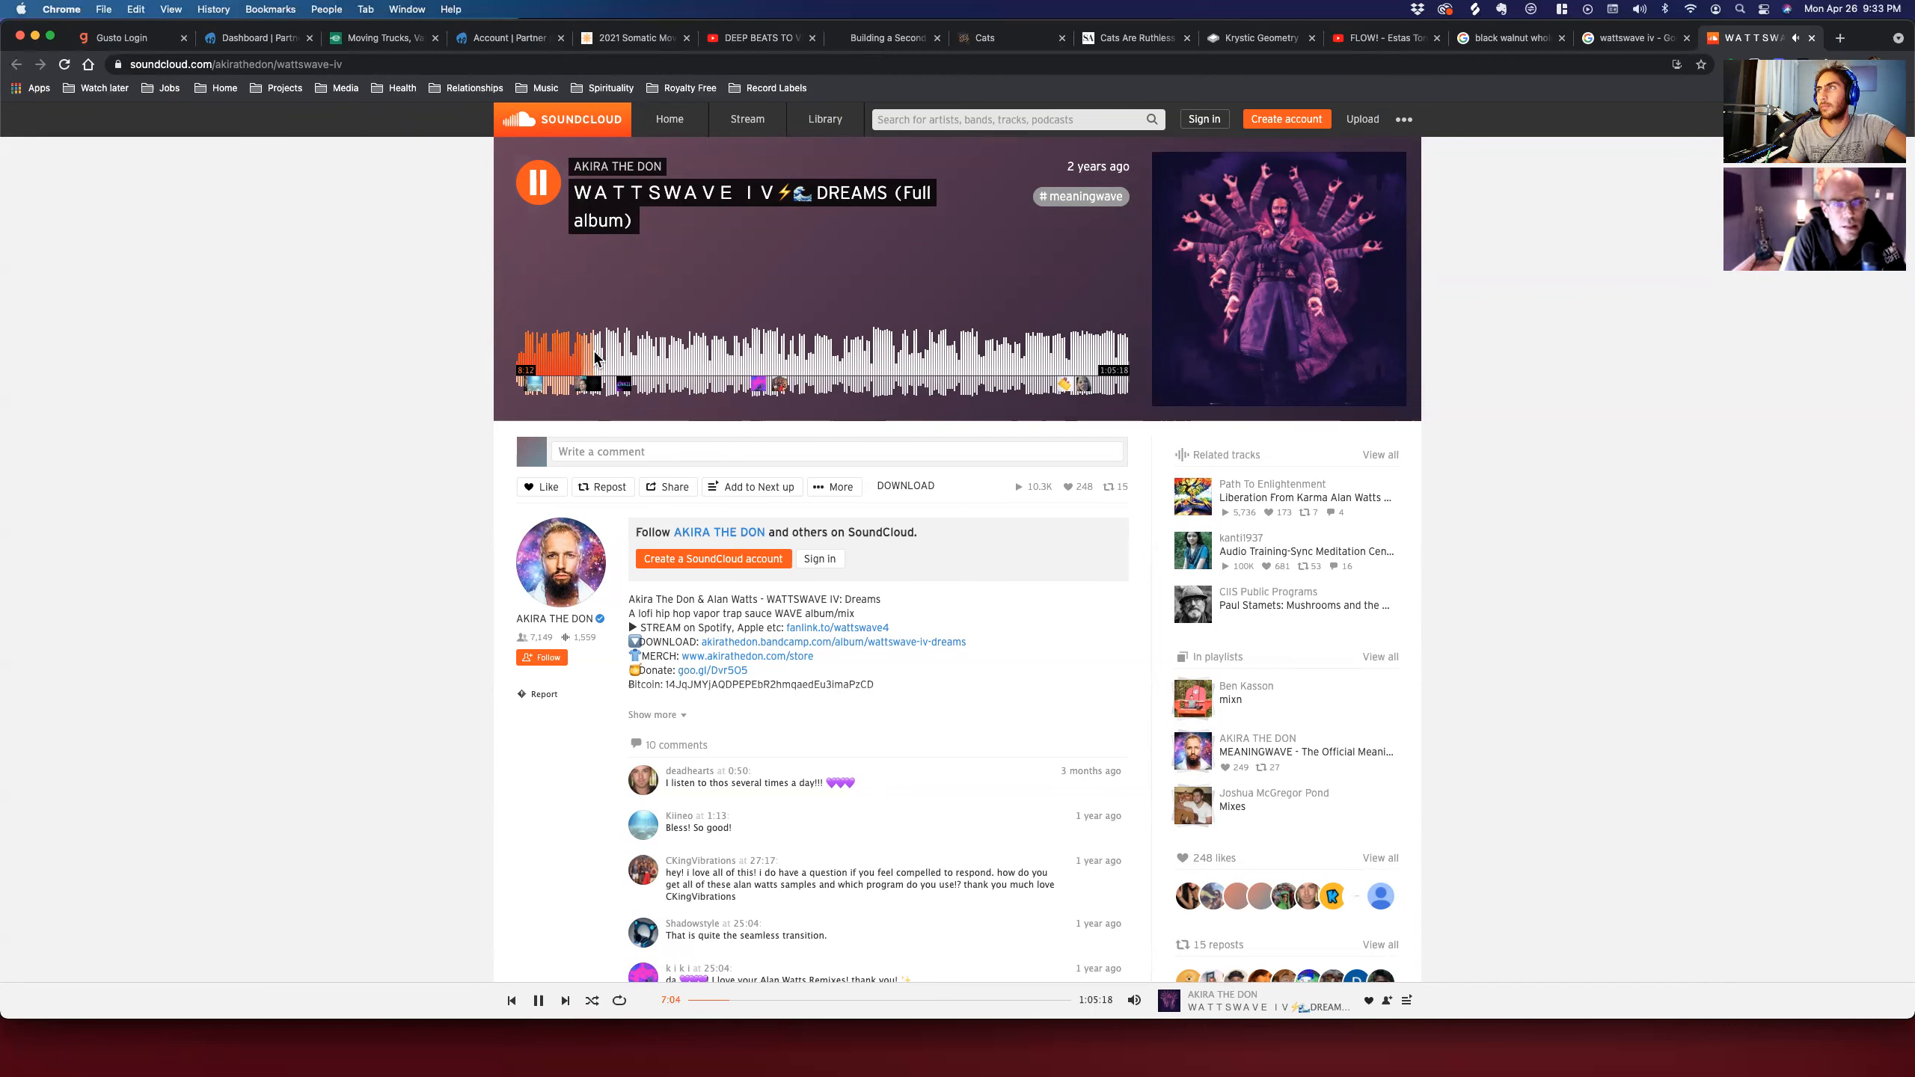
pyautogui.click(595, 357)
pyautogui.click(611, 356)
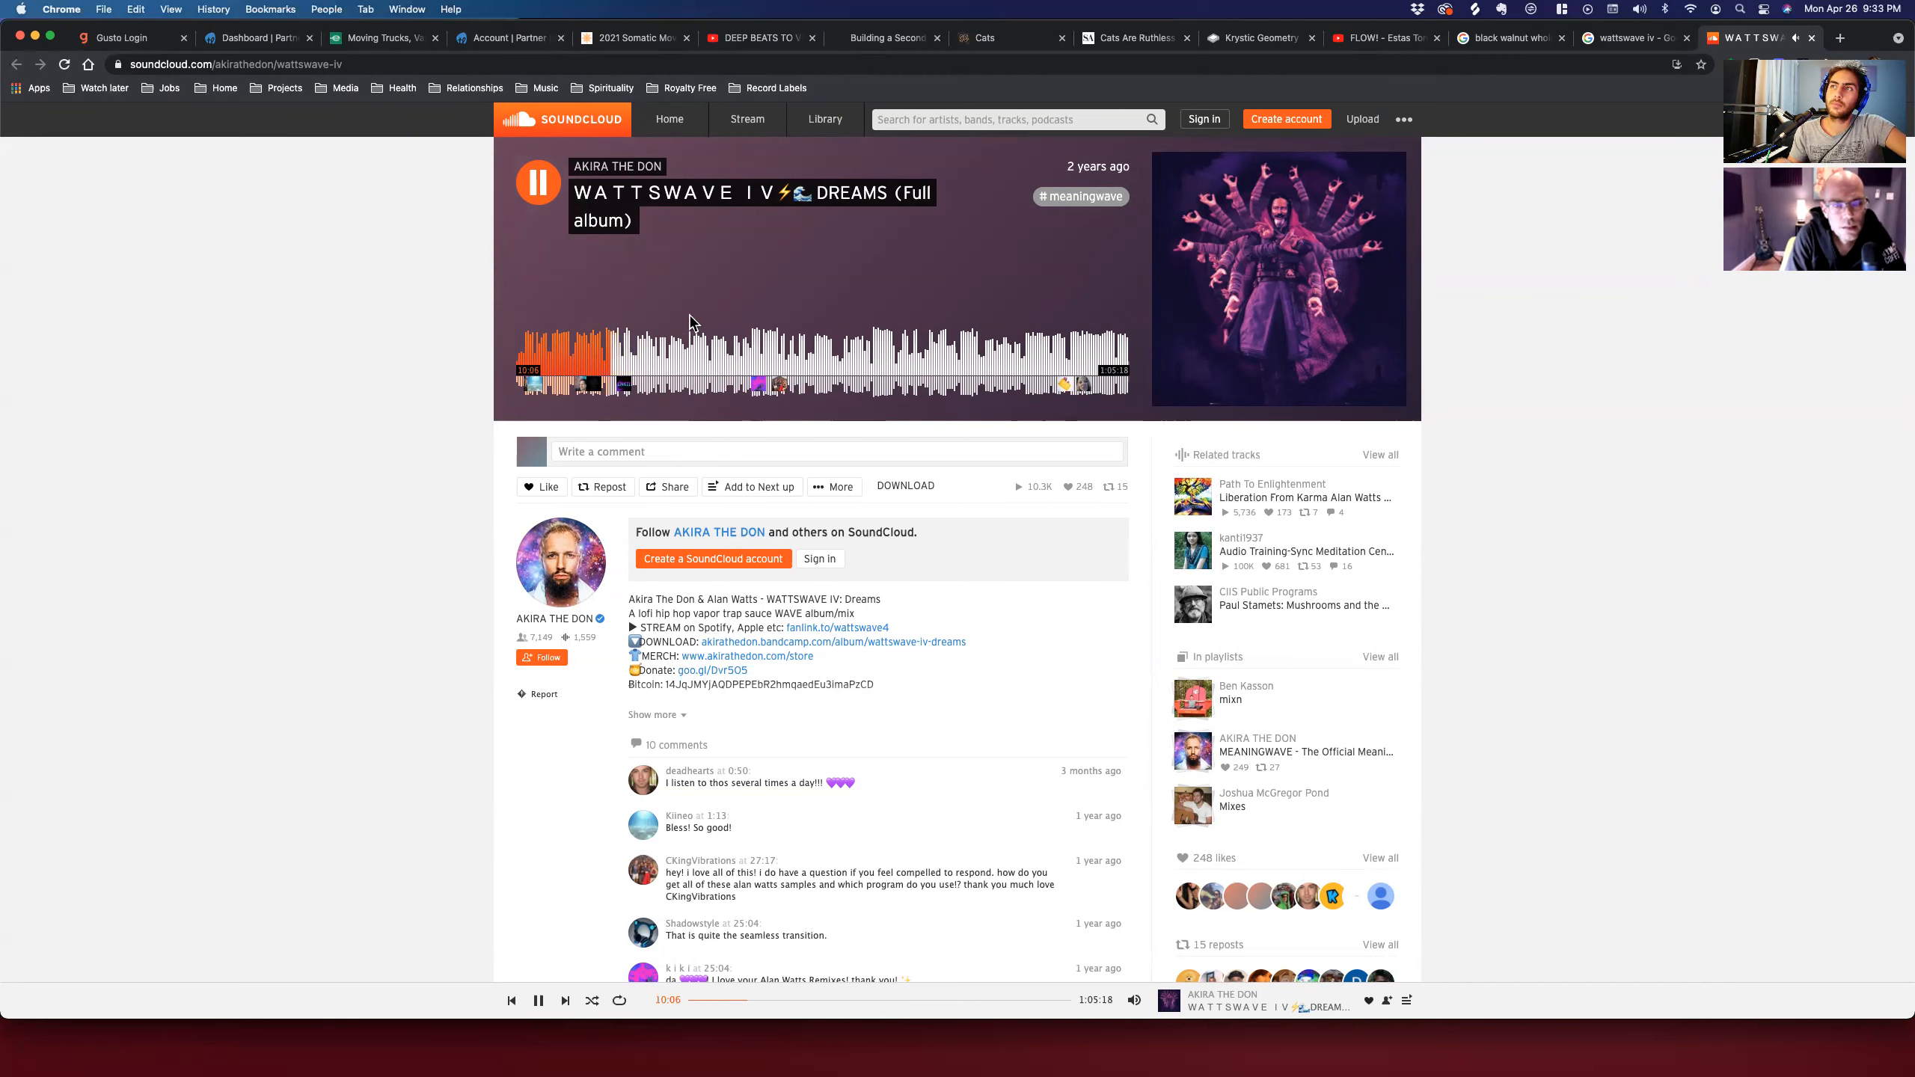
pyautogui.click(643, 367)
pyautogui.click(653, 364)
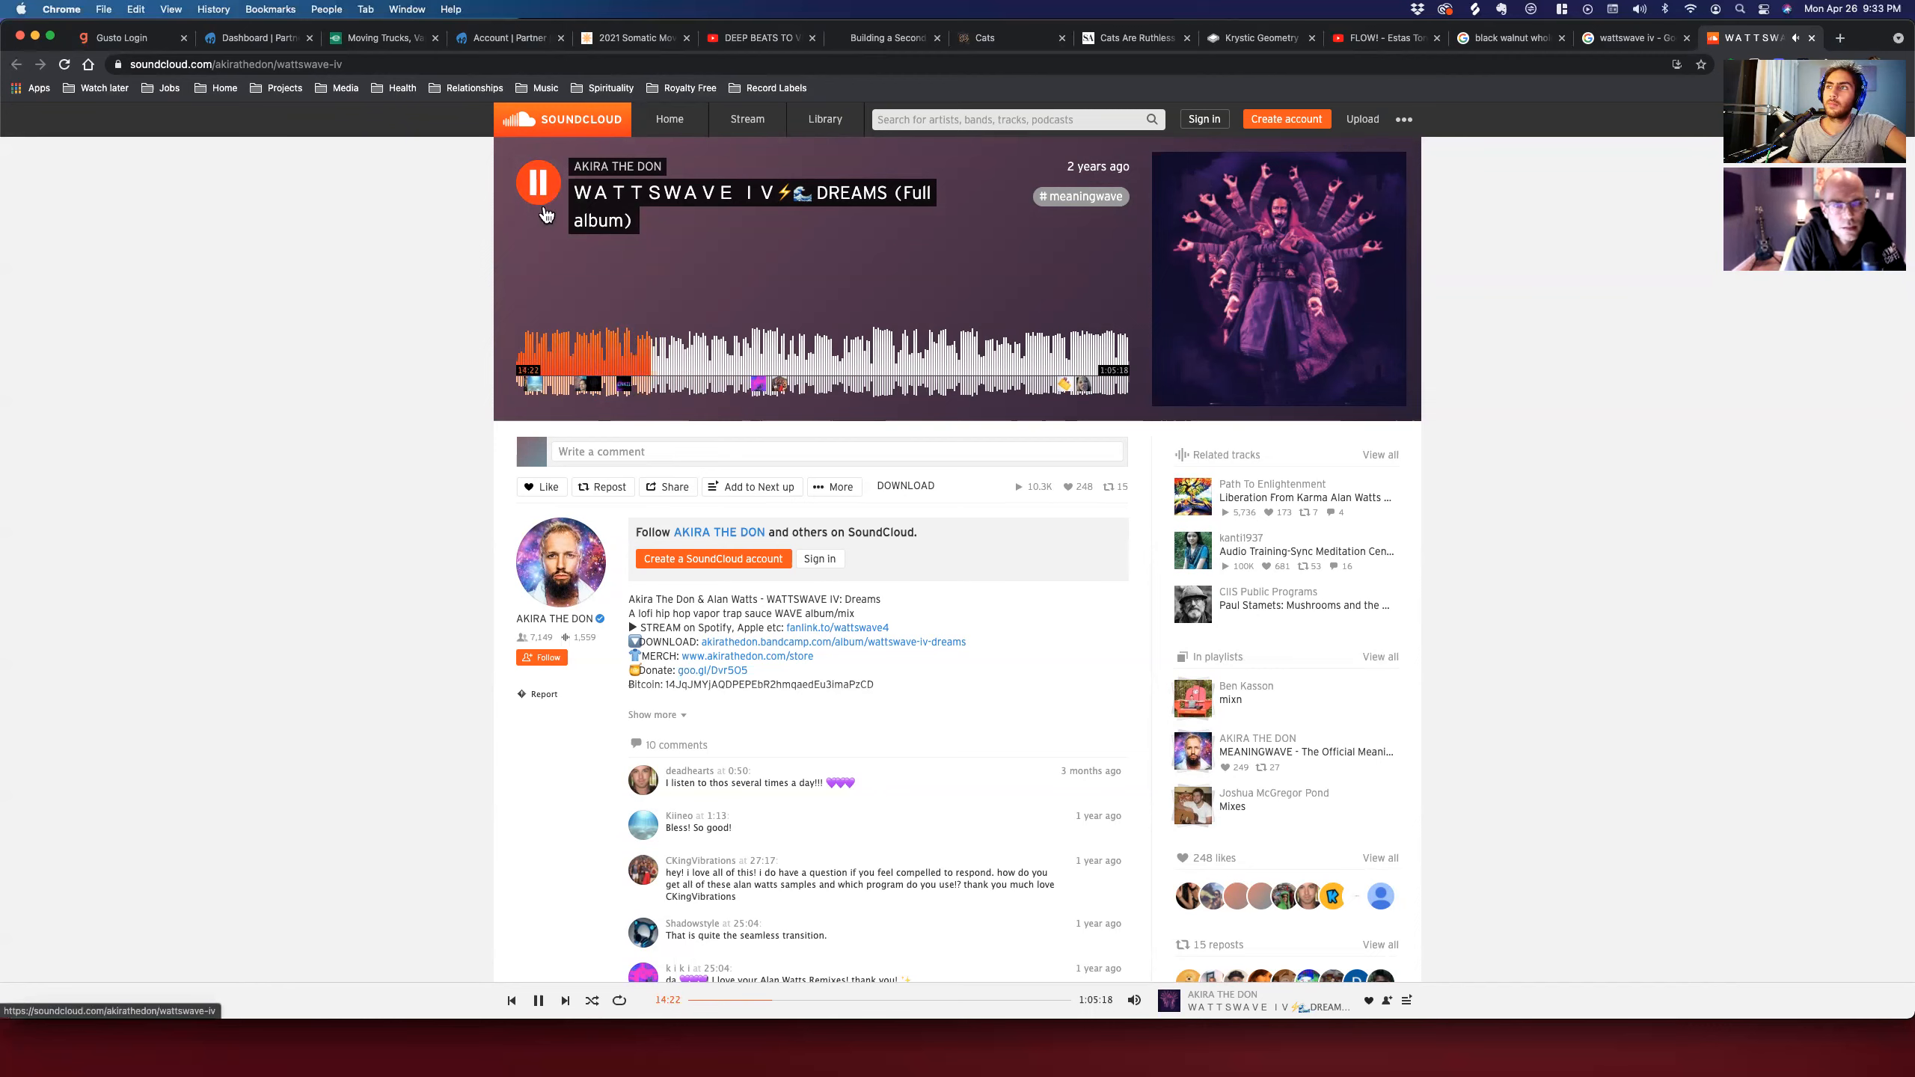
pyautogui.click(720, 366)
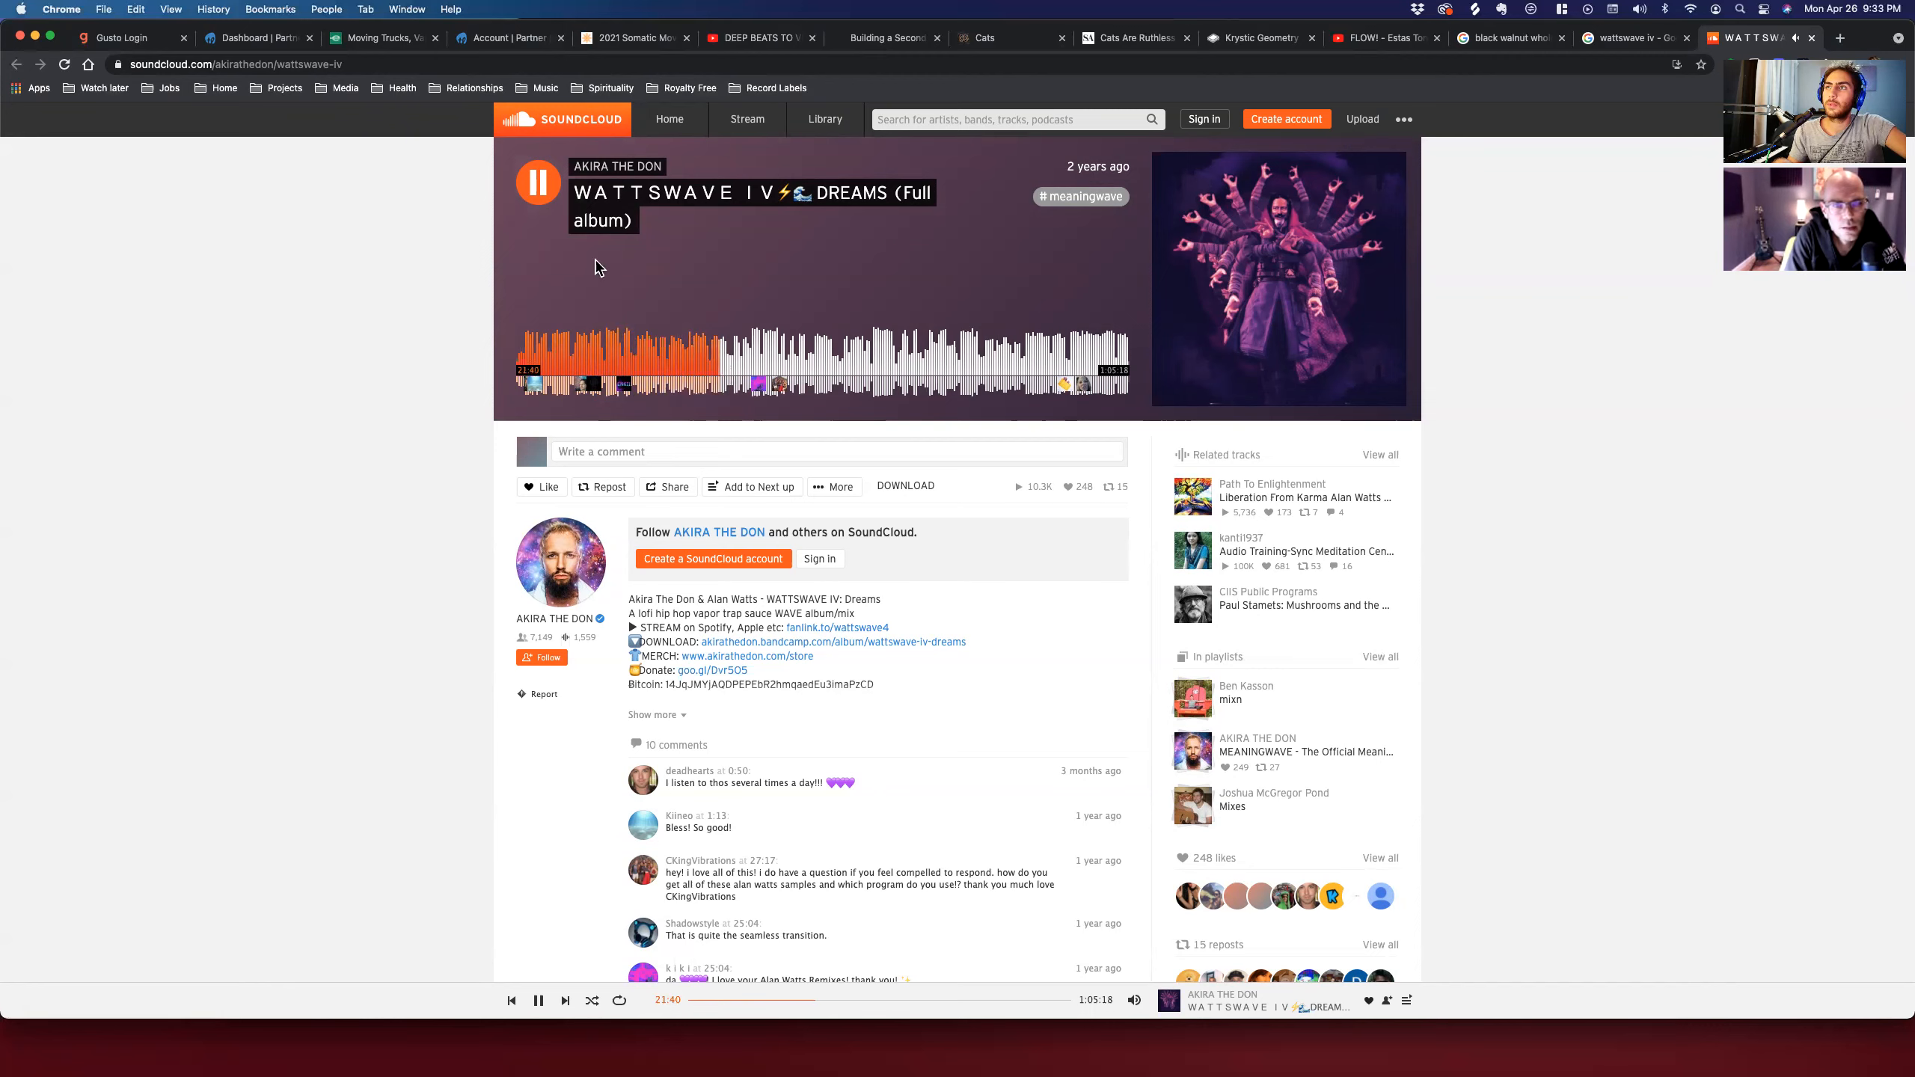
pyautogui.click(535, 183)
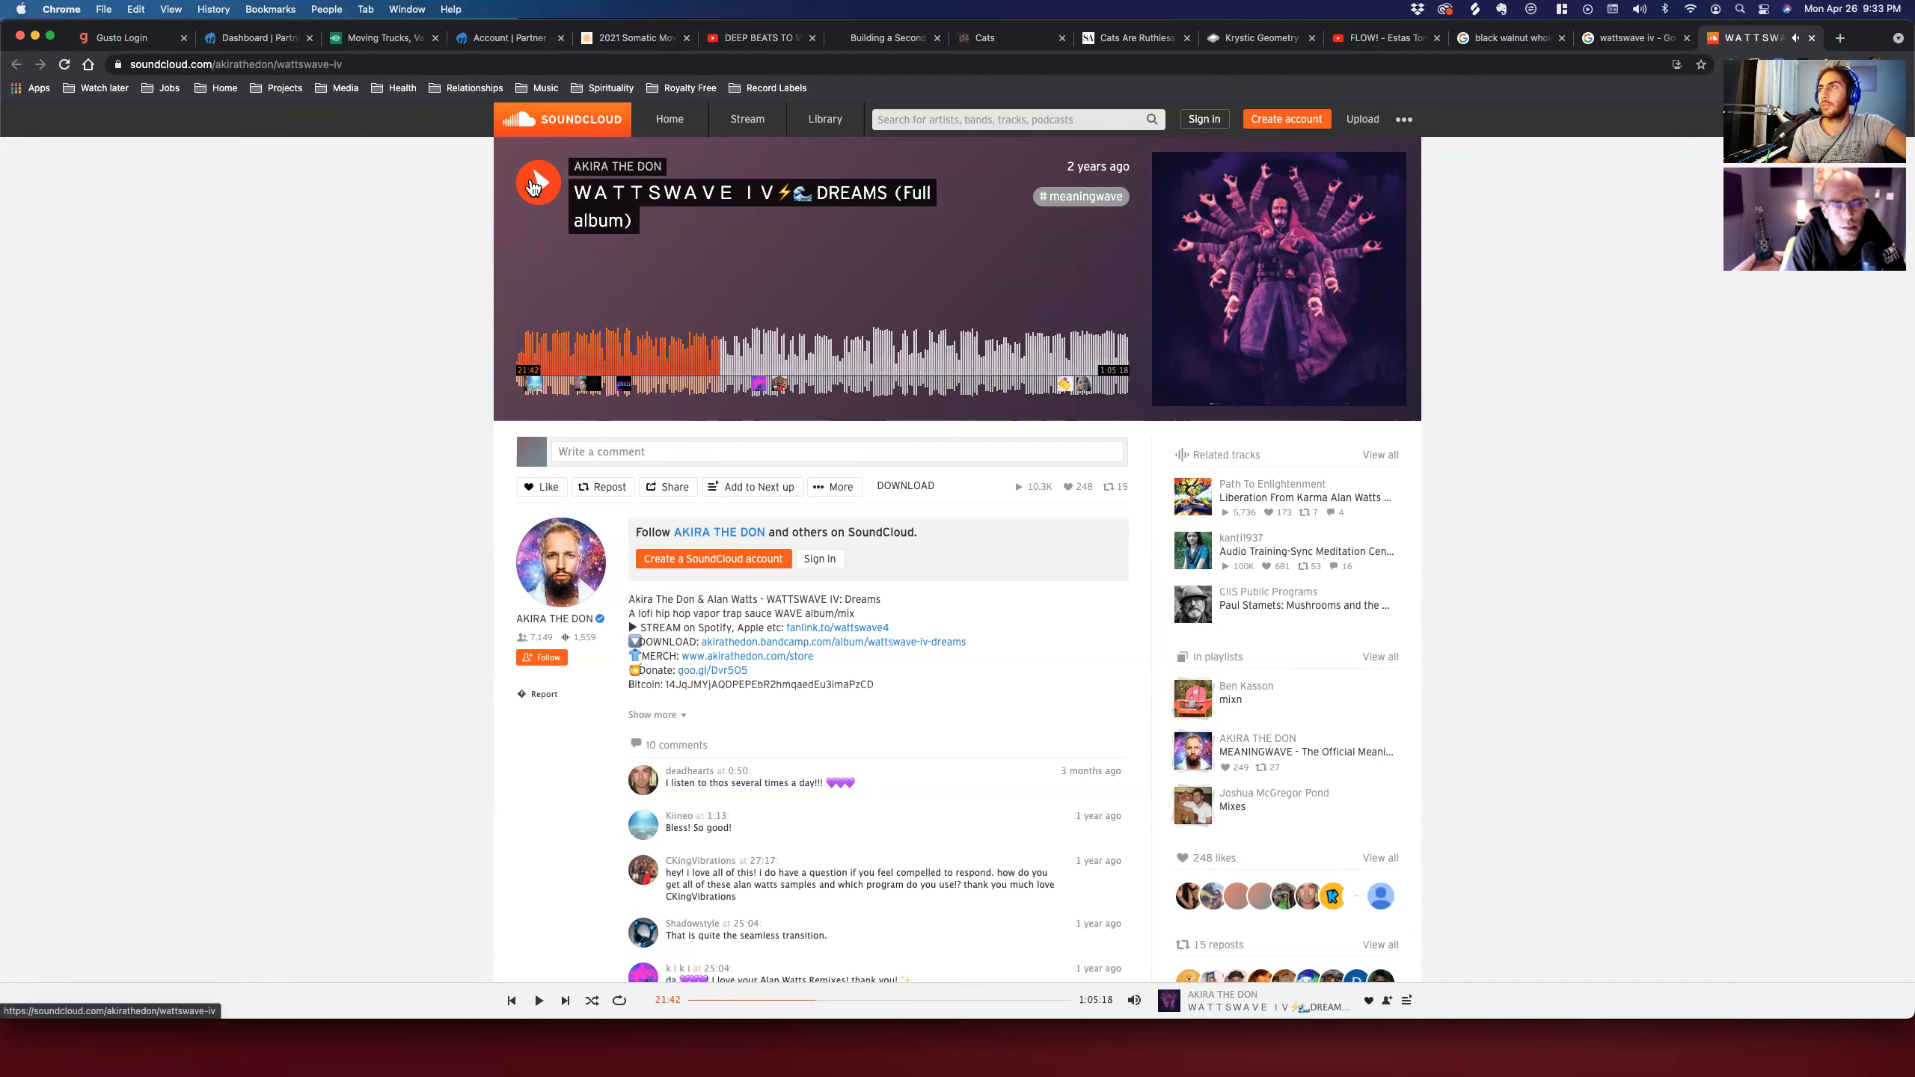
pyautogui.scroll(-1, 371, 278)
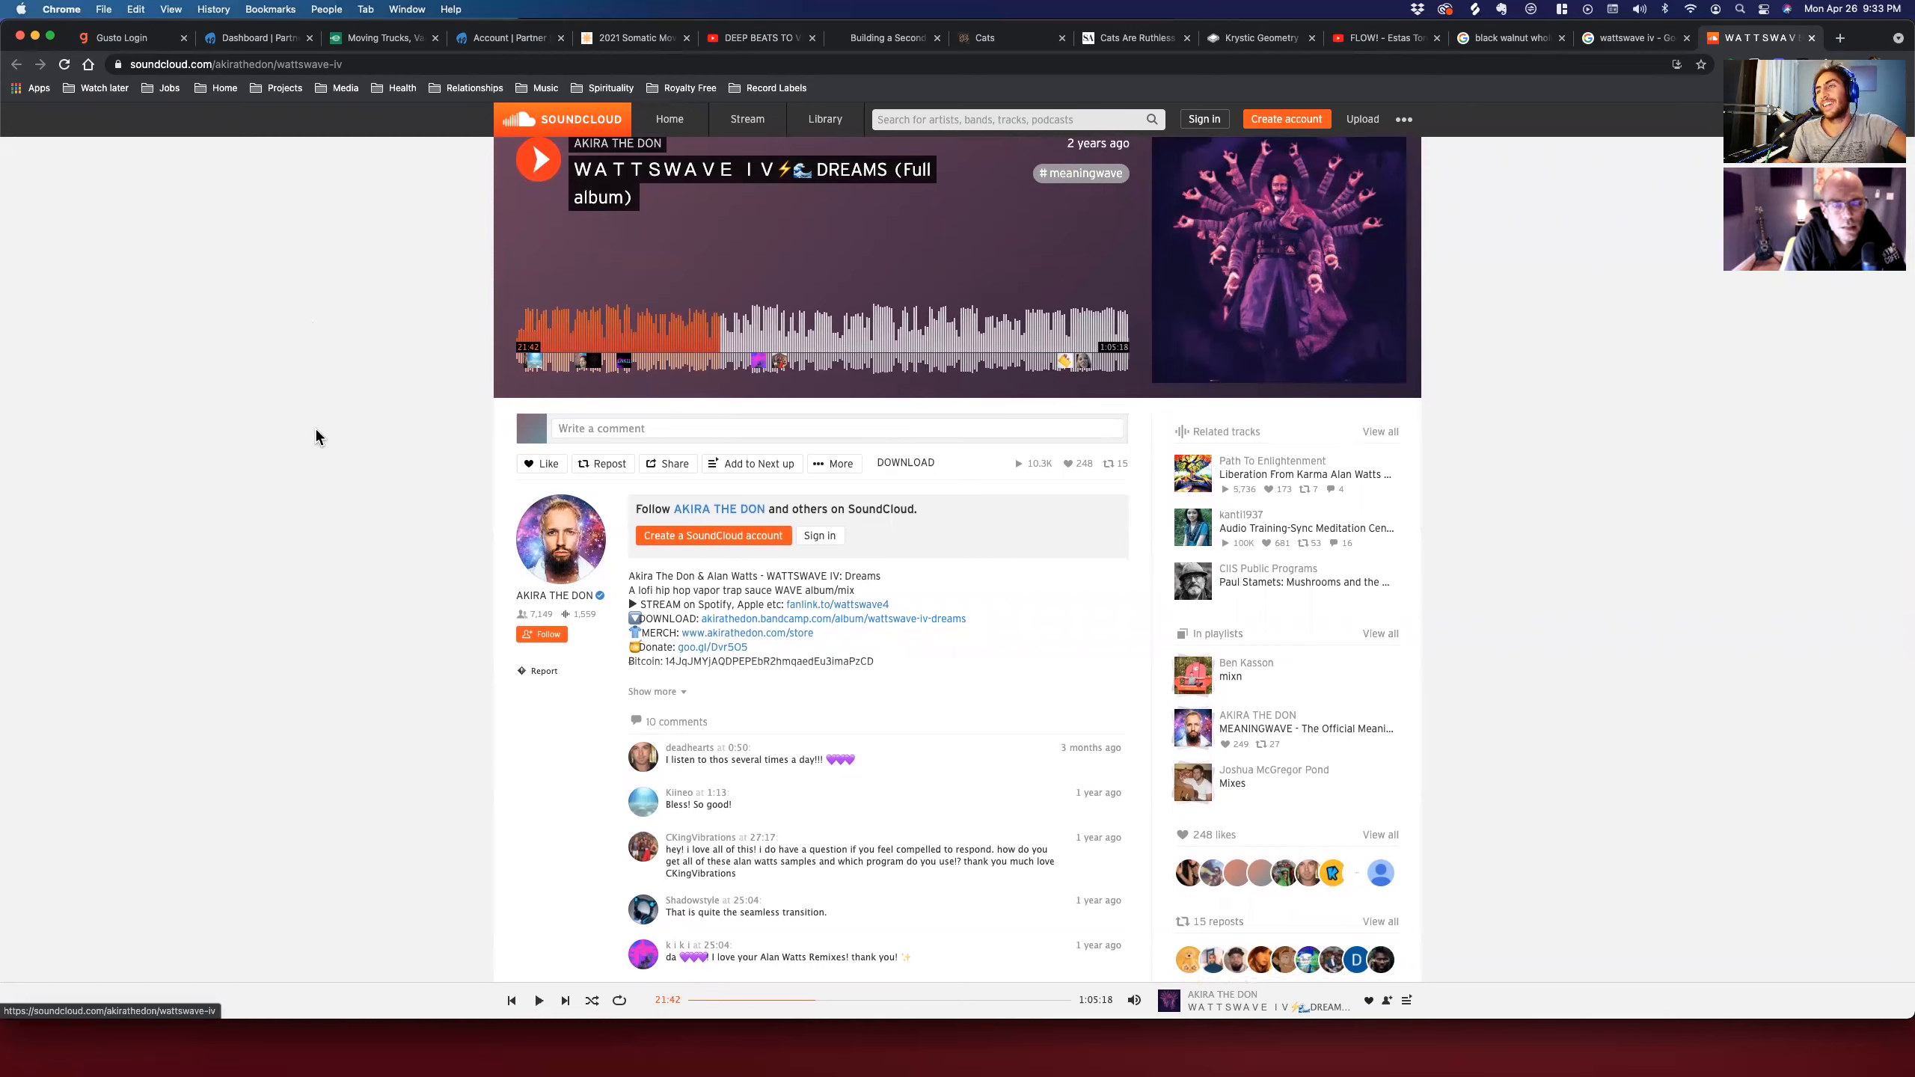
pyautogui.scroll(1, 316, 429)
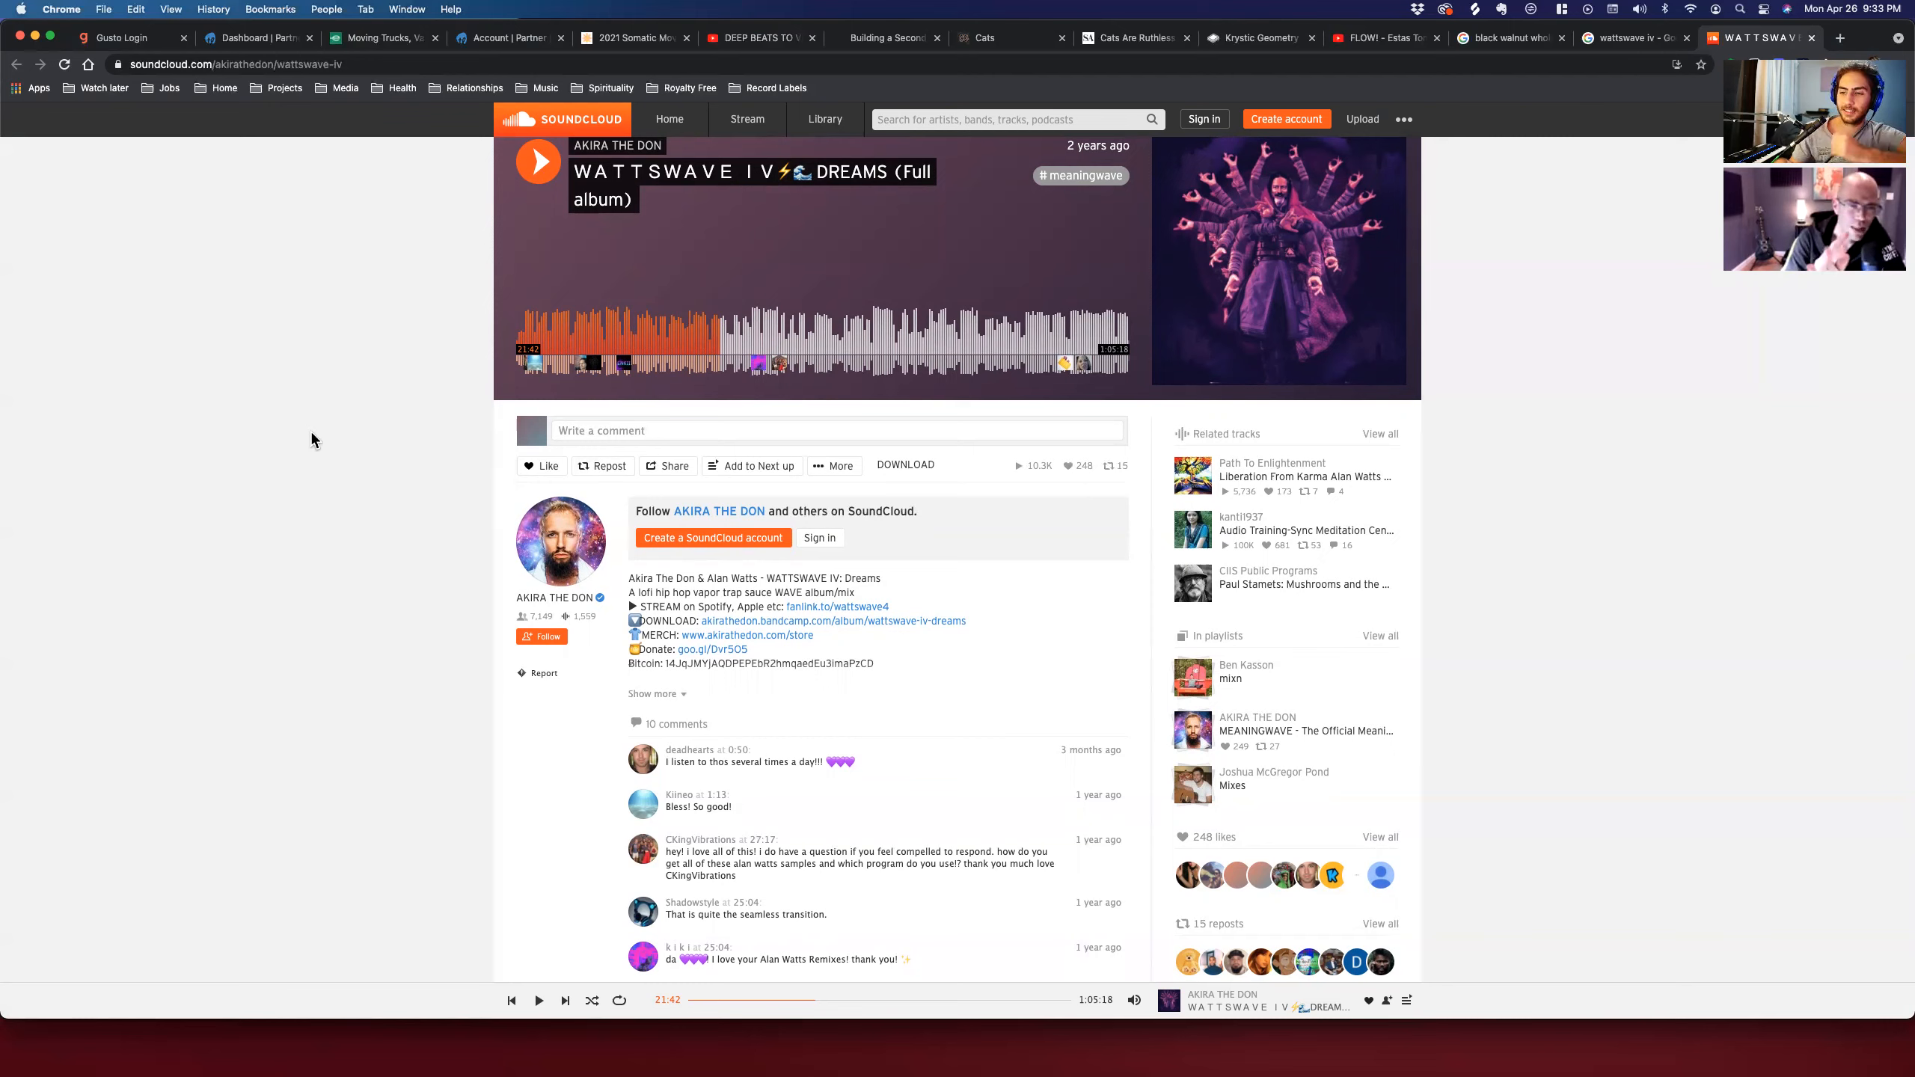
pyautogui.rightClick(306, 435)
pyautogui.click(294, 408)
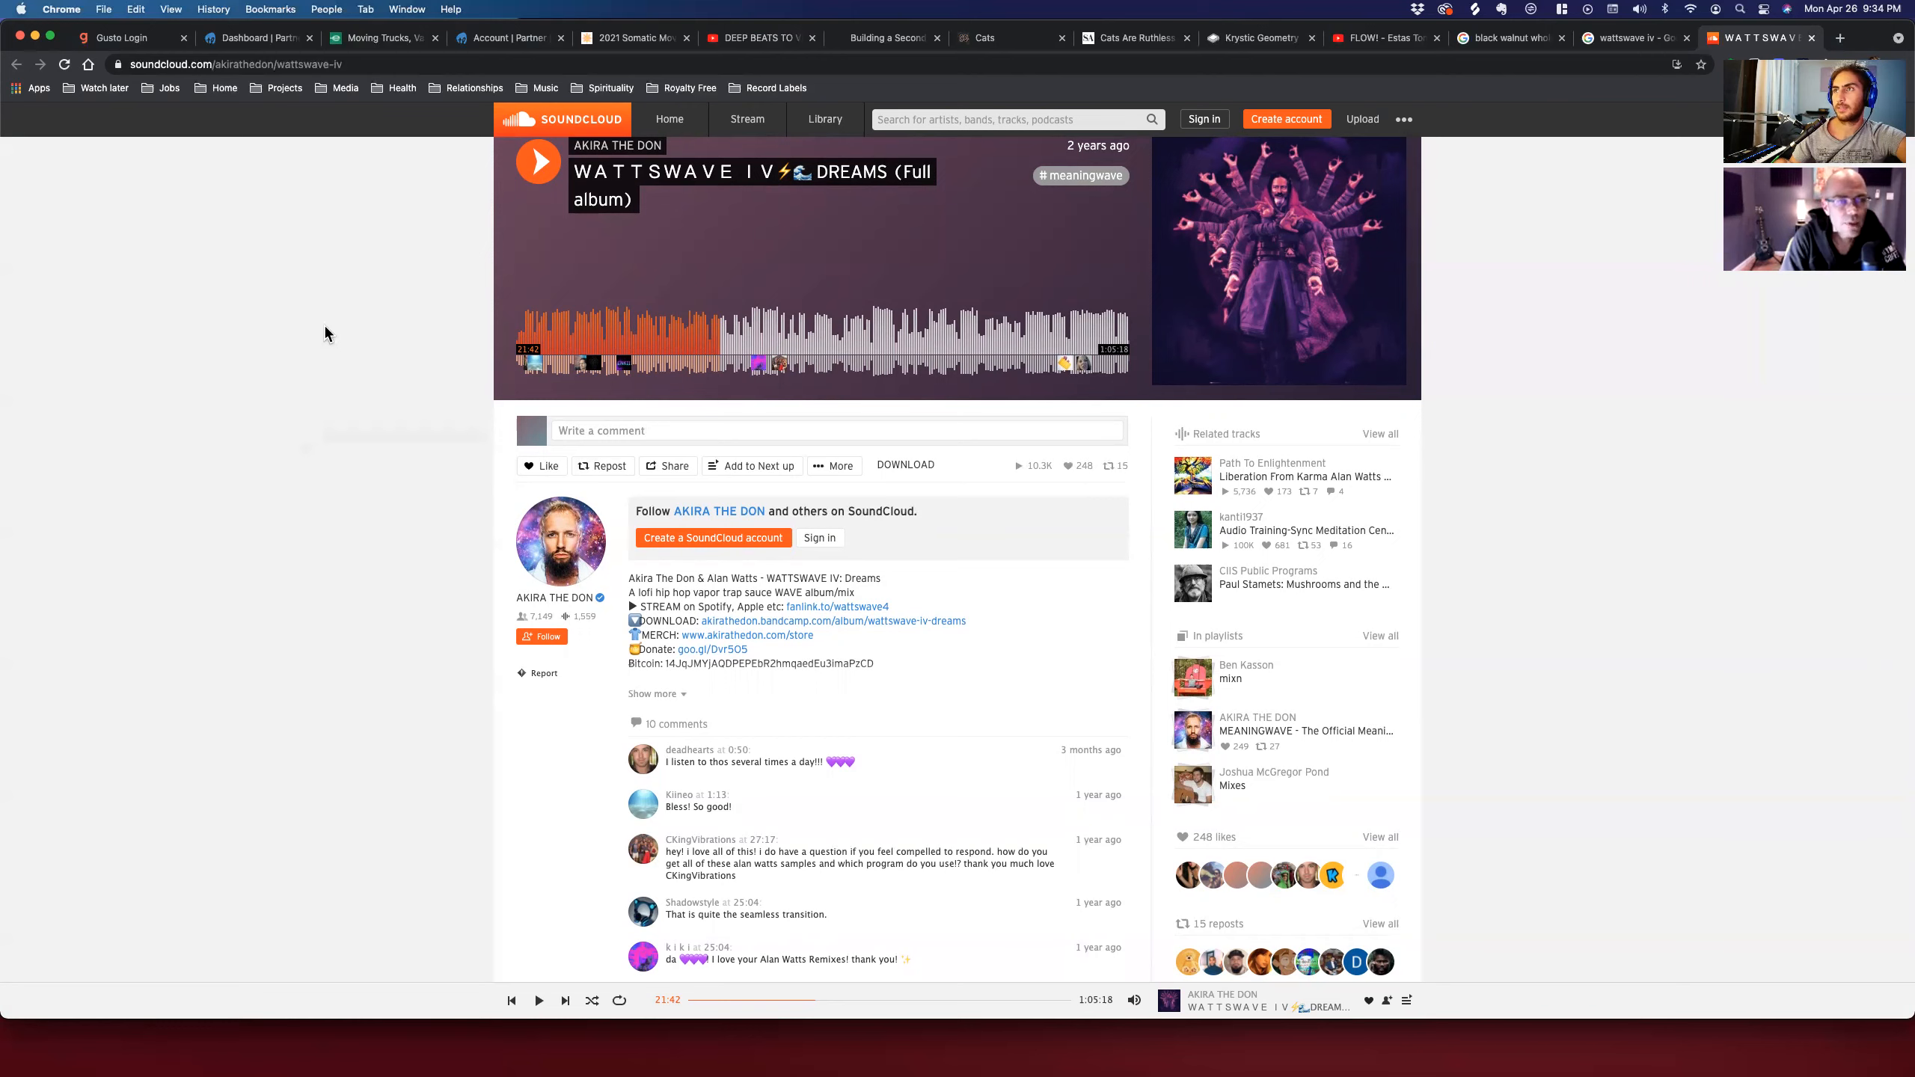
# Open Akira The Don's SoundCloud profile and look through the list of tracks down to the instrumentals.
pyautogui.scroll(-1, 319, 340)
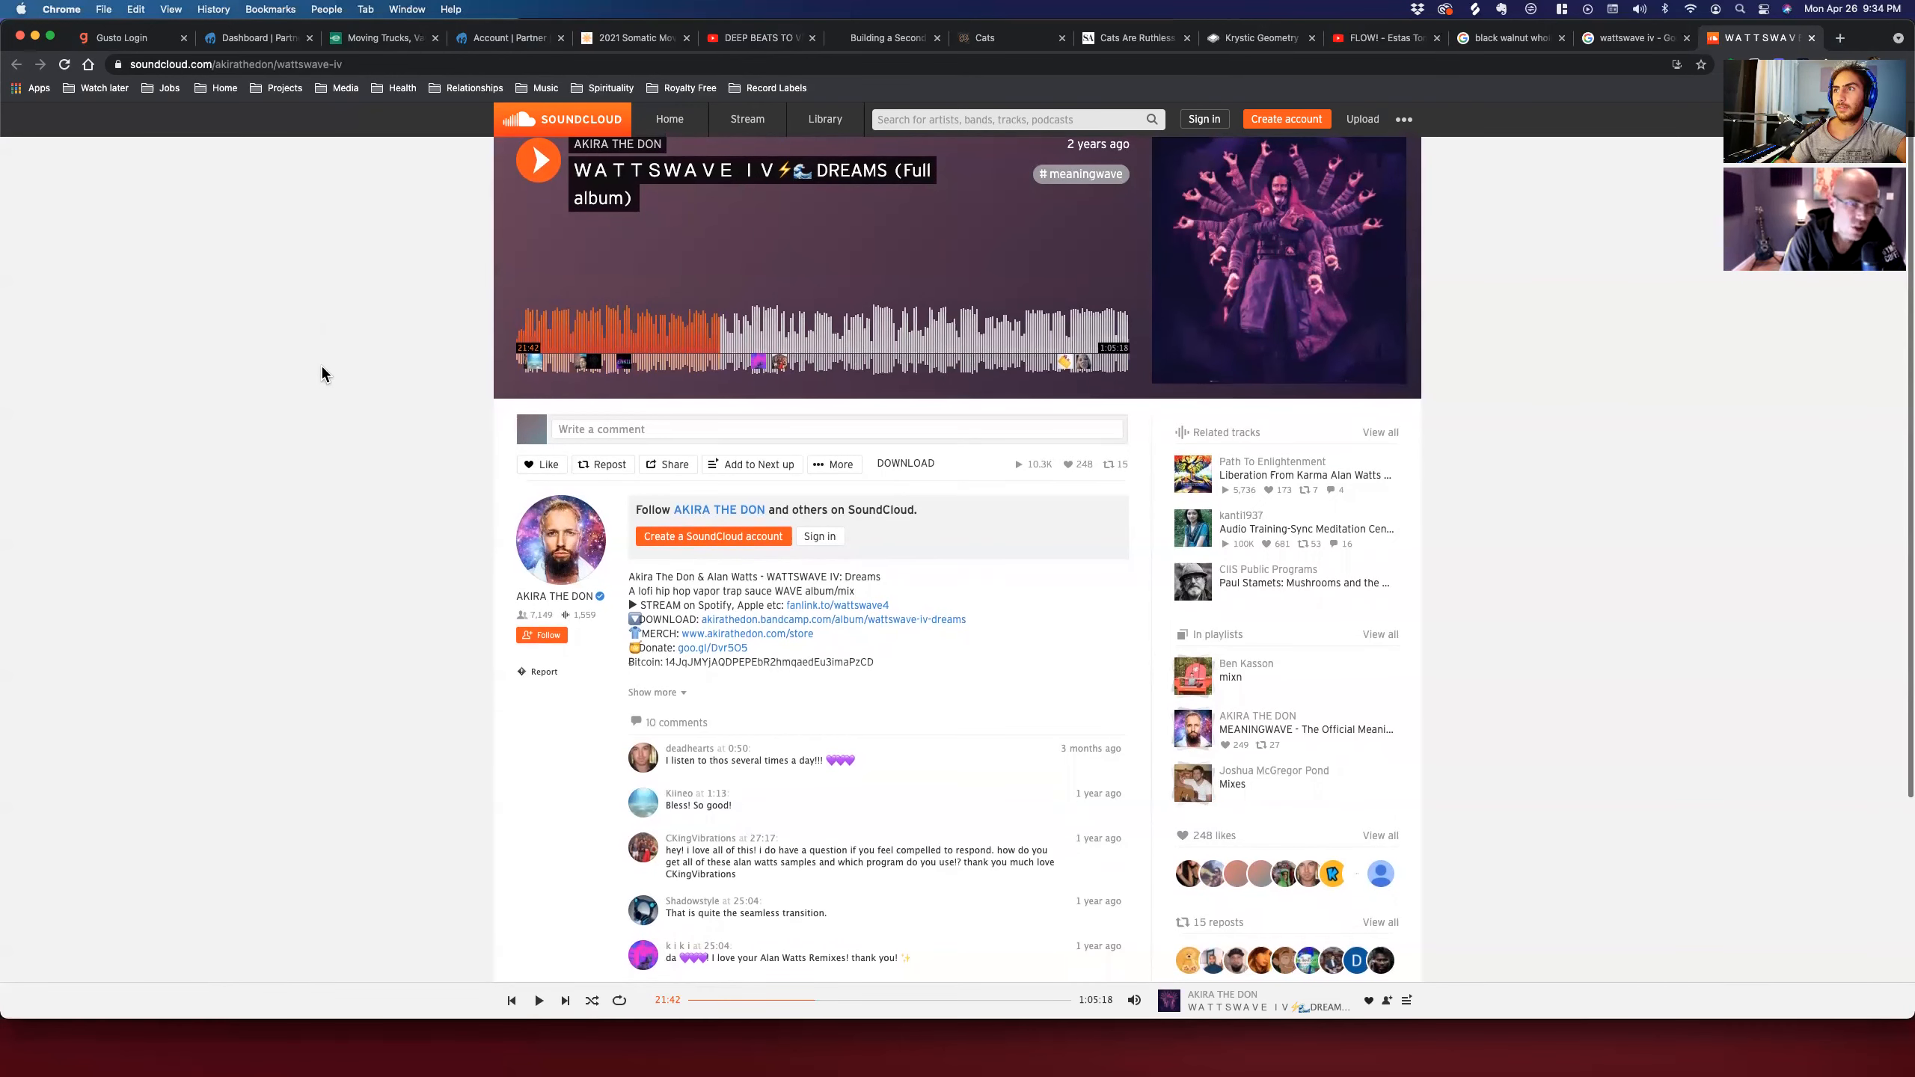
pyautogui.click(549, 582)
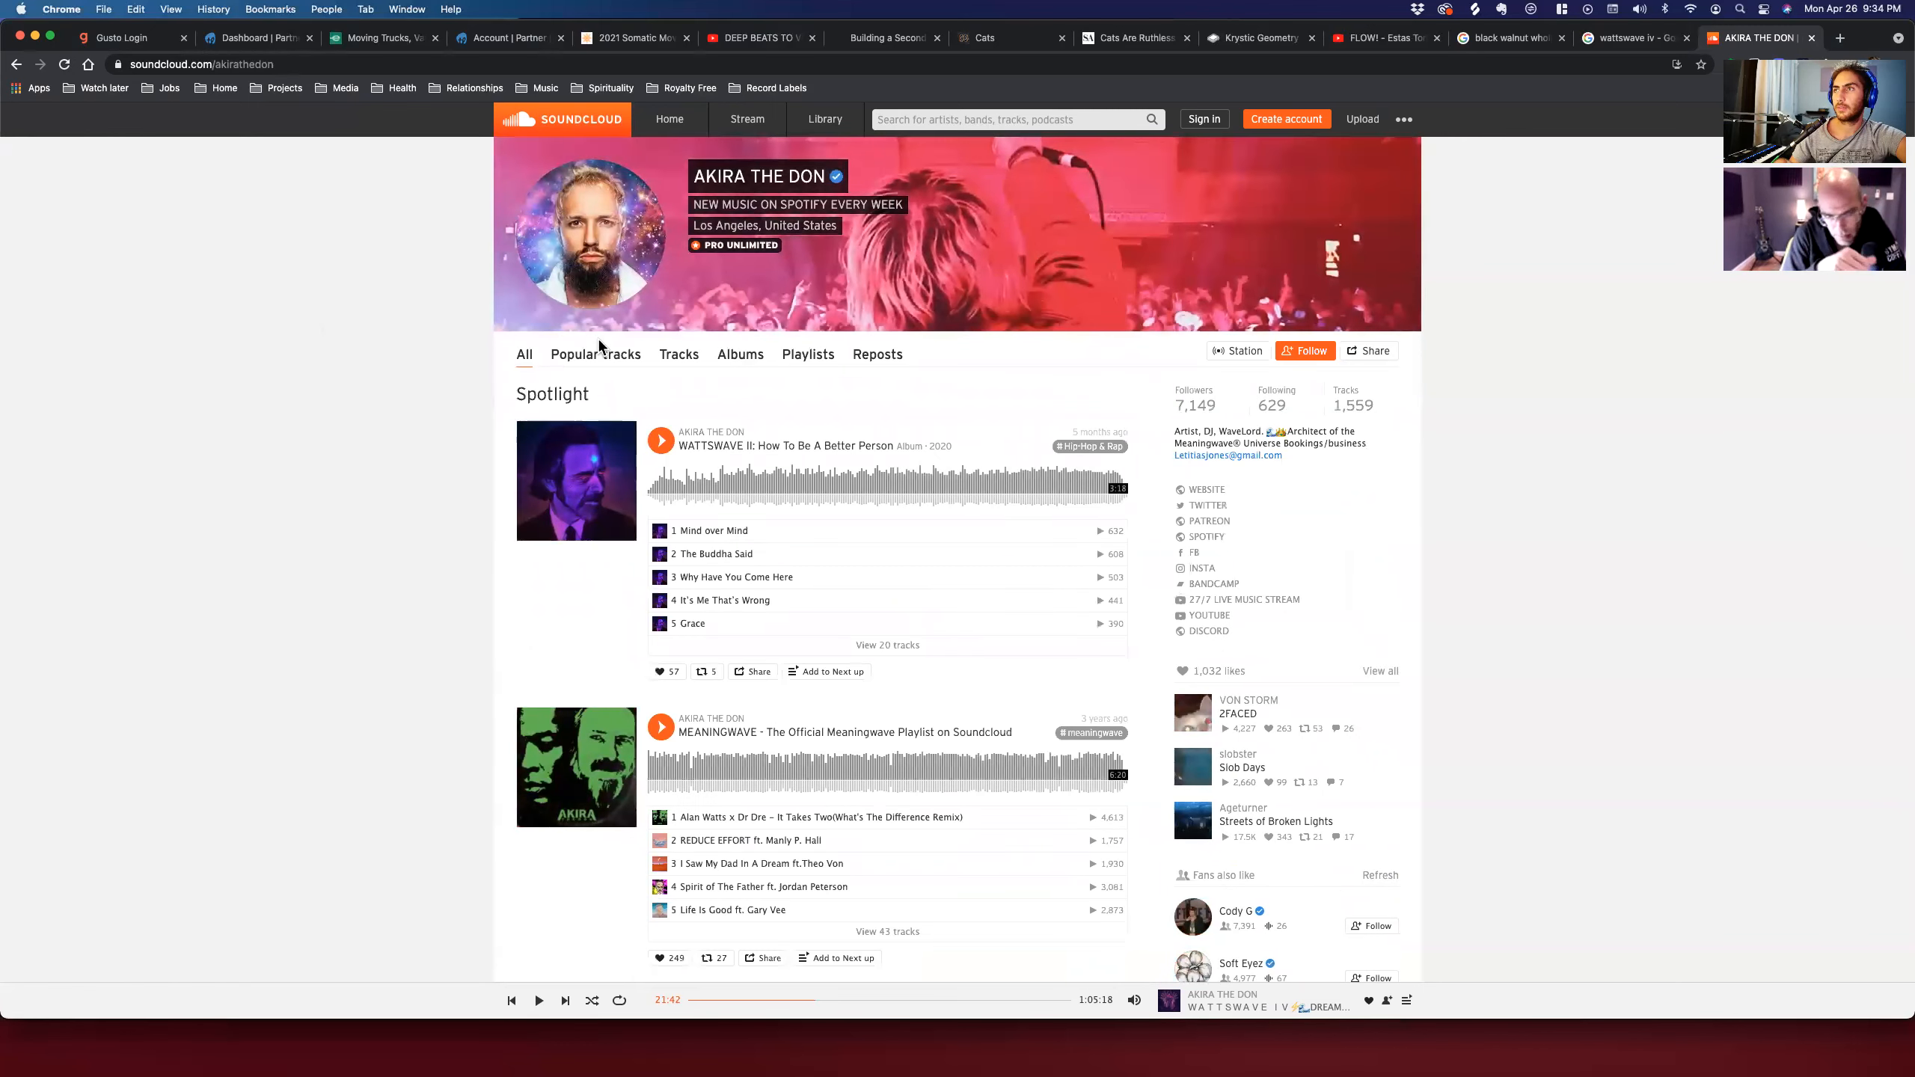
pyautogui.scroll(-9, 599, 338)
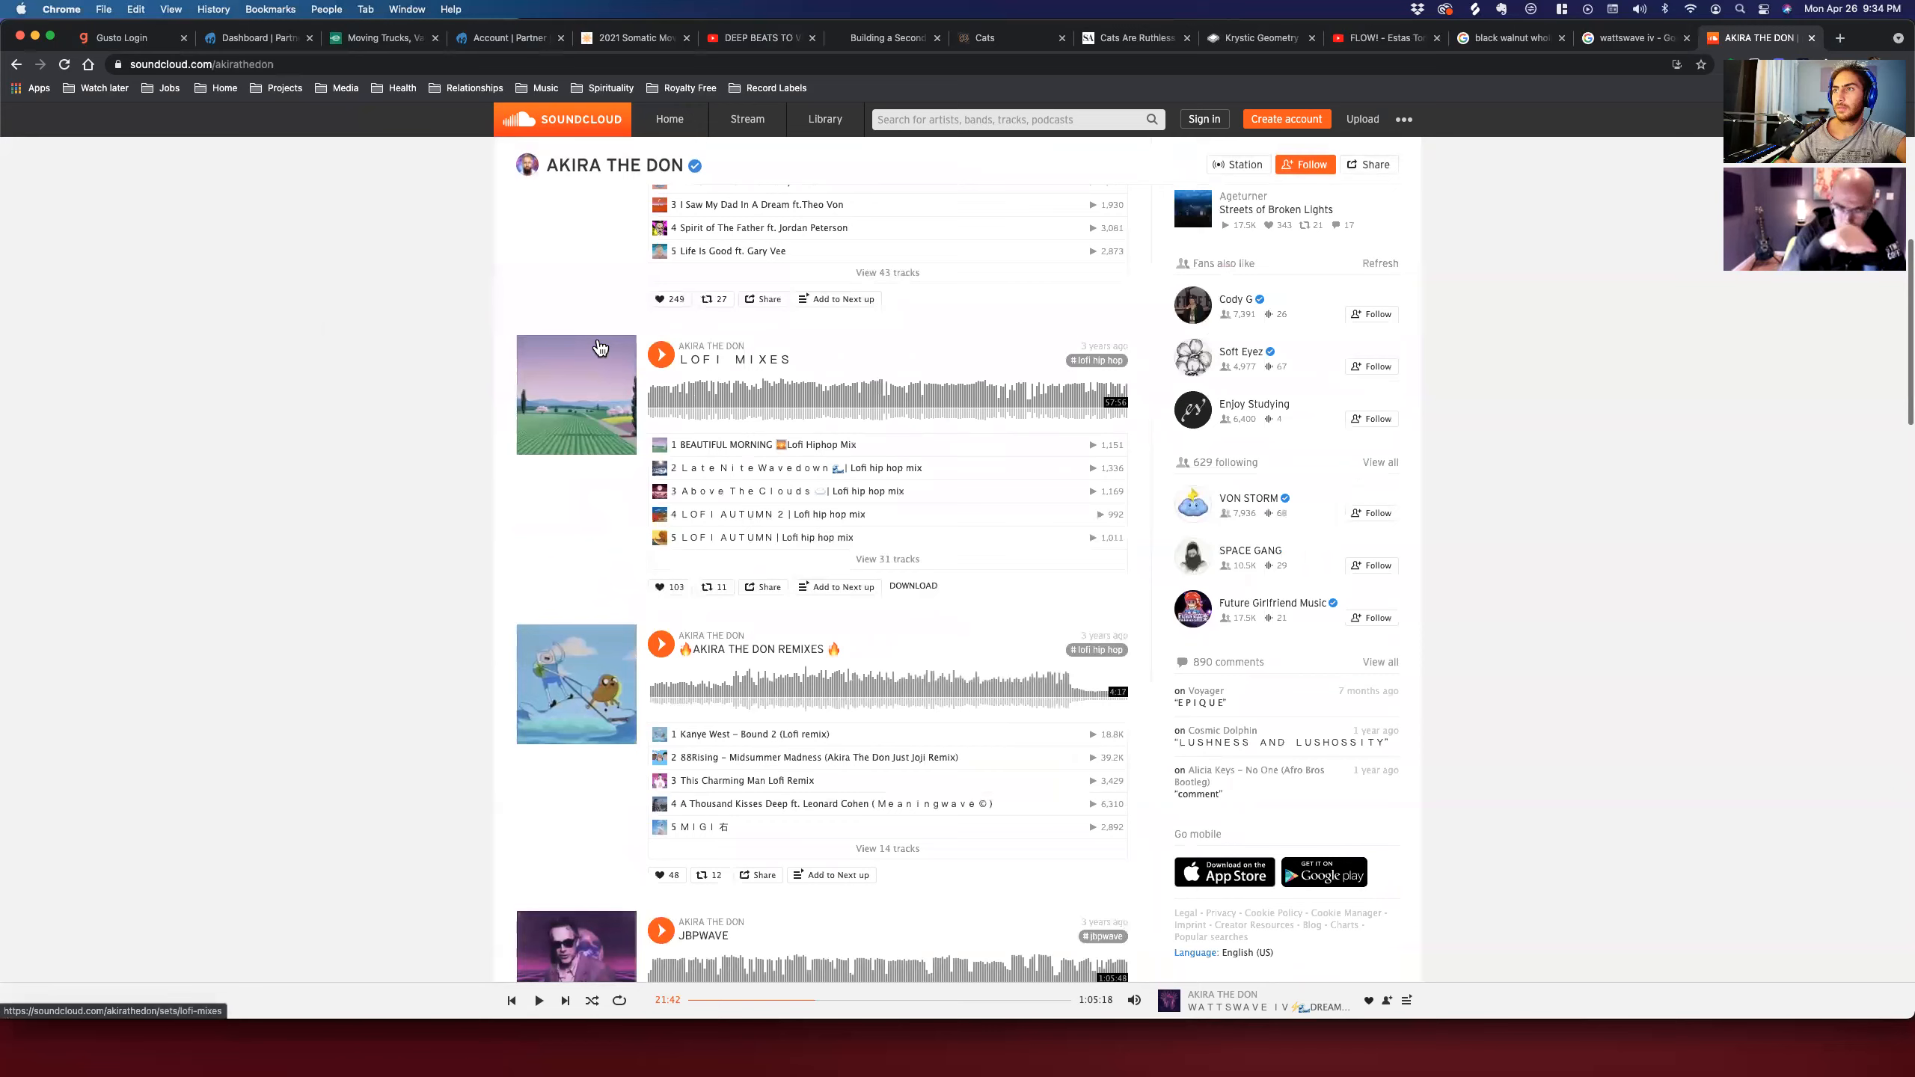
pyautogui.scroll(-15, 599, 347)
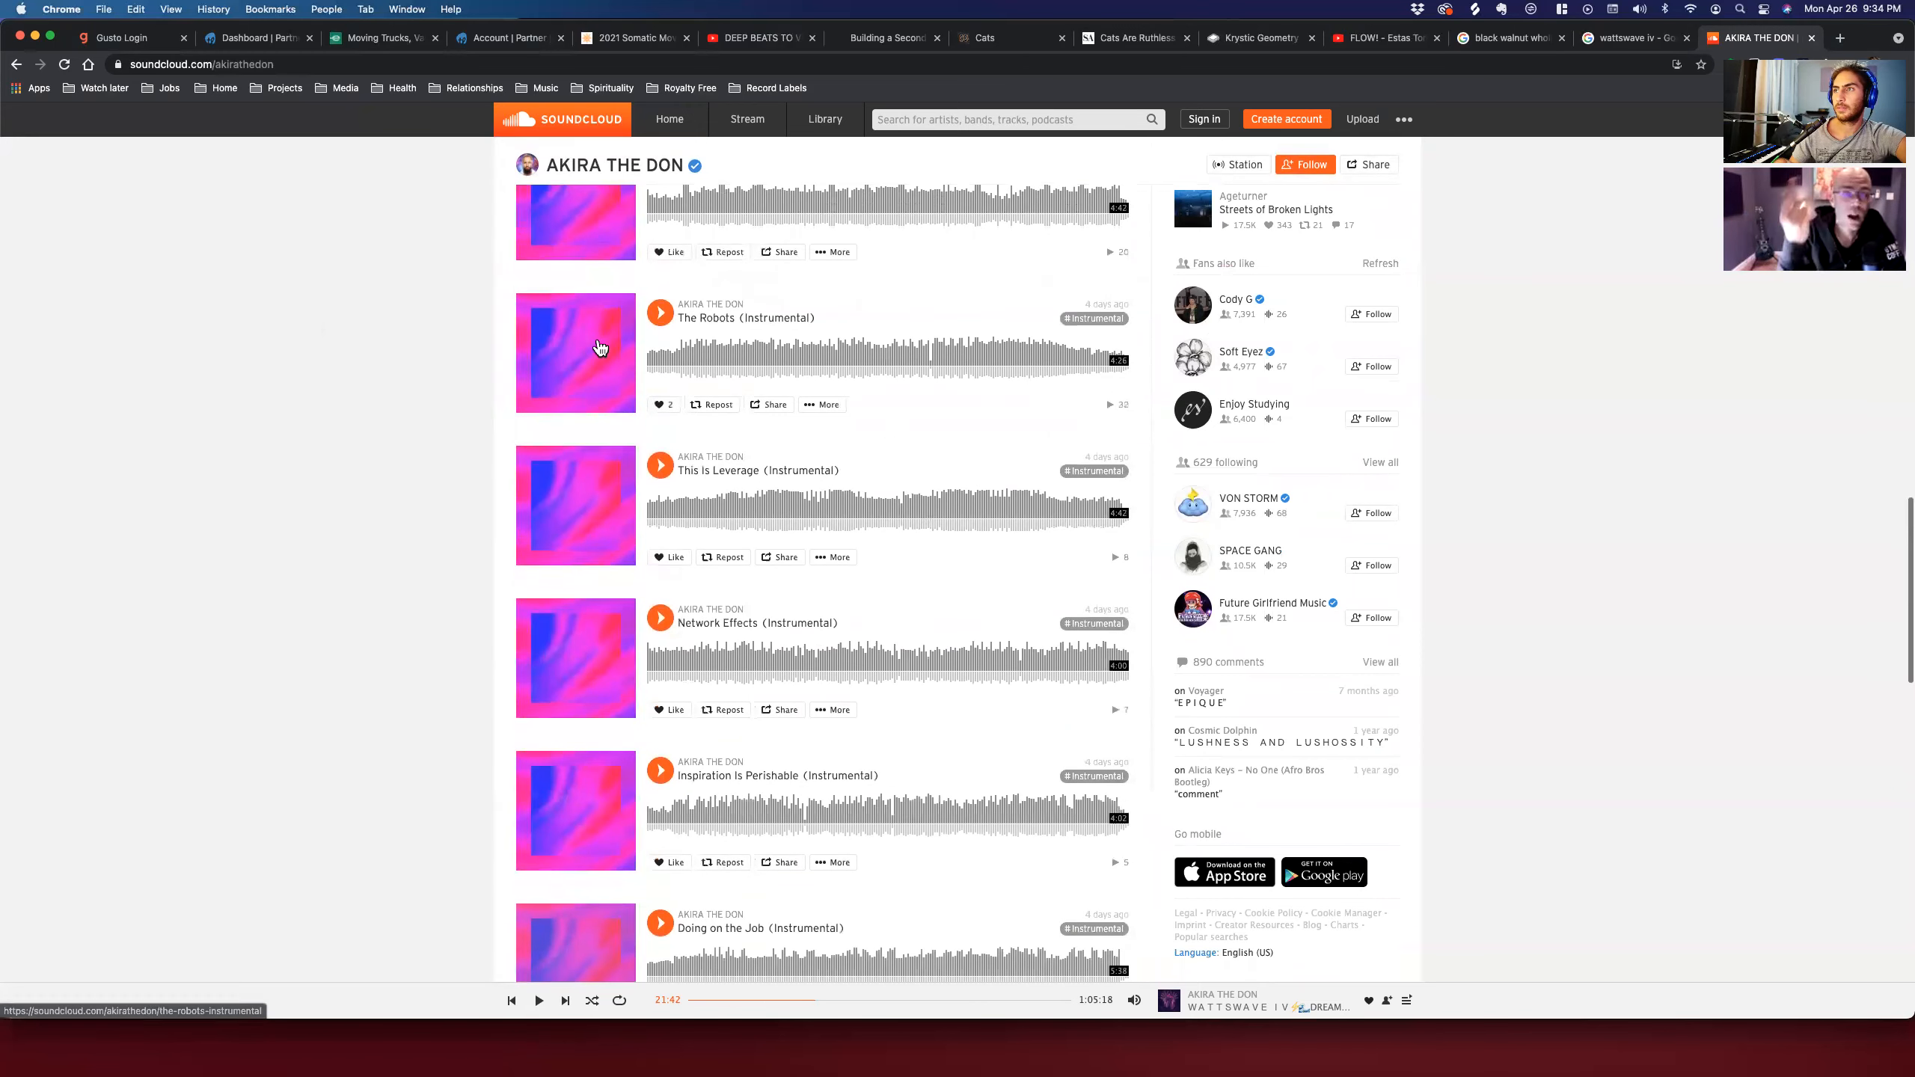
pyautogui.scroll(-10, 598, 347)
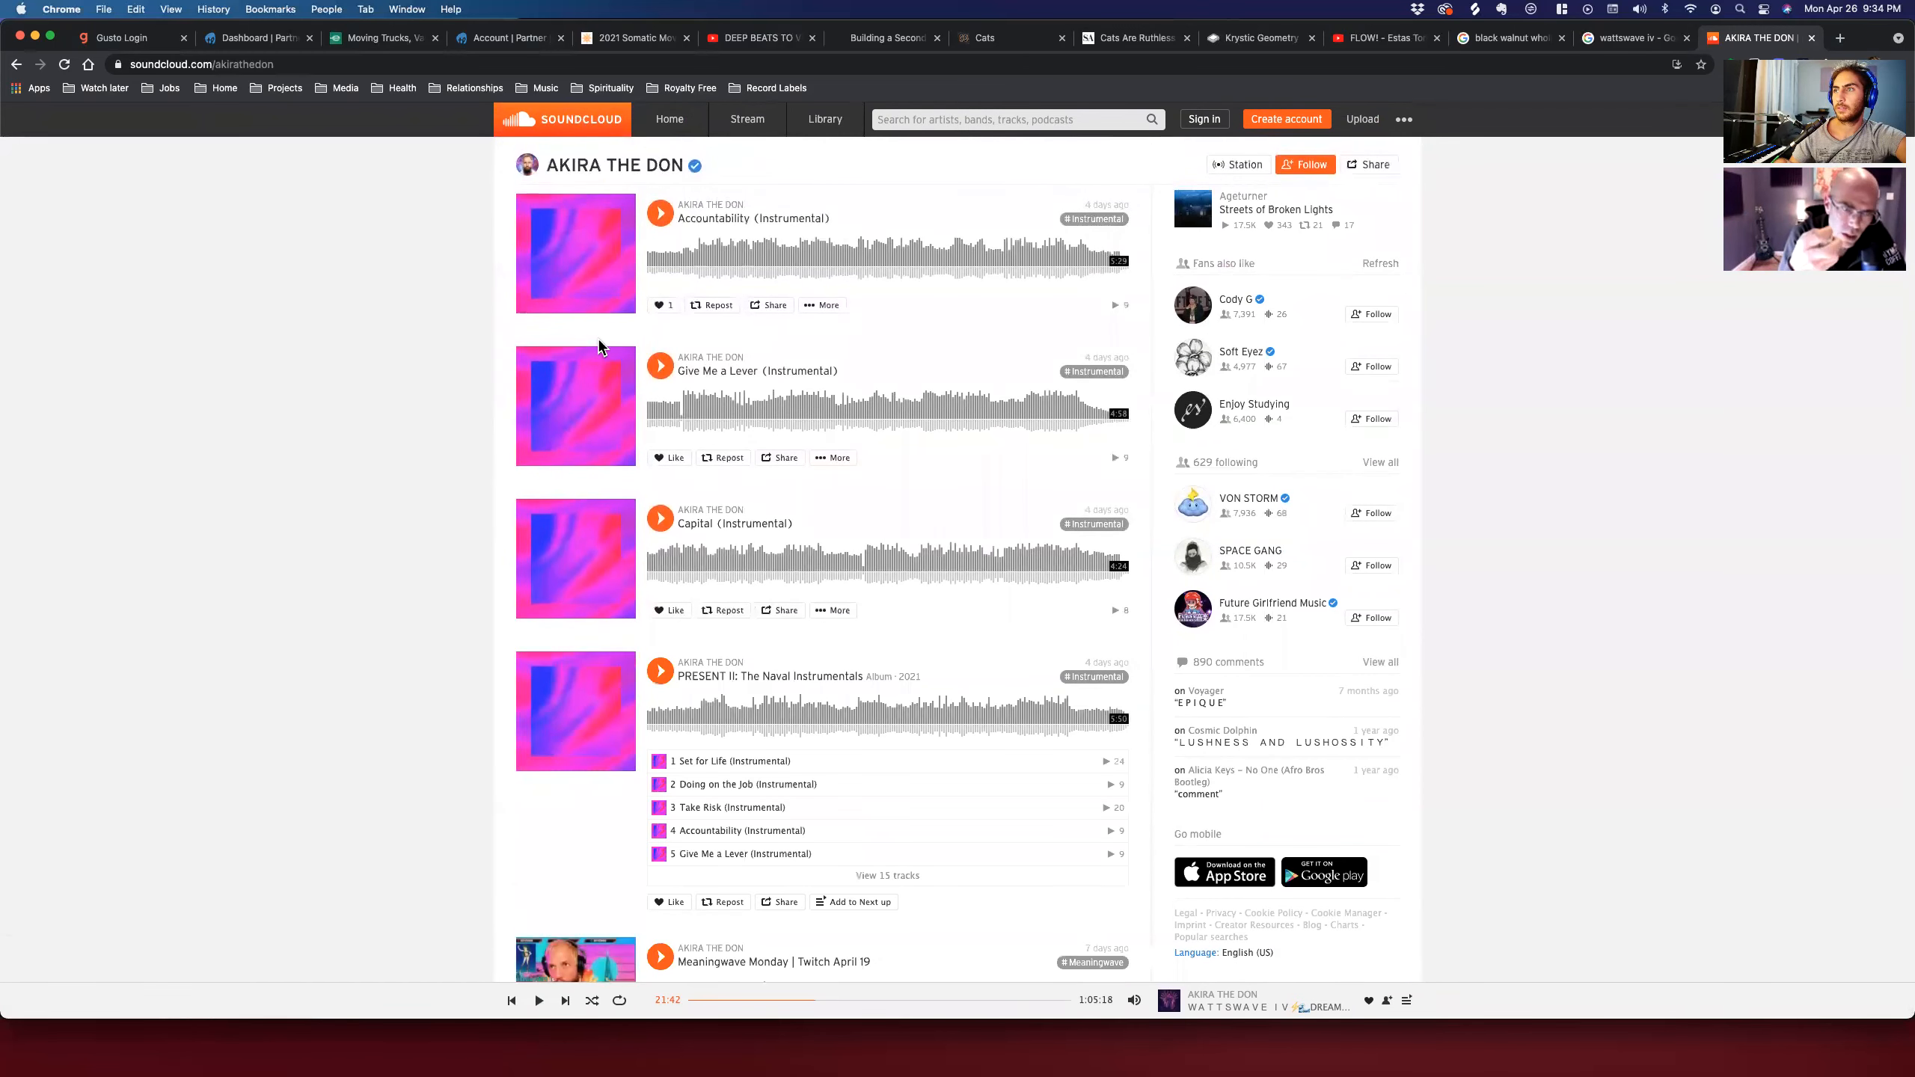
pyautogui.scroll(-15, 599, 343)
pyautogui.scroll(-15, 599, 347)
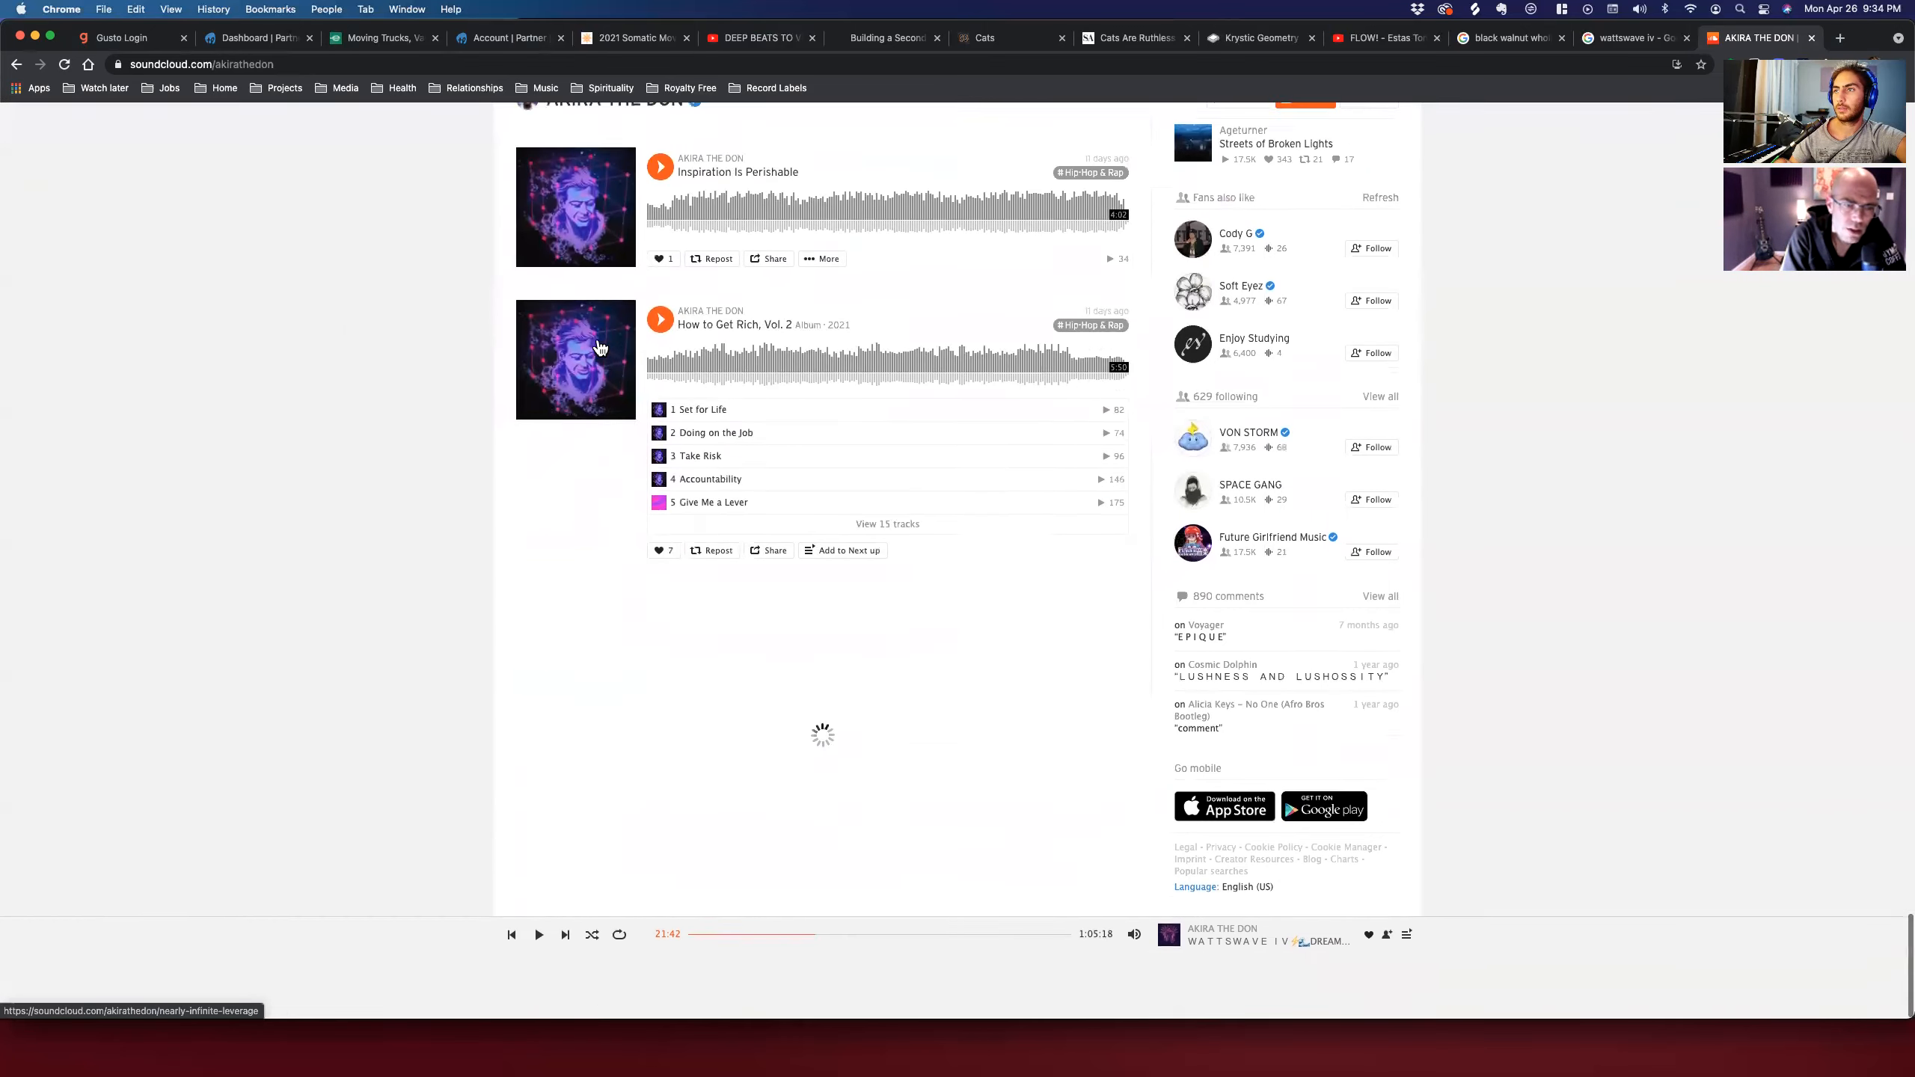
pyautogui.scroll(-15, 599, 347)
pyautogui.scroll(-15, 599, 347)
pyautogui.scroll(-15, 599, 347)
pyautogui.scroll(-15, 599, 347)
pyautogui.scroll(-15, 599, 347)
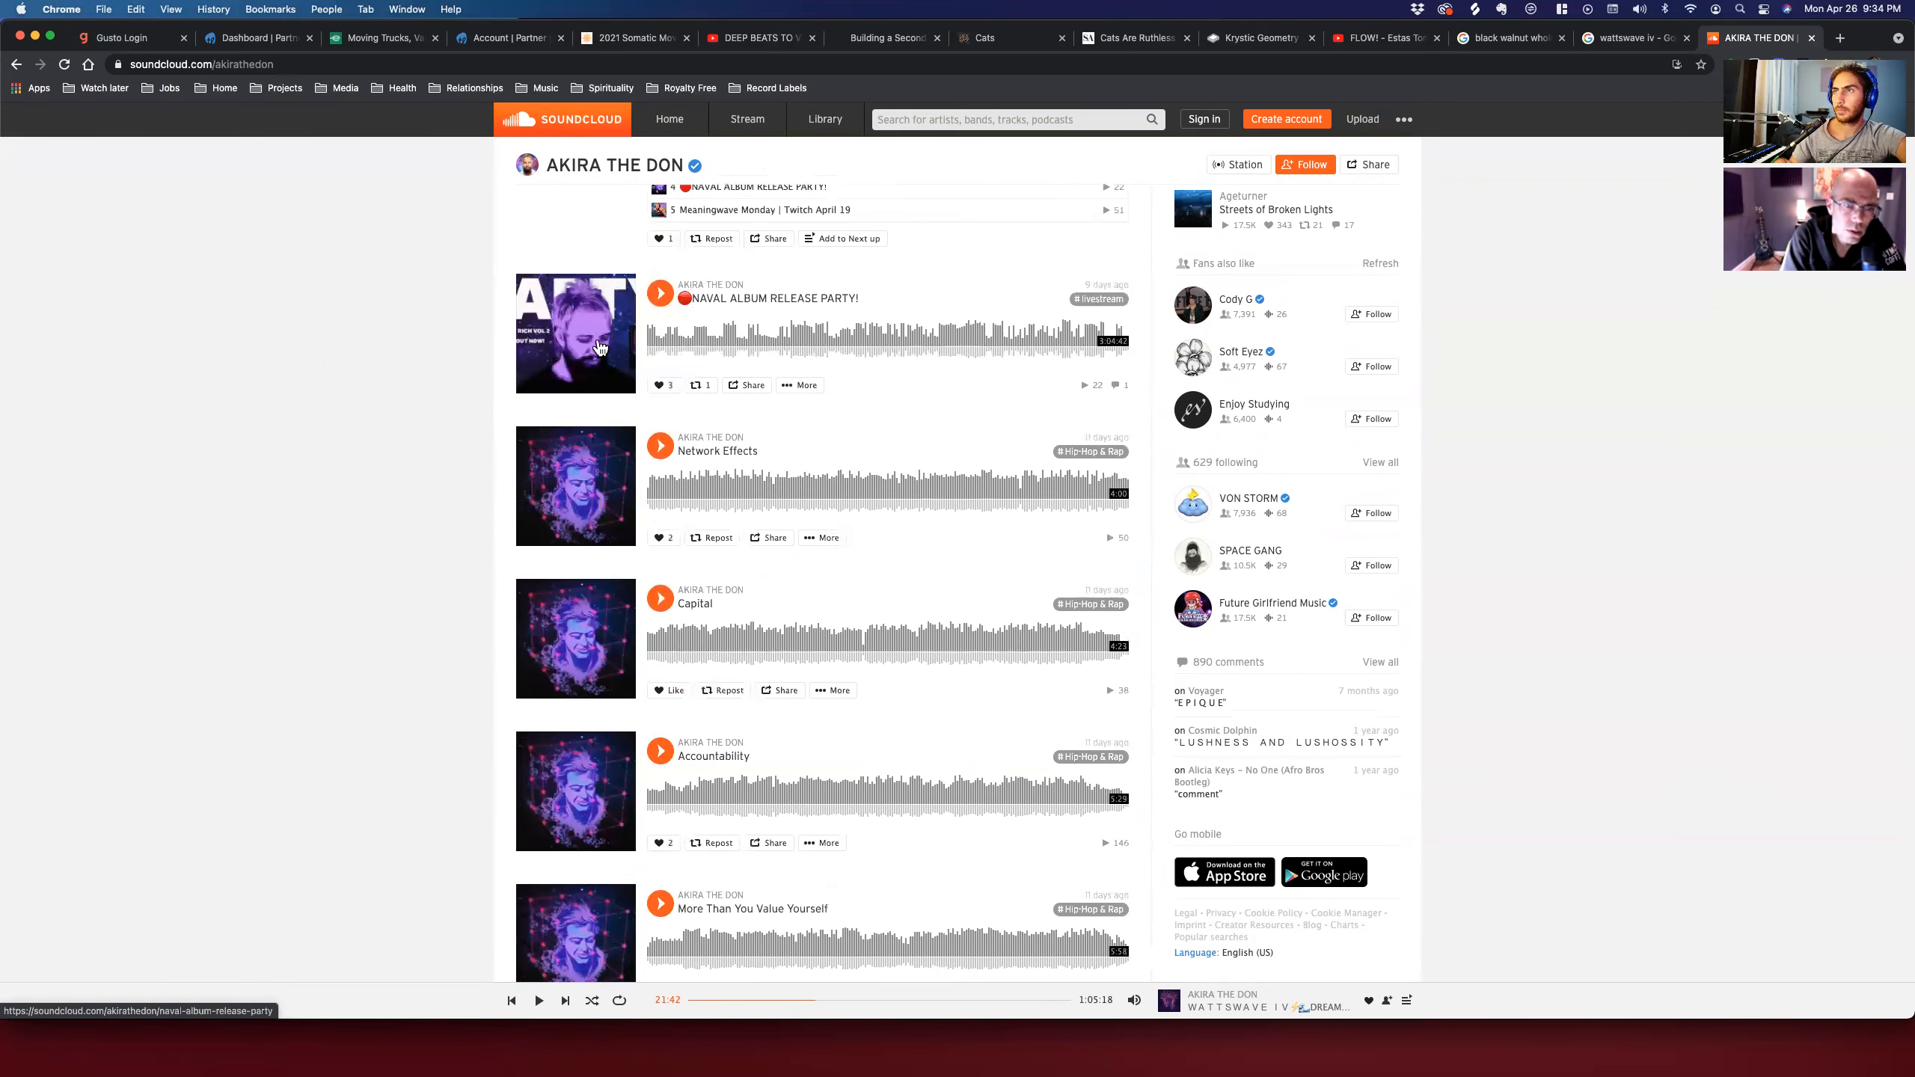
pyautogui.scroll(-5, 599, 347)
pyautogui.scroll(-5, 599, 347)
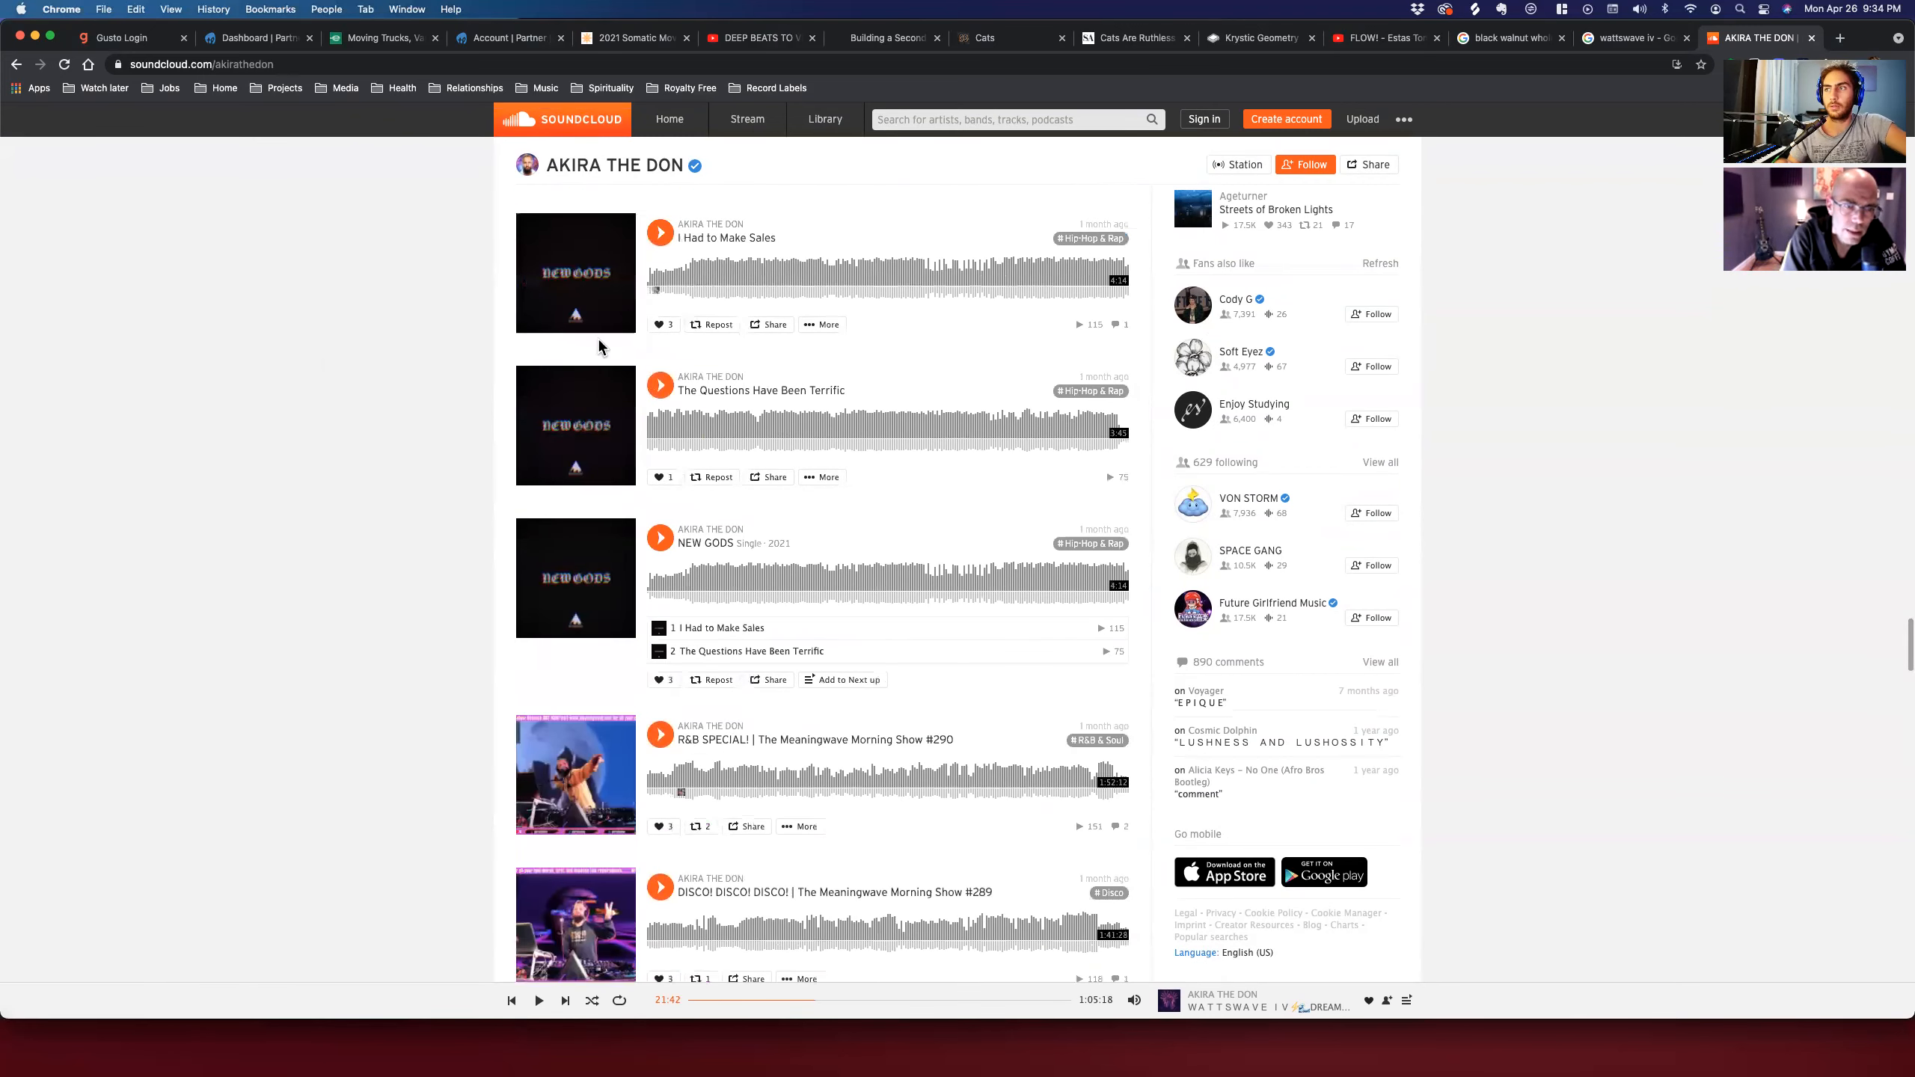
pyautogui.scroll(-15, 599, 347)
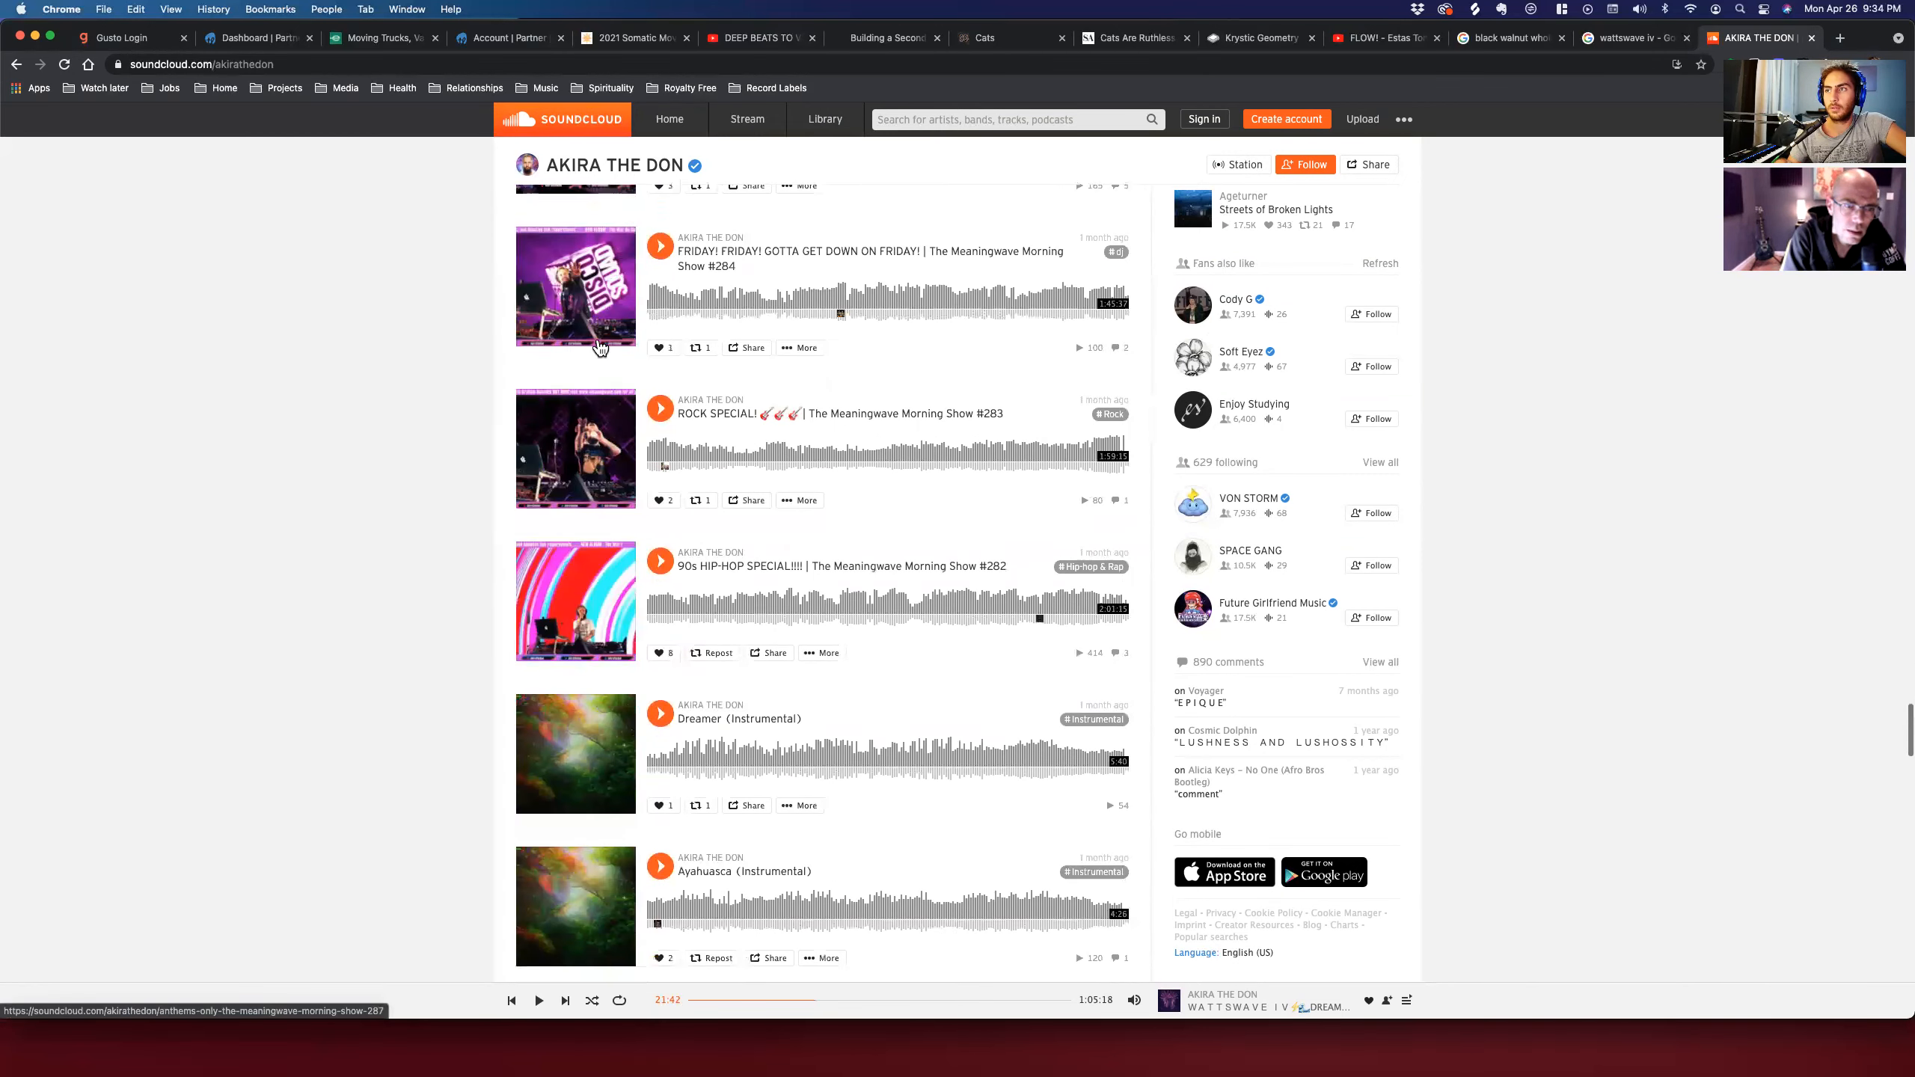
pyautogui.scroll(-15, 599, 347)
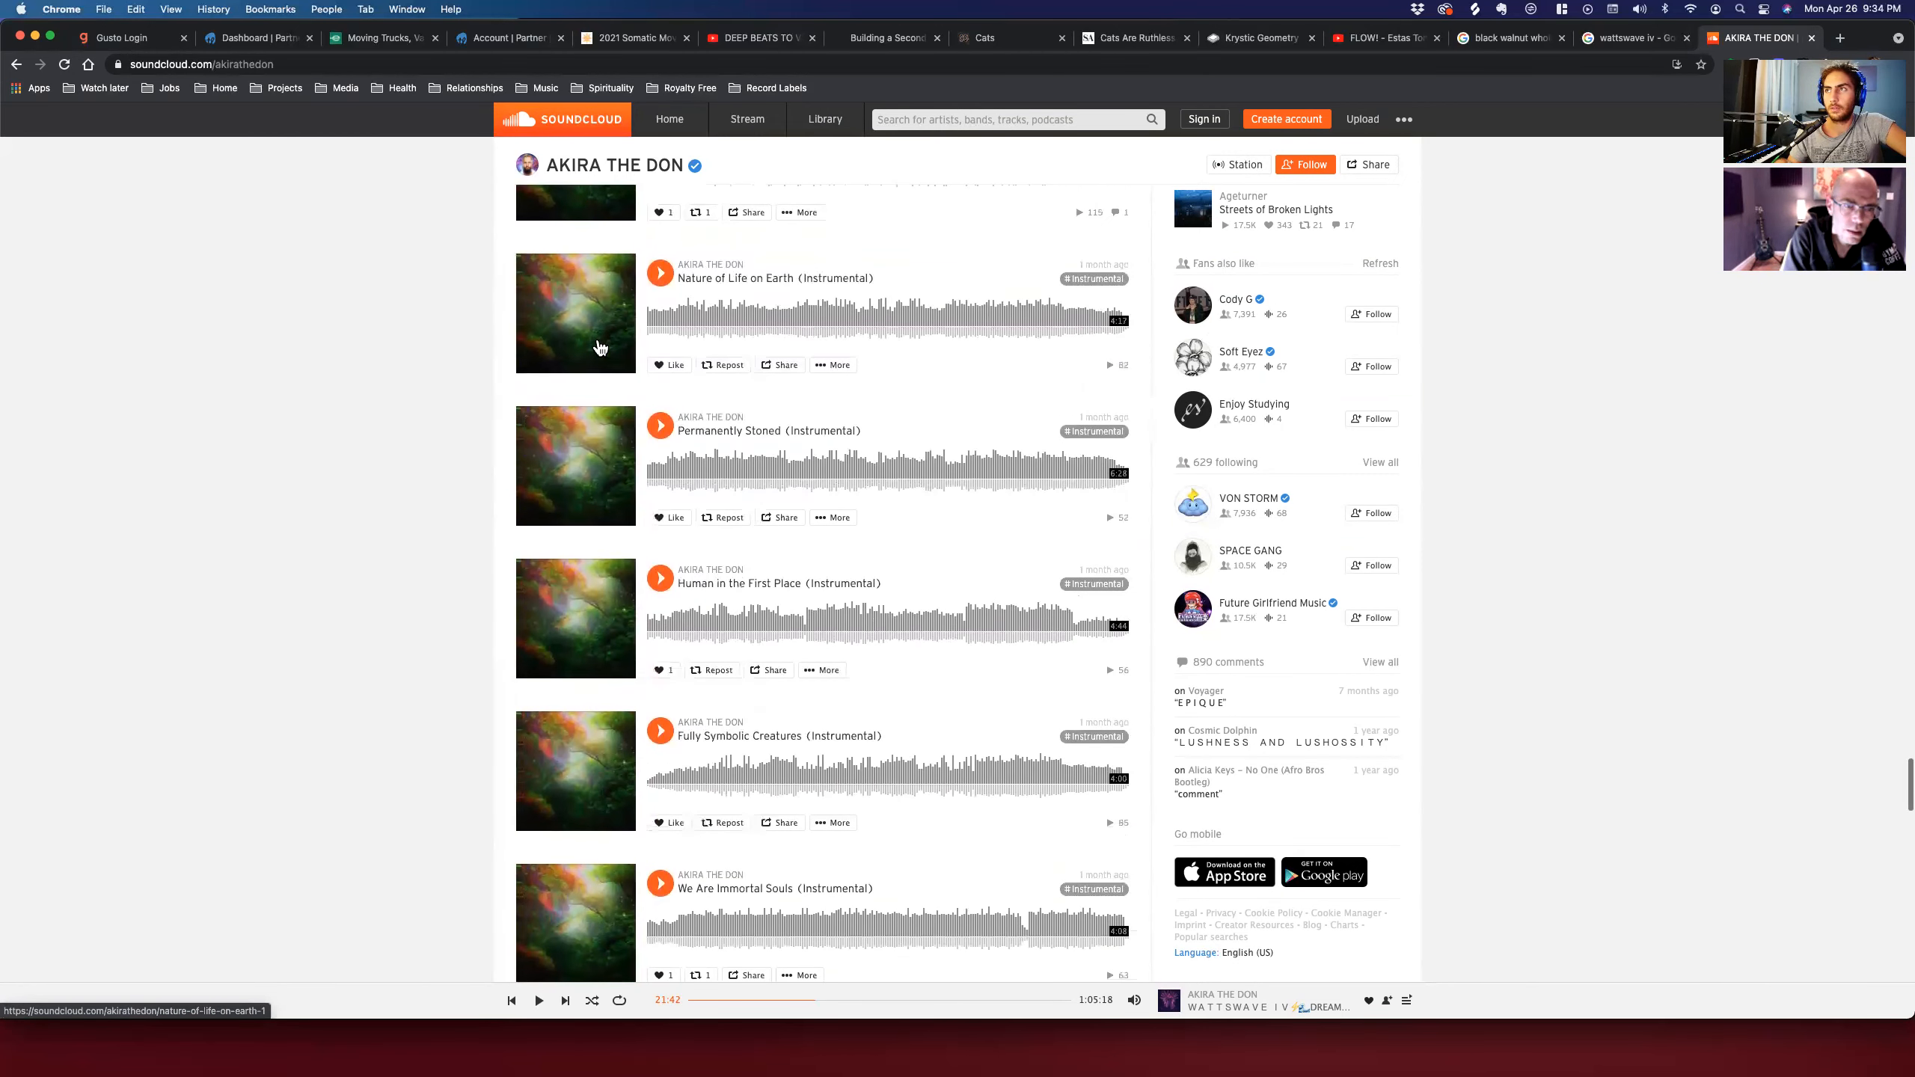
# Sample "Nature of Life on Earth (Instrumental)" and "Mother Ayahuasca (Instrumental)", skipping ahead in the second to about 2:00 before pausing it.
pyautogui.click(659, 273)
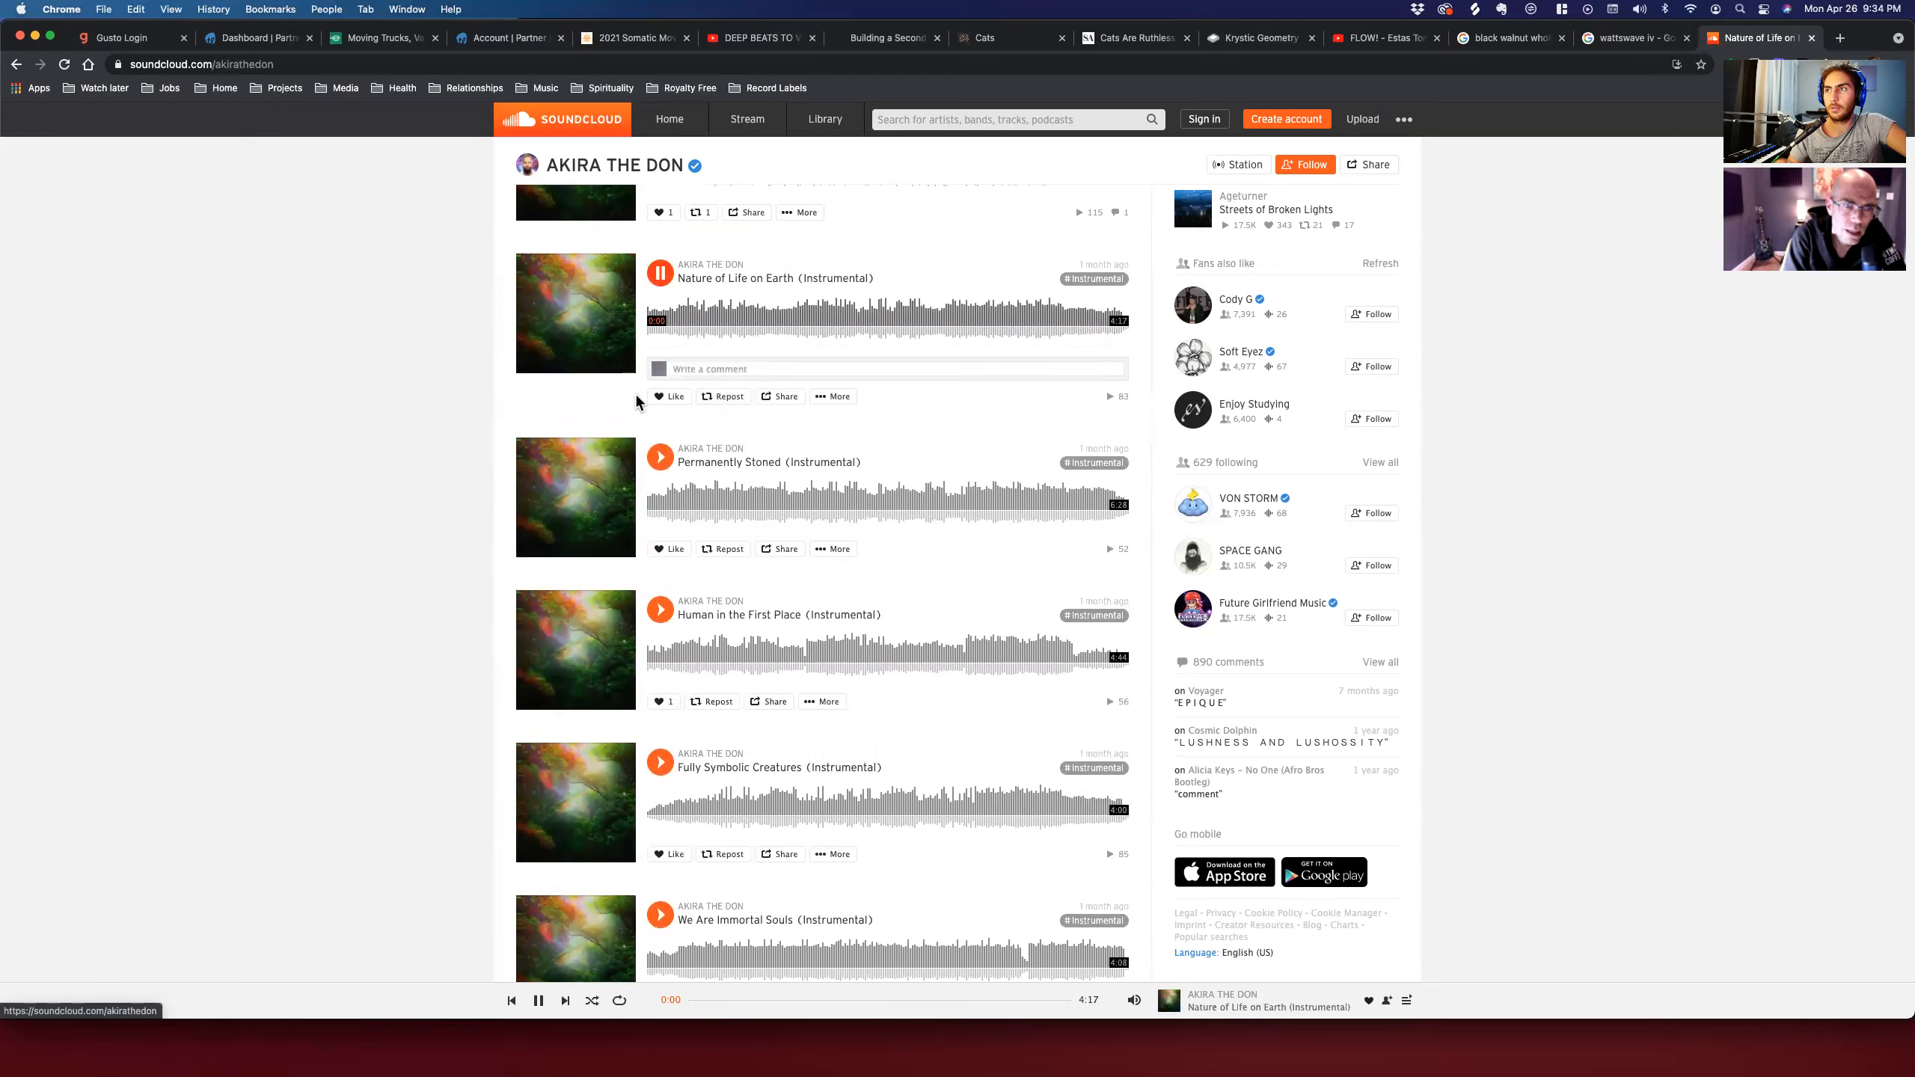
pyautogui.scroll(5, 648, 452)
pyautogui.click(657, 450)
pyautogui.click(680, 494)
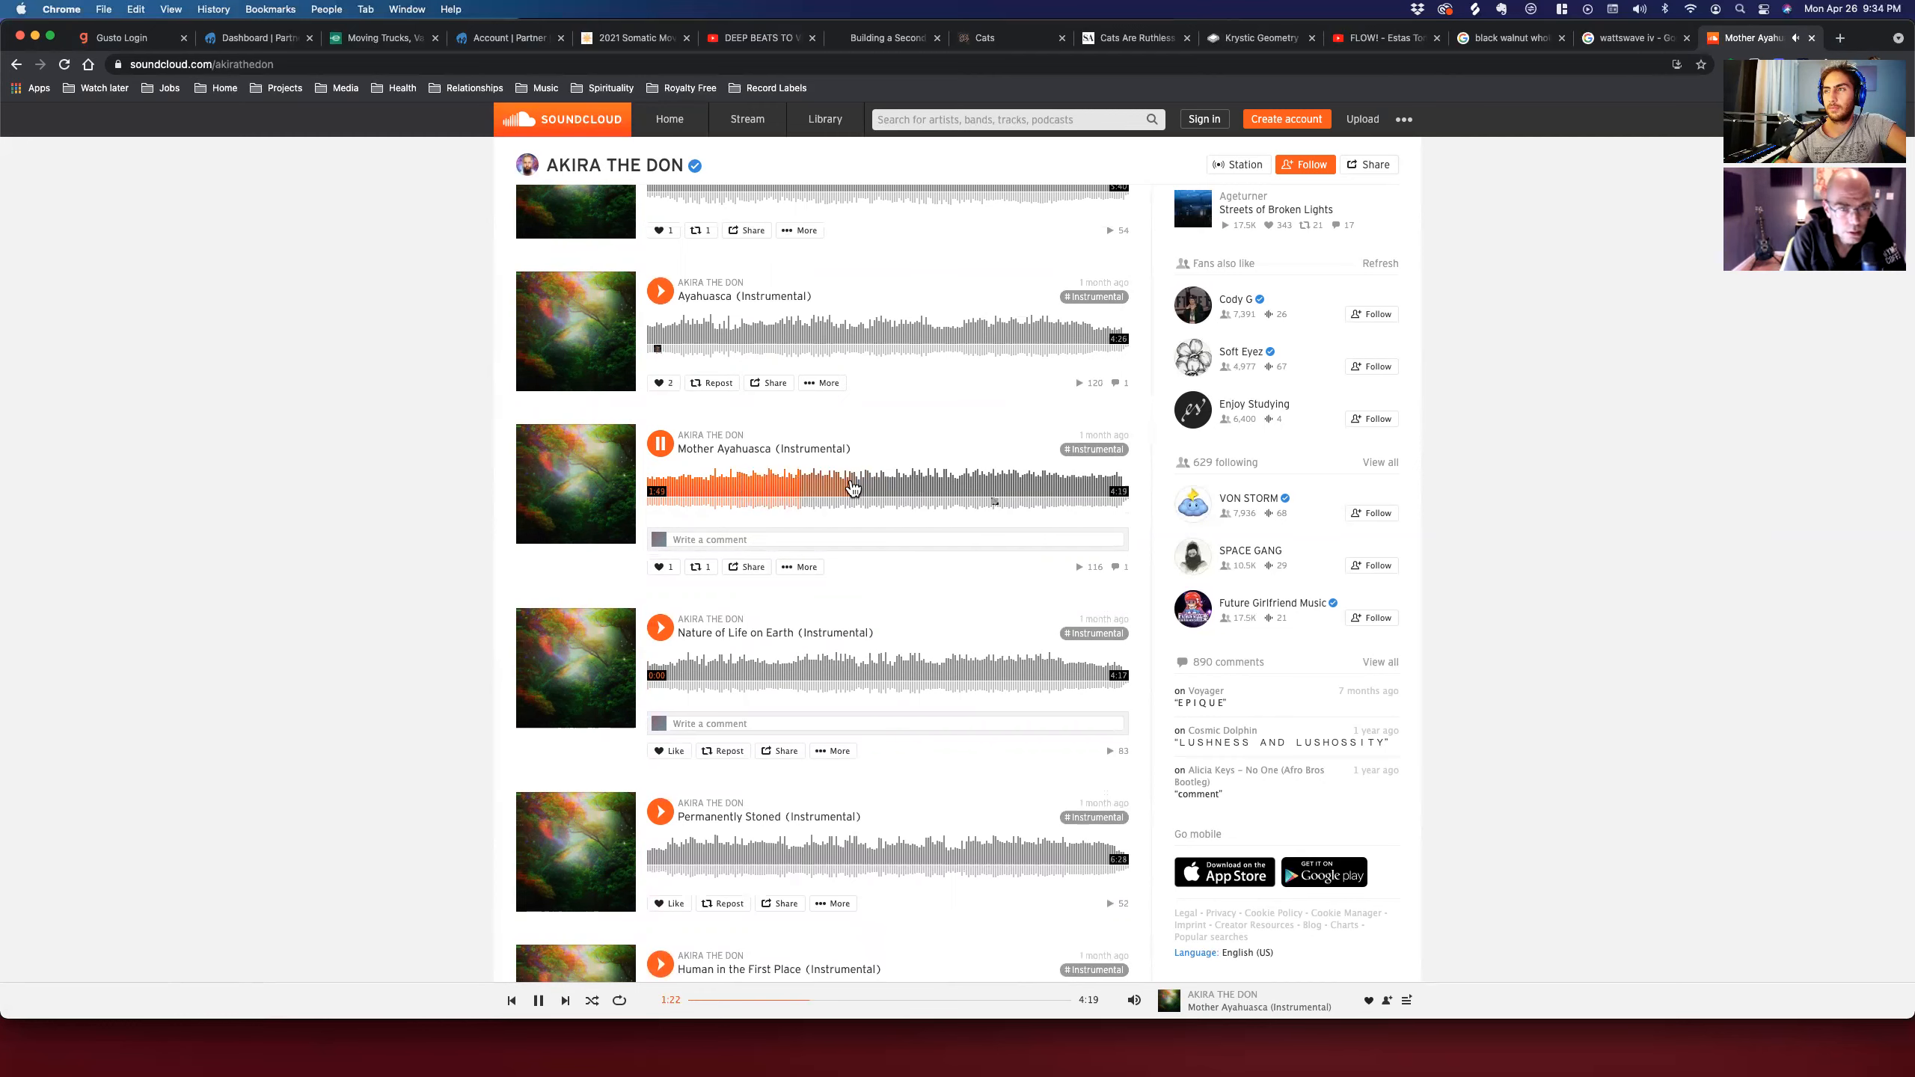
pyautogui.click(868, 486)
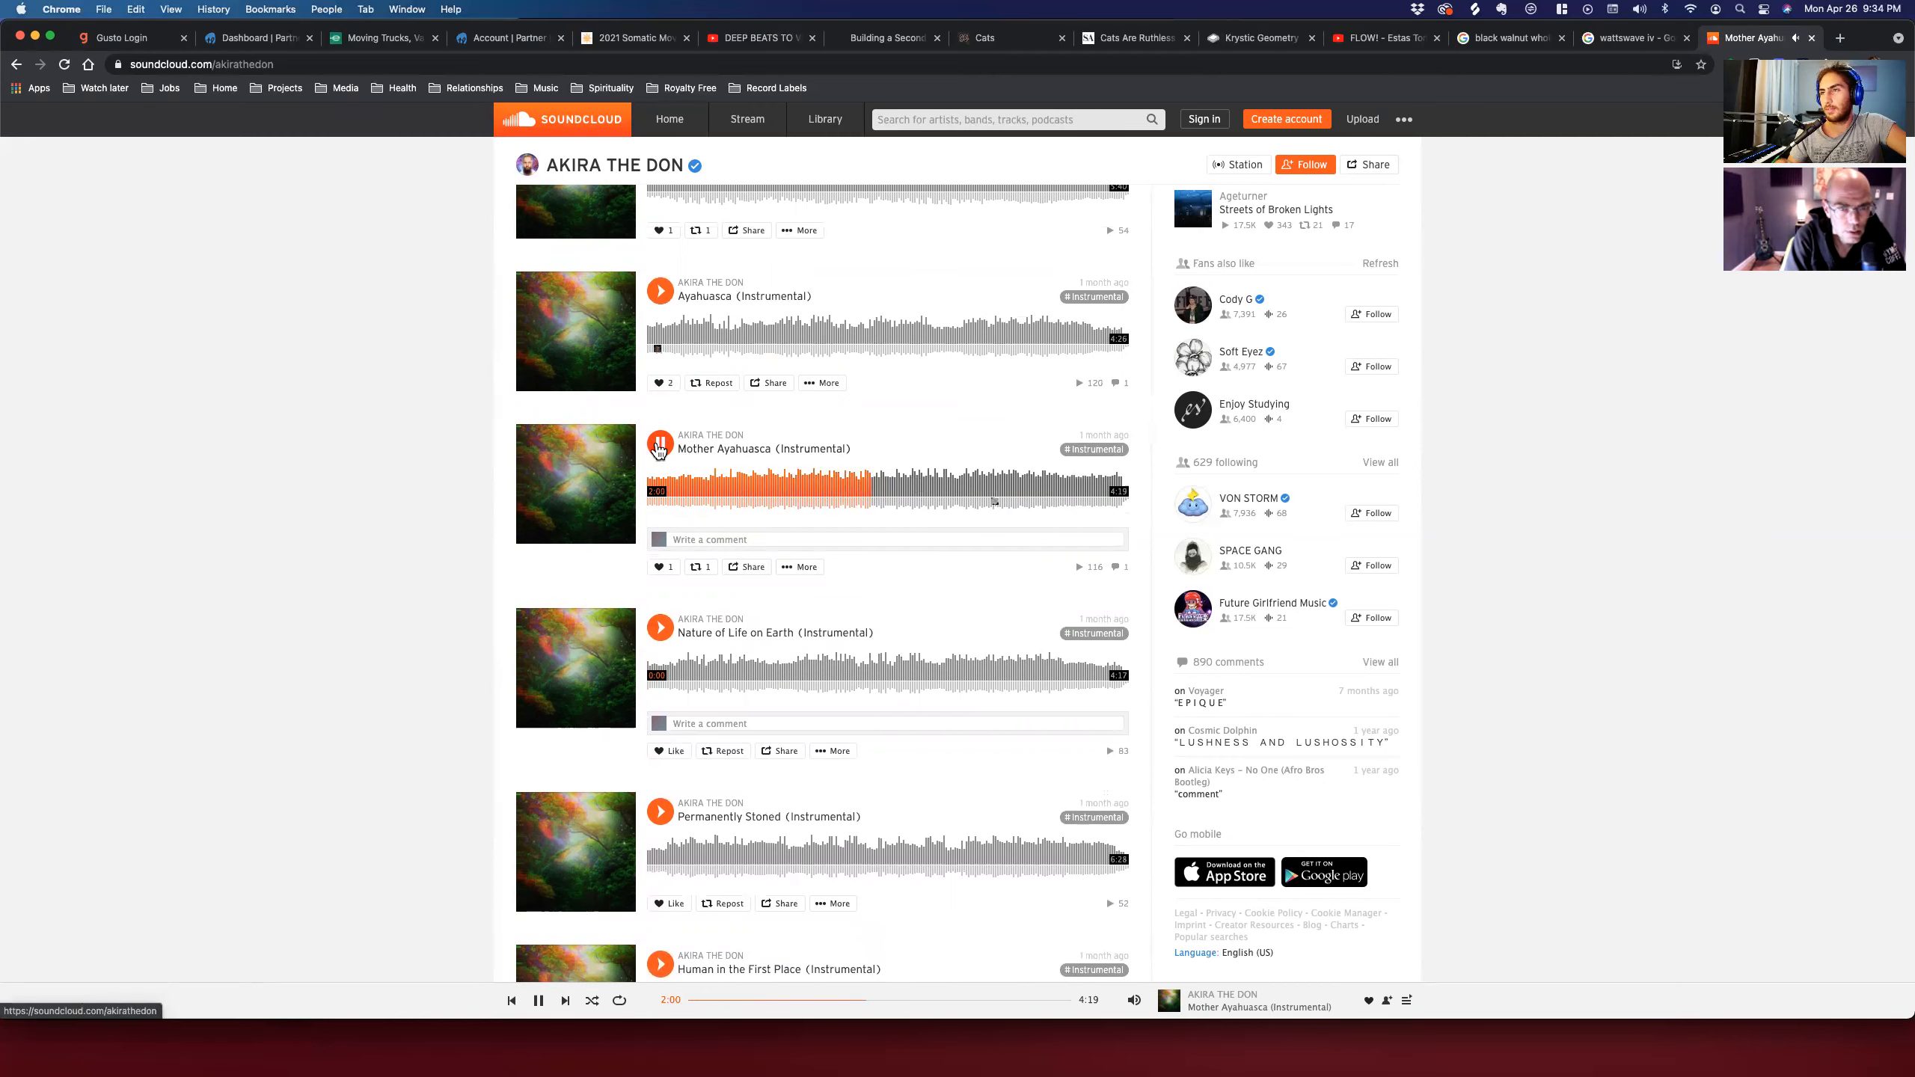
pyautogui.click(660, 444)
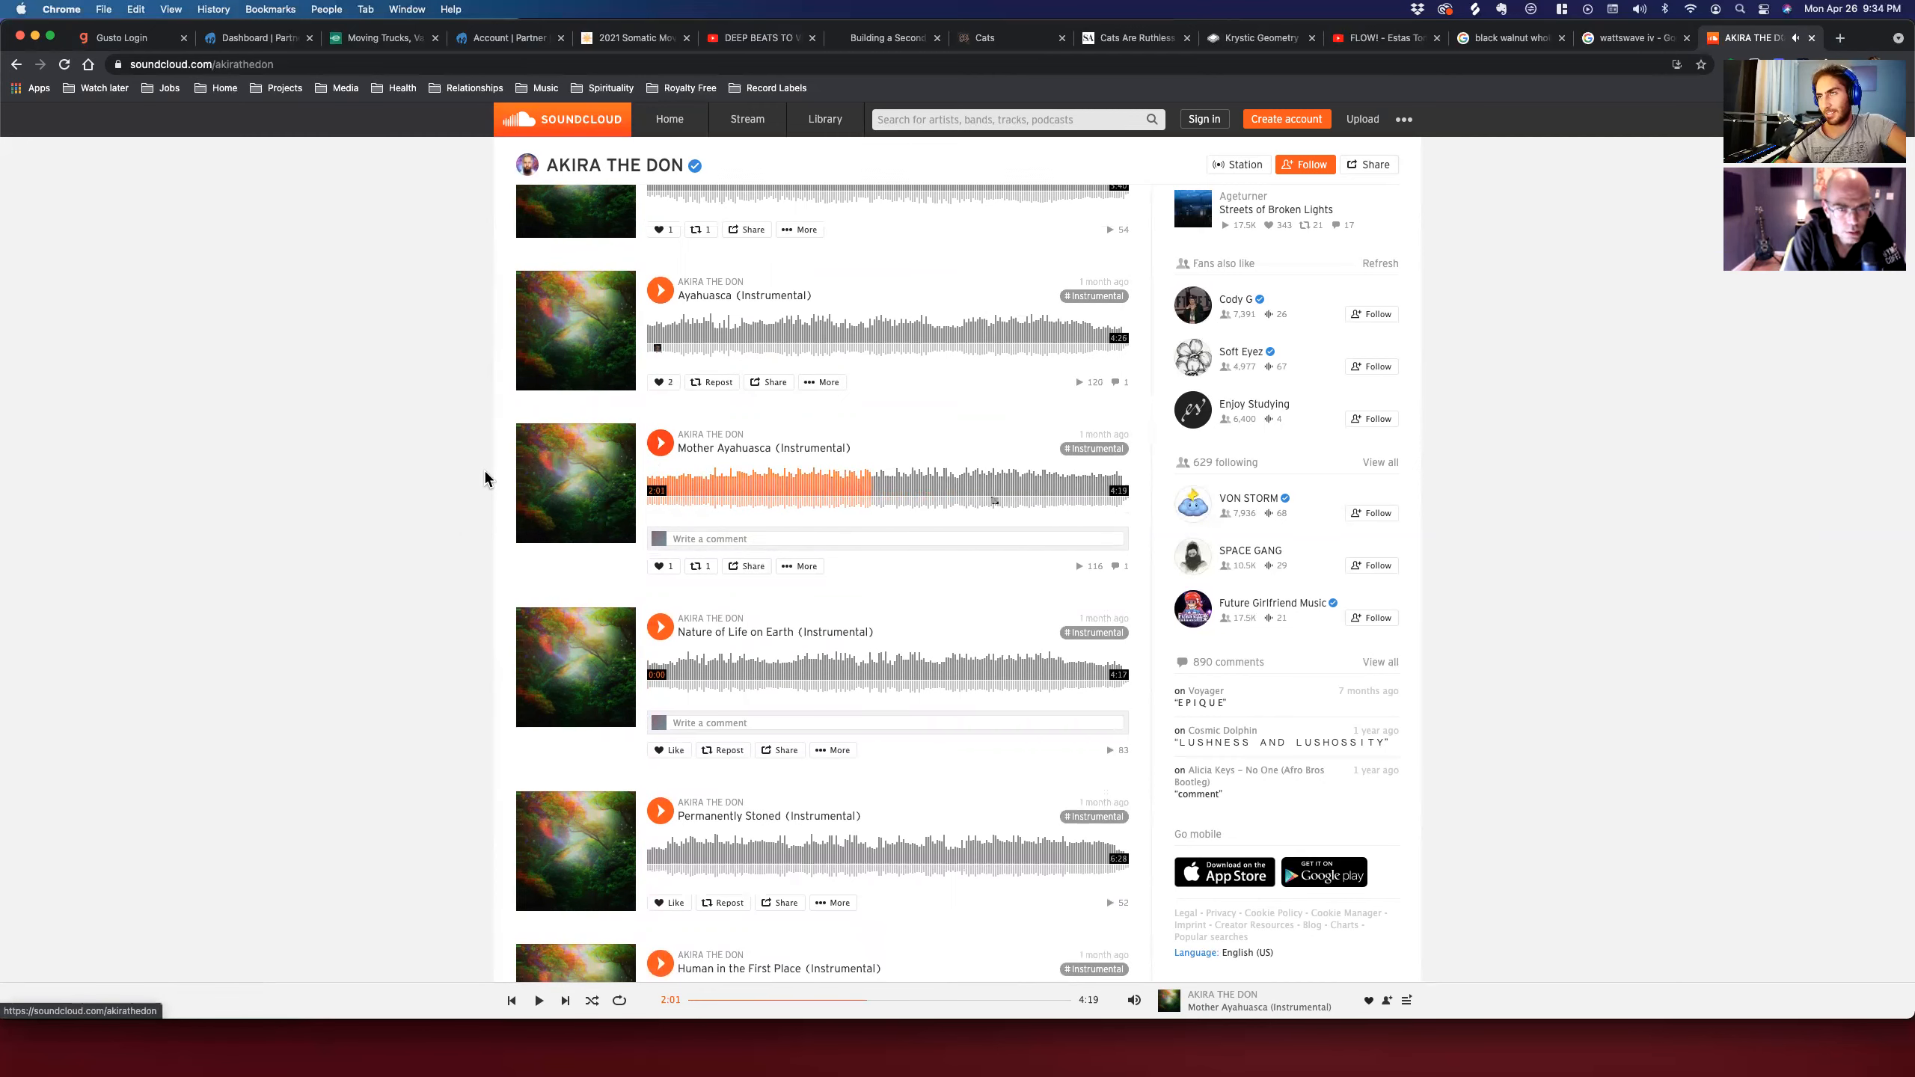
# Find the album "The War on Consciousness" further down the profile and sample it, skipping ahead to about 0:42.
pyautogui.scroll(-10, 485, 479)
pyautogui.scroll(-20, 485, 479)
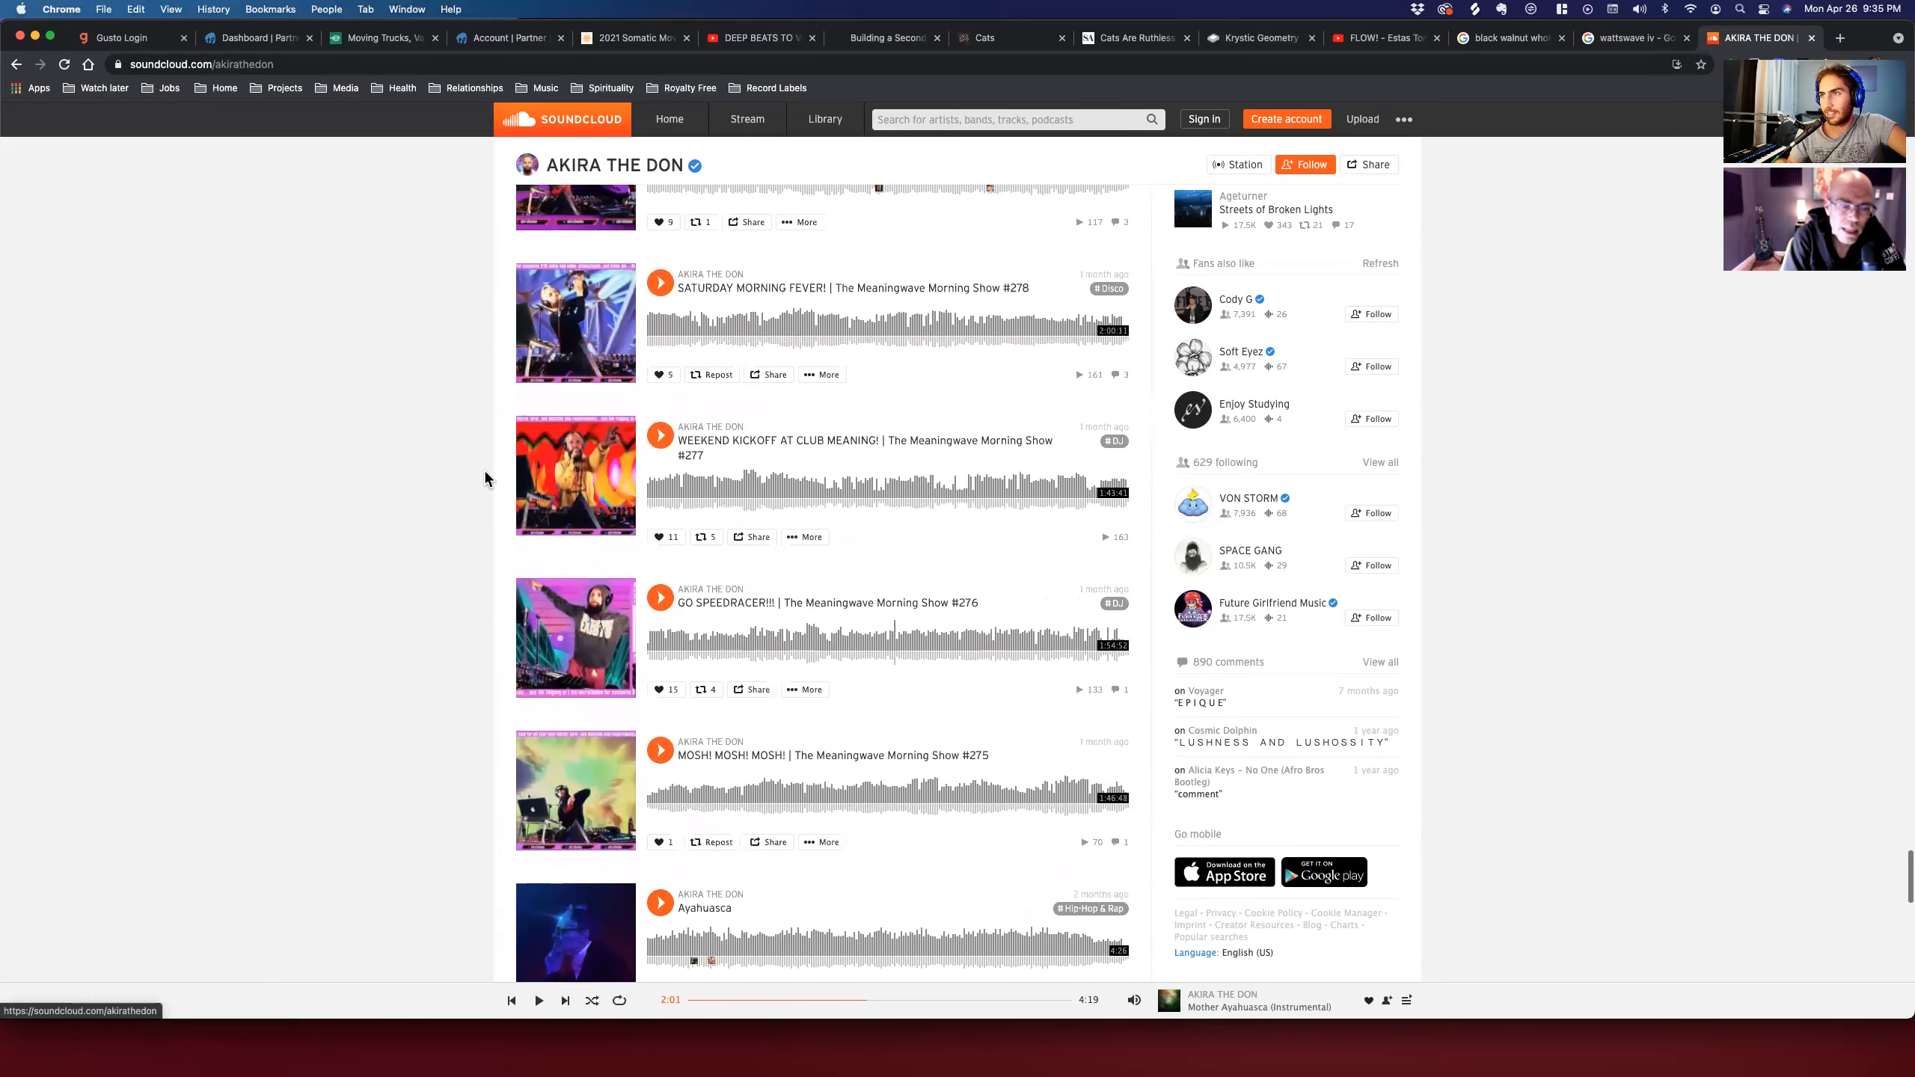
pyautogui.scroll(-9, 484, 478)
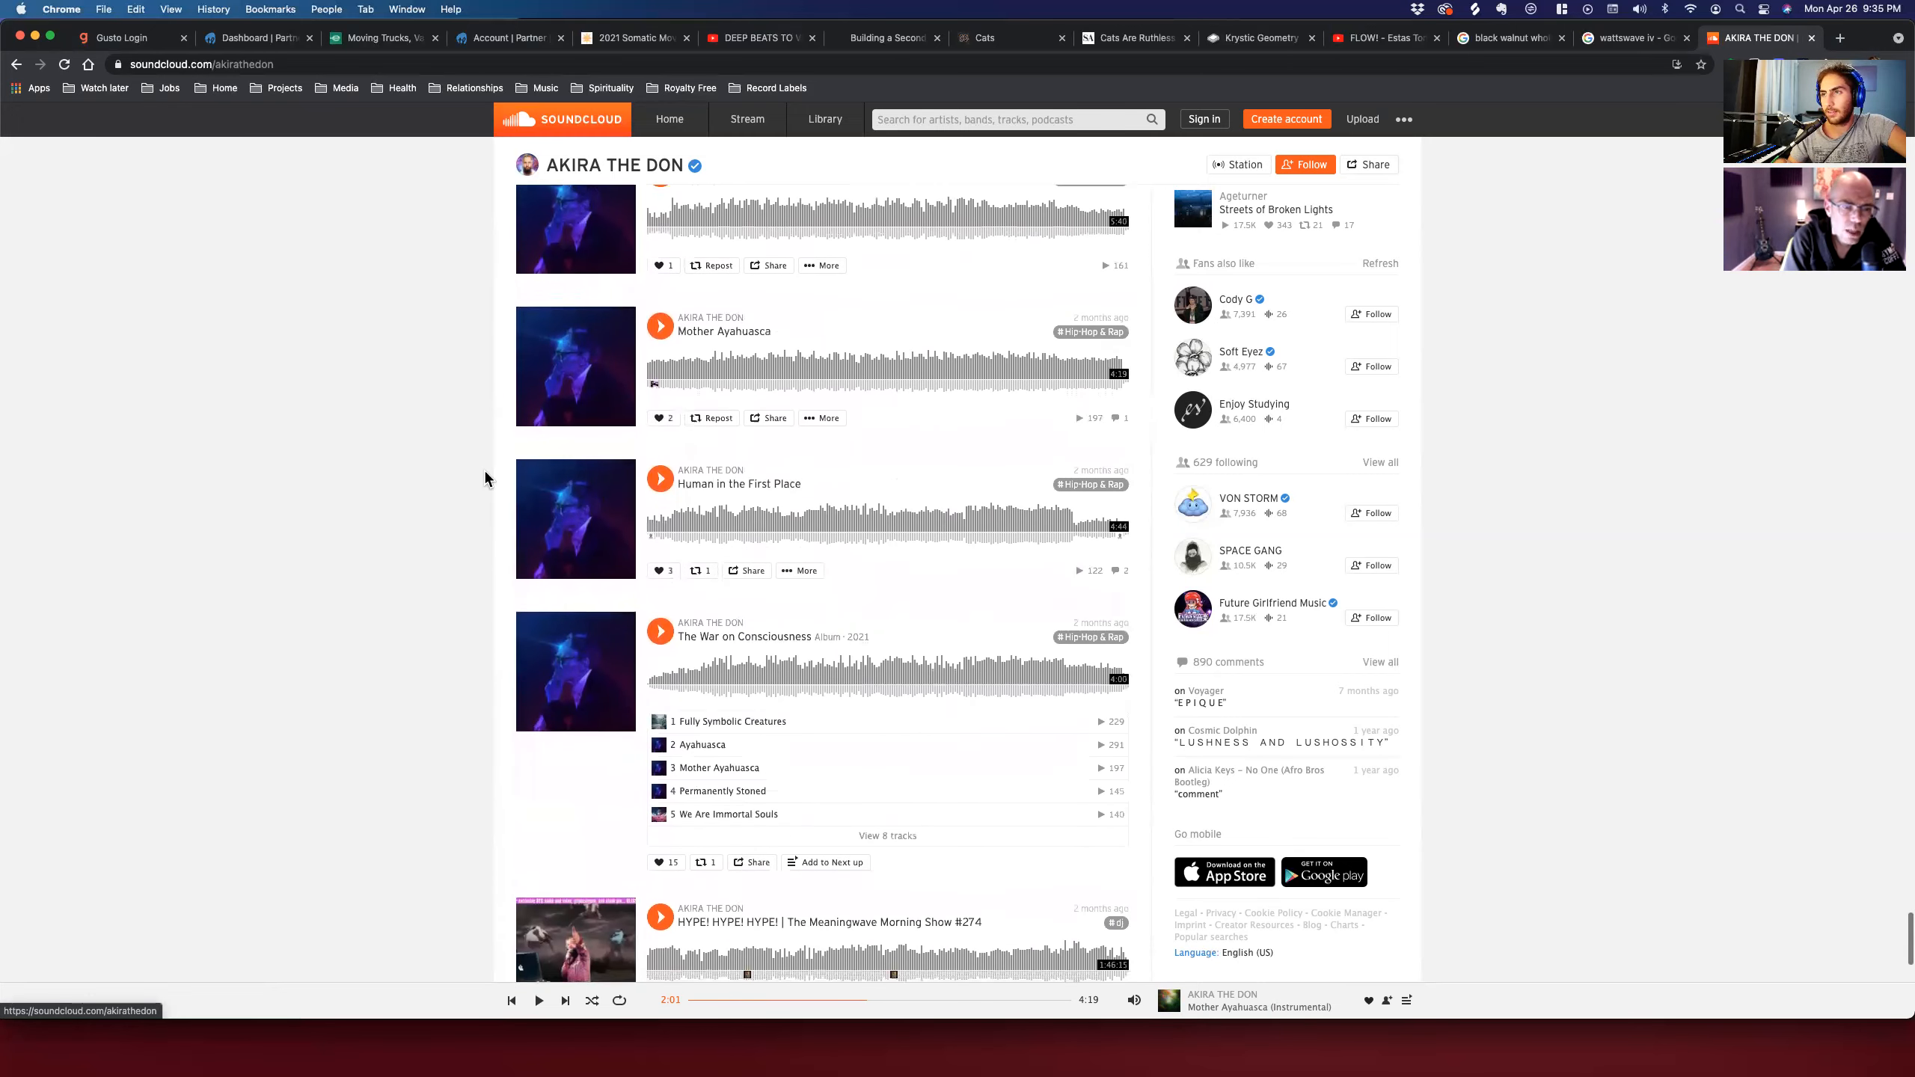
pyautogui.click(659, 381)
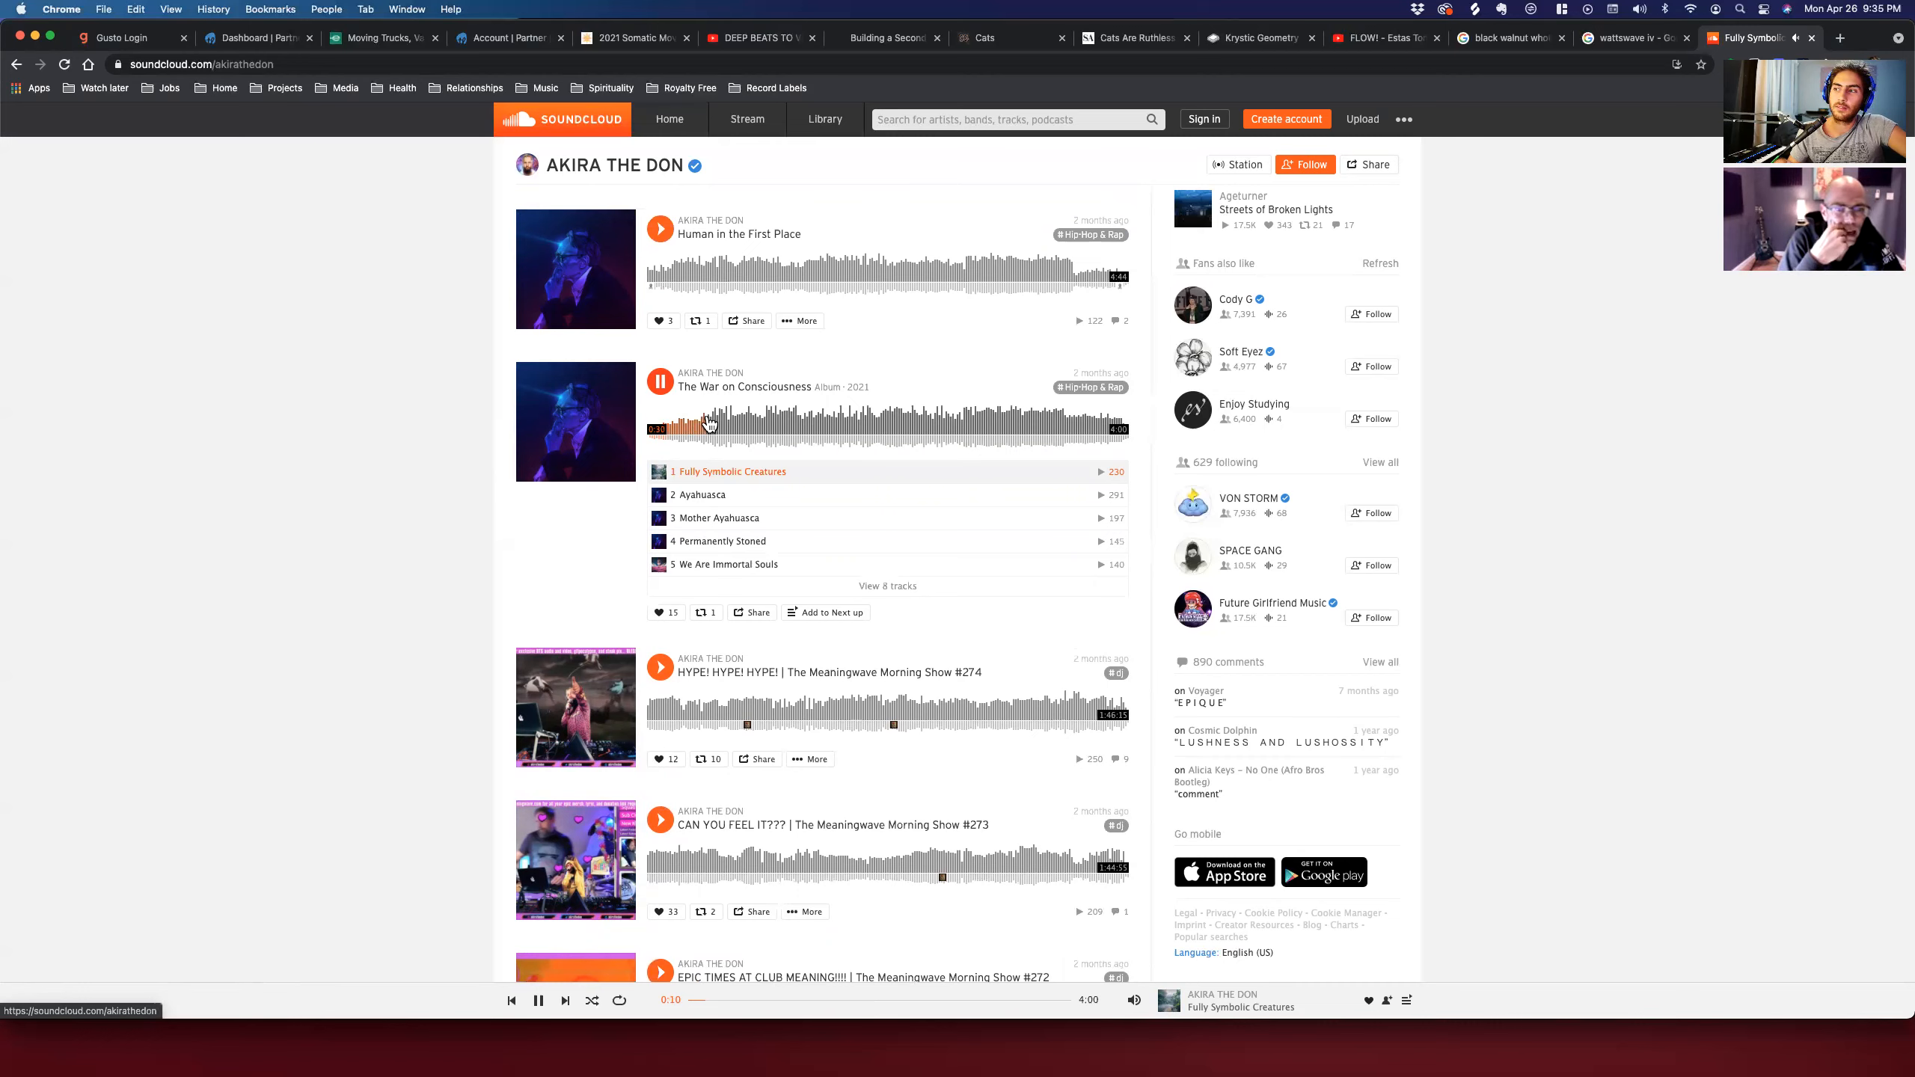
pyautogui.click(732, 423)
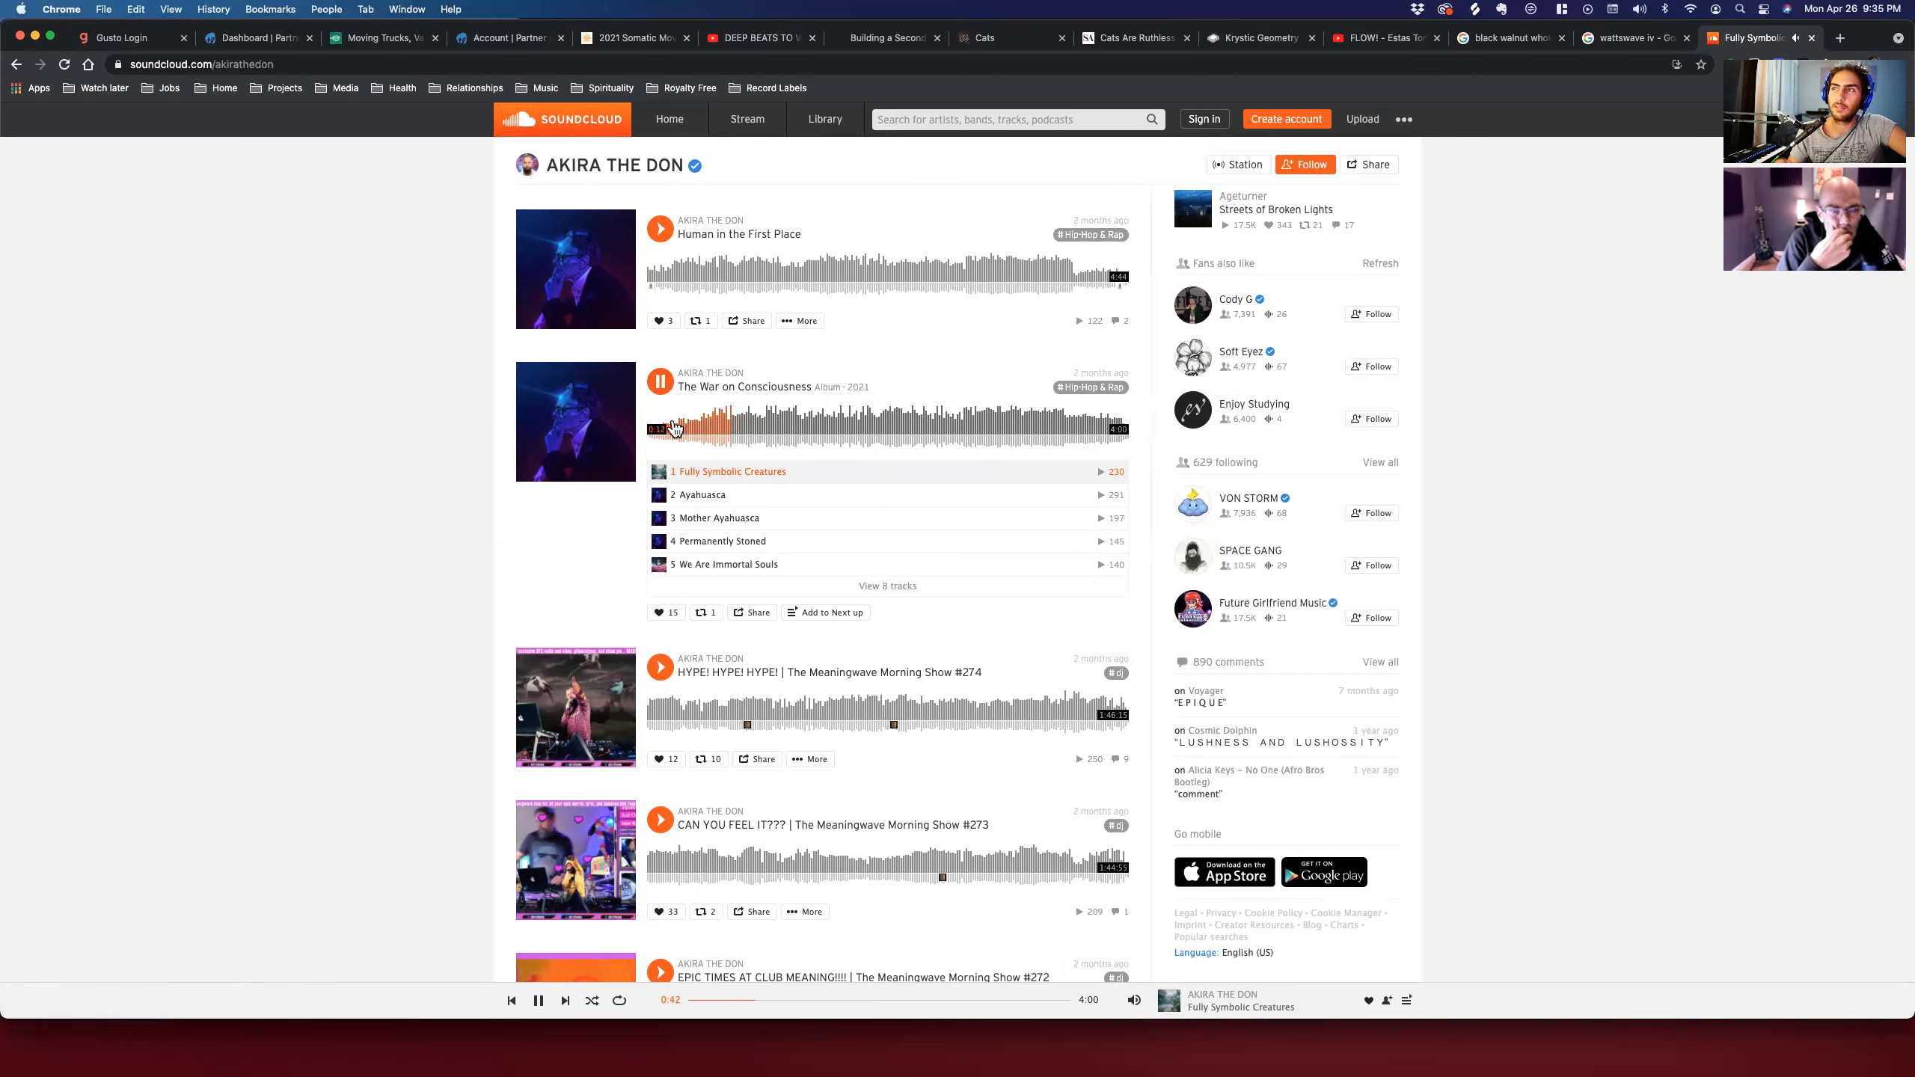
# Sample "HYPE! HYPE! HYPE! | The Meaningwave Morning Show #274" in stages to about 54:37, open its track page and pause playback.
pyautogui.click(721, 712)
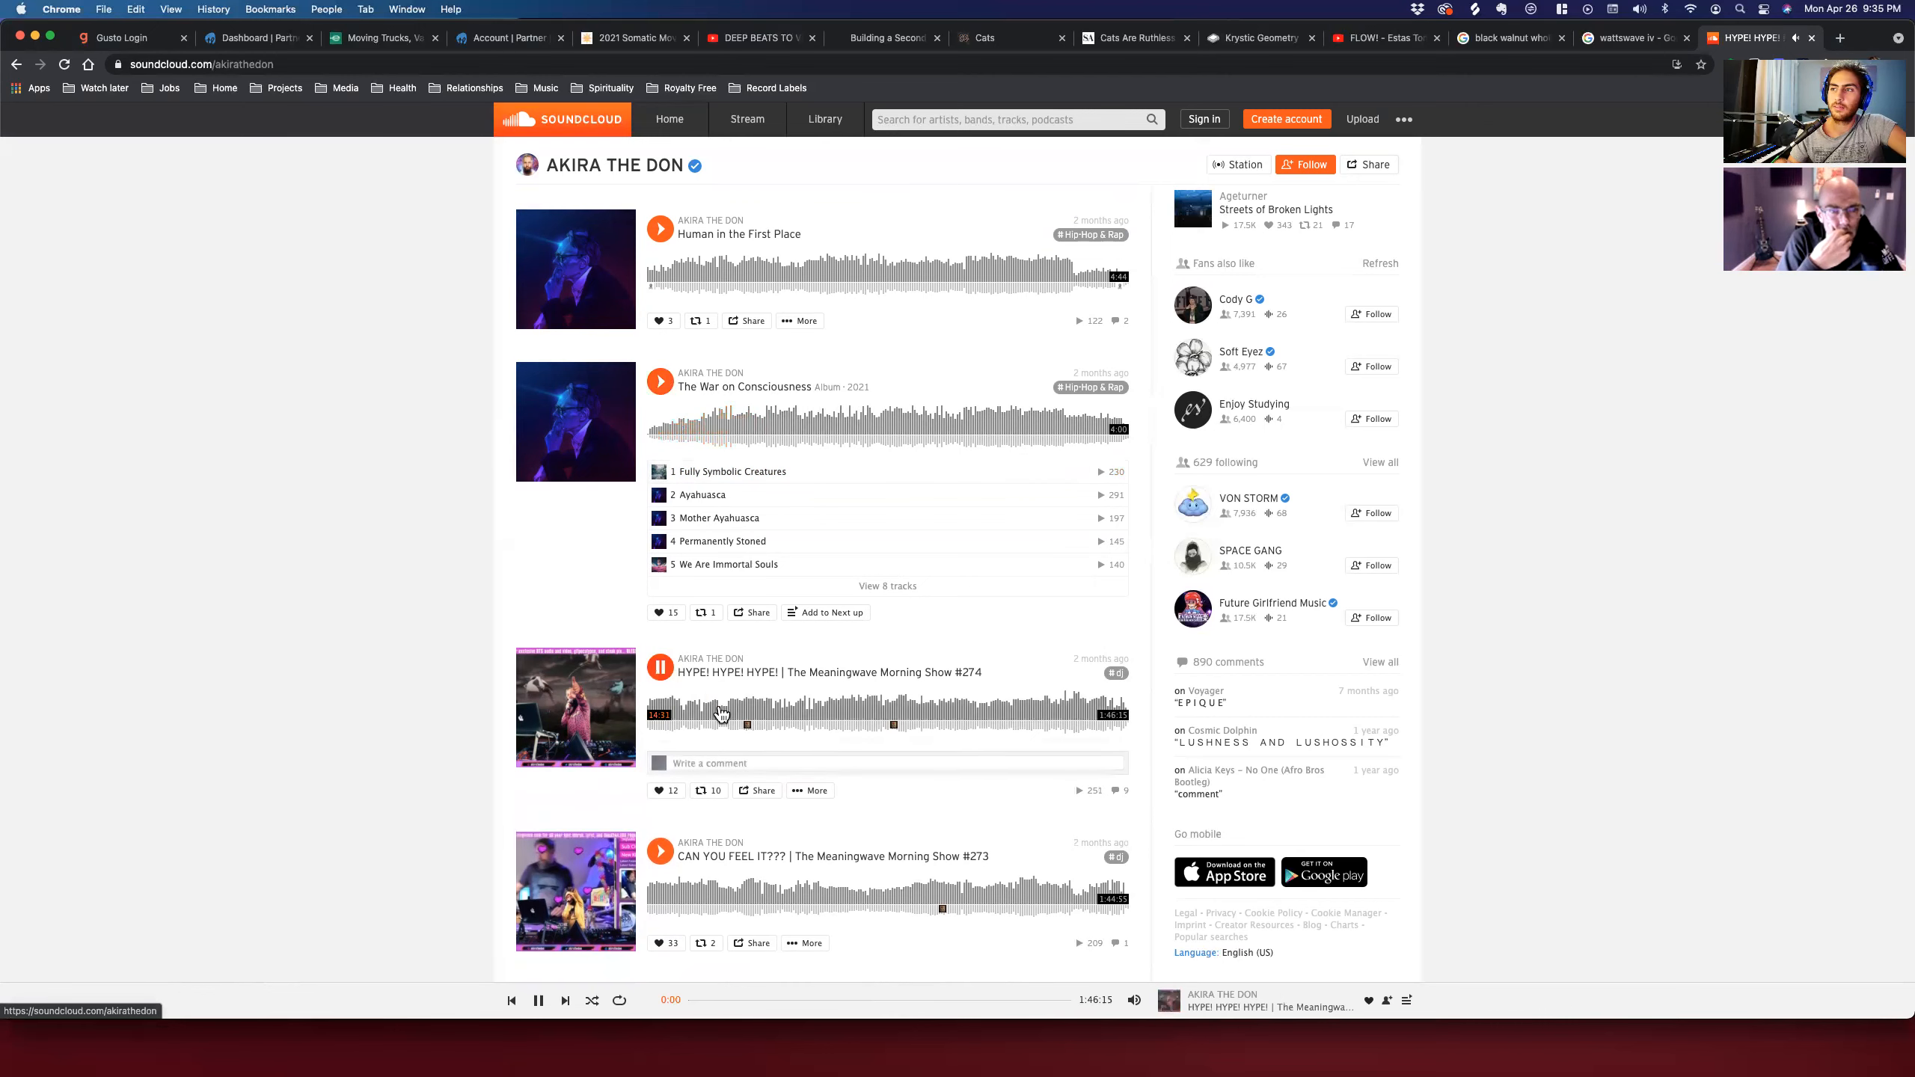
pyautogui.click(788, 717)
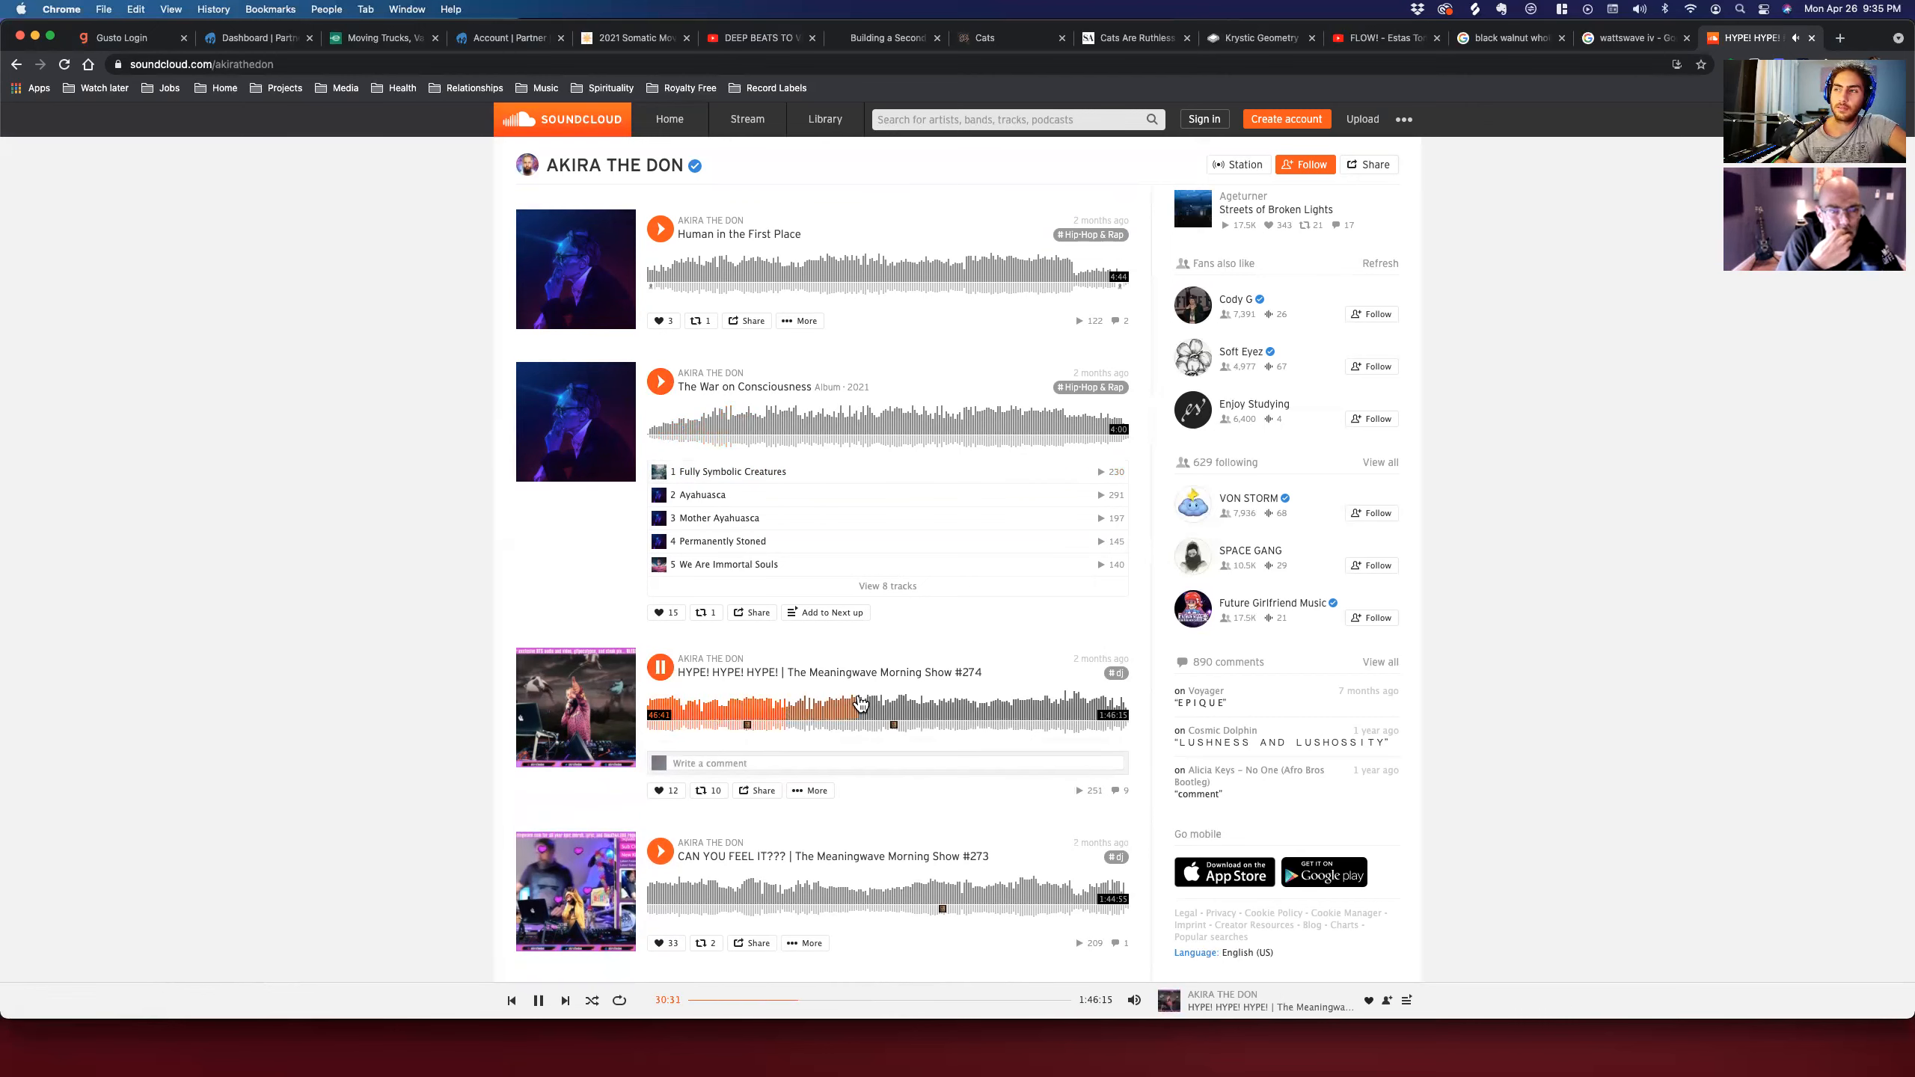
pyautogui.click(844, 713)
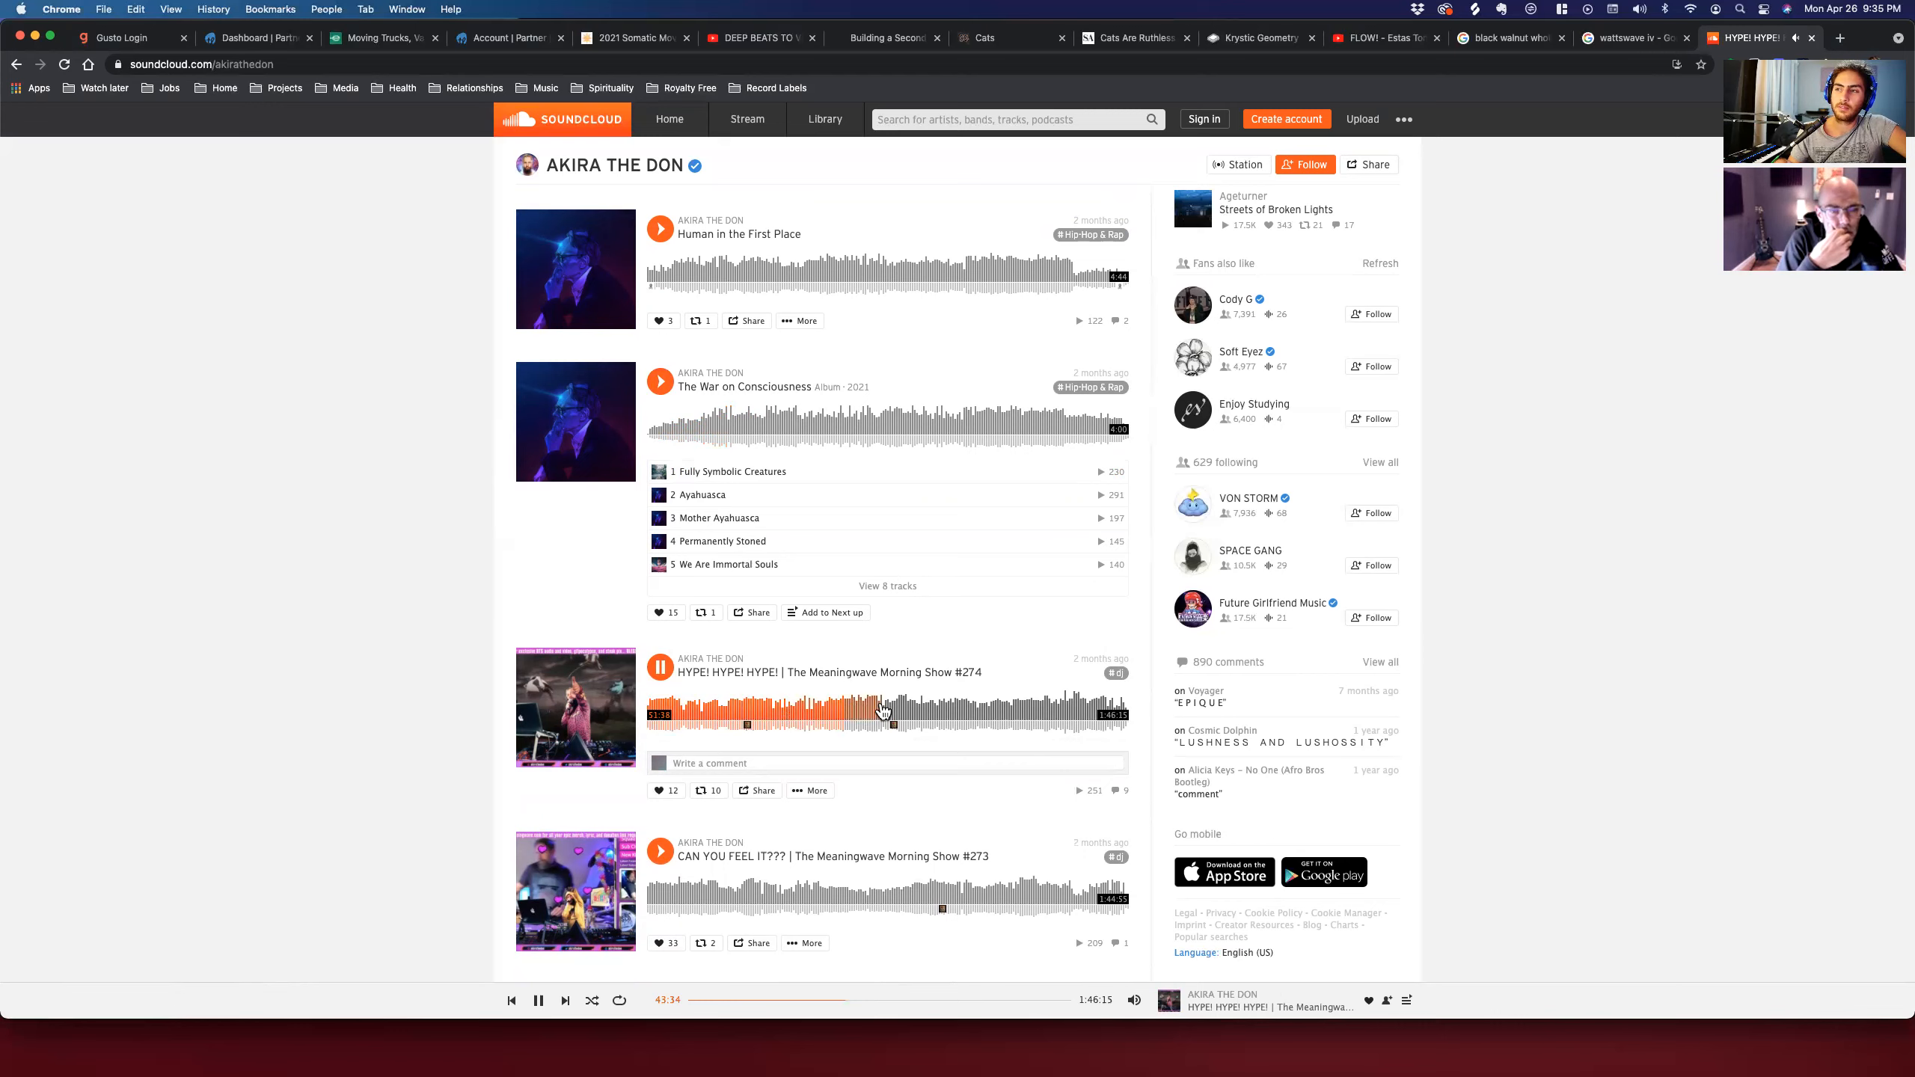
pyautogui.click(895, 709)
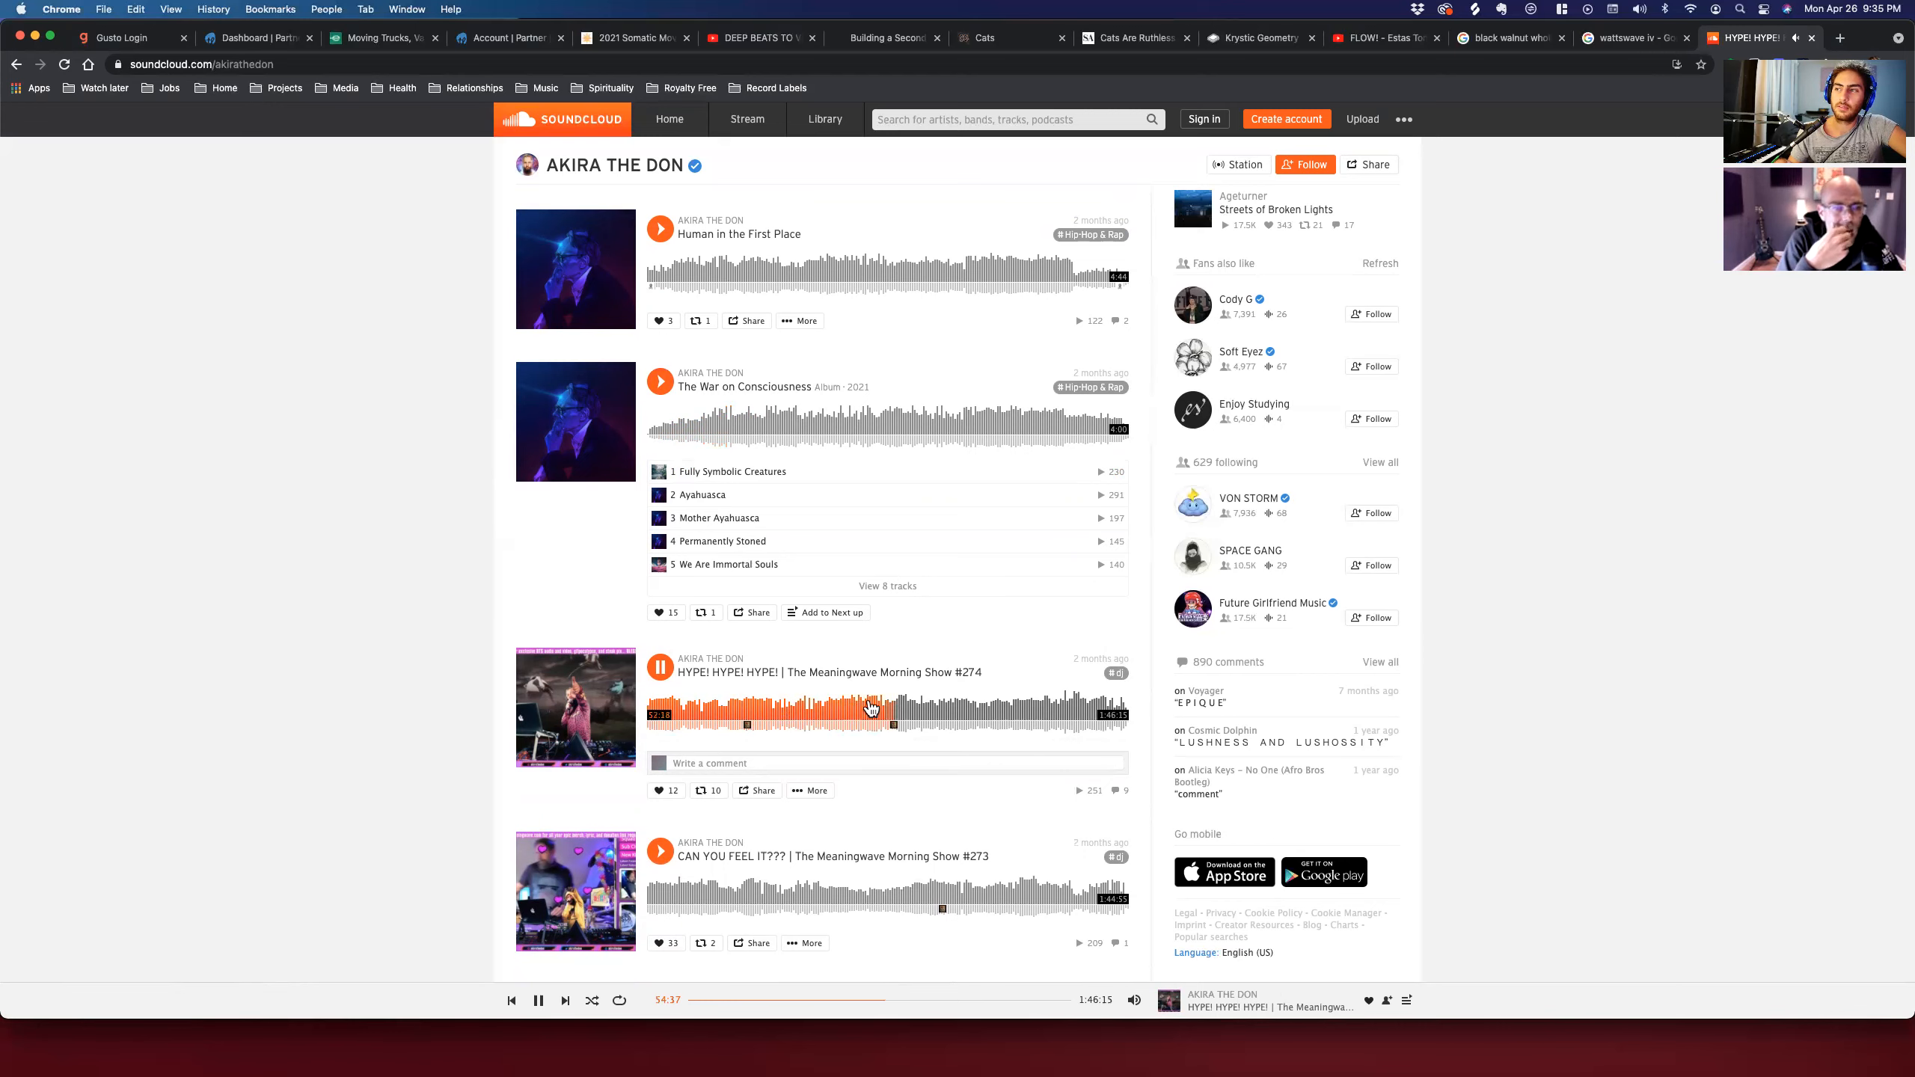
pyautogui.click(682, 671)
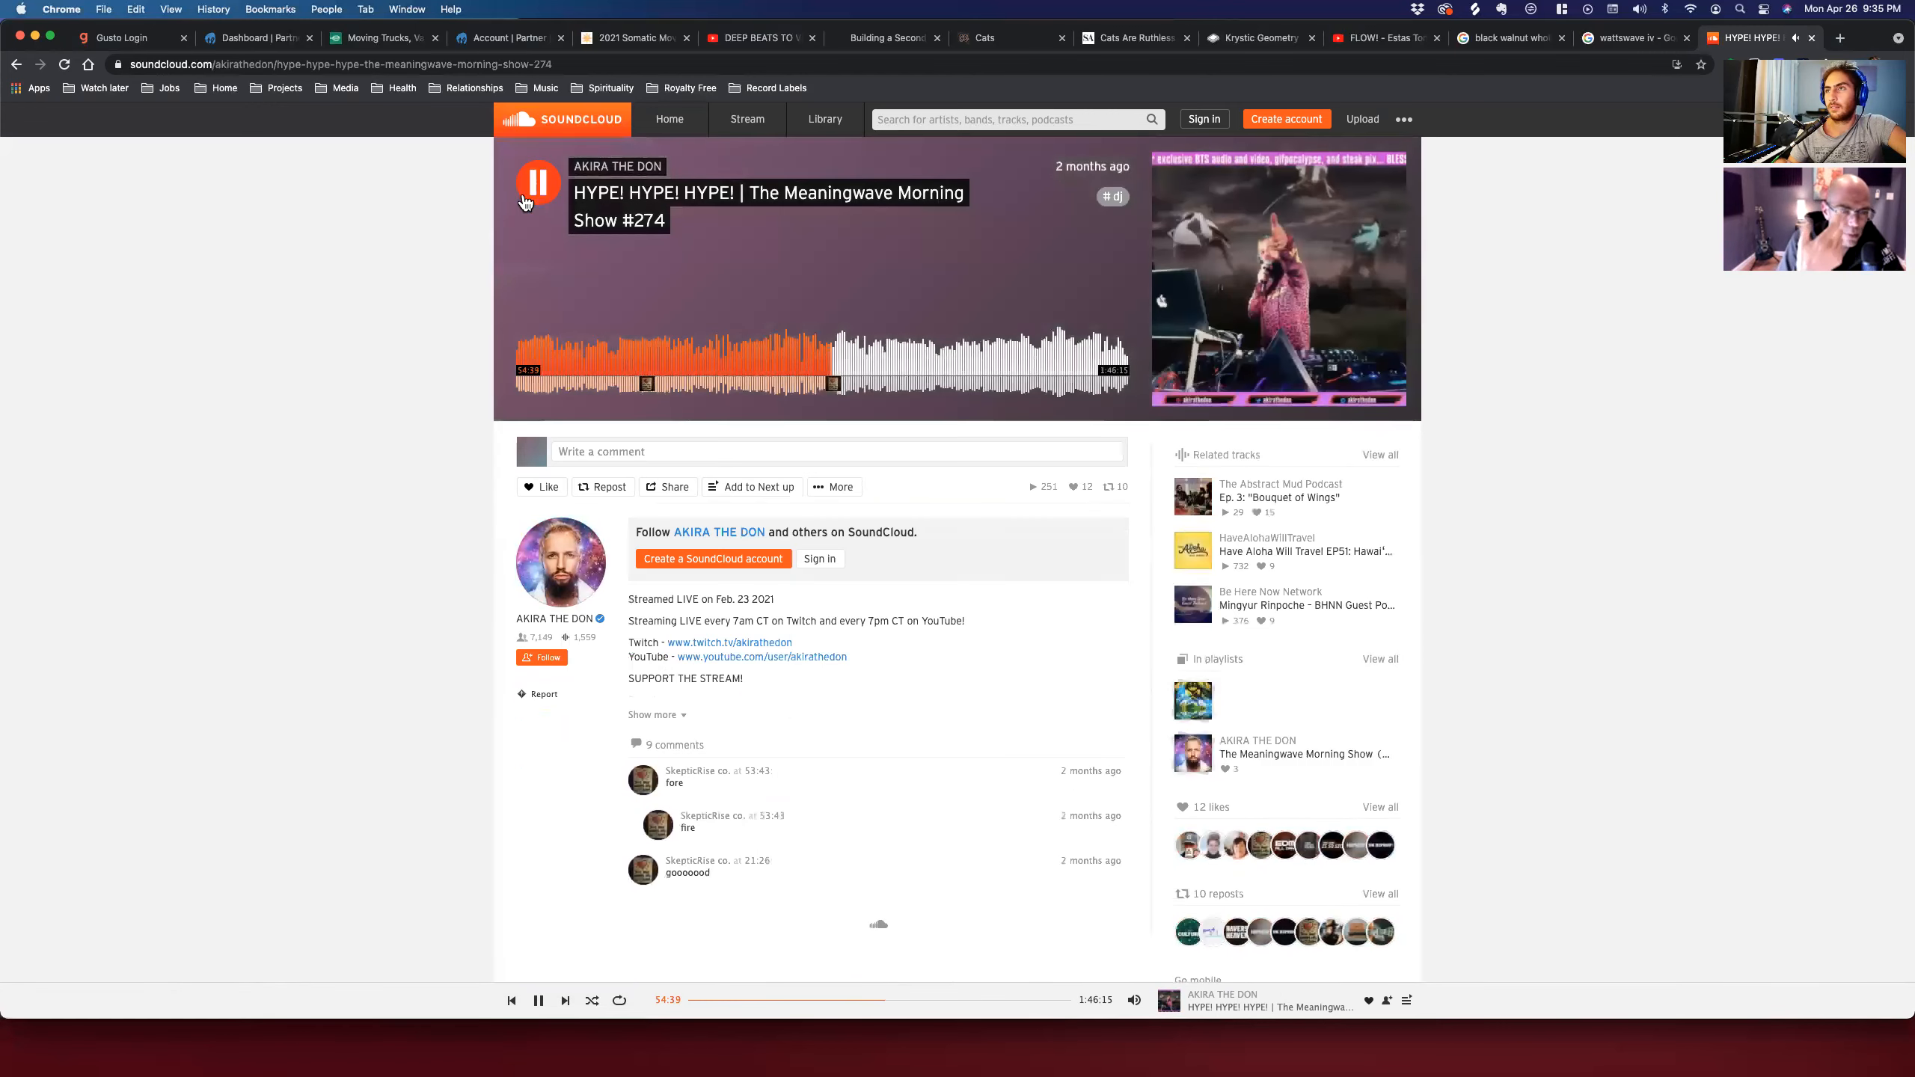
pyautogui.click(531, 189)
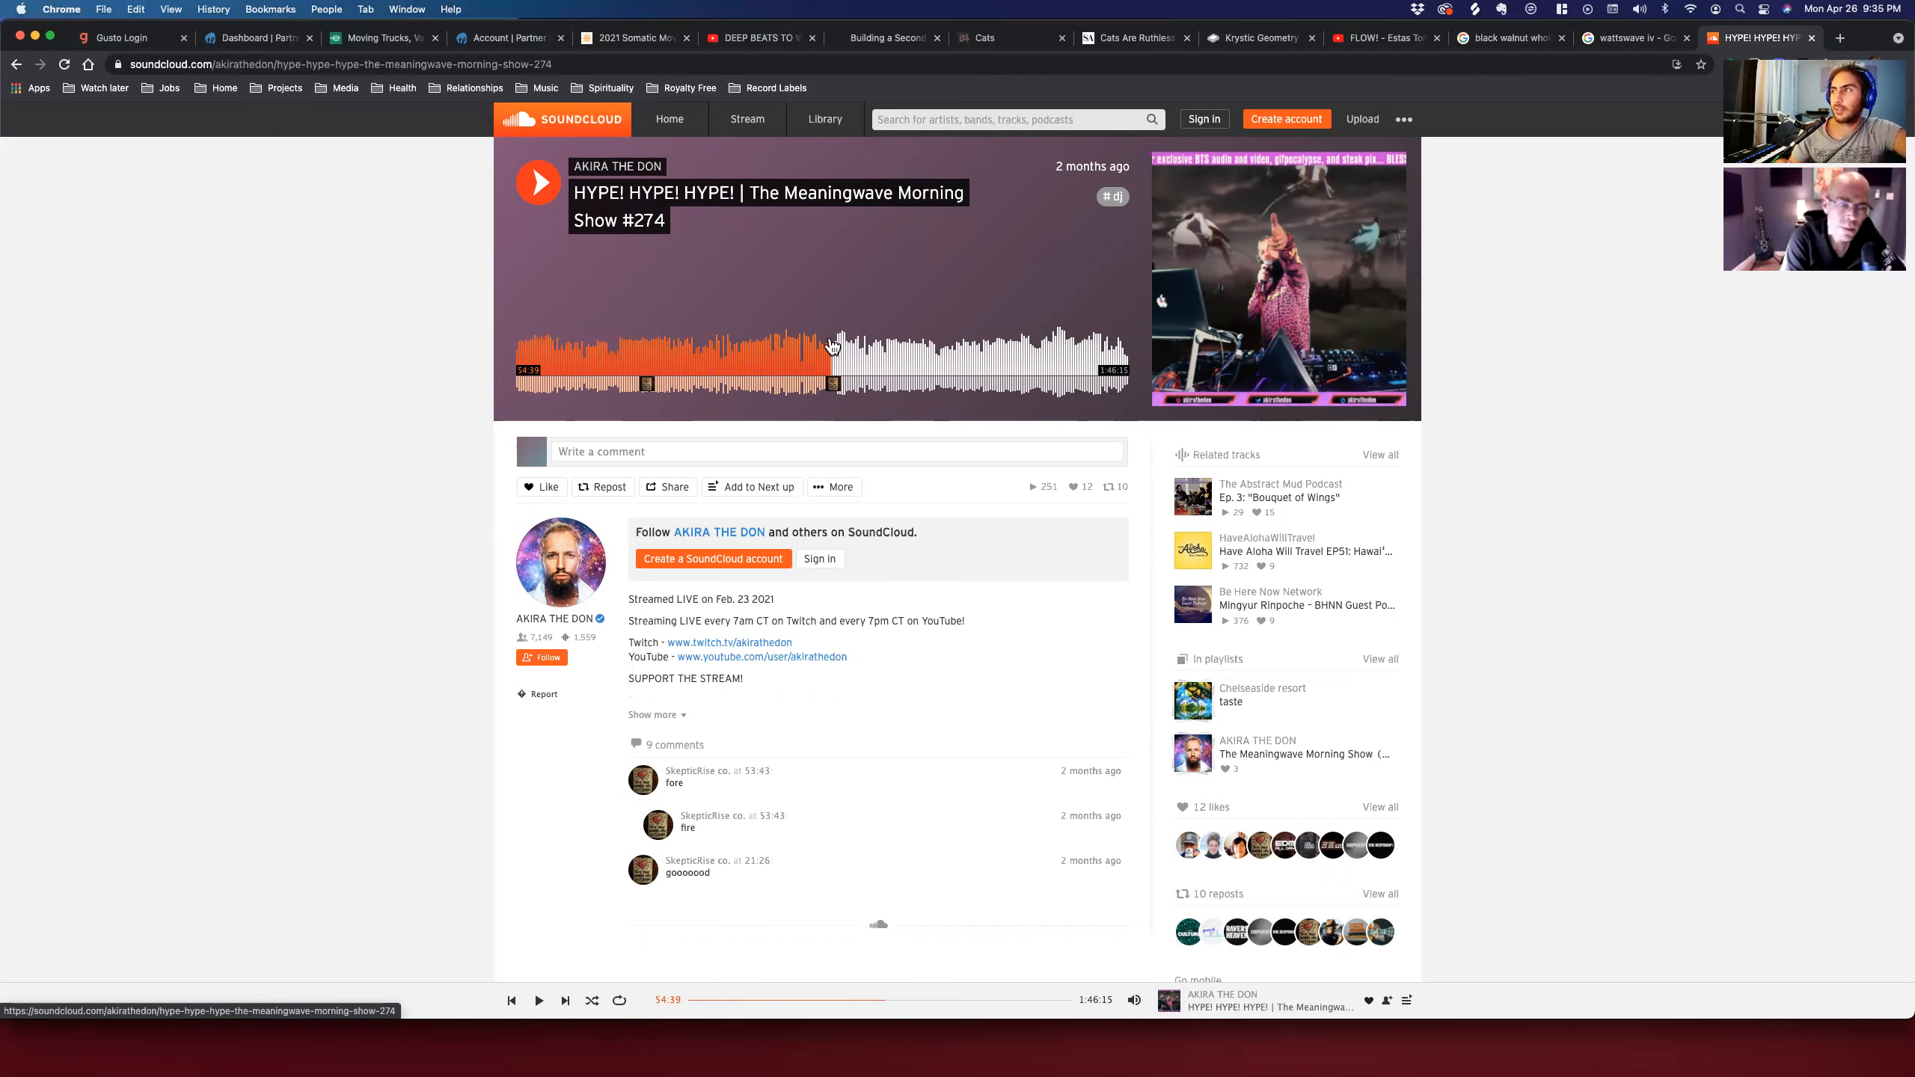
pyautogui.scroll(-1, 815, 407)
pyautogui.scroll(1, 814, 429)
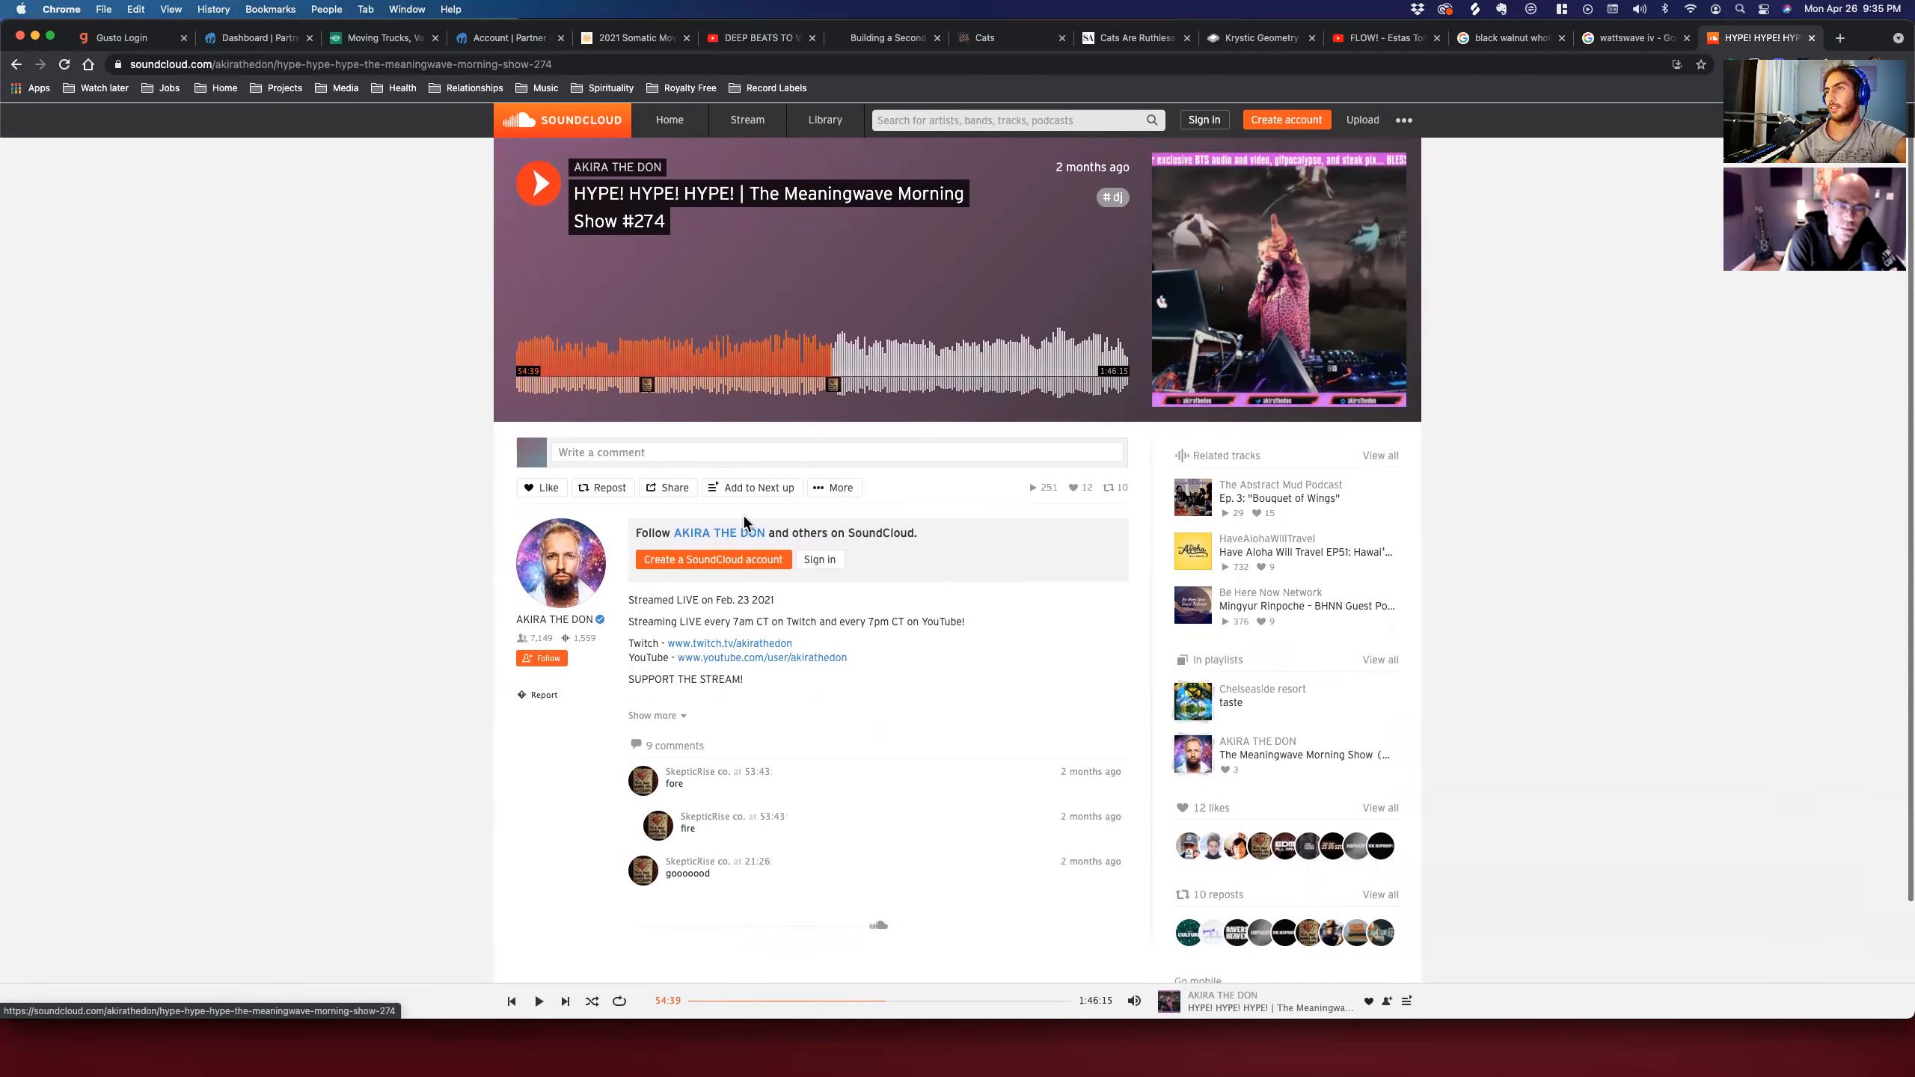
pyautogui.tripleClick(685, 594)
pyautogui.scroll(-1, 684, 593)
pyautogui.click(669, 595)
pyautogui.scroll(1, 712, 614)
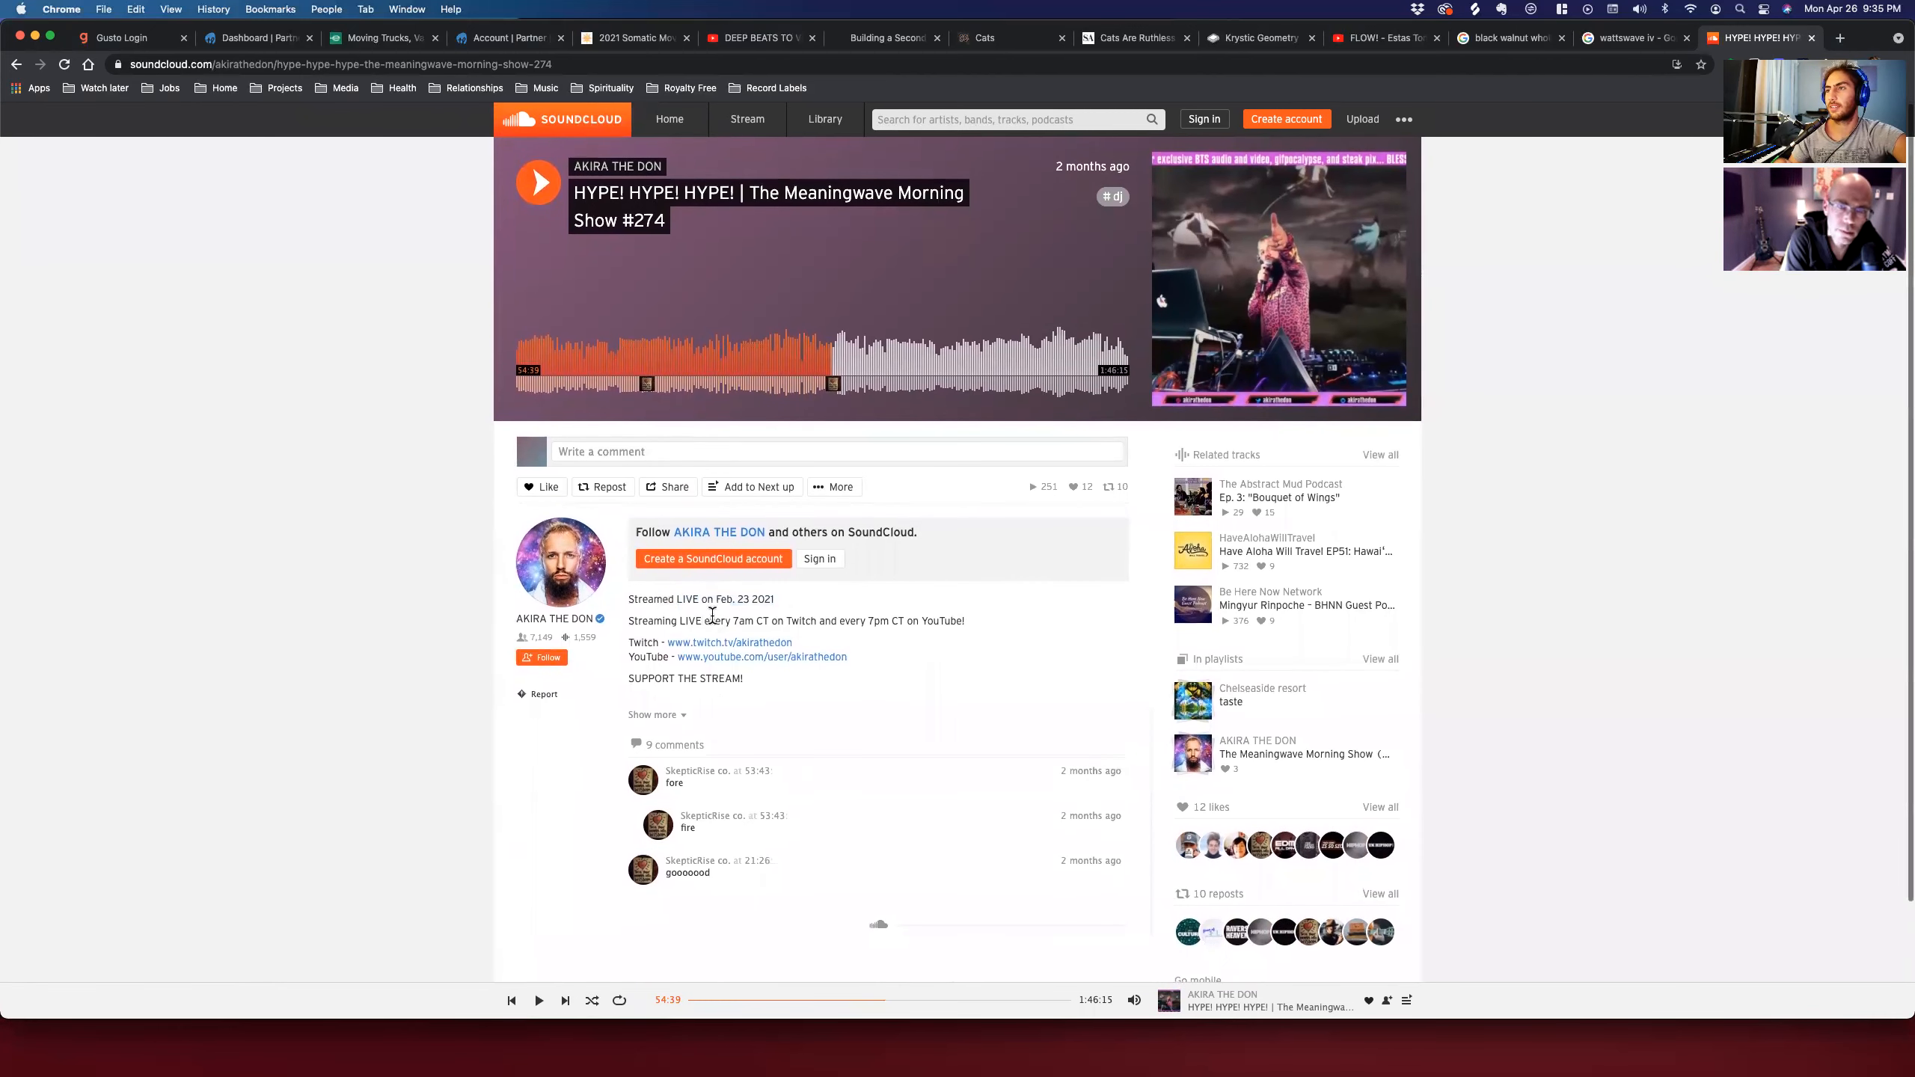
pyautogui.scroll(-1, 733, 623)
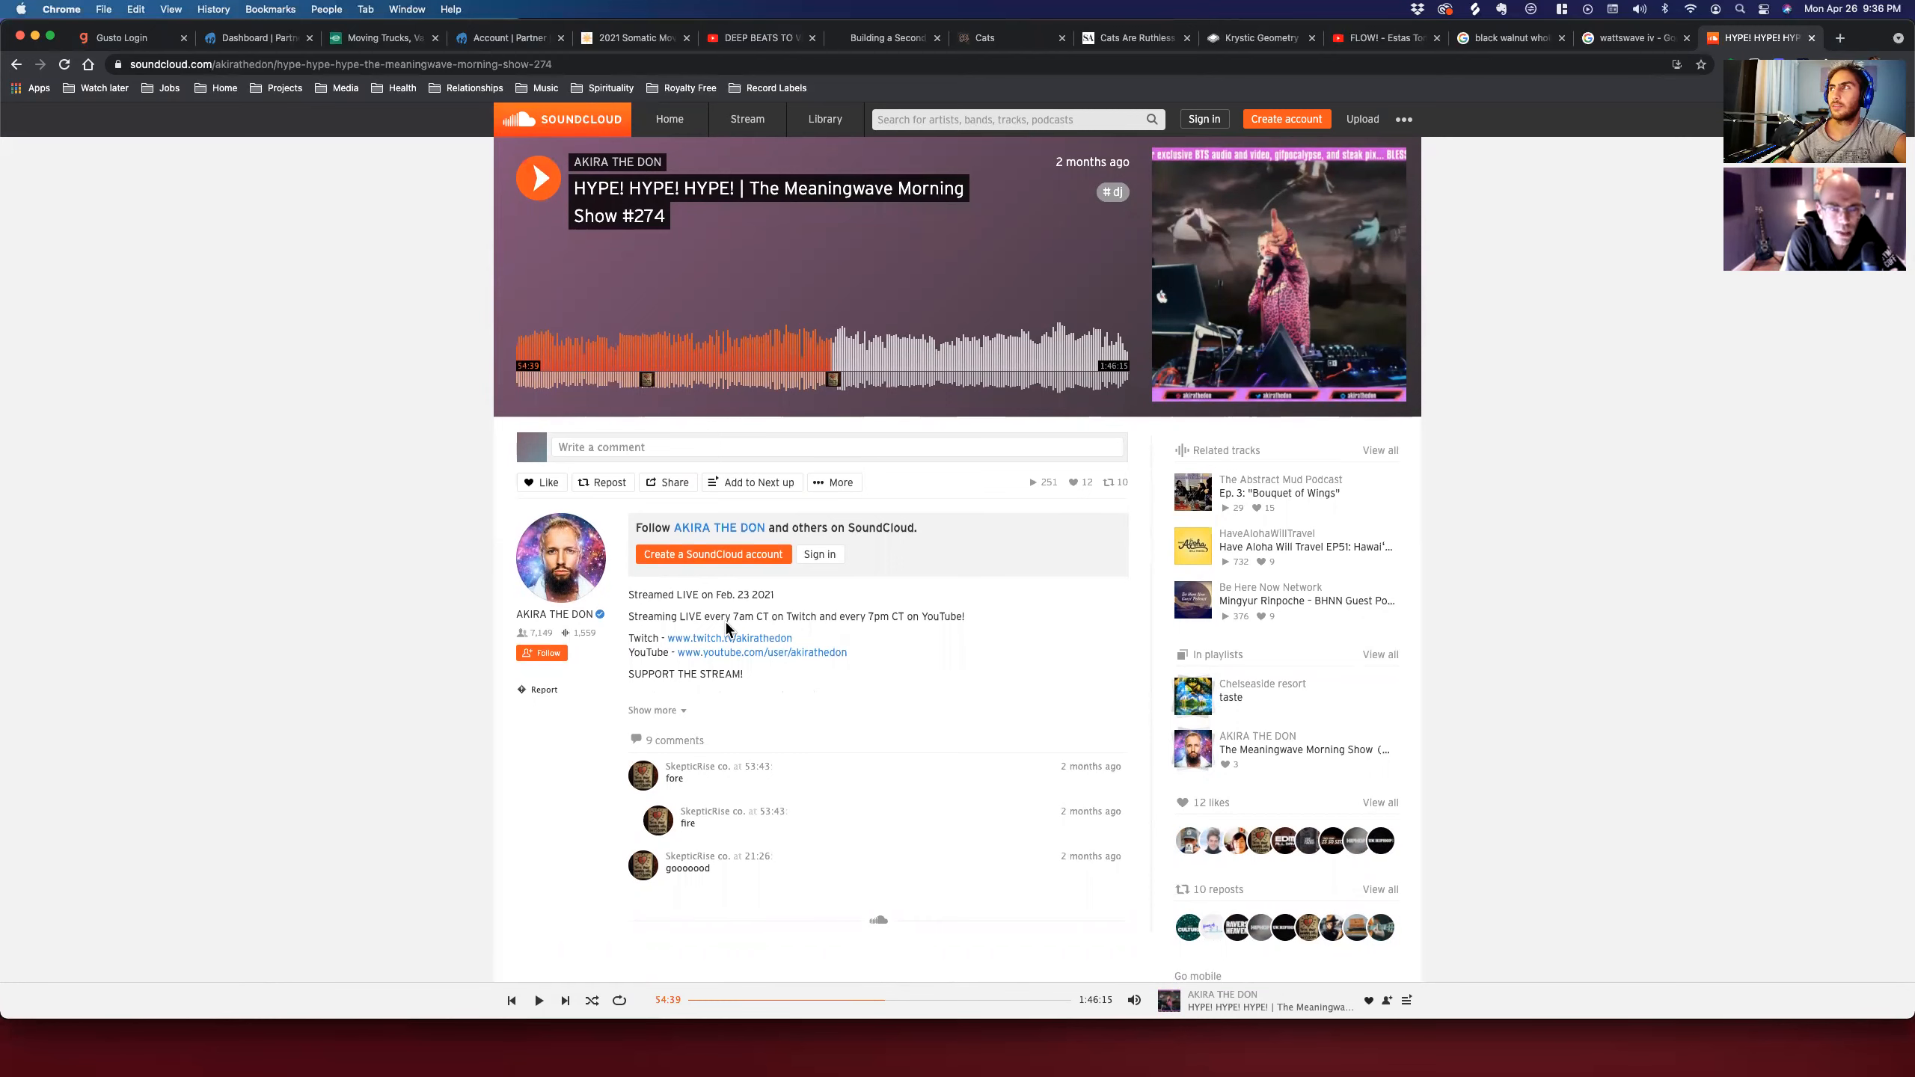
pyautogui.scroll(1, 1014, 285)
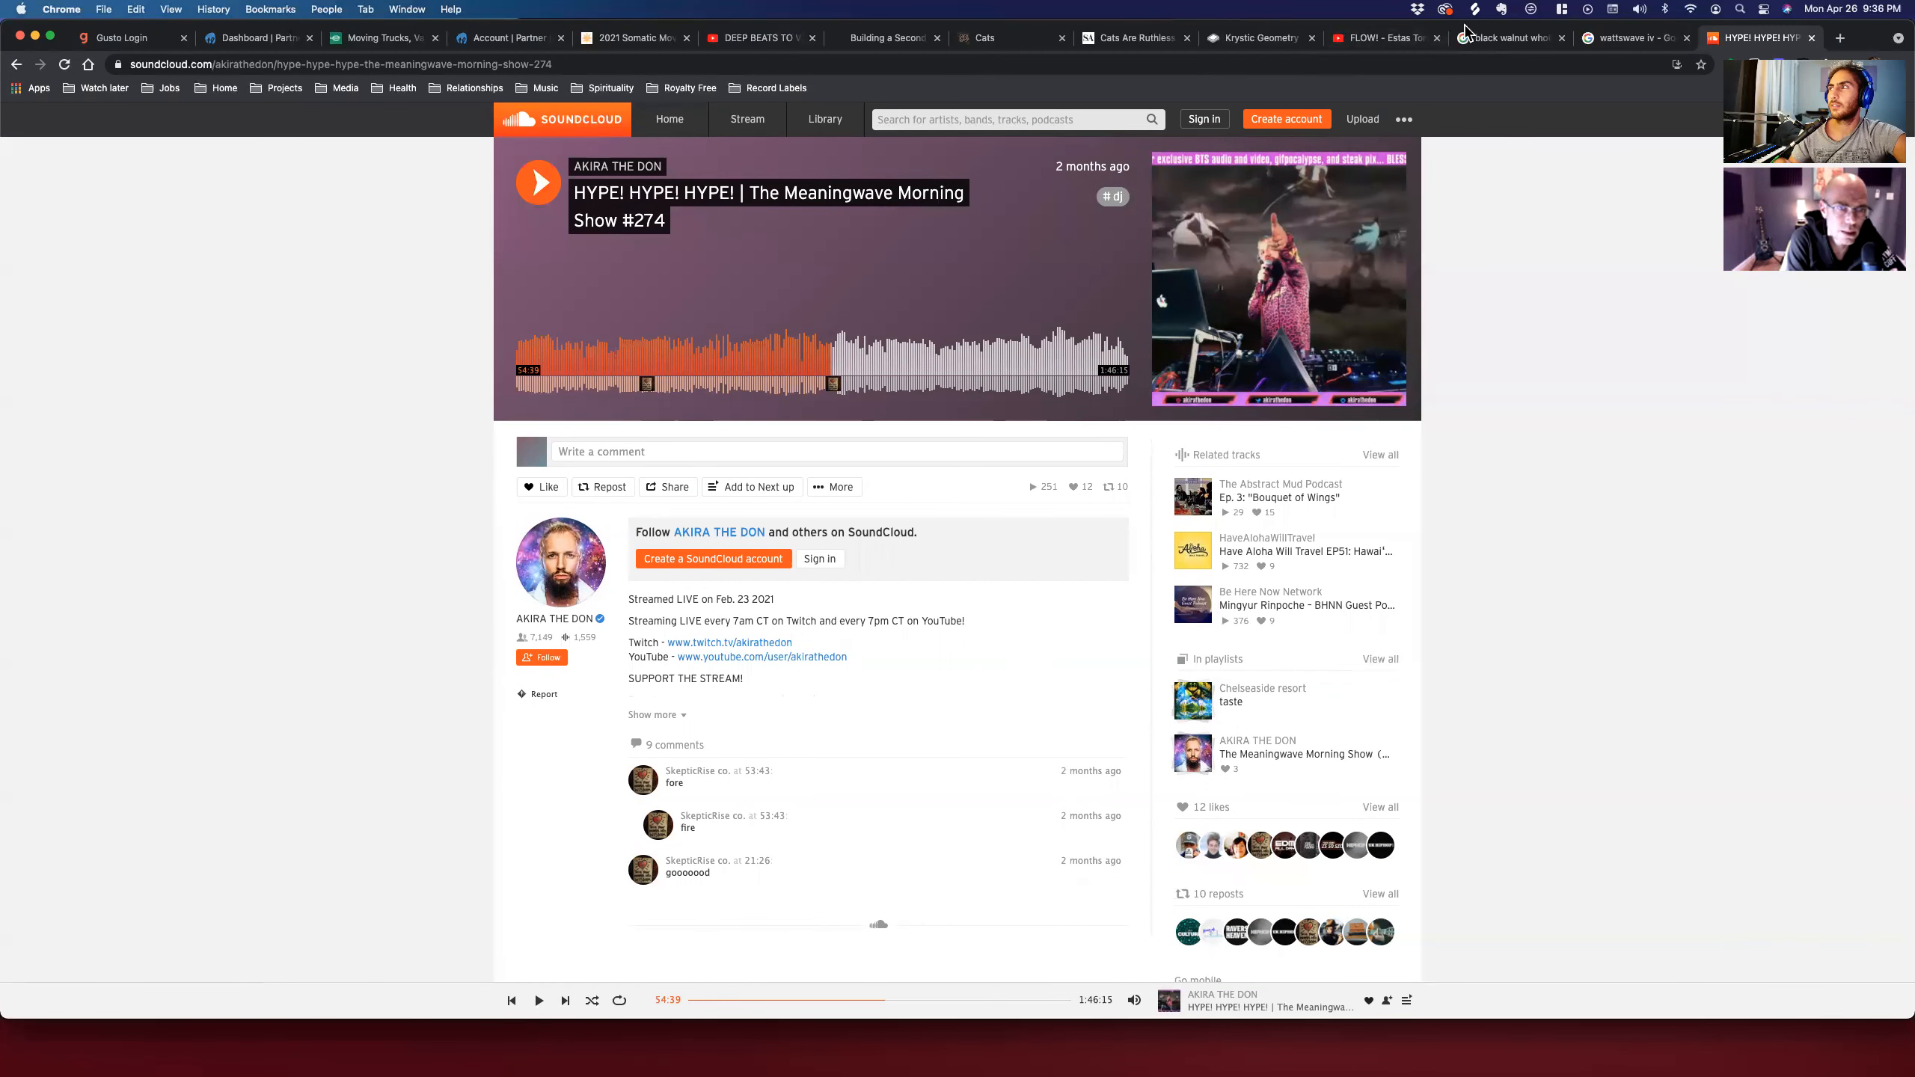
# Reveal Quieting_the_Lizard_Brain.mp3 in Finder from Dropbox's suggested files and move the folder window into view.
pyautogui.click(1418, 9)
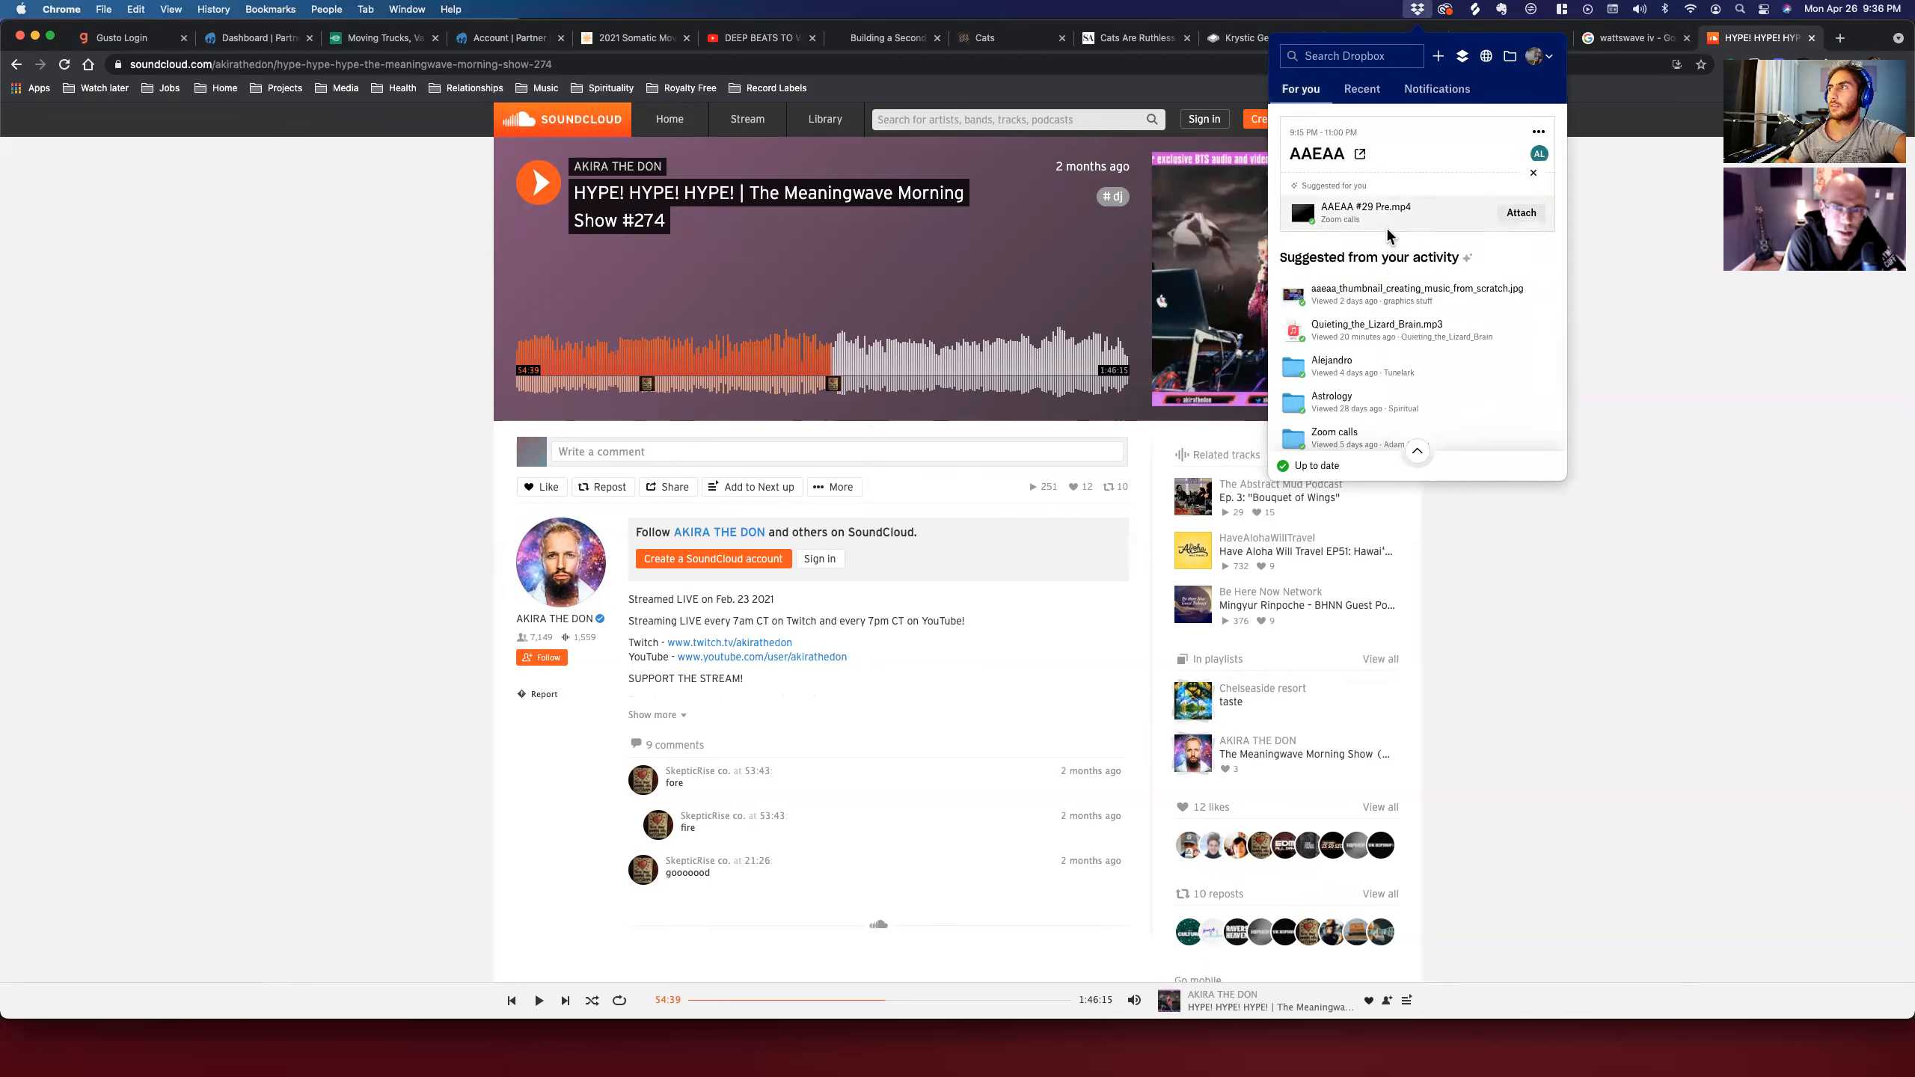
pyautogui.click(1543, 332)
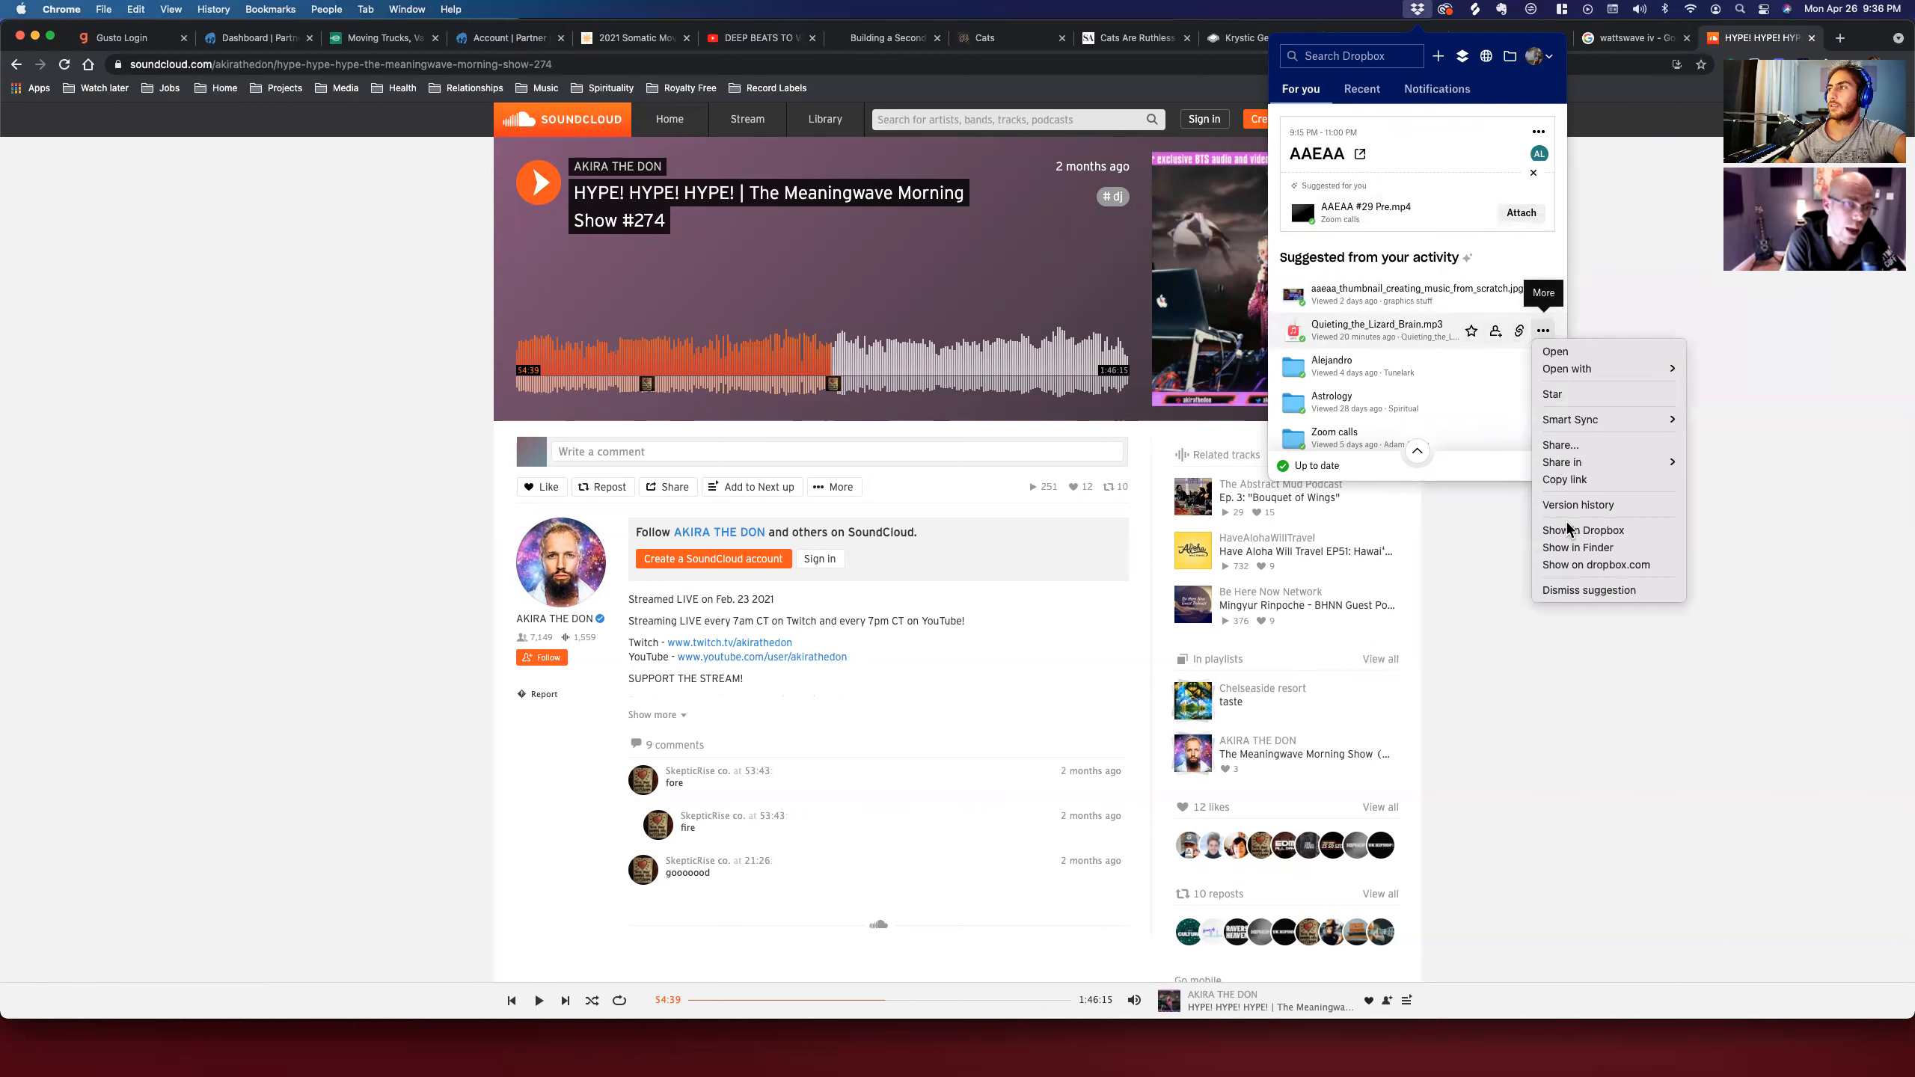
pyautogui.click(1570, 546)
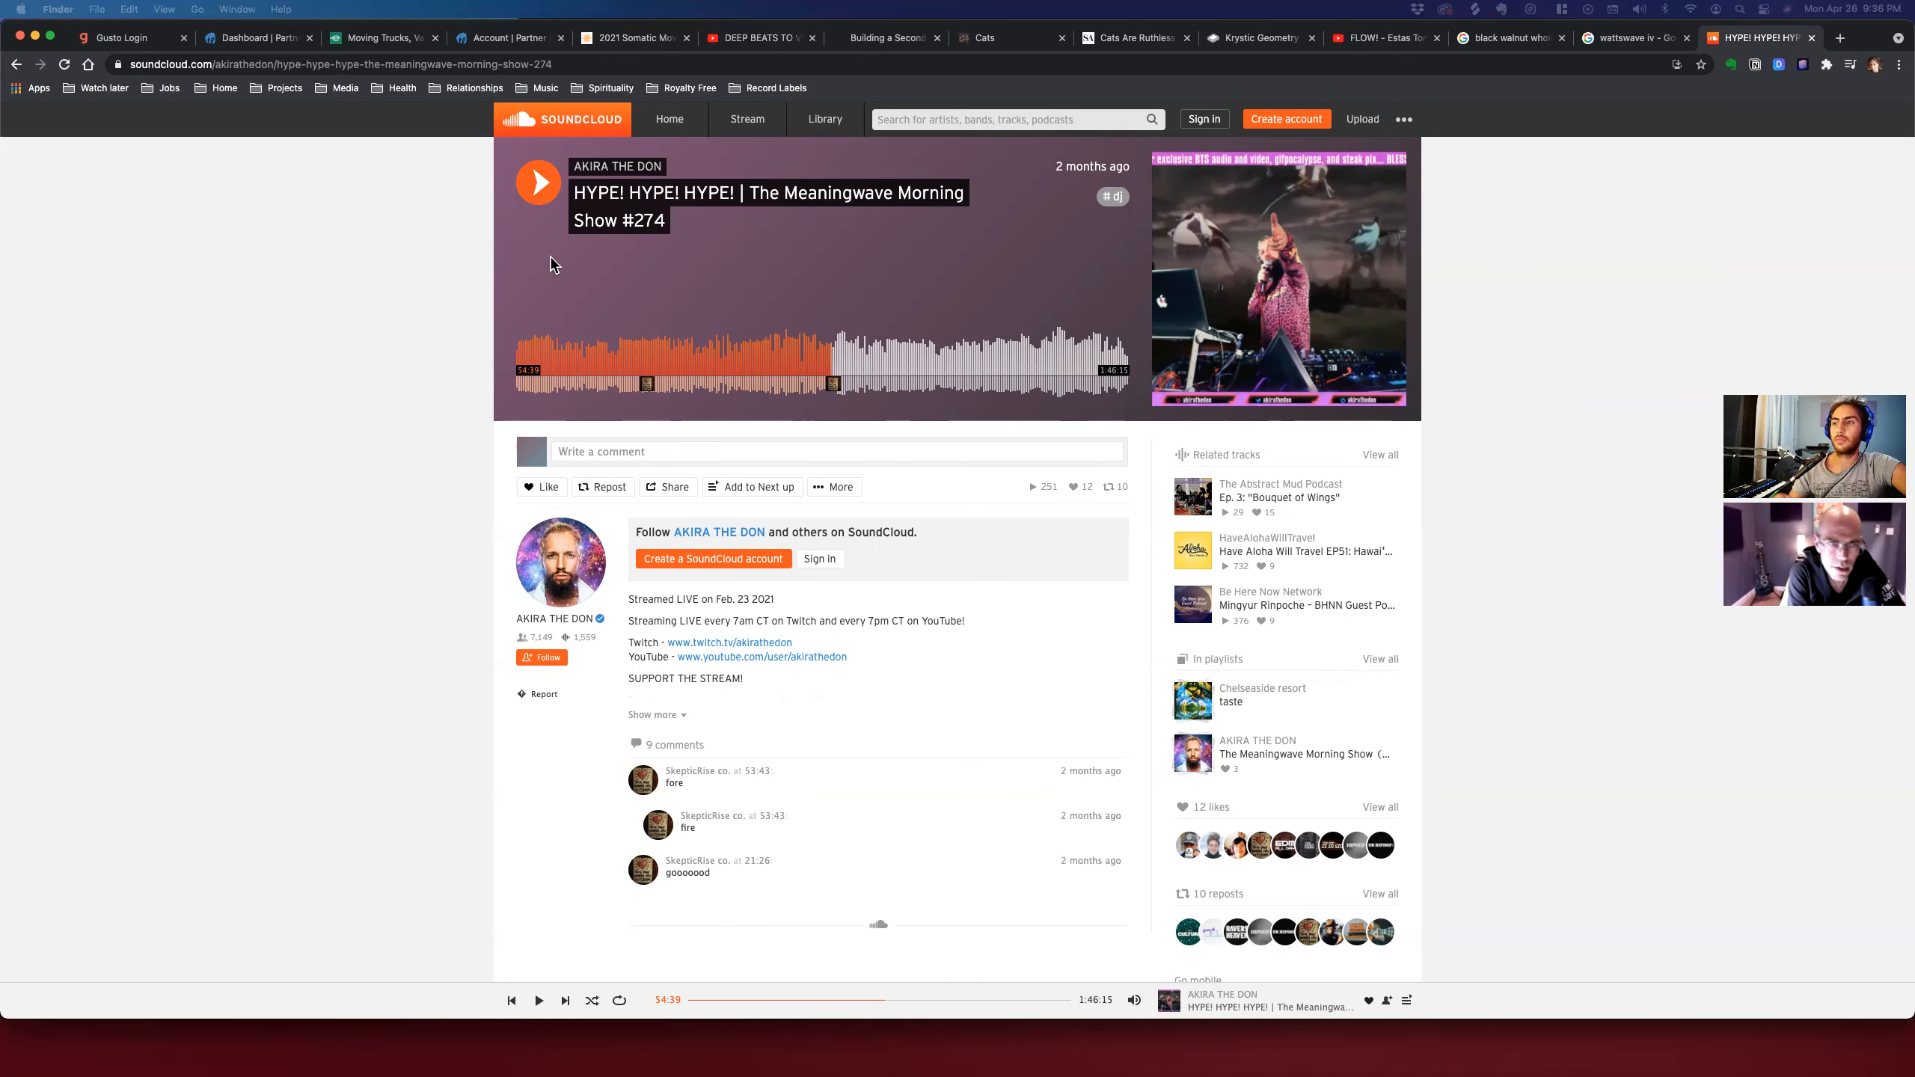
pyautogui.click(362, 205)
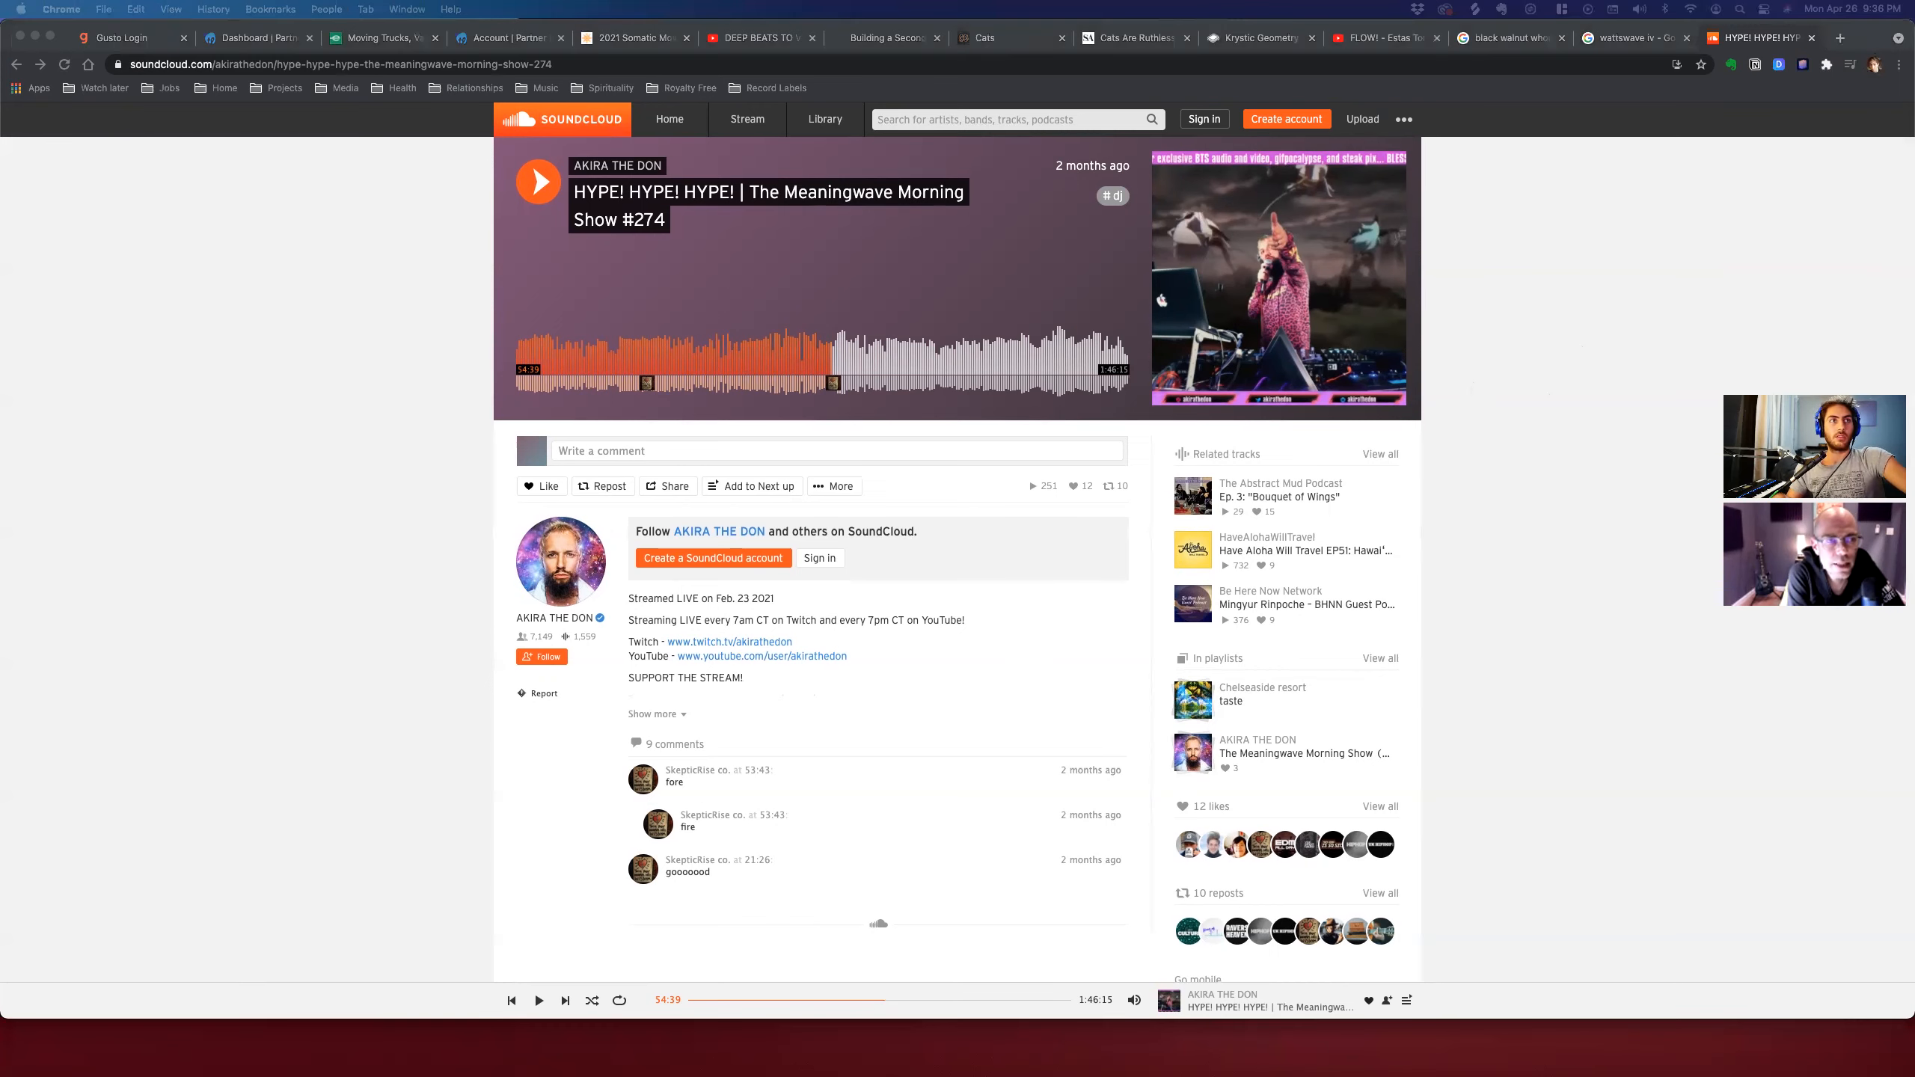
pyautogui.moveTo(2, 340); pyautogui.dragTo(247, 254)
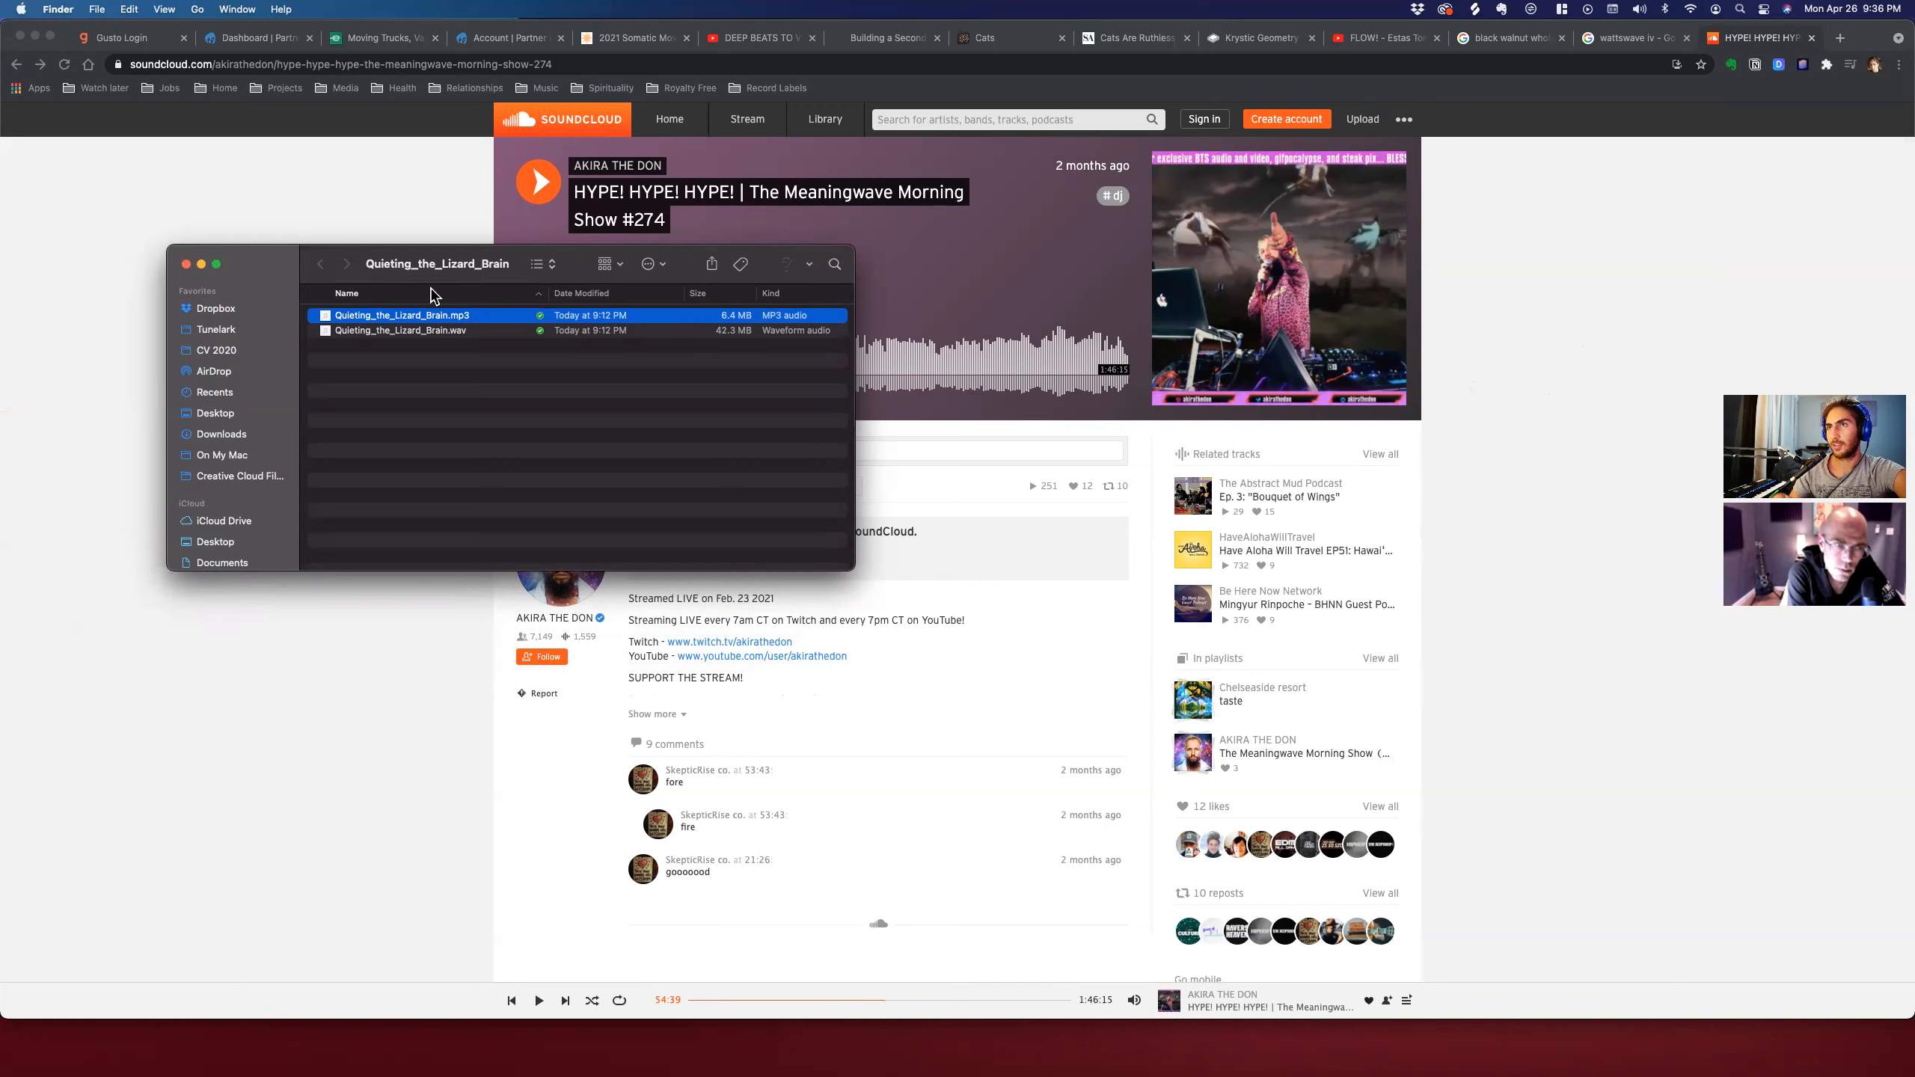
# Briefly preview Quieting_the_Lizard_Brain.mp3 in its folder and deselect it.
pyautogui.click(434, 401)
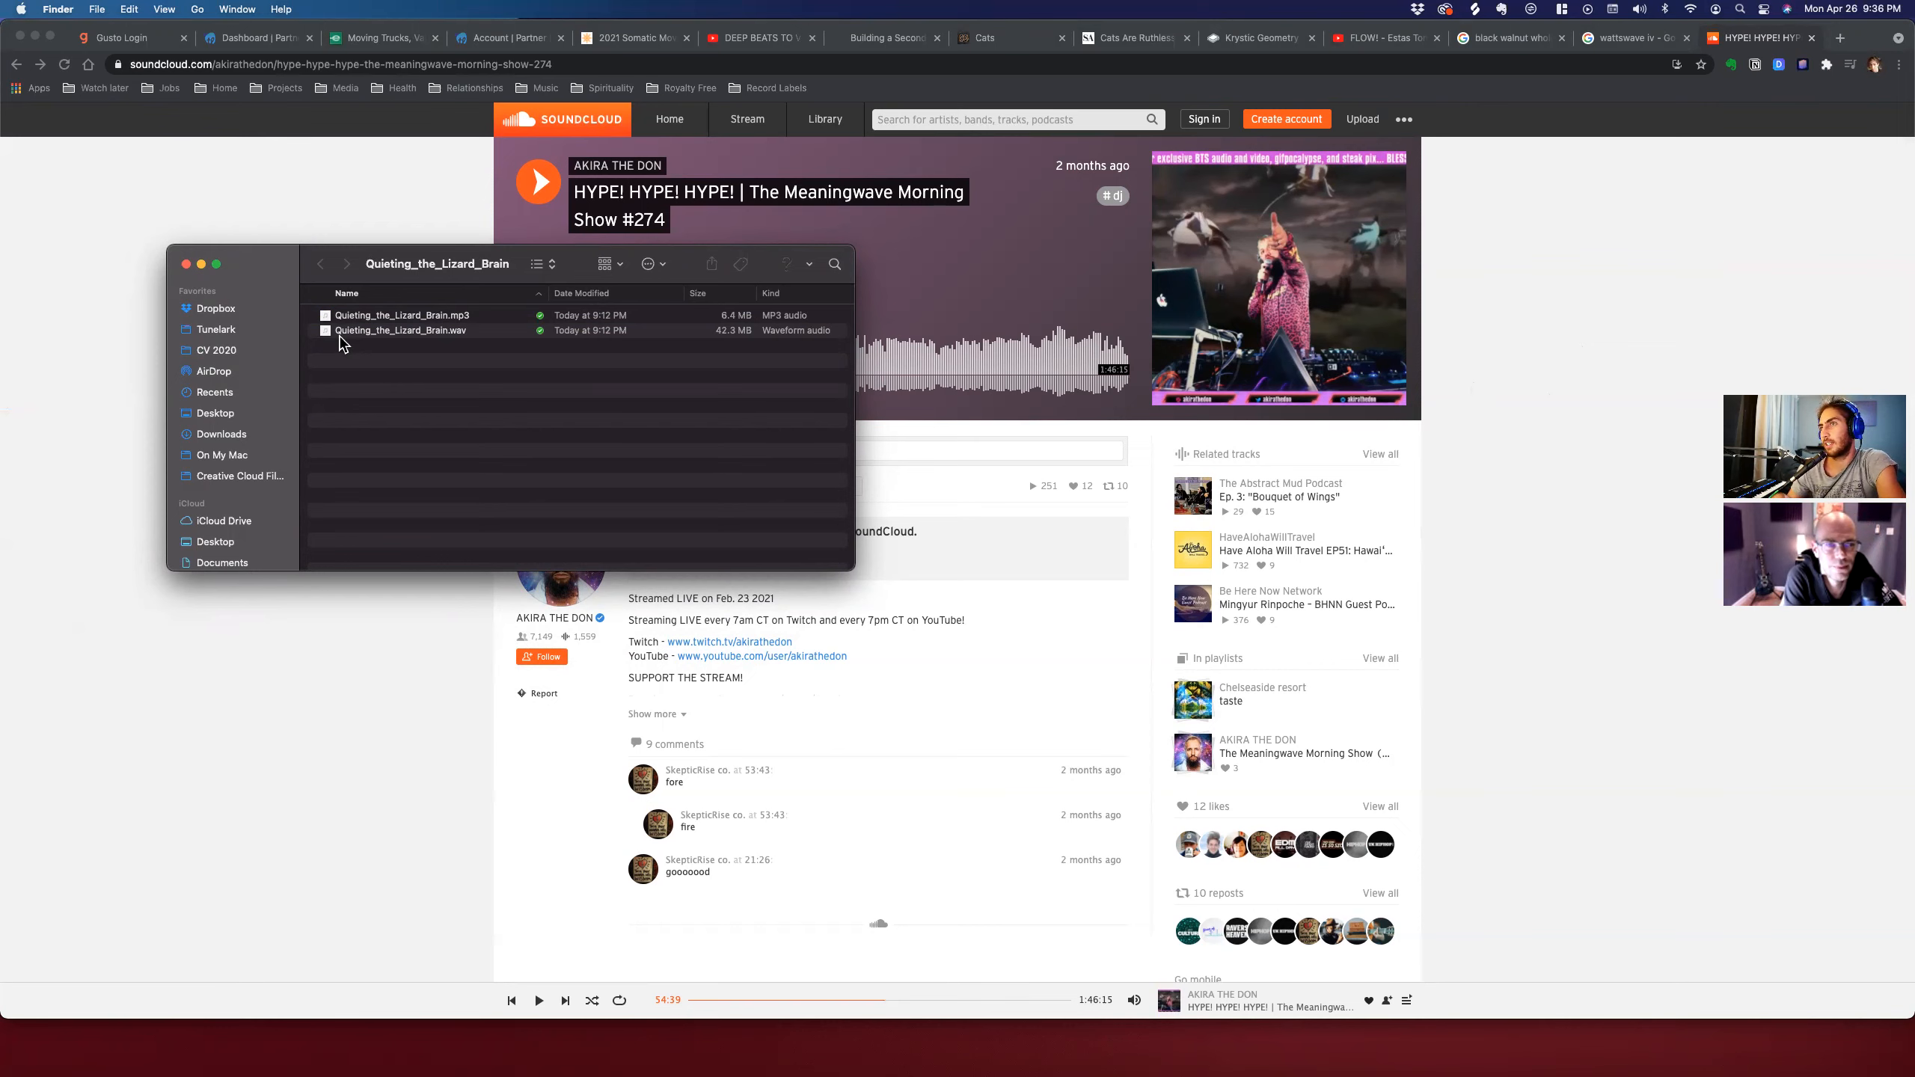
pyautogui.click(362, 318)
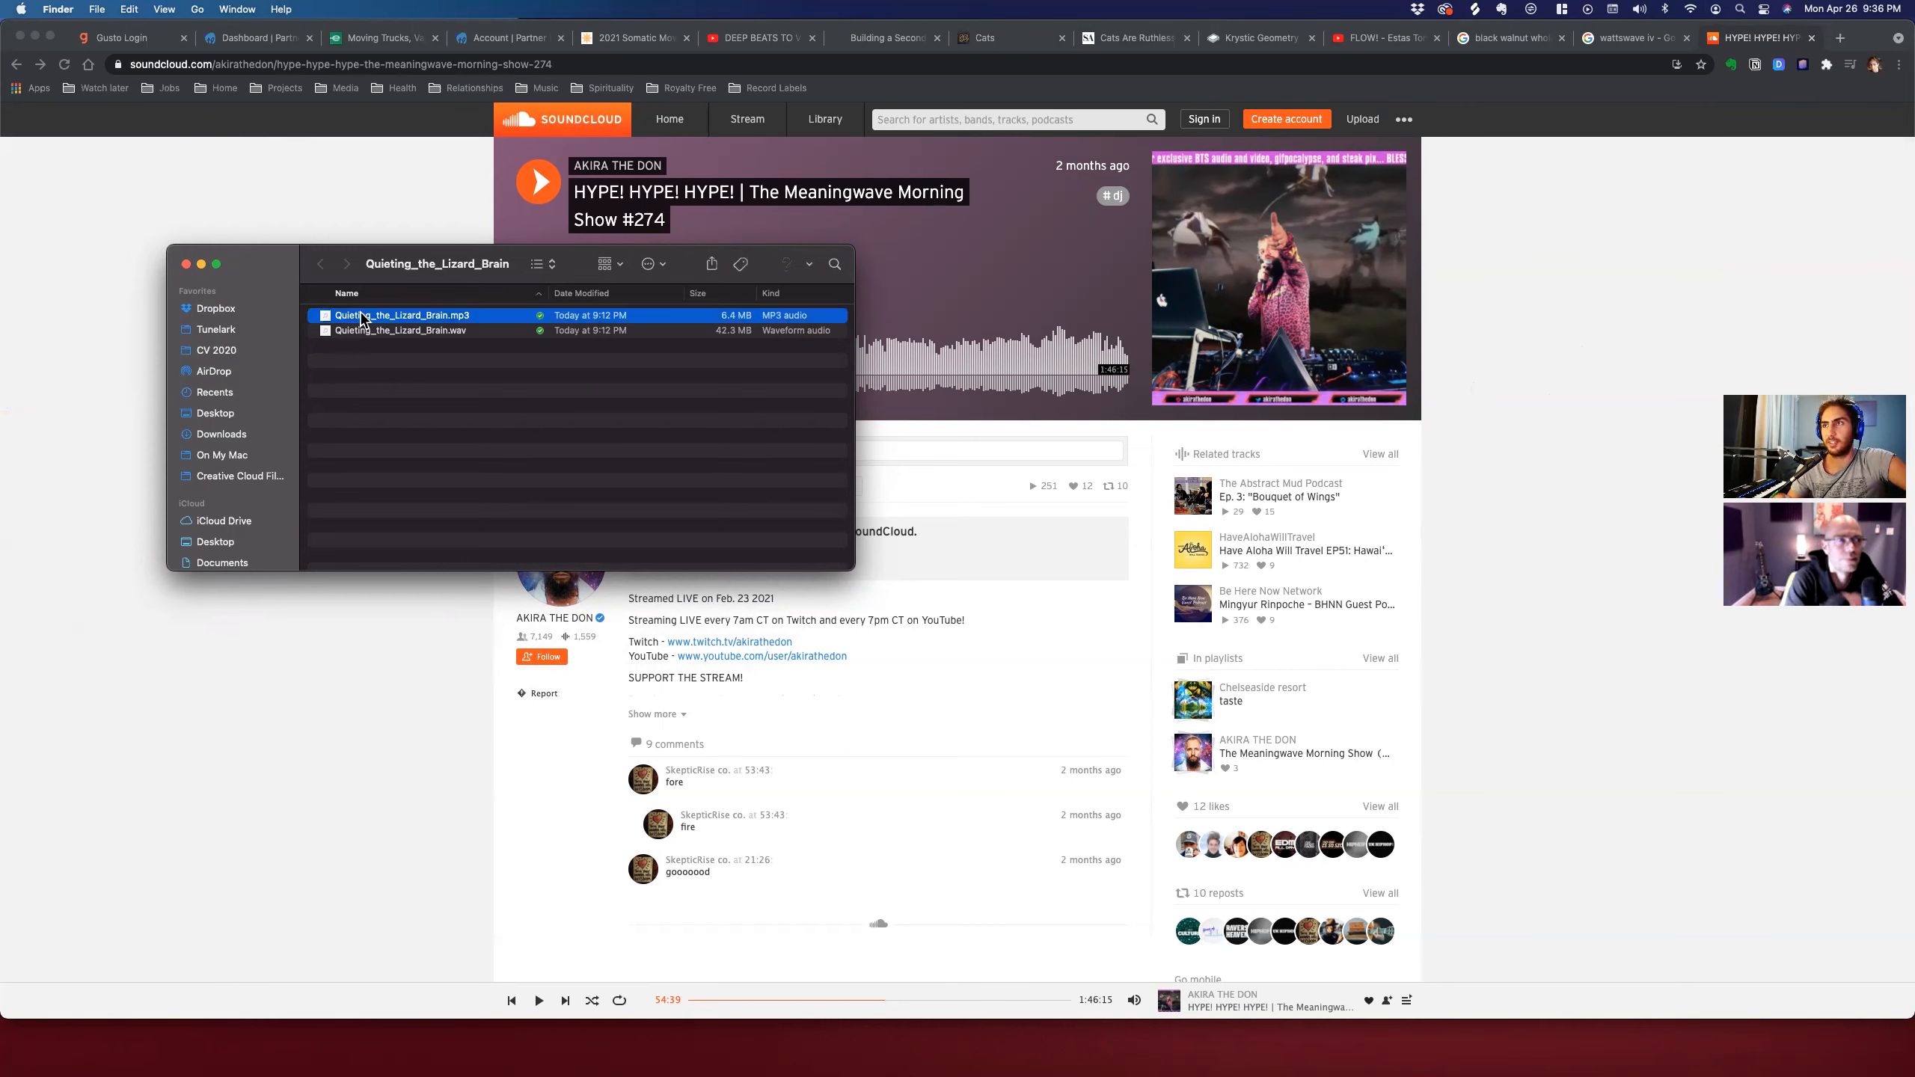
pyautogui.press('space')
pyautogui.press('space')
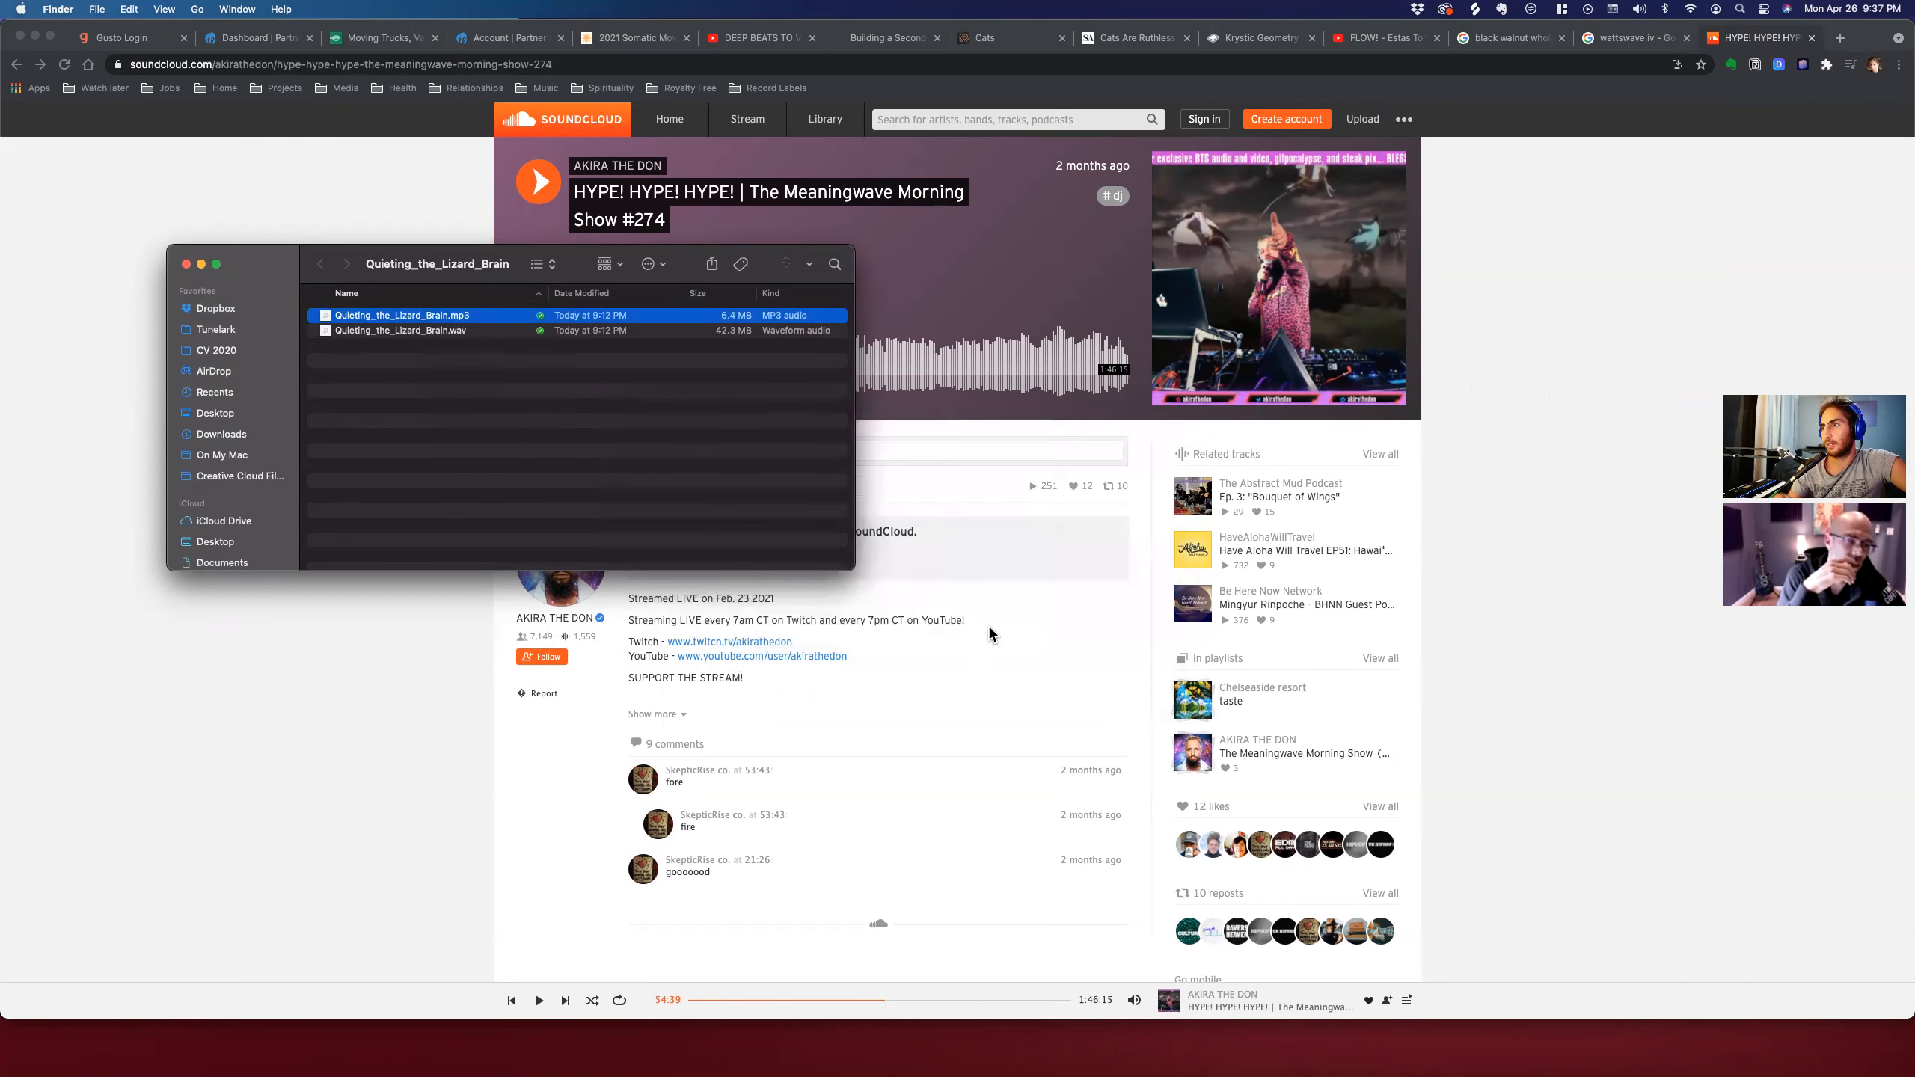
pyautogui.click(494, 424)
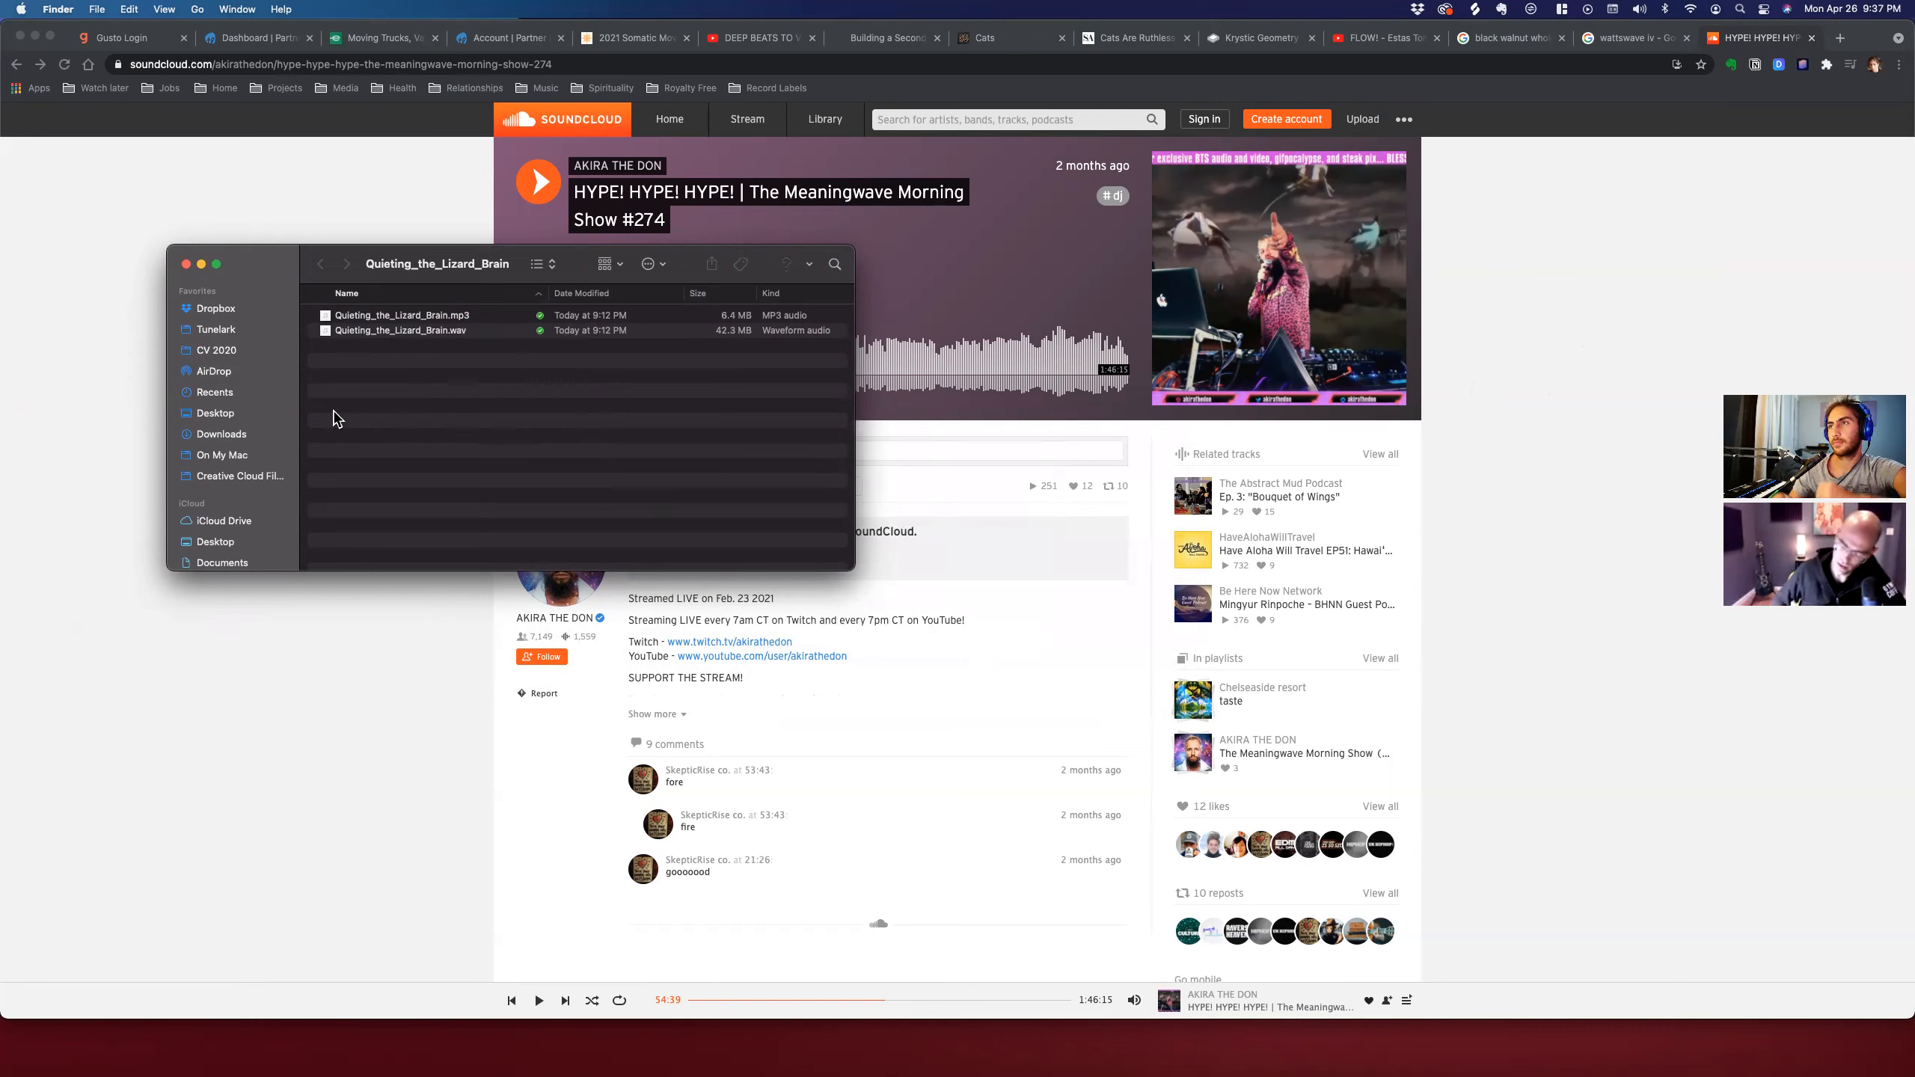
# Switch to Ableton Live, show the Arrangement View and delete all of the arrangement's contents.
pyautogui.click(1735, 172)
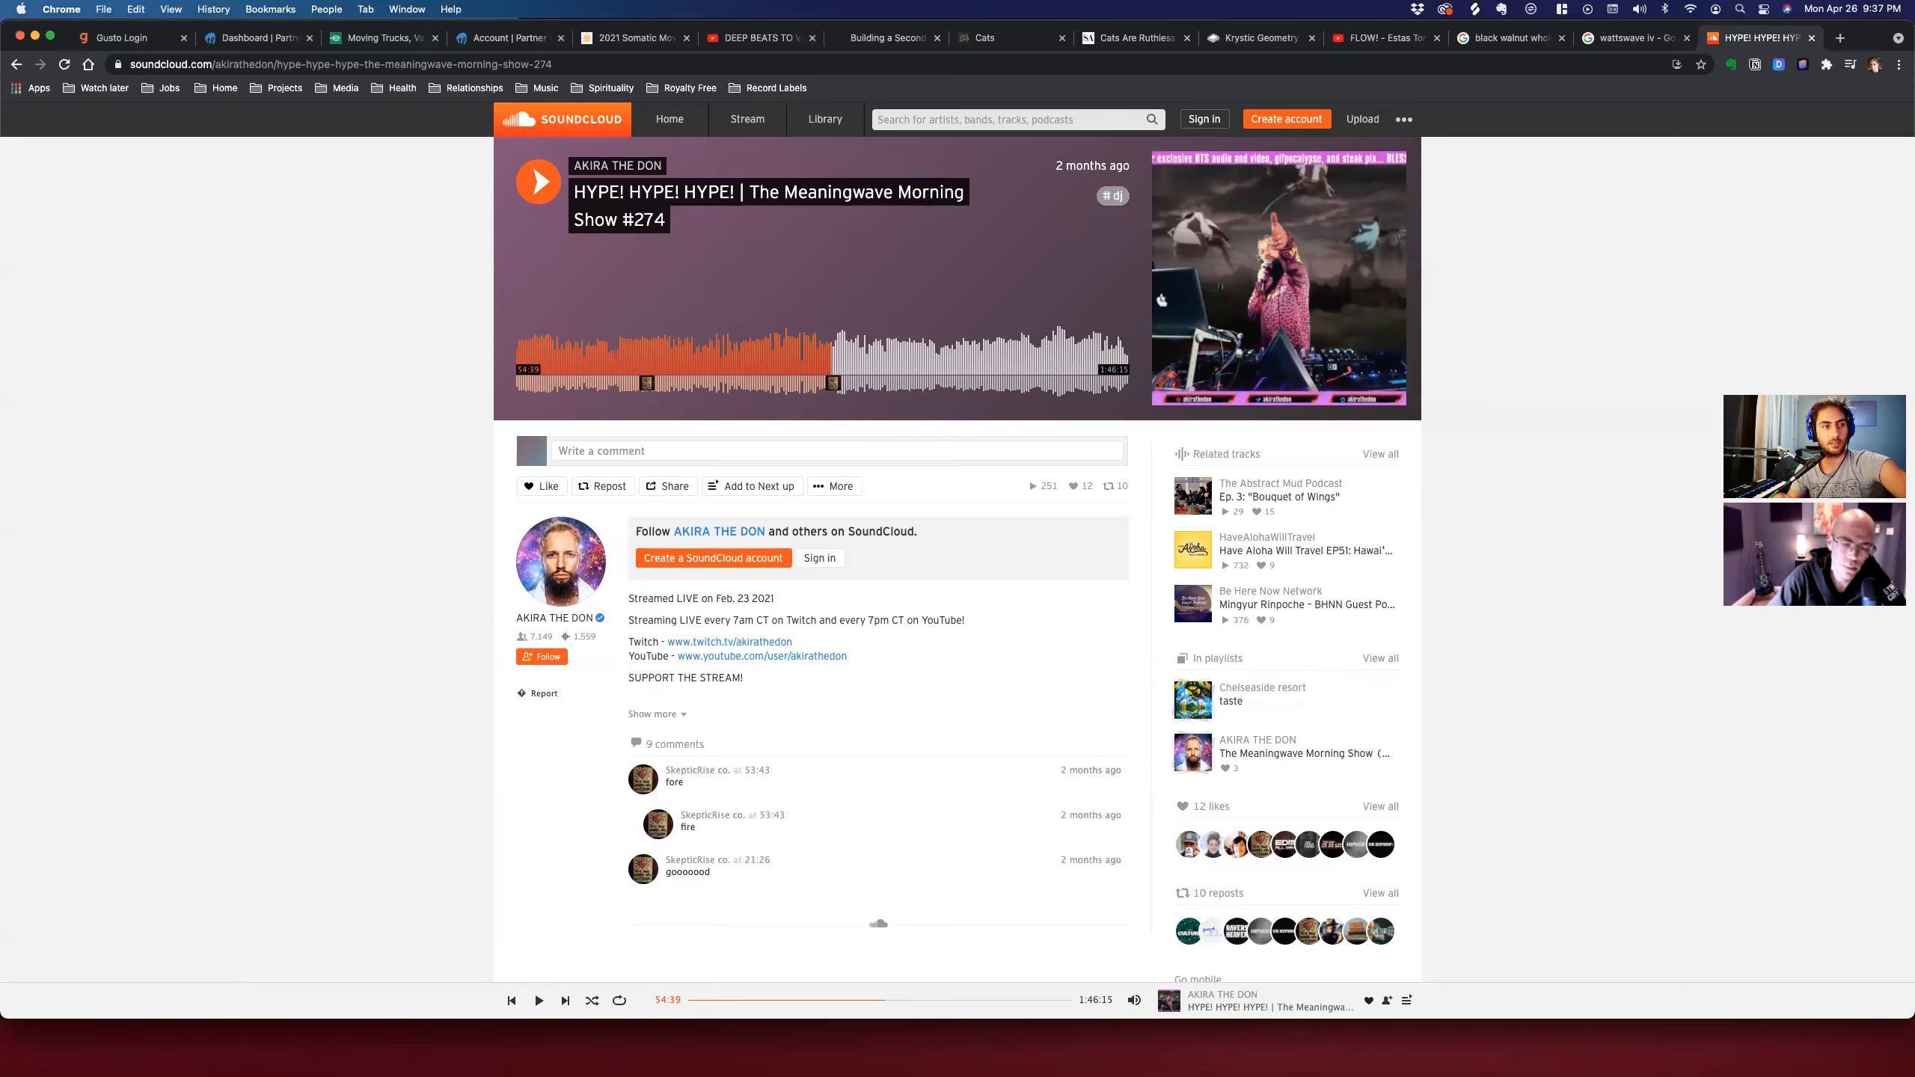
pyautogui.hotkey('ctrl', 'Right')
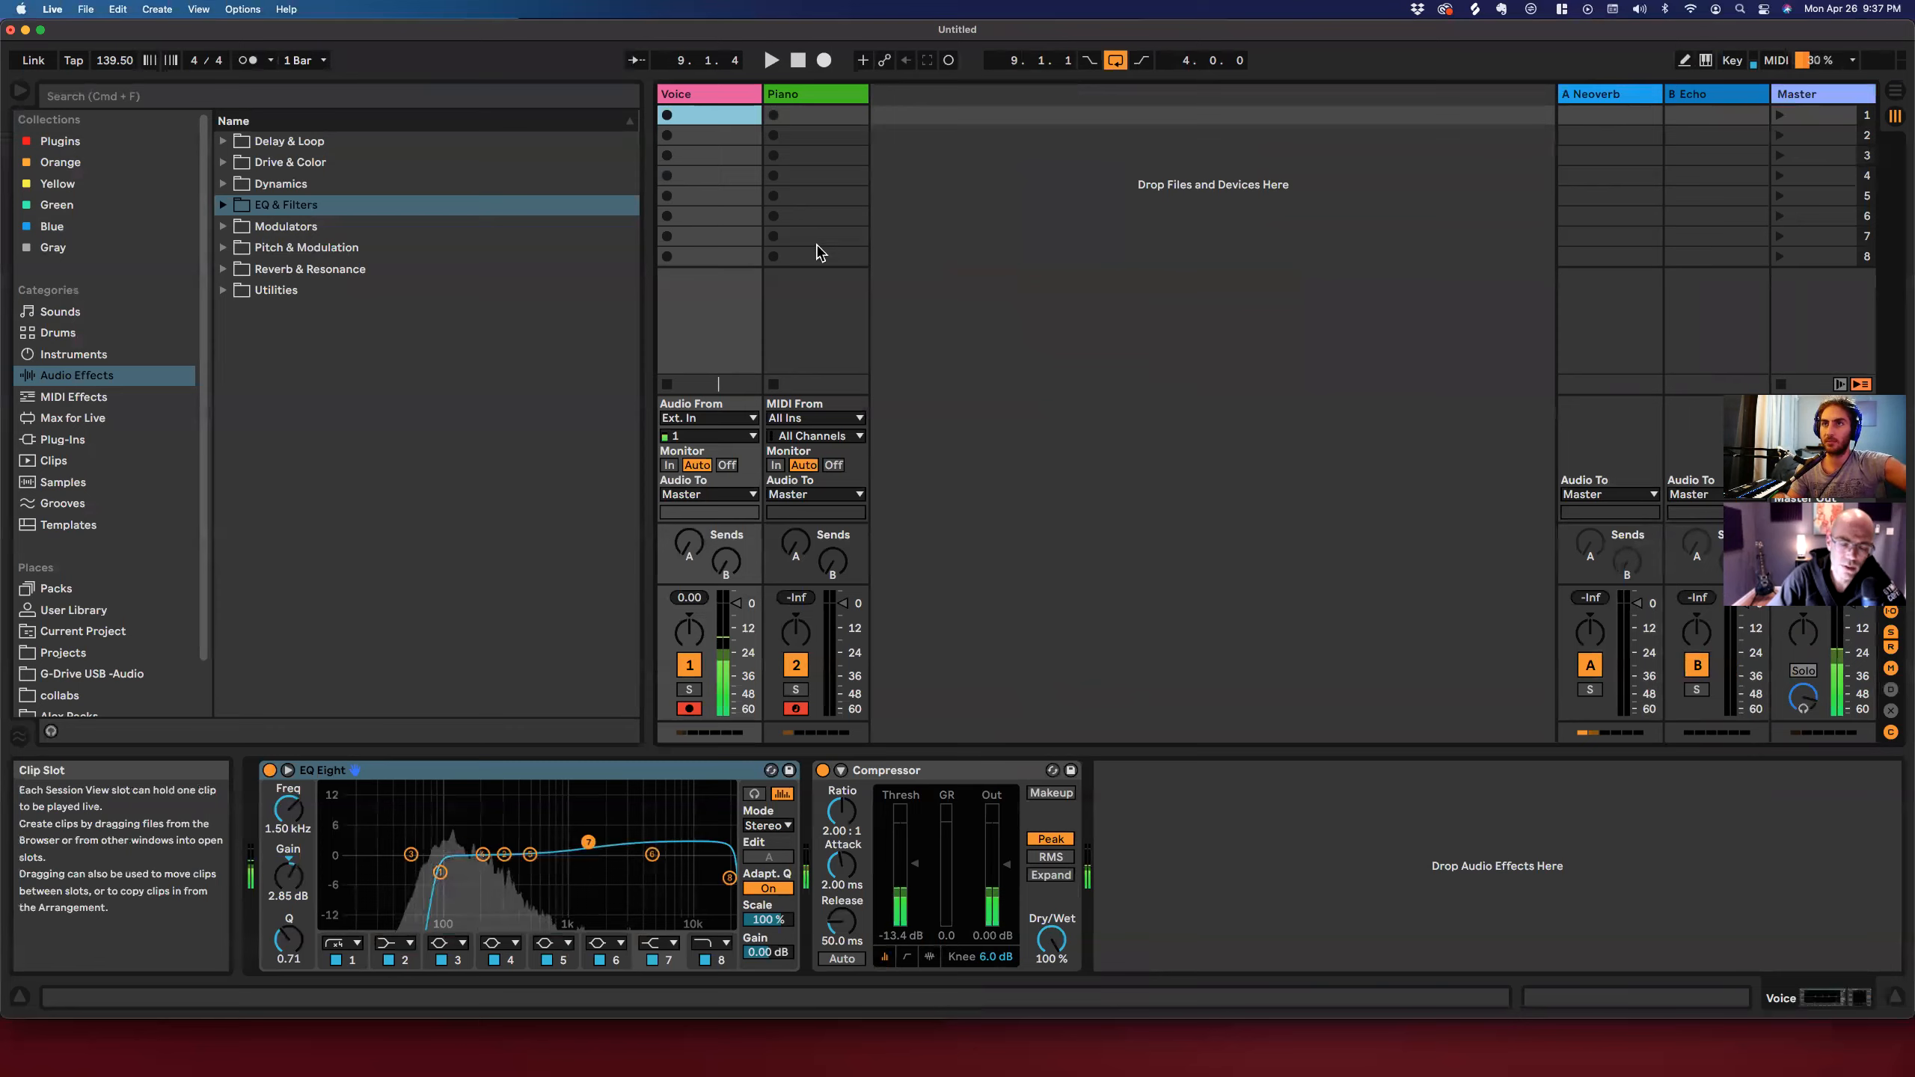
pyautogui.press('Tab')
pyautogui.press('super+a')
pyautogui.press('Delete')
pyautogui.click(780, 315)
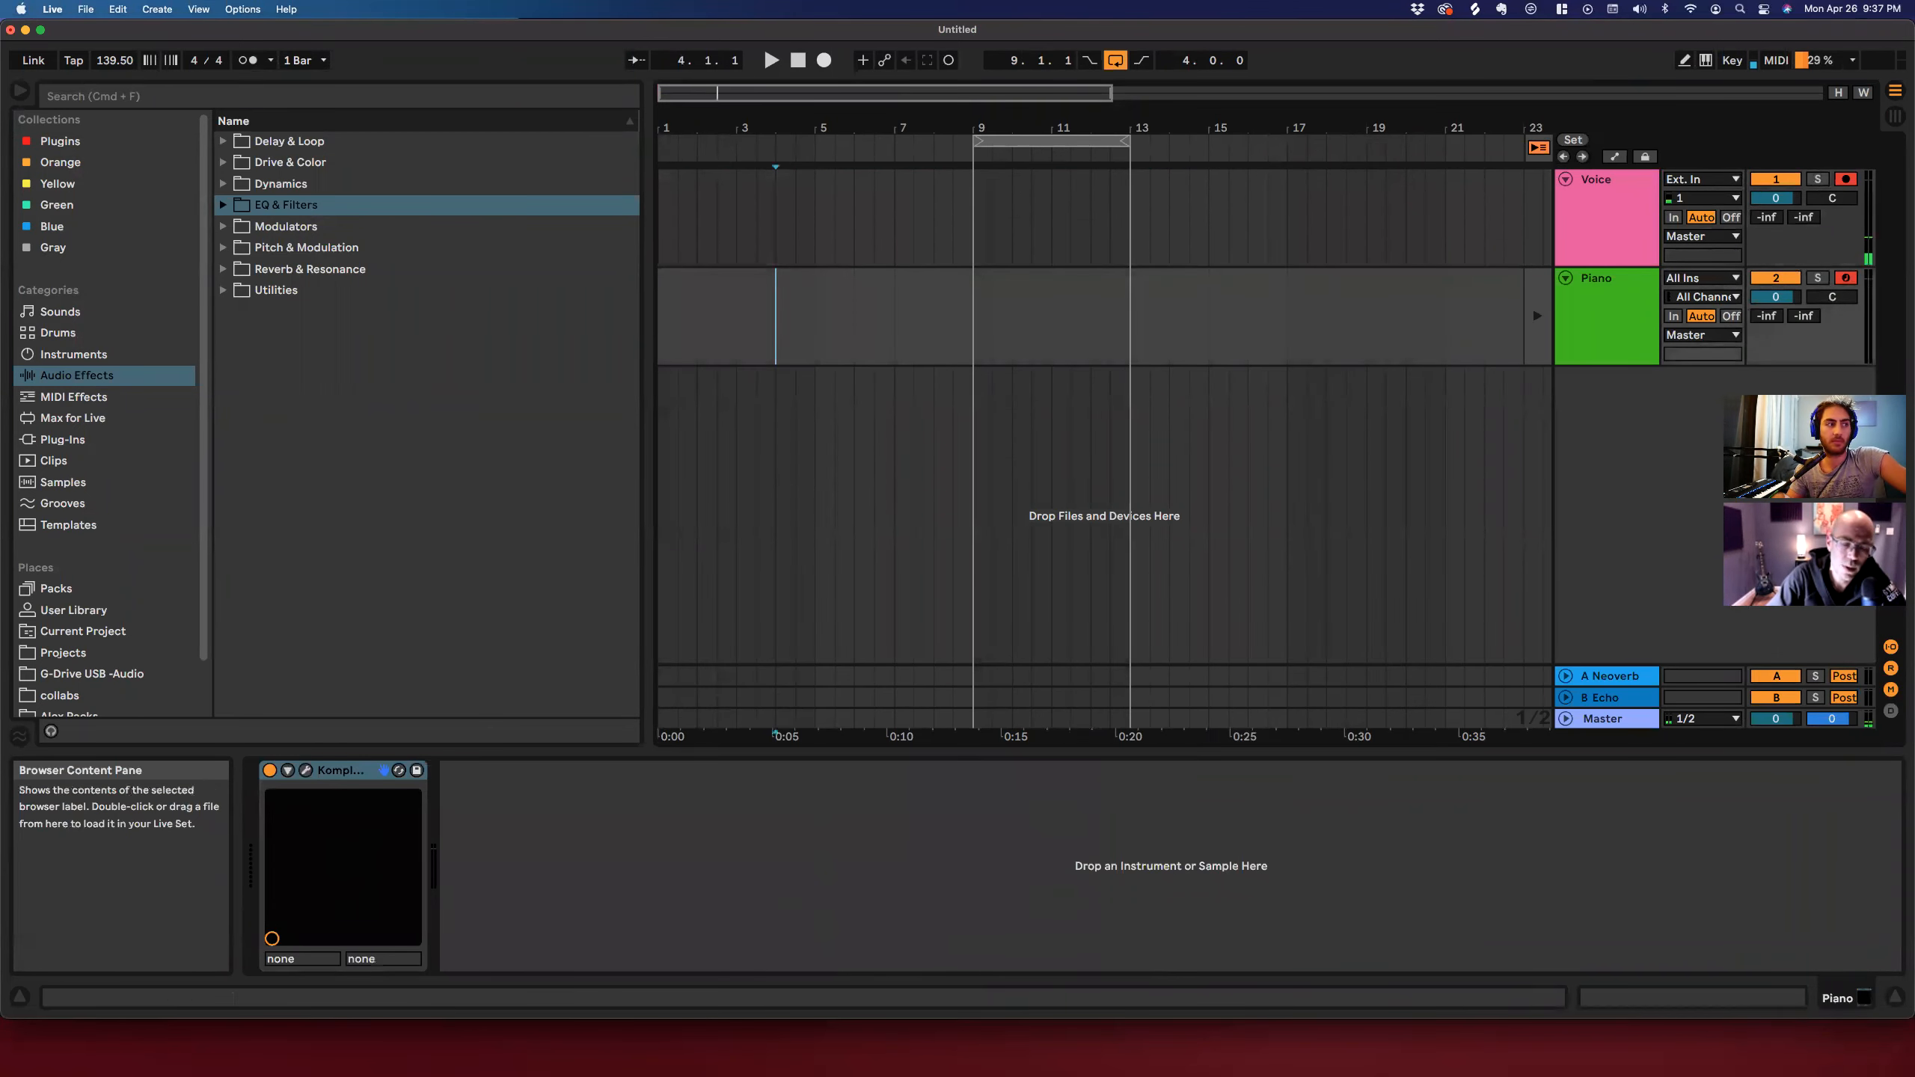
pyautogui.hotkey('ctrl', 'Left')
pyautogui.moveTo(625, 278); pyautogui.dragTo(509, 391)
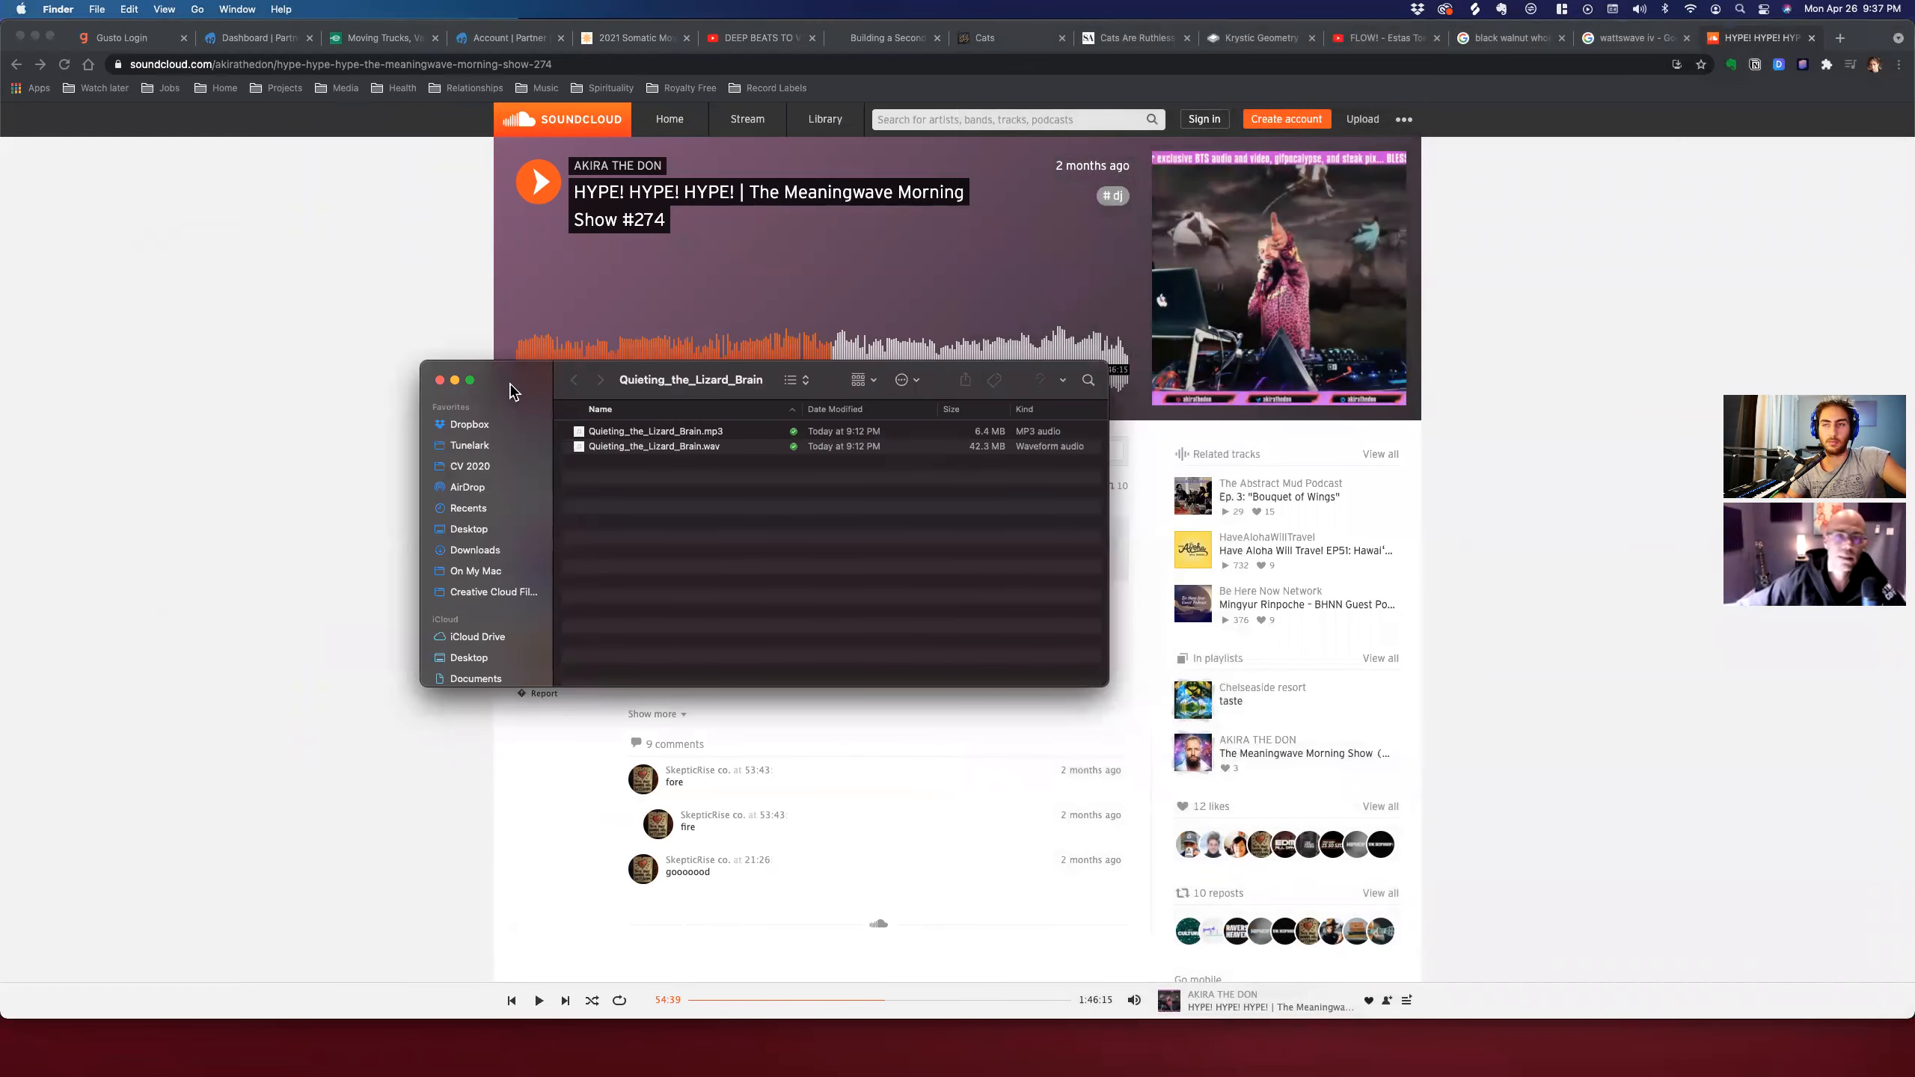
pyautogui.hotkey('ctrl', 'Up')
pyautogui.moveTo(331, 144); pyautogui.dragTo(922, 65)
pyautogui.click(924, 70)
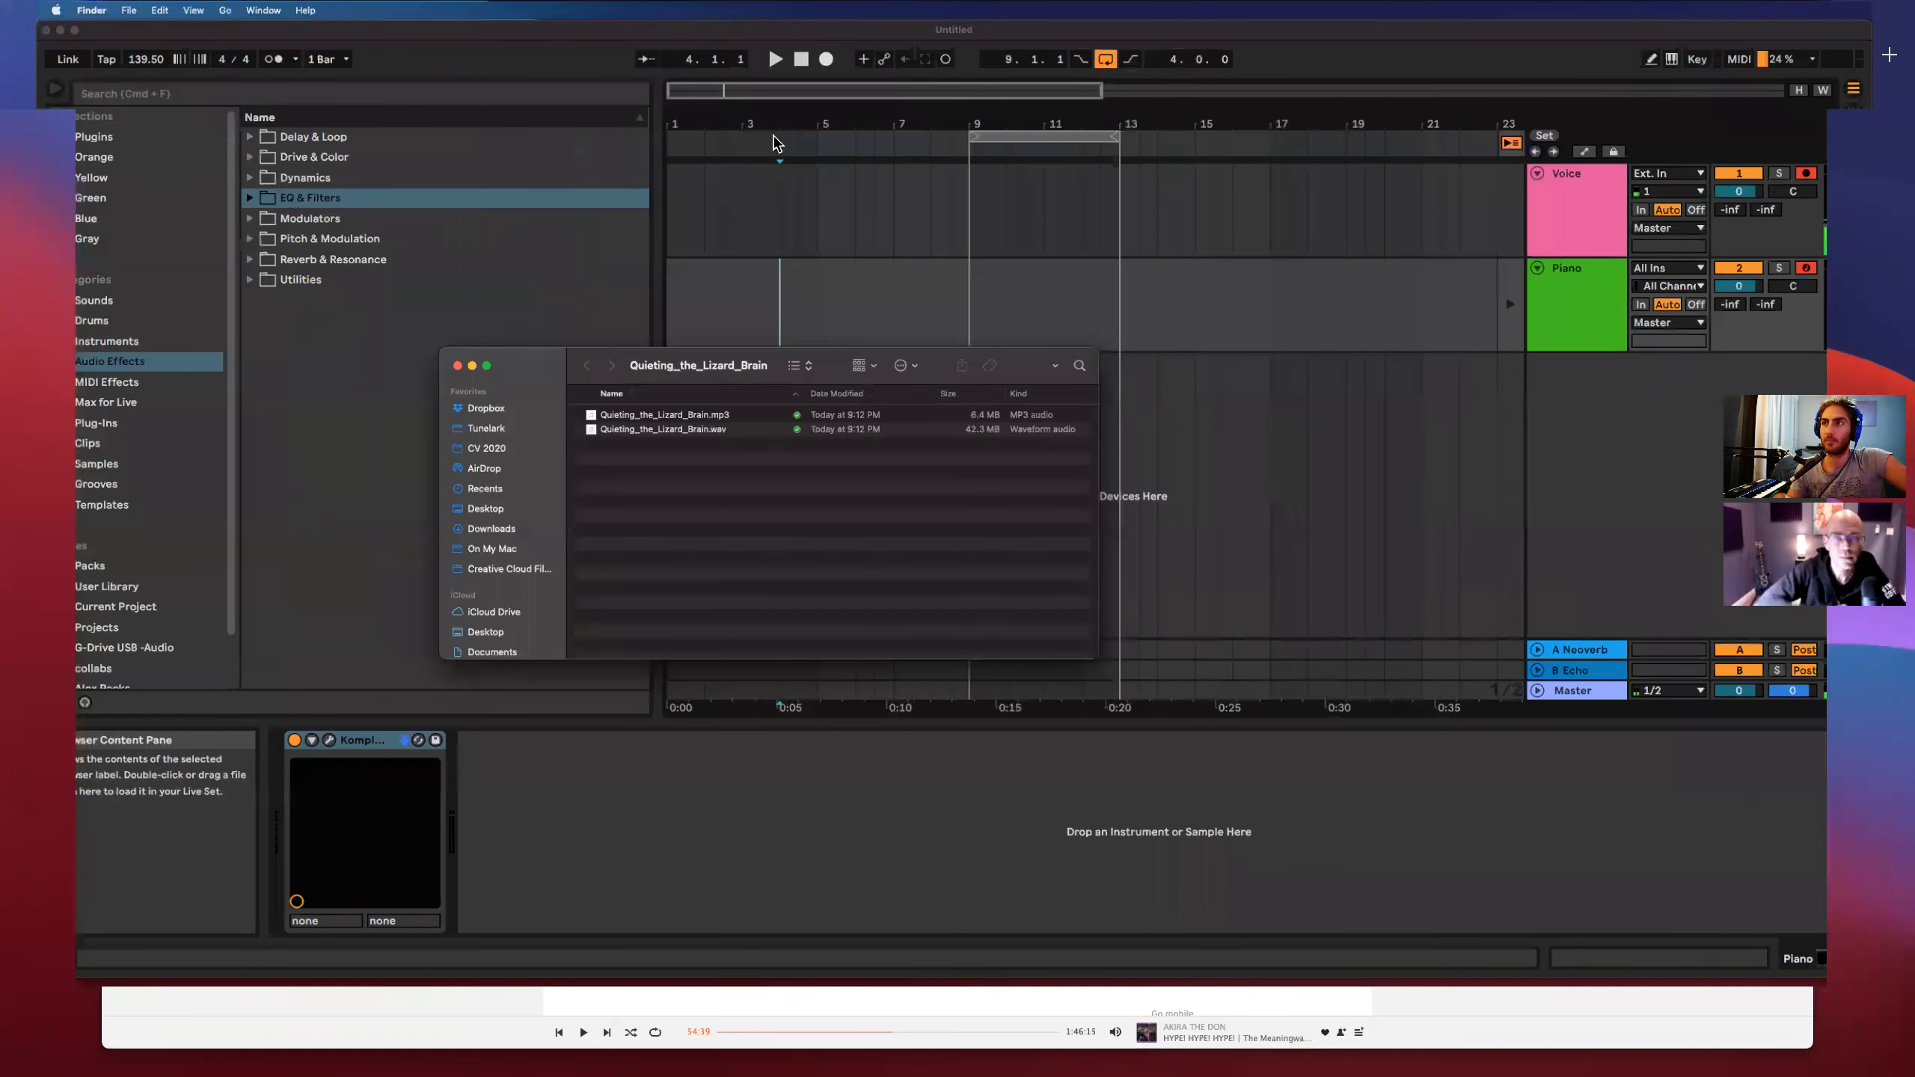
pyautogui.moveTo(505, 381); pyautogui.dragTo(1046, 425)
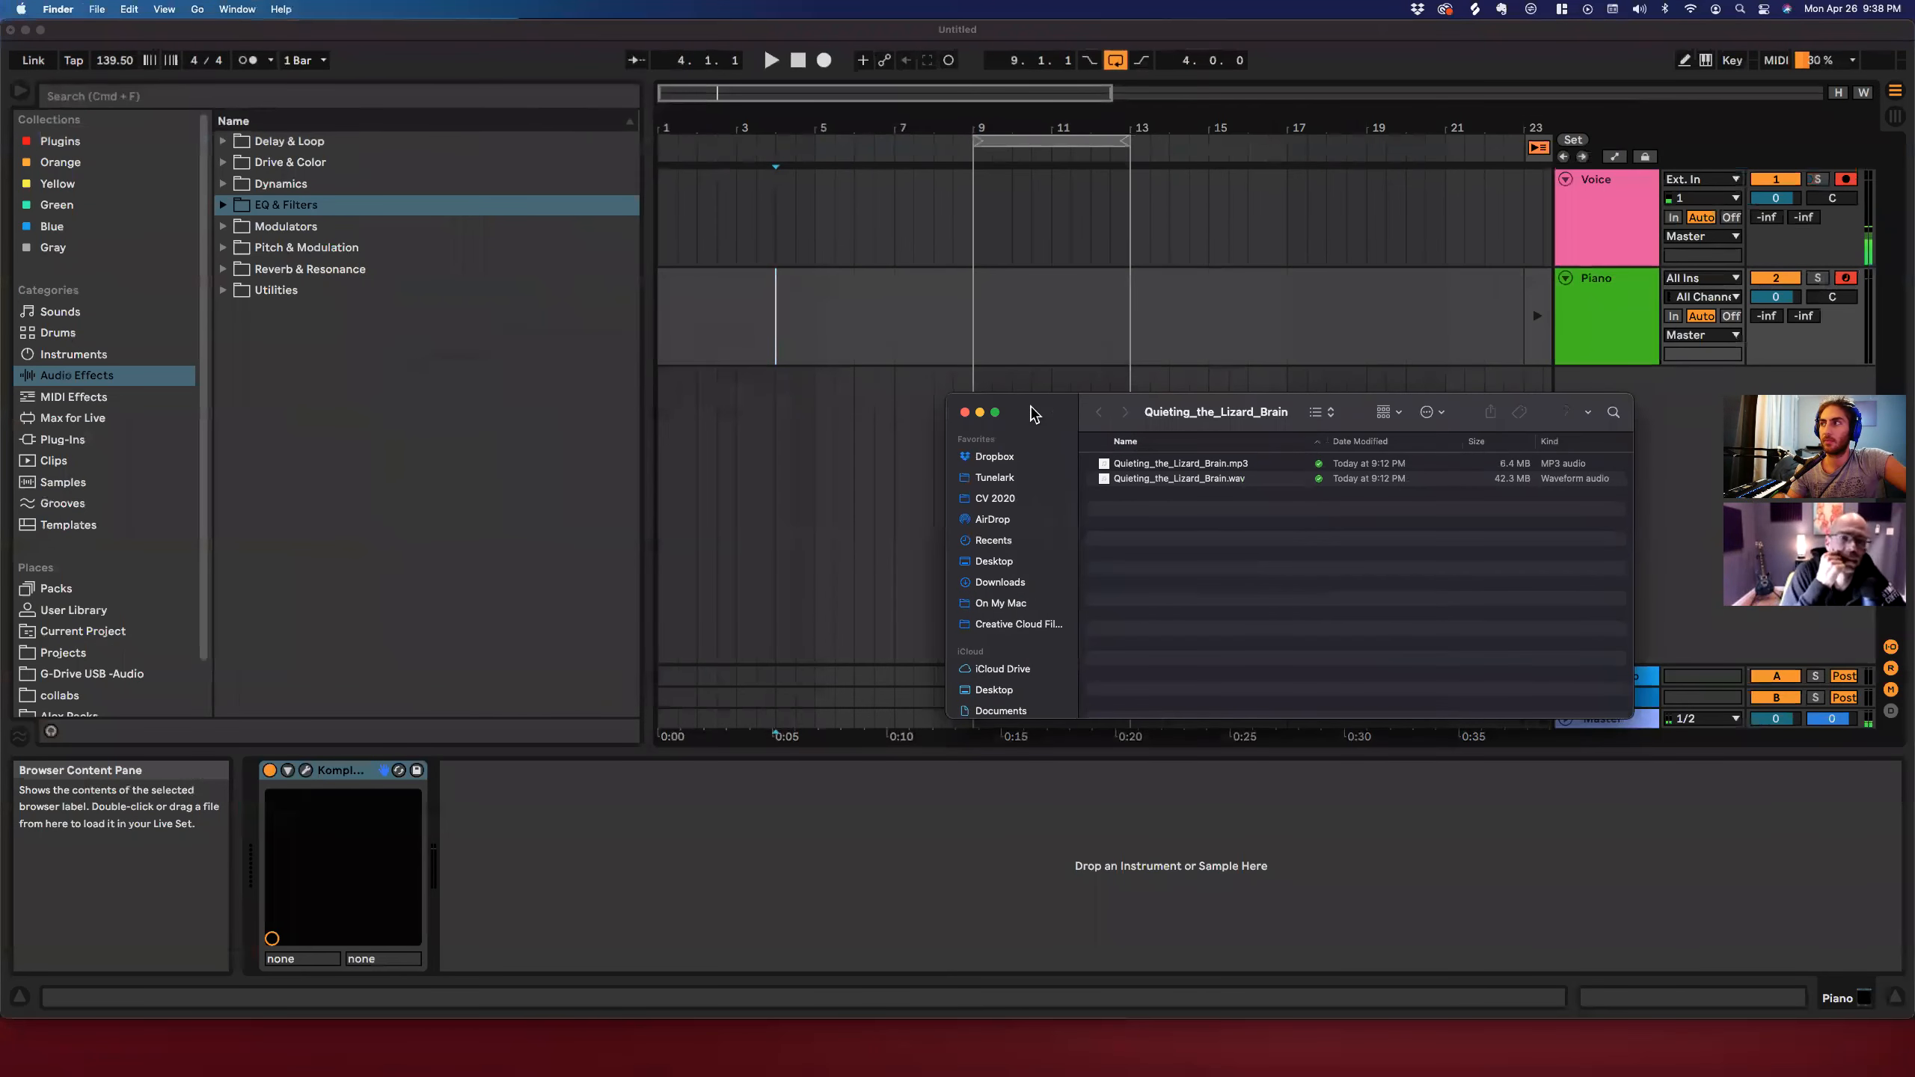
pyautogui.click(1543, 325)
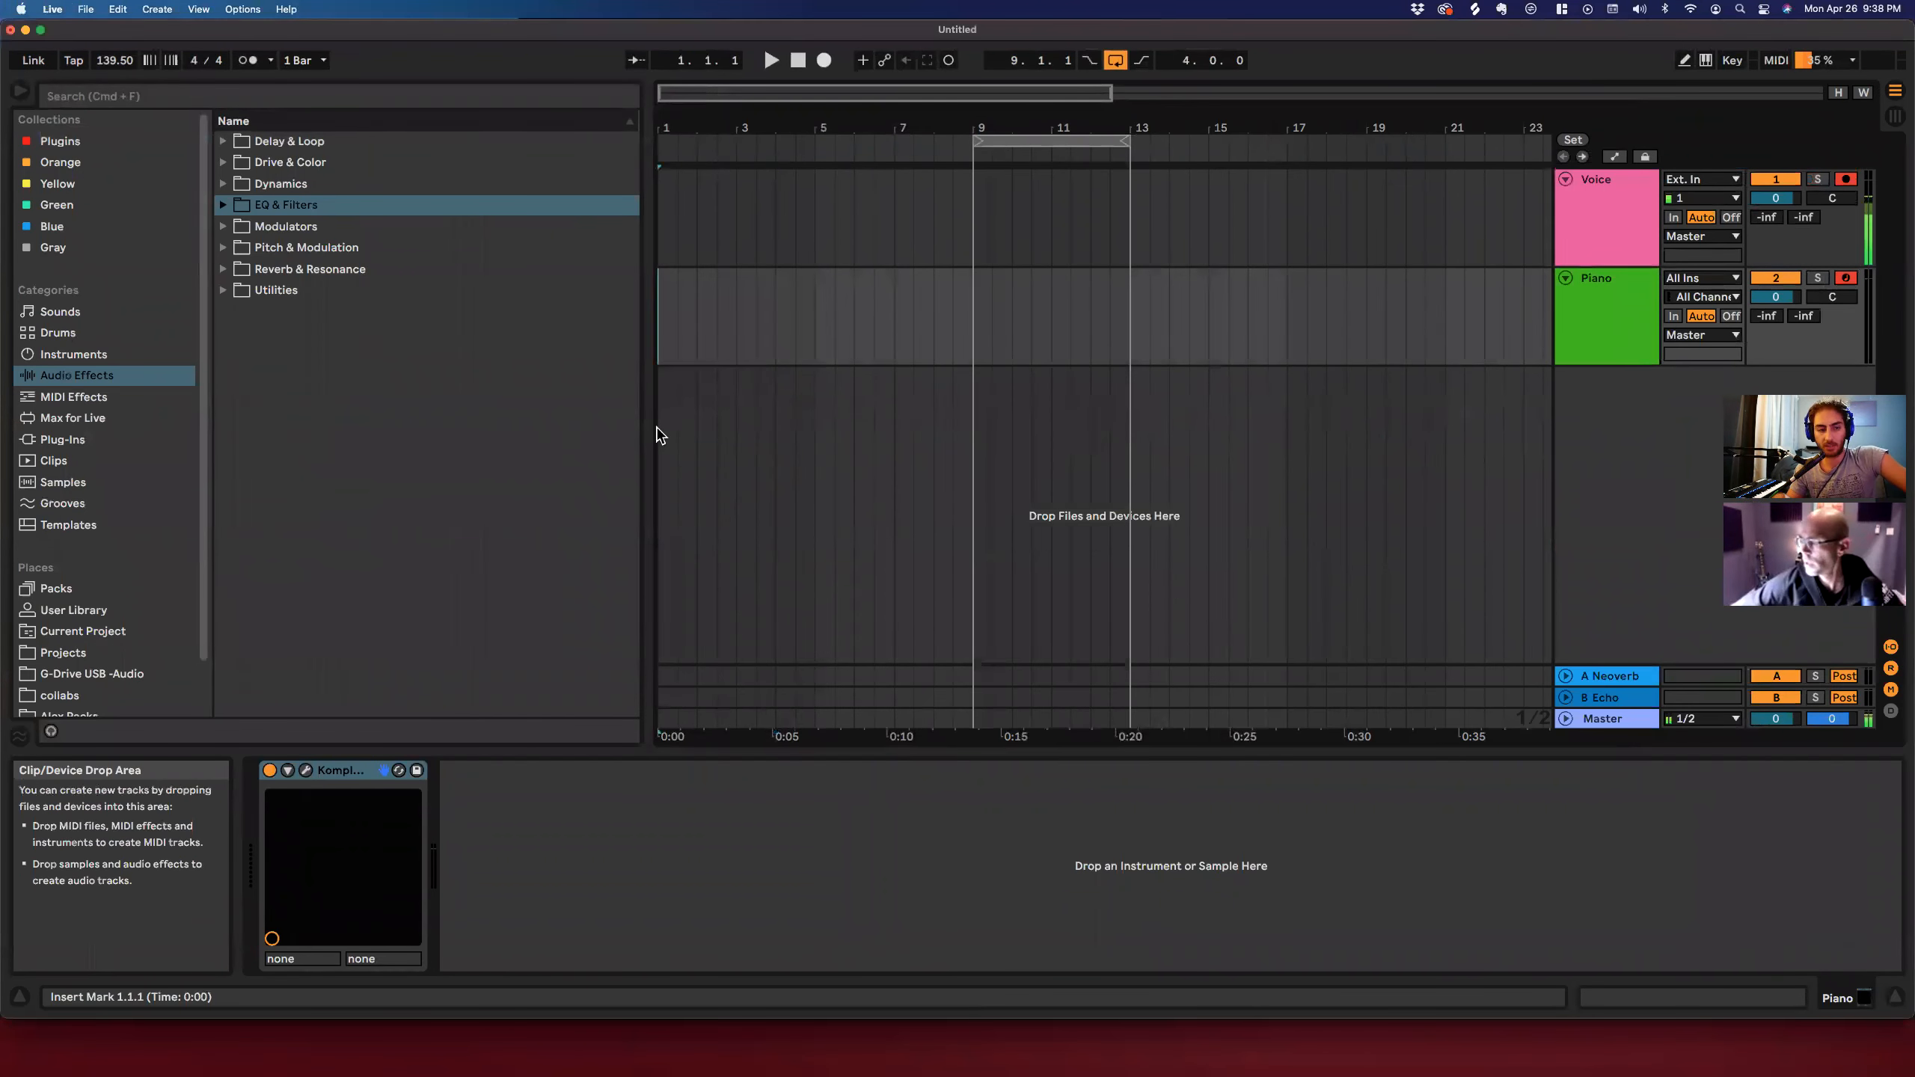
pyautogui.click(982, 415)
pyautogui.moveTo(1308, 325)
pyautogui.mouseDown()
pyautogui.moveTo(992, 302)
pyautogui.moveTo(1069, 333)
pyautogui.mouseUp()
pyautogui.click(1013, 325)
pyautogui.click(1031, 344)
pyautogui.click(1053, 332)
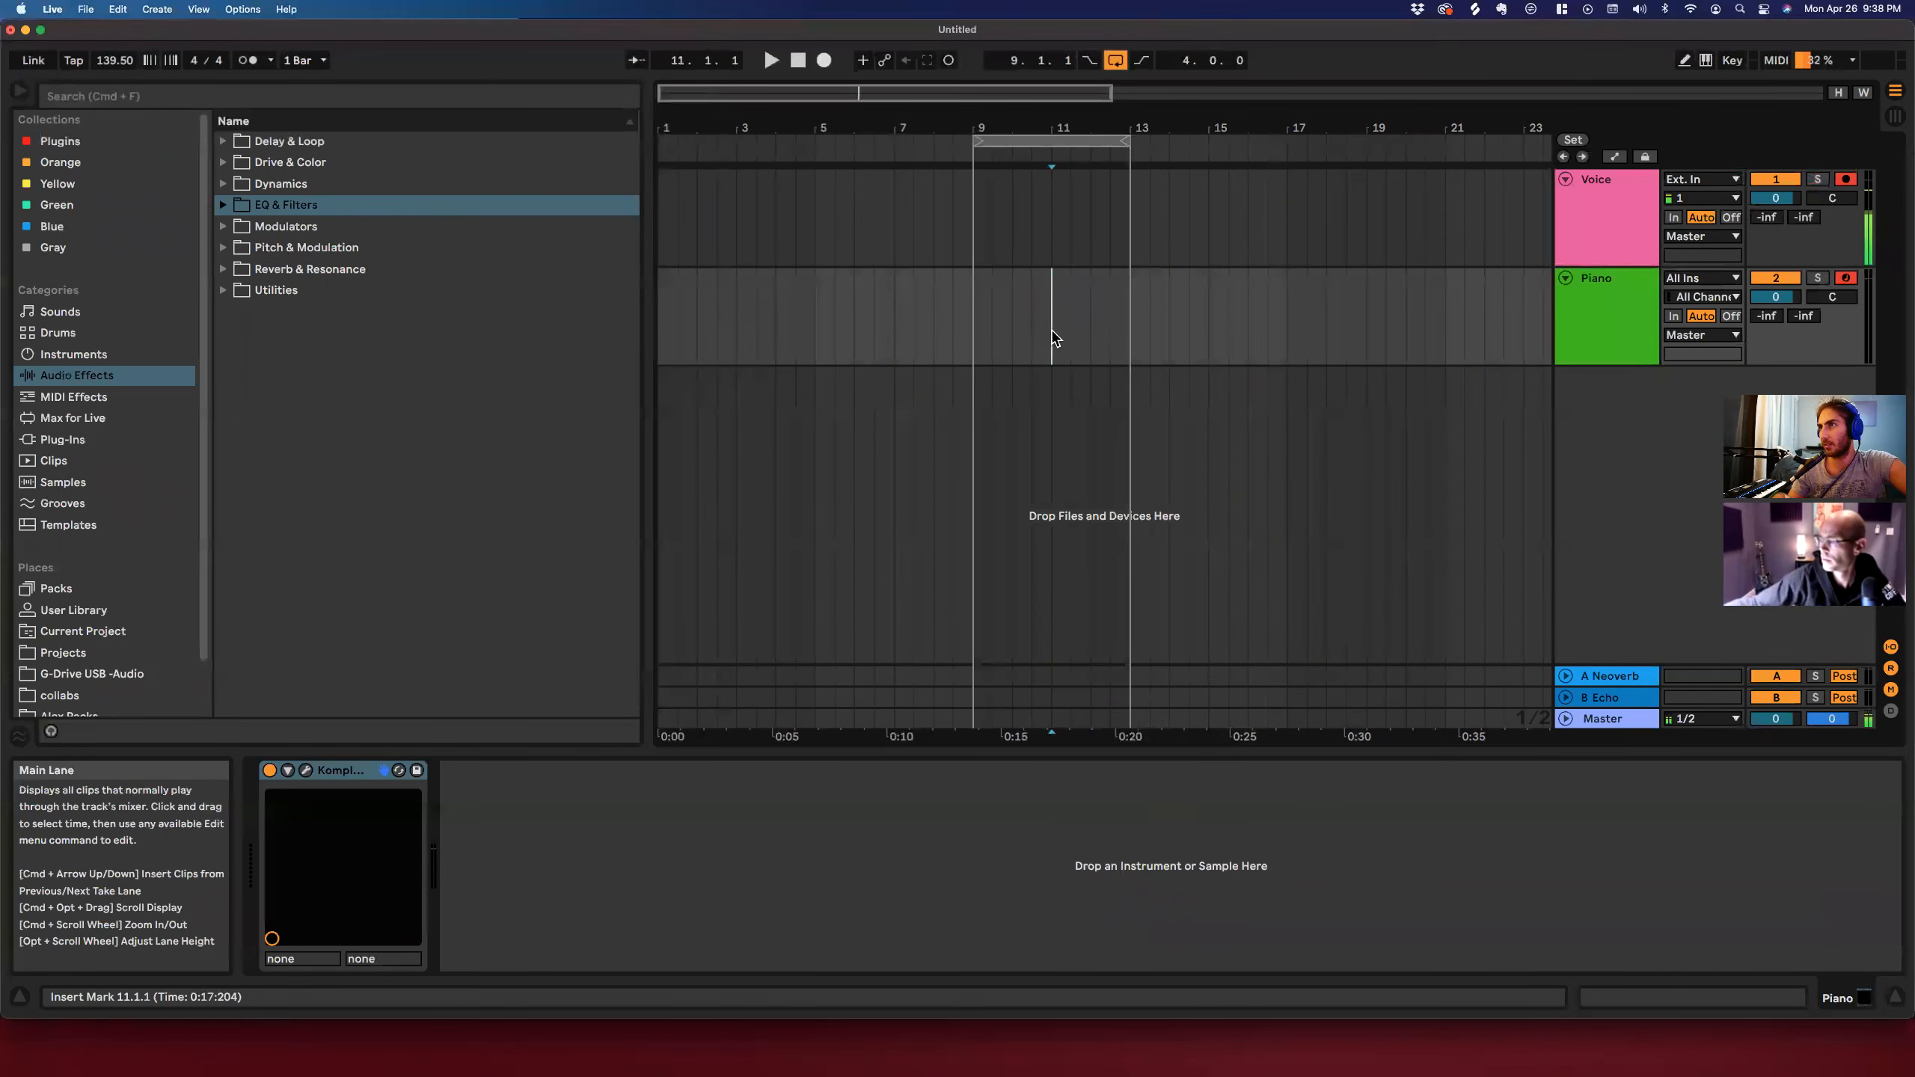
pyautogui.doubleClick(989, 330)
pyautogui.press('super+z')
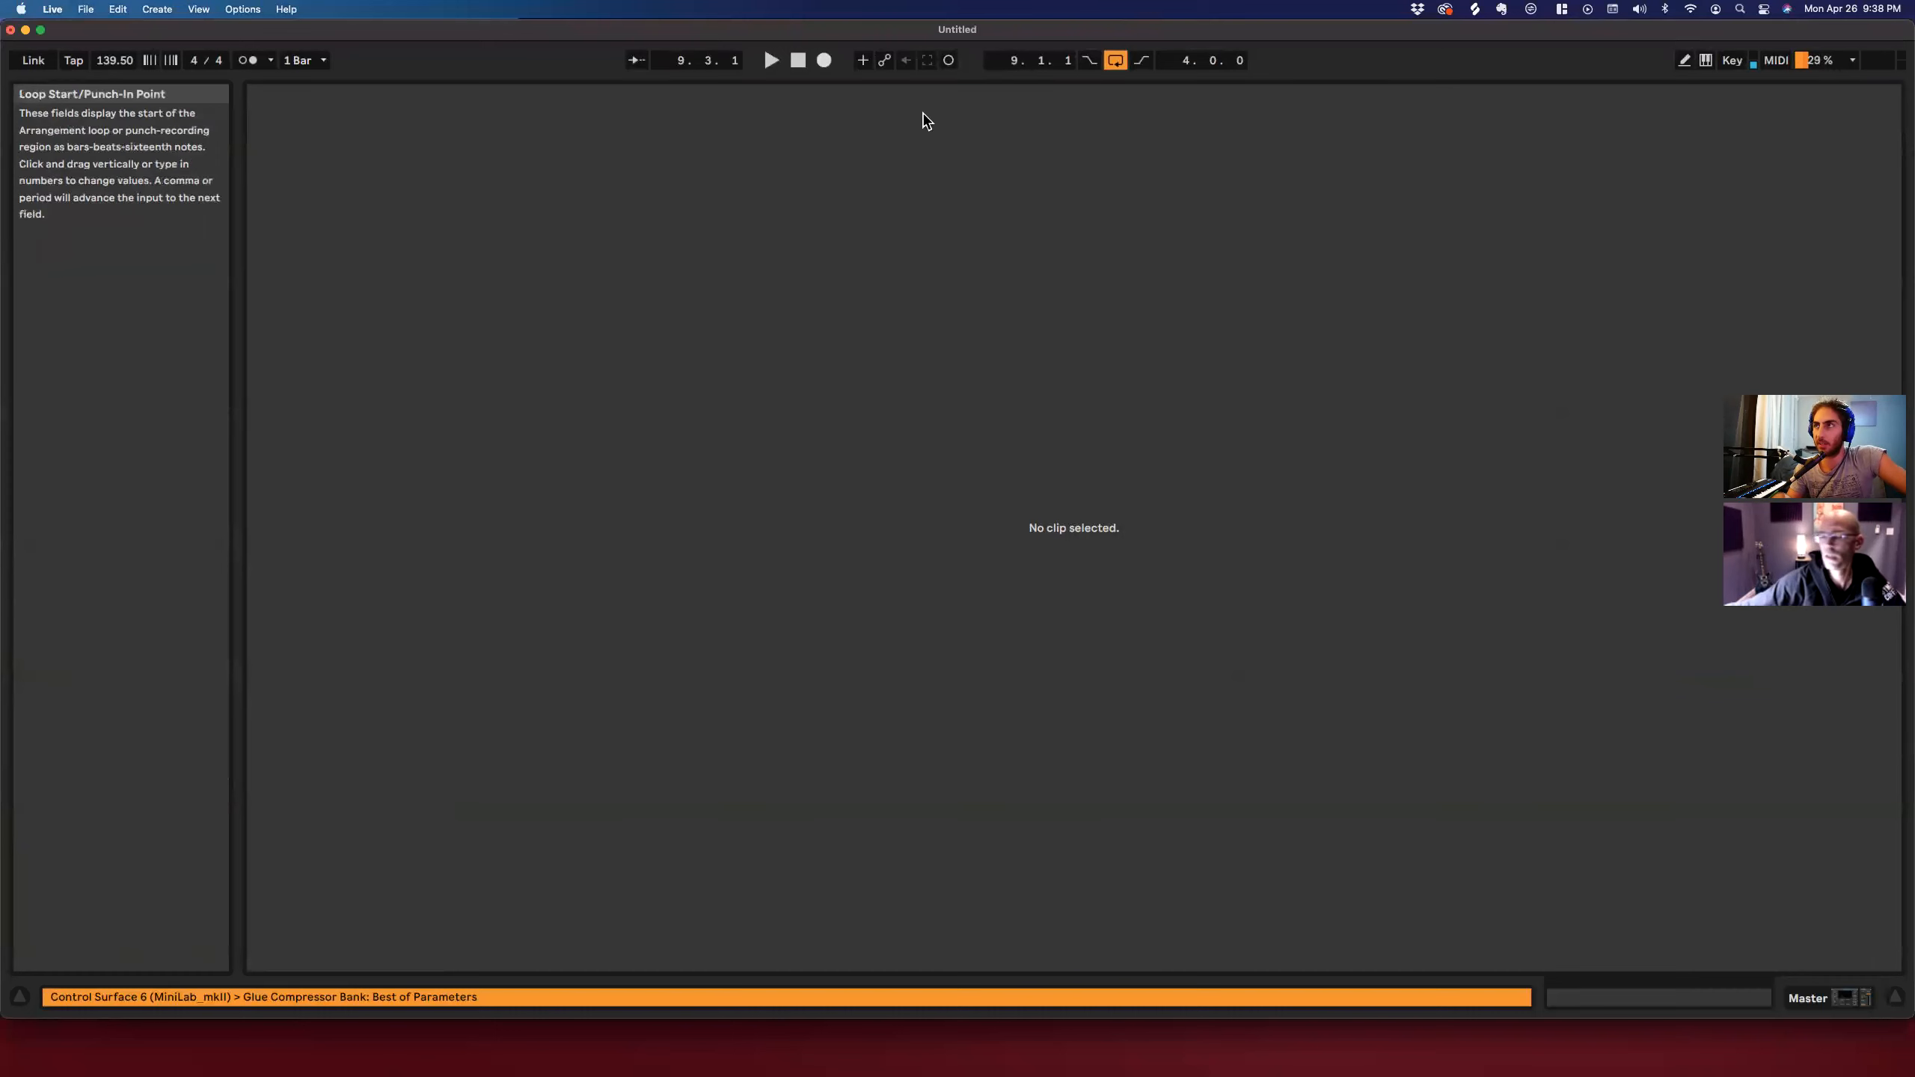
pyautogui.doubleClick(932, 78)
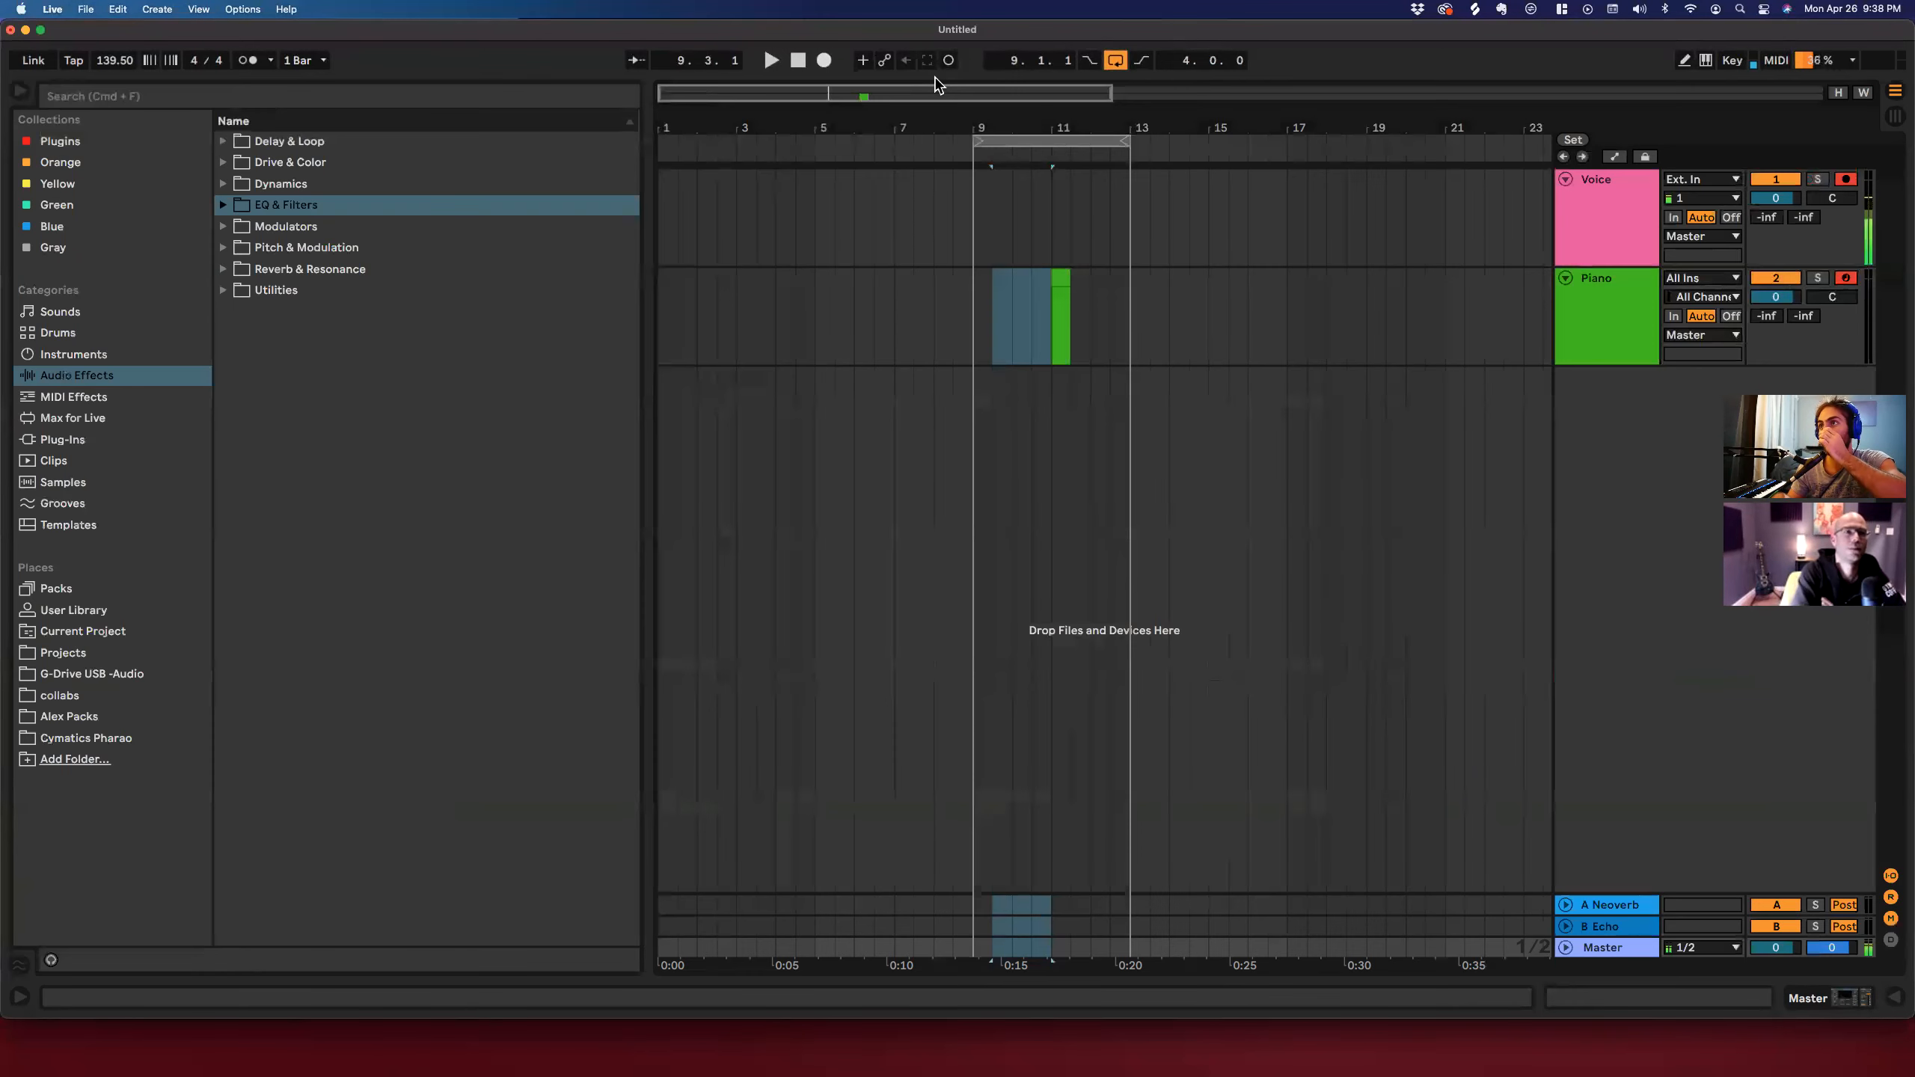
pyautogui.moveTo(1326, 327); pyautogui.dragTo(1185, 296)
pyautogui.click(1187, 296)
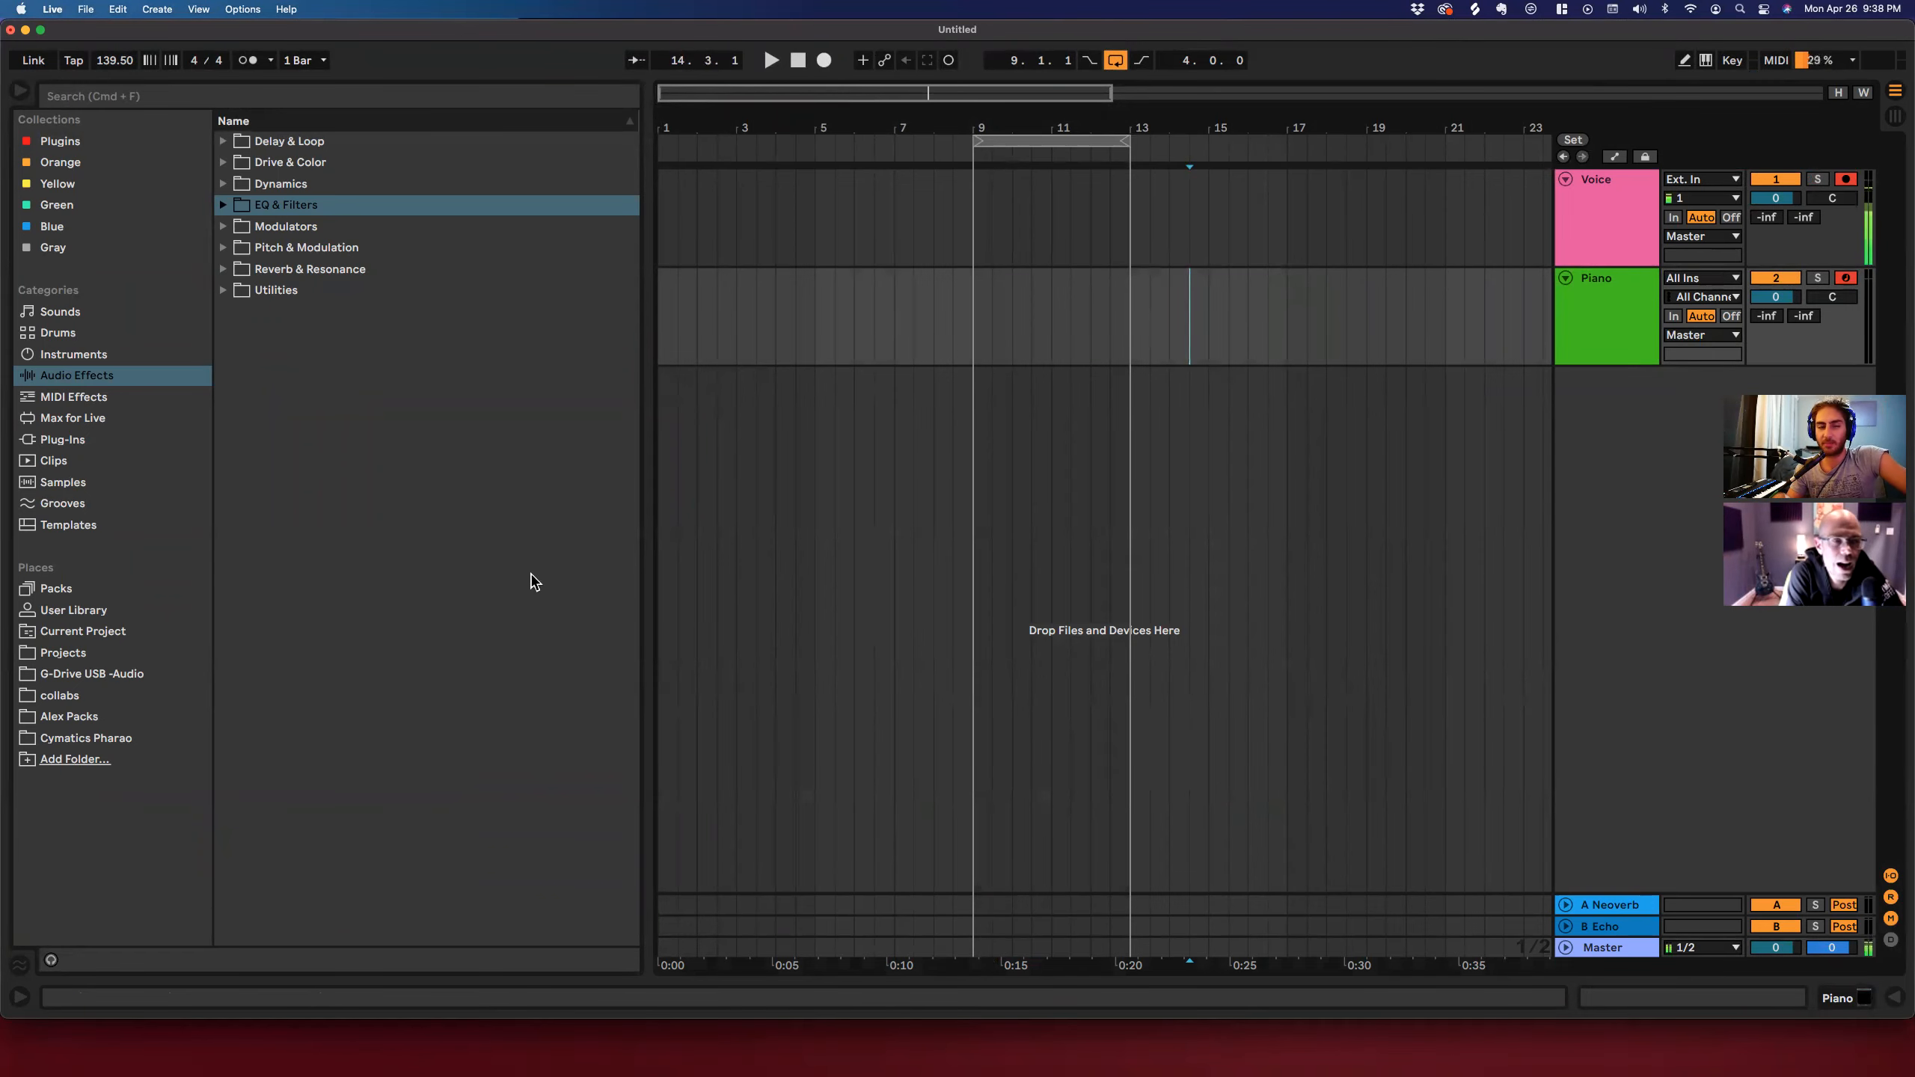
# Switch to Chrome, open Eventbrite's organizer events page in a new tab and open the event An Ableton Experience: Creating a Song from Scratch.
pyautogui.hotkey('ctrl', 'Left')
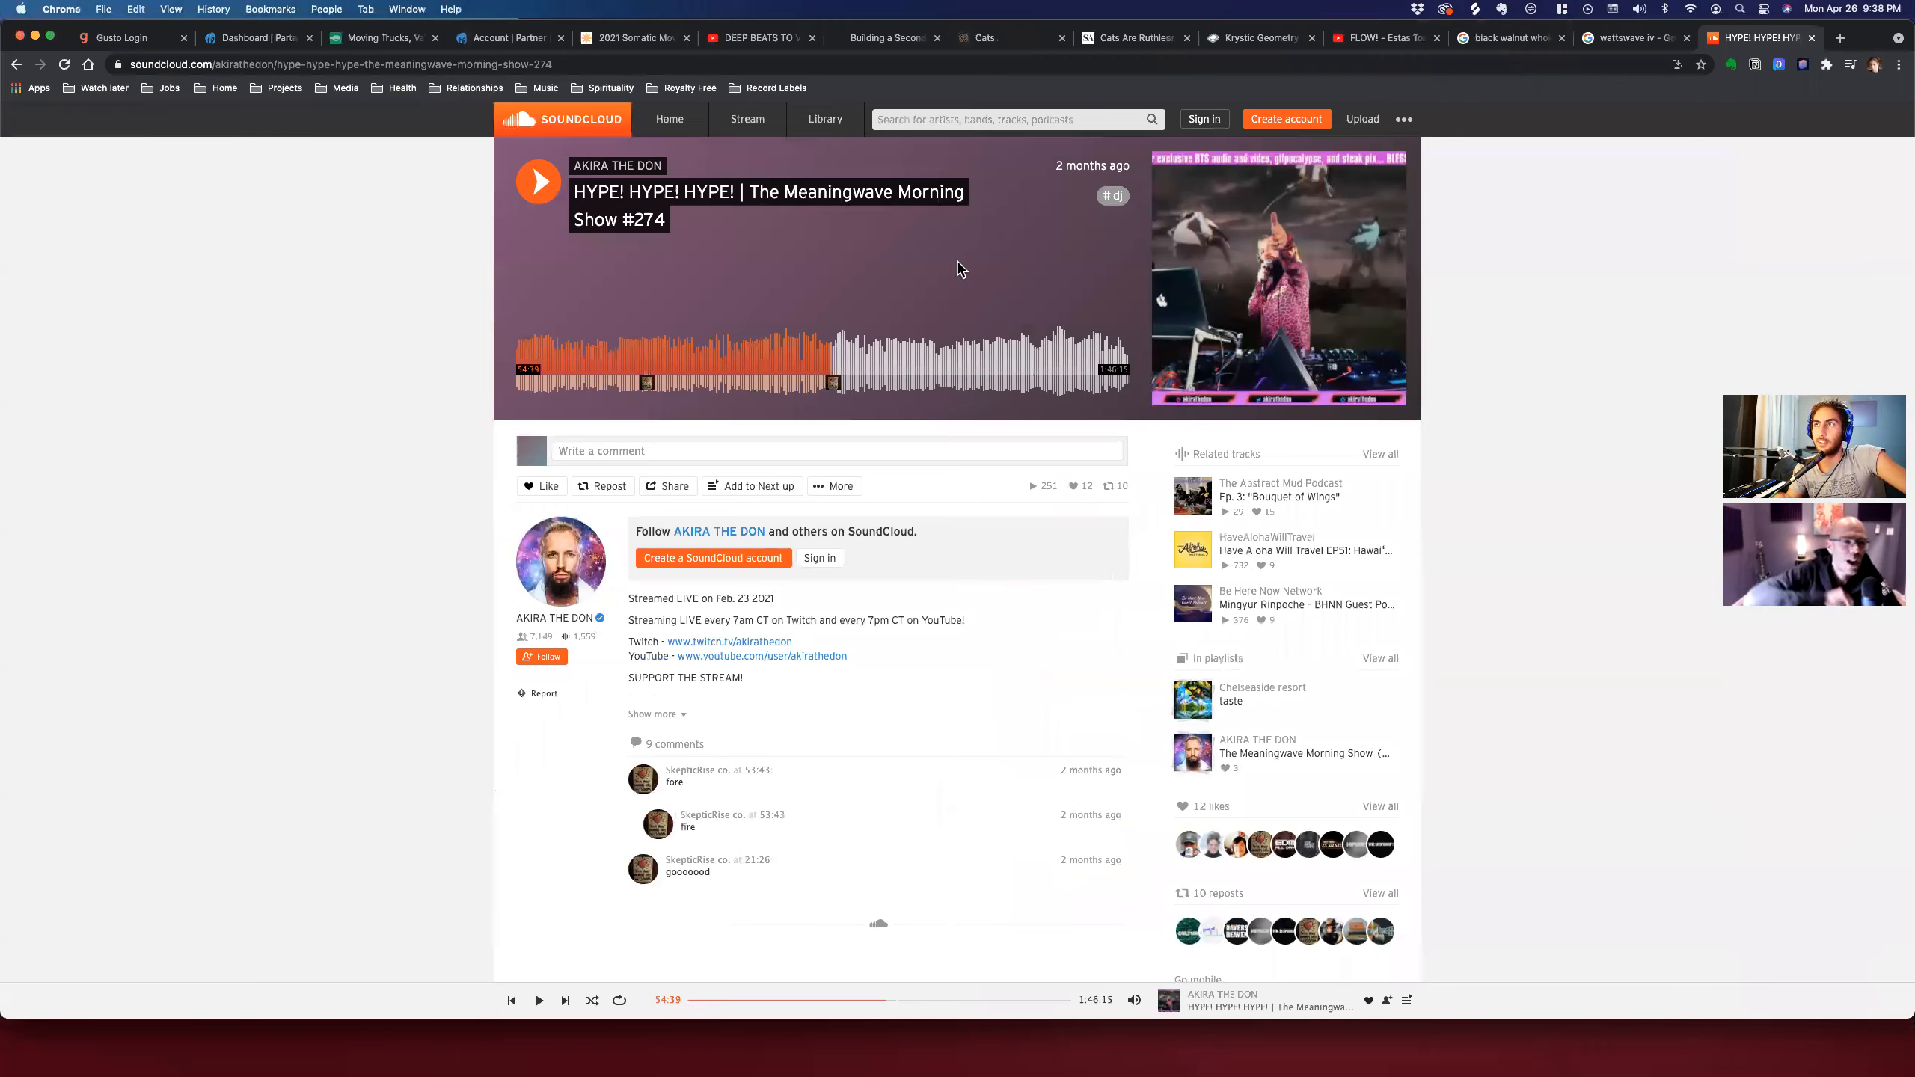
pyautogui.press('super+t')
pyautogui.write('eventbrite.com/organizations/events')
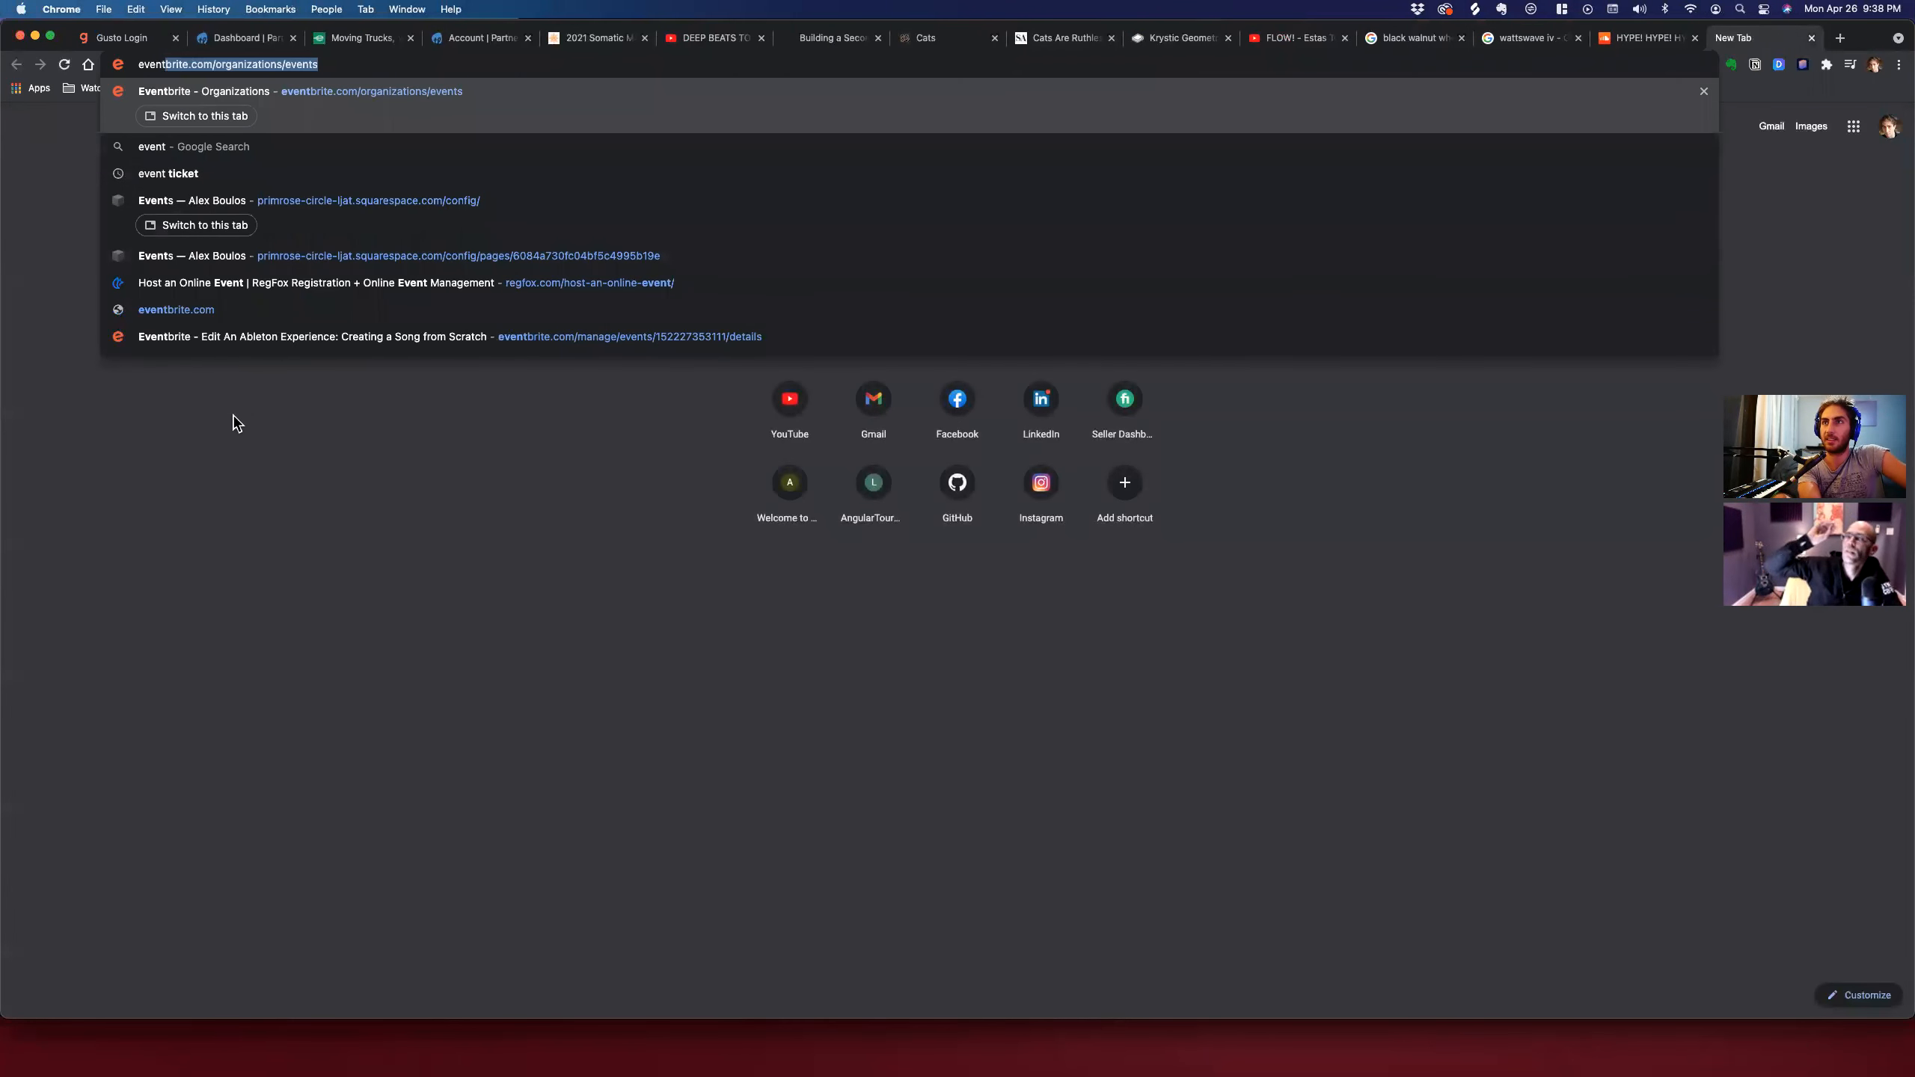
pyautogui.press('Return')
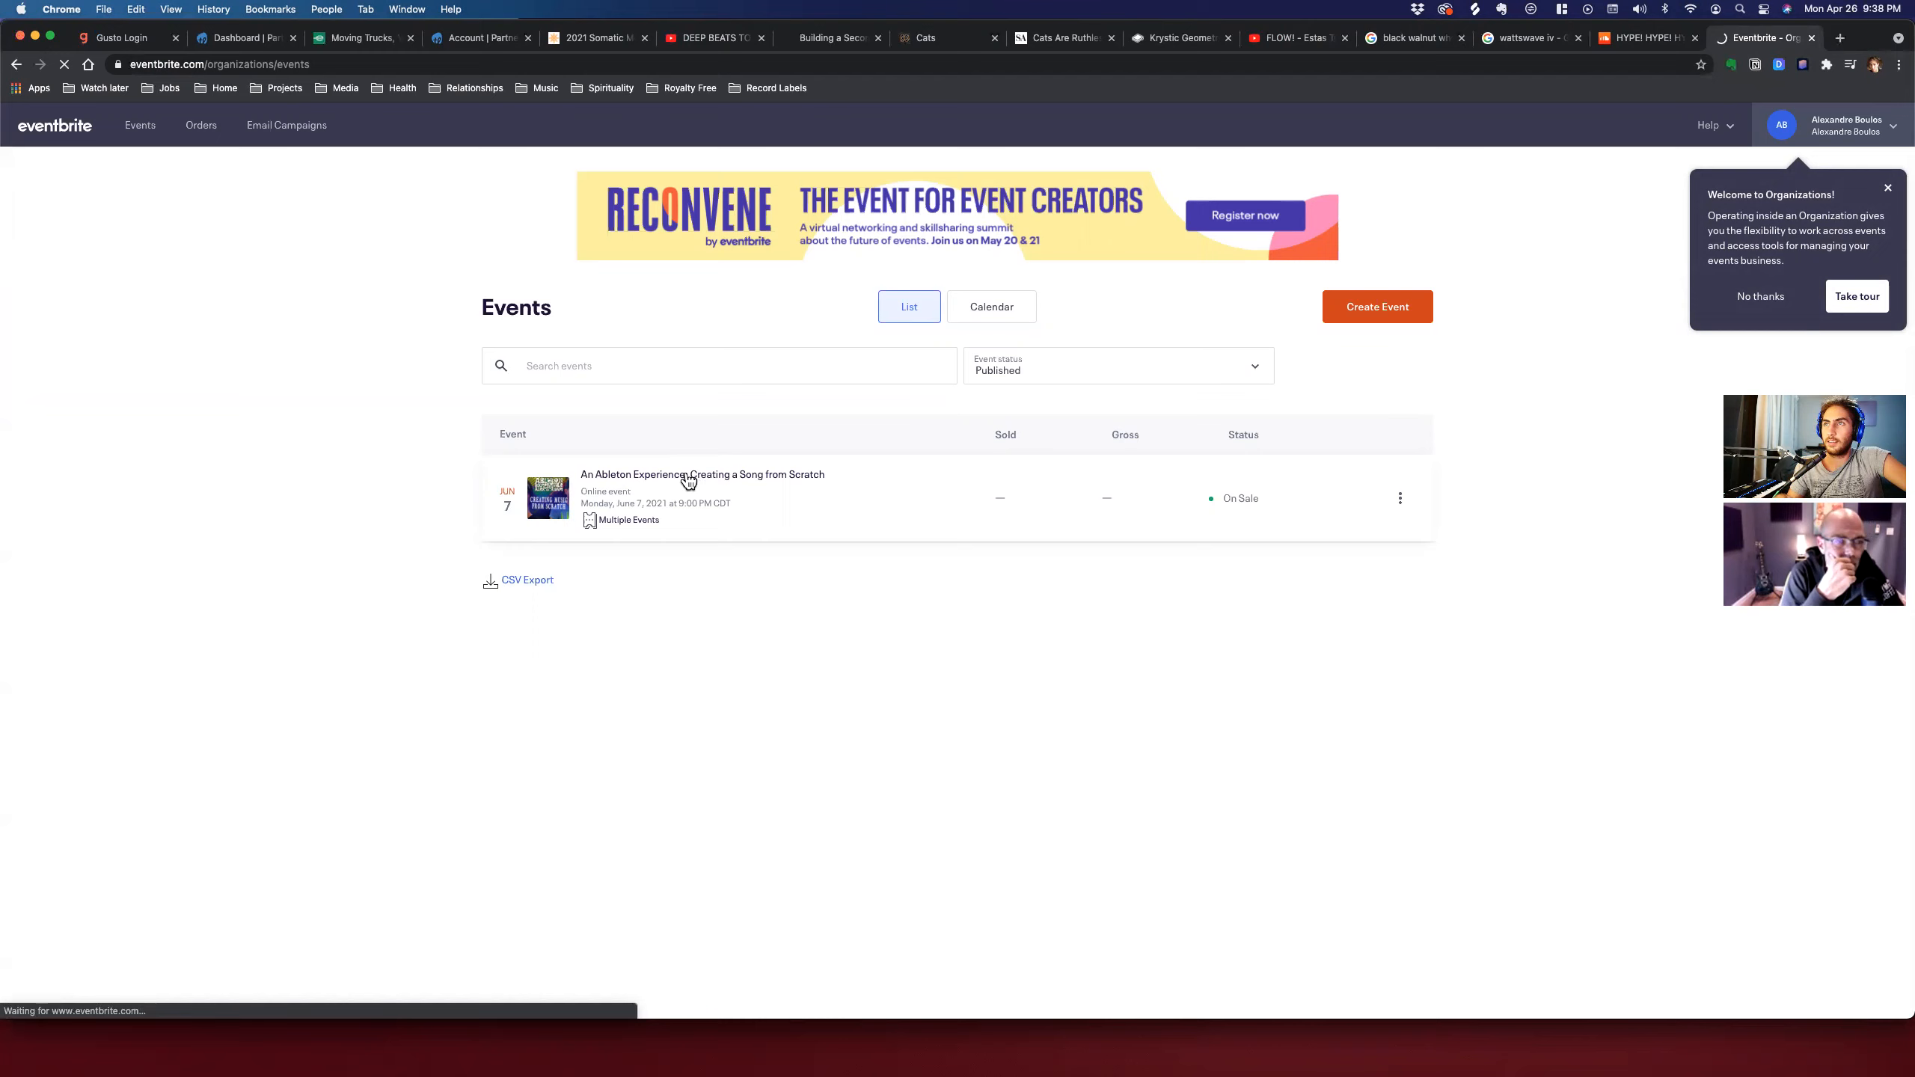
pyautogui.click(618, 477)
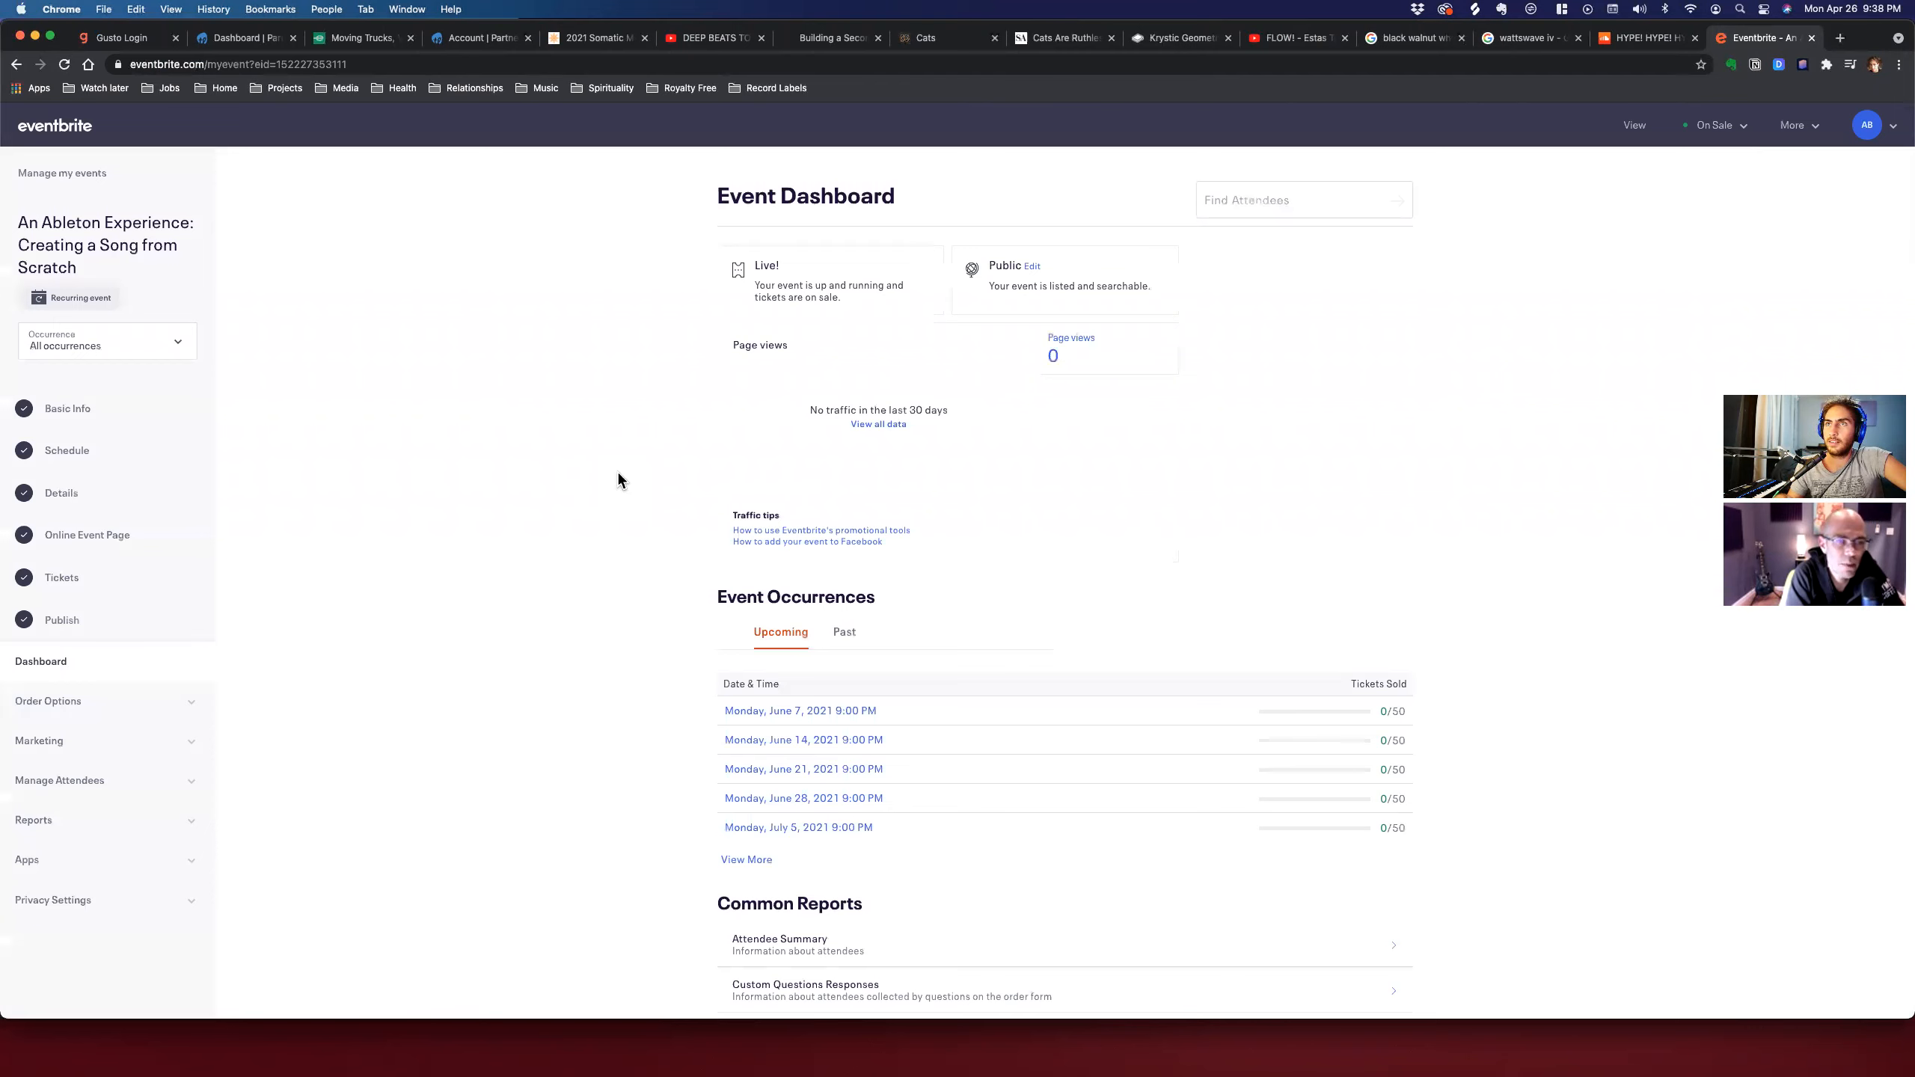
# Look over the event dashboard's page views, upcoming occurrences, common reports and event links, and reload the dashboard.
pyautogui.scroll(-5, 617, 471)
pyautogui.scroll(5, 617, 472)
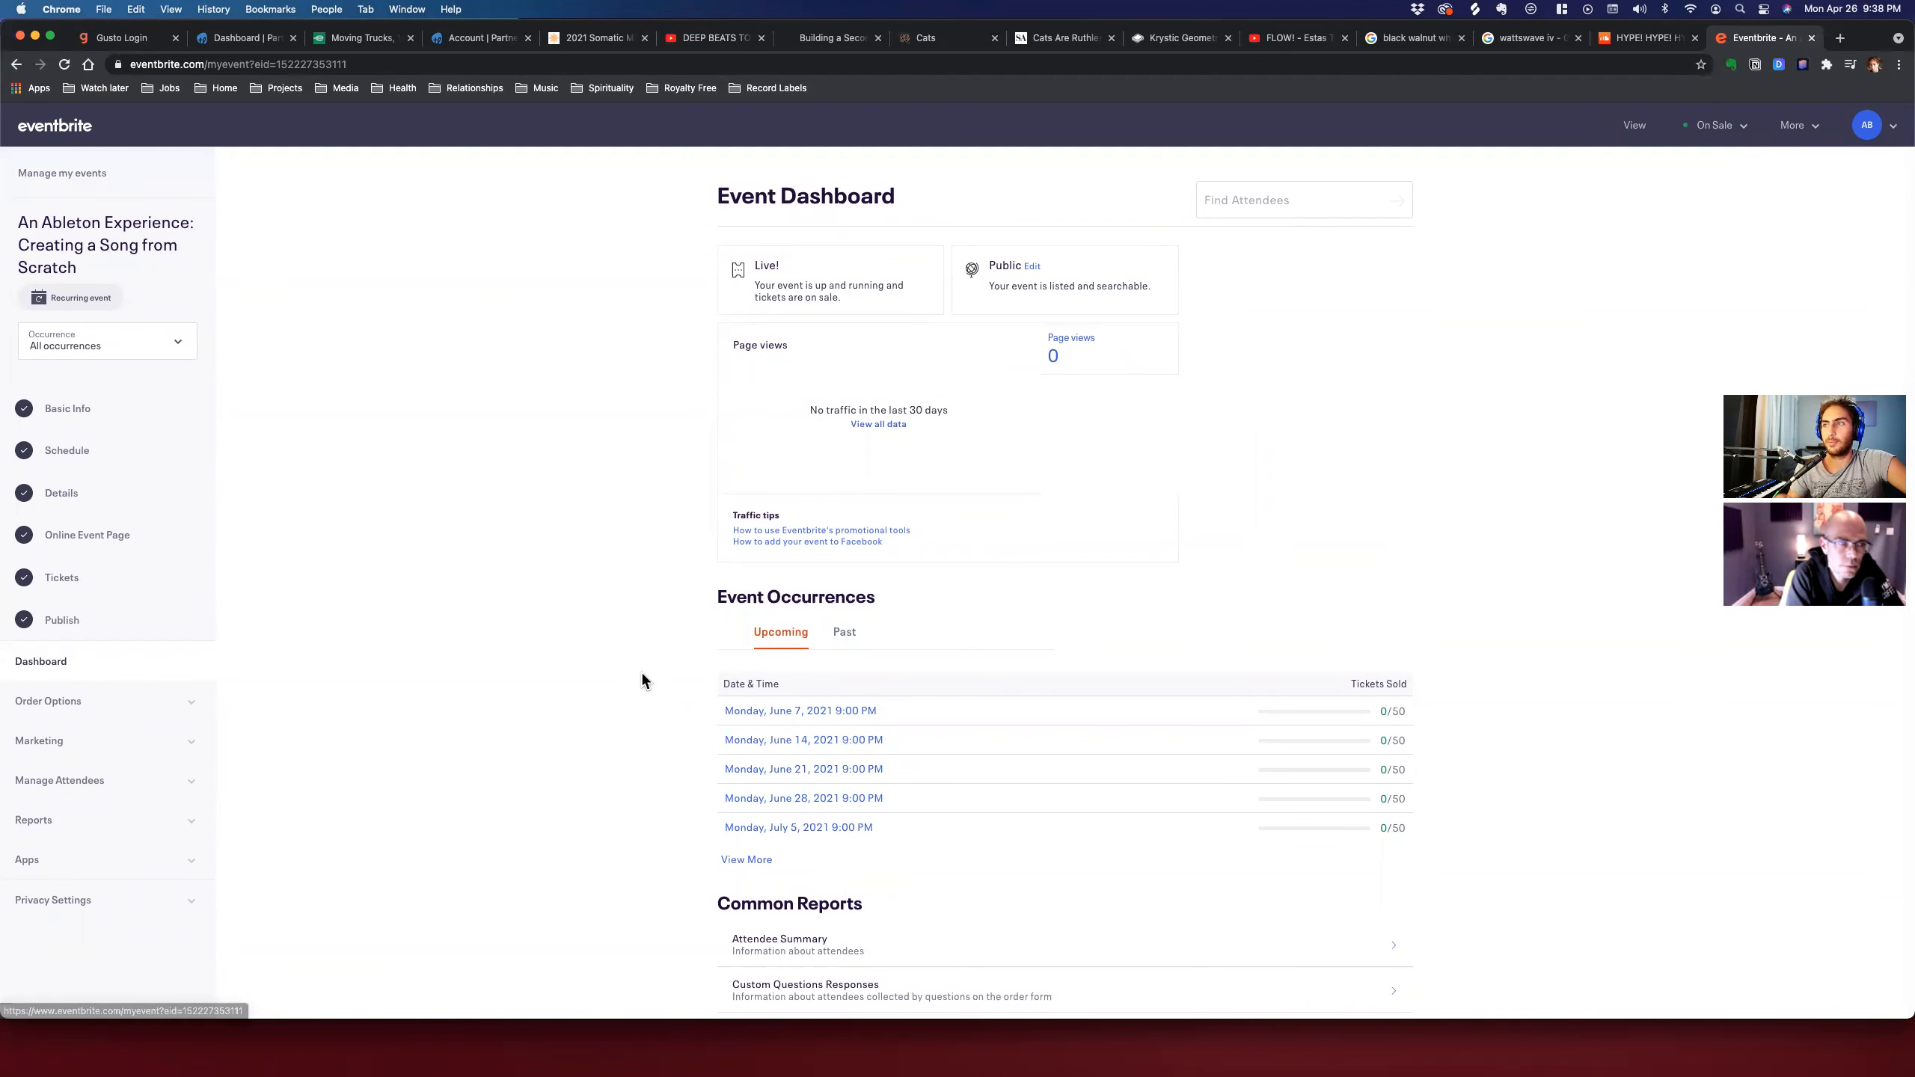
pyautogui.scroll(-3, 709, 676)
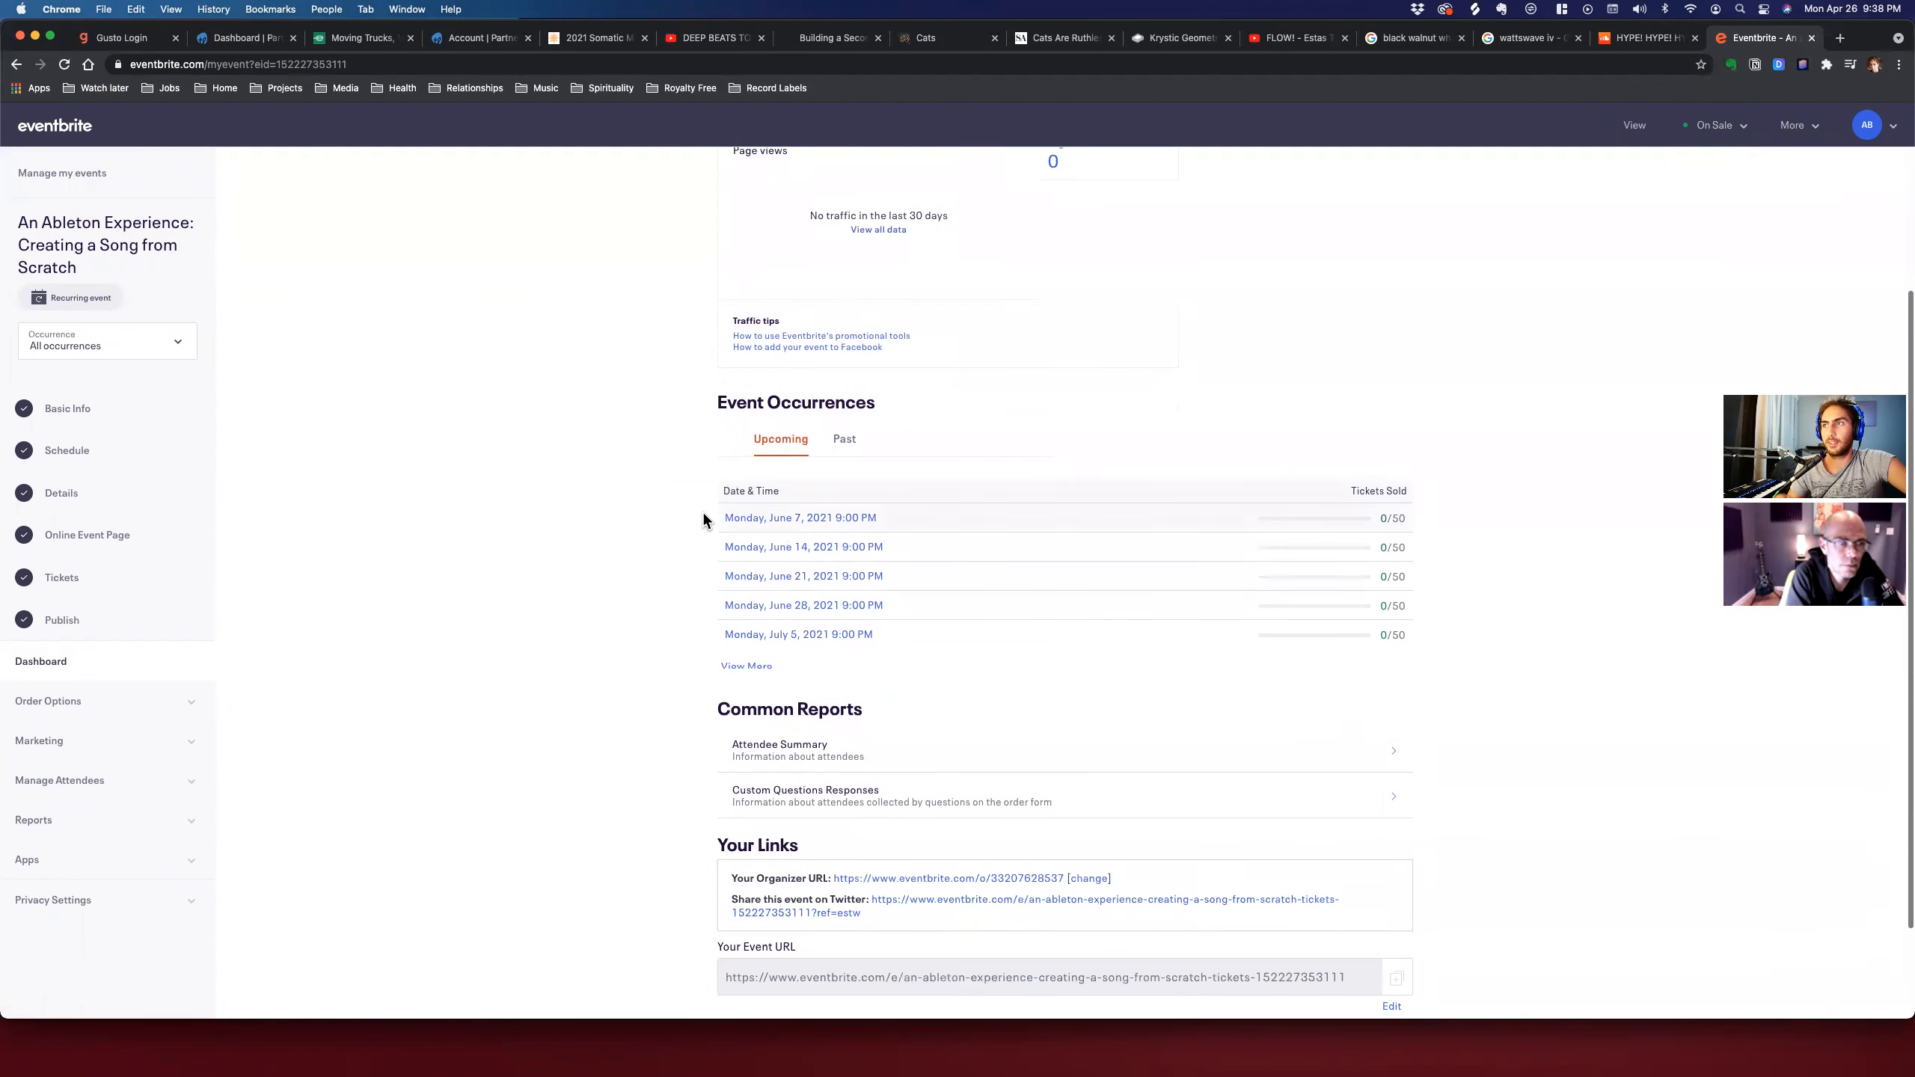
pyautogui.scroll(3, 656, 509)
pyautogui.click(64, 236)
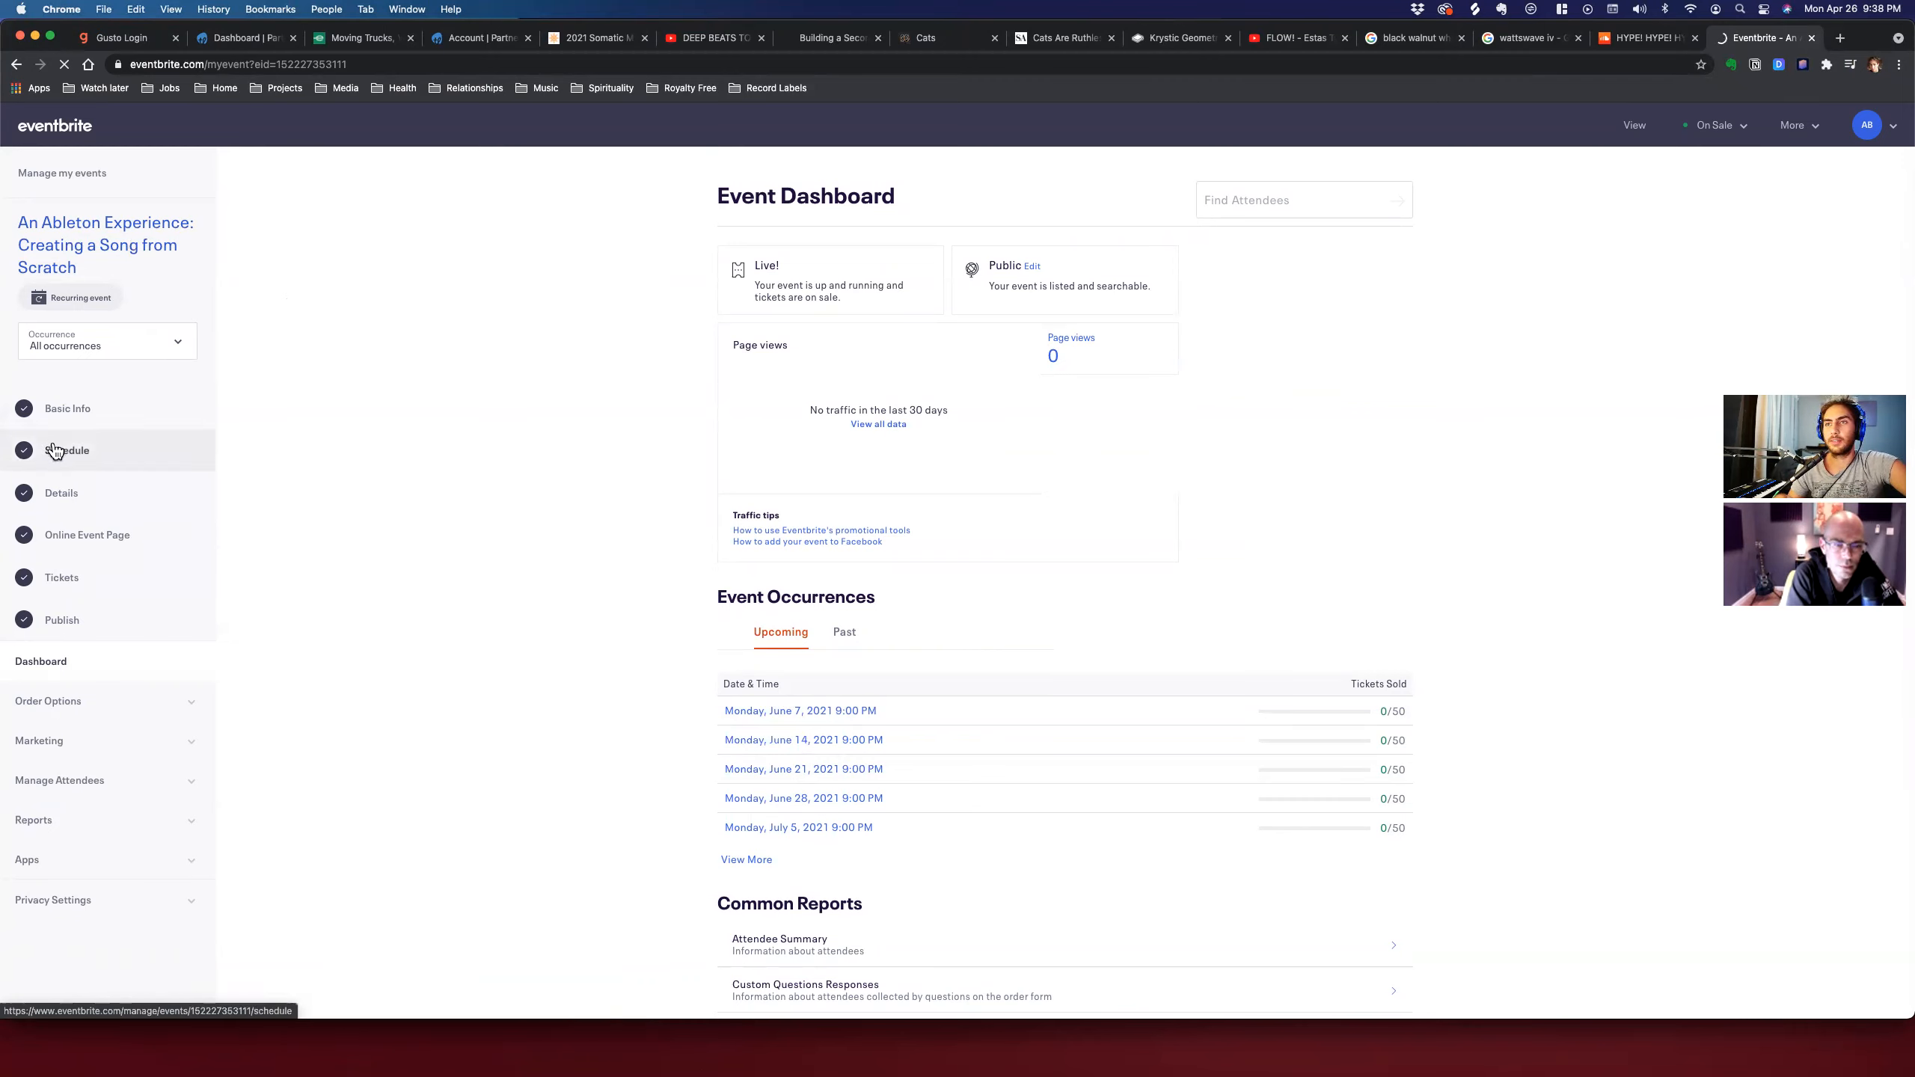
pyautogui.scroll(-5, 706, 438)
pyautogui.scroll(5, 707, 438)
pyautogui.scroll(2, 46, 289)
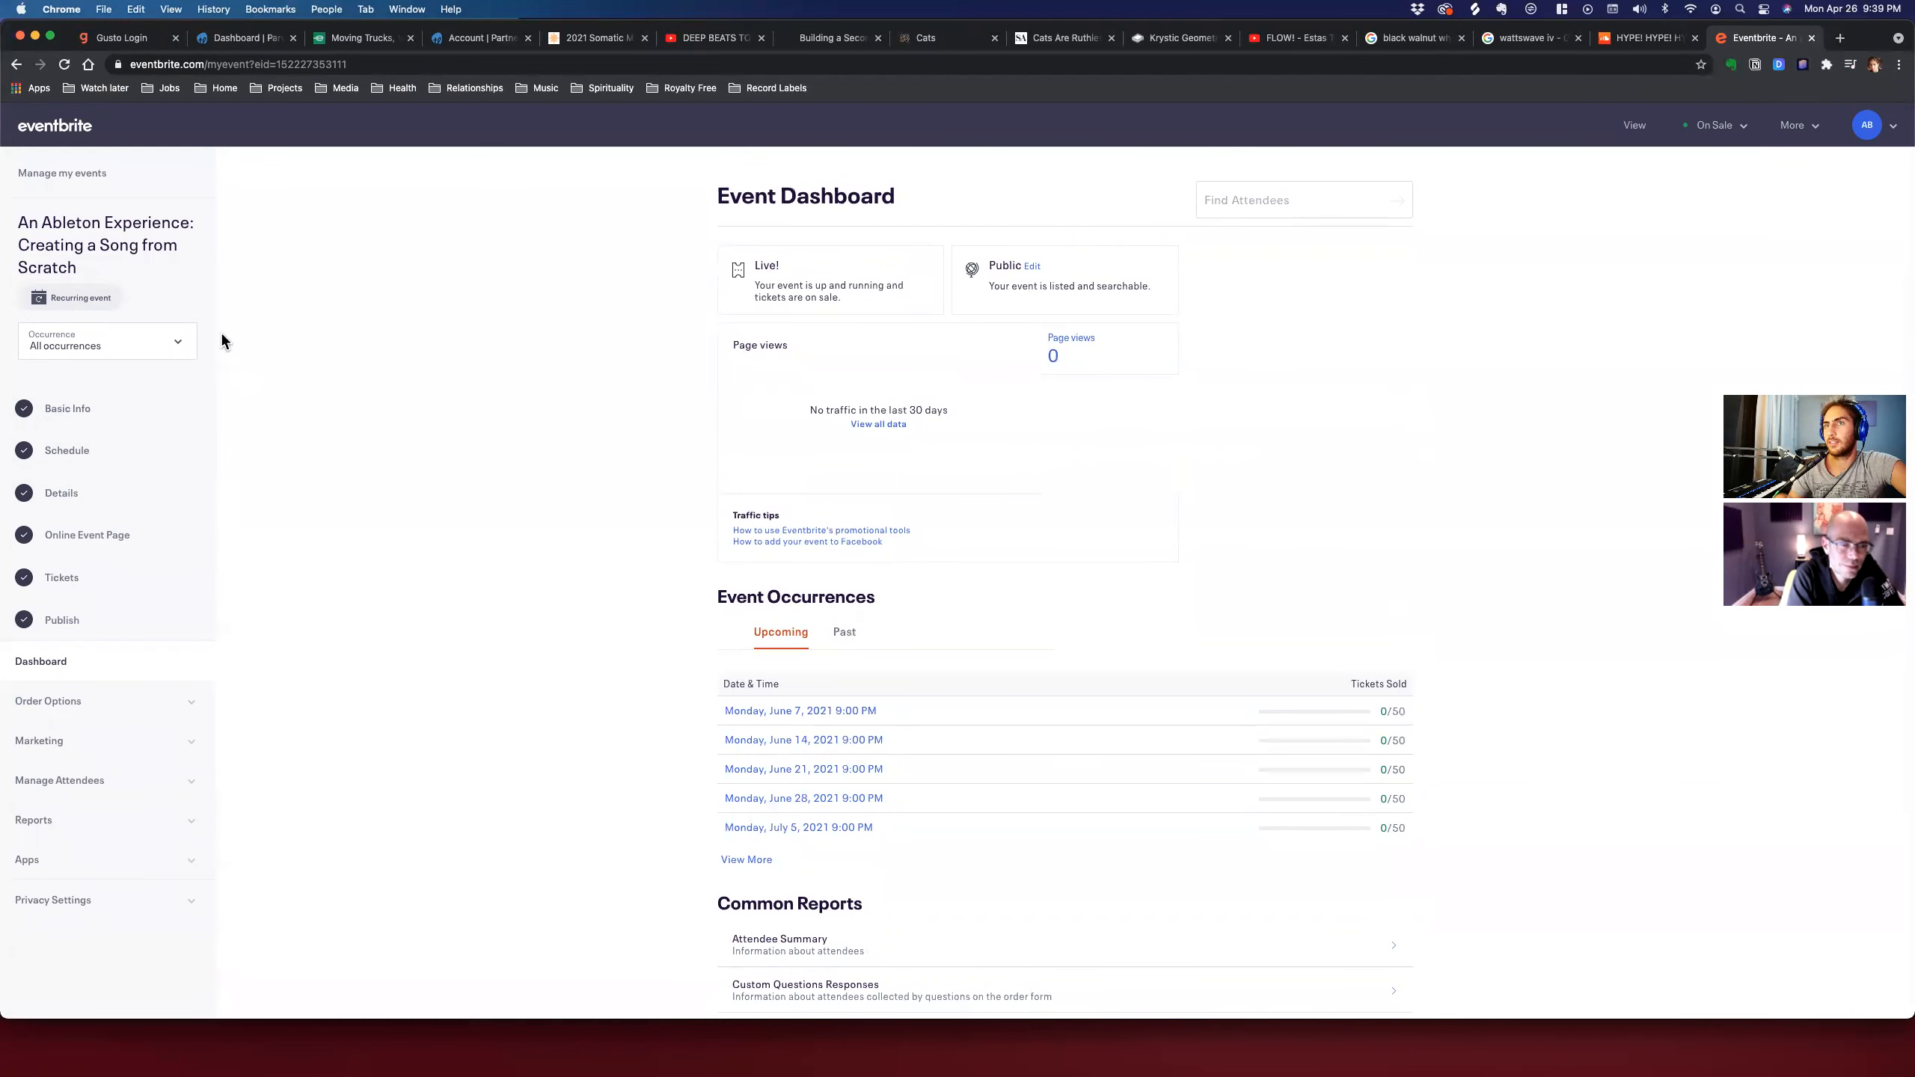
# Check the event's Basic Info, then return to the events list and view the event's public page.
pyautogui.click(75, 418)
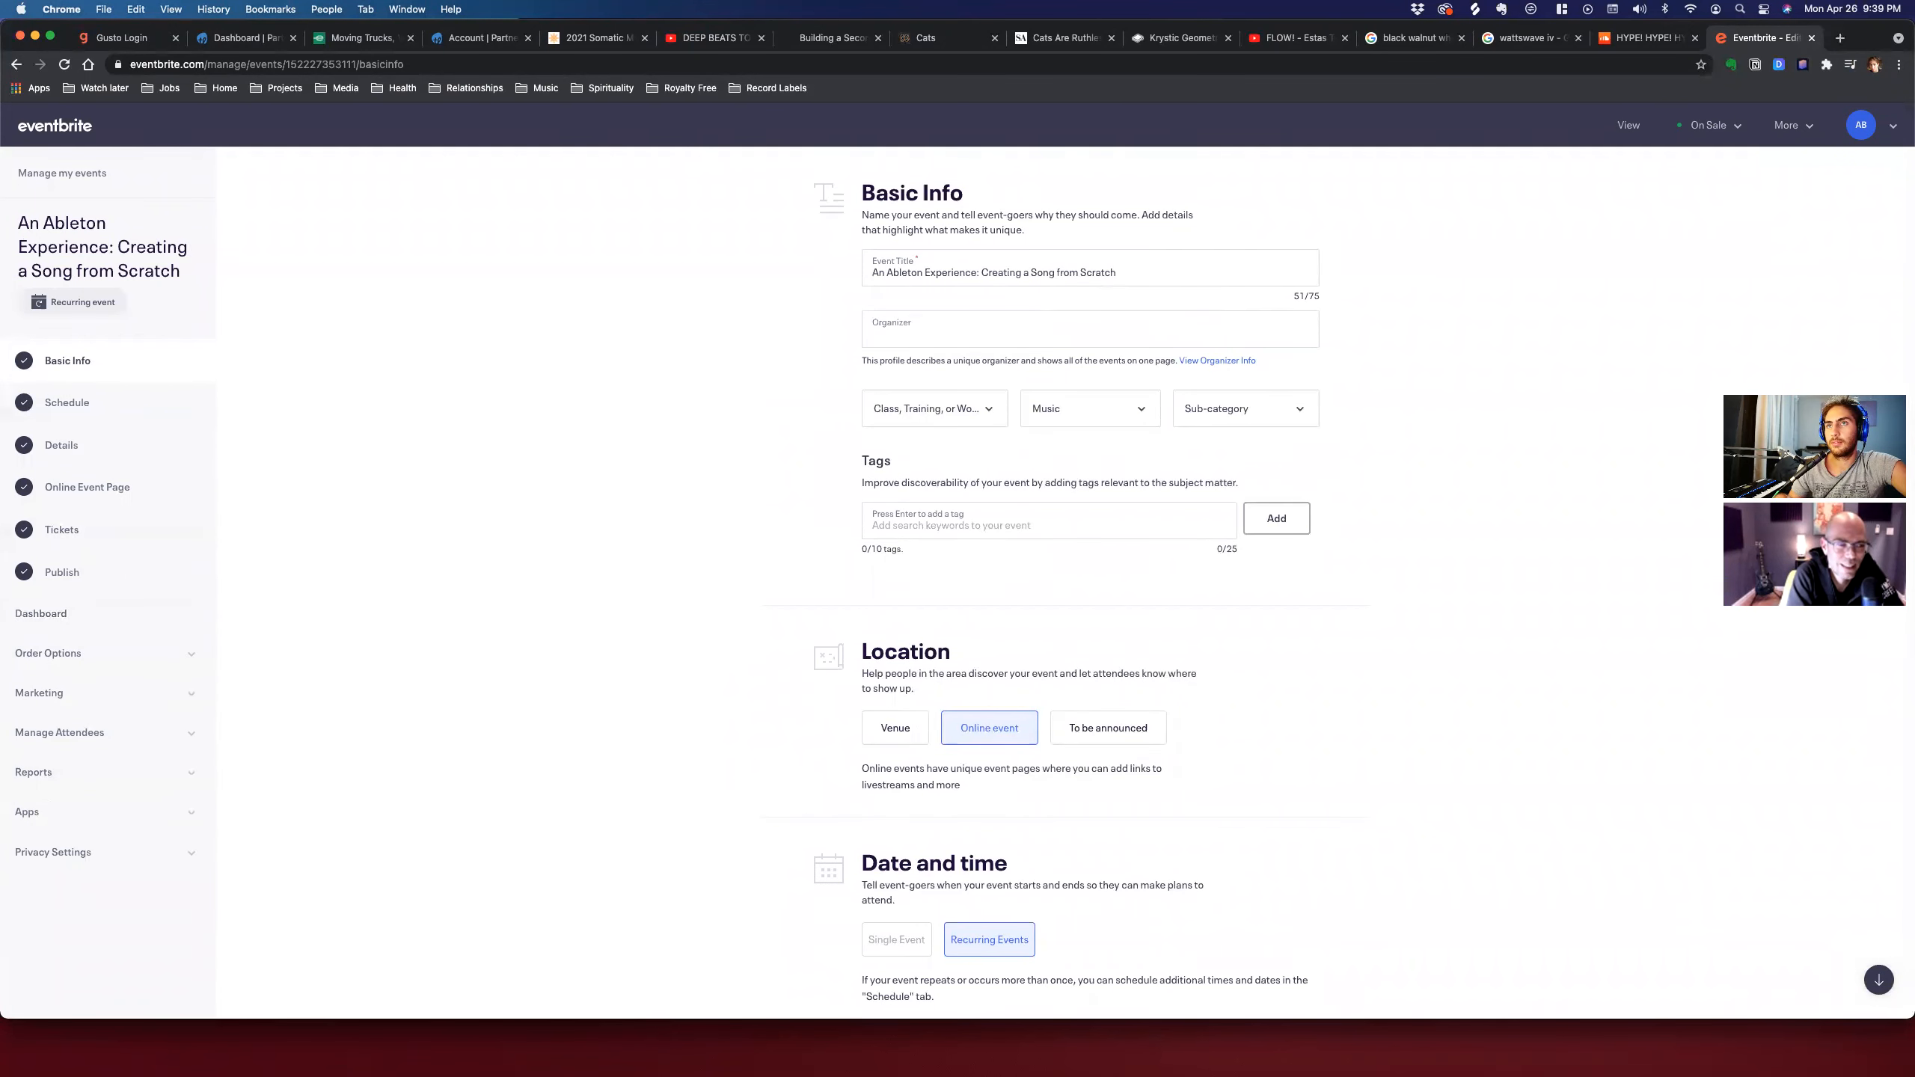
pyautogui.click(57, 173)
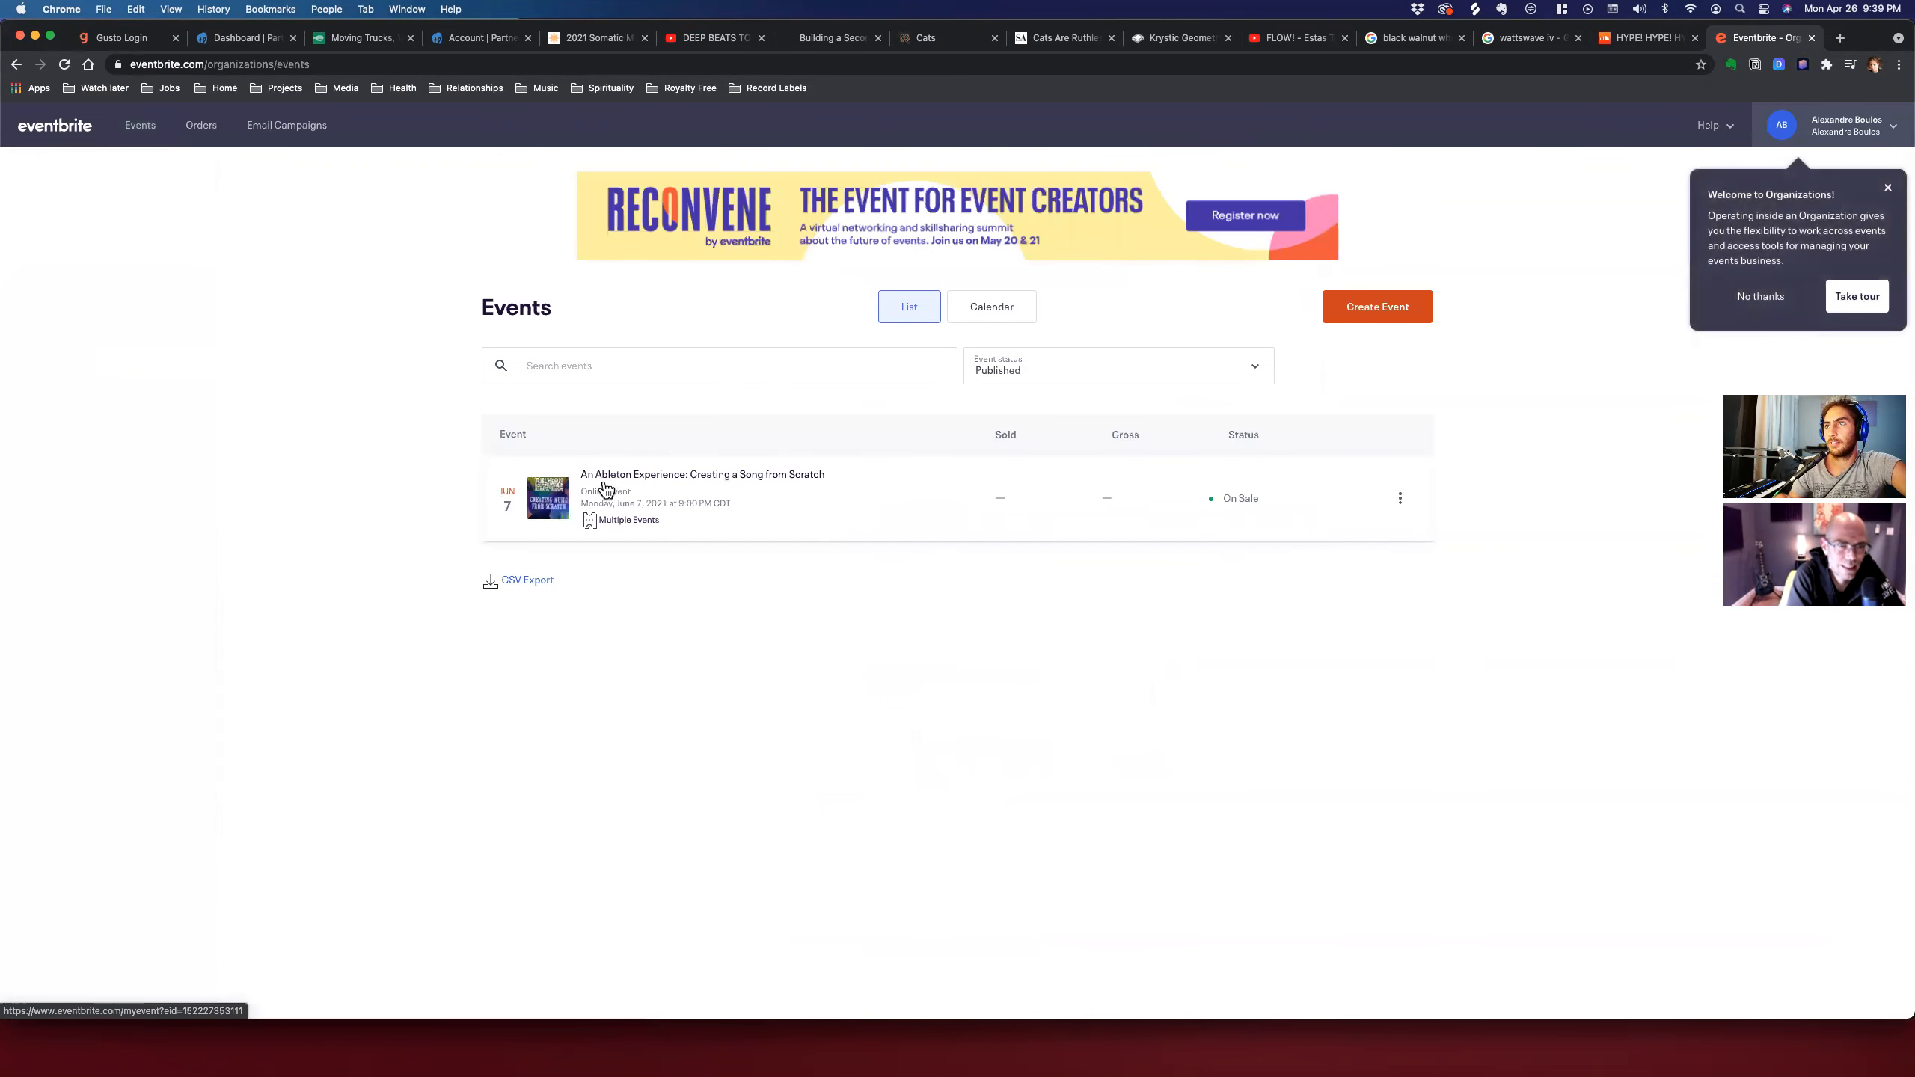
pyautogui.click(1400, 498)
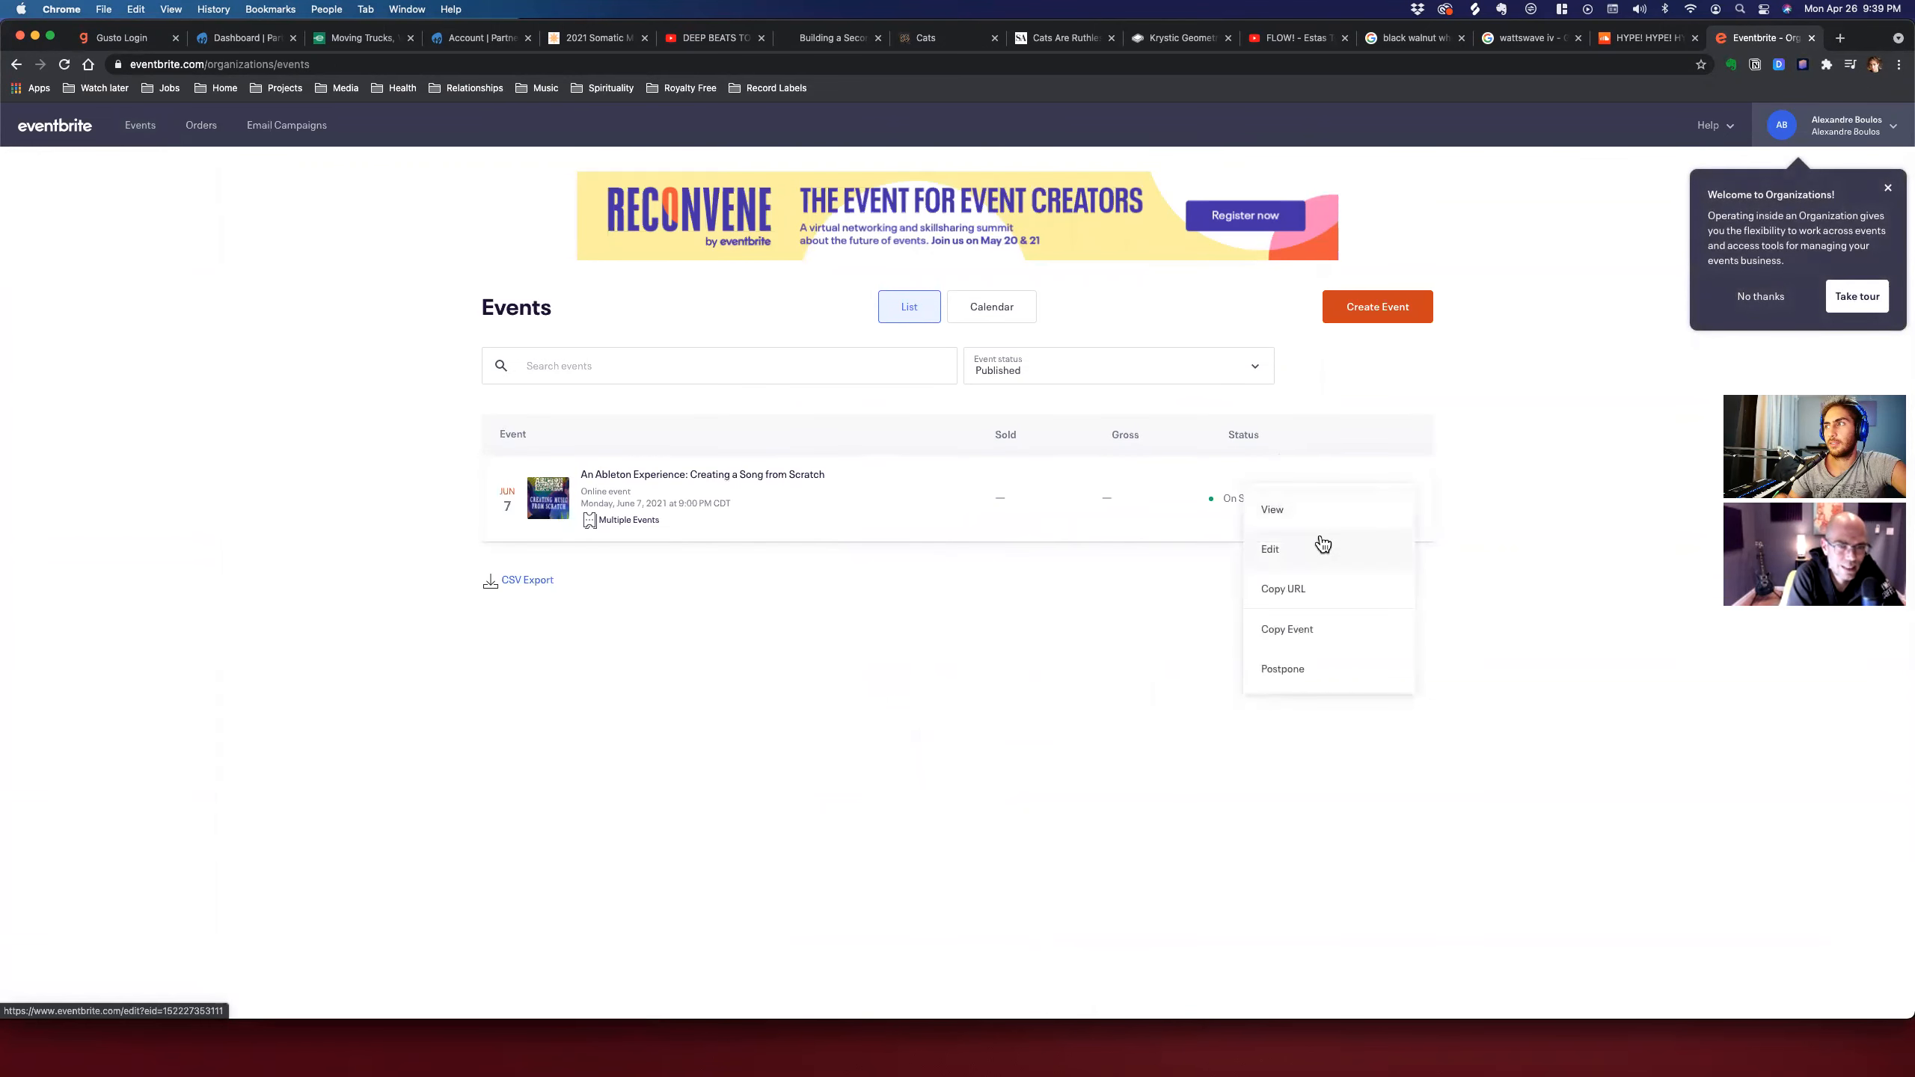
pyautogui.click(1307, 512)
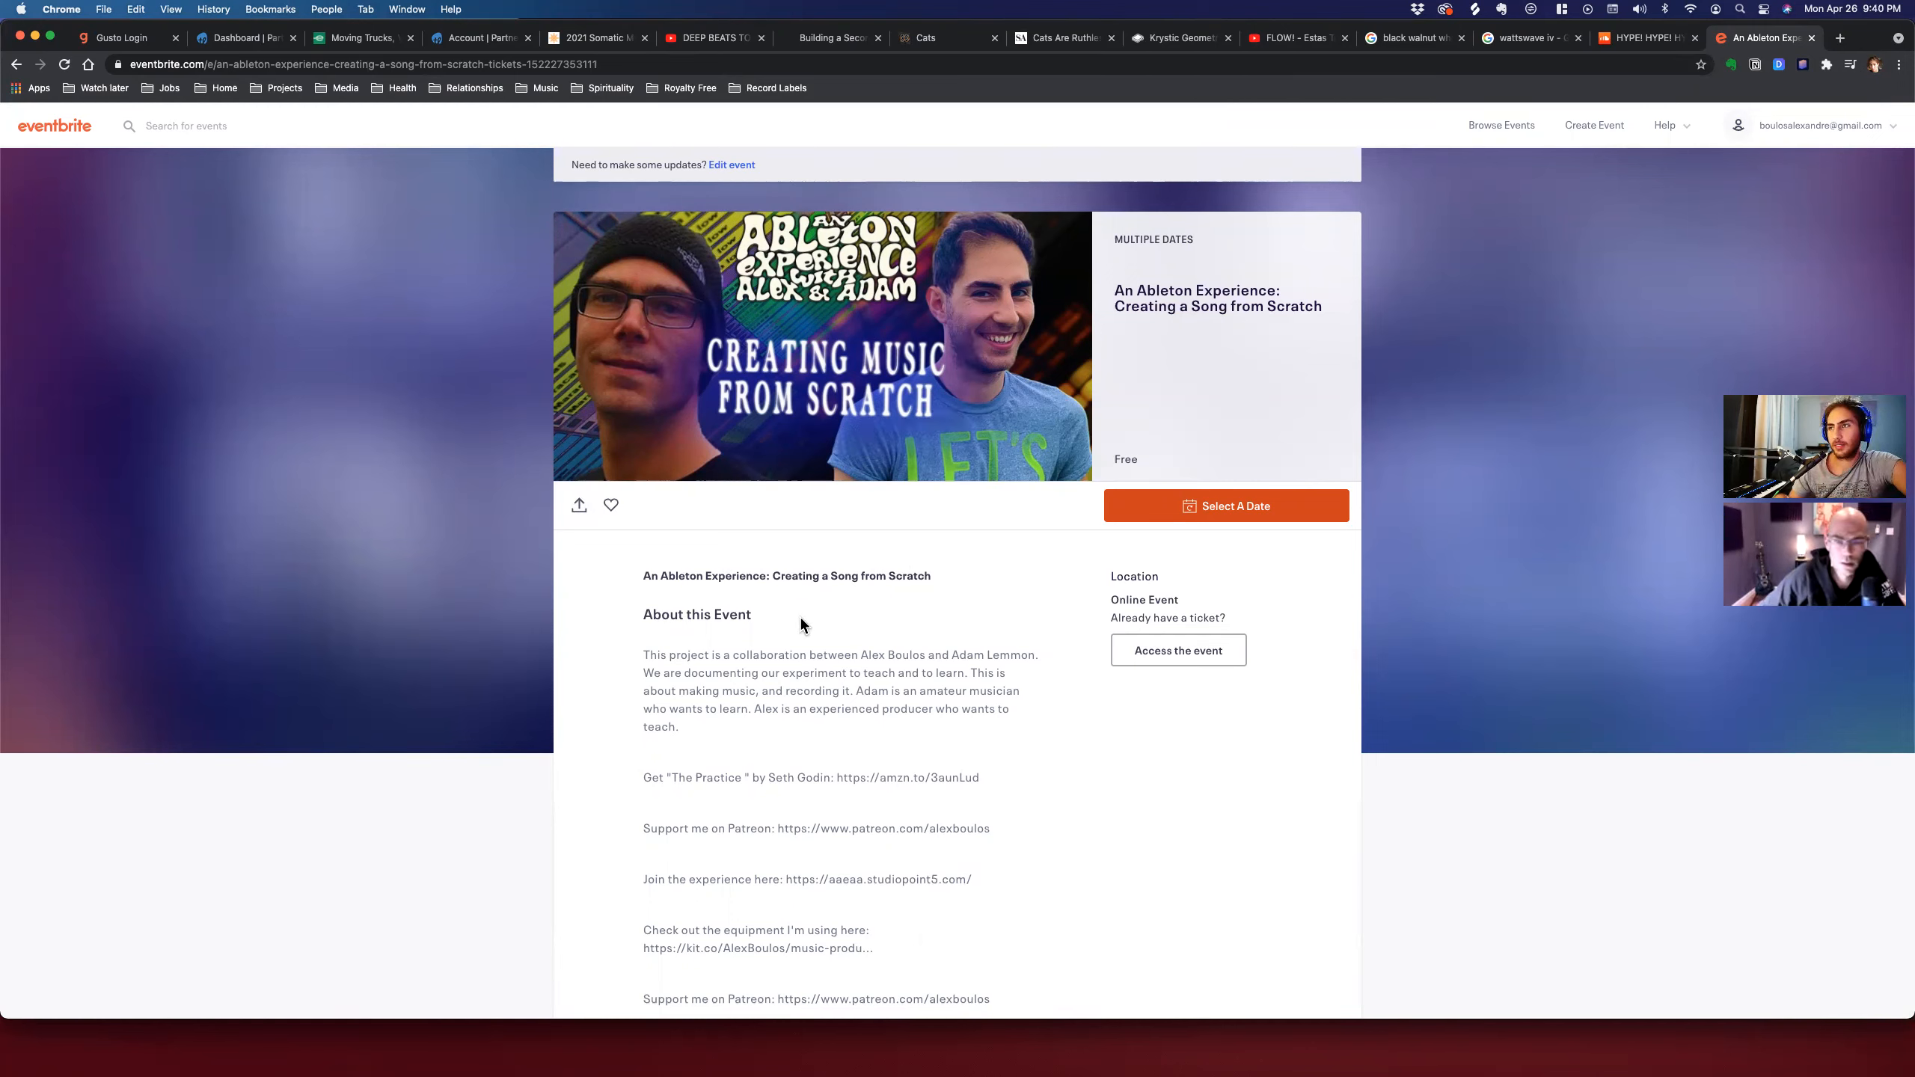
# Highlight the event title line above About this Event on the public page and clear the selection.
pyautogui.moveTo(733, 571); pyautogui.dragTo(695, 567)
pyautogui.click(833, 566)
pyautogui.tripleClick(782, 570)
pyautogui.click(794, 569)
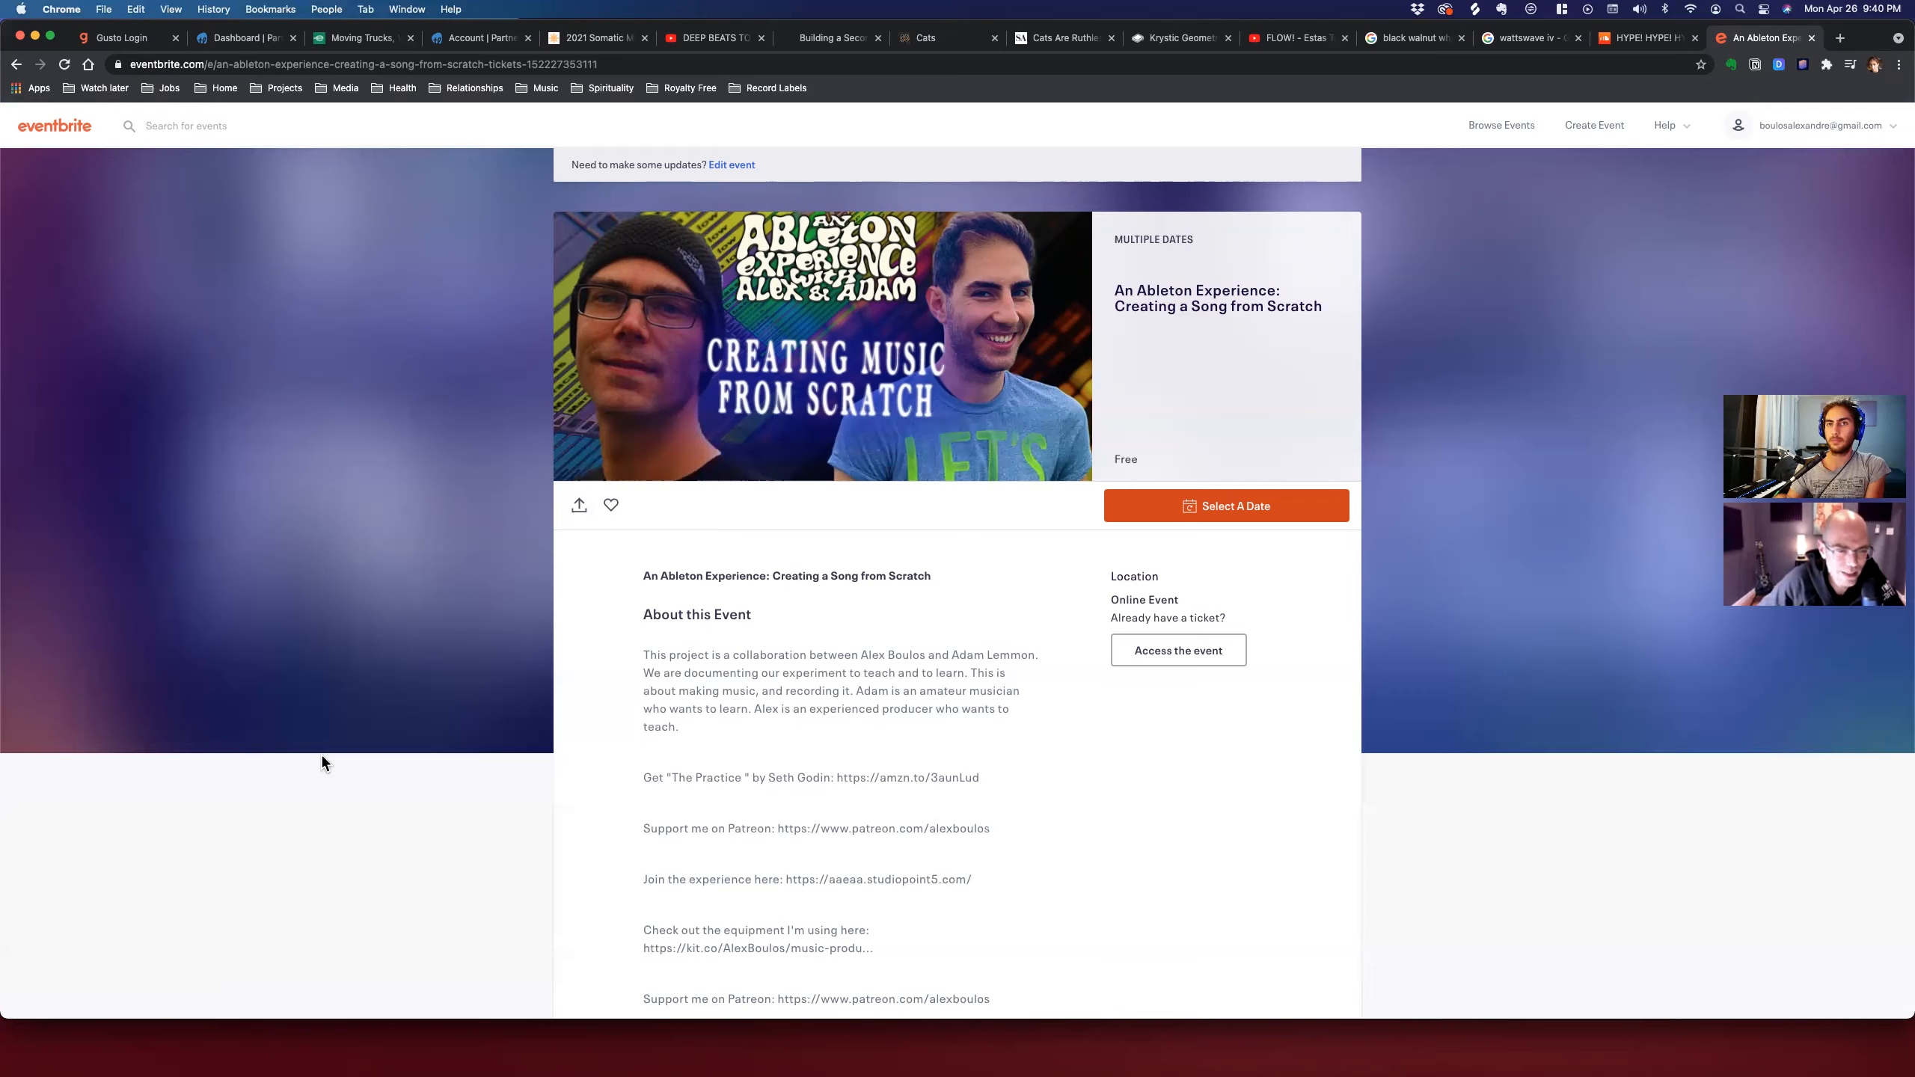
# Return to Ableton Live, bring it in front of the Finder window and open Save Live Set As.
pyautogui.hotkey('ctrl', 'Right')
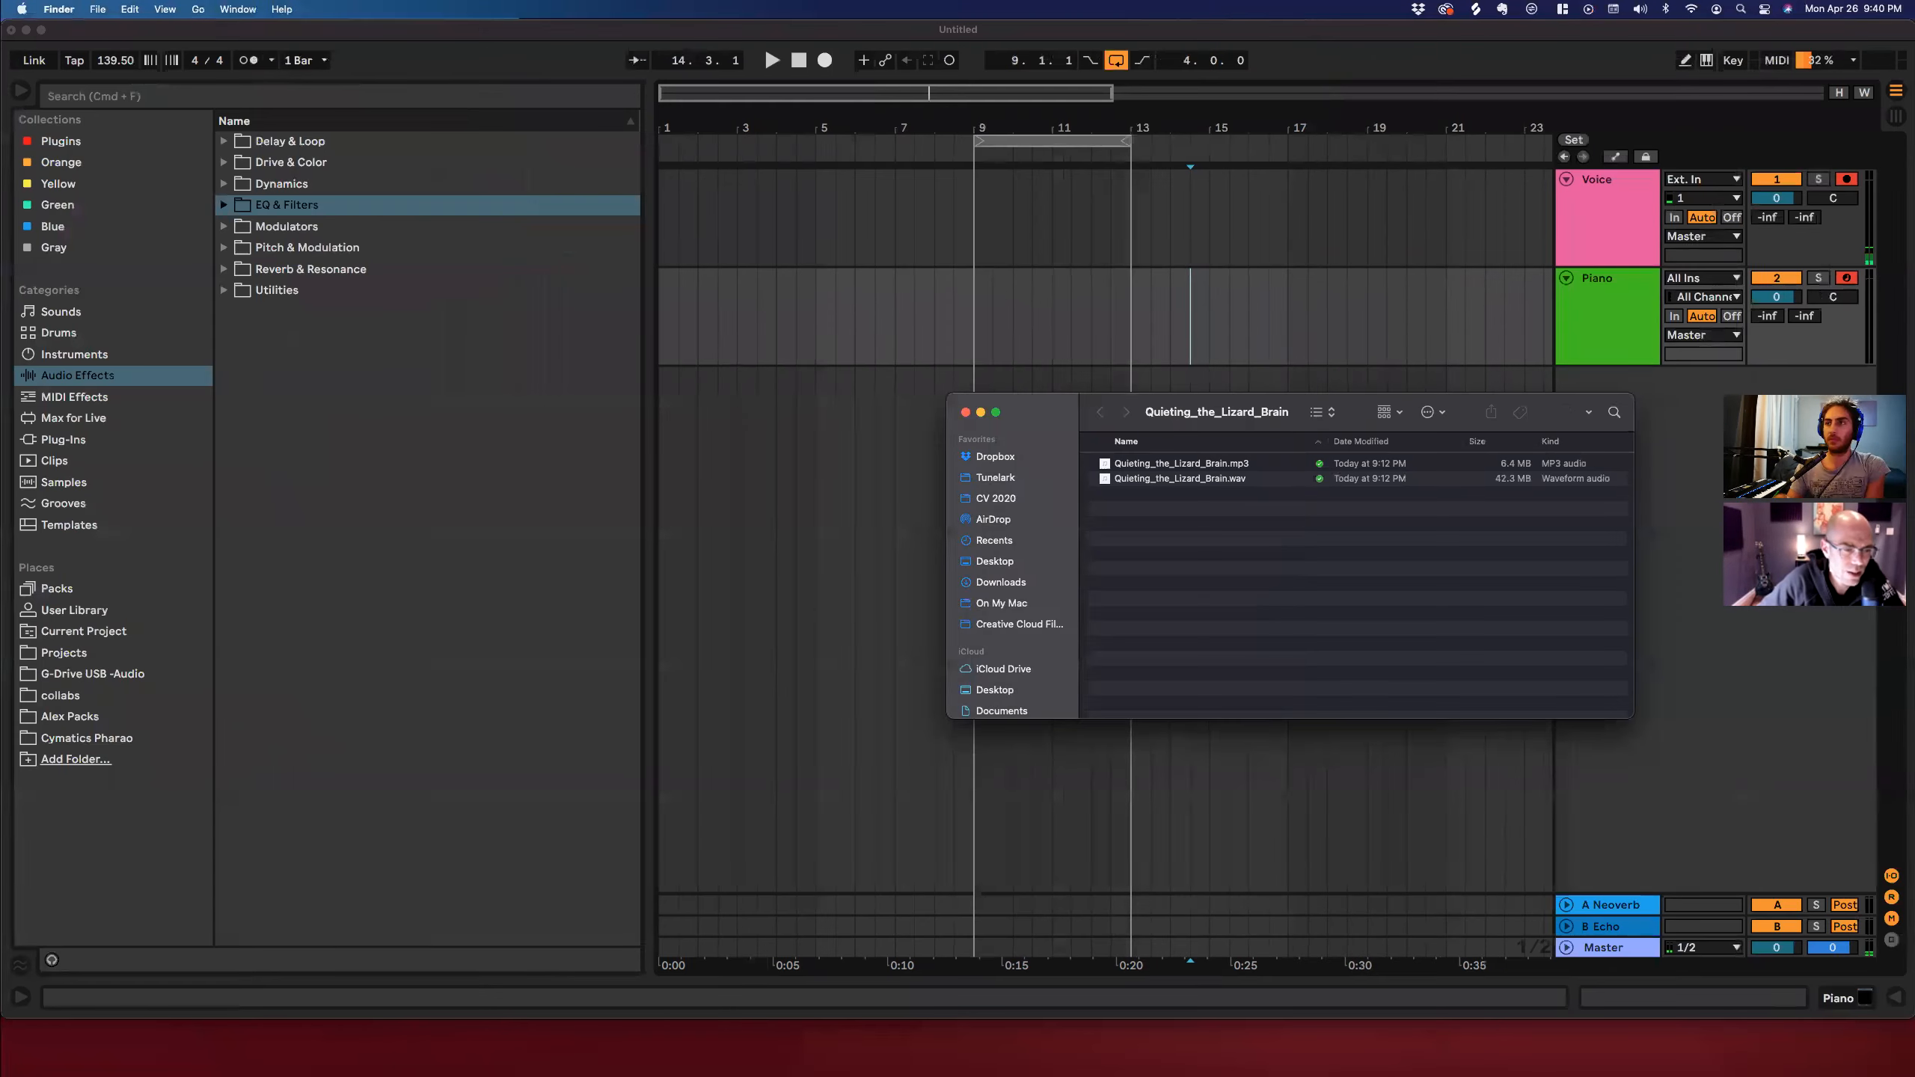
pyautogui.click(1185, 463)
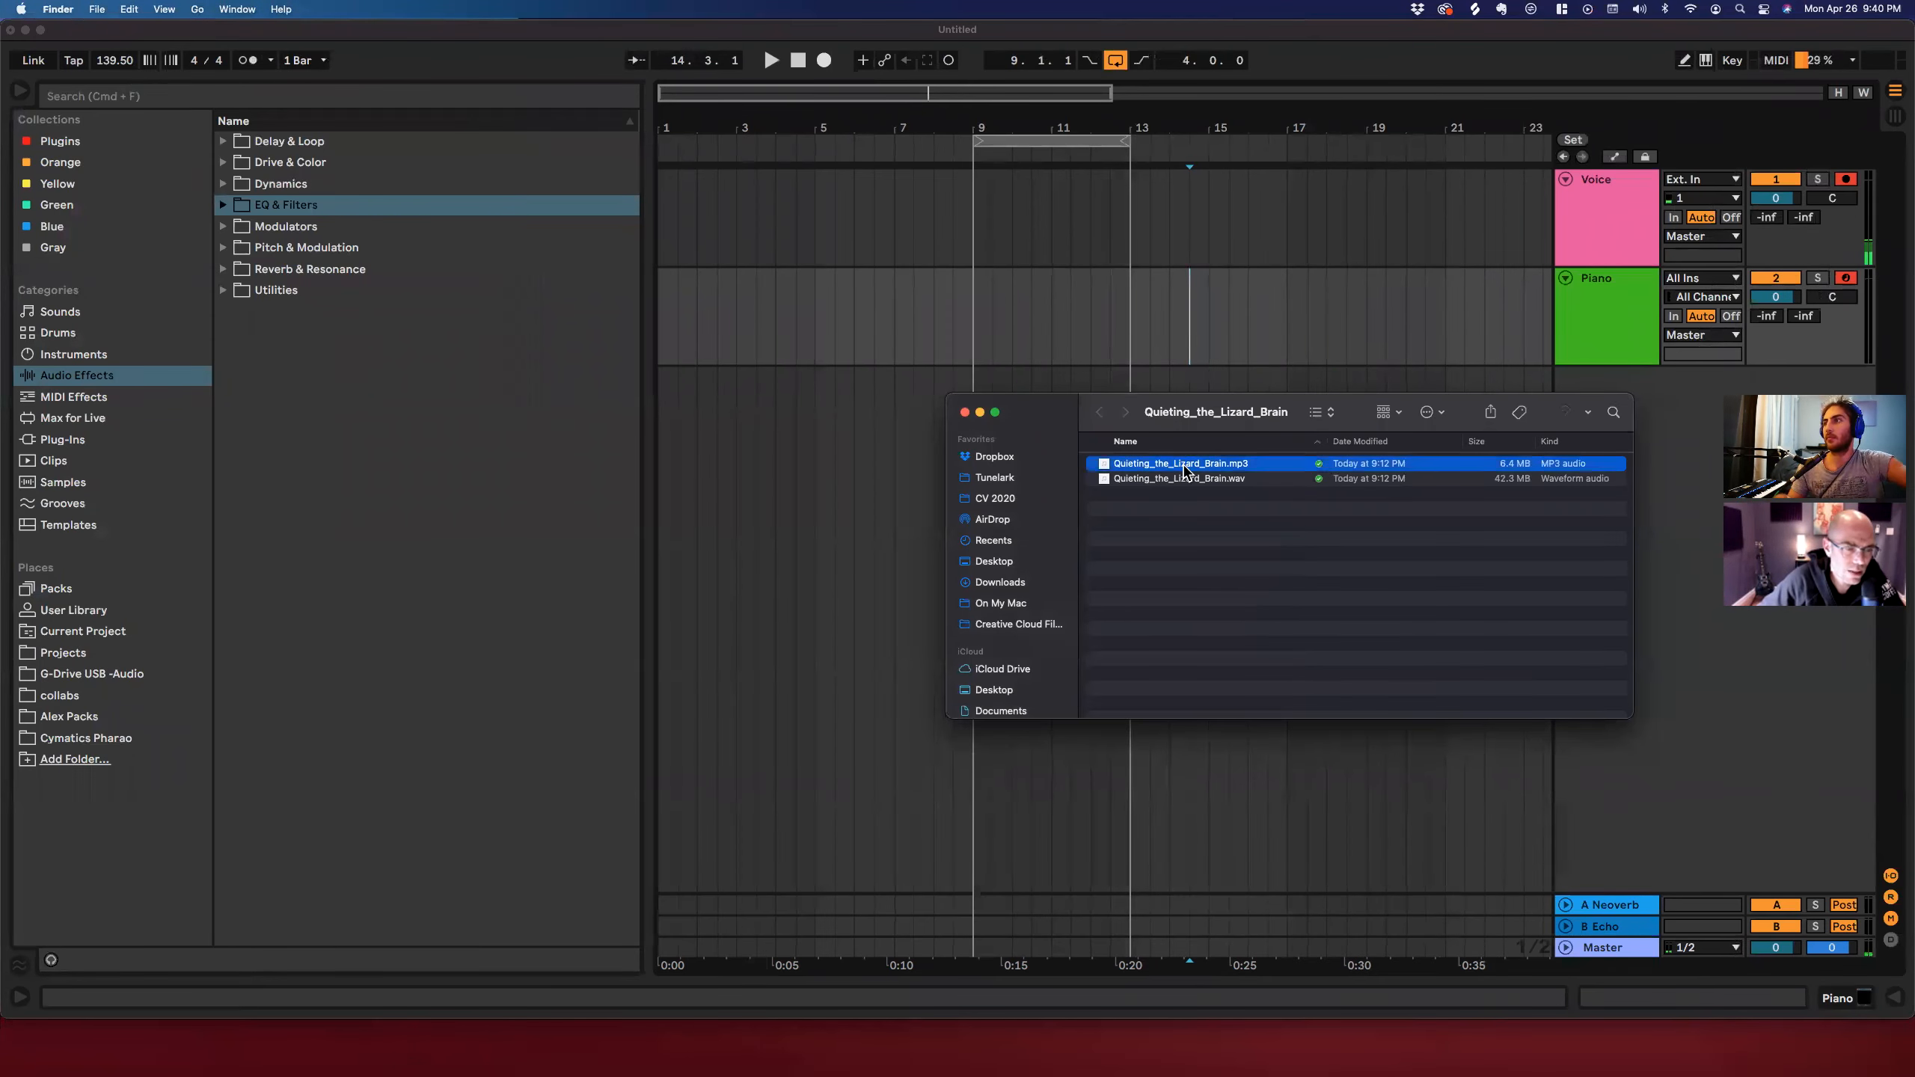
pyautogui.click(902, 363)
pyautogui.click(116, 8)
pyautogui.moveTo(86, 9)
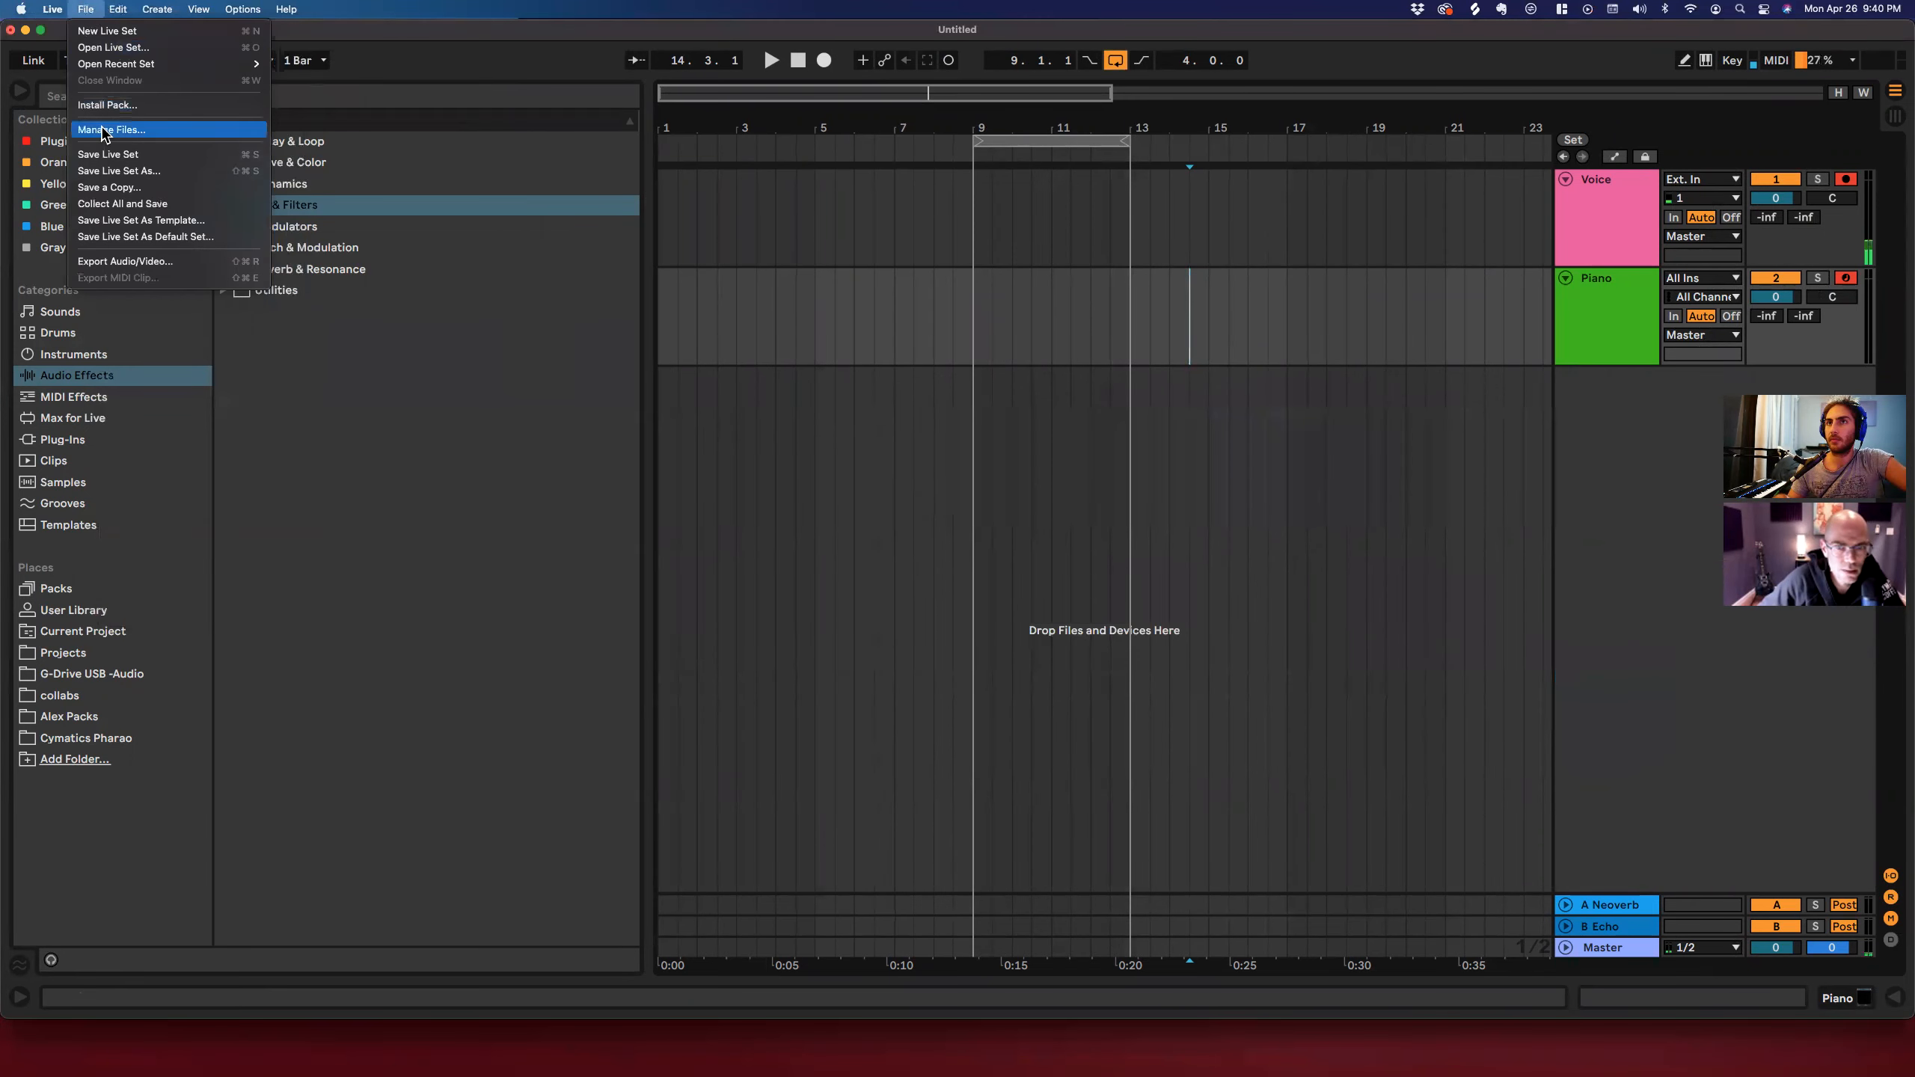
pyautogui.click(118, 171)
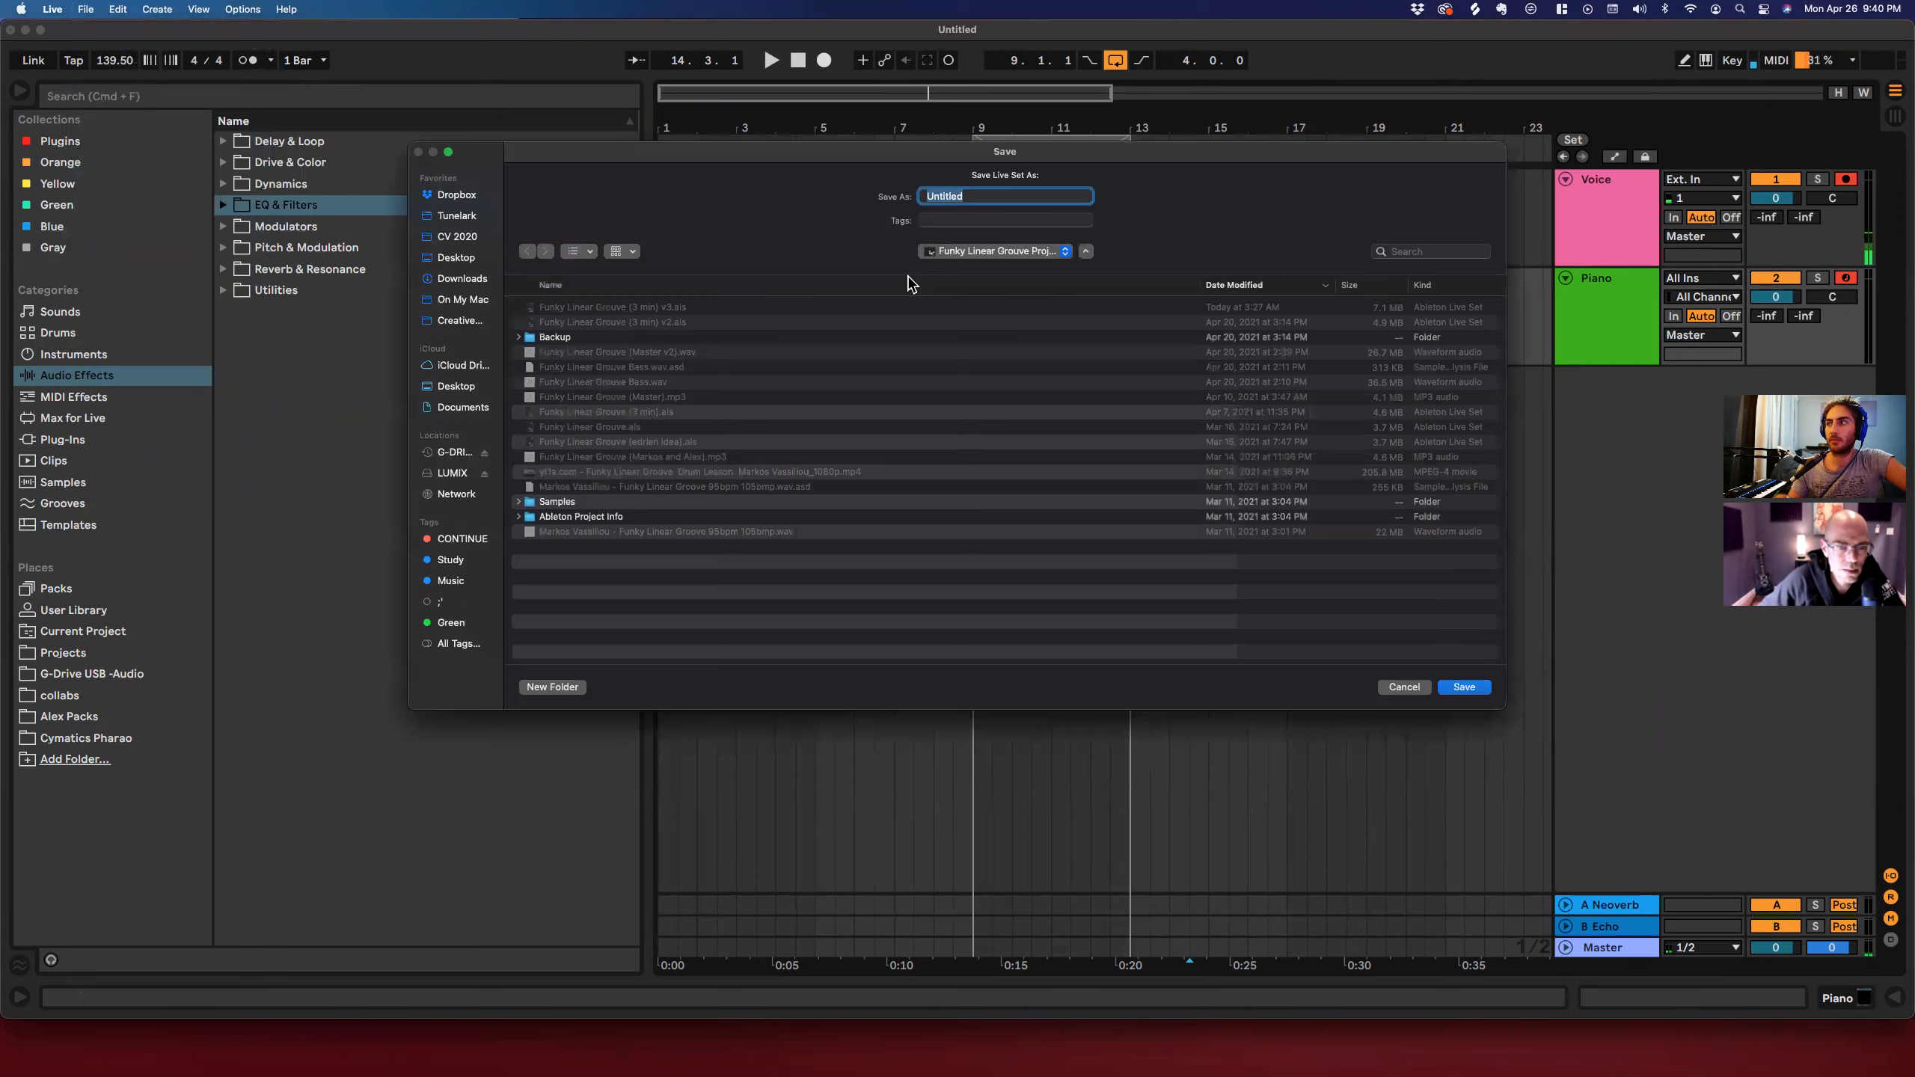
# Browse in the save dialog through Dropbox's collabs folder to the Ableton teaching collaboration's Projects folder and collapse Microcast Beat Project.
pyautogui.click(466, 197)
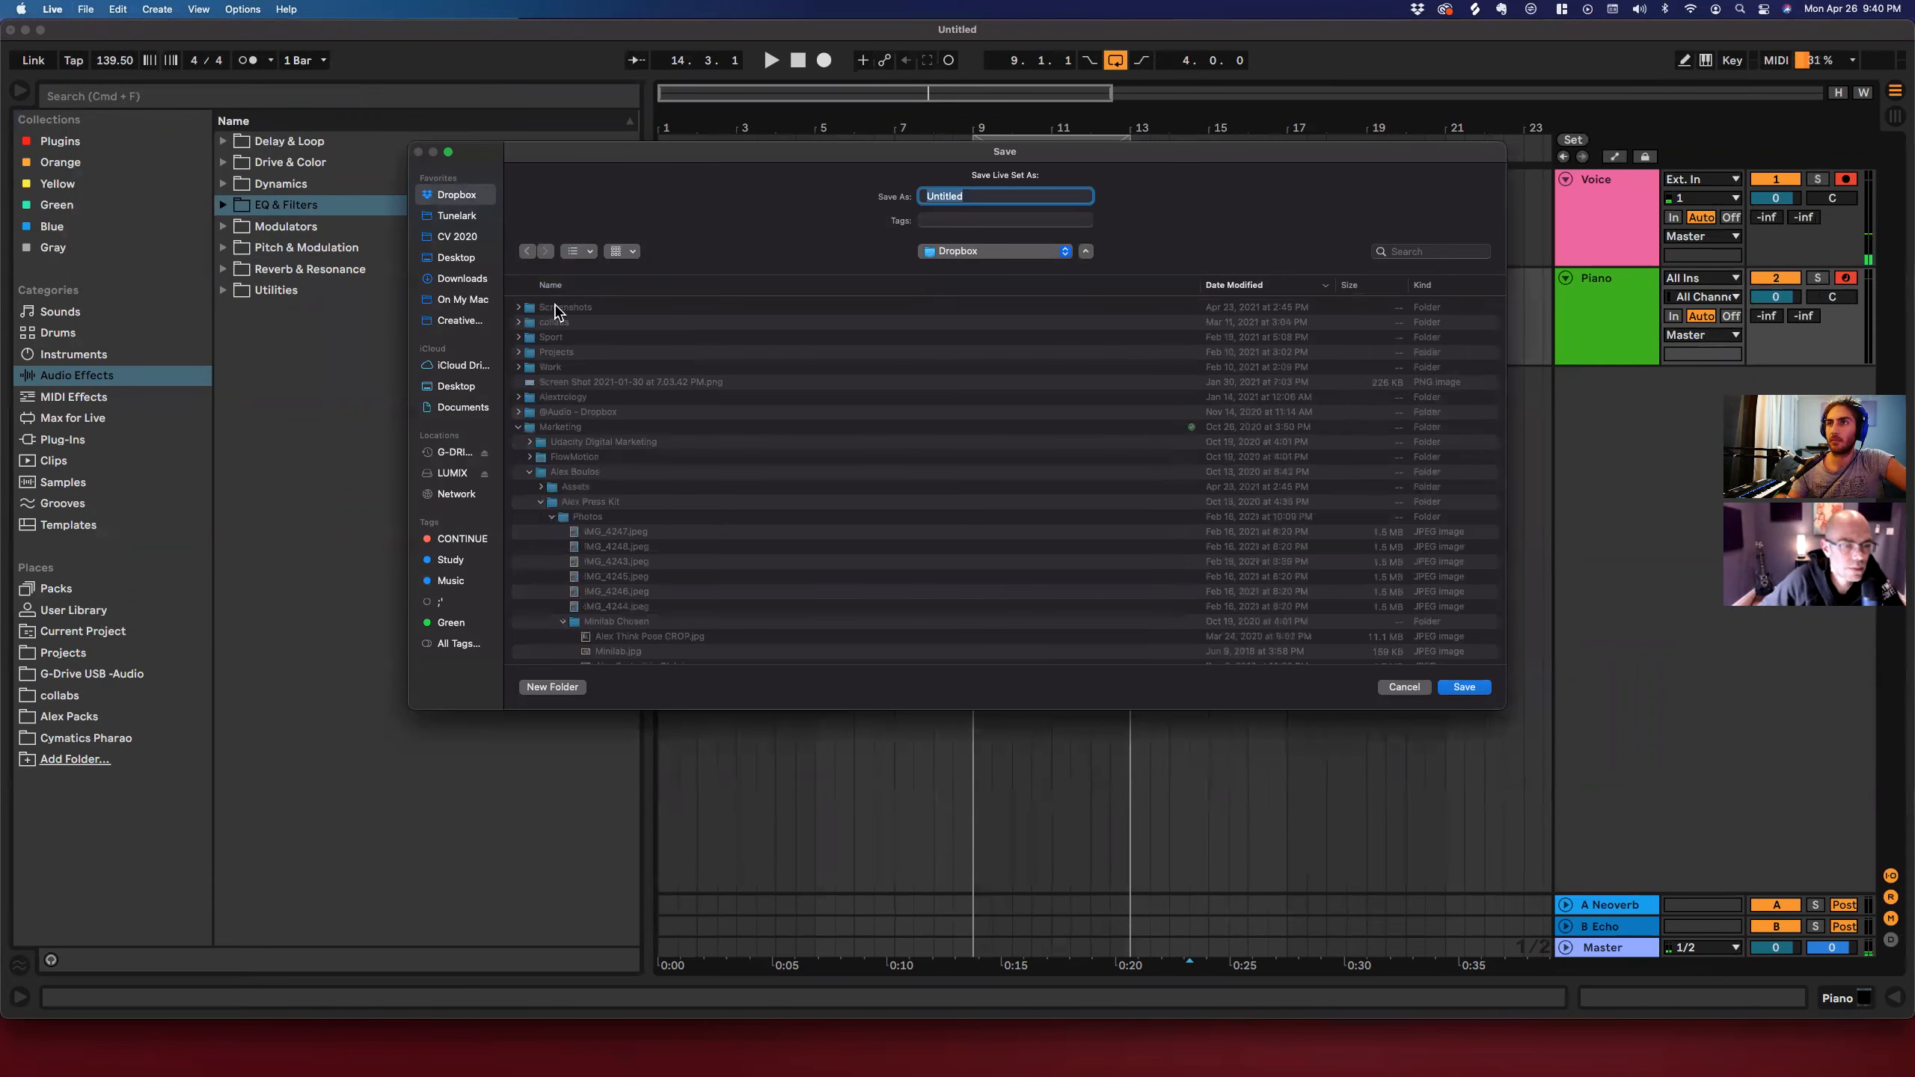
pyautogui.doubleClick(570, 319)
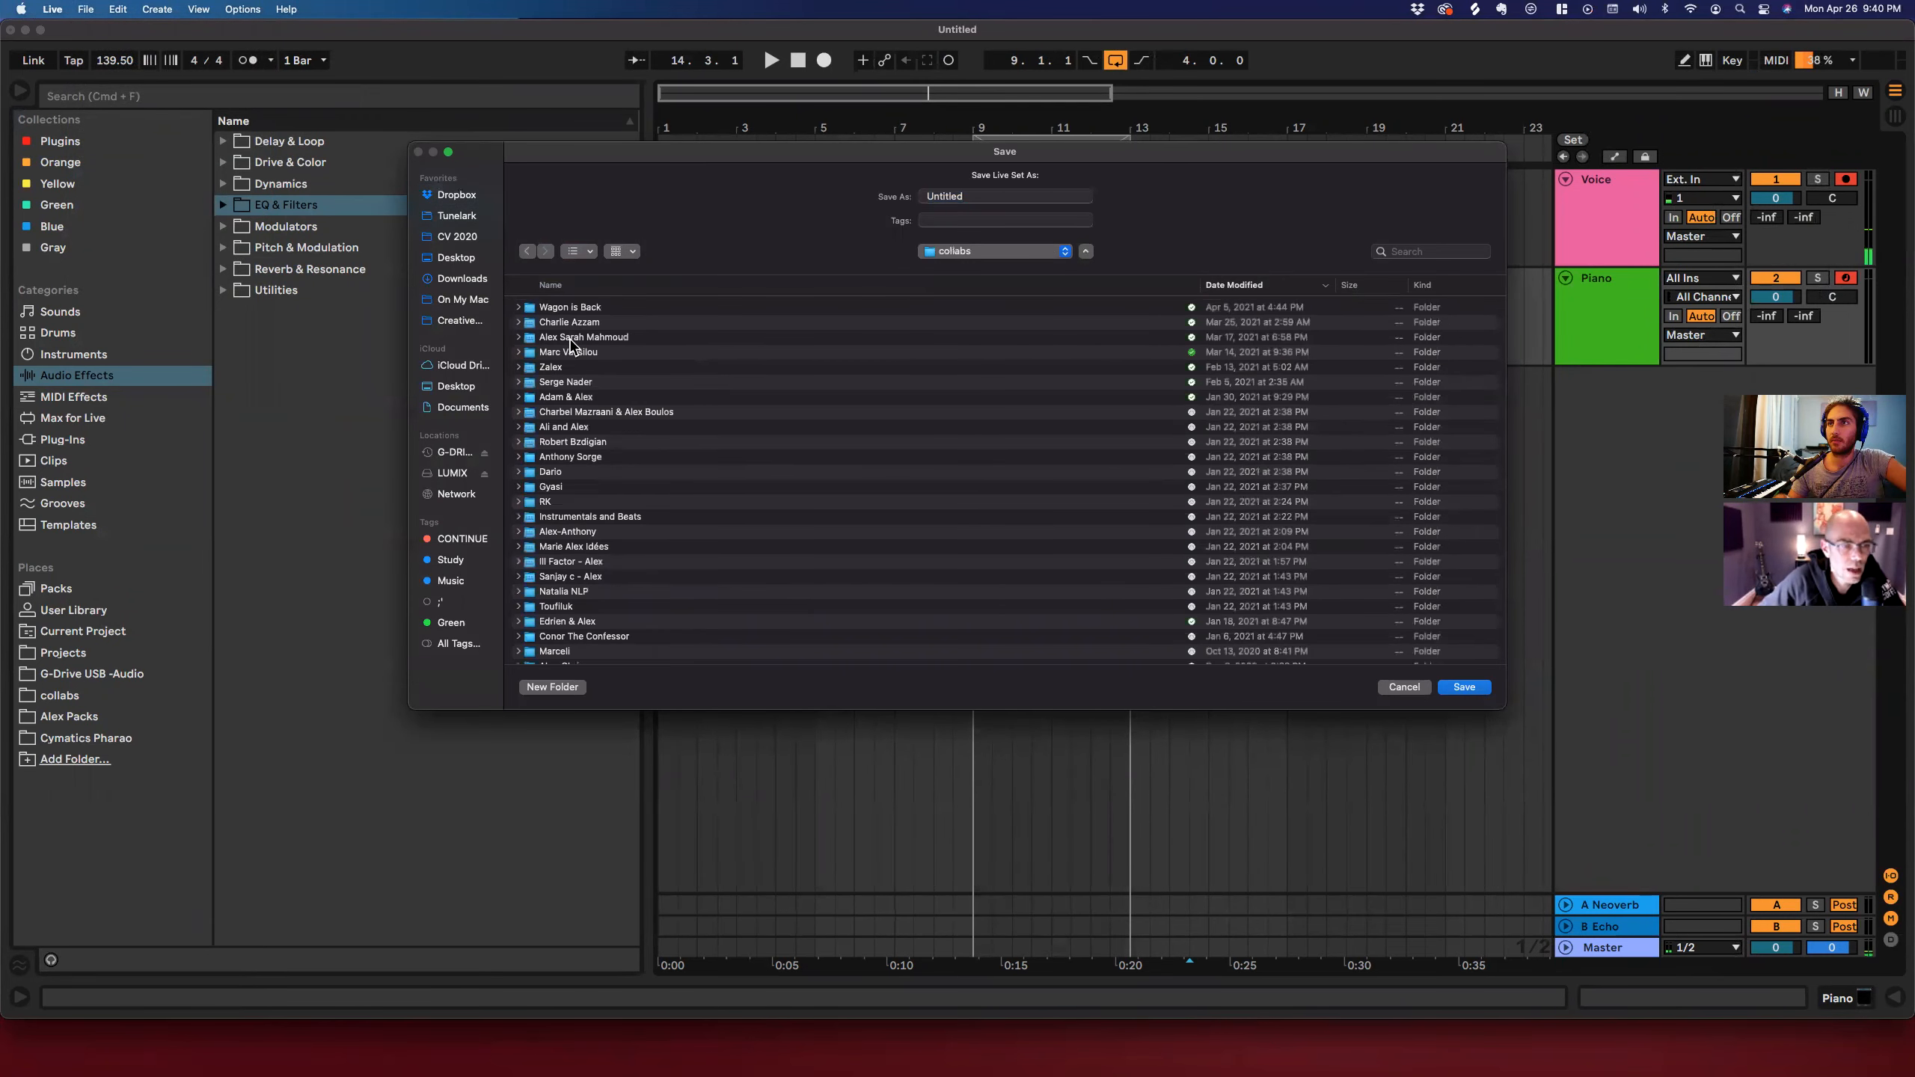
pyautogui.click(573, 397)
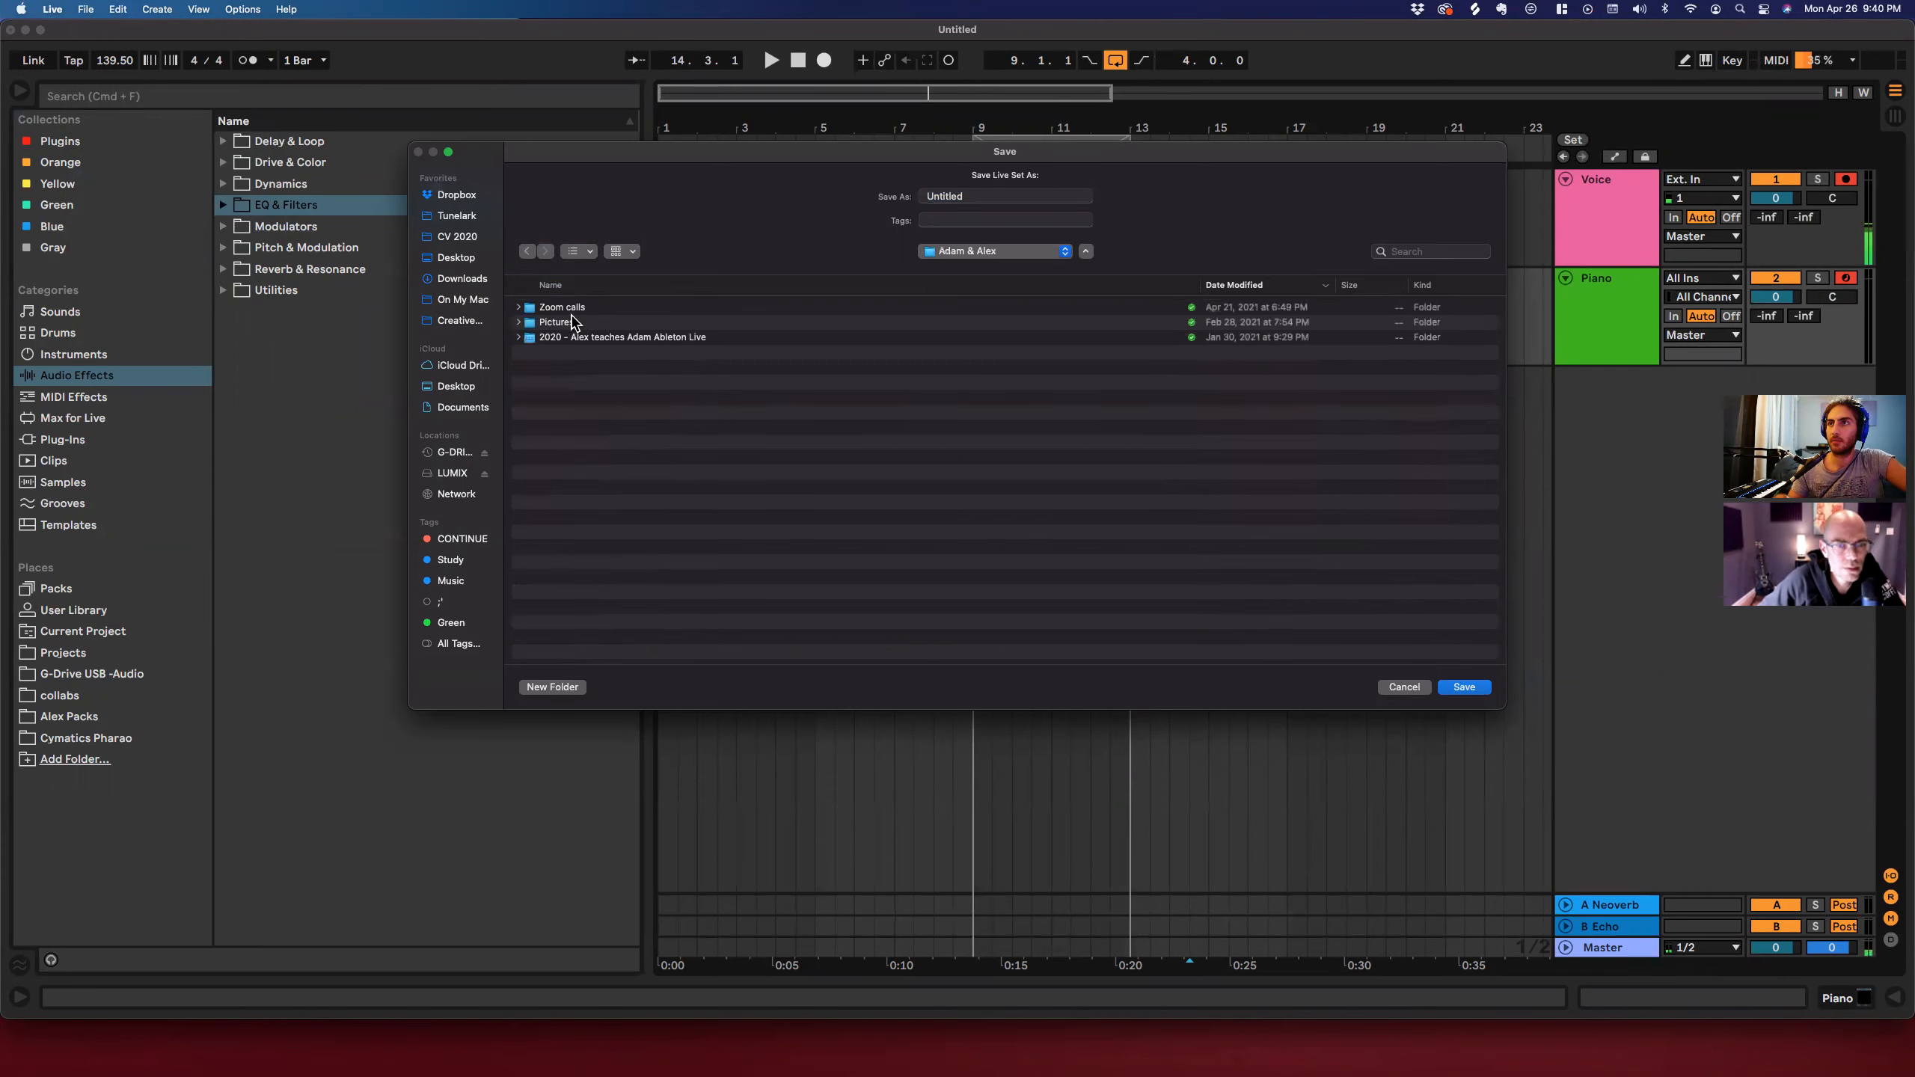
pyautogui.doubleClick(569, 336)
pyautogui.click(517, 322)
pyautogui.doubleClick(564, 310)
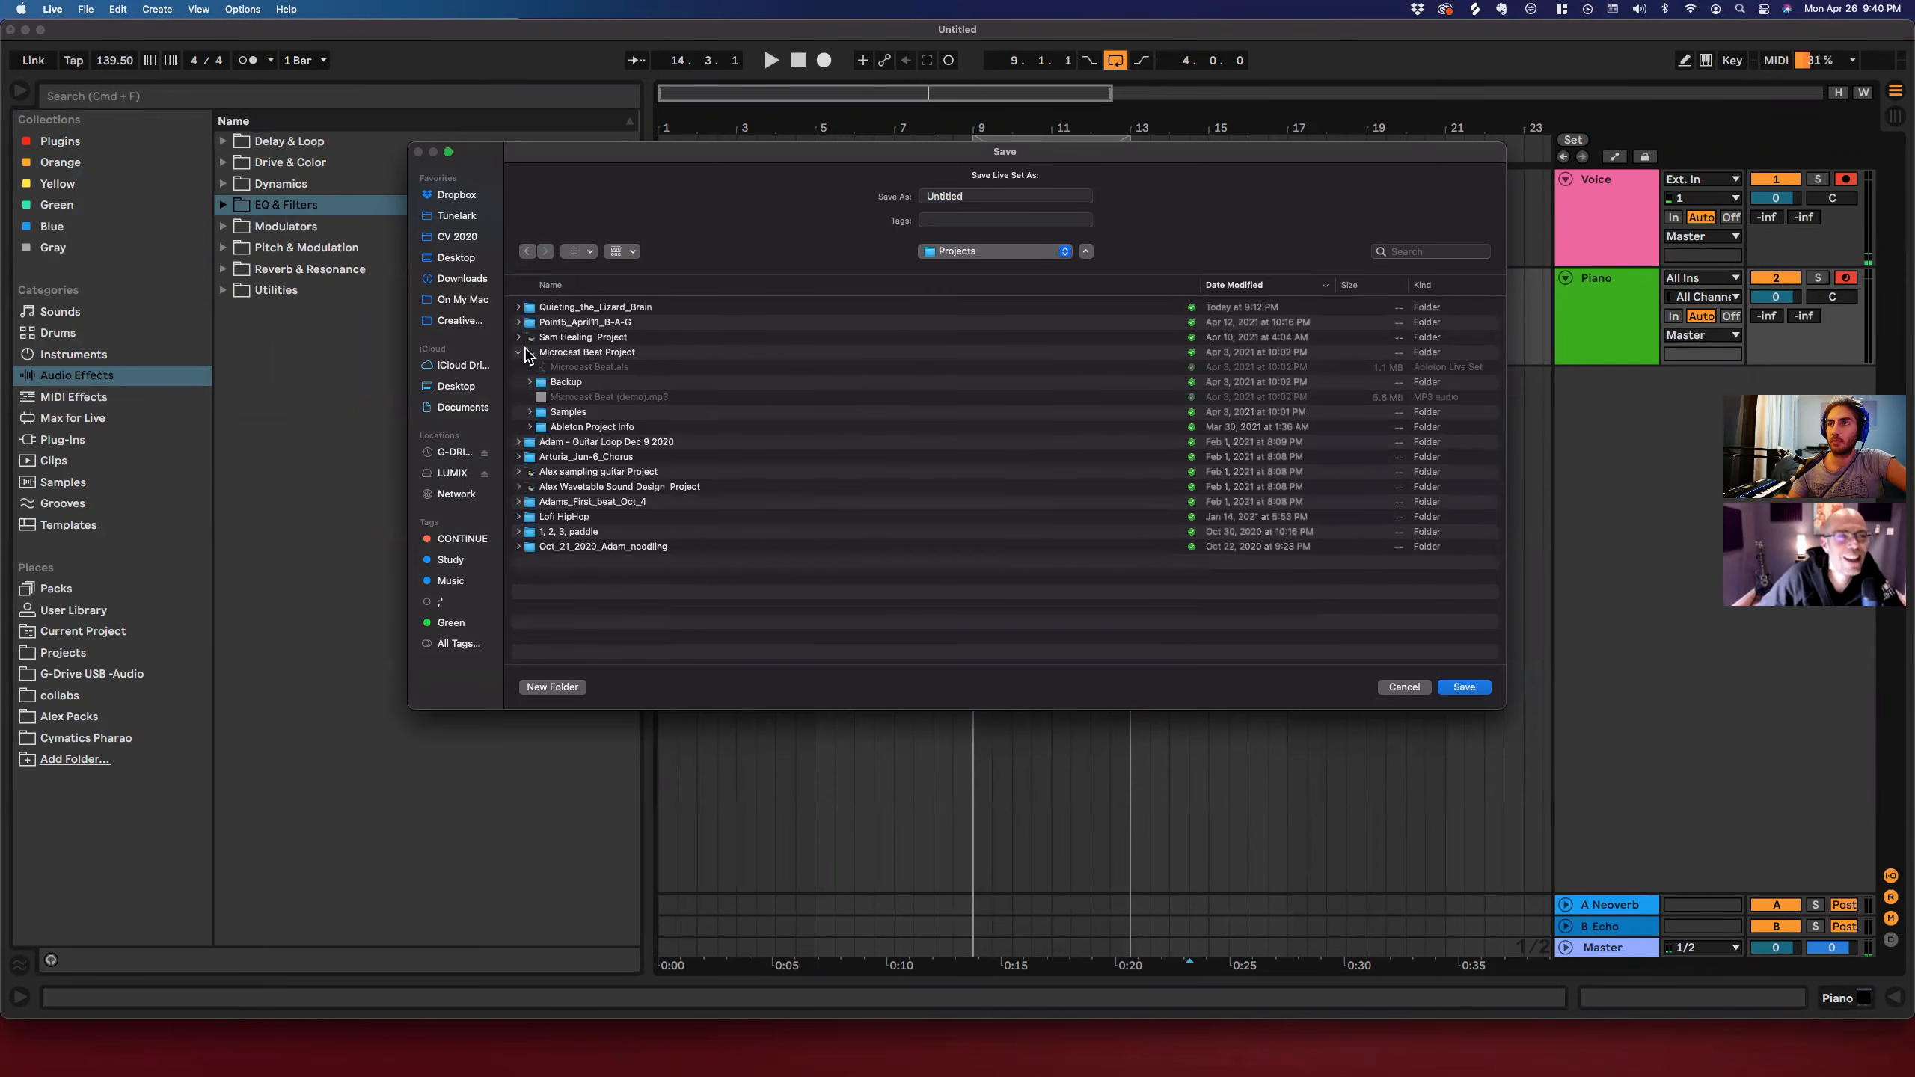
pyautogui.click(517, 351)
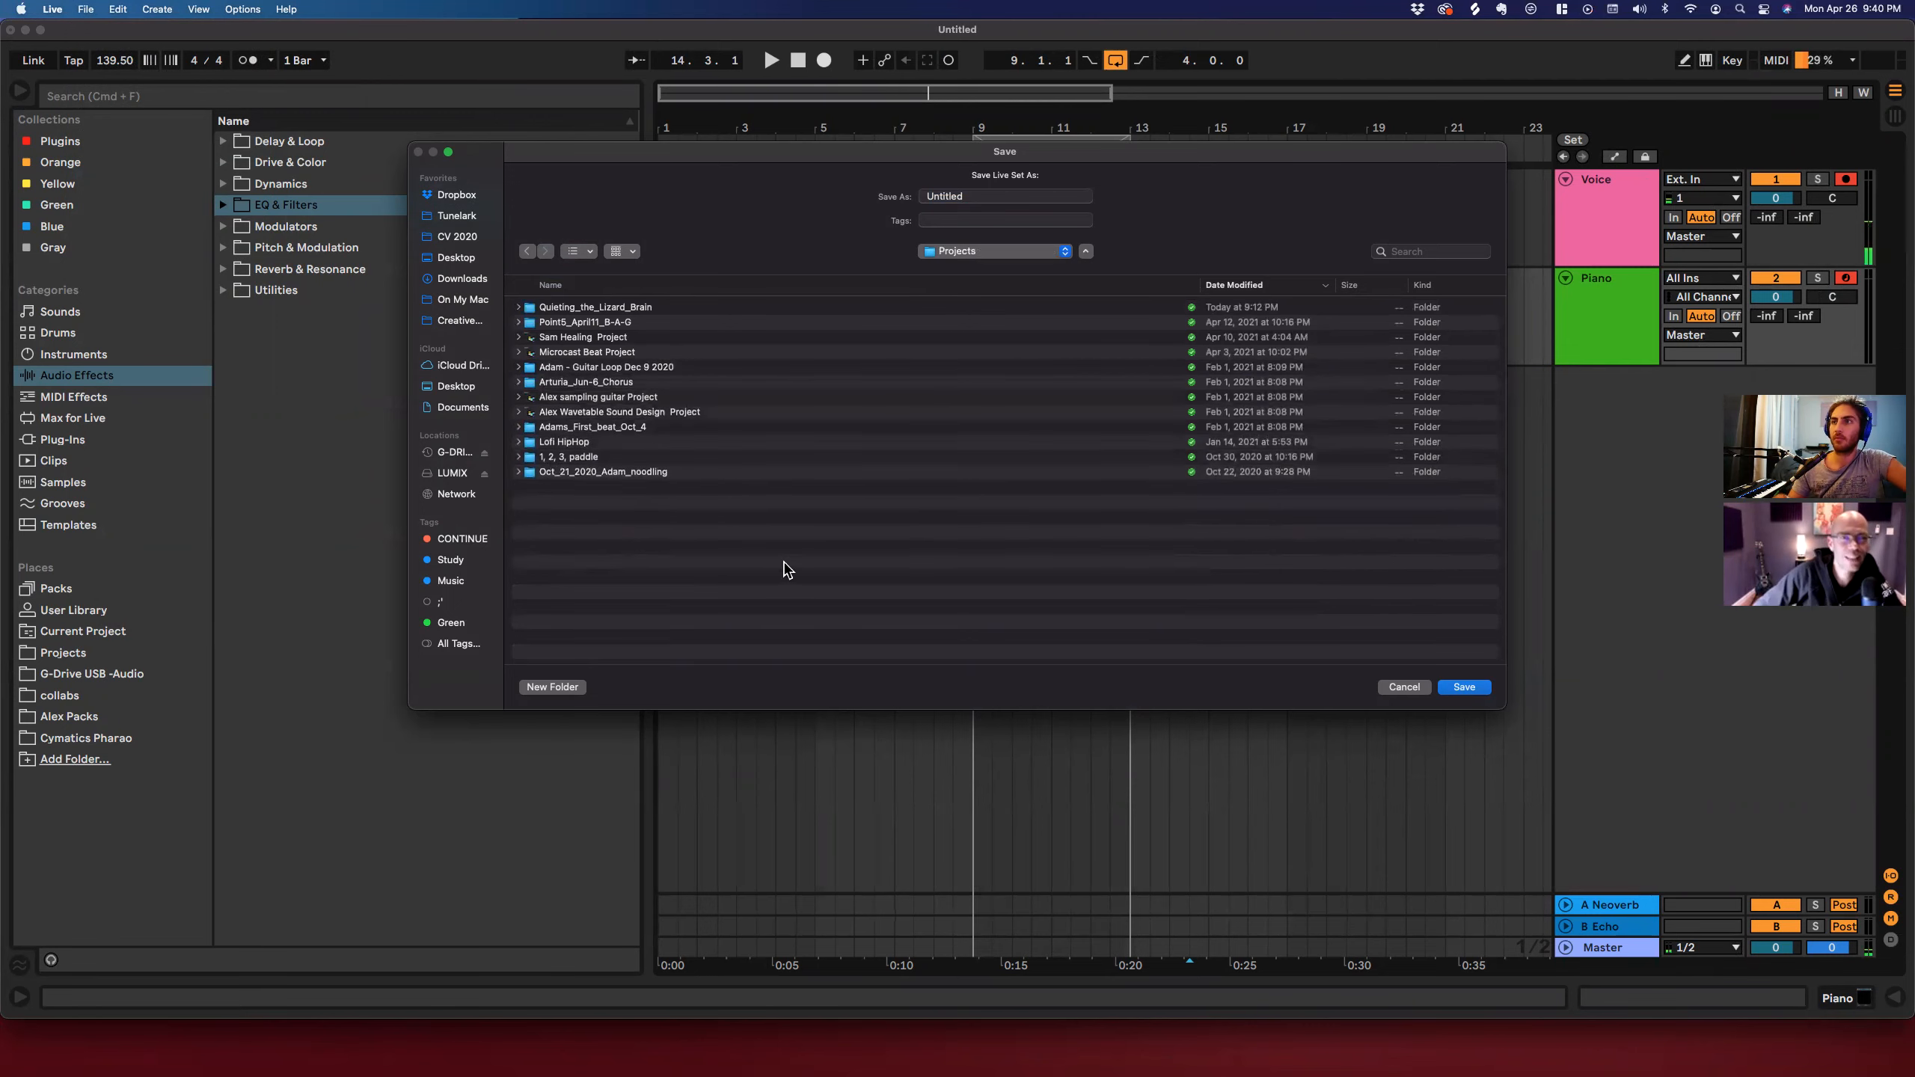
# Create a new folder named Seth Godin Meaningwave inside the Projects folder.
pyautogui.click(570, 687)
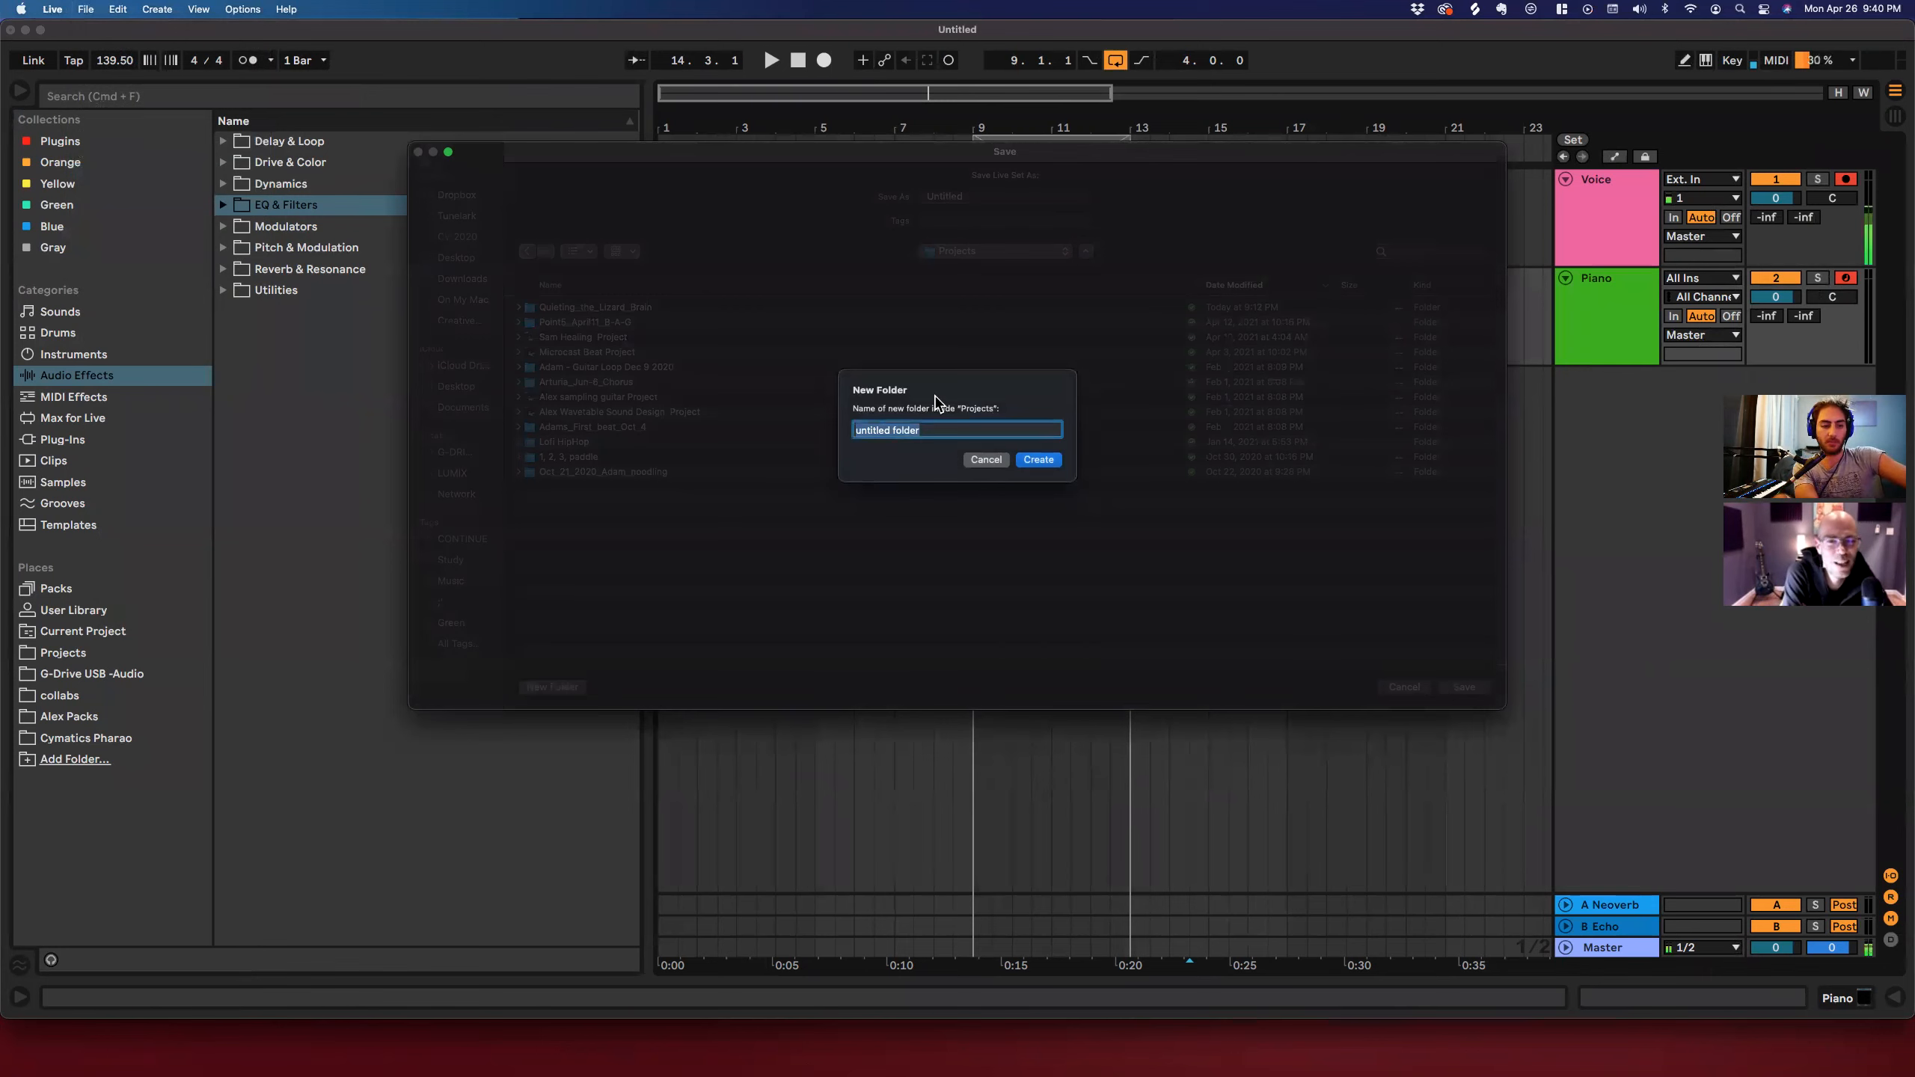
pyautogui.press('BackSpace')
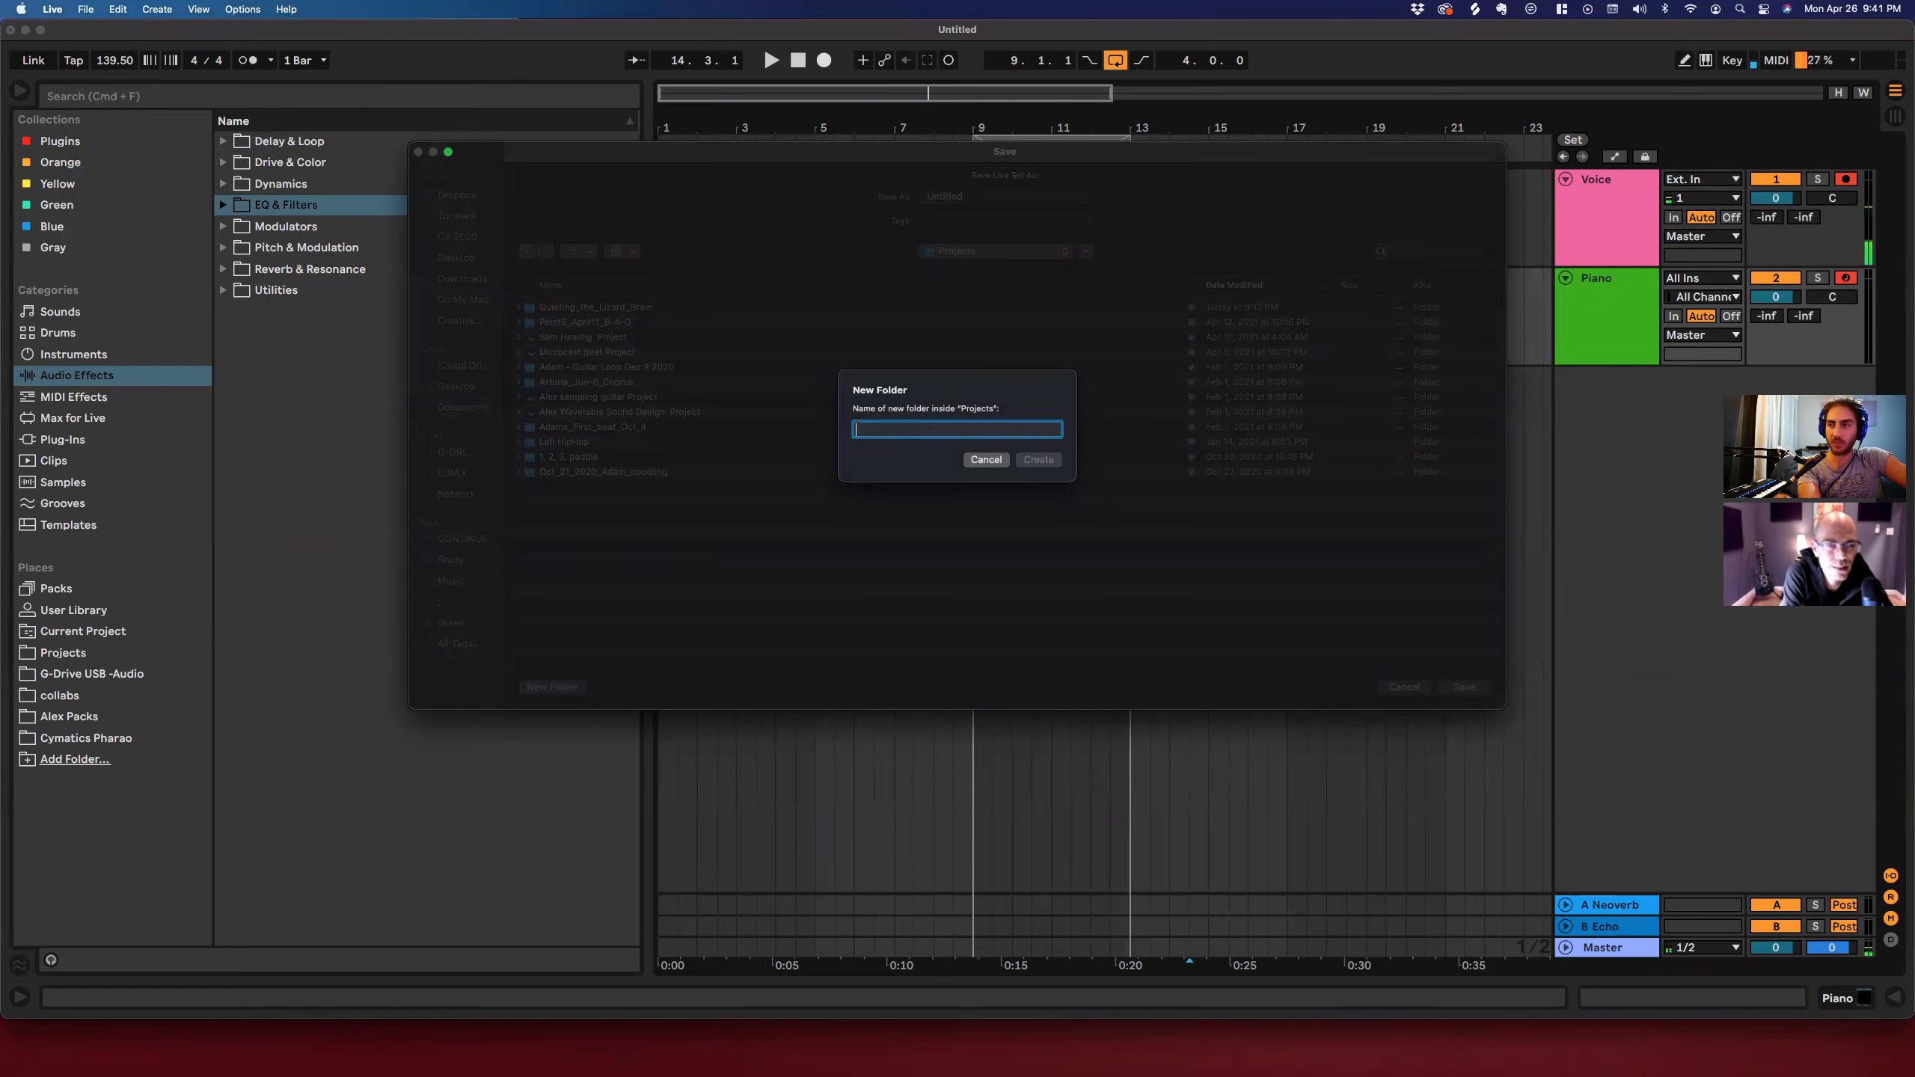
pyautogui.write('Seth Godi')
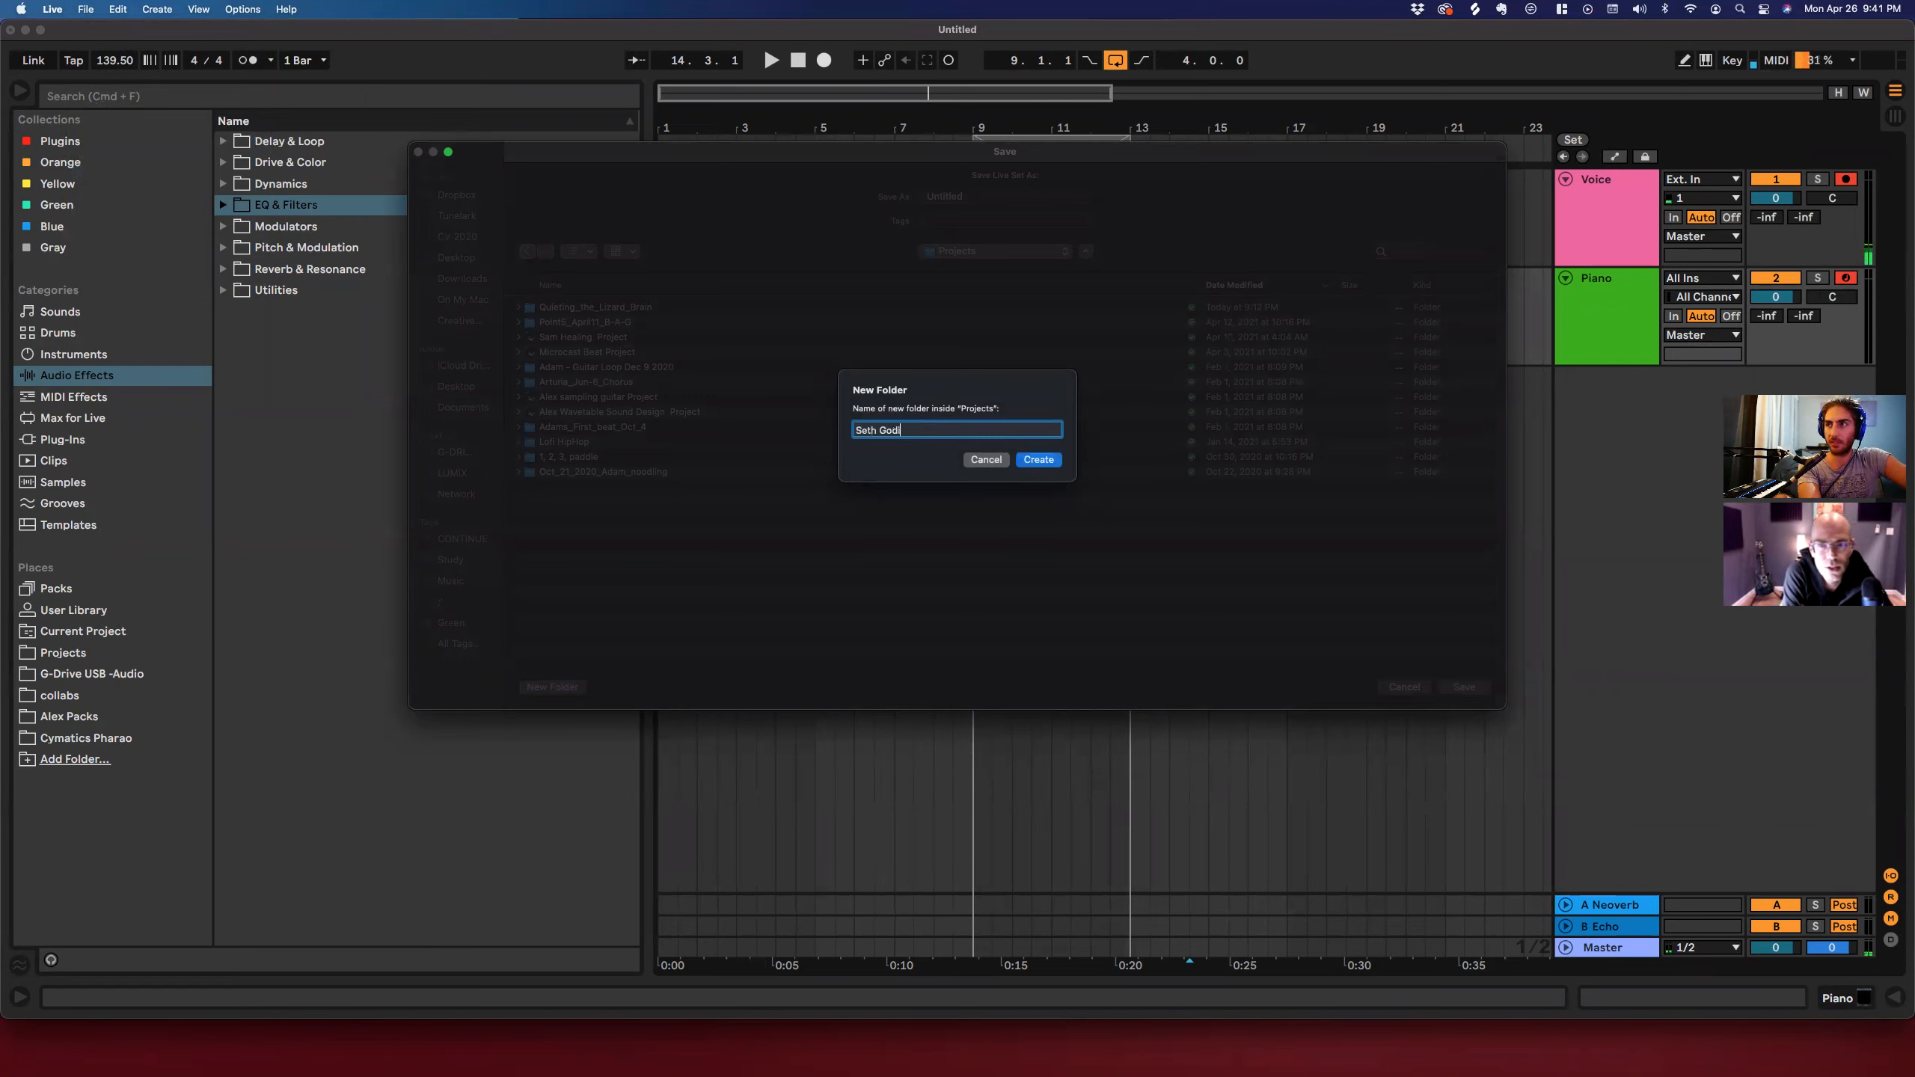
pyautogui.write('n Meanin')
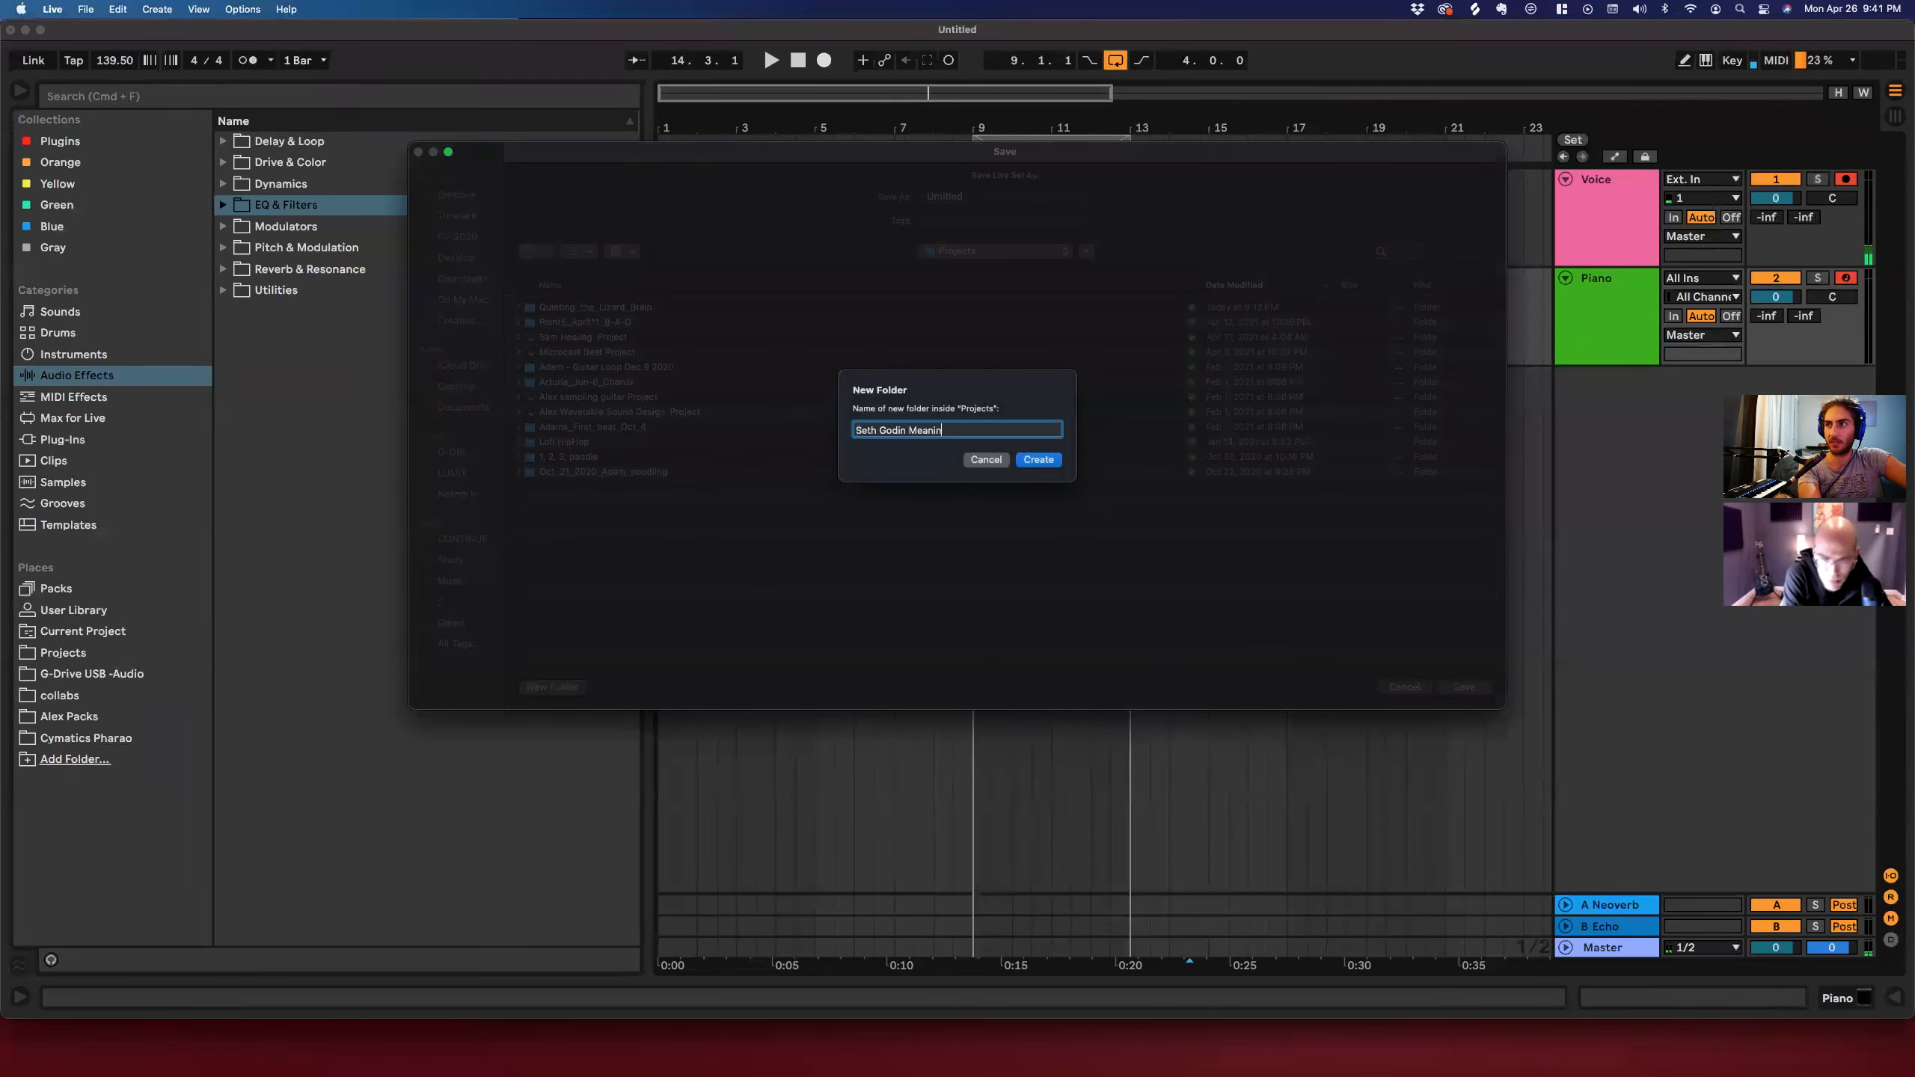
pyautogui.write('gwave')
pyautogui.press('Return')
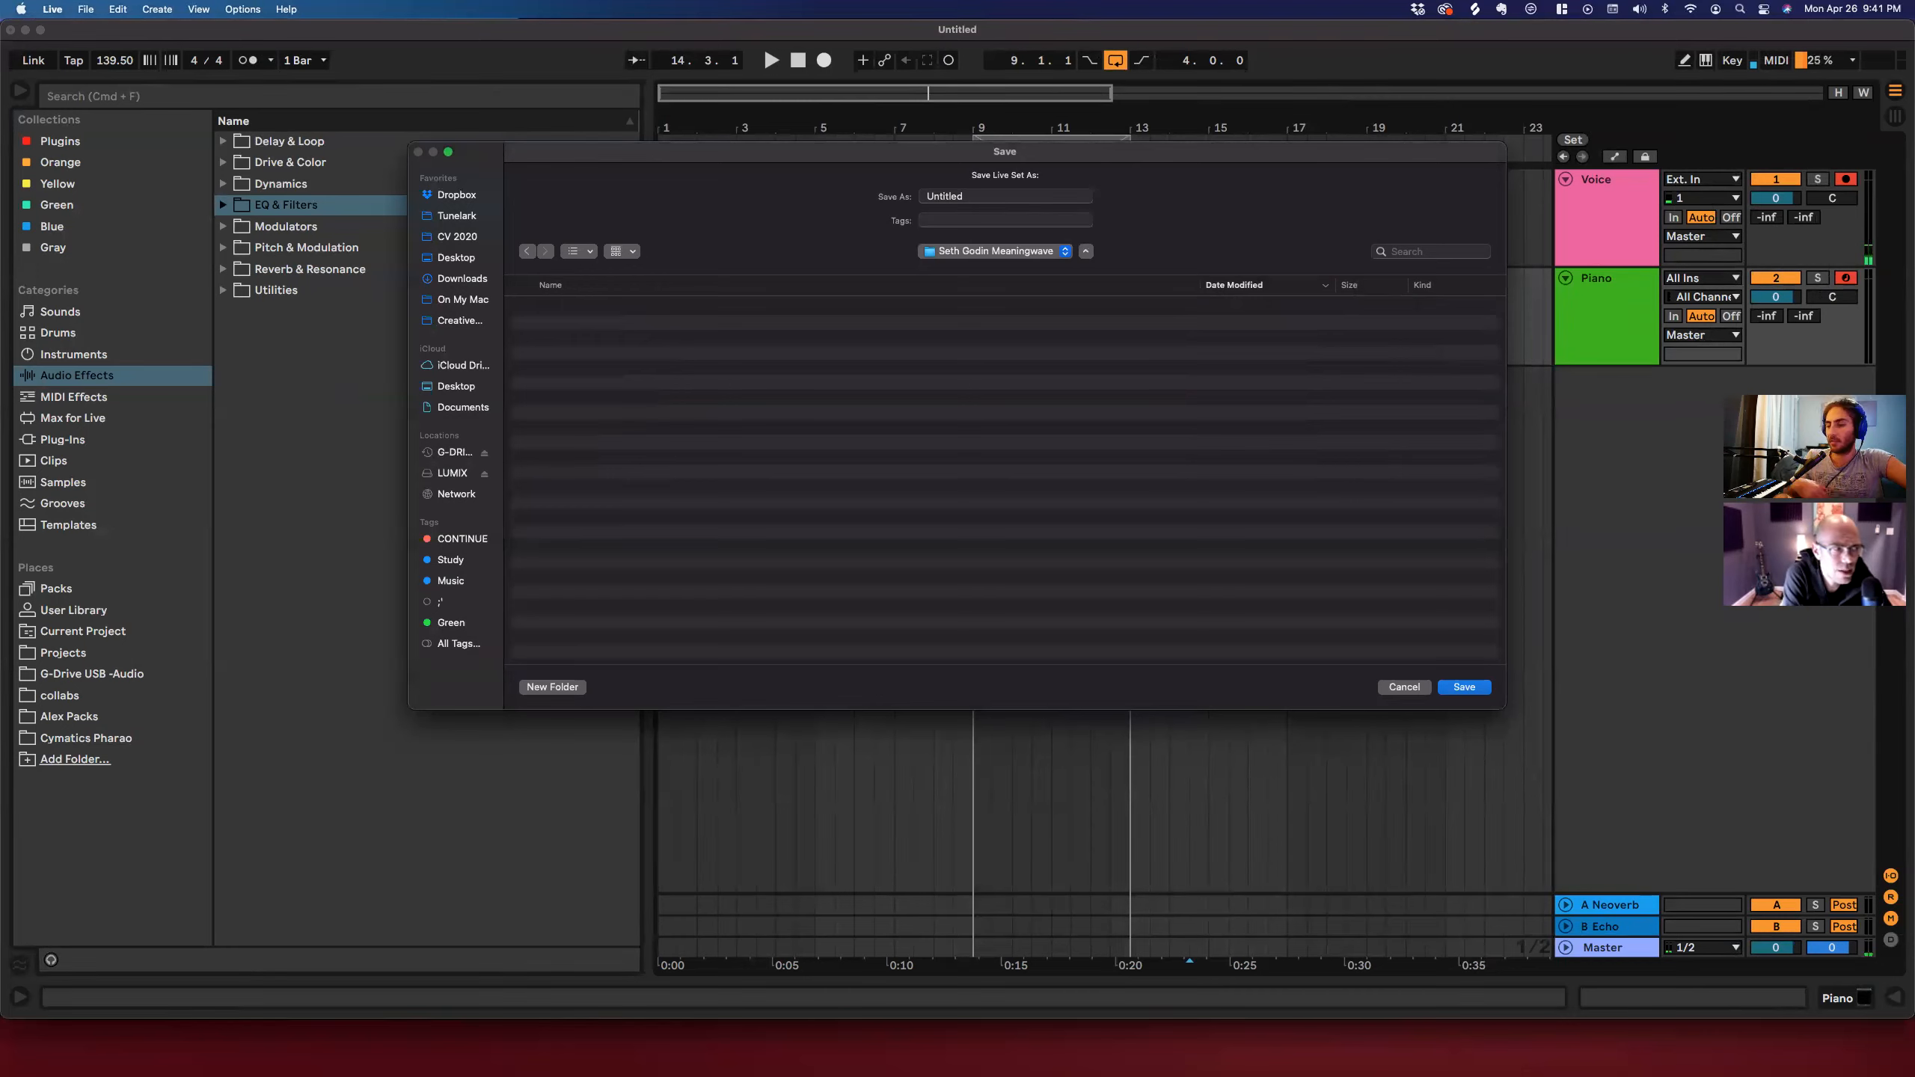
# Save the Live Set as Seth Godin Meaningwave in the new folder.
pyautogui.moveTo(982, 198); pyautogui.dragTo(724, 187)
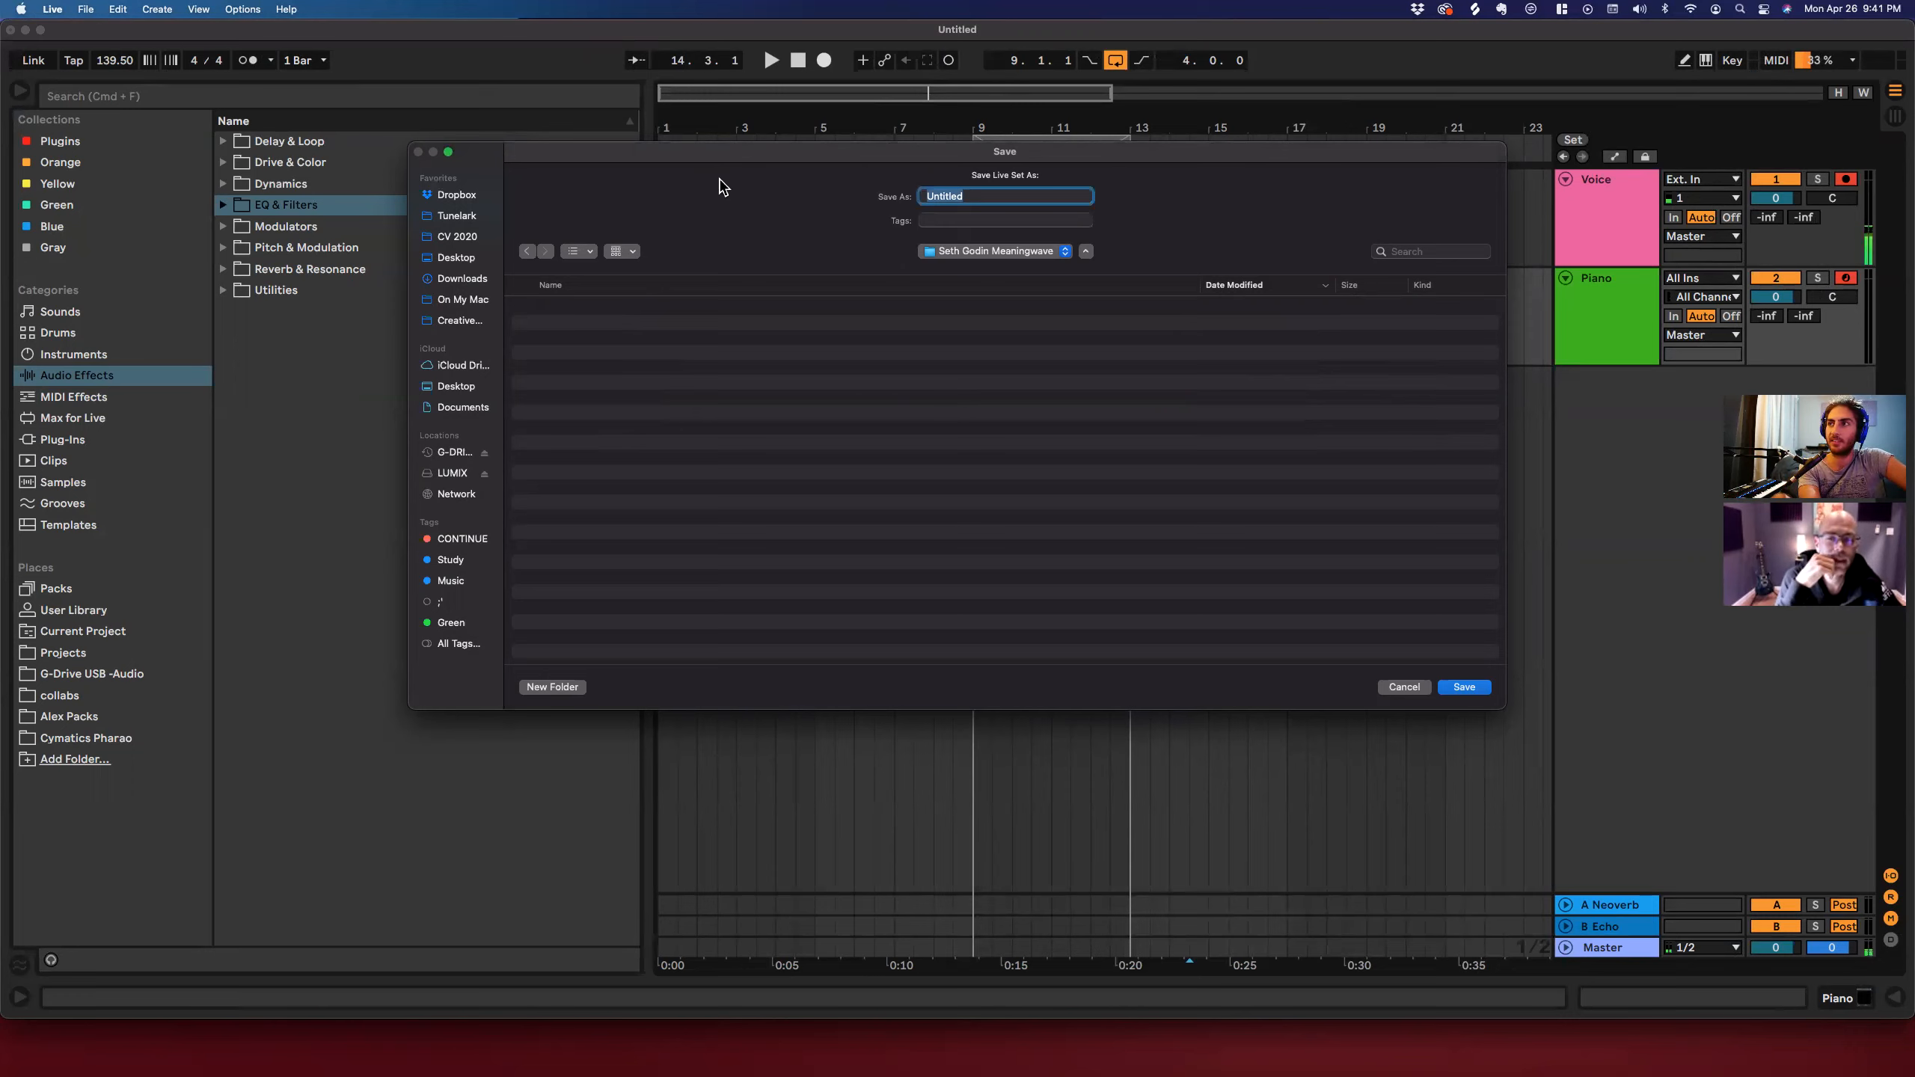
pyautogui.write('Seth Godin')
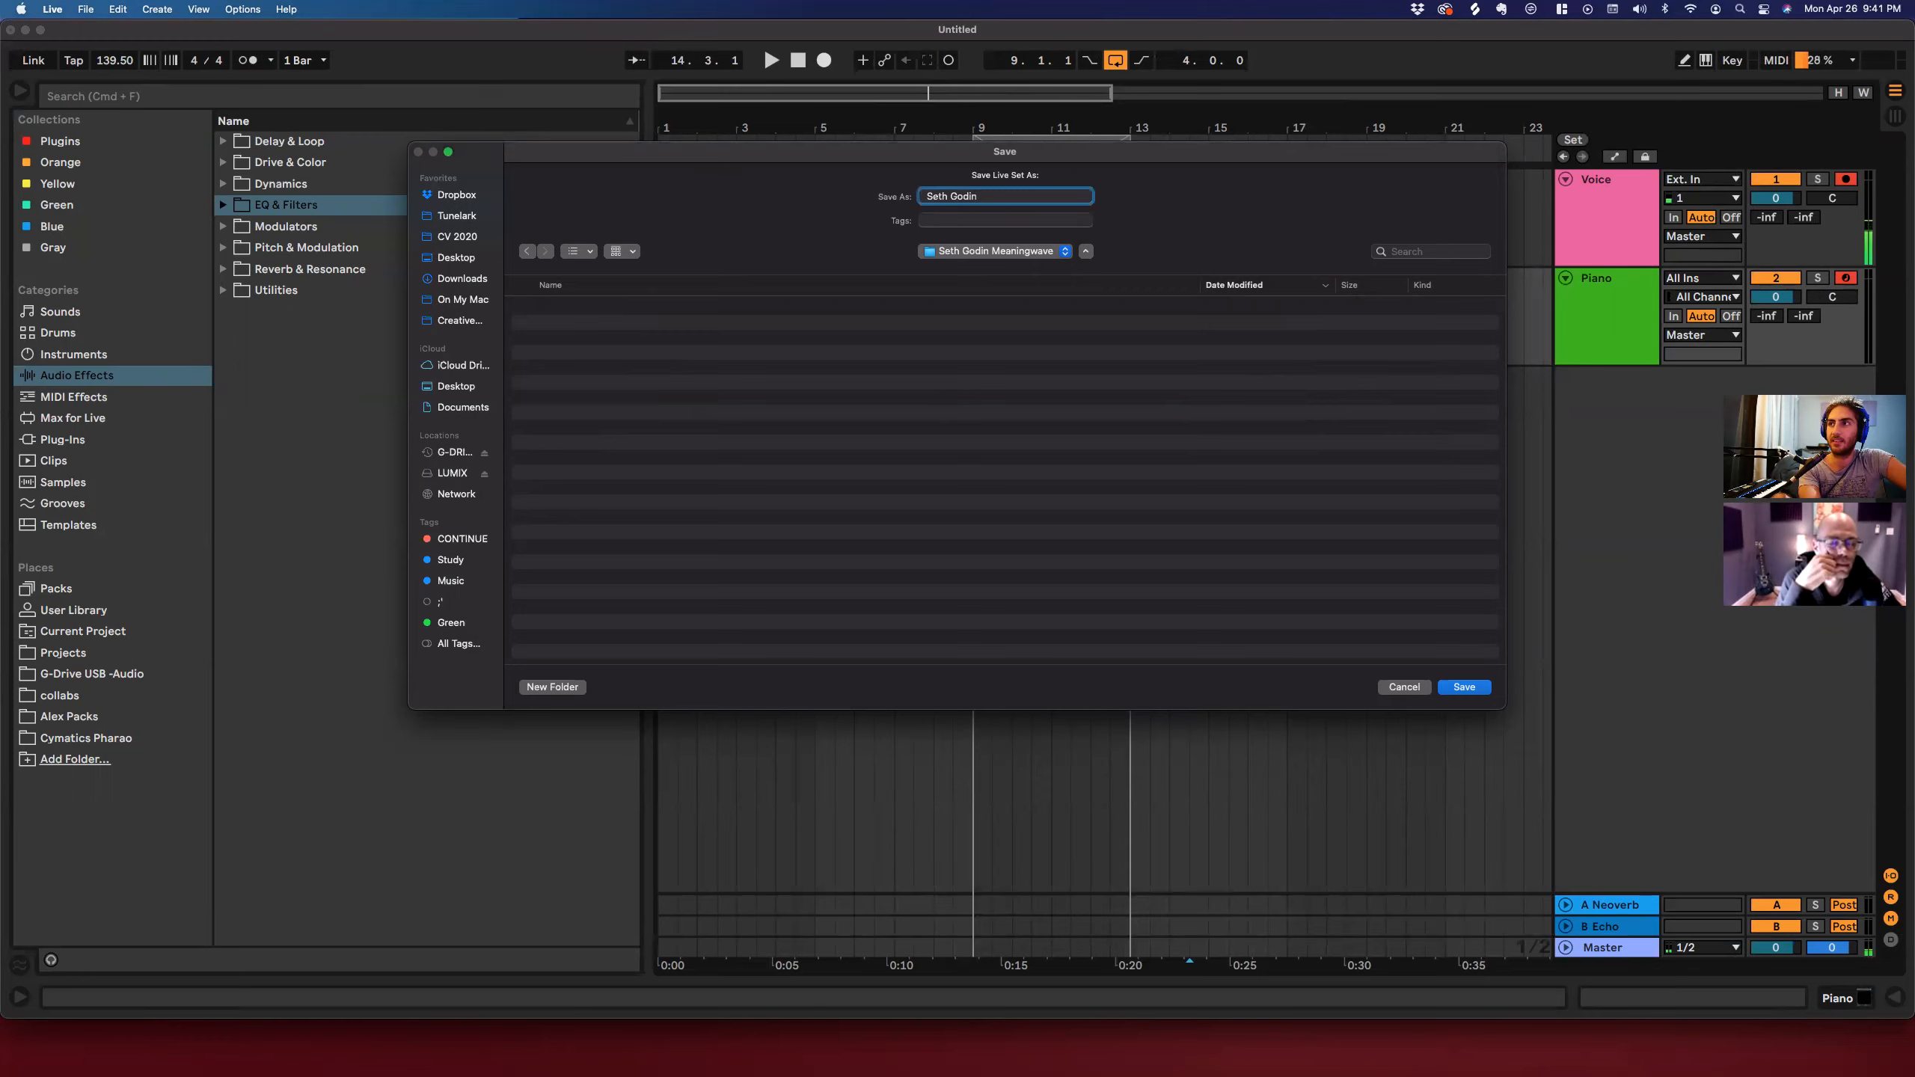
pyautogui.write(' Meaningwa')
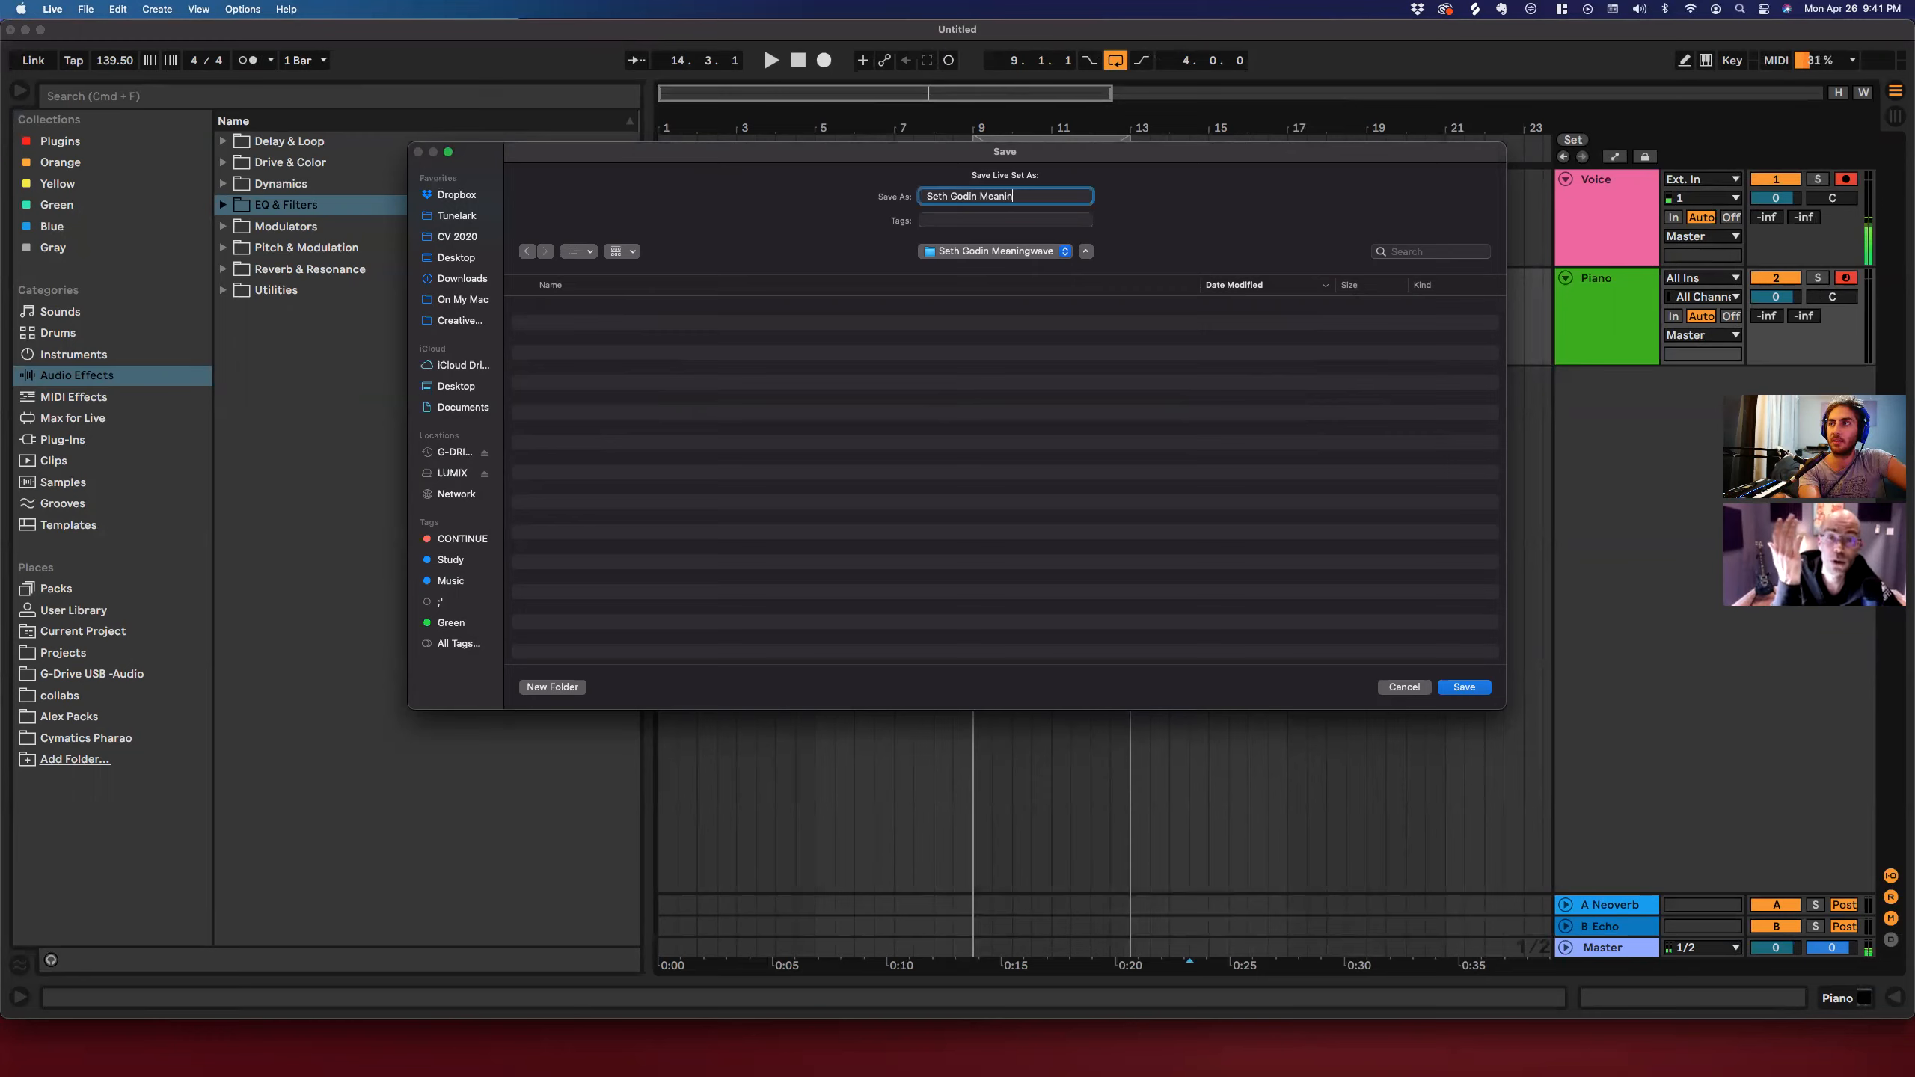
pyautogui.press('Return')
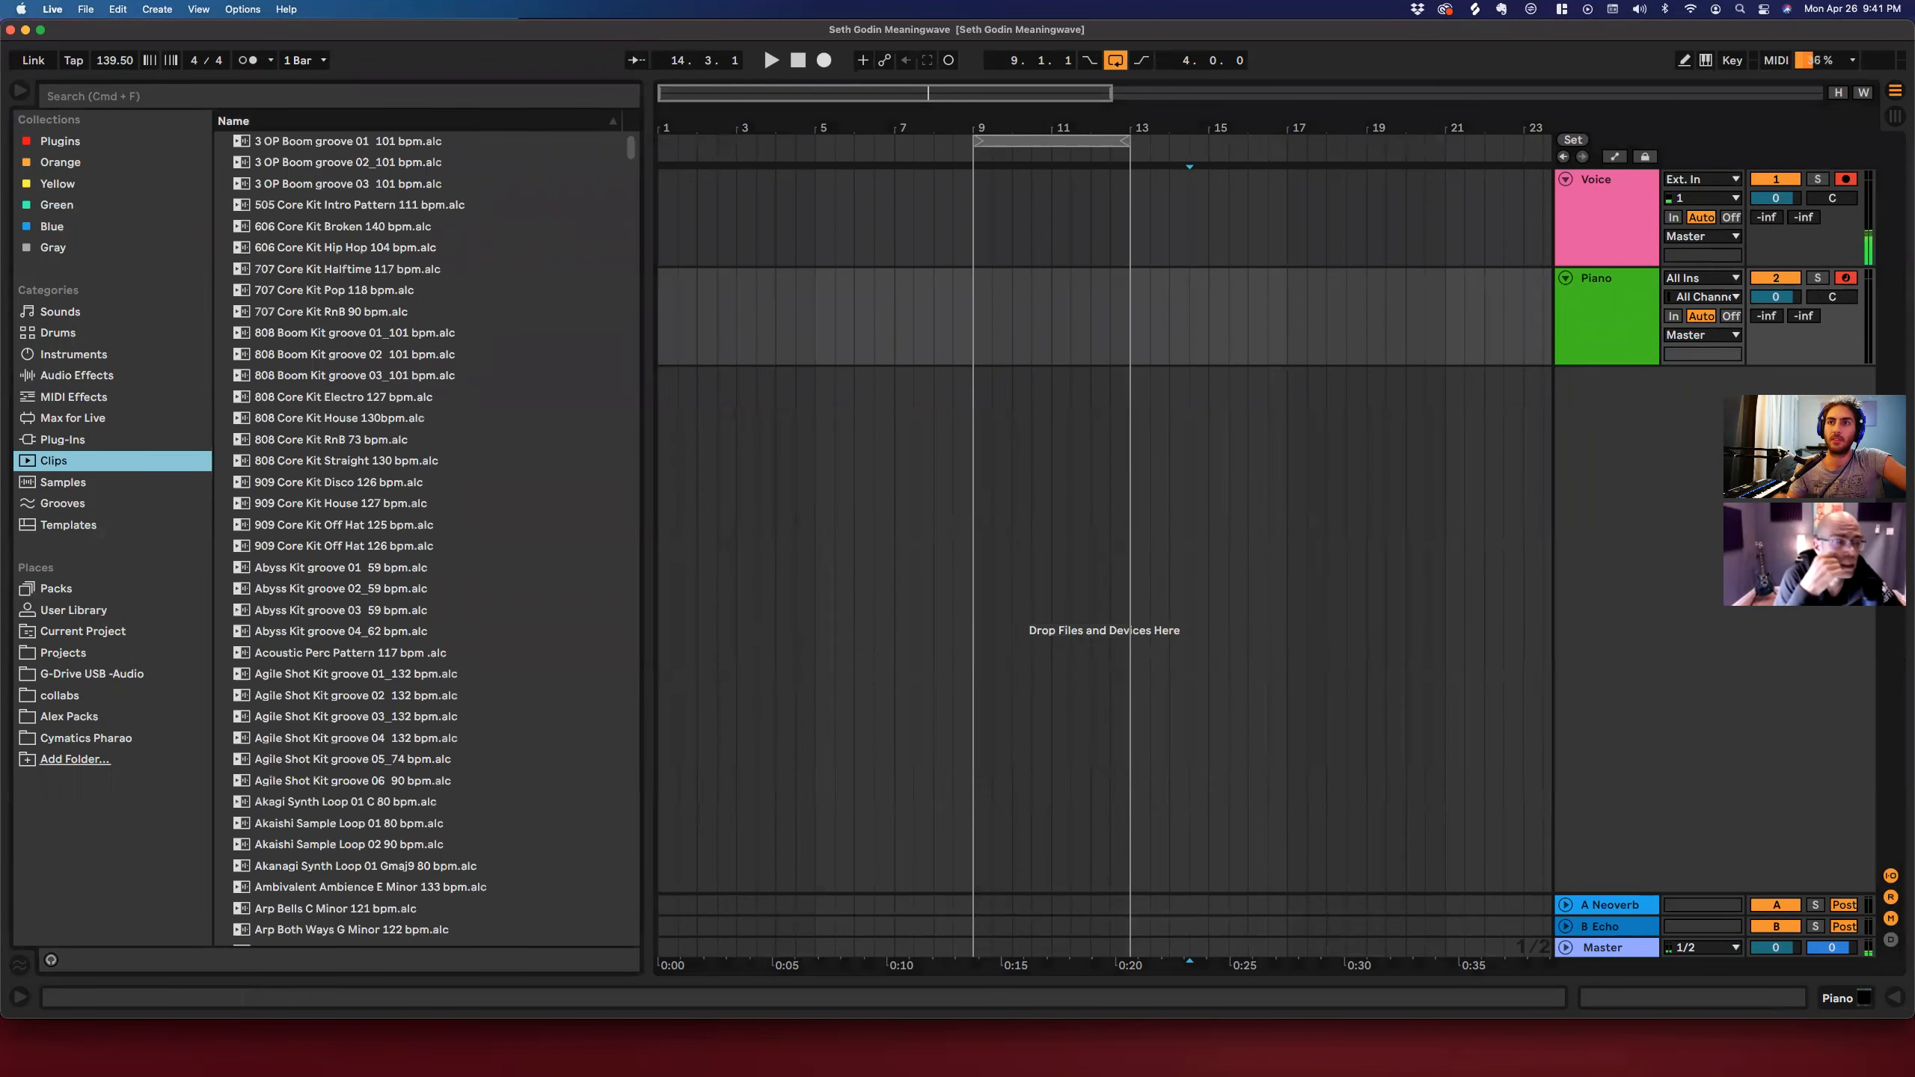
# Show the current project's files in Live's browser, then place its Finder window over the browser and expand Seth Godin Meaningwave Project.
pyautogui.click(63, 440)
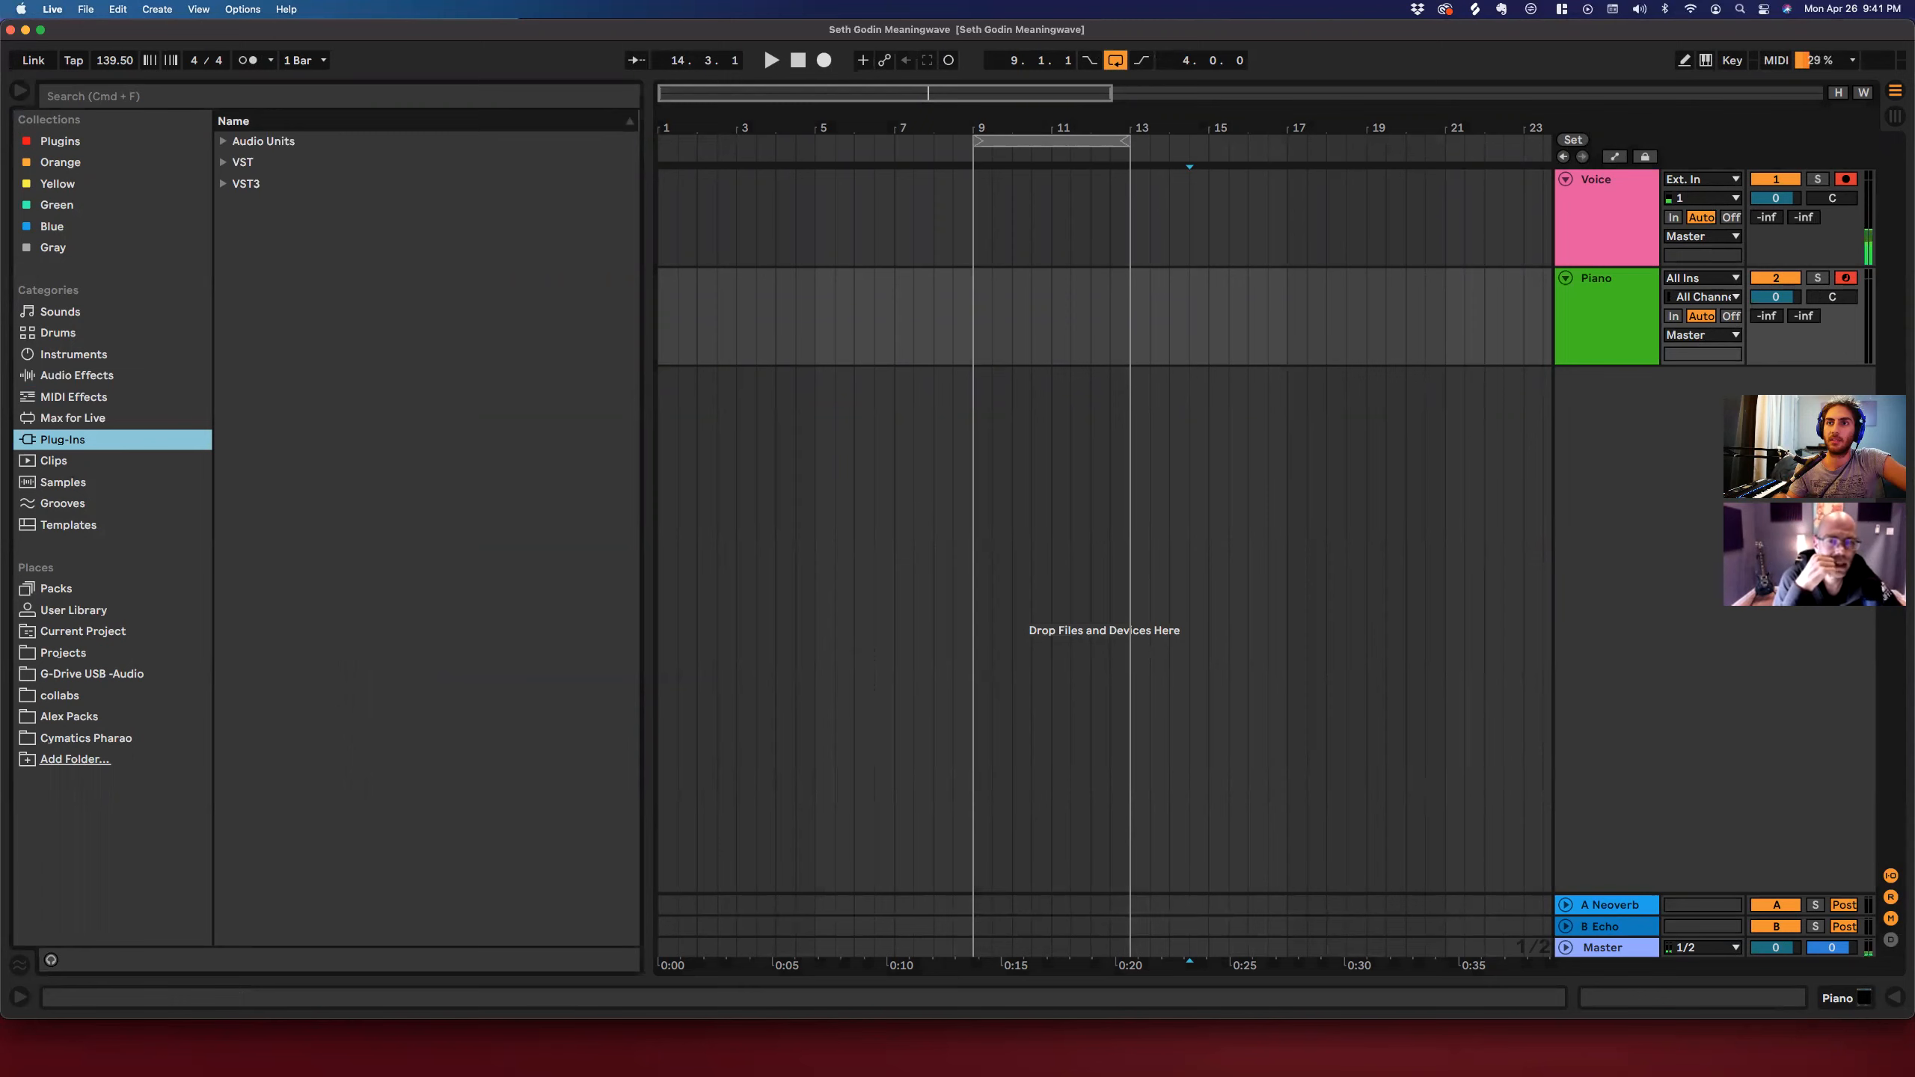
pyautogui.click(83, 631)
pyautogui.press('super+Tab')
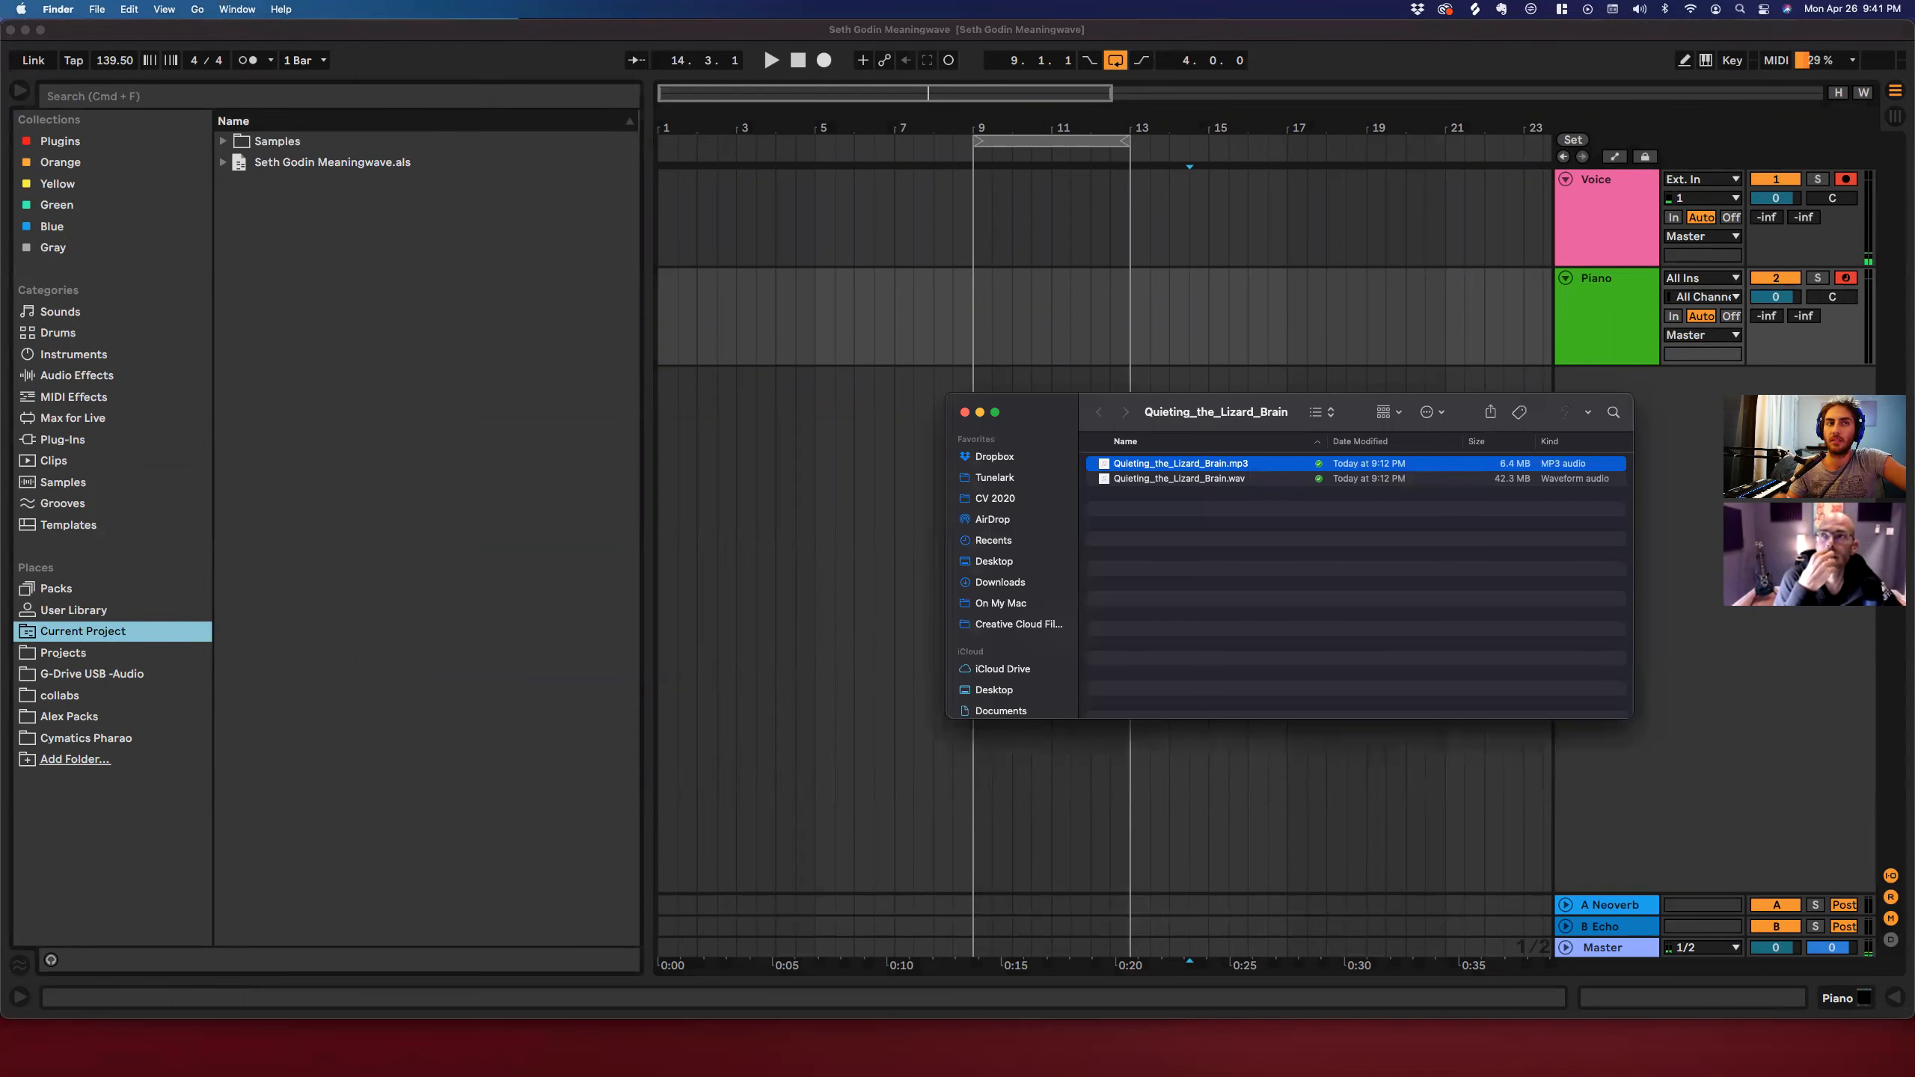
pyautogui.moveTo(1913, 354); pyautogui.dragTo(257, 232)
pyautogui.click(341, 280)
# Move Quieting_the_Lizard_Brain.wav from its source folder into the Seth Godin Meaningwave Project folder.
pyautogui.click(1243, 465)
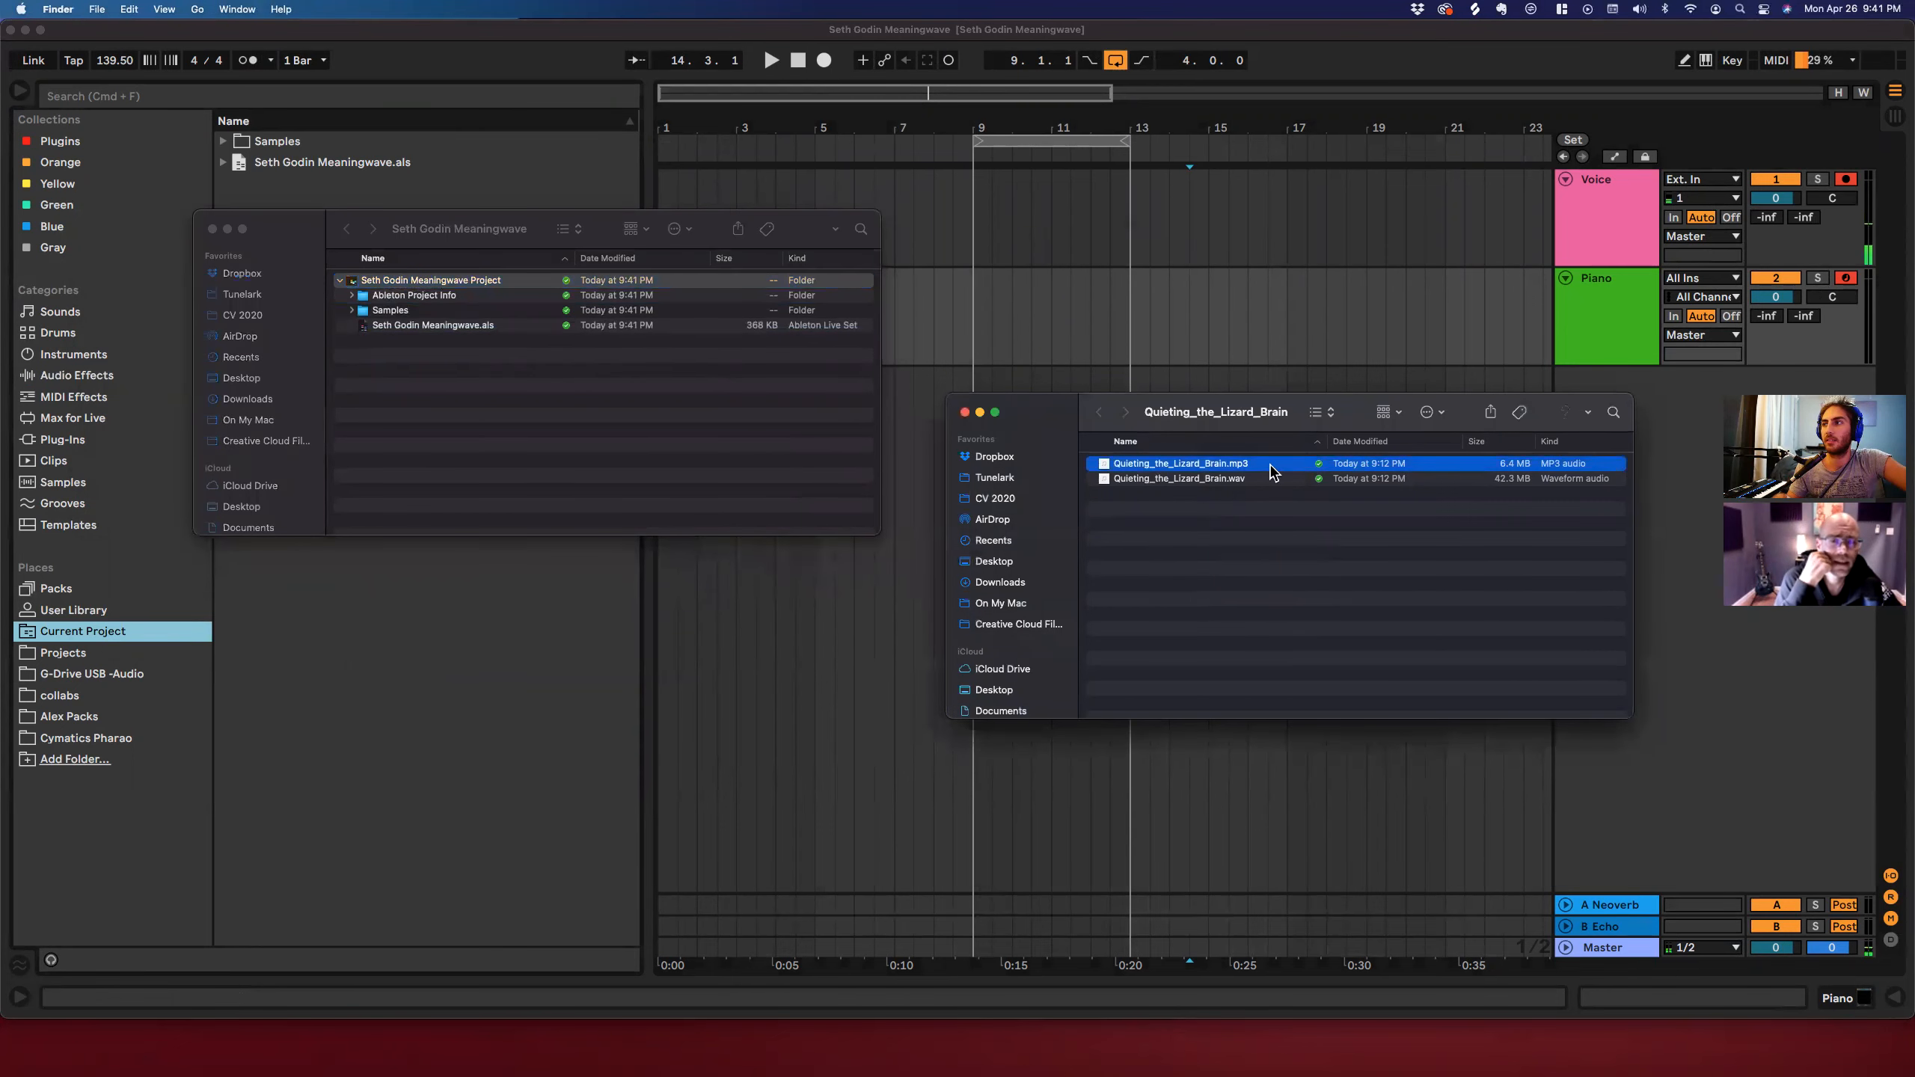
pyautogui.click(1261, 476)
pyautogui.click(1257, 479)
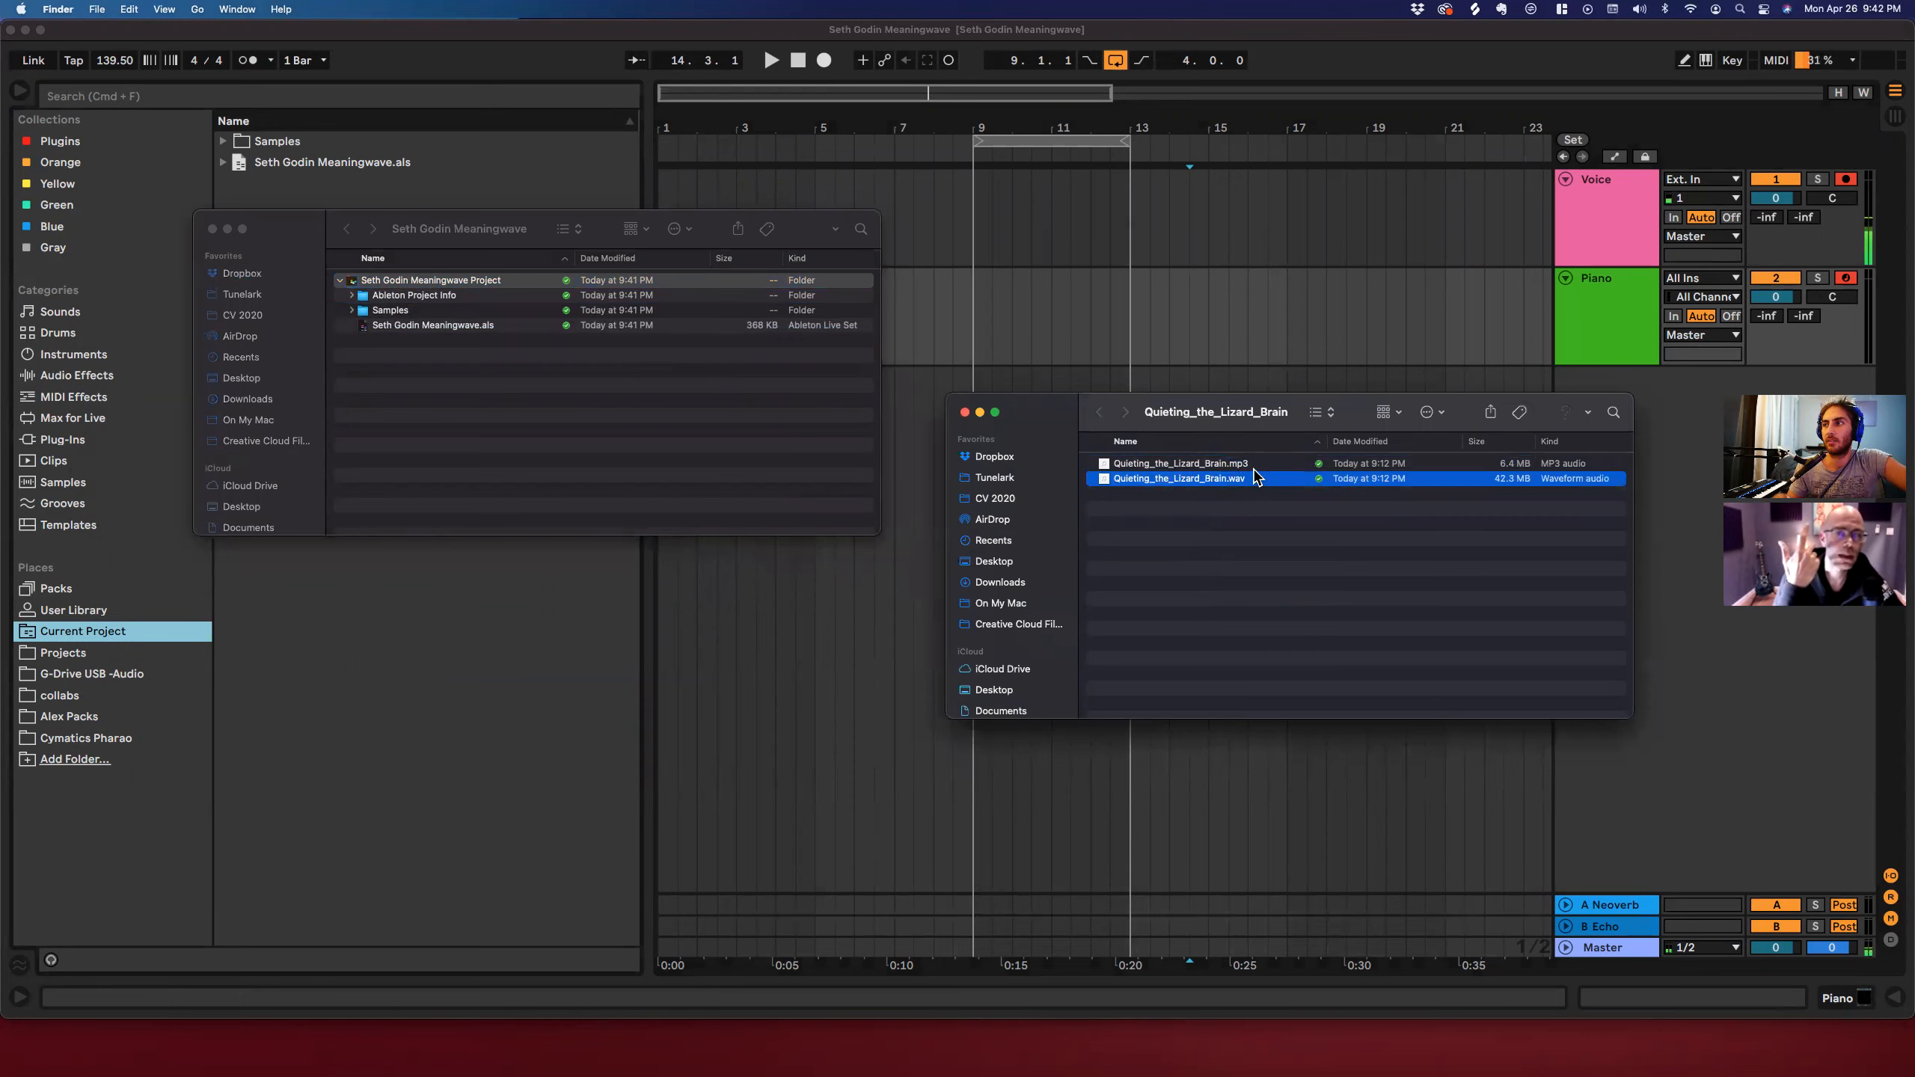
pyautogui.moveTo(1246, 479); pyautogui.dragTo(486, 282)
pyautogui.click(423, 354)
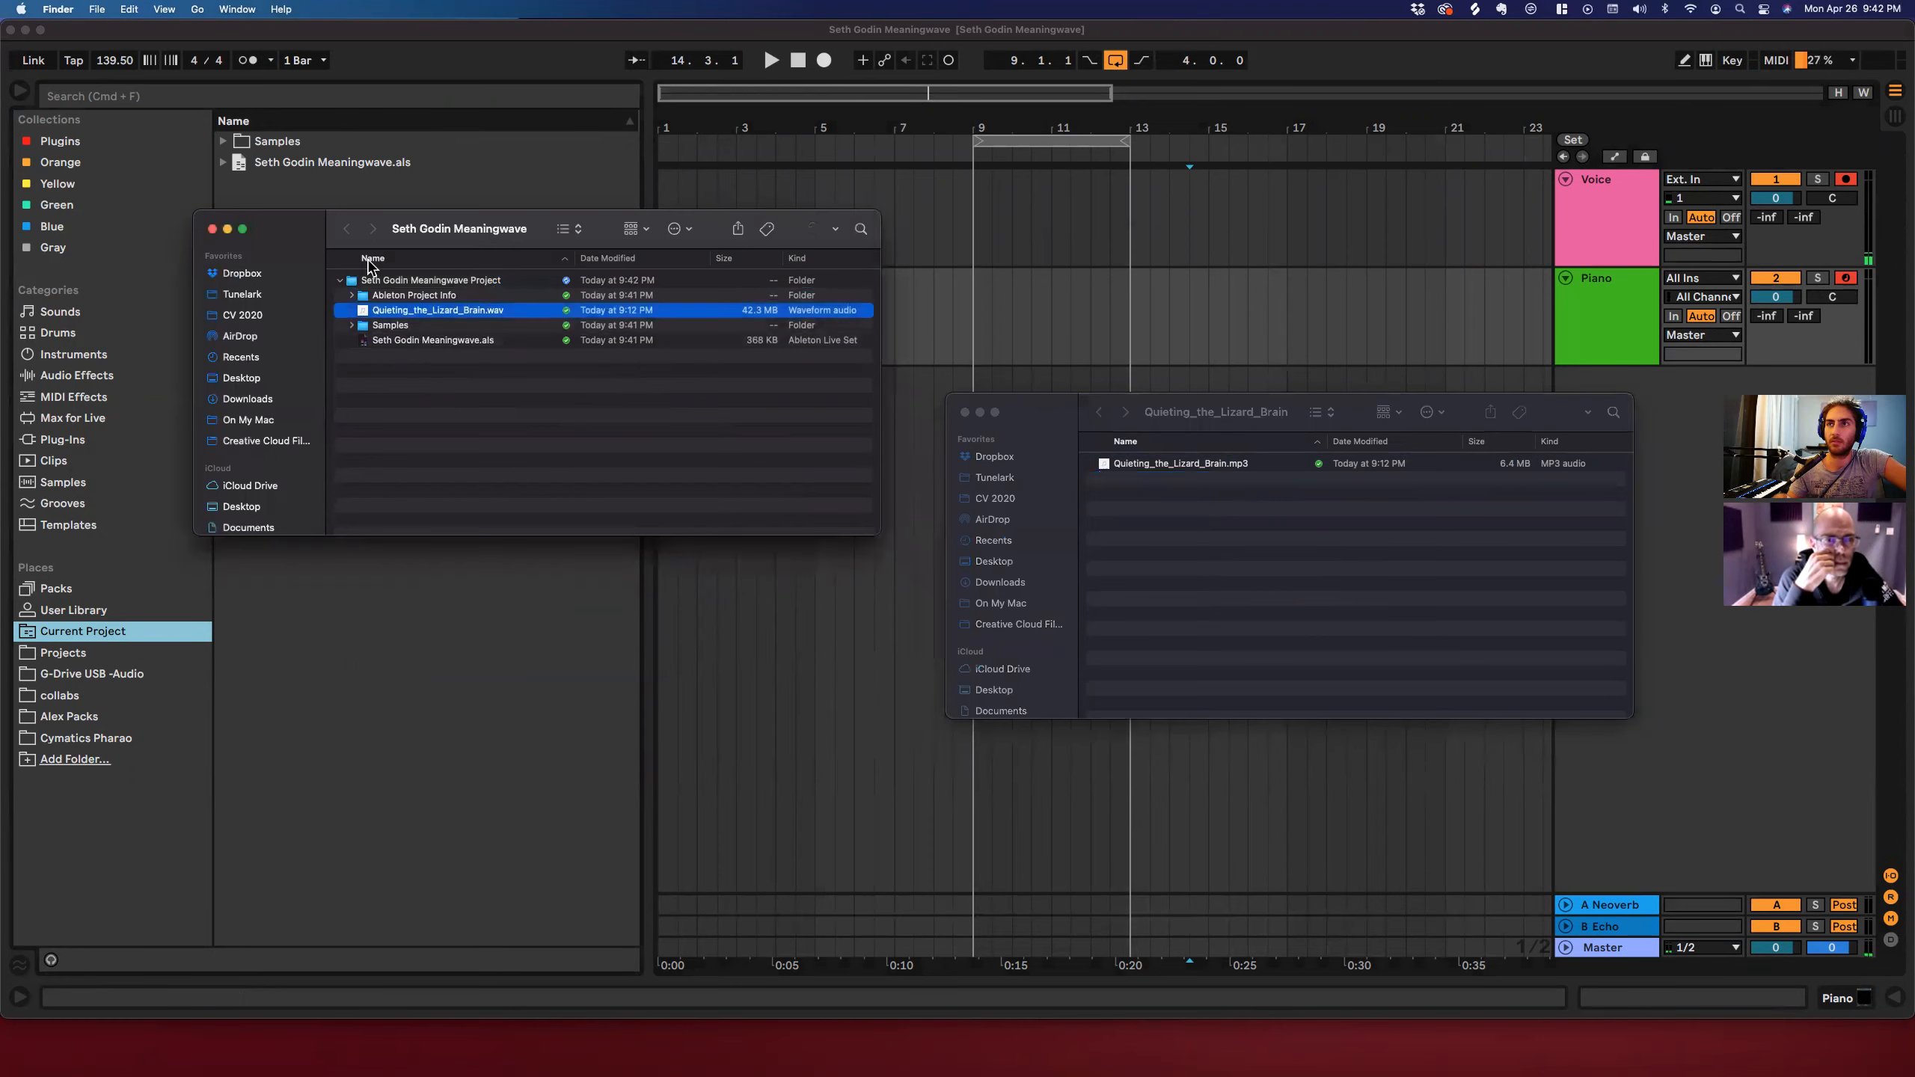
# Close the source folder's Finder window and add Quieting_the_Lizard_Brain.wav from the project folder to the arrangement as a new audio track.
pyautogui.moveTo(309, 240); pyautogui.dragTo(993, 399)
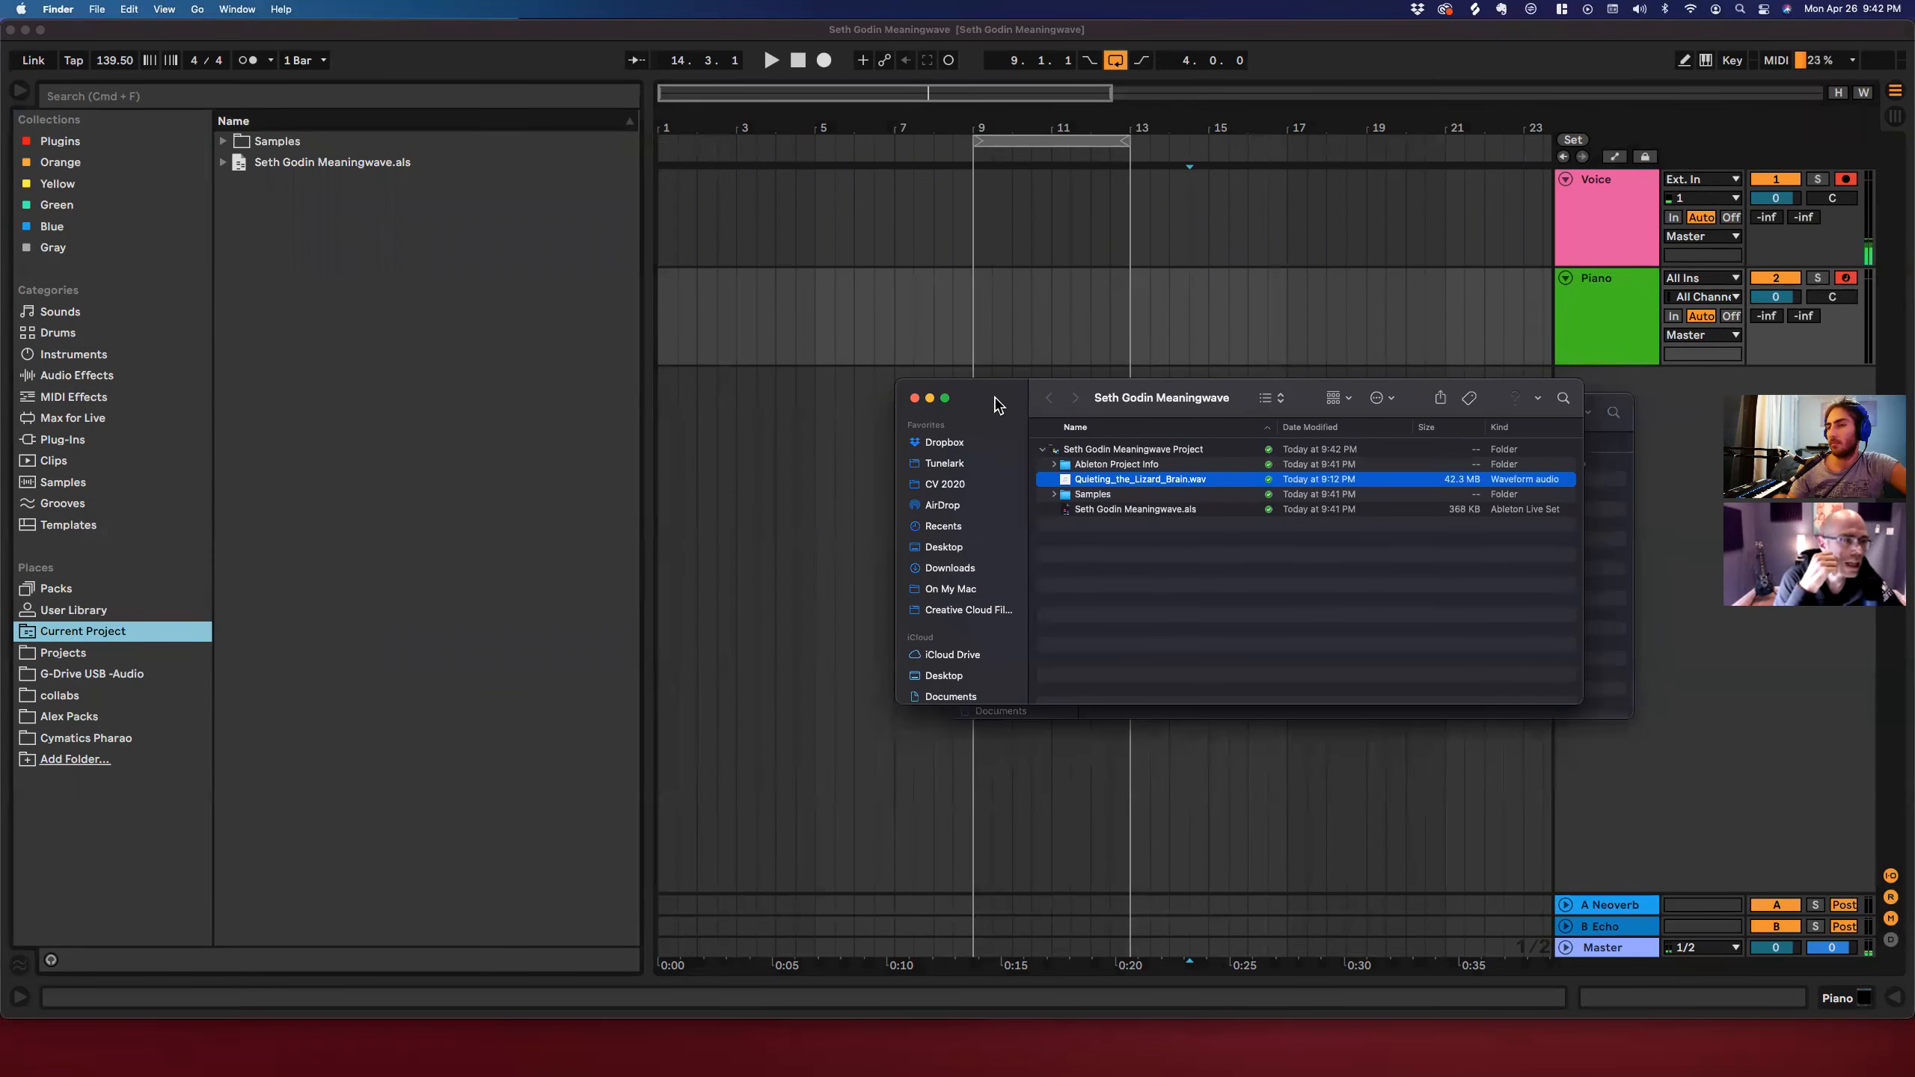
pyautogui.moveTo(972, 421); pyautogui.dragTo(930, 549)
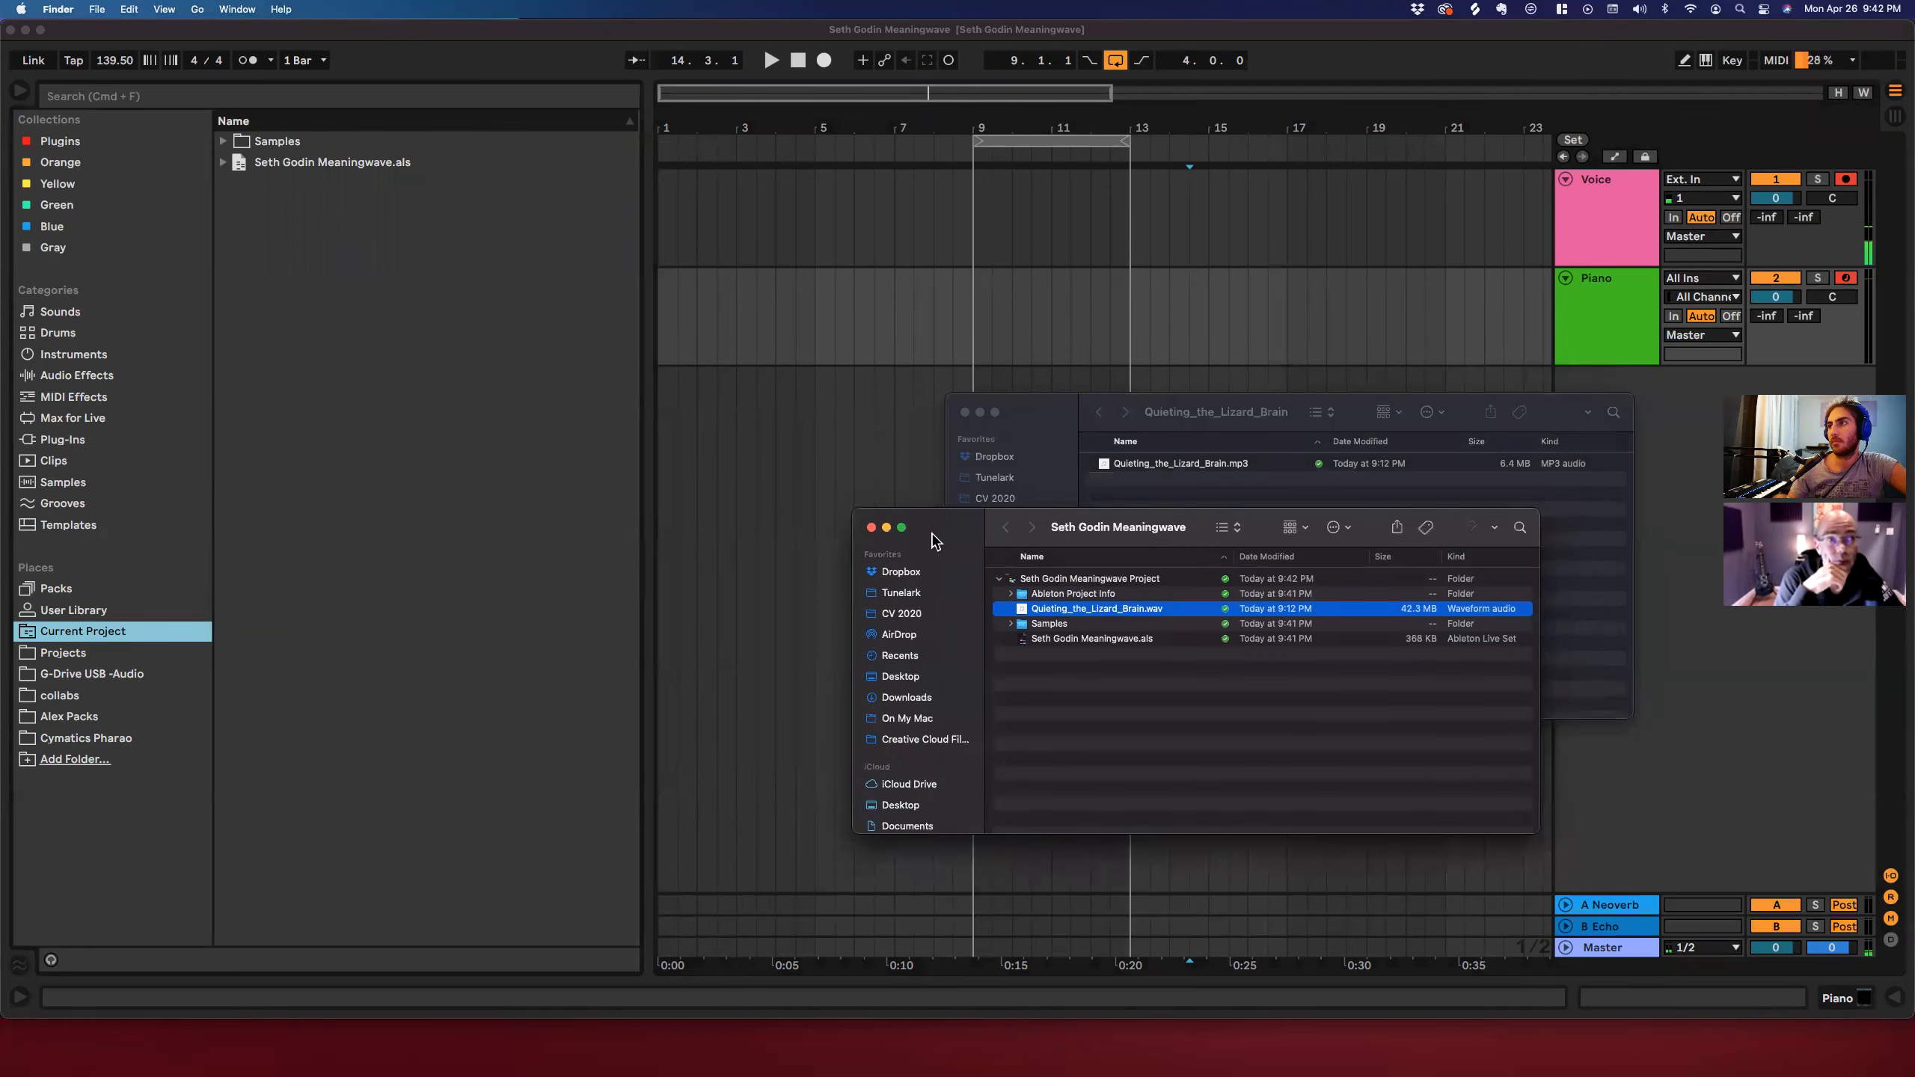
pyautogui.click(965, 412)
pyautogui.moveTo(942, 520); pyautogui.dragTo(1056, 451)
pyautogui.moveTo(1161, 540); pyautogui.dragTo(861, 427)
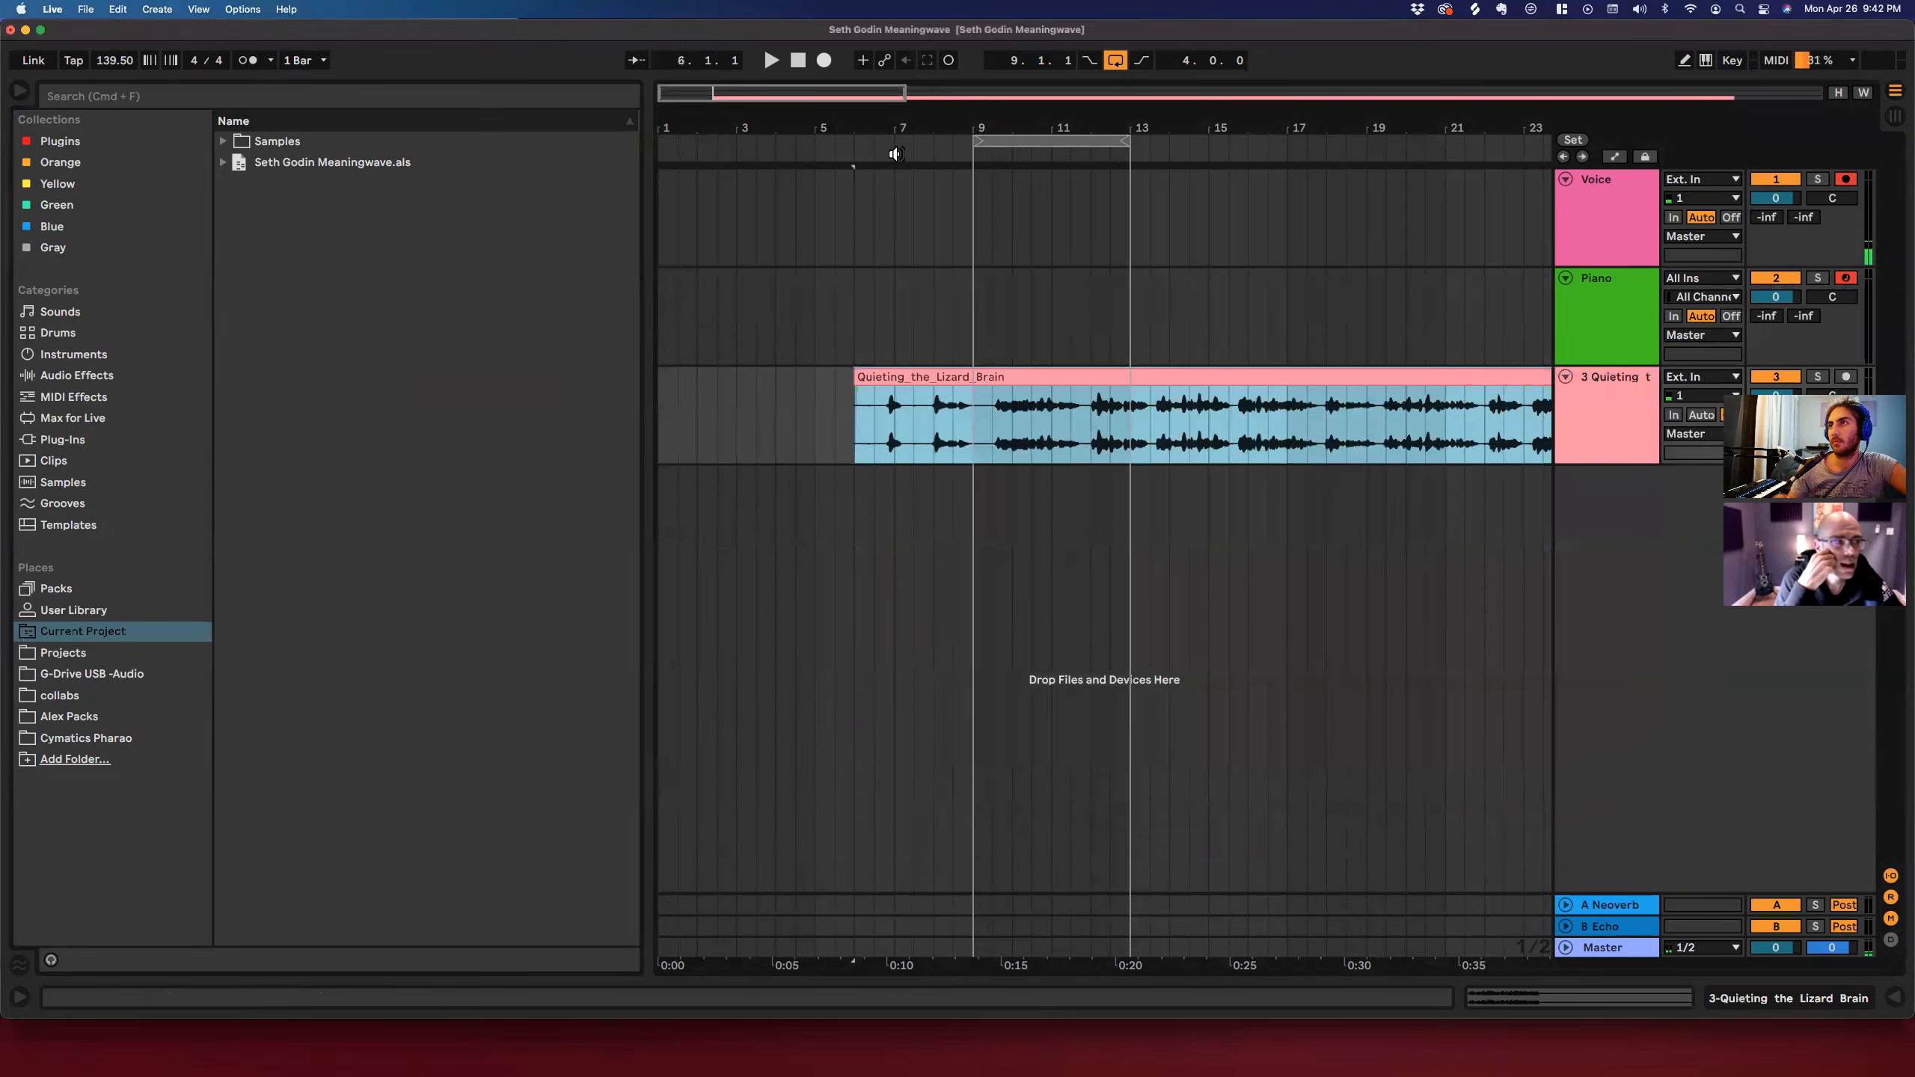
# Move the Quieting_the_Lizard_Brain clip so it starts at 1.1.1.
pyautogui.moveTo(884, 128); pyautogui.dragTo(885, 60)
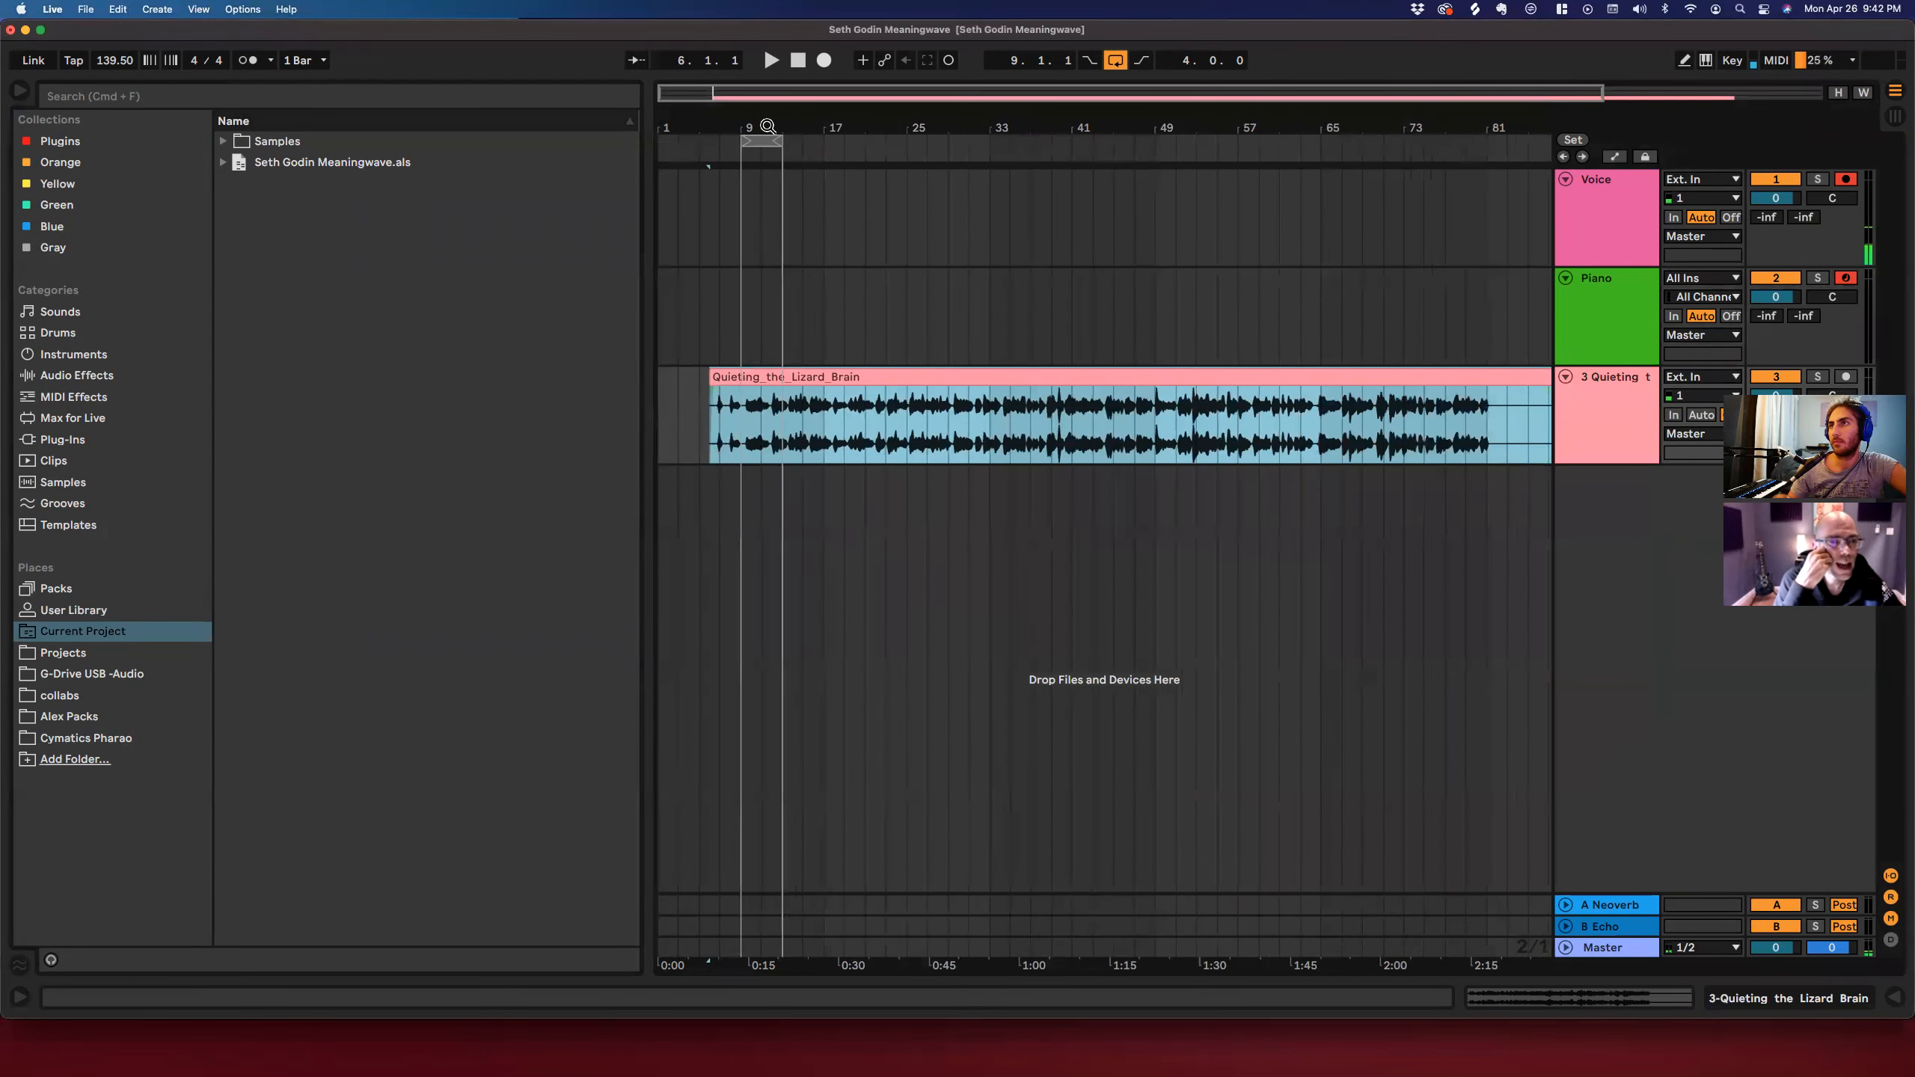
pyautogui.moveTo(763, 128); pyautogui.dragTo(763, 94)
pyautogui.moveTo(781, 370); pyautogui.dragTo(736, 370)
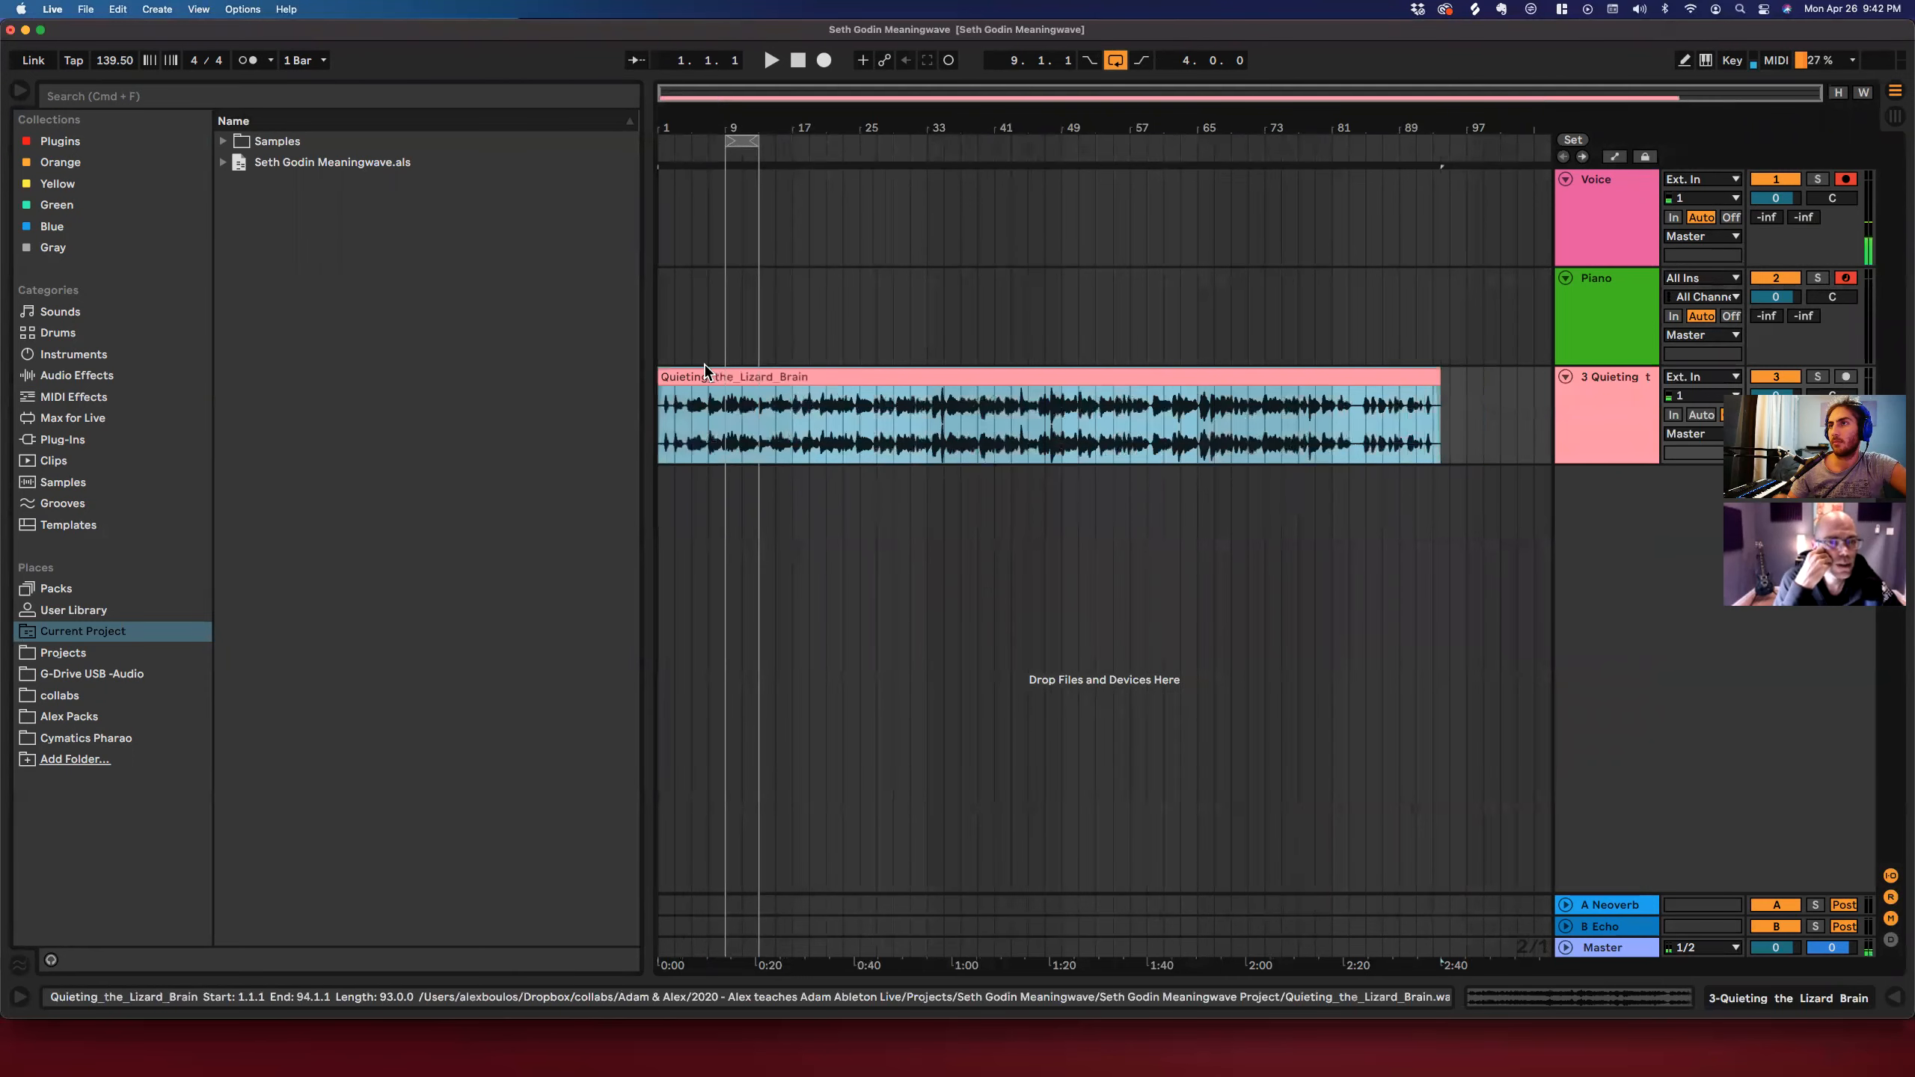
# Narrow the browser and set the arrangement loop to start at 1.1.1 with a length of 94 bars.
pyautogui.moveTo(646, 291); pyautogui.dragTo(449, 342)
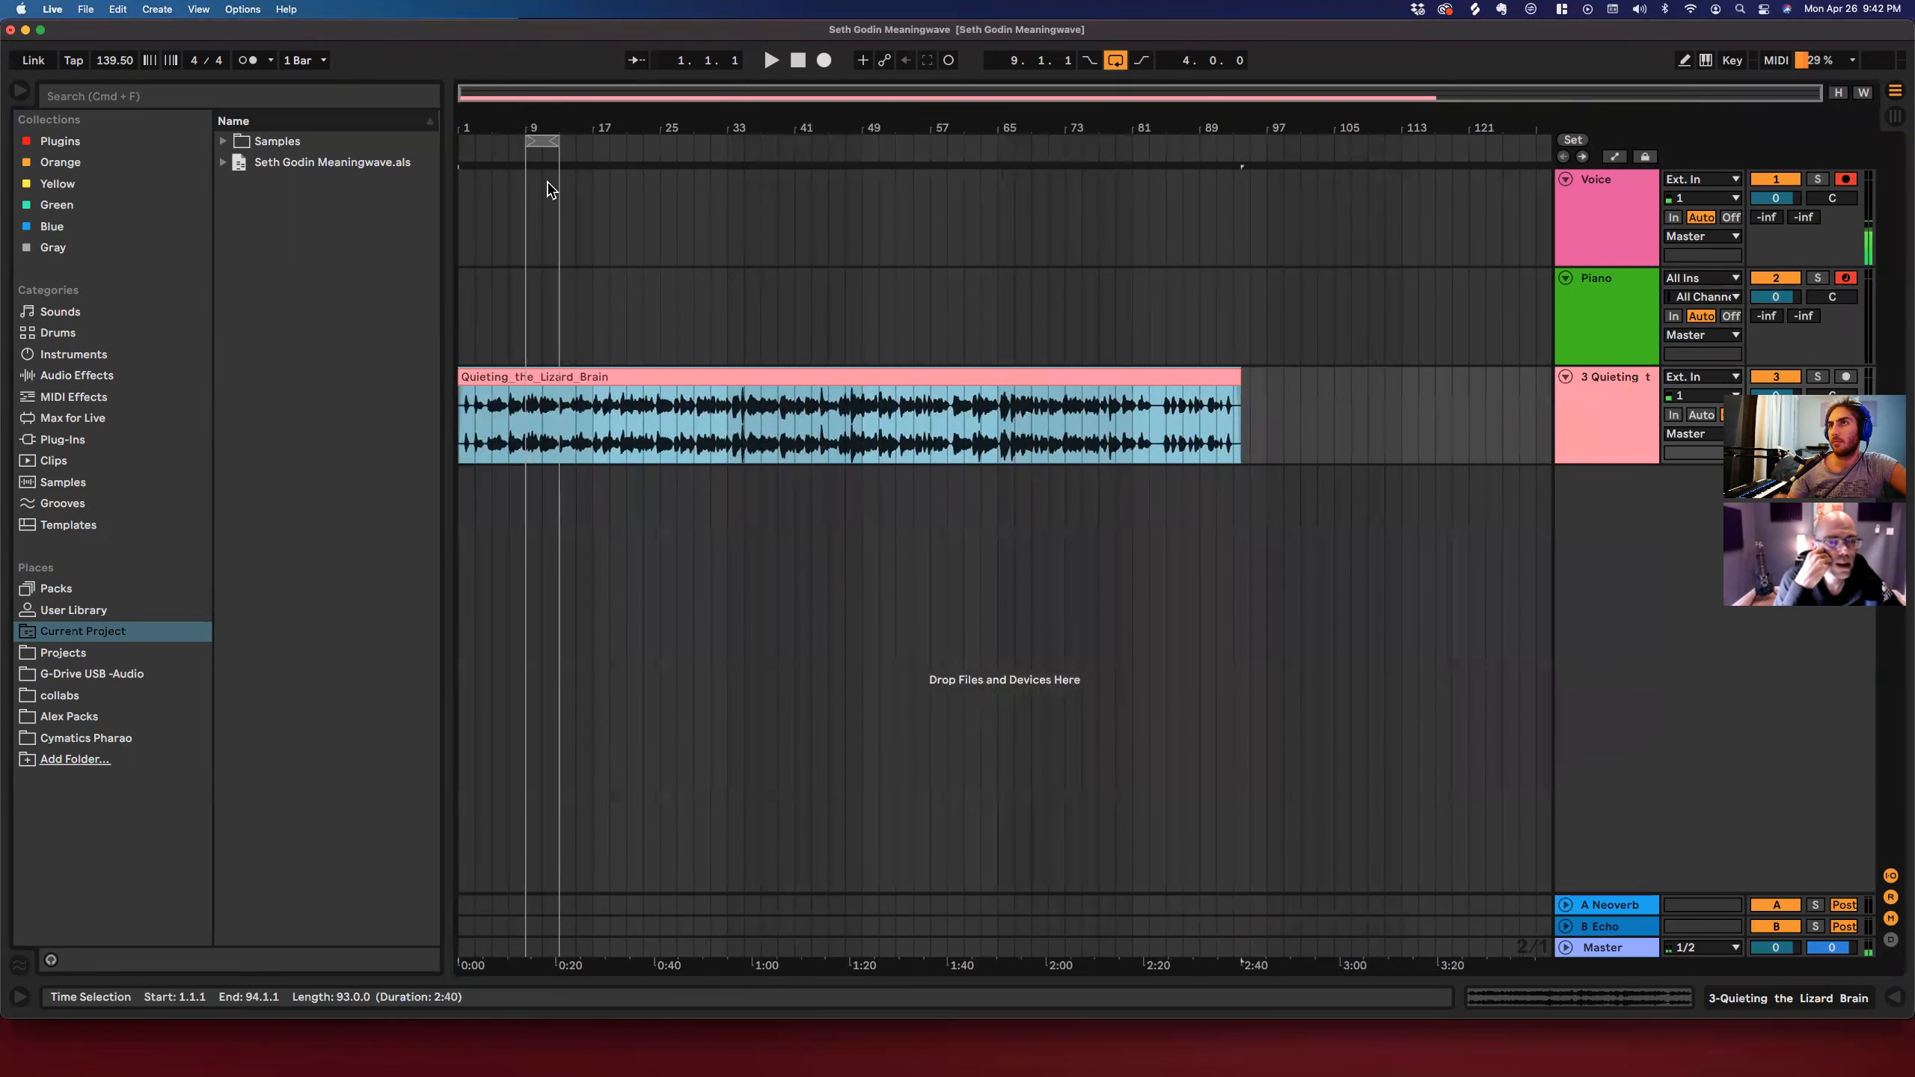
pyautogui.moveTo(532, 142); pyautogui.dragTo(408, 170)
pyautogui.moveTo(569, 136); pyautogui.dragTo(1245, 141)
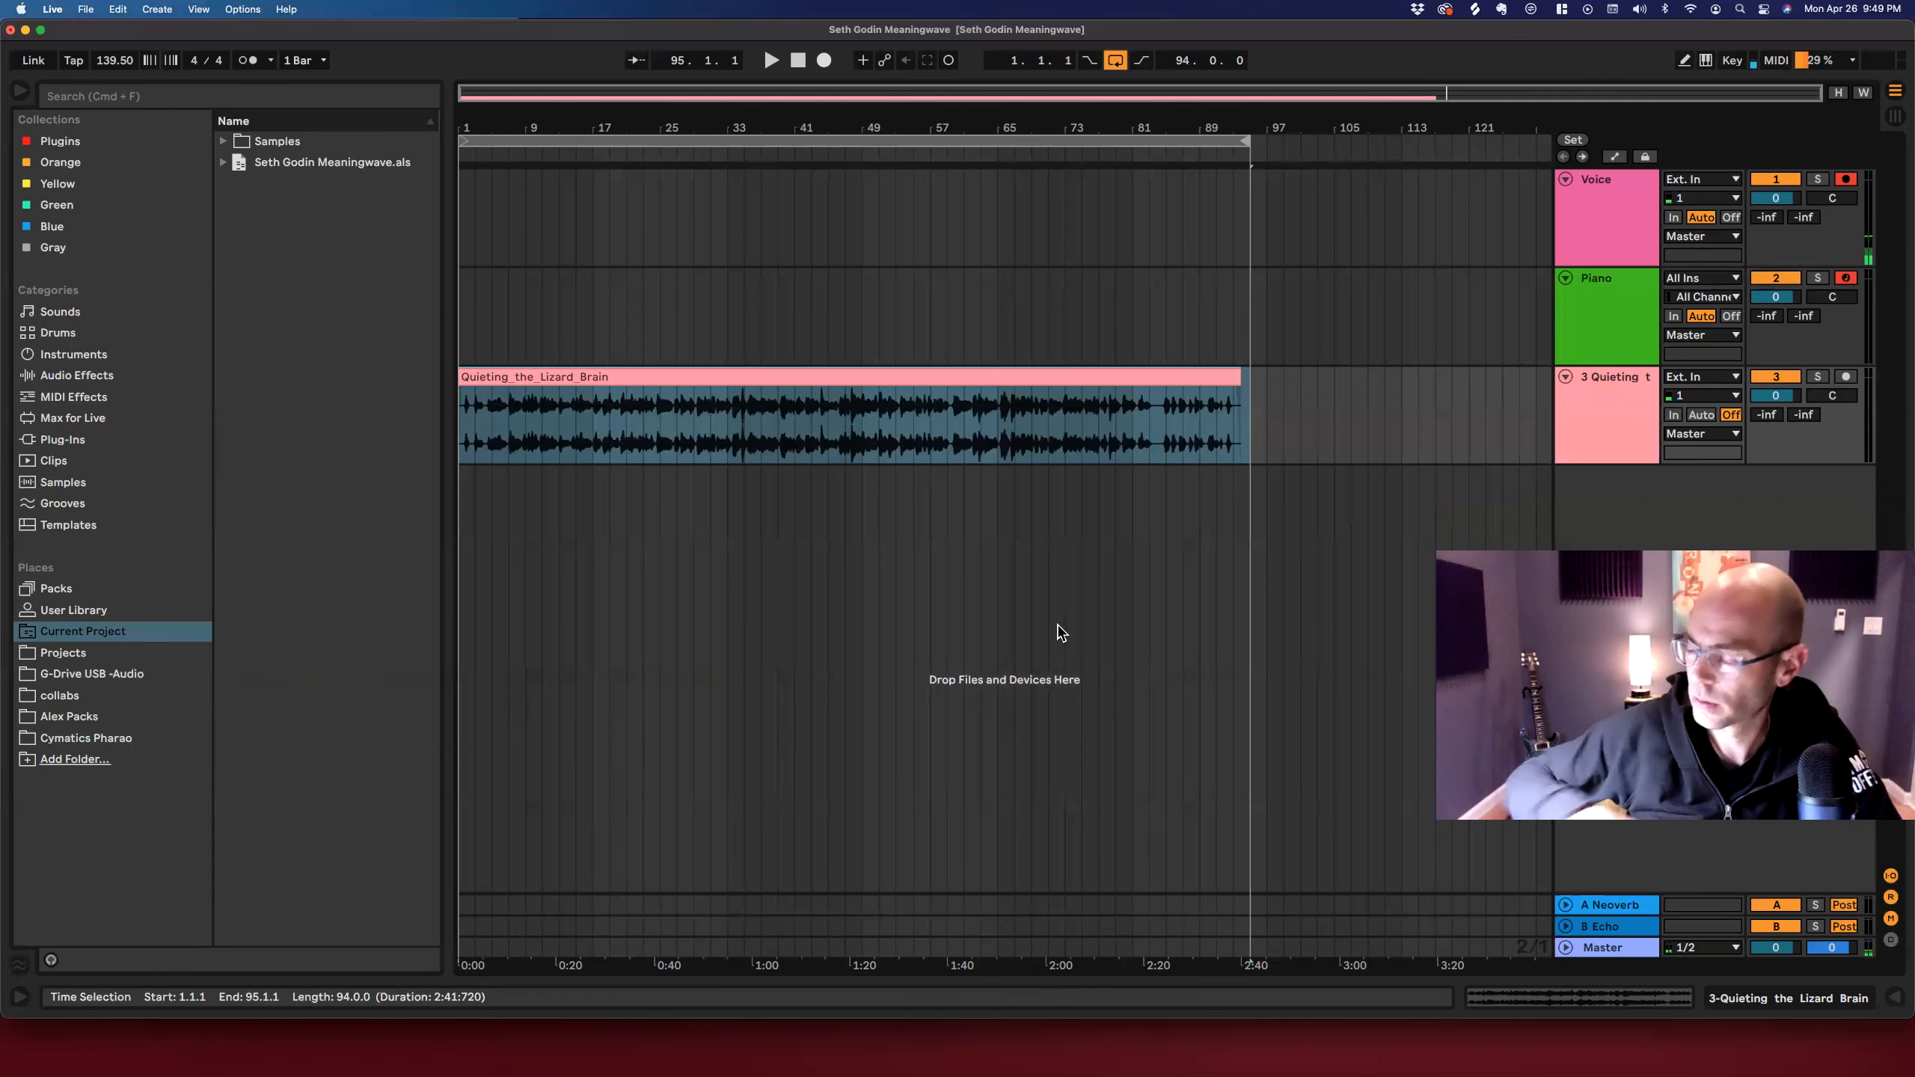
# Look through the Quieting_the_Lizard_Brain waveform, placing the insert marker at points such as 43.1.1 and 81.1.1.
pyautogui.click(1573, 311)
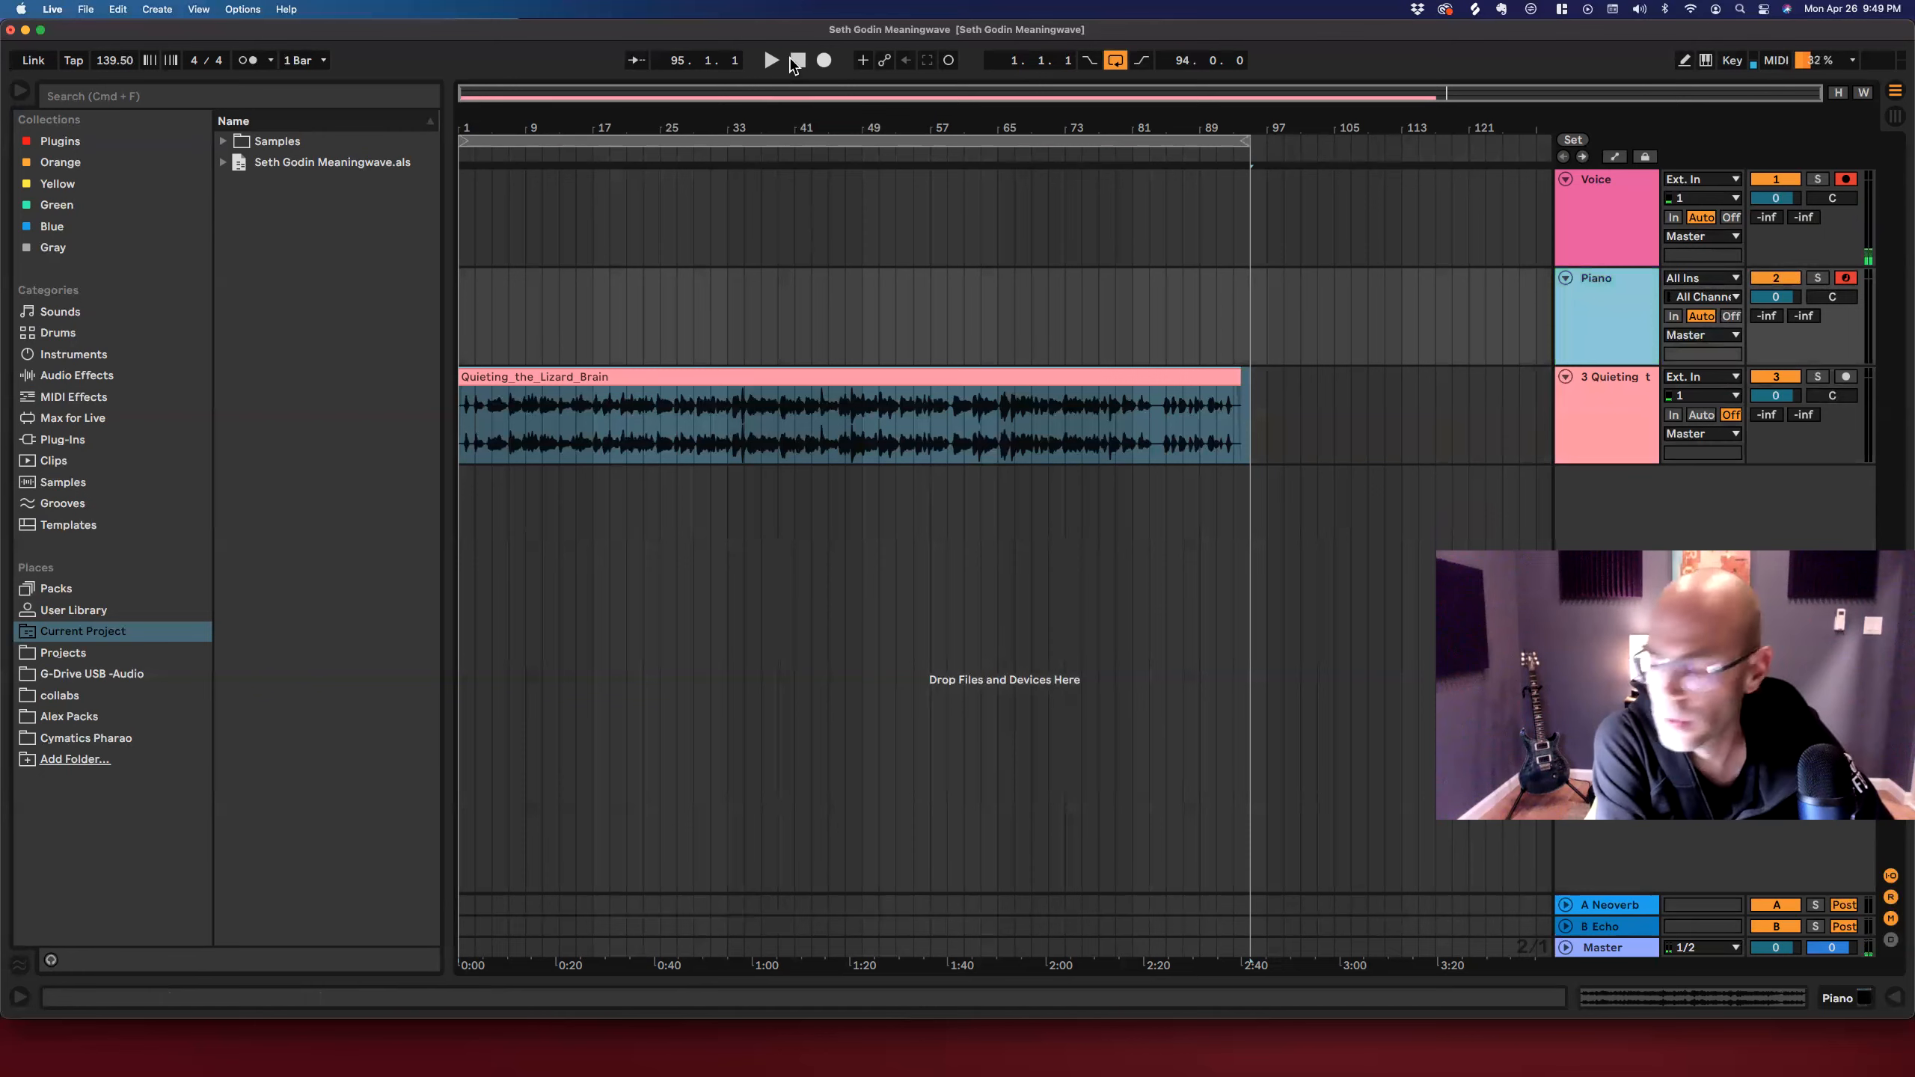
pyautogui.click(795, 61)
pyautogui.click(748, 422)
pyautogui.click(794, 424)
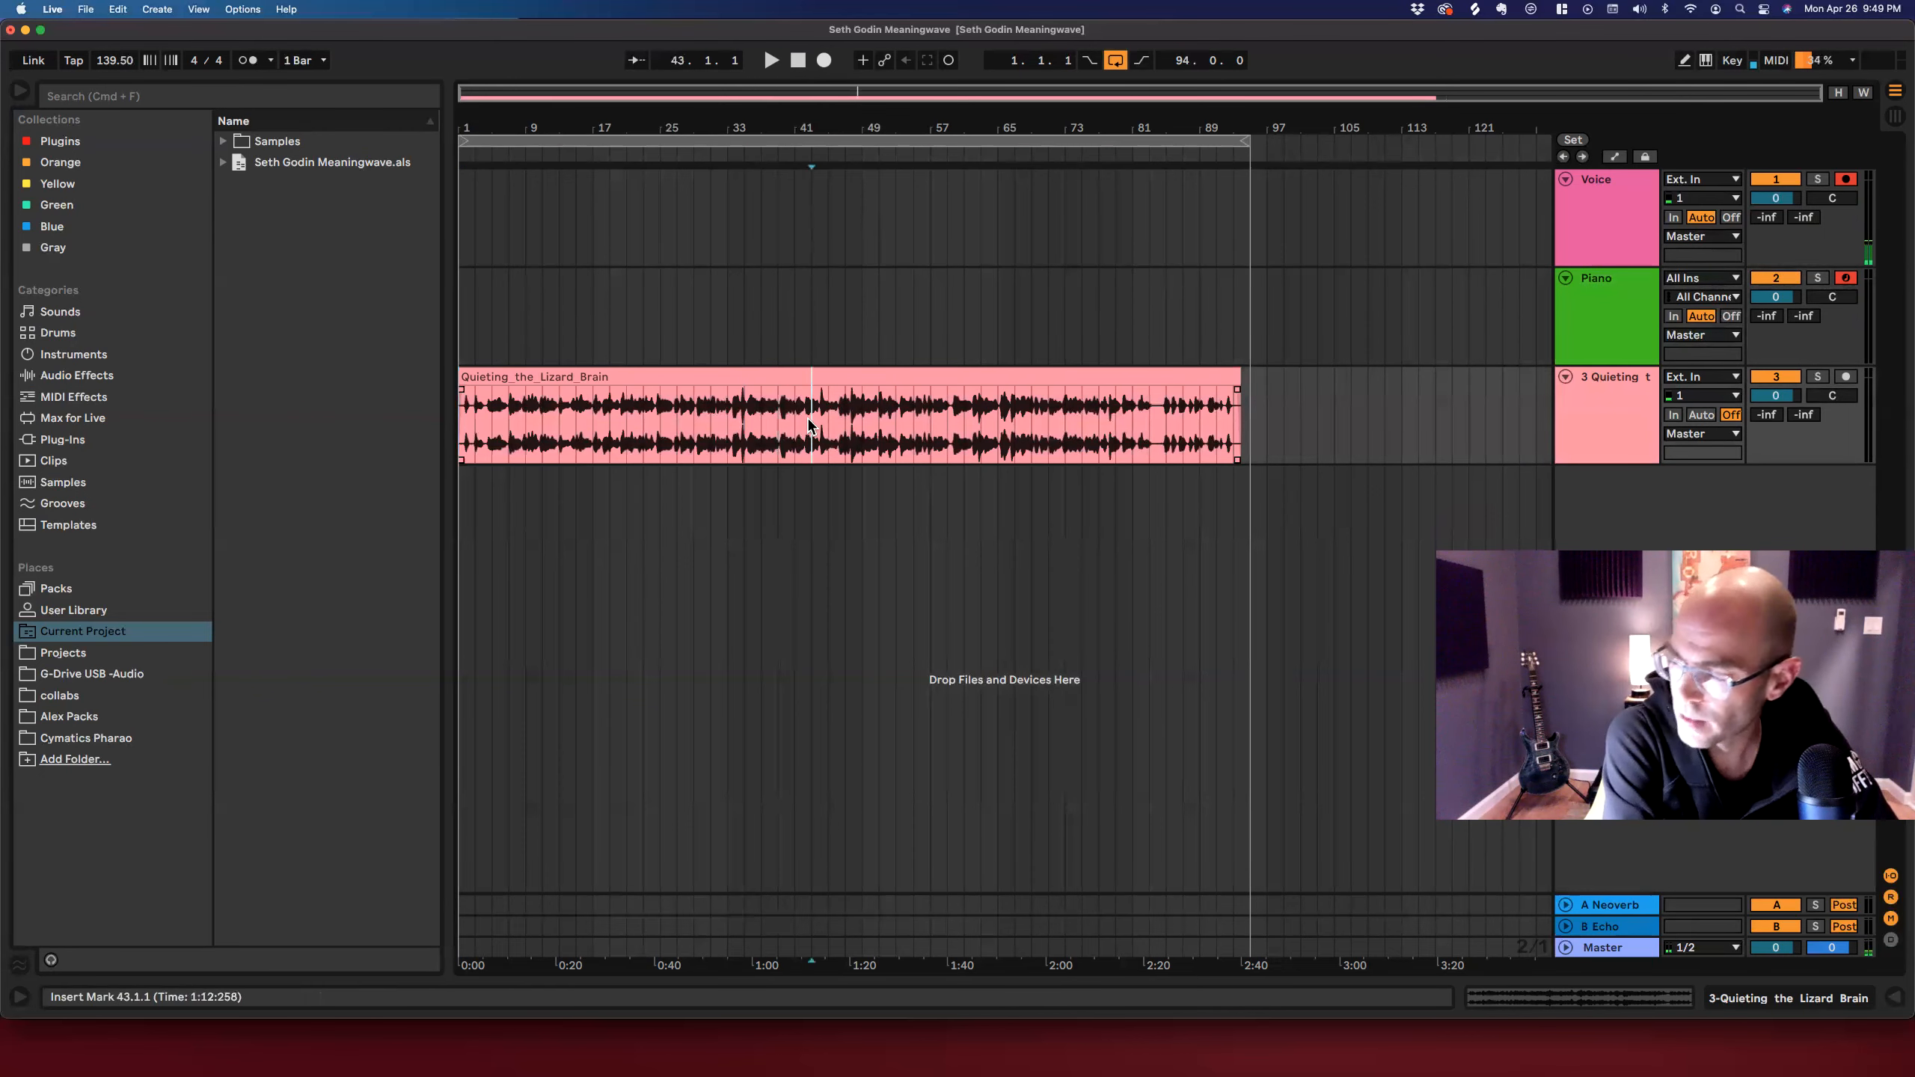
pyautogui.moveTo(894, 423); pyautogui.dragTo(794, 421)
pyautogui.moveTo(865, 420); pyautogui.dragTo(726, 427)
pyautogui.click(863, 424)
pyautogui.moveTo(863, 425)
pyautogui.mouseDown()
pyautogui.moveTo(1018, 441)
pyautogui.moveTo(859, 429)
pyautogui.mouseUp()
pyautogui.click(983, 427)
pyautogui.moveTo(995, 424); pyautogui.dragTo(1131, 442)
pyautogui.click(1131, 443)
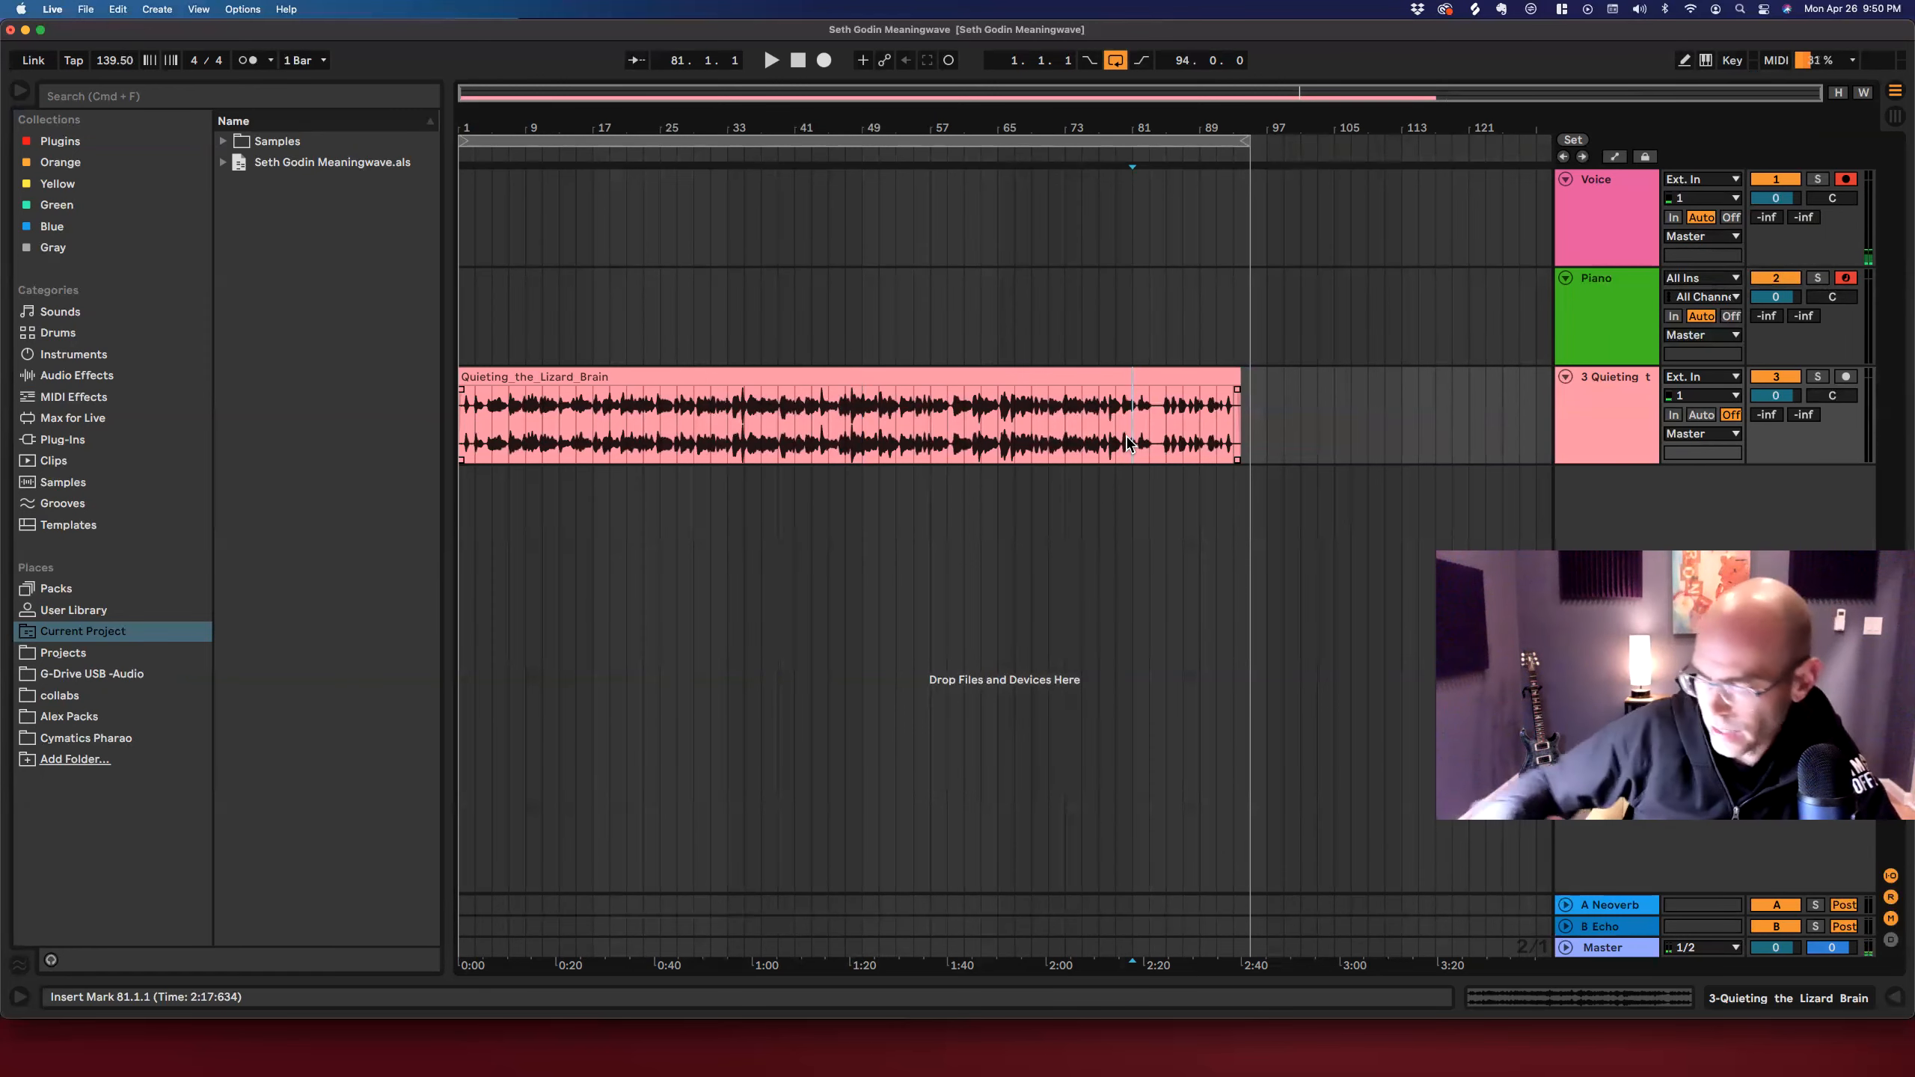
pyautogui.press('Right')
pyautogui.click(1119, 447)
# Play the end of the recording from 84.3.1 and lower the Quieting the Lizard Brain track's volume to -20.4 dB.
pyautogui.click(1165, 446)
pyautogui.press('space')
pyautogui.moveTo(1131, 126); pyautogui.dragTo(938, 127)
pyautogui.click(1054, 432)
pyautogui.moveTo(1776, 395); pyautogui.dragTo(1776, 456)
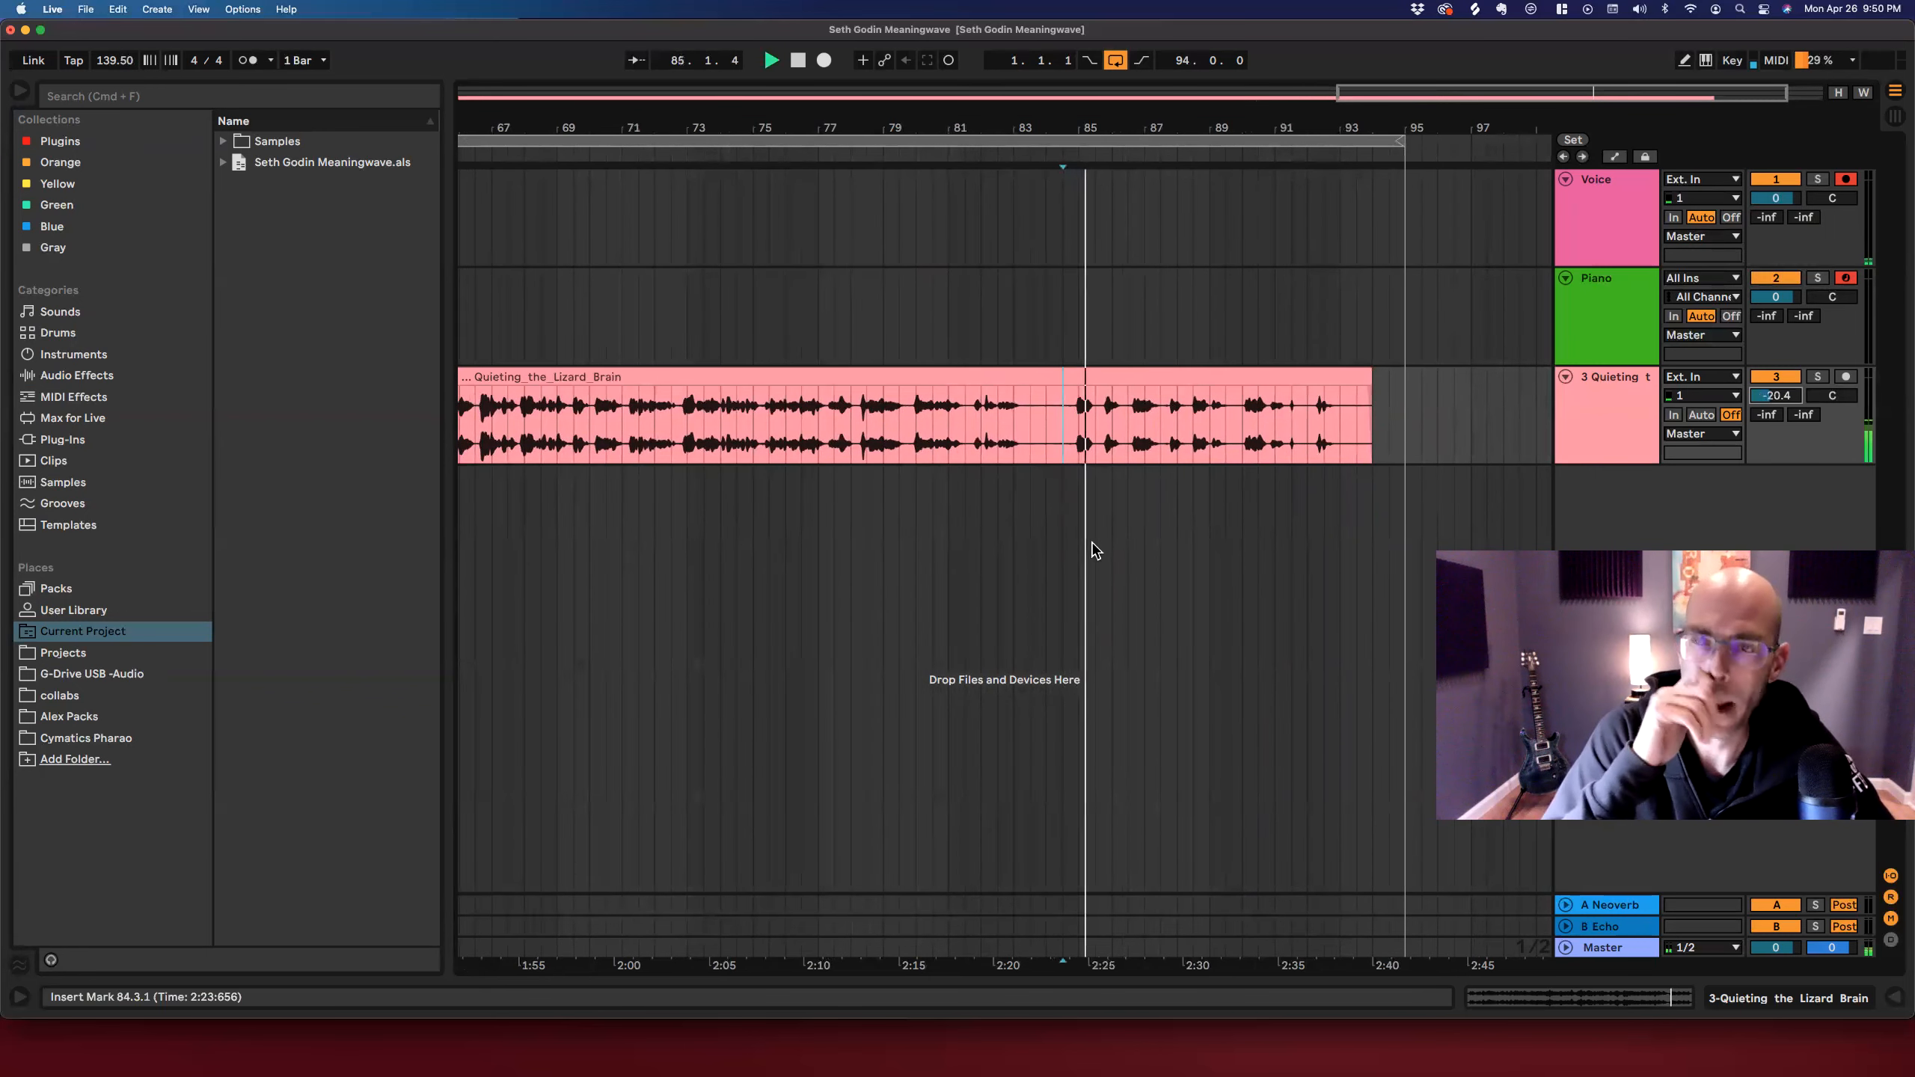
# Audition the closing phrases from several points, including 79.3.1 and 82.1.1, and raise the track volume to -8.4 dB.
pyautogui.click(1128, 446)
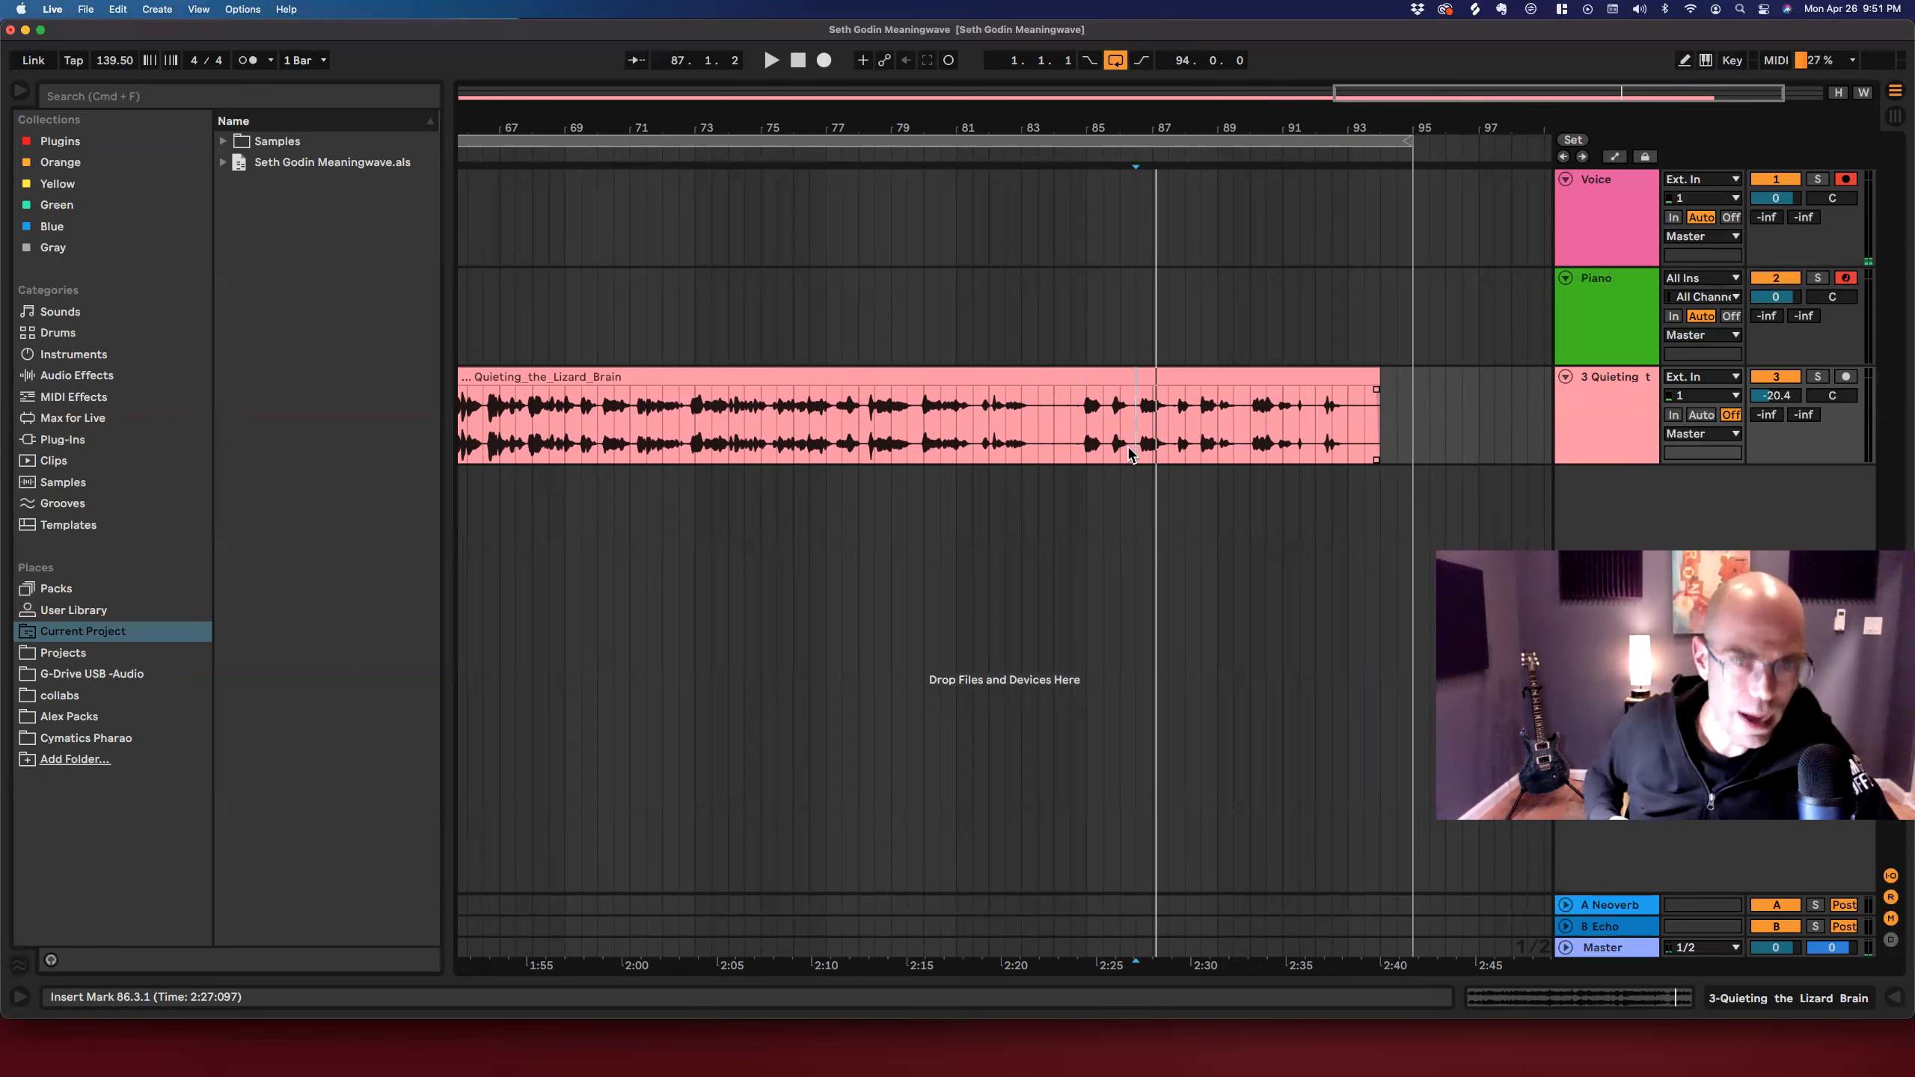
pyautogui.click(1072, 451)
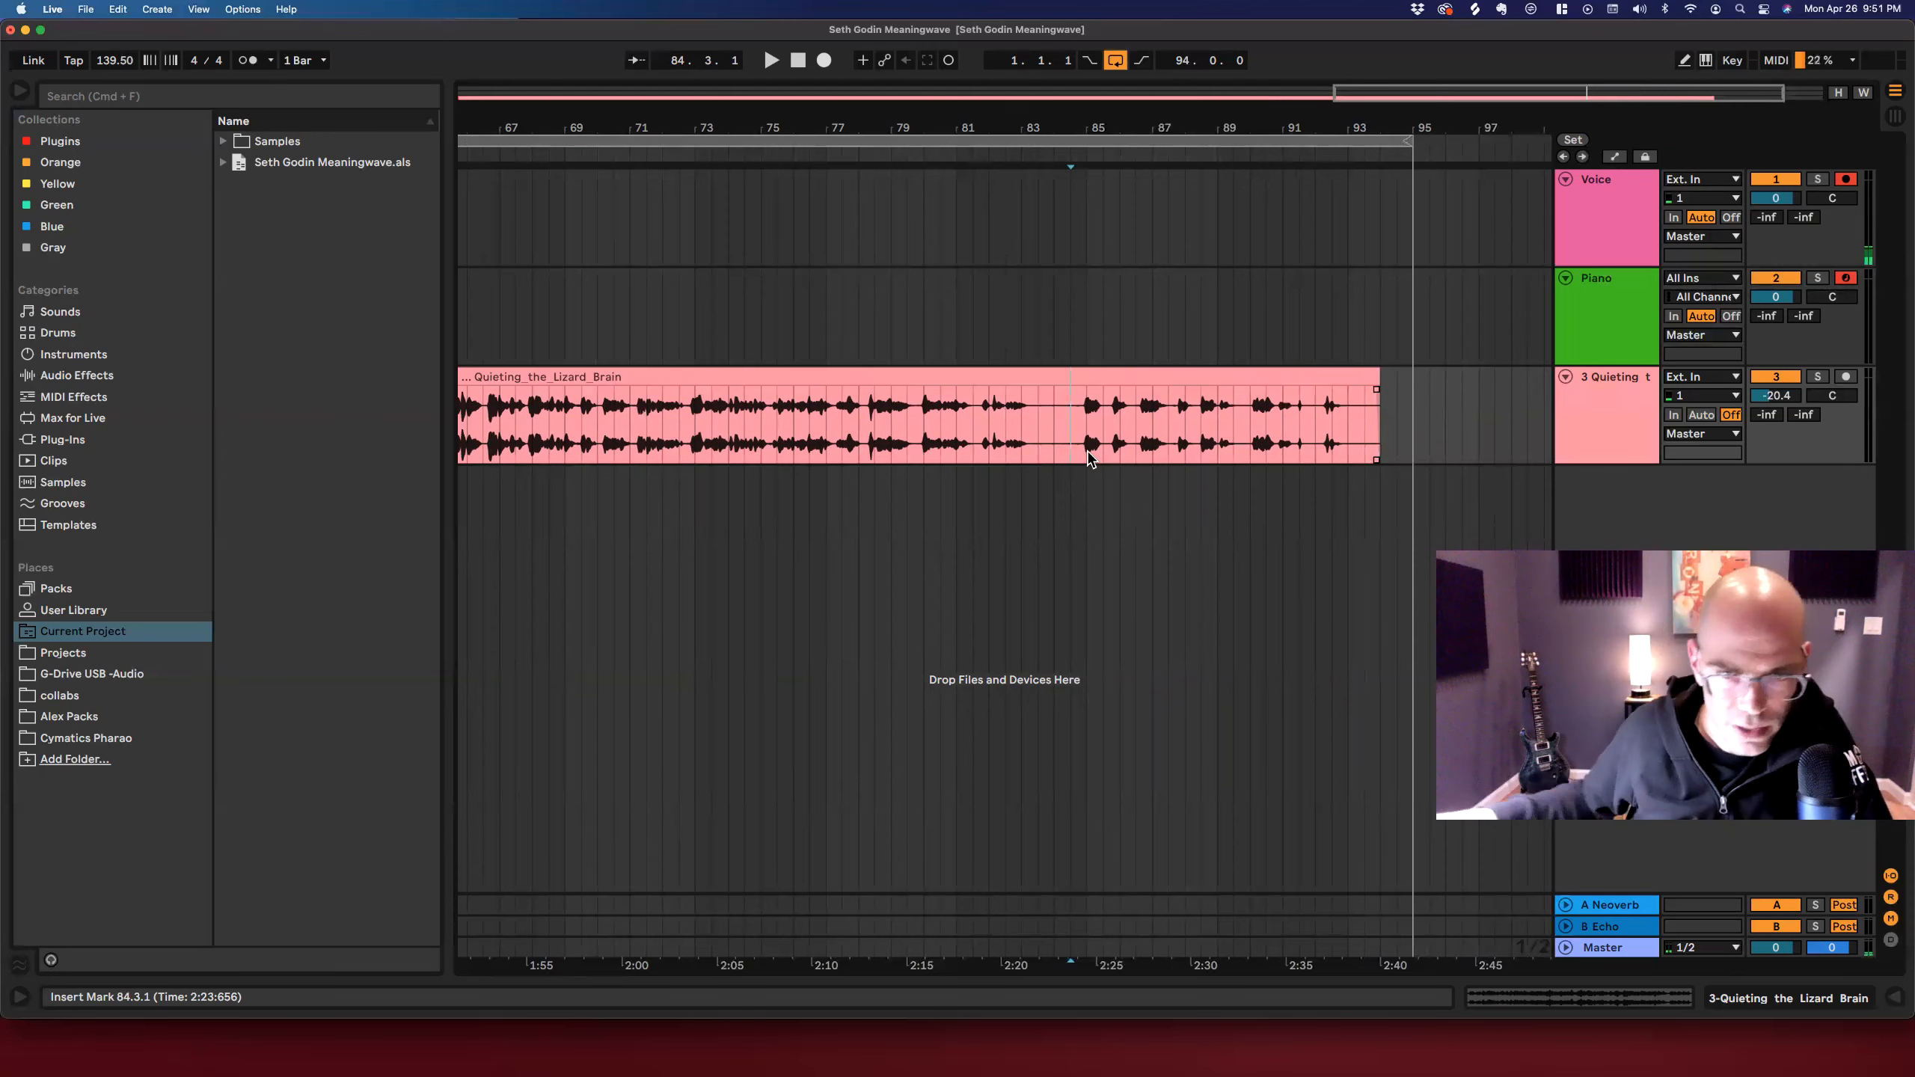
pyautogui.hscroll(-1, 1161, 443)
pyautogui.click(1236, 436)
pyautogui.press('space')
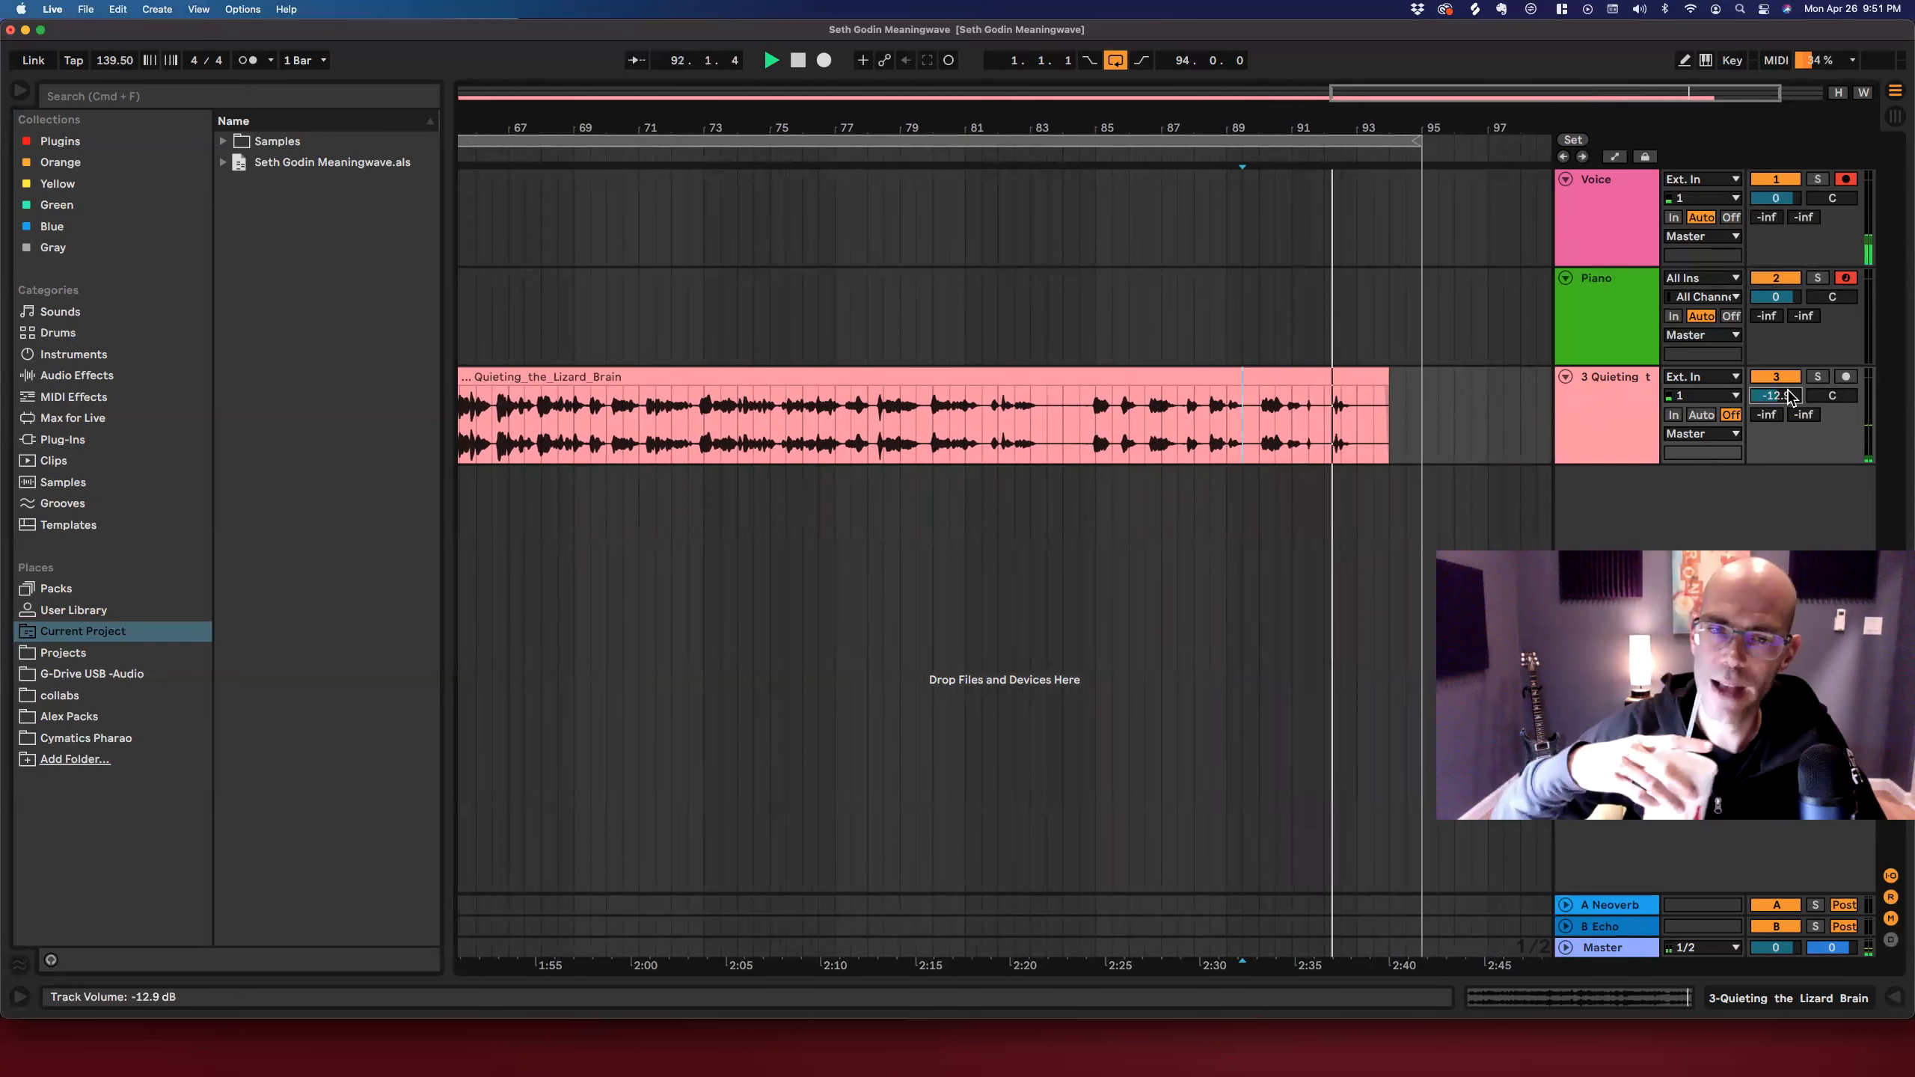
pyautogui.click(915, 424)
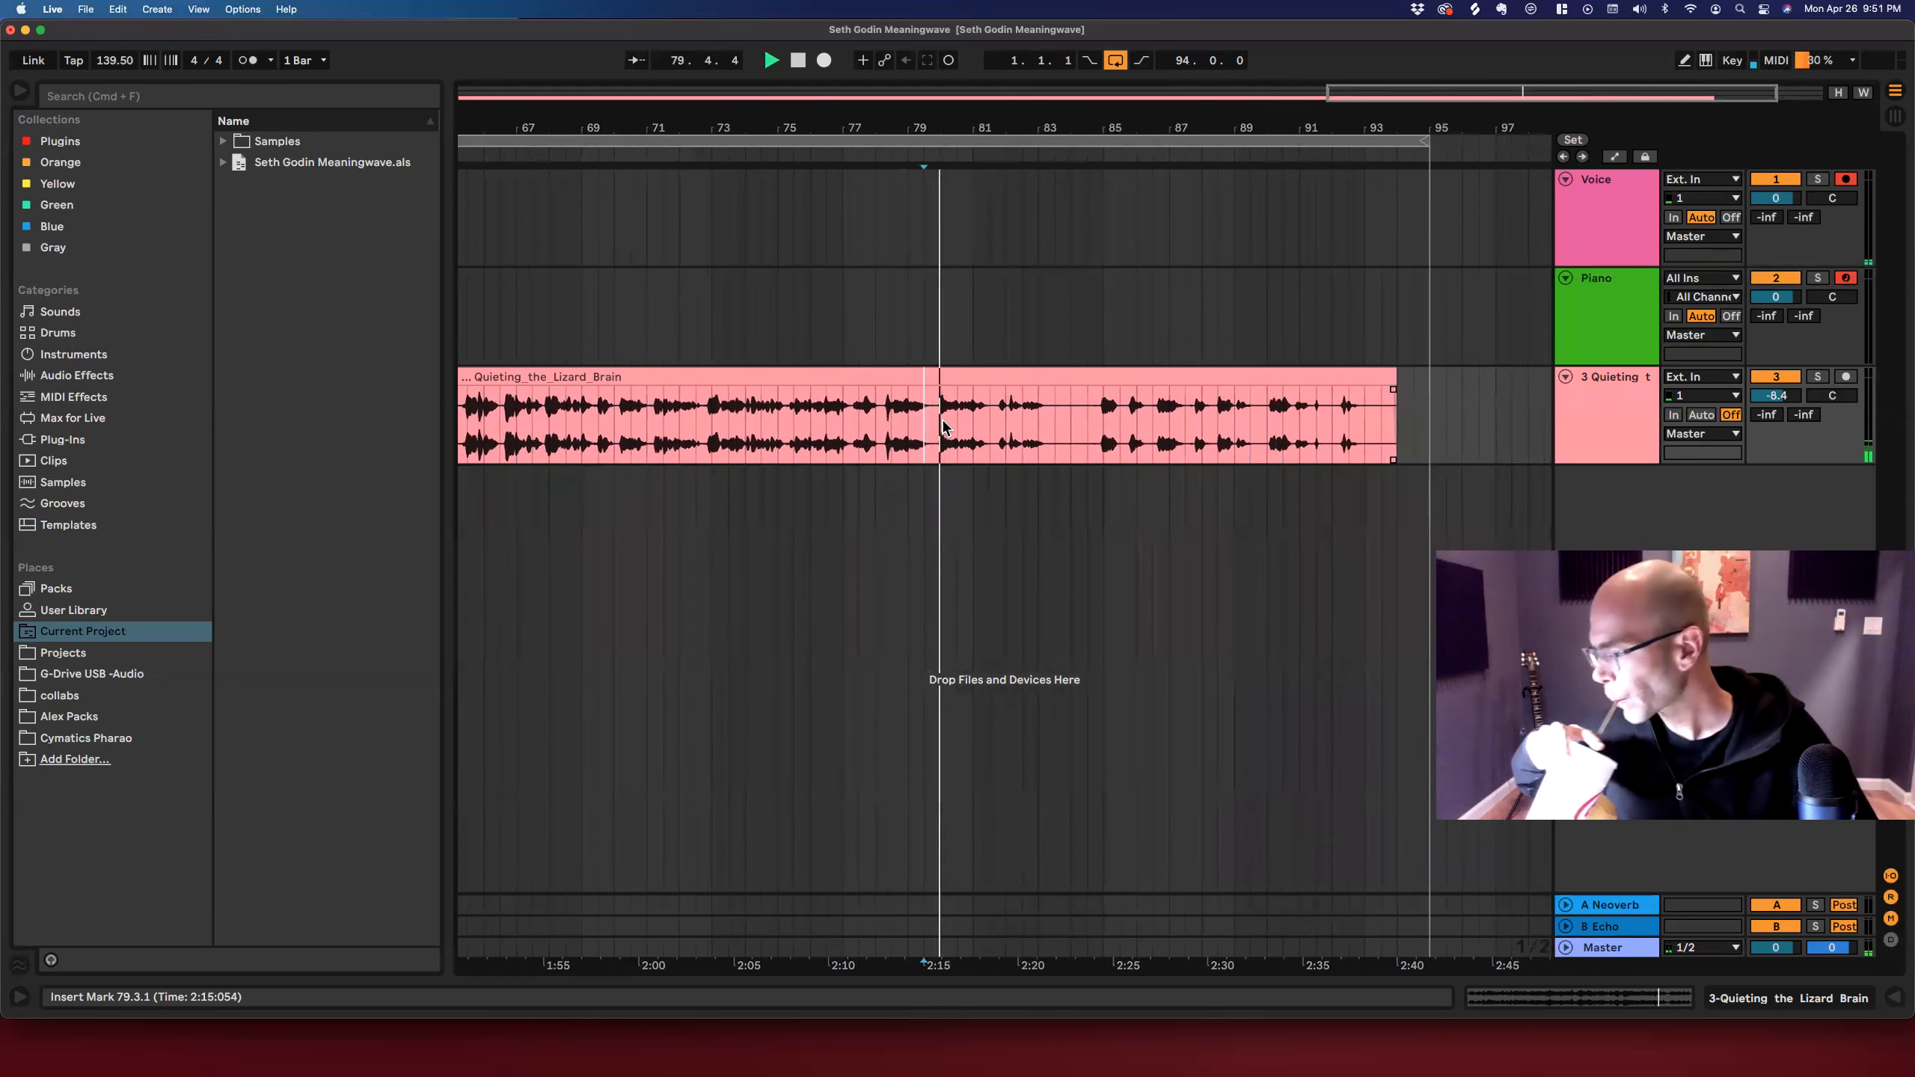
pyautogui.click(997, 416)
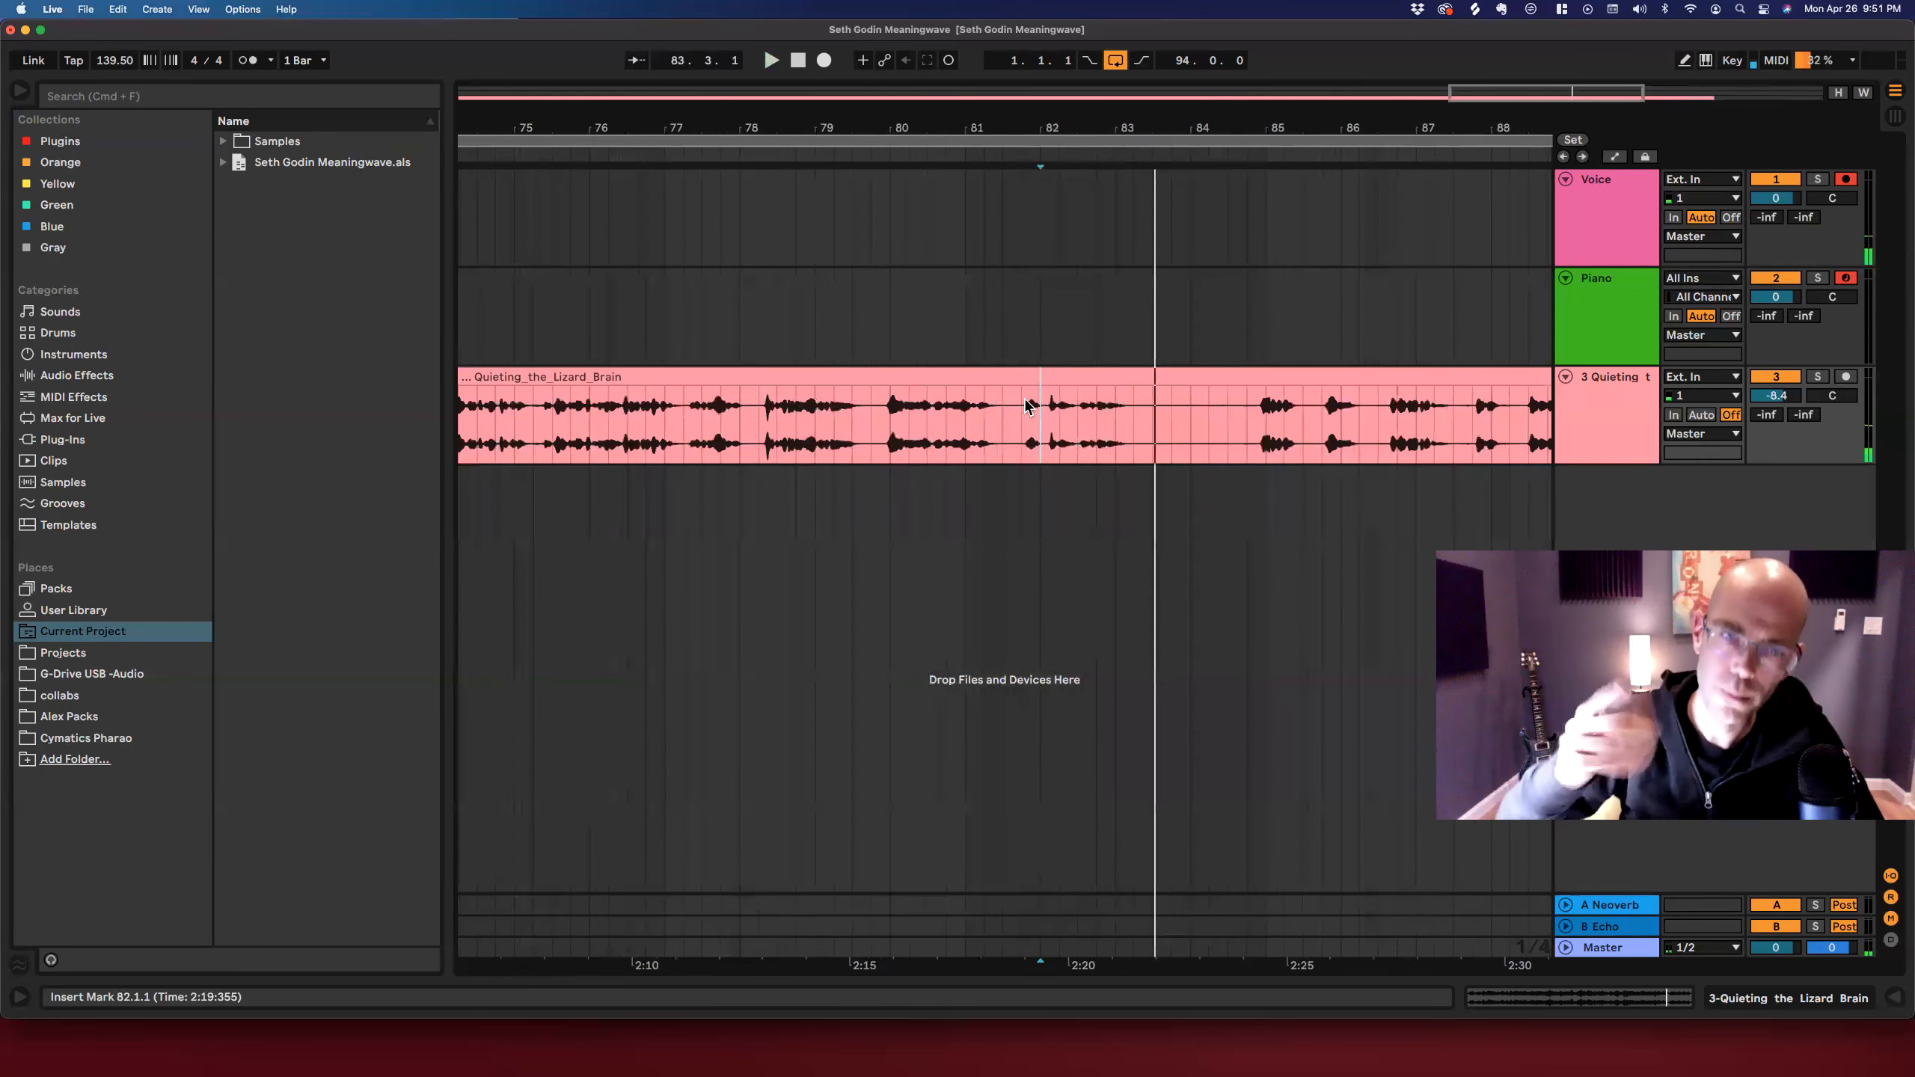
# Stop playback and split the clip around the phrase from 81.4.1 to 83.2.1.
pyautogui.press('space')
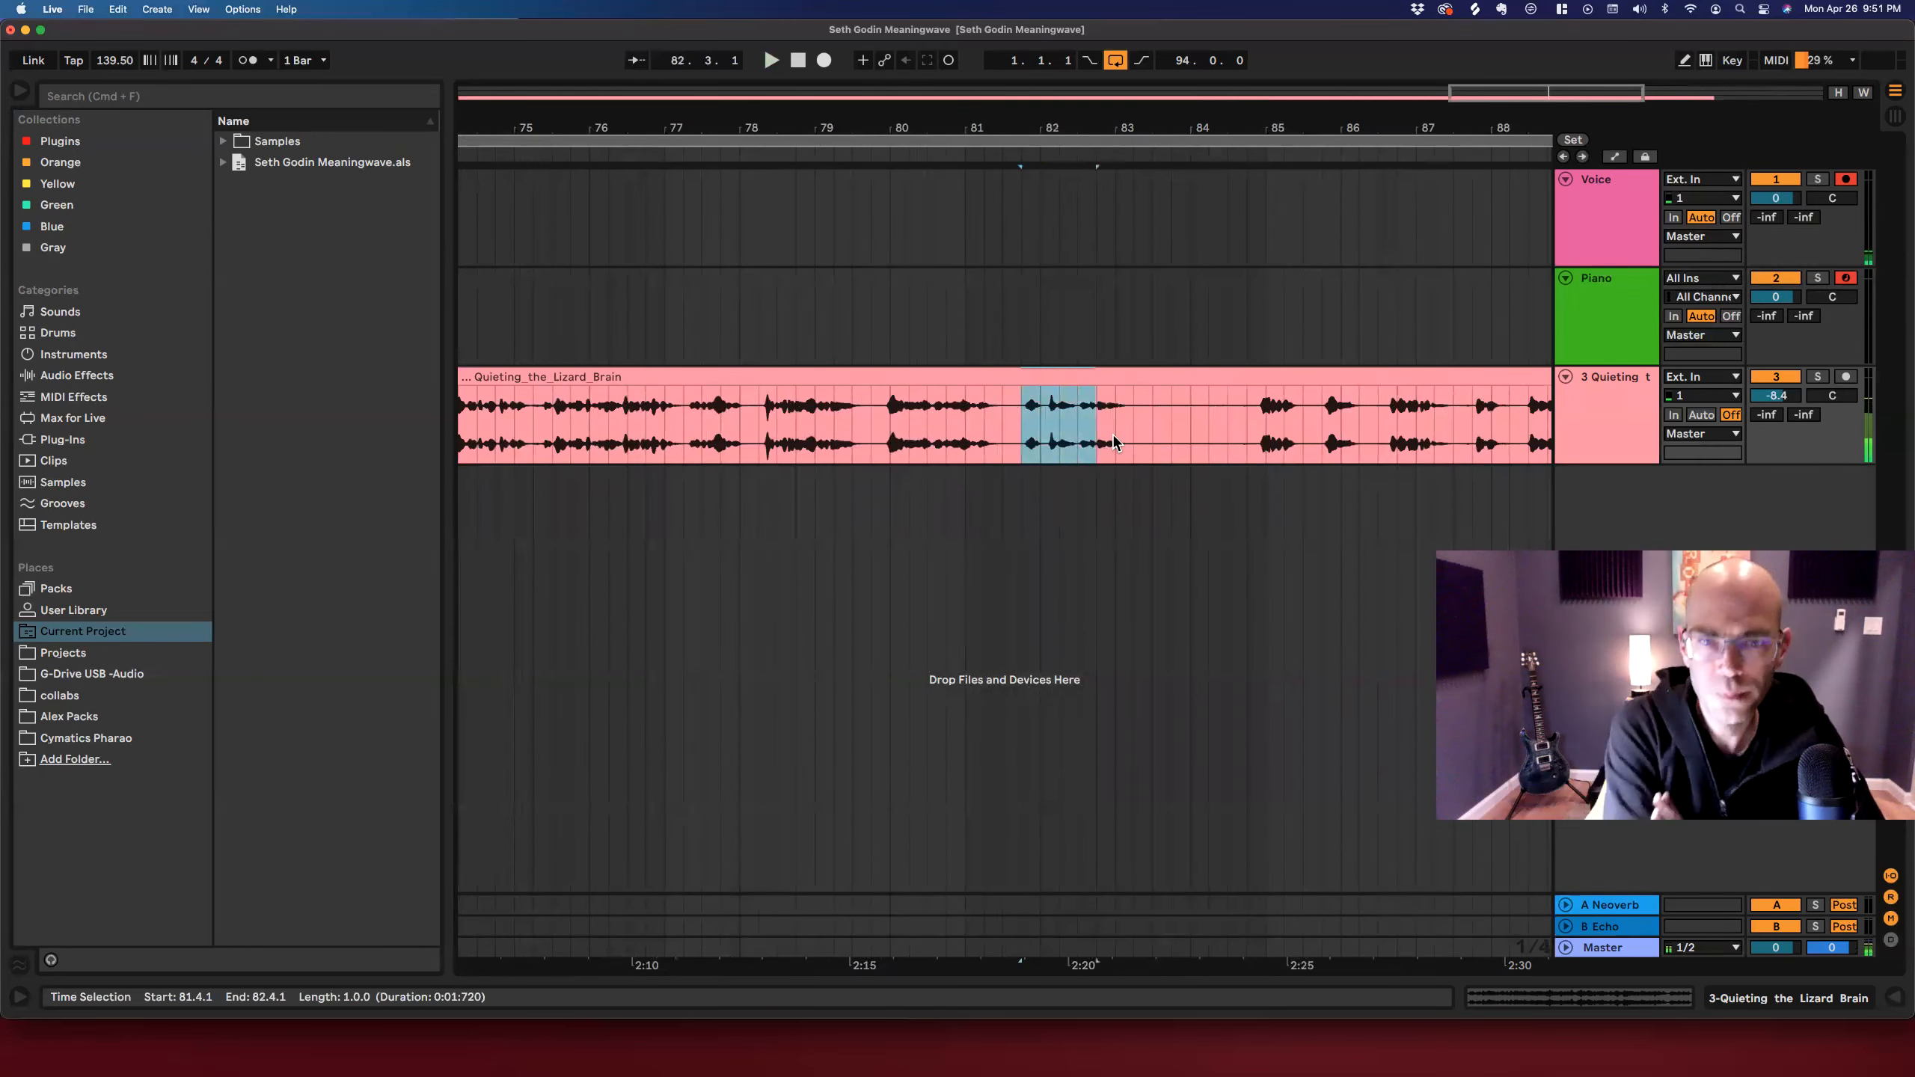
pyautogui.moveTo(1113, 434); pyautogui.dragTo(1134, 432)
pyautogui.press('super+e')
# Try transposing the isolated phrase by 18 and 5 semitones during playback, and reset its transposition to 0 st.
pyautogui.press('space')
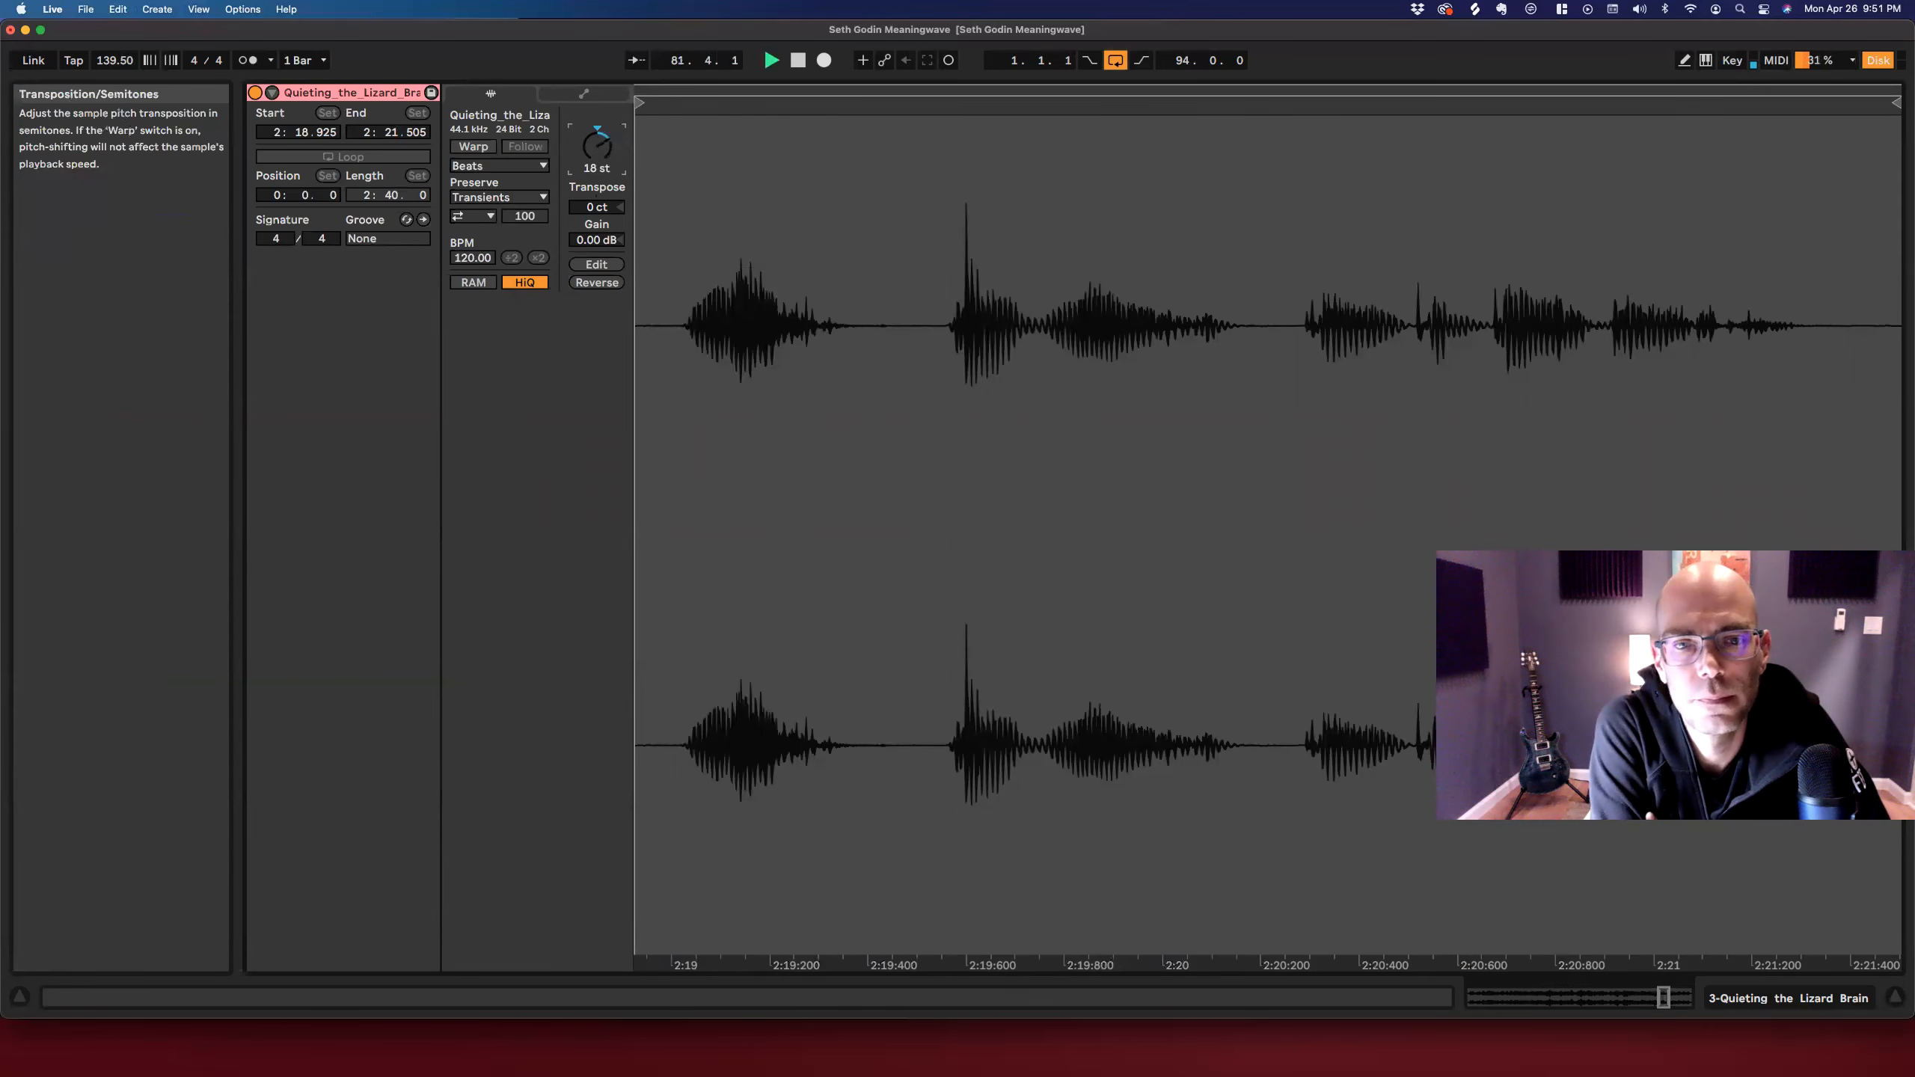
pyautogui.moveTo(597, 147); pyautogui.dragTo(599, 160)
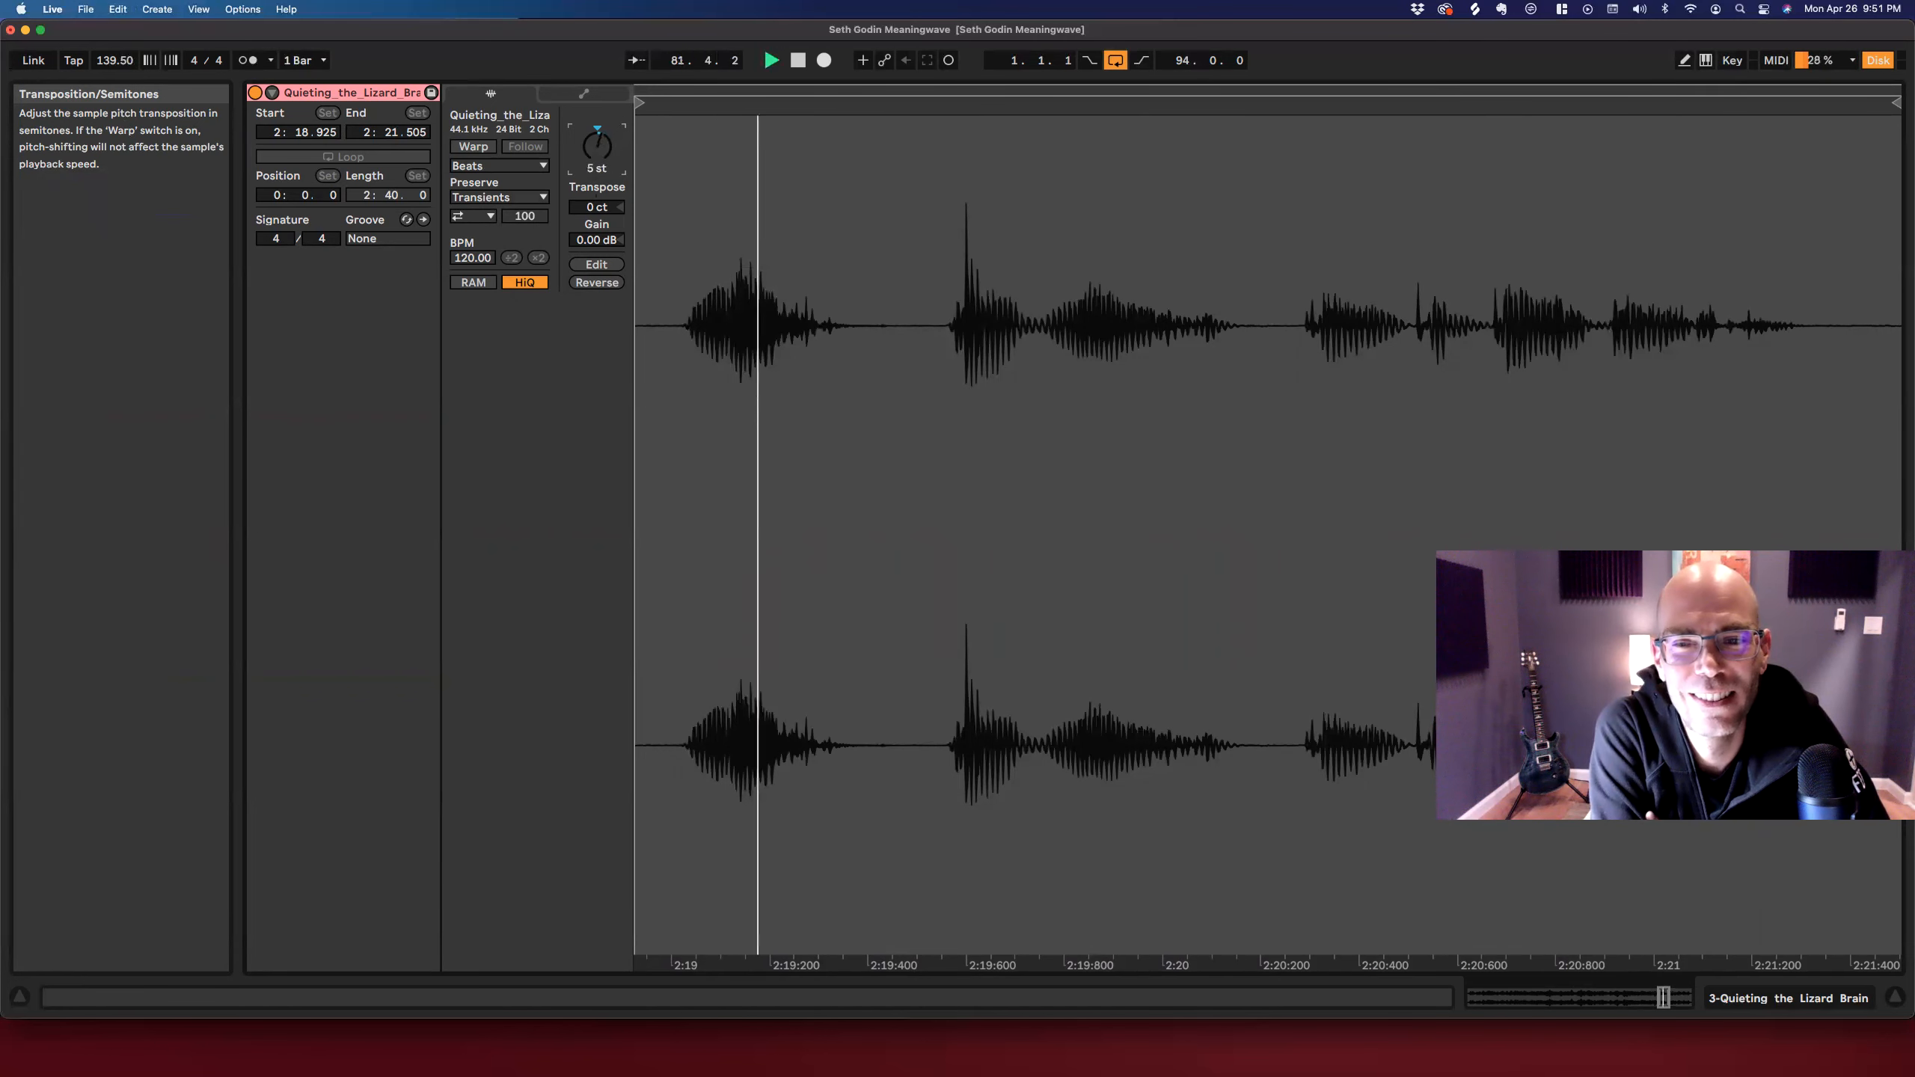
pyautogui.press('space')
pyautogui.moveTo(597, 147); pyautogui.dragTo(597, 154)
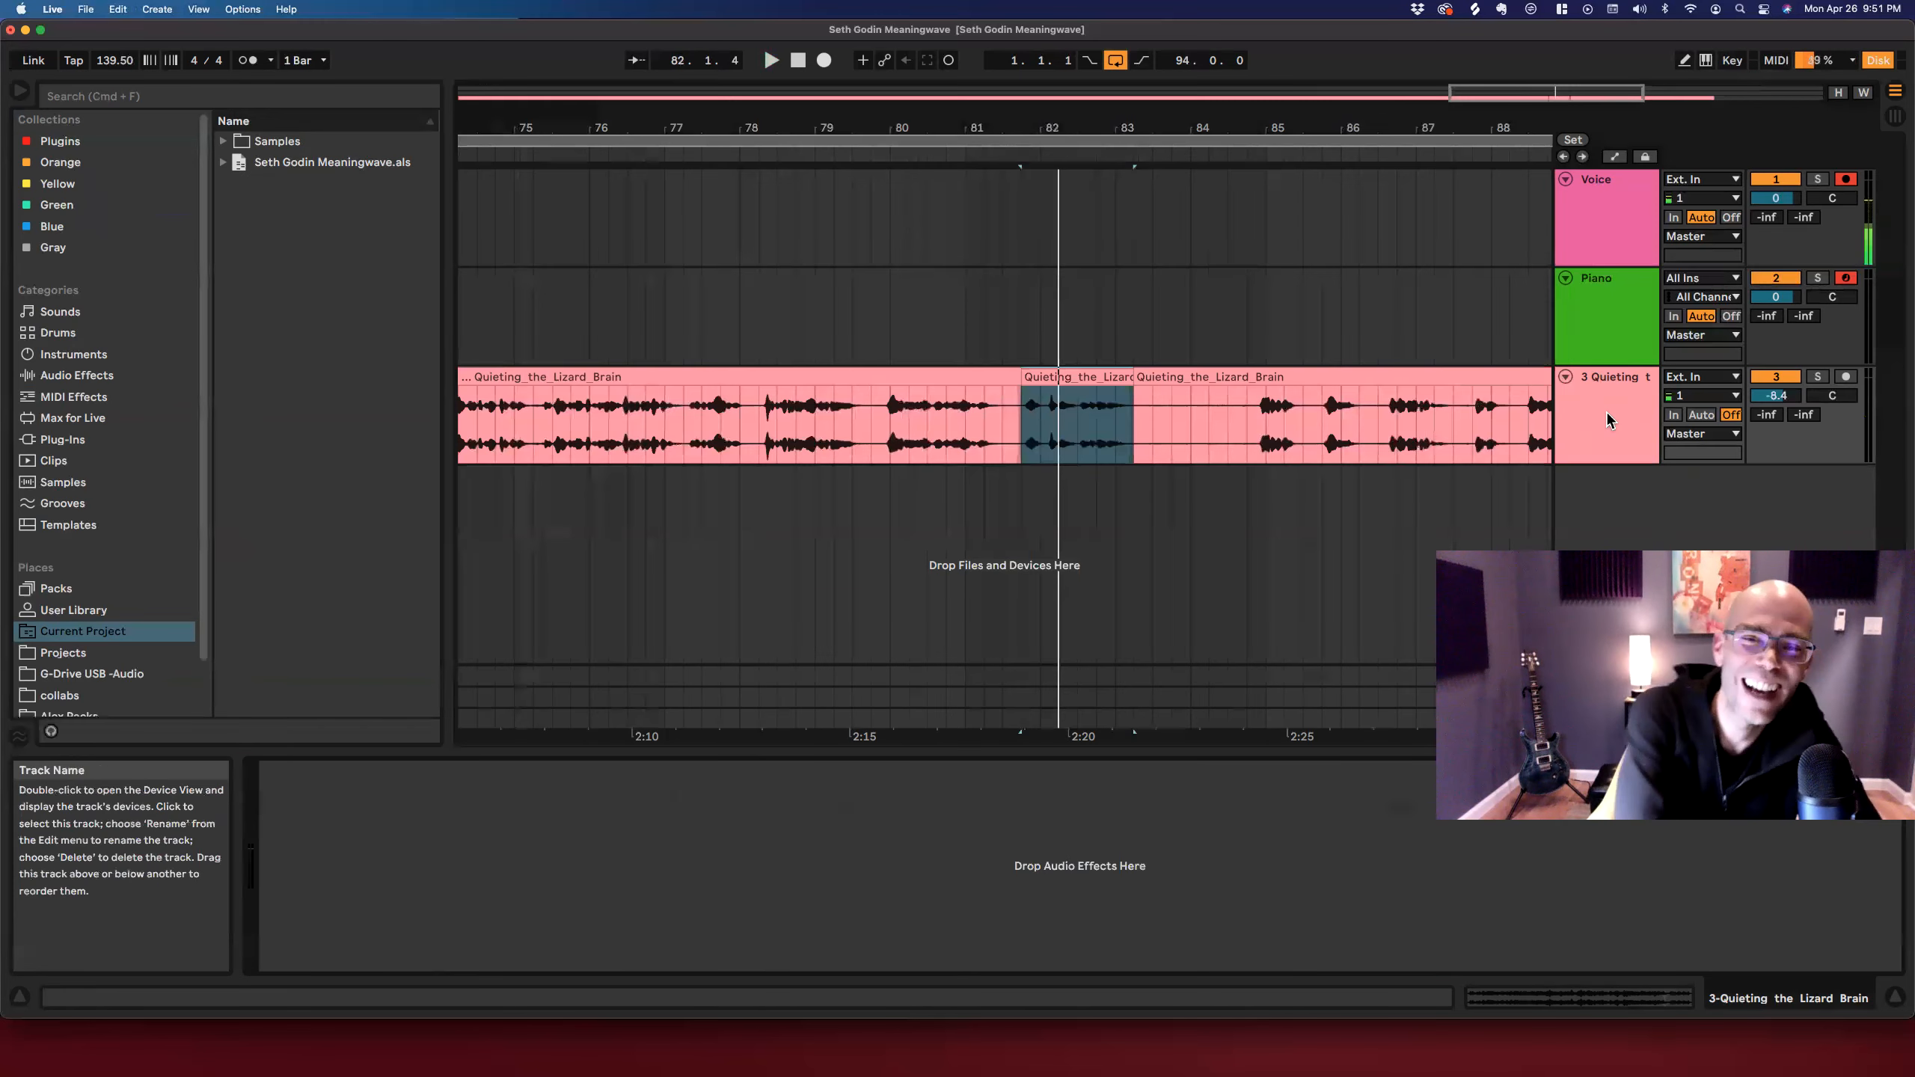
# Duplicate the Quieting the Lizard Brain track three times.
pyautogui.press('super+d')
pyautogui.press('super+d')
pyautogui.press('super+d')
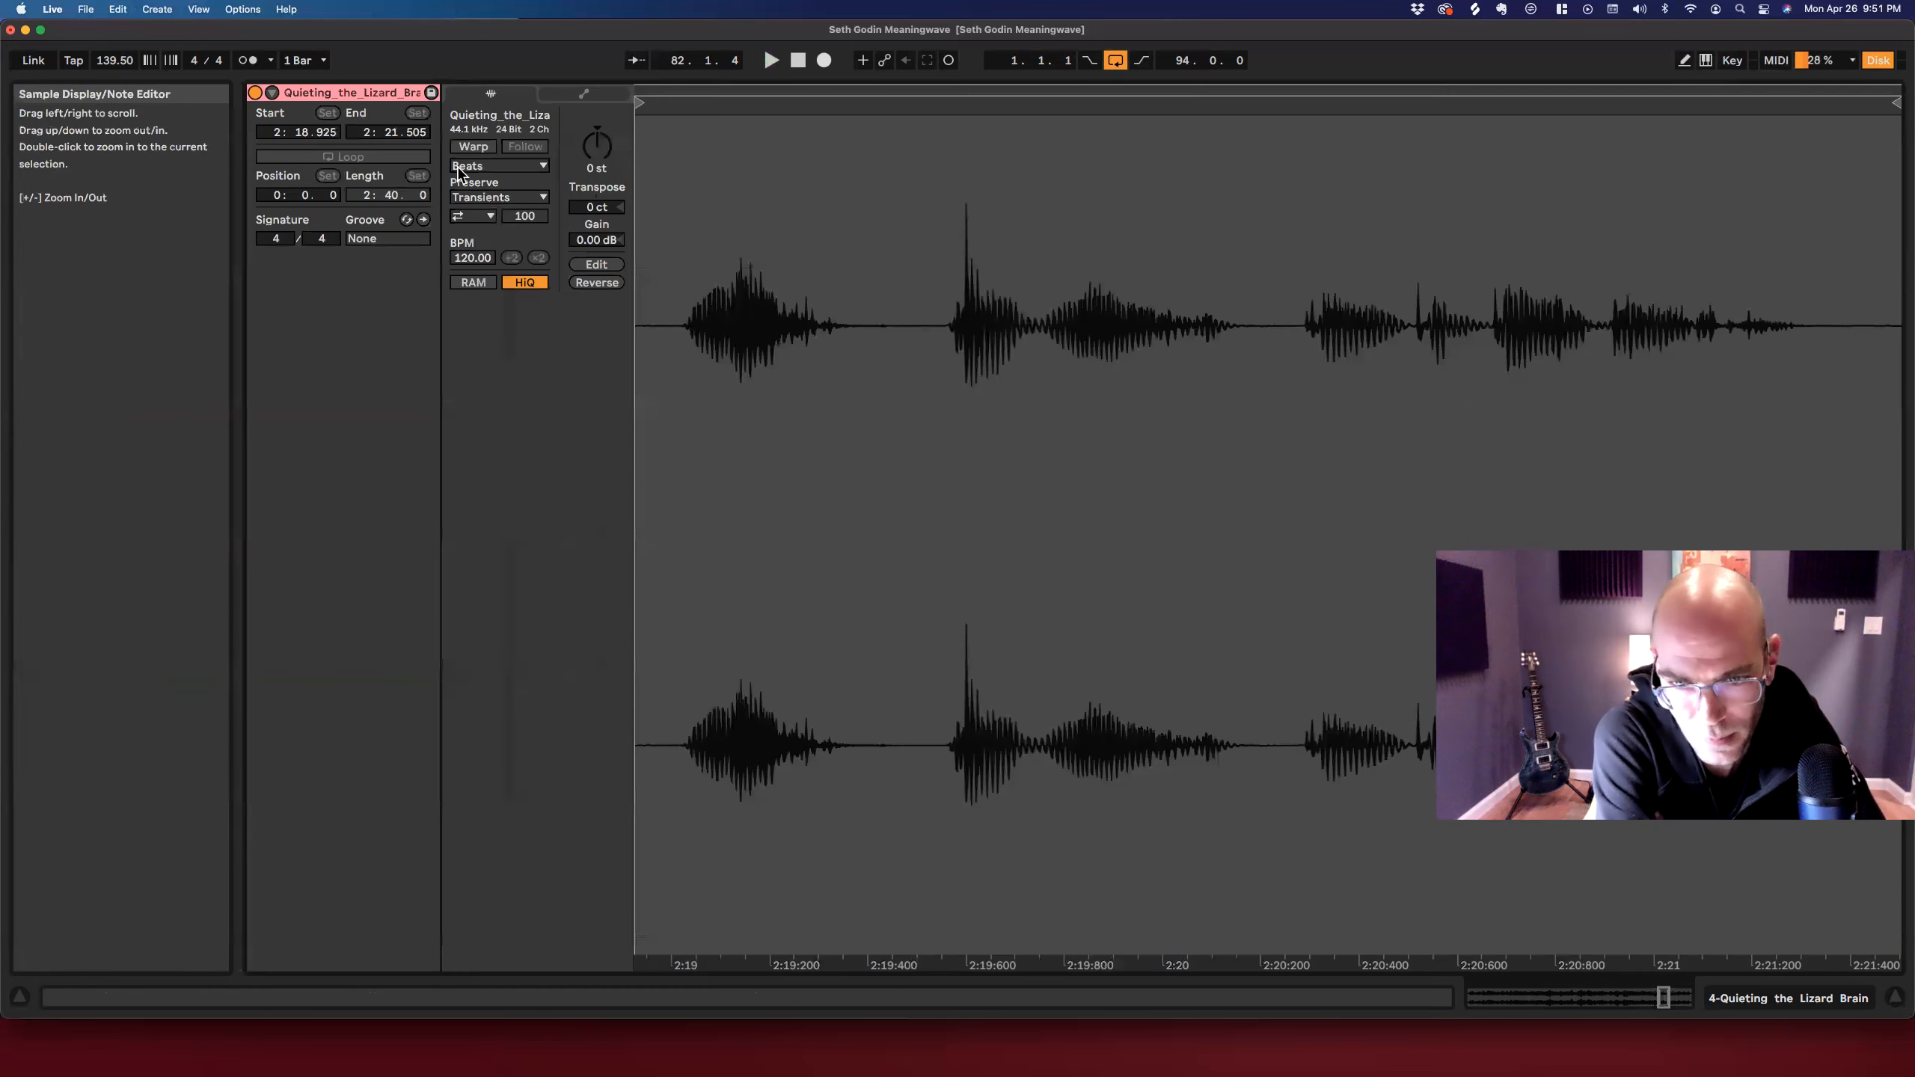
# Lower the pitch of the isolated phrase on track 4, pan the track to 28L, and toggle solo on tracks 3 and 4.
pyautogui.moveTo(605, 155); pyautogui.dragTo(606, 161)
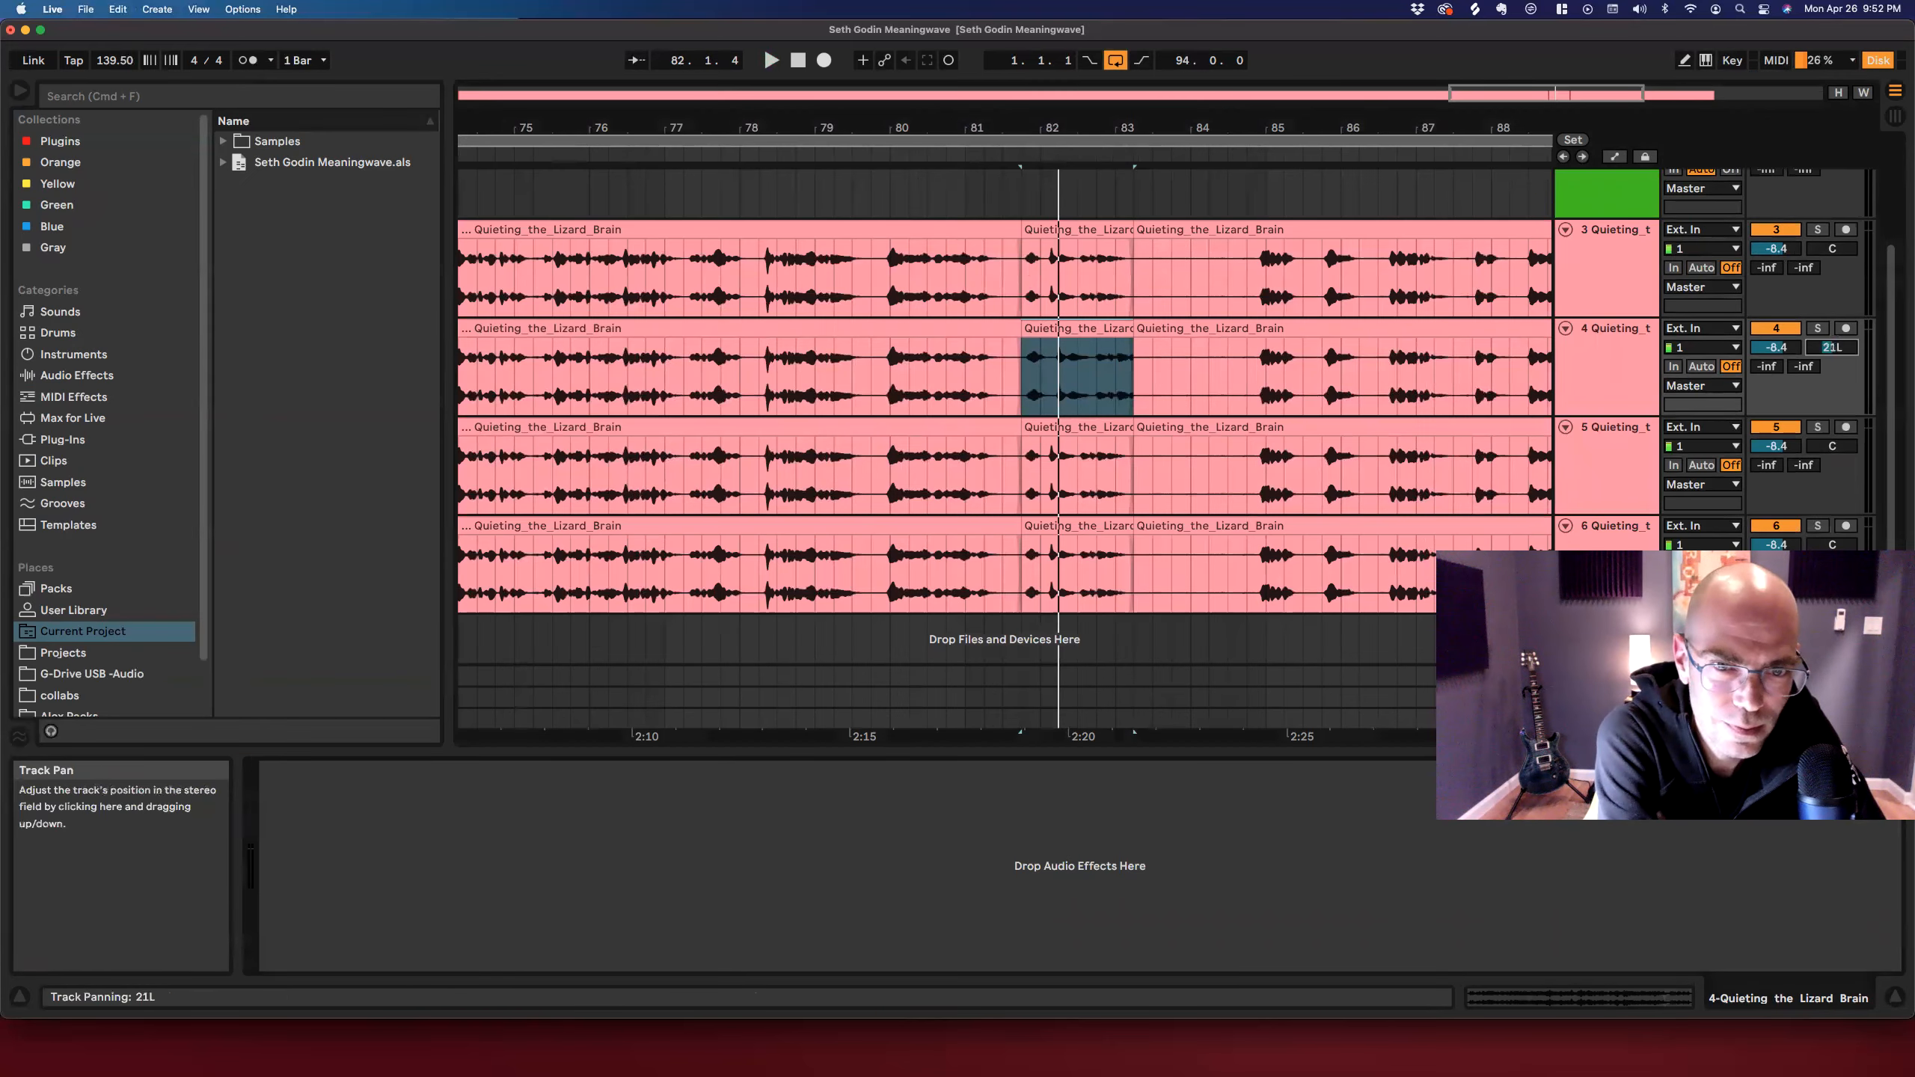
pyautogui.moveTo(1832, 348); pyautogui.dragTo(1831, 355)
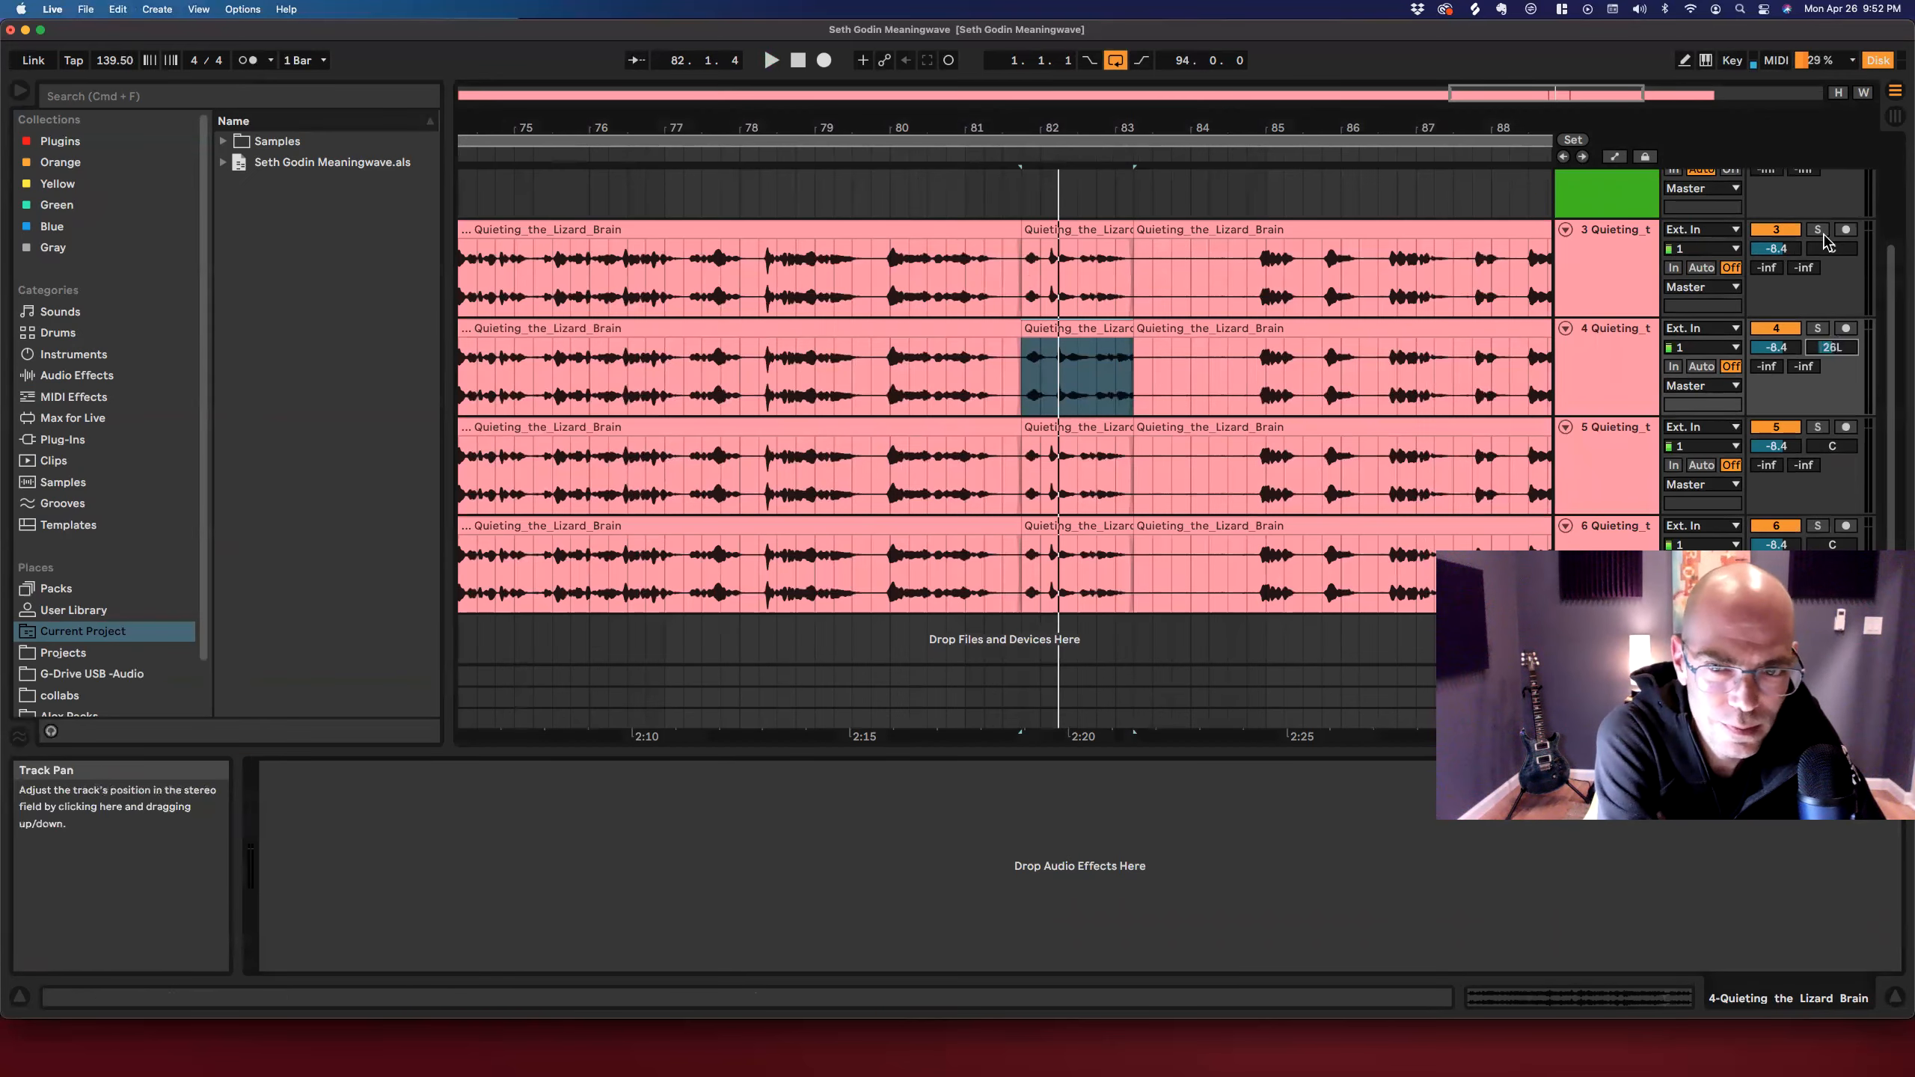
pyautogui.click(1817, 230)
pyautogui.keyDown('super'); pyautogui.click(1817, 329); pyautogui.keyUp('super')
pyautogui.click(1816, 231)
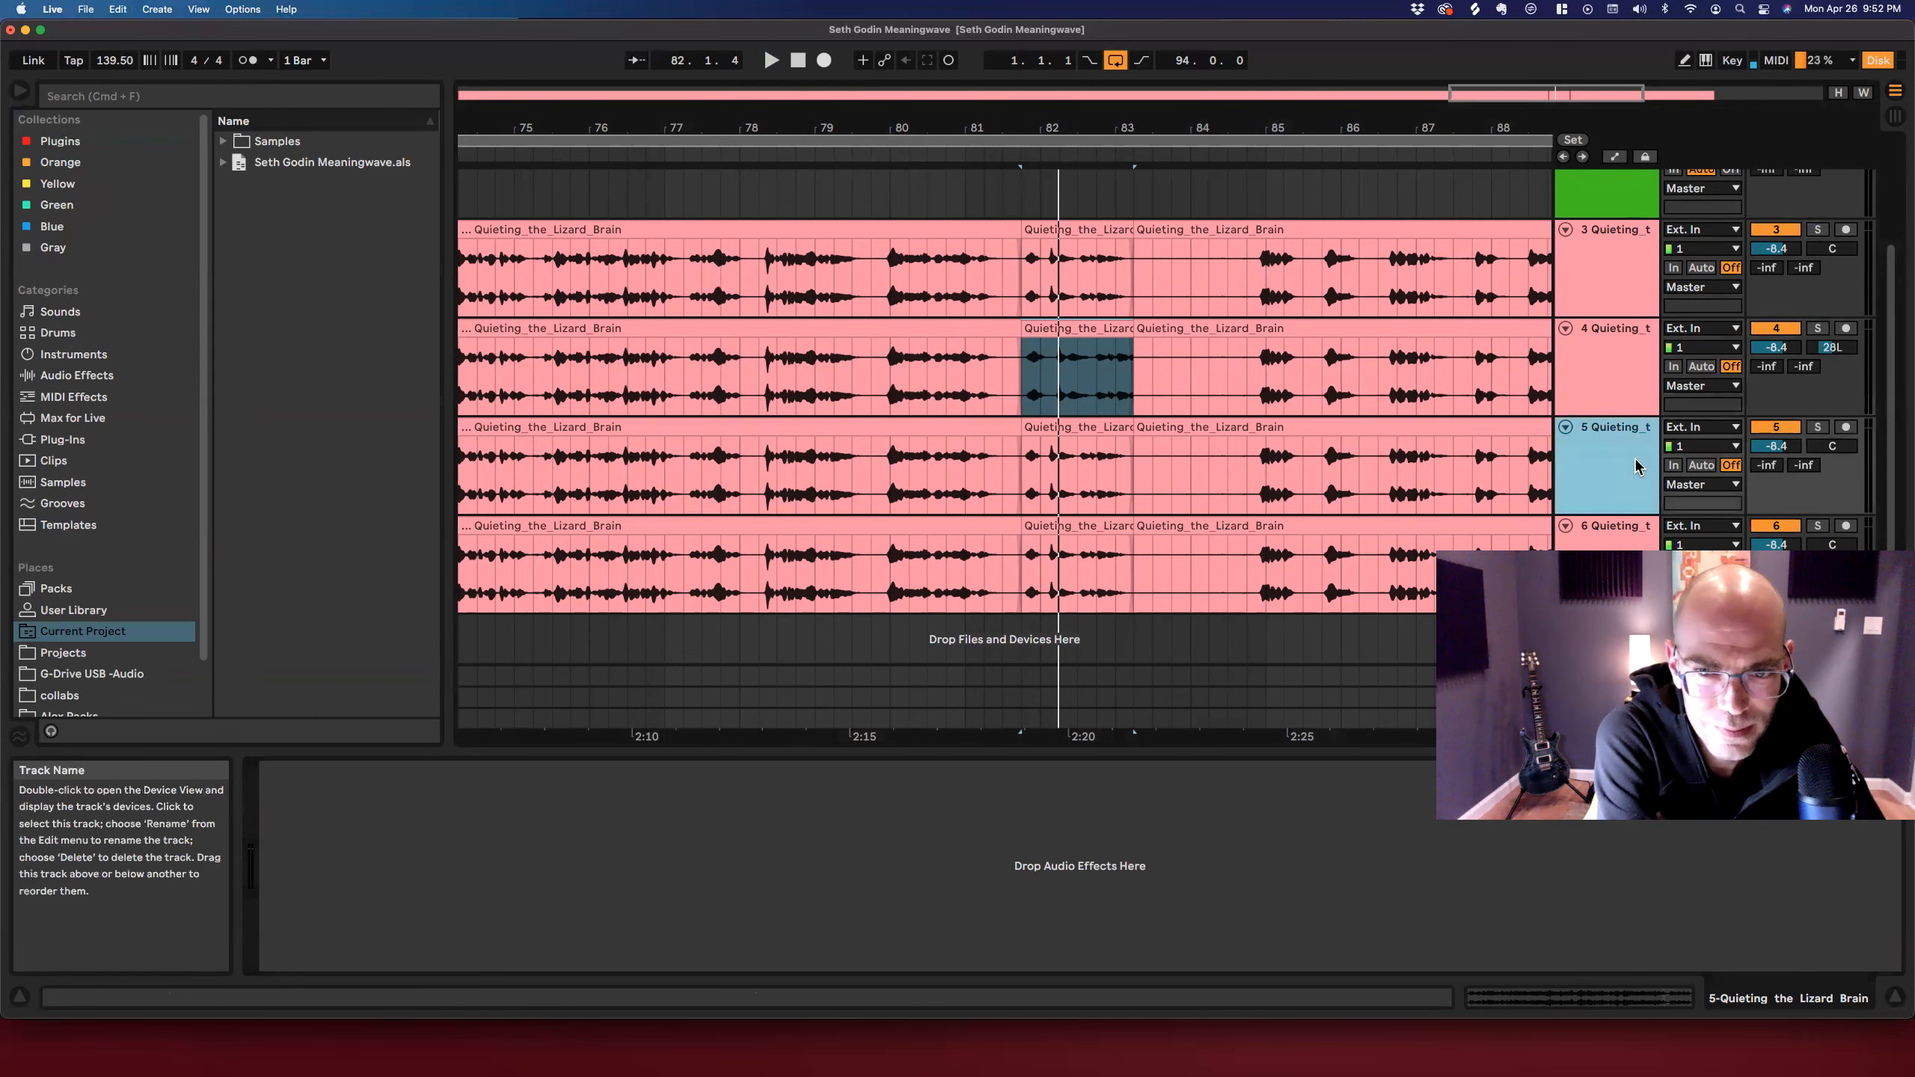
# Transpose the isolated phrase clips on tracks 5 and 6 upward.
pyautogui.click(1078, 467)
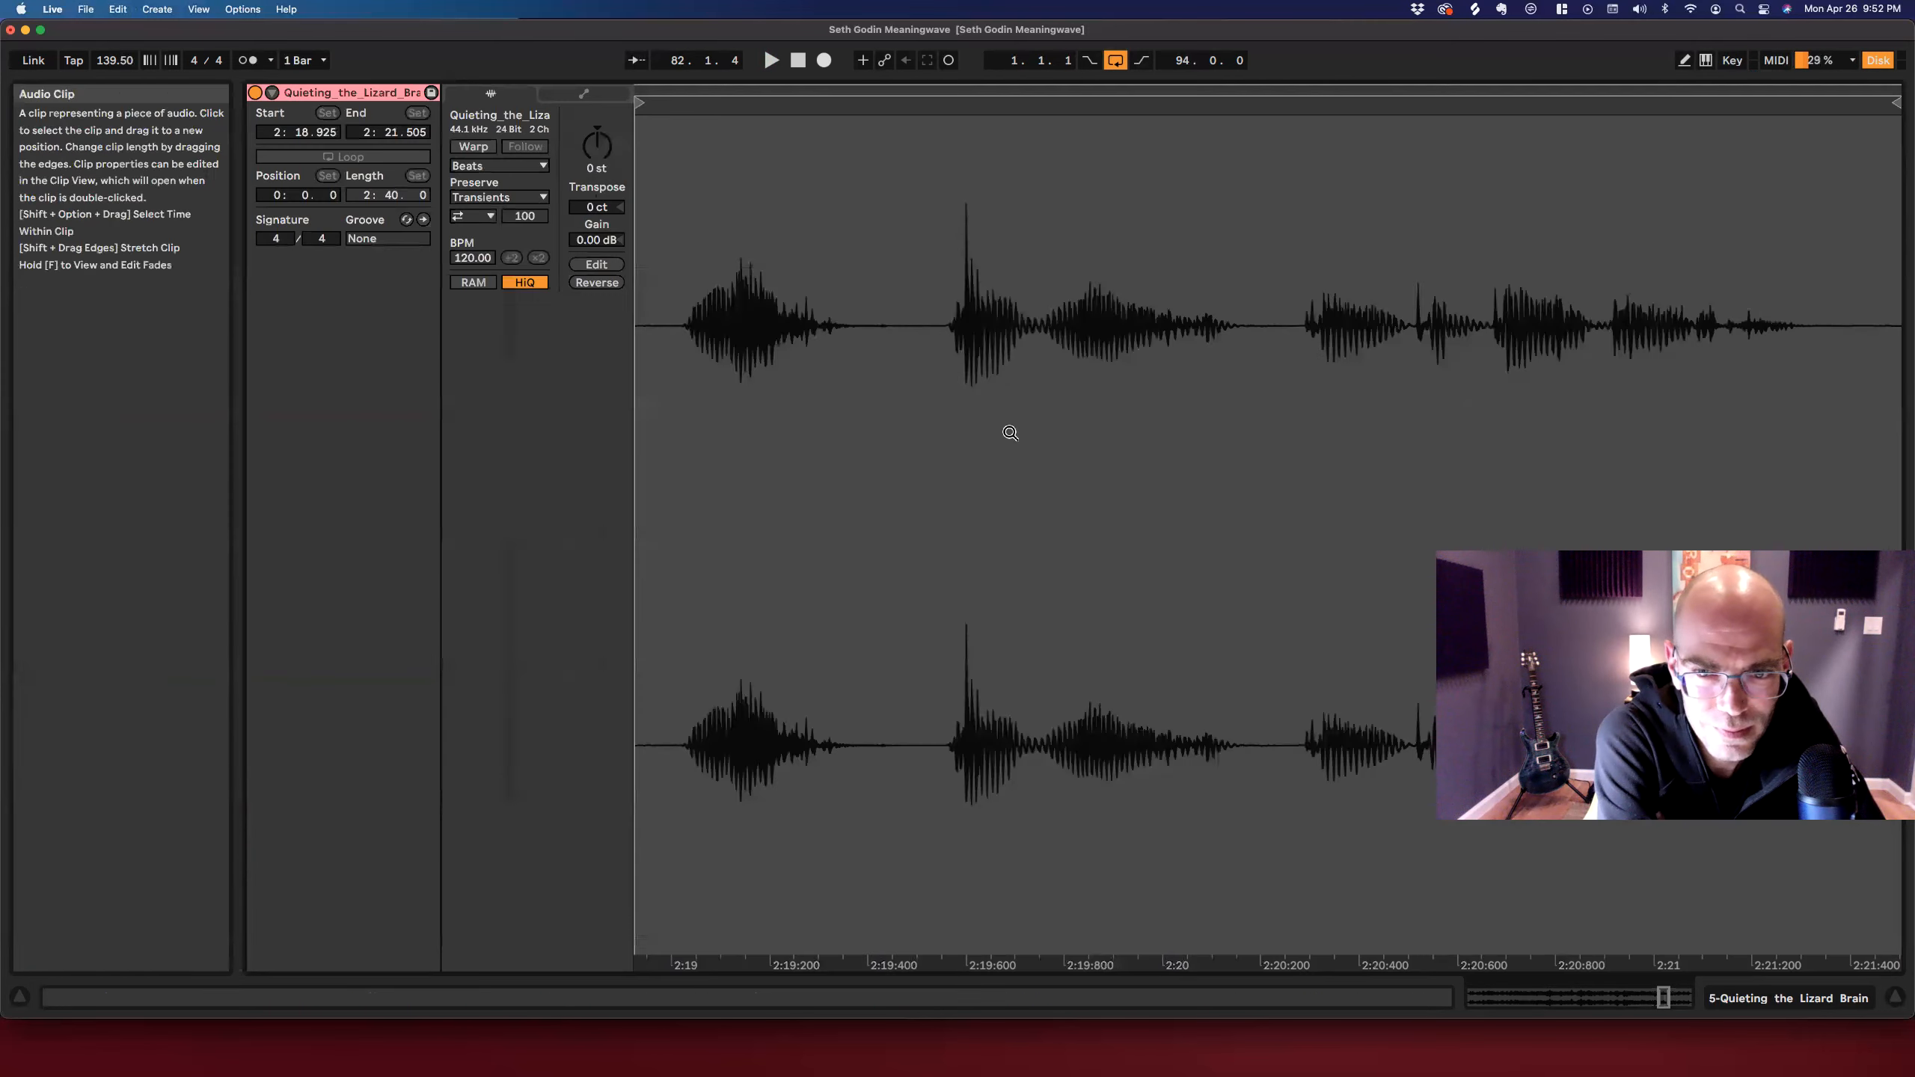
pyautogui.click(596, 145)
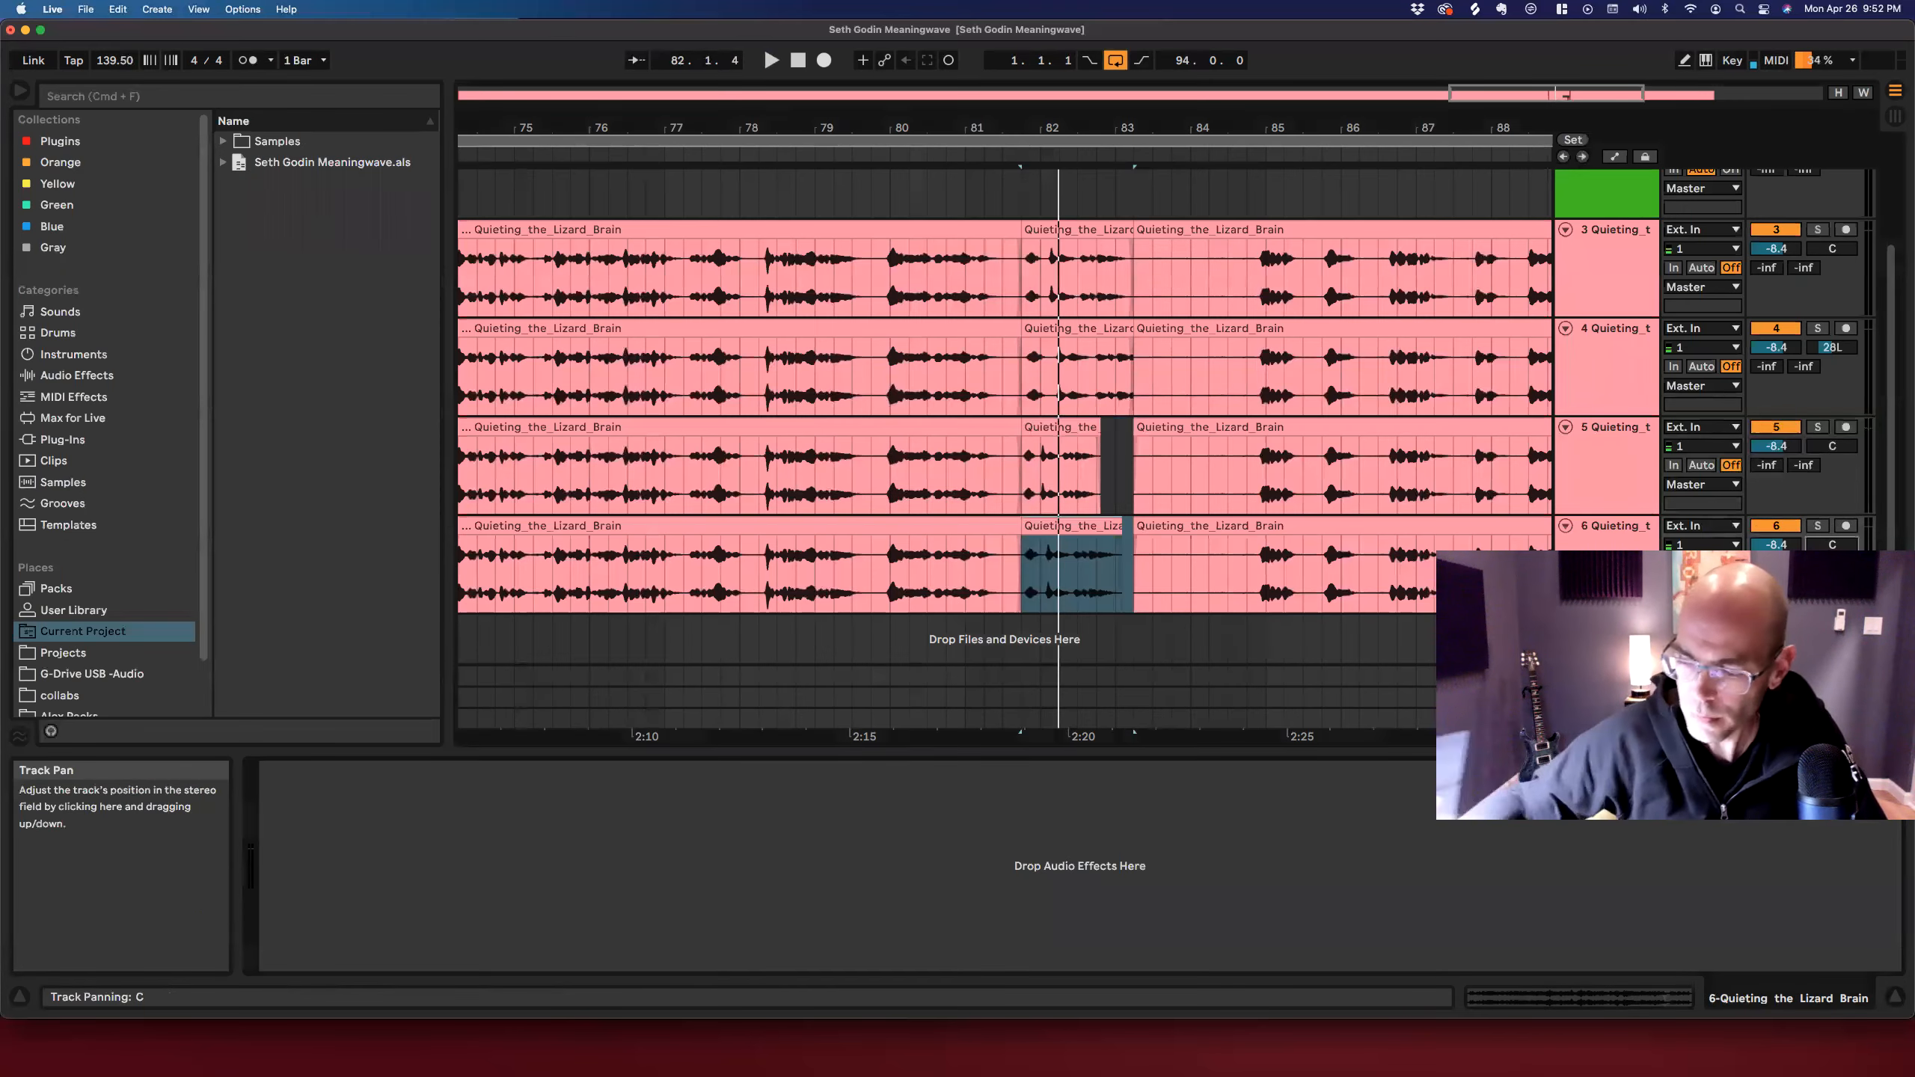
# Pan track 6 to 13R, track 3 to 9L and track 5 to 31R, and play the layered phrase.
pyautogui.moveTo(1831, 544); pyautogui.dragTo(1831, 537)
pyautogui.moveTo(1831, 249); pyautogui.dragTo(1831, 262)
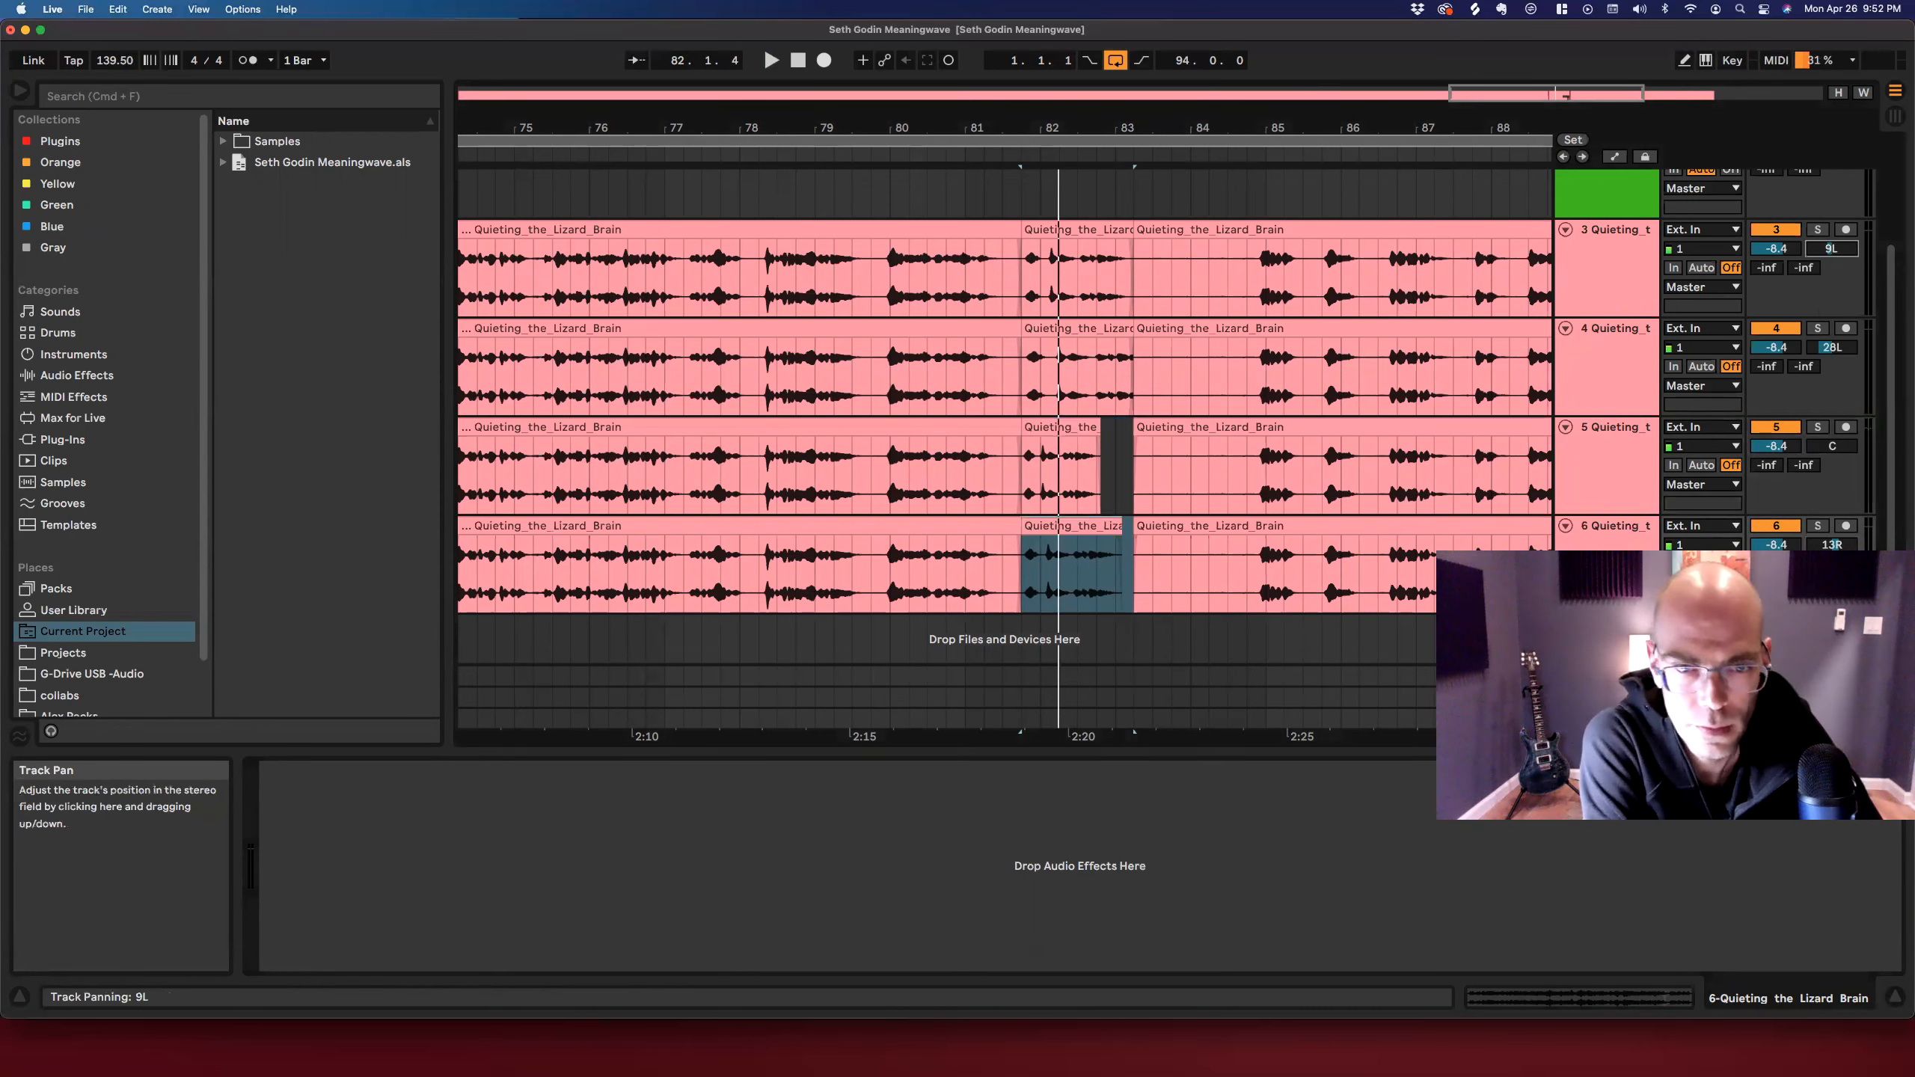
pyautogui.moveTo(1831, 445); pyautogui.dragTo(1831, 444)
pyautogui.press('space')
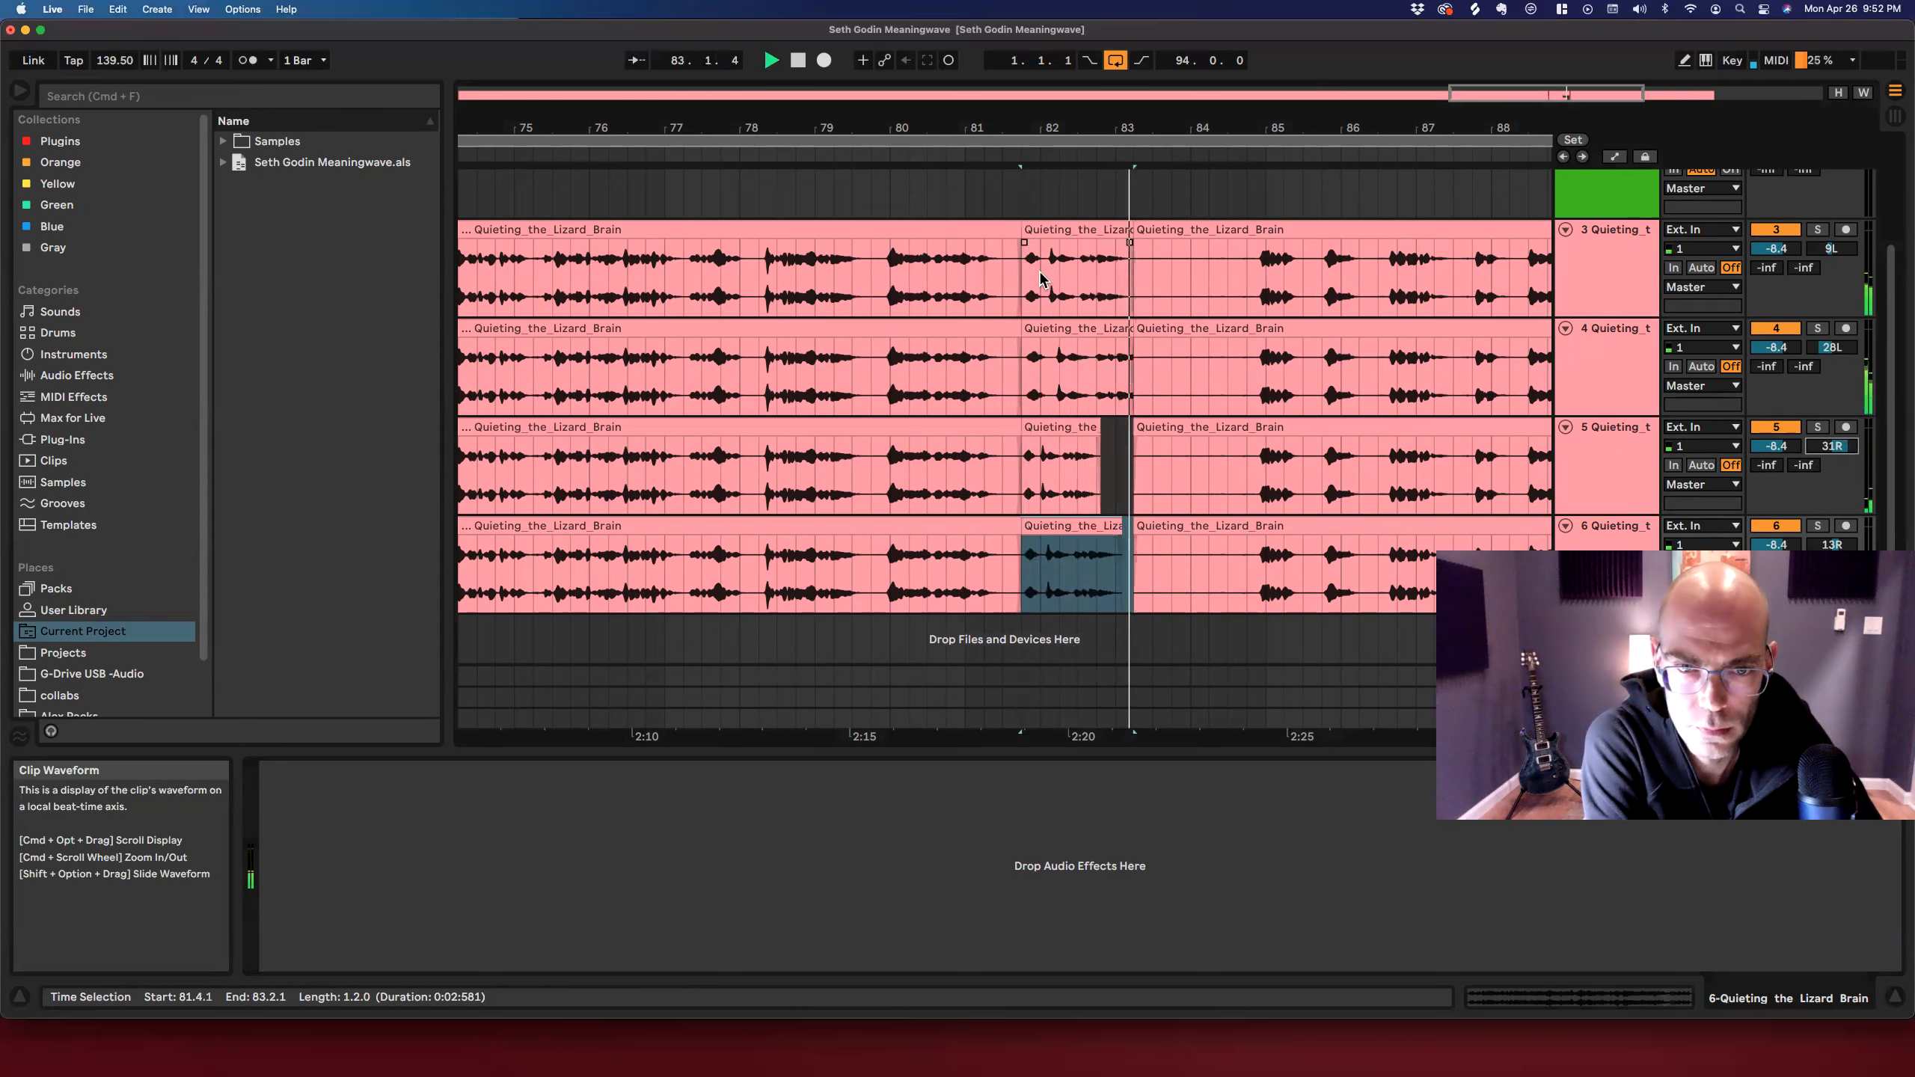
pyautogui.press('space')
# Extend track 4's isolated phrase to about 84.2.1 and shift track 3's phrase to start at about 82.3.1.
pyautogui.click(1146, 329)
pyautogui.moveTo(1115, 329); pyautogui.dragTo(1207, 345)
pyautogui.click(1037, 284)
pyautogui.click(1027, 231)
pyautogui.moveTo(1131, 229); pyautogui.dragTo(1194, 231)
# Shift track 5's isolated phrase about one beat later to start near 82.1.1, and play the staggered voices.
pyautogui.click(1040, 466)
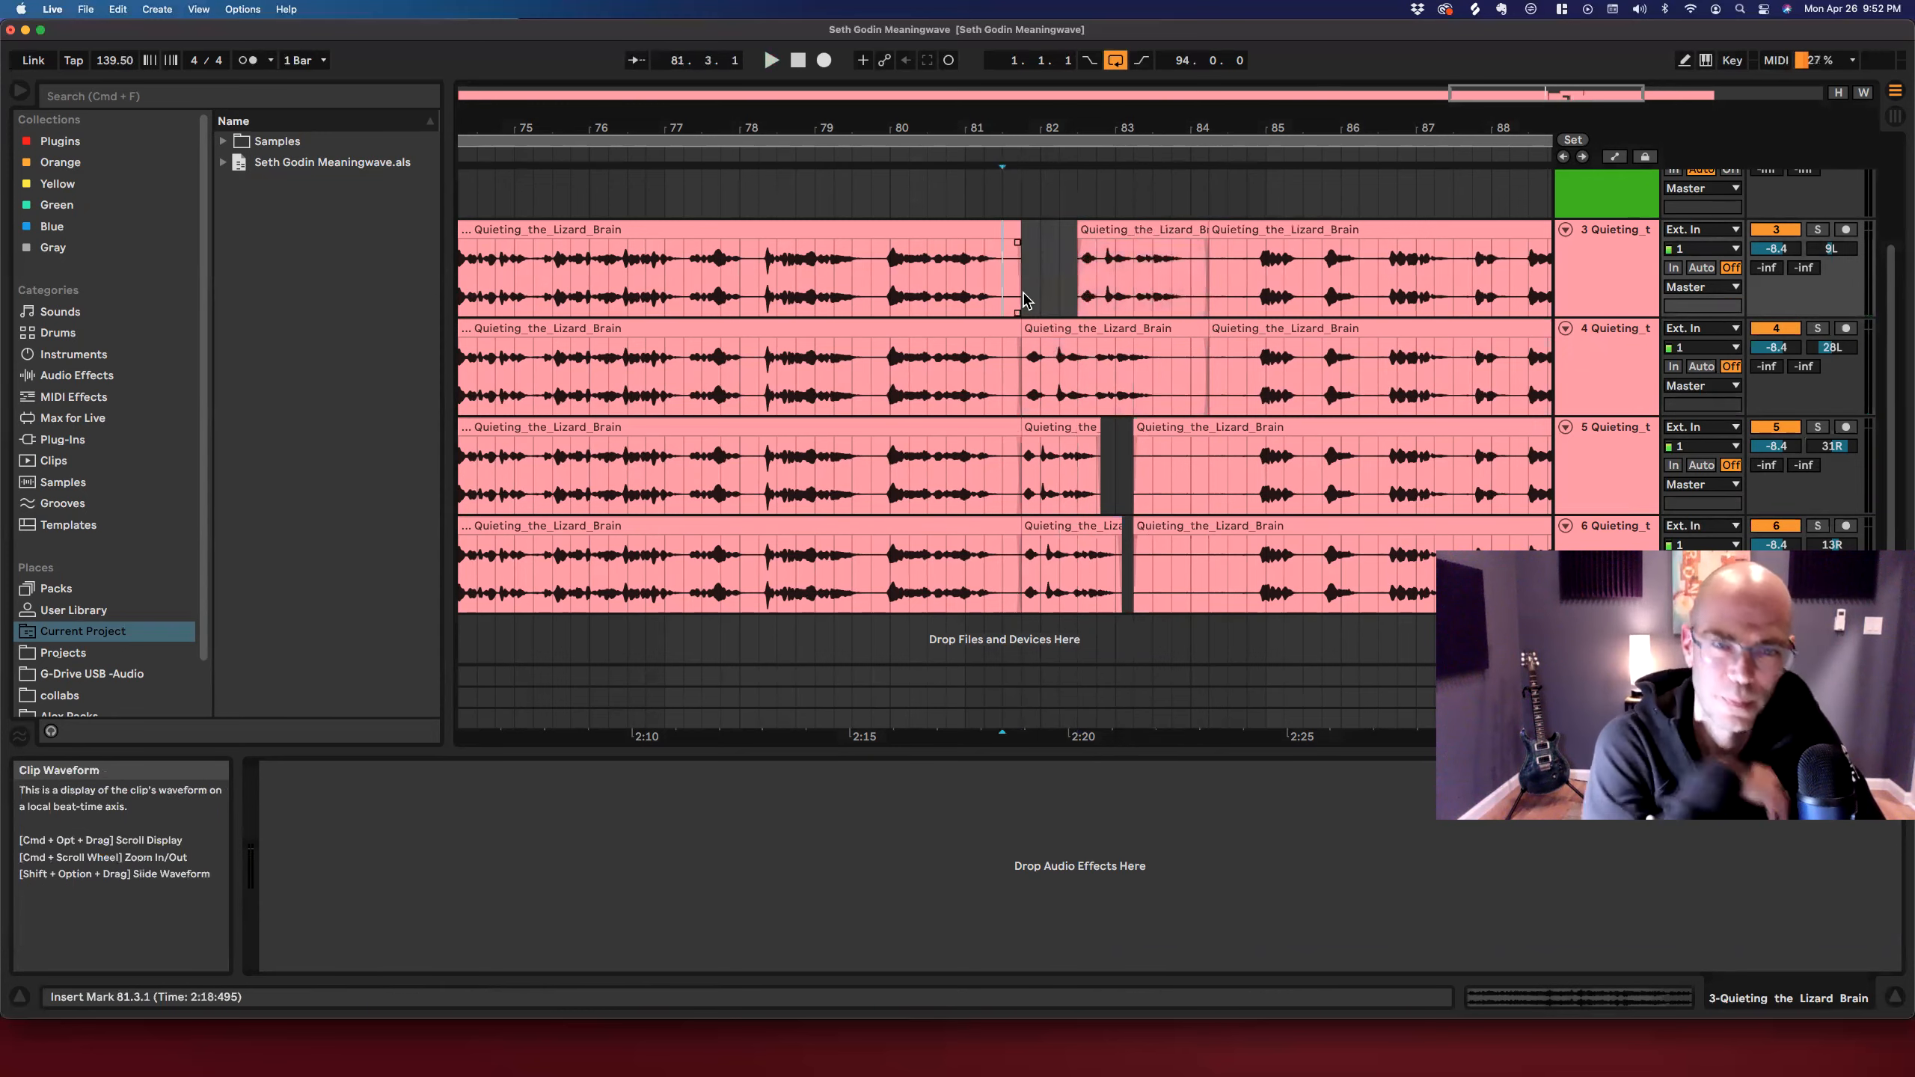
pyautogui.moveTo(1041, 465); pyautogui.dragTo(1060, 465)
pyautogui.press('space')
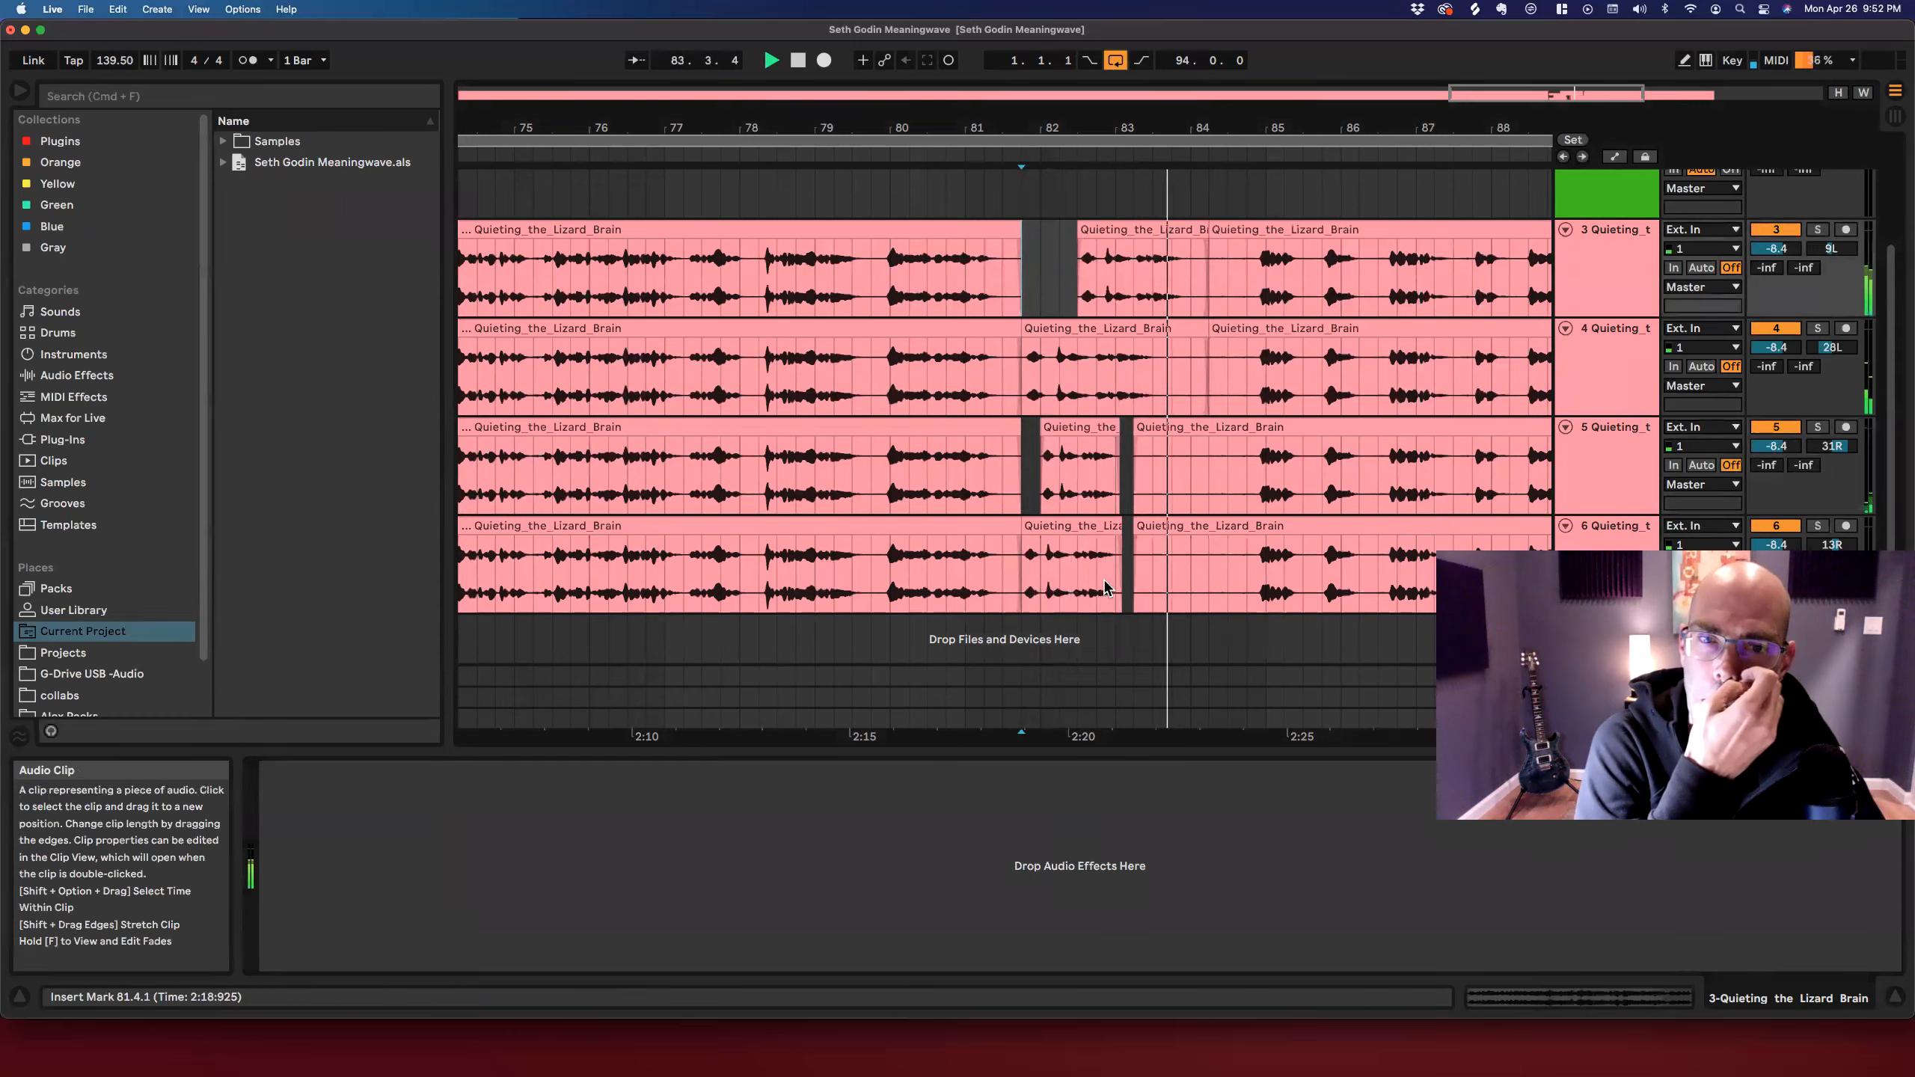
pyautogui.press('space')
pyautogui.moveTo(1206, 128); pyautogui.dragTo(1206, 46)
pyautogui.click(1353, 257)
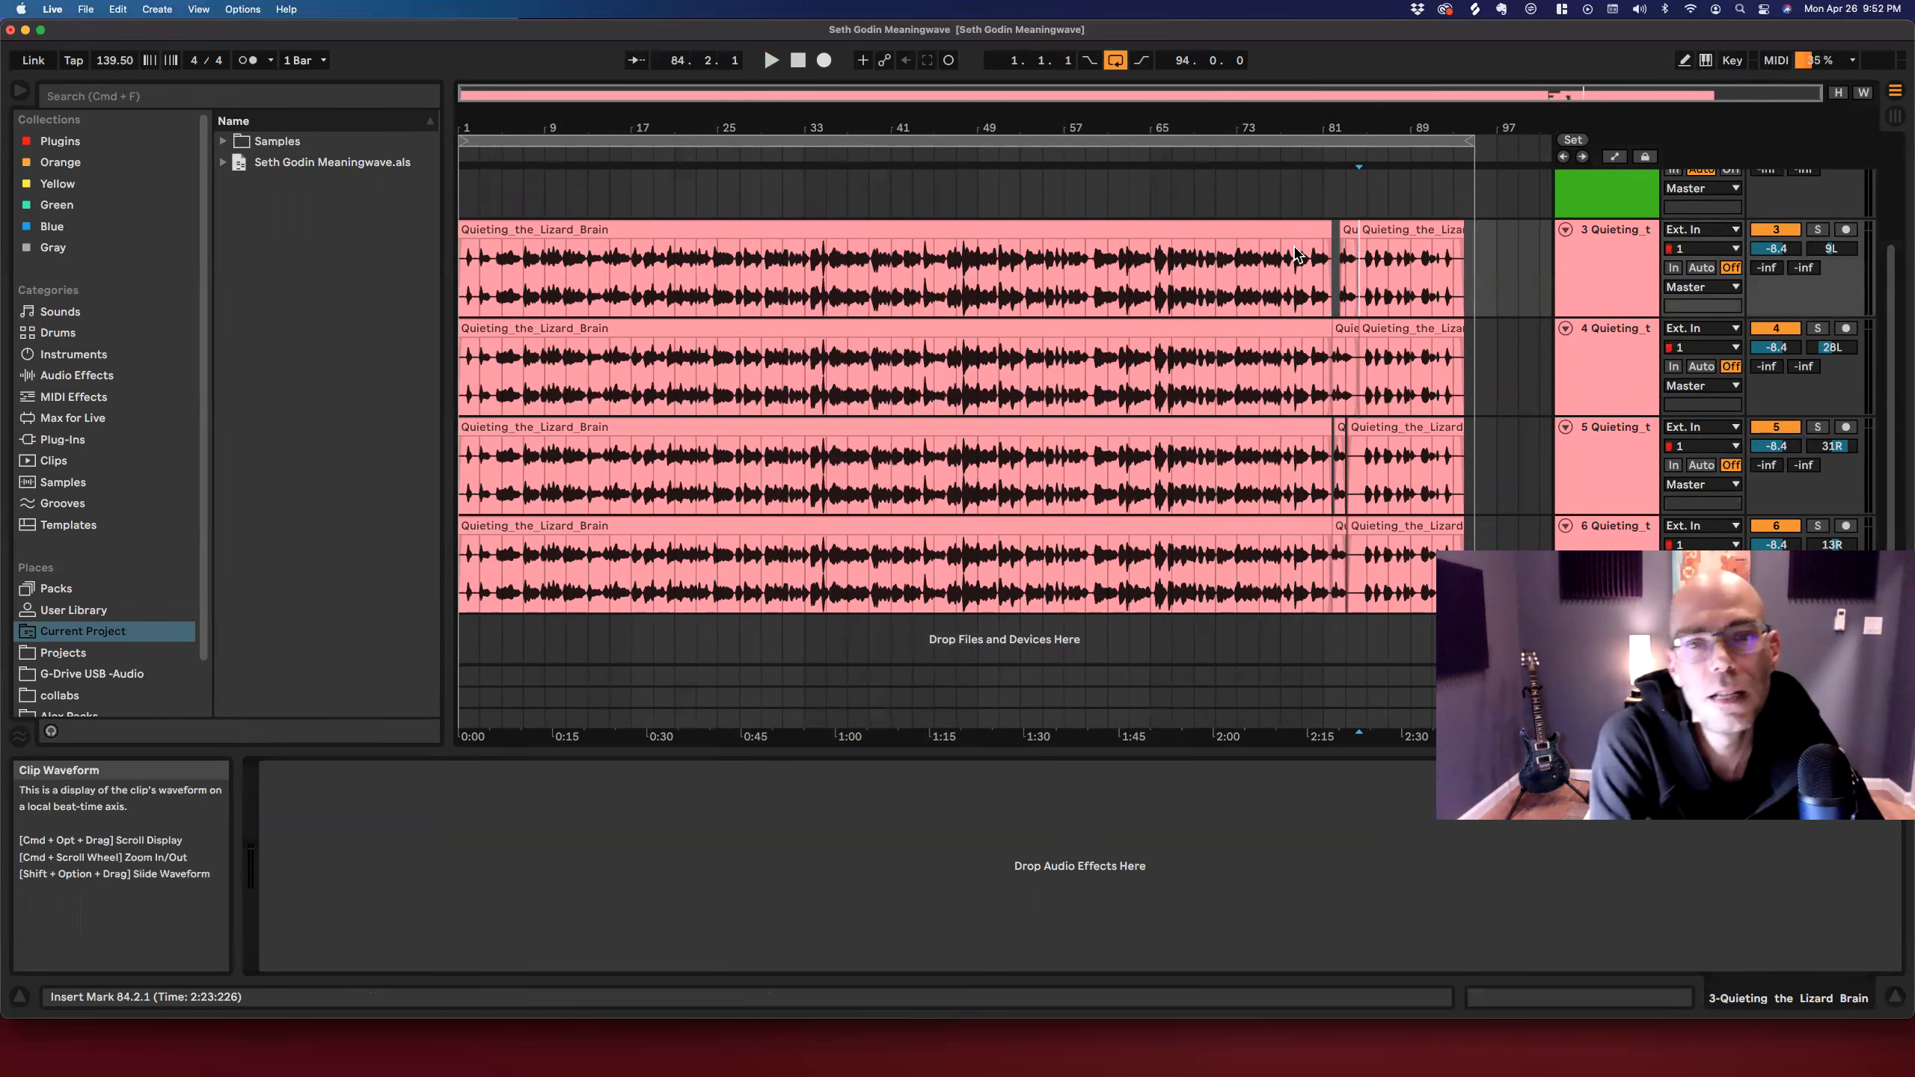
pyautogui.moveTo(1462, 589); pyautogui.dragTo(1247, 334)
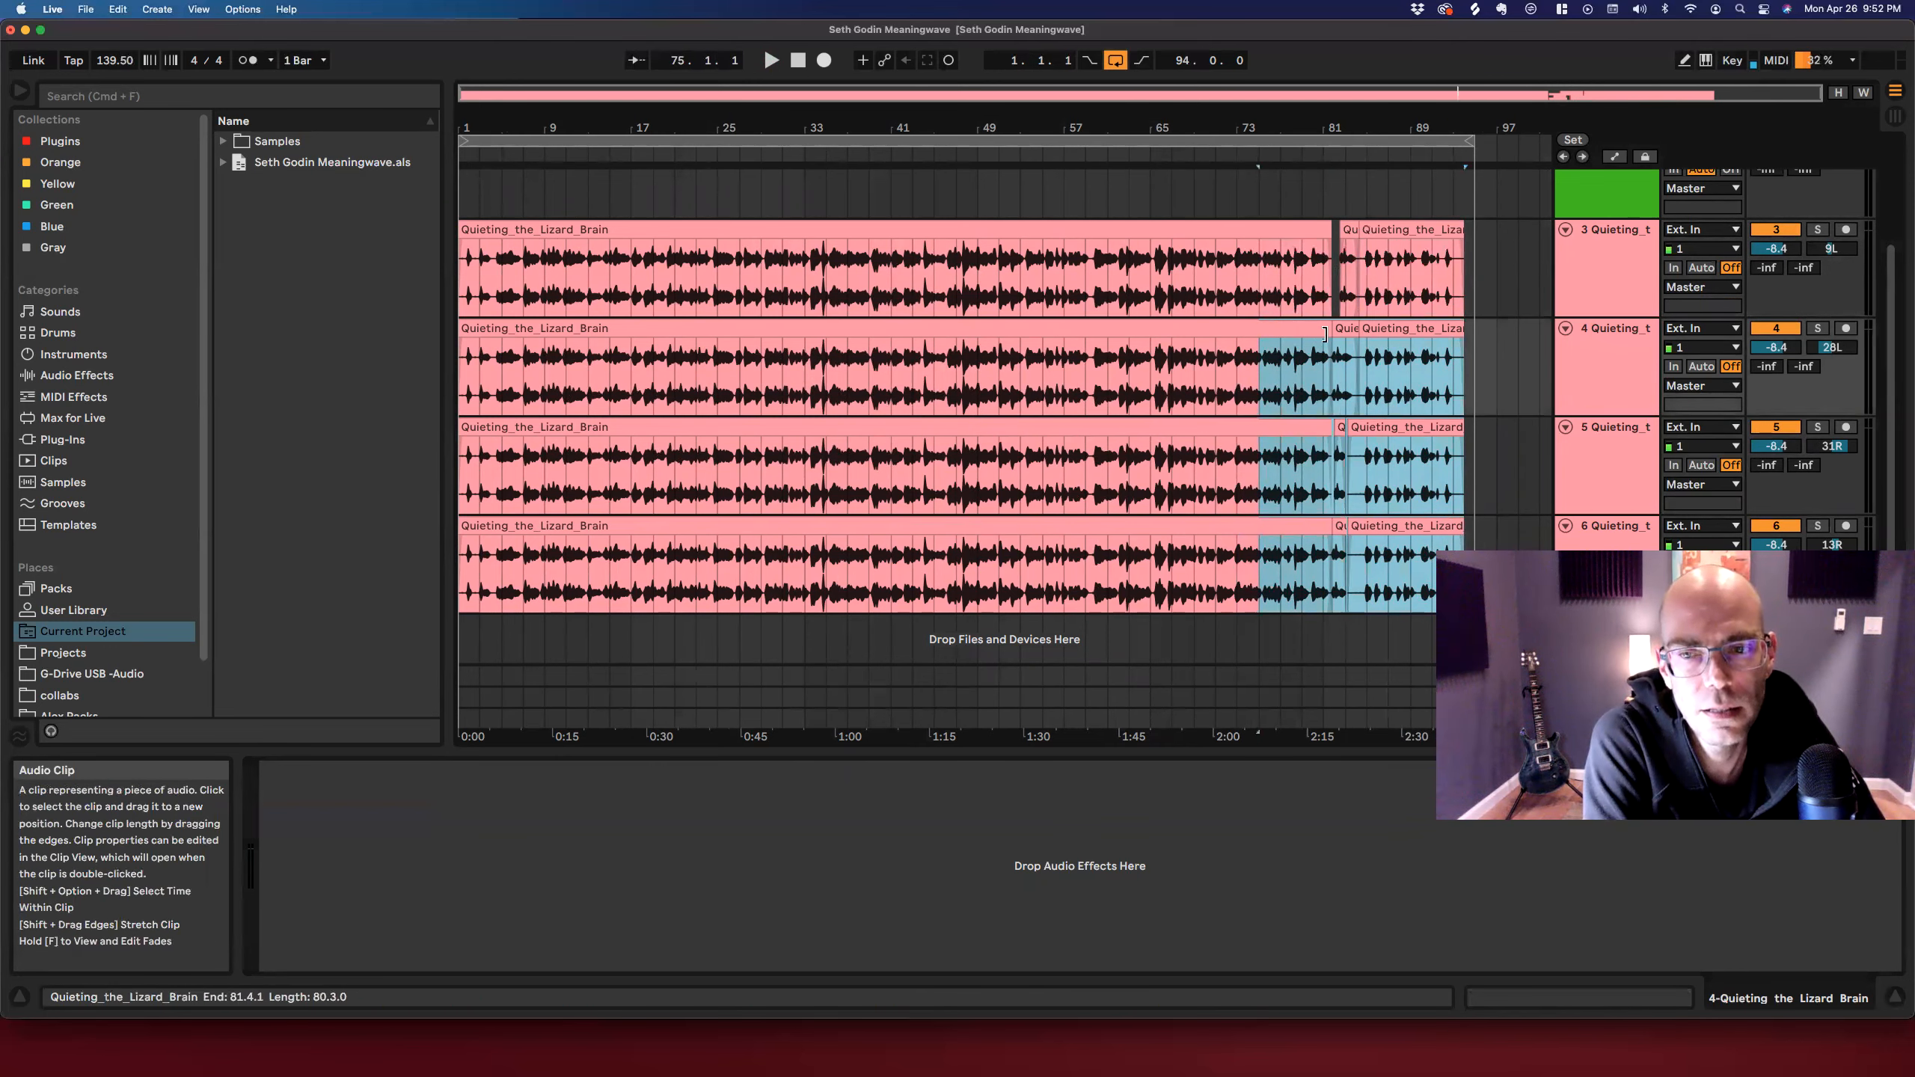
pyautogui.click(1606, 282)
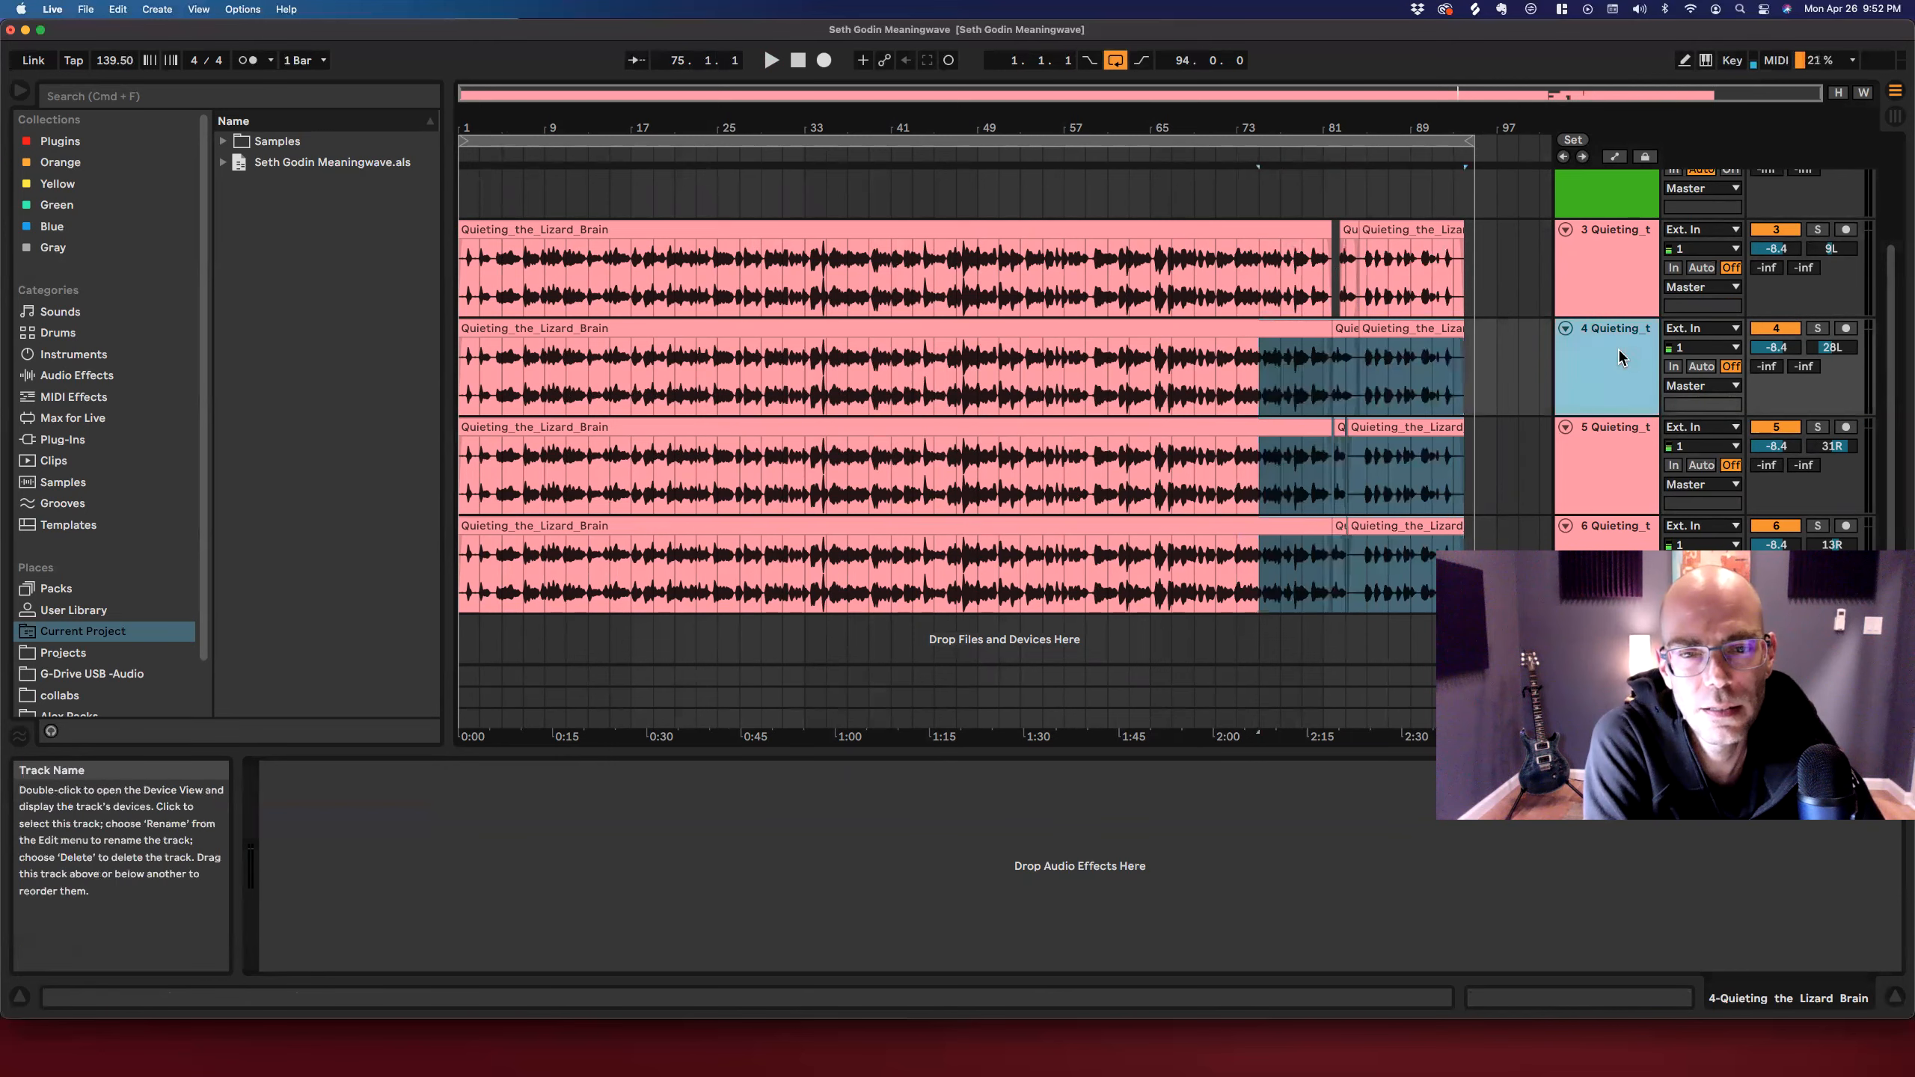
pyautogui.click(1215, 276)
pyautogui.click(1123, 268)
pyautogui.click(1059, 267)
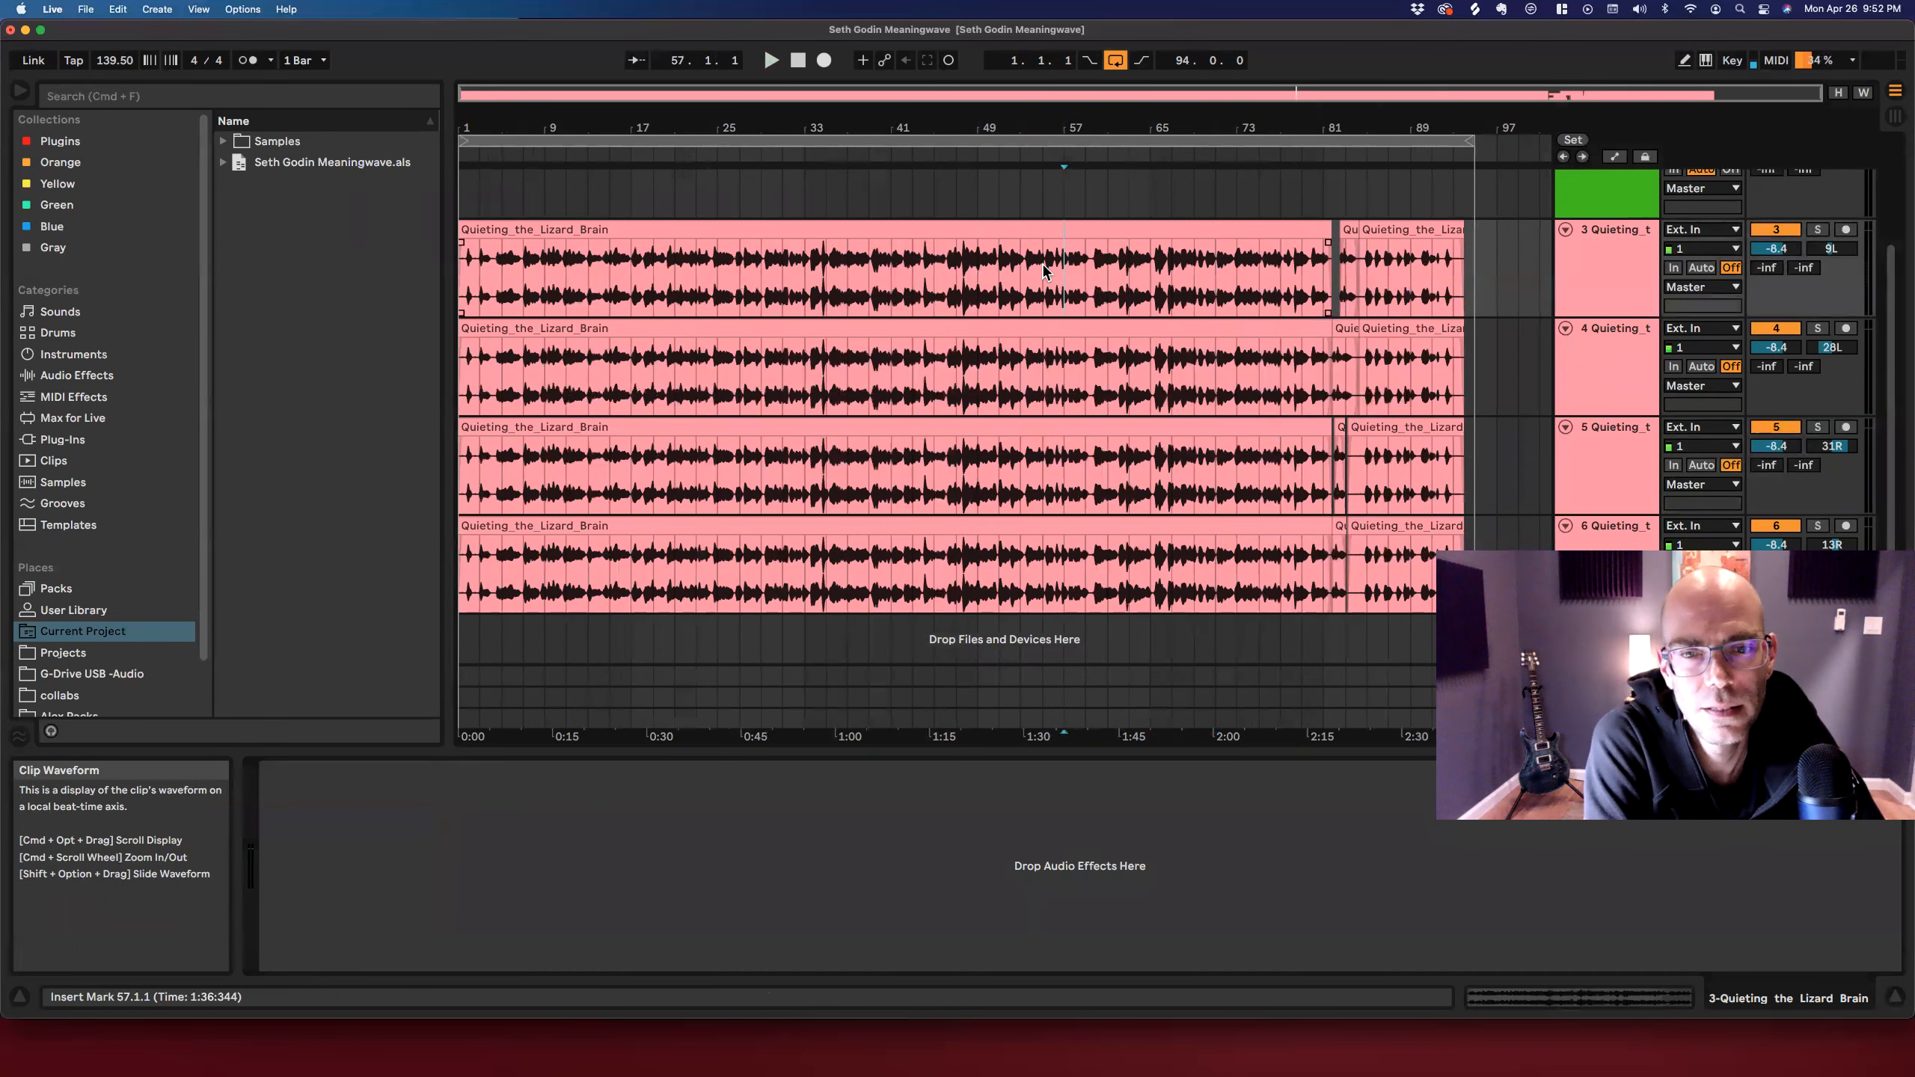
pyautogui.click(1043, 273)
pyautogui.click(958, 268)
pyautogui.click(977, 268)
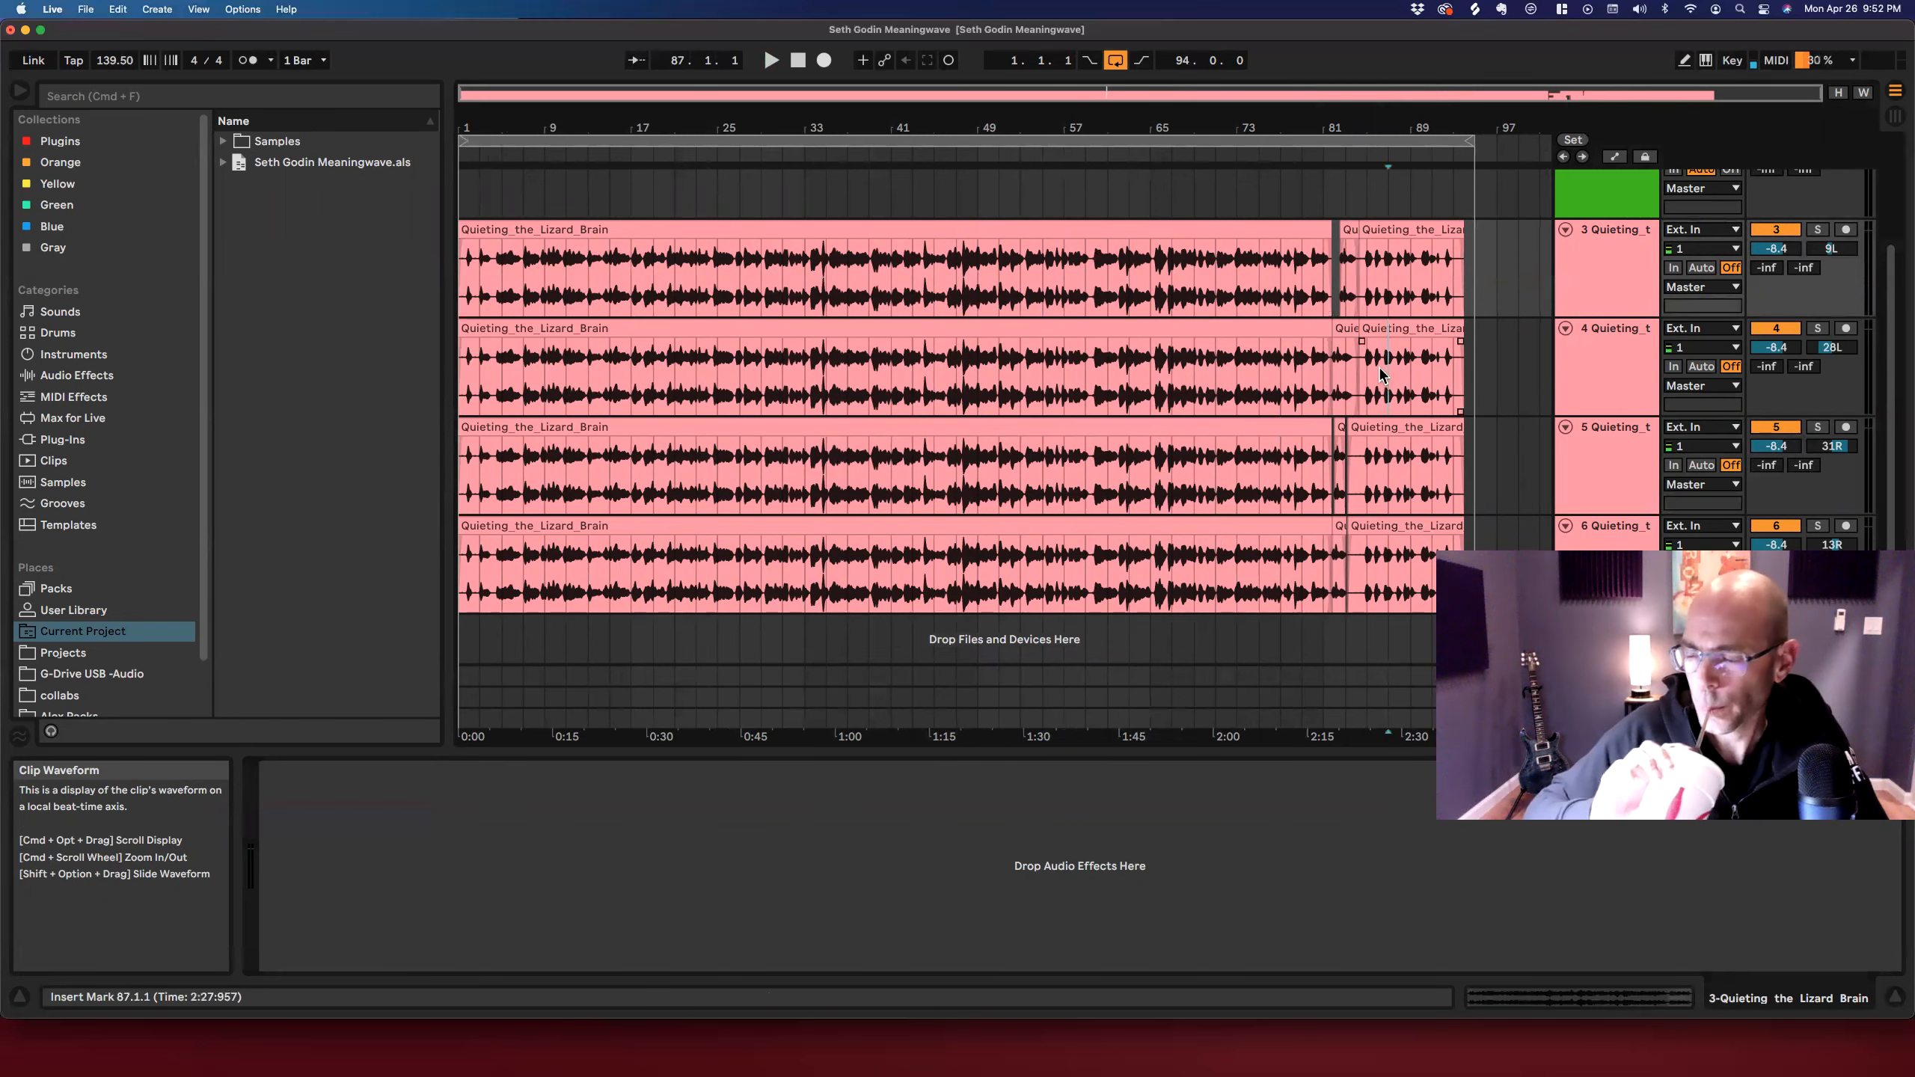
pyautogui.click(1468, 371)
pyautogui.click(1460, 369)
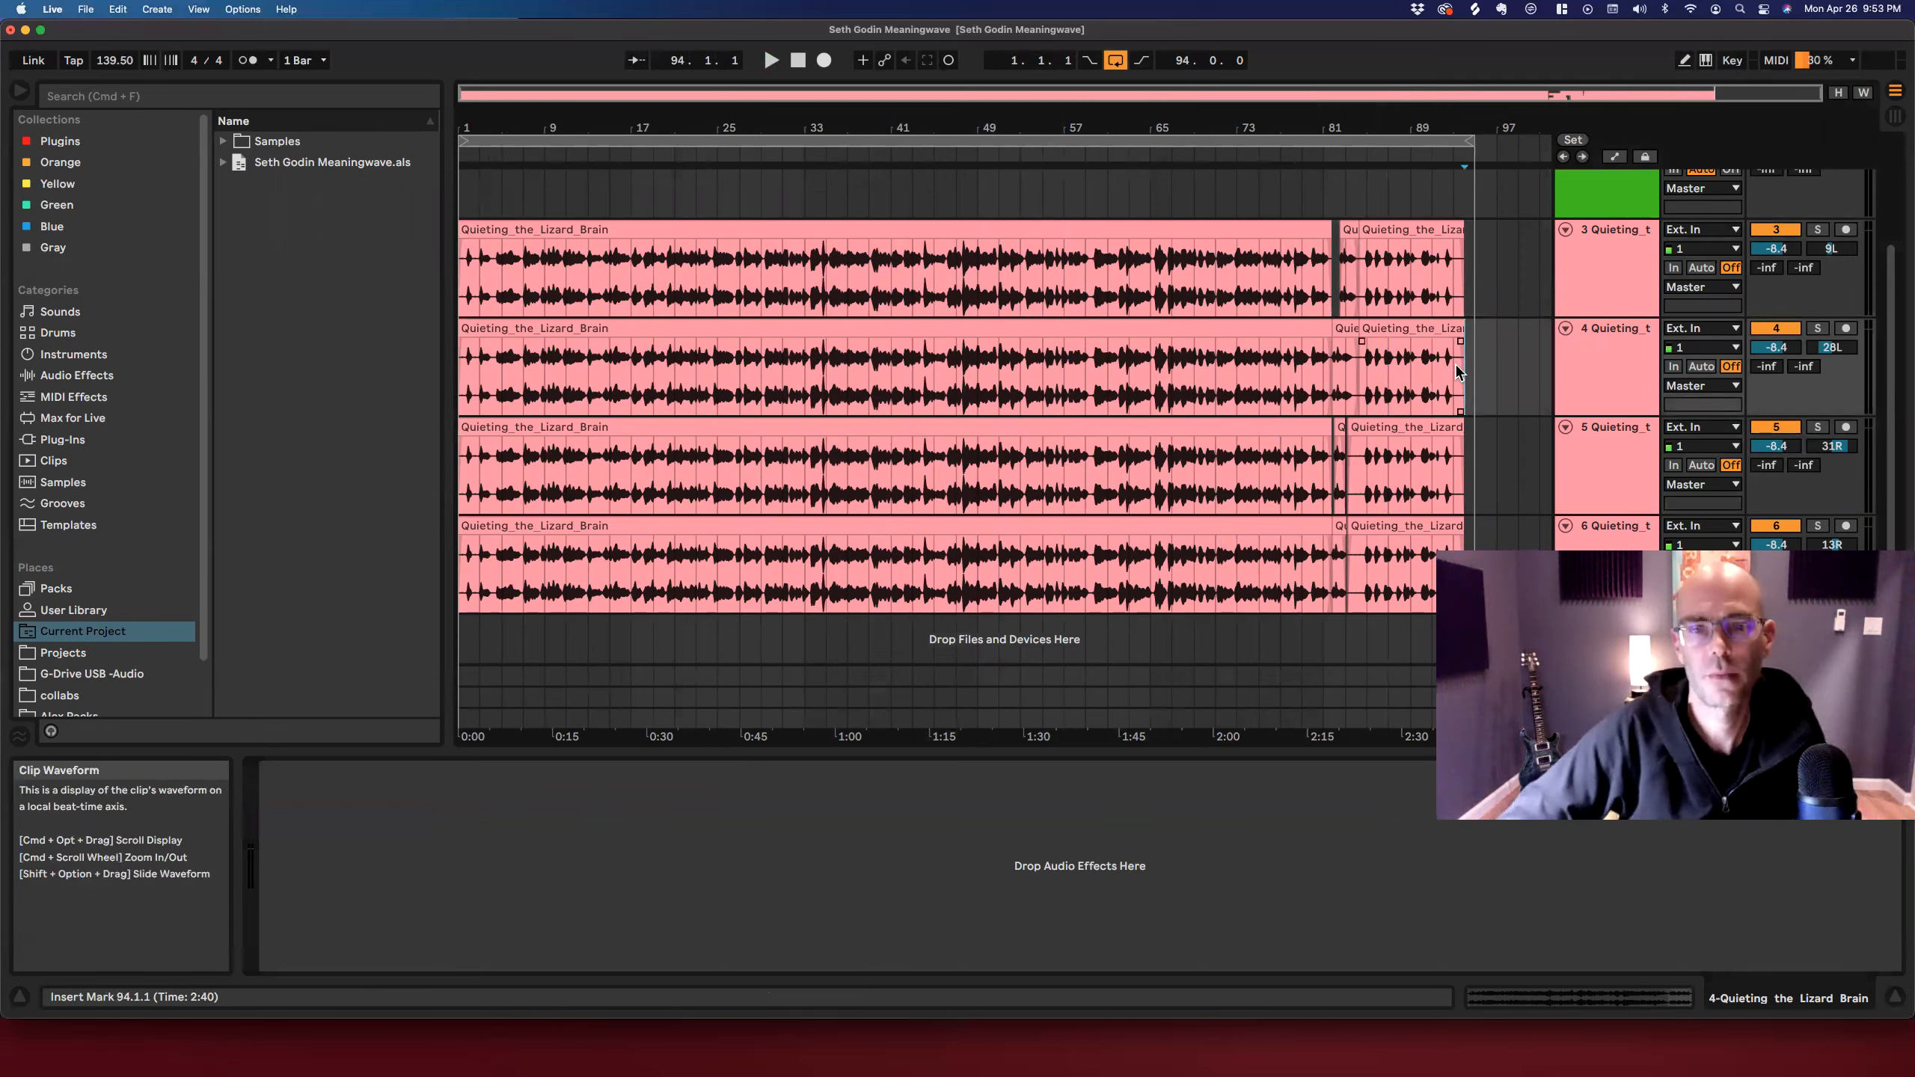
pyautogui.click(1453, 368)
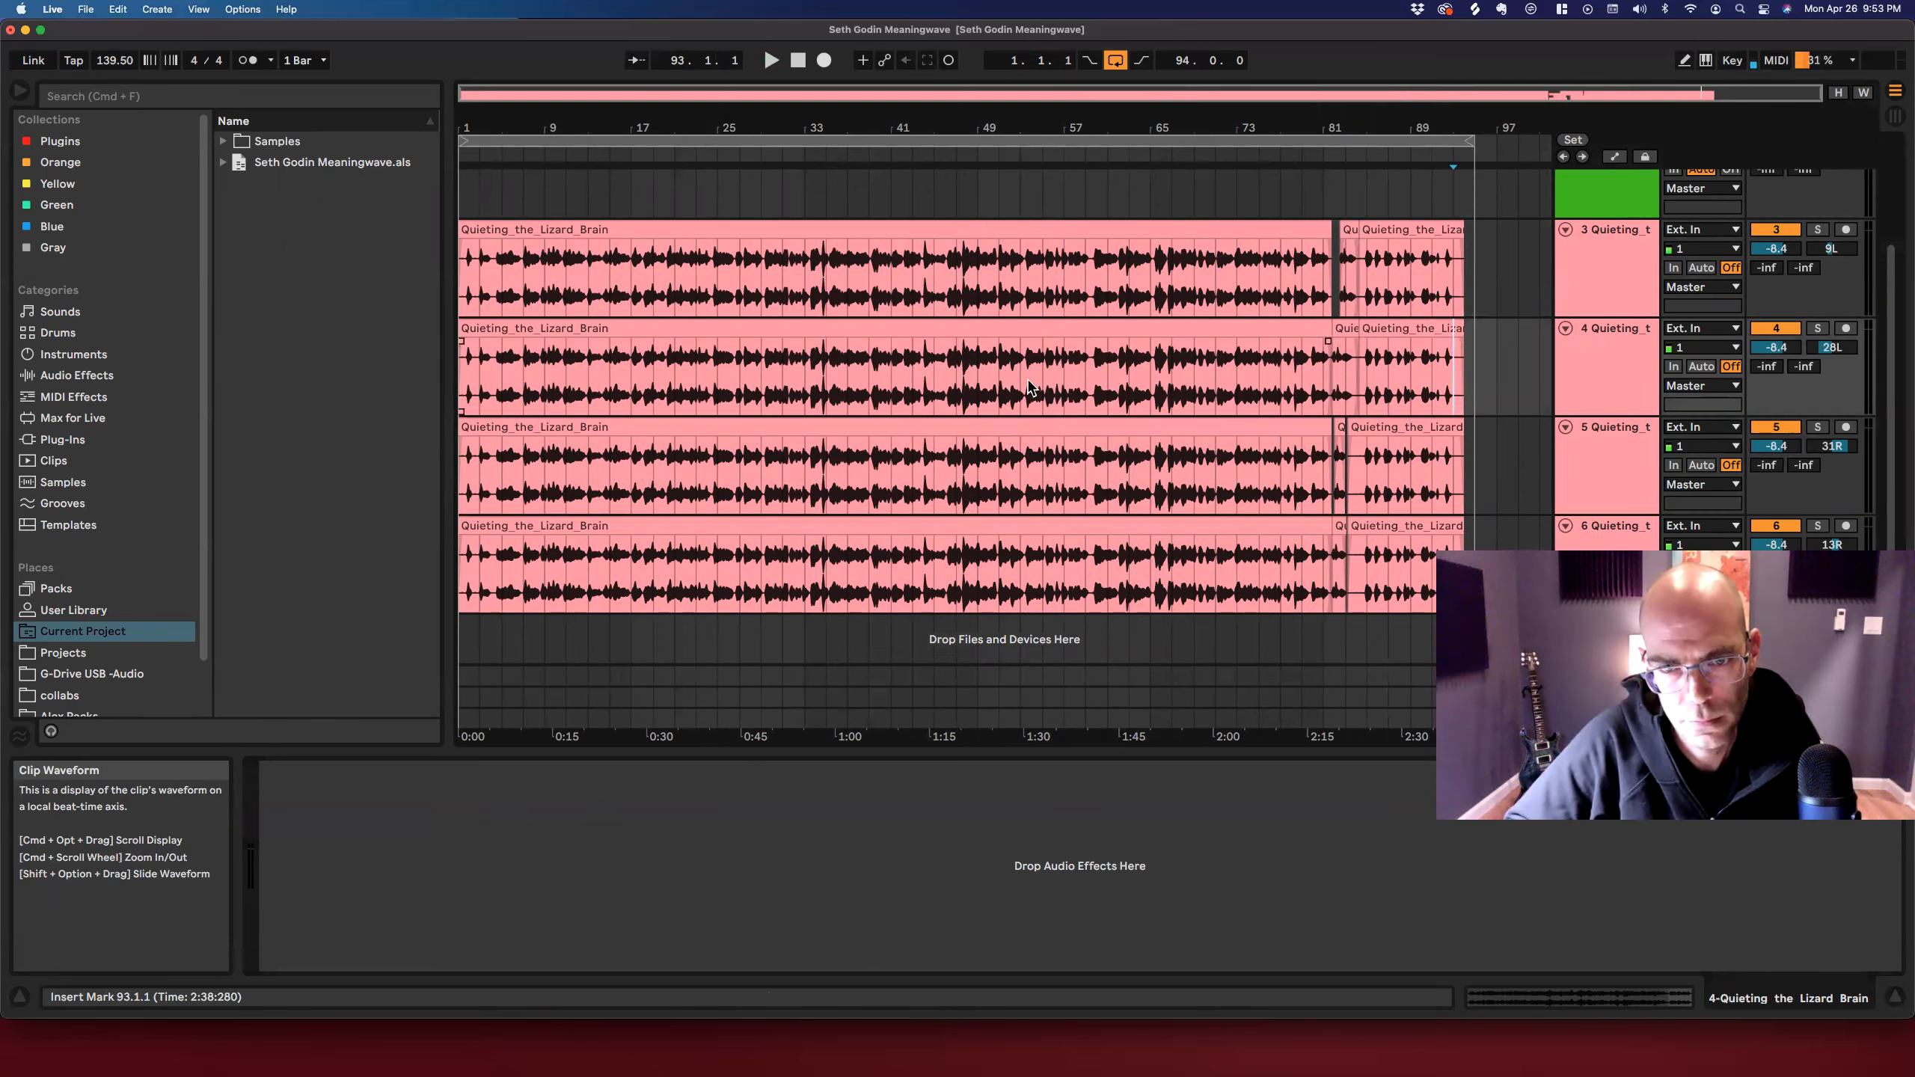
pyautogui.click(1464, 373)
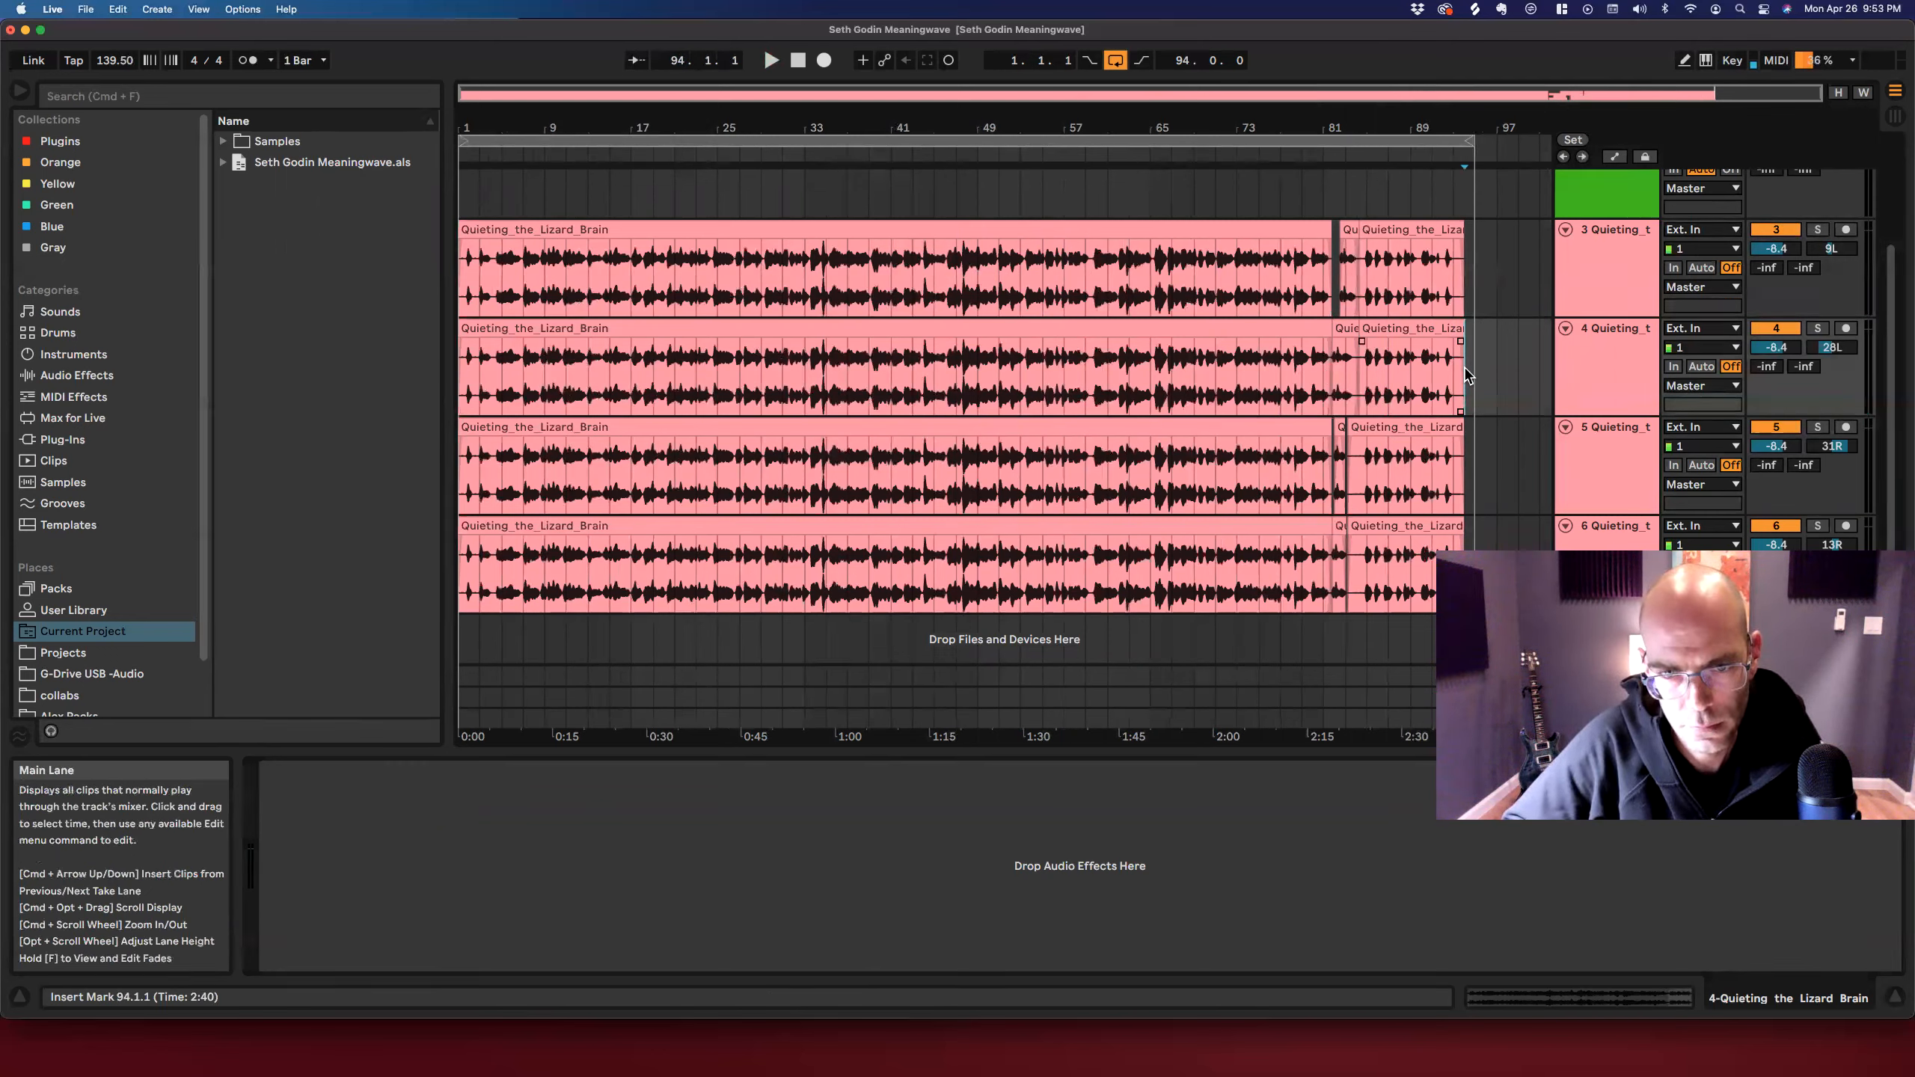
pyautogui.moveTo(1463, 367); pyautogui.dragTo(1058, 395)
pyautogui.click(1058, 394)
pyautogui.moveTo(1302, 378); pyautogui.dragTo(1143, 380)
pyautogui.click(1146, 384)
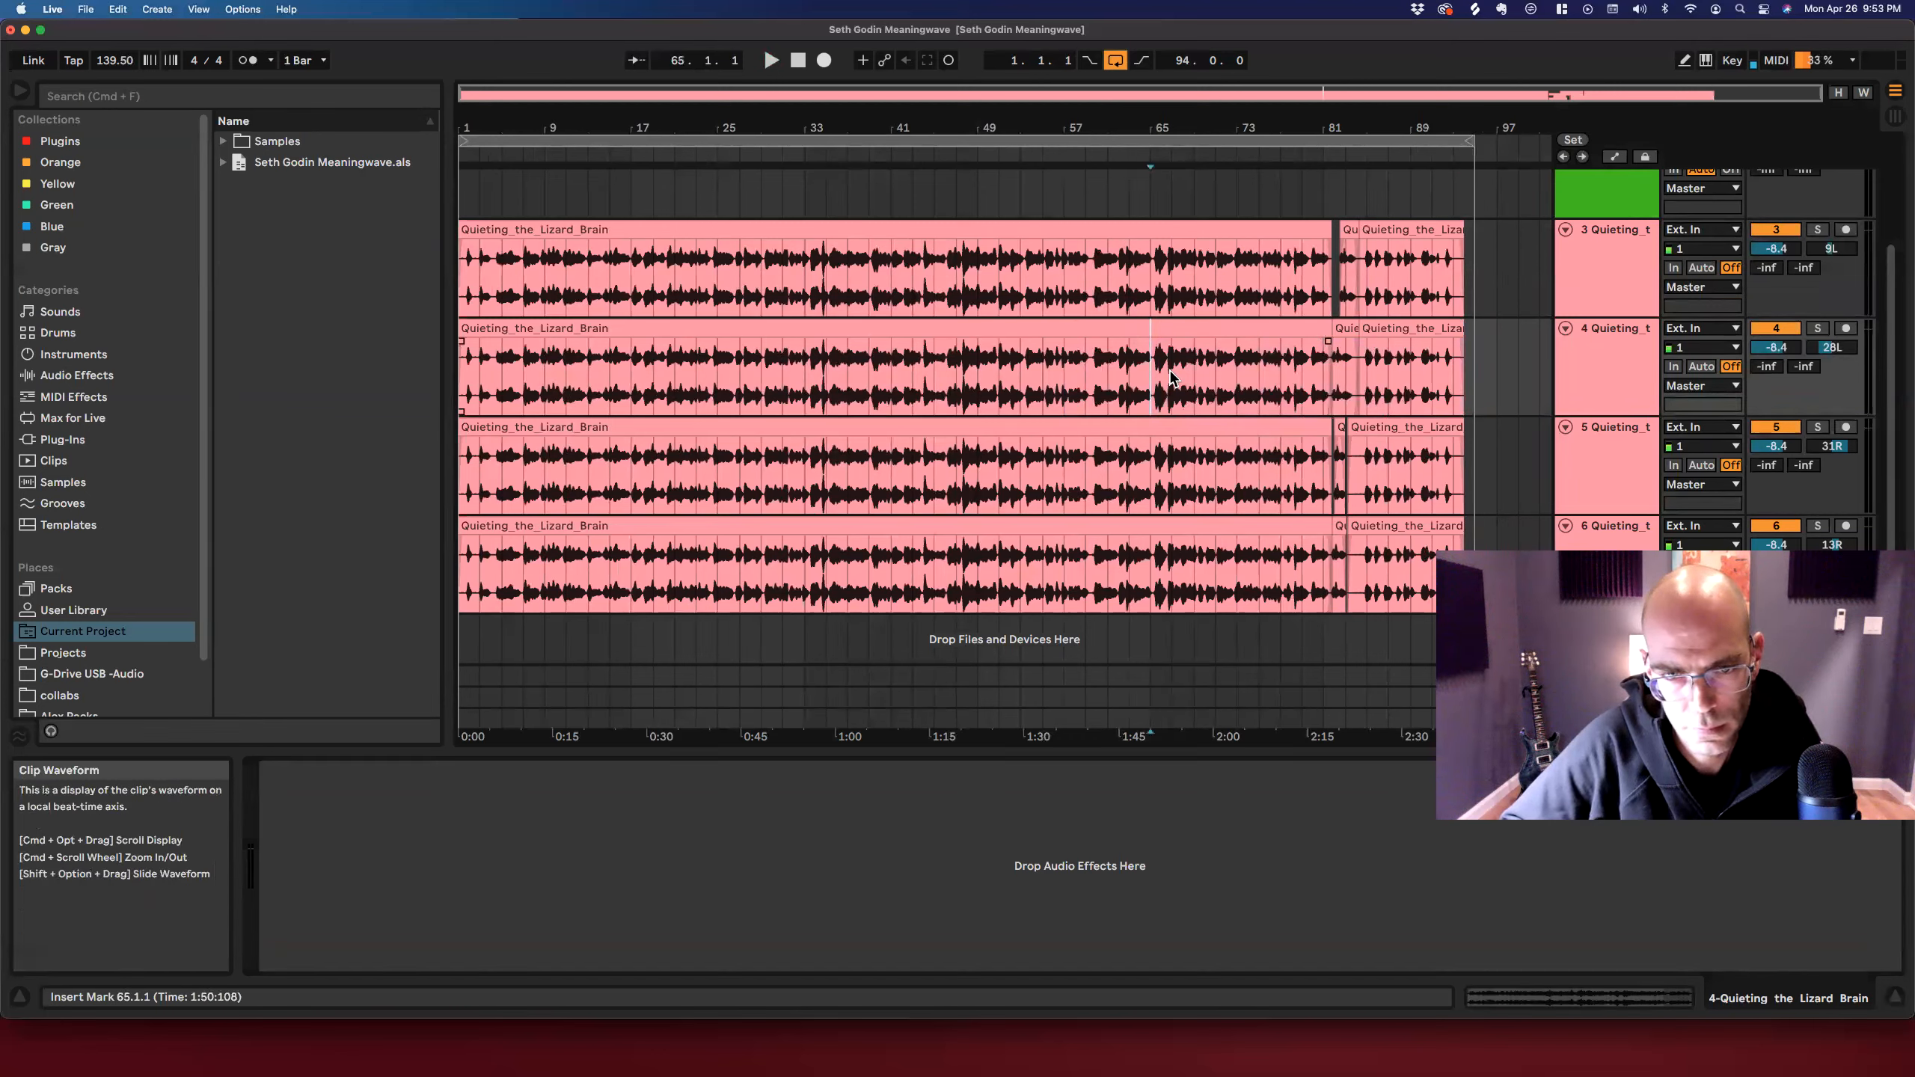
pyautogui.click(1171, 377)
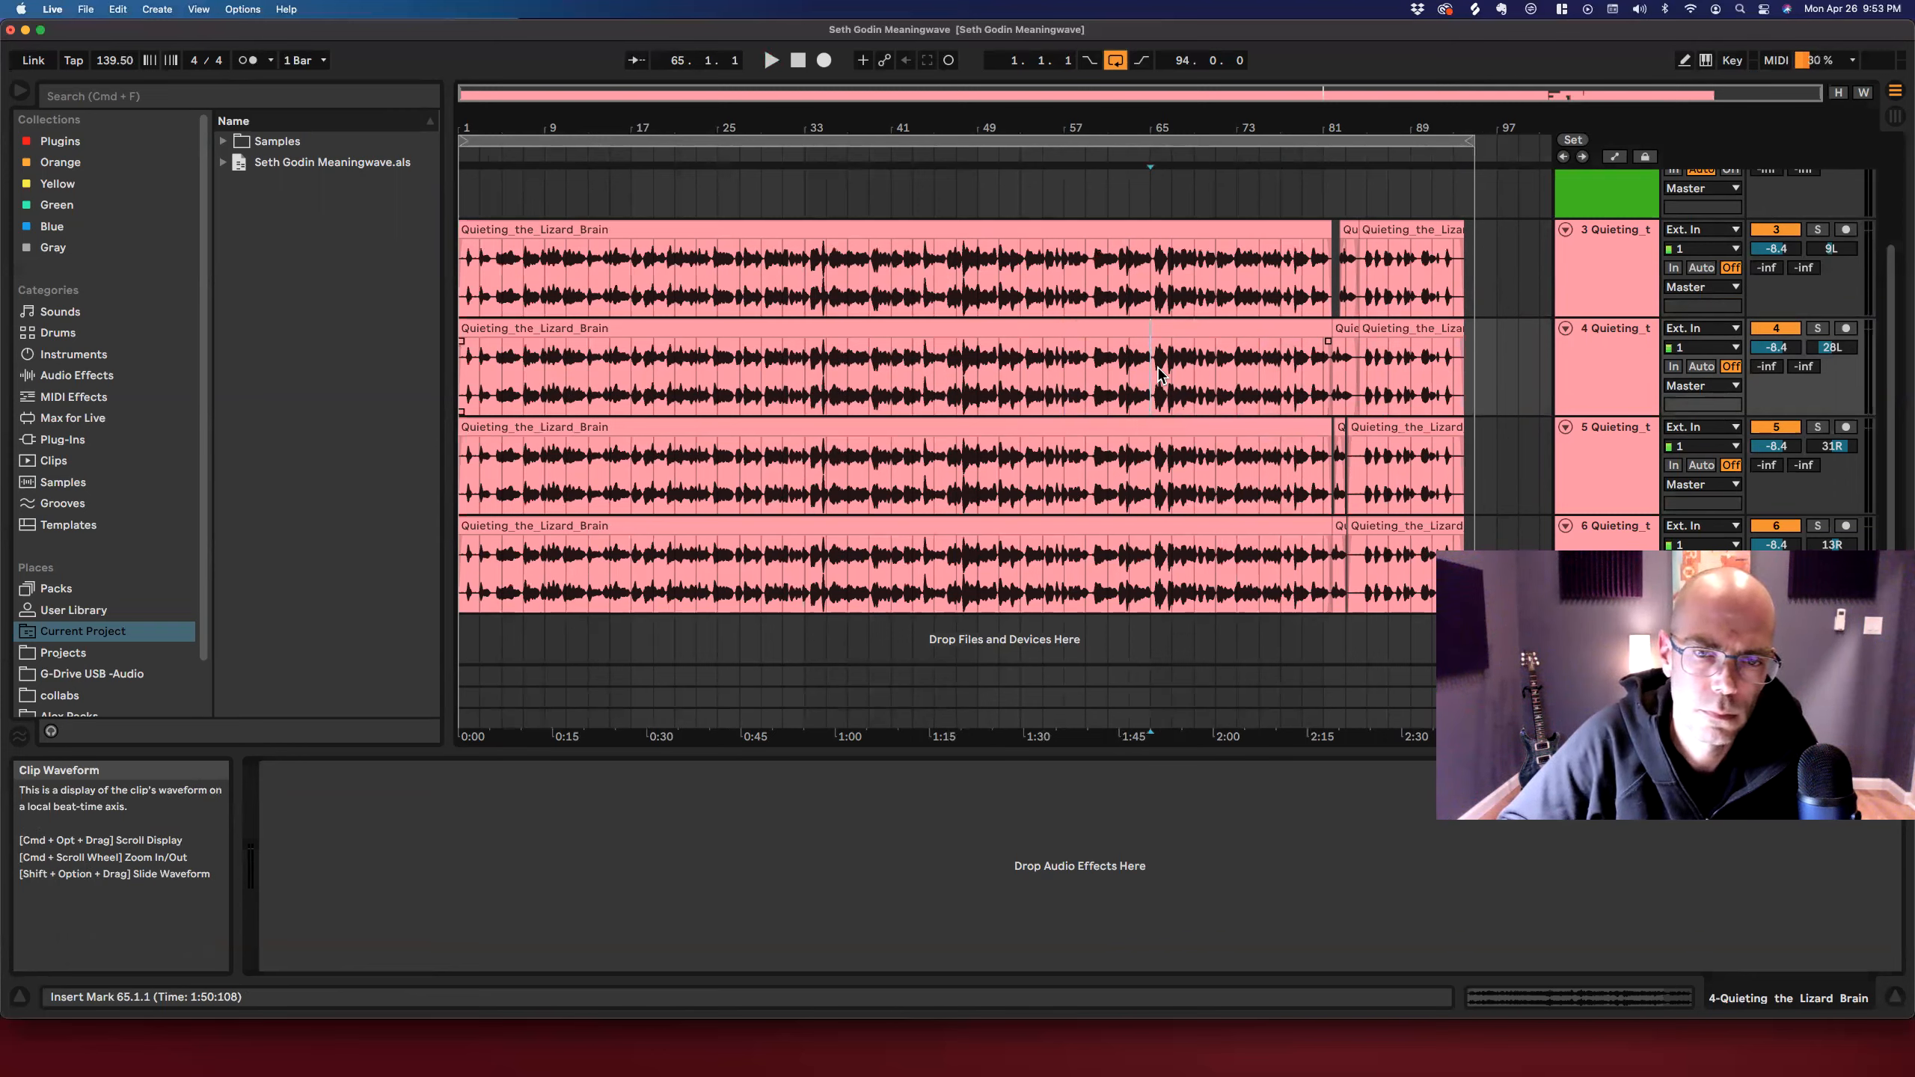
pyautogui.moveTo(1280, 373); pyautogui.dragTo(1151, 381)
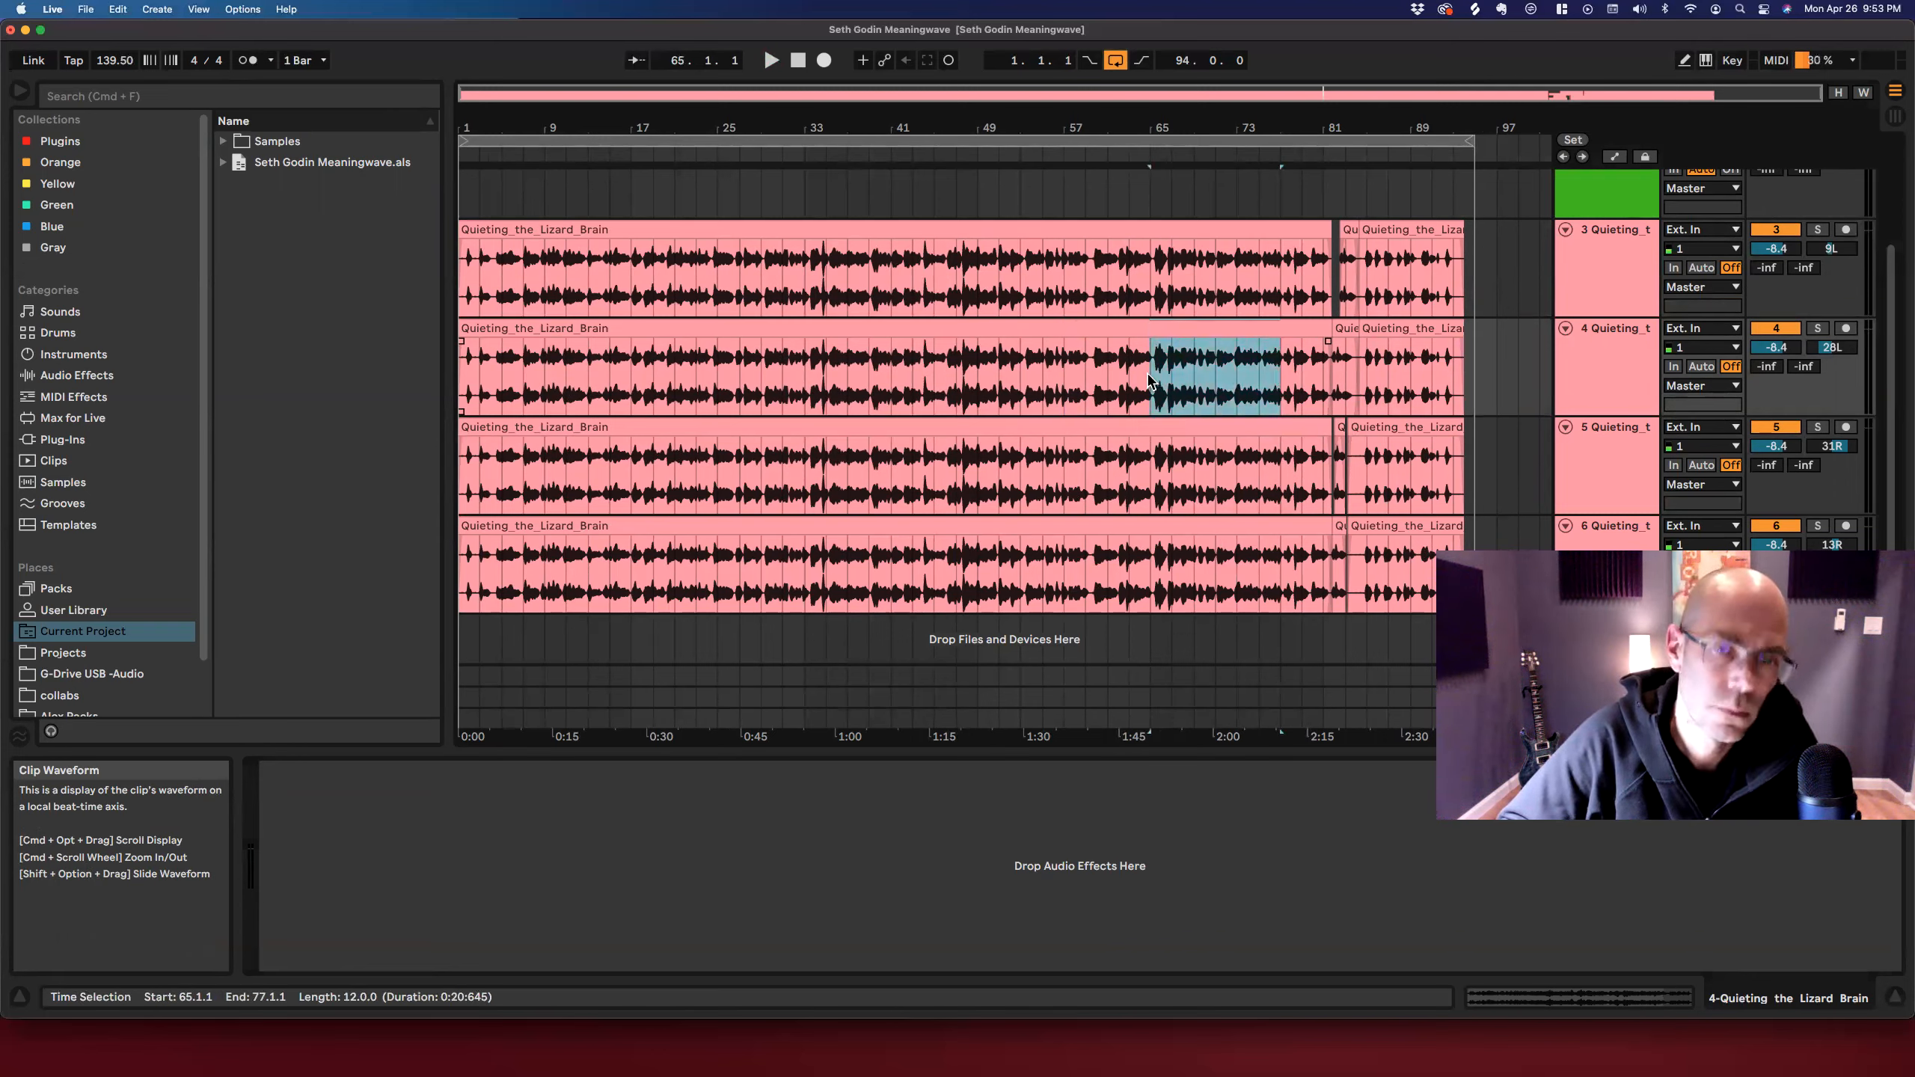
pyautogui.click(1146, 357)
pyautogui.click(1202, 359)
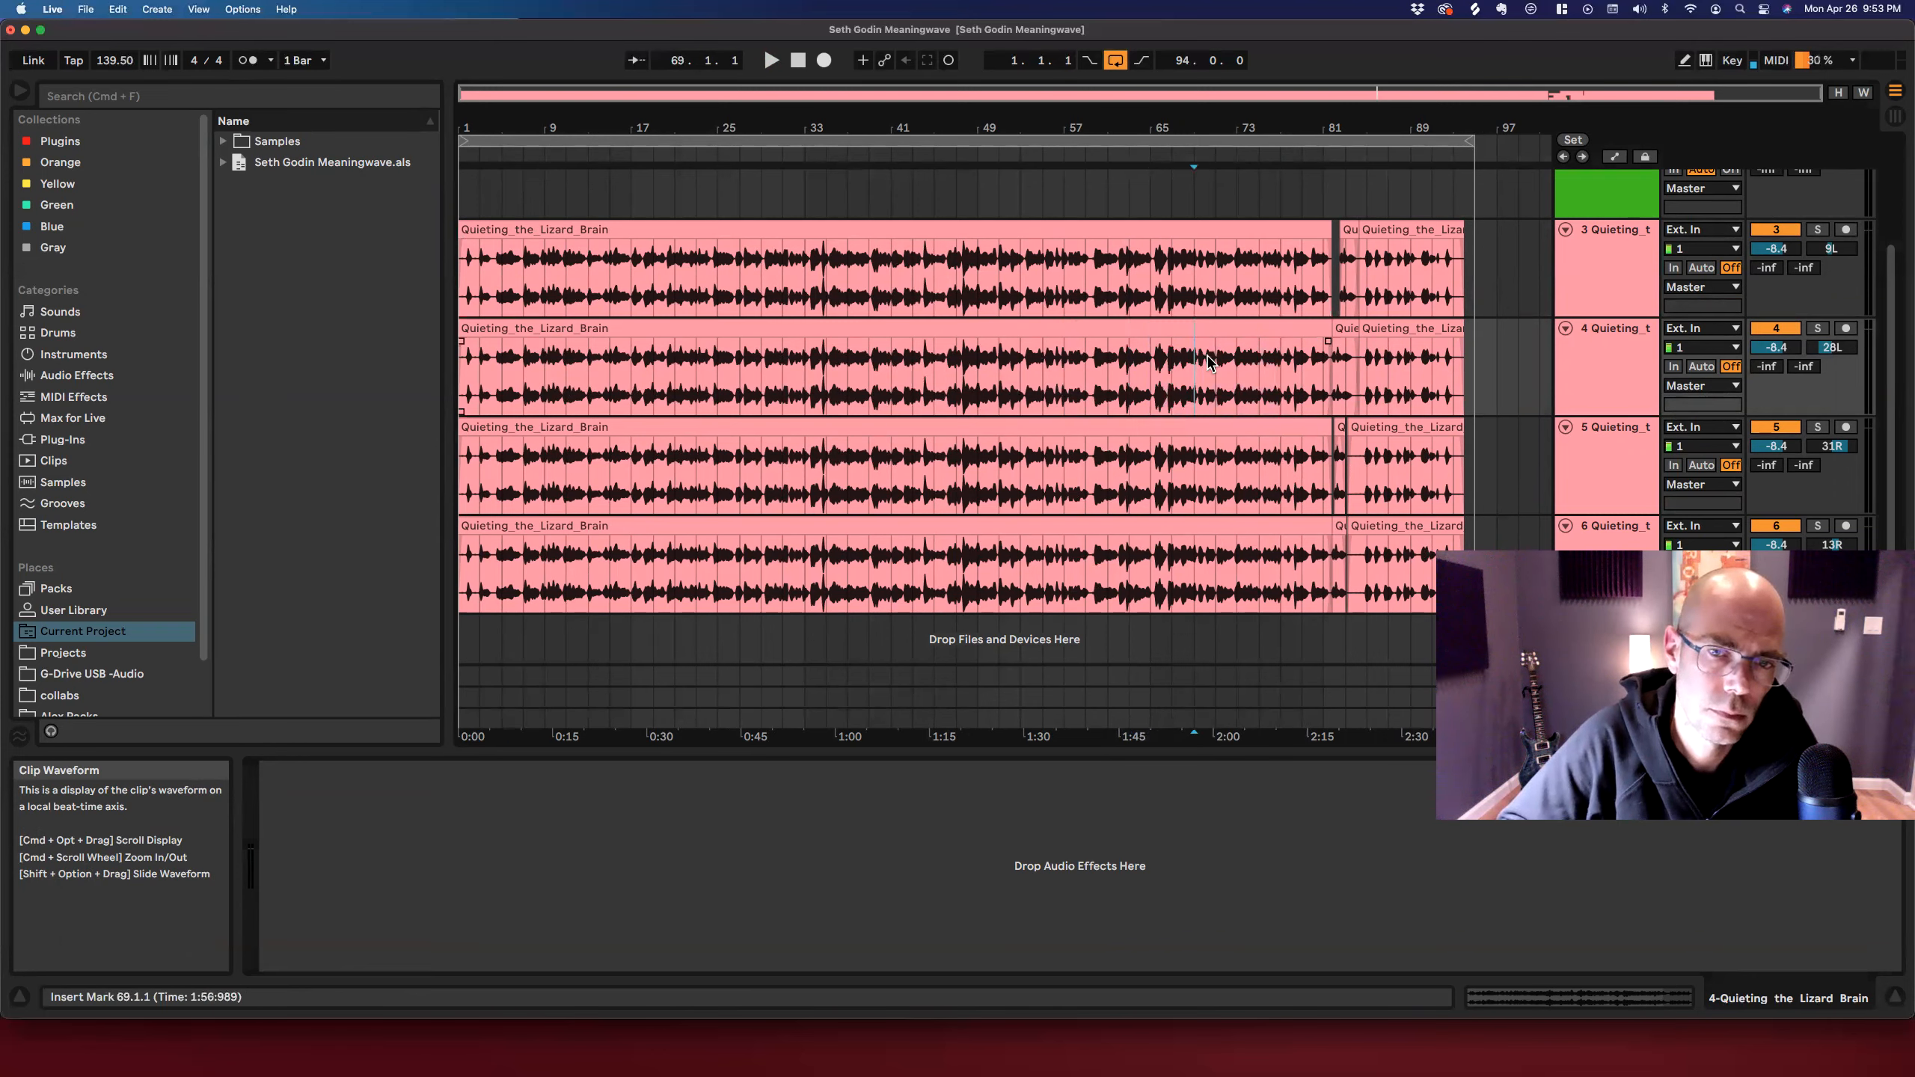
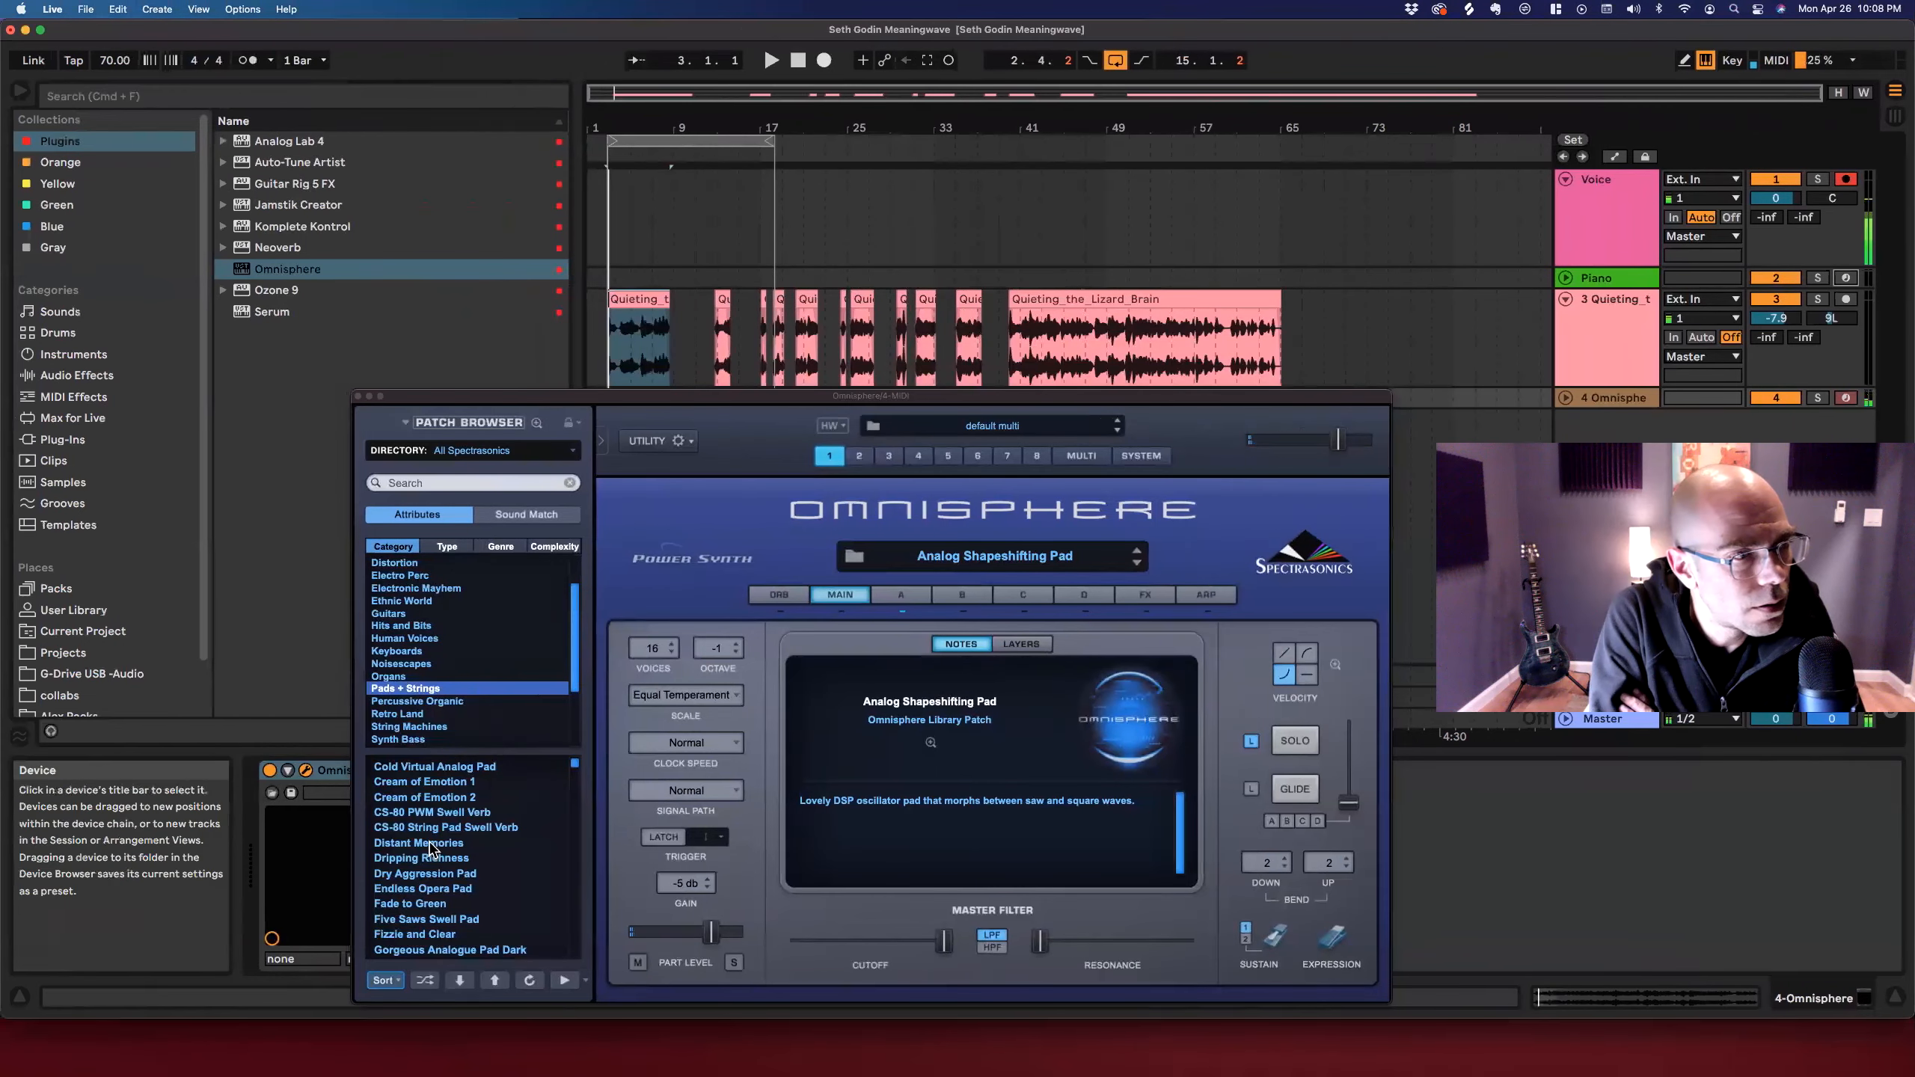
# Load the Distant Memories pad in Omnisphere and set track 3's volume to -2.7 dB.
pyautogui.click(430, 850)
pyautogui.click(430, 850)
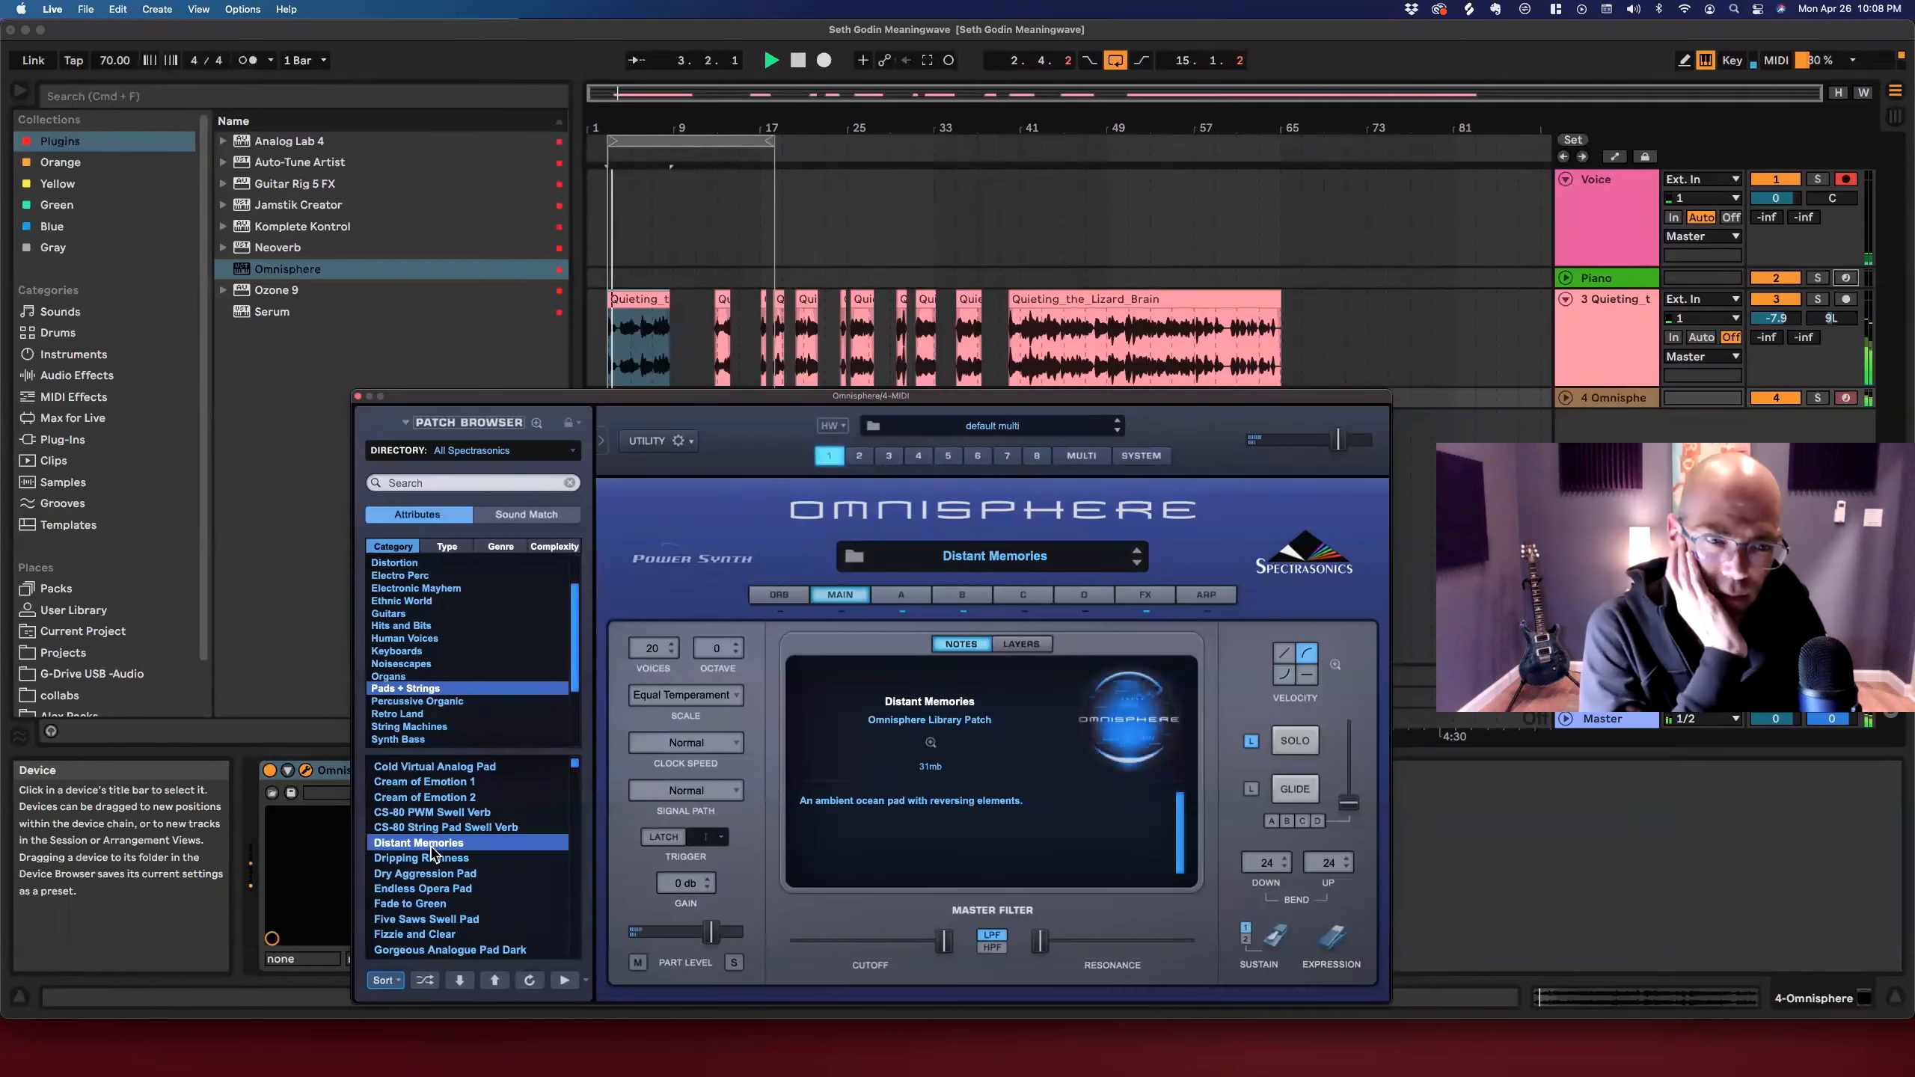
pyautogui.moveTo(1775, 318); pyautogui.dragTo(1776, 299)
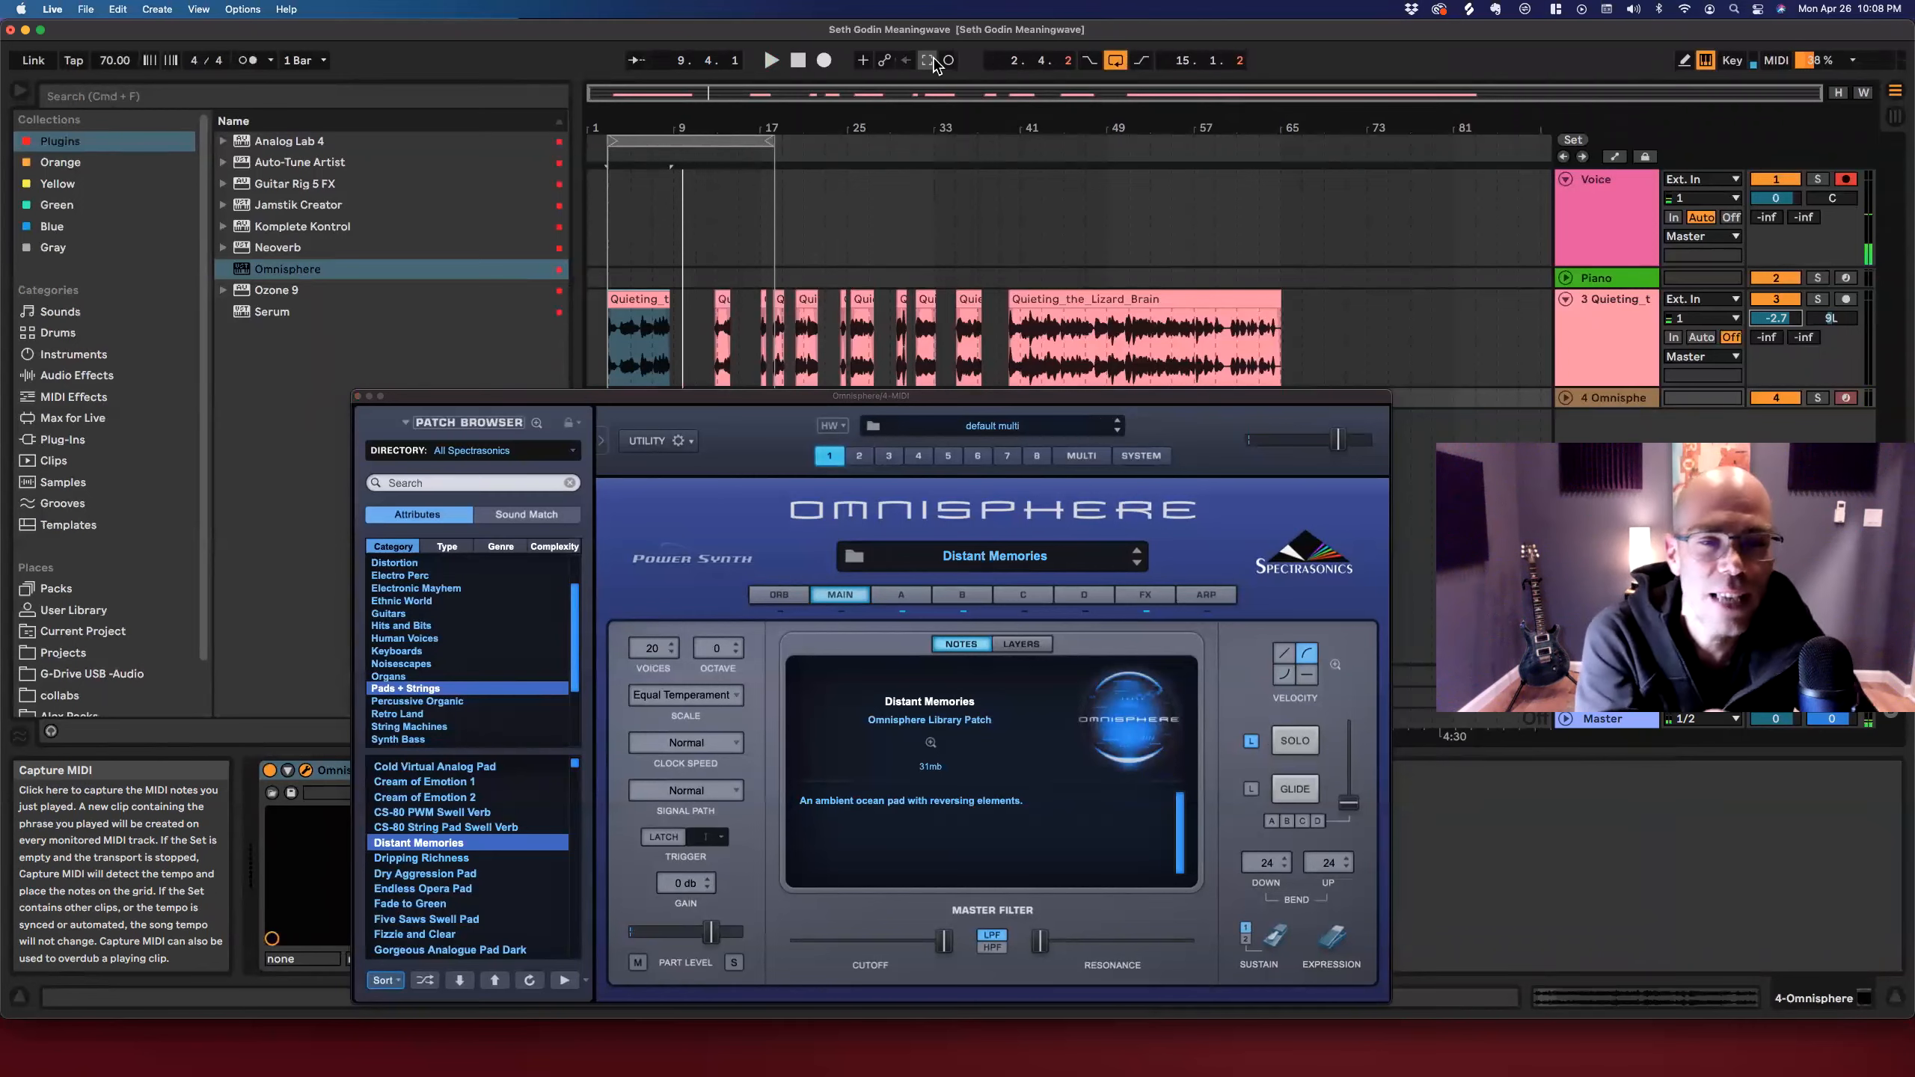
# Close the Omnisphere window, unfold track 4 and extend its captured MIDI clip back to start at bar 3.
pyautogui.click(359, 396)
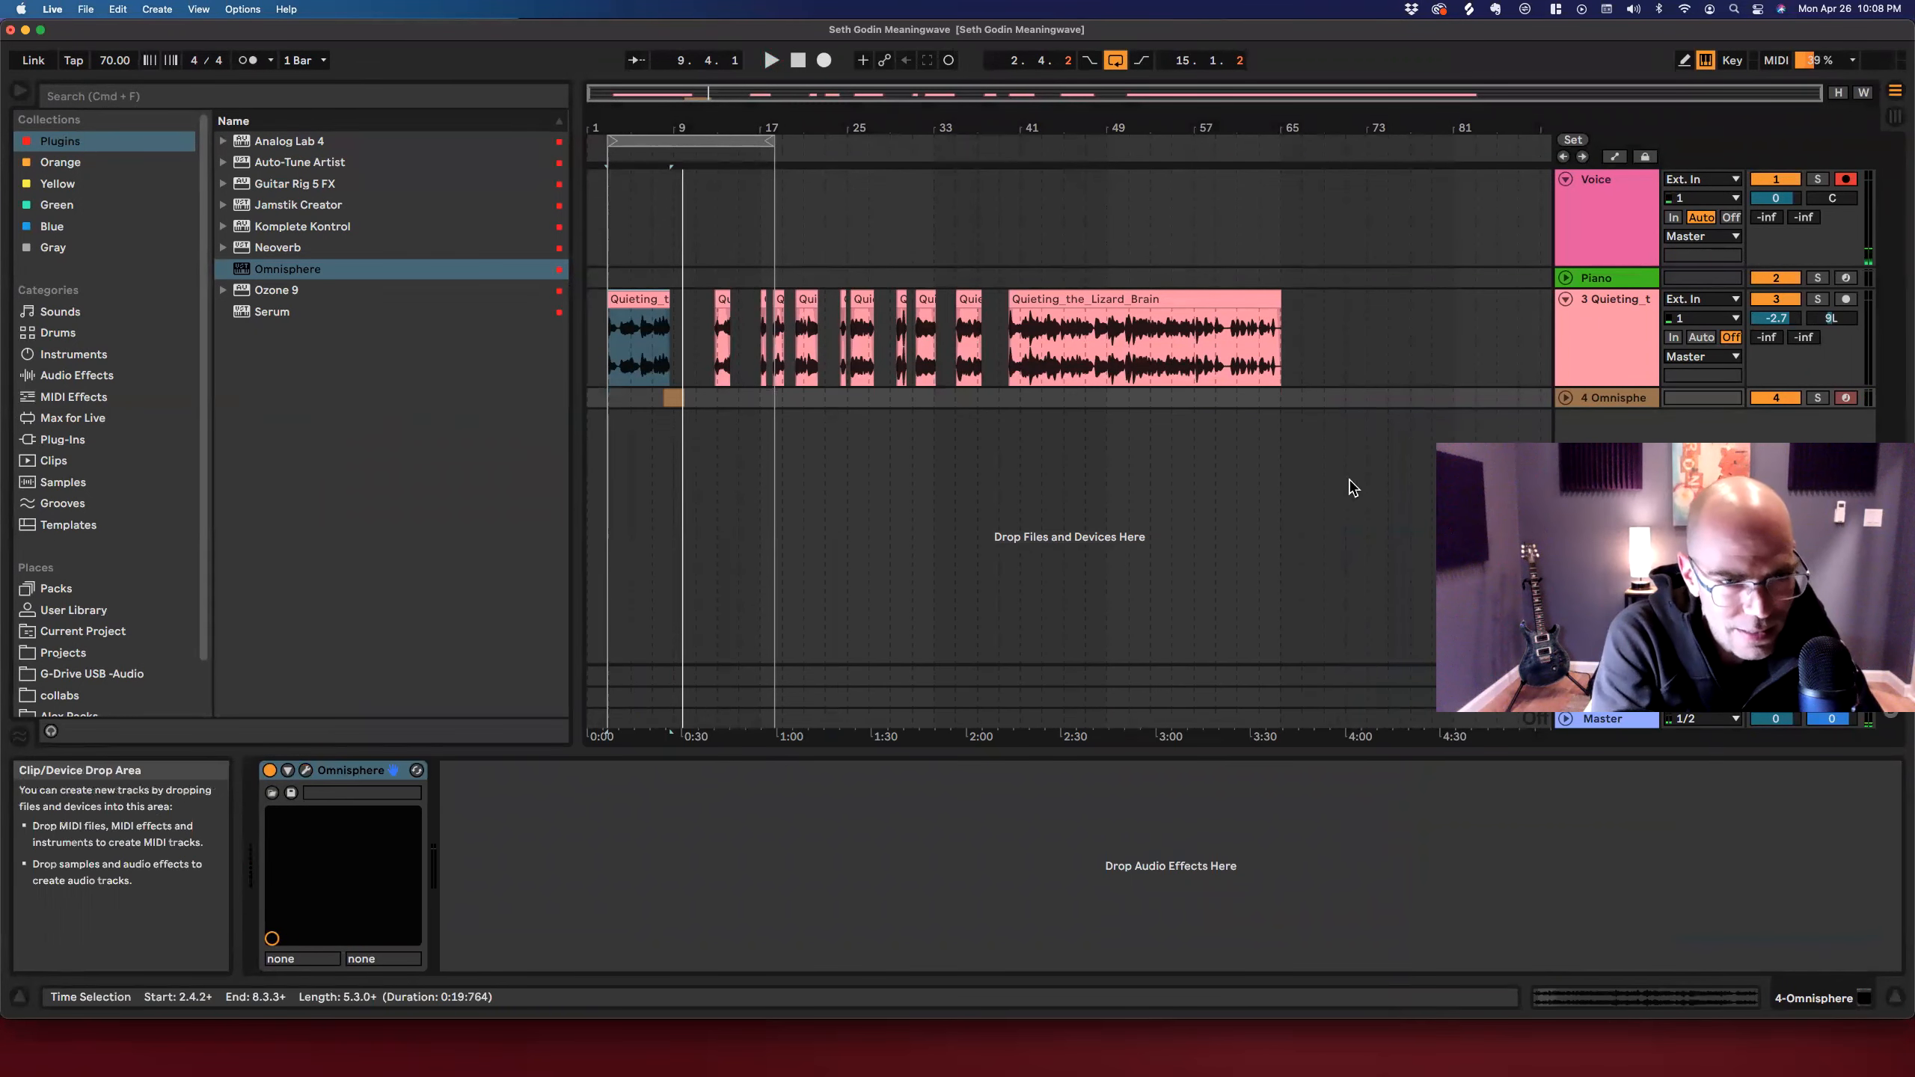
pyautogui.click(697, 398)
pyautogui.click(1566, 398)
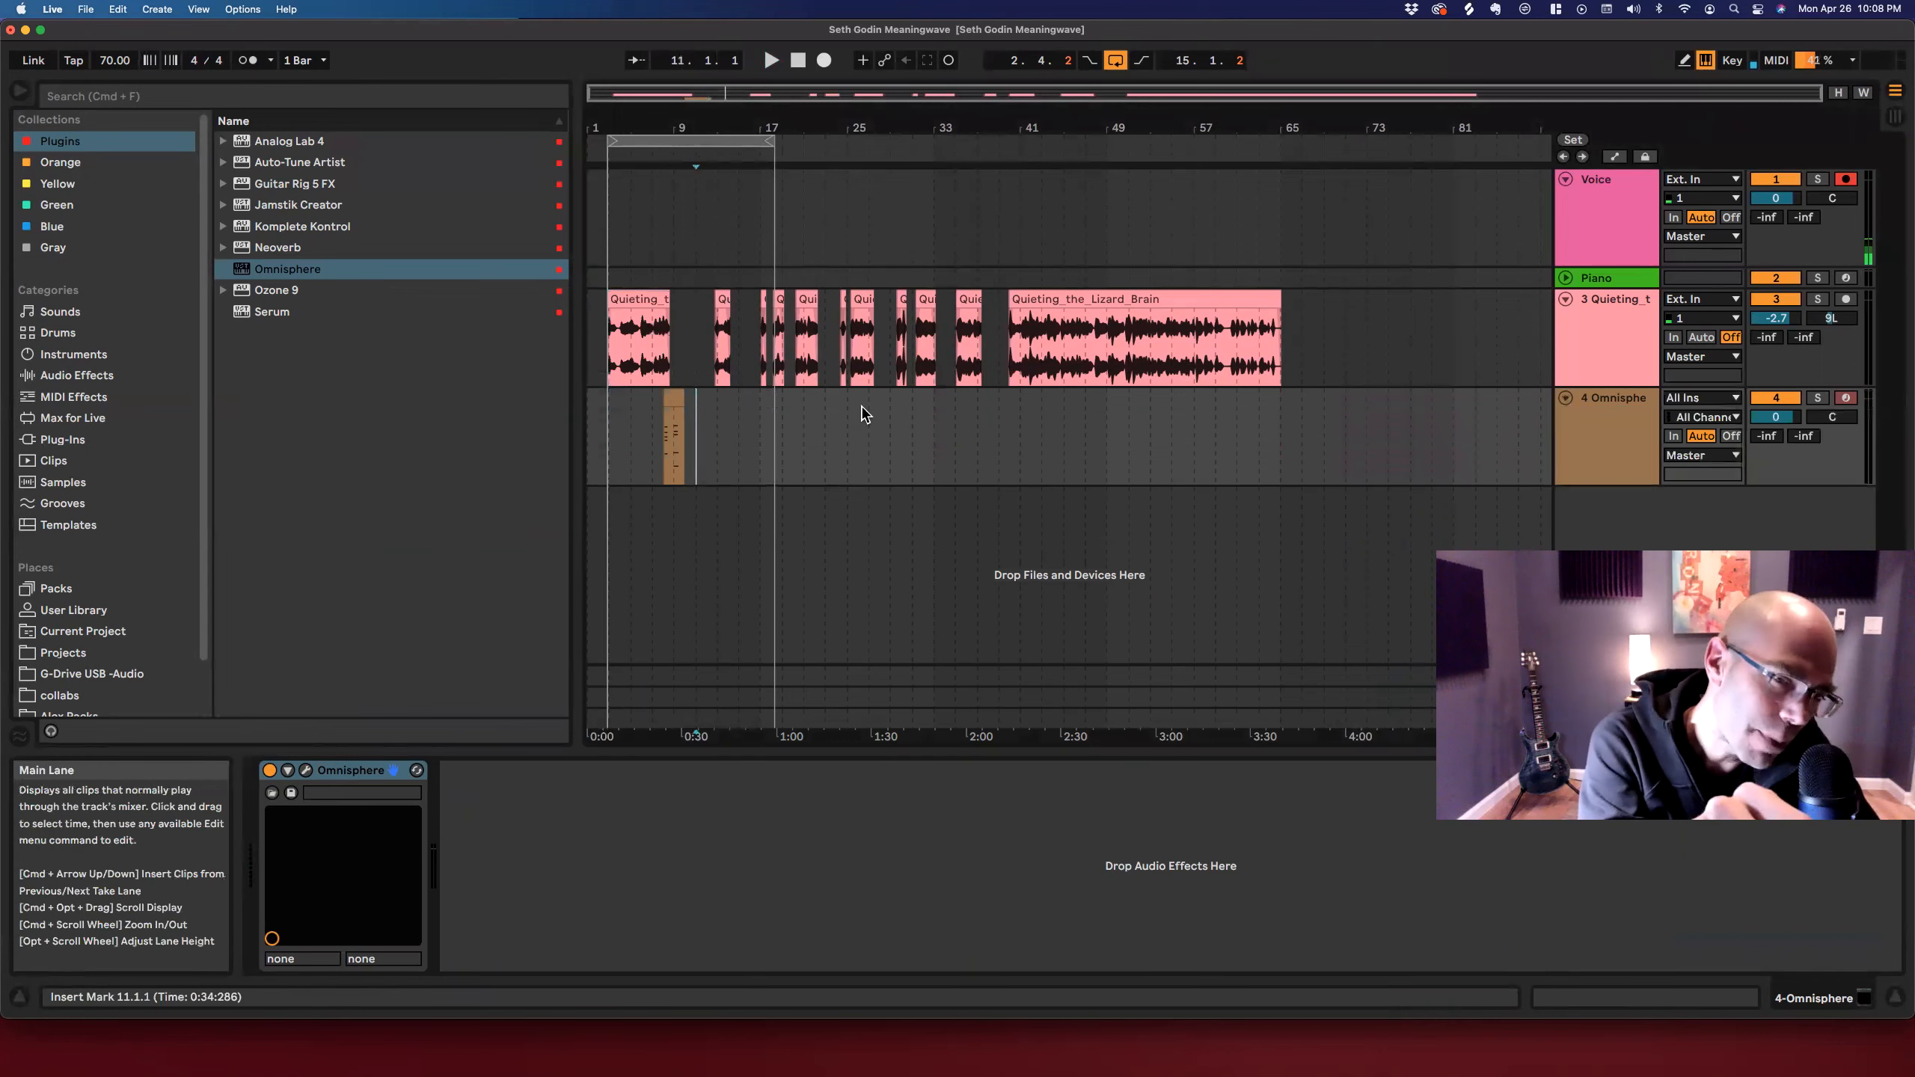
pyautogui.moveTo(663, 395); pyautogui.dragTo(610, 393)
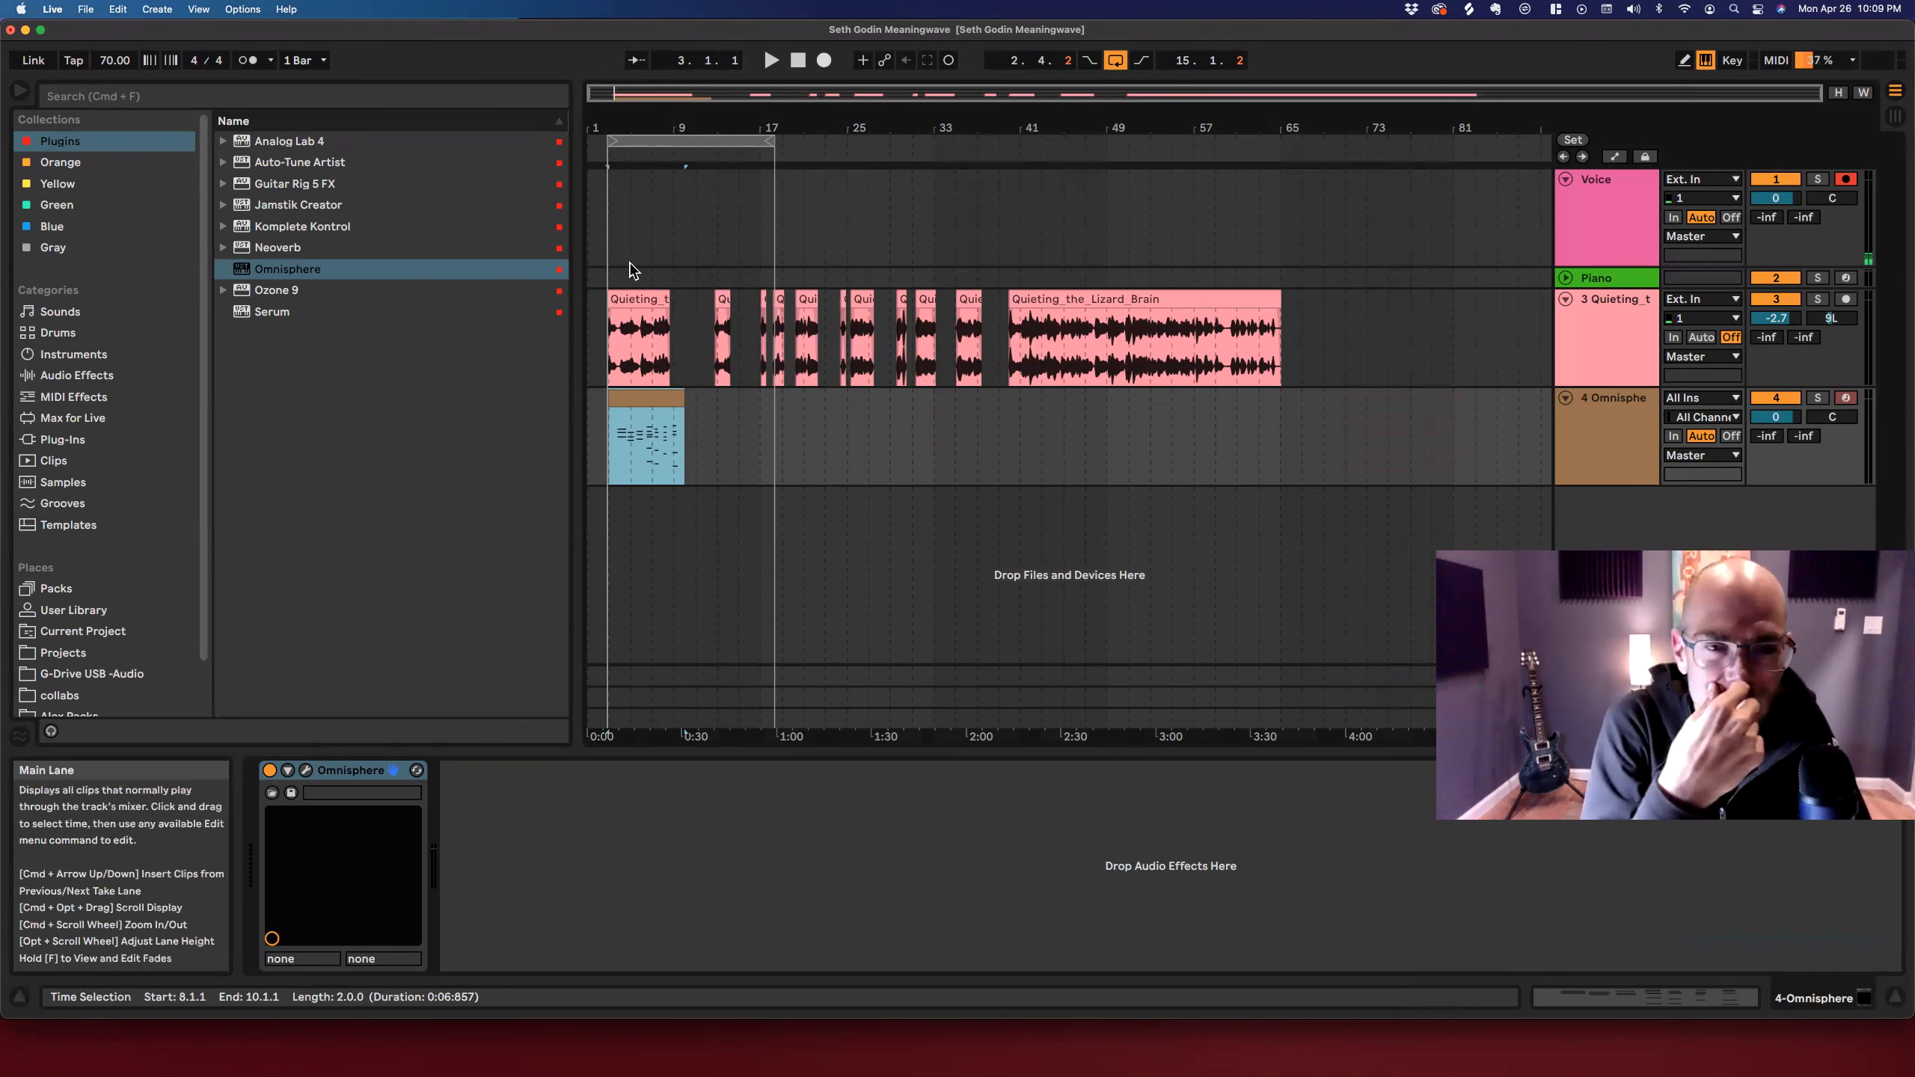
# Copy the Omnisphere MIDI clip spanning bars 3 to 10 and open its notes for editing.
pyautogui.moveTo(640, 127); pyautogui.dragTo(592, 142)
pyautogui.click(614, 490)
pyautogui.click(630, 381)
pyautogui.click(627, 392)
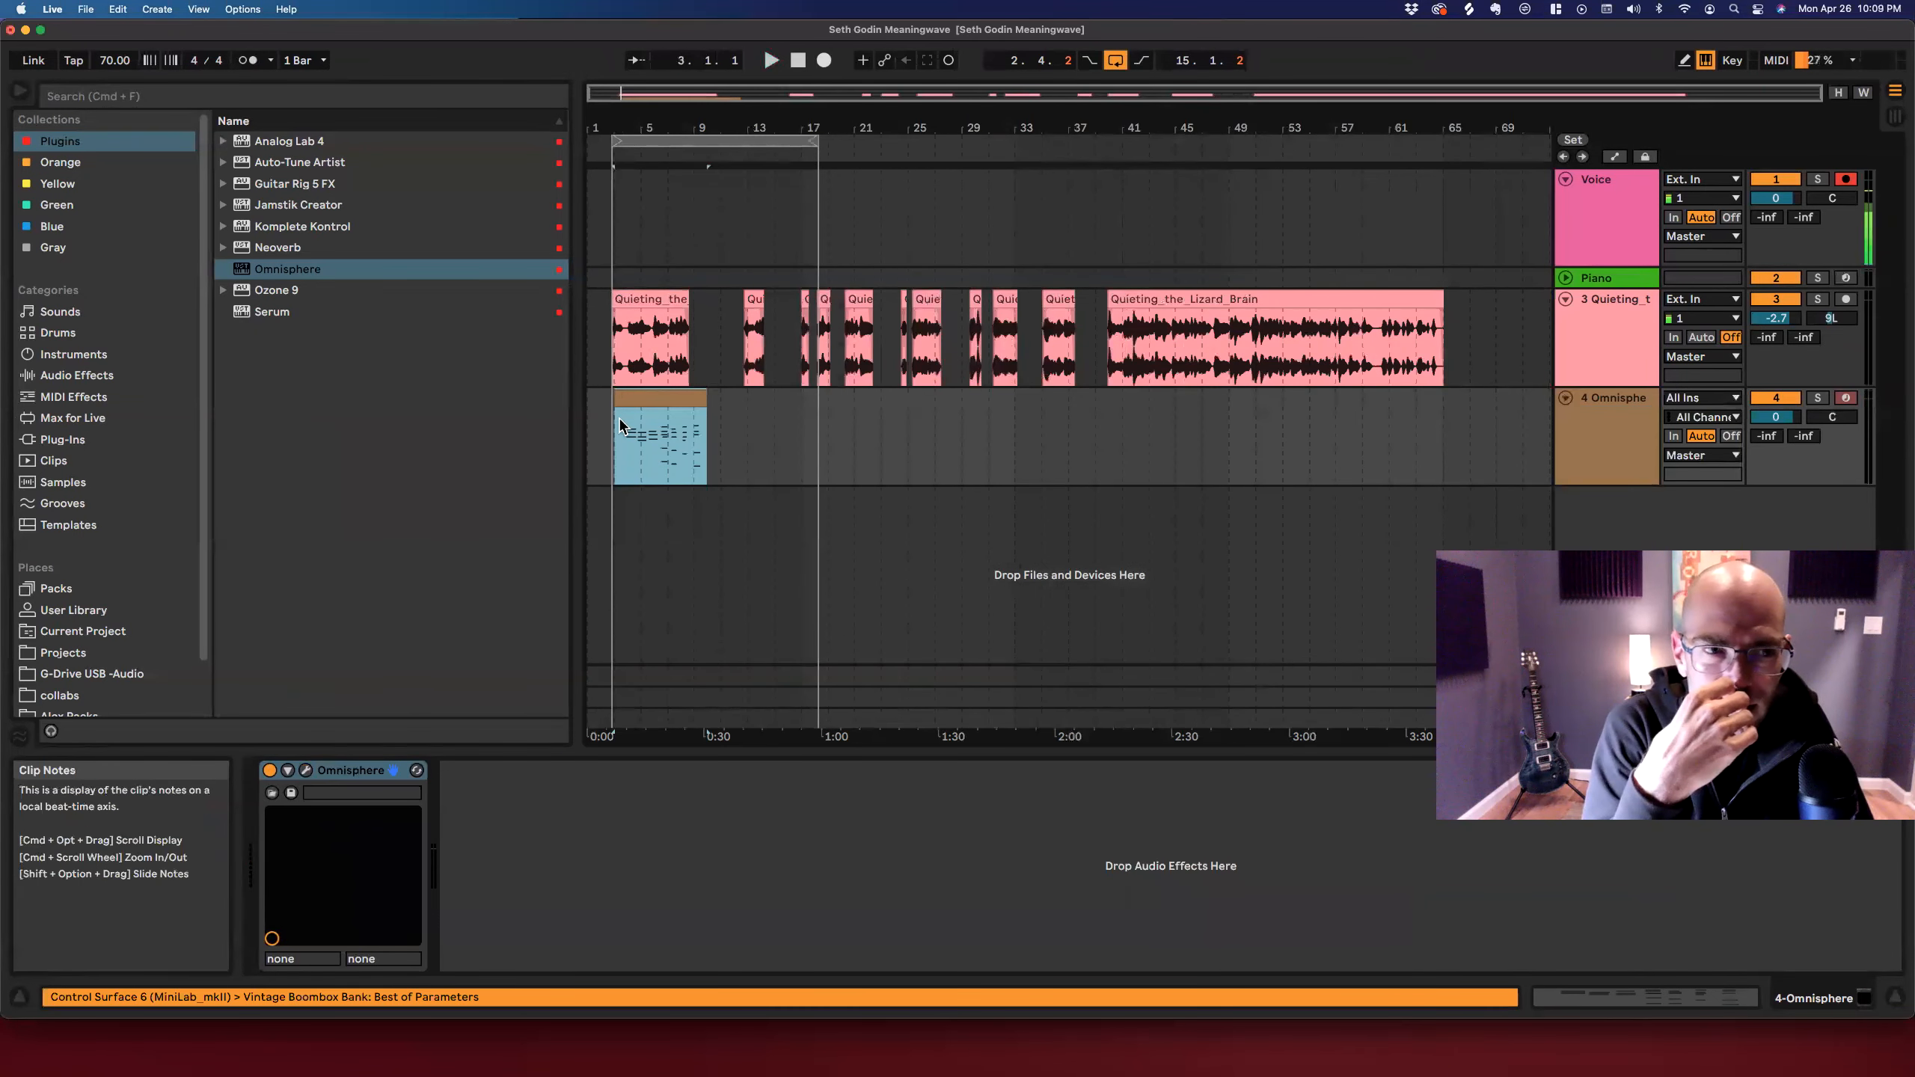
pyautogui.moveTo(614, 127); pyautogui.dragTo(683, 240)
pyautogui.click(650, 398)
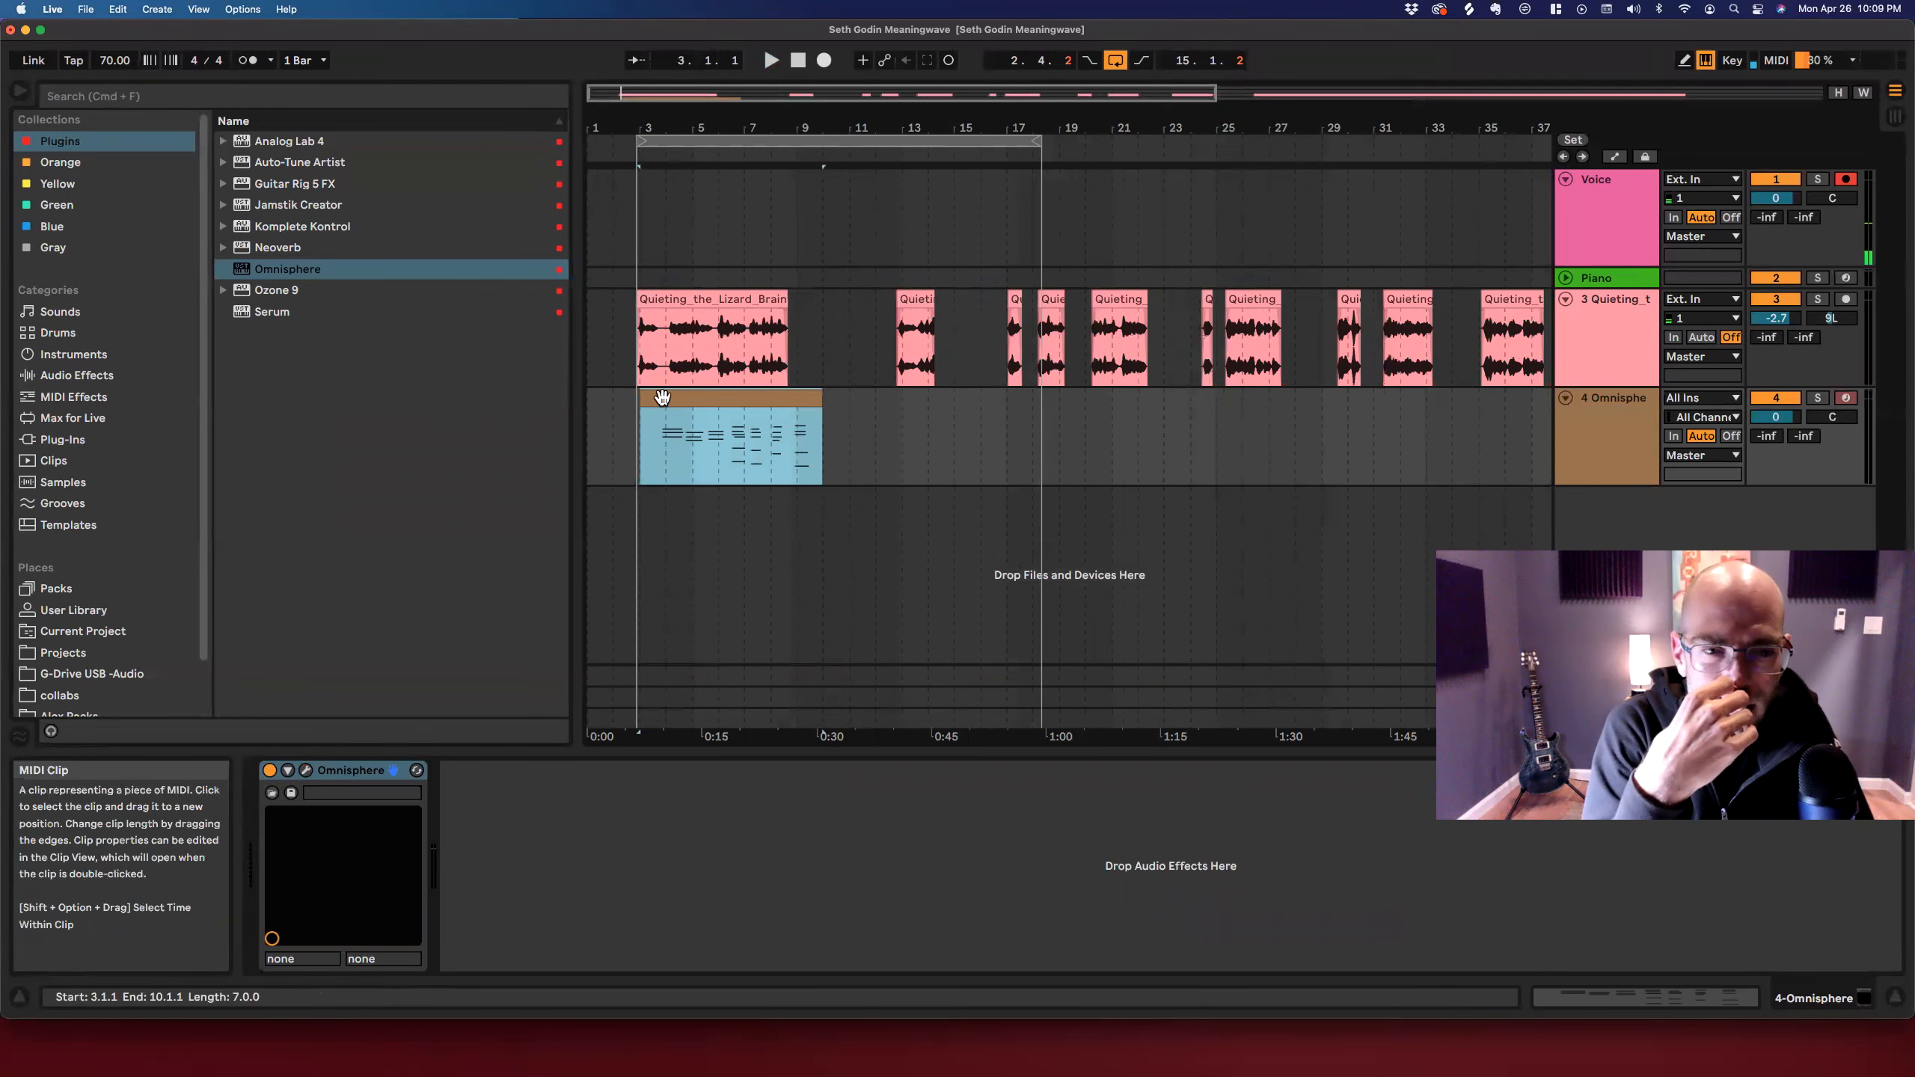
pyautogui.click(747, 504)
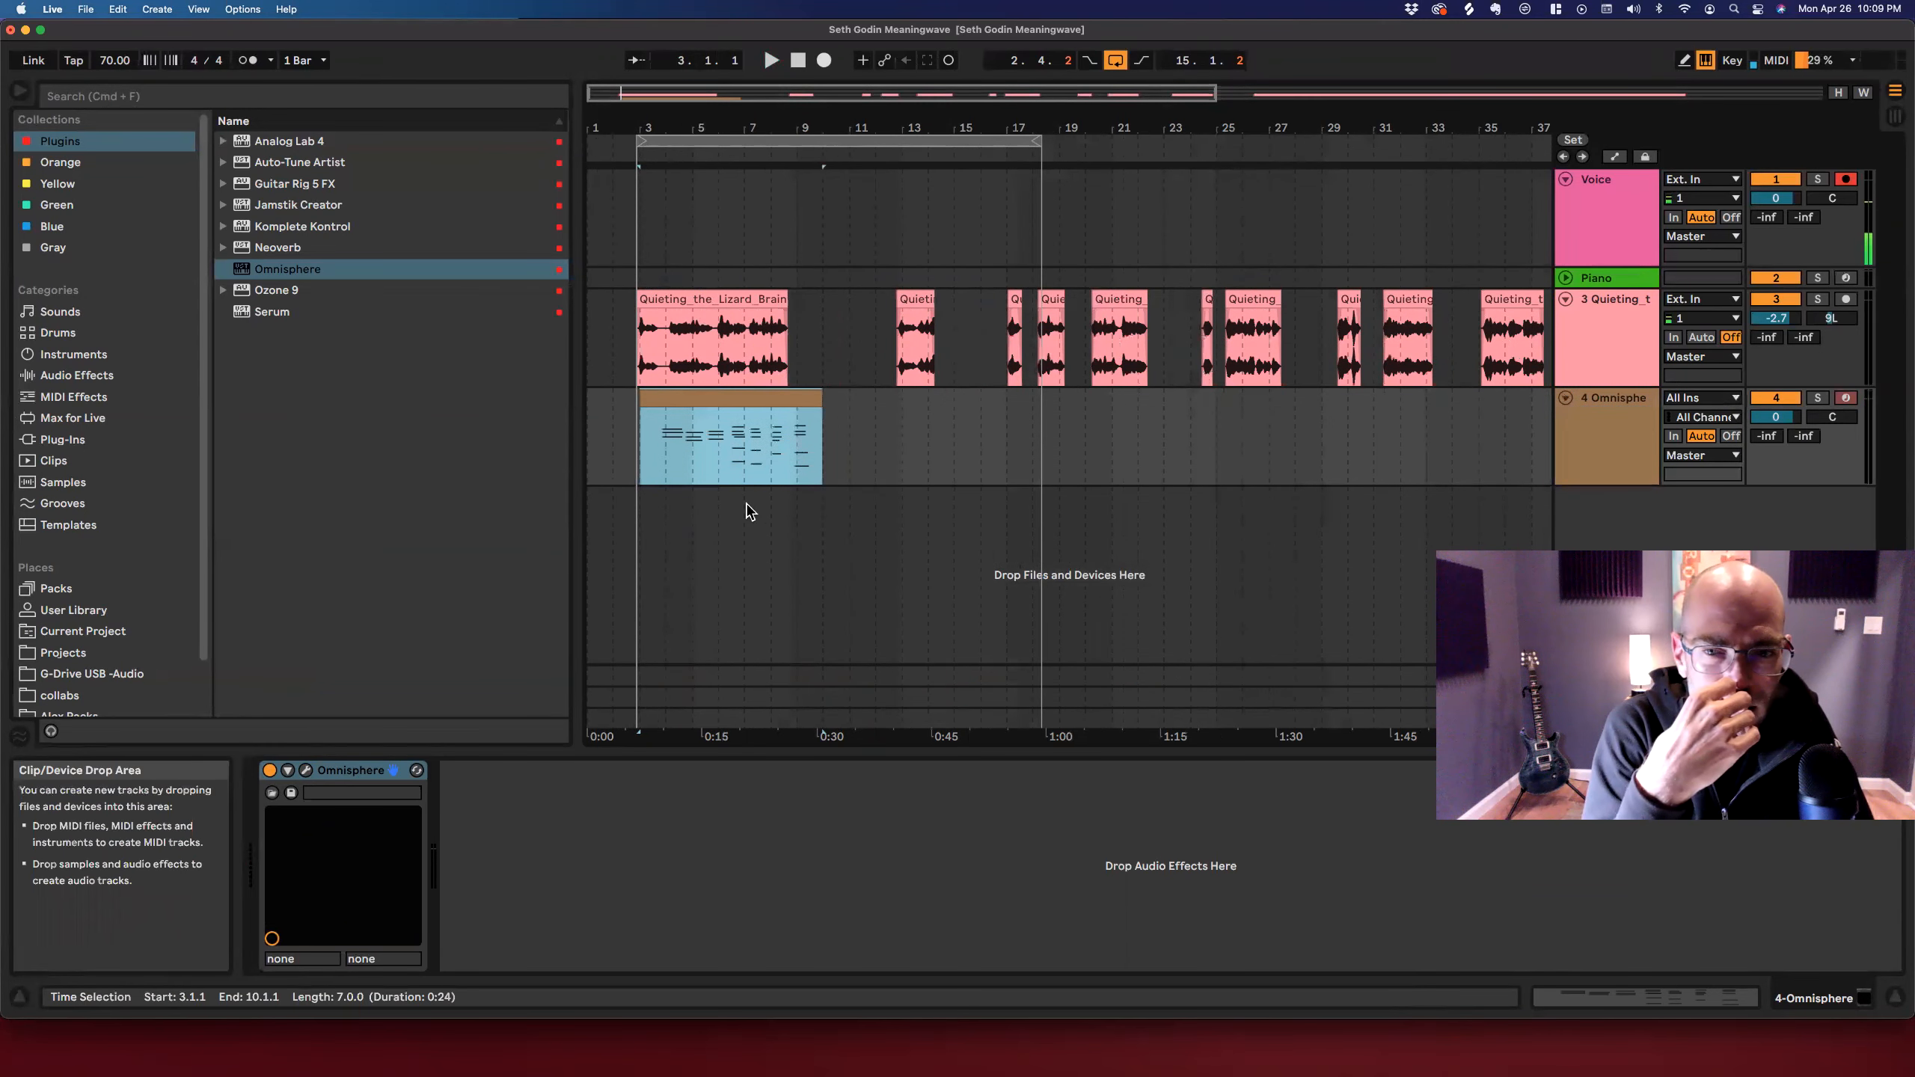
pyautogui.click(653, 398)
pyautogui.press('super+c')
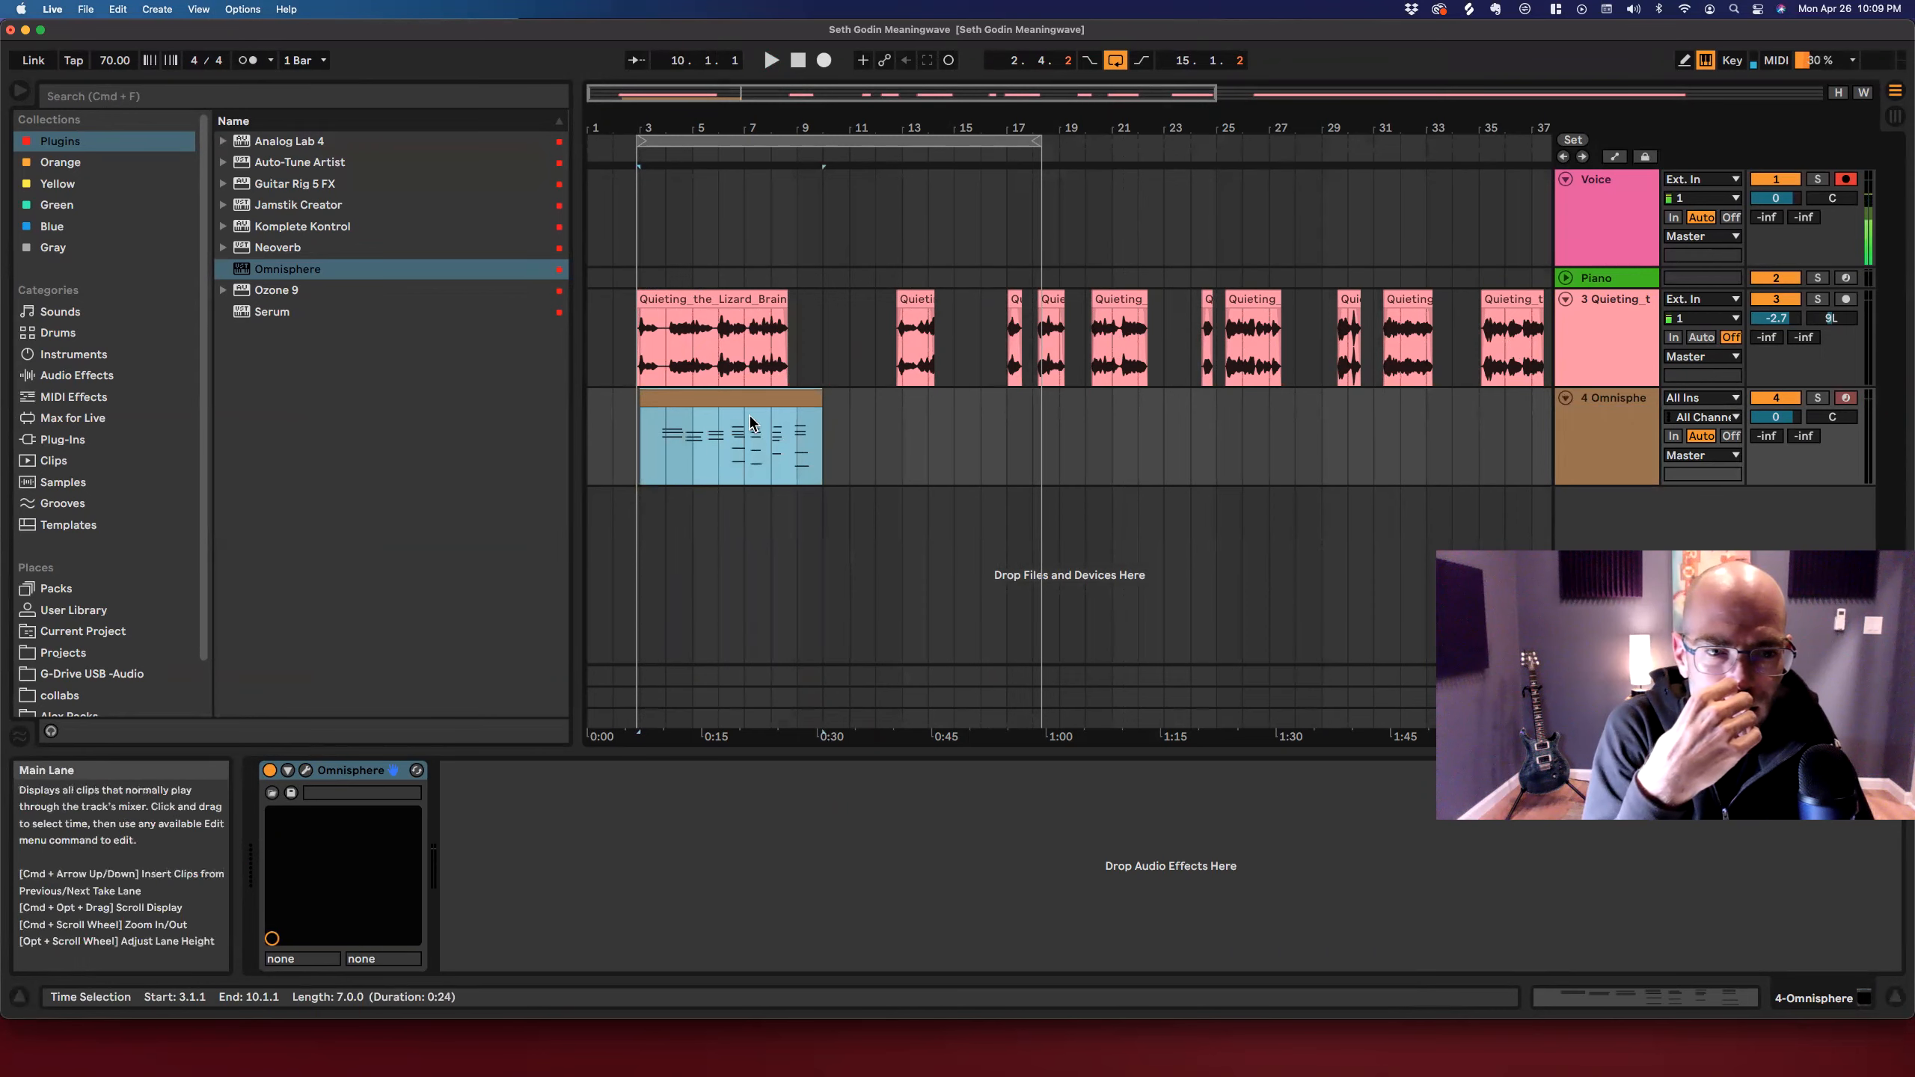
pyautogui.doubleClick(667, 411)
# Try moving the first D3, F#3 and A3 chord to the clip's start, quantize it and play it back.
pyautogui.scroll(4, 845, 281)
pyautogui.moveTo(987, 214); pyautogui.dragTo(919, 592)
pyautogui.moveTo(900, 331); pyautogui.dragTo(765, 332)
pyautogui.press('super+u')
pyautogui.moveTo(902, 257); pyautogui.dragTo(860, 520)
pyautogui.press('space')
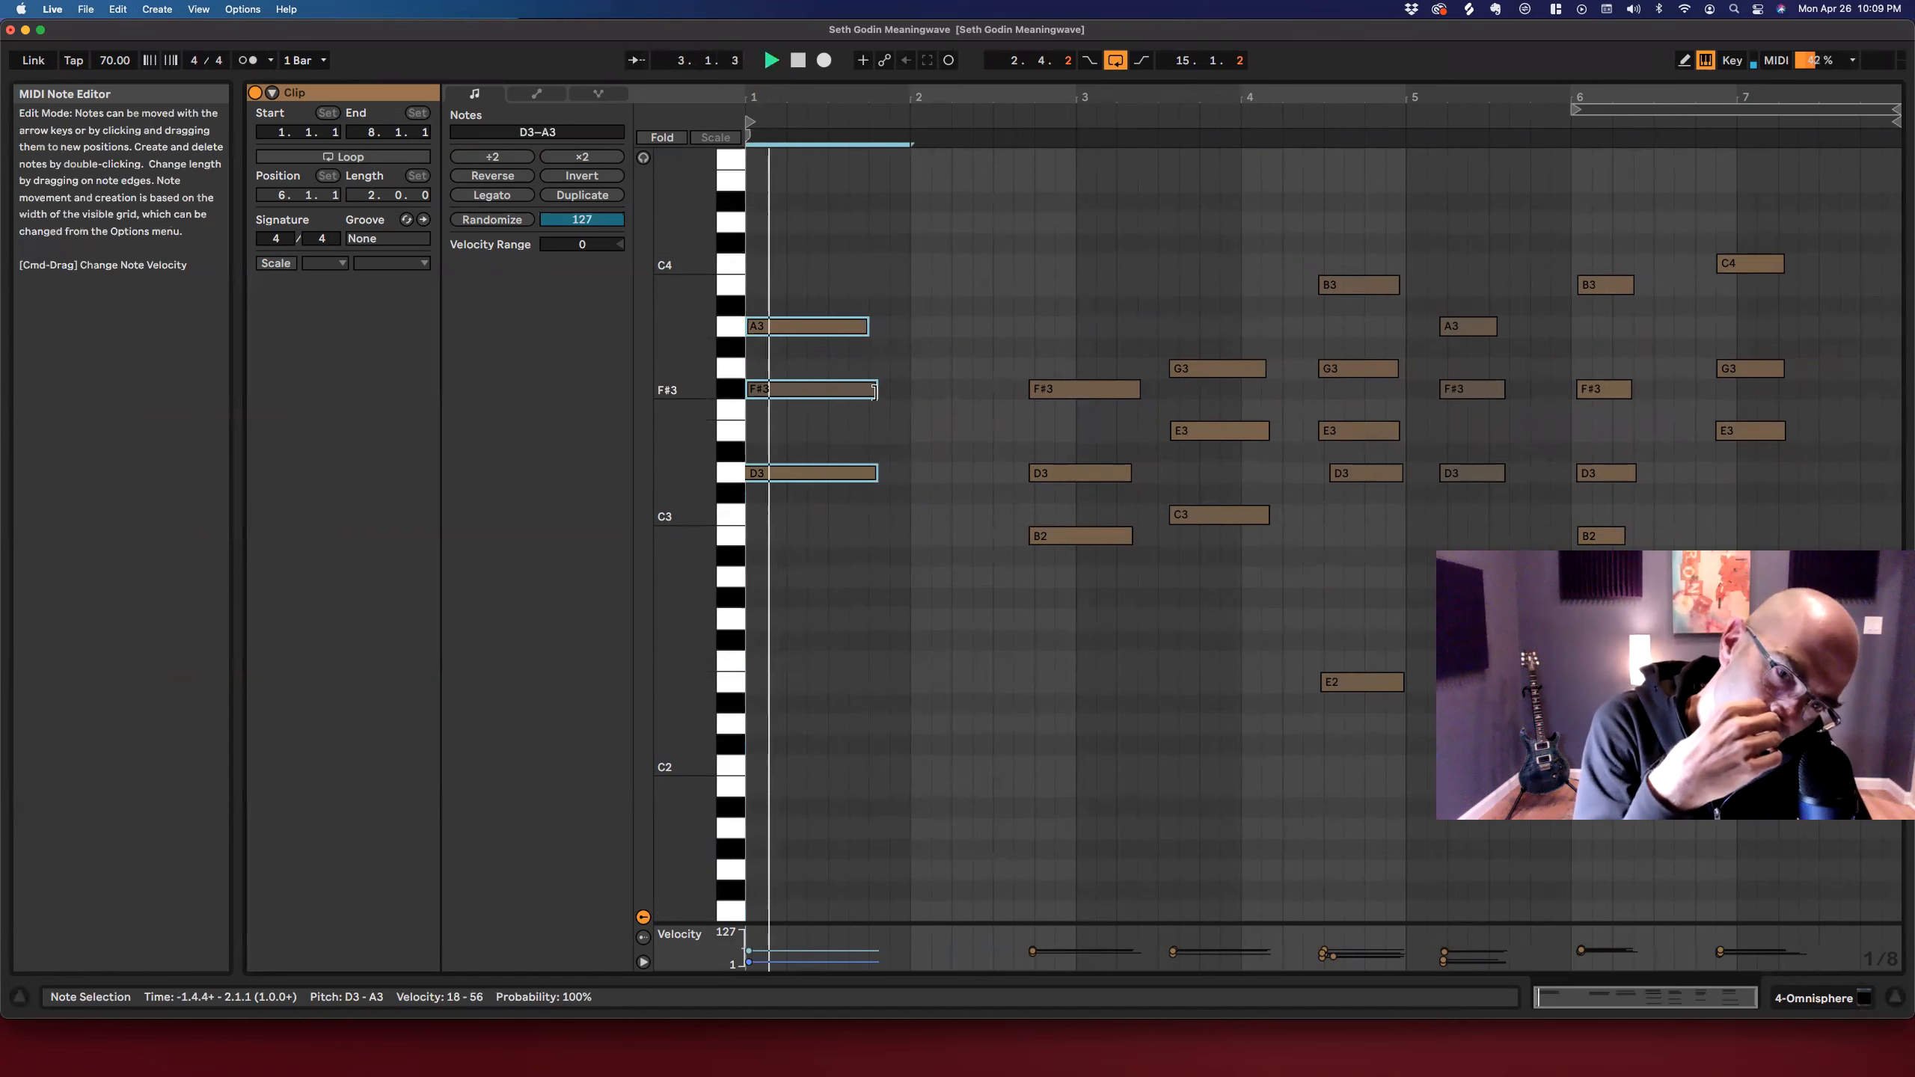
pyautogui.click(805, 310)
pyautogui.press('space')
# Undo the move and quantization of the first D3, F#3 and A3 chord.
pyautogui.moveTo(806, 301); pyautogui.dragTo(843, 604)
pyautogui.click(796, 238)
pyautogui.moveTo(953, 243); pyautogui.dragTo(1073, 693)
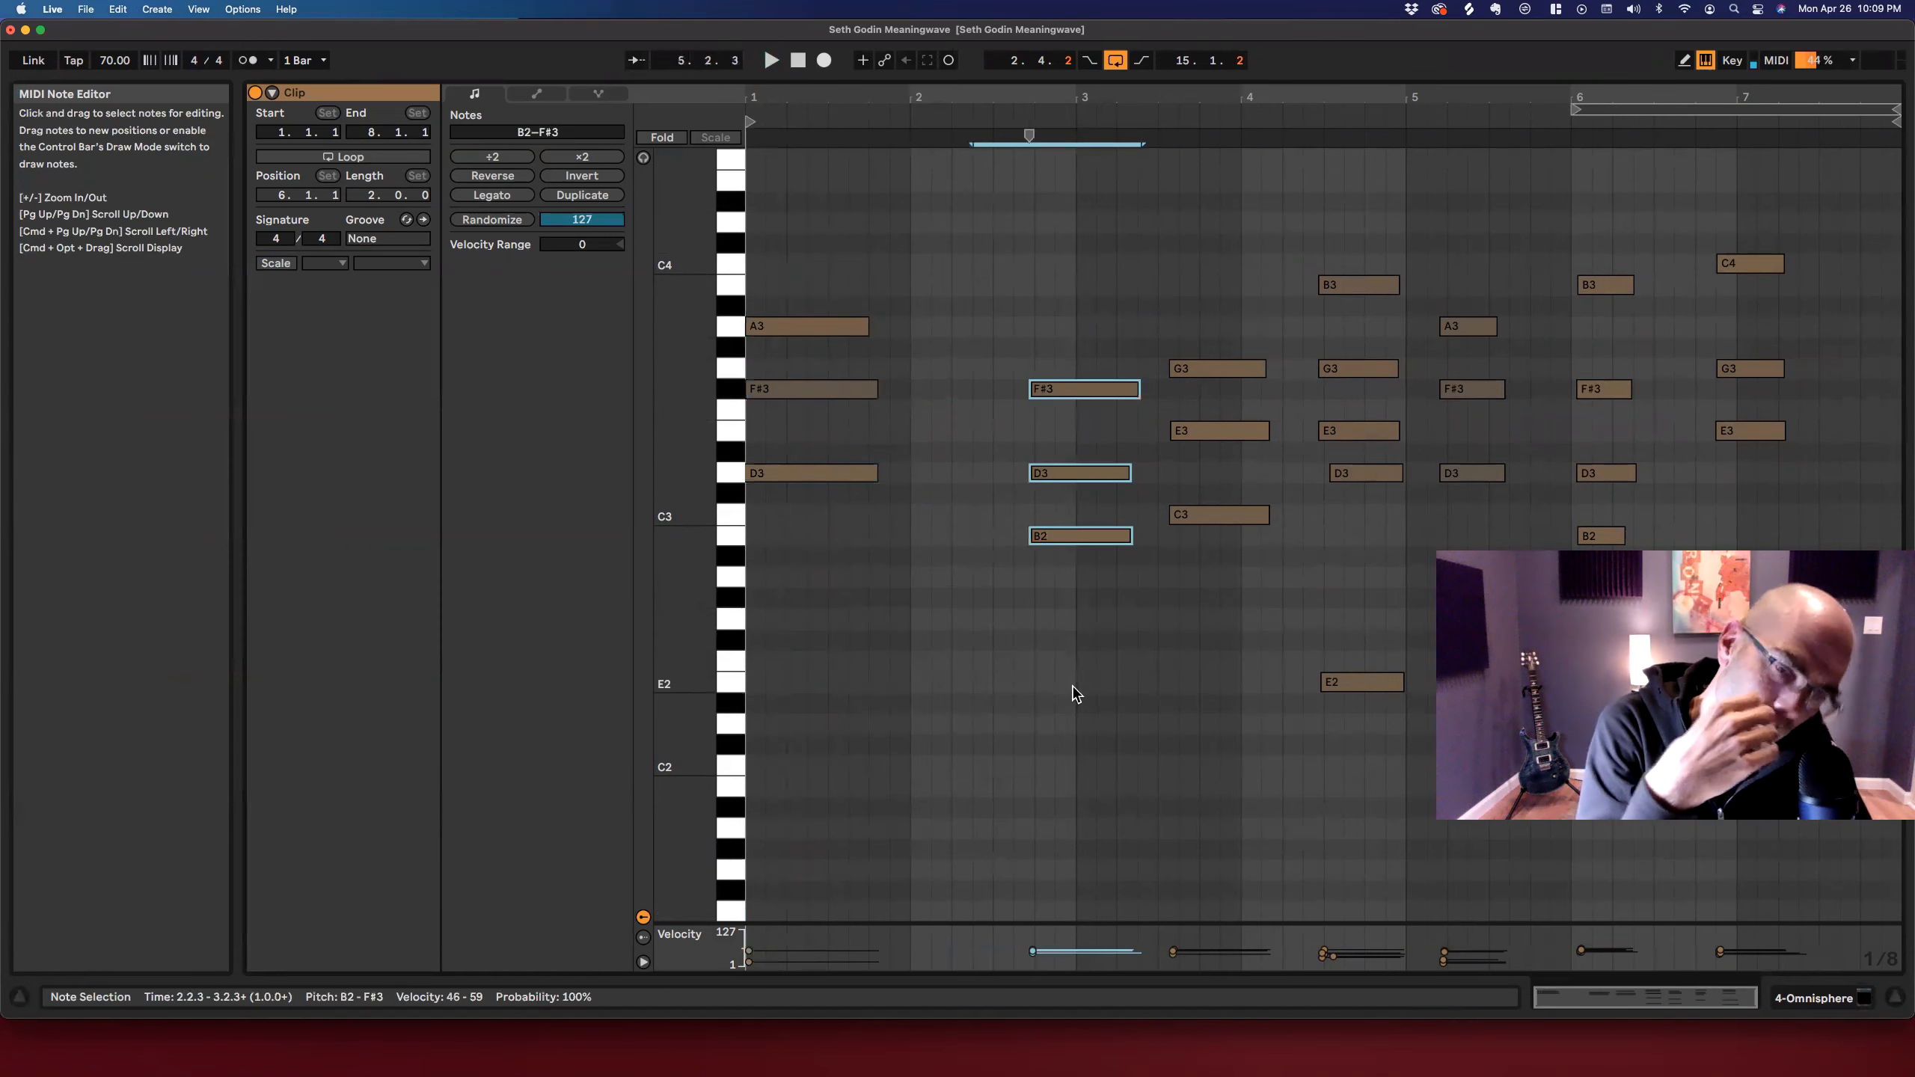
pyautogui.press('super+z')
pyautogui.press('super+z')
pyautogui.click(875, 267)
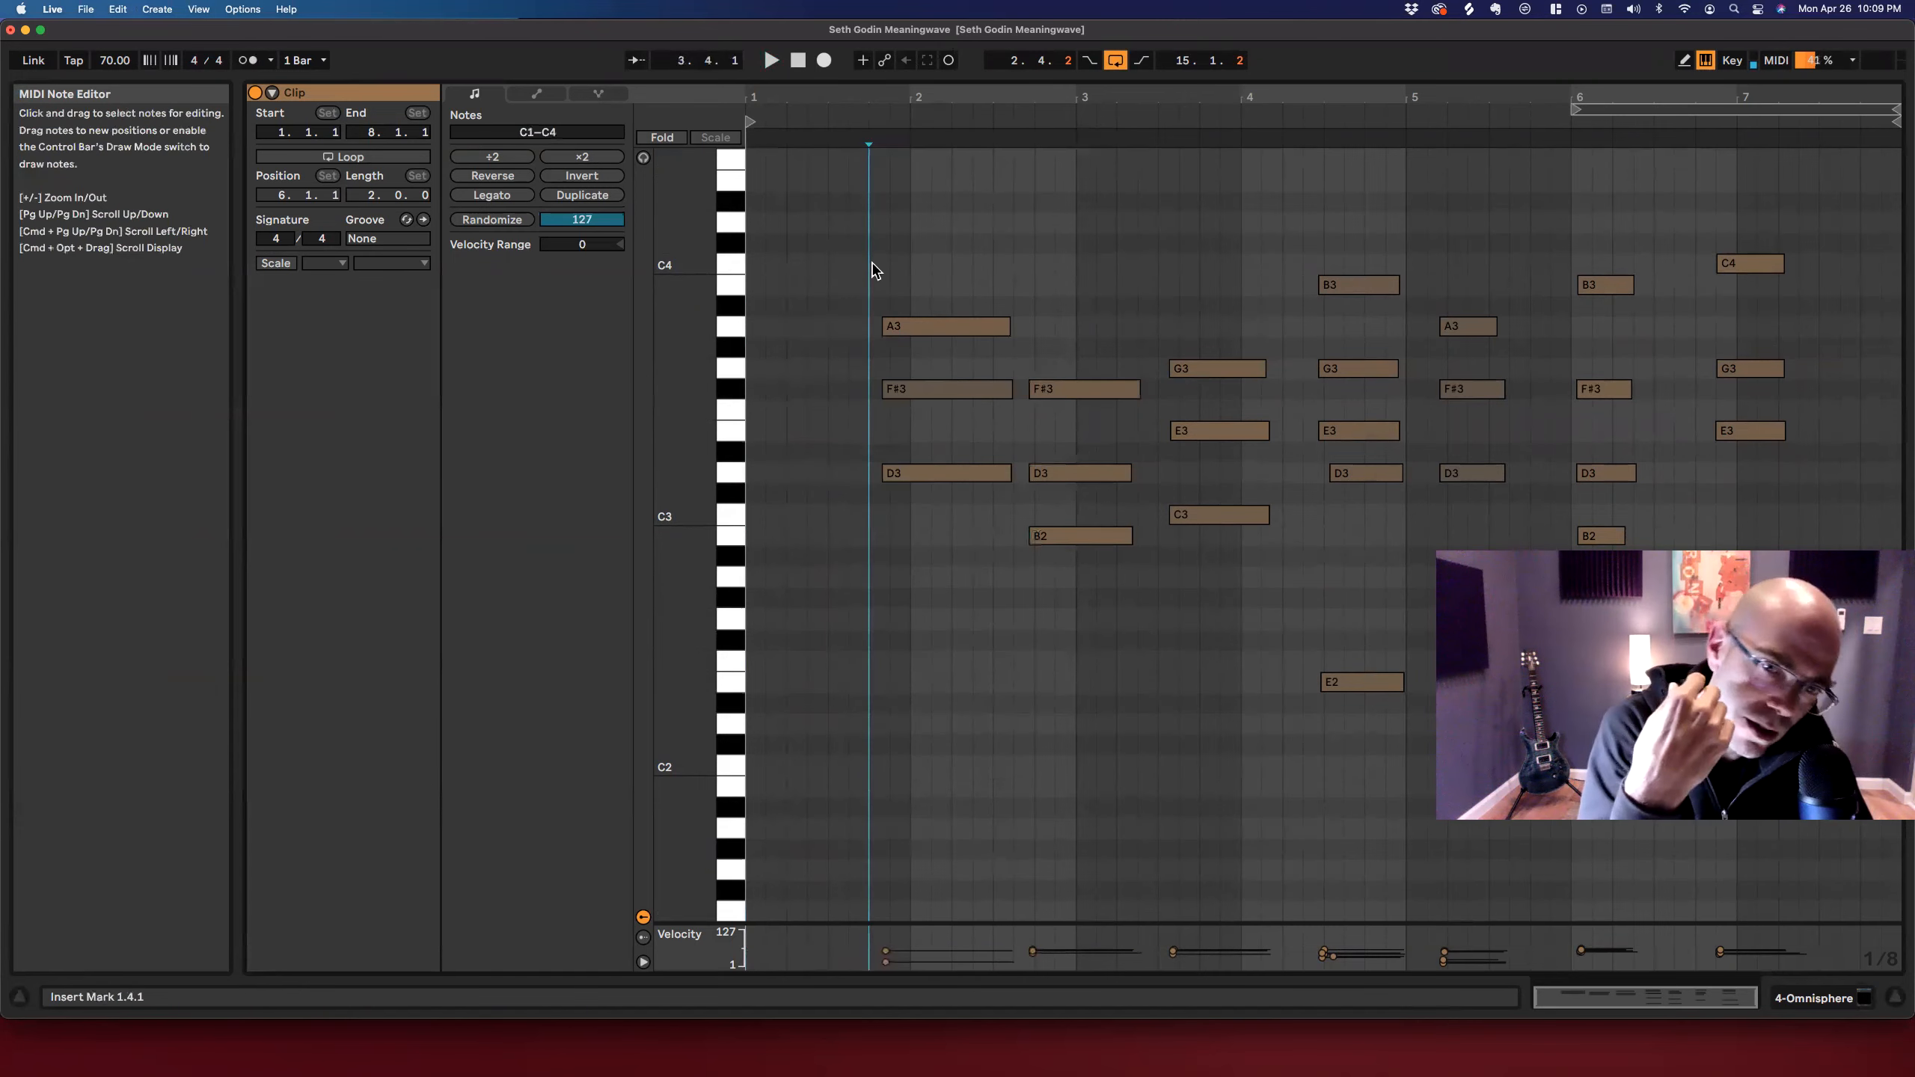
# Reopen the Omnisphere clip's notes, turn on note preview and audition the first three chords.
pyautogui.hotkey('shift', 'Tab')
pyautogui.doubleClick(717, 400)
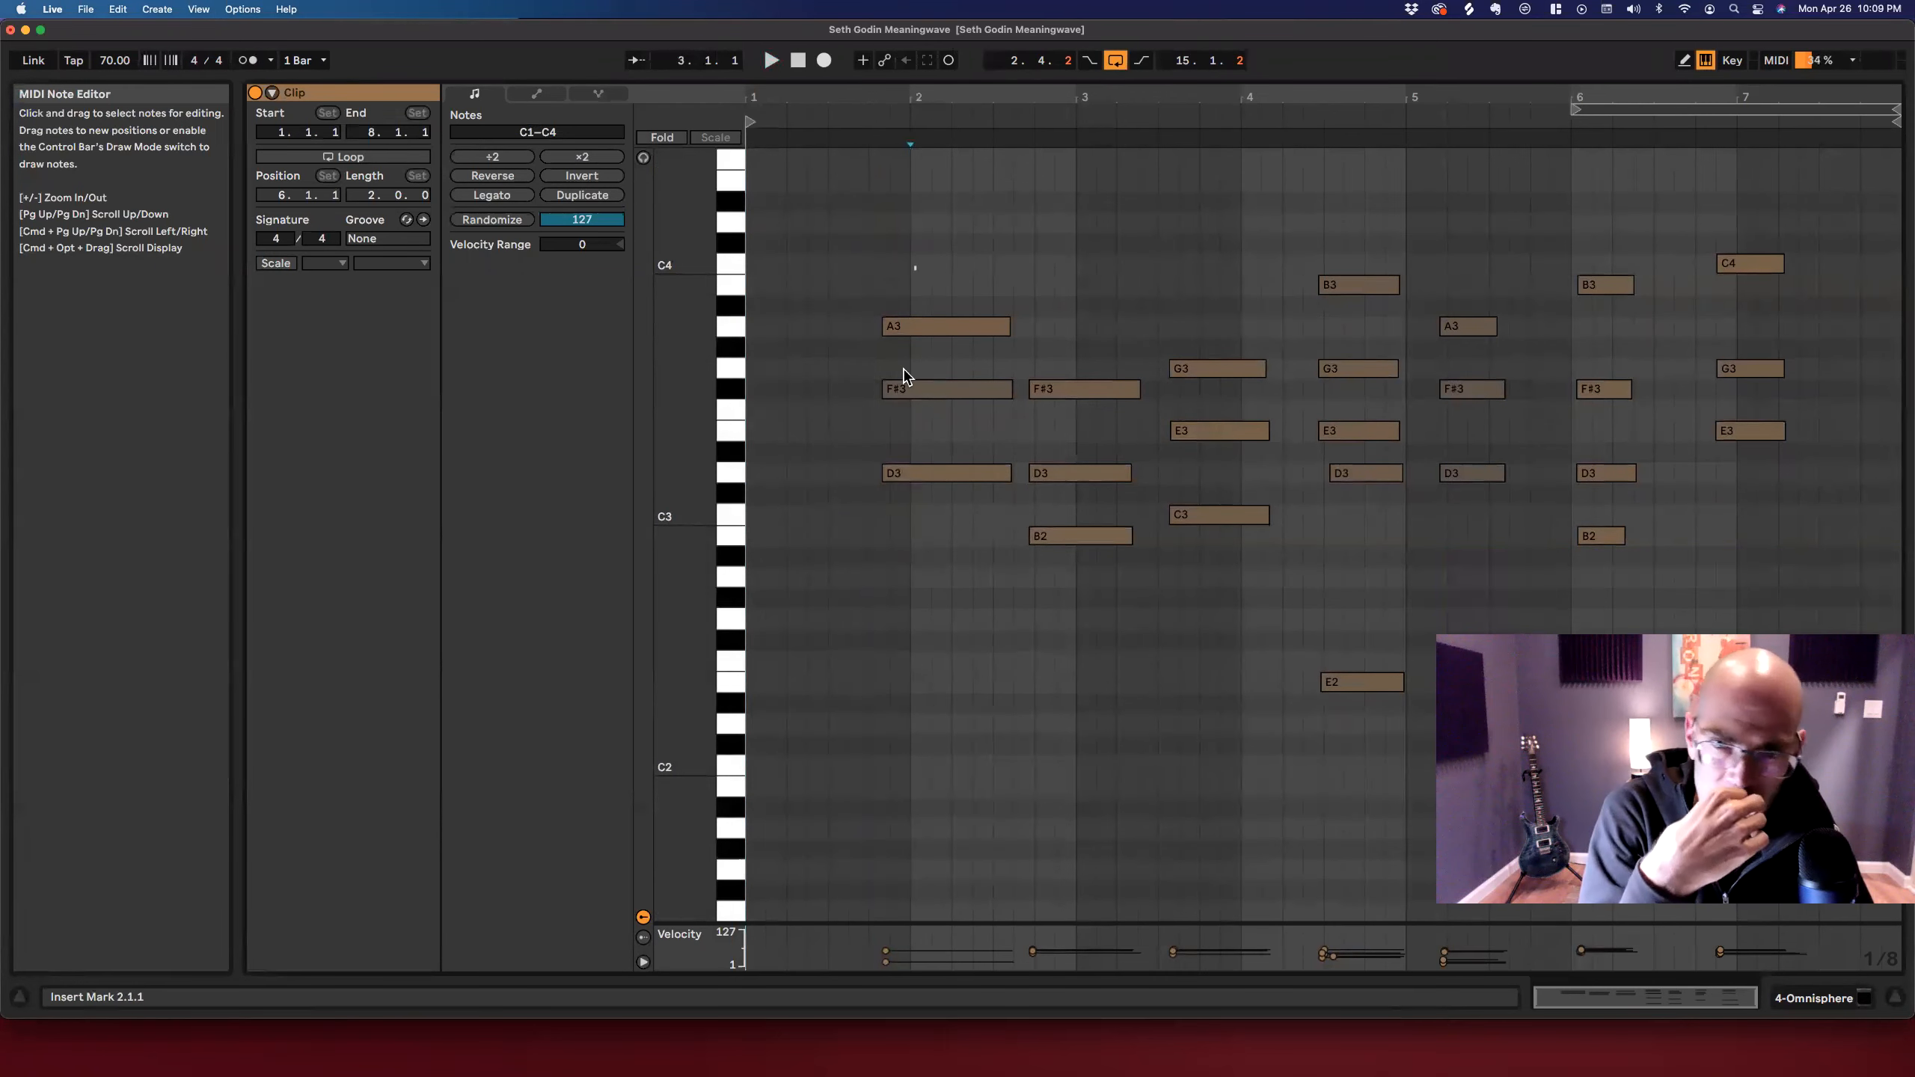
pyautogui.moveTo(877, 266); pyautogui.dragTo(911, 561)
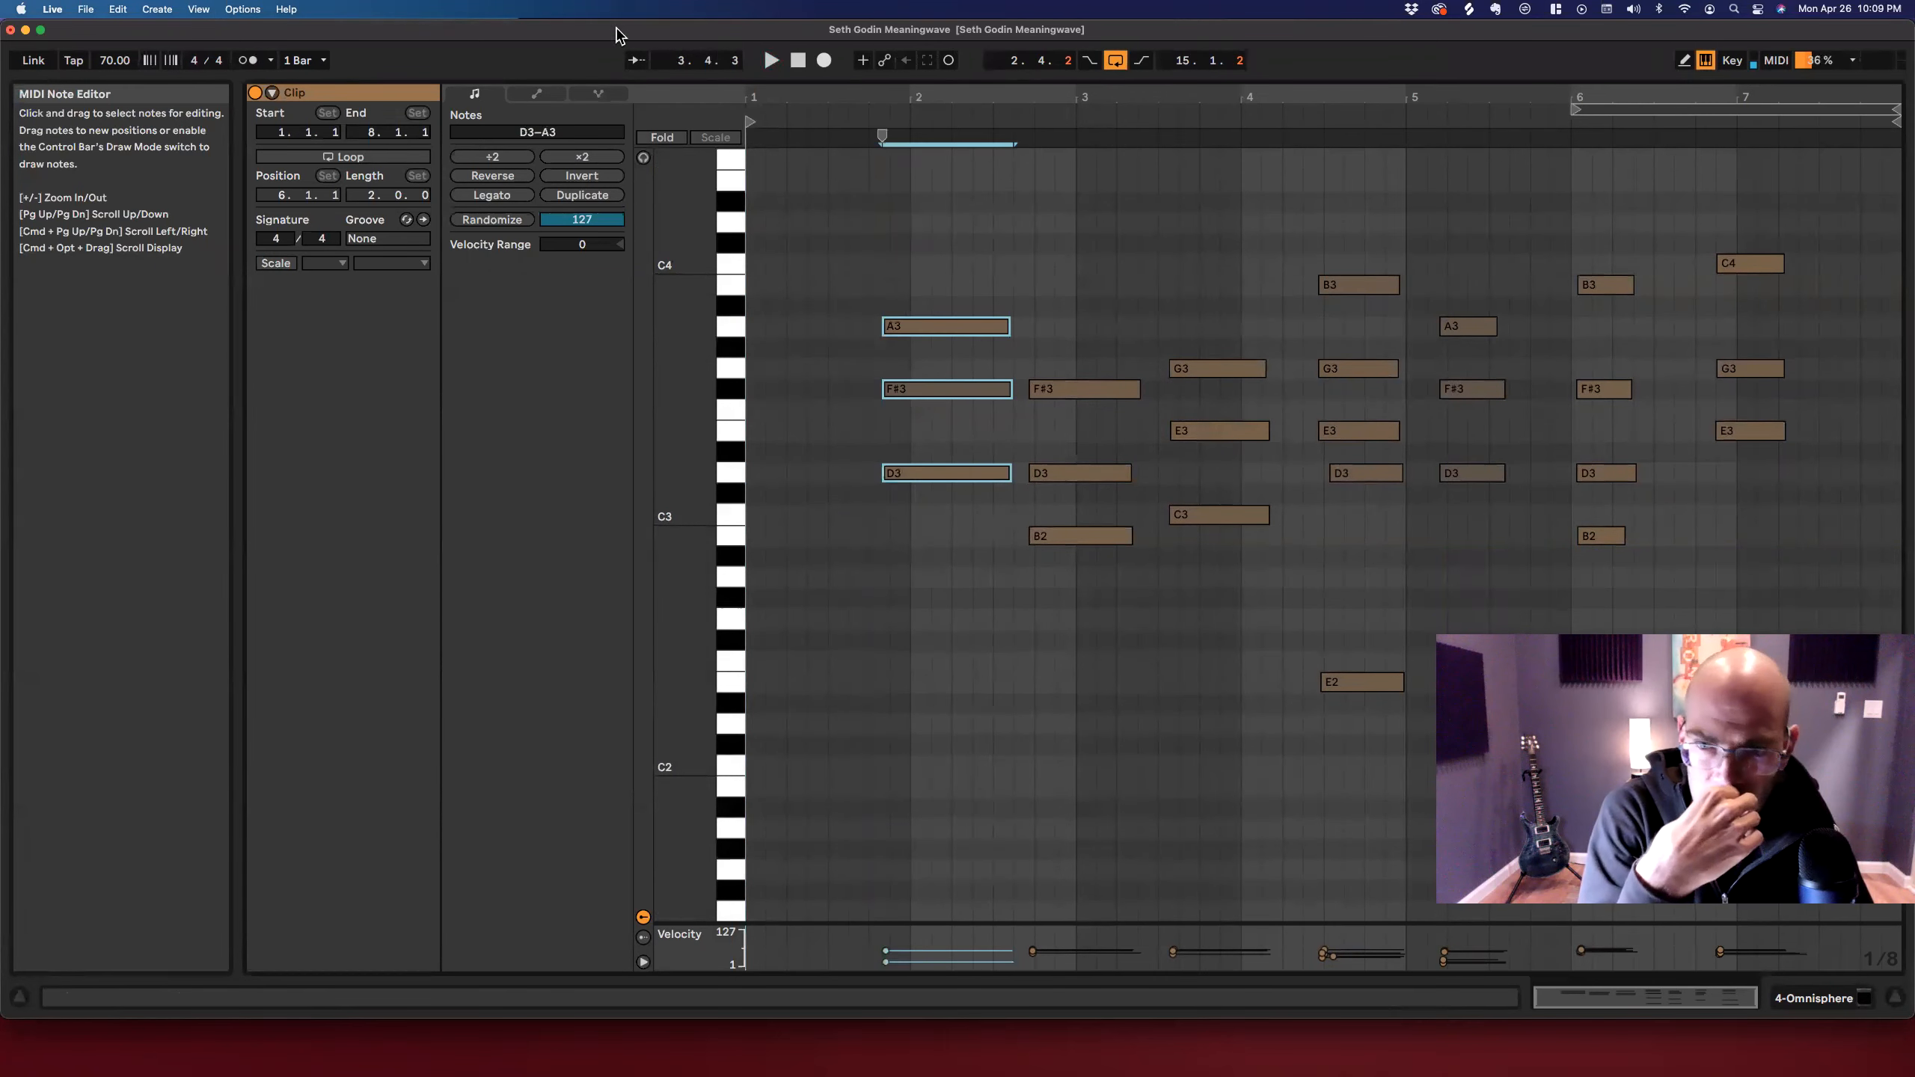
pyautogui.click(643, 157)
pyautogui.moveTo(866, 207); pyautogui.dragTo(895, 556)
pyautogui.click(864, 250)
pyautogui.moveTo(1069, 295); pyautogui.dragTo(1087, 761)
pyautogui.moveTo(1187, 298); pyautogui.dragTo(1206, 556)
pyautogui.click(887, 182)
# Add an E3, G3 and B3 chord at the clip's start and stretch it to about three beats.
pyautogui.doubleClick(752, 285)
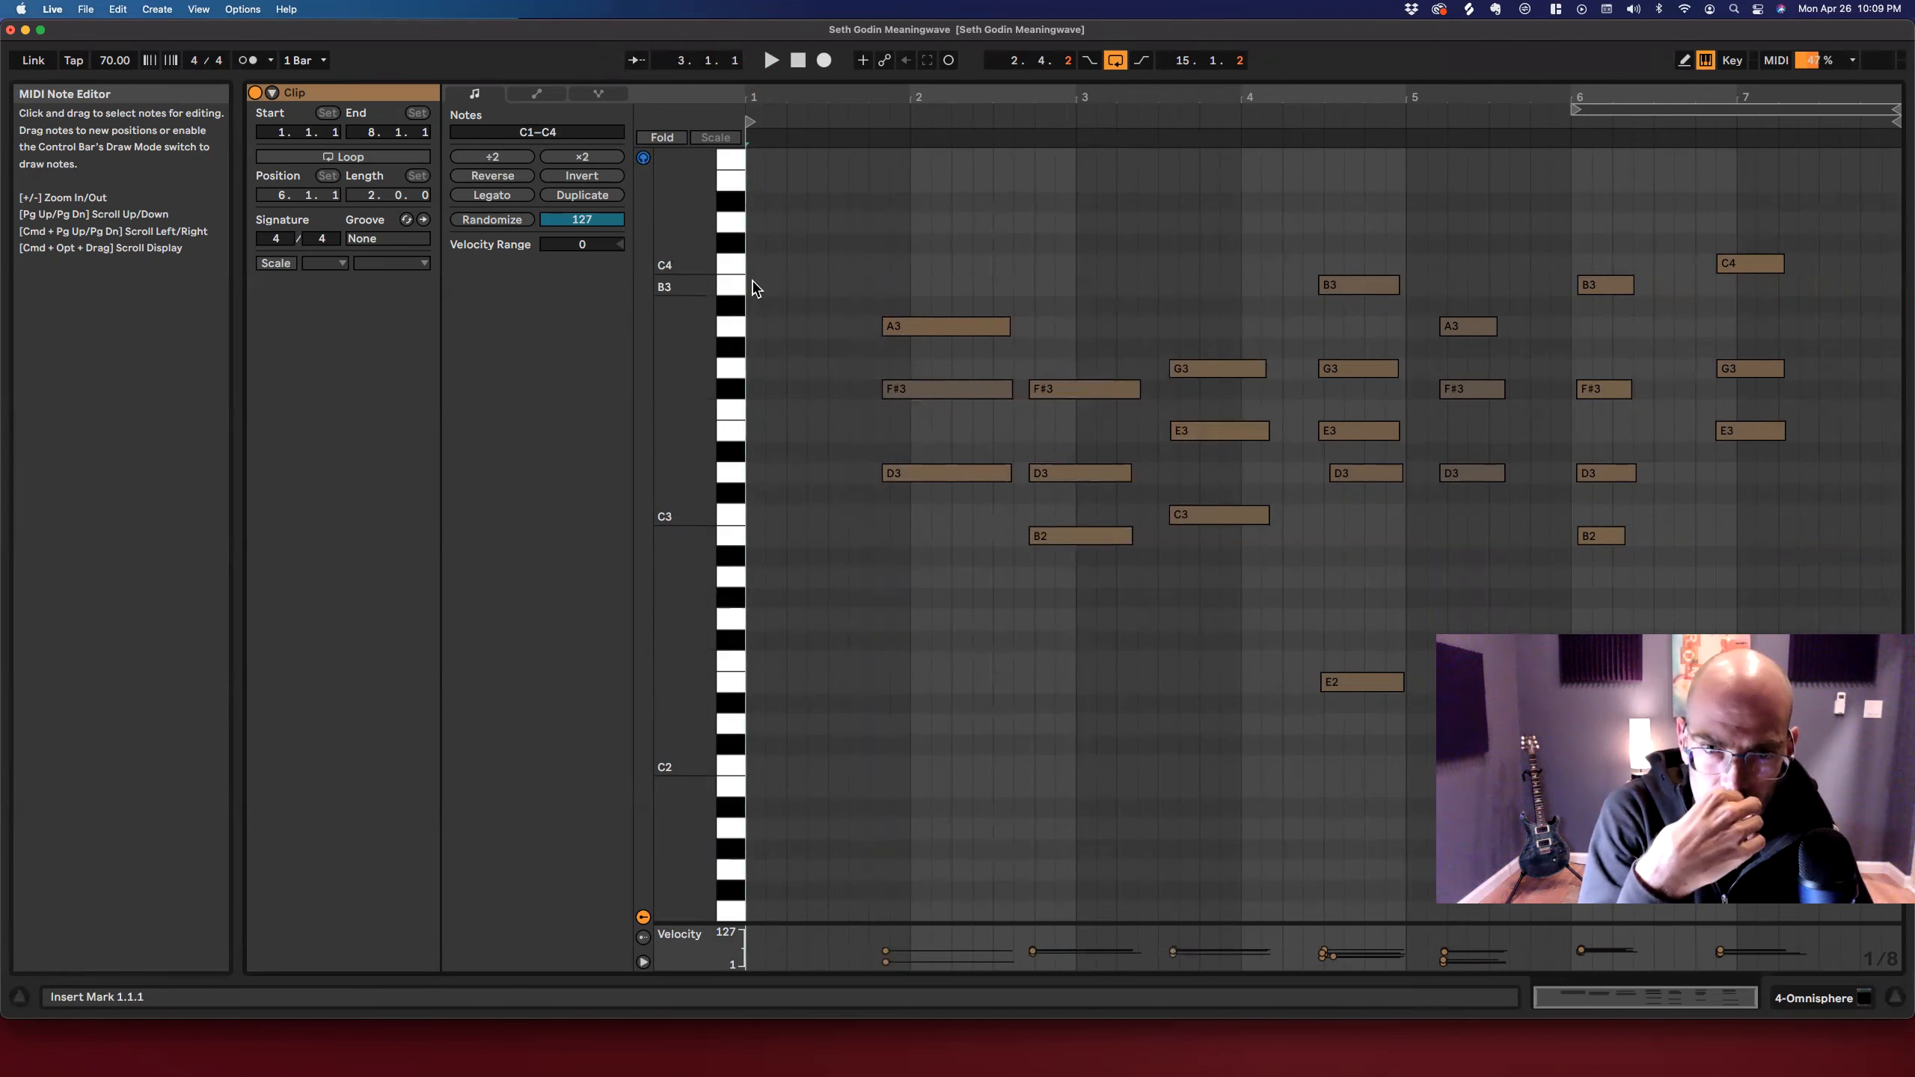
pyautogui.doubleClick(756, 369)
pyautogui.doubleClick(757, 431)
pyautogui.moveTo(803, 258); pyautogui.dragTo(735, 540)
pyautogui.moveTo(762, 371); pyautogui.dragTo(866, 385)
# Move the B2, D3 and F#3 chord to bar 3 and the D3, F#3 and A3 chord to bar 2.
pyautogui.moveTo(911, 276); pyautogui.dragTo(922, 593)
pyautogui.moveTo(932, 329); pyautogui.dragTo(959, 329)
pyautogui.press('super+z')
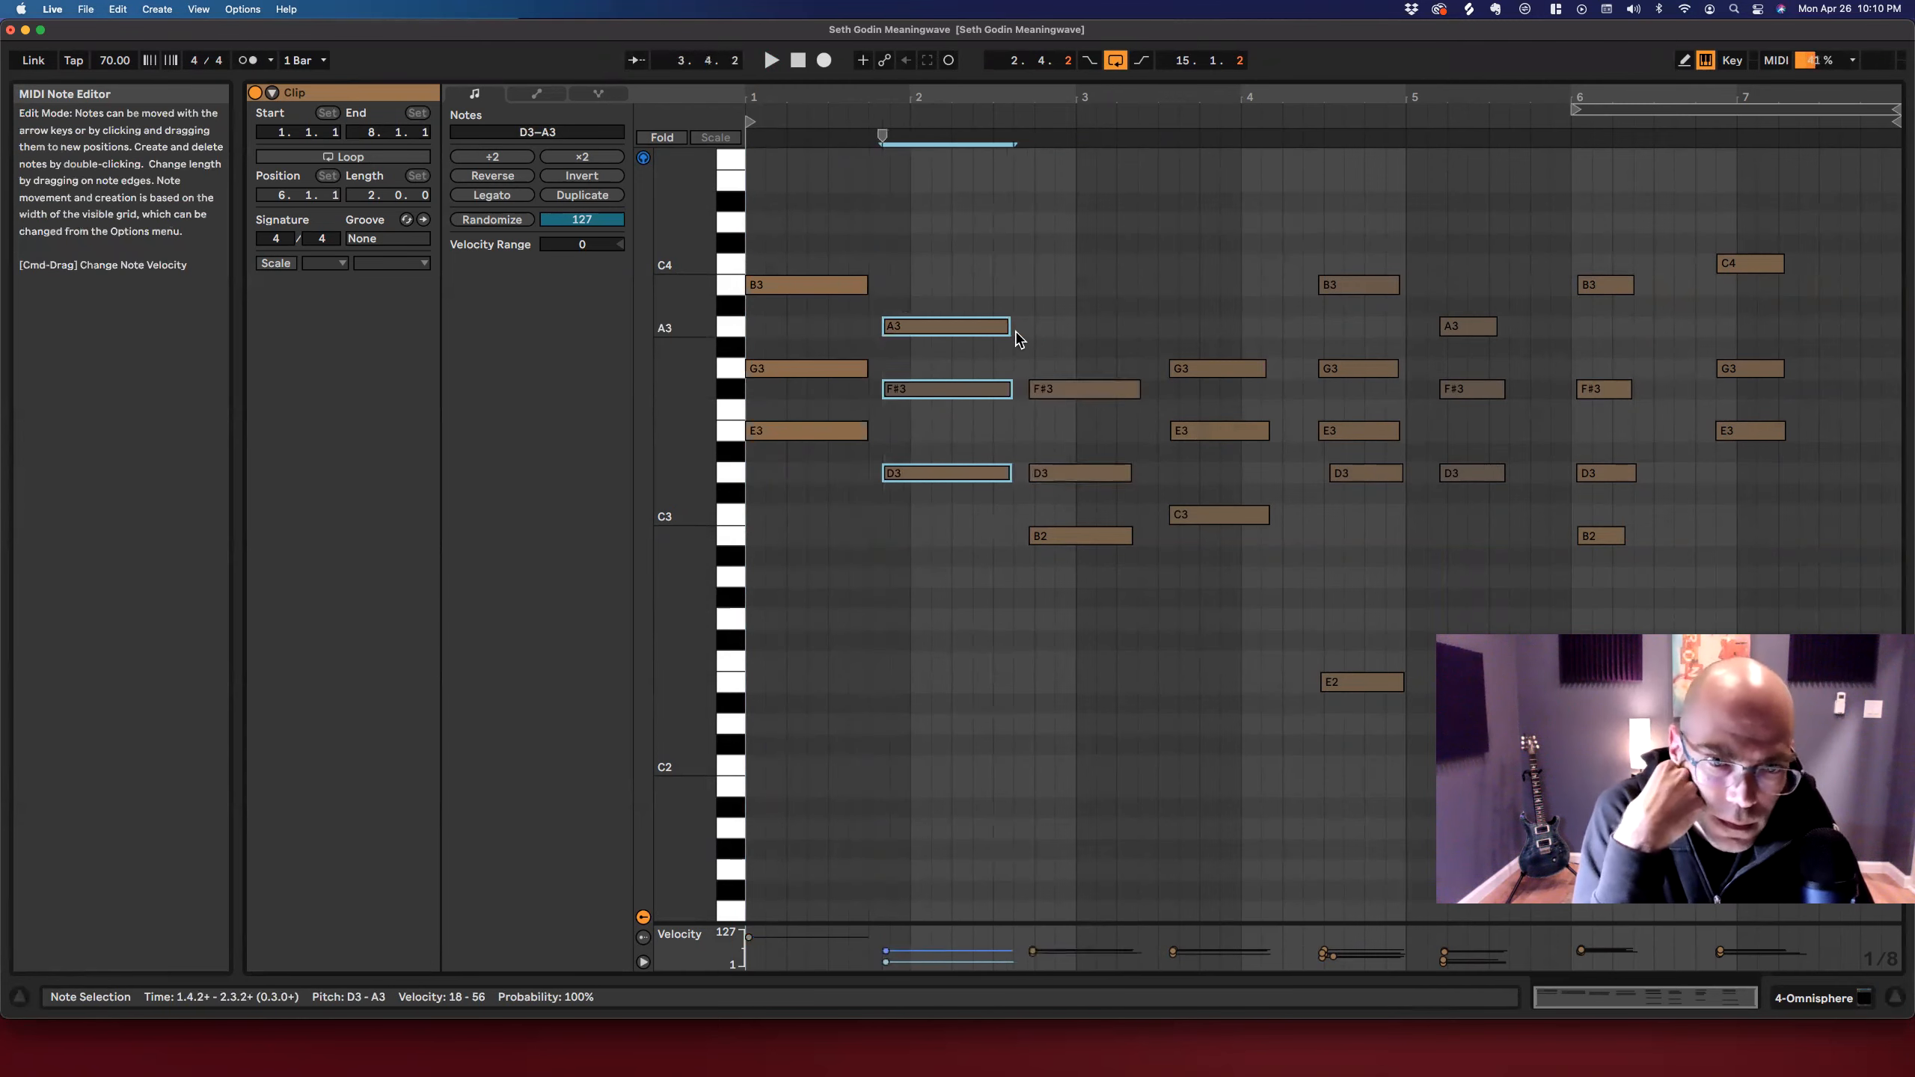
pyautogui.moveTo(1092, 347); pyautogui.dragTo(1064, 725)
pyautogui.moveTo(1076, 383); pyautogui.dragTo(1140, 390)
pyautogui.moveTo(944, 285); pyautogui.dragTo(960, 543)
pyautogui.moveTo(914, 322); pyautogui.dragTo(944, 321)
# Stretch the first two chords so they fill bar 1 and bar 2 completely.
pyautogui.moveTo(875, 269); pyautogui.dragTo(861, 502)
pyautogui.moveTo(867, 368); pyautogui.dragTo(1023, 478)
pyautogui.moveTo(1039, 389); pyautogui.dragTo(1071, 392)
# Move the C3, E3 and G3 chord to bar 4 and shift all following chords to begin at bar 5.
pyautogui.moveTo(1121, 330); pyautogui.dragTo(1131, 558)
pyautogui.moveTo(1199, 345); pyautogui.dragTo(1252, 603)
pyautogui.moveTo(1209, 365); pyautogui.dragTo(1244, 373)
pyautogui.moveTo(1346, 235); pyautogui.dragTo(1392, 667)
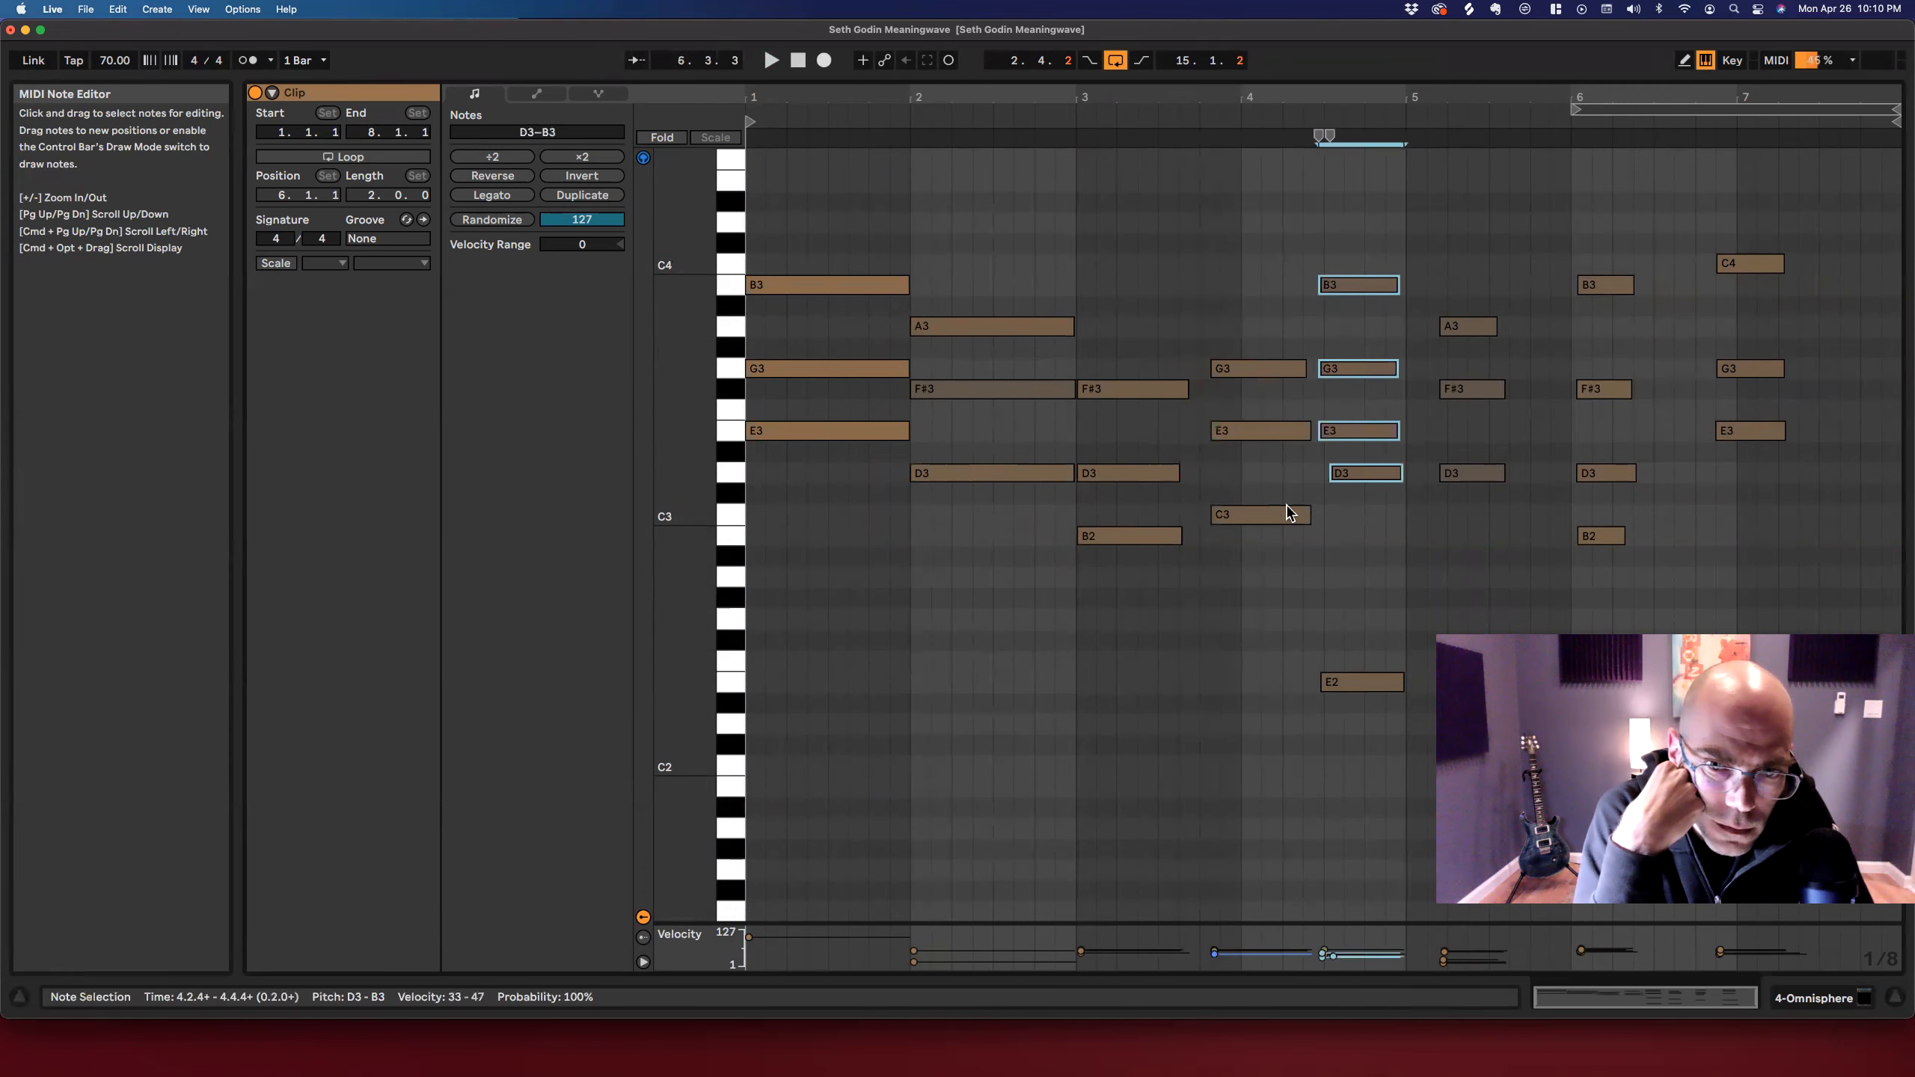
pyautogui.moveTo(1372, 204); pyautogui.dragTo(1902, 876)
pyautogui.moveTo(1349, 291); pyautogui.dragTo(1444, 299)
pyautogui.moveTo(1285, 238); pyautogui.dragTo(1311, 698)
pyautogui.moveTo(1252, 374); pyautogui.dragTo(1283, 373)
# Play the clip and lengthen the bar 3 and bar 4 chords by about one beat.
pyautogui.click(1116, 317)
pyautogui.press('space')
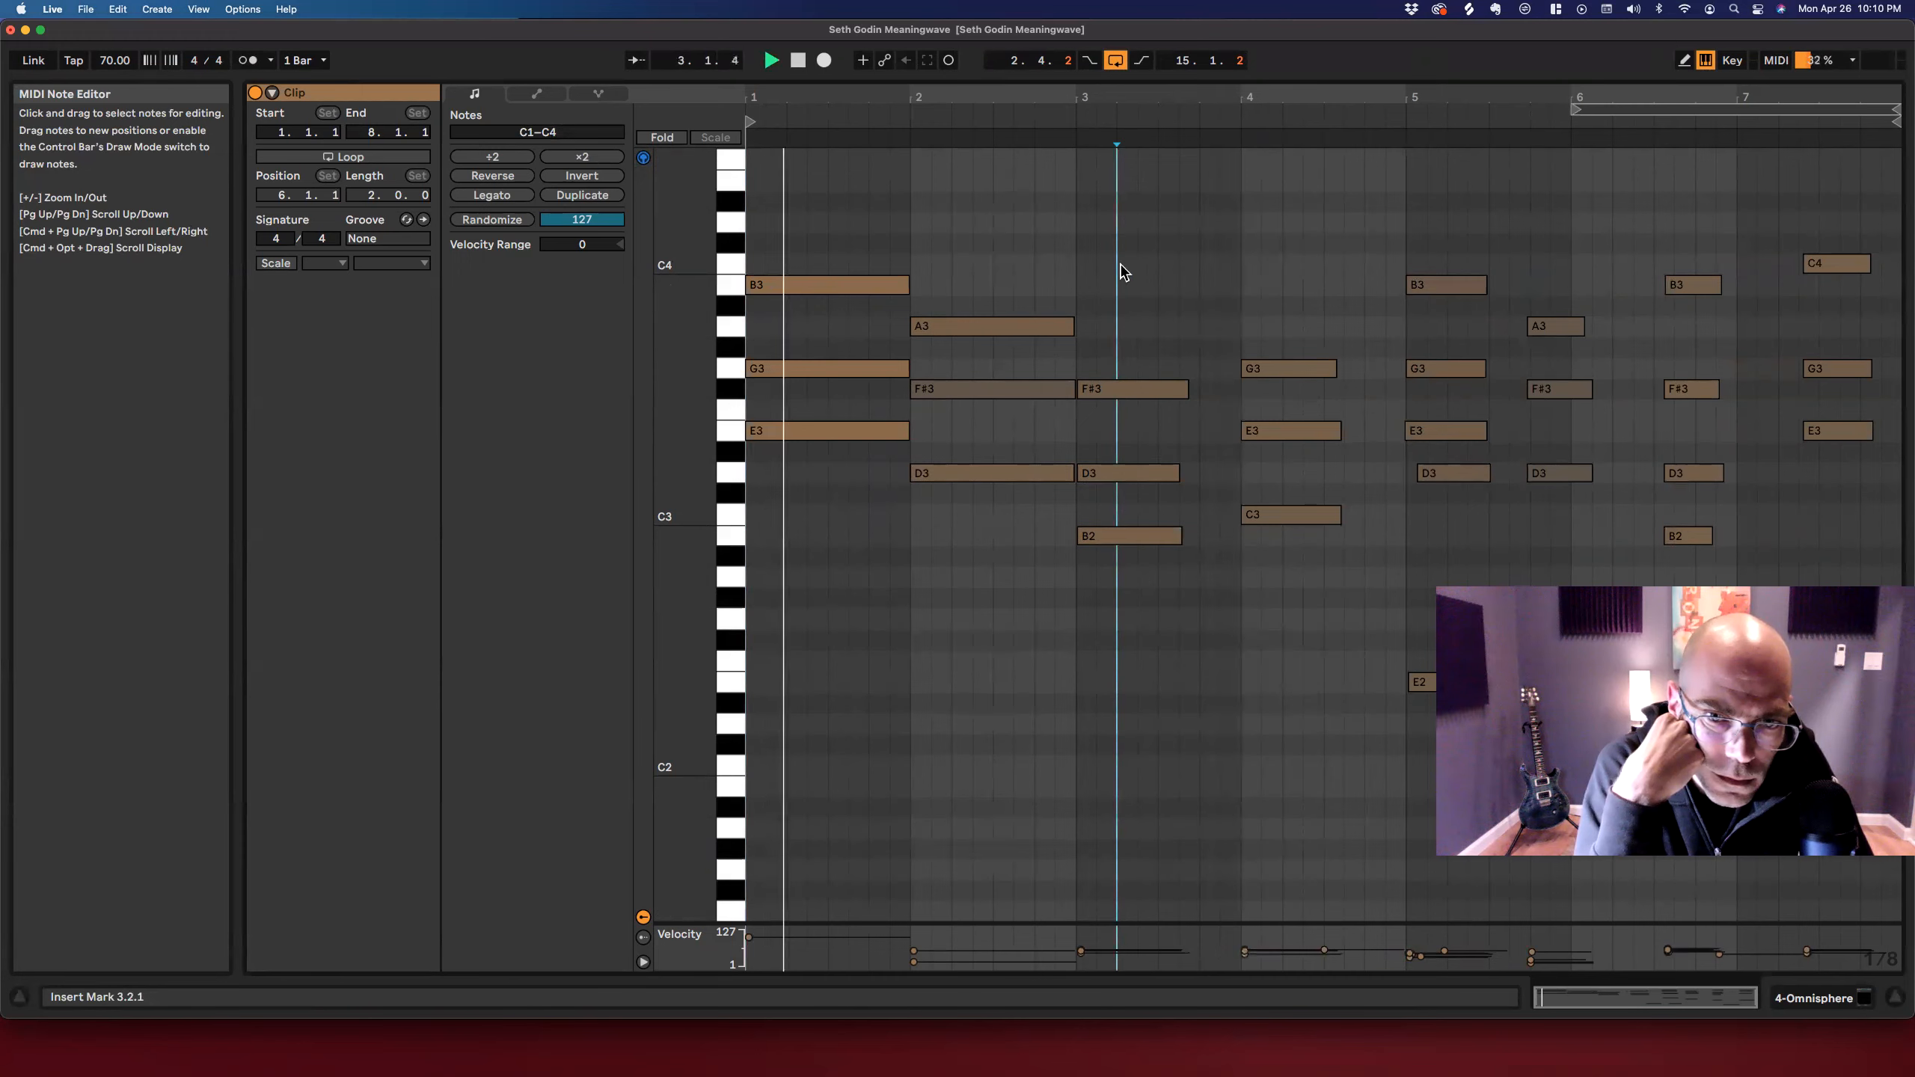
pyautogui.moveTo(1120, 274); pyautogui.dragTo(1240, 553)
pyautogui.hotkey('shift', 'Right')
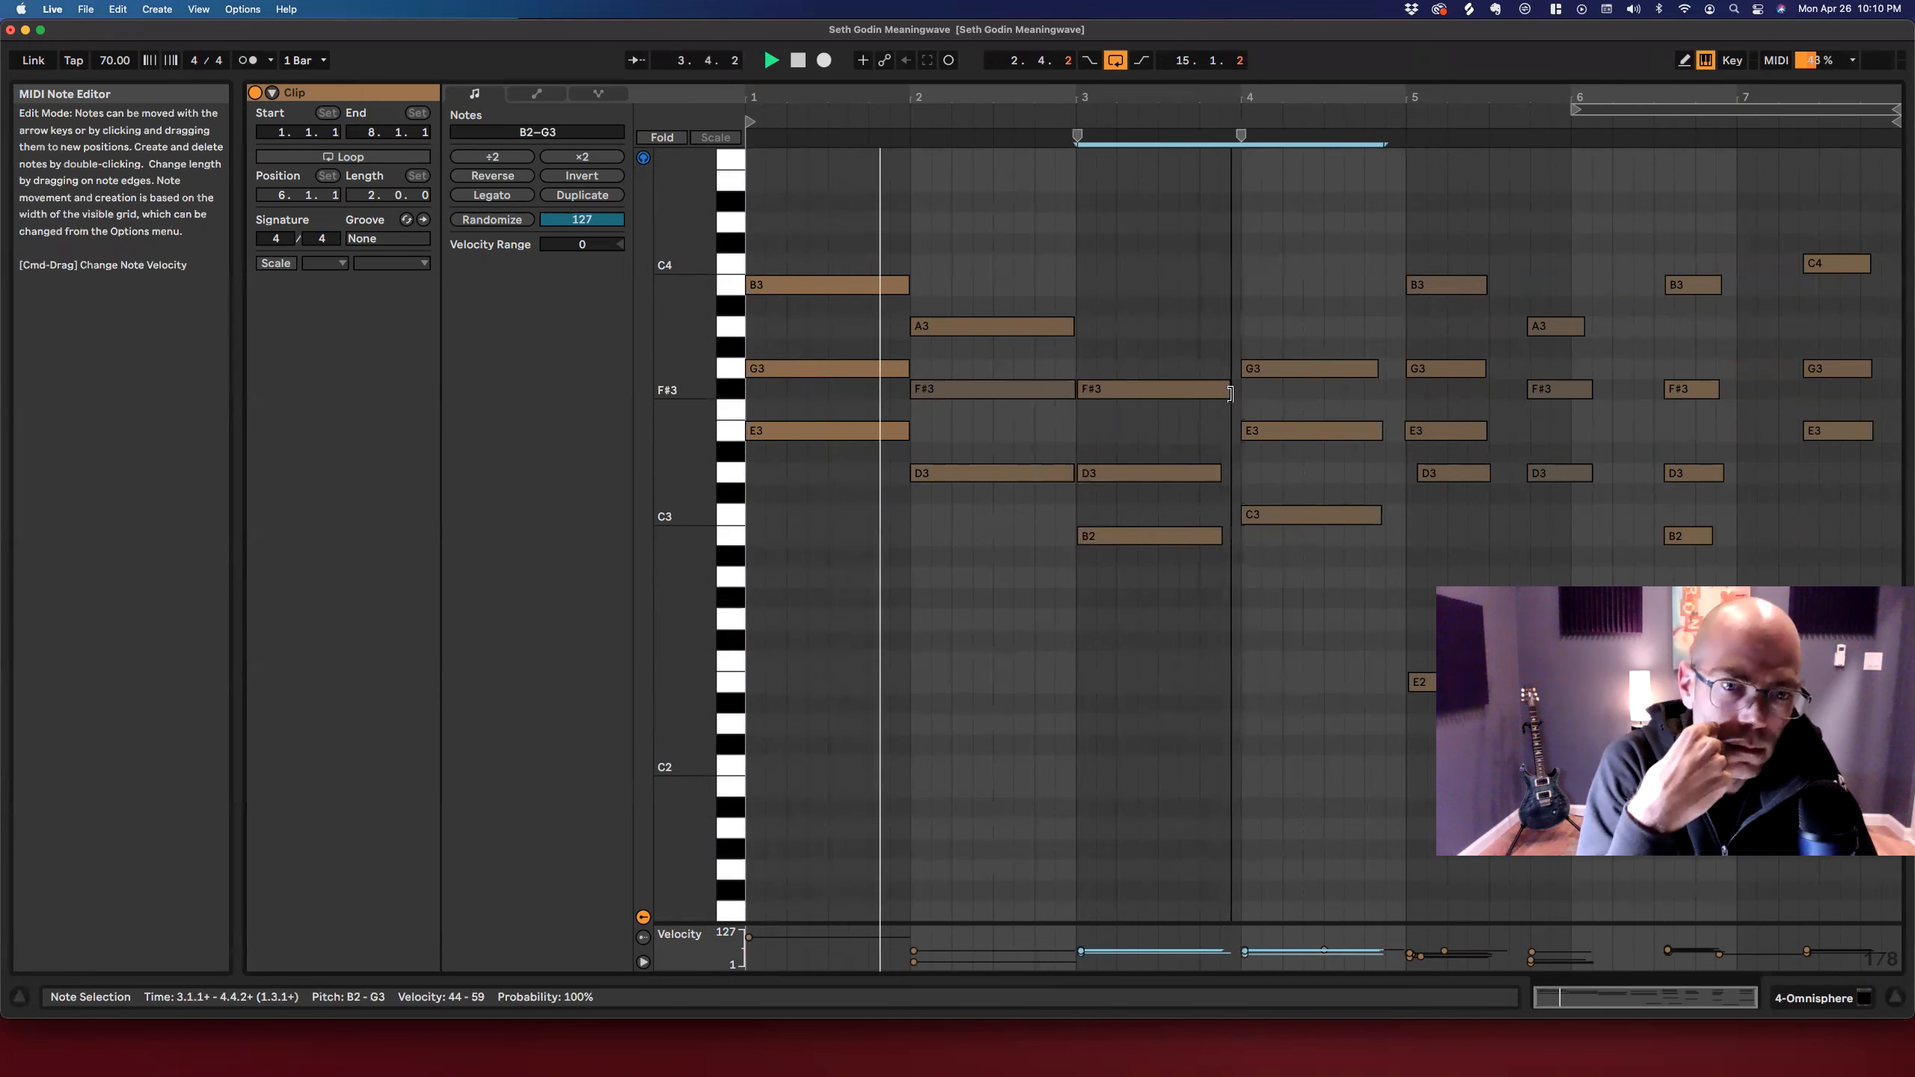
pyautogui.click(1218, 342)
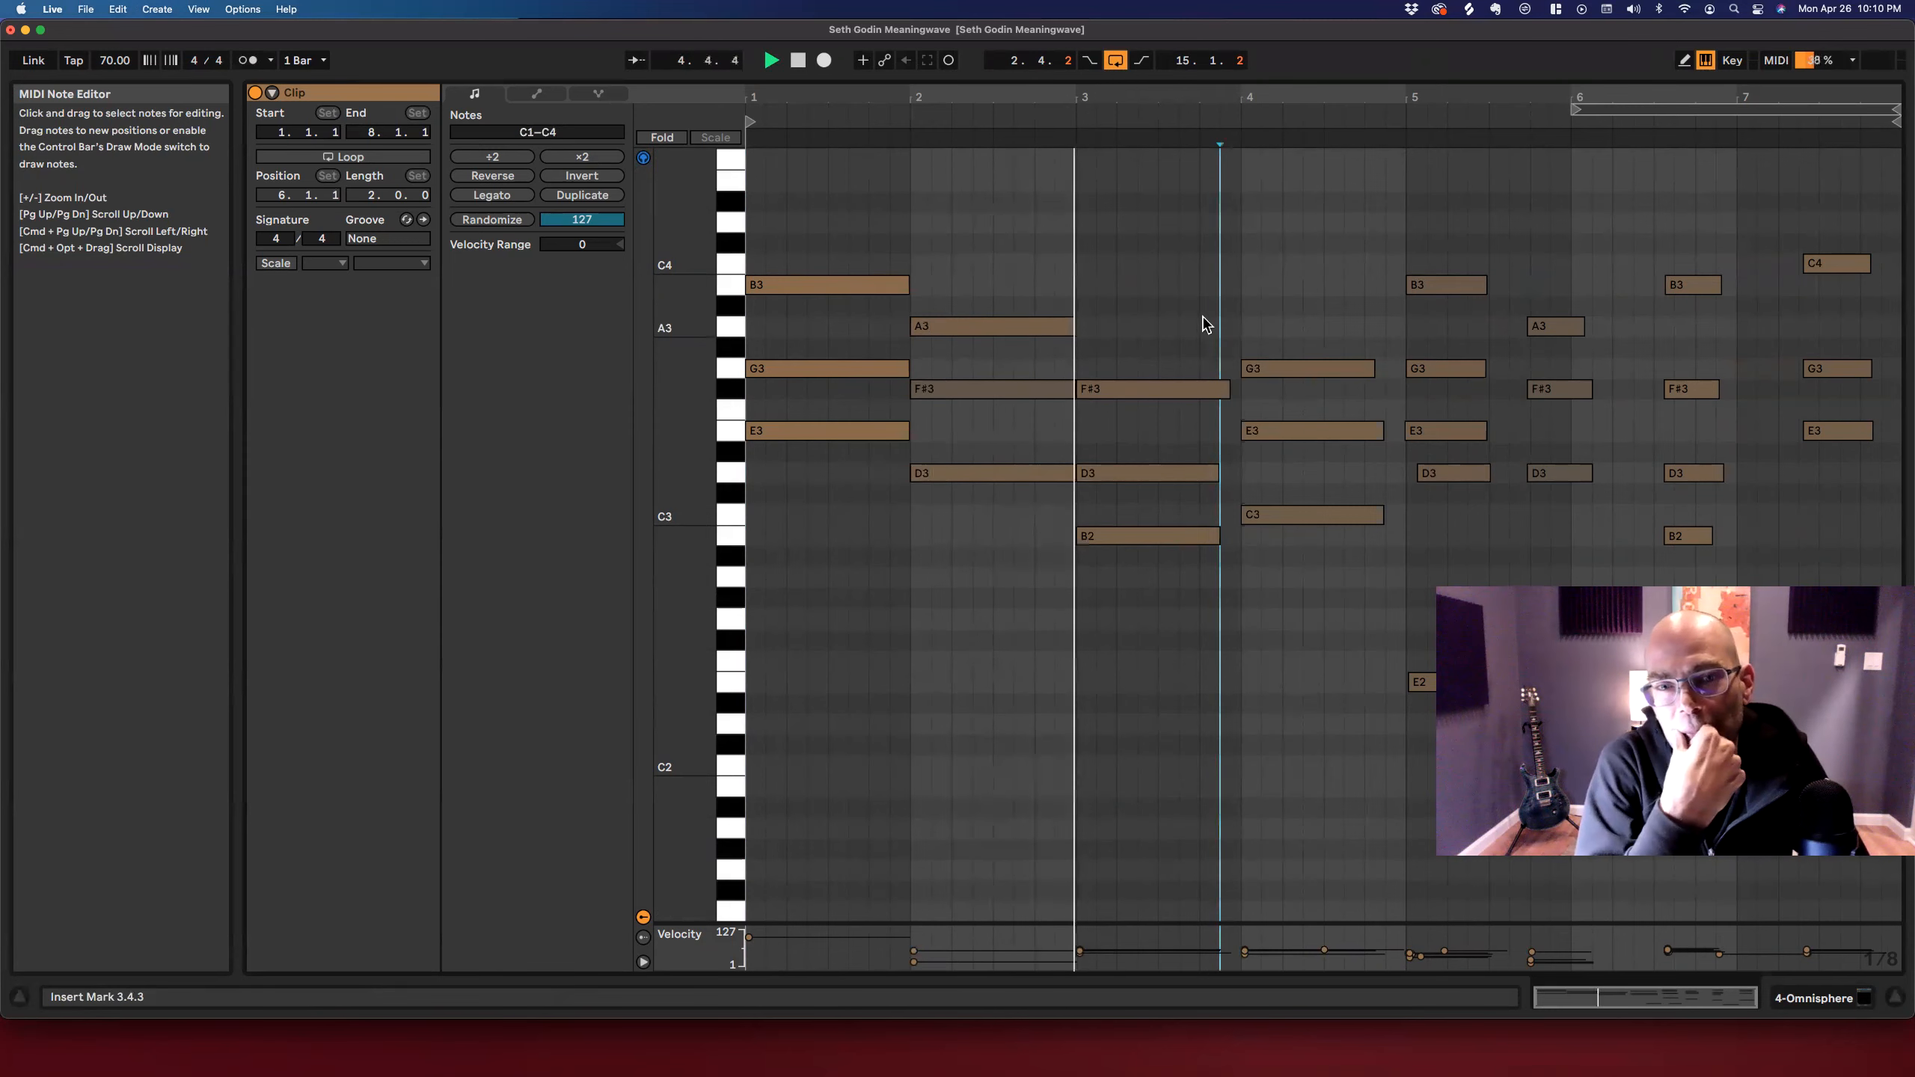
# Extend the bar 3 chord's F#3, D3 and B2 notes to end exactly at bar 4.
pyautogui.moveTo(1170, 282); pyautogui.dragTo(1218, 535)
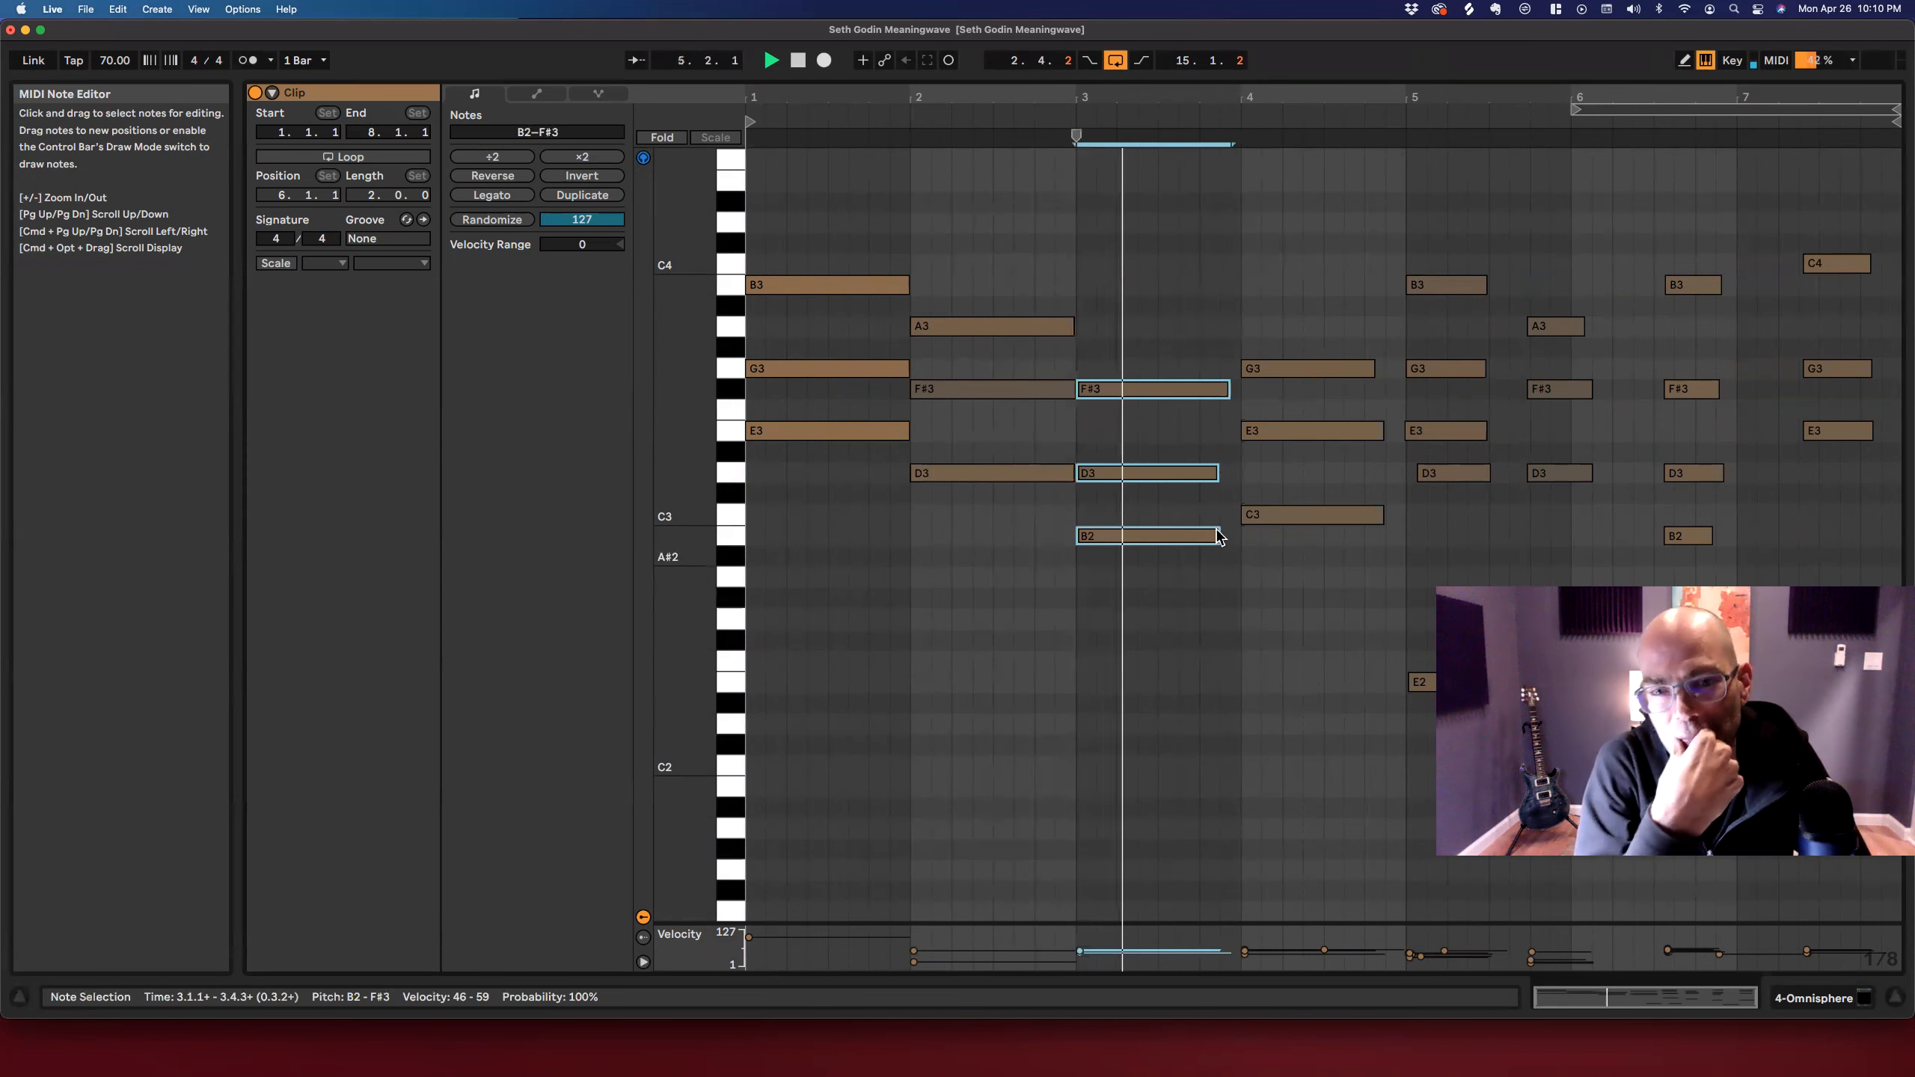
pyautogui.click(1201, 447)
pyautogui.press('space')
pyautogui.moveTo(1228, 391); pyautogui.dragTo(1240, 392)
pyautogui.click(1222, 458)
pyautogui.moveTo(1217, 473); pyautogui.dragTo(1240, 536)
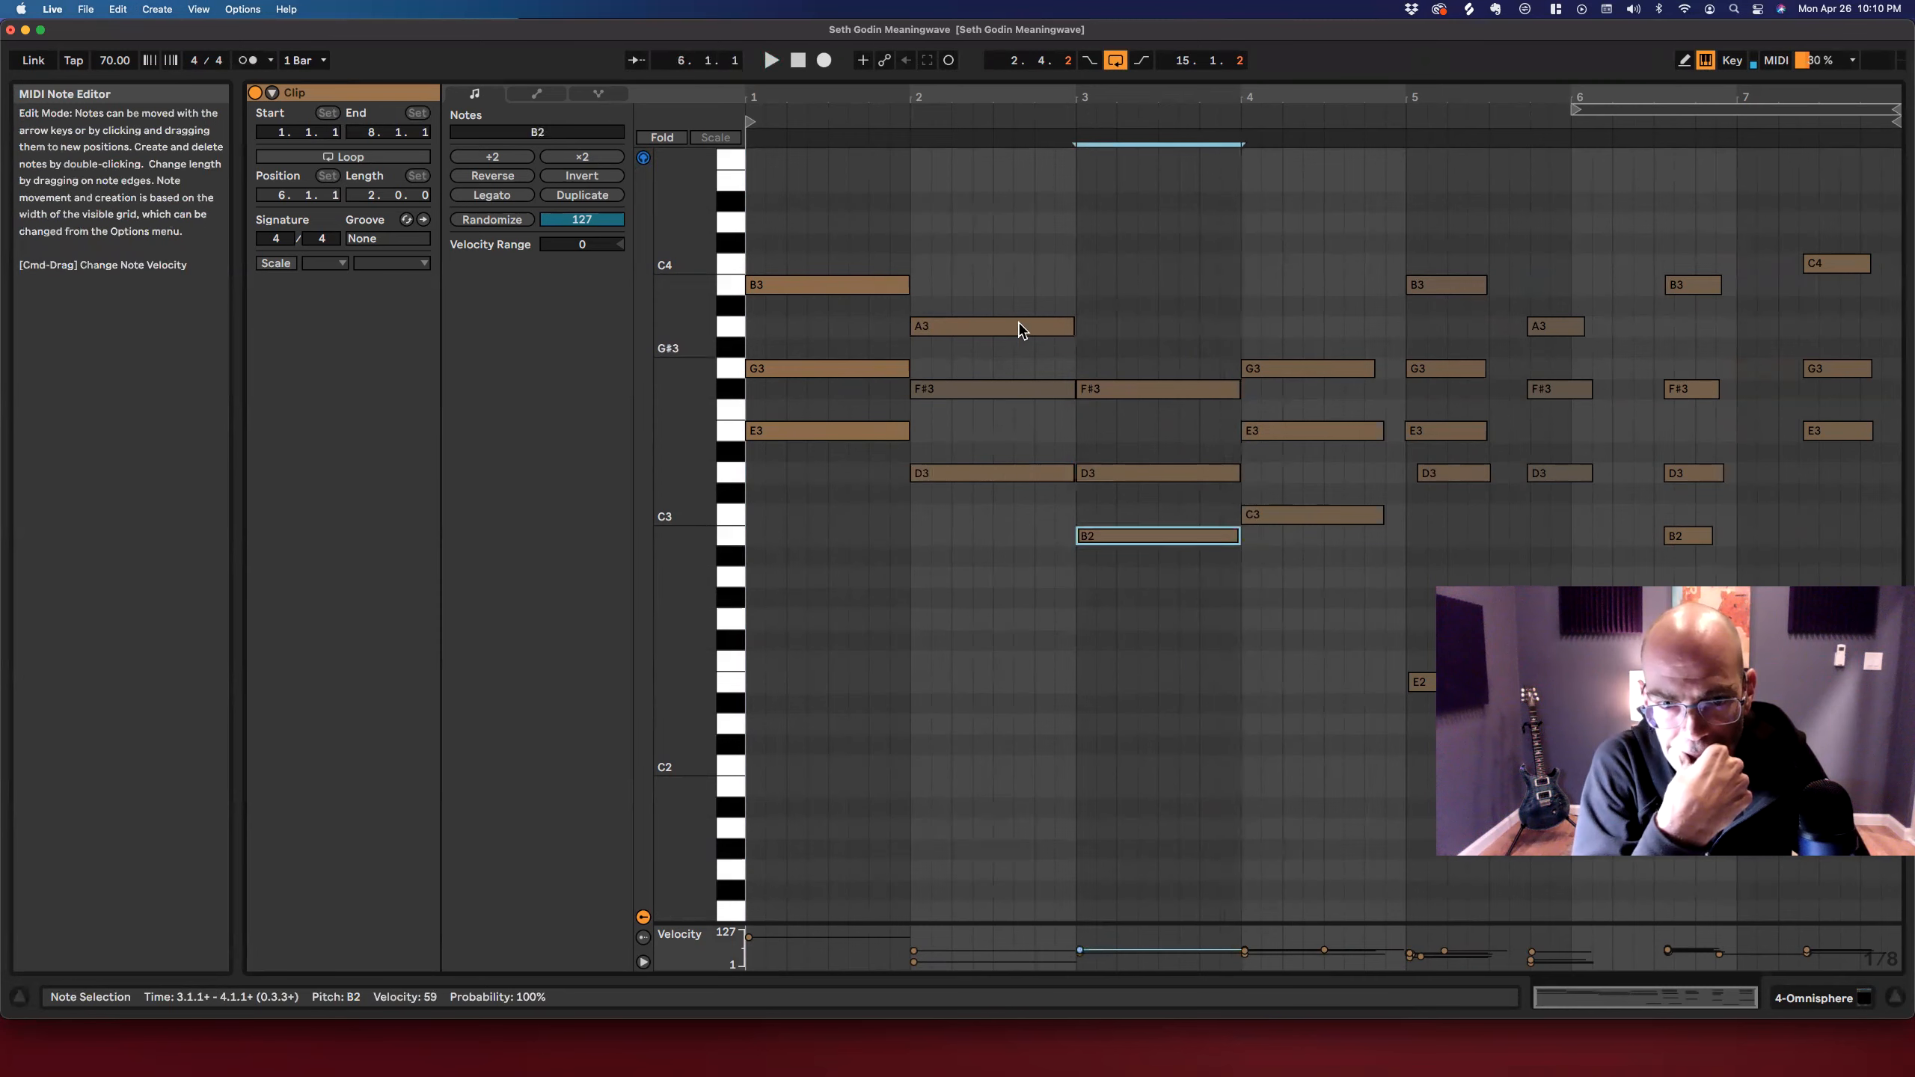
# Move the low E1, D1 and C1 bass notes about two beats later to line up with the chords from bar 5.
pyautogui.moveTo(1018, 305); pyautogui.dragTo(916, 479)
pyautogui.scroll(3, 859, 774)
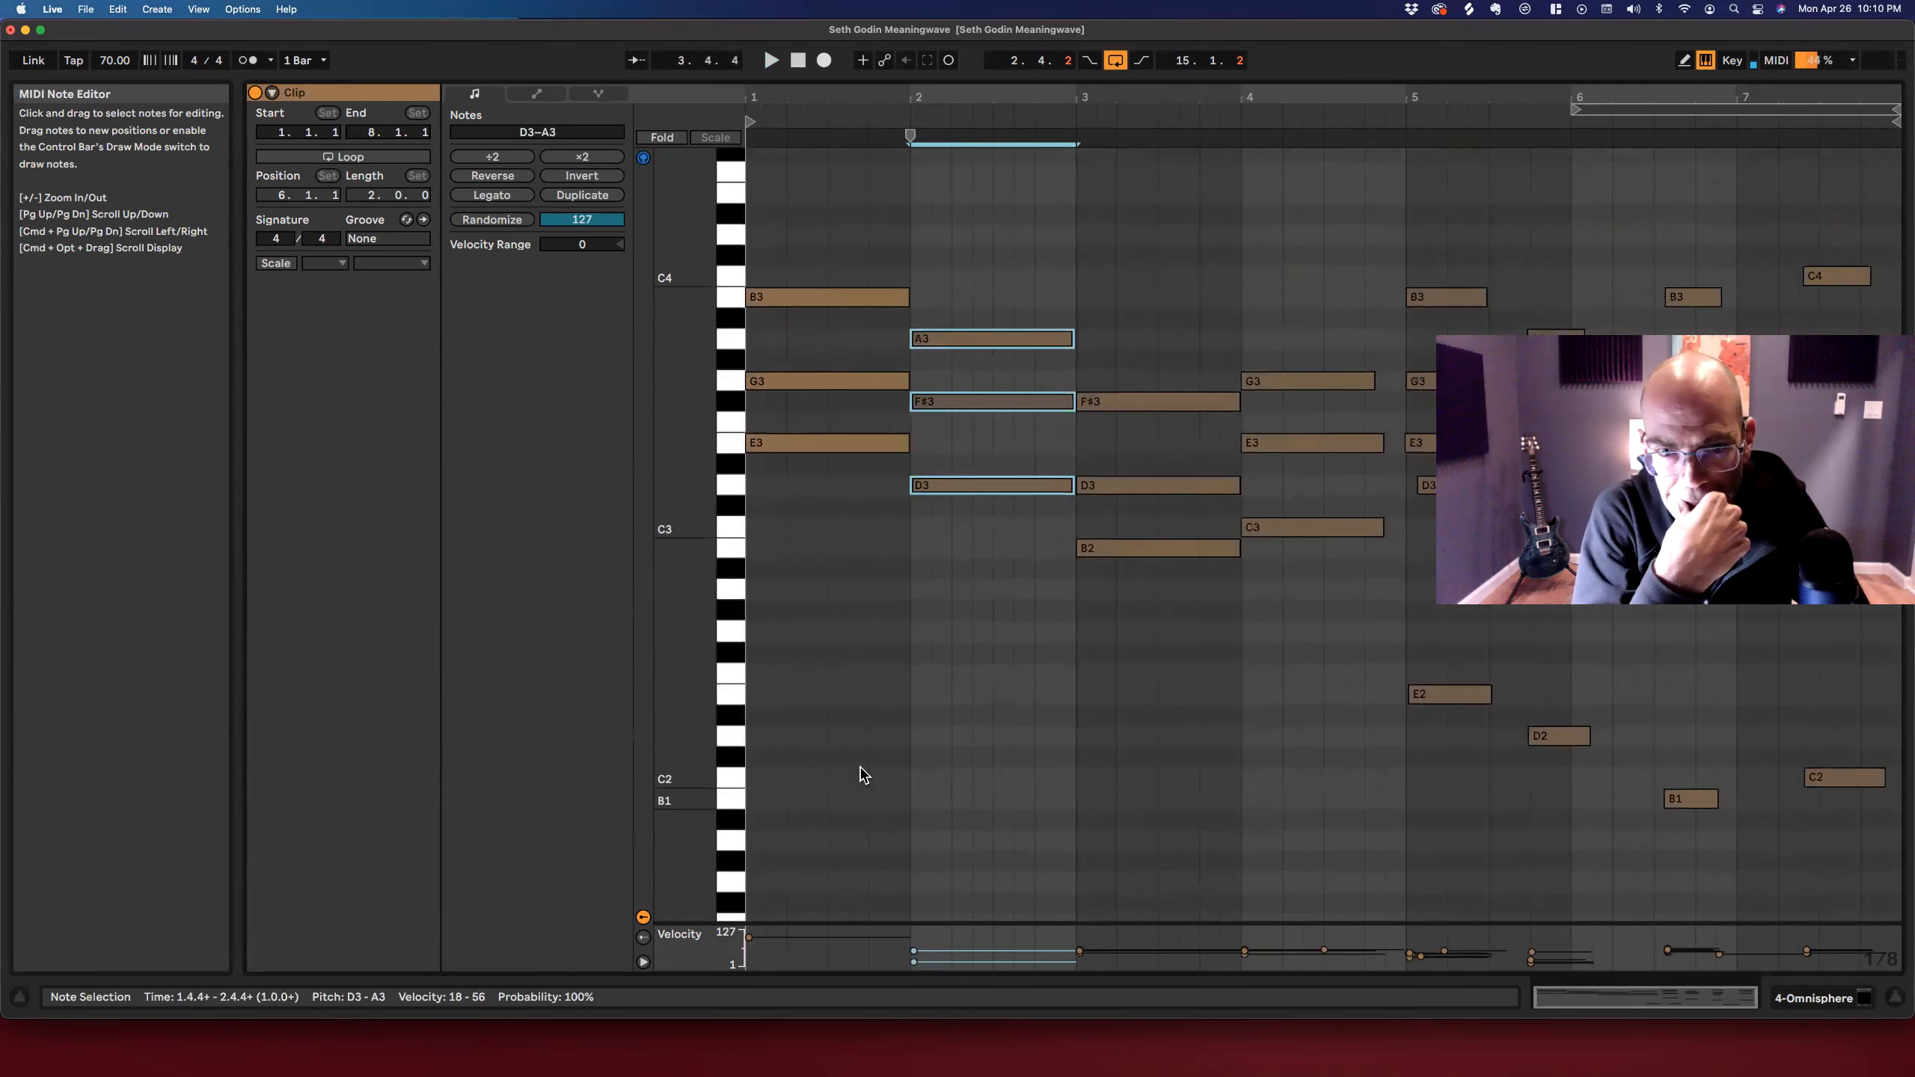
pyautogui.scroll(-9, 1038, 608)
pyautogui.moveTo(1335, 557); pyautogui.dragTo(1419, 806)
pyautogui.scroll(-2, 1372, 648)
pyautogui.scroll(7, 1373, 647)
pyautogui.scroll(-9, 1376, 652)
pyautogui.scroll(5, 1368, 452)
pyautogui.scroll(4, 1368, 452)
pyautogui.scroll(-7, 1368, 450)
pyautogui.moveTo(1341, 560); pyautogui.dragTo(1765, 801)
pyautogui.moveTo(1355, 665); pyautogui.dragTo(1438, 668)
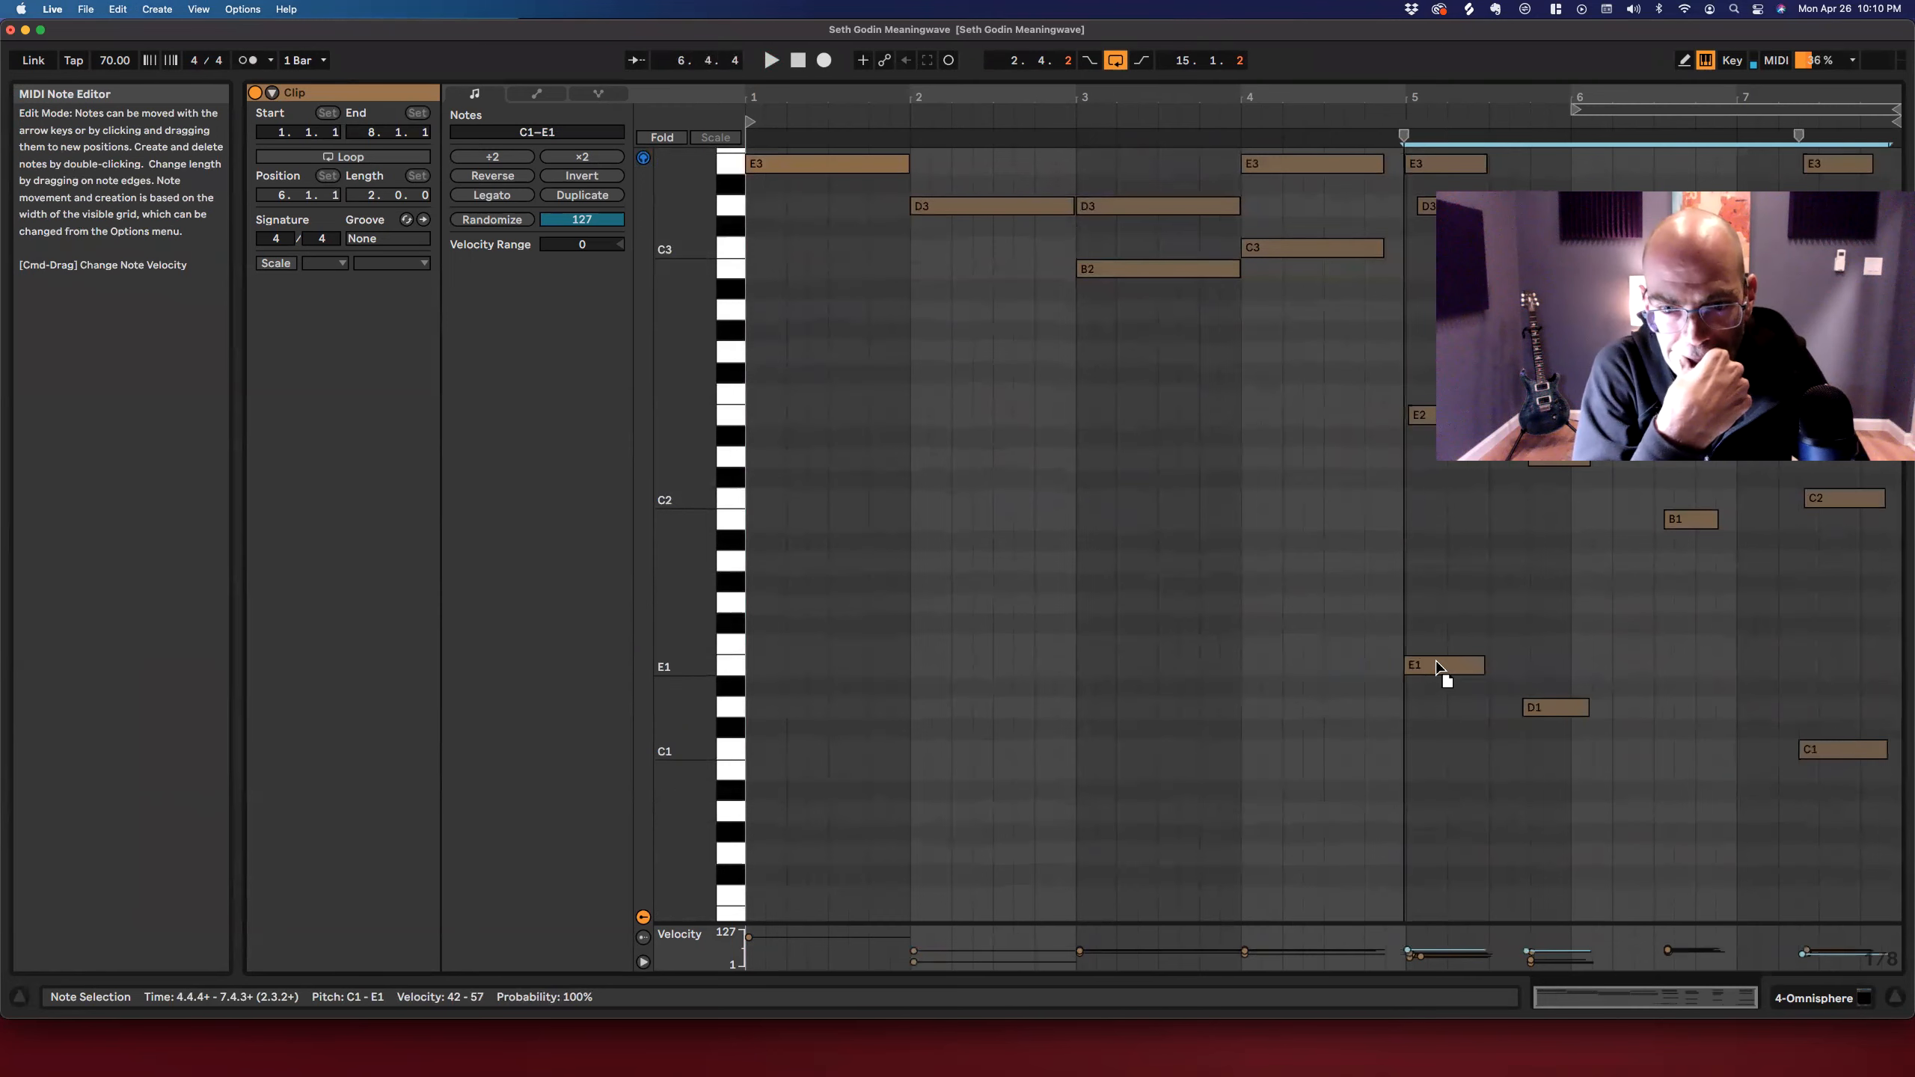
pyautogui.click(1470, 603)
# Transpose the D1 and D2 bass notes of the chord after bar 5 up four semitones to F#1 and F#2.
pyautogui.moveTo(1471, 822); pyautogui.dragTo(1383, 356)
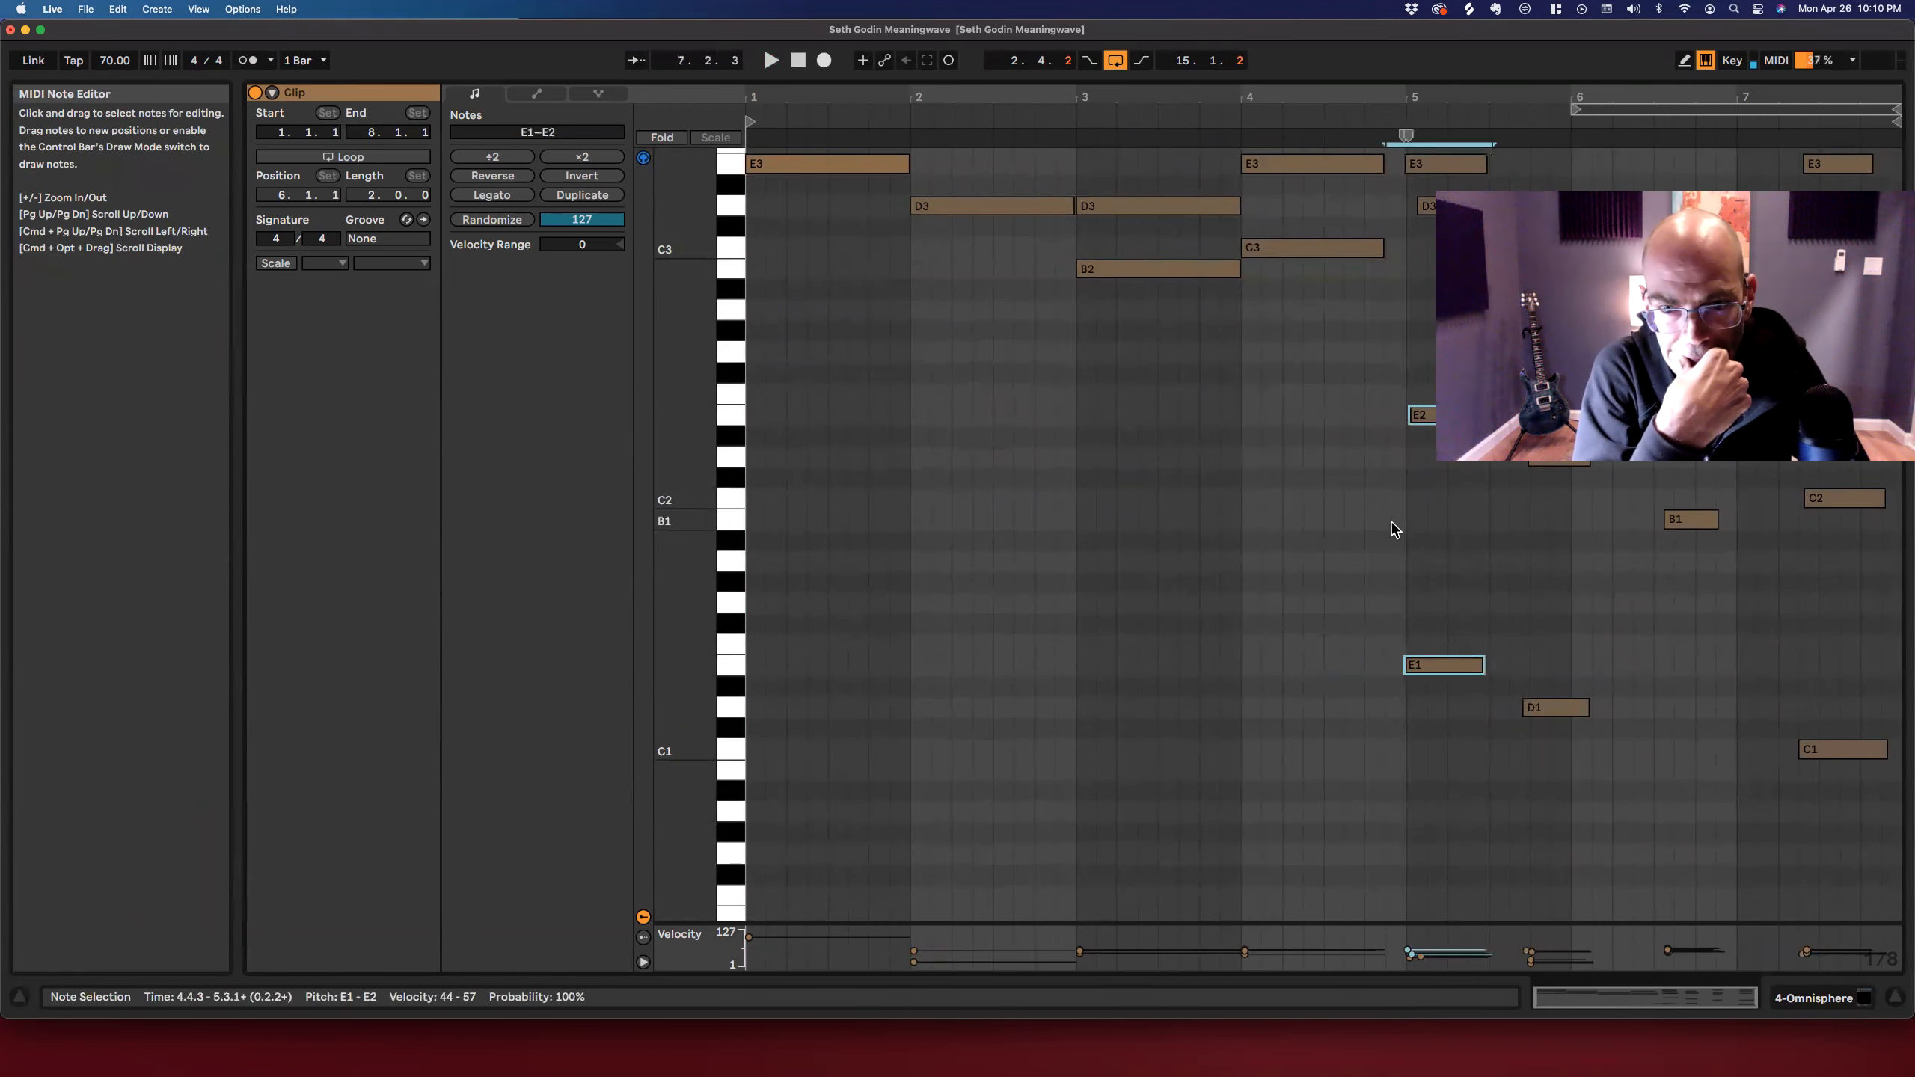
pyautogui.moveTo(1575, 425); pyautogui.dragTo(1559, 727)
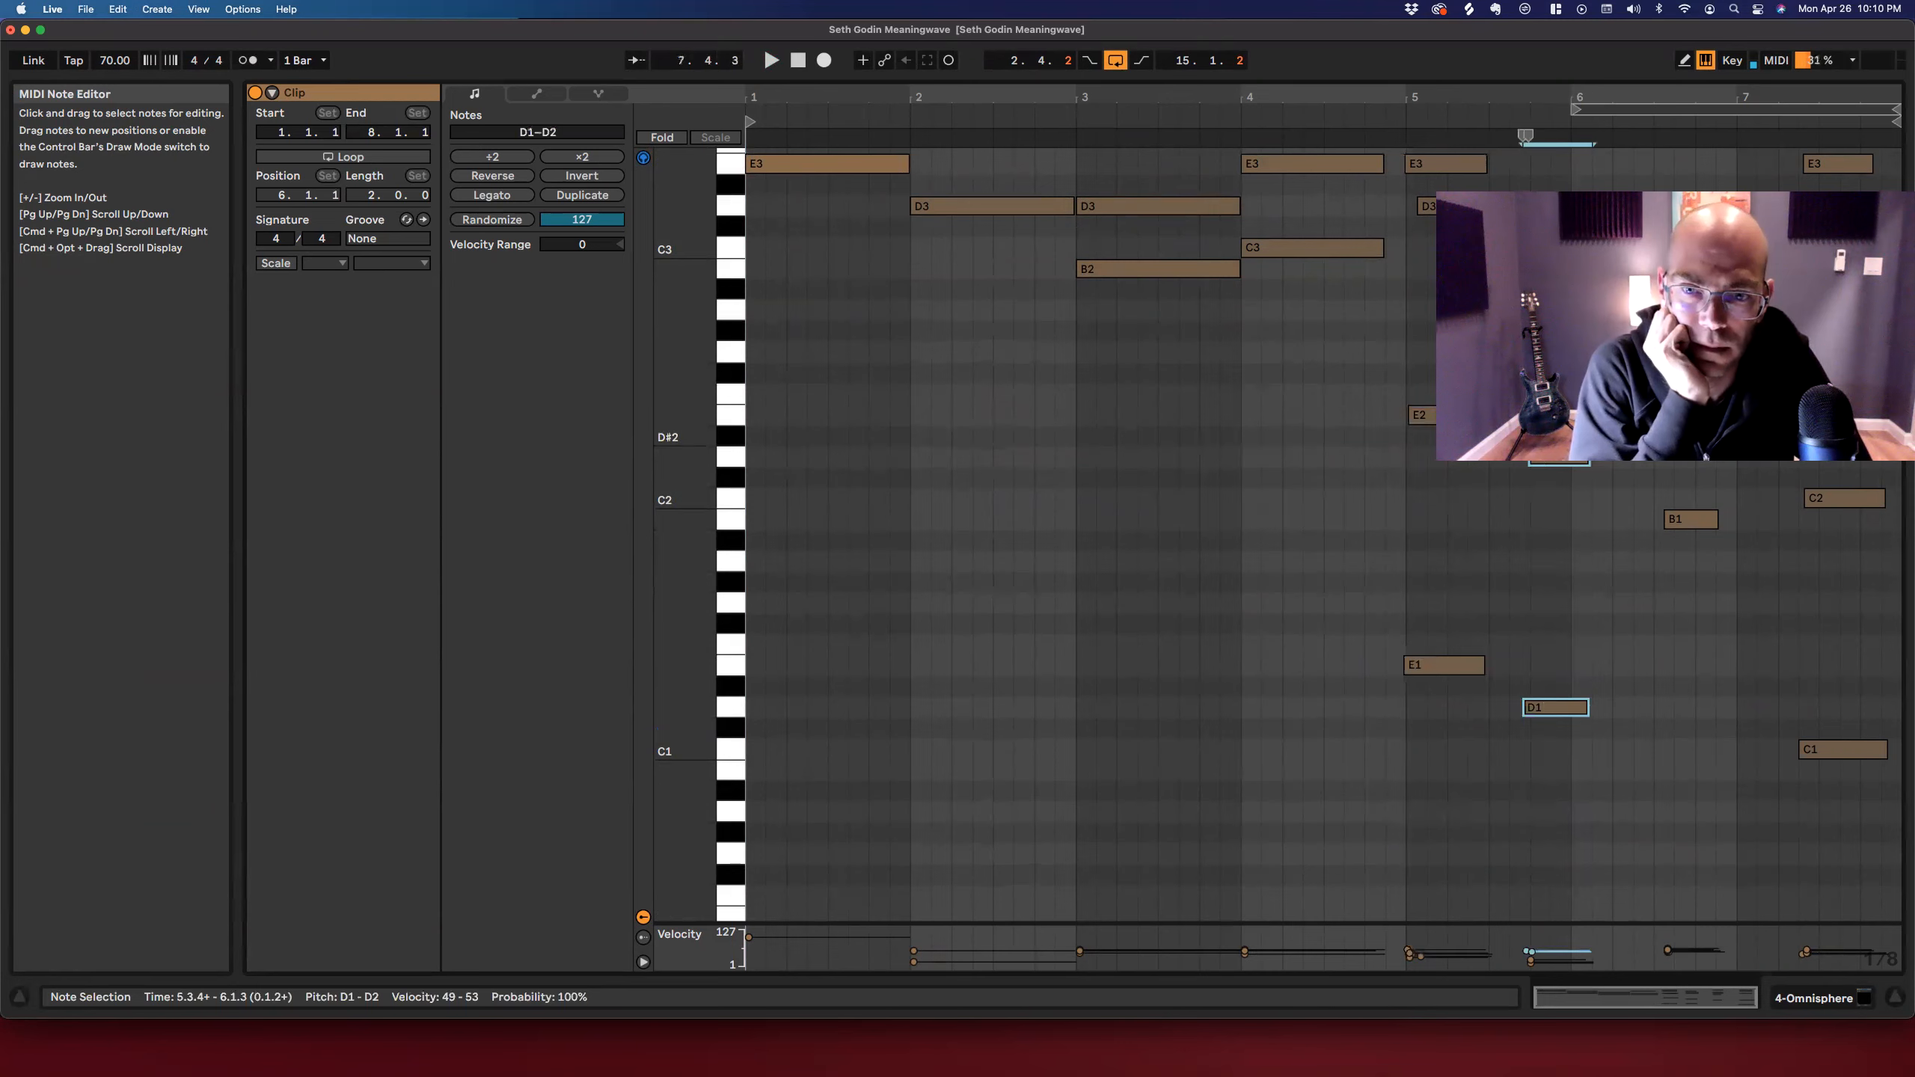
pyautogui.press('Up')
pyautogui.press('Up')
pyautogui.press('Up')
pyautogui.press('Up')
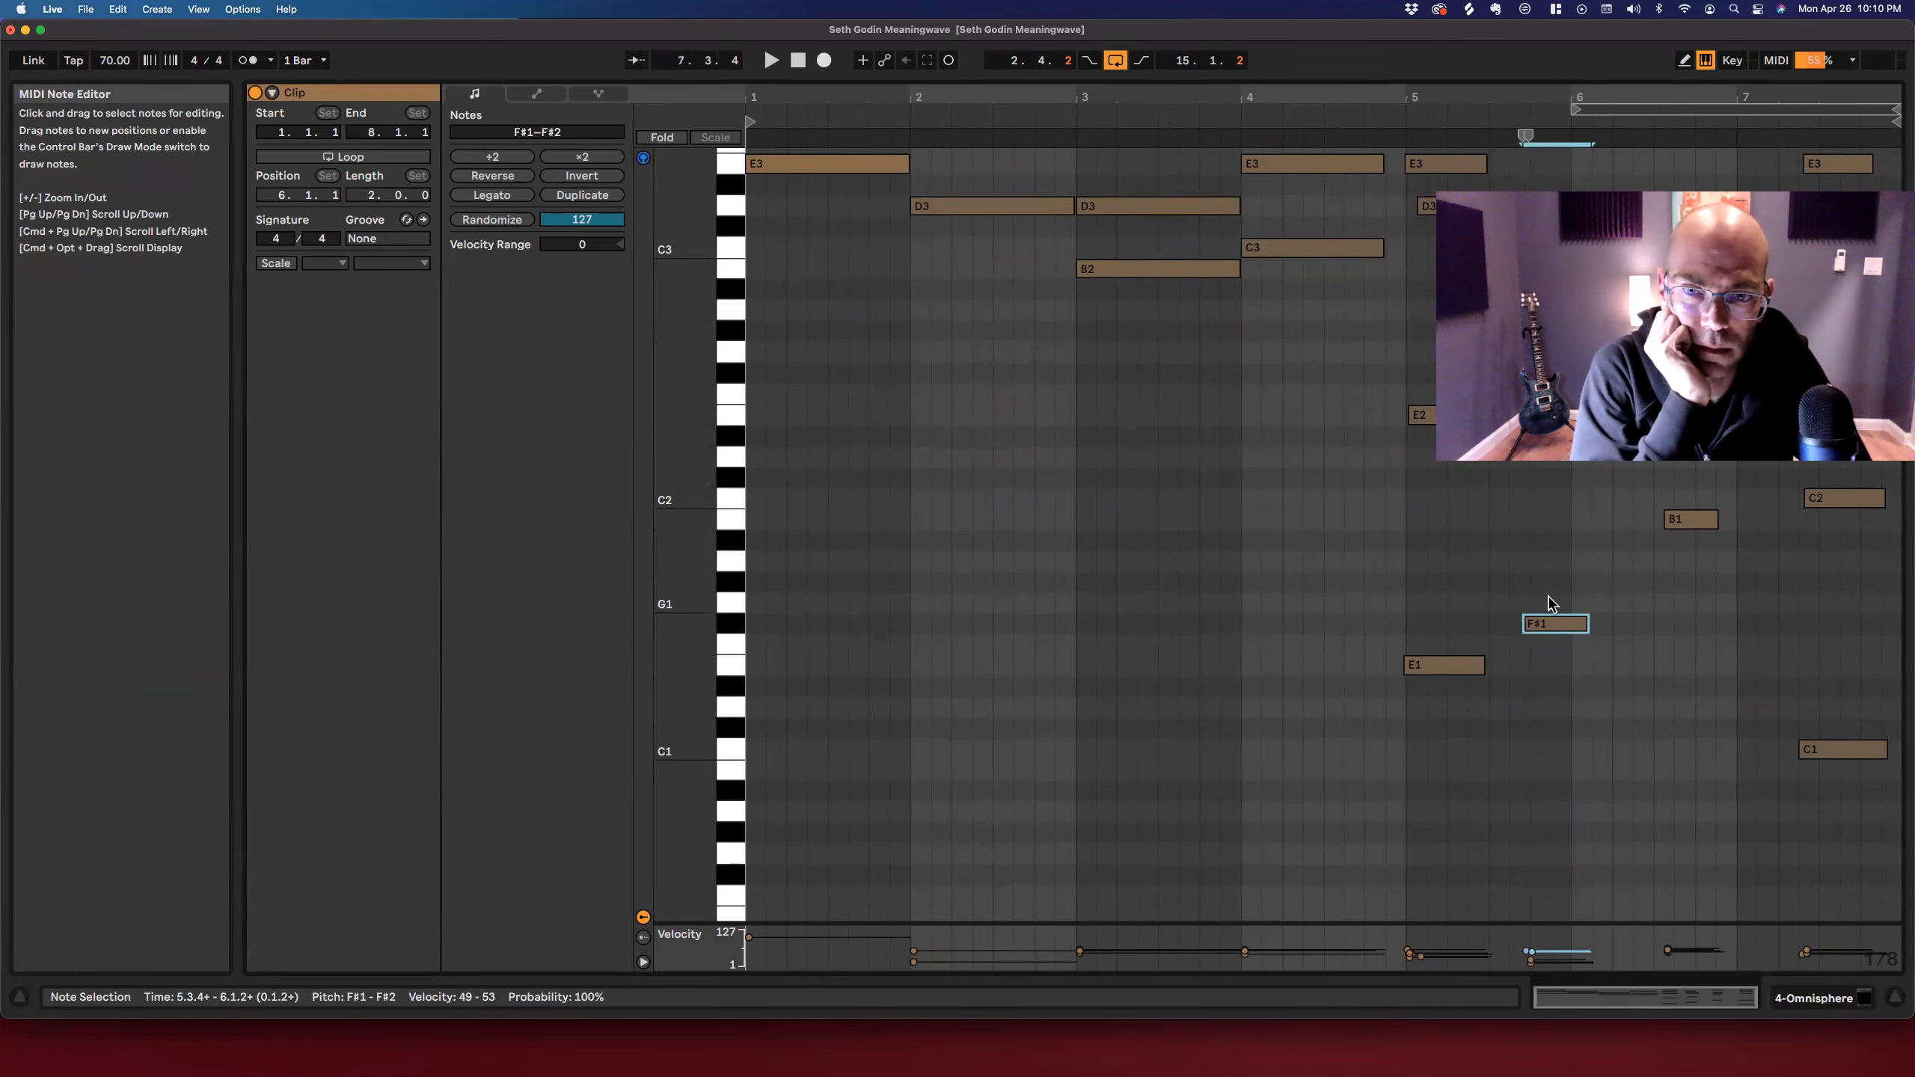
# Align the start of F#1 with F#2 and shift the bar 5 chord's D3 to begin exactly on bar 5.
pyautogui.scroll(5, 1549, 603)
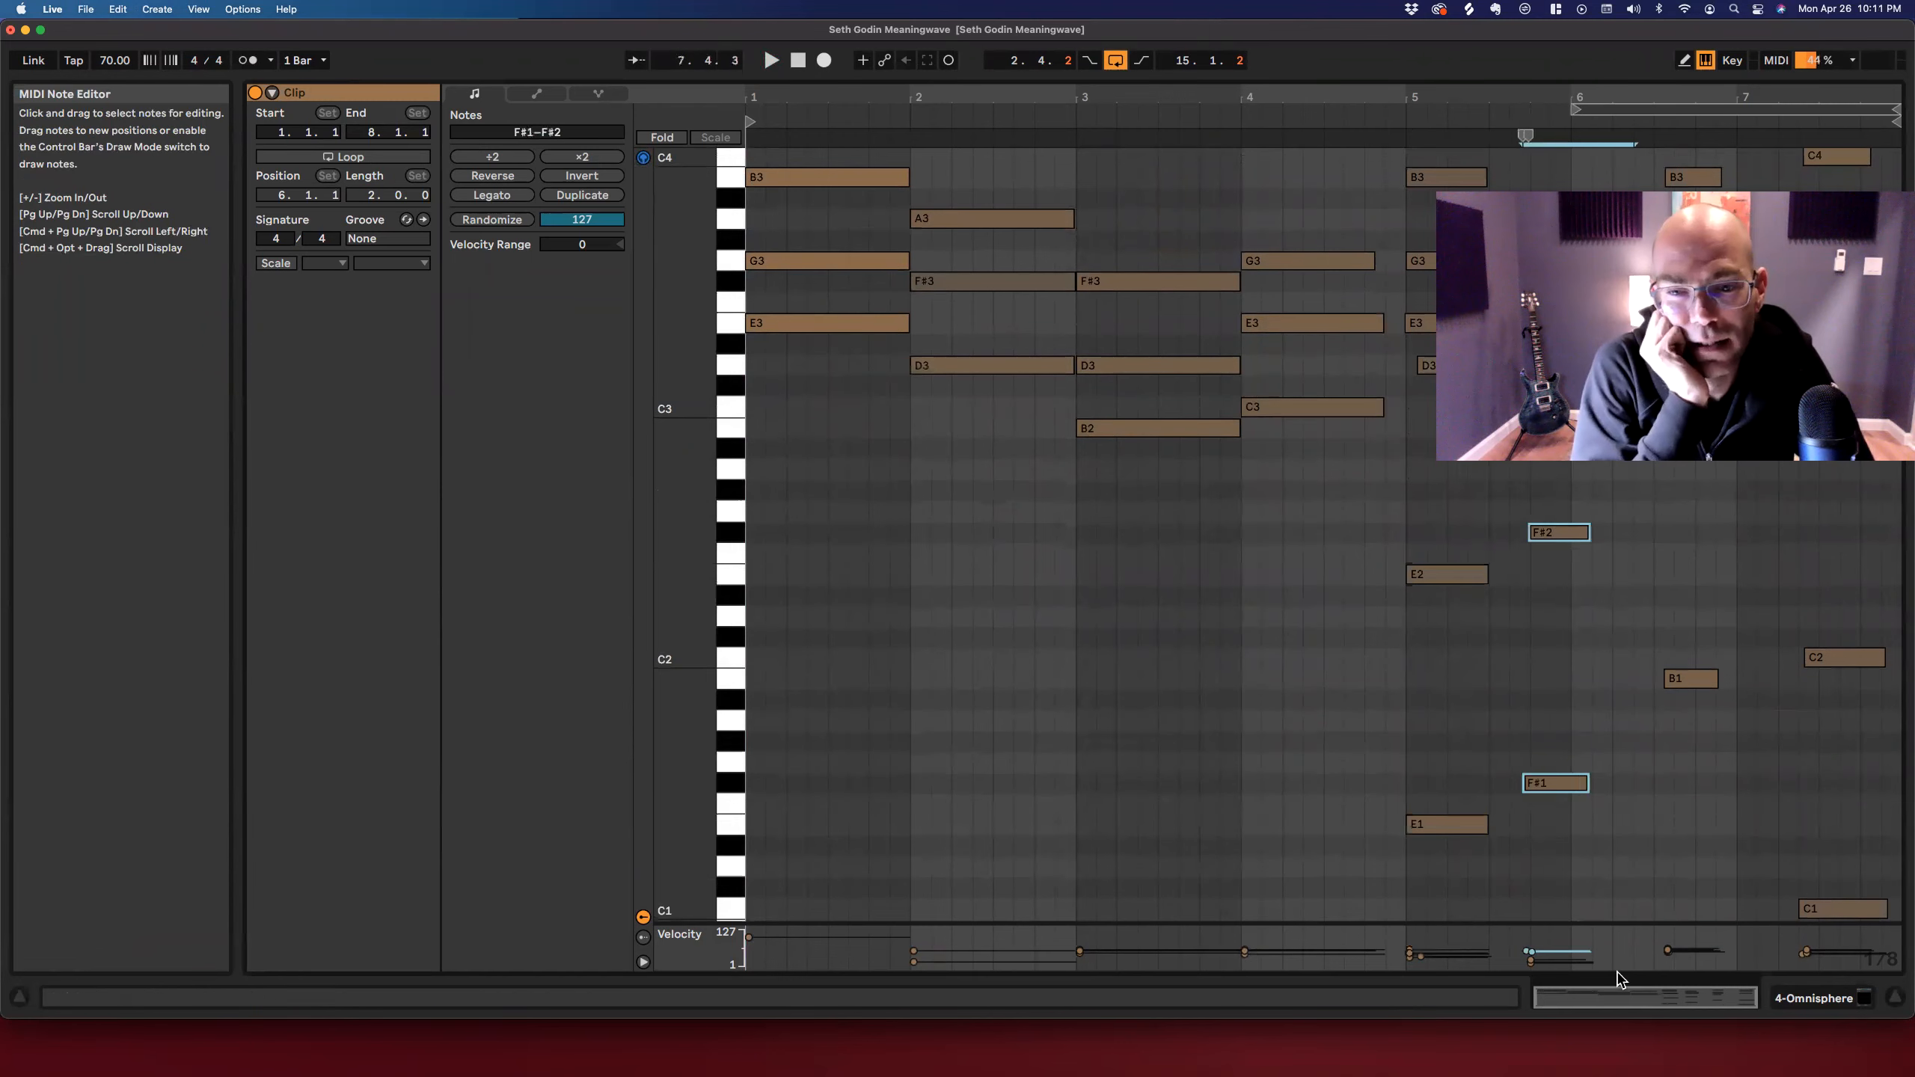
pyautogui.click(1570, 573)
pyautogui.moveTo(1551, 785); pyautogui.dragTo(1567, 794)
pyautogui.click(1559, 582)
pyautogui.scroll(5, 1583, 542)
pyautogui.scroll(-5, 1584, 542)
pyautogui.scroll(1, 1430, 190)
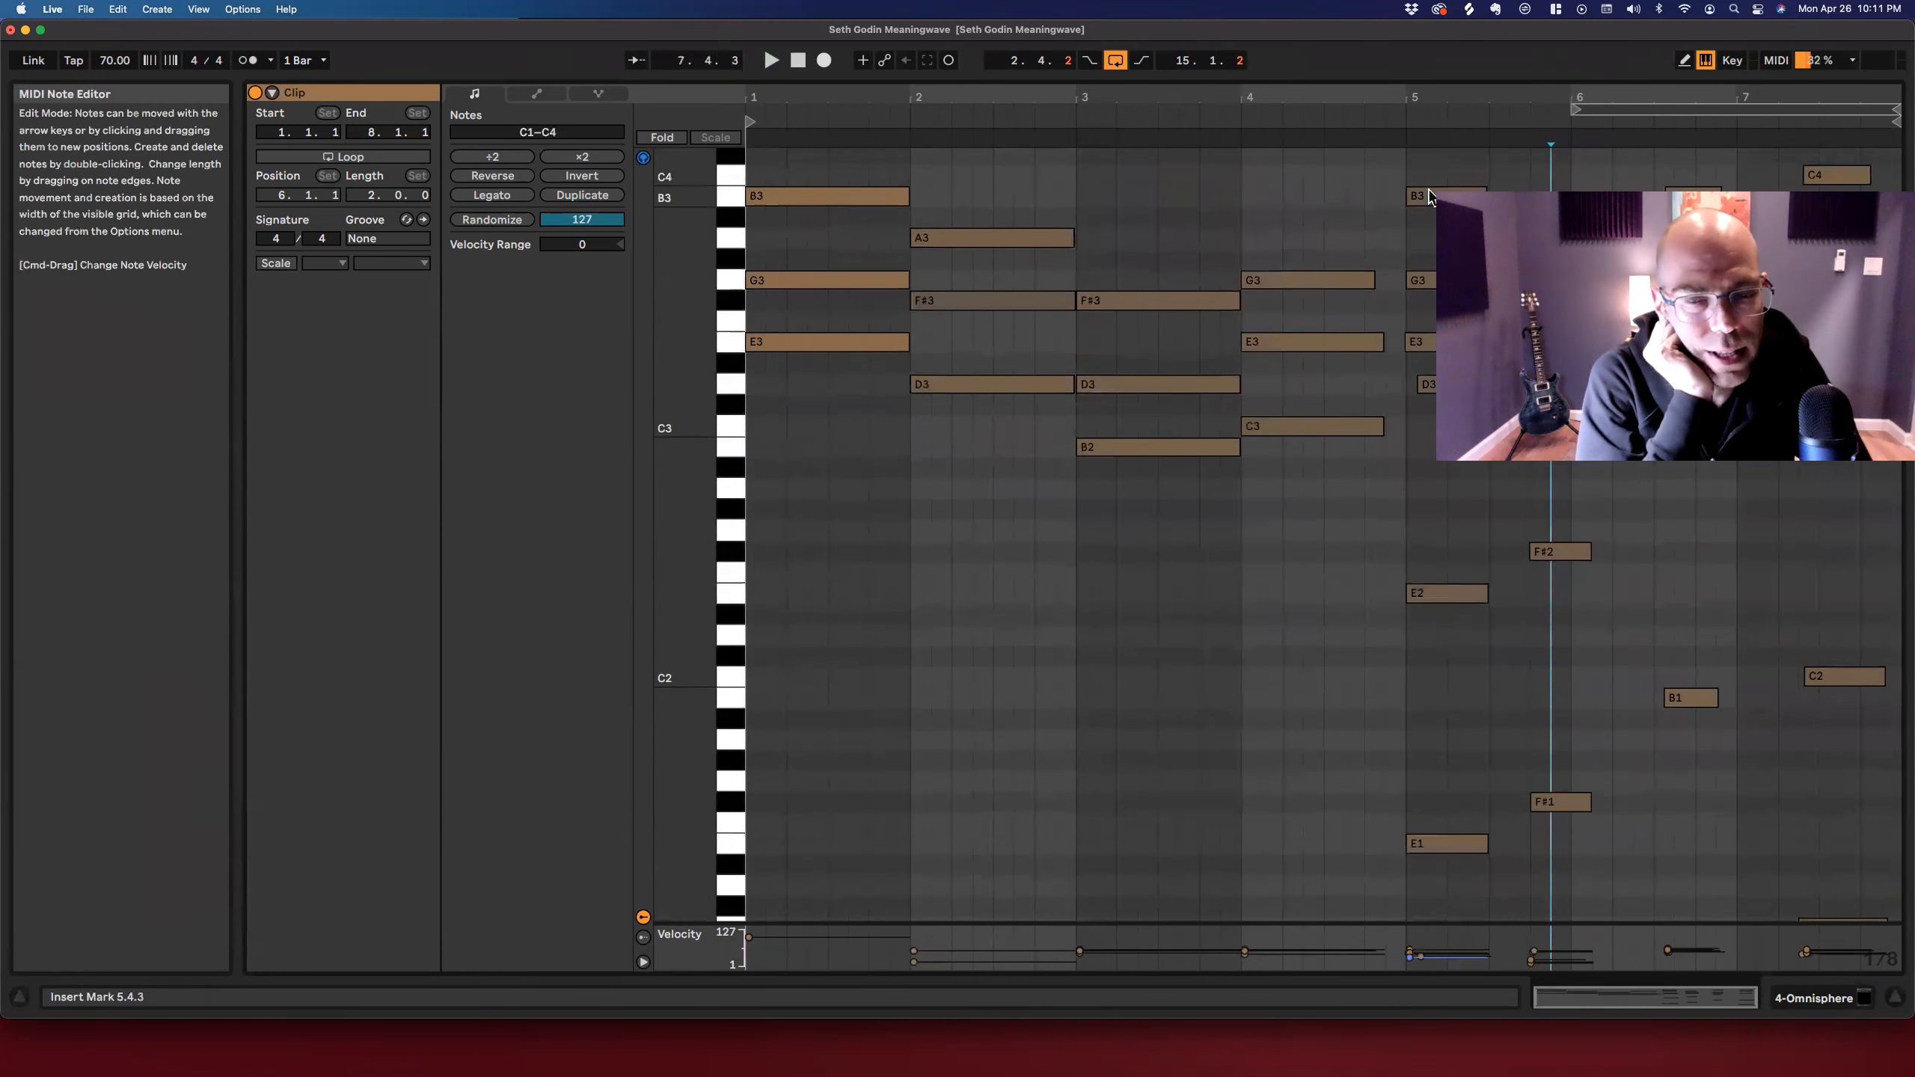
pyautogui.scroll(1, 1429, 194)
pyautogui.click(1421, 415)
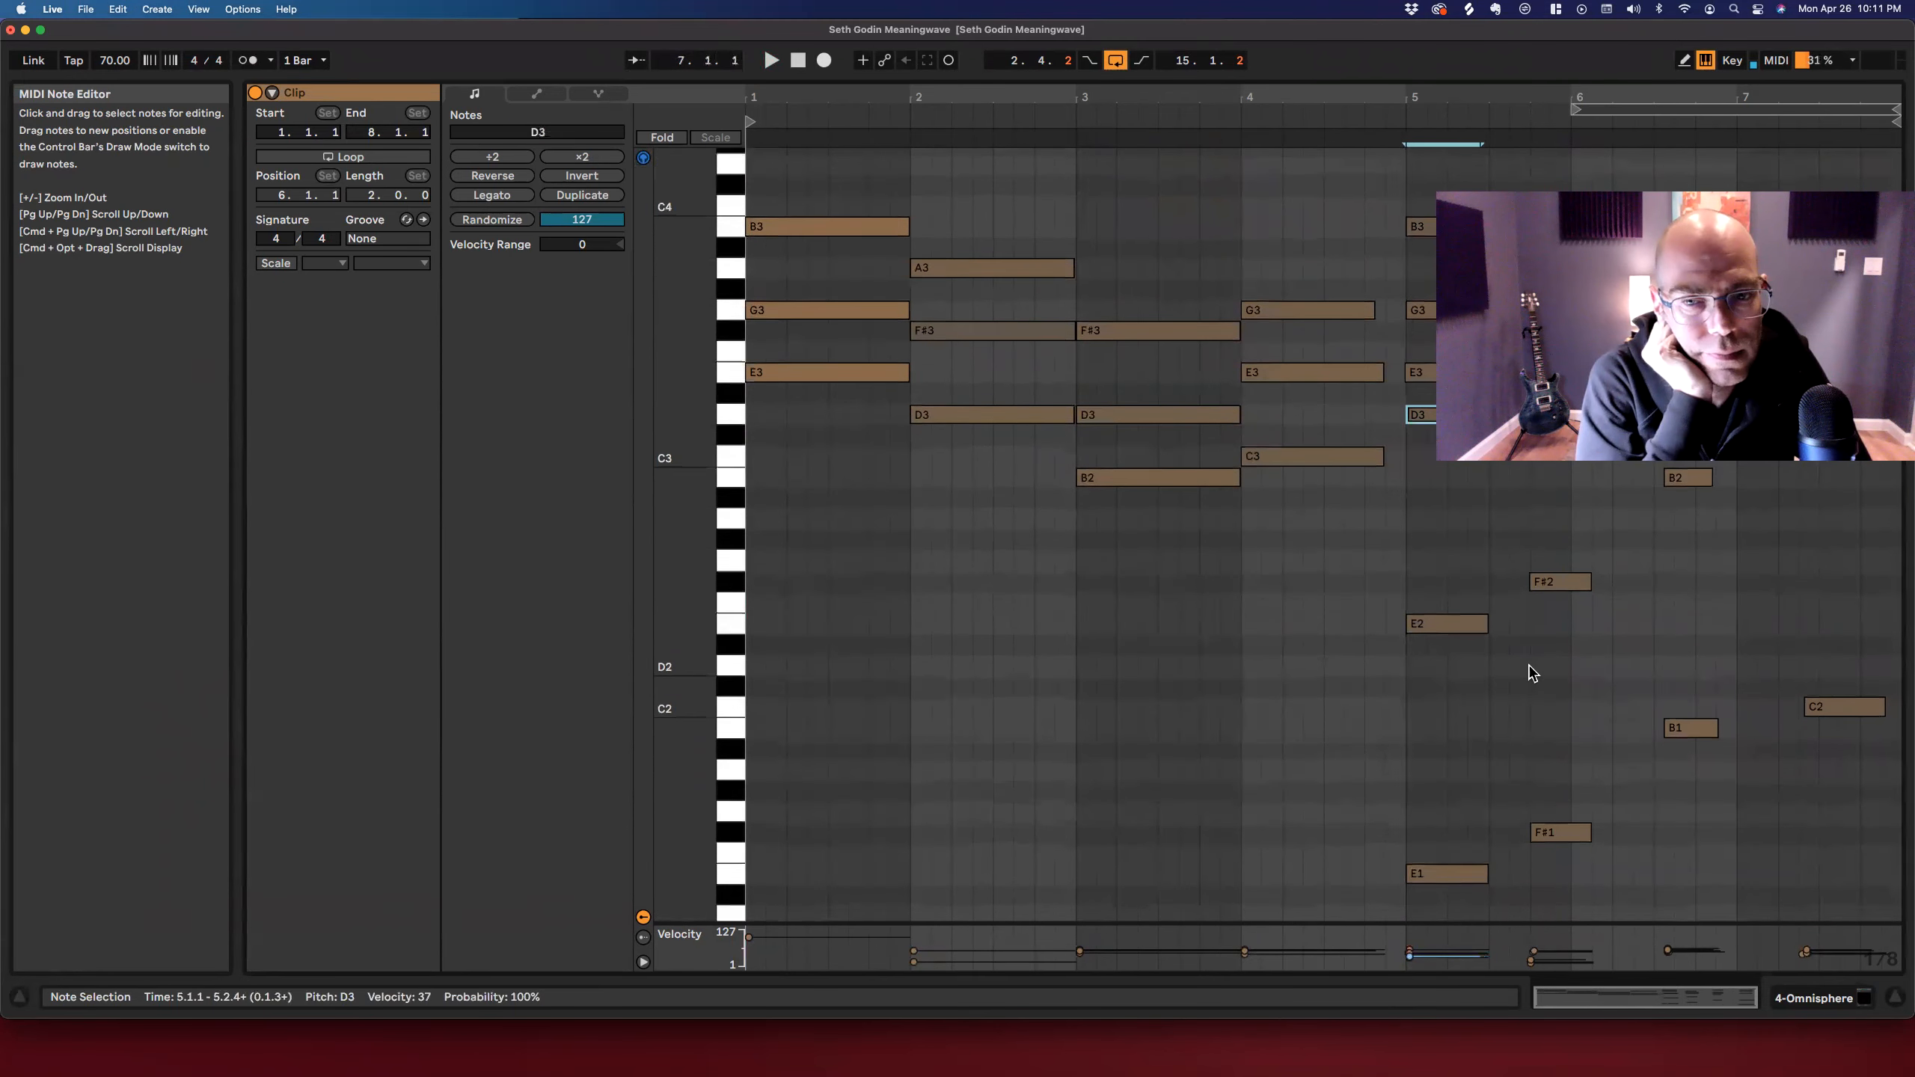
# Extend the E1–B3 chord in bar 5 to meet the F# chord, and lengthen the F#1–A3 chord to about 6.3.1.
pyautogui.moveTo(1467, 181); pyautogui.dragTo(1434, 858)
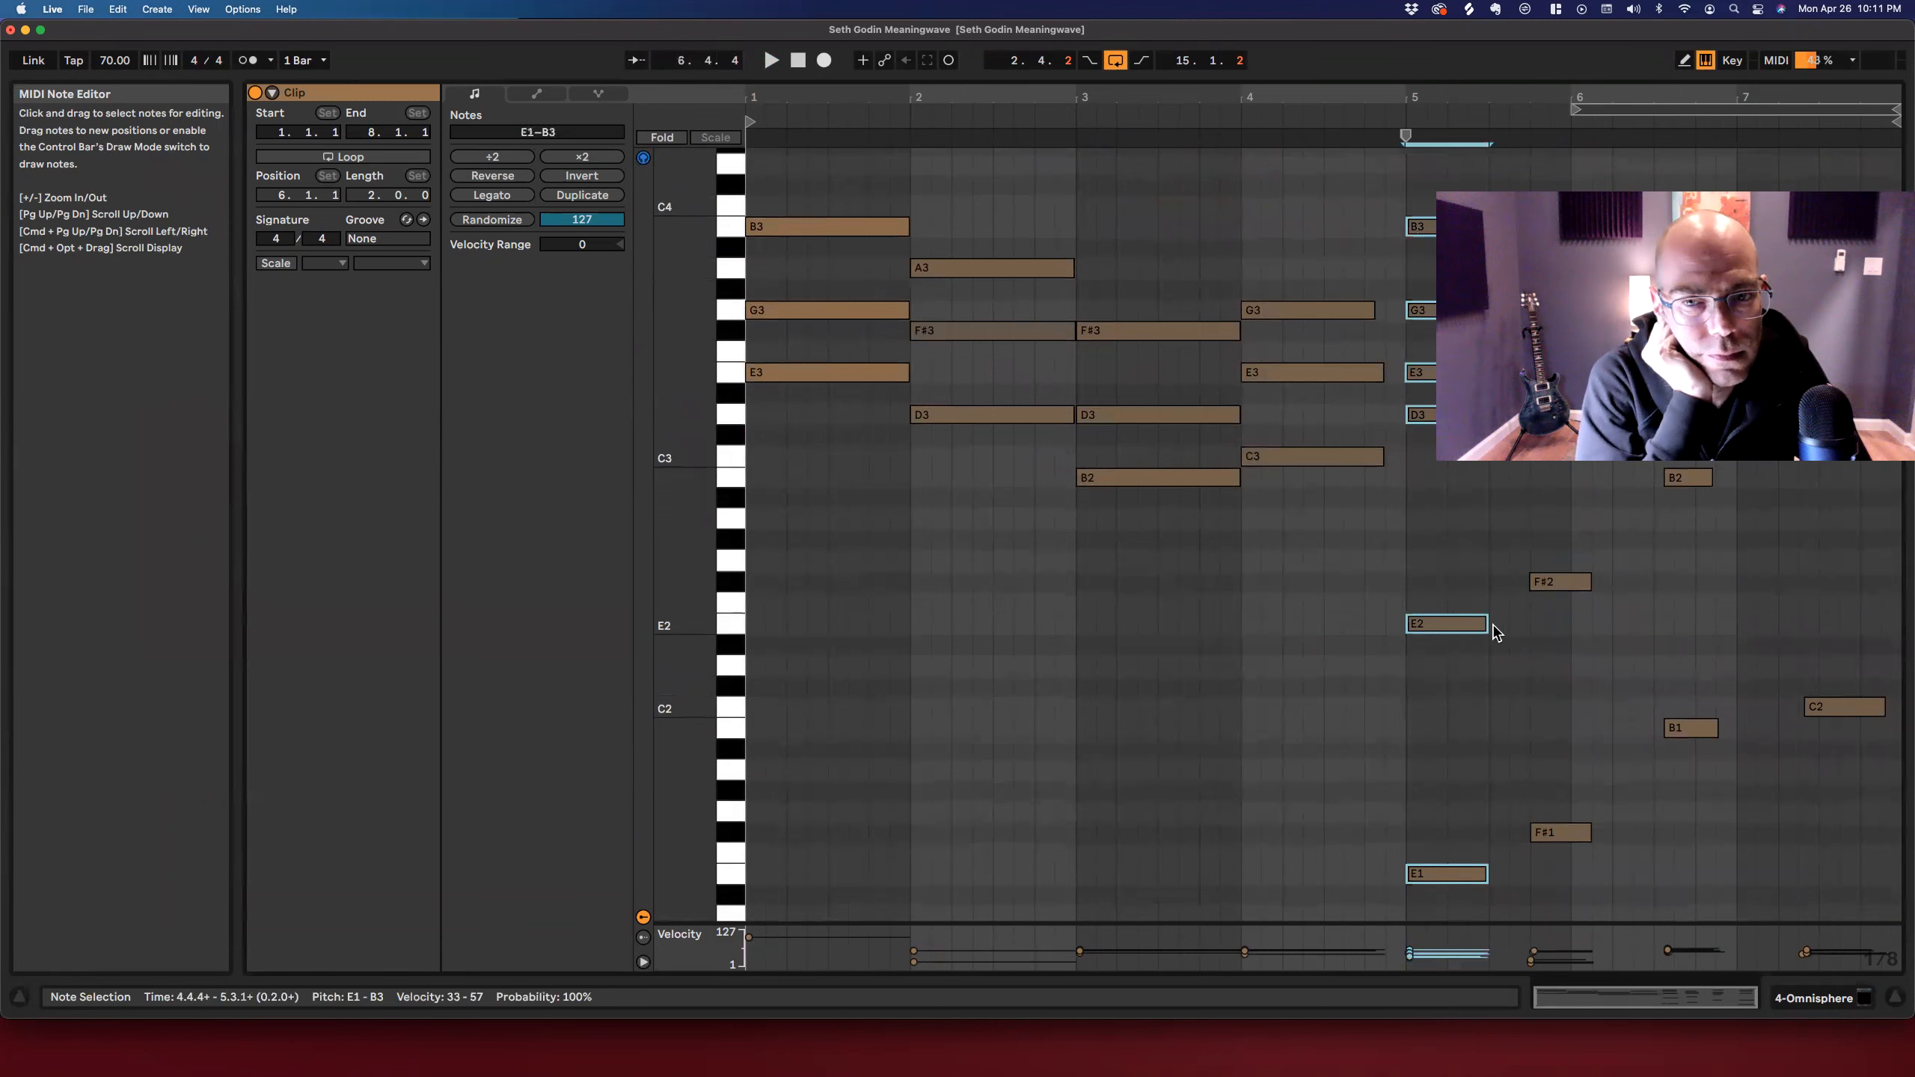
pyautogui.moveTo(1488, 625); pyautogui.dragTo(1531, 626)
pyautogui.moveTo(1575, 874); pyautogui.dragTo(1562, 250)
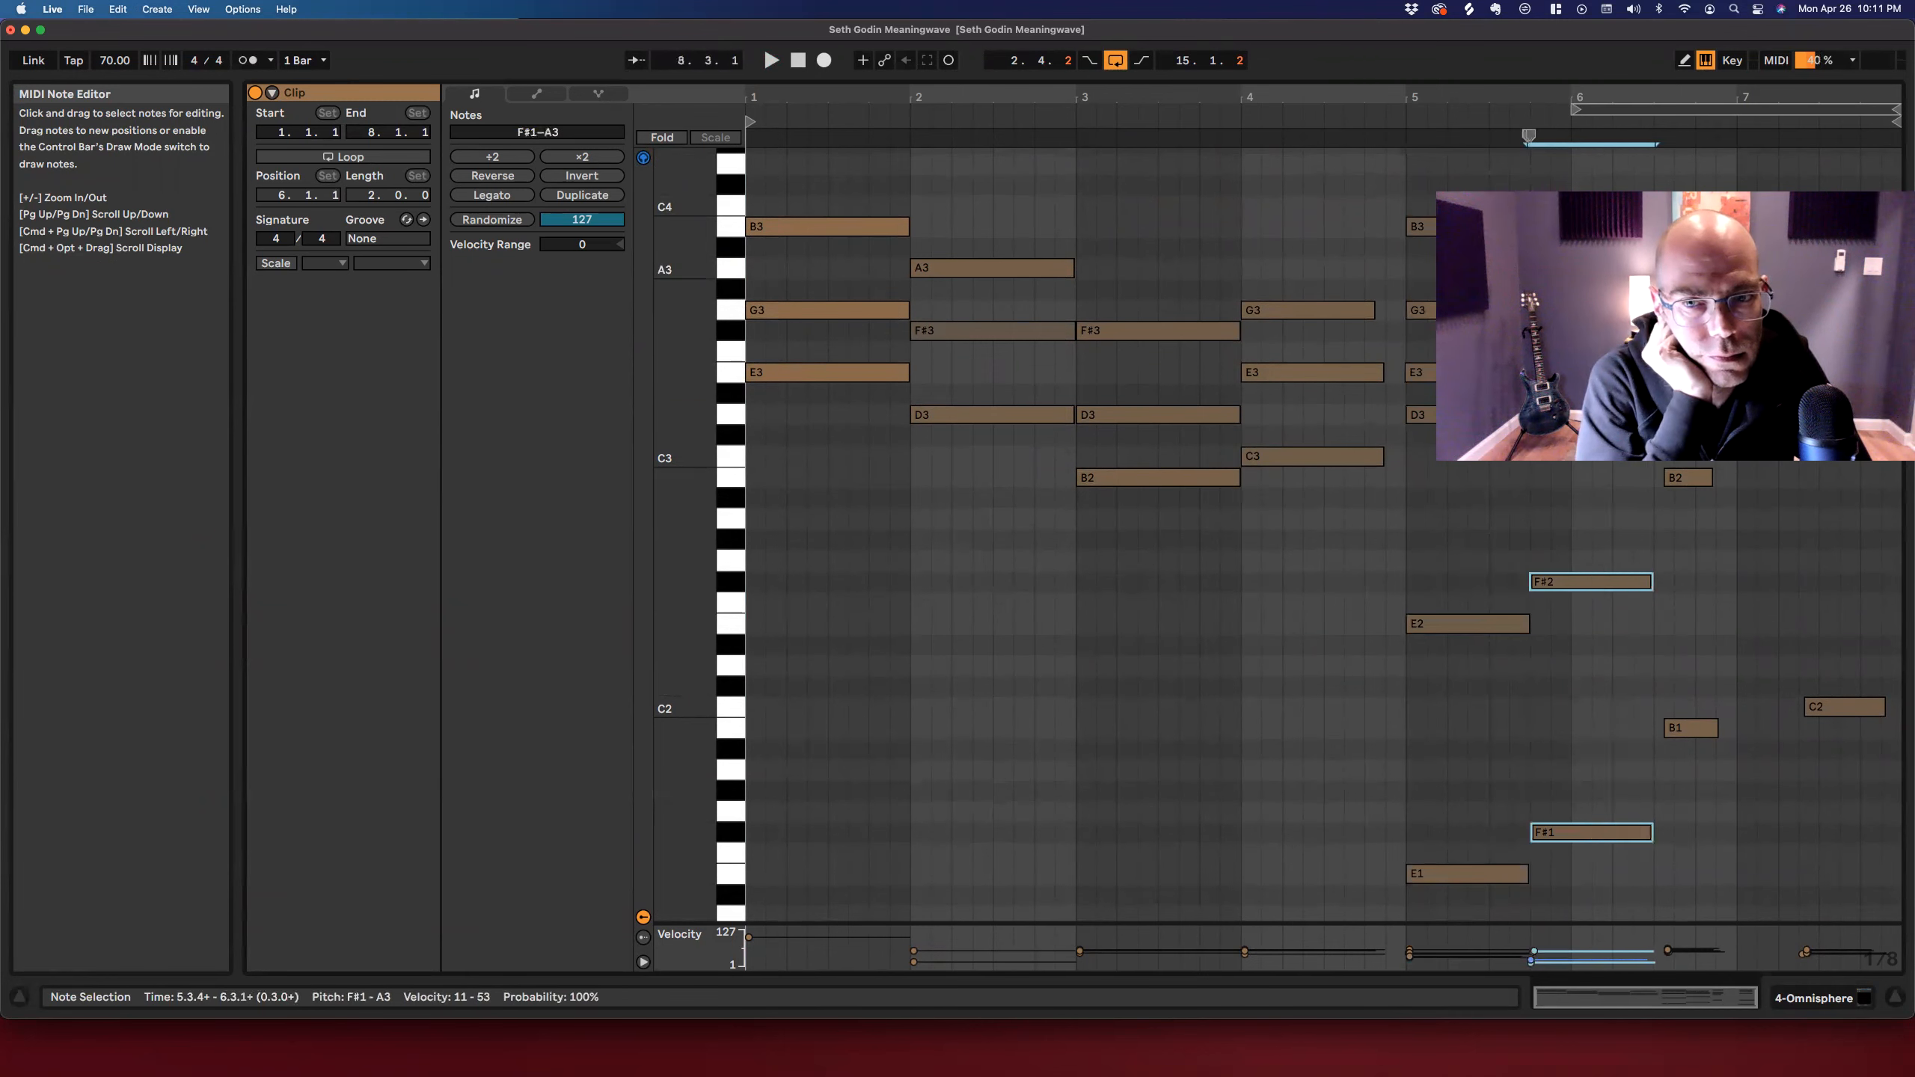
pyautogui.press('super+d')
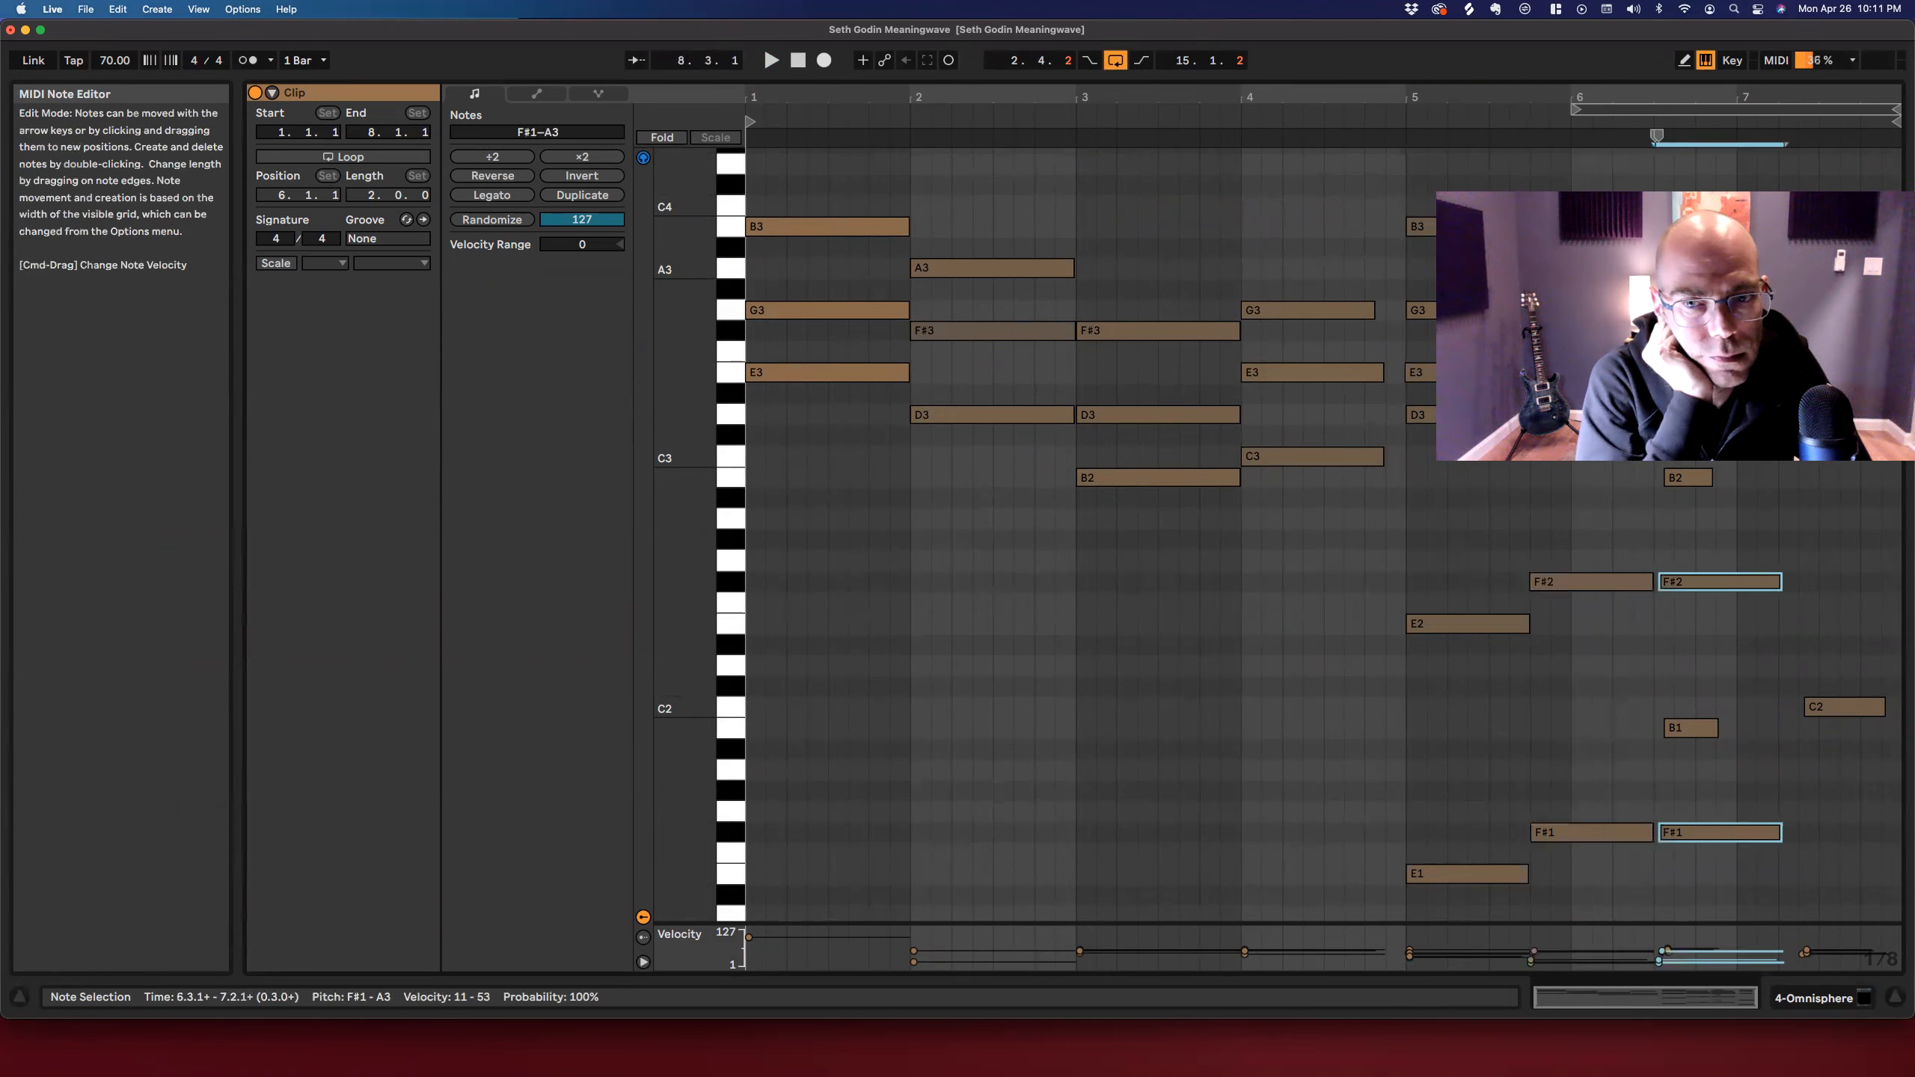
pyautogui.press('super+z')
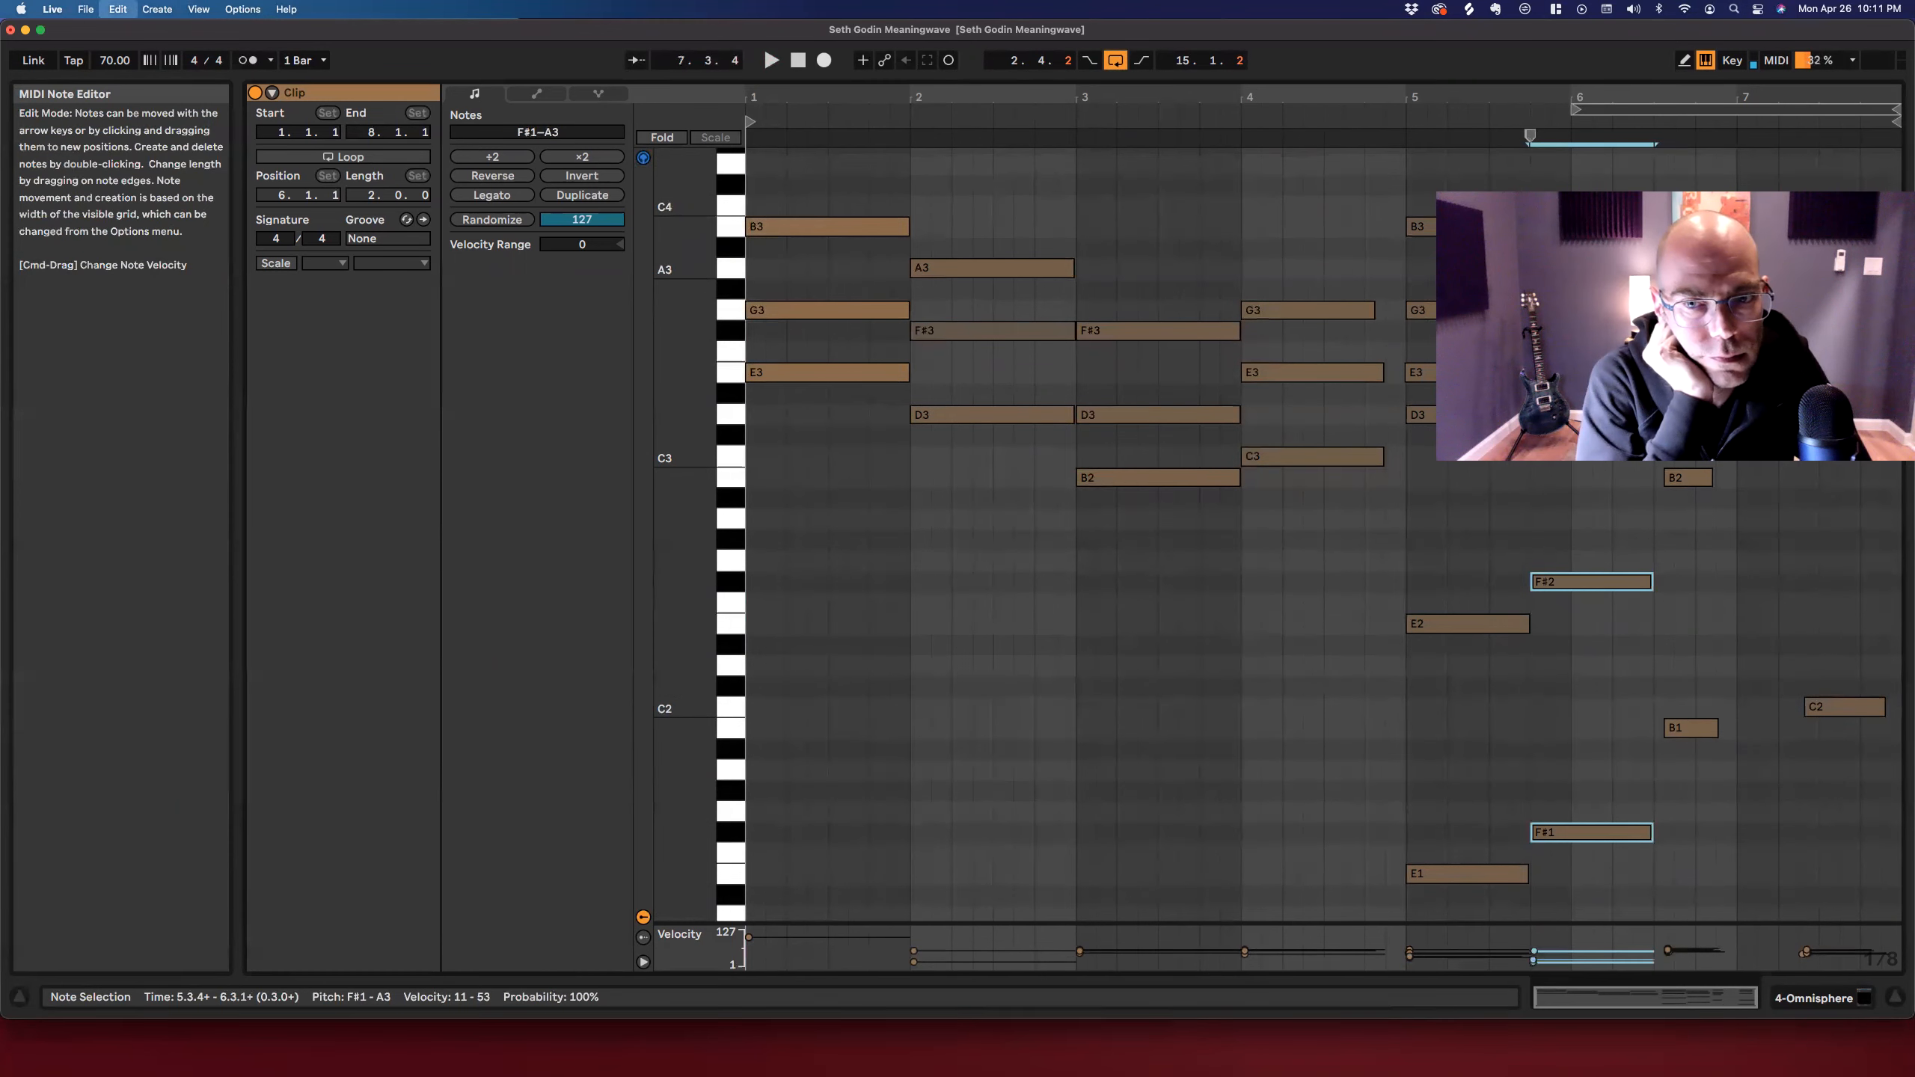
# Quantize the F#1–A3 chord's note starts and ends at 100%, first to 1/16 and again to 1/8.
pyautogui.press('super+shift+u')
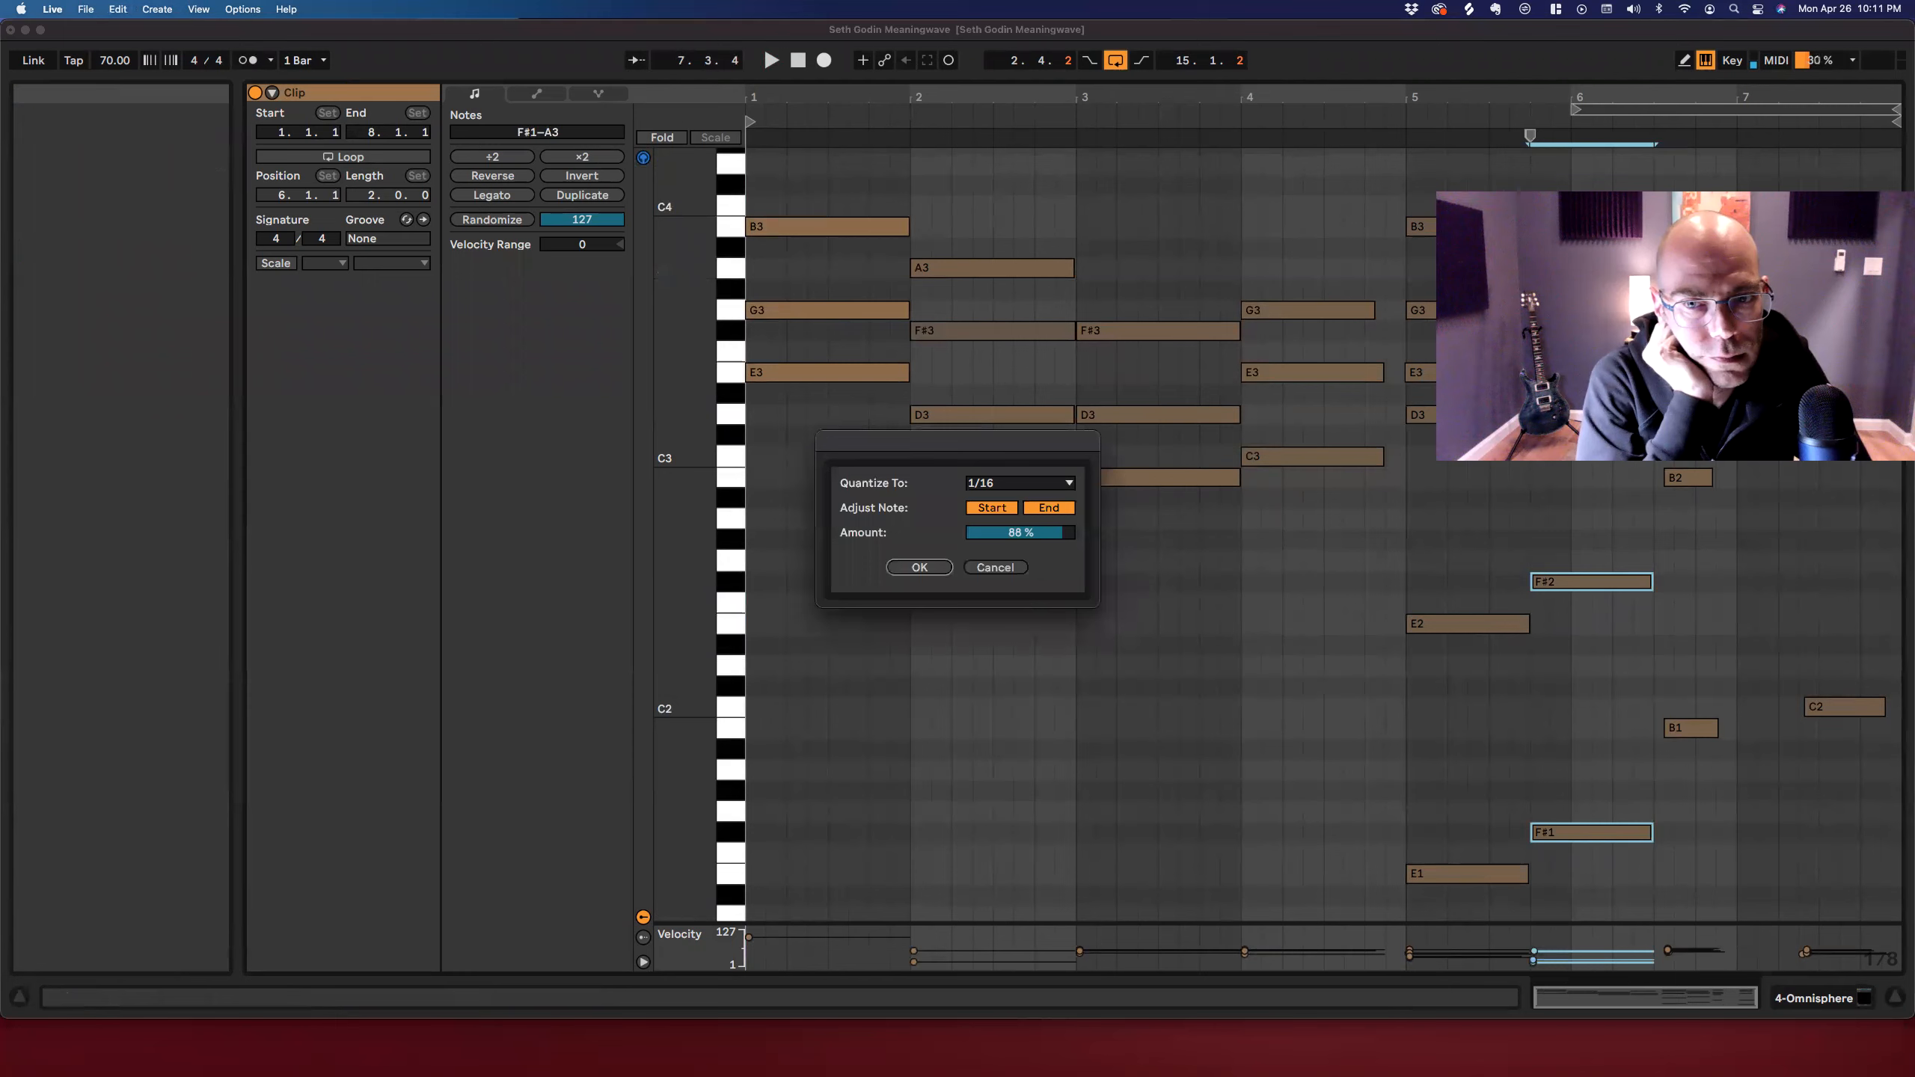
pyautogui.click(920, 567)
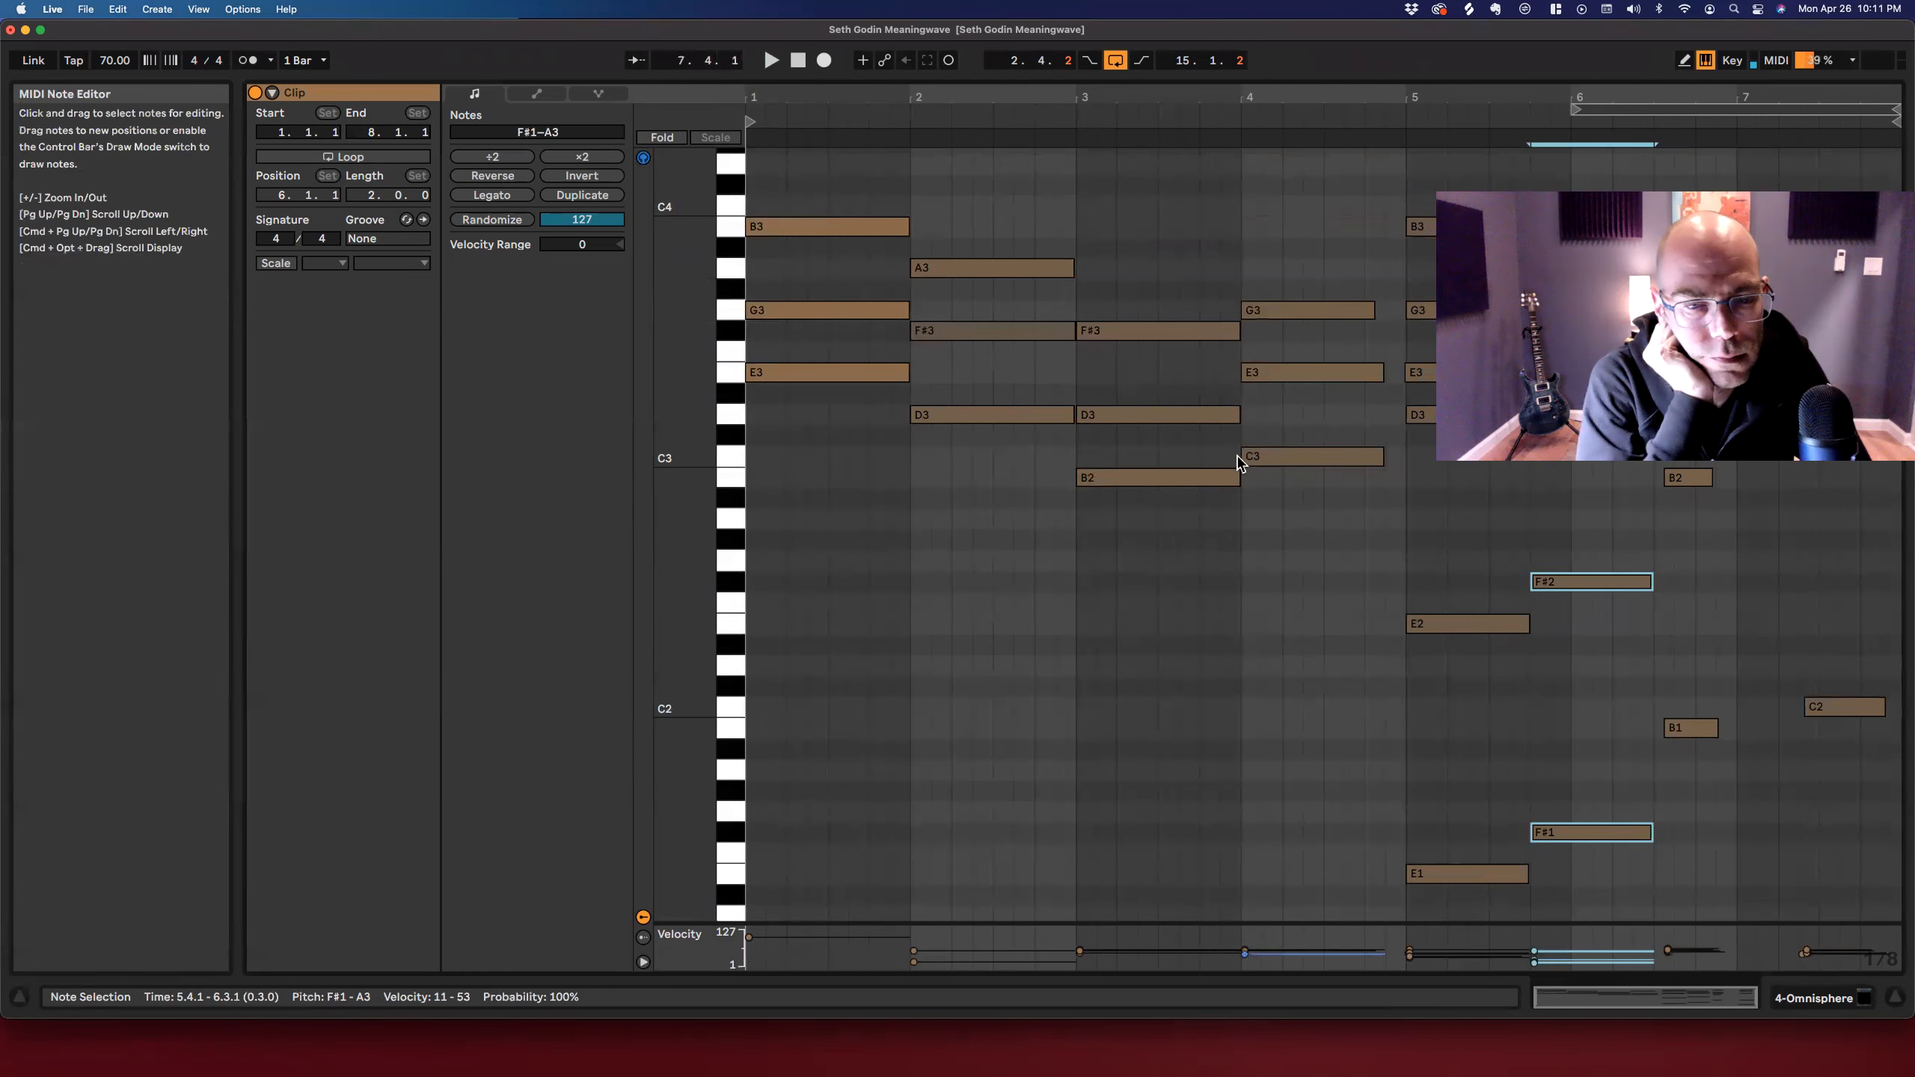
pyautogui.press('super+shift+u')
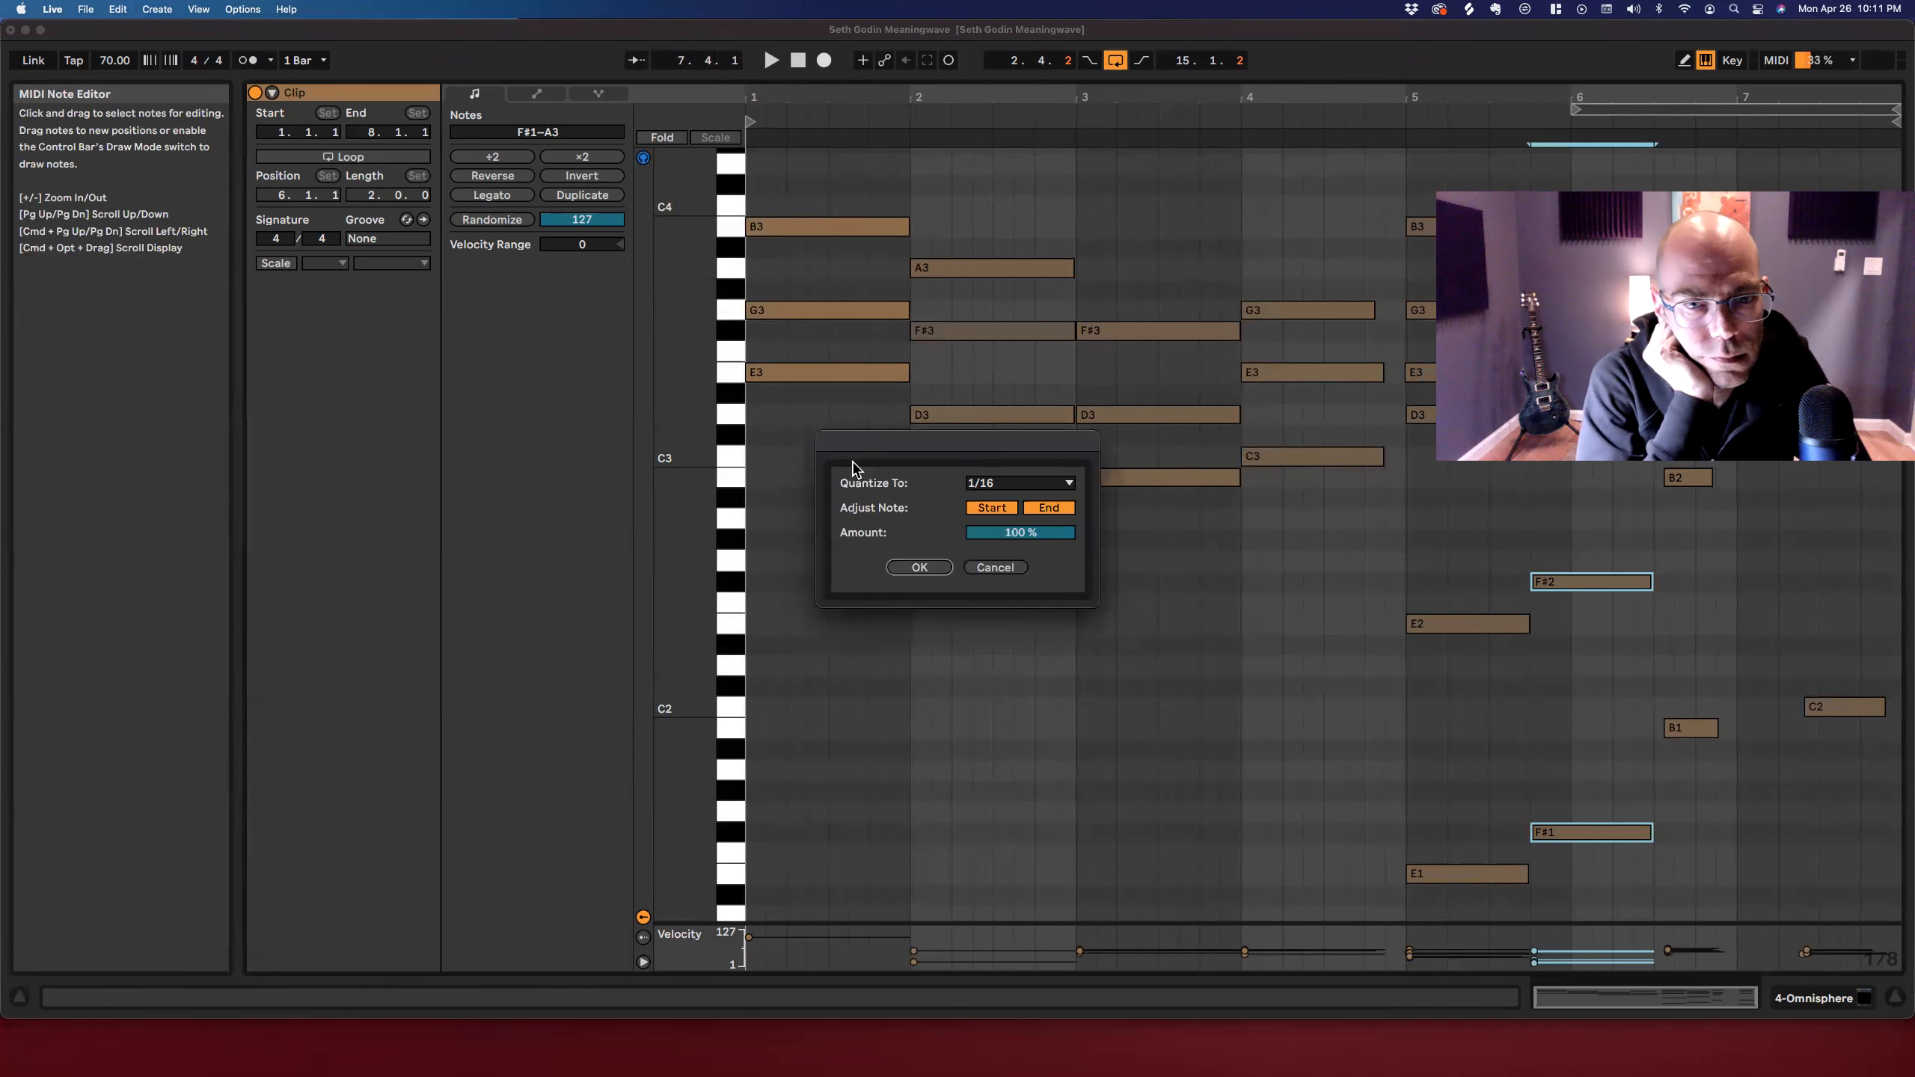
pyautogui.click(985, 487)
pyautogui.click(992, 532)
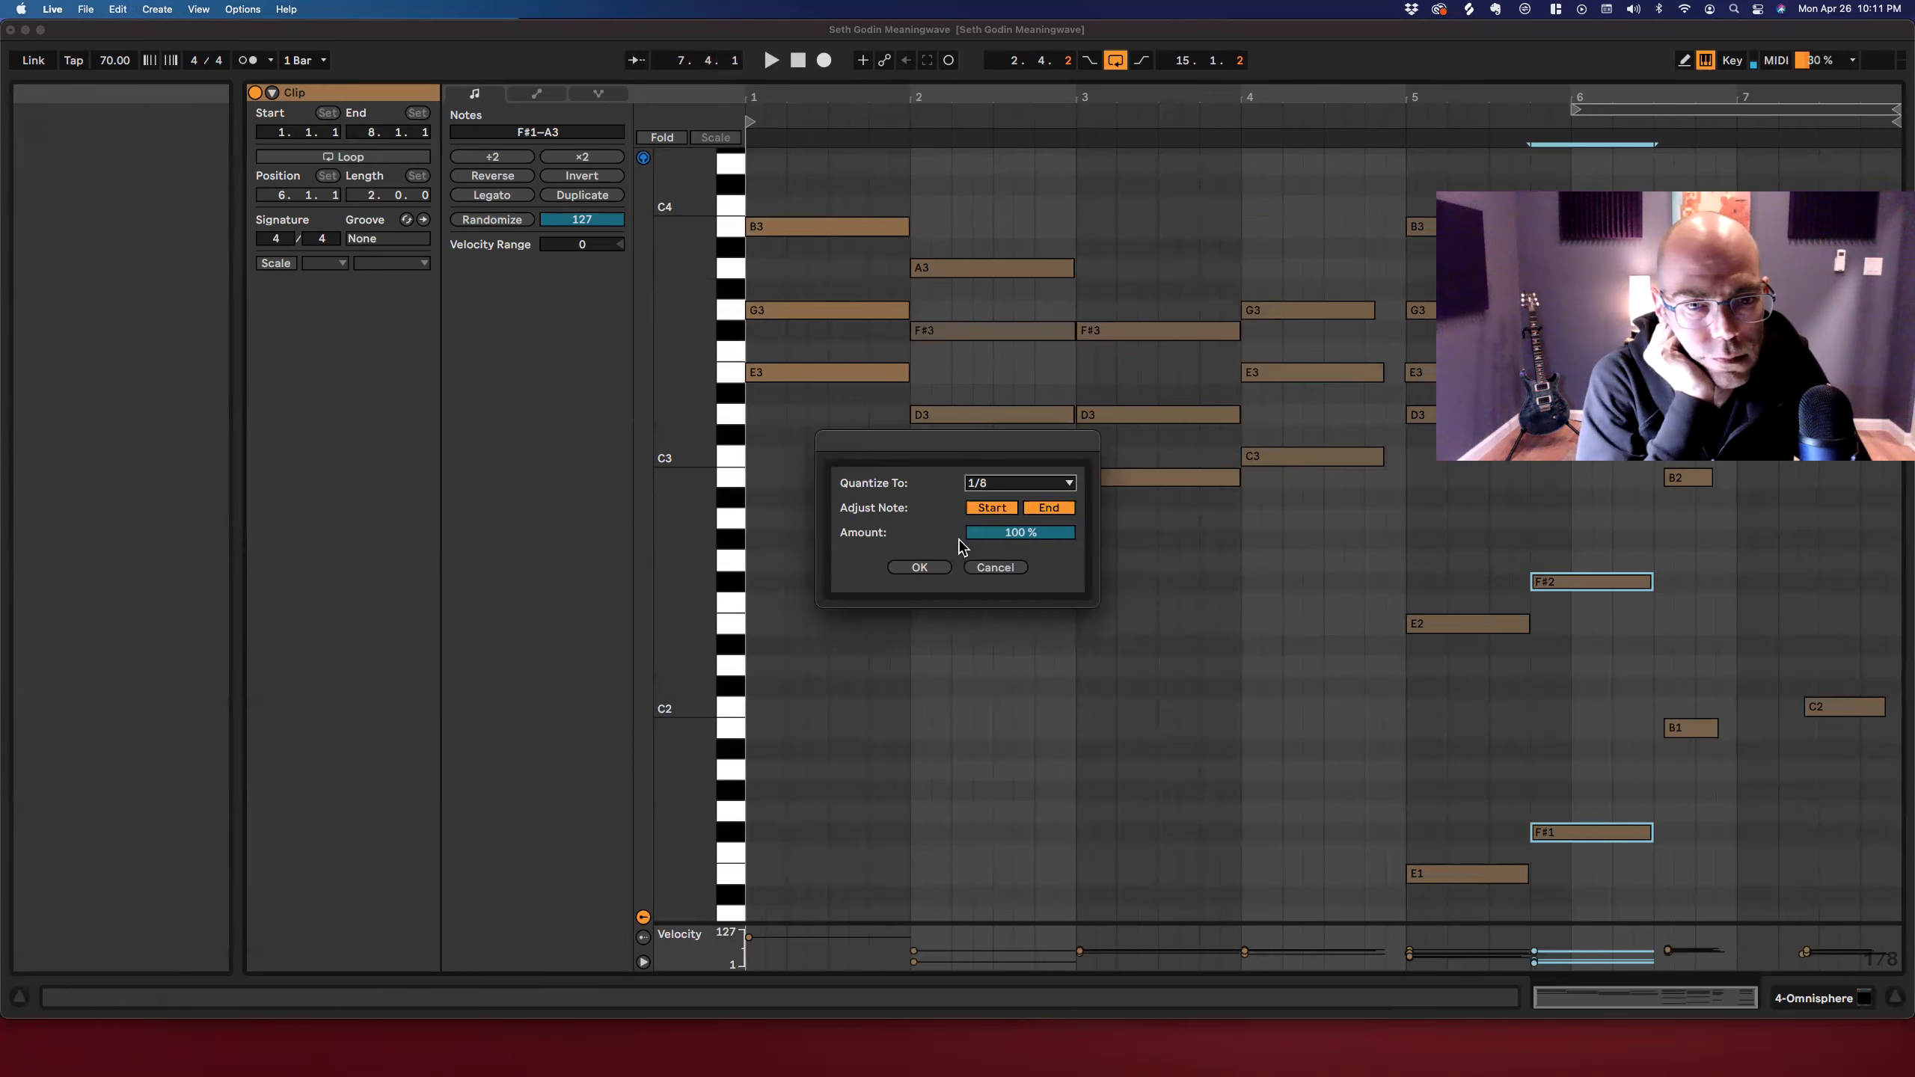
pyautogui.click(920, 567)
pyautogui.moveTo(1502, 185); pyautogui.dragTo(1472, 924)
pyautogui.click(1513, 606)
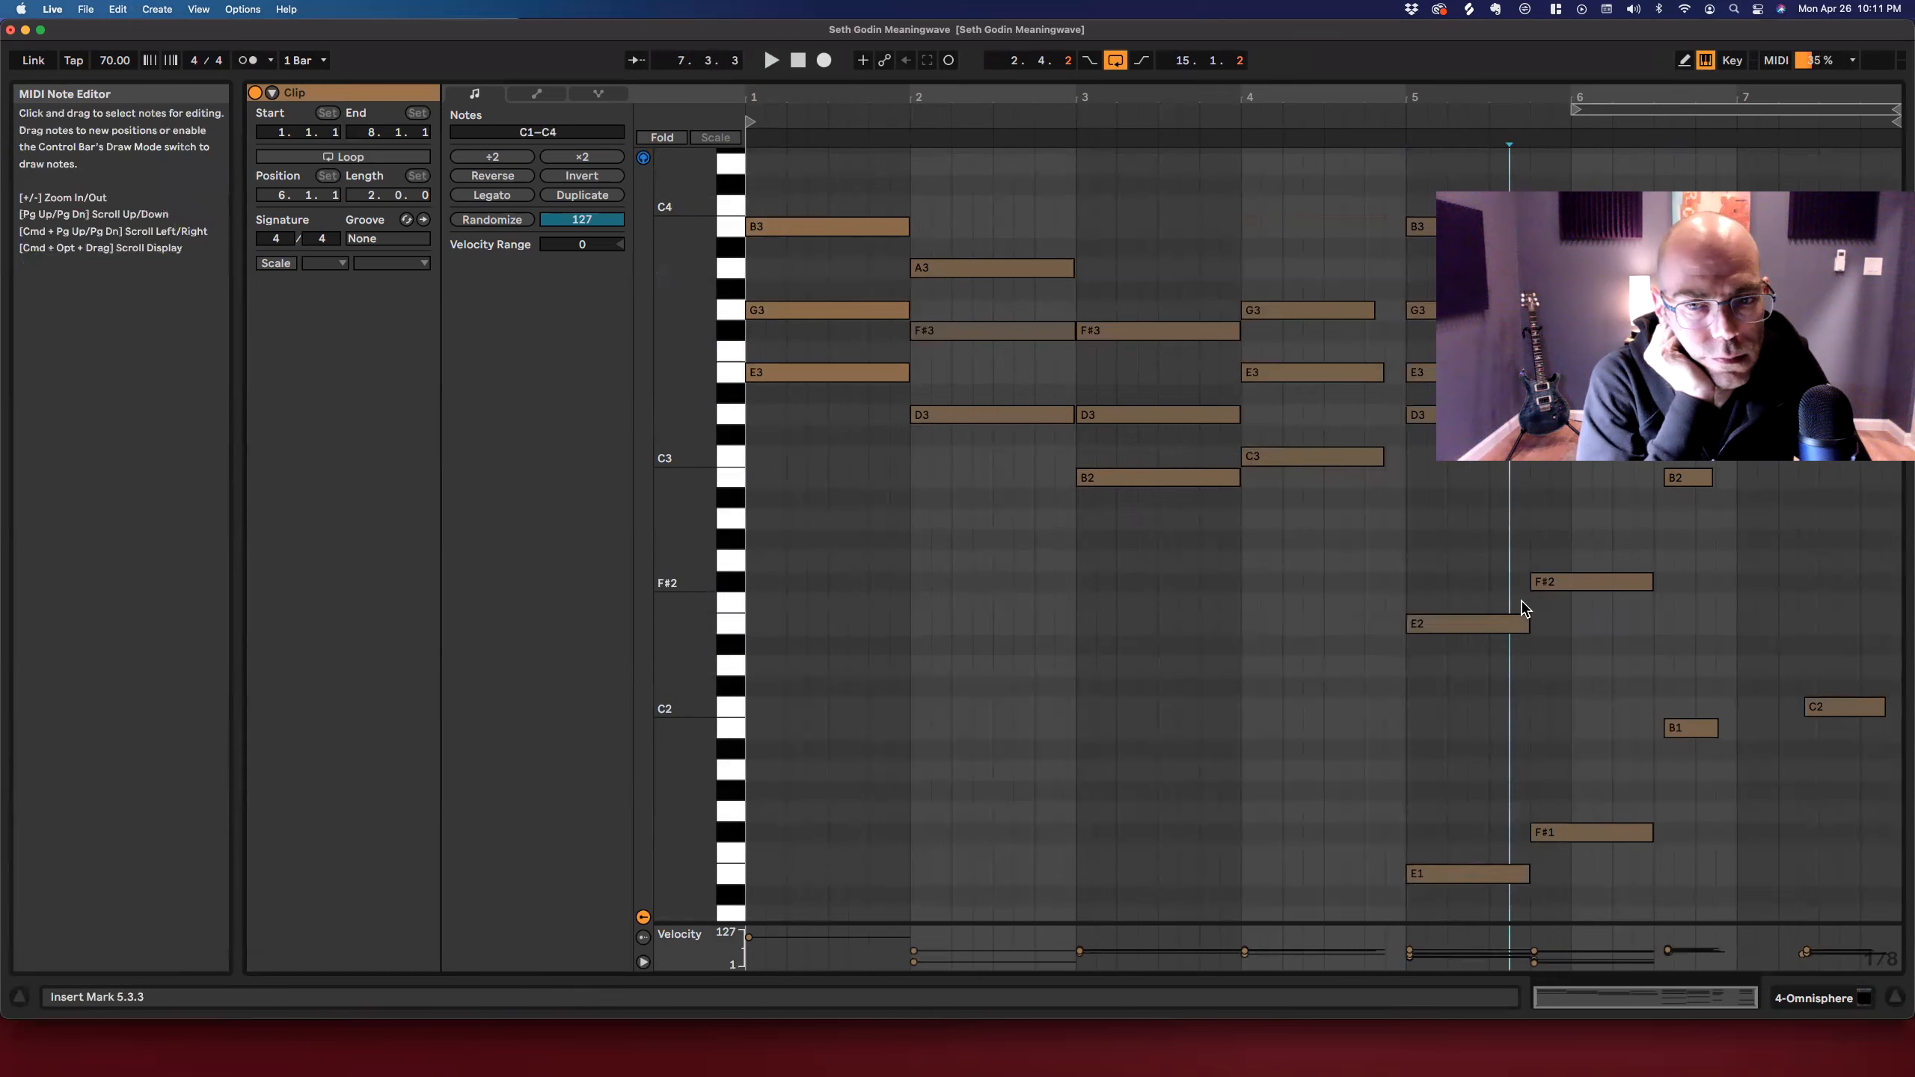
# Shift the B1–B3 chord earlier to follow the F# chord directly, starting at 6.3.1, and extend it to bar 7.
pyautogui.moveTo(1702, 179); pyautogui.dragTo(1702, 1040)
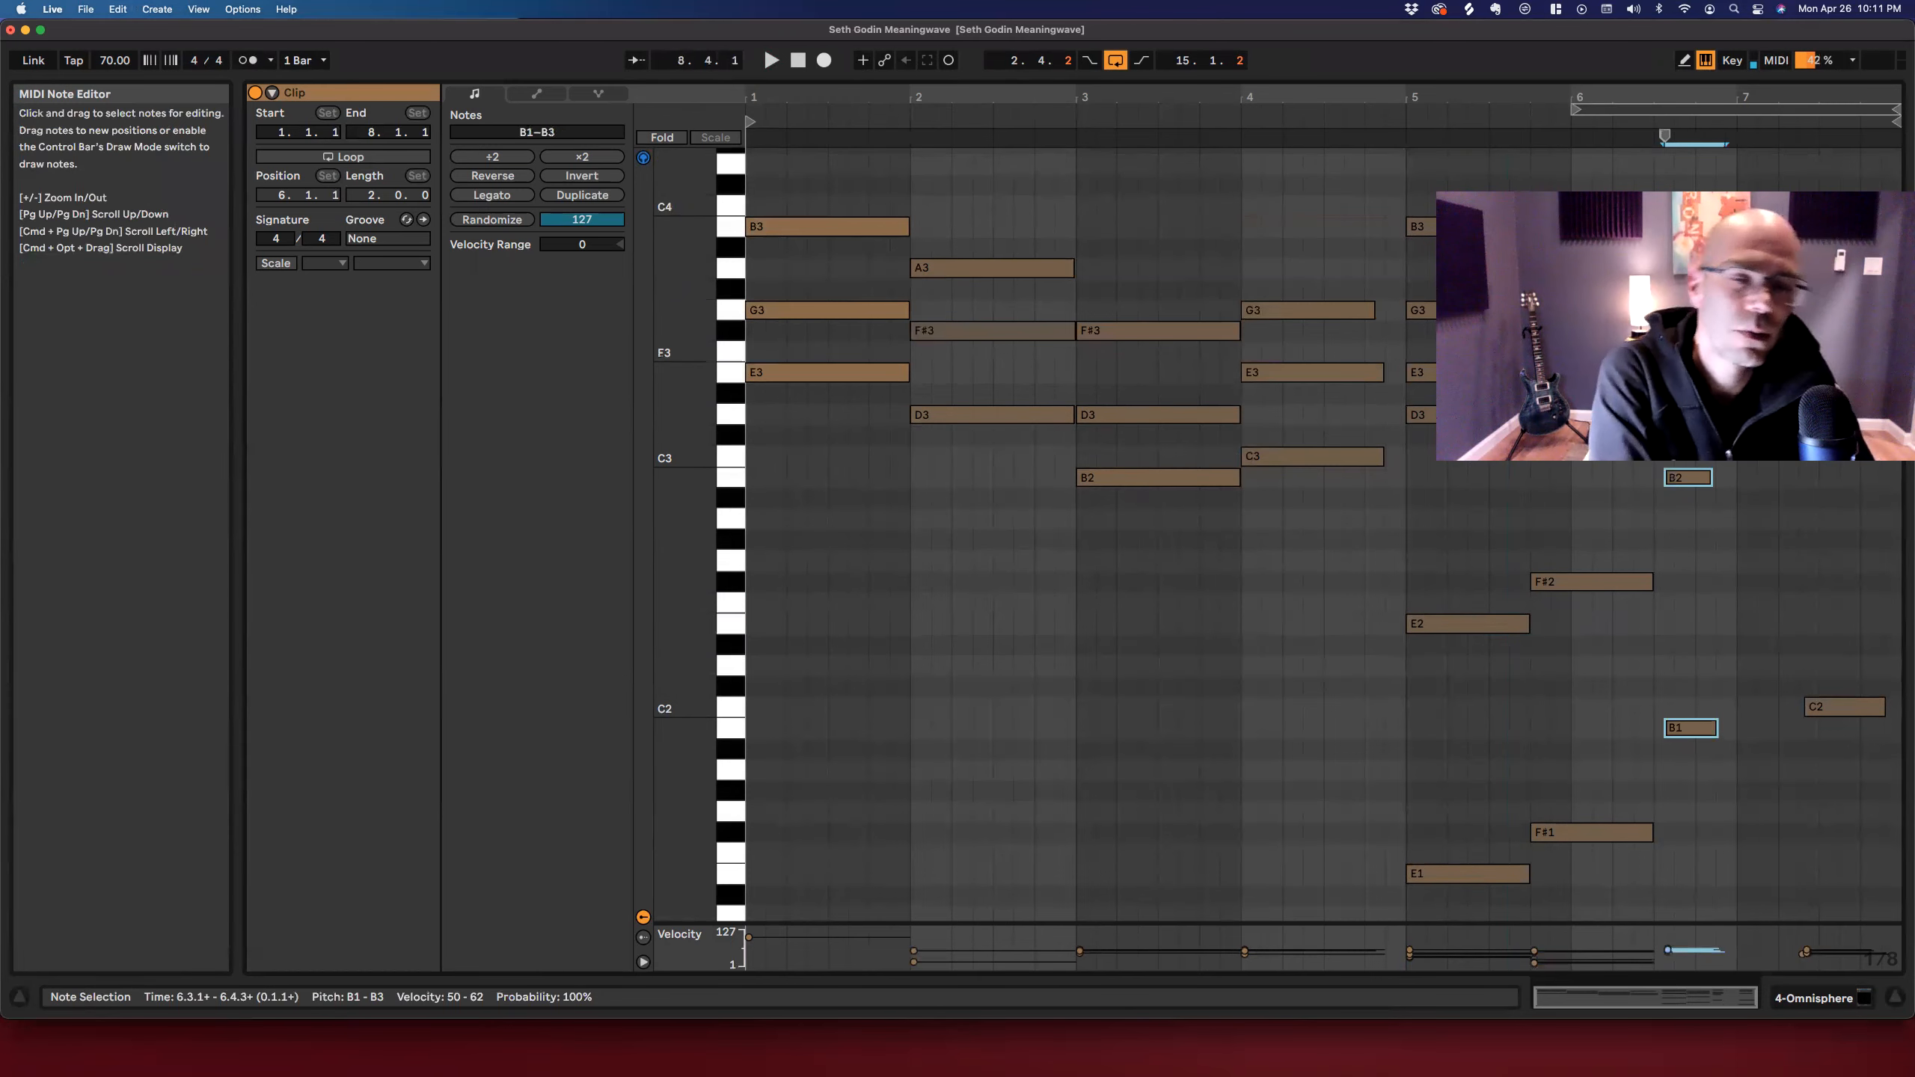
pyautogui.press('Left')
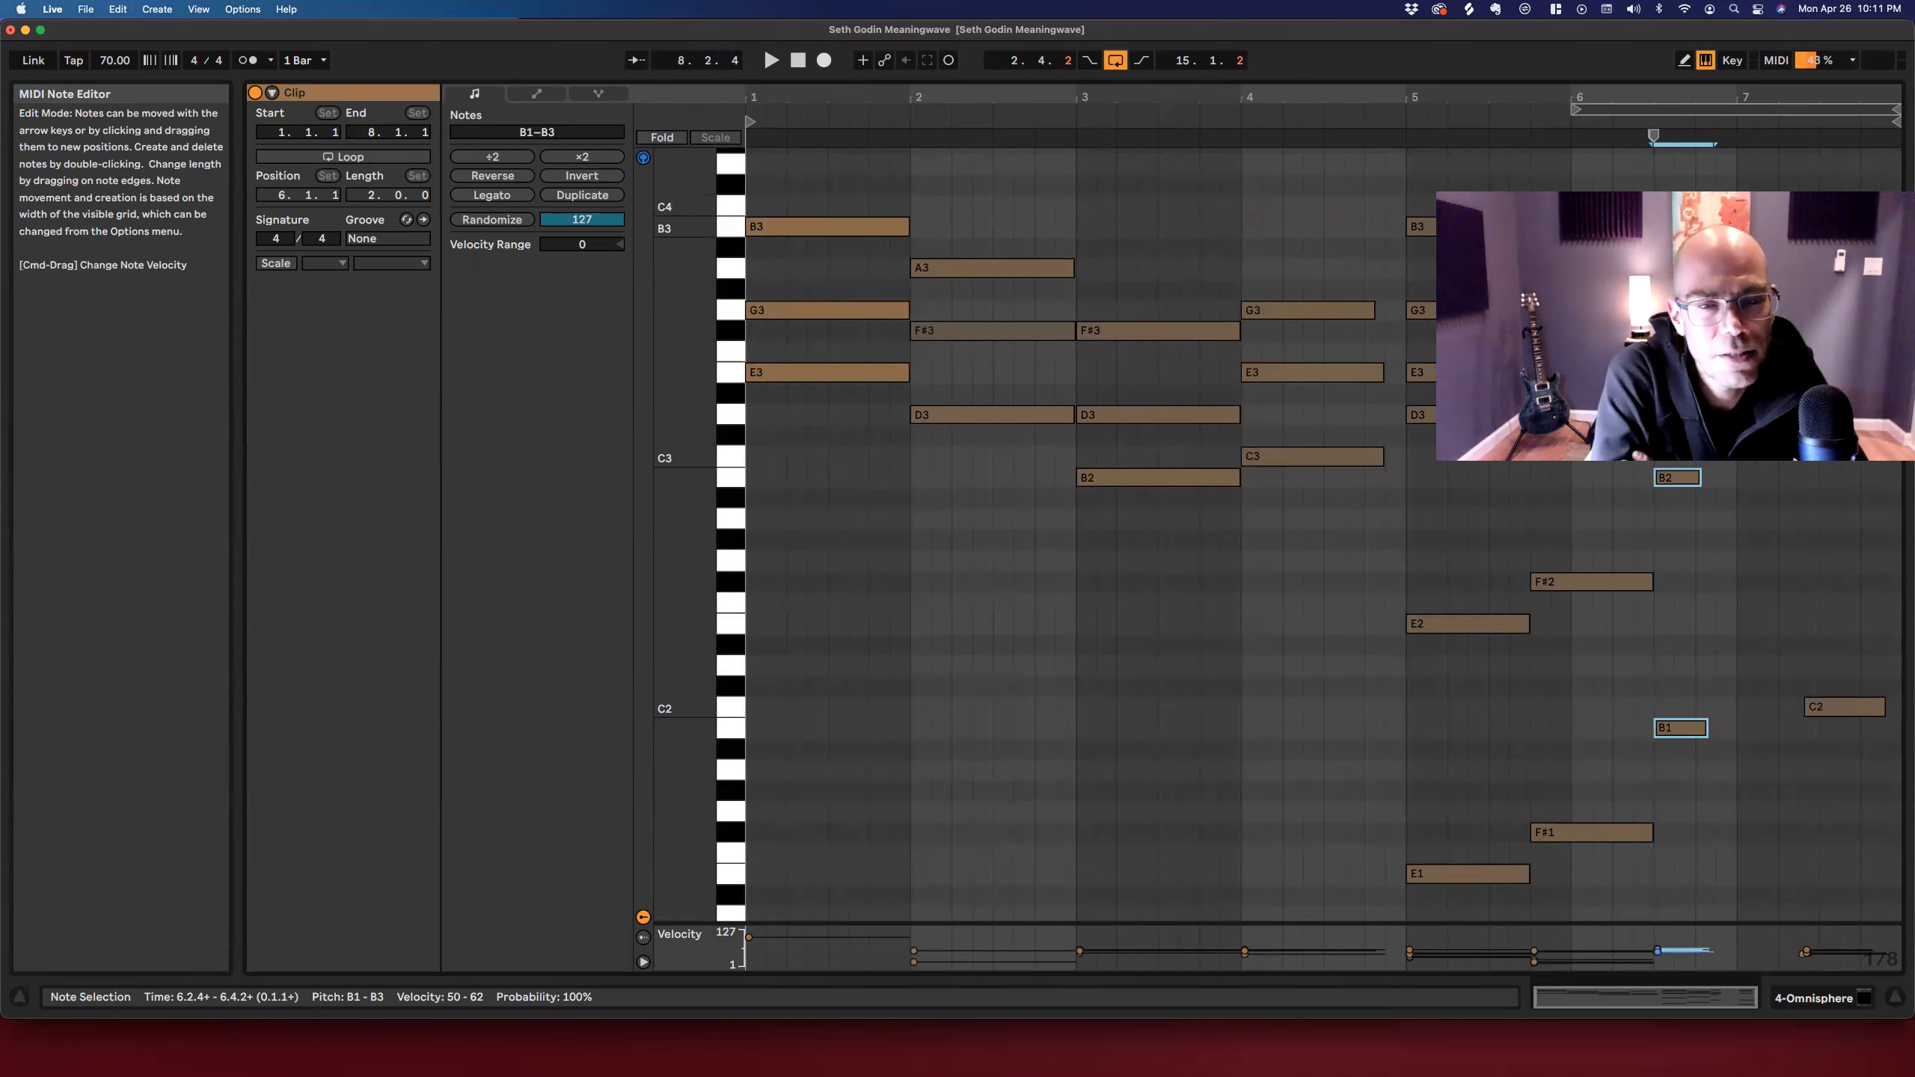
pyautogui.click(1727, 486)
pyautogui.moveTo(1693, 480); pyautogui.dragTo(1715, 480)
pyautogui.scroll(-1, 1693, 565)
pyautogui.moveTo(1723, 766)
pyautogui.mouseDown()
pyautogui.moveTo(1701, 705)
pyautogui.moveTo(1716, 169)
pyautogui.moveTo(1736, 212)
pyautogui.mouseUp()
# Play the clip to hear the chords, turning the metronome on briefly and off again.
pyautogui.press('space')
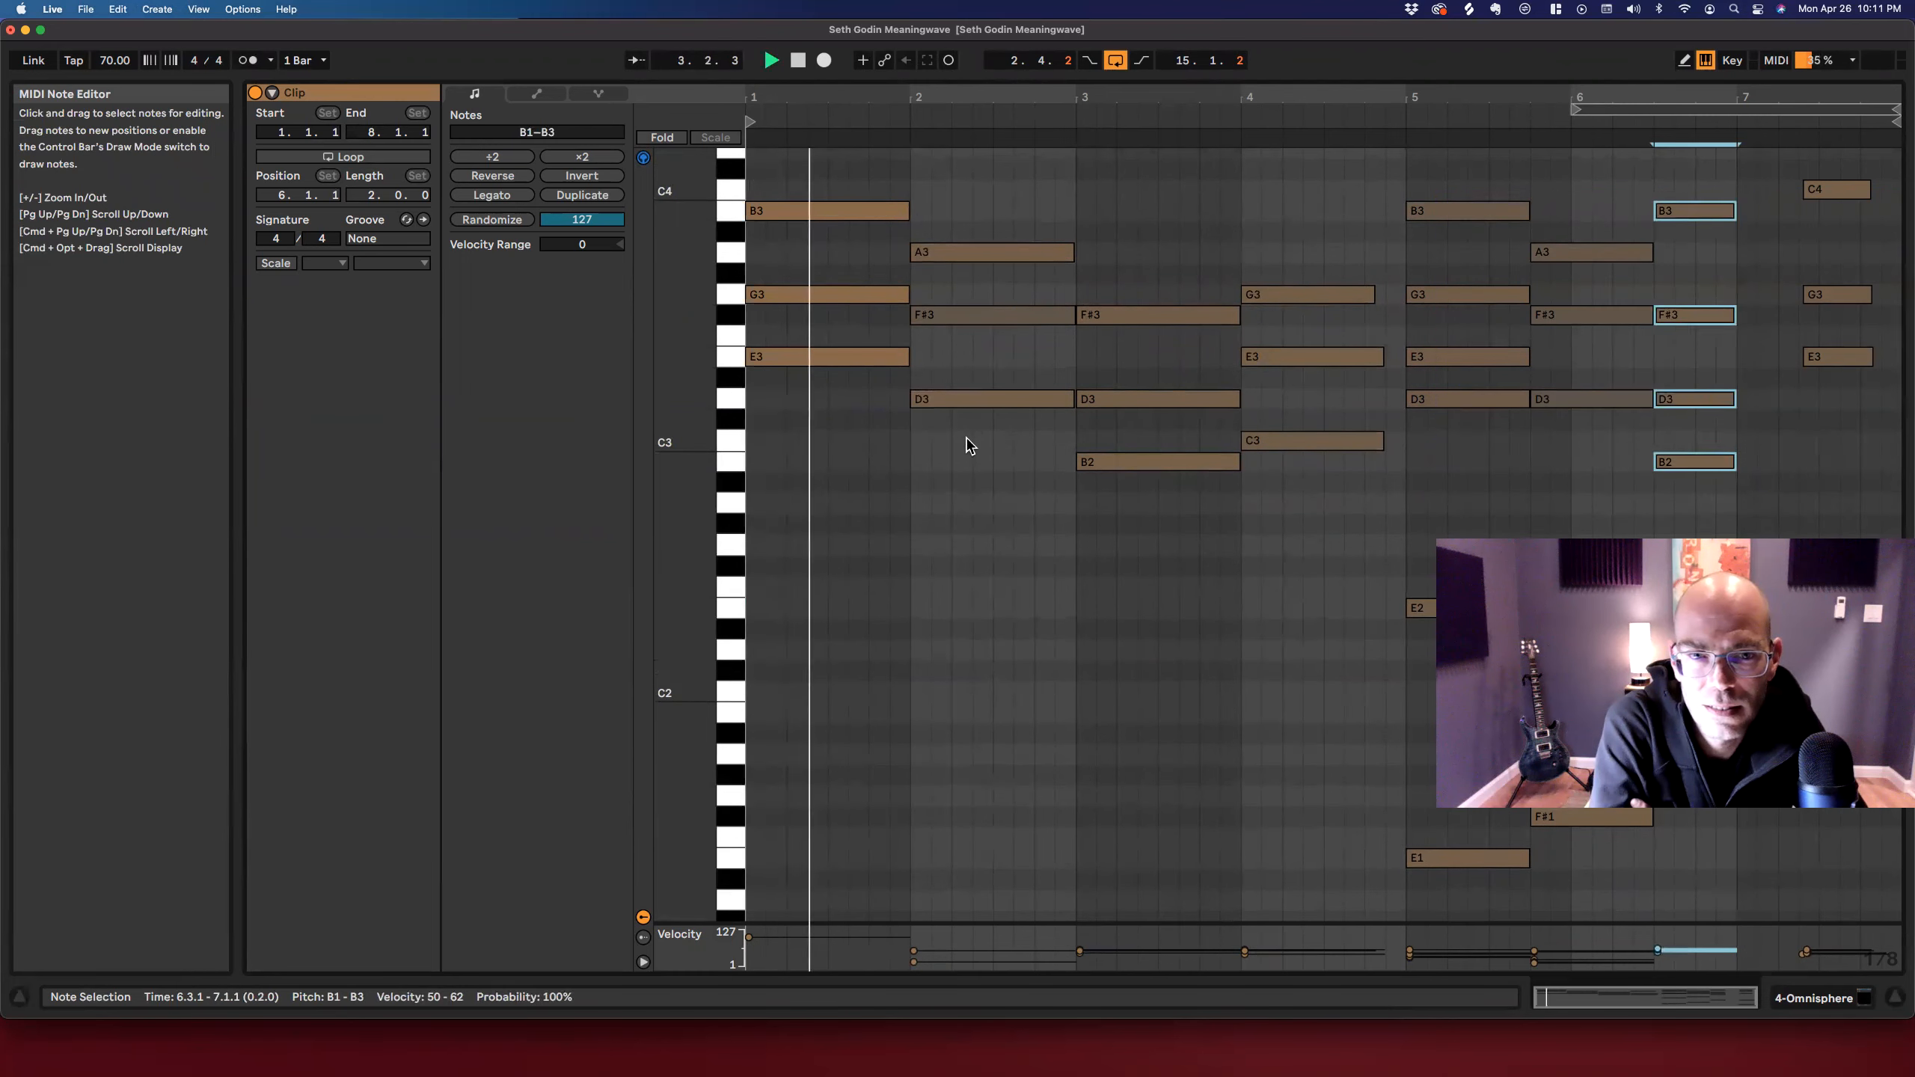
pyautogui.click(972, 442)
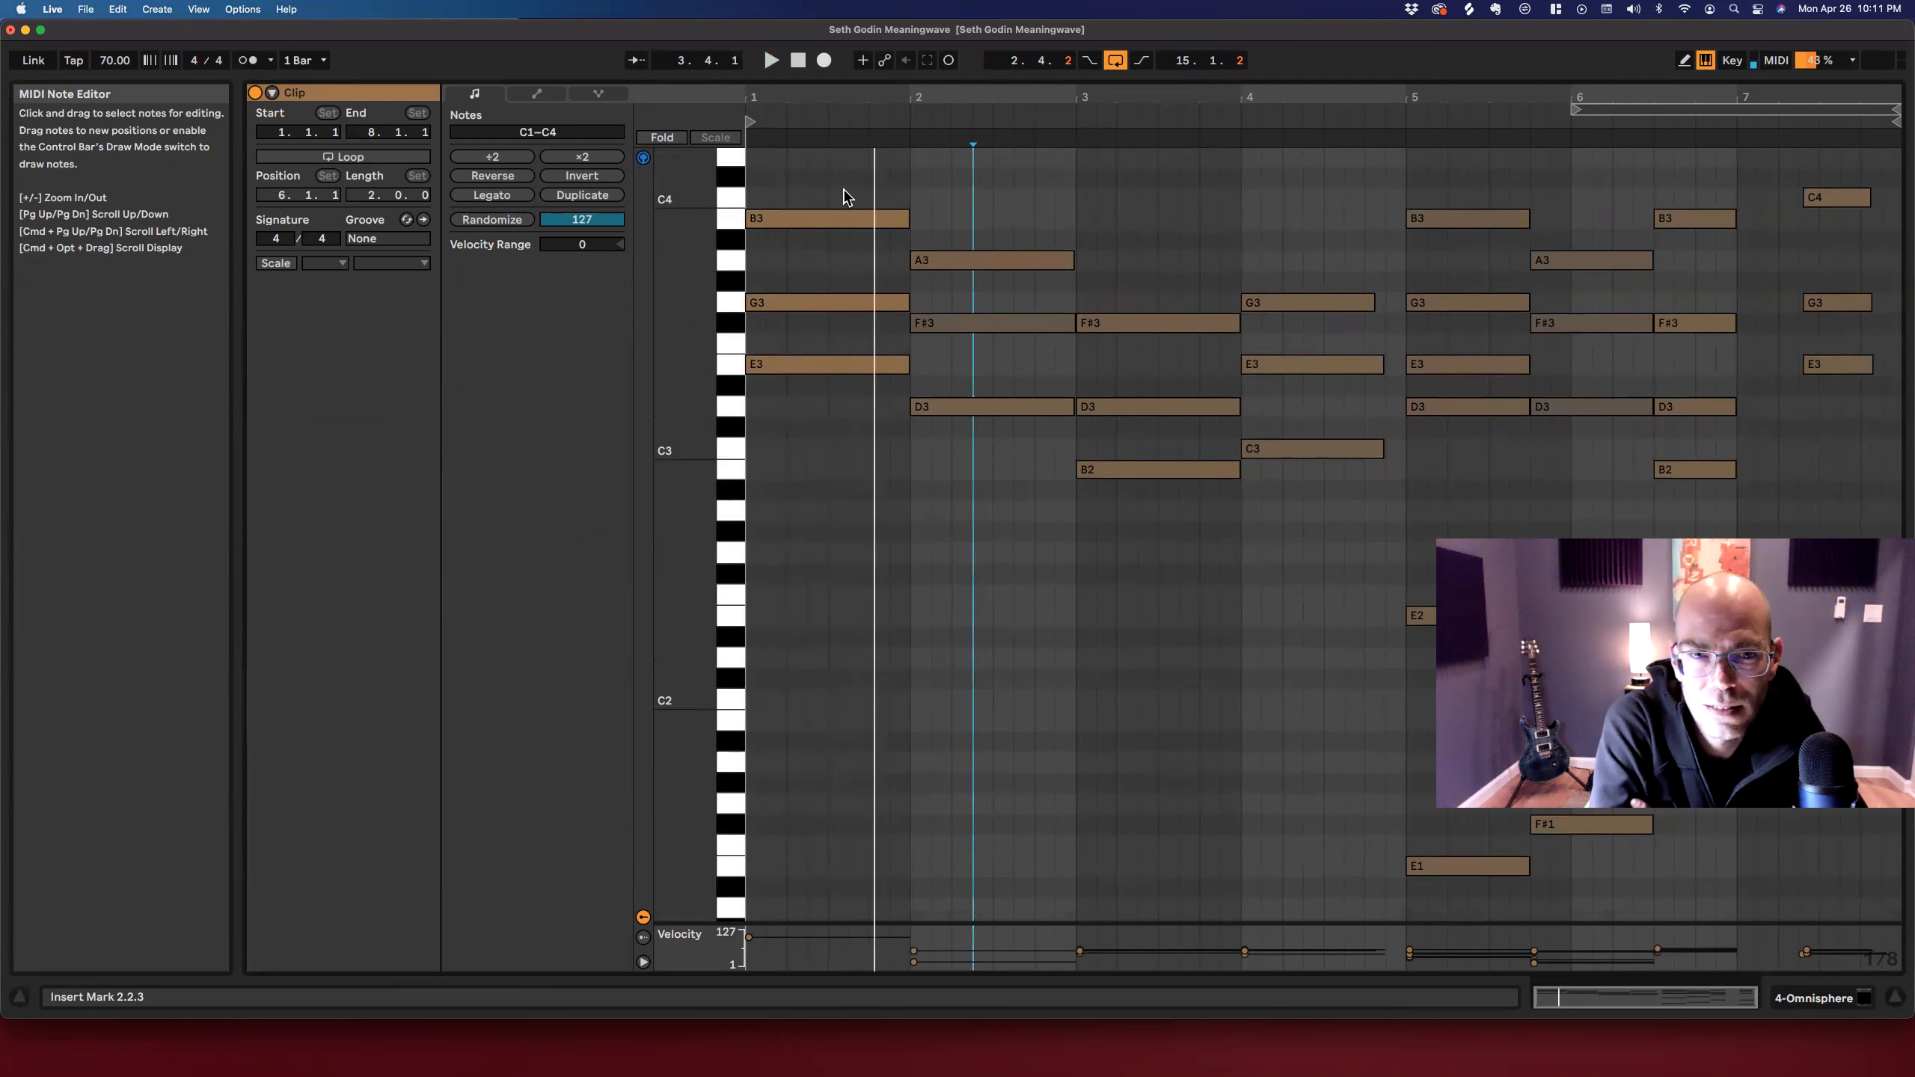
pyautogui.click(249, 60)
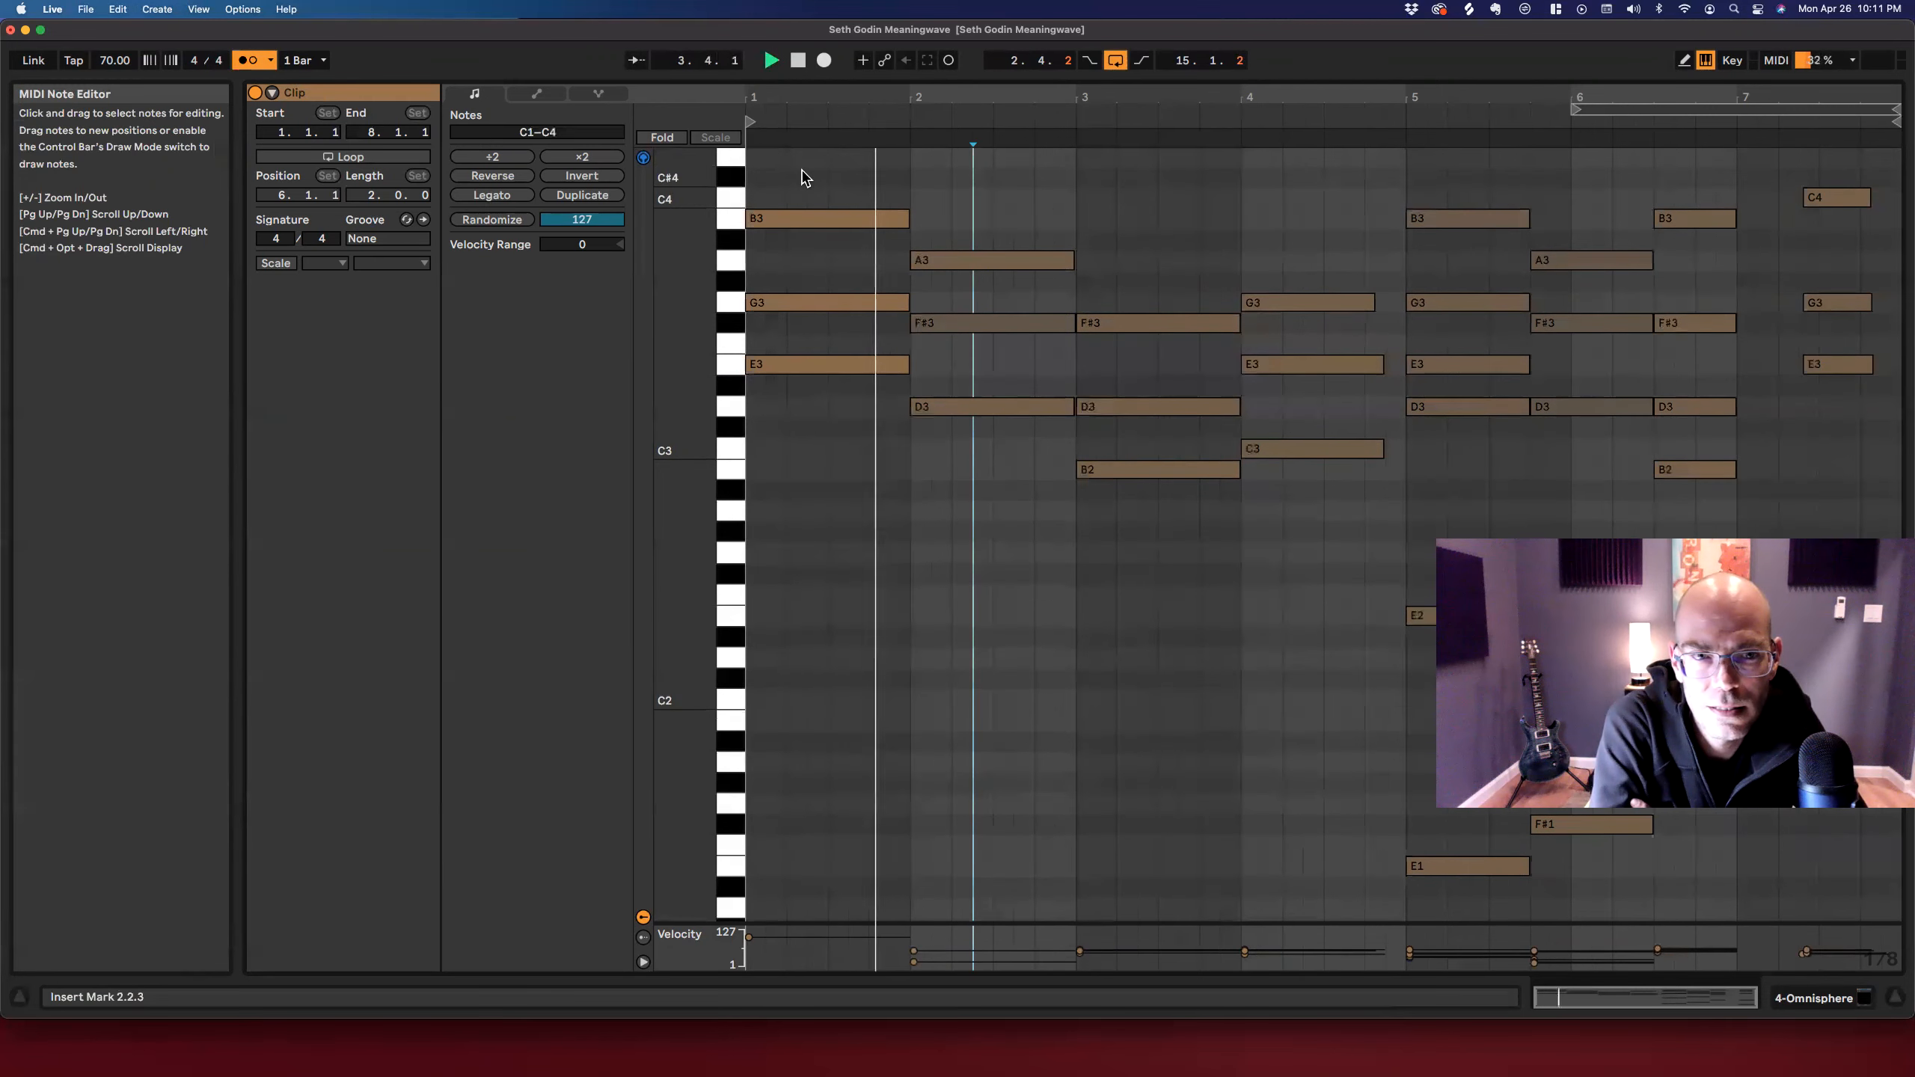
pyautogui.click(245, 61)
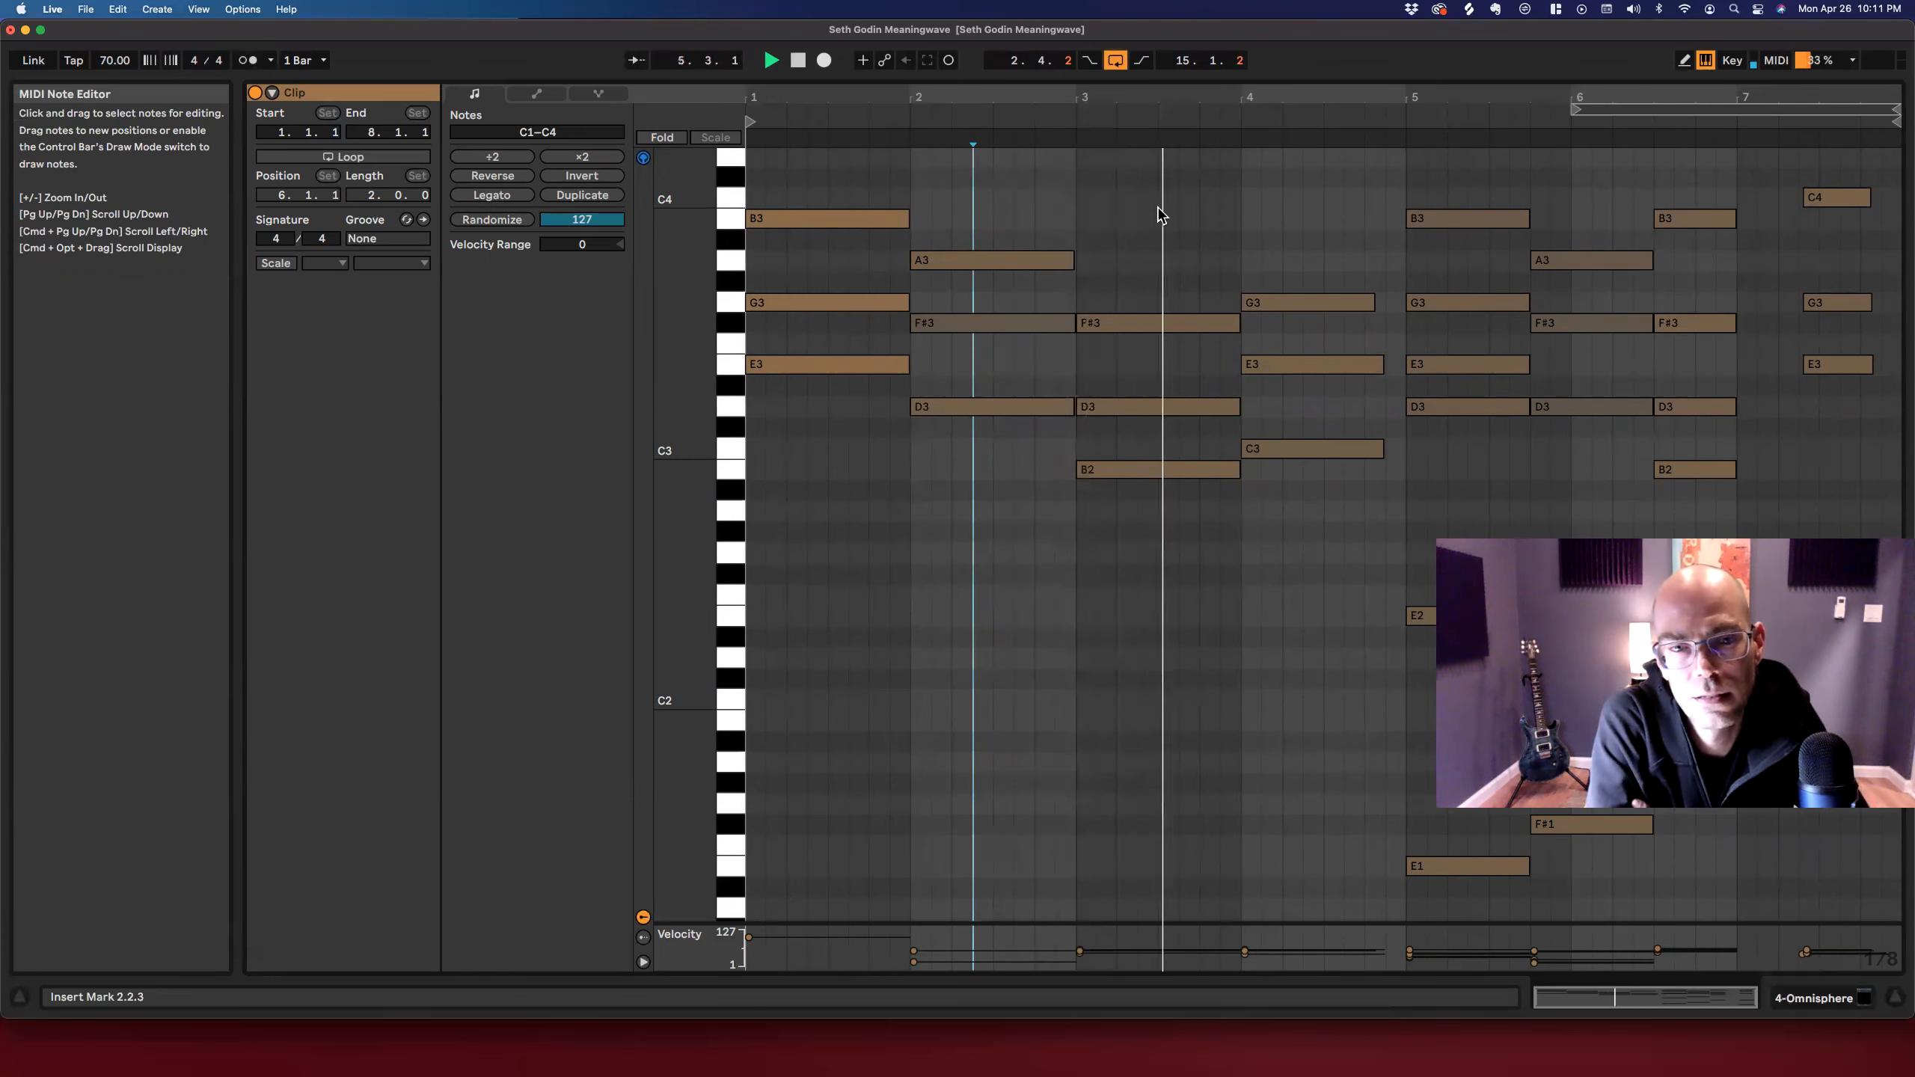
# Extend the bar 4 chord's C3, E3 and G3 notes to the start of bar 5 during playback, and stop.
pyautogui.moveTo(1373, 262); pyautogui.dragTo(1321, 452)
pyautogui.moveTo(1378, 364); pyautogui.dragTo(1401, 363)
pyautogui.click(1385, 270)
pyautogui.moveTo(1395, 299); pyautogui.dragTo(1403, 294)
pyautogui.scroll(-1, 1401, 283)
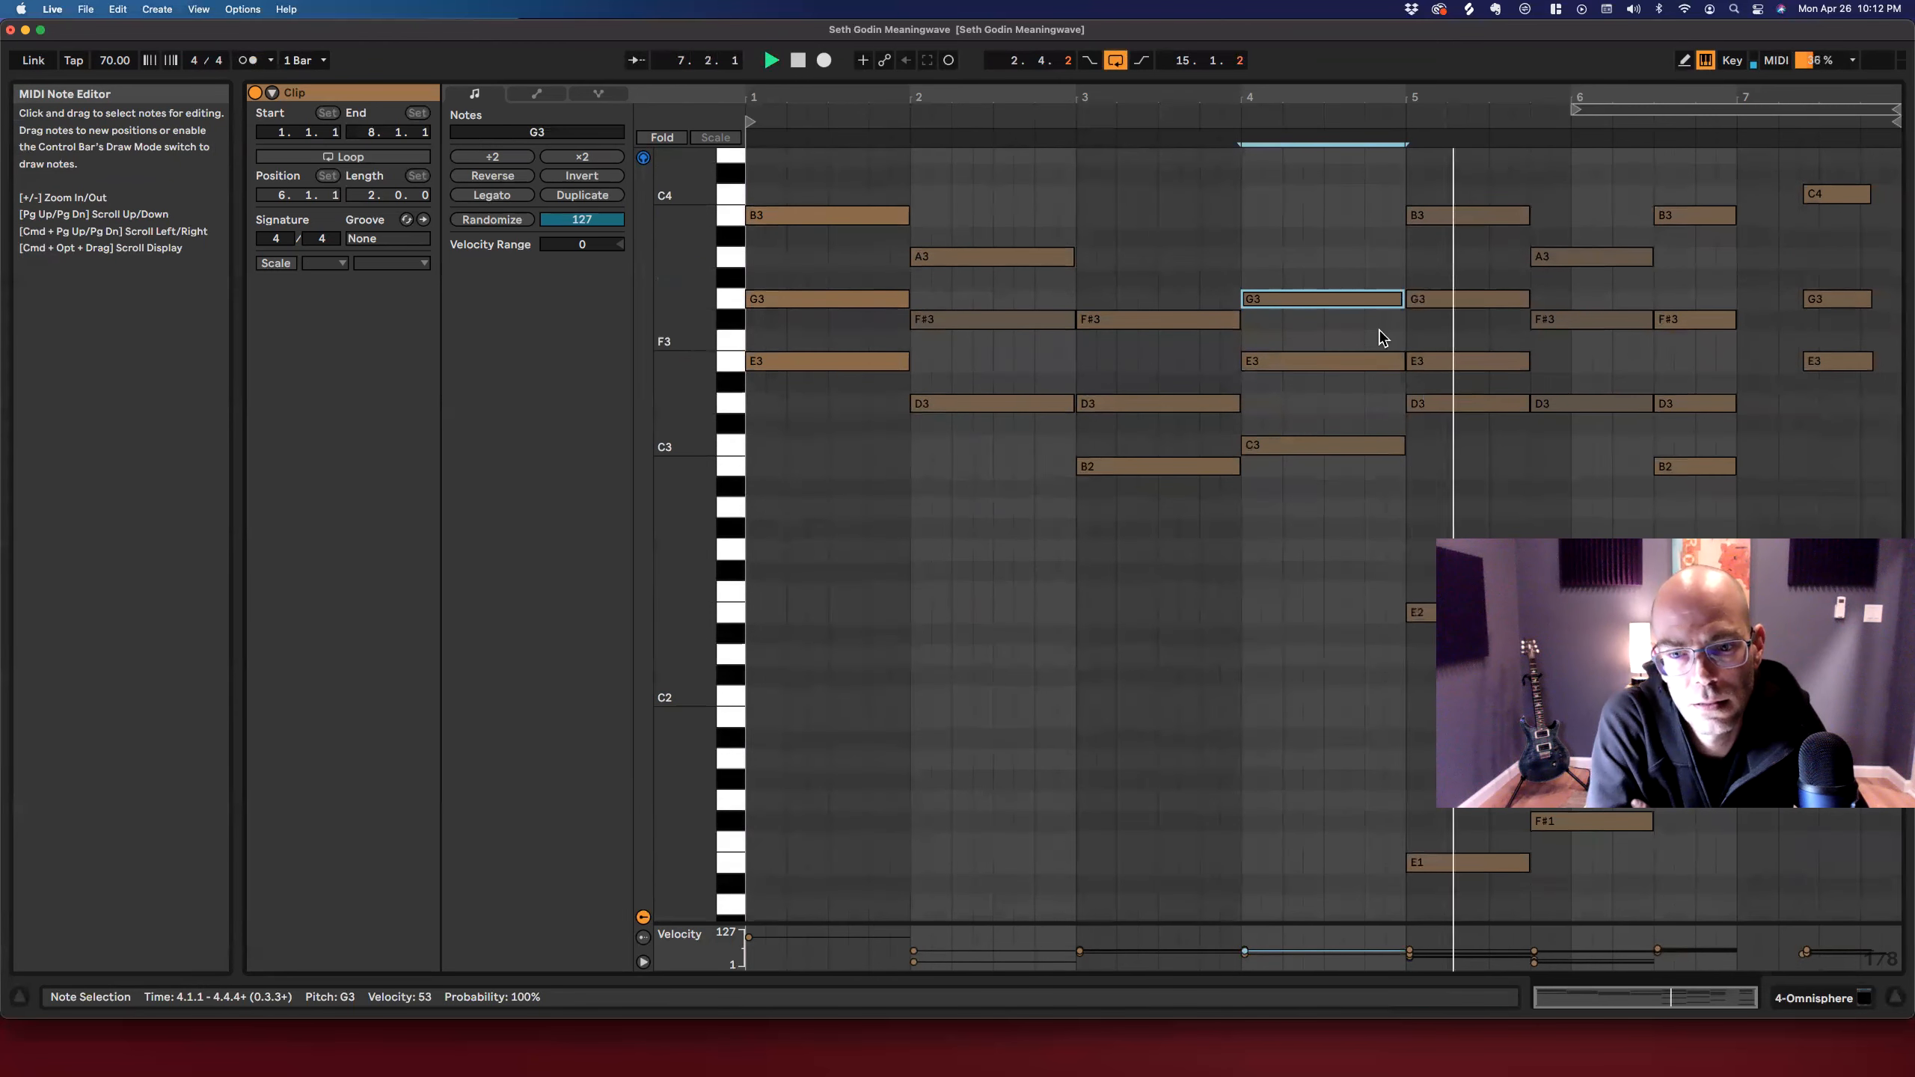
pyautogui.click(1547, 506)
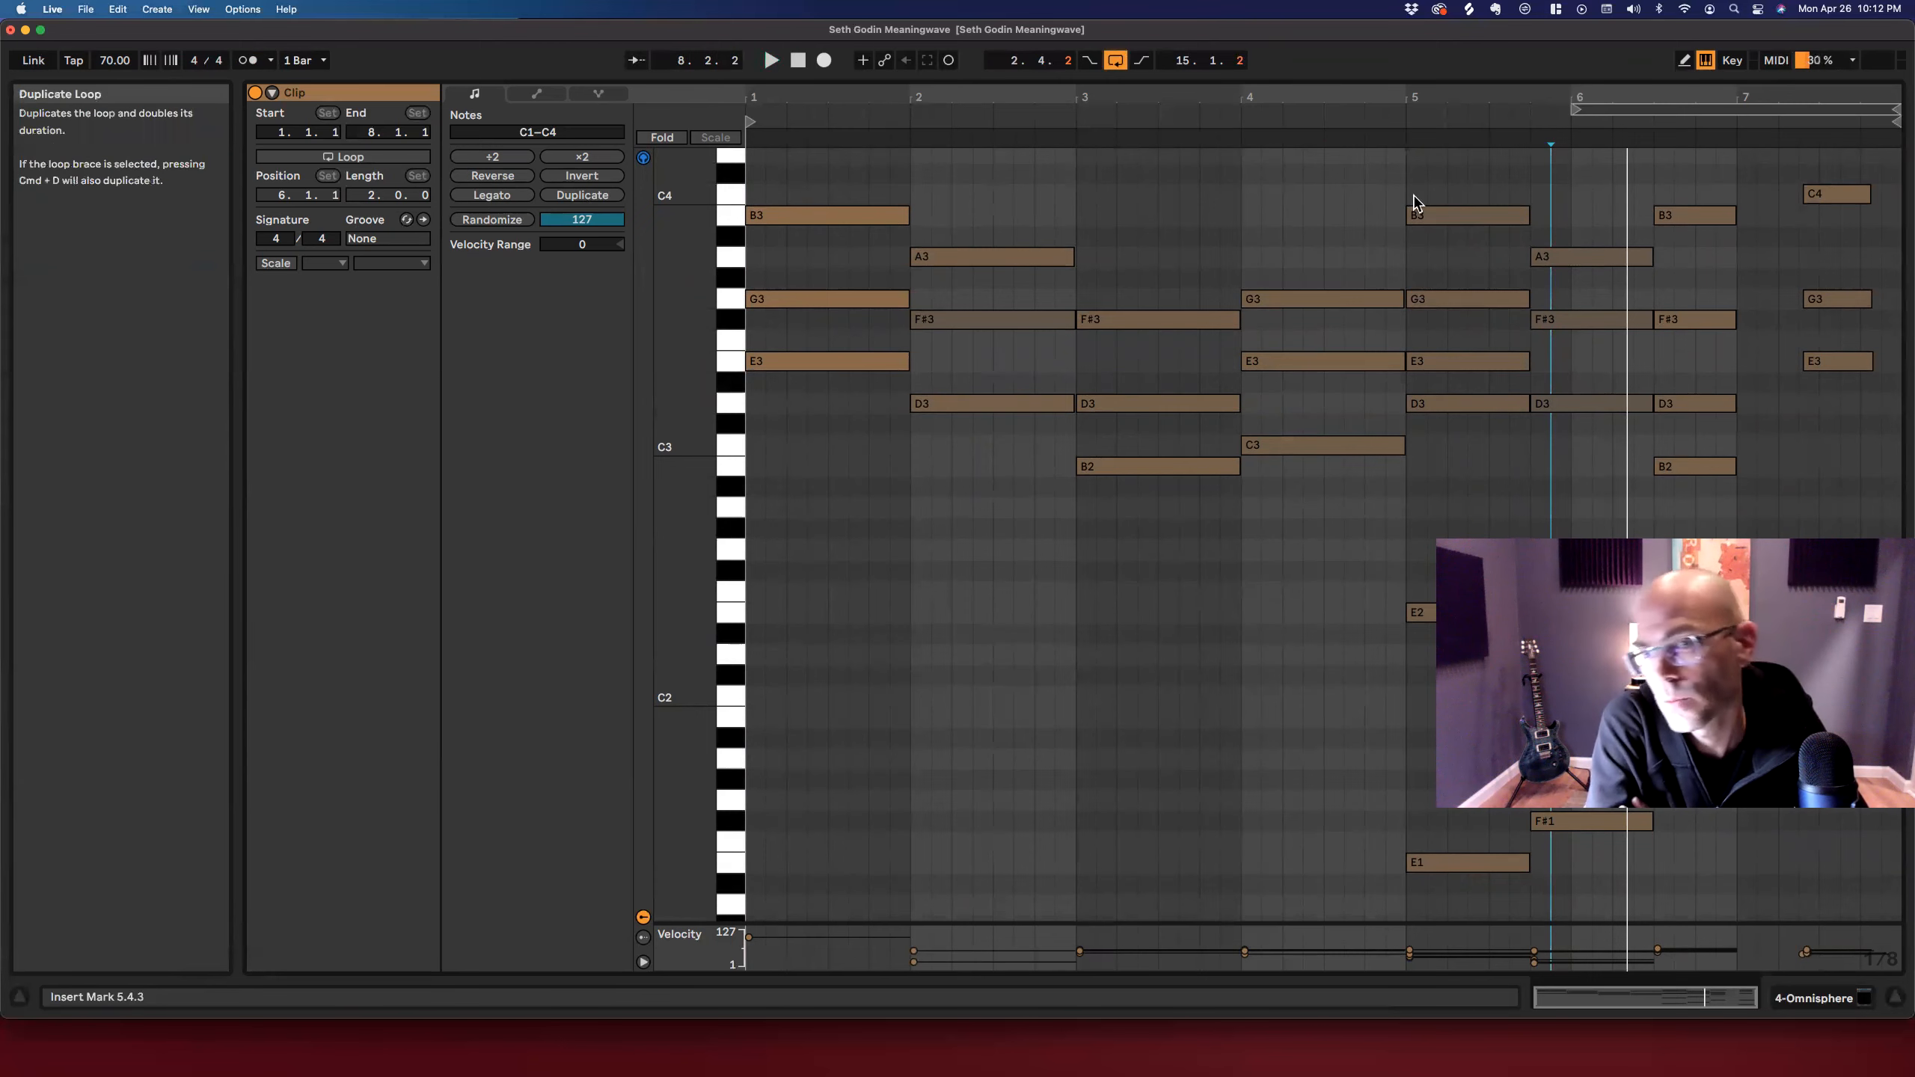
# Move all chords after the bar 5 chord one beat later so the F# chord starts on bar 6.
pyautogui.press('super+a')
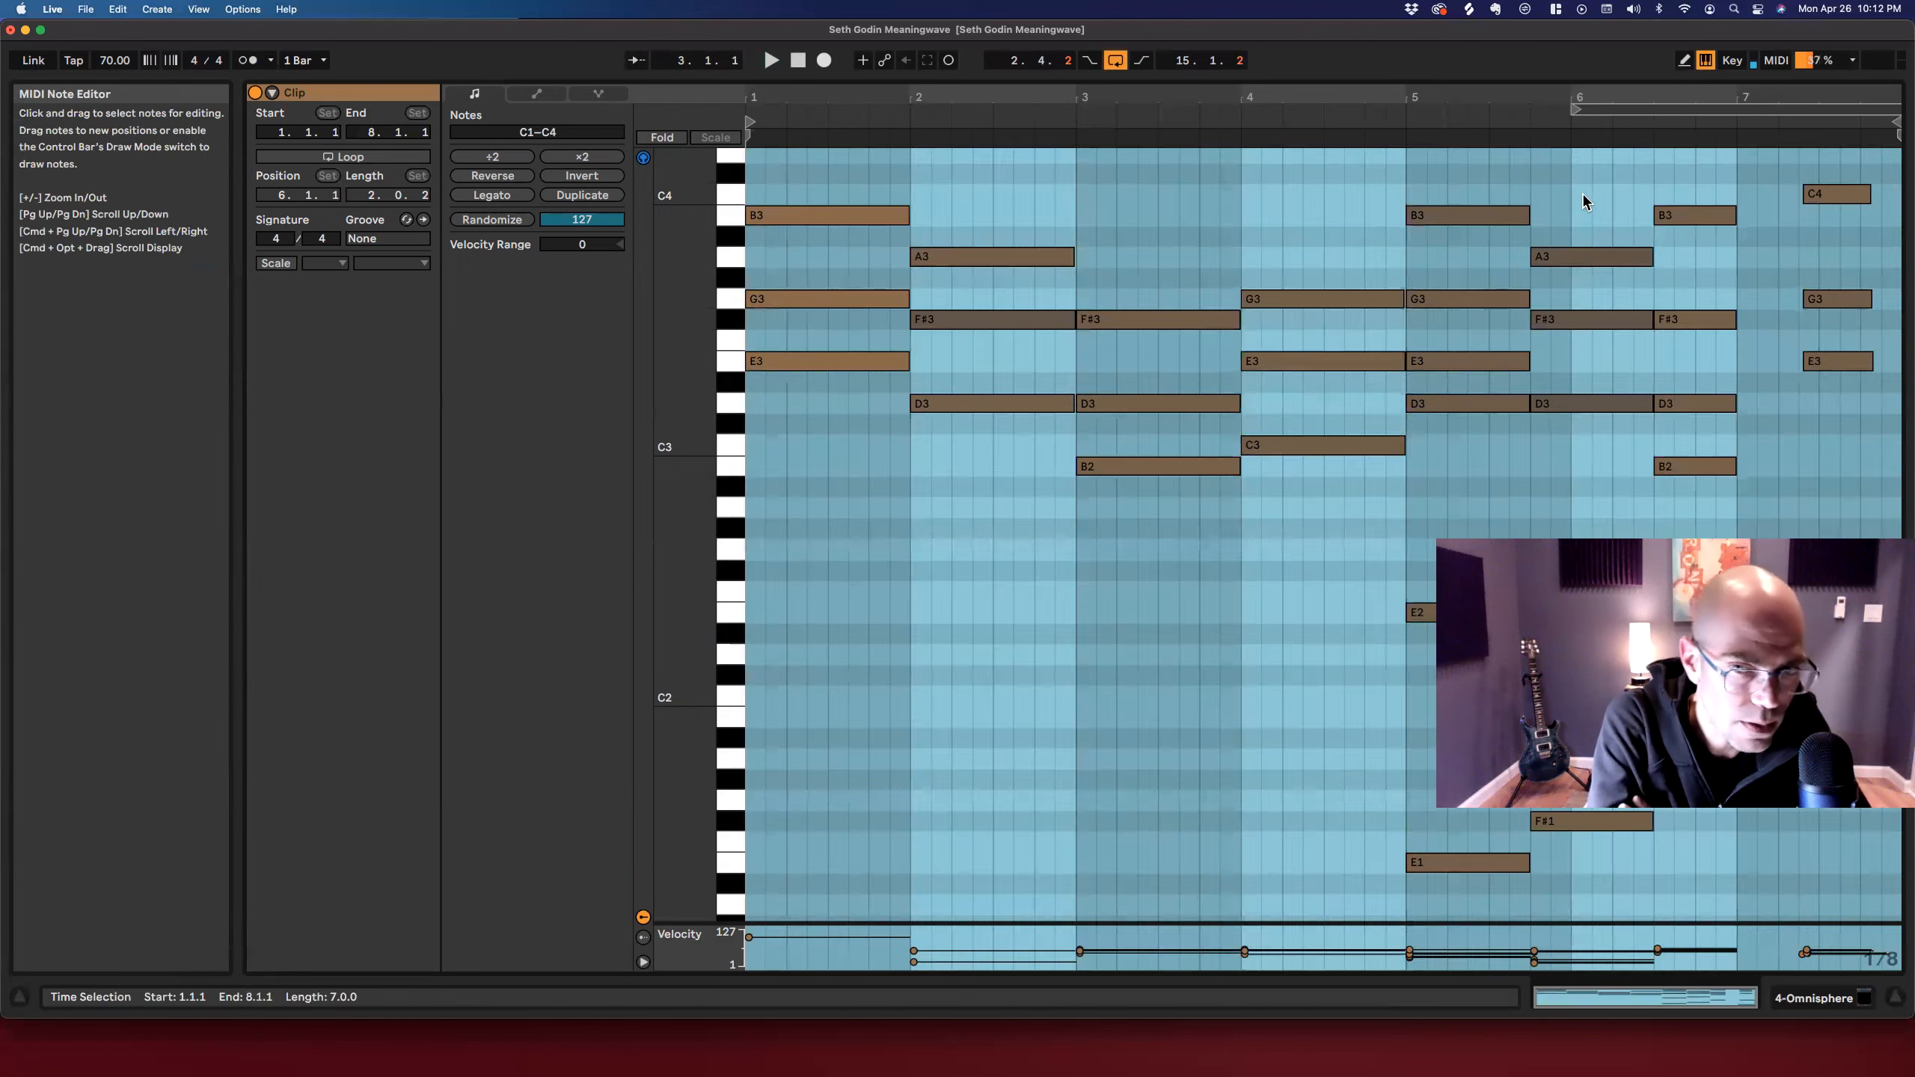
pyautogui.moveTo(1586, 175); pyautogui.dragTo(1821, 822)
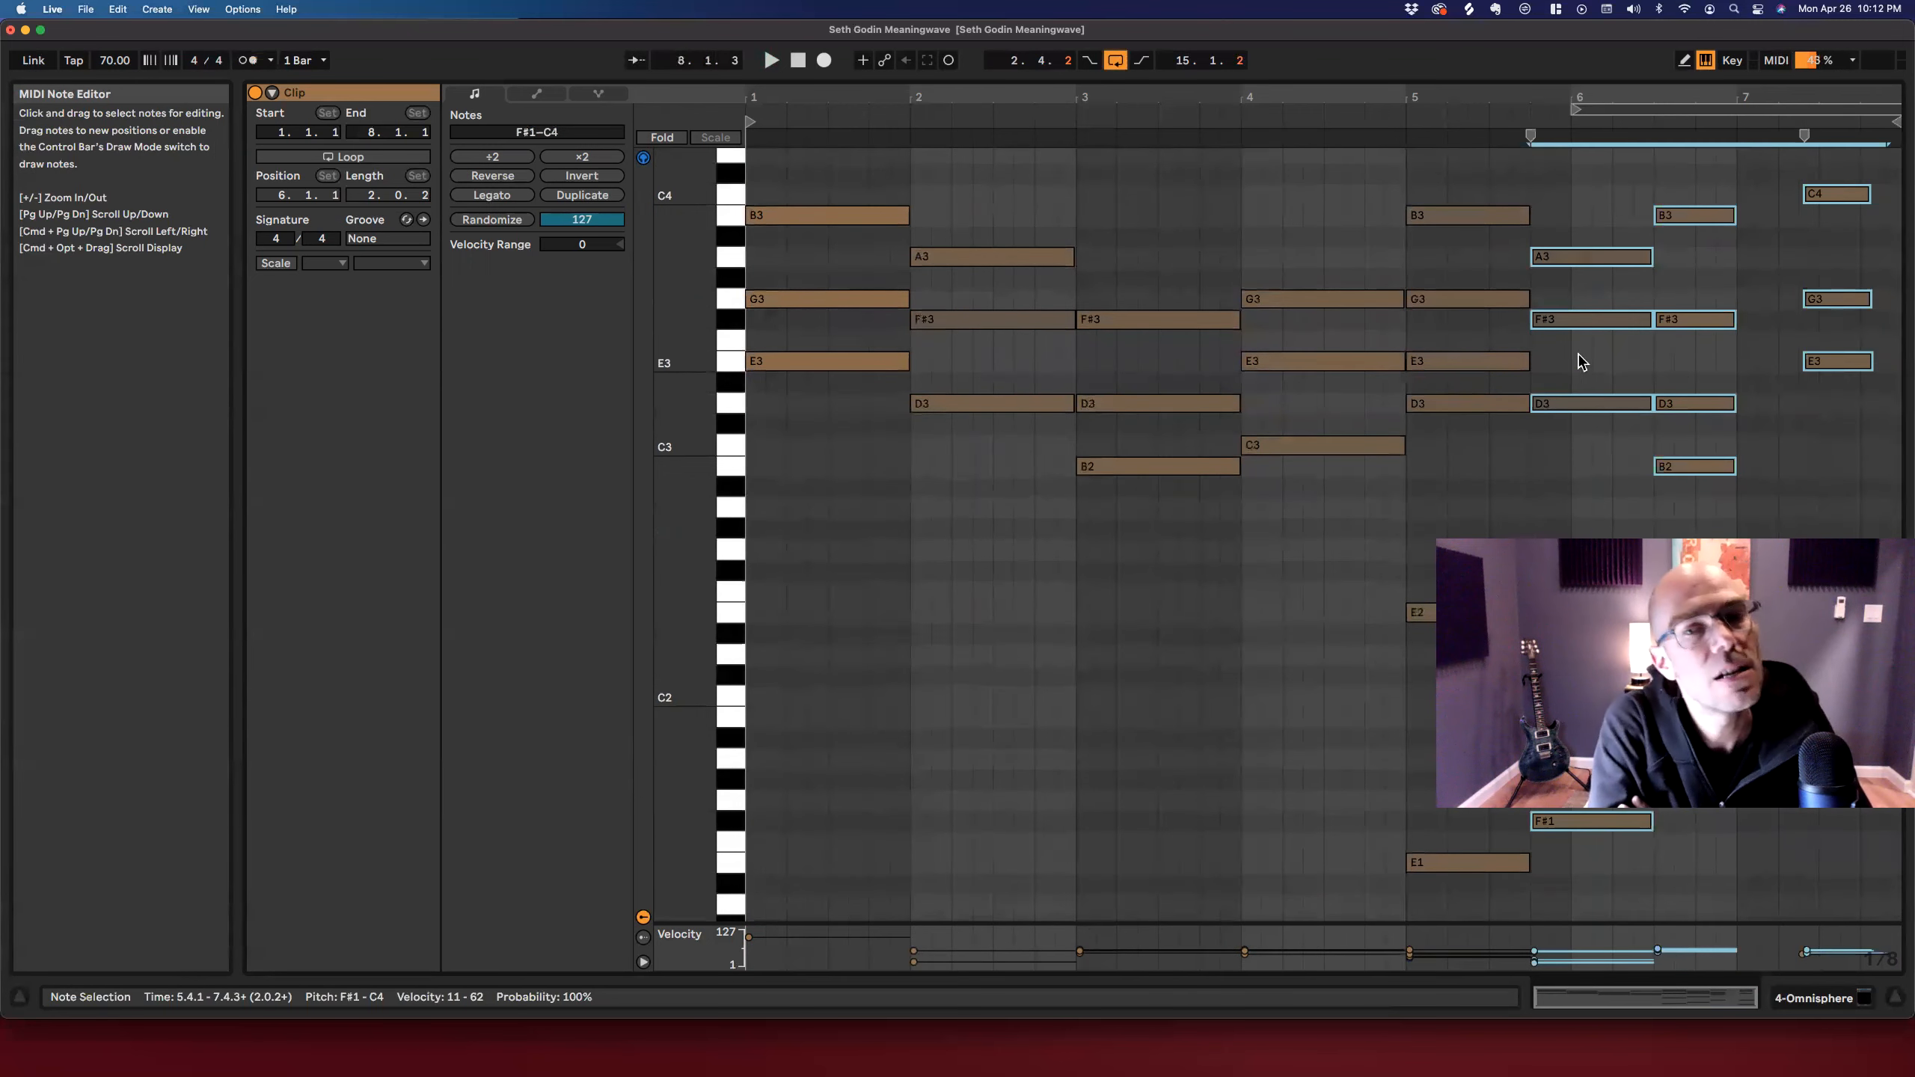
pyautogui.moveTo(1574, 273); pyautogui.dragTo(1599, 270)
pyautogui.moveTo(1601, 161); pyautogui.dragTo(1892, 821)
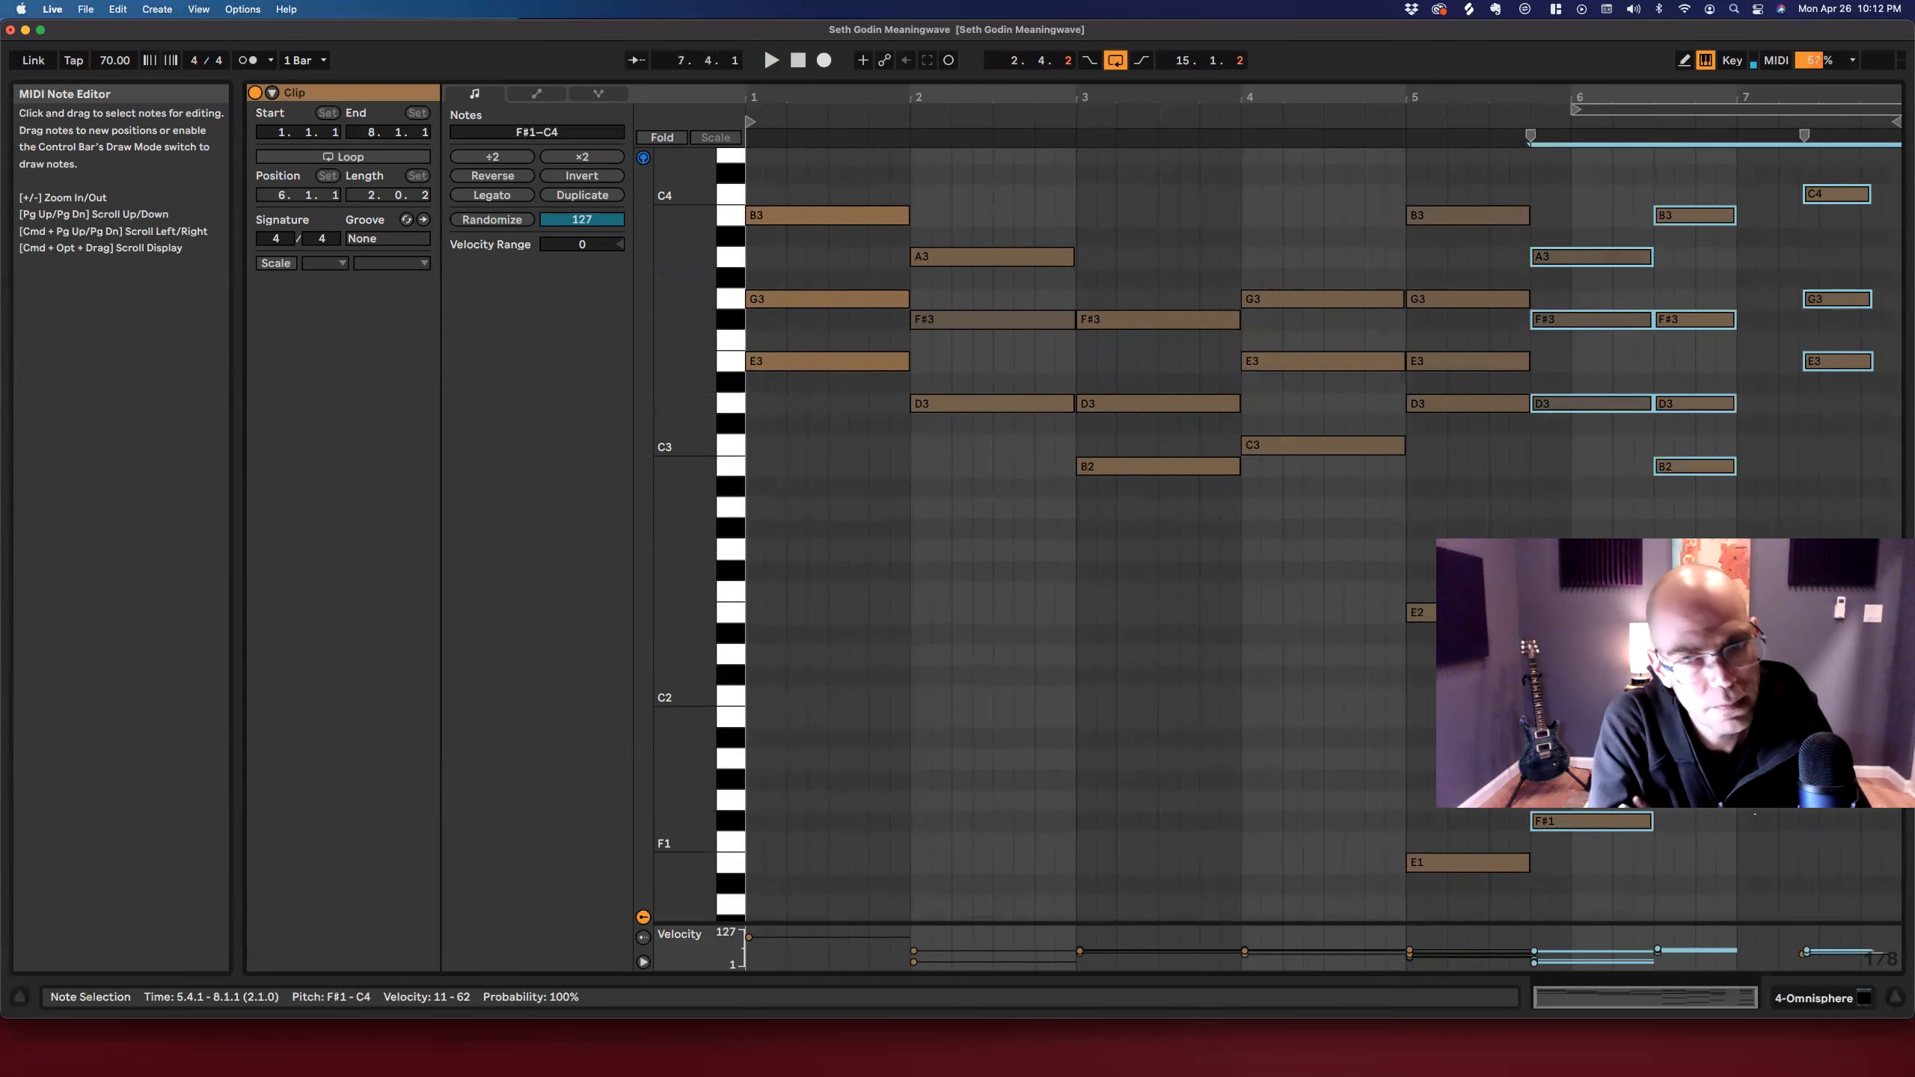
pyautogui.moveTo(1572, 243); pyautogui.dragTo(1650, 406)
pyautogui.moveTo(1582, 169); pyautogui.dragTo(1865, 992)
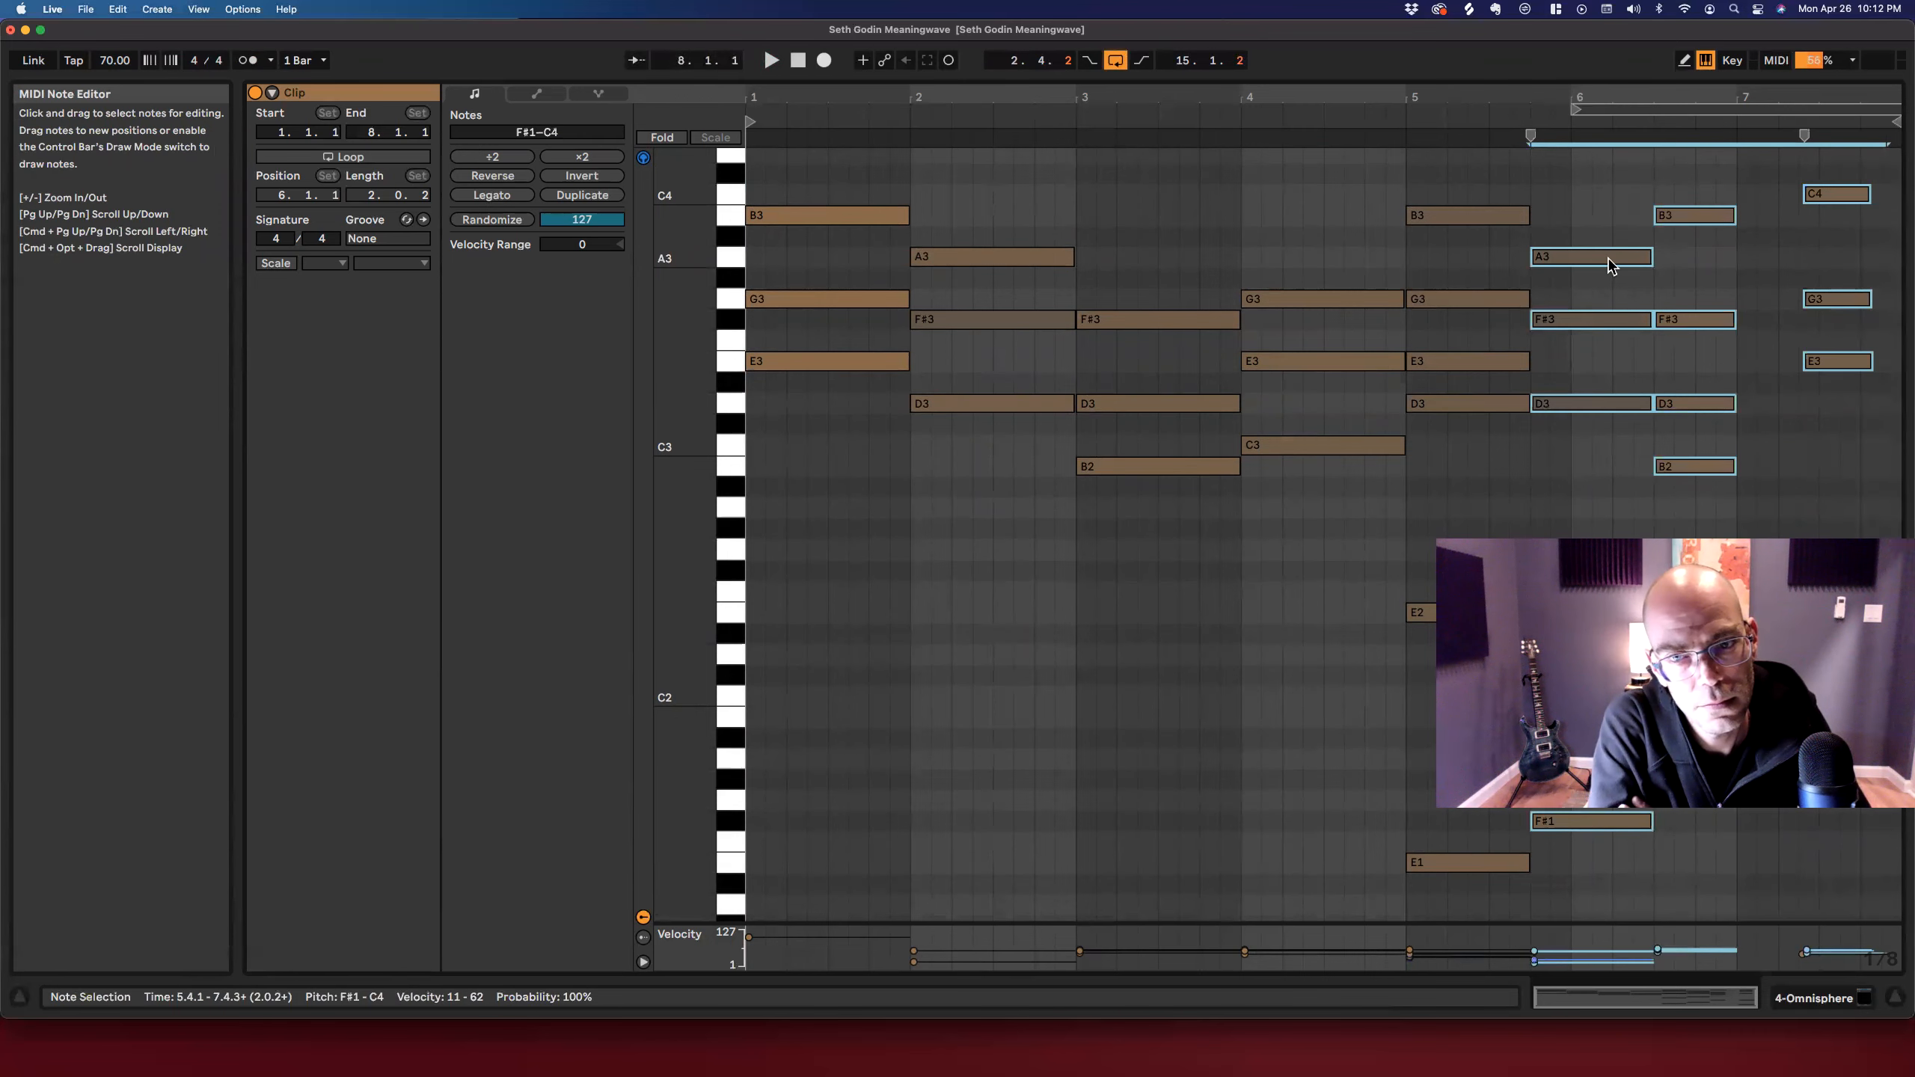
pyautogui.moveTo(1603, 256); pyautogui.dragTo(1644, 260)
# Stretch the bar 5 chord to fill the whole bar and move the B1–B3 chord to start on bar 7.
pyautogui.moveTo(1488, 175); pyautogui.dragTo(1497, 914)
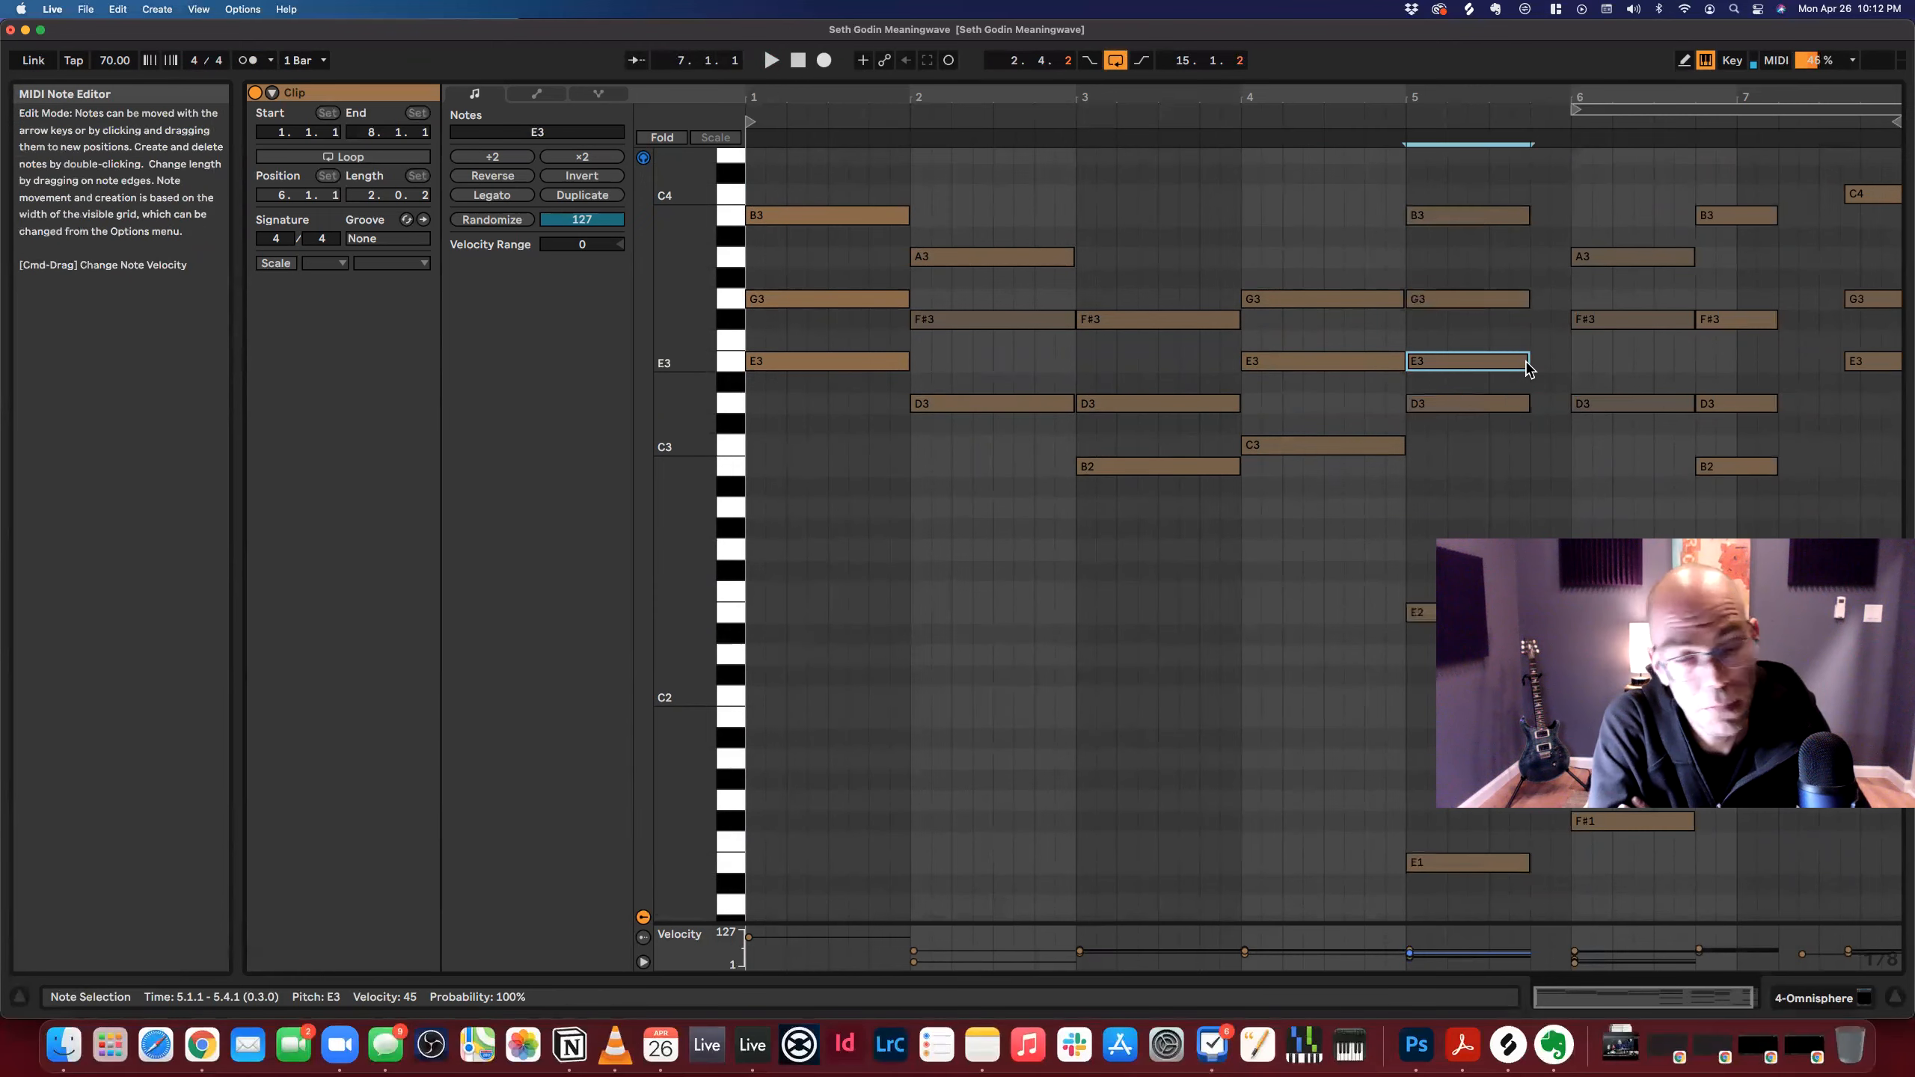
pyautogui.moveTo(1528, 862); pyautogui.dragTo(1570, 863)
pyautogui.hscroll(1, 1571, 862)
pyautogui.moveTo(1693, 173); pyautogui.dragTo(1733, 486)
pyautogui.moveTo(1709, 216); pyautogui.dragTo(1749, 218)
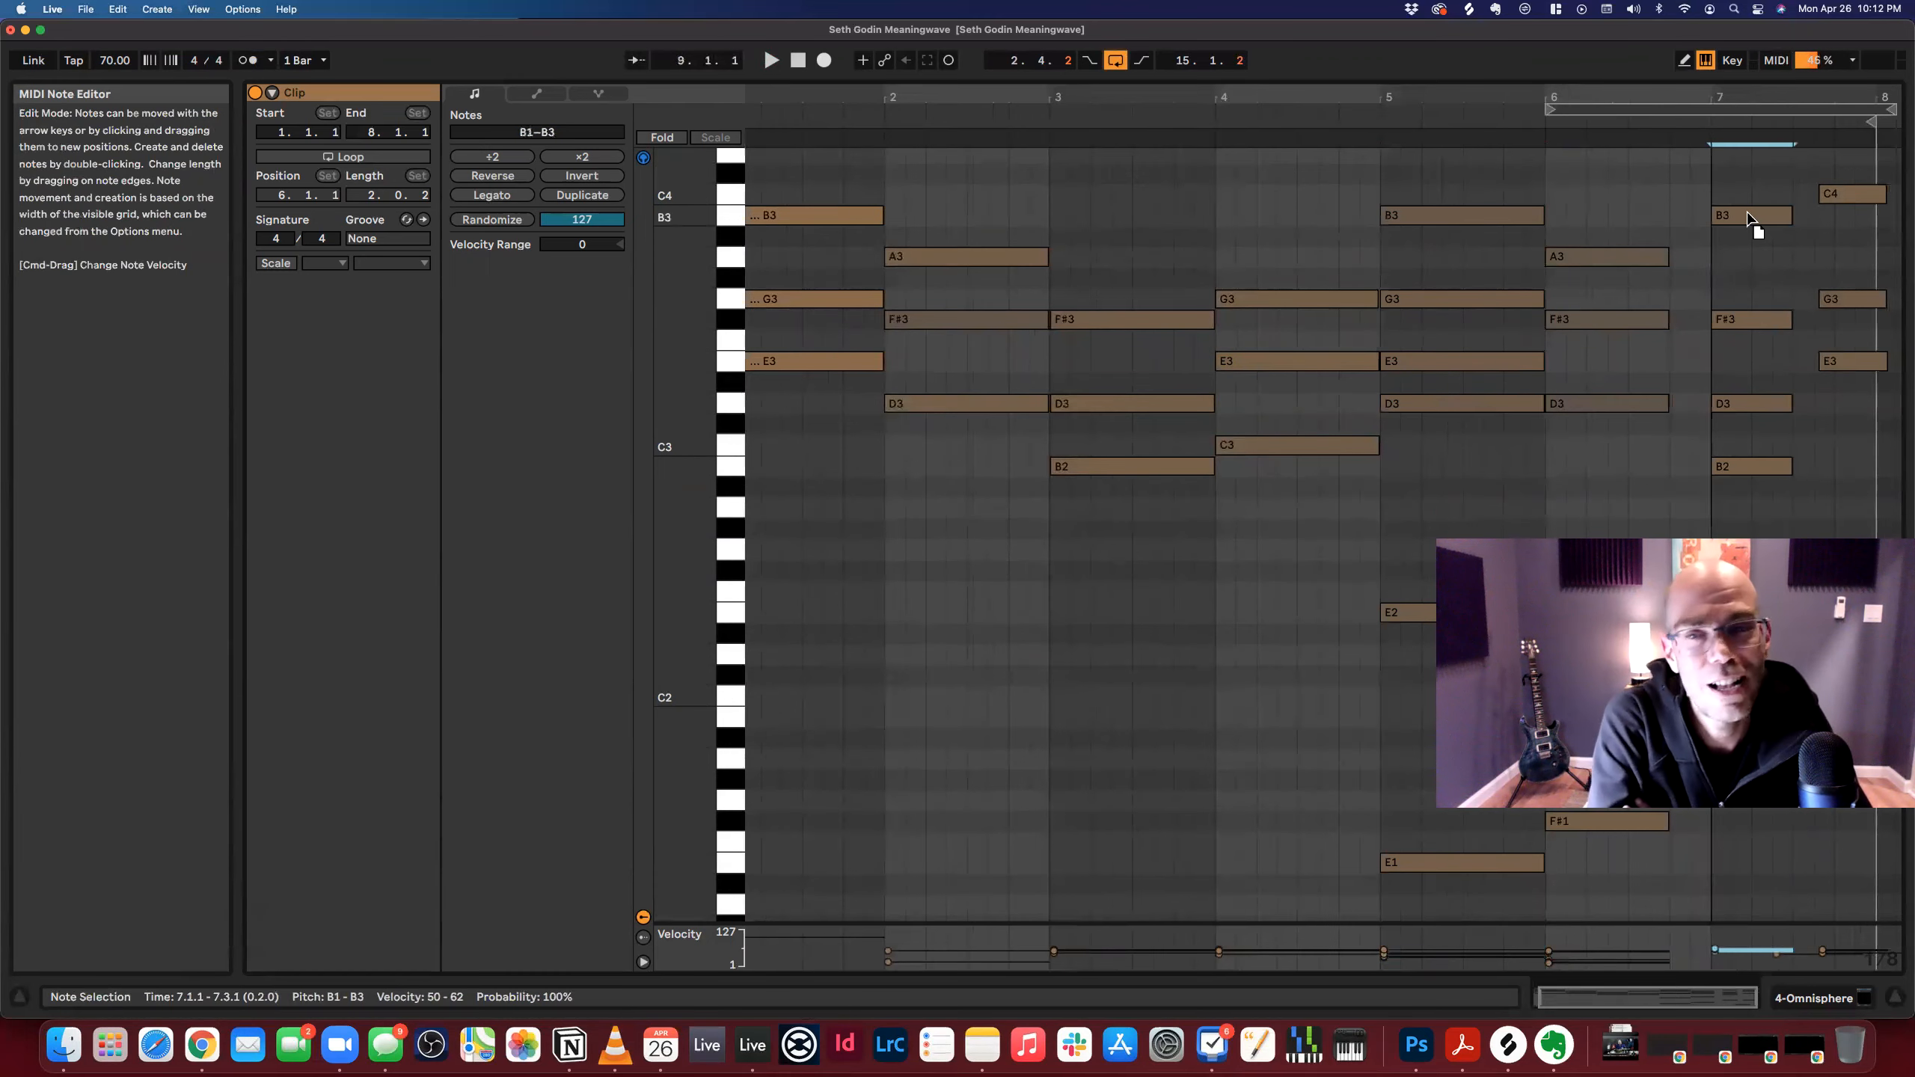
pyautogui.click(1693, 200)
# Extend the clip end to 10.2.1 and move the final C2–C4 chord to start on bar 8.
pyautogui.moveTo(1872, 122); pyautogui.dragTo(1908, 142)
pyautogui.moveTo(1481, 175); pyautogui.dragTo(1527, 712)
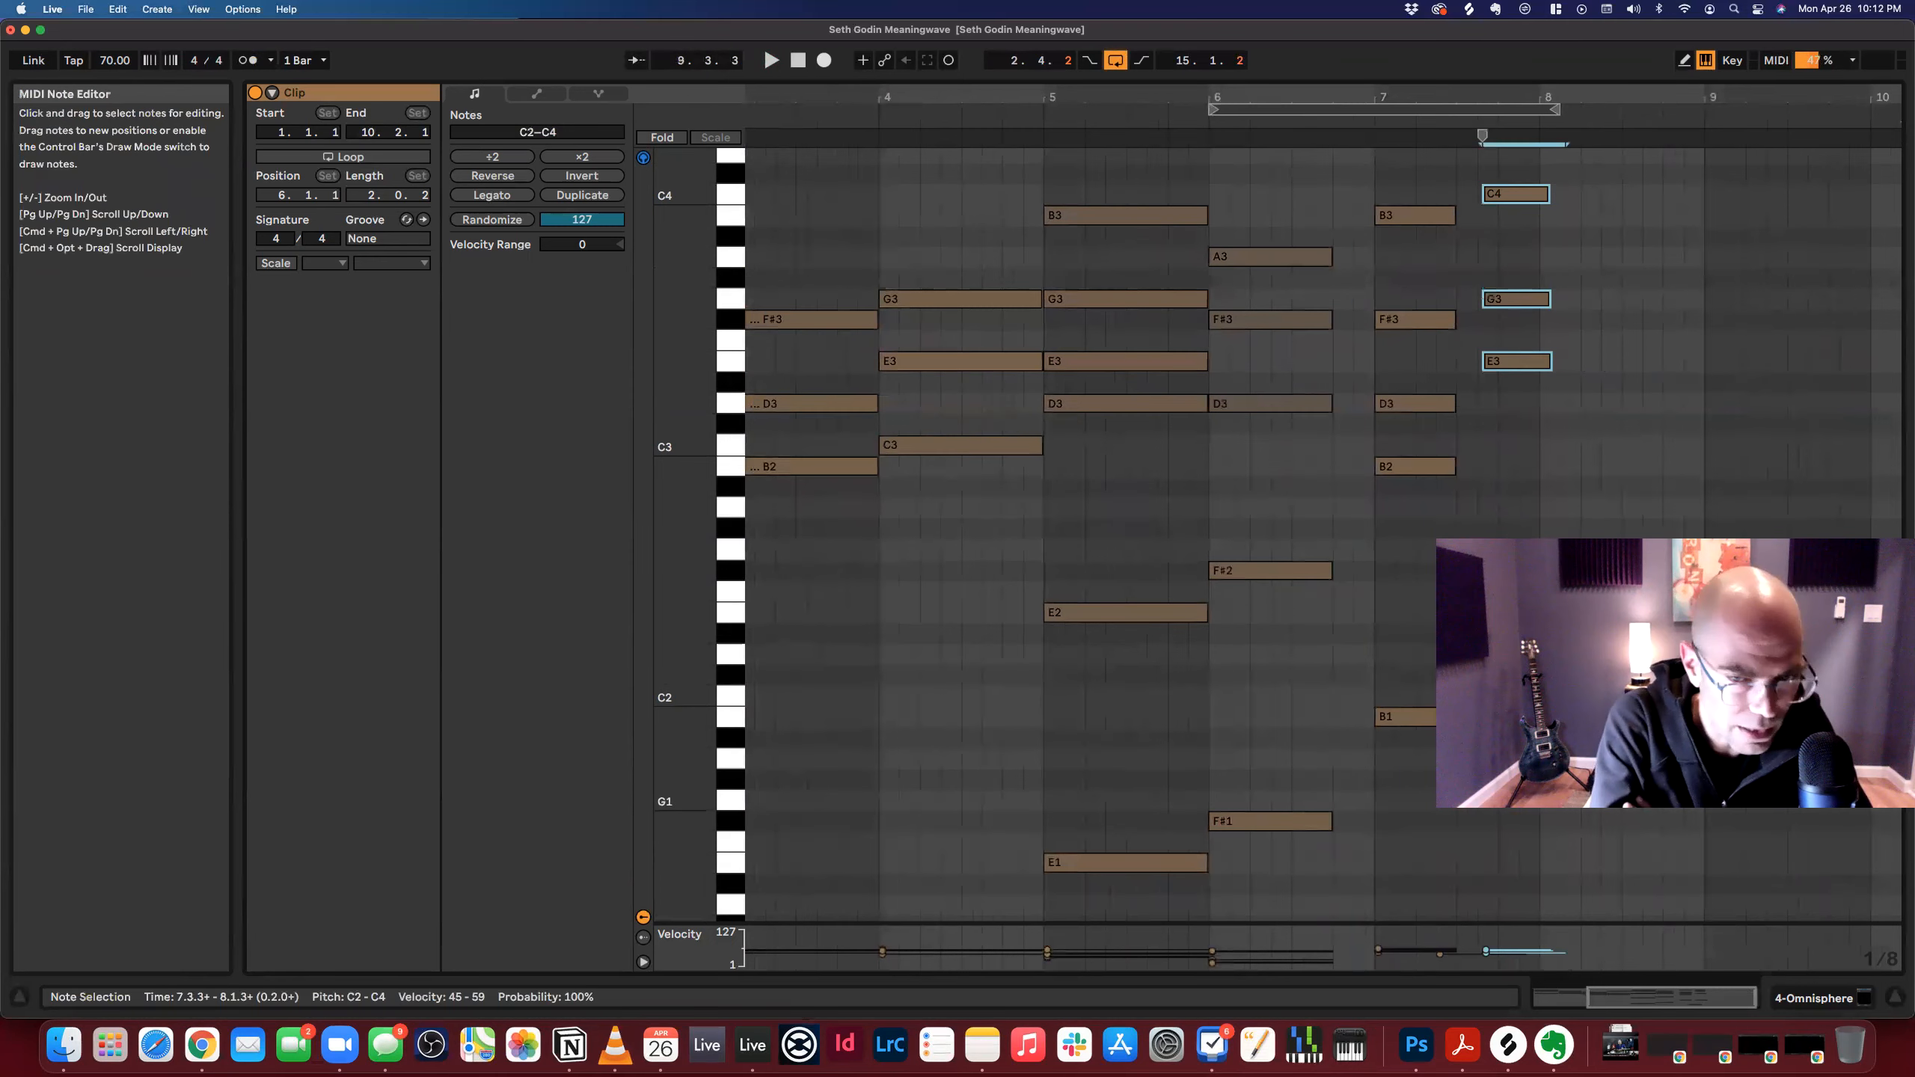
pyautogui.moveTo(1506, 203); pyautogui.dragTo(1564, 204)
pyautogui.click(1416, 172)
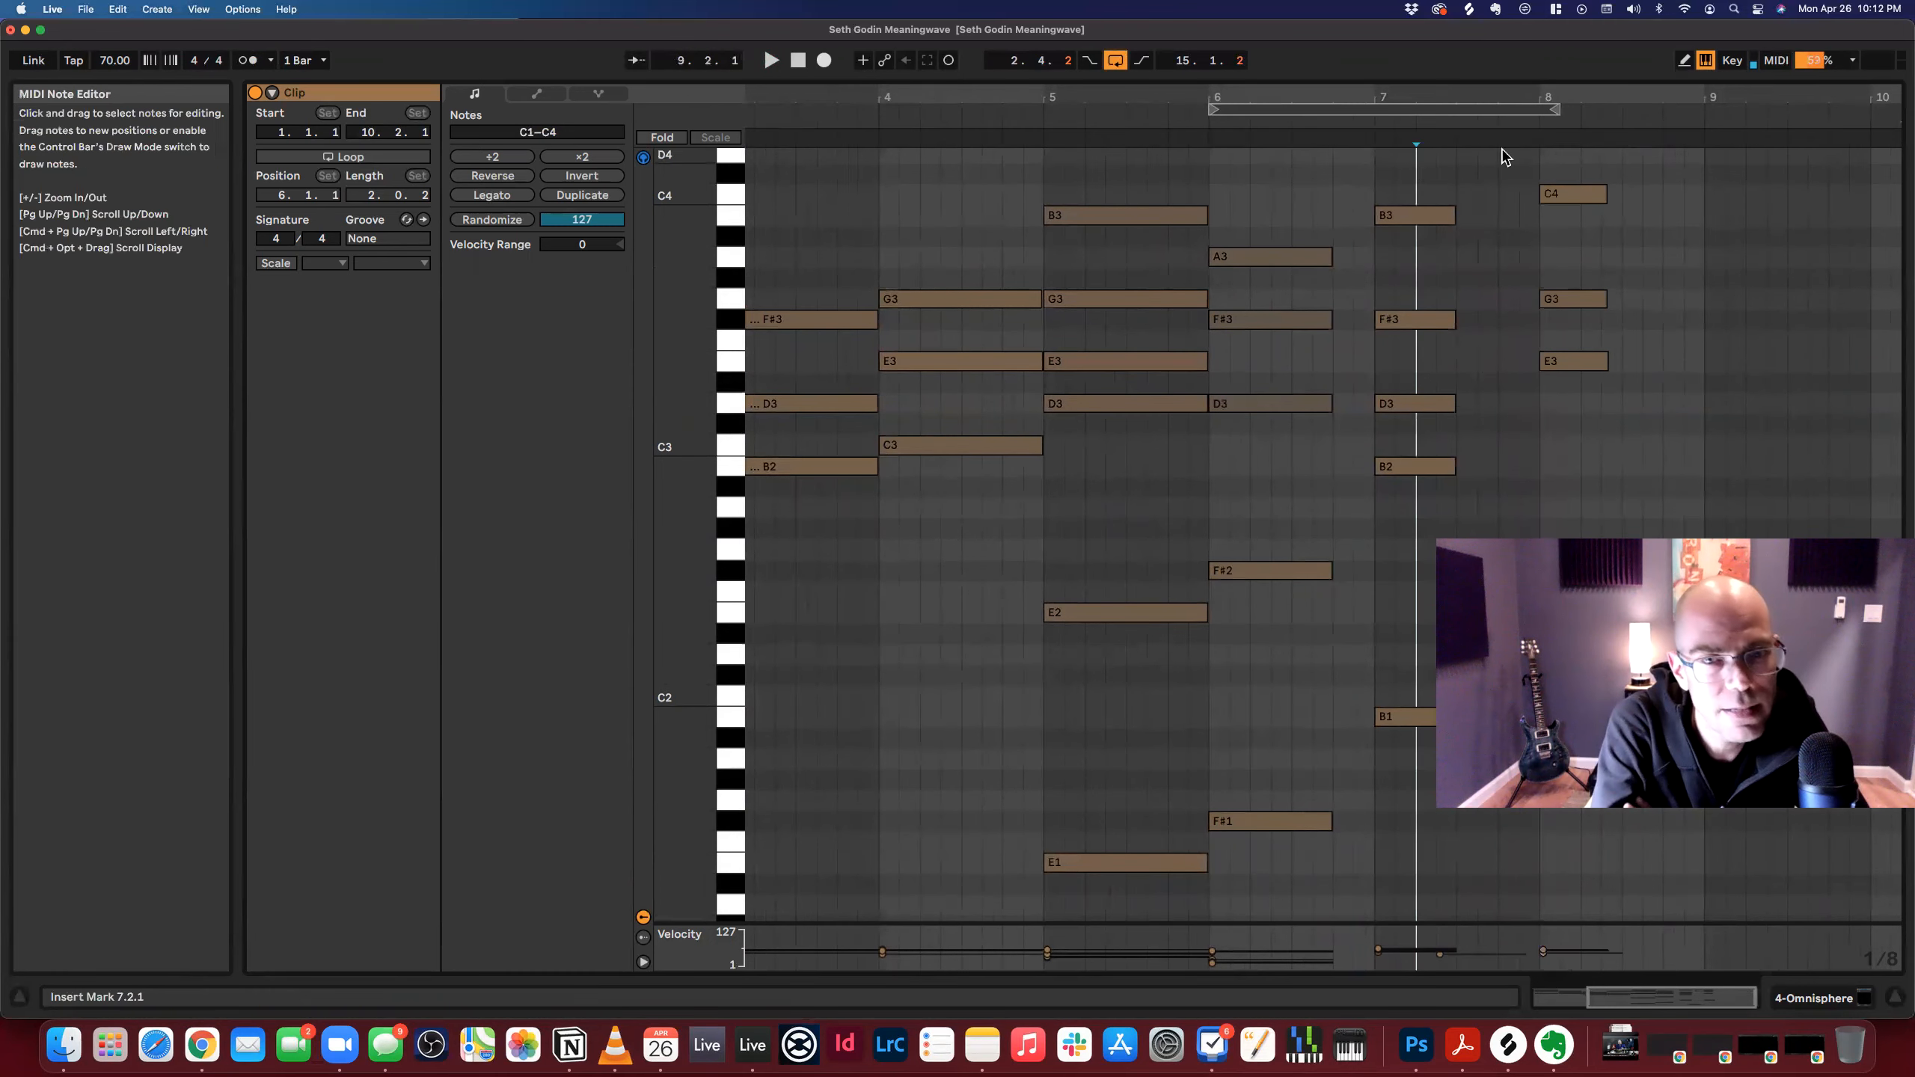
# Lengthen the loop region starting at bar 6 to 4.1.2.
pyautogui.moveTo(1556, 109); pyautogui.dragTo(1907, 113)
pyautogui.click(1261, 198)
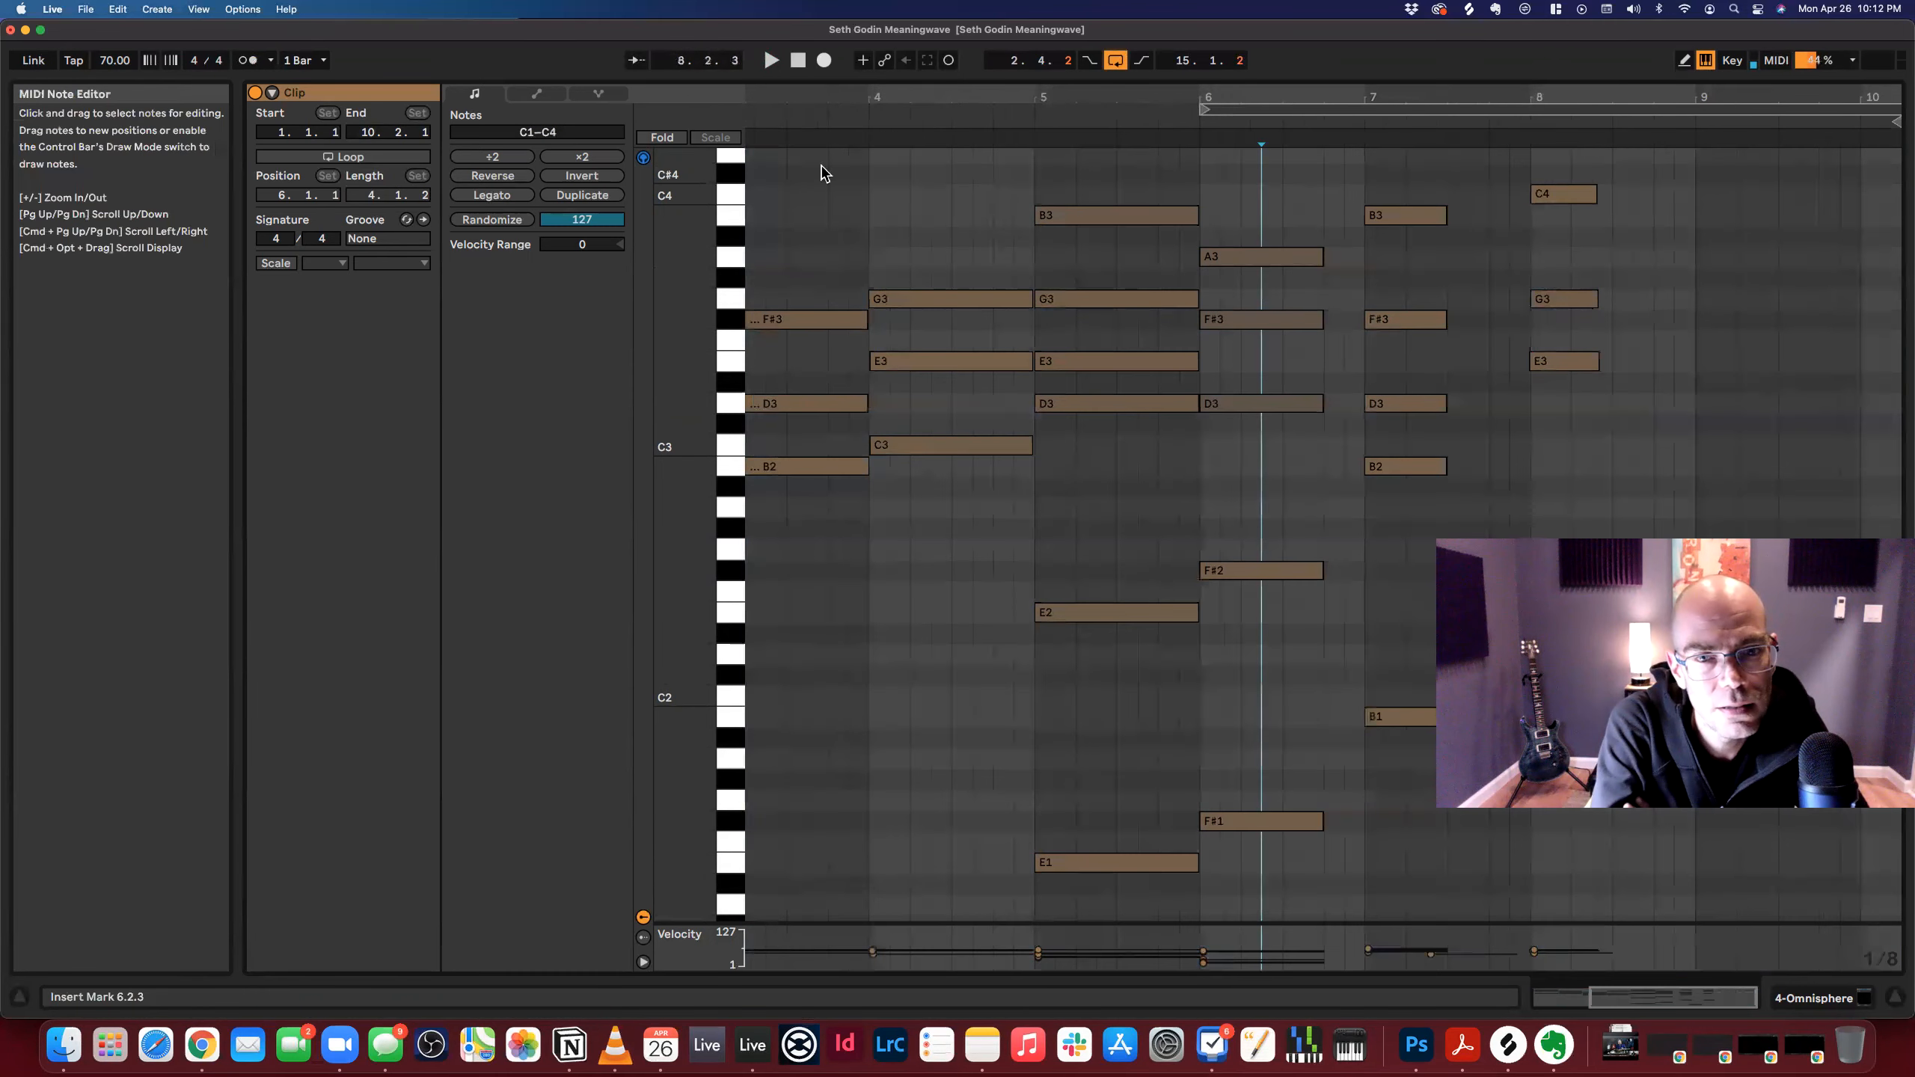
pyautogui.click(1142, 170)
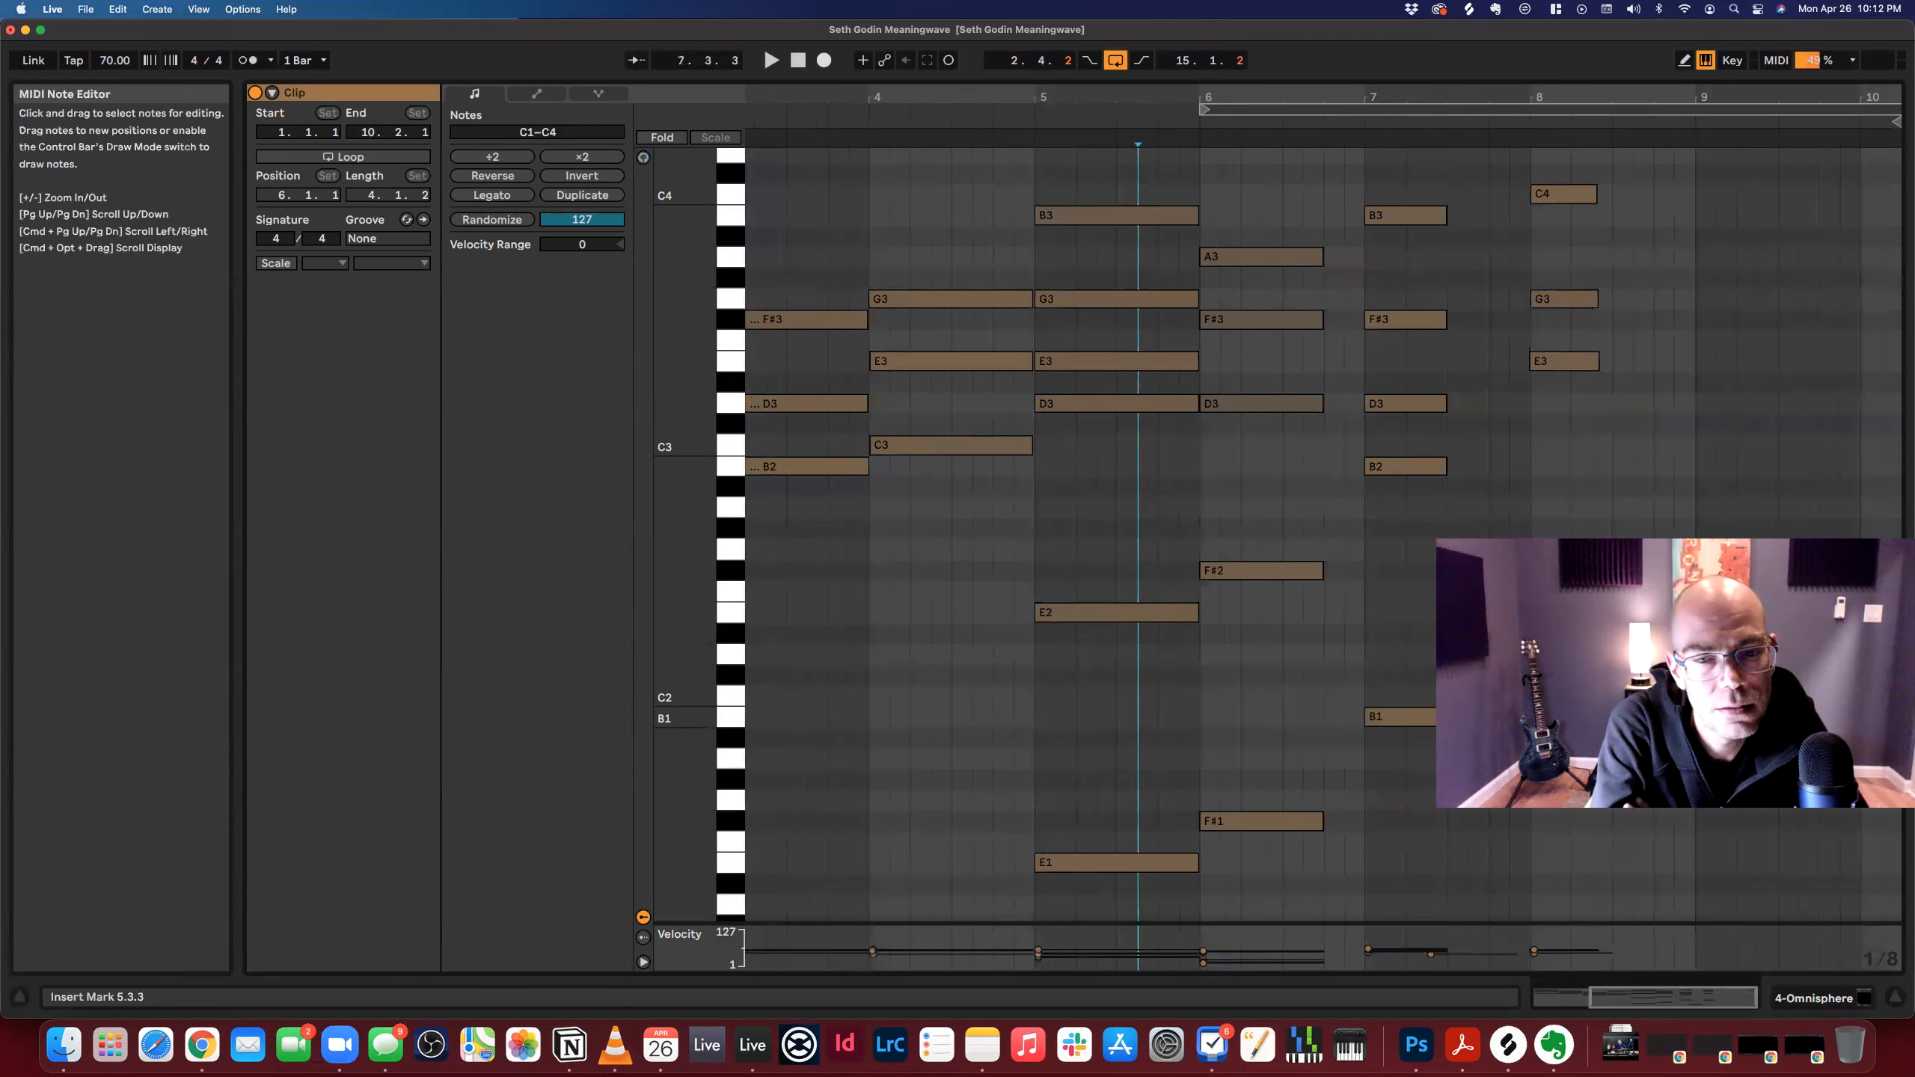
# Stretch the chords starting on bars 6, 7 and 8, including their bass notes, so each fills its whole bar.
pyautogui.moveTo(1351, 189); pyautogui.dragTo(1261, 820)
pyautogui.moveTo(1321, 575); pyautogui.dragTo(1360, 582)
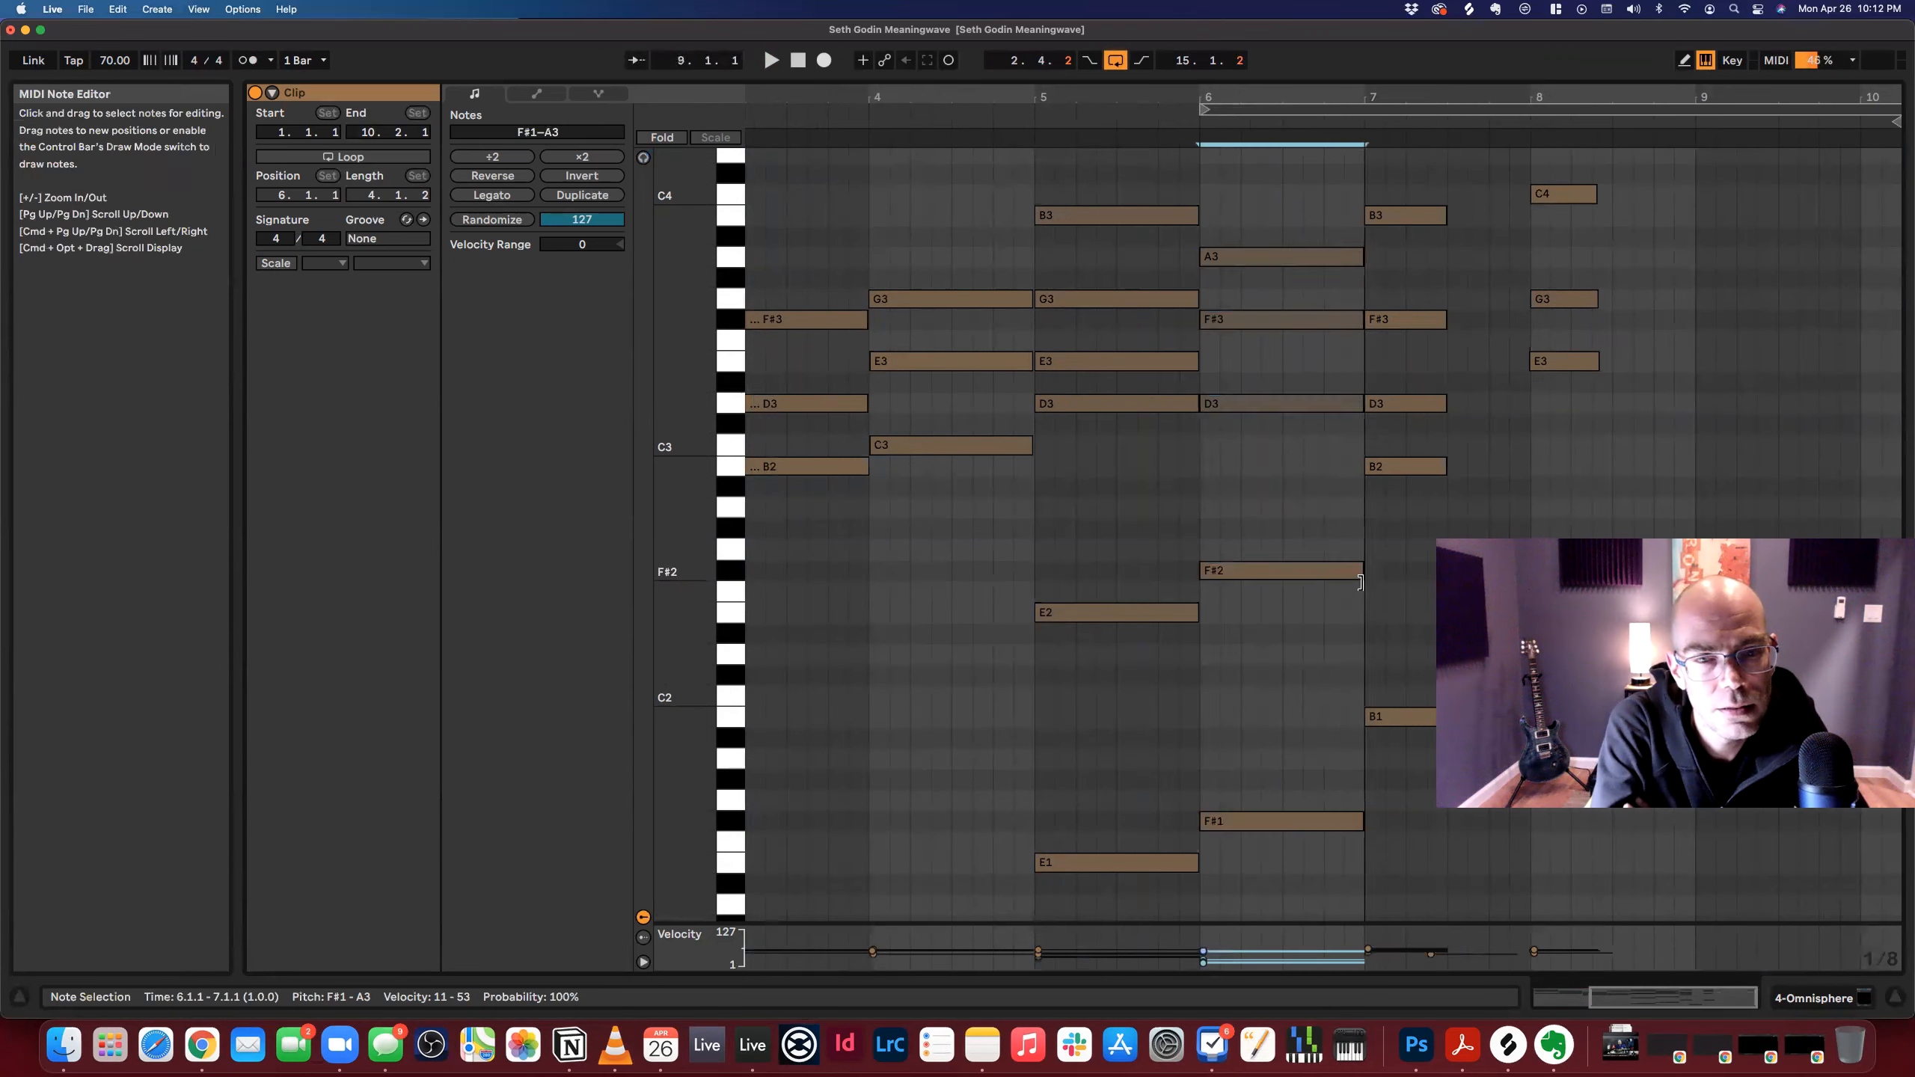
pyautogui.moveTo(1395, 761); pyautogui.dragTo(1566, 726)
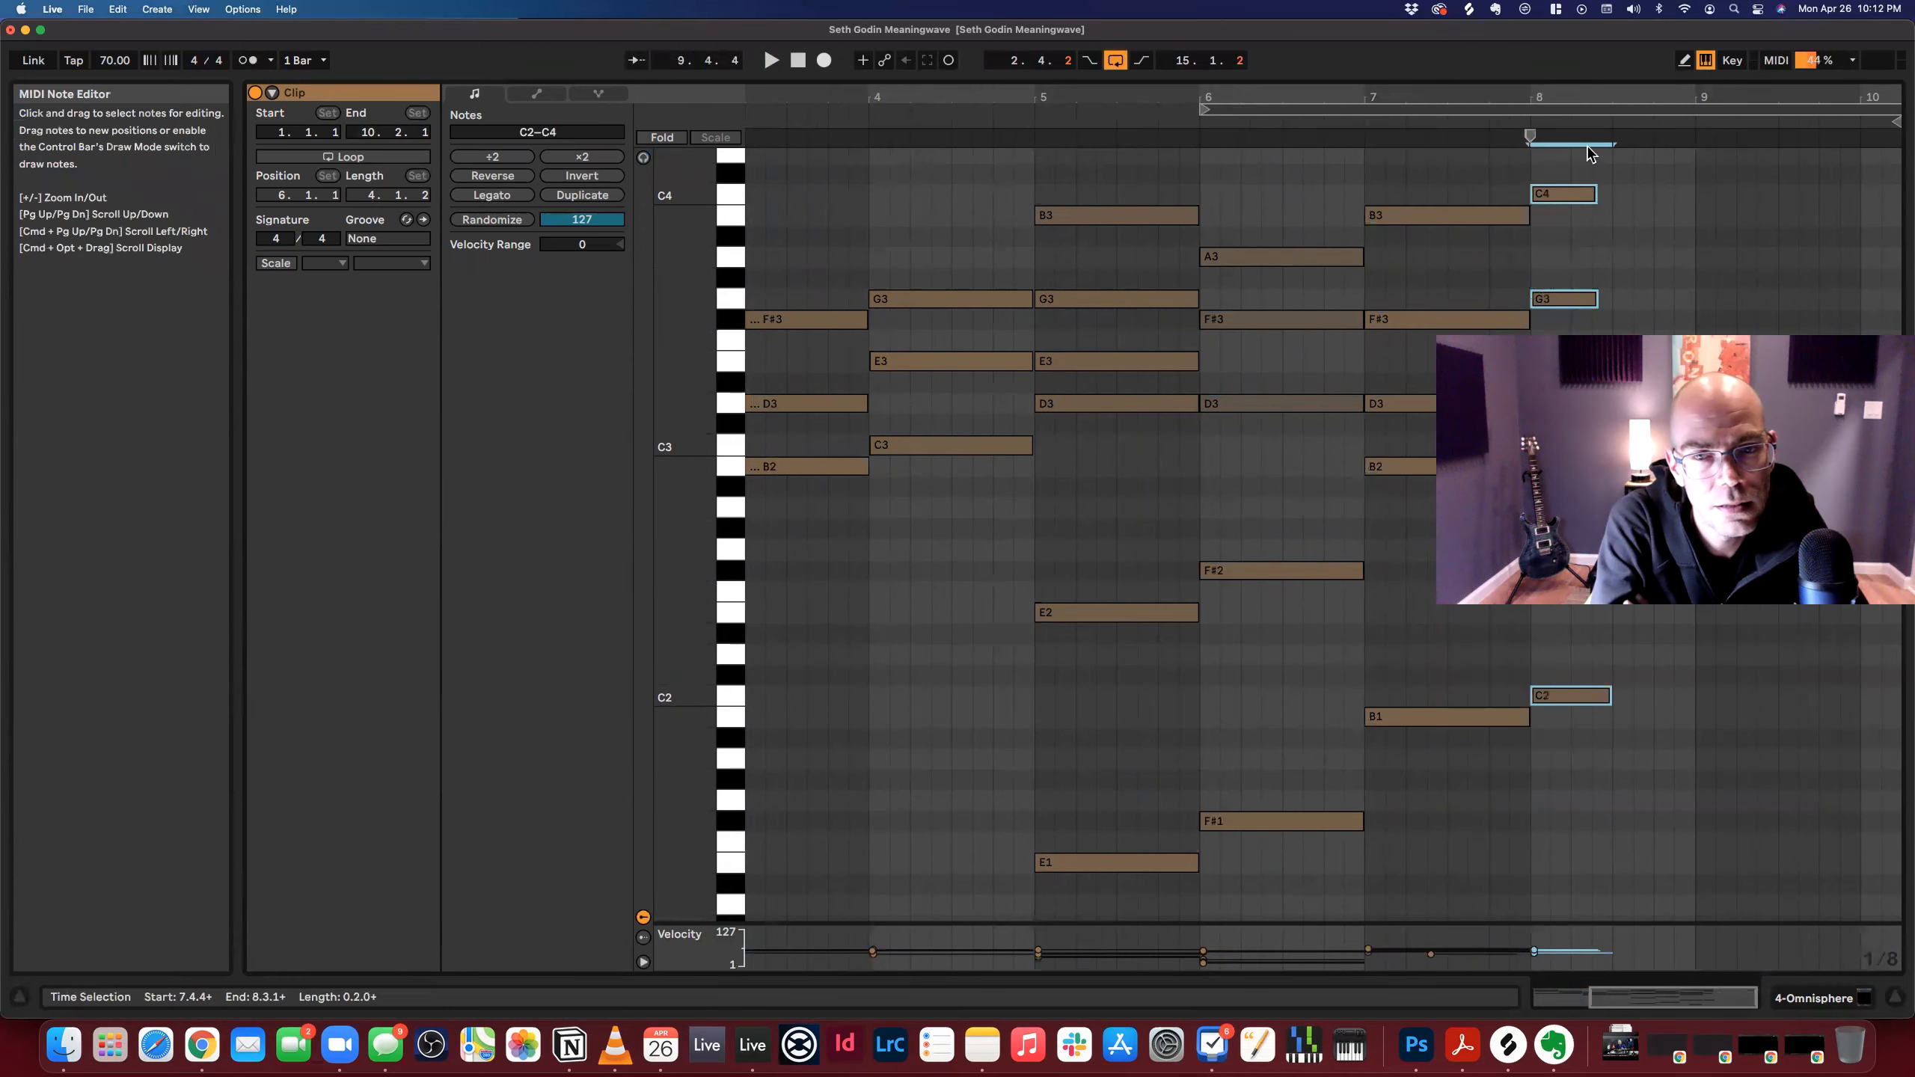
pyautogui.moveTo(1596, 194); pyautogui.dragTo(1695, 205)
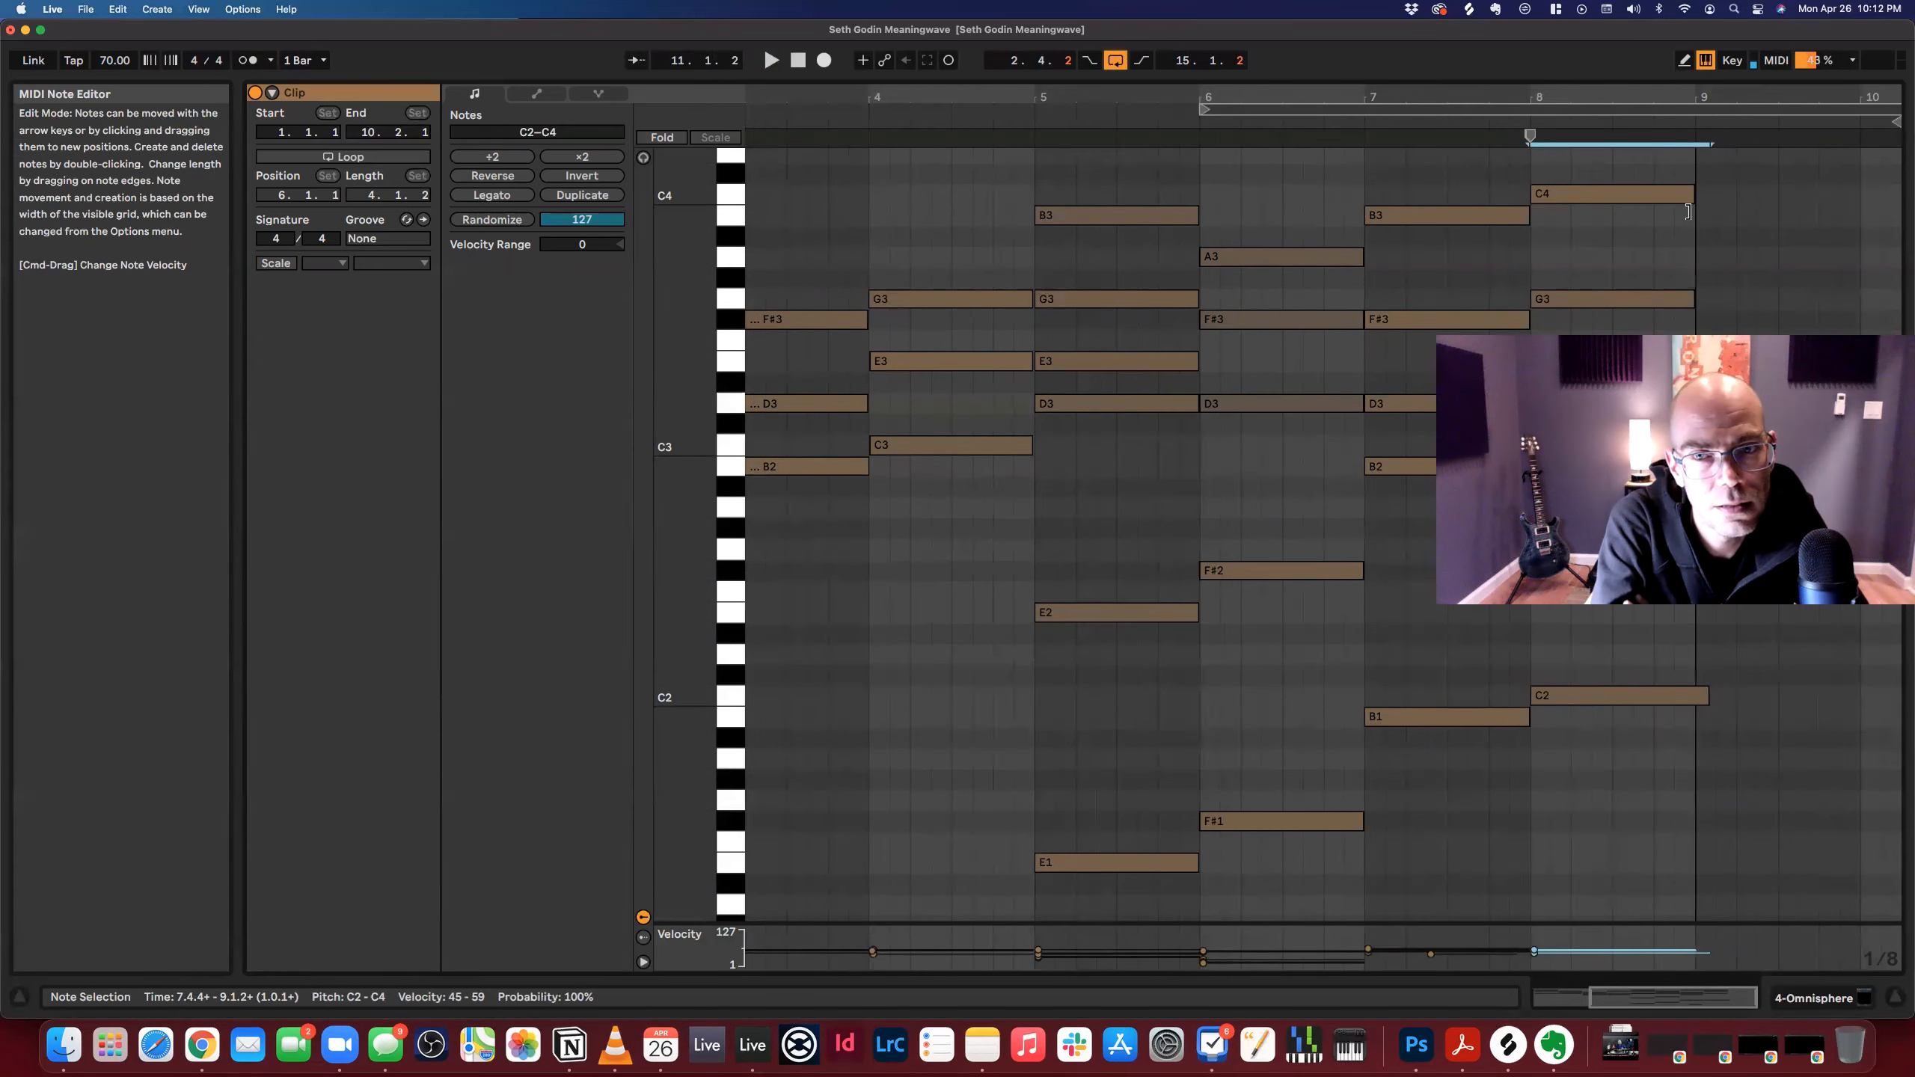
# Quantize all notes of the C2–C4 chord in bar 8 to the grid.
pyautogui.click(1559, 165)
pyautogui.moveTo(1638, 764); pyautogui.dragTo(1636, 157)
pyautogui.press('super+u')
pyautogui.click(1520, 161)
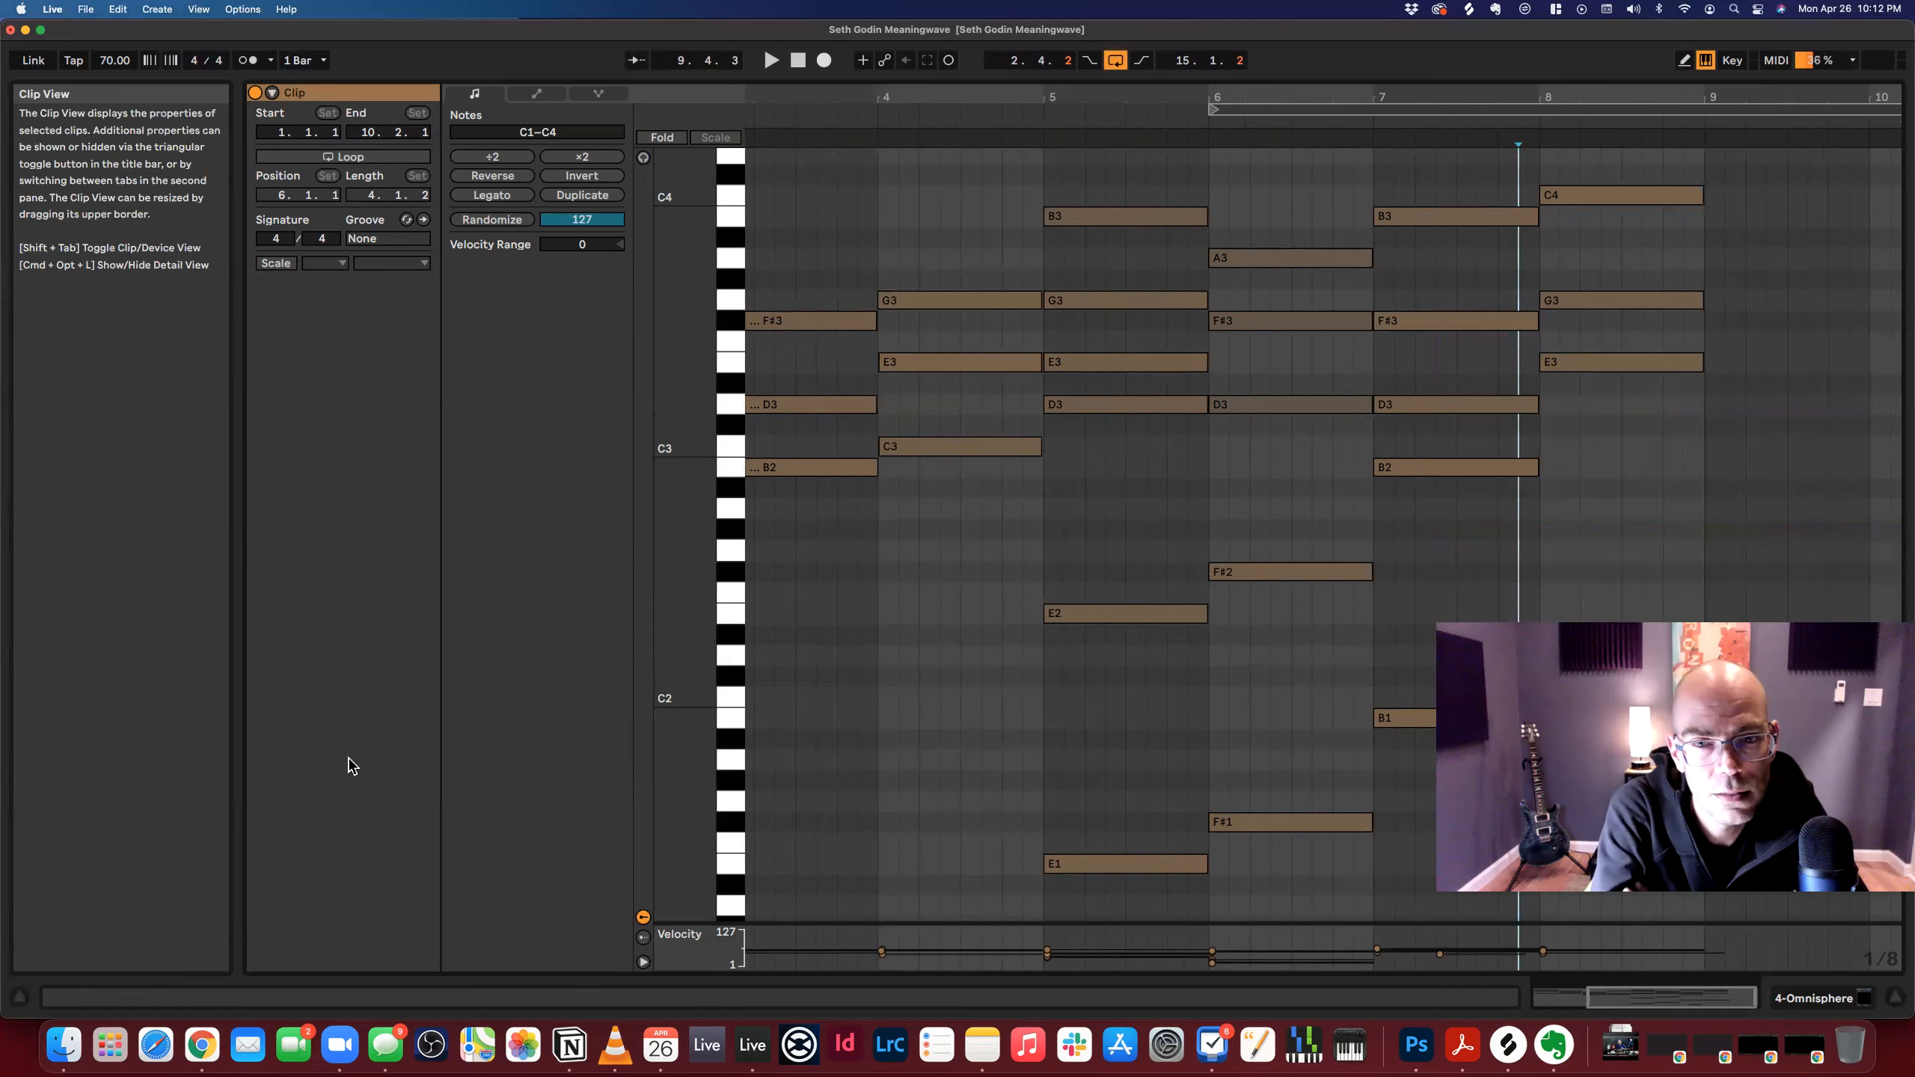
# Trim the Omnisphere clip in the arrangement to end at 11.1.1, eight bars long, and turn on its clip loop.
pyautogui.moveTo(900, 98); pyautogui.dragTo(900, 61)
pyautogui.click(902, 167)
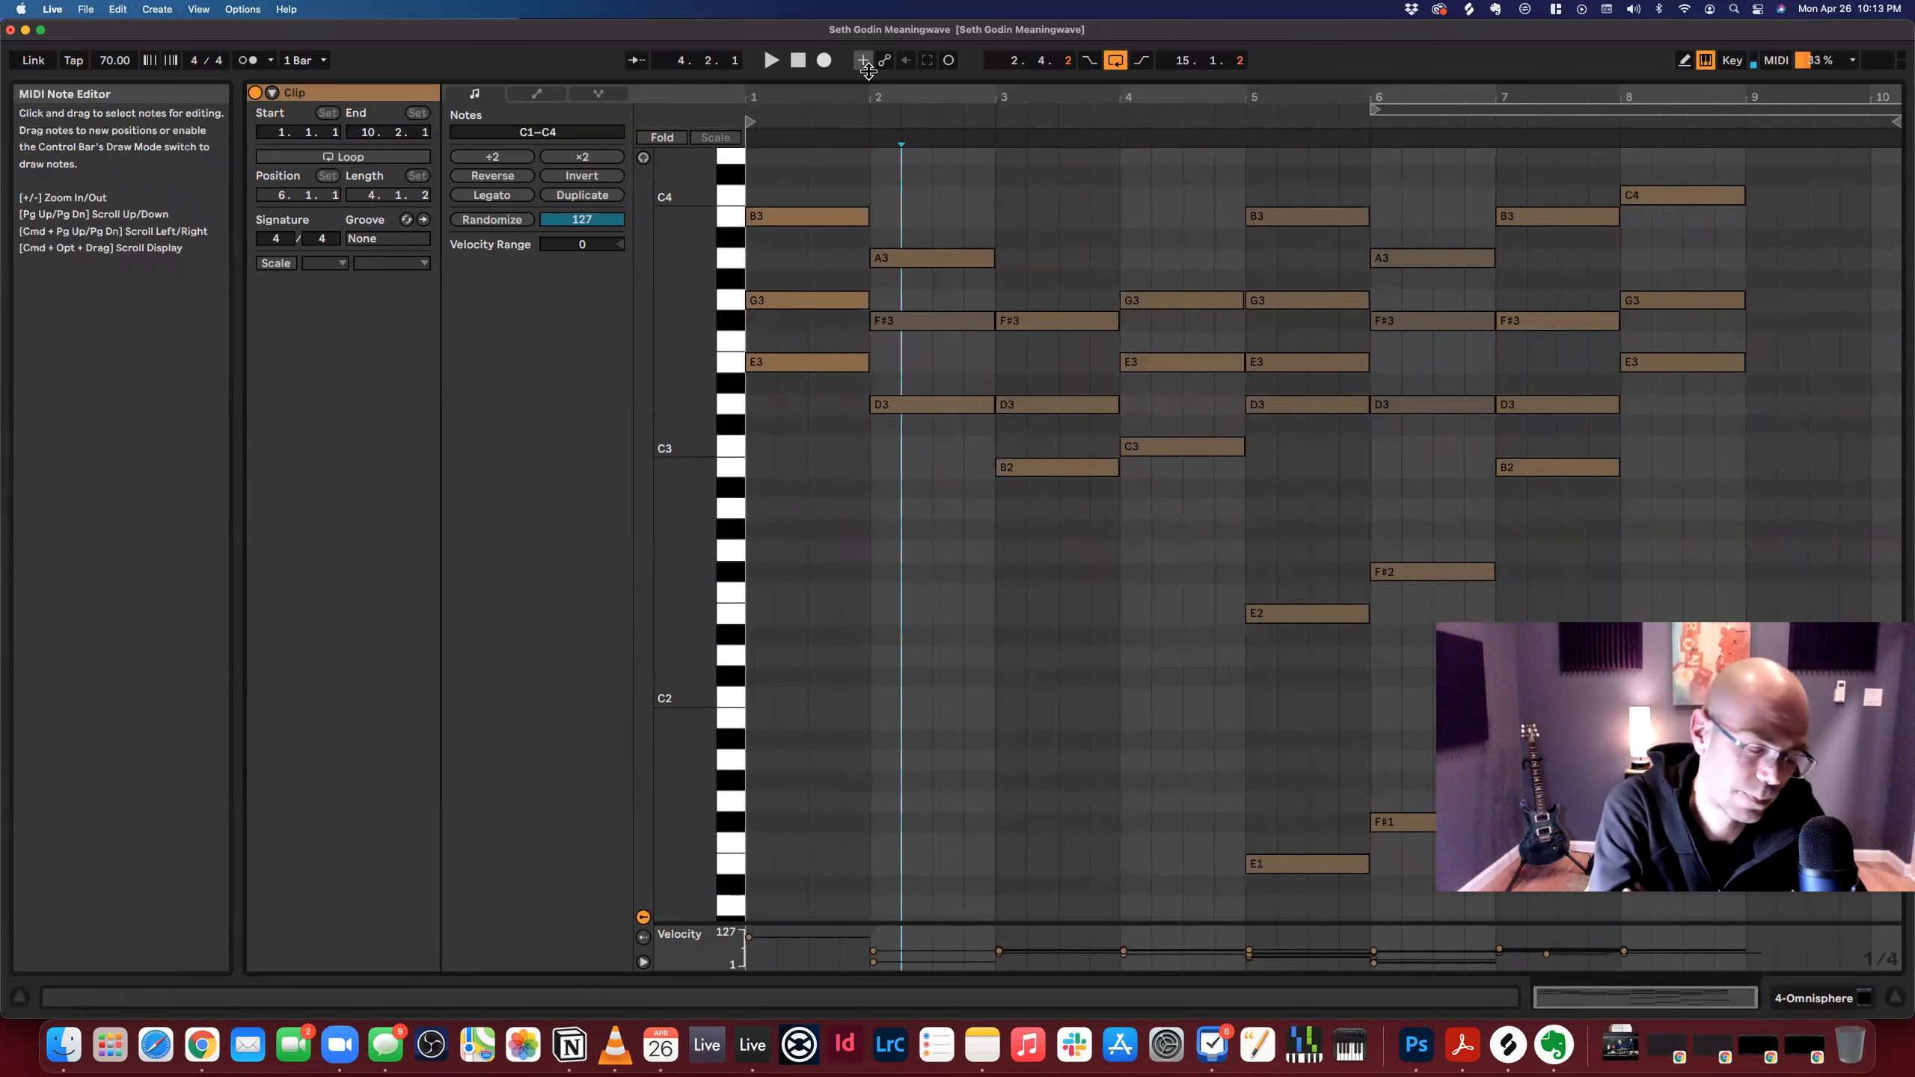
pyautogui.click(797, 62)
pyautogui.hotkey('shift', 'Tab')
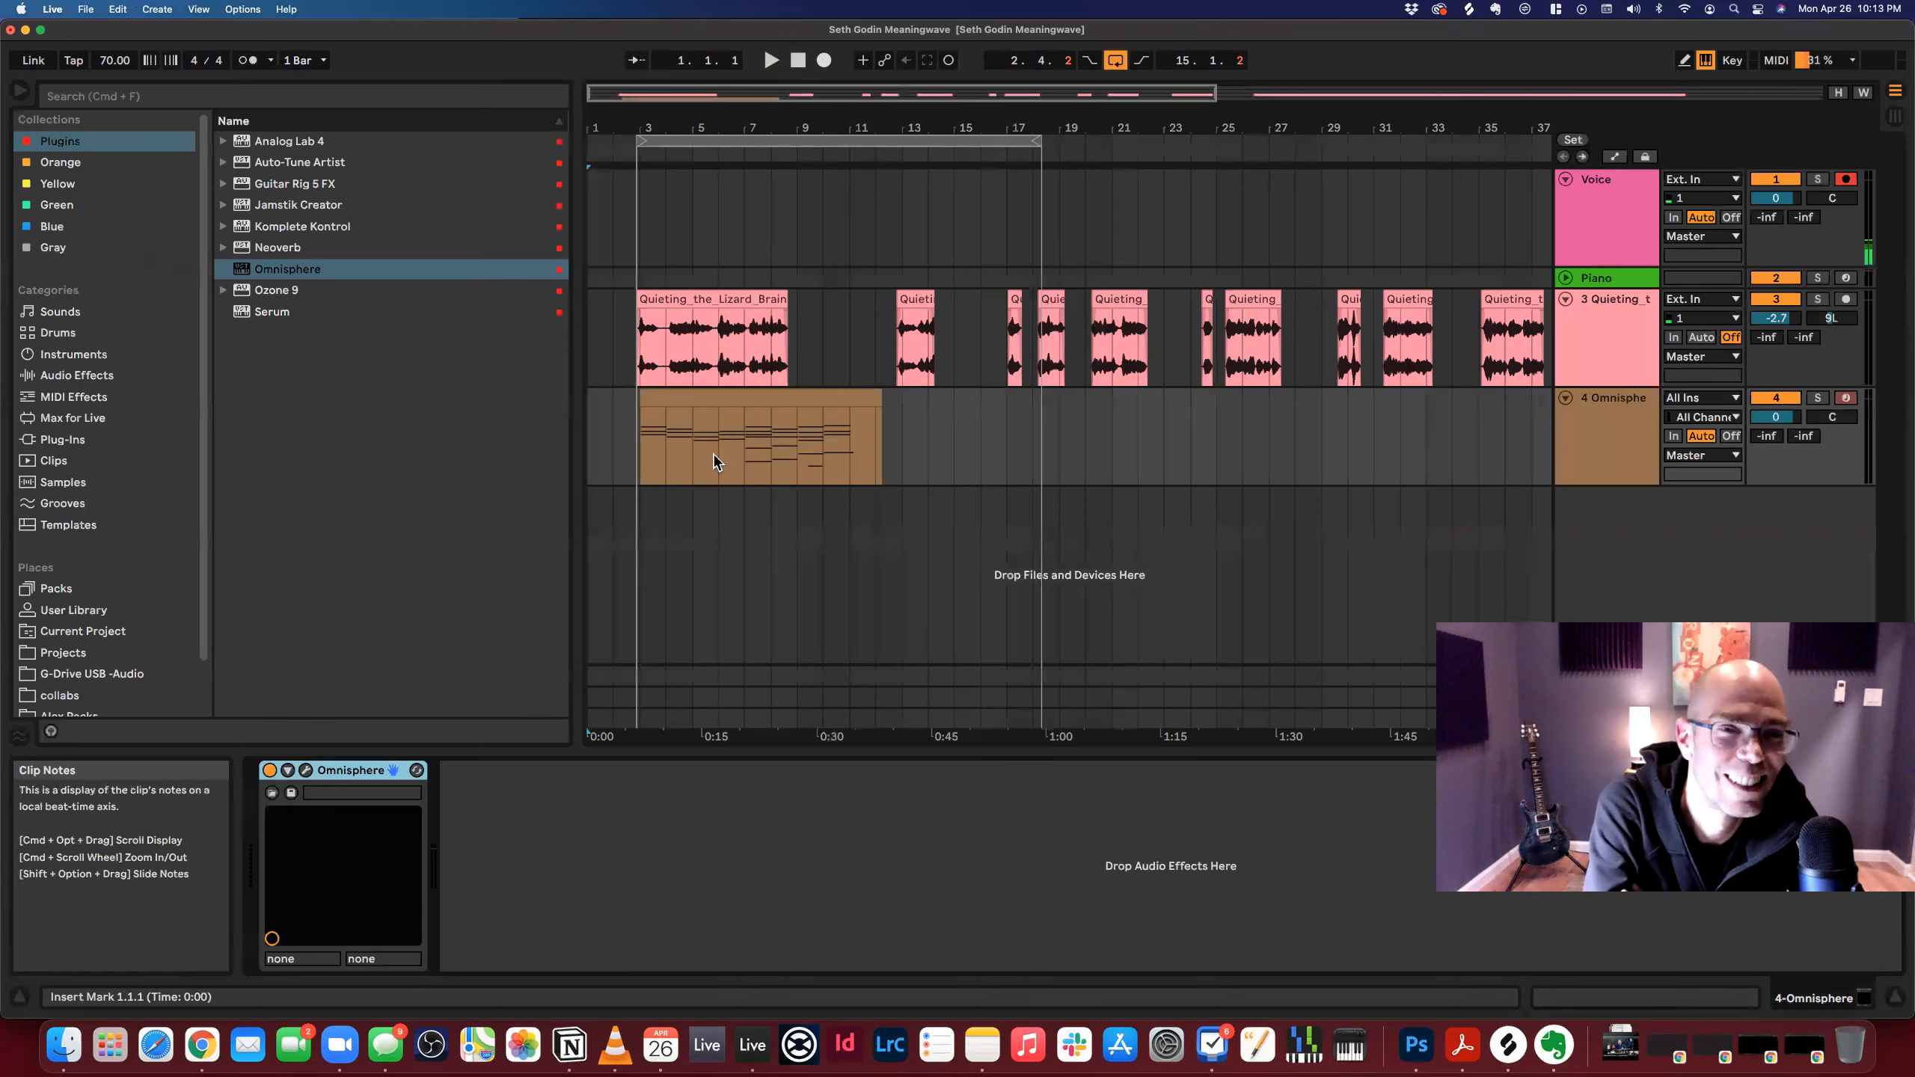
pyautogui.click(803, 402)
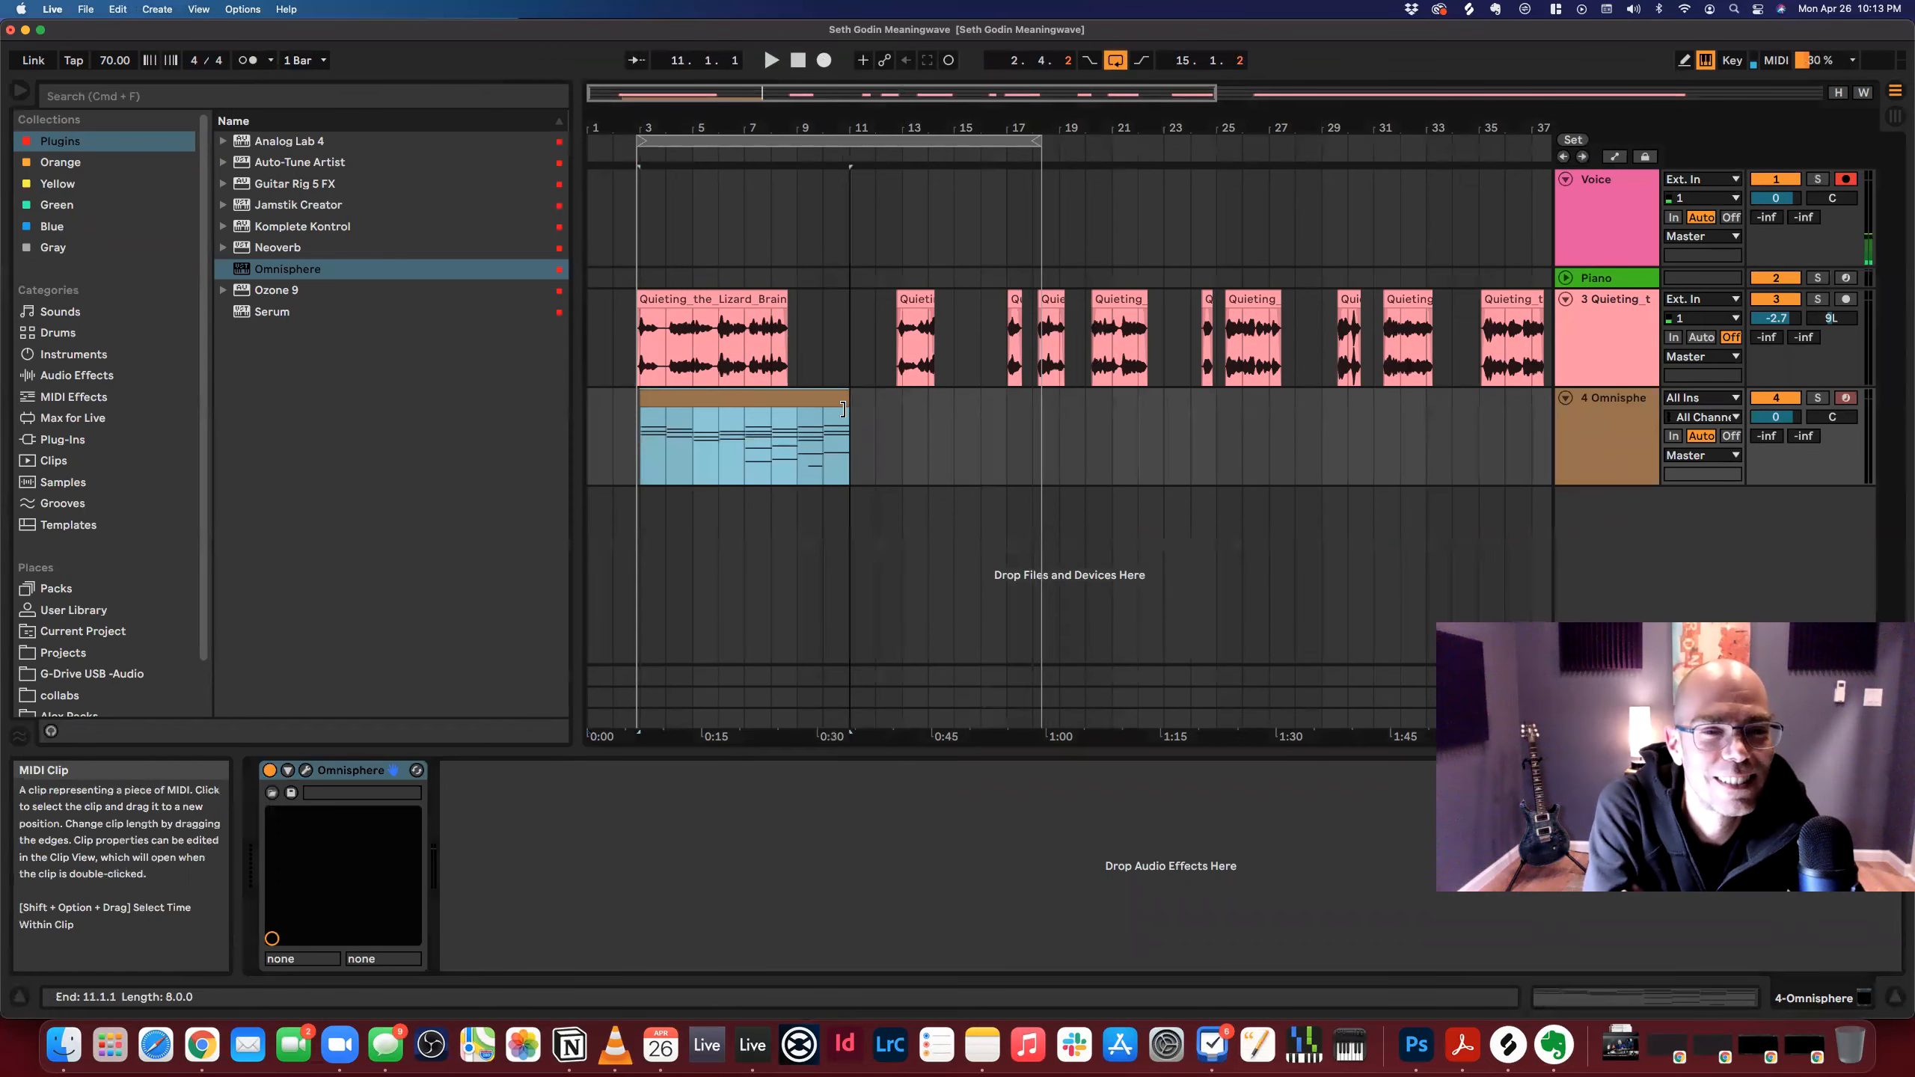
pyautogui.doubleClick(803, 398)
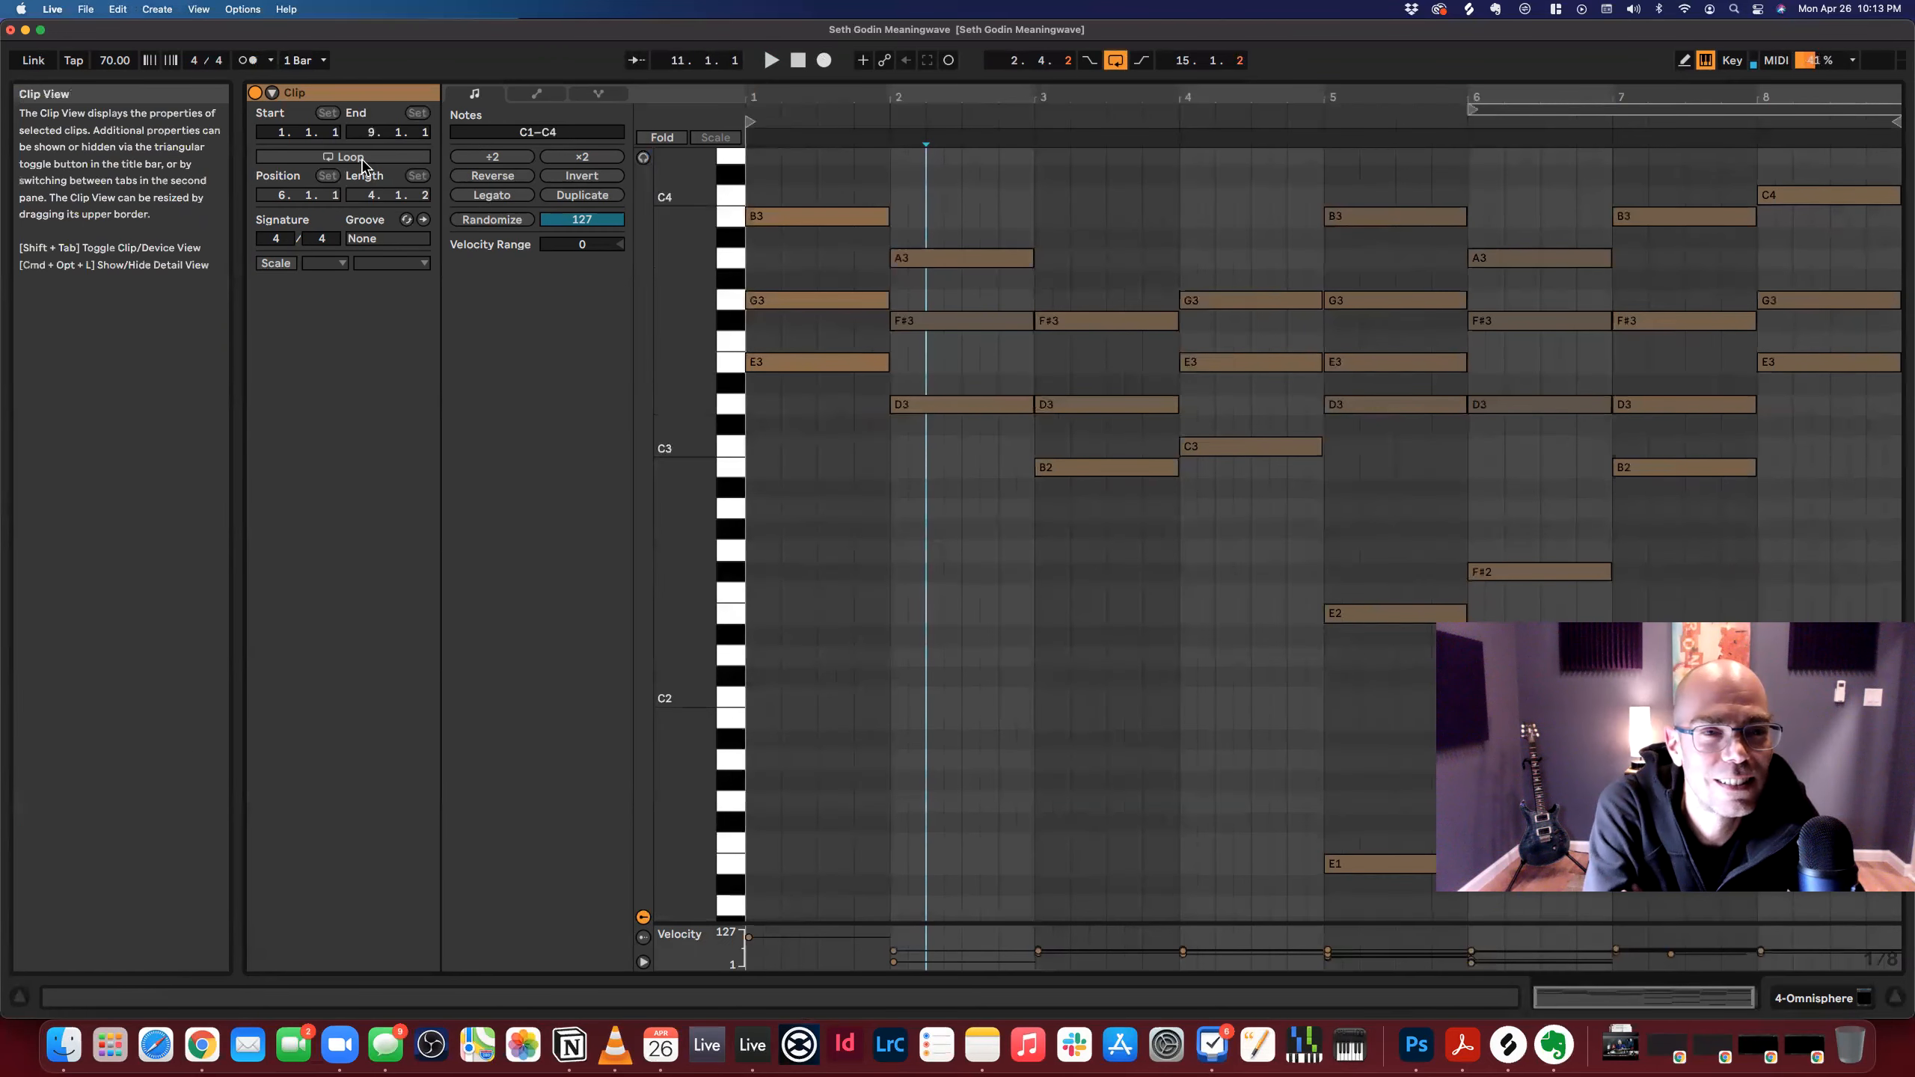
pyautogui.click(1215, 190)
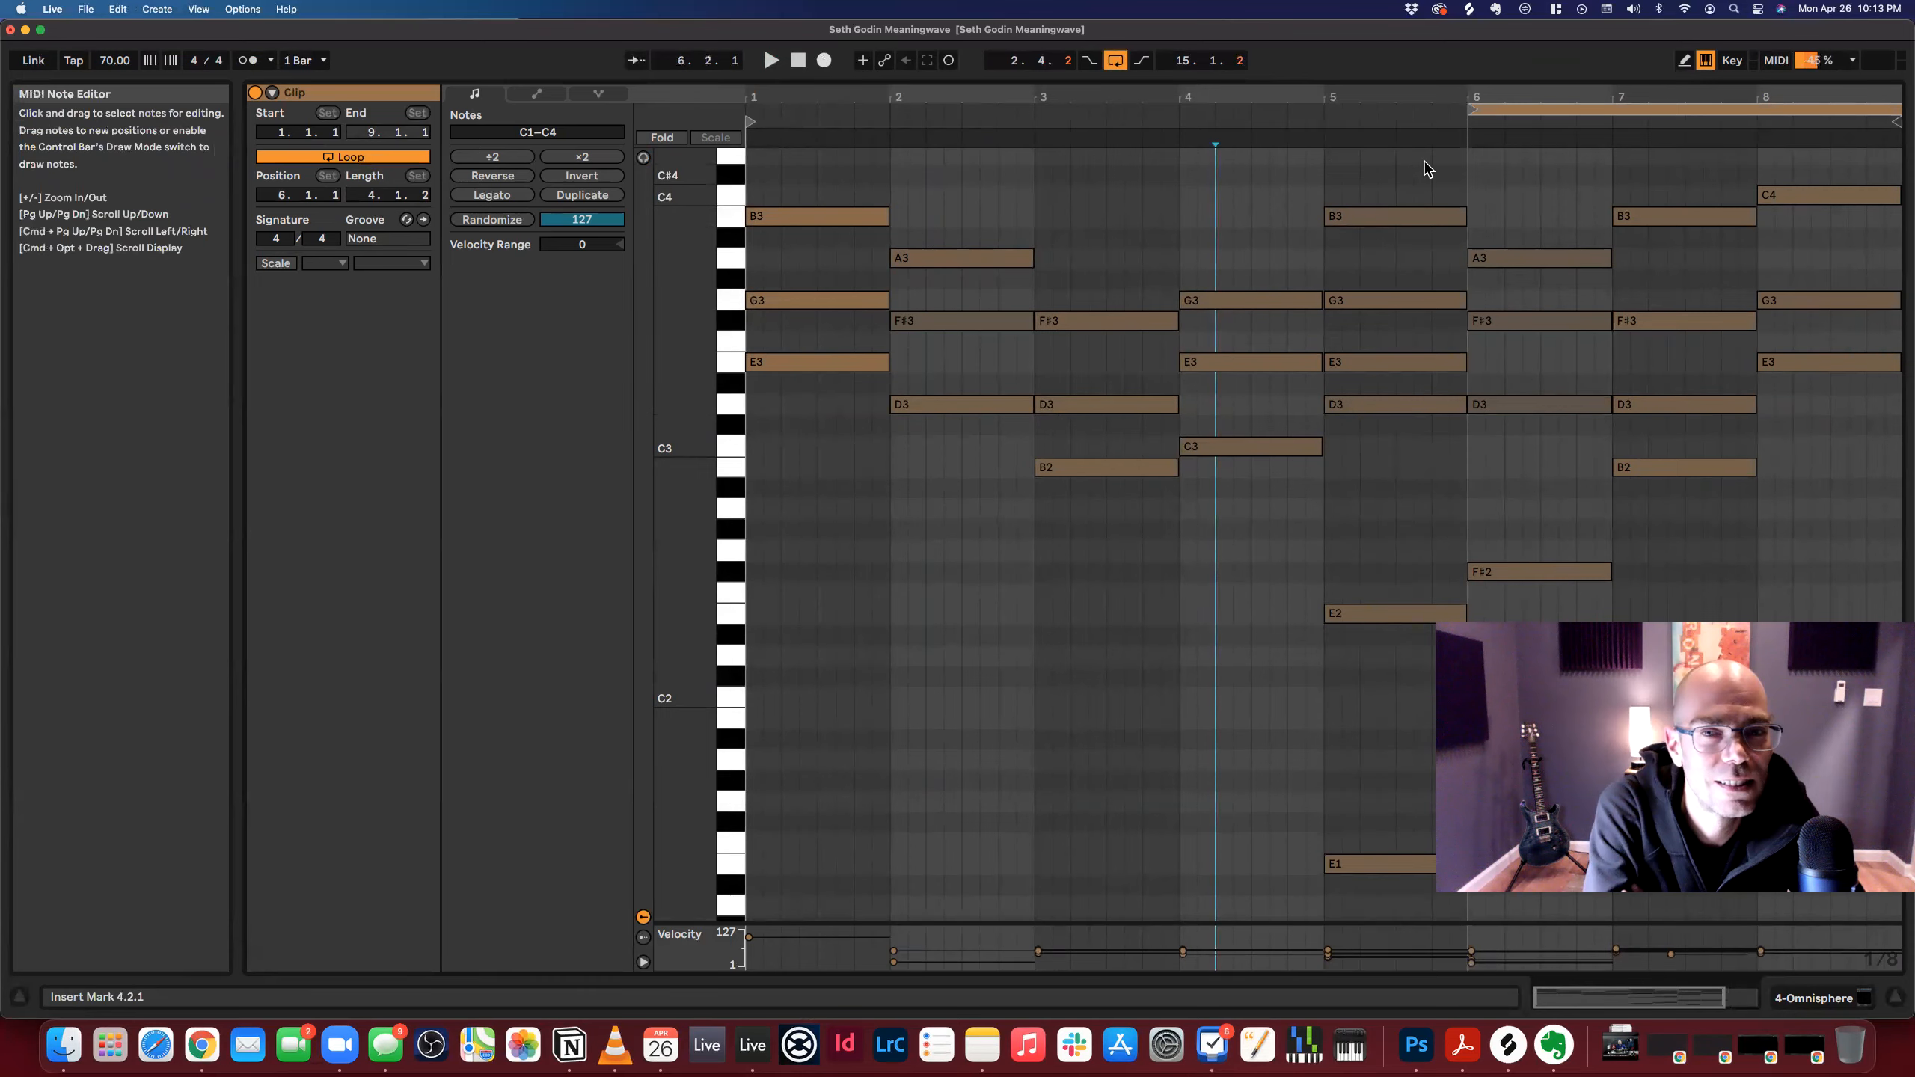
# Extend the Omnisphere MIDI clip's loop back to start at 1.1.1 and play the arrangement.
pyautogui.moveTo(1471, 114); pyautogui.dragTo(750, 114)
pyautogui.click(890, 181)
pyautogui.hotkey('shift', 'Tab')
pyautogui.press('space')
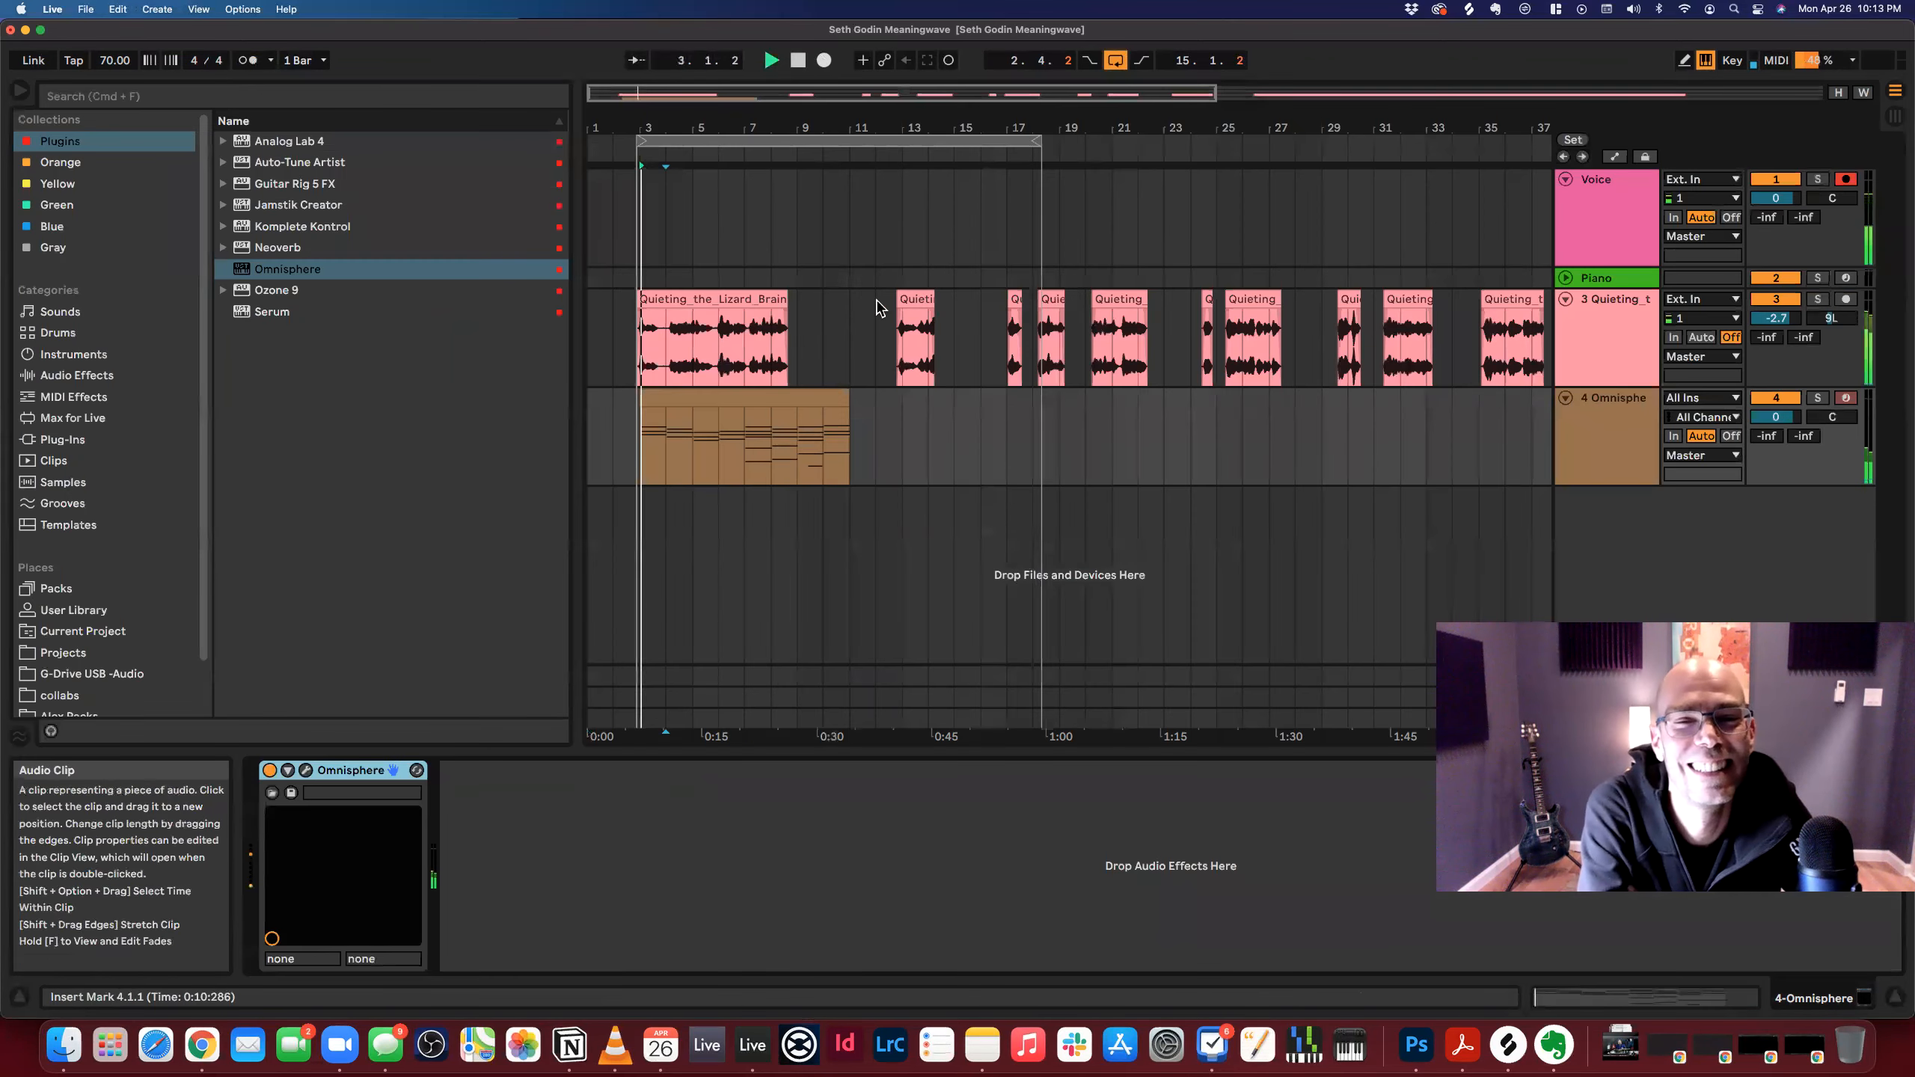
# Play the Omnisphere chords against the first vocal clip from bar 3 and check how they line up.
pyautogui.click(747, 400)
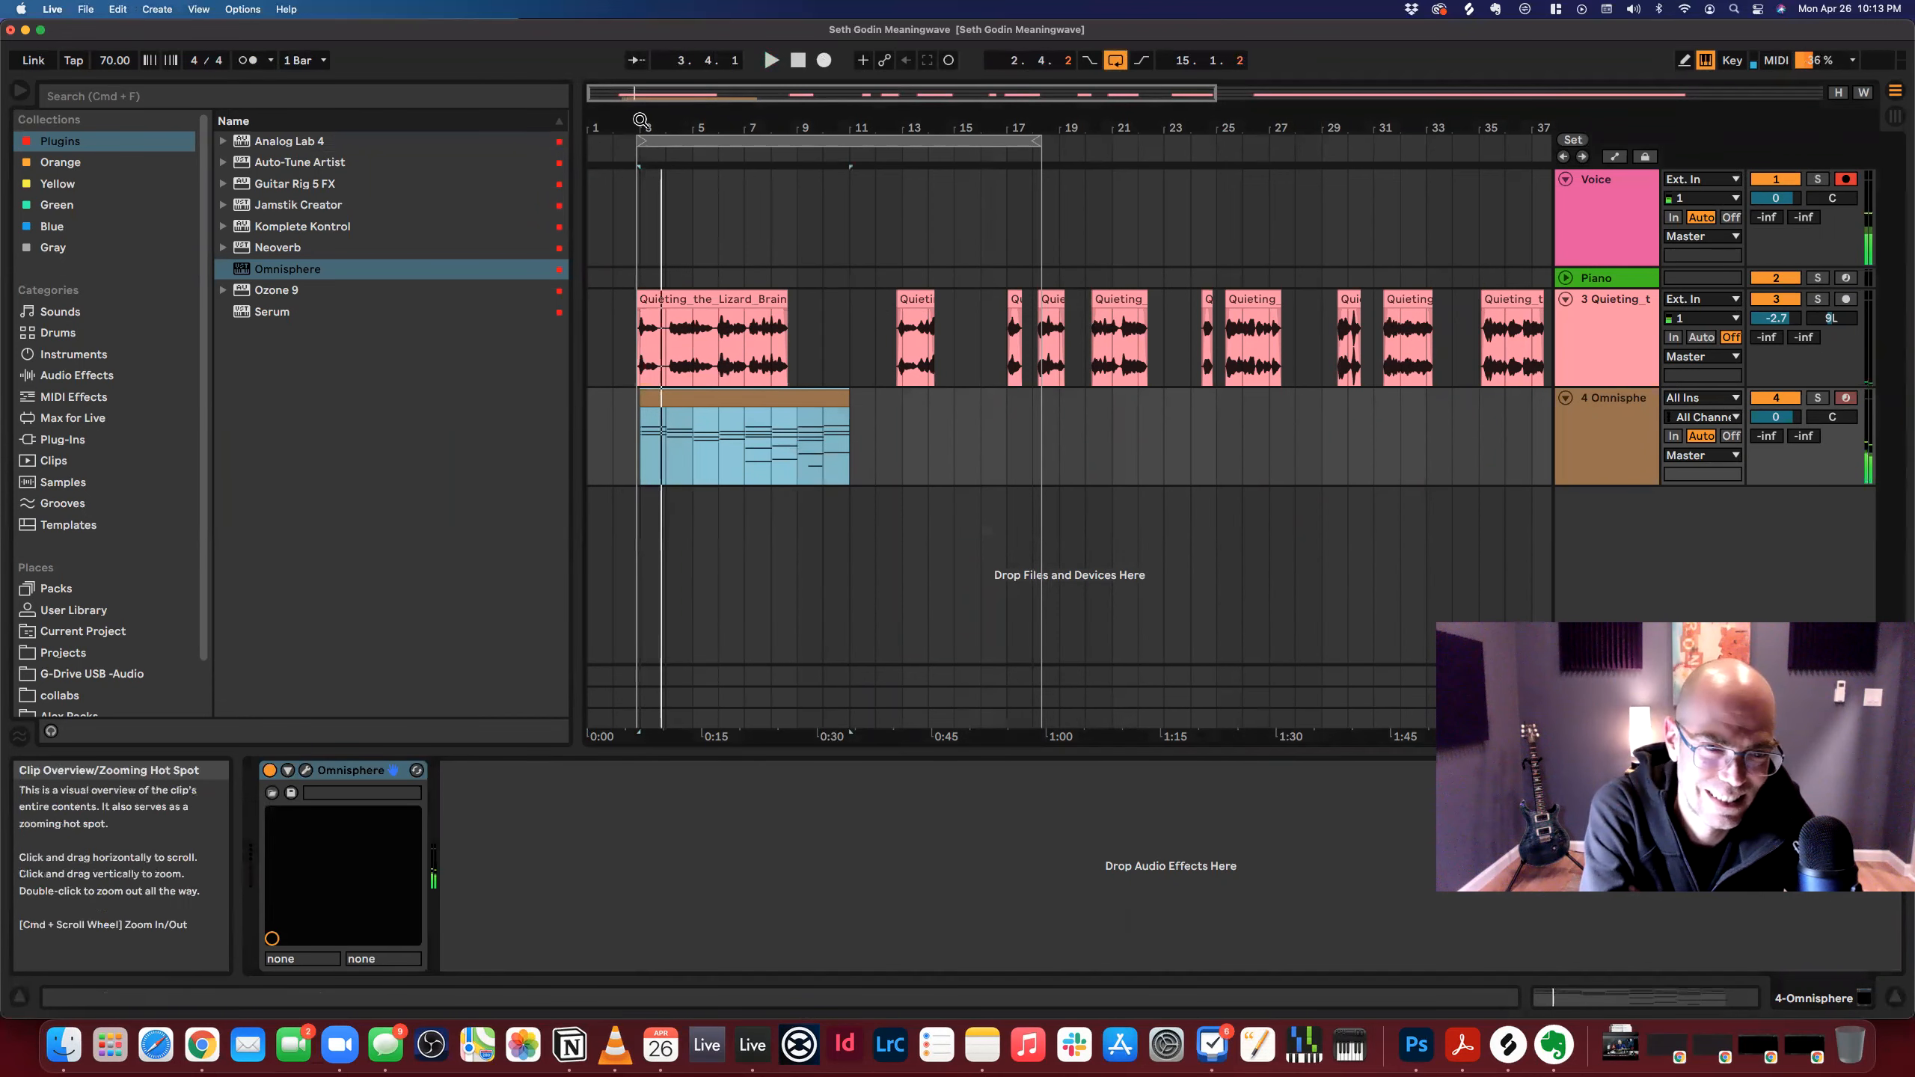
pyautogui.moveTo(639, 126); pyautogui.dragTo(641, 256)
pyautogui.moveTo(785, 402)
pyautogui.mouseDown()
pyautogui.moveTo(748, 412)
pyautogui.moveTo(785, 413)
pyautogui.mouseUp()
pyautogui.doubleClick(694, 395)
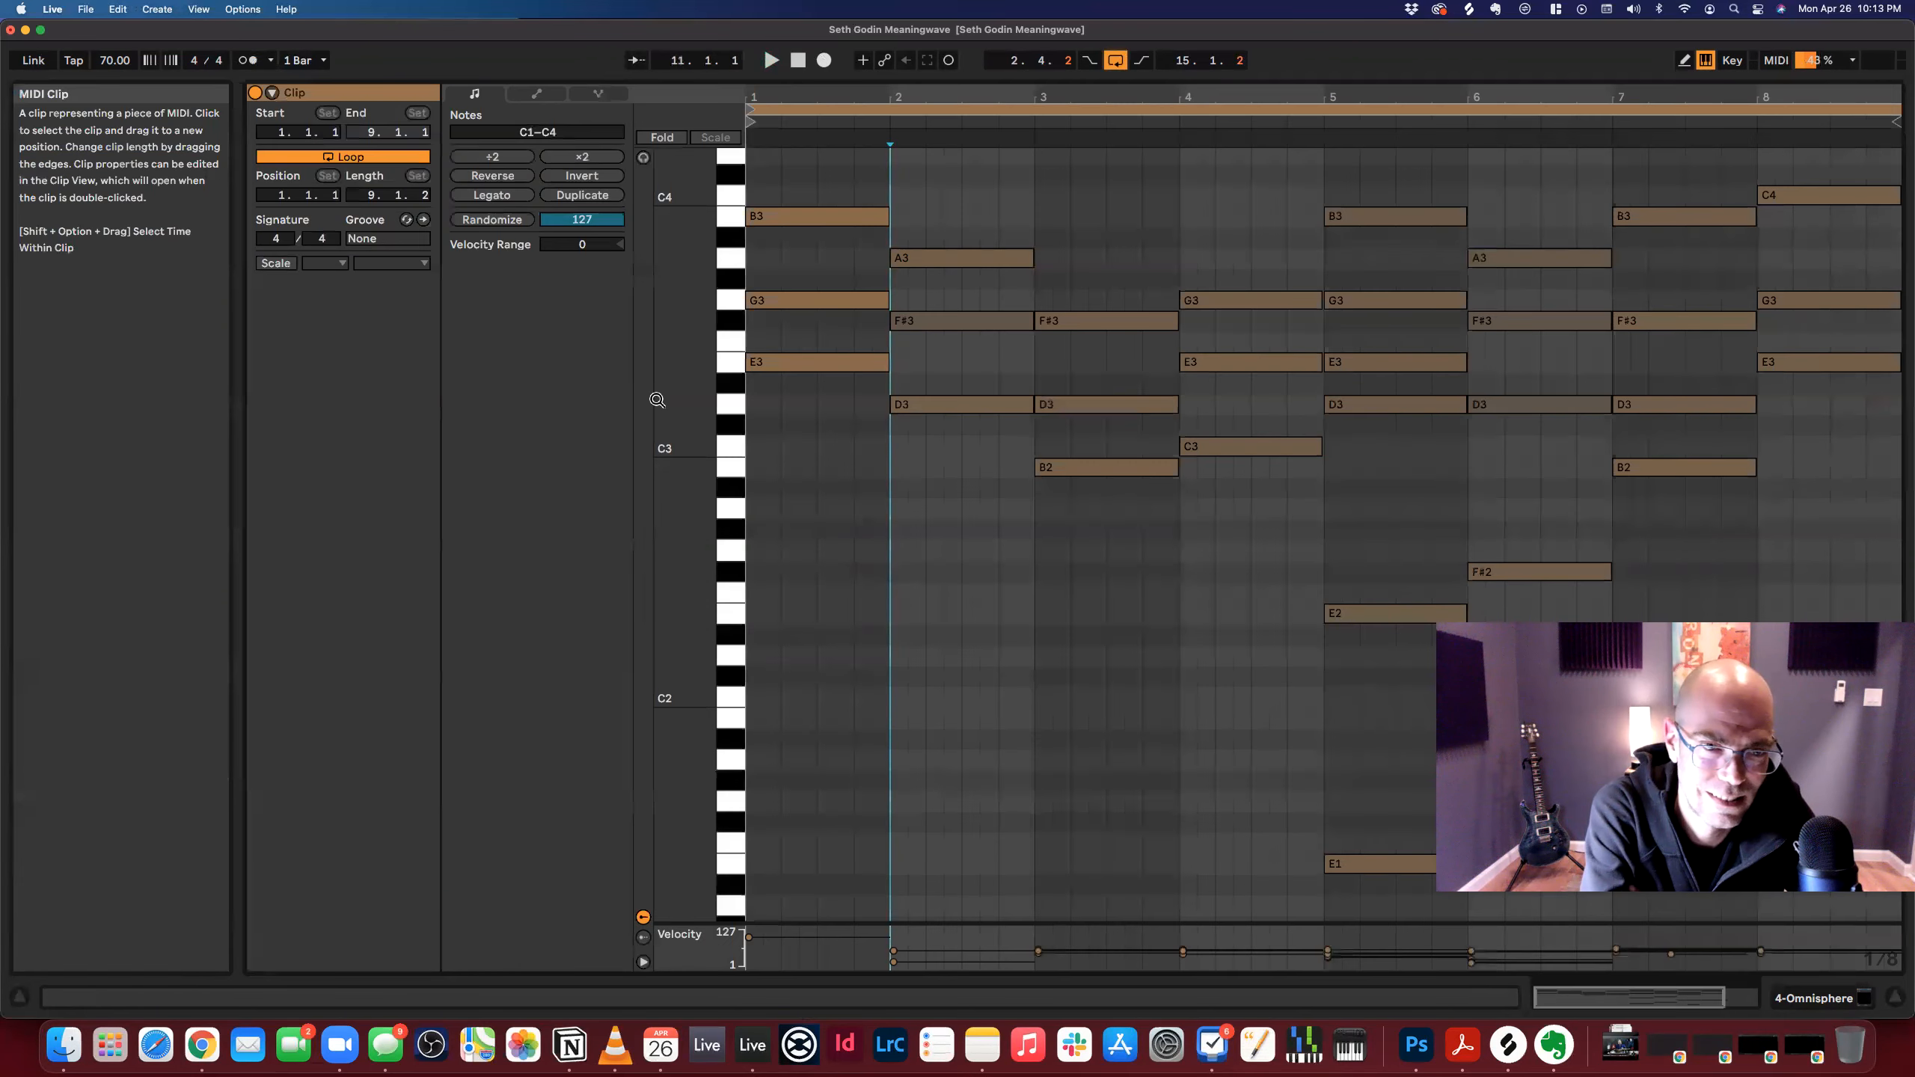
pyautogui.hotkey('shift', 'Tab')
pyautogui.click(701, 325)
pyautogui.moveTo(906, 128); pyautogui.dragTo(798, 45)
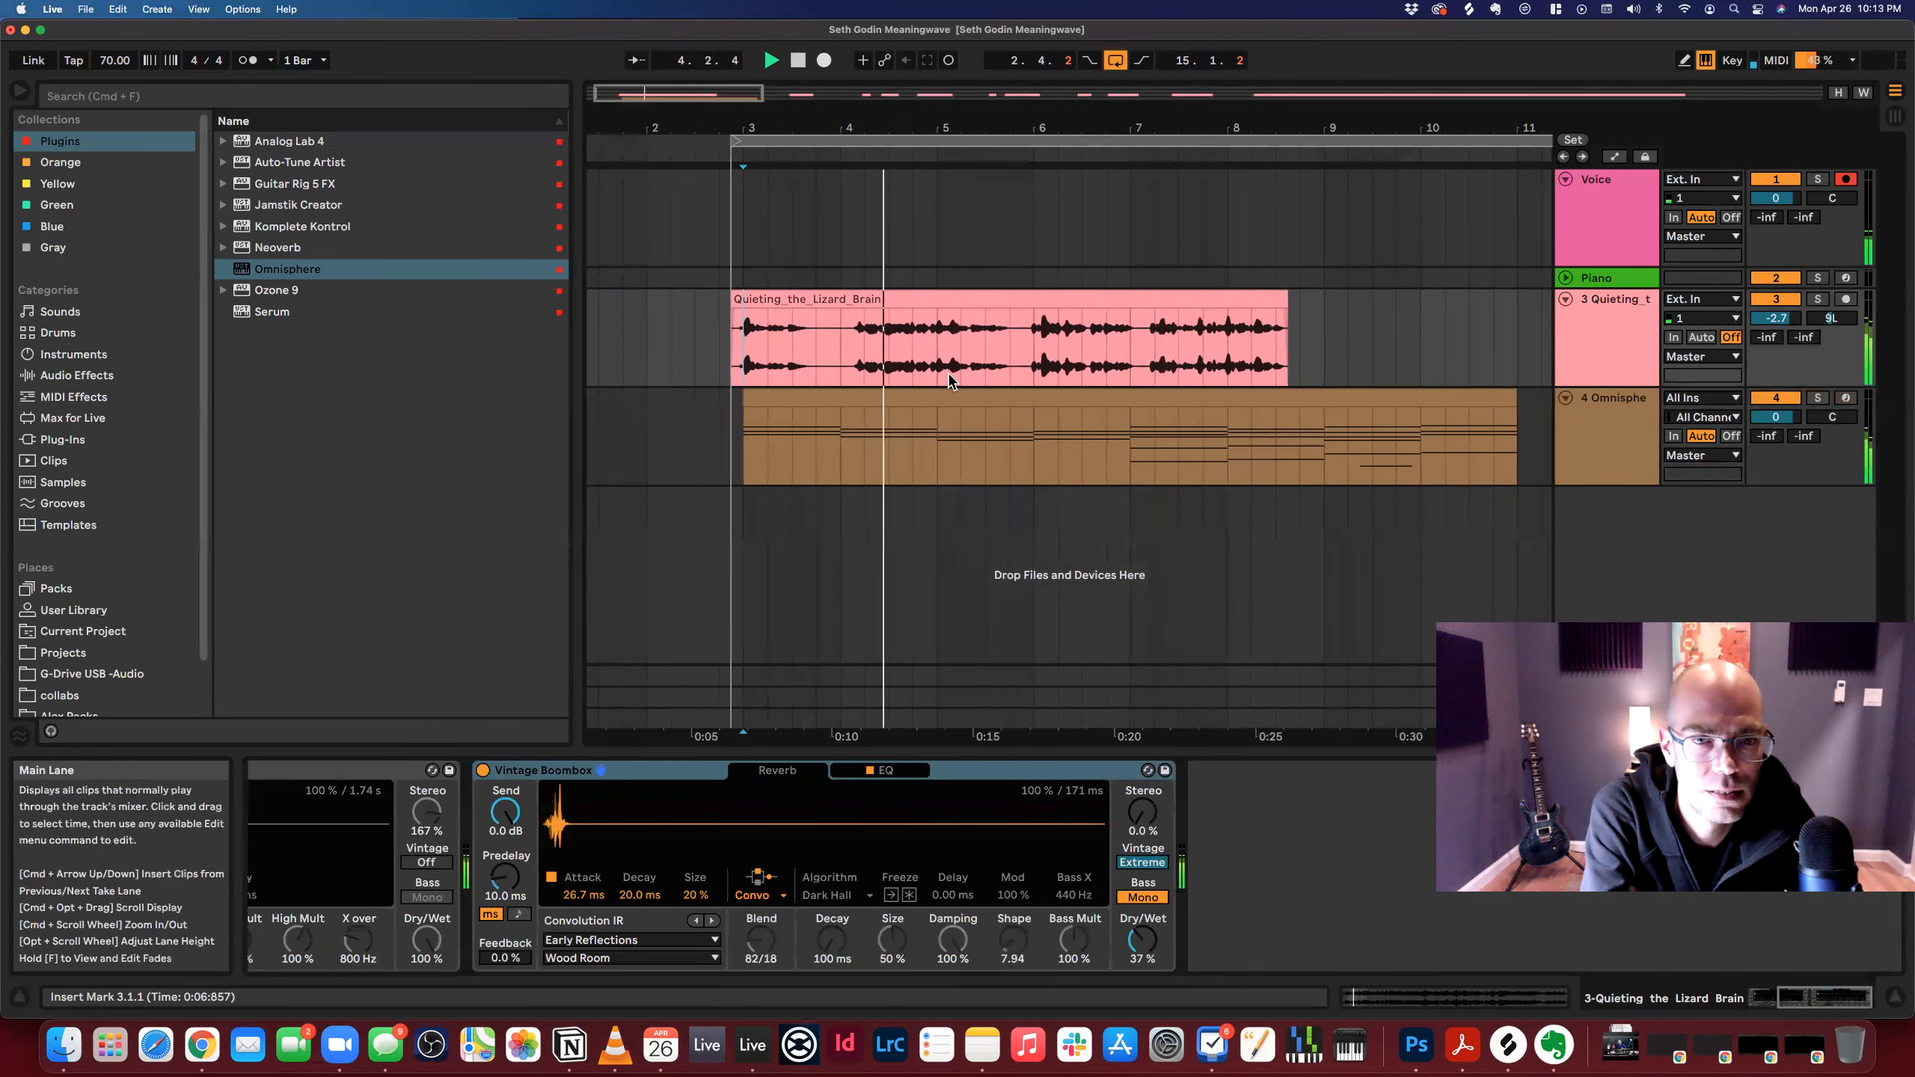
pyautogui.hscroll(2, 955, 452)
pyautogui.hscroll(1, 955, 444)
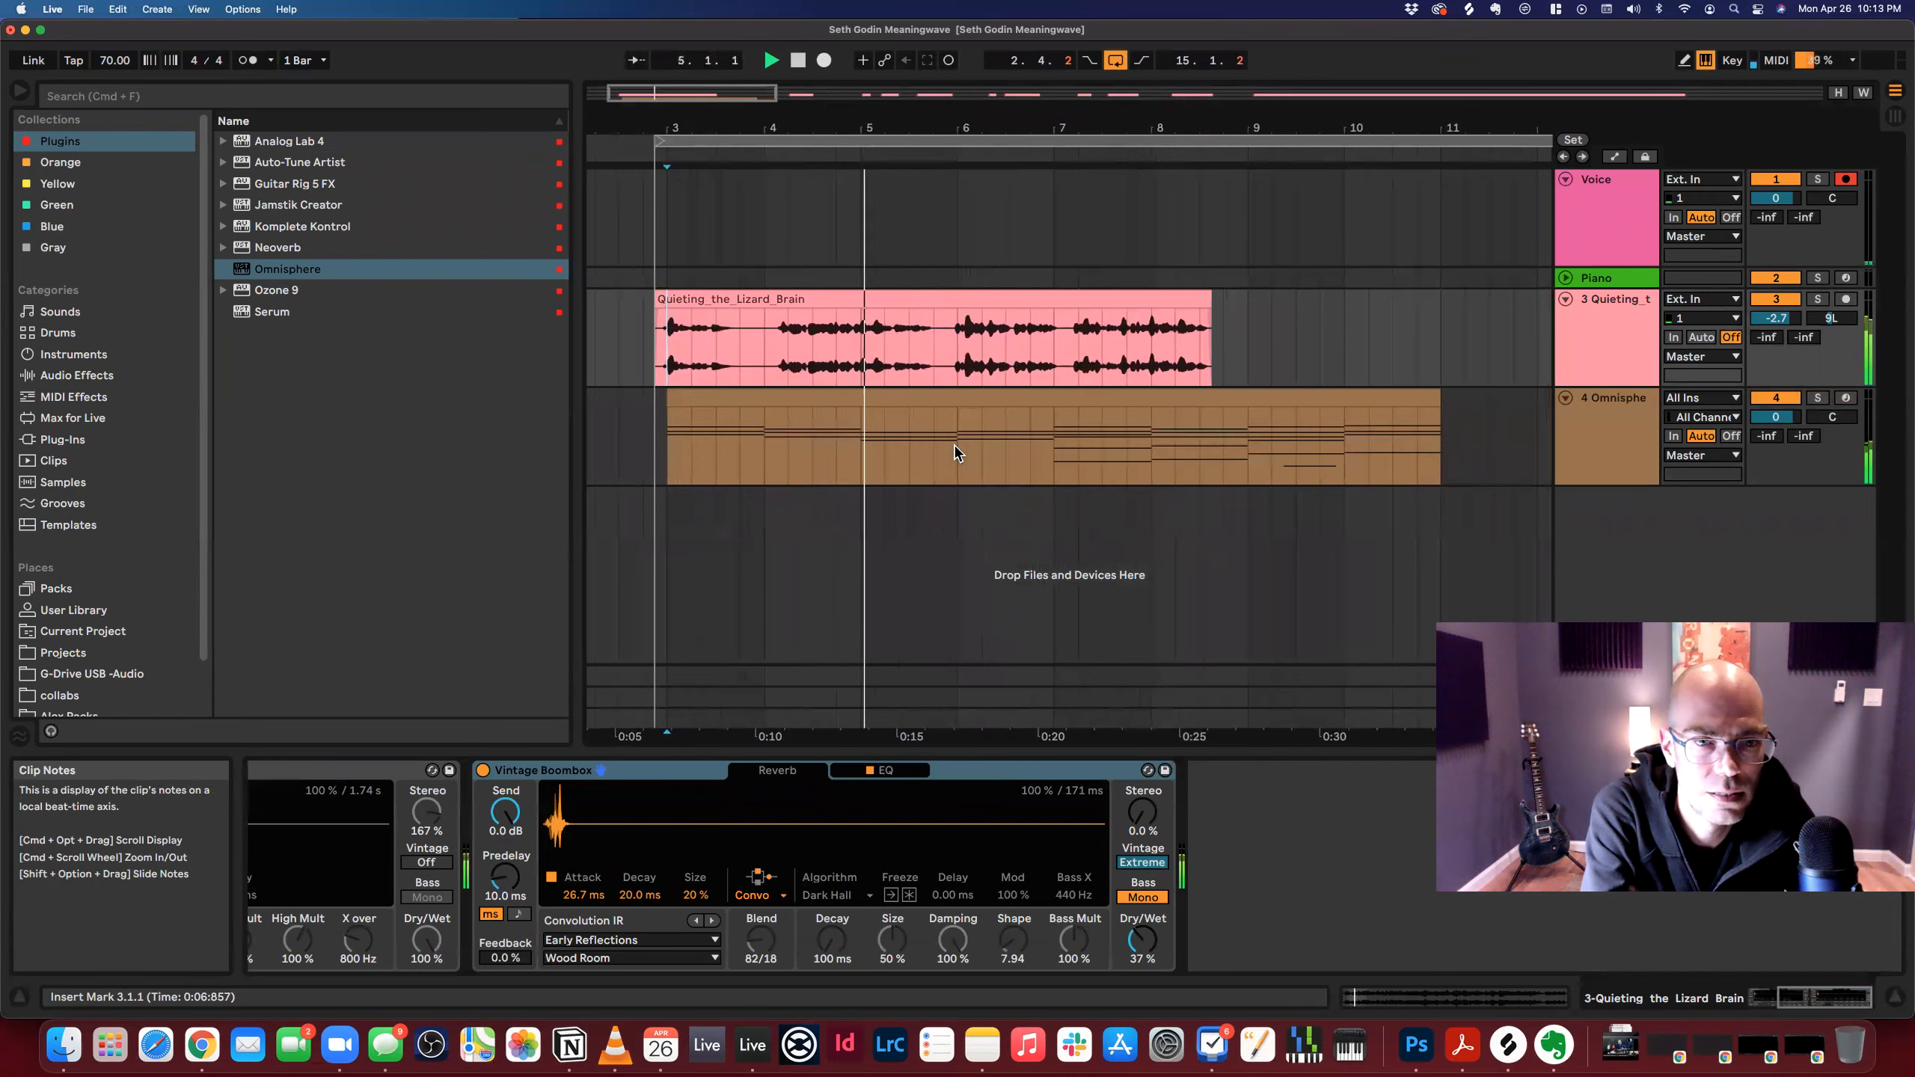
# Stretch the notes in the Omnisphere clip to twice their length with ×2.
pyautogui.doubleClick(916, 427)
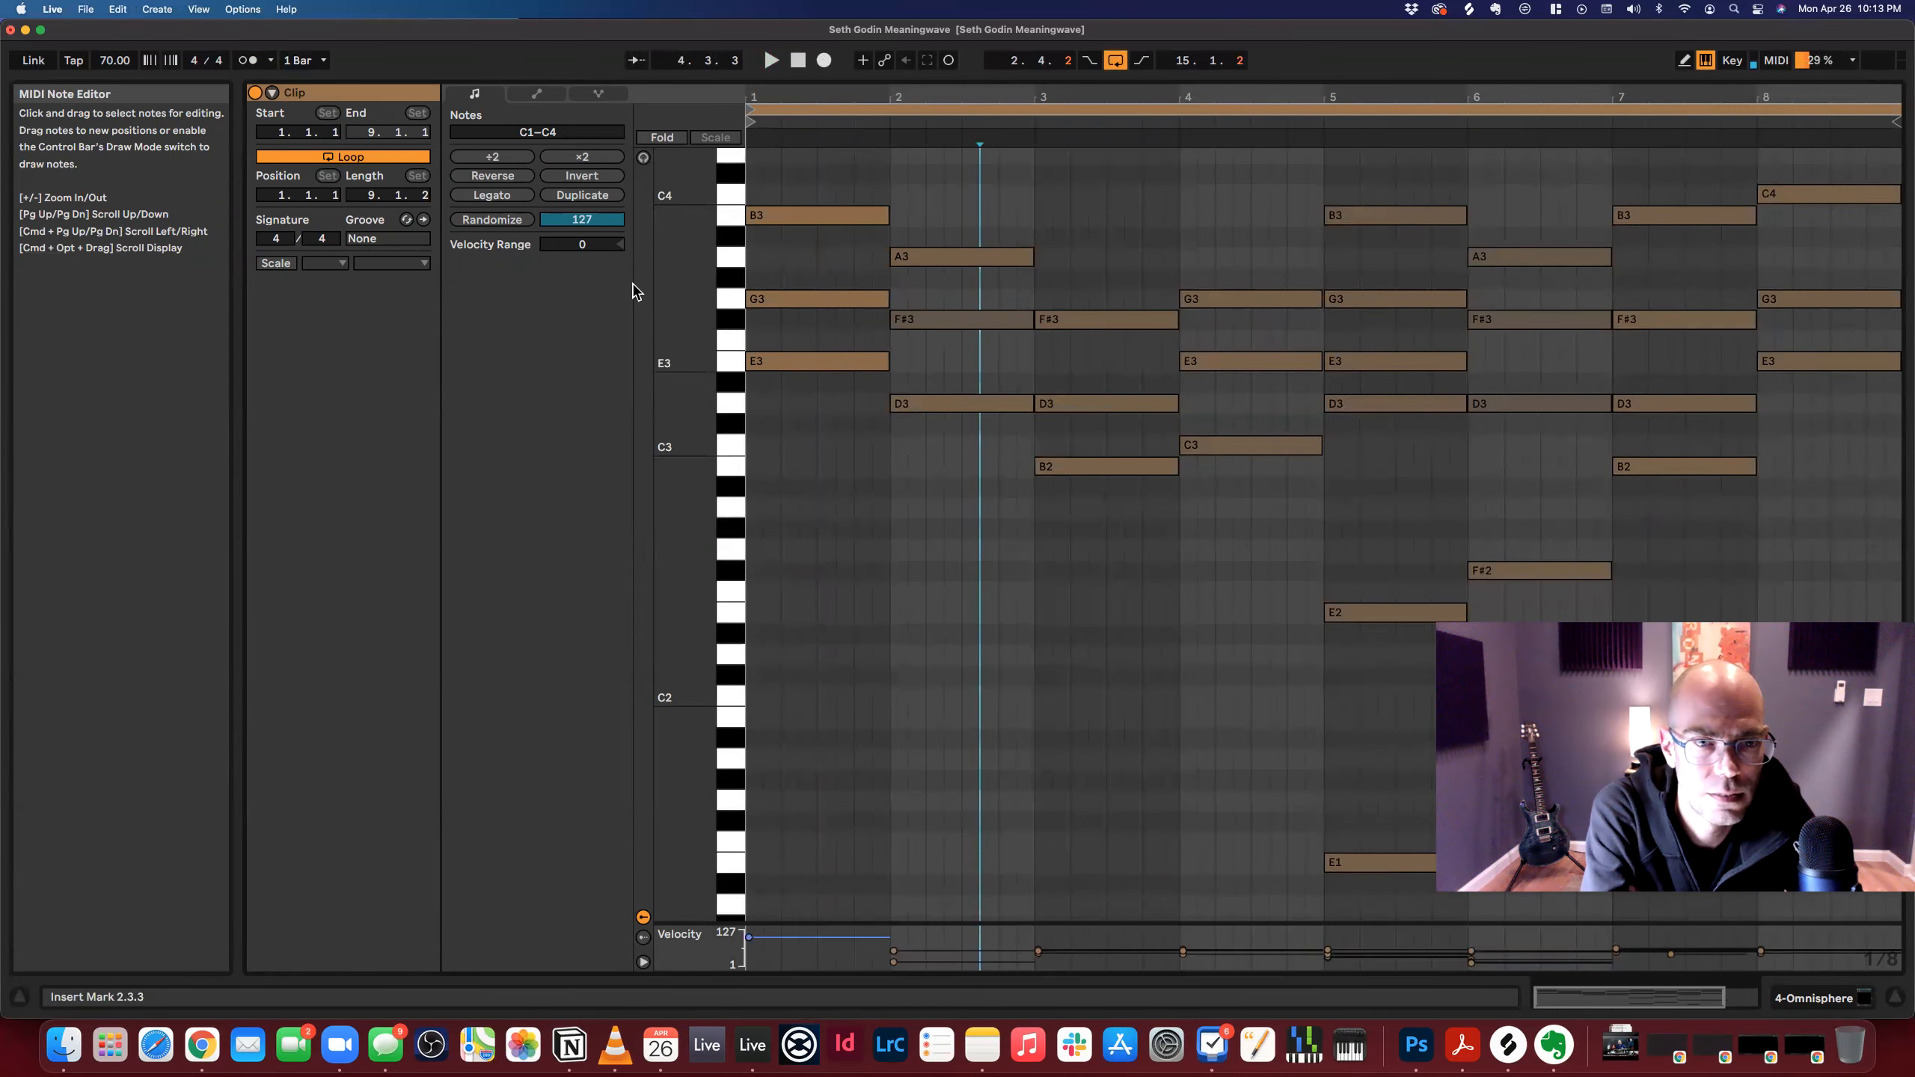
pyautogui.click(589, 158)
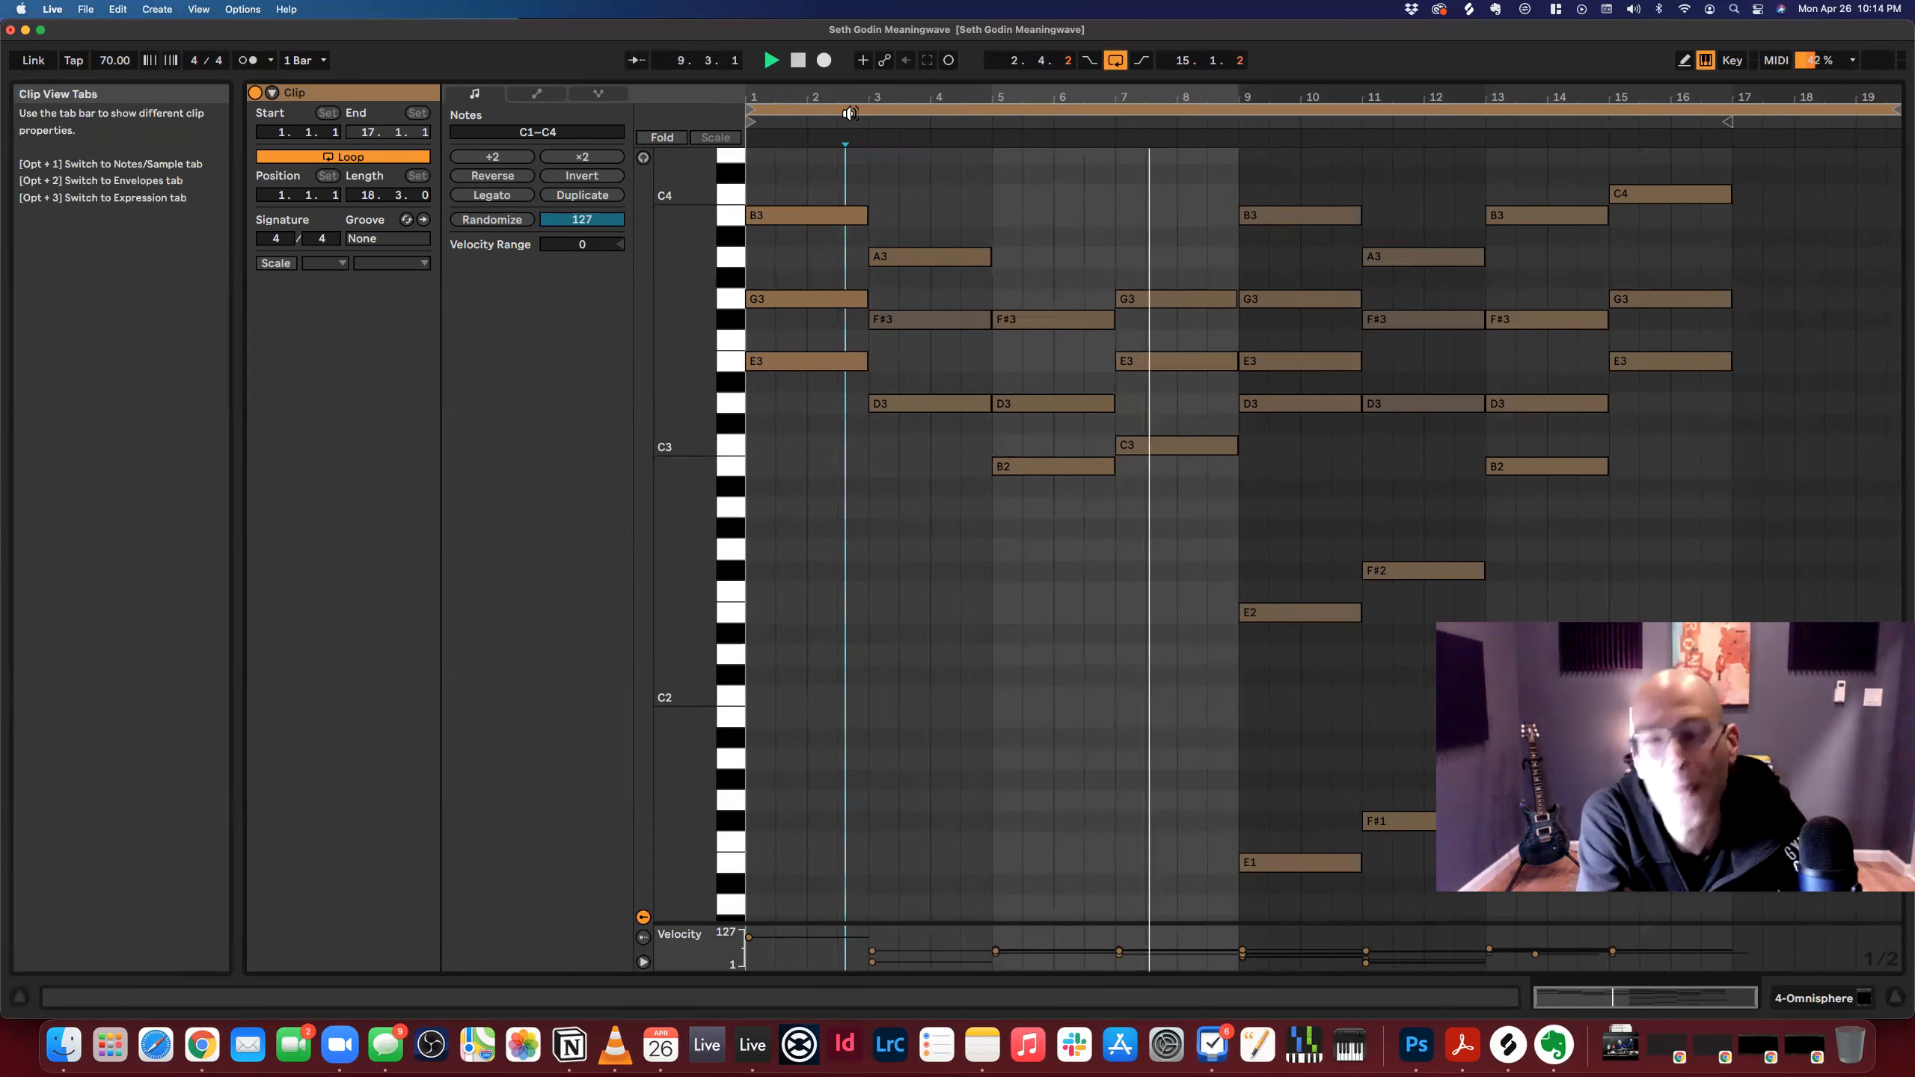
pyautogui.doubleClick(894, 77)
# Move the second vocal clip earlier so it directly follows the first one, at about bar 8.4.
pyautogui.moveTo(925, 114); pyautogui.dragTo(925, 28)
pyautogui.moveTo(792, 300); pyautogui.dragTo(730, 321)
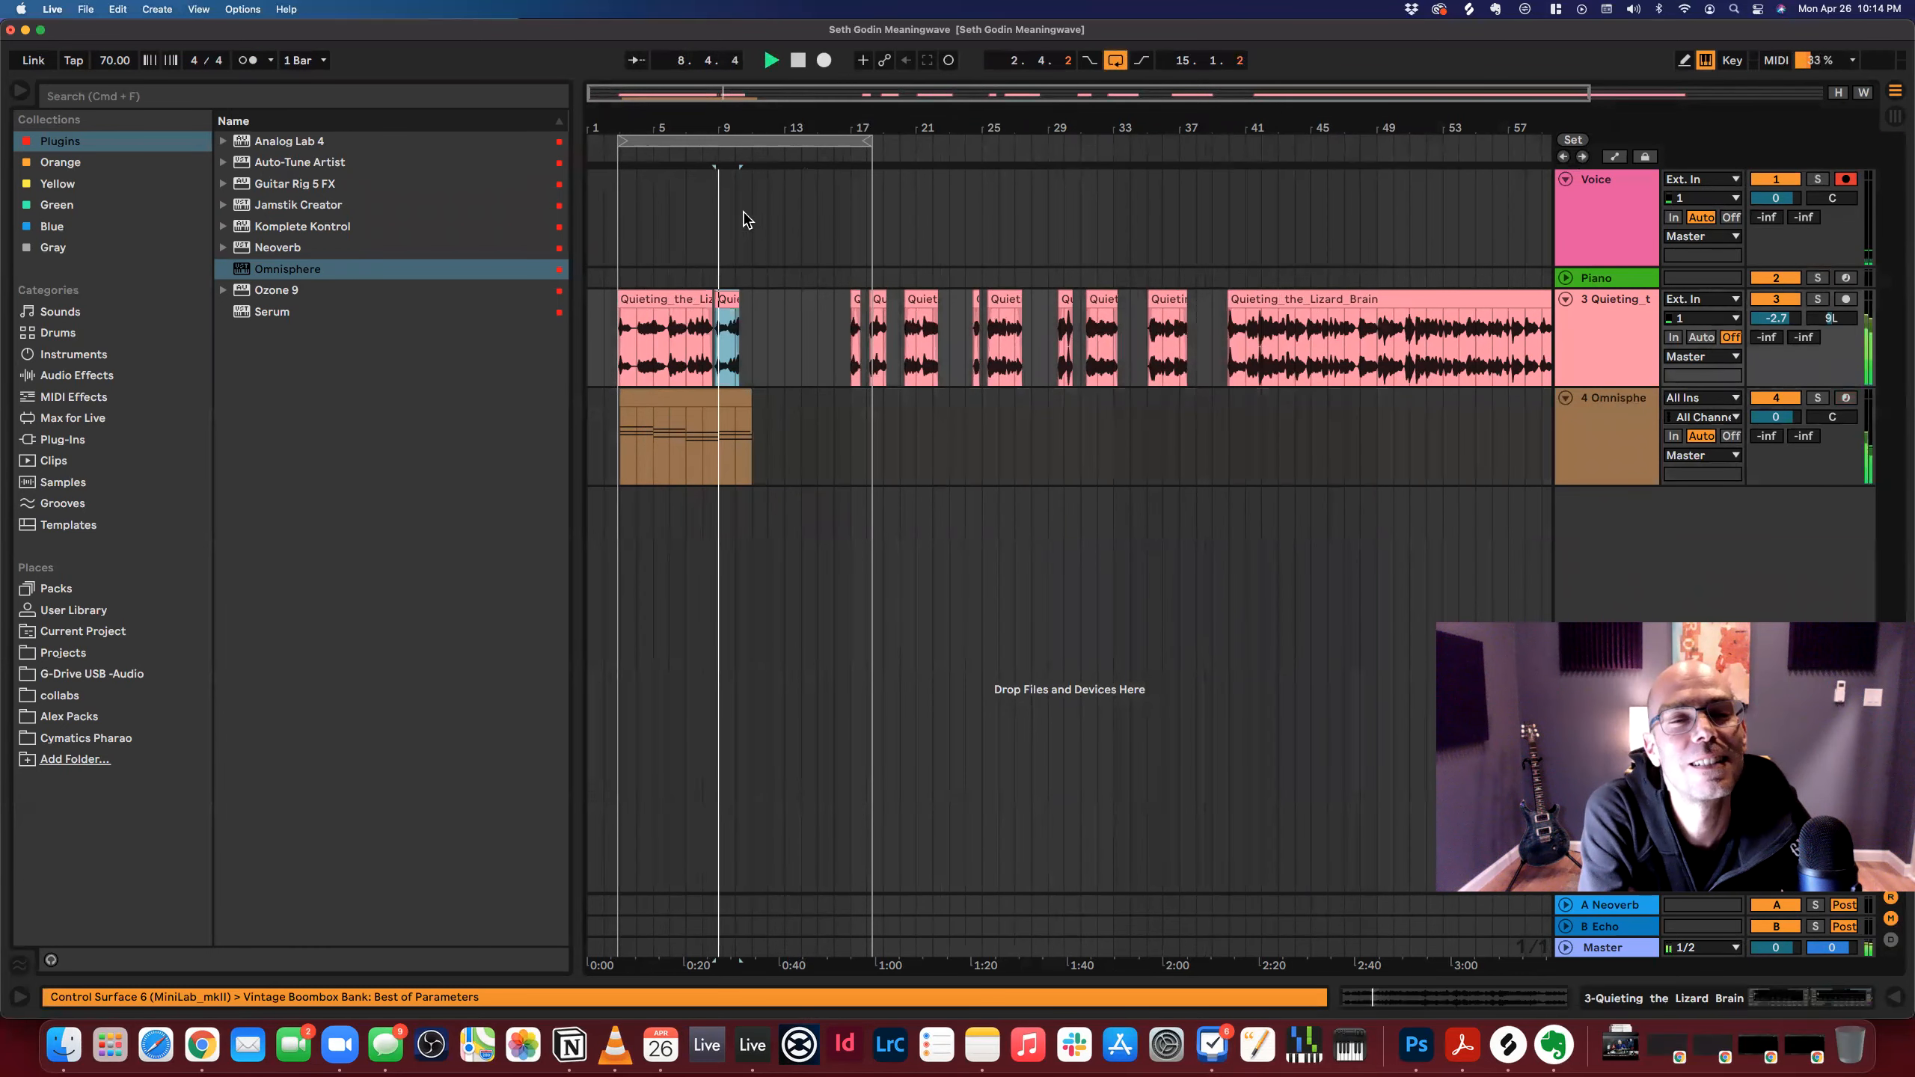
pyautogui.press('space')
pyautogui.moveTo(721, 128); pyautogui.dragTo(705, 126)
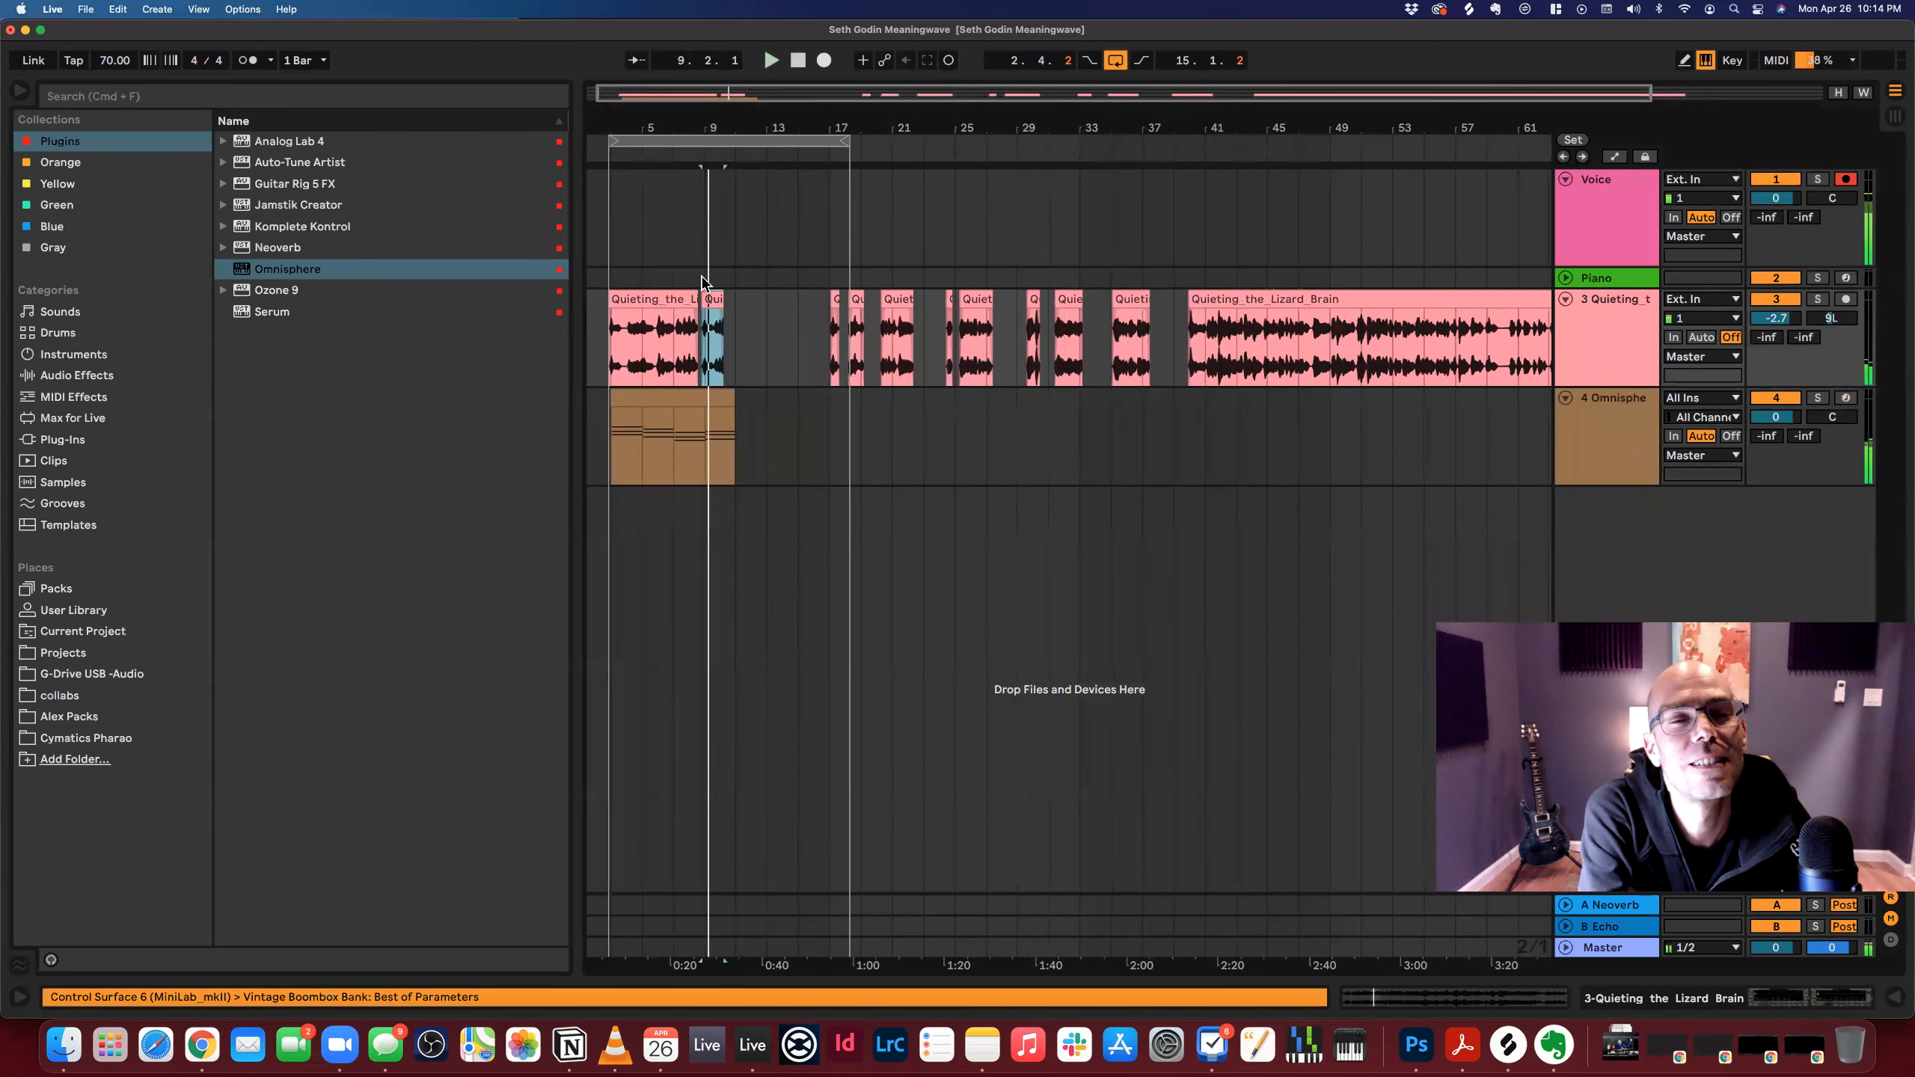
# Turn off warping on the first vocal clip and check the clip settings of the remaining vocal clips.
pyautogui.doubleClick(711, 304)
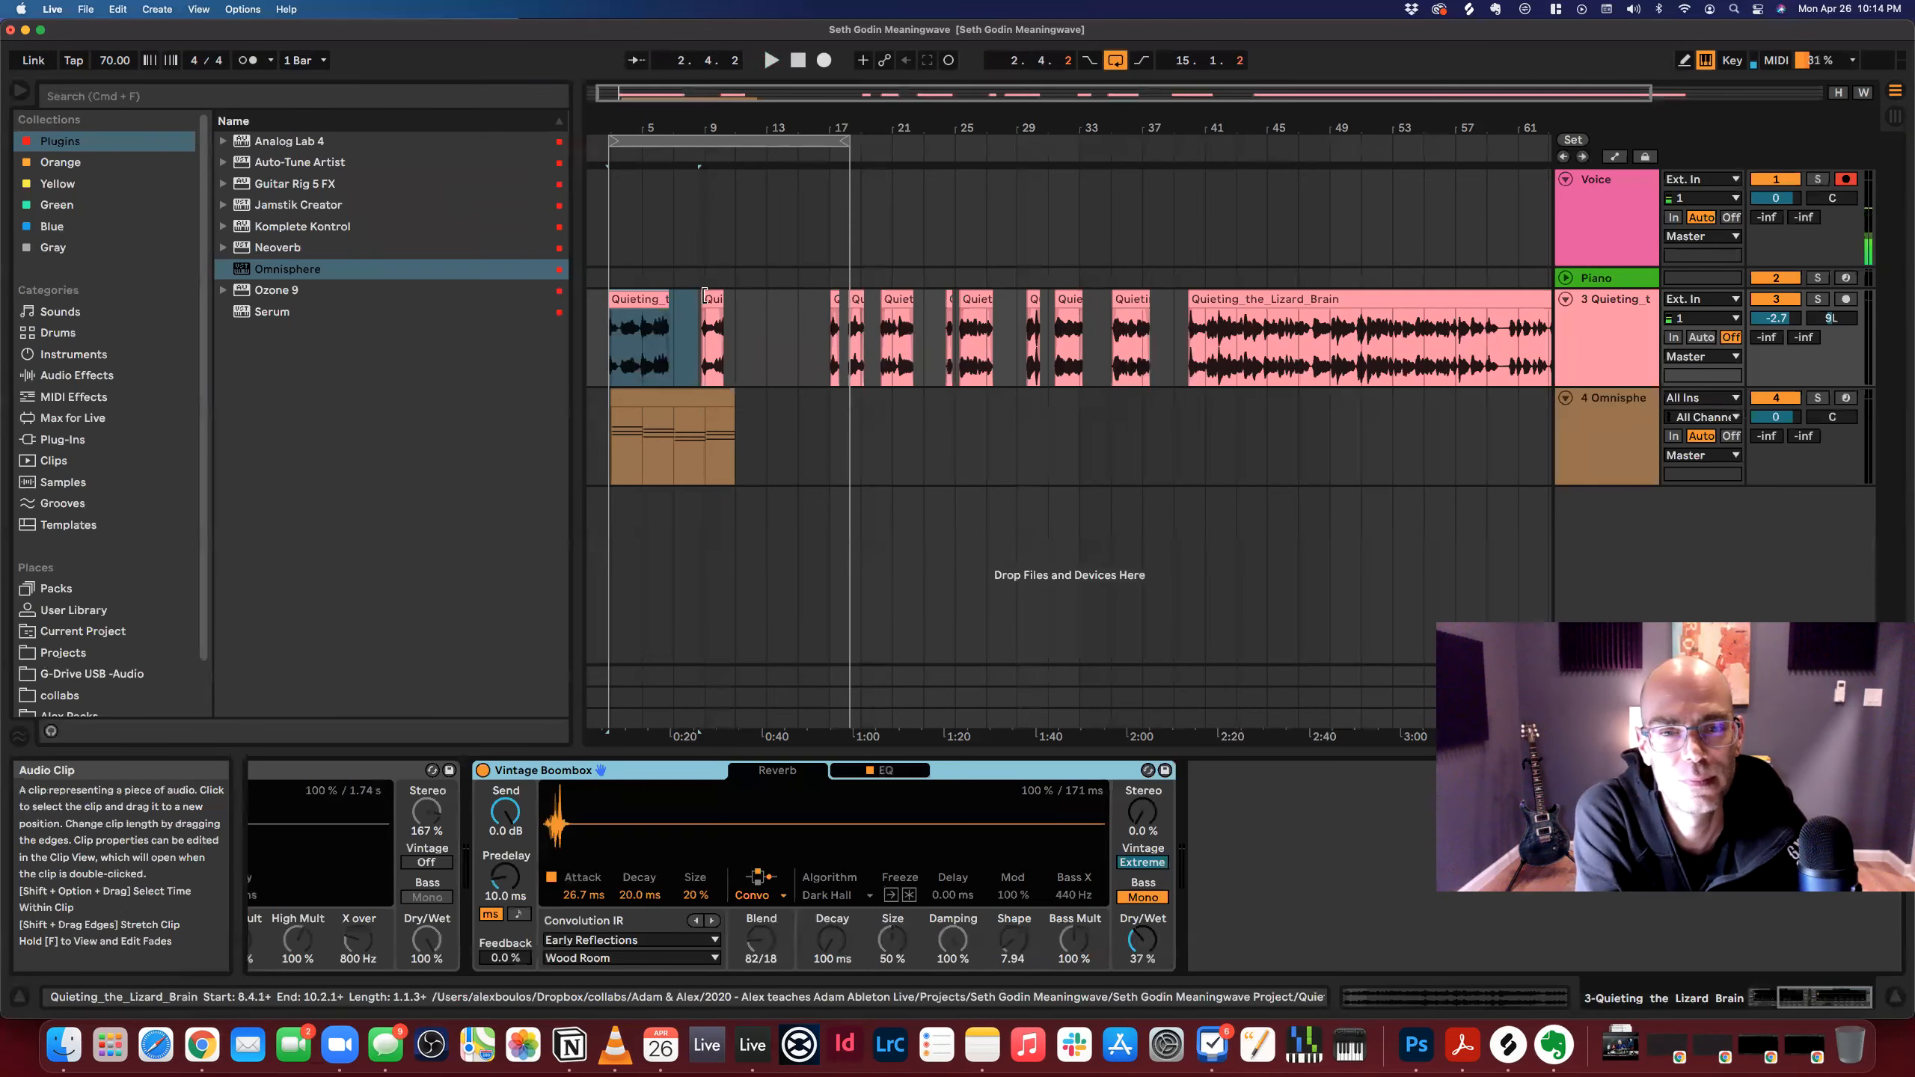
pyautogui.click(648, 297)
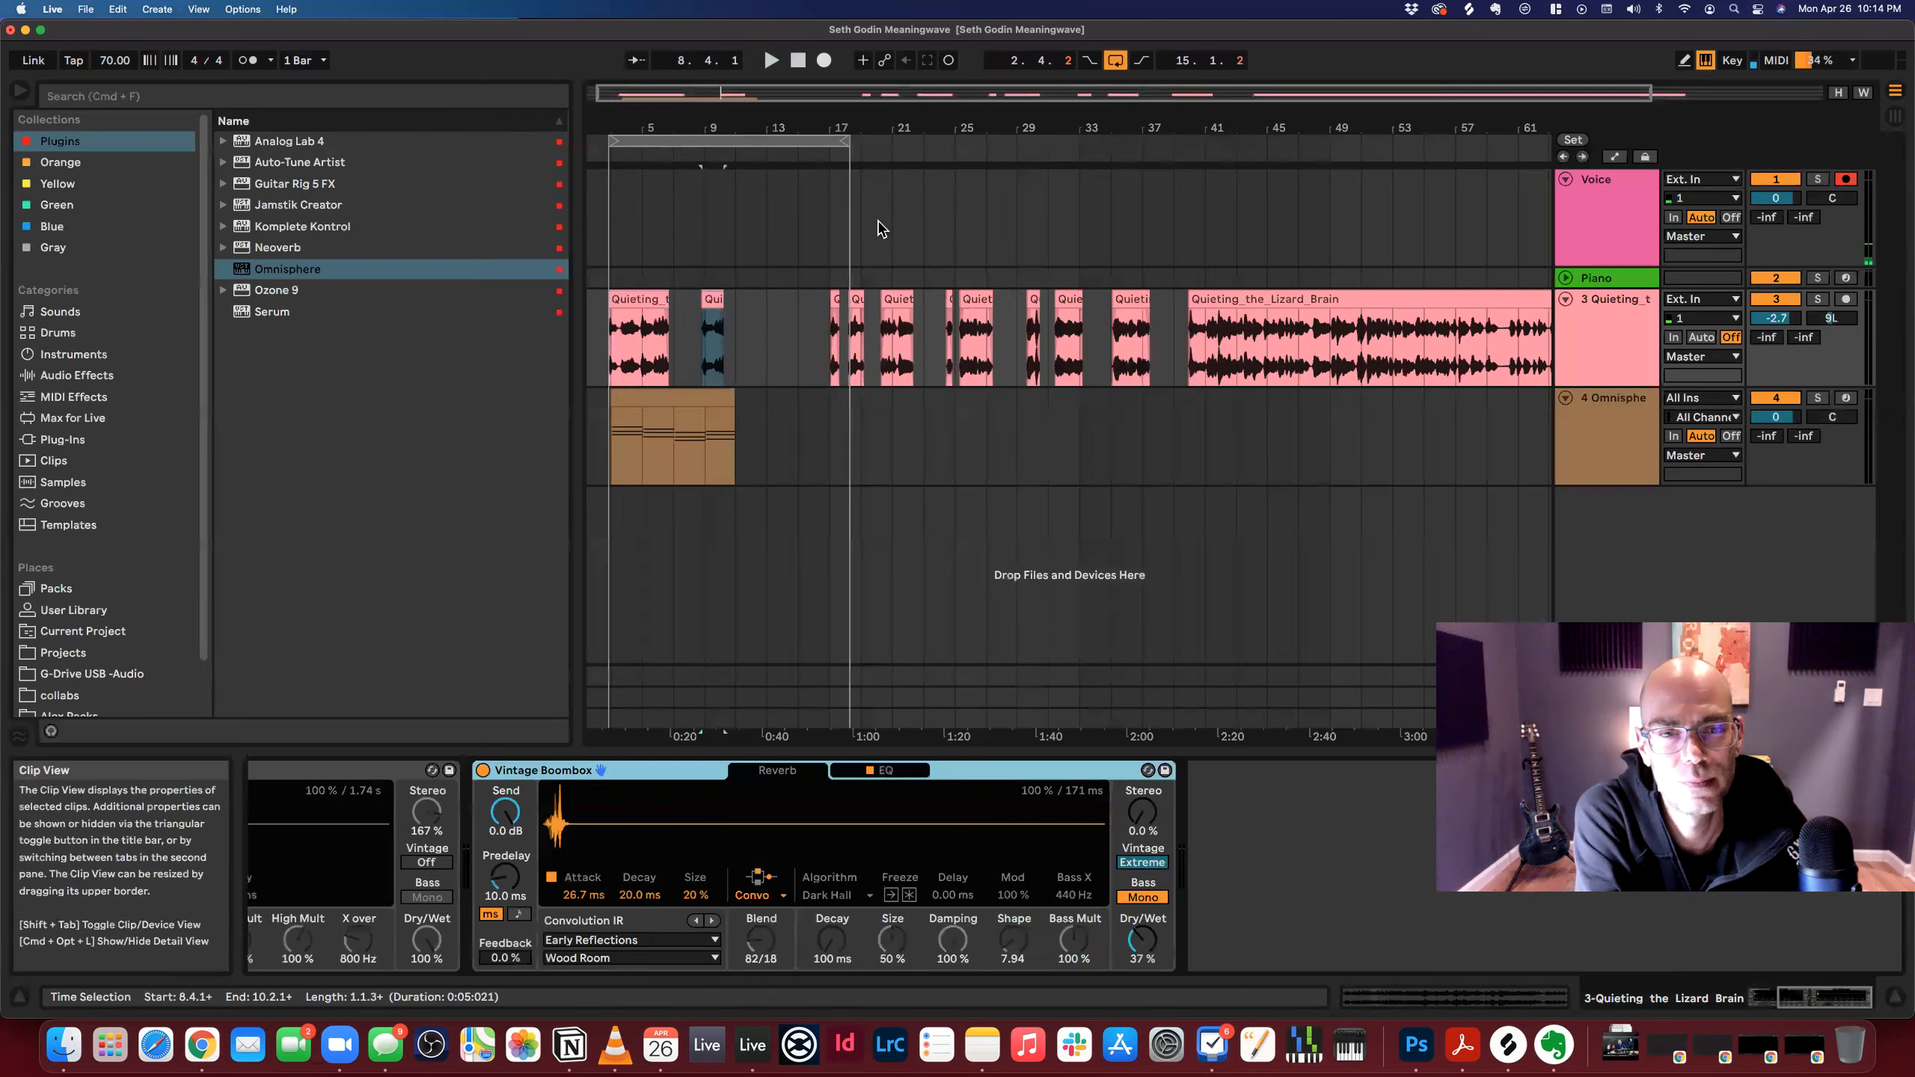
pyautogui.click(834, 331)
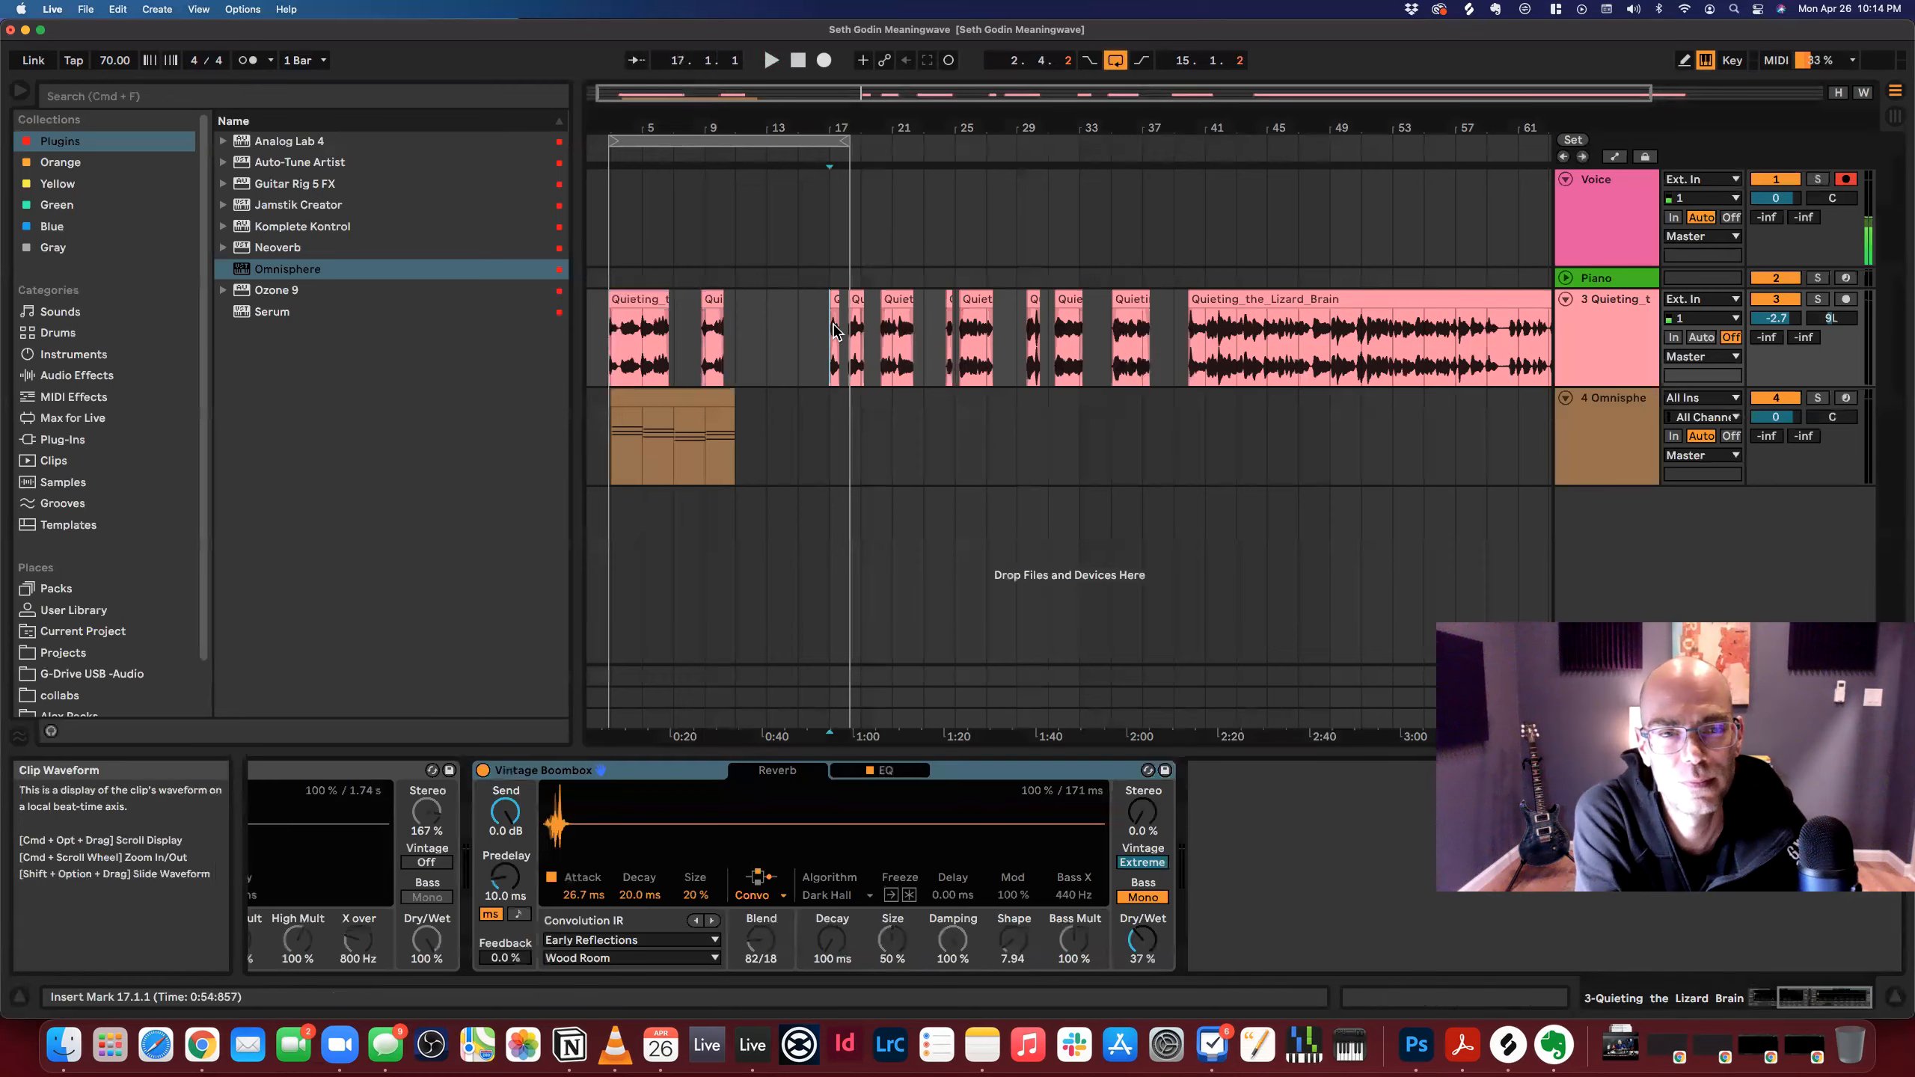
pyautogui.press('w')
pyautogui.keyDown('shift'); pyautogui.click(1179, 304); pyautogui.keyUp('shift')
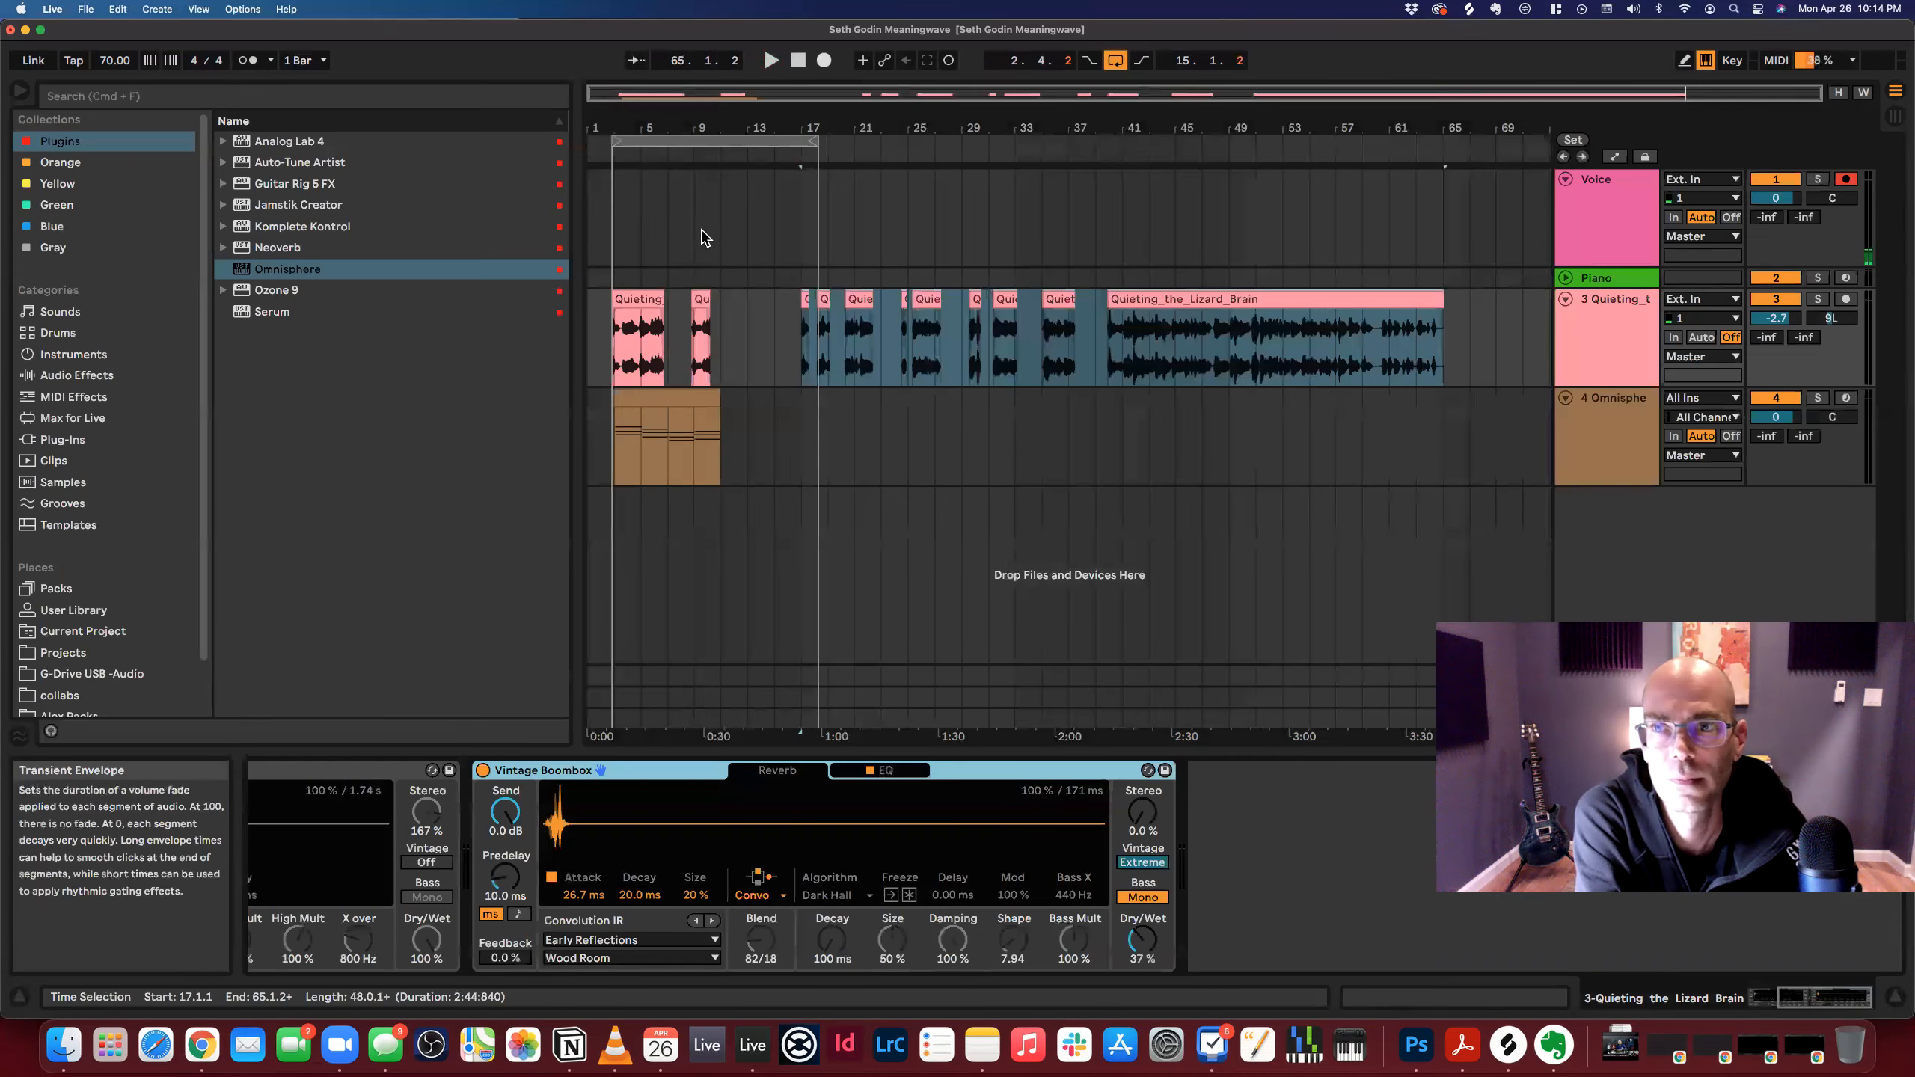
pyautogui.doubleClick(863, 299)
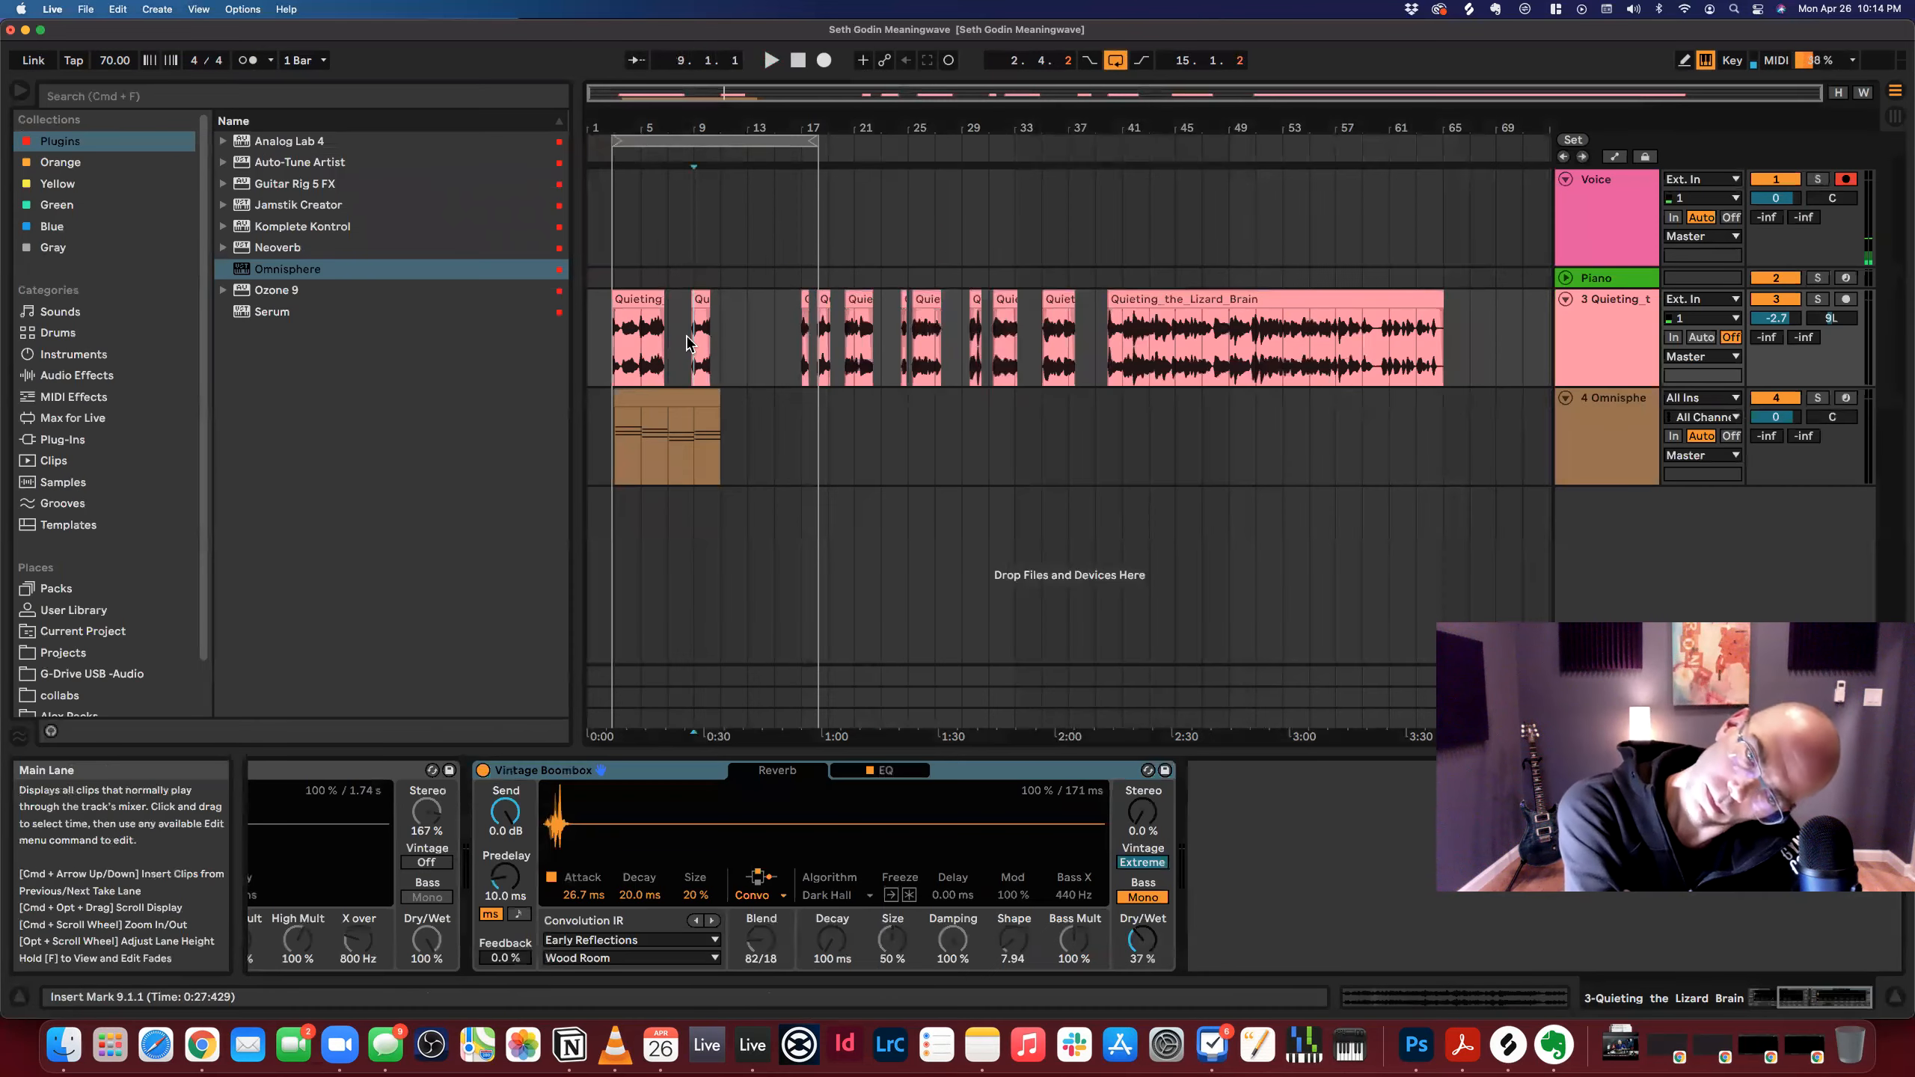
# Audition the vocal clips and set the project tempo to 125 BPM.
pyautogui.press('space')
pyautogui.click(1120, 298)
pyautogui.press('space')
pyautogui.press('space')
pyautogui.click(617, 299)
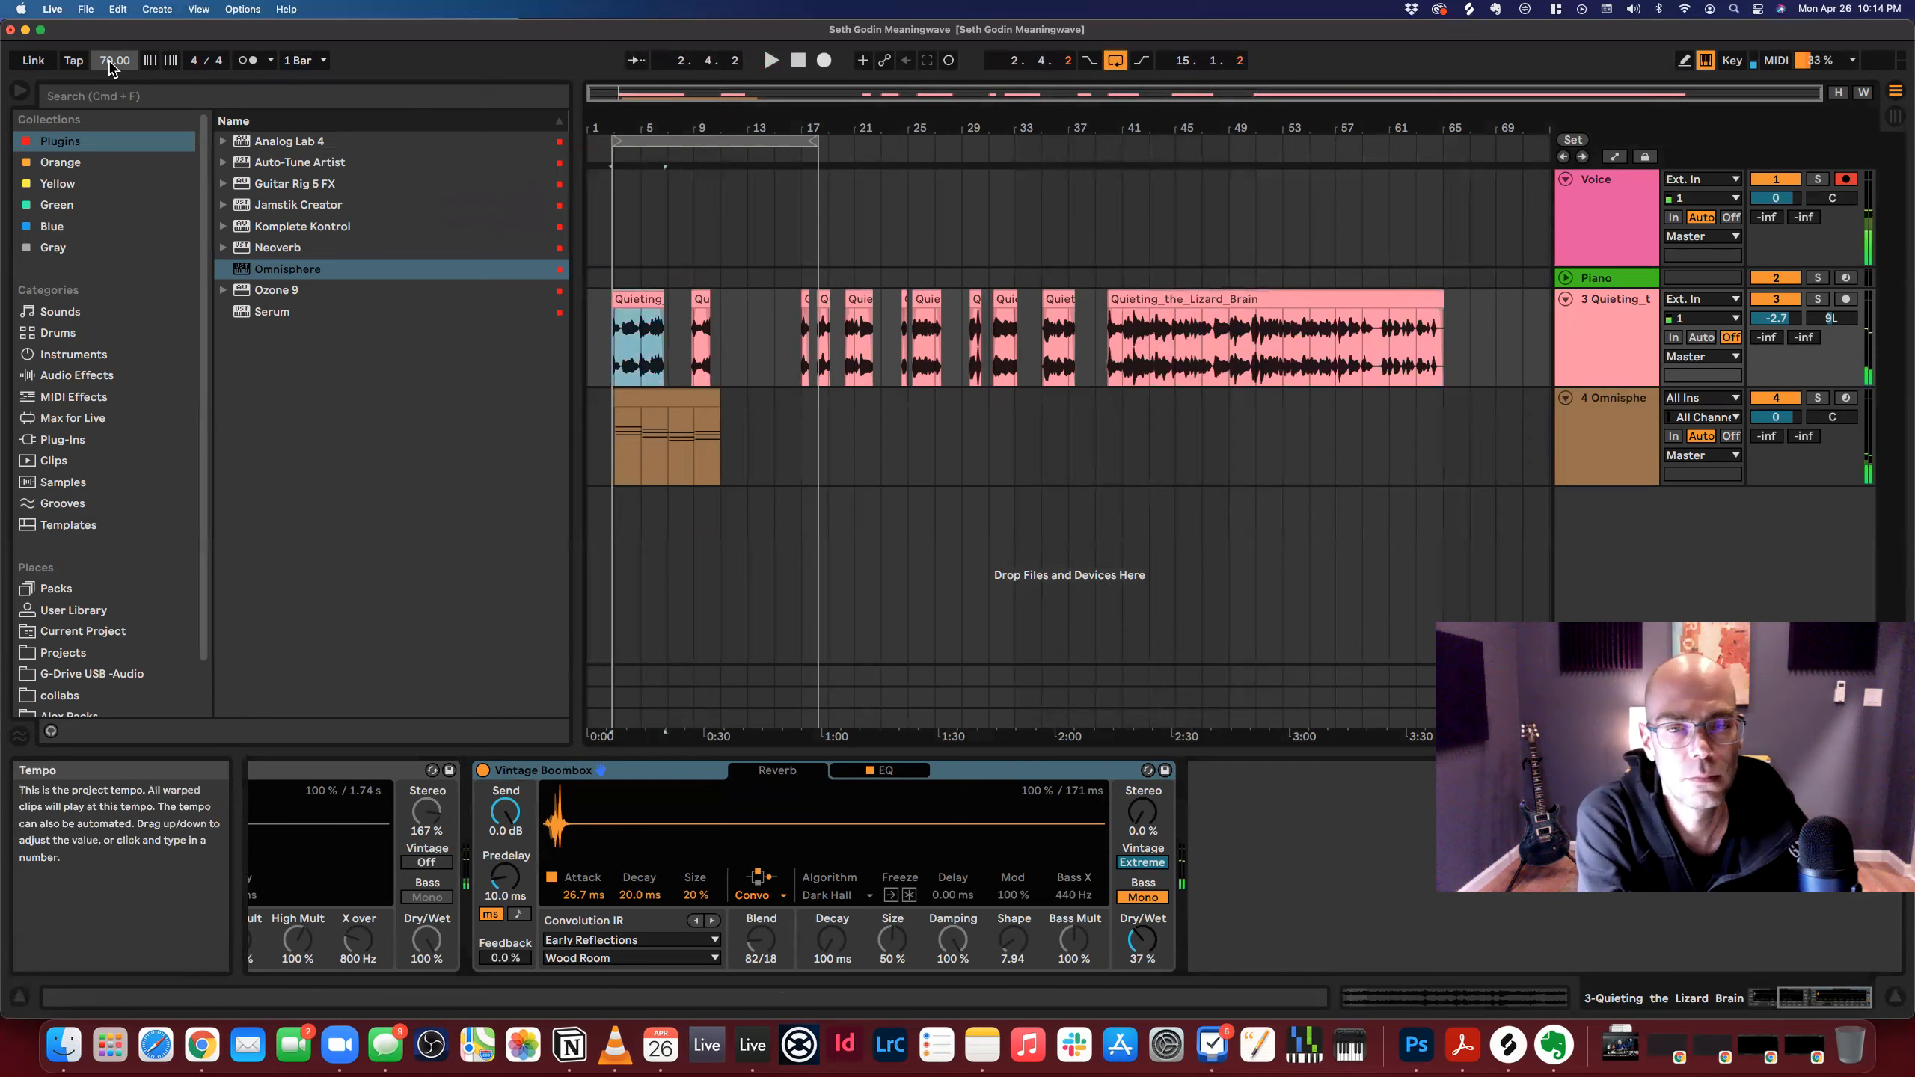
pyautogui.moveTo(114, 61)
pyautogui.mouseDown()
pyautogui.moveTo(115, 23)
pyautogui.moveTo(114, 62)
pyautogui.mouseUp()
pyautogui.press('space')
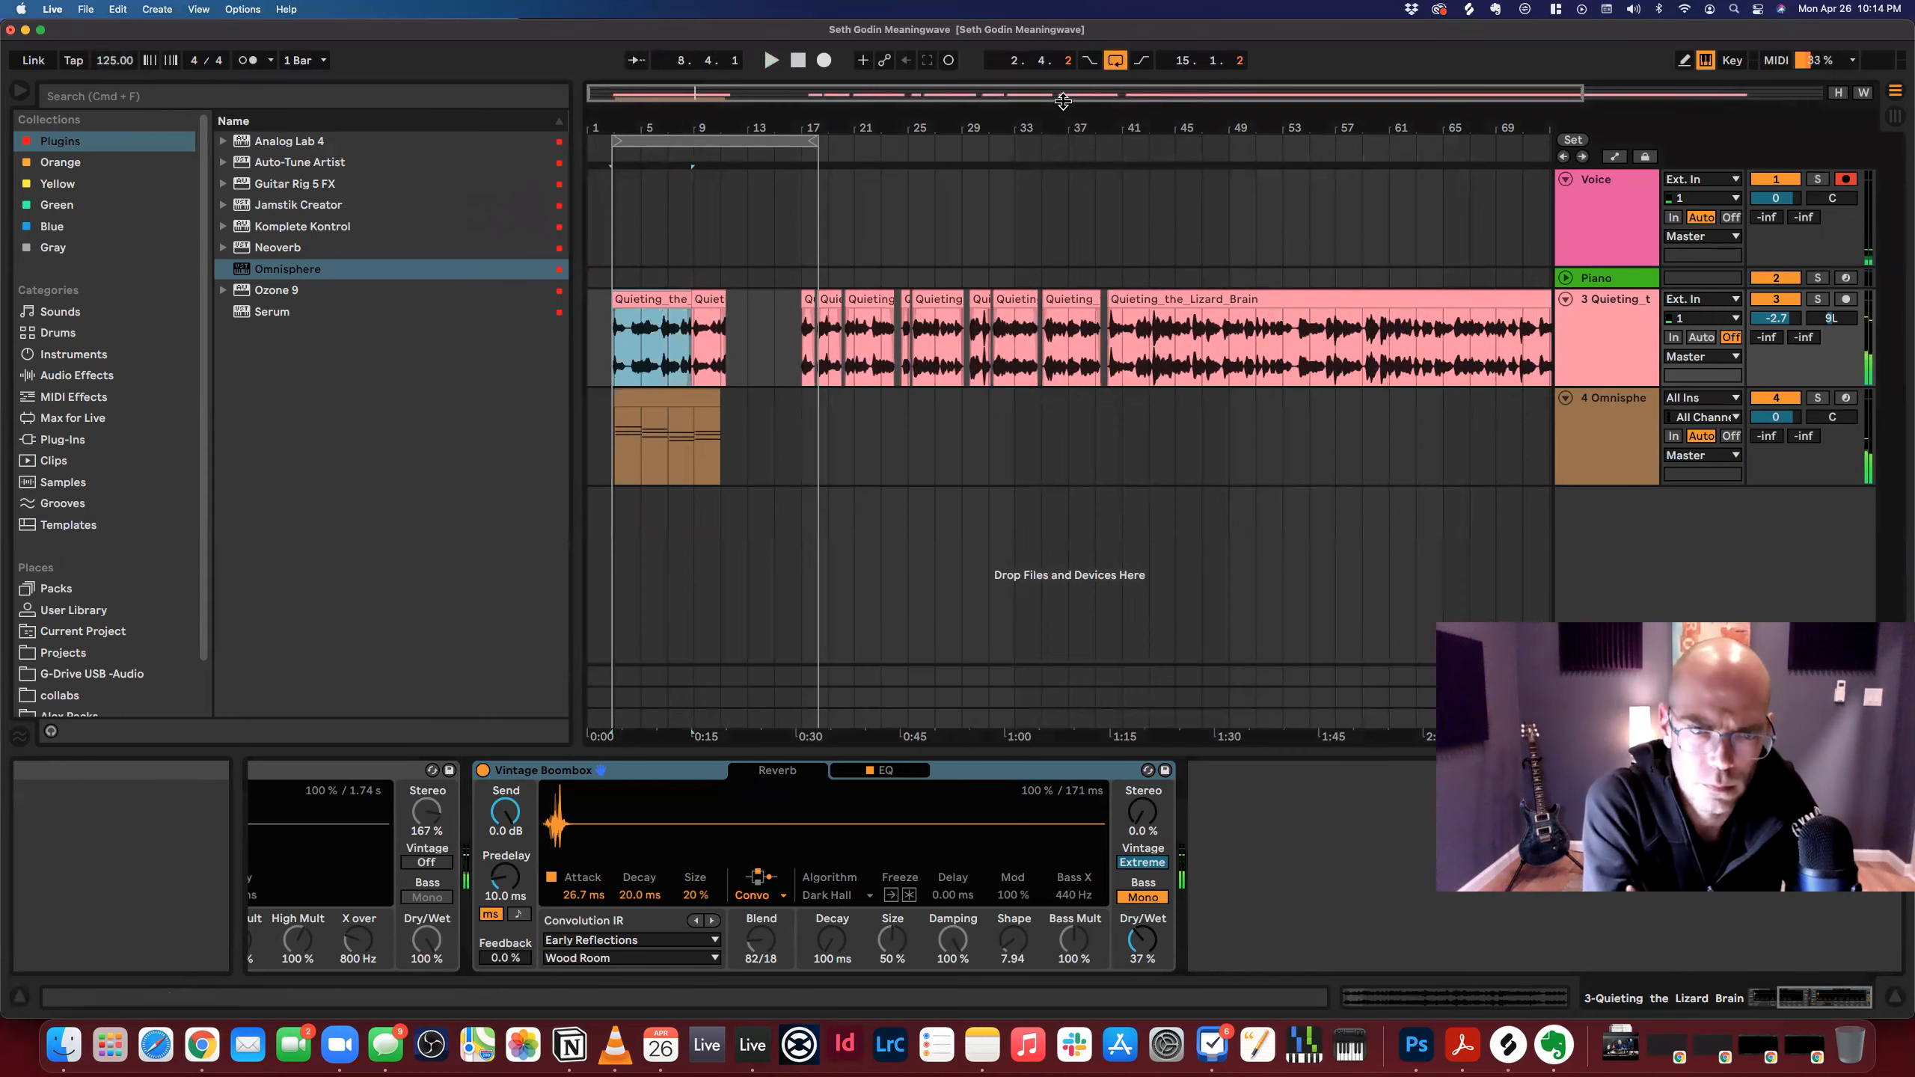
# Enable Warp on all clips of the Quieting_the_Lizard_Brain track and set their warp mode to Re-Pitch.
pyautogui.press('-')
pyautogui.rightClick(1257, 302)
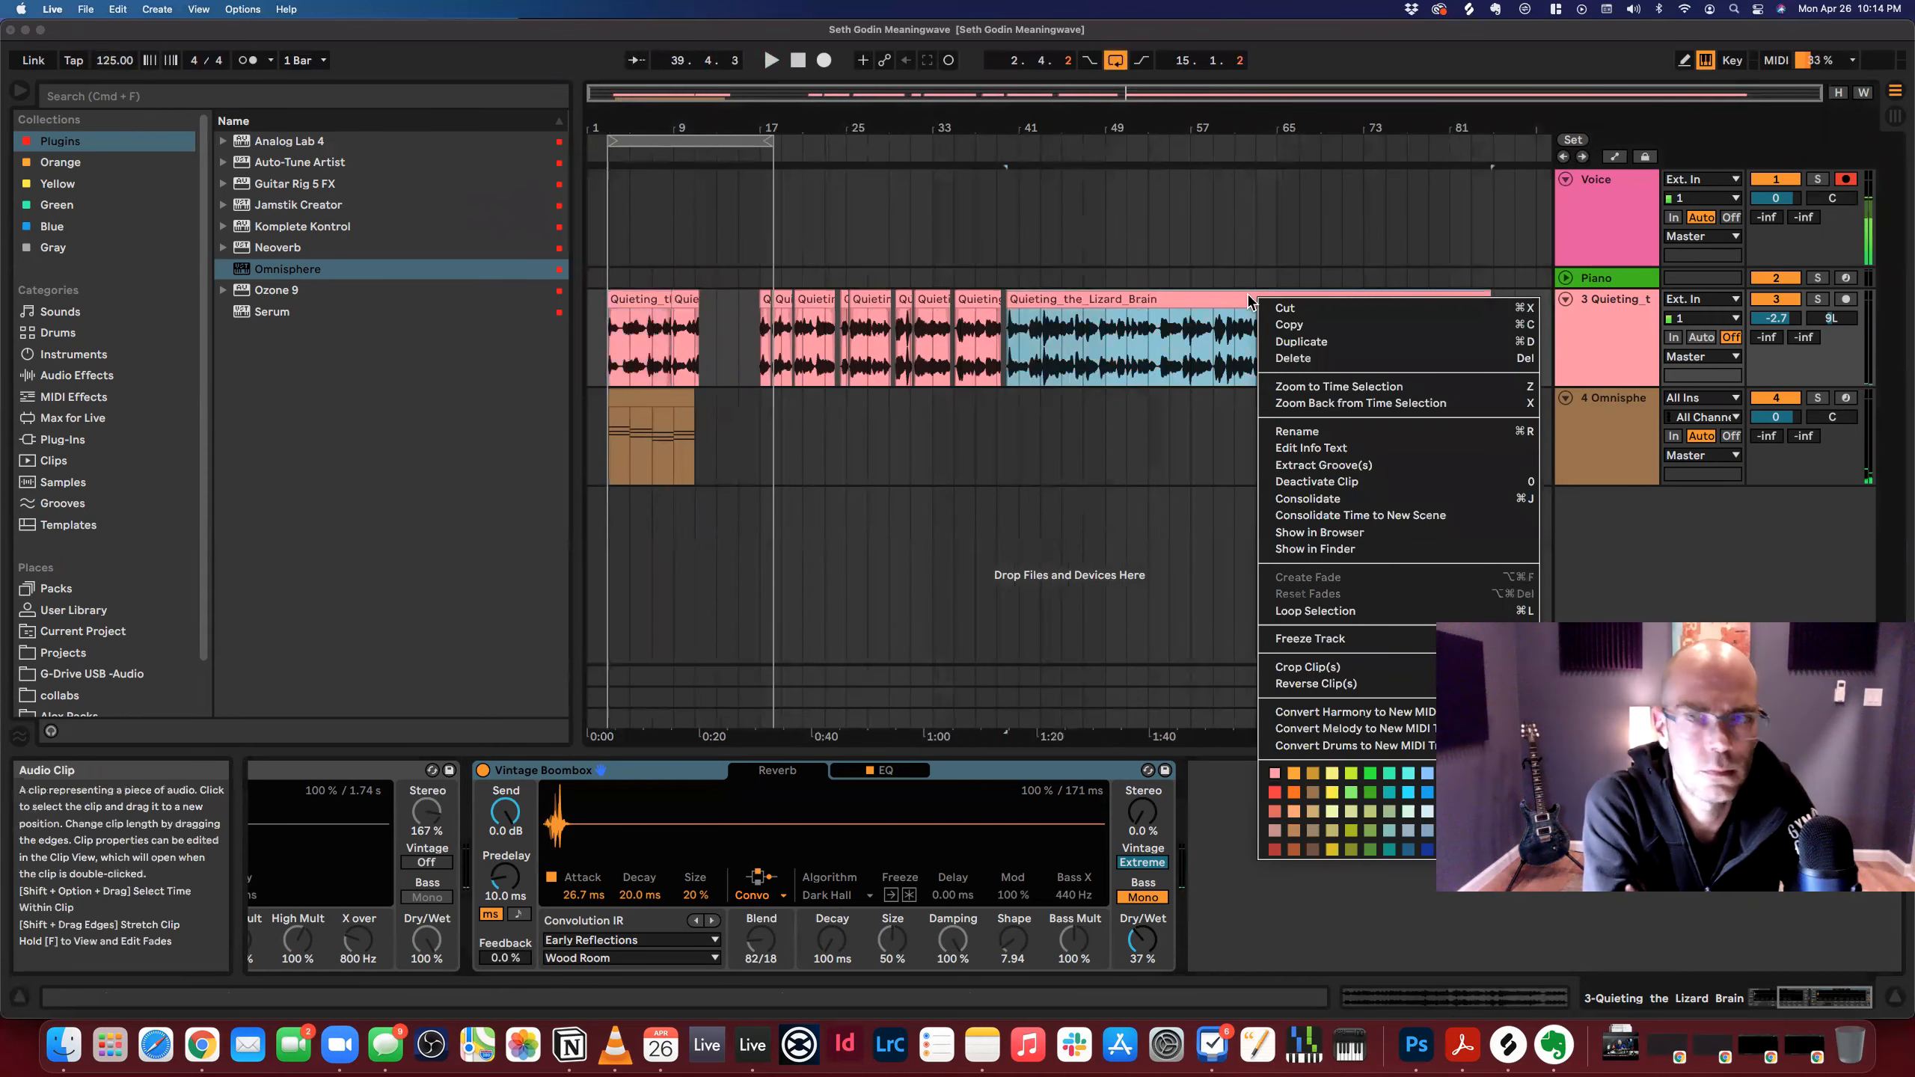
pyautogui.click(1247, 299)
pyautogui.click(639, 299)
pyautogui.keyDown('shift'); pyautogui.click(1345, 294); pyautogui.keyUp('shift')
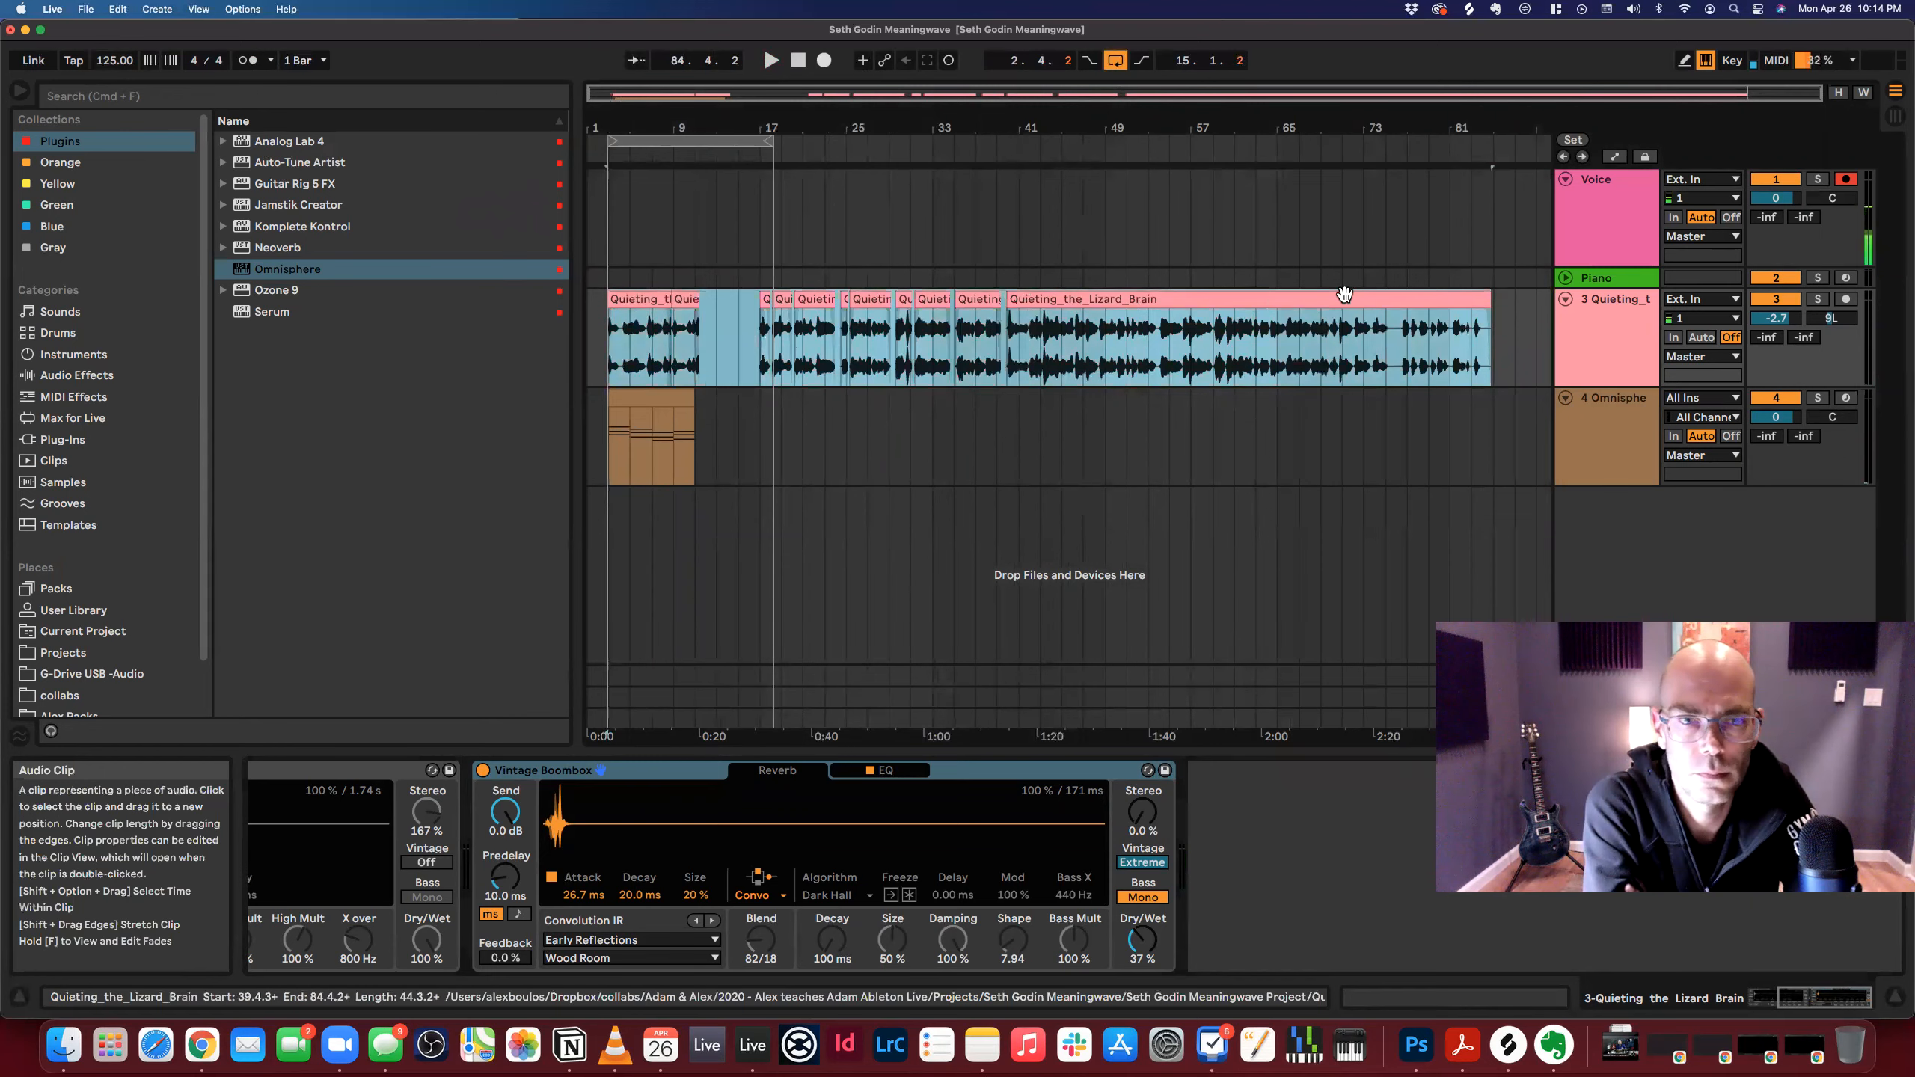
pyautogui.hotkey('shift', 'Tab')
pyautogui.click(490, 145)
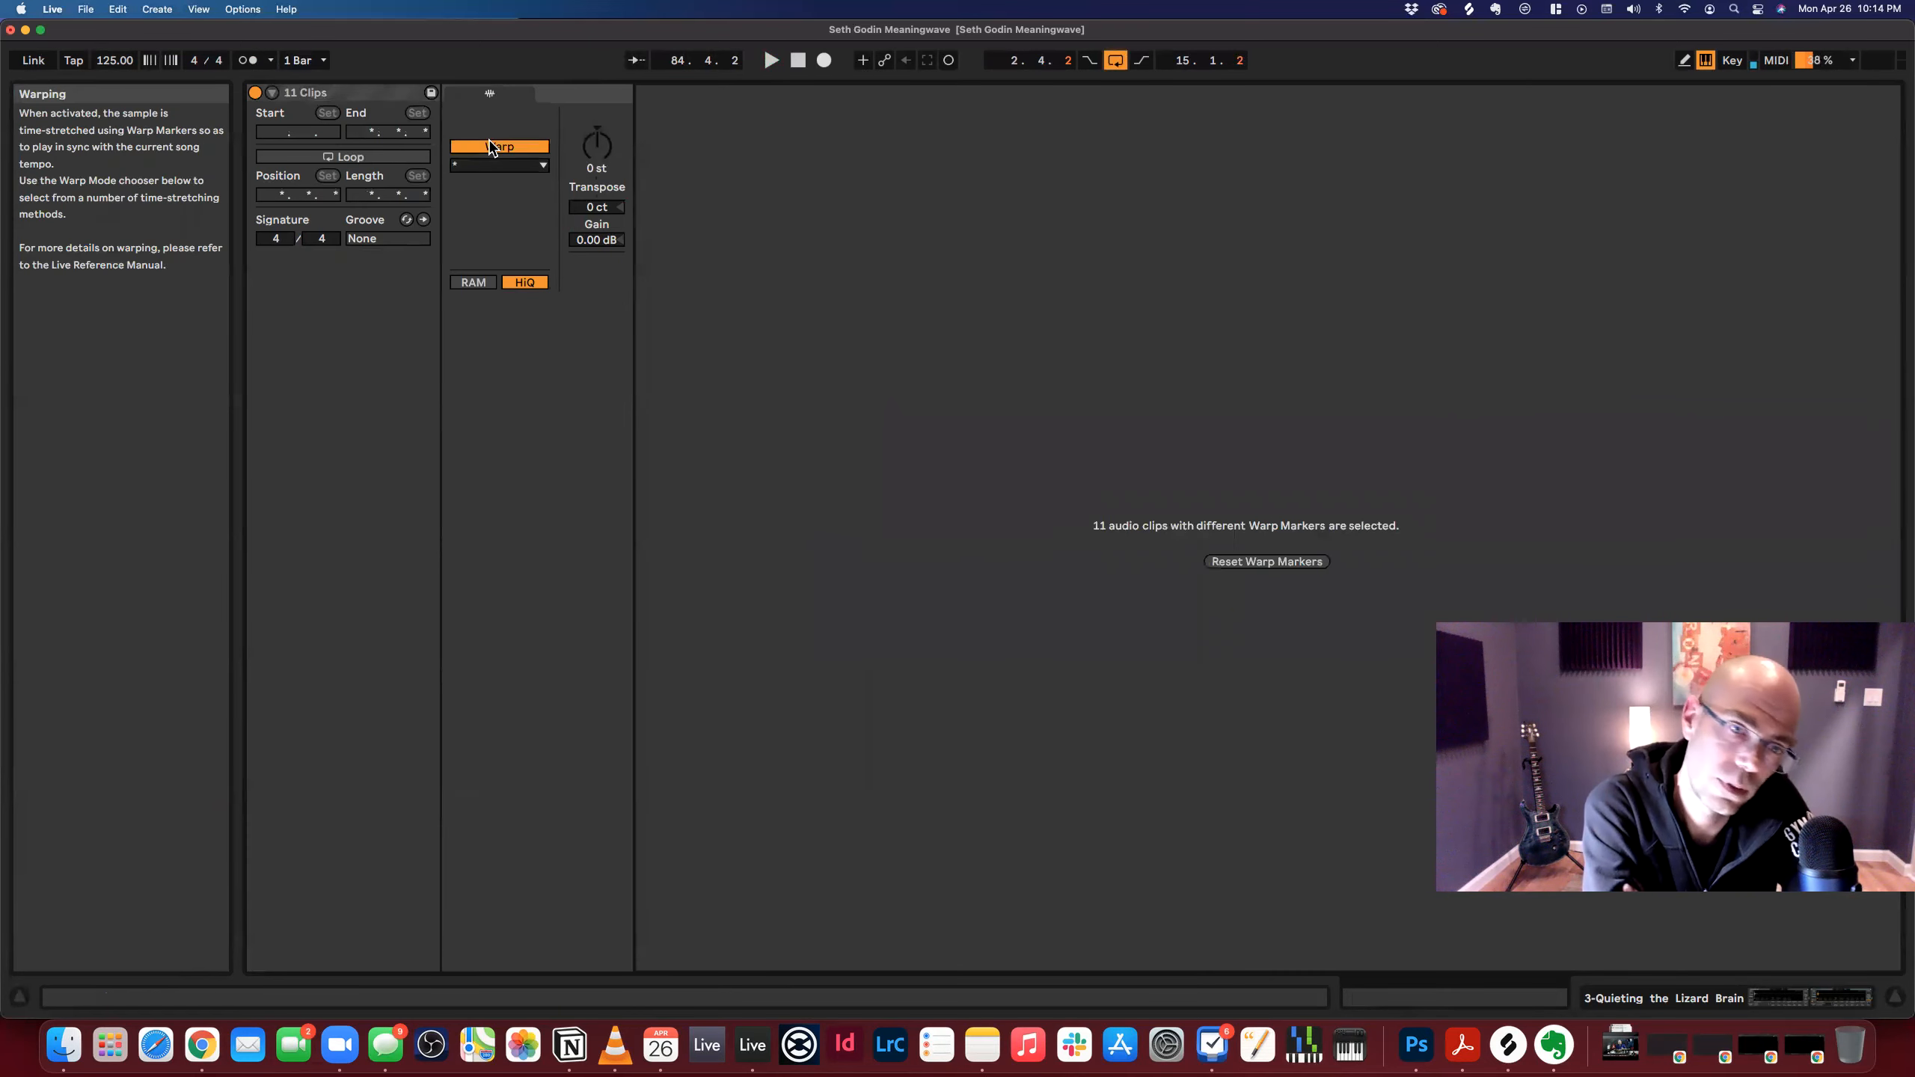
pyautogui.click(496, 164)
pyautogui.click(477, 233)
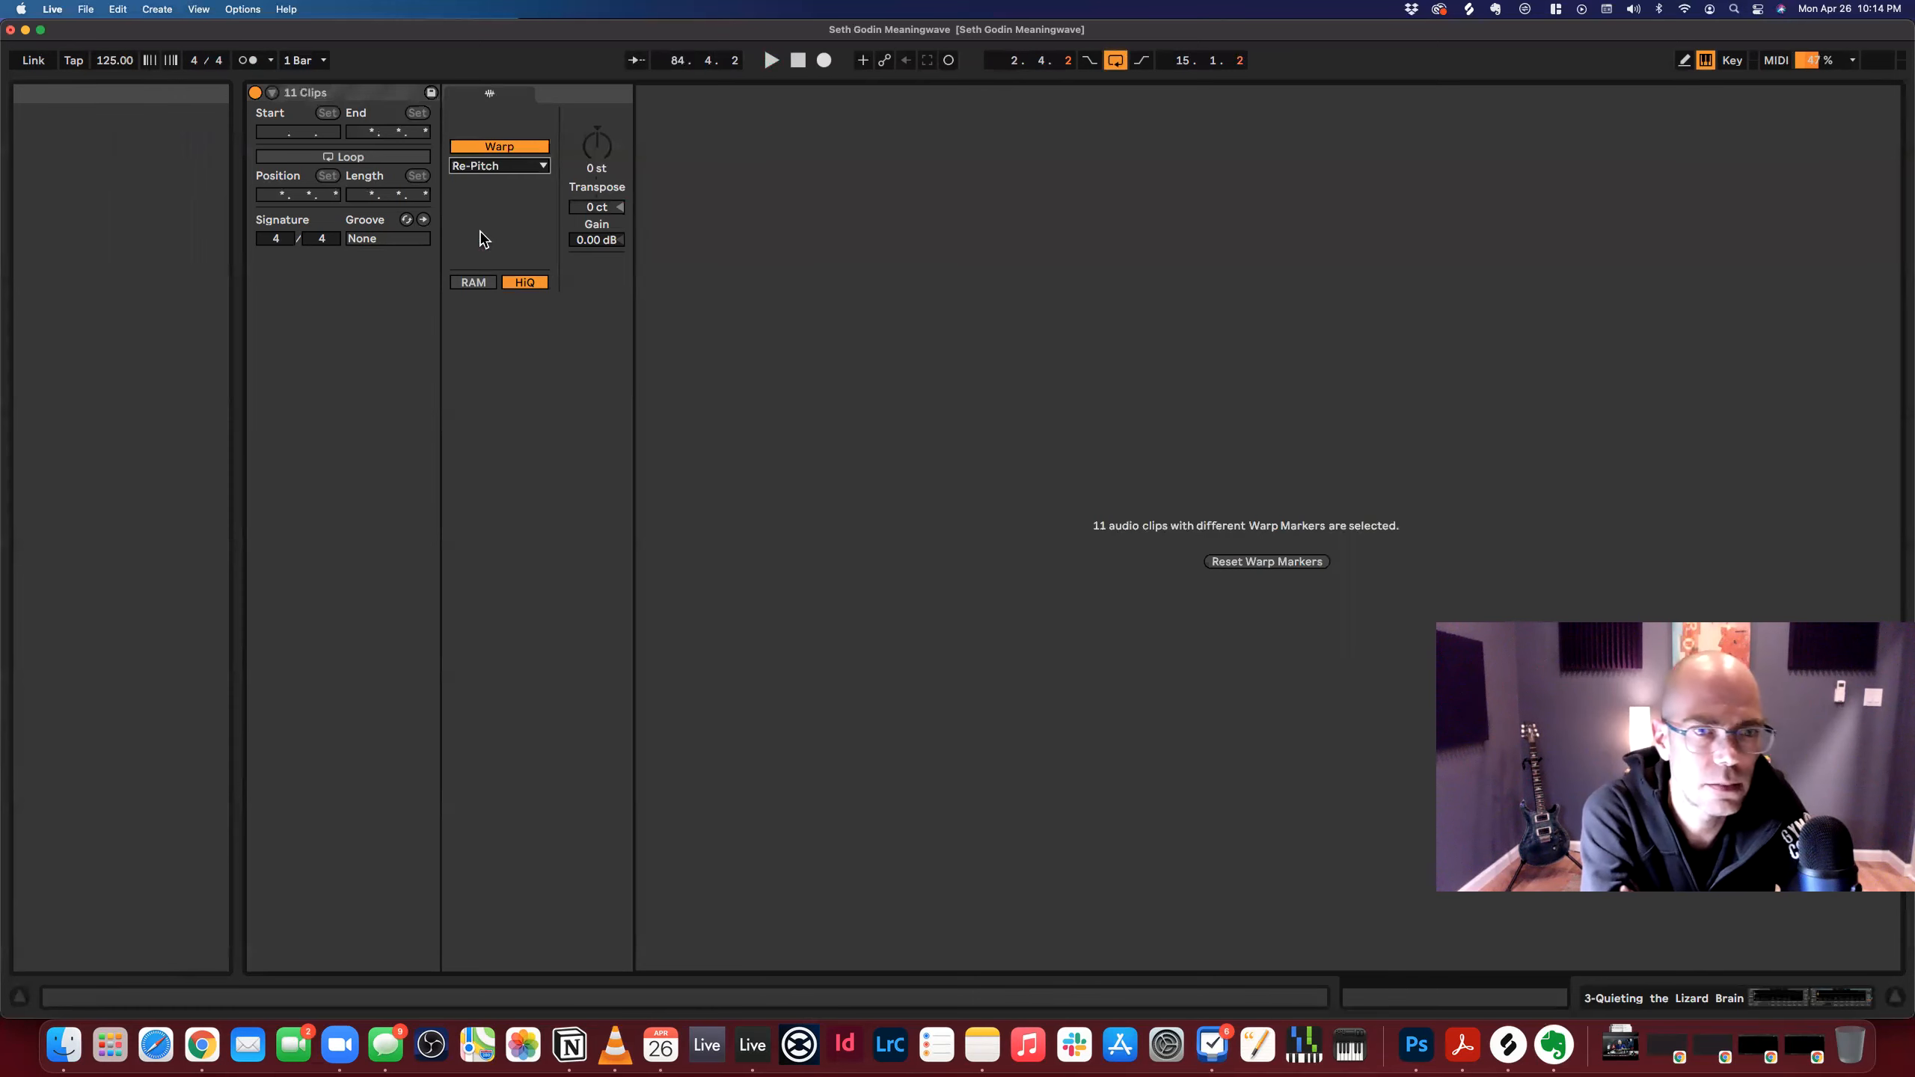
# Lower the project tempo to 85 BPM during playback.
pyautogui.press('space')
pyautogui.moveTo(105, 62); pyautogui.dragTo(106, 75)
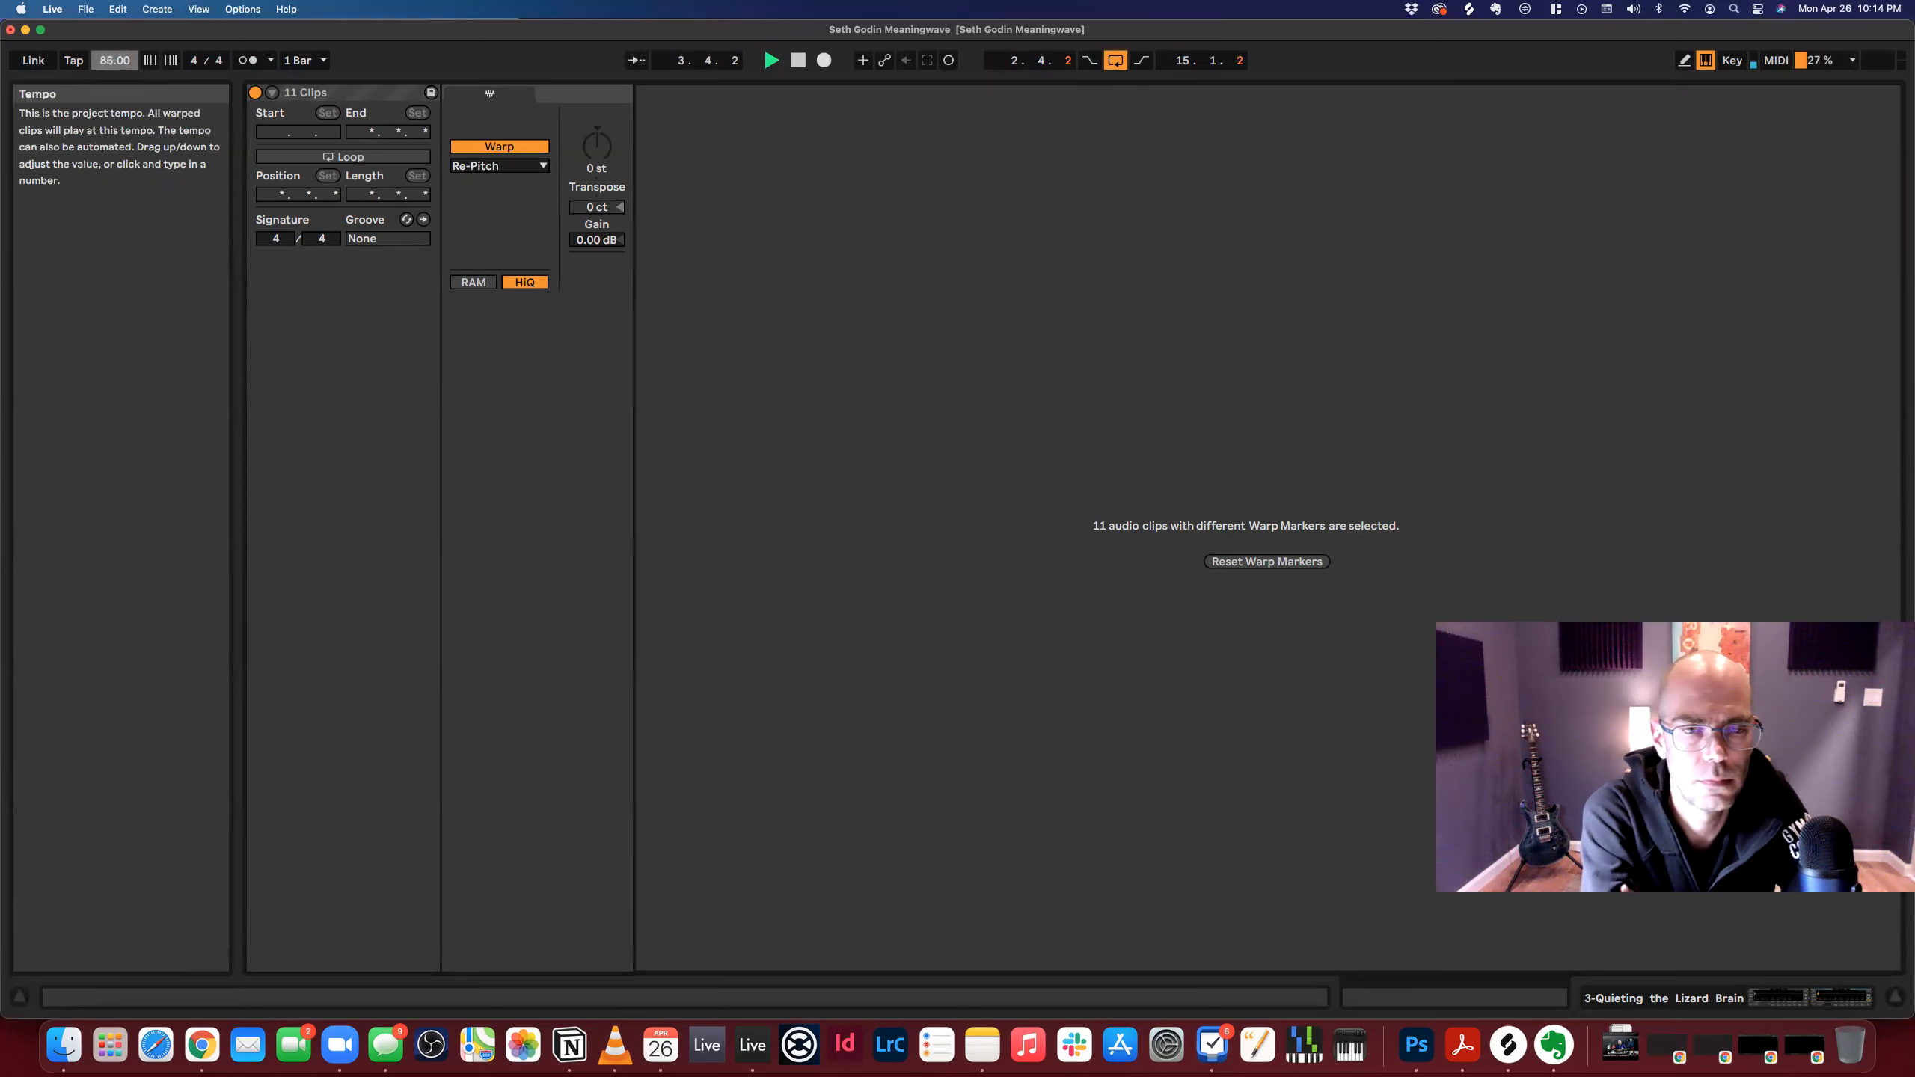
pyautogui.moveTo(111, 61); pyautogui.dragTo(110, 59)
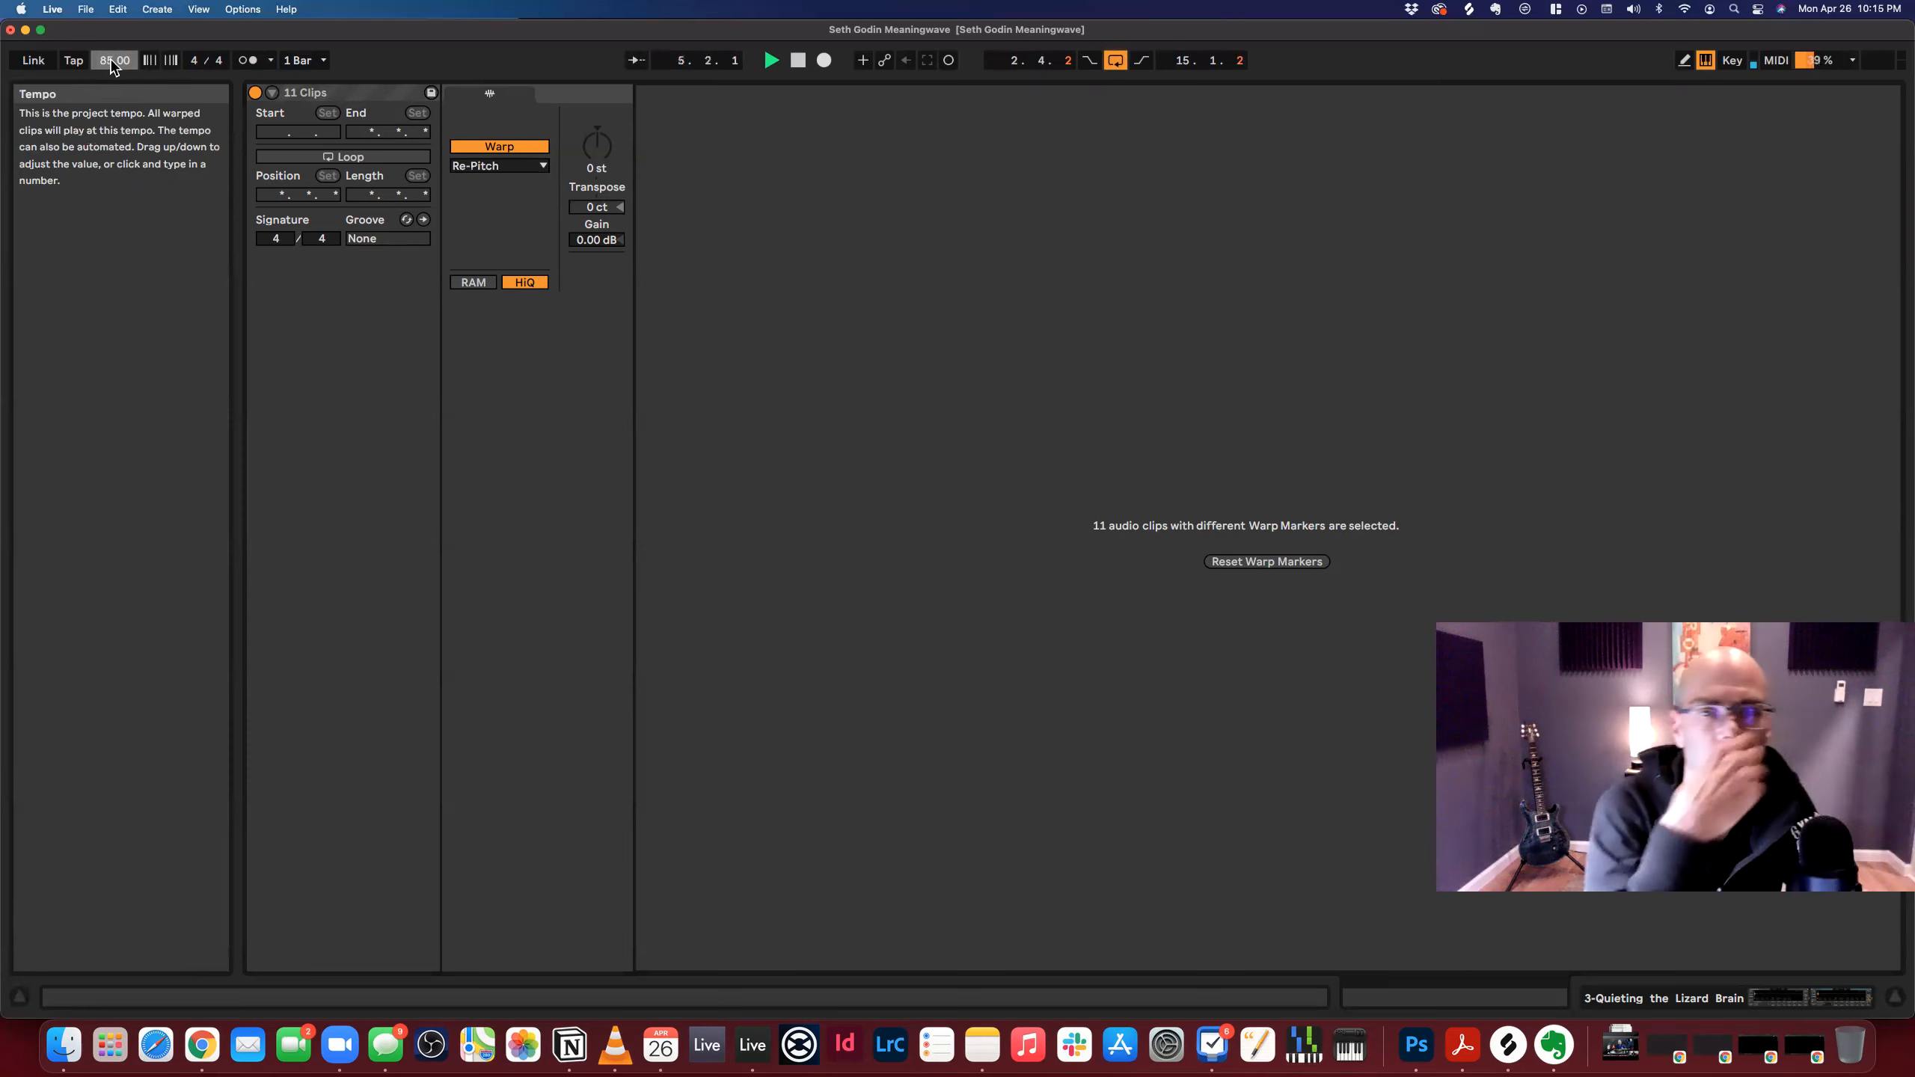
# Extend the Omnisphere MIDI clip to 16 bars so it ends at 19.1.1.
pyautogui.hotkey('shift', 'Tab')
pyautogui.click(738, 339)
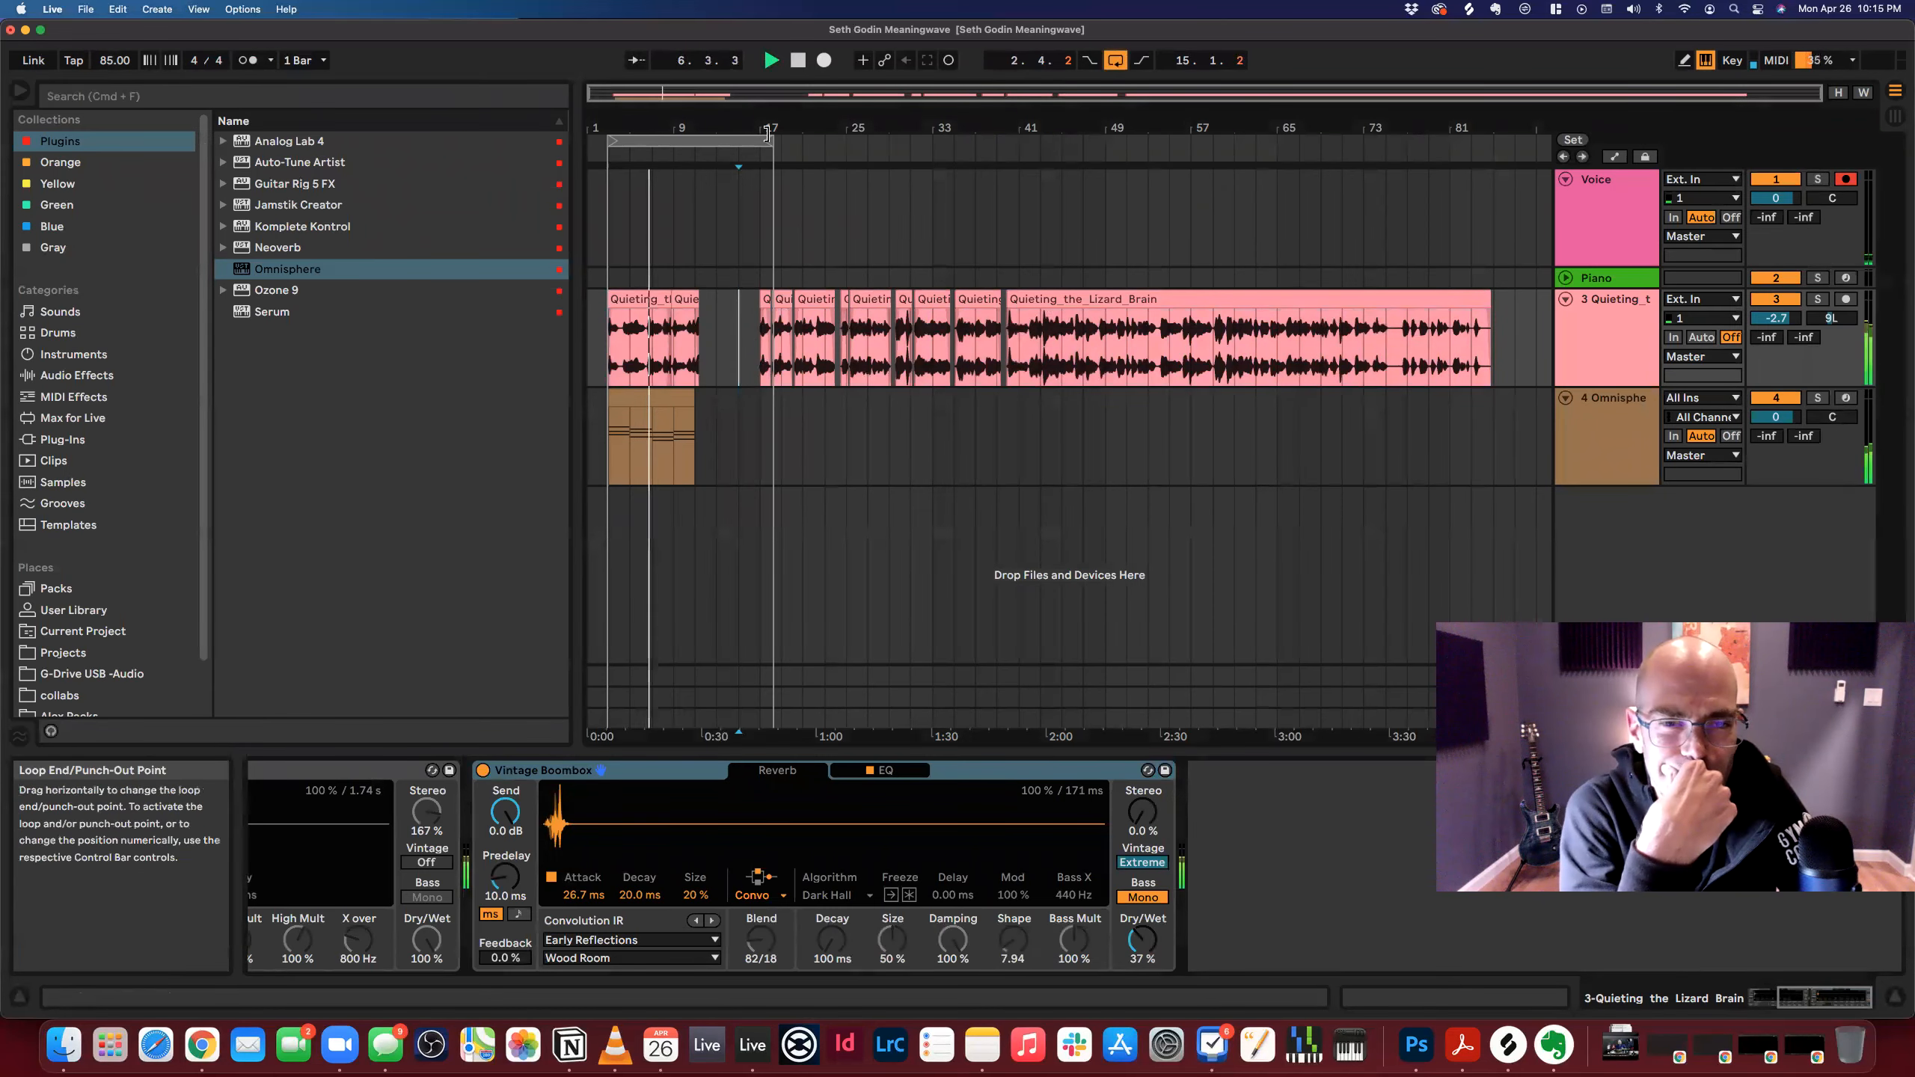
pyautogui.moveTo(693, 416); pyautogui.dragTo(781, 416)
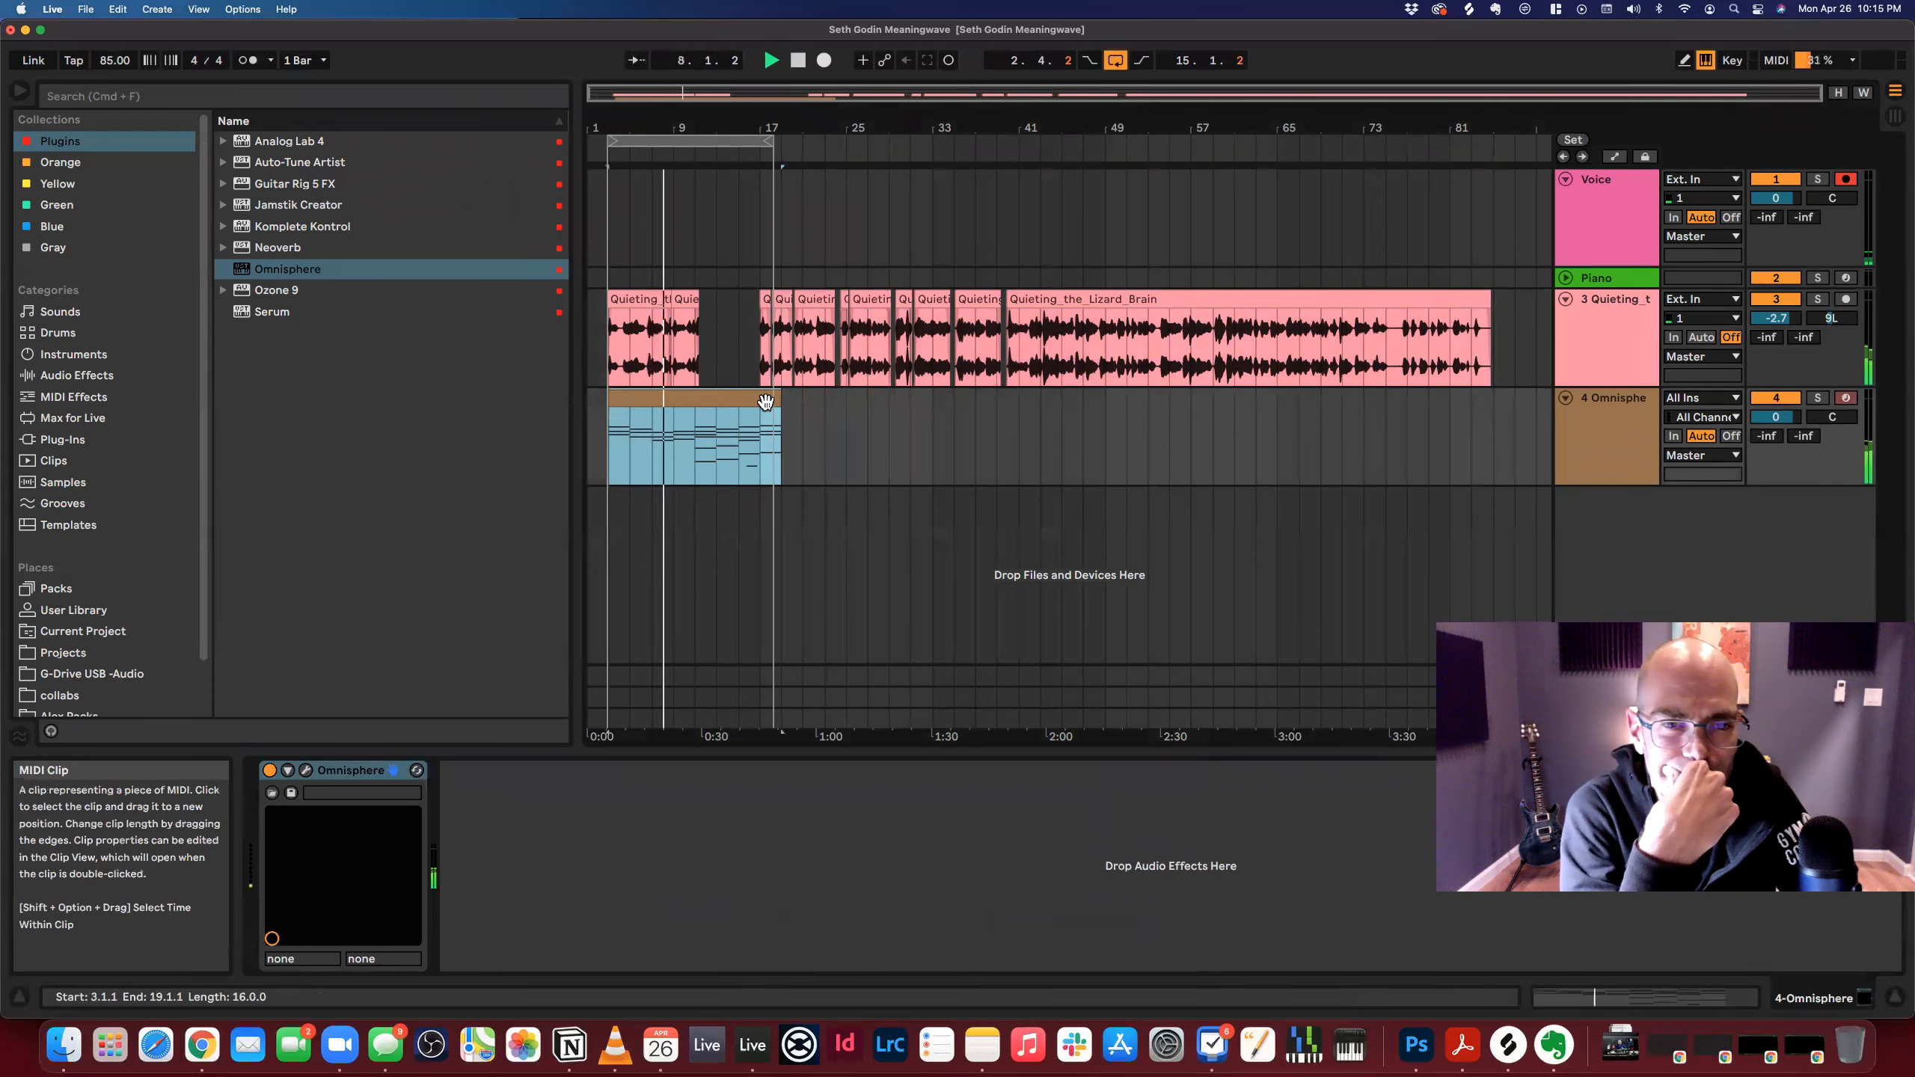
# Move the second vocal clip to about bar 11 and extend the end of the first vocal clip.
pyautogui.moveTo(761, 333); pyautogui.dragTo(1479, 332)
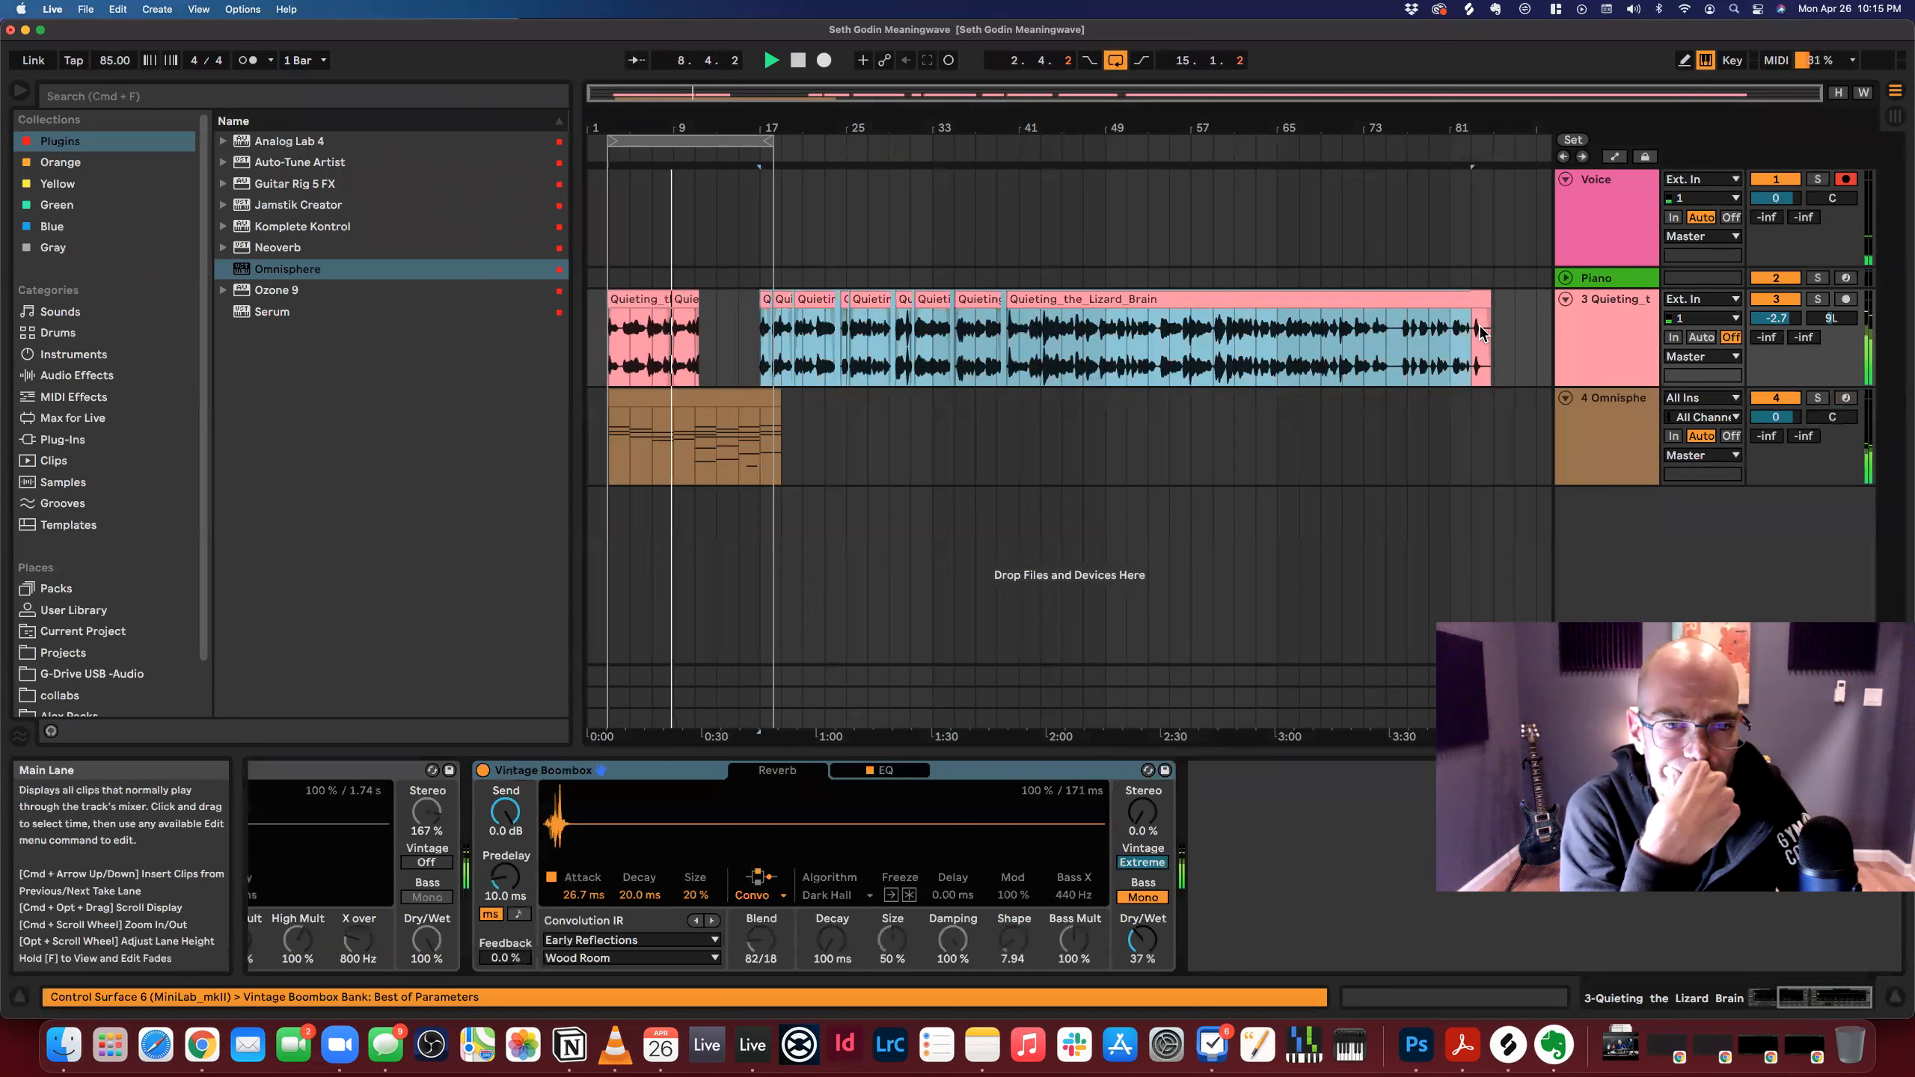
pyautogui.moveTo(700, 136); pyautogui.dragTo(727, 246)
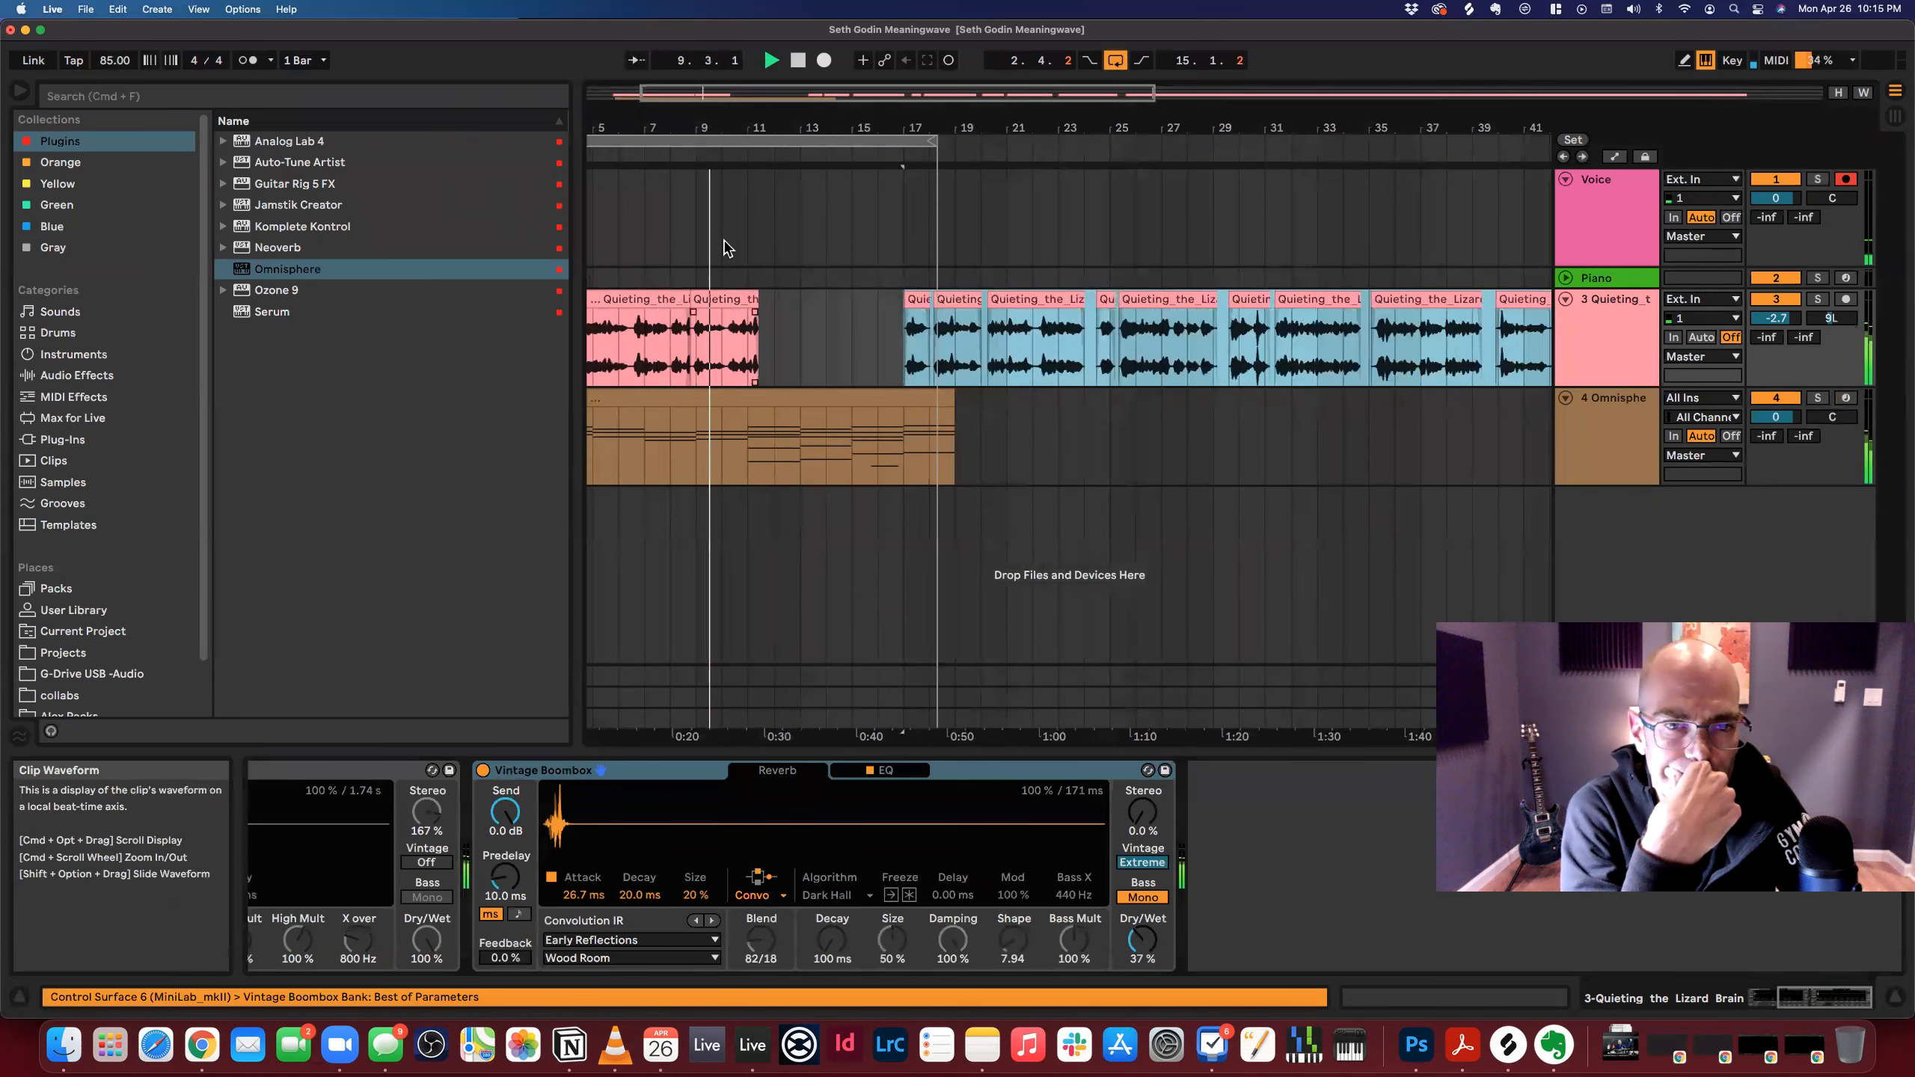
pyautogui.moveTo(680, 125); pyautogui.dragTo(709, 130)
pyautogui.click(781, 284)
pyautogui.moveTo(784, 299)
pyautogui.mouseDown()
pyautogui.moveTo(849, 319)
pyautogui.moveTo(796, 301)
pyautogui.mouseUp()
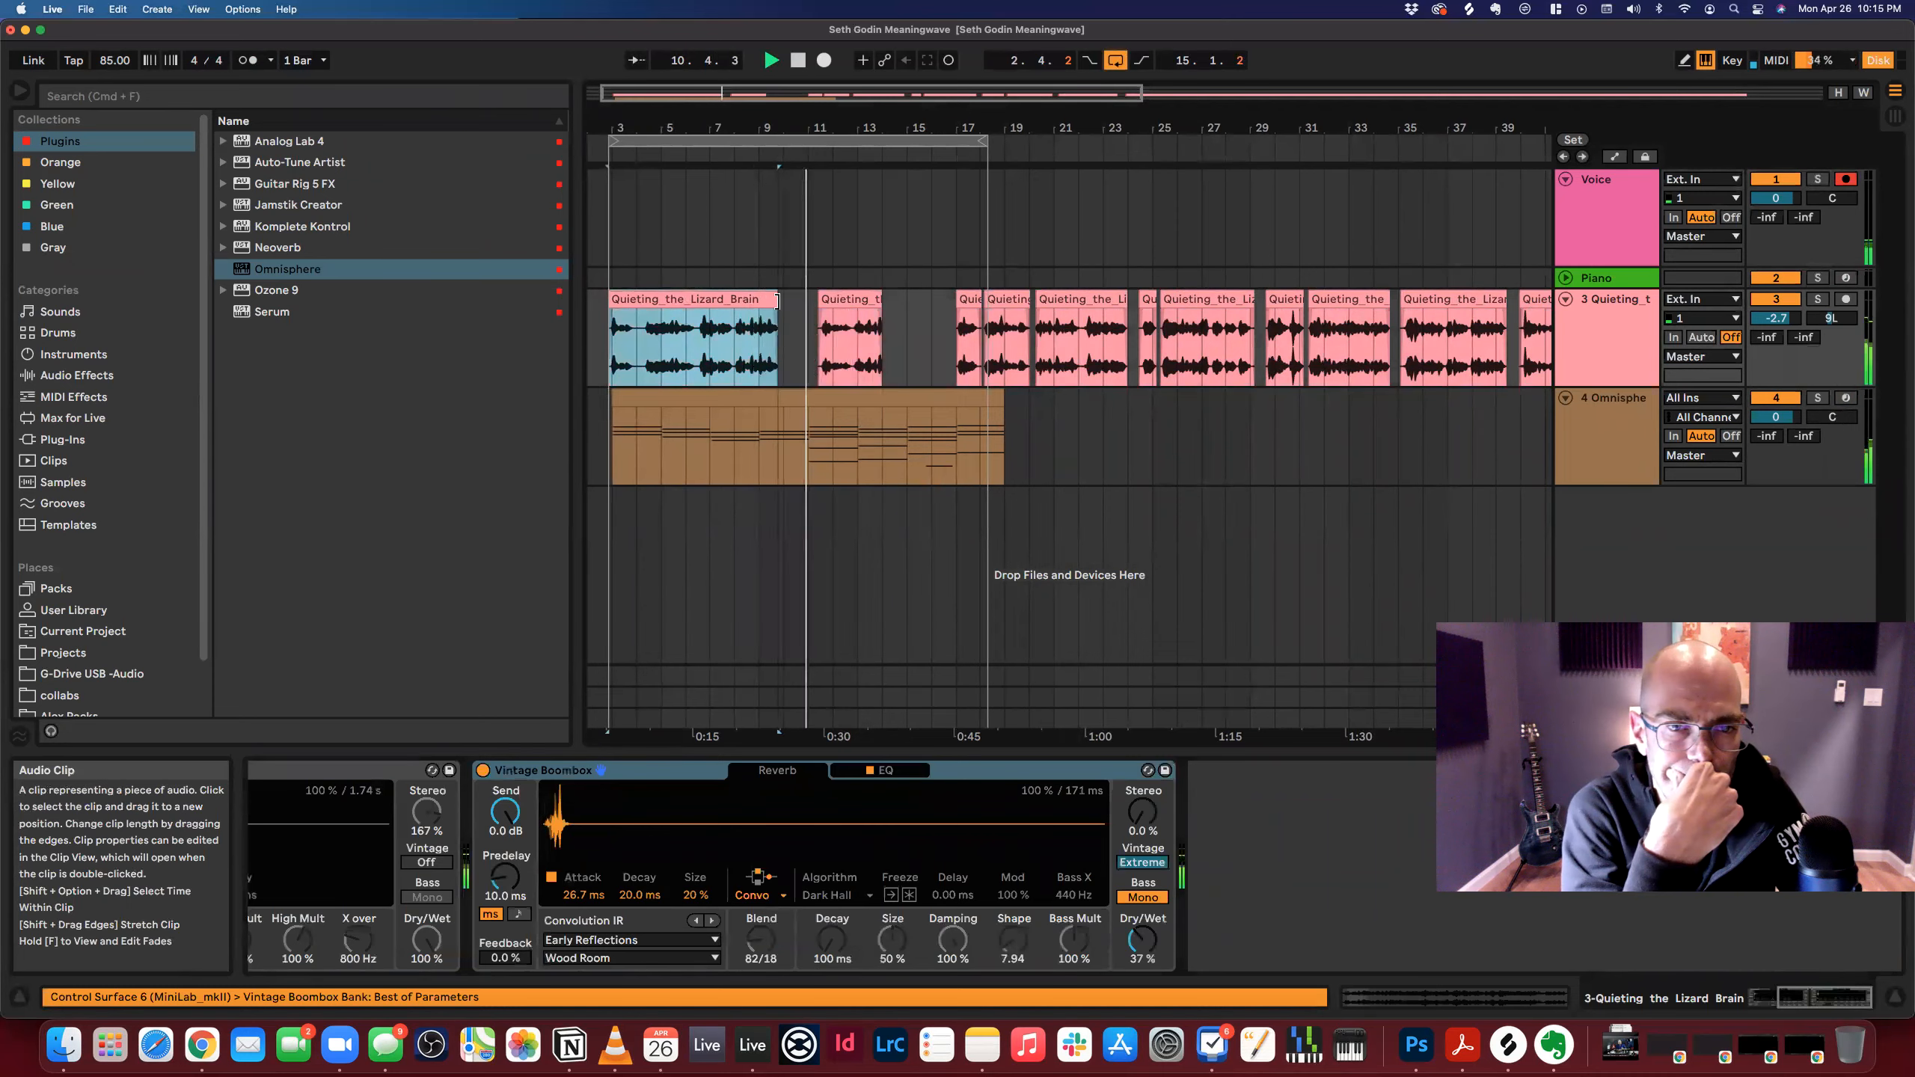
# Trim the first vocal clip's end to about bar 9.5, place the second clip right behind it, and play the transition.
pyautogui.click(744, 340)
pyautogui.press('space')
pyautogui.press('space')
pyautogui.moveTo(758, 121); pyautogui.dragTo(863, 458)
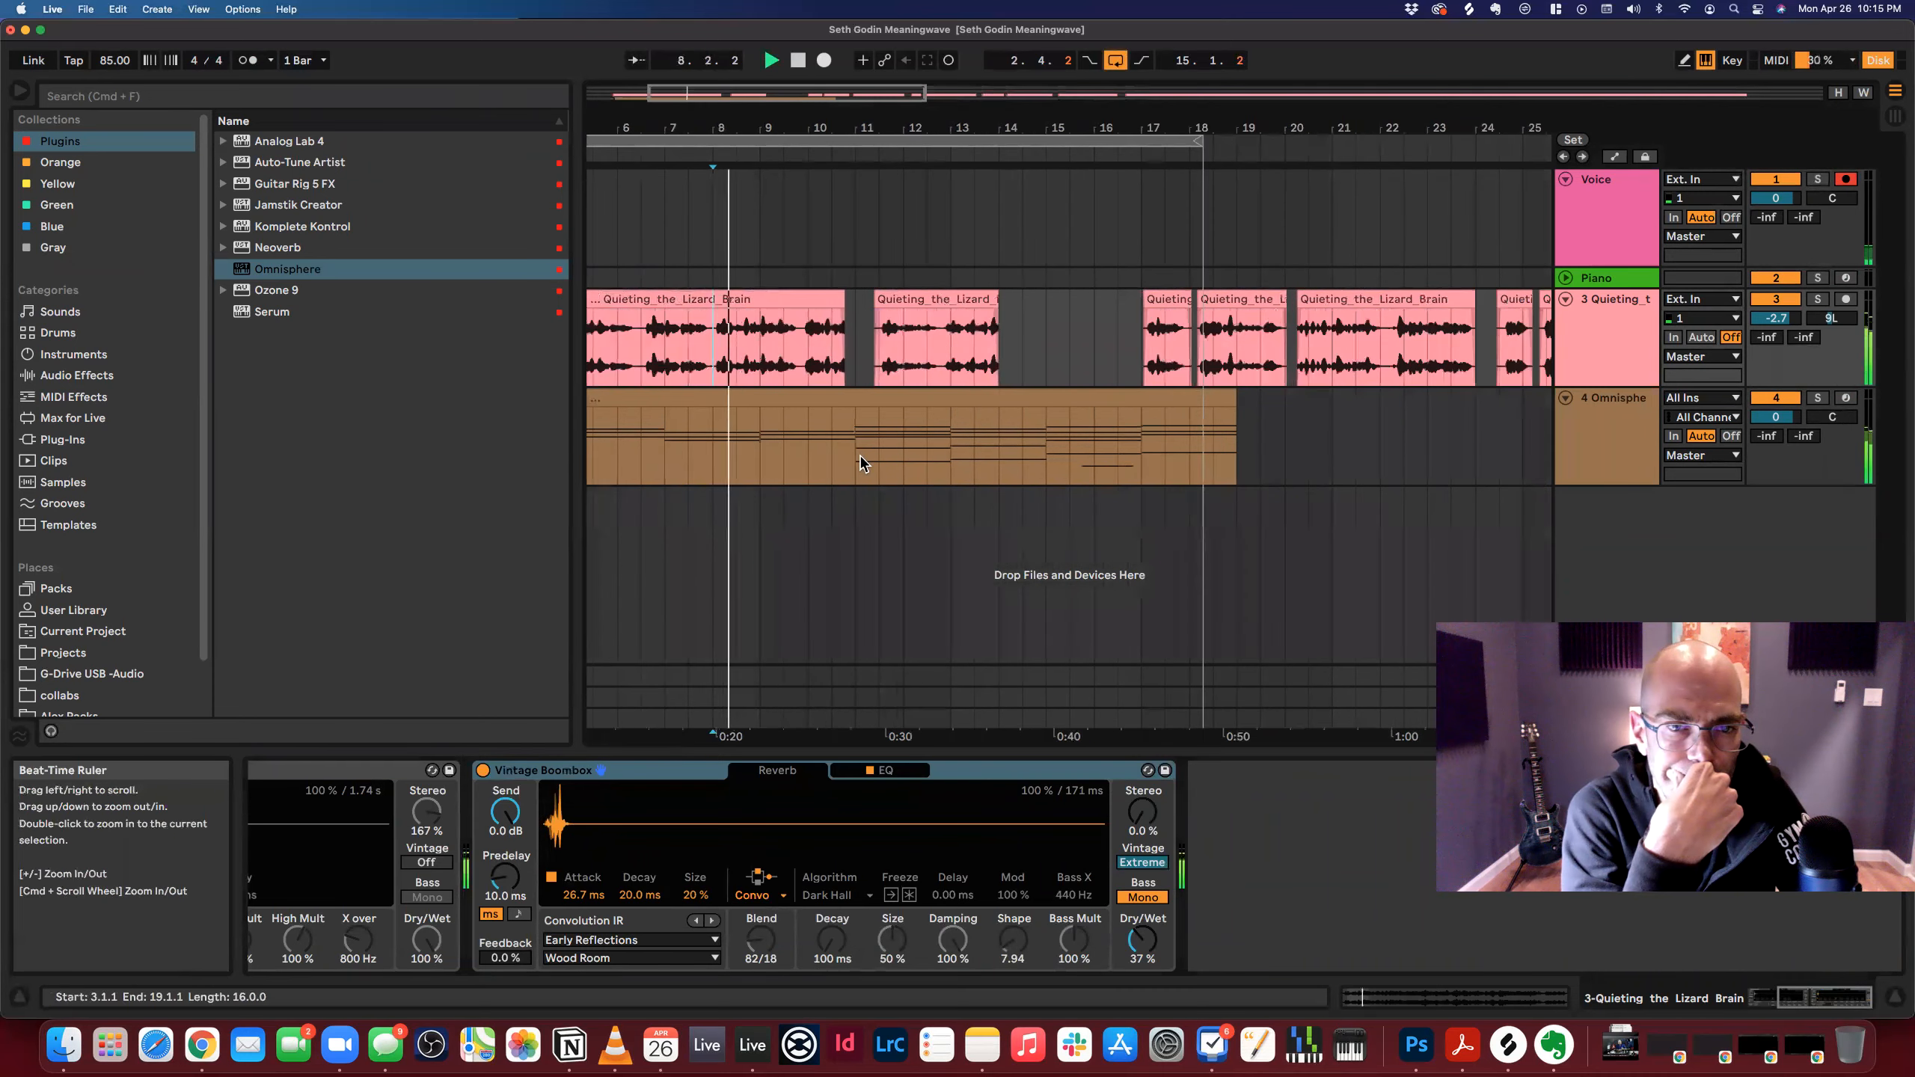
pyautogui.moveTo(837, 302); pyautogui.dragTo(808, 305)
pyautogui.click(882, 306)
pyautogui.click(782, 234)
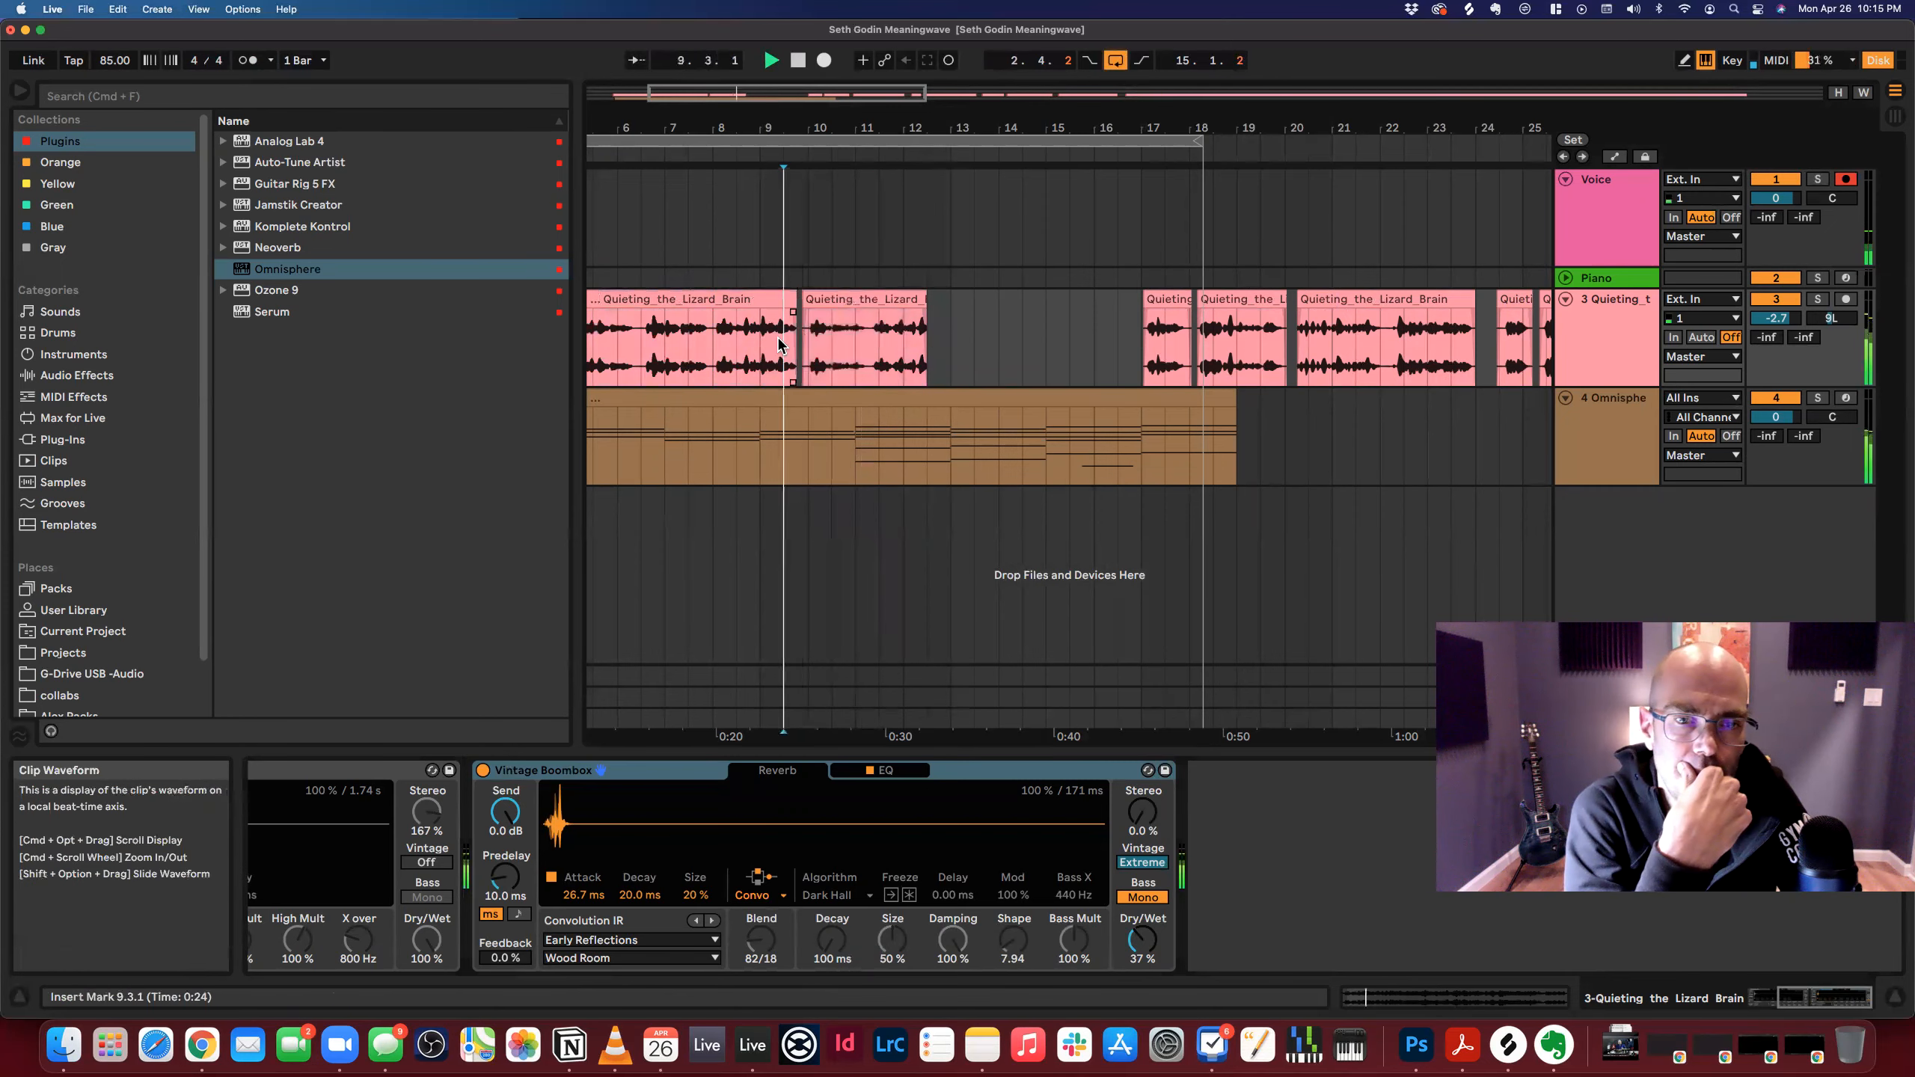
# Raise the project tempo to 90 BPM and place the insert marker at 3.1.1.
pyautogui.moveTo(717, 127); pyautogui.dragTo(868, 110)
pyautogui.click(649, 317)
pyautogui.moveTo(114, 60); pyautogui.dragTo(114, 51)
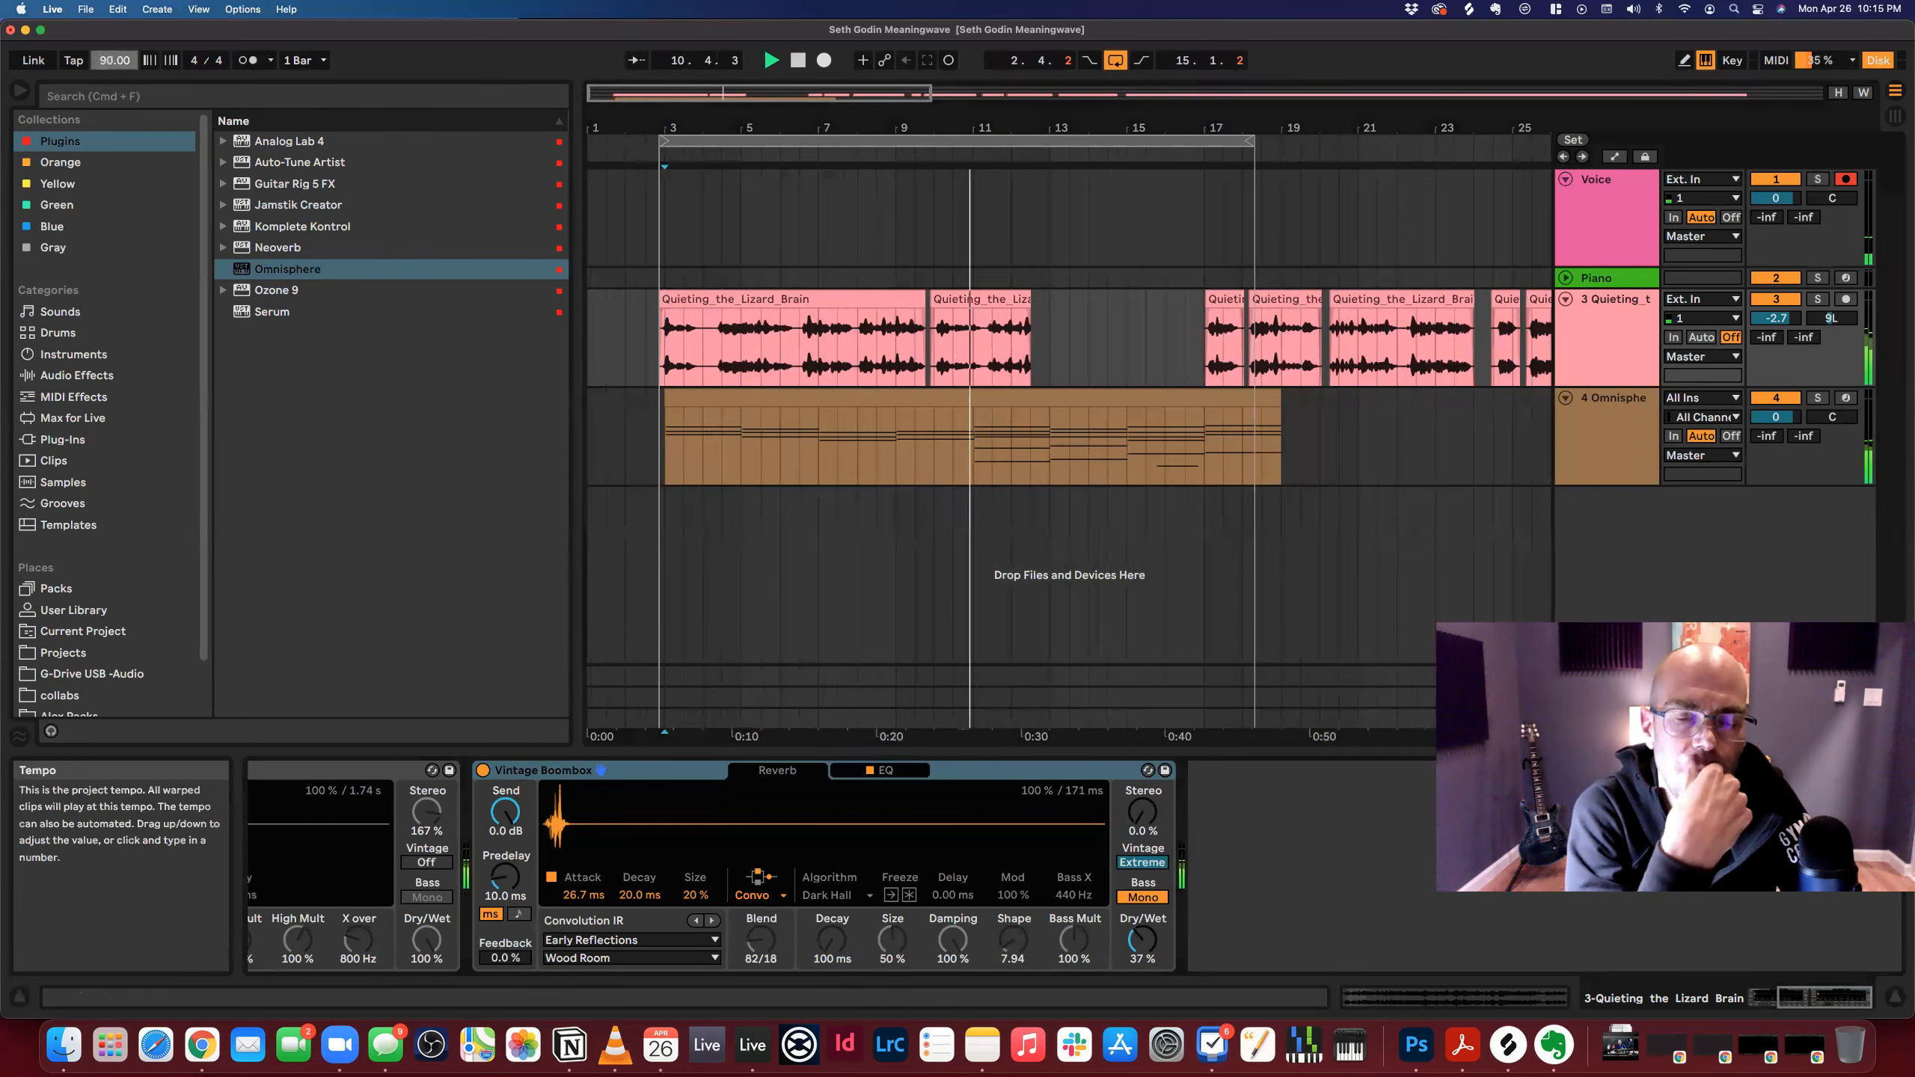
pyautogui.click(673, 377)
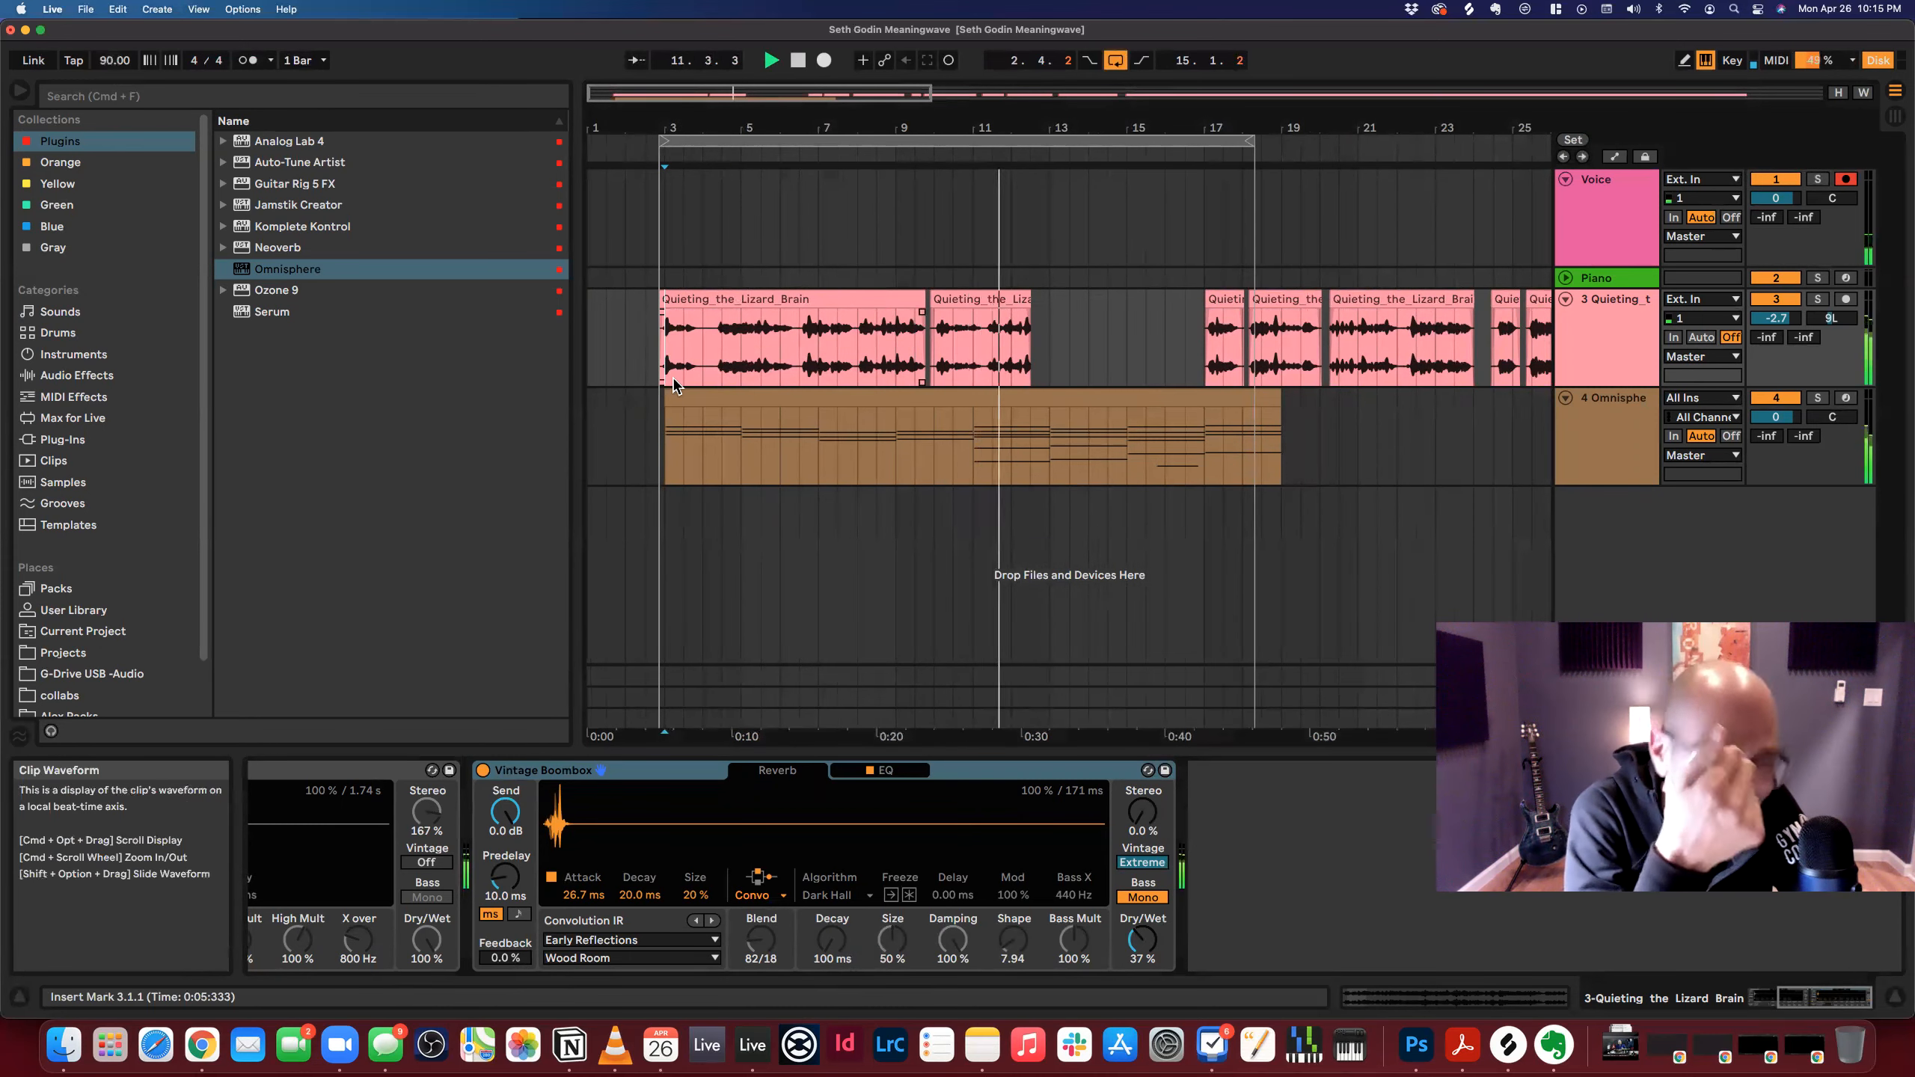
# Align the first vocal clip's start with the Omnisphere clip at bar 3 and play the result.
pyautogui.click(721, 398)
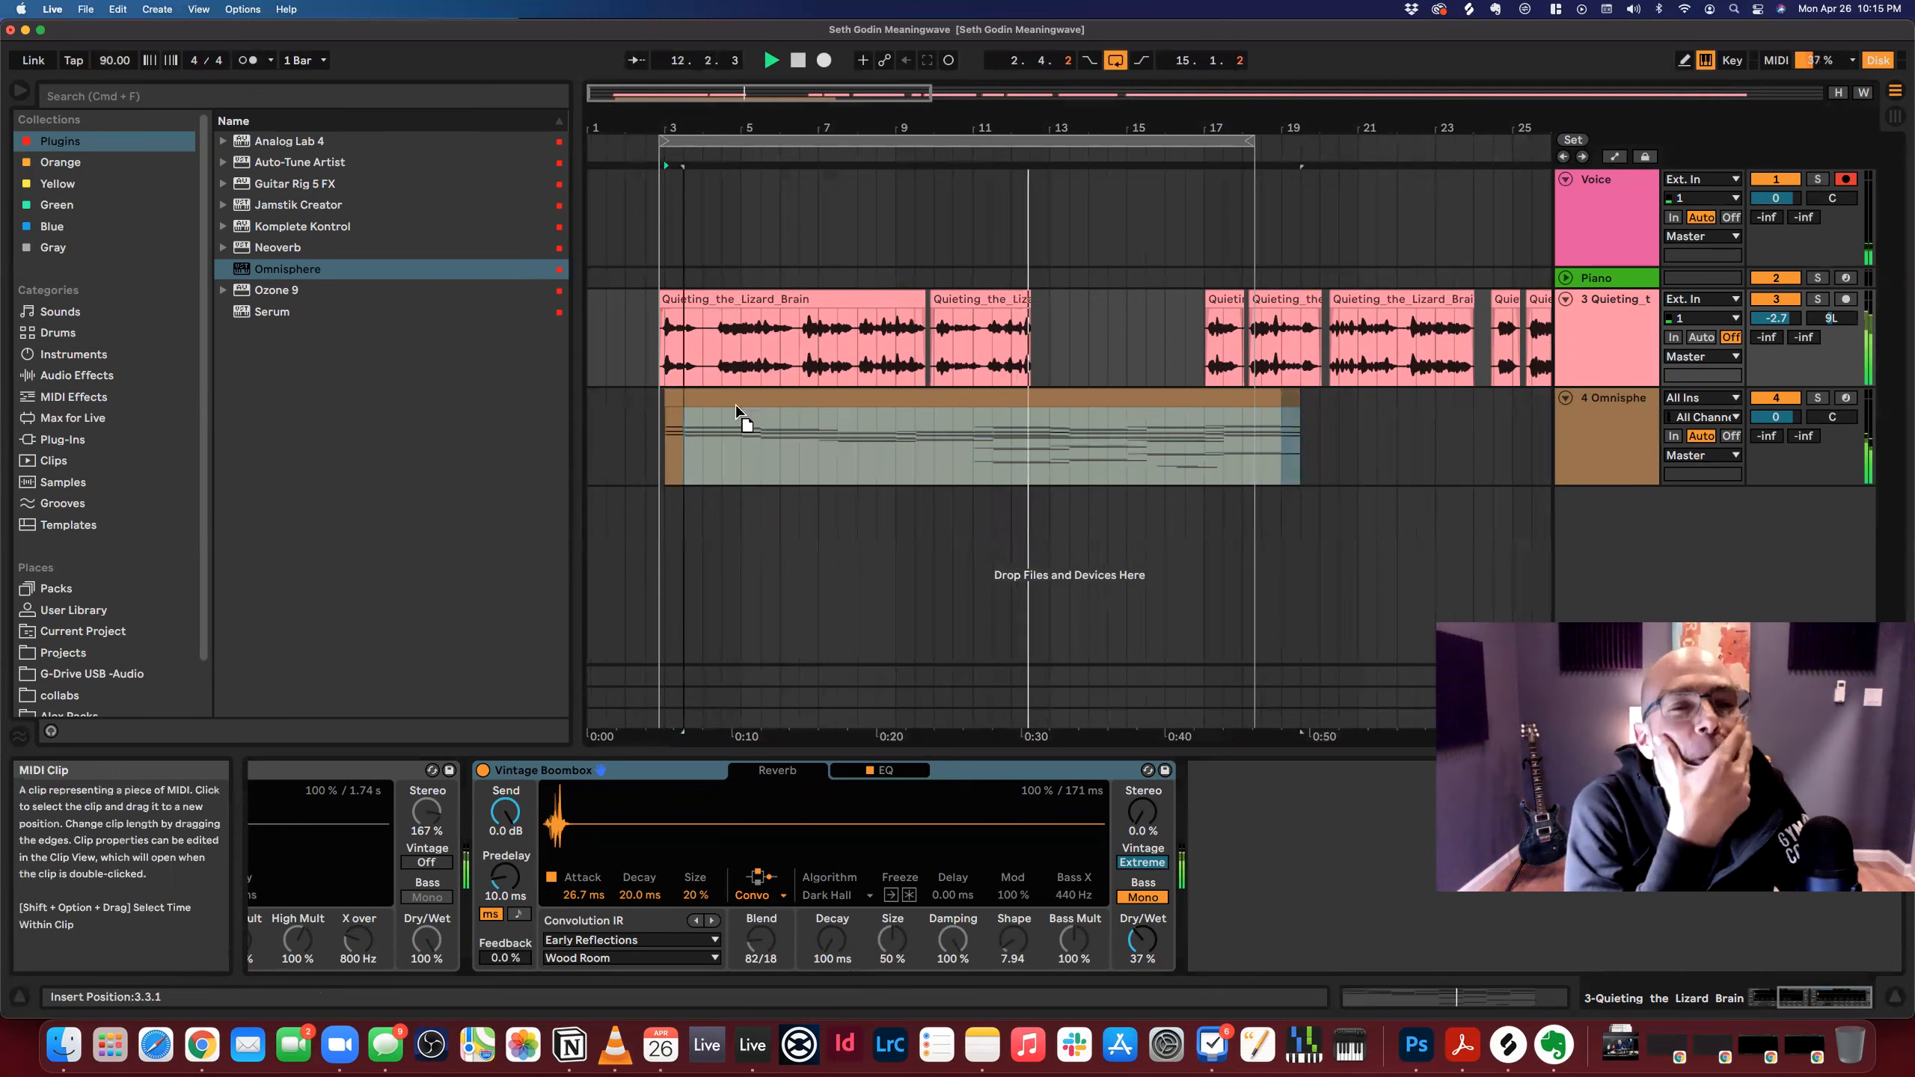
pyautogui.moveTo(695, 125); pyautogui.dragTo(696, 181)
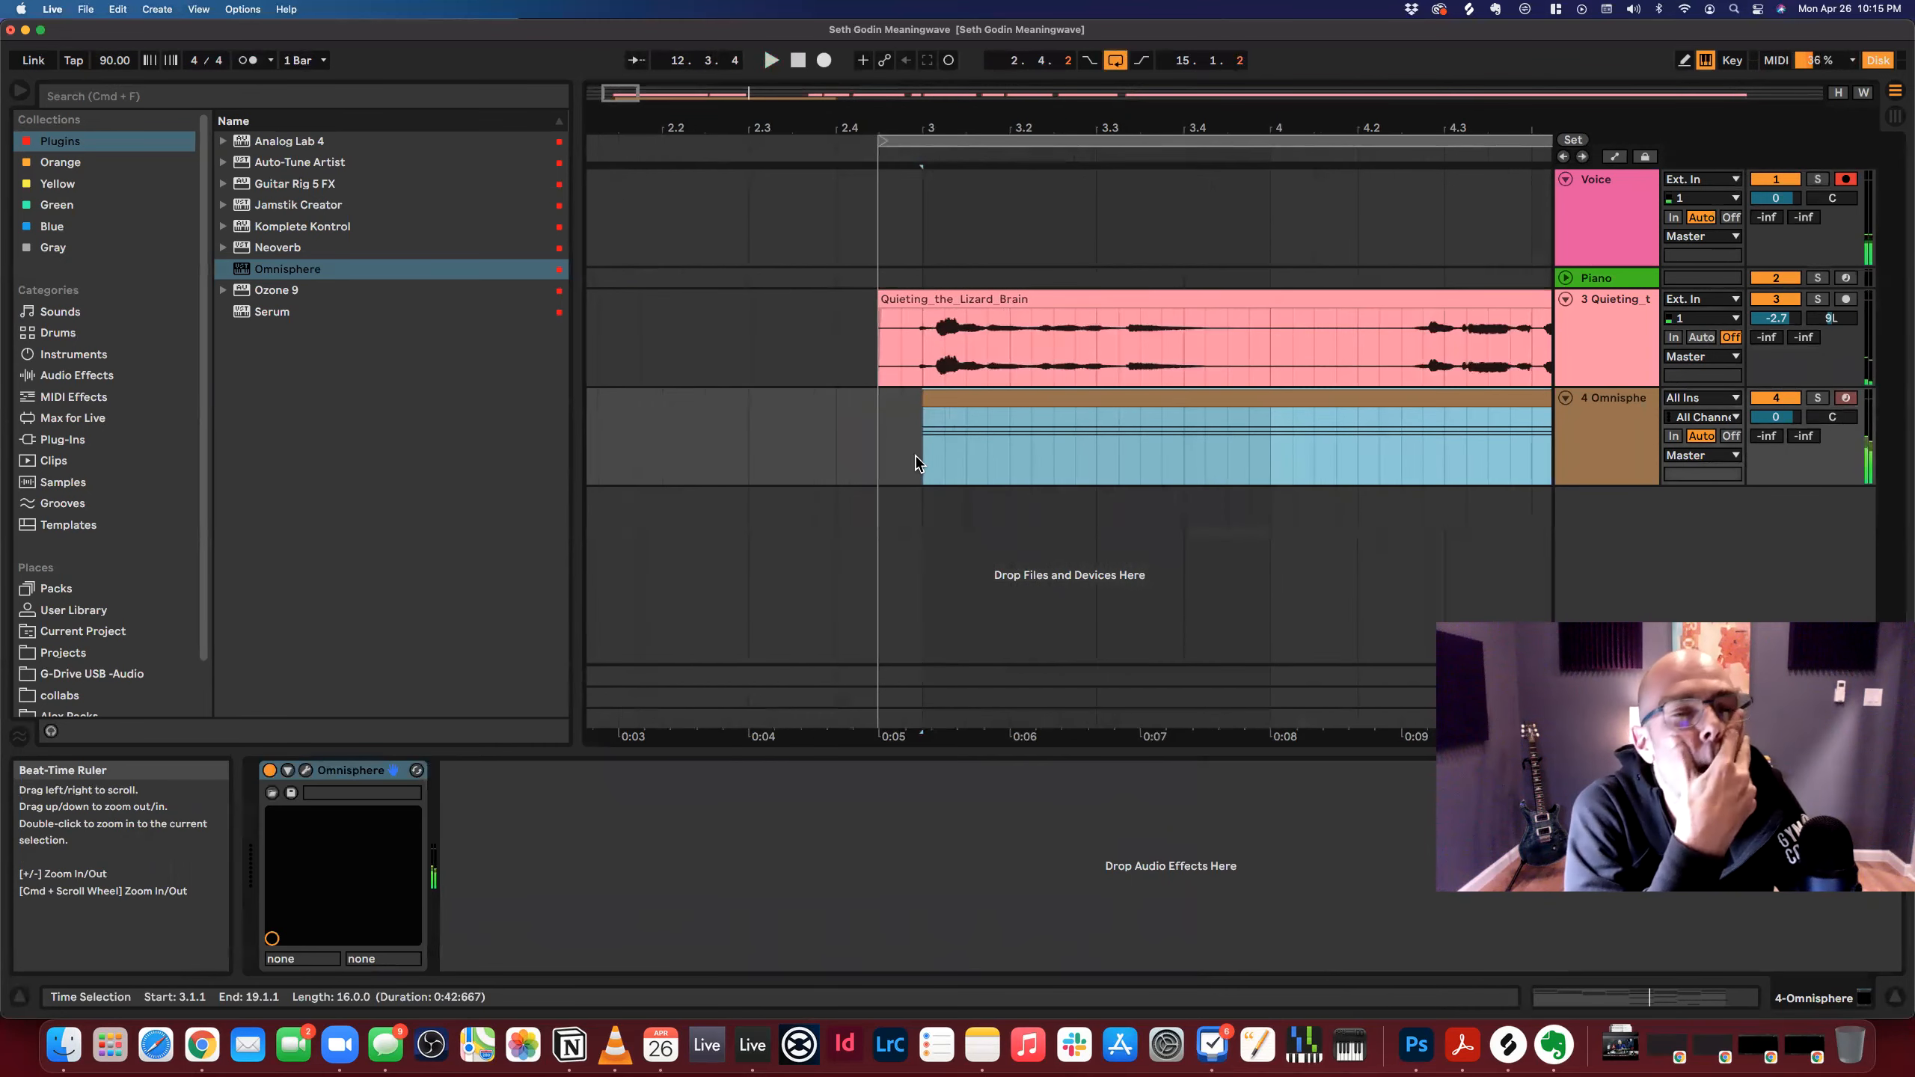
pyautogui.moveTo(879, 300); pyautogui.dragTo(914, 299)
pyautogui.press('space')
pyautogui.moveTo(911, 126); pyautogui.dragTo(743, 67)
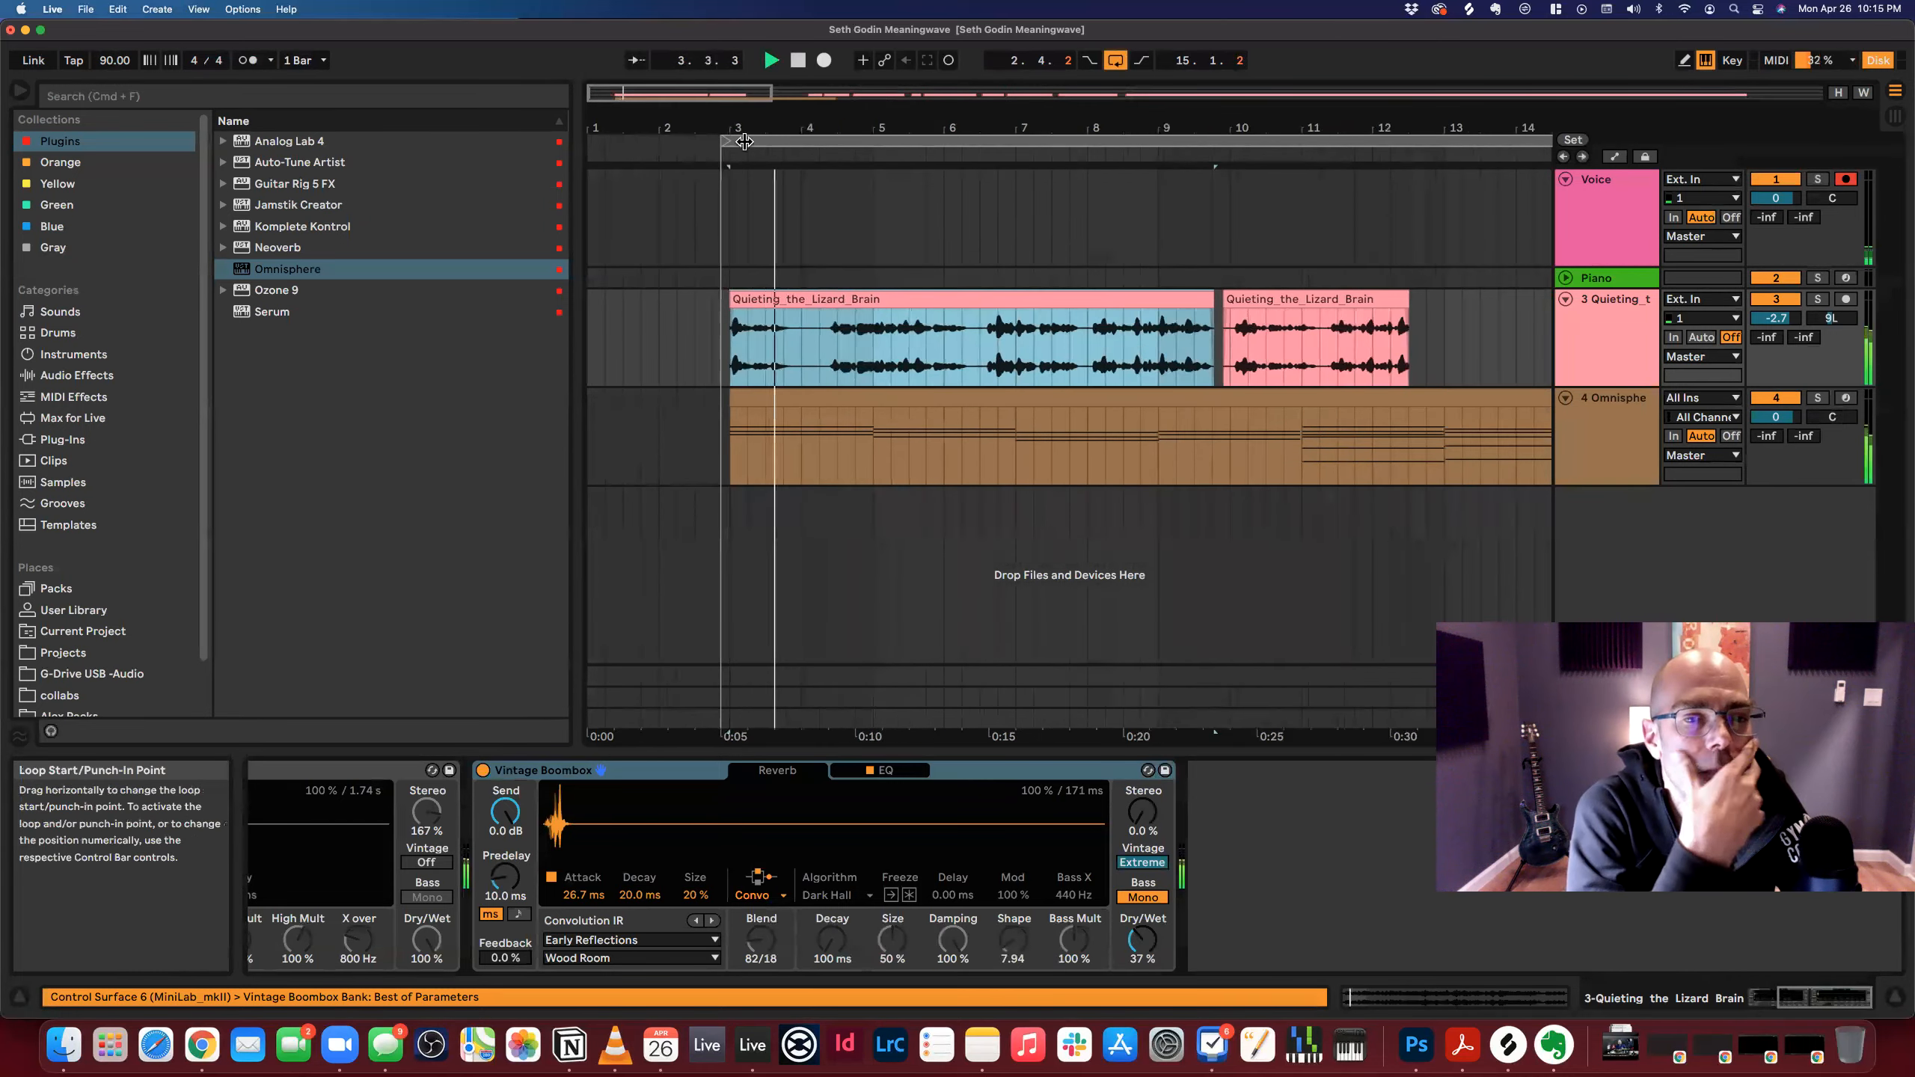
# Move the first vocal clip one bar earlier to bar 2 and set the insert marker at 1.2.1.
pyautogui.press('space')
pyautogui.moveTo(761, 302); pyautogui.dragTo(700, 318)
pyautogui.click(608, 342)
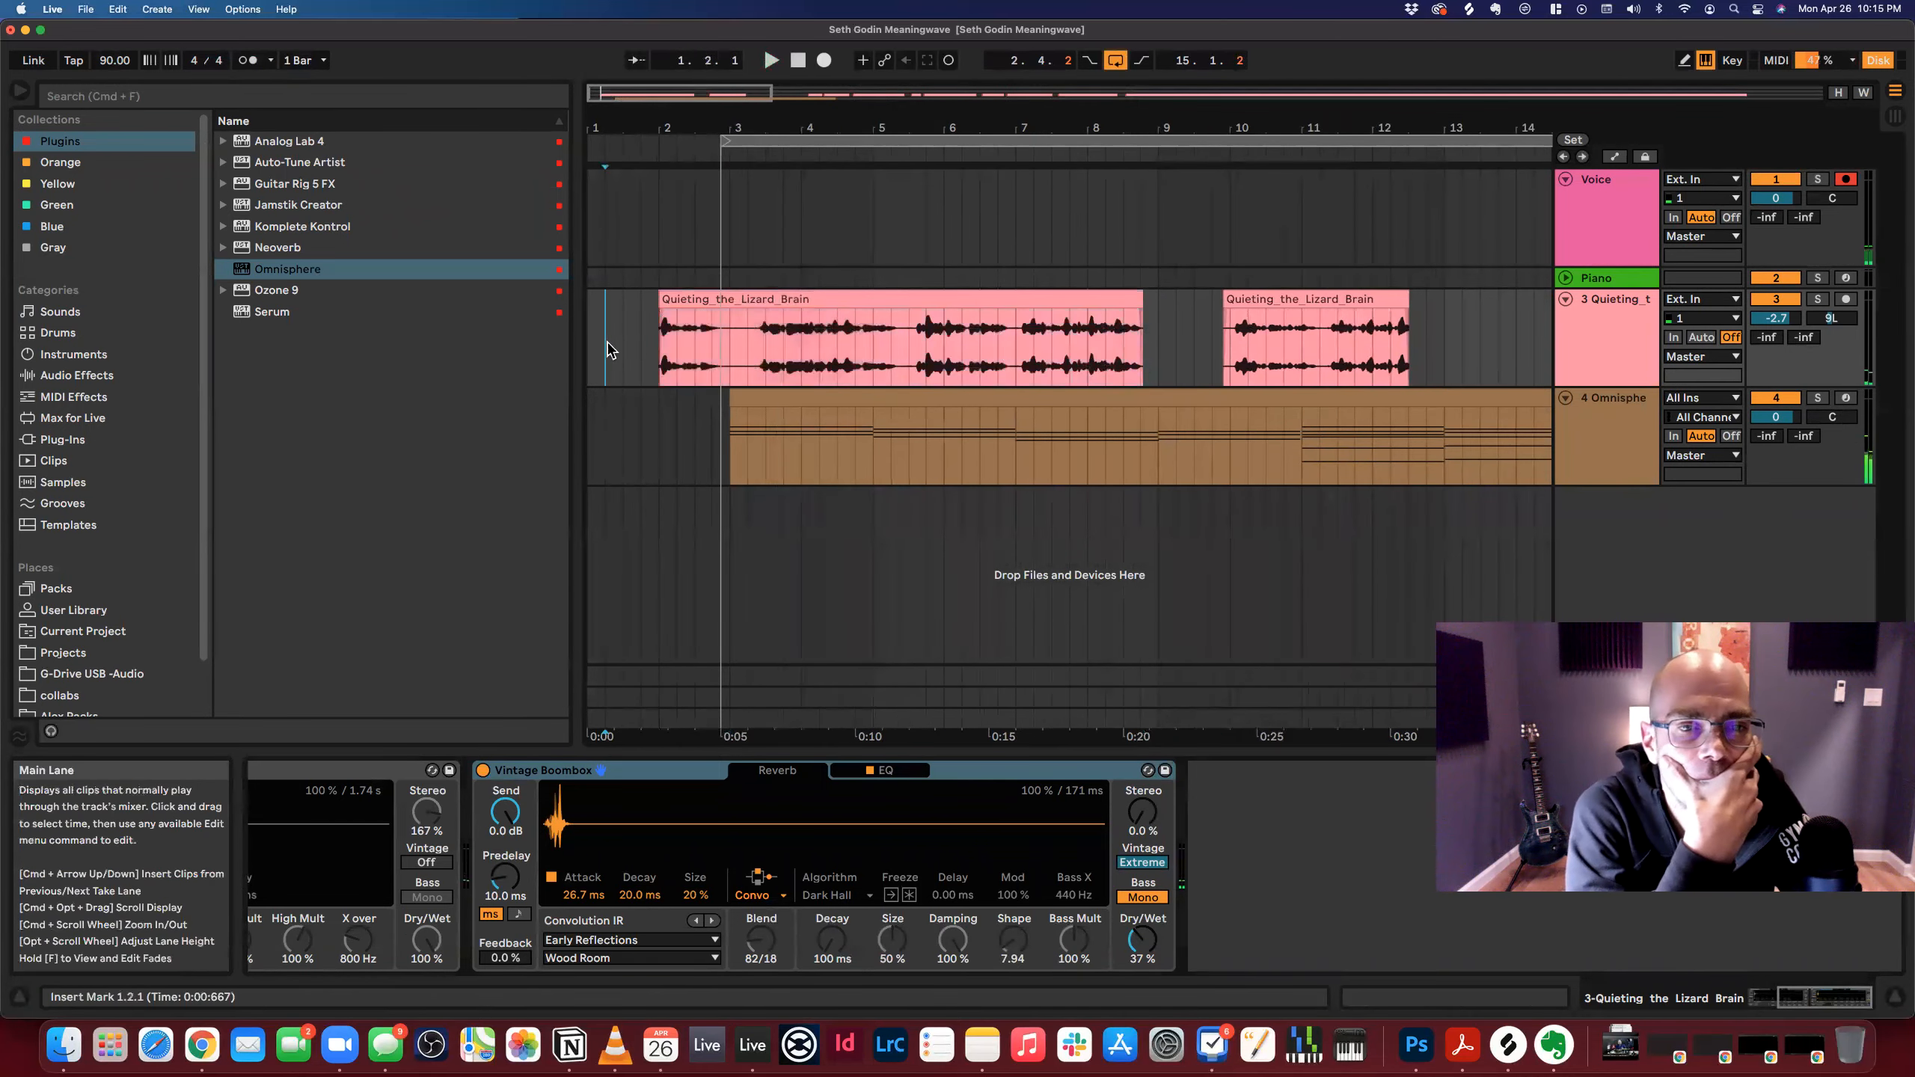
# Play the opening and move the second vocal clip earlier so it starts at bar 9.
pyautogui.press('space')
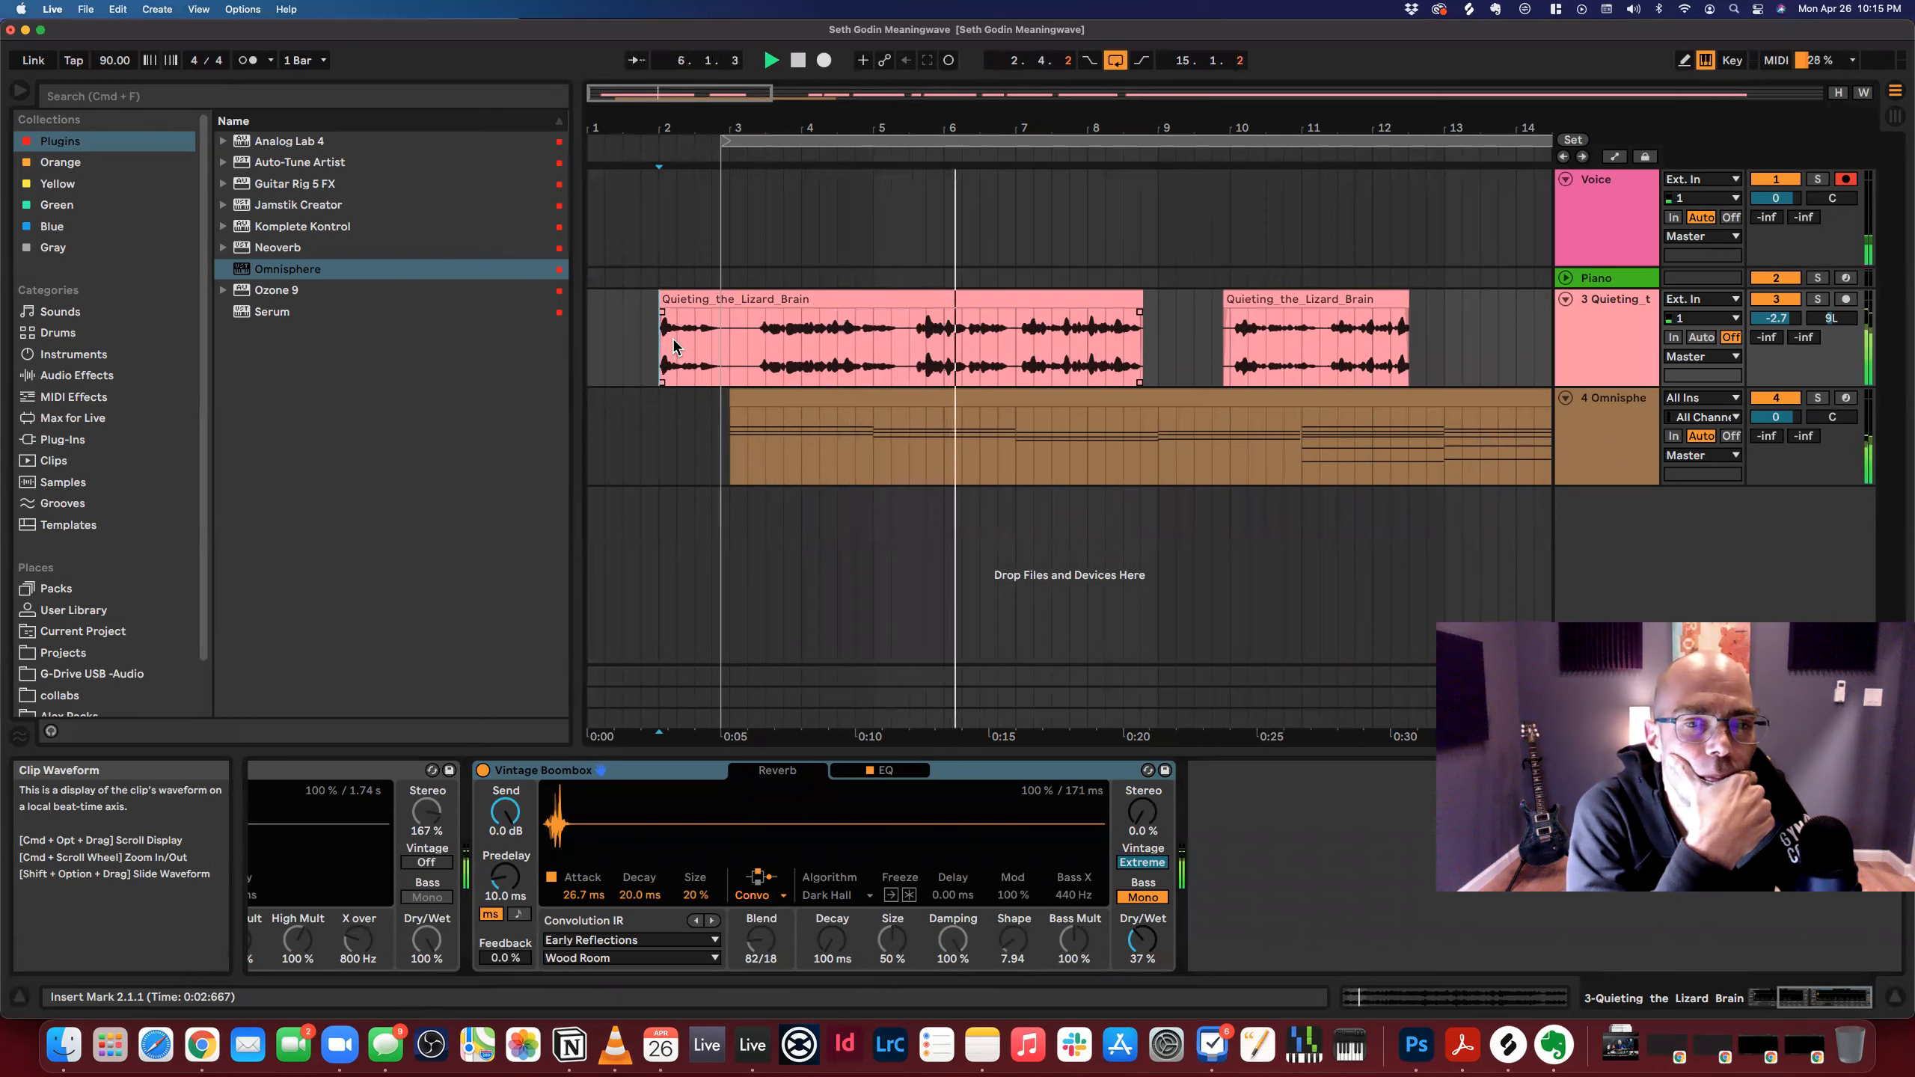
pyautogui.hscroll(2, 918, 365)
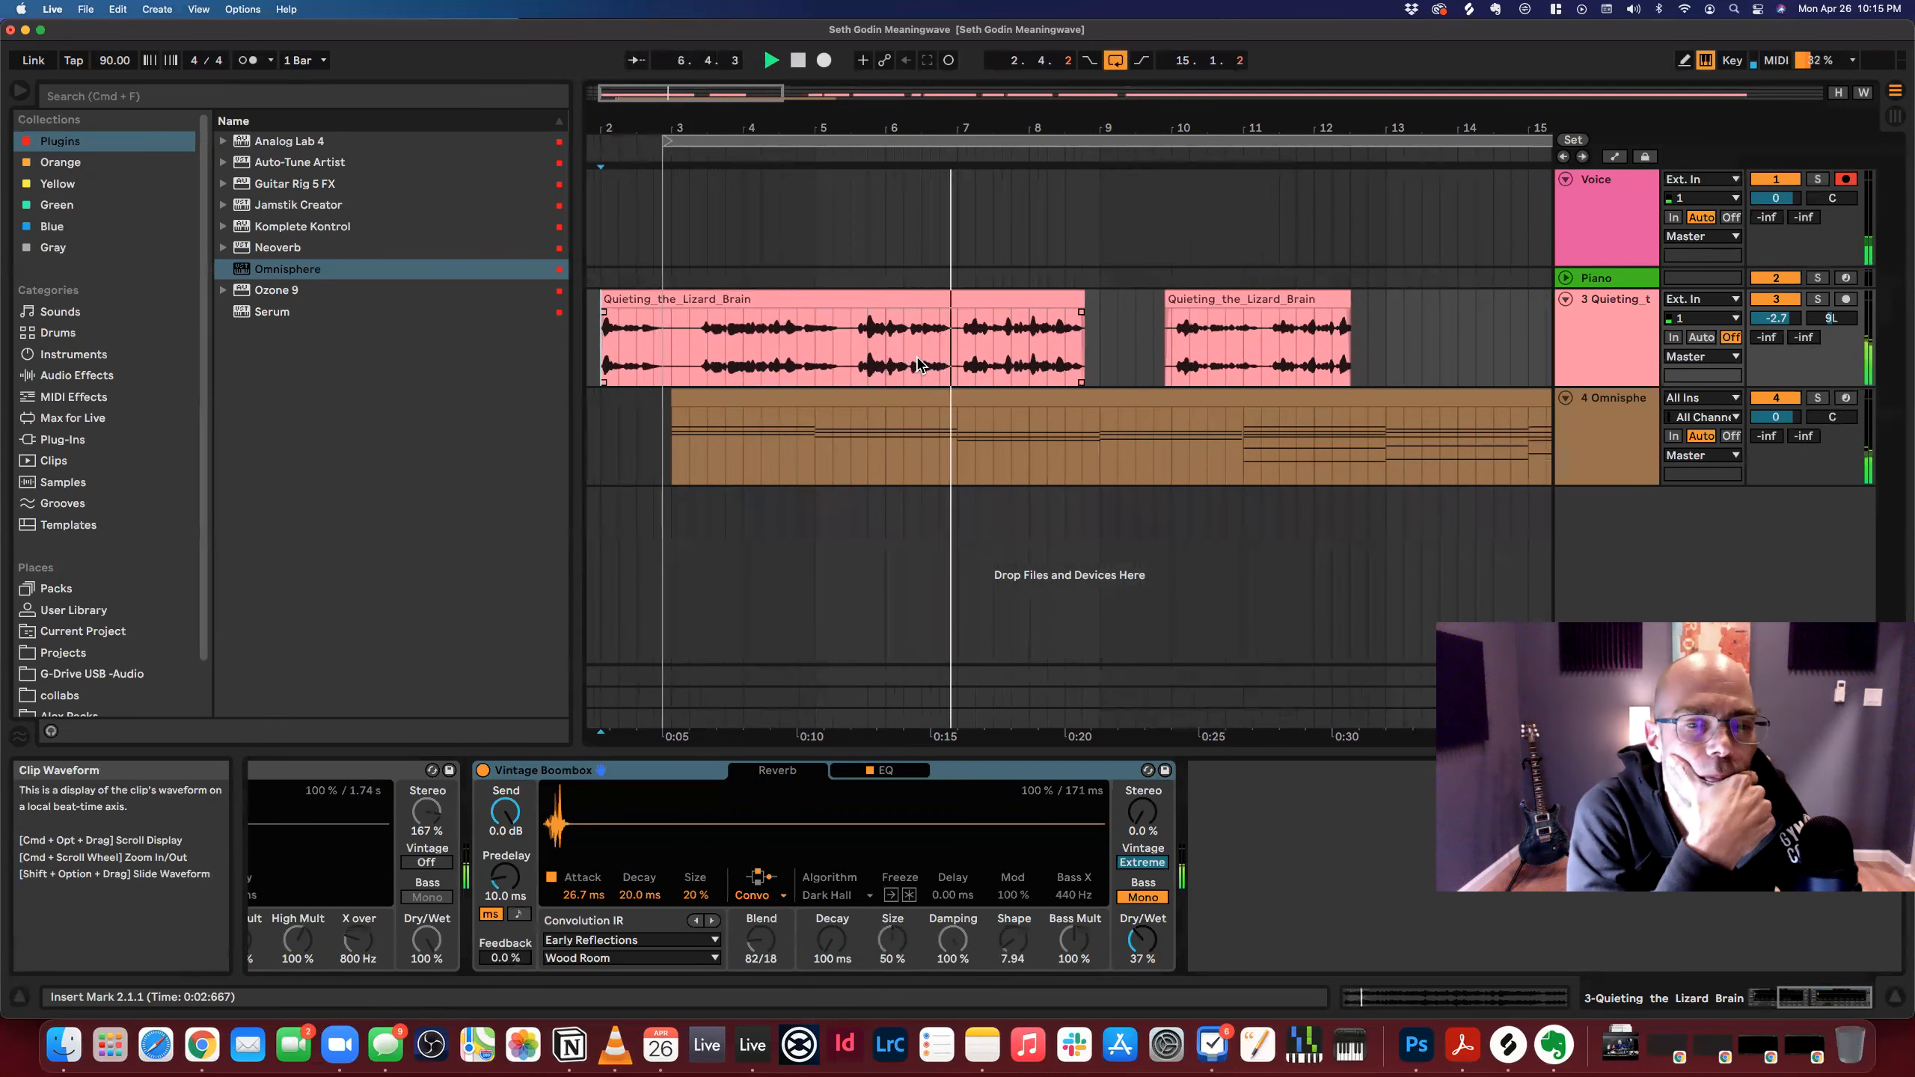
pyautogui.hscroll(2, 919, 365)
pyautogui.moveTo(1018, 309); pyautogui.dragTo(953, 311)
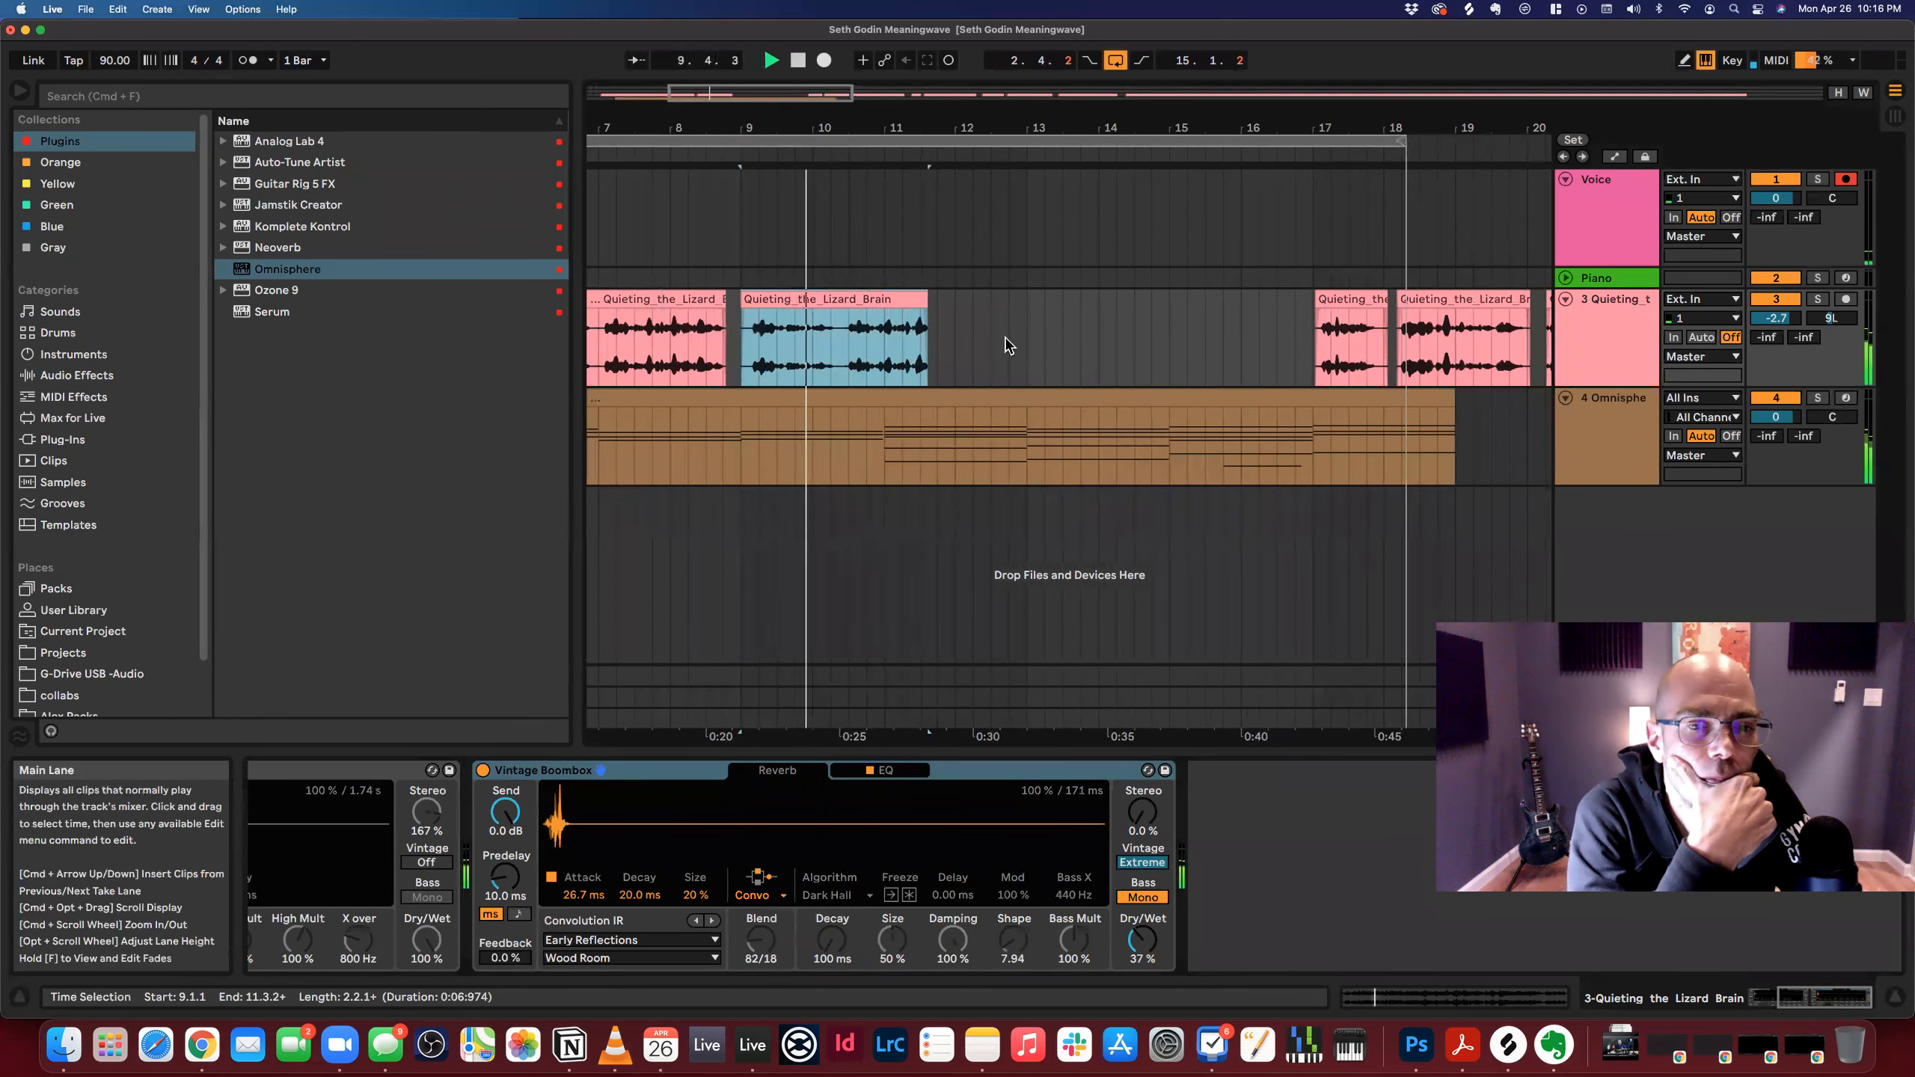
# Split the second vocal clip at 10.3.1, move its second part to bar 11, and play the result.
pyautogui.click(865, 361)
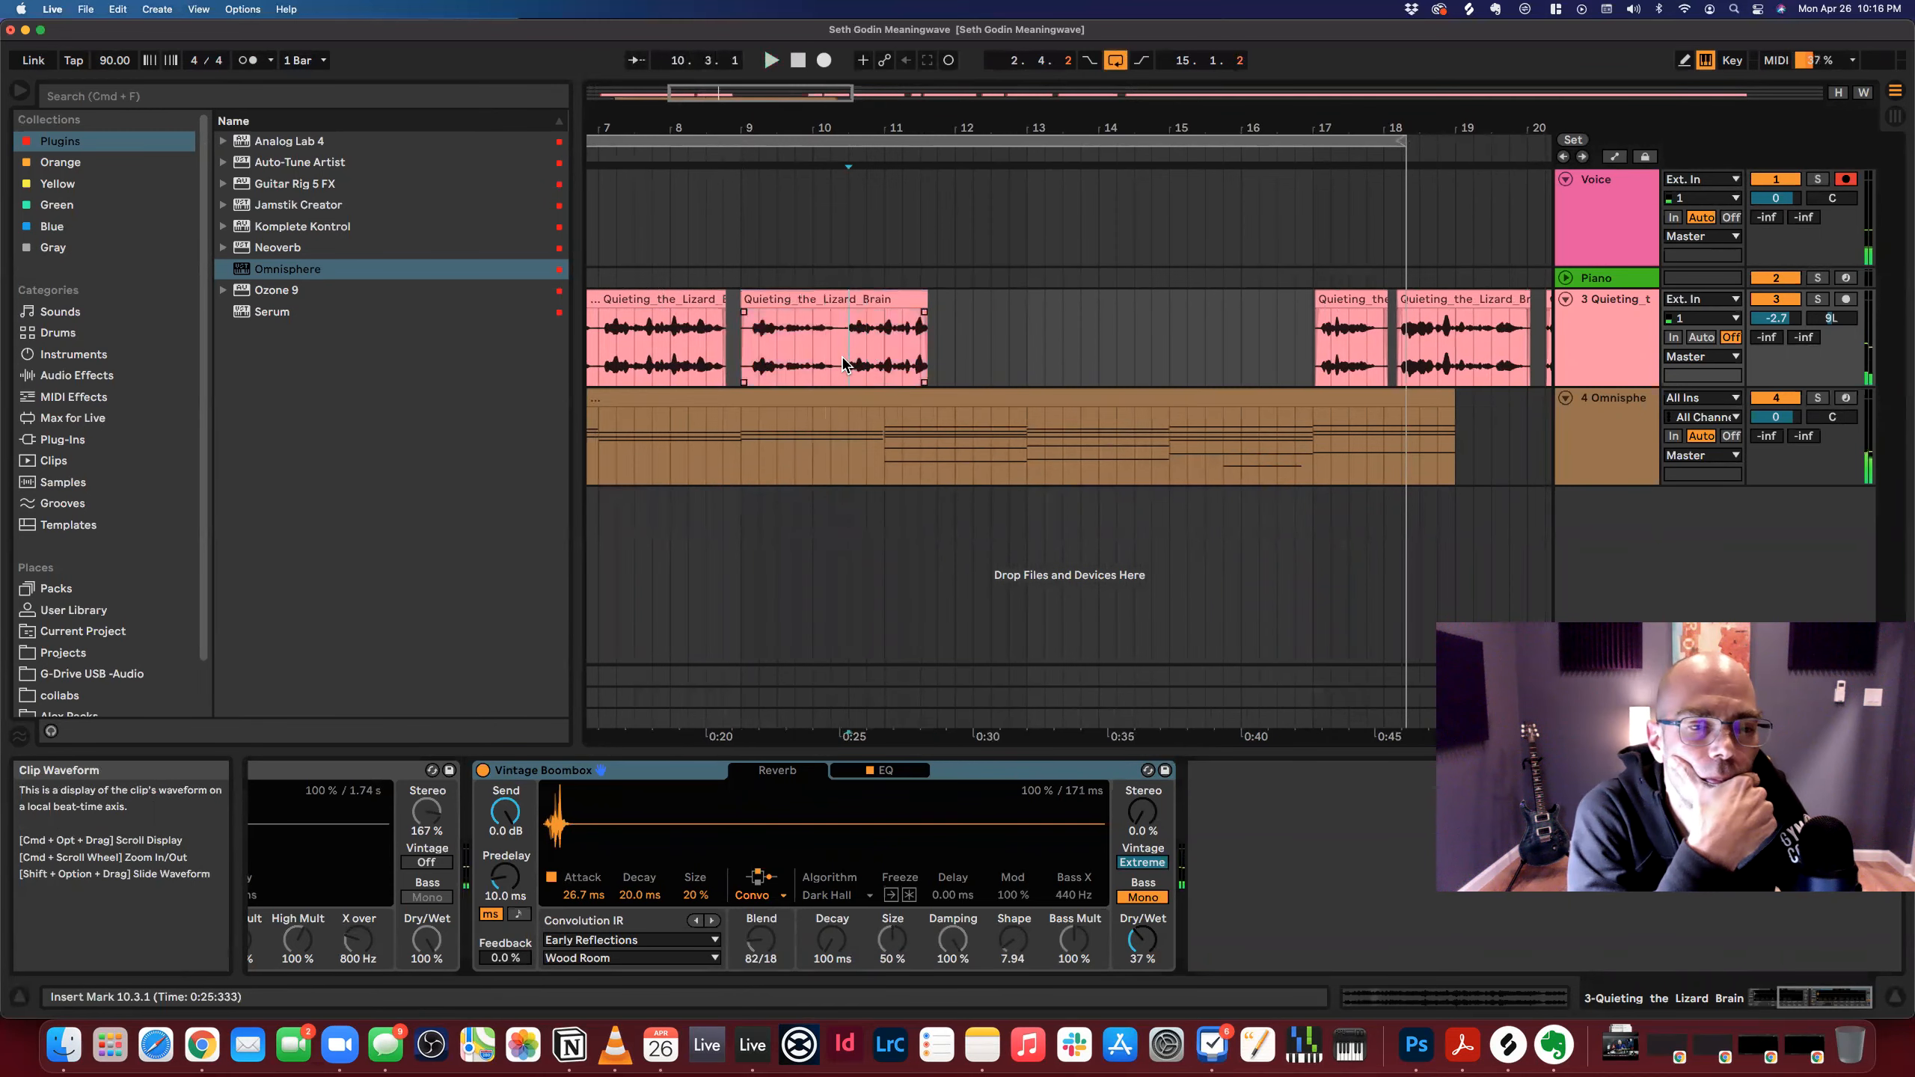
pyautogui.moveTo(869, 318); pyautogui.dragTo(905, 317)
pyautogui.click(854, 343)
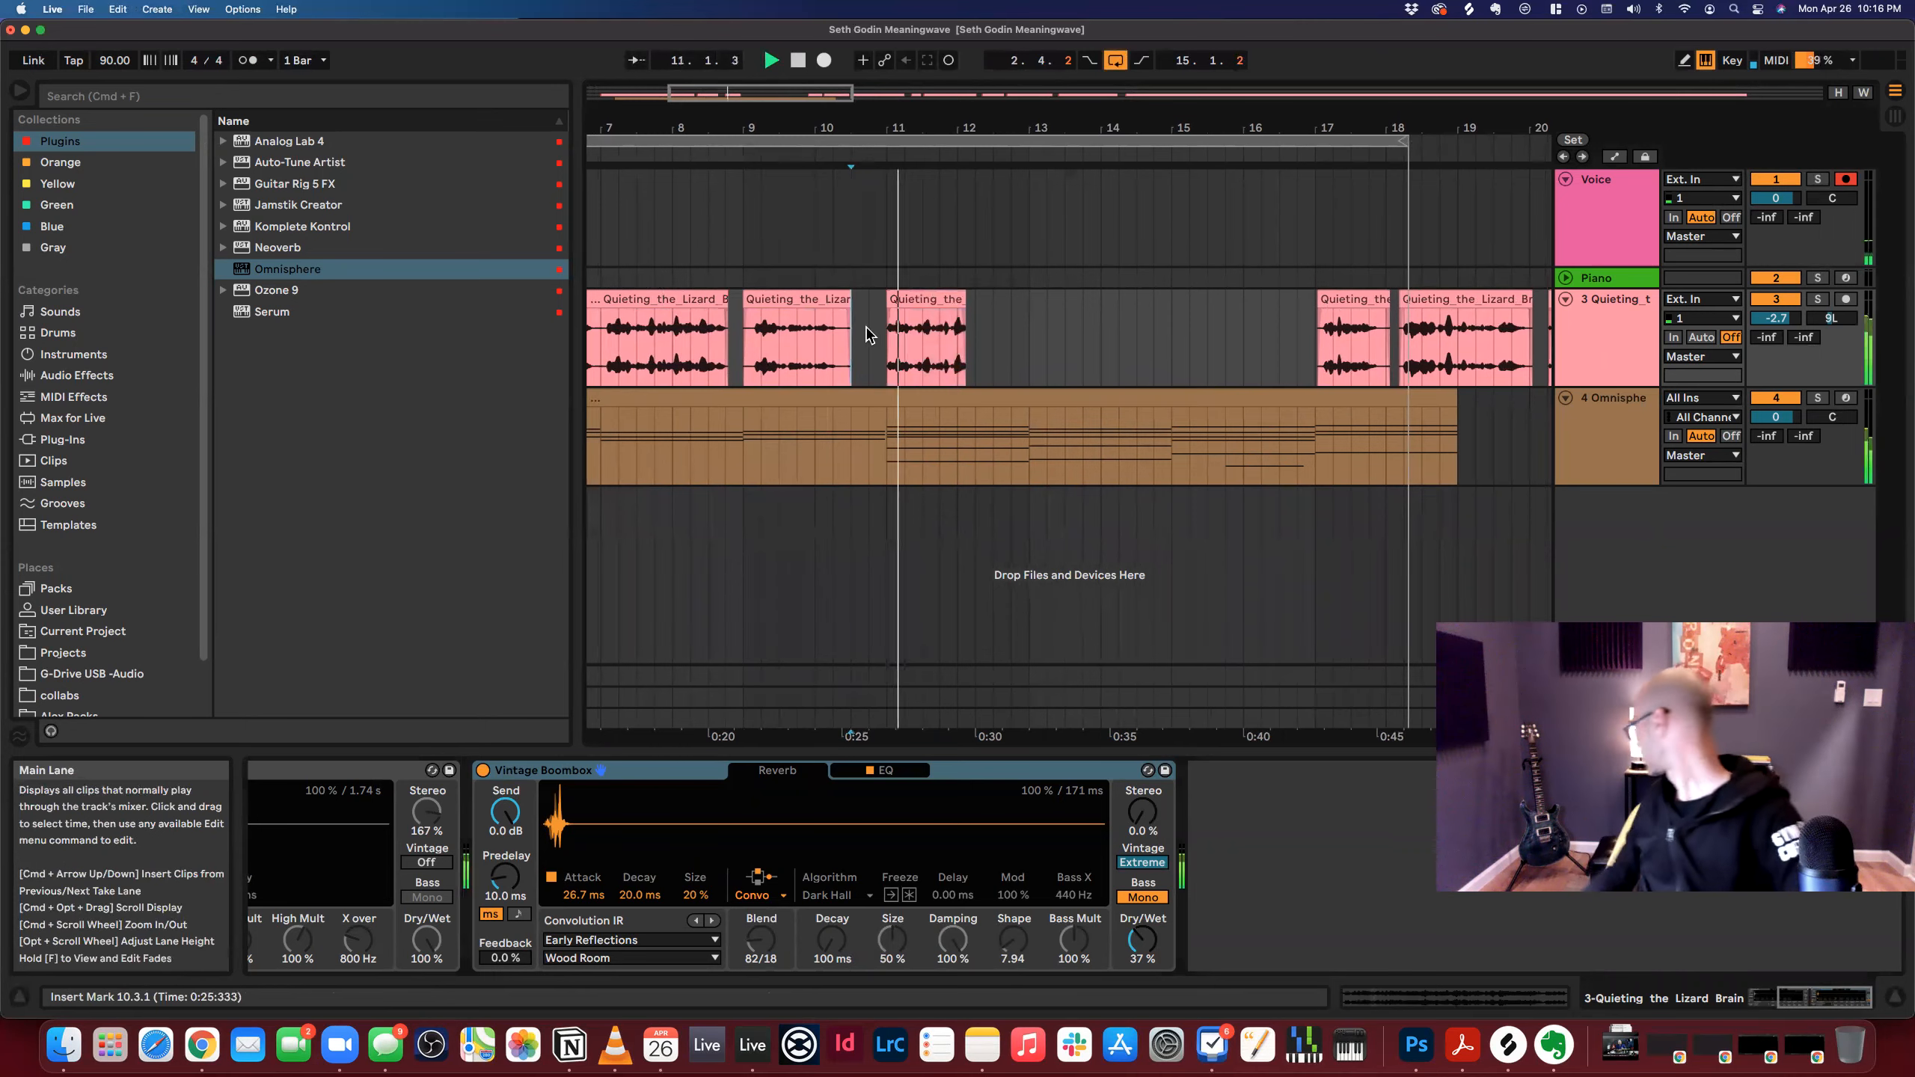
pyautogui.click(908, 318)
pyautogui.moveTo(904, 321); pyautogui.dragTo(945, 313)
pyautogui.press('space')
pyautogui.click(800, 339)
pyautogui.press('space')
# Move the short vocal clip at bar 17 to about bar 12, directly behind the split part, and play from 11.4.1.
pyautogui.moveTo(1342, 332); pyautogui.dragTo(1091, 329)
pyautogui.moveTo(948, 305); pyautogui.dragTo(876, 309)
pyautogui.click(834, 349)
pyautogui.click(886, 335)
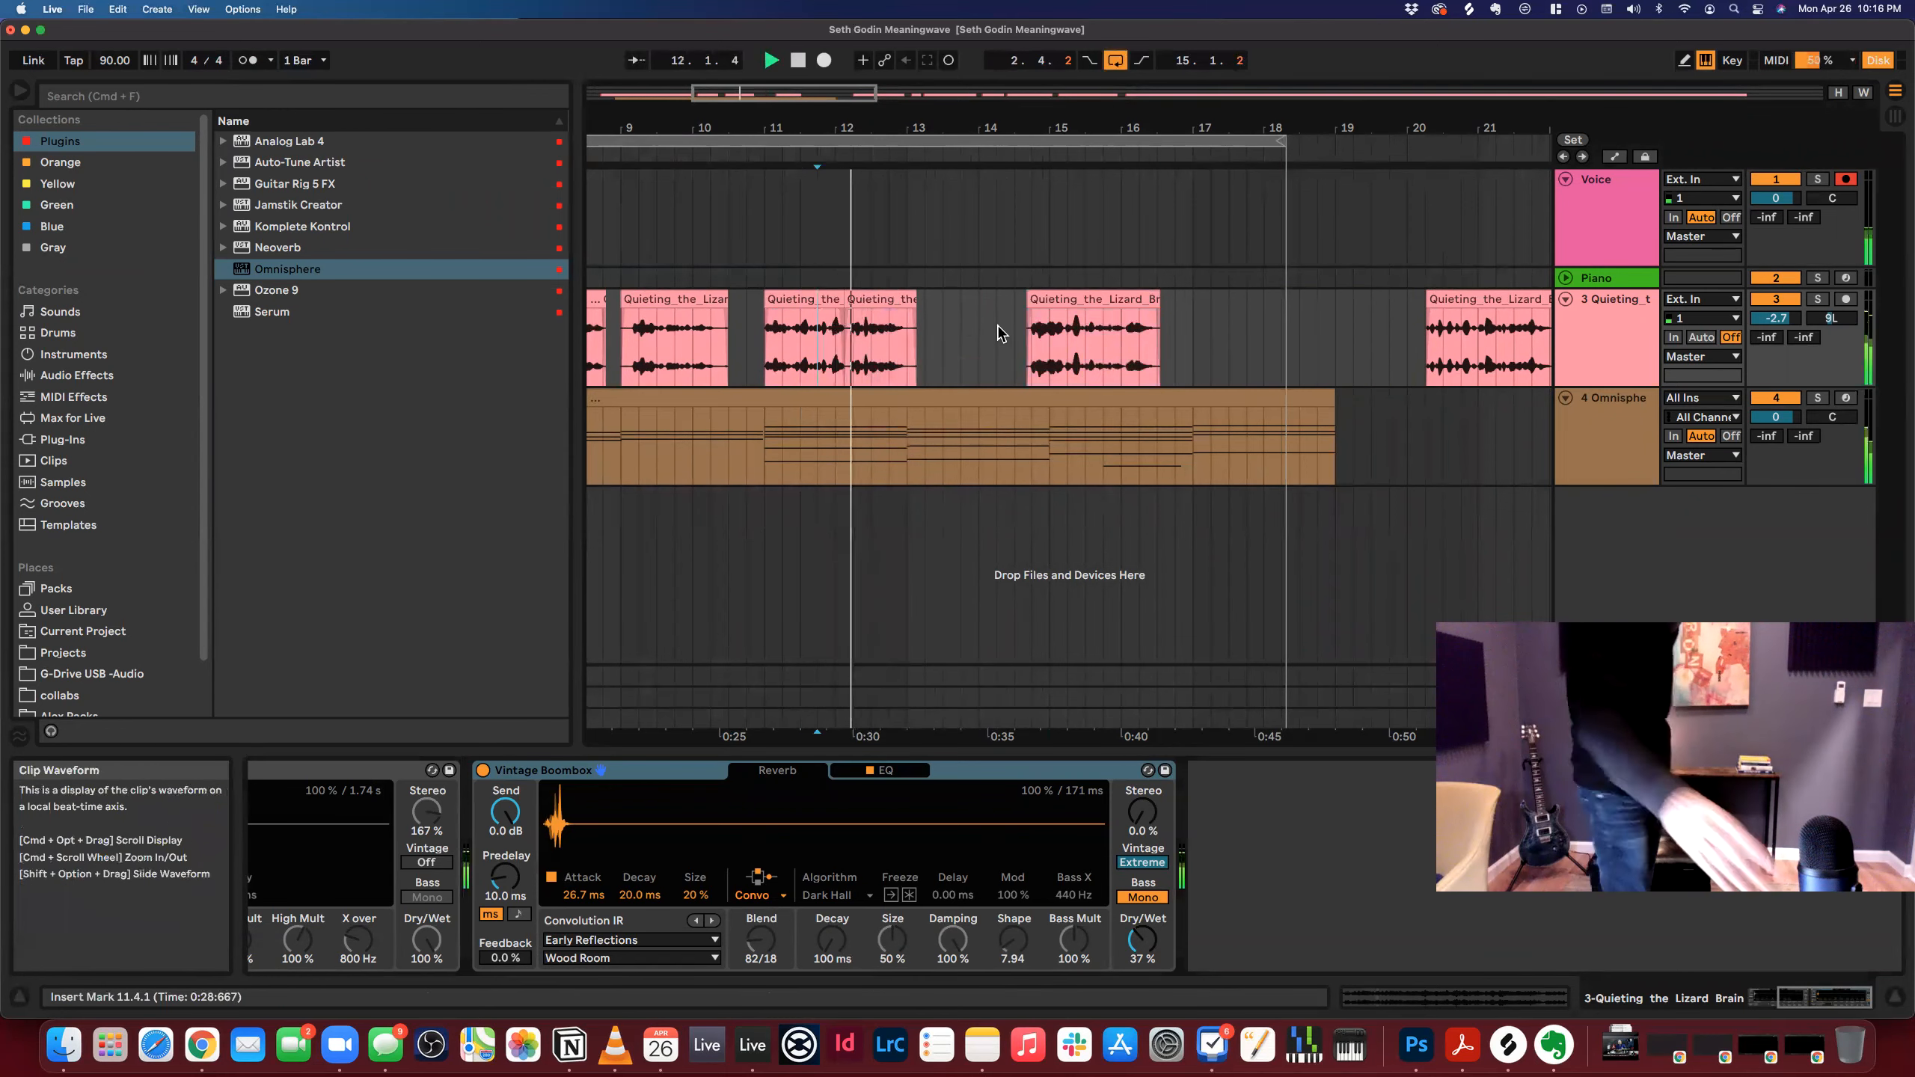
# Move the next vocal clip to bar 13 and attach the following clip directly behind it at about 14.4.
pyautogui.moveTo(1072, 328); pyautogui.dragTo(951, 326)
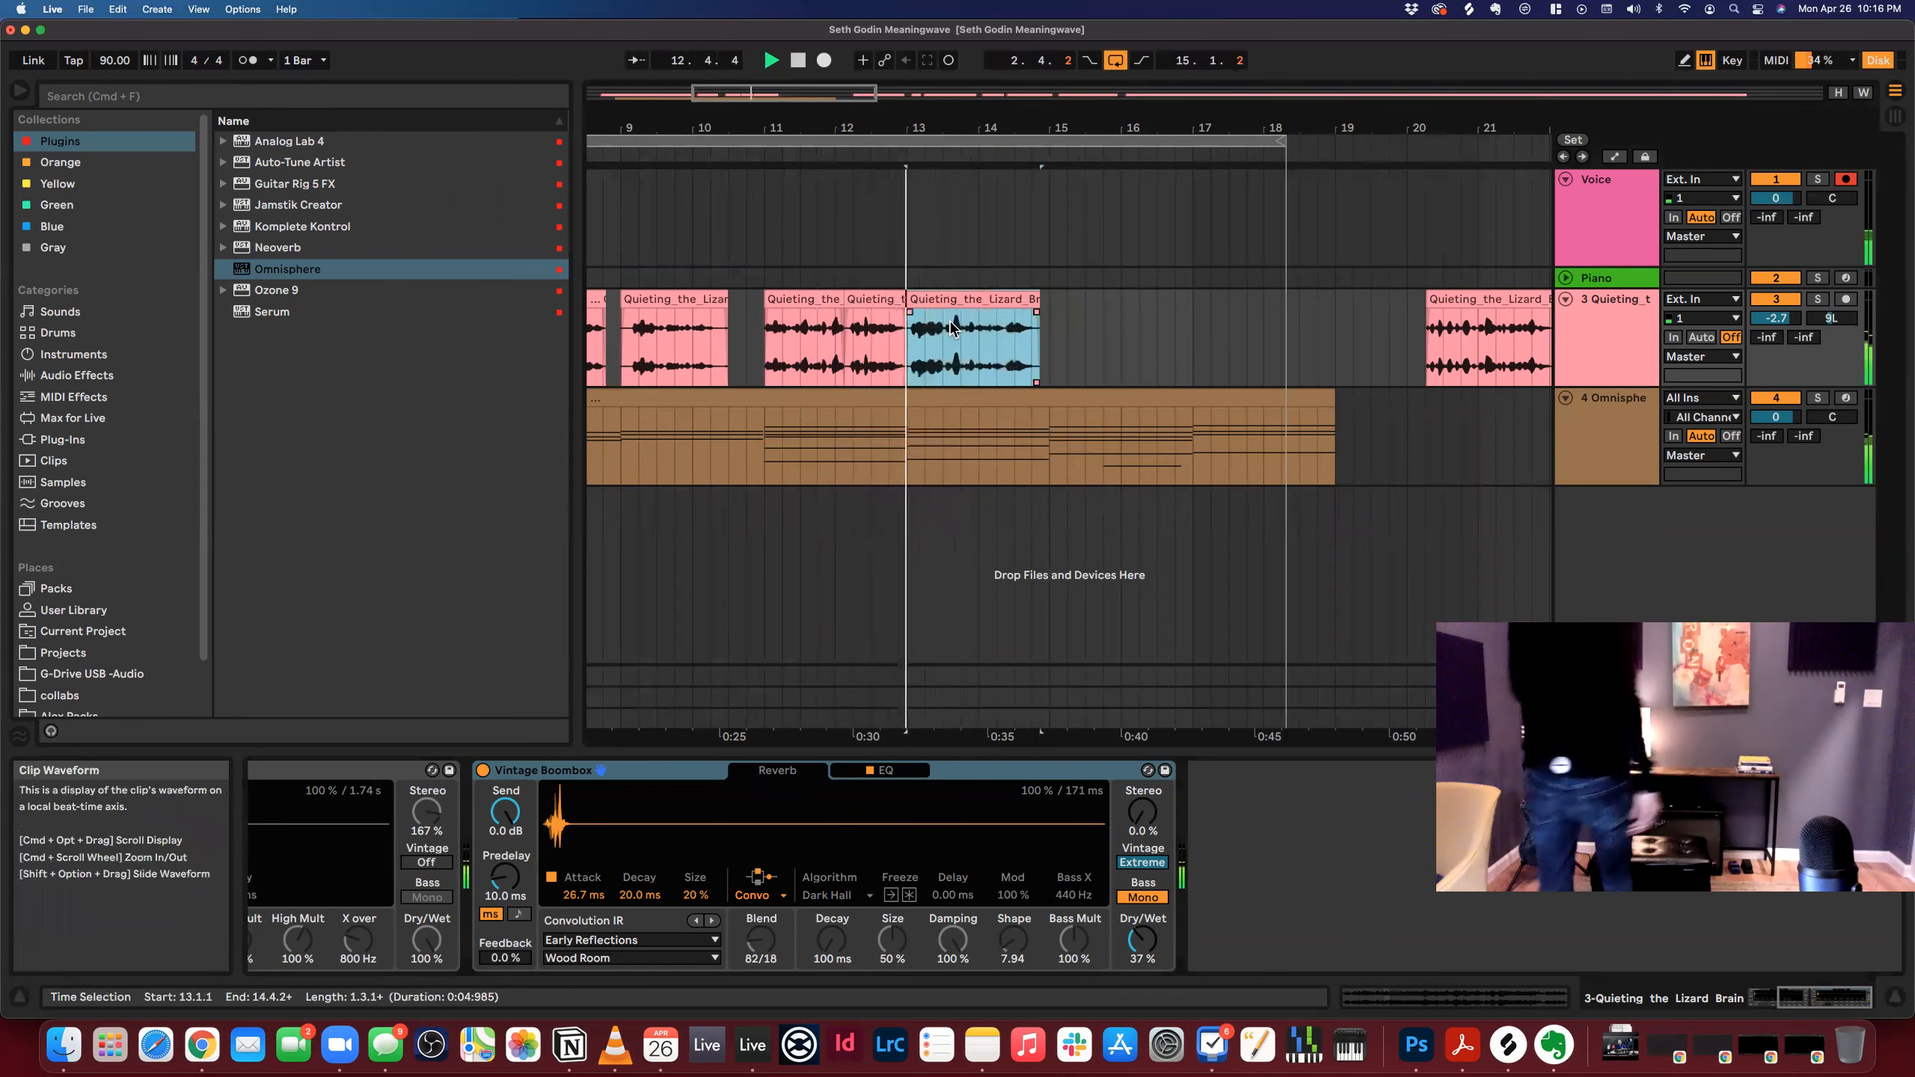
pyautogui.click(1467, 326)
pyautogui.moveTo(1467, 326); pyautogui.dragTo(1090, 330)
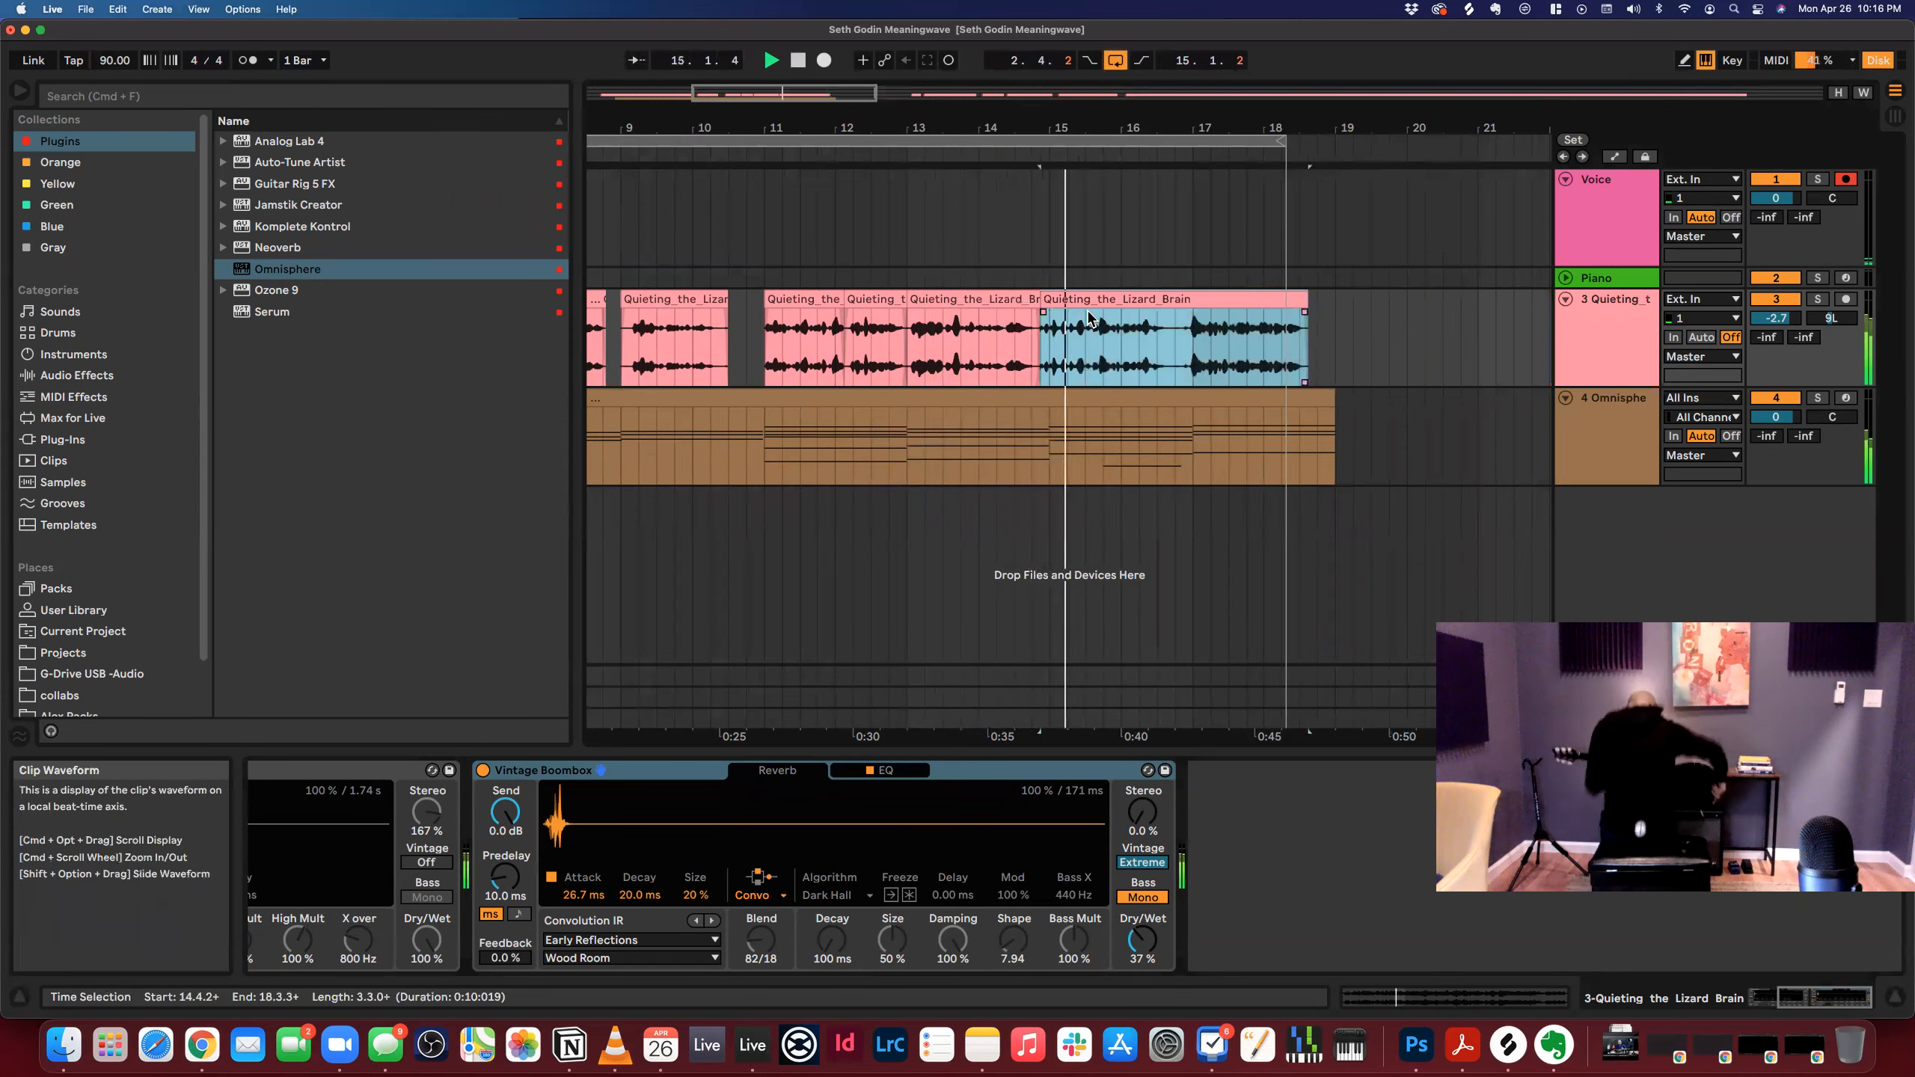
# Place the insert marker at 18.2.1 and turn off the arrangement loop.
pyautogui.hscroll(8, 1089, 317)
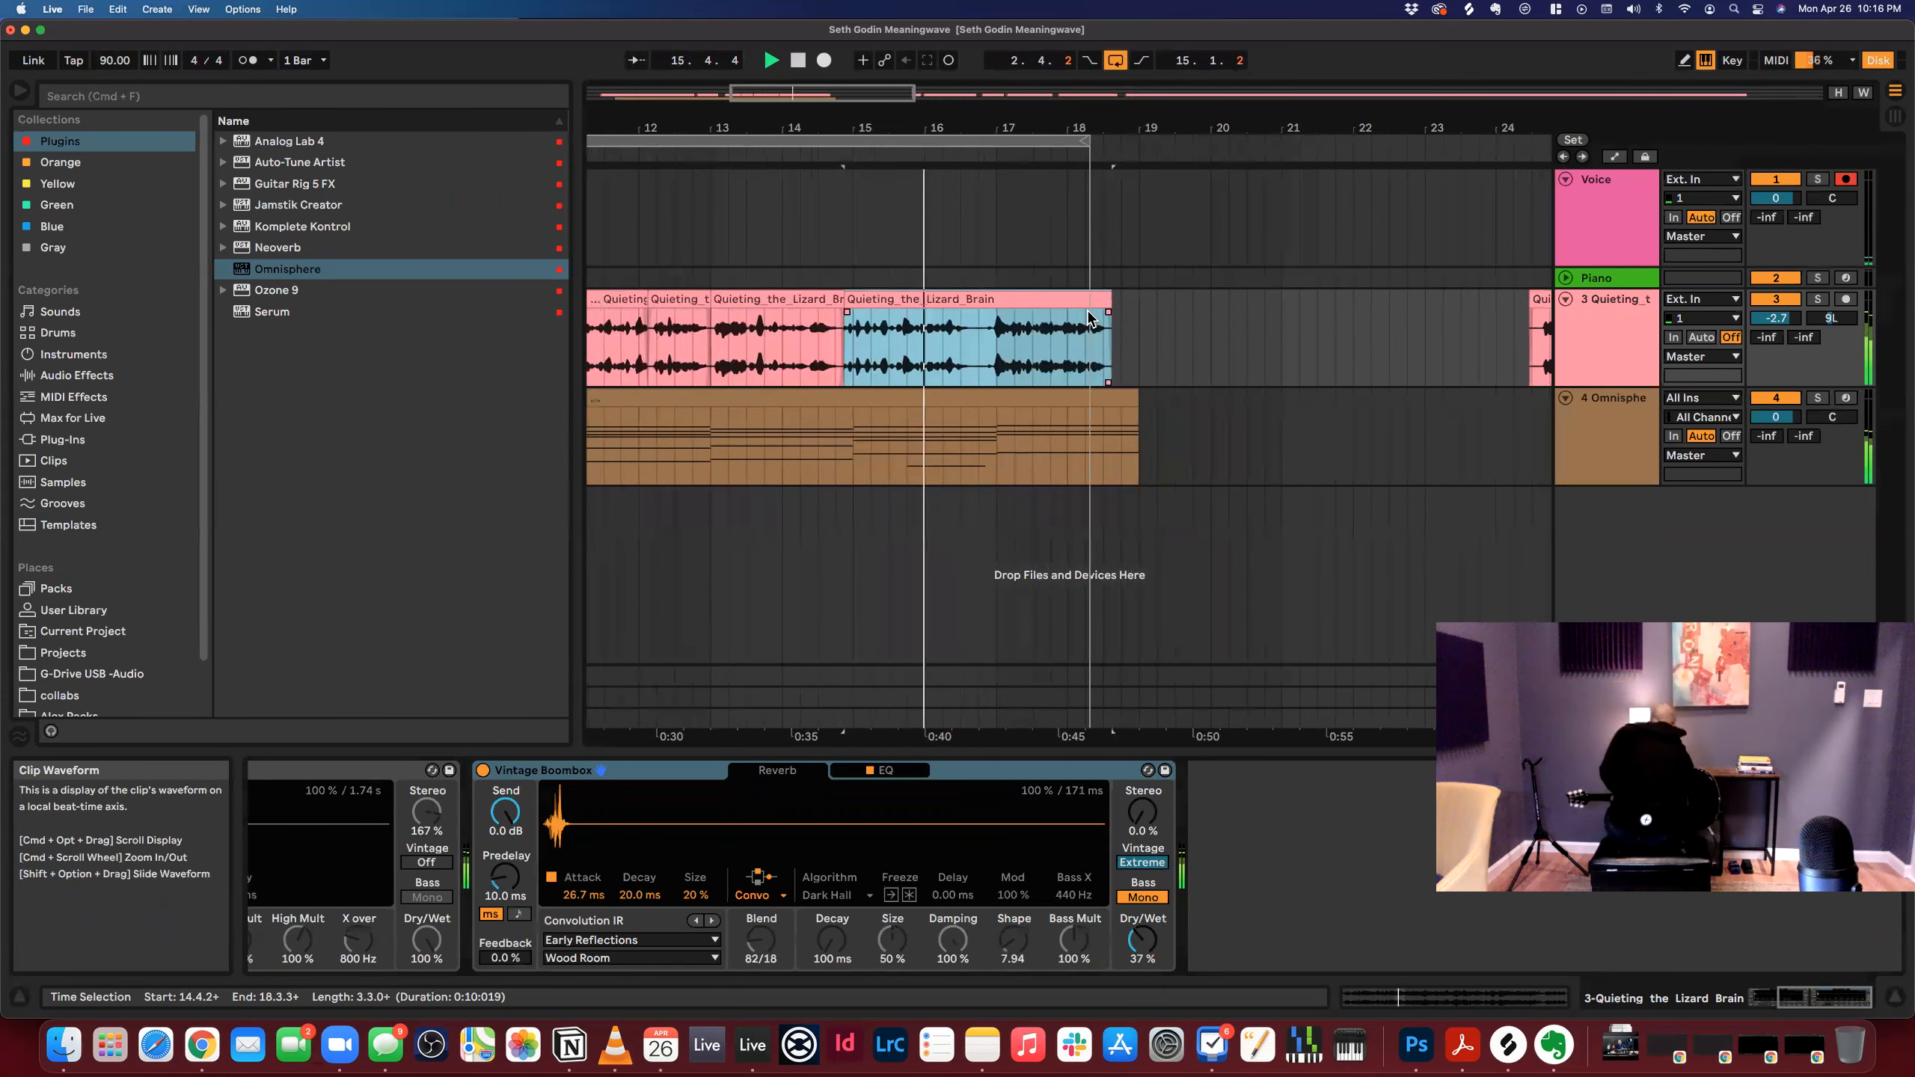
pyautogui.click(986, 339)
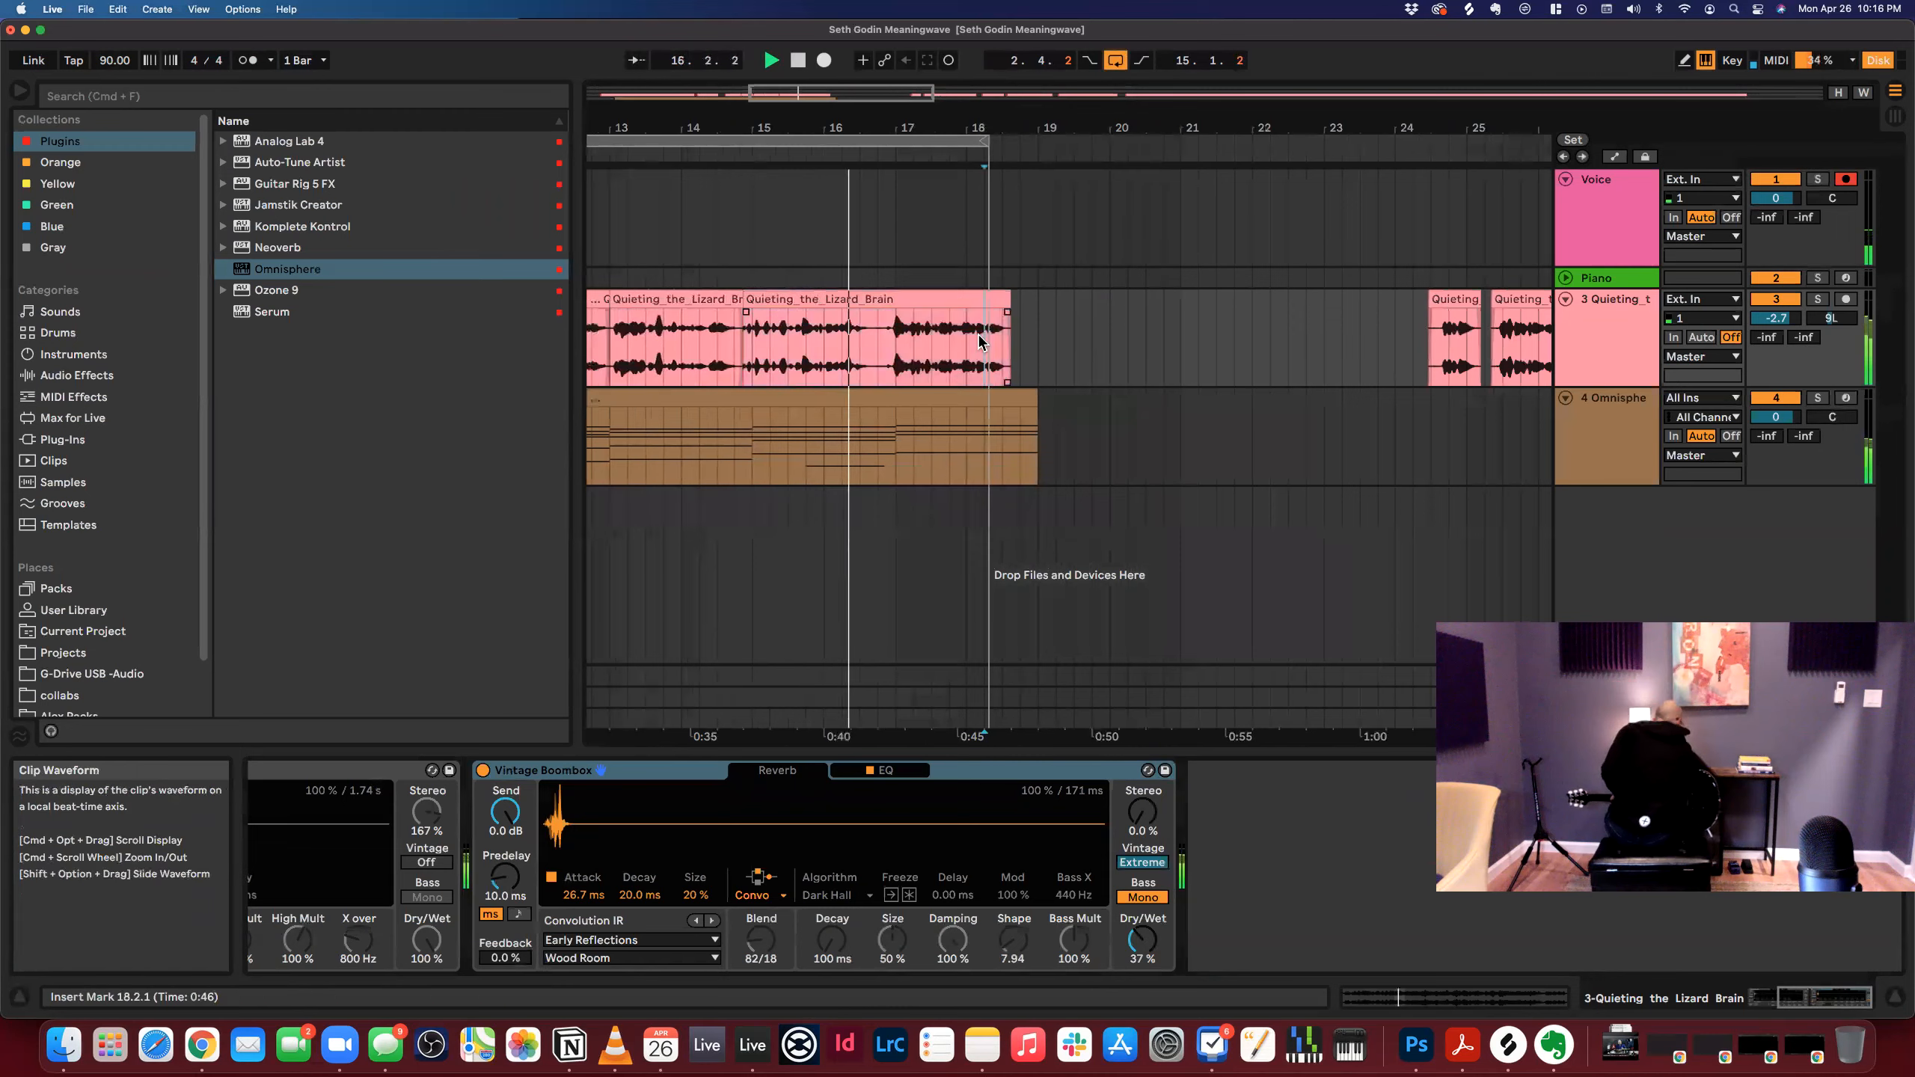
pyautogui.click(1116, 61)
pyautogui.moveTo(1060, 126); pyautogui.dragTo(1048, 207)
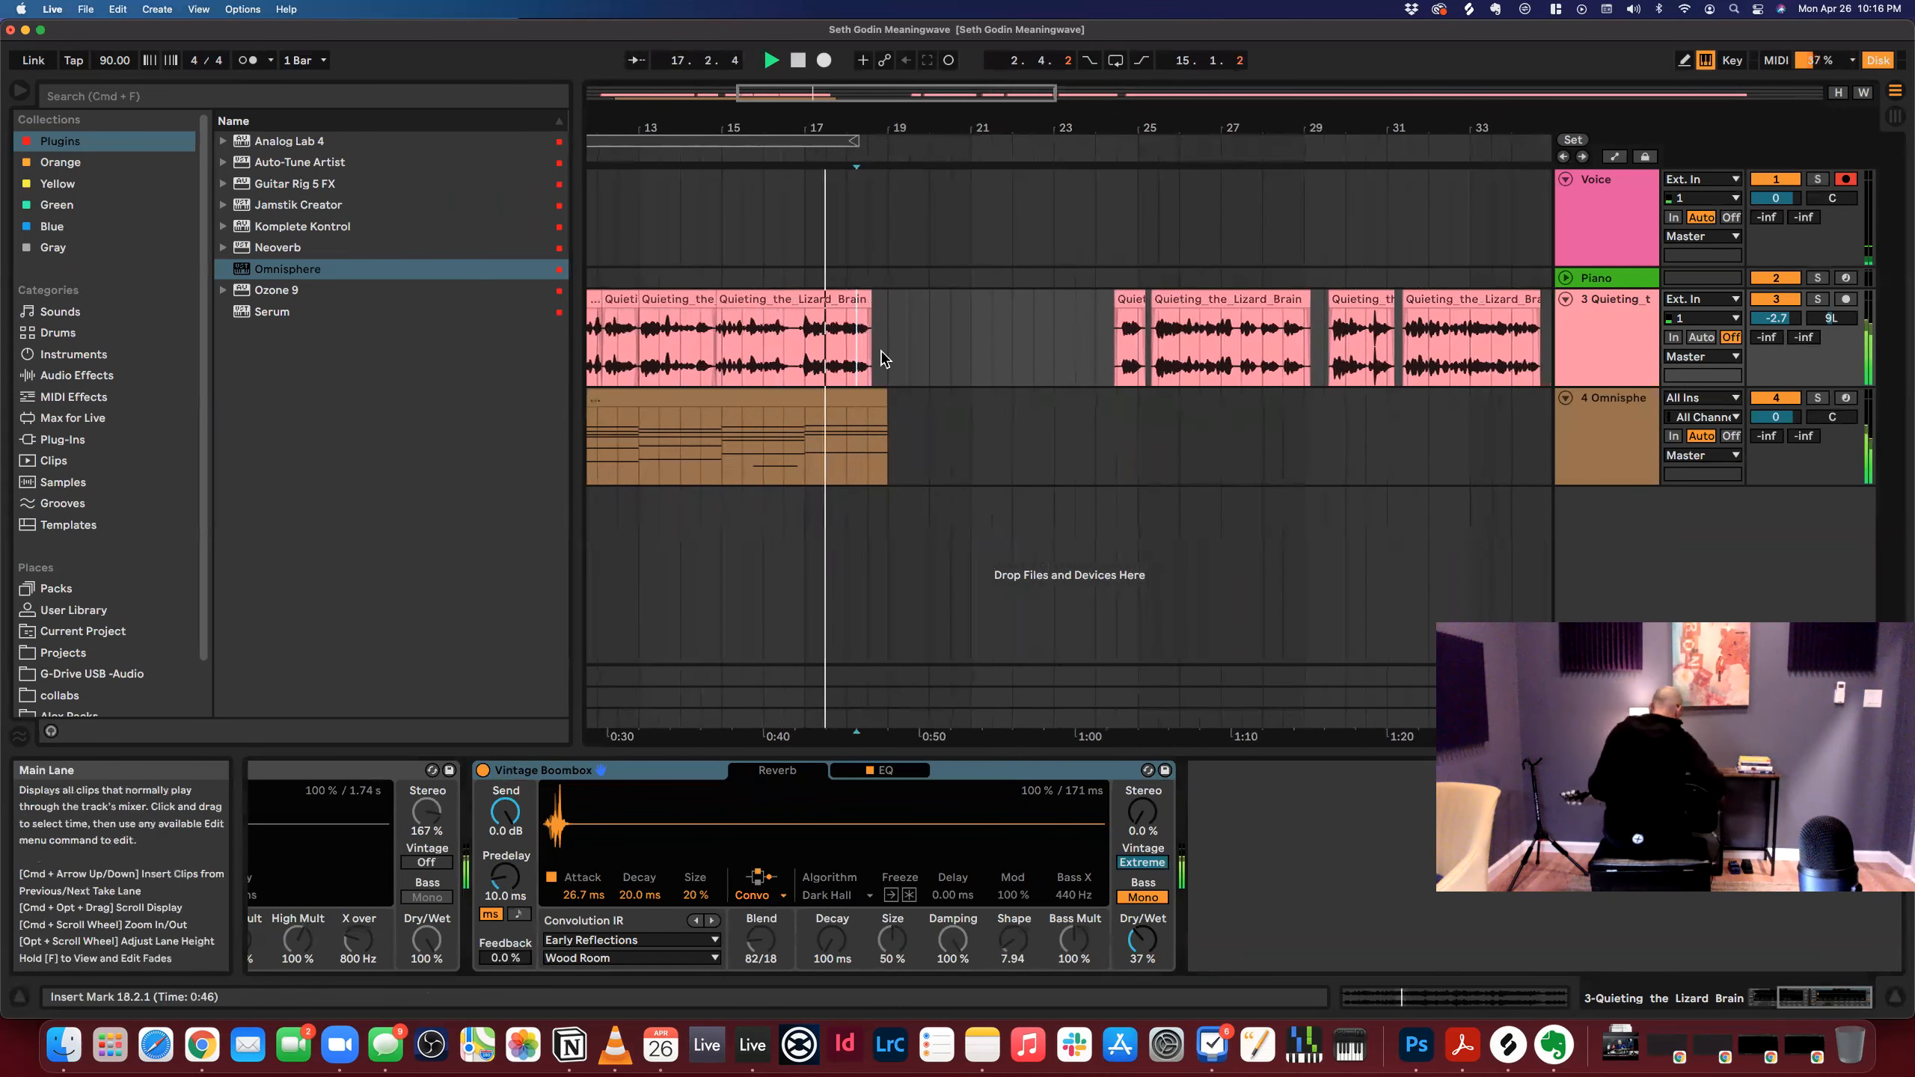
# Select bars 11 to 19 of the Omnisphere clip and stop playback.
pyautogui.click(911, 394)
pyautogui.moveTo(912, 394); pyautogui.dragTo(882, 294)
pyautogui.moveTo(869, 125); pyautogui.dragTo(820, 98)
pyautogui.click(695, 457)
pyautogui.moveTo(719, 452); pyautogui.dragTo(831, 435)
pyautogui.press('space')
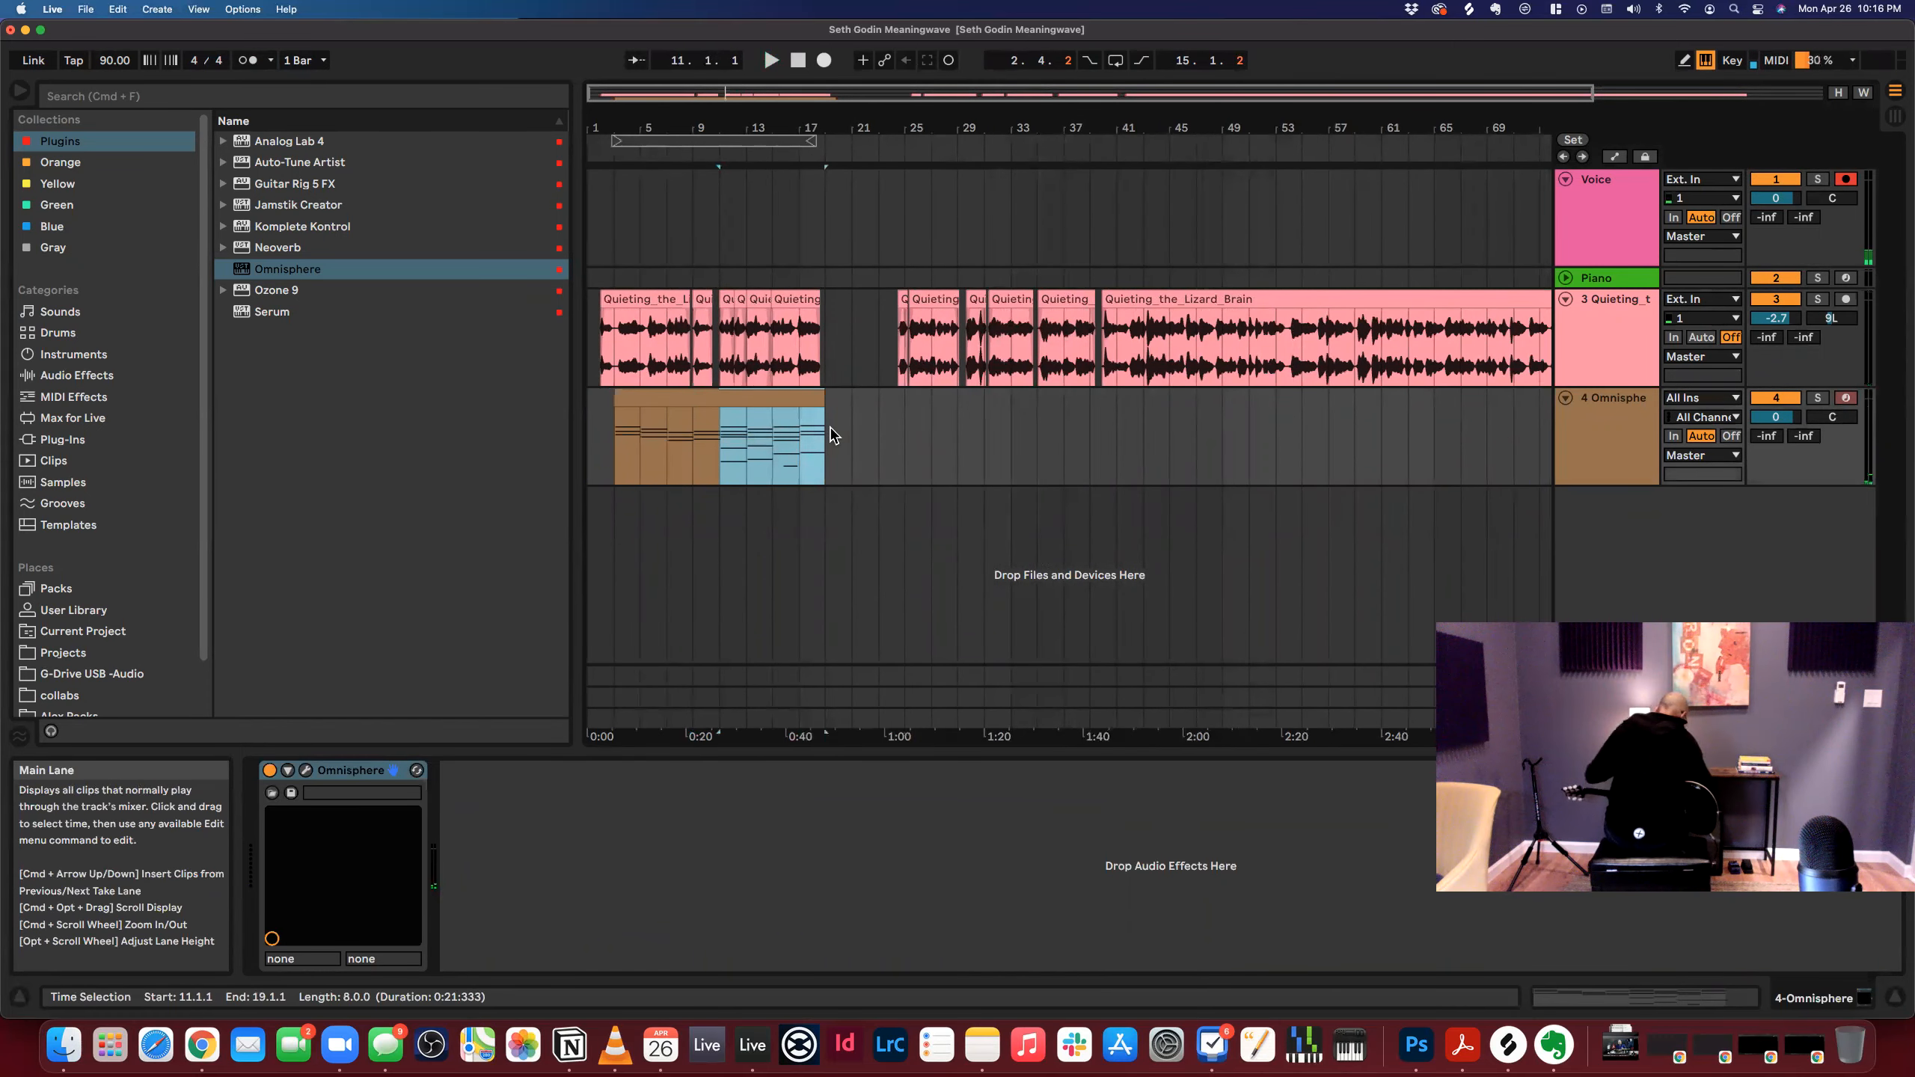
# Move all the remaining vocal clips together so they start at bar 19, where the Omnisphere clip ends, and play from there.
pyautogui.moveTo(893, 126); pyautogui.dragTo(881, 181)
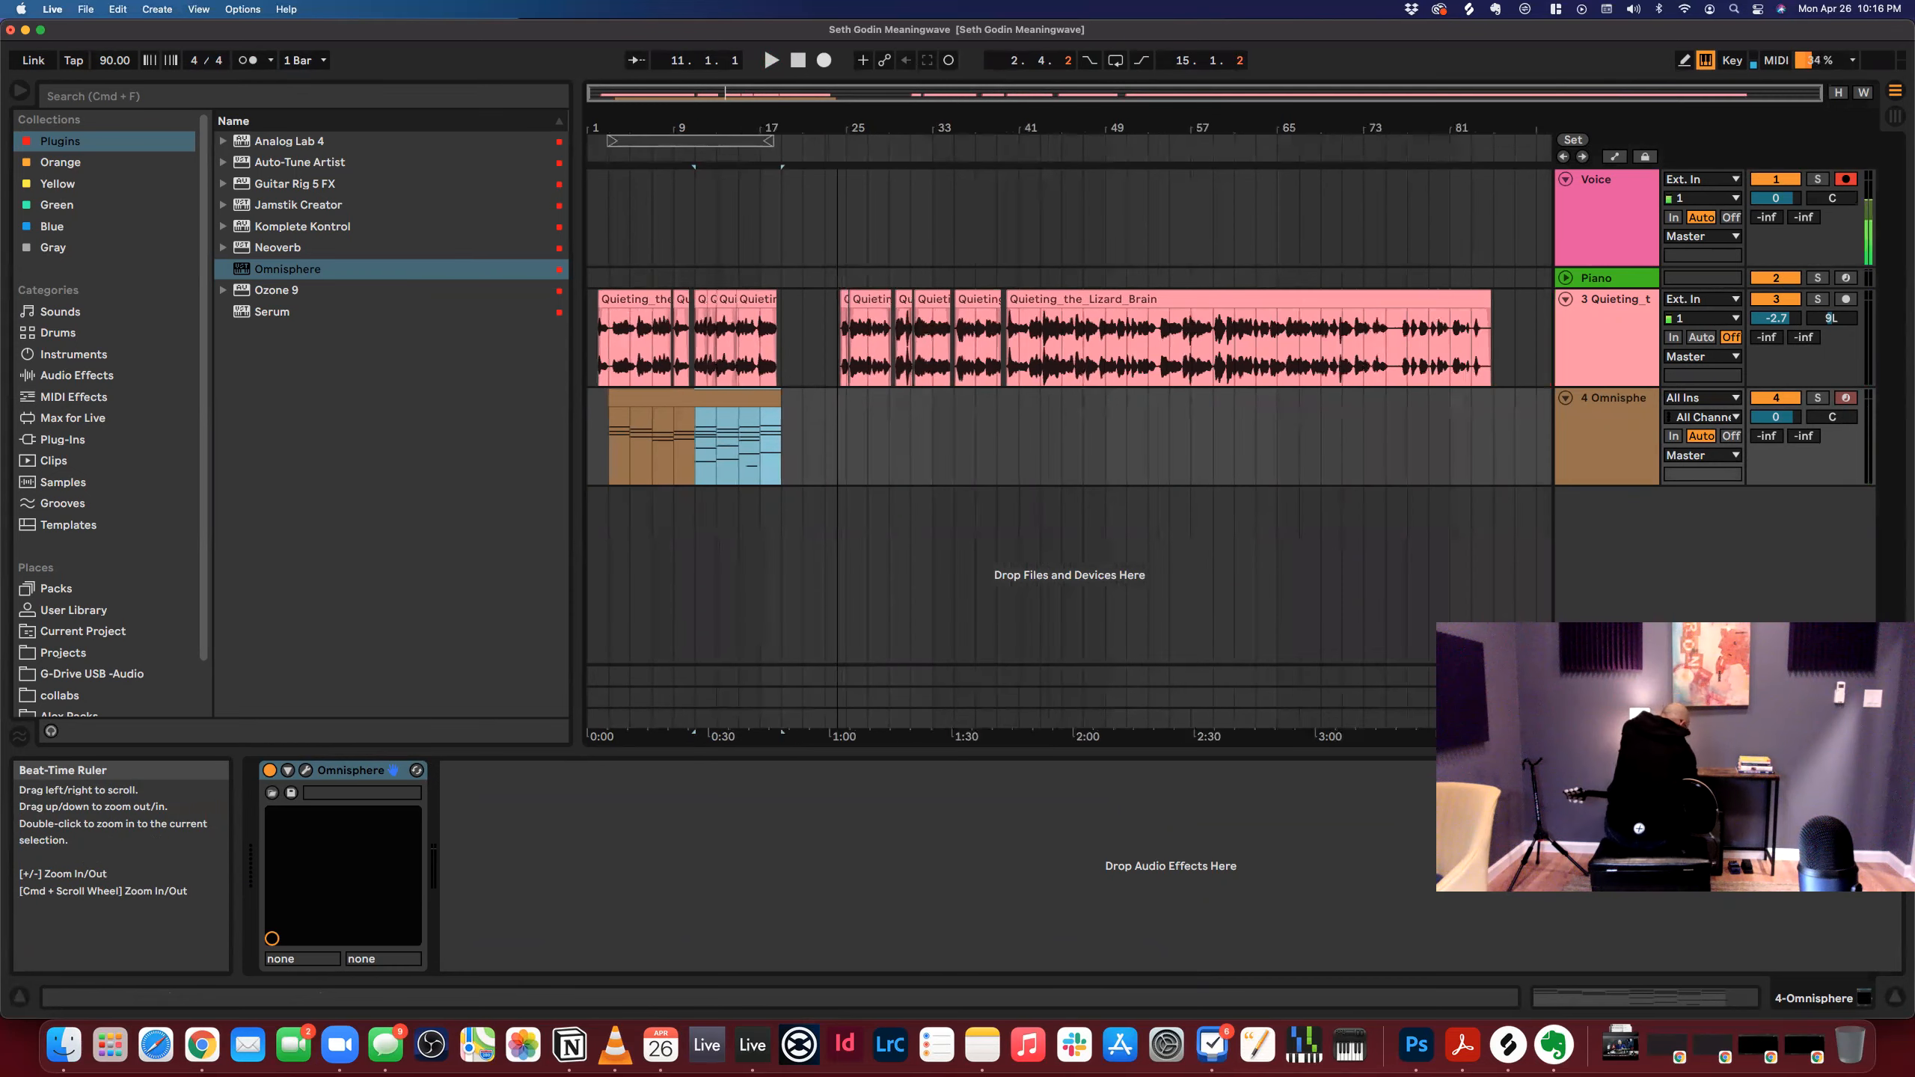
pyautogui.click(843, 299)
pyautogui.keyDown('shift'); pyautogui.click(1397, 296); pyautogui.keyUp('shift')
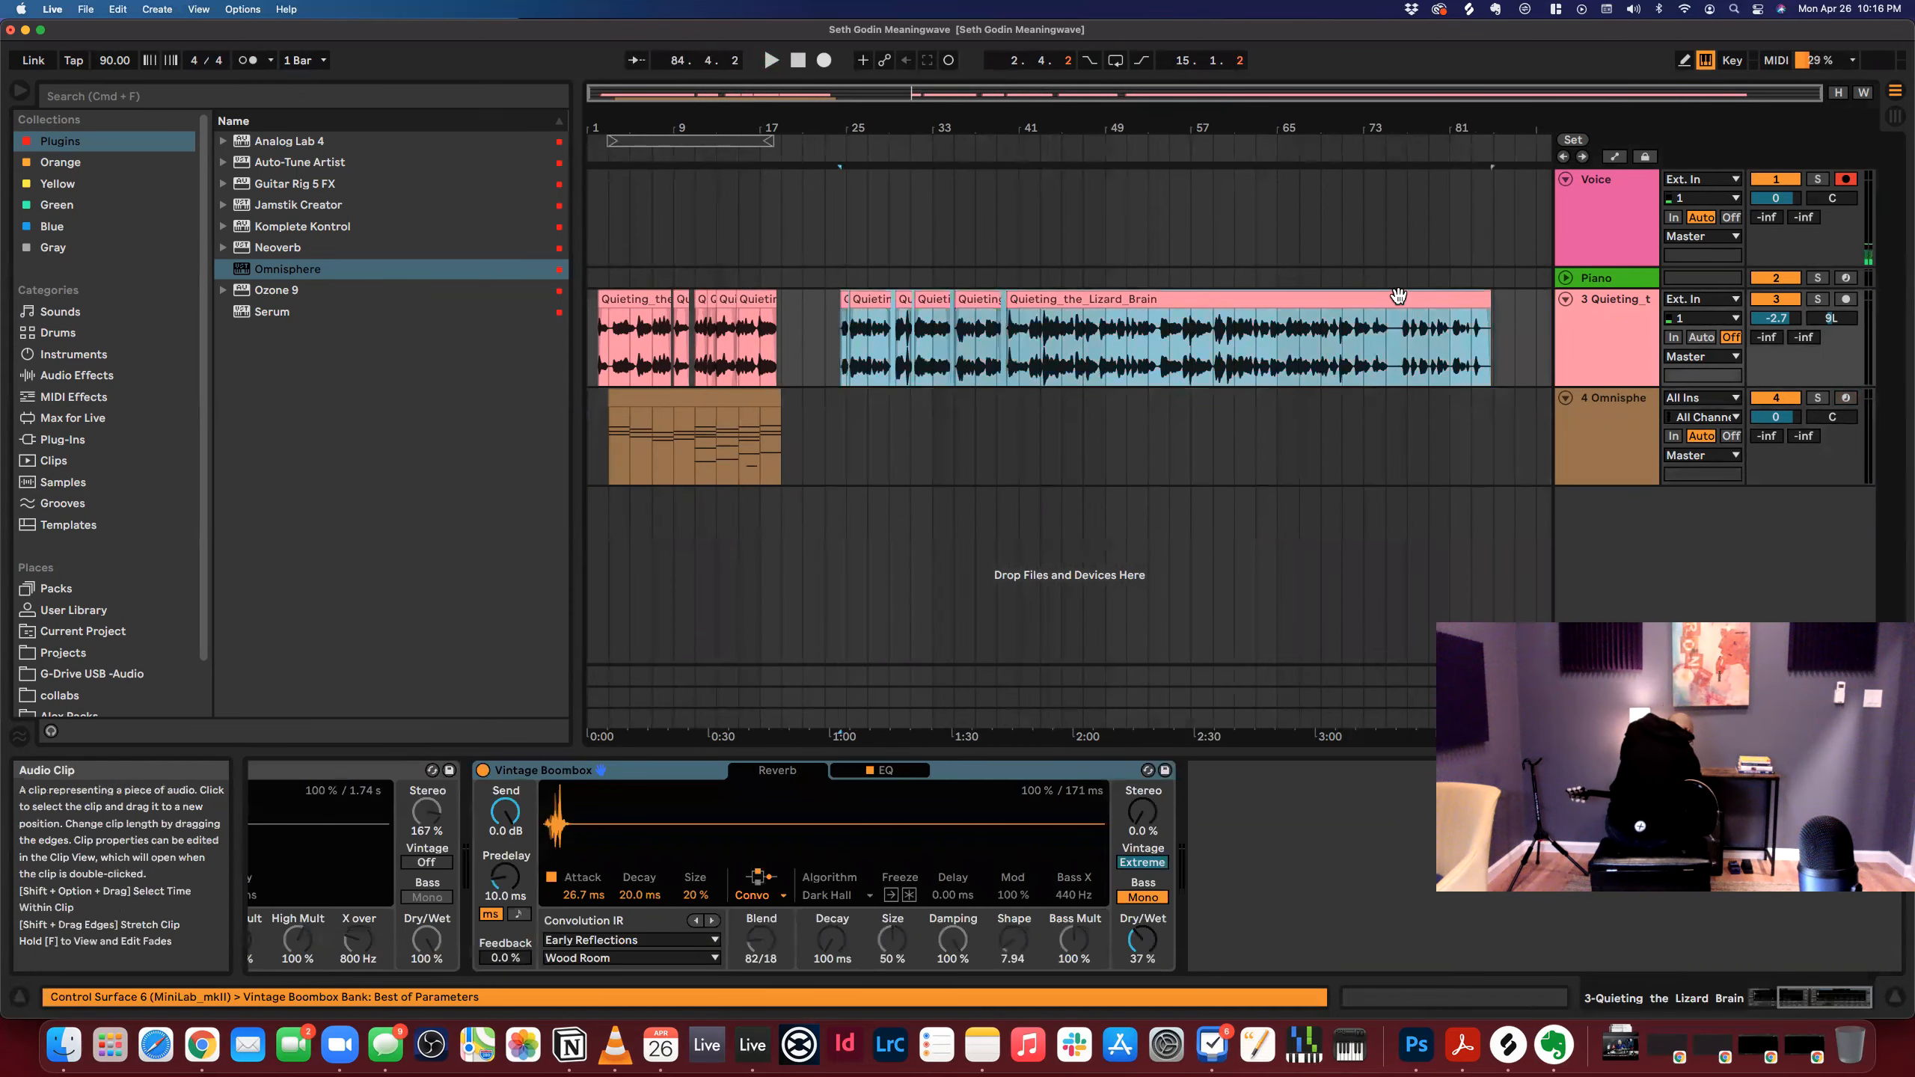
pyautogui.moveTo(800, 309); pyautogui.dragTo(798, 325)
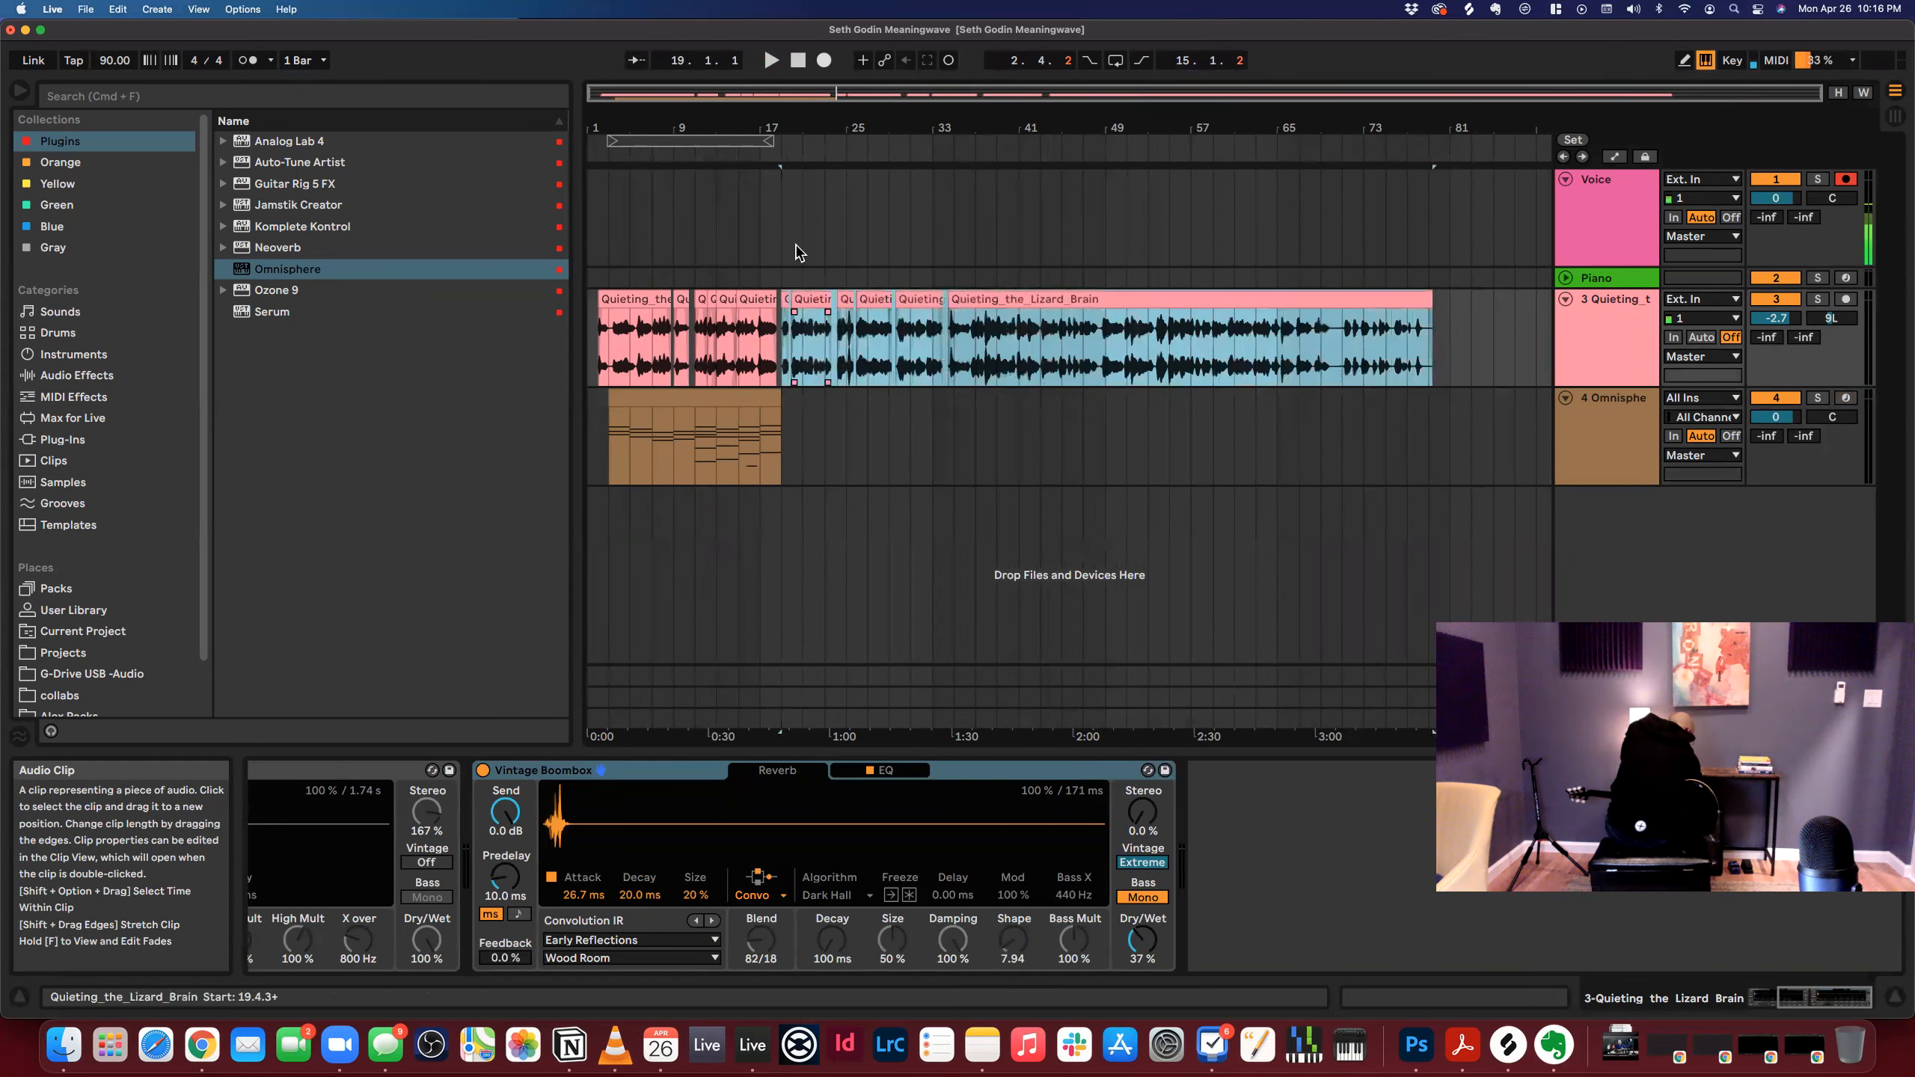
pyautogui.moveTo(774, 123); pyautogui.dragTo(810, 307)
pyautogui.press('space')
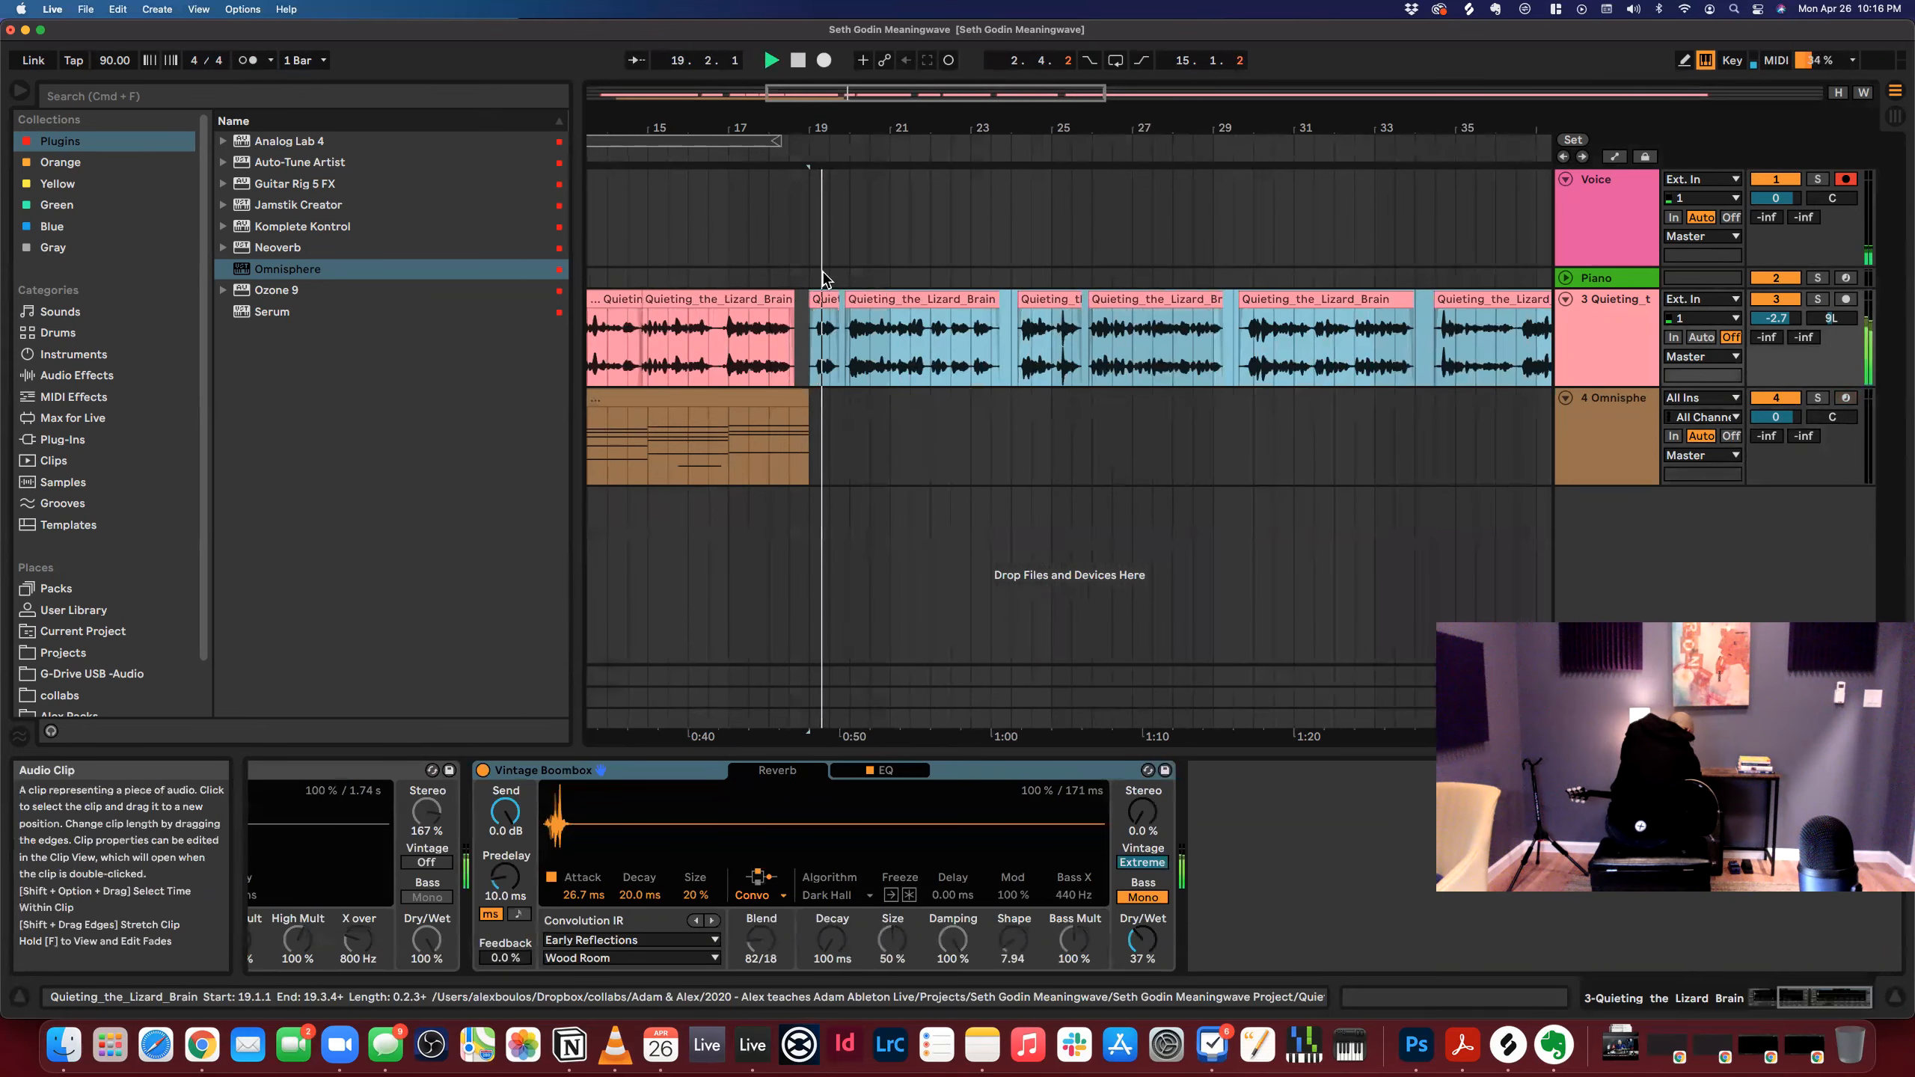
# Save the project and play the moved vocal clips from bar 20.
pyautogui.moveTo(799, 127); pyautogui.dragTo(969, 92)
pyautogui.press('super+s')
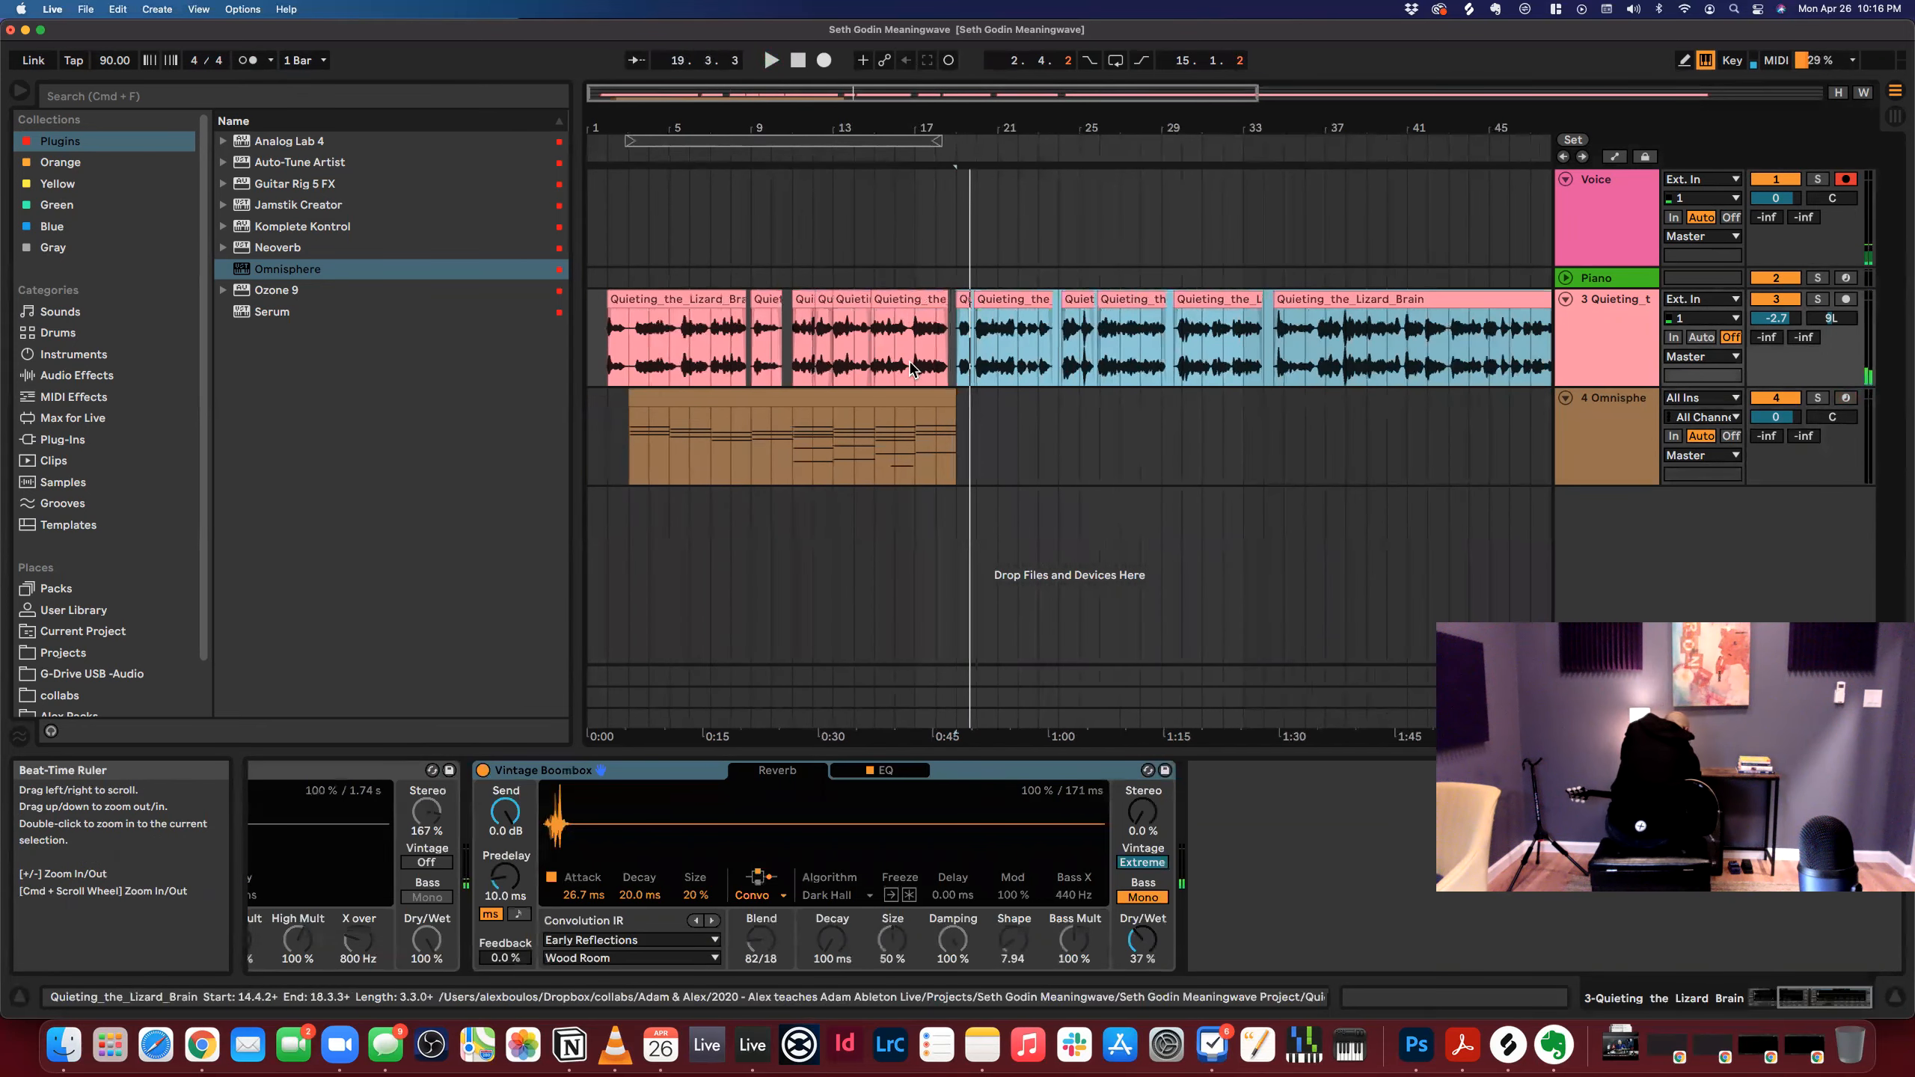
pyautogui.click(977, 382)
pyautogui.press('space')
pyautogui.click(977, 369)
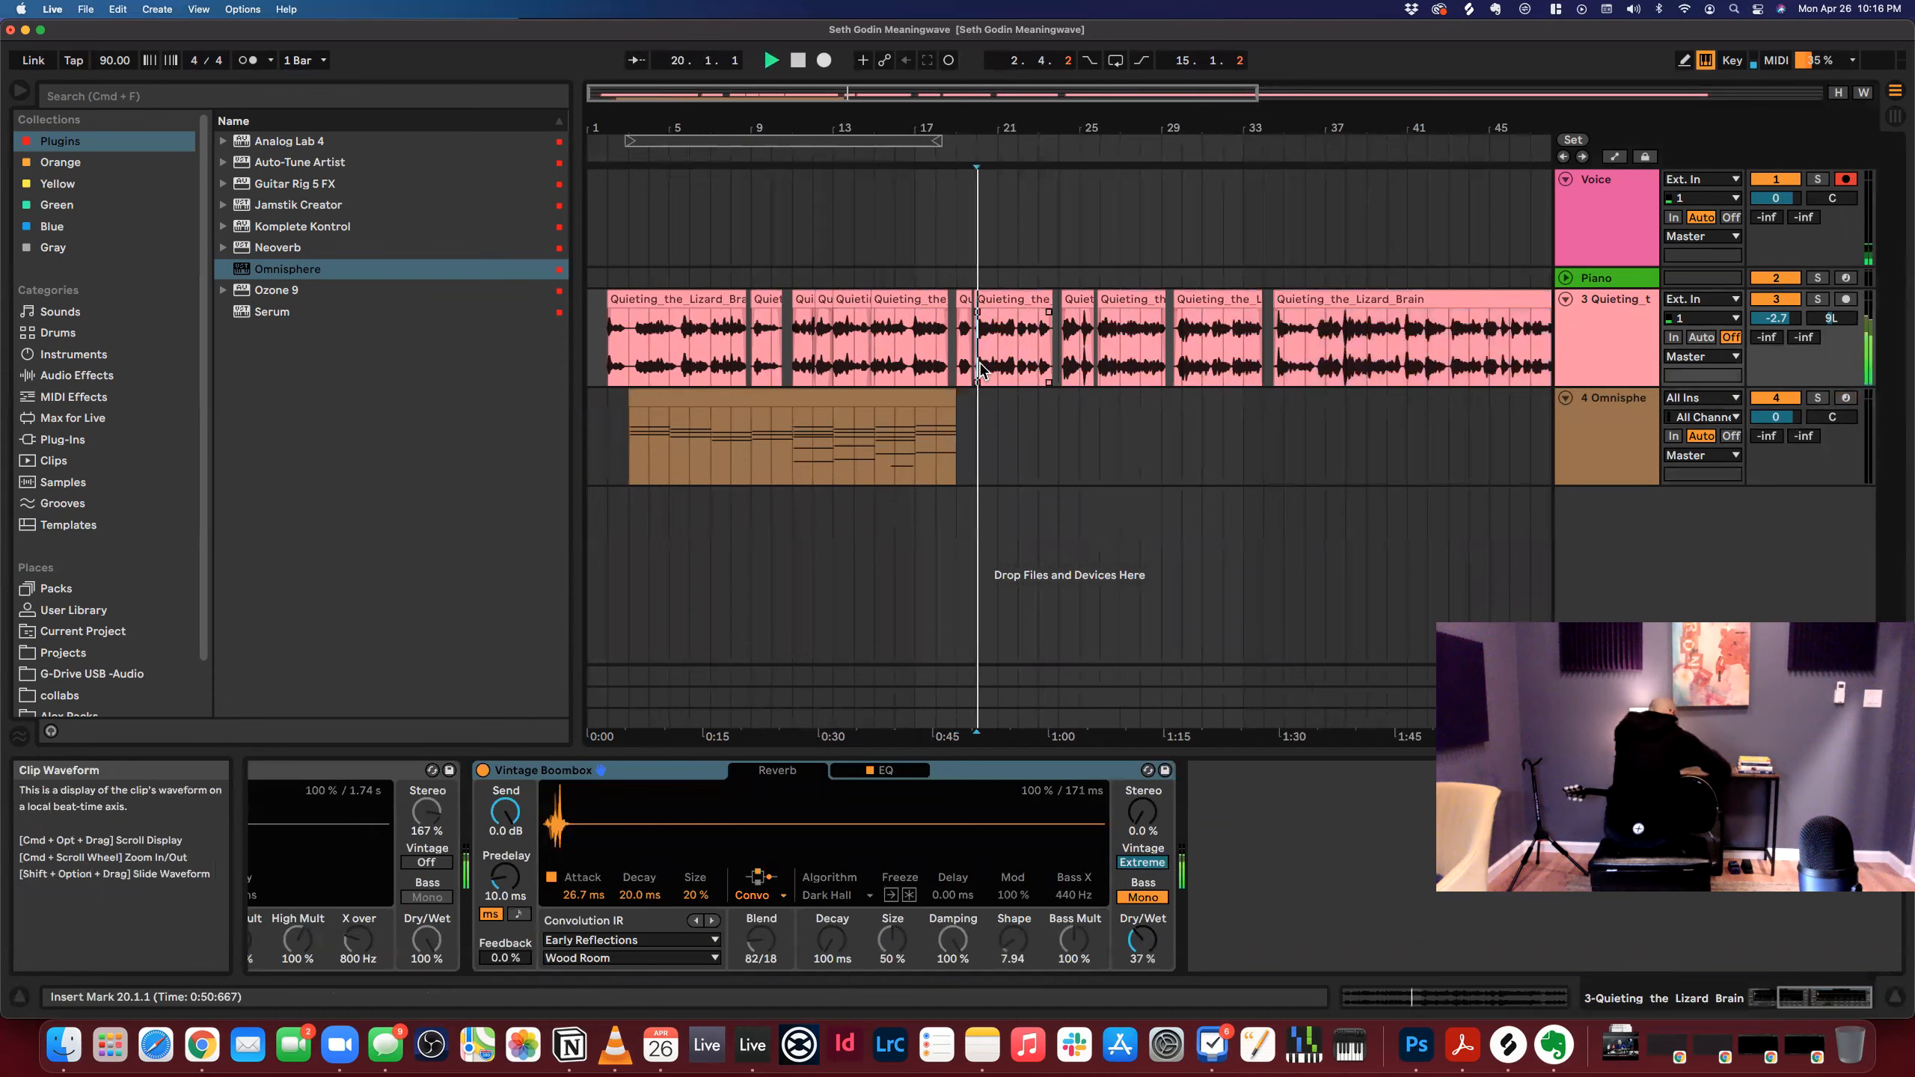
# Duplicate the whole 16-bar Omnisphere clip so the copy fills bars 19 to 35, and play from the copy's start.
pyautogui.click(822, 449)
pyautogui.click(753, 397)
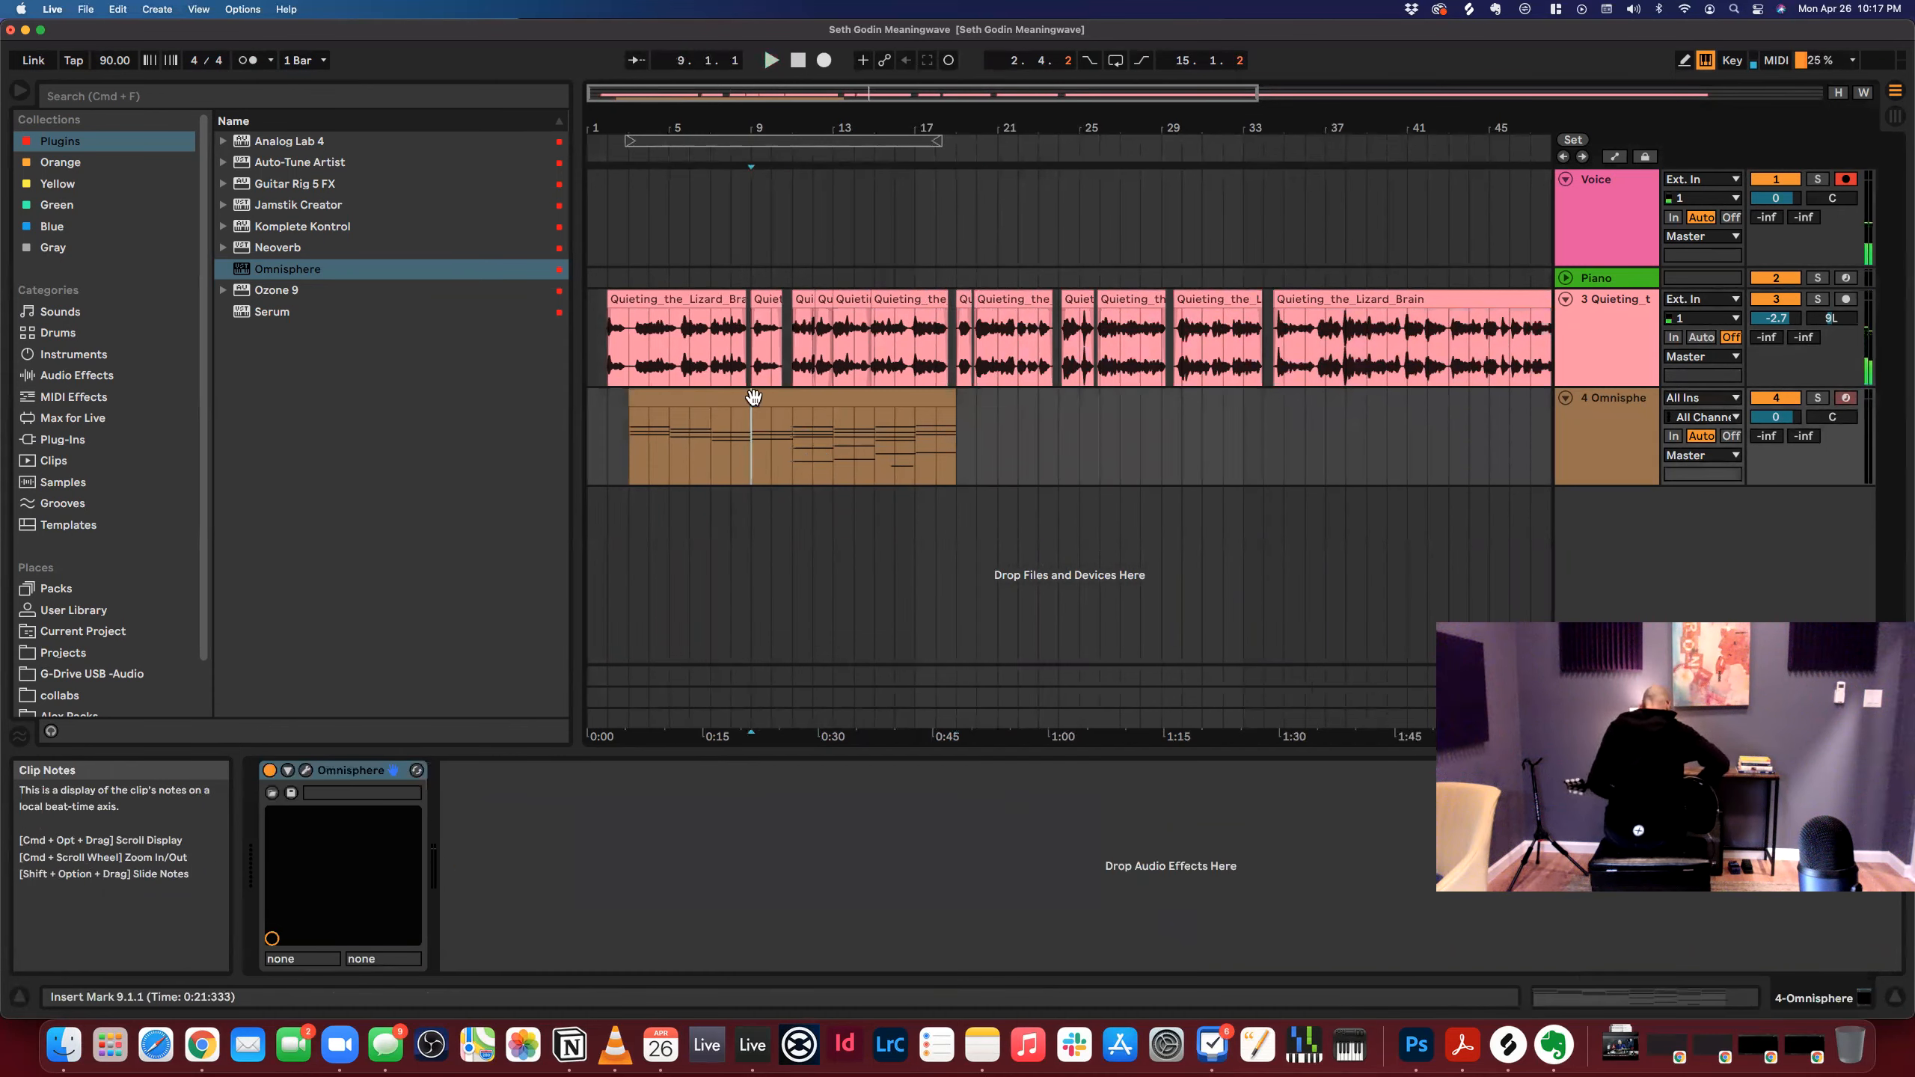
pyautogui.click(754, 397)
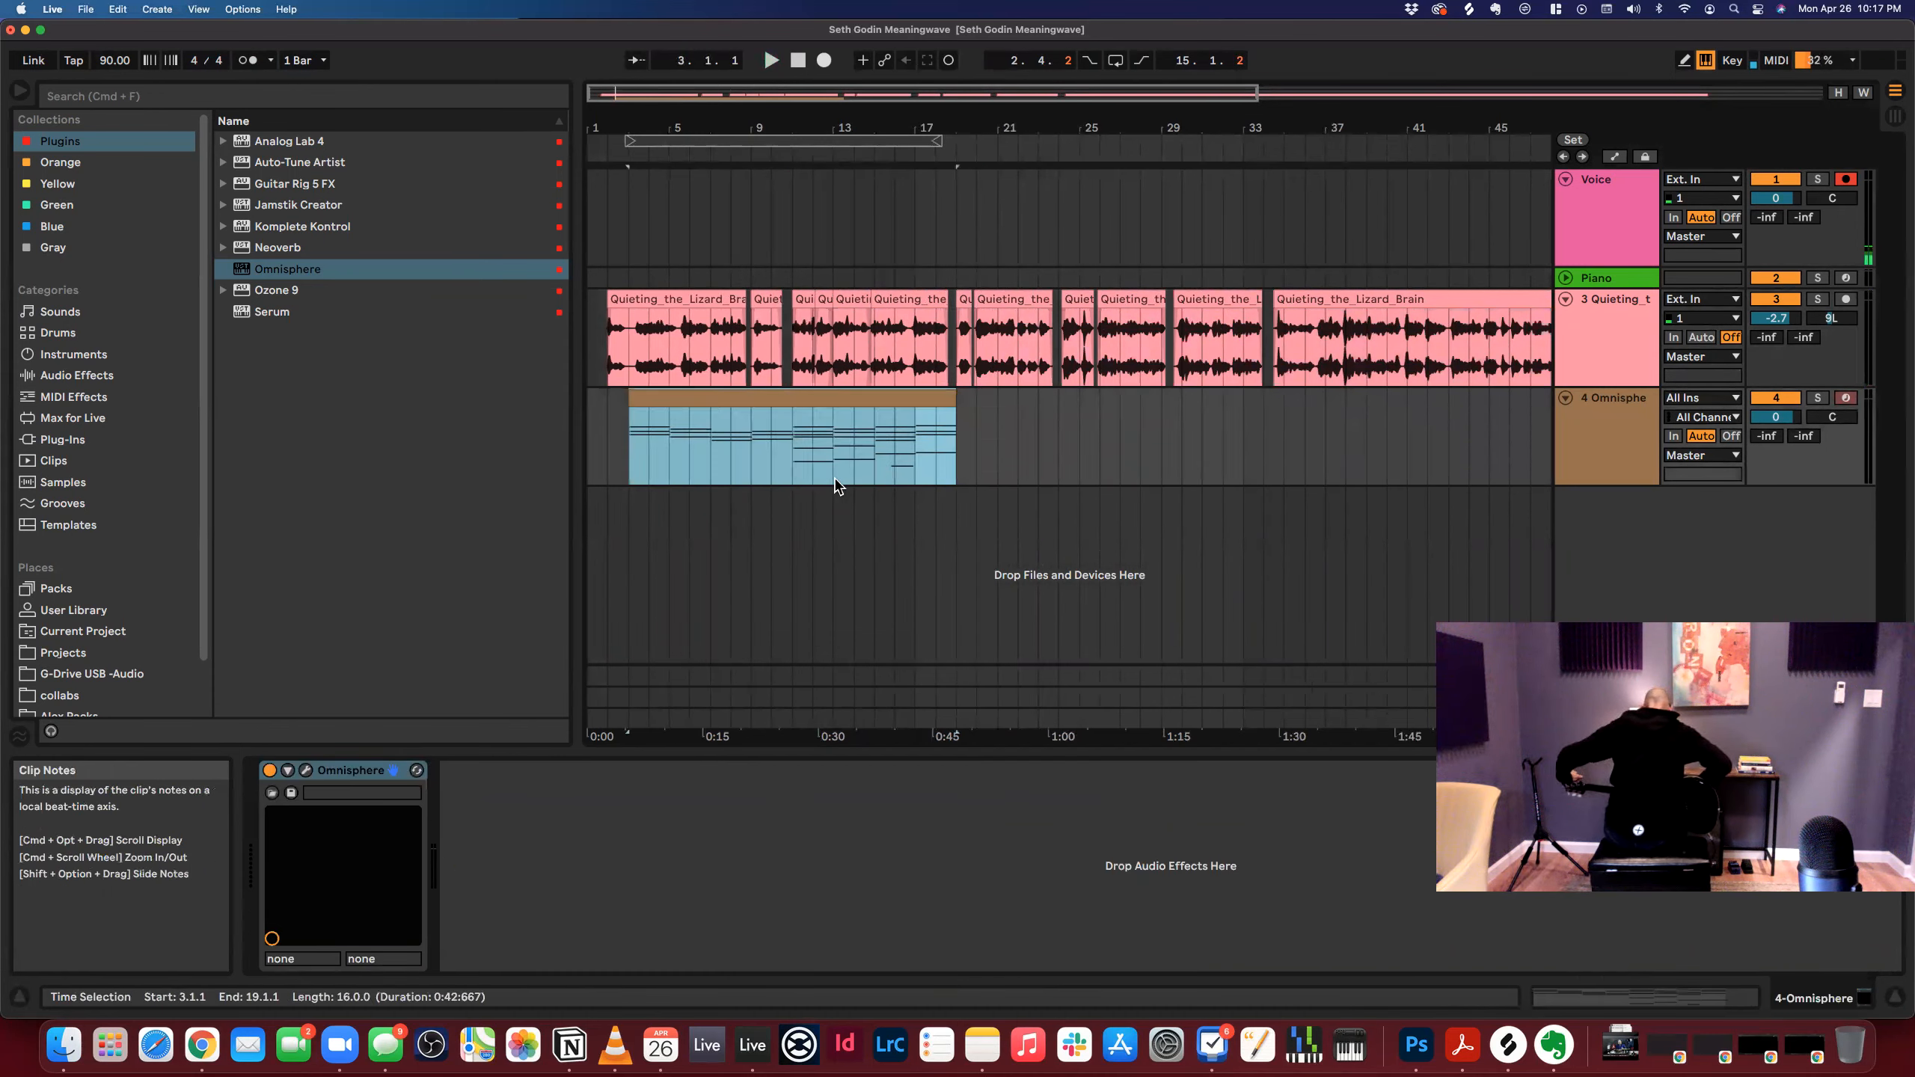
pyautogui.click(767, 460)
pyautogui.click(668, 408)
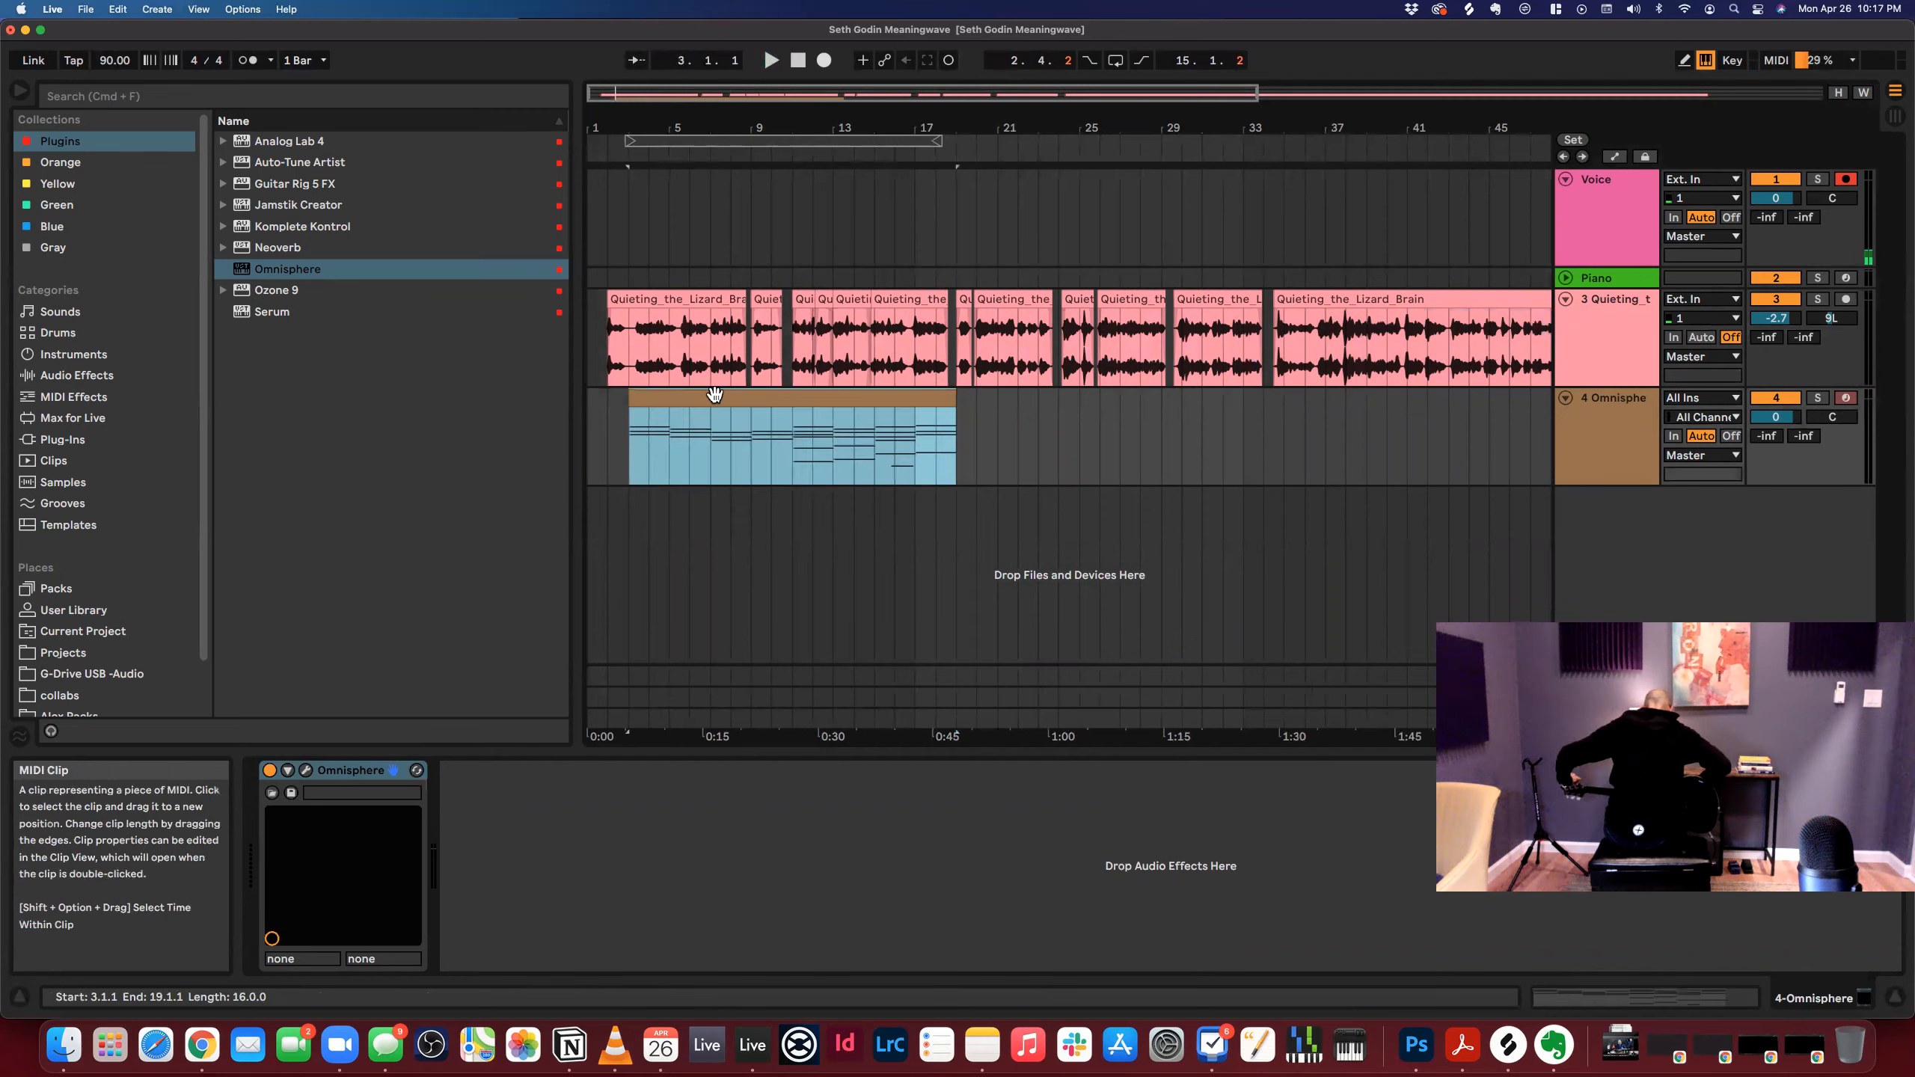
pyautogui.press('super+d')
pyautogui.moveTo(922, 123); pyautogui.dragTo(922, 92)
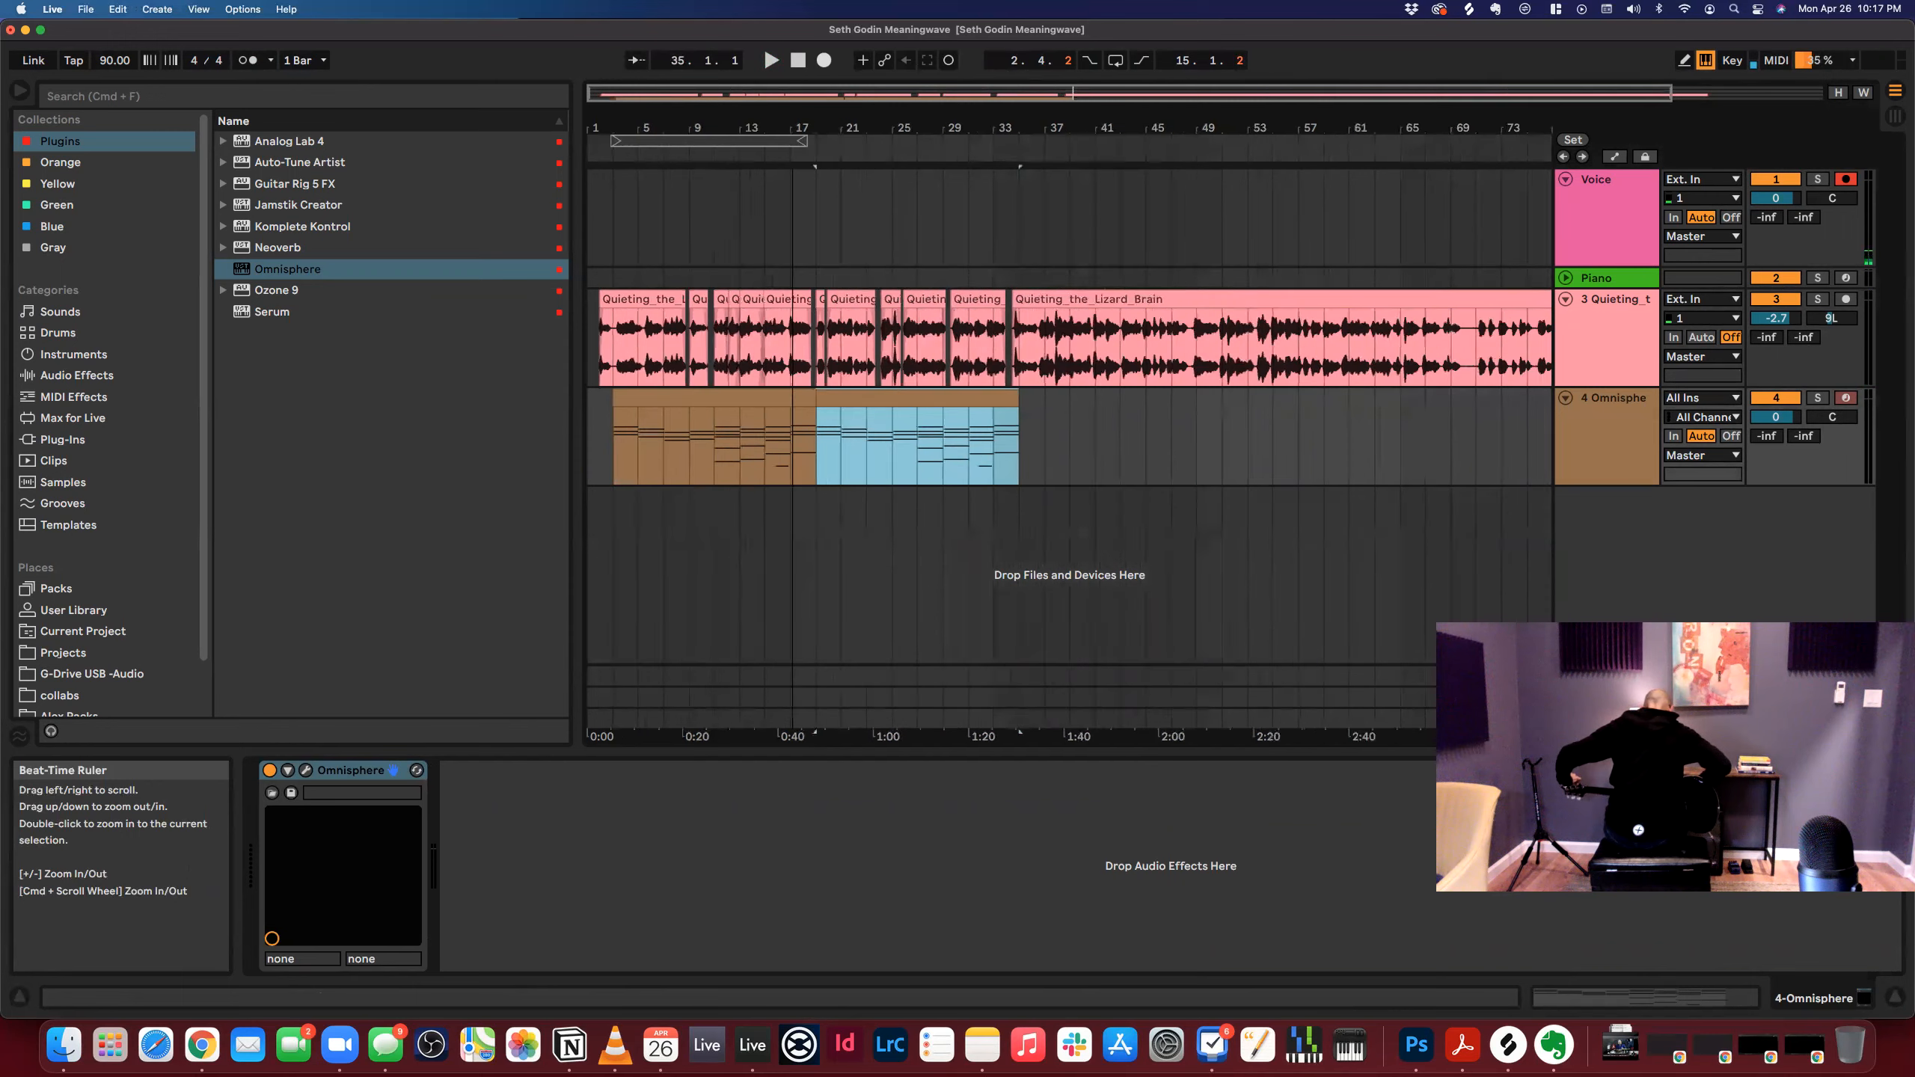
pyautogui.press('space')
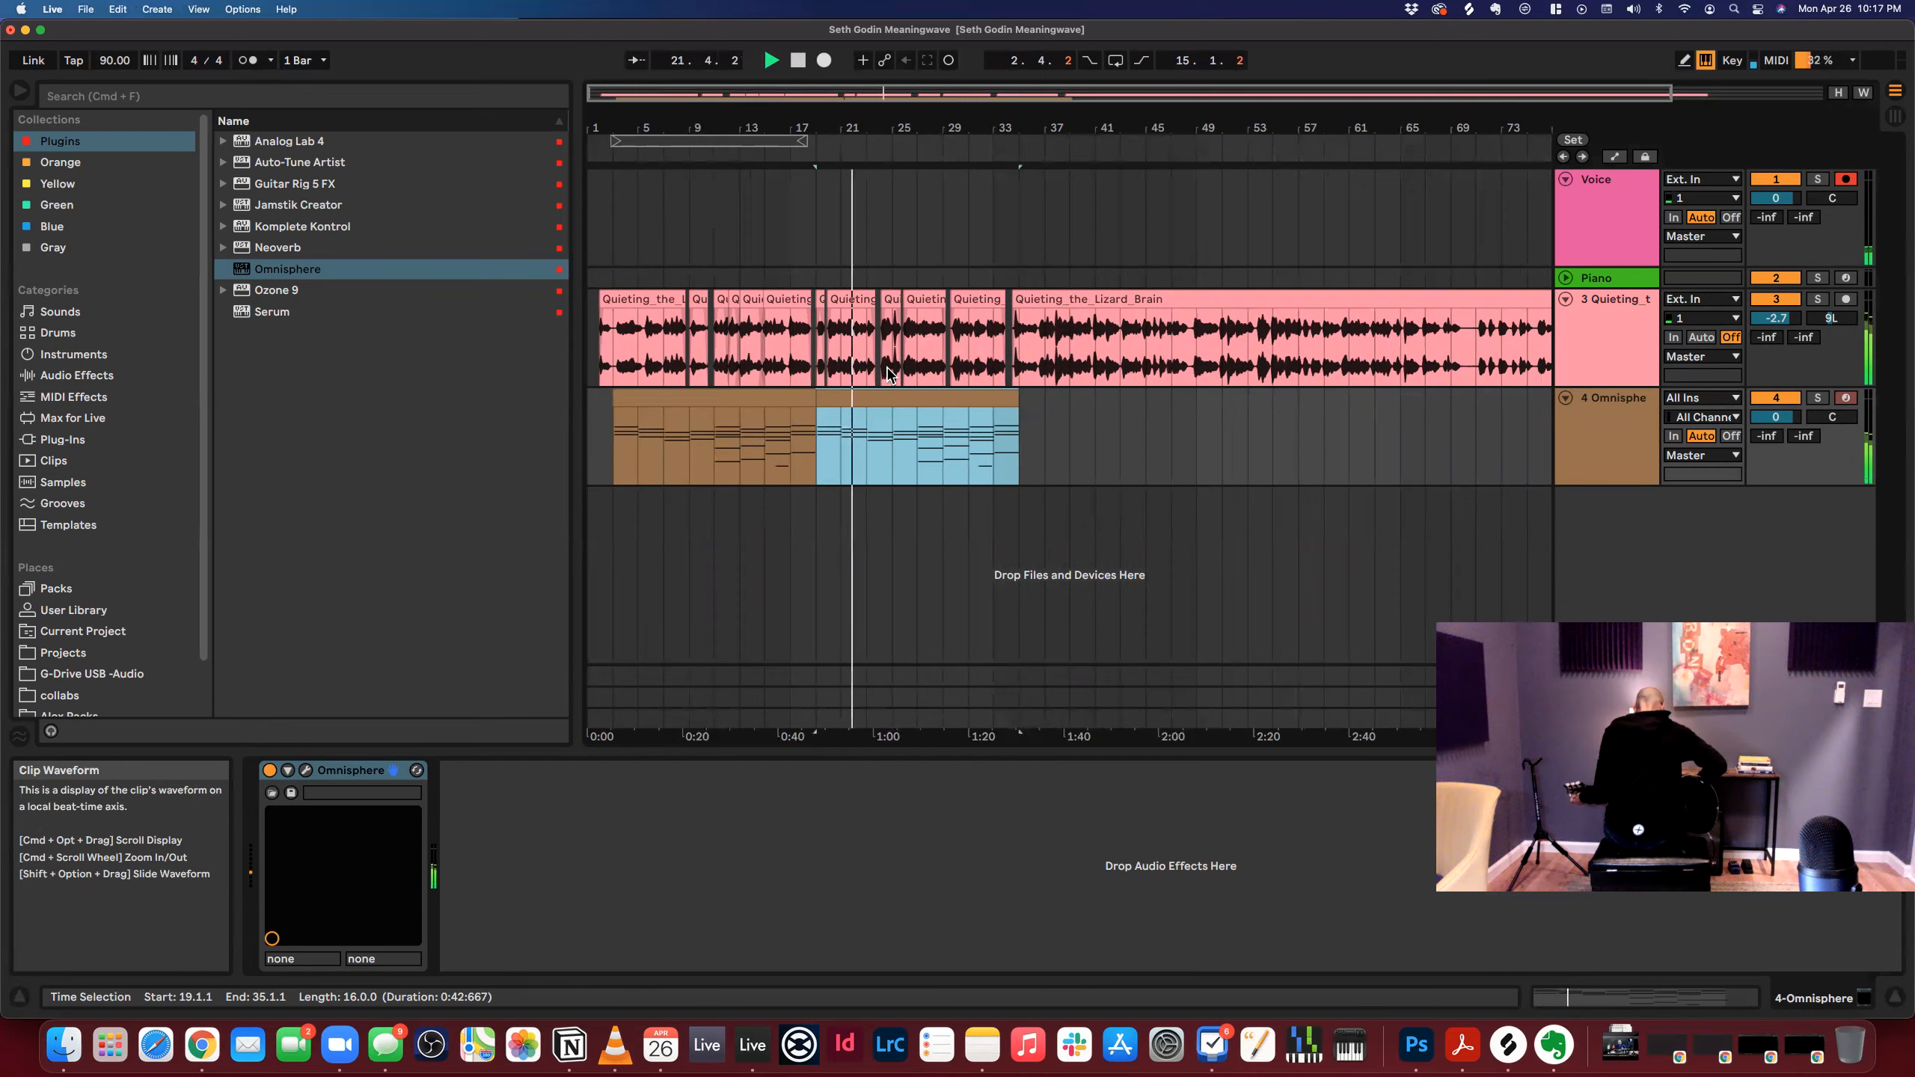
# Unfold the Piano track and arm both the Piano and Voice tracks for recording.
pyautogui.click(1844, 278)
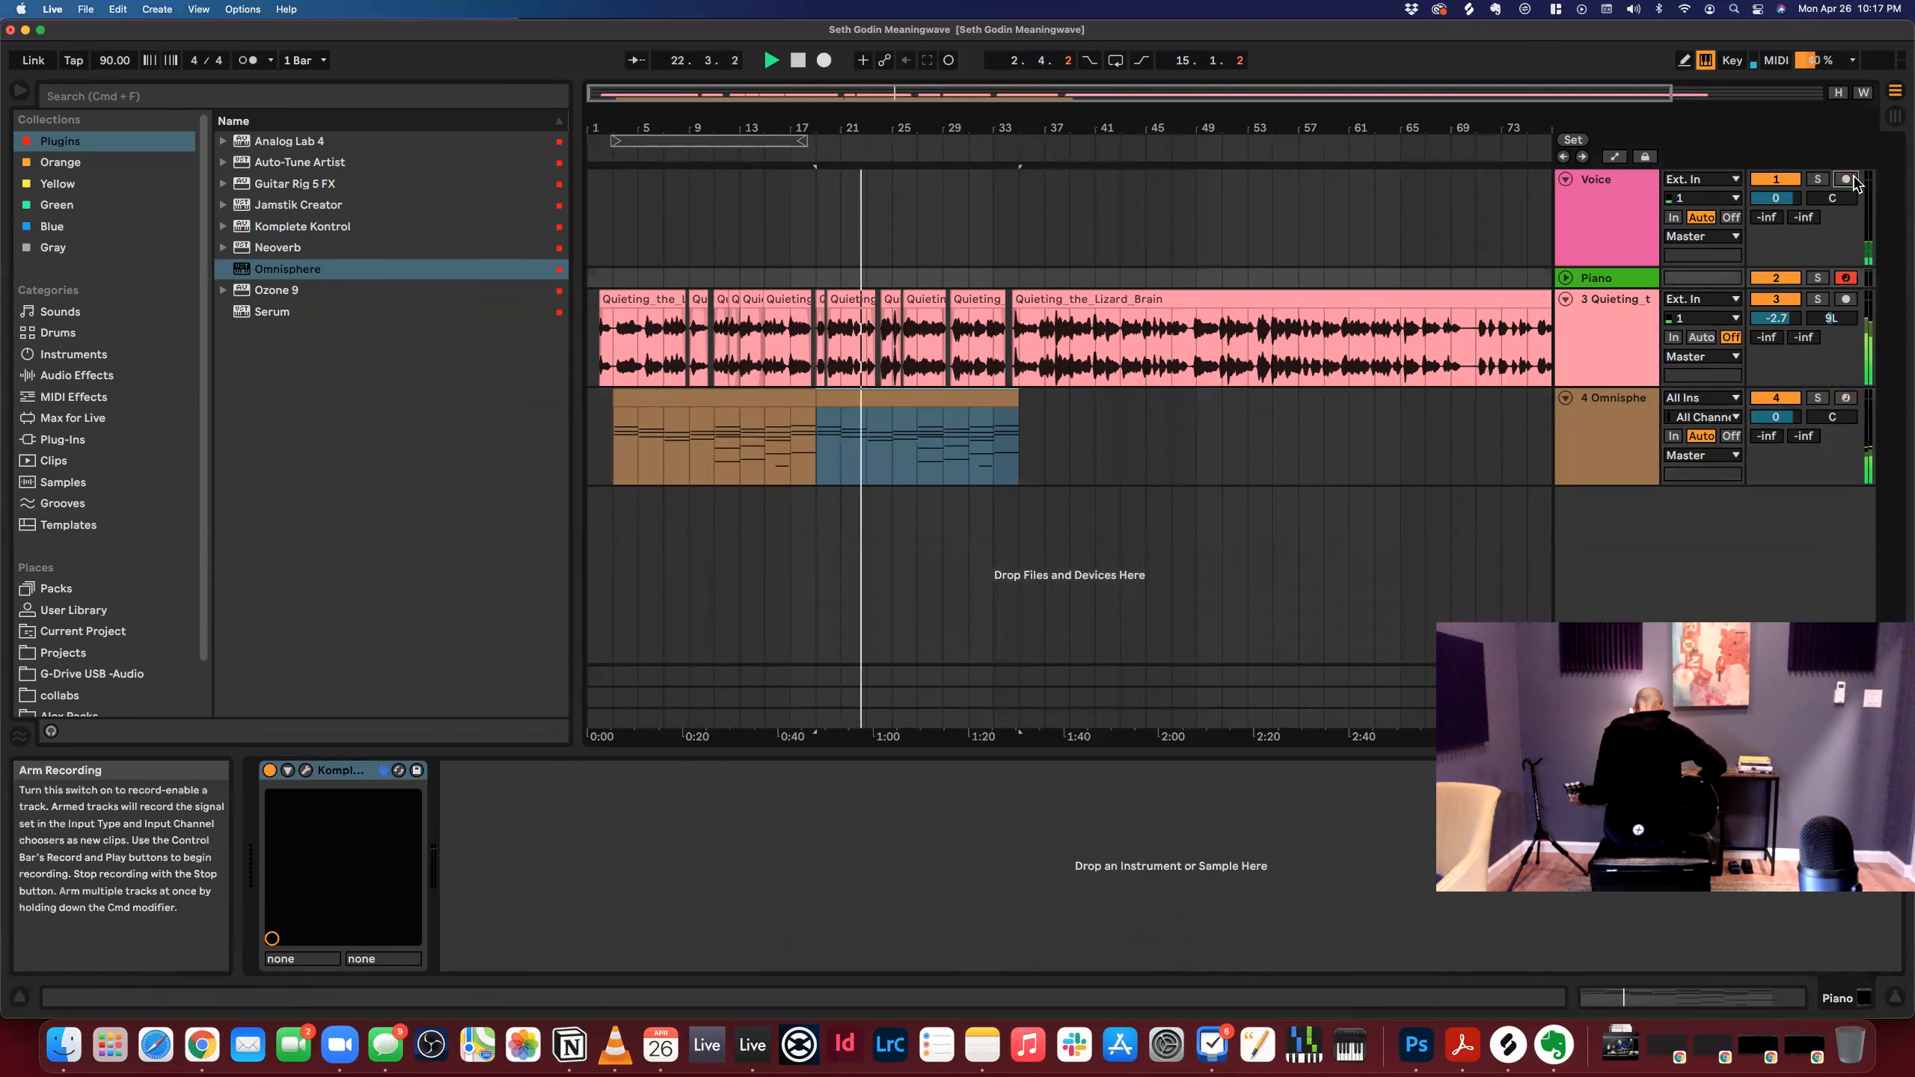
pyautogui.click(1620, 277)
pyautogui.click(1565, 278)
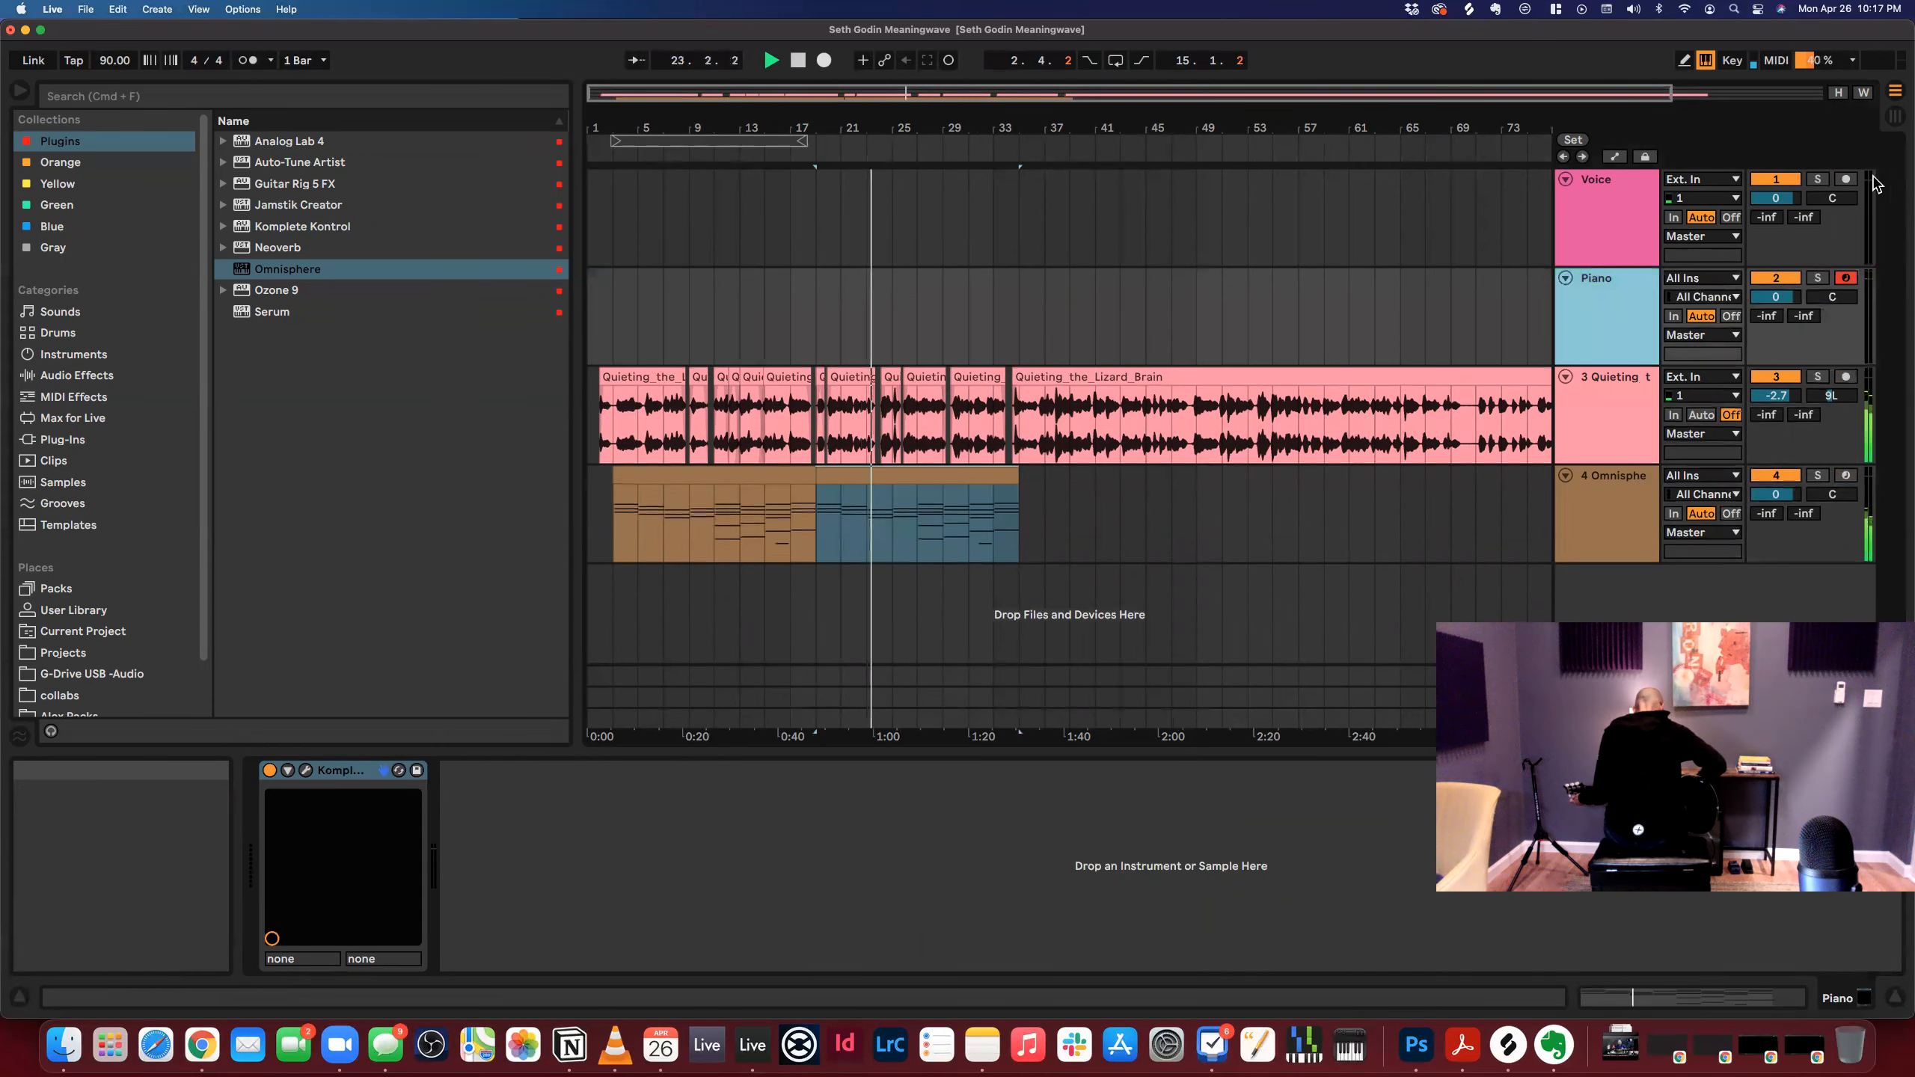
pyautogui.click(1844, 179)
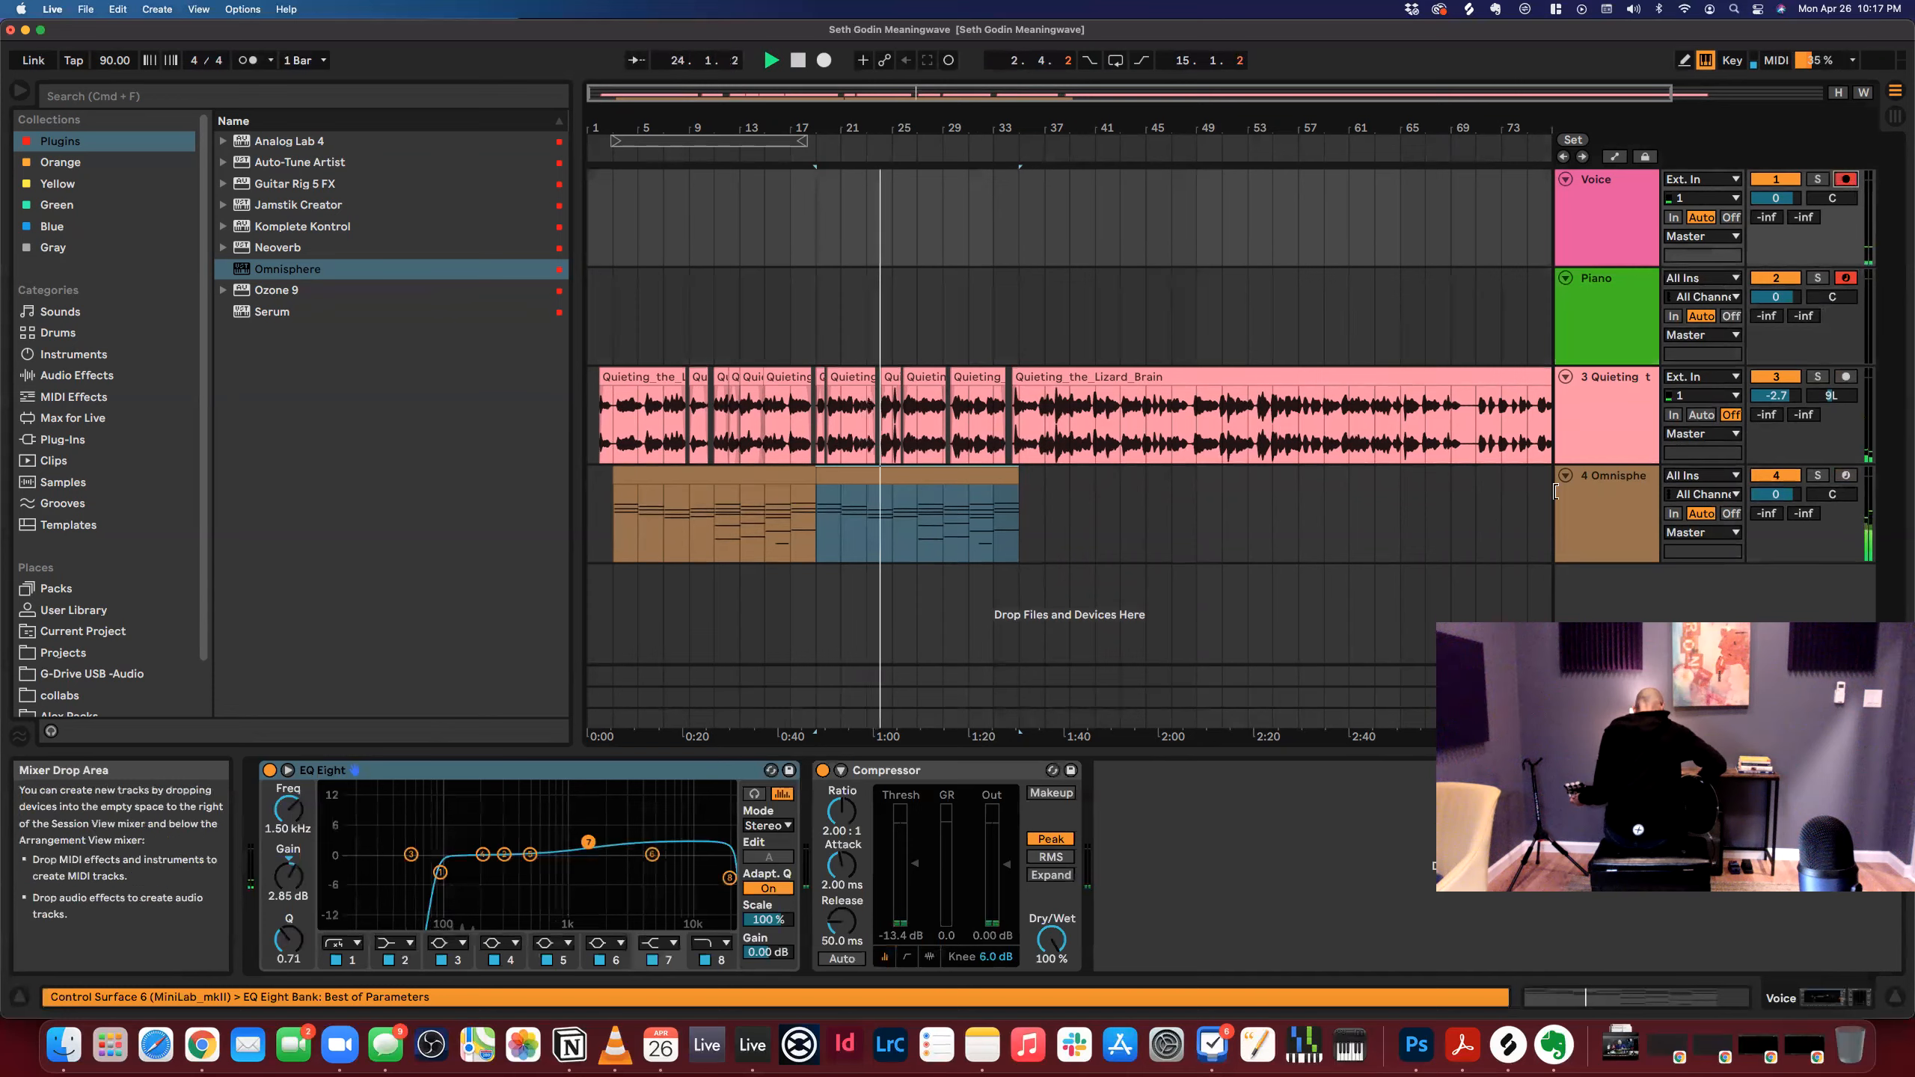
# Load the Omnisphere plug-in onto the Piano track and close its window.
pyautogui.click(1603, 320)
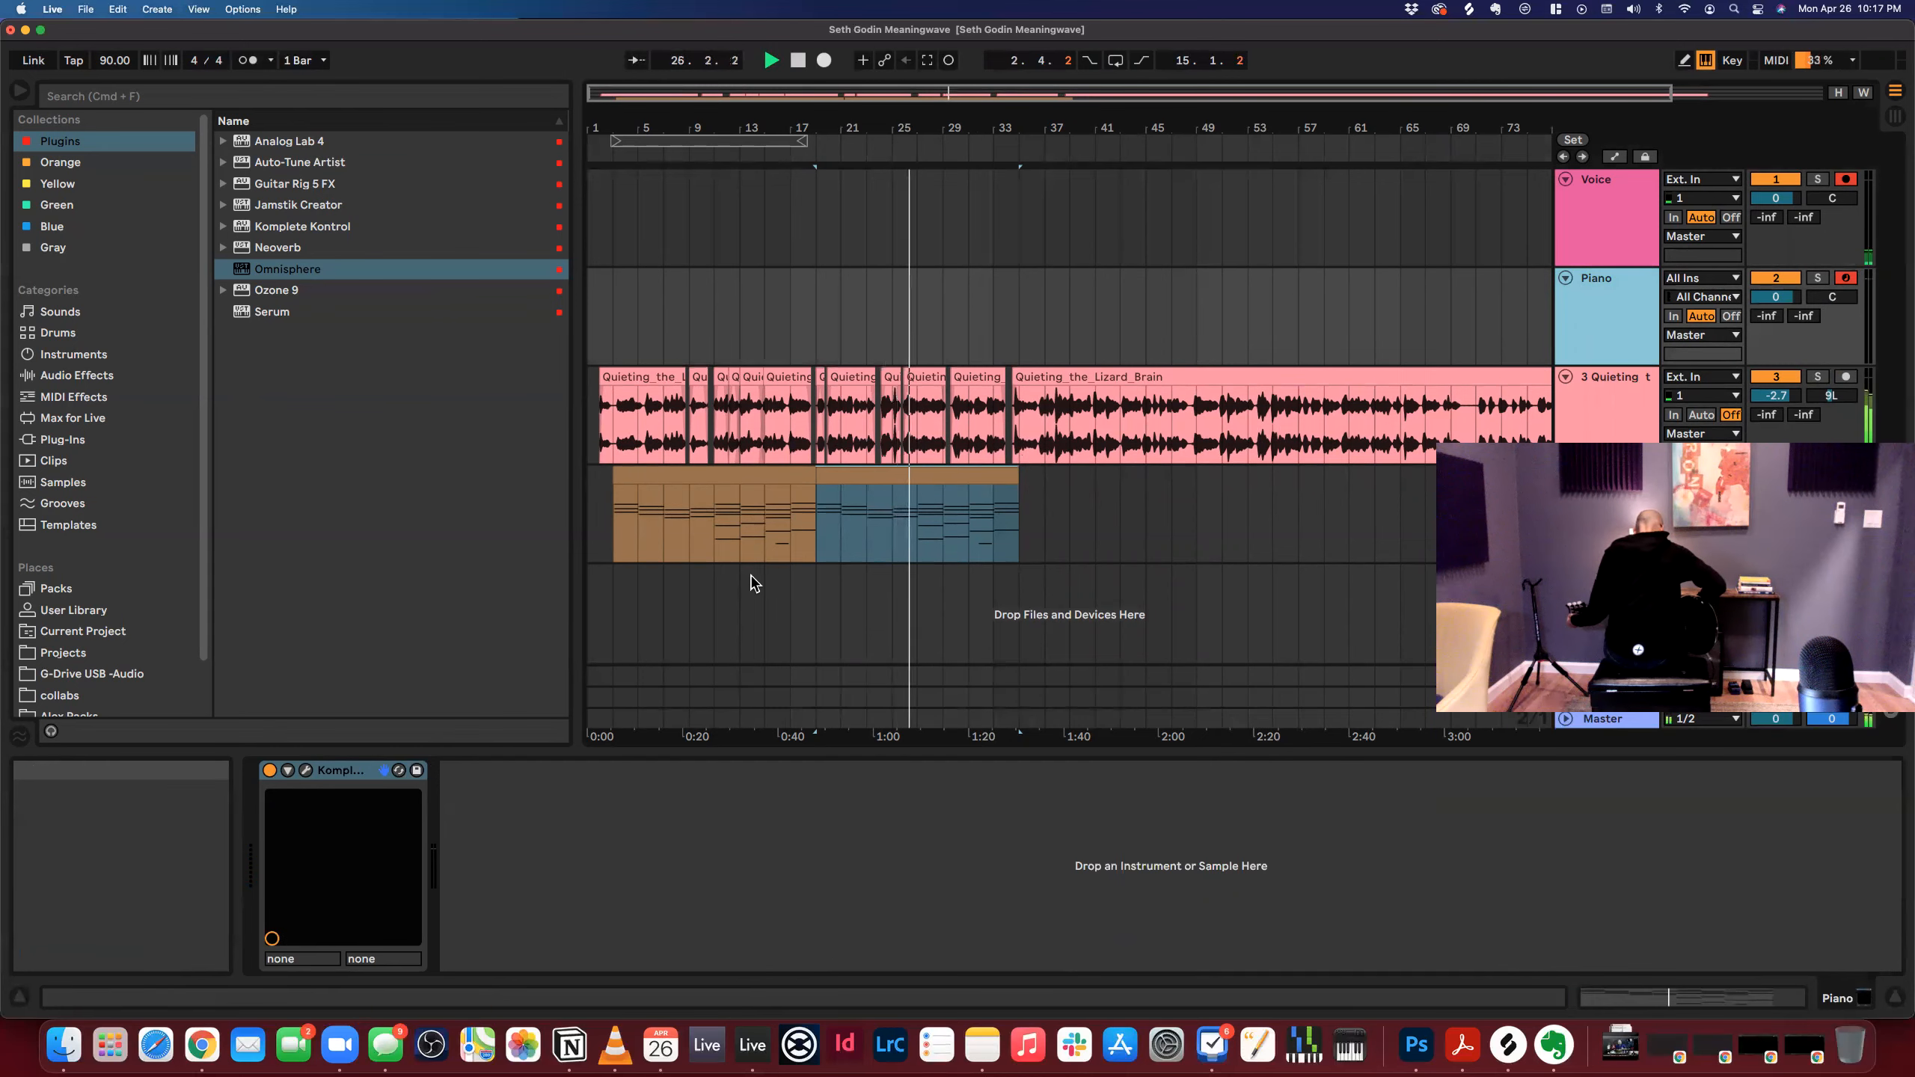
pyautogui.doubleClick(310, 268)
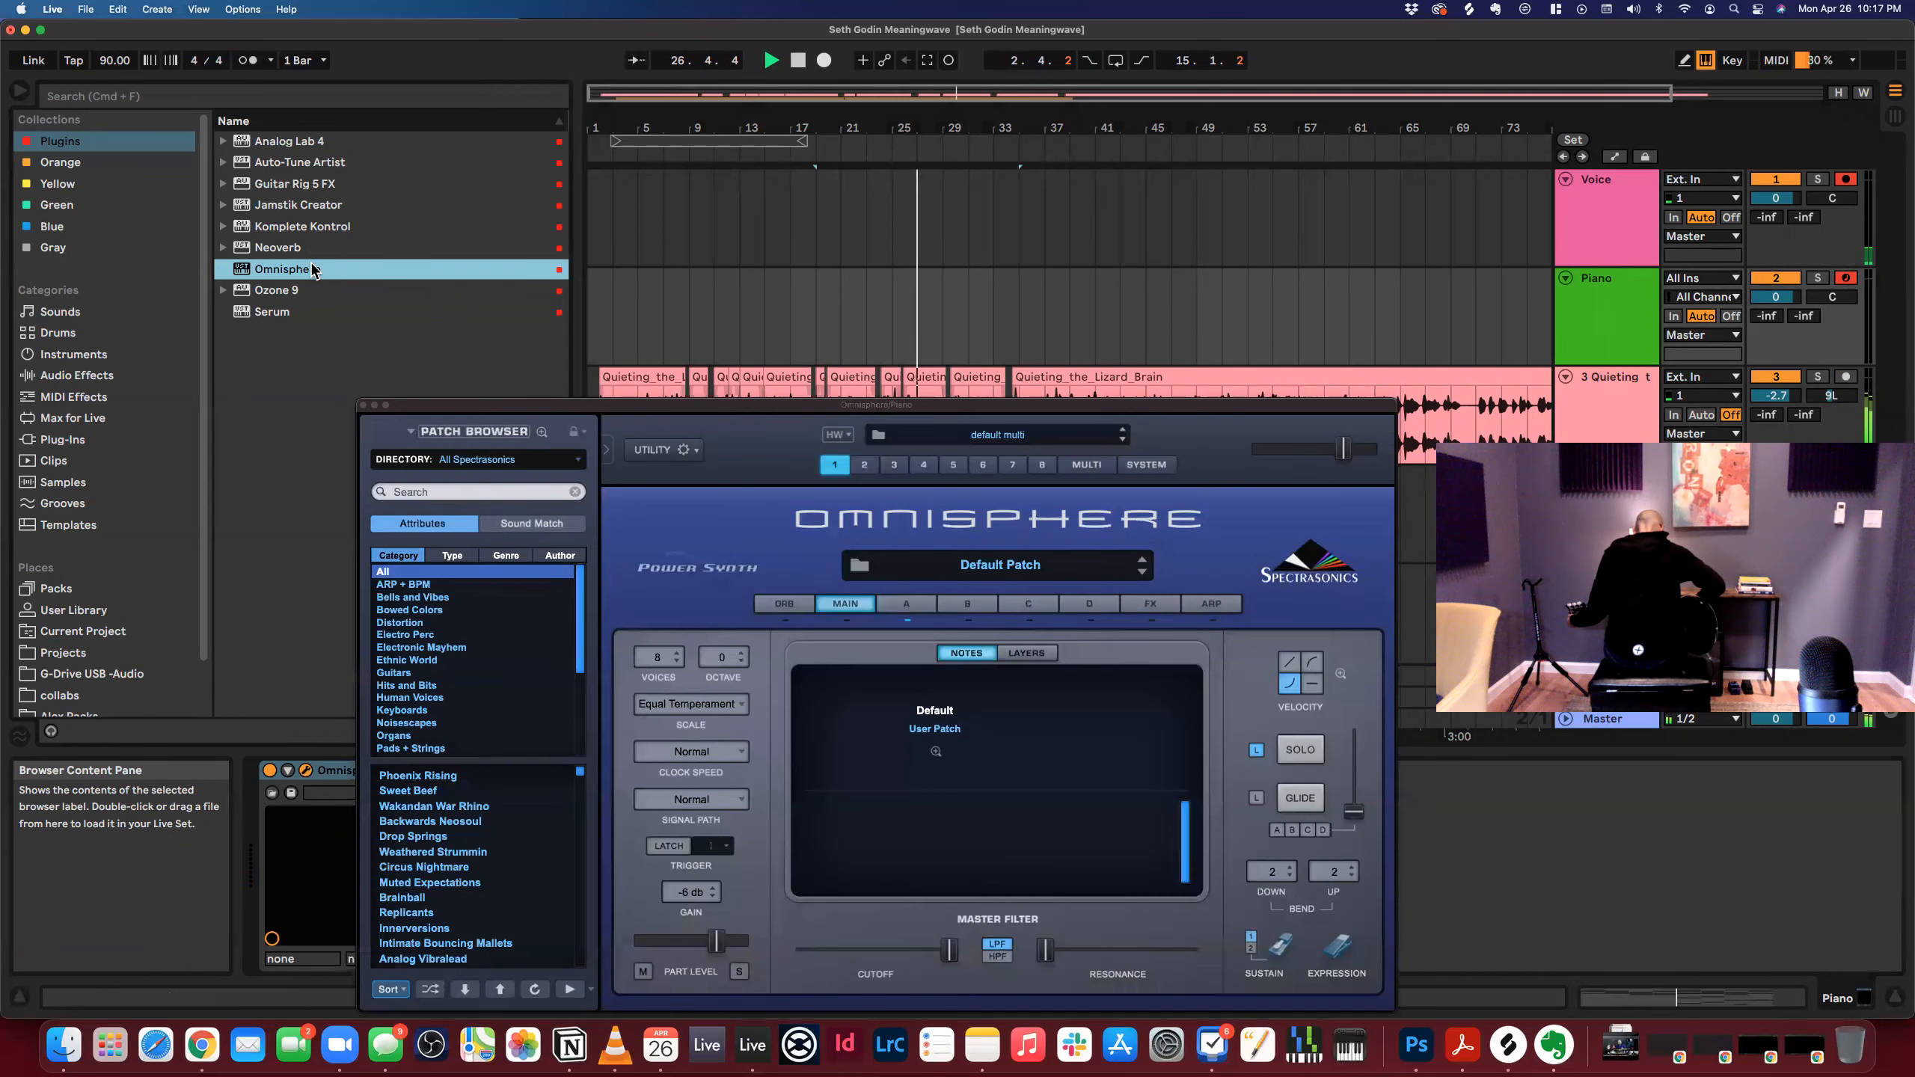
pyautogui.click(363, 407)
# Duplicate the second Omnisphere clip to bars 35 to 51 and align the long last vocal clip's start with bar 35.
pyautogui.click(861, 498)
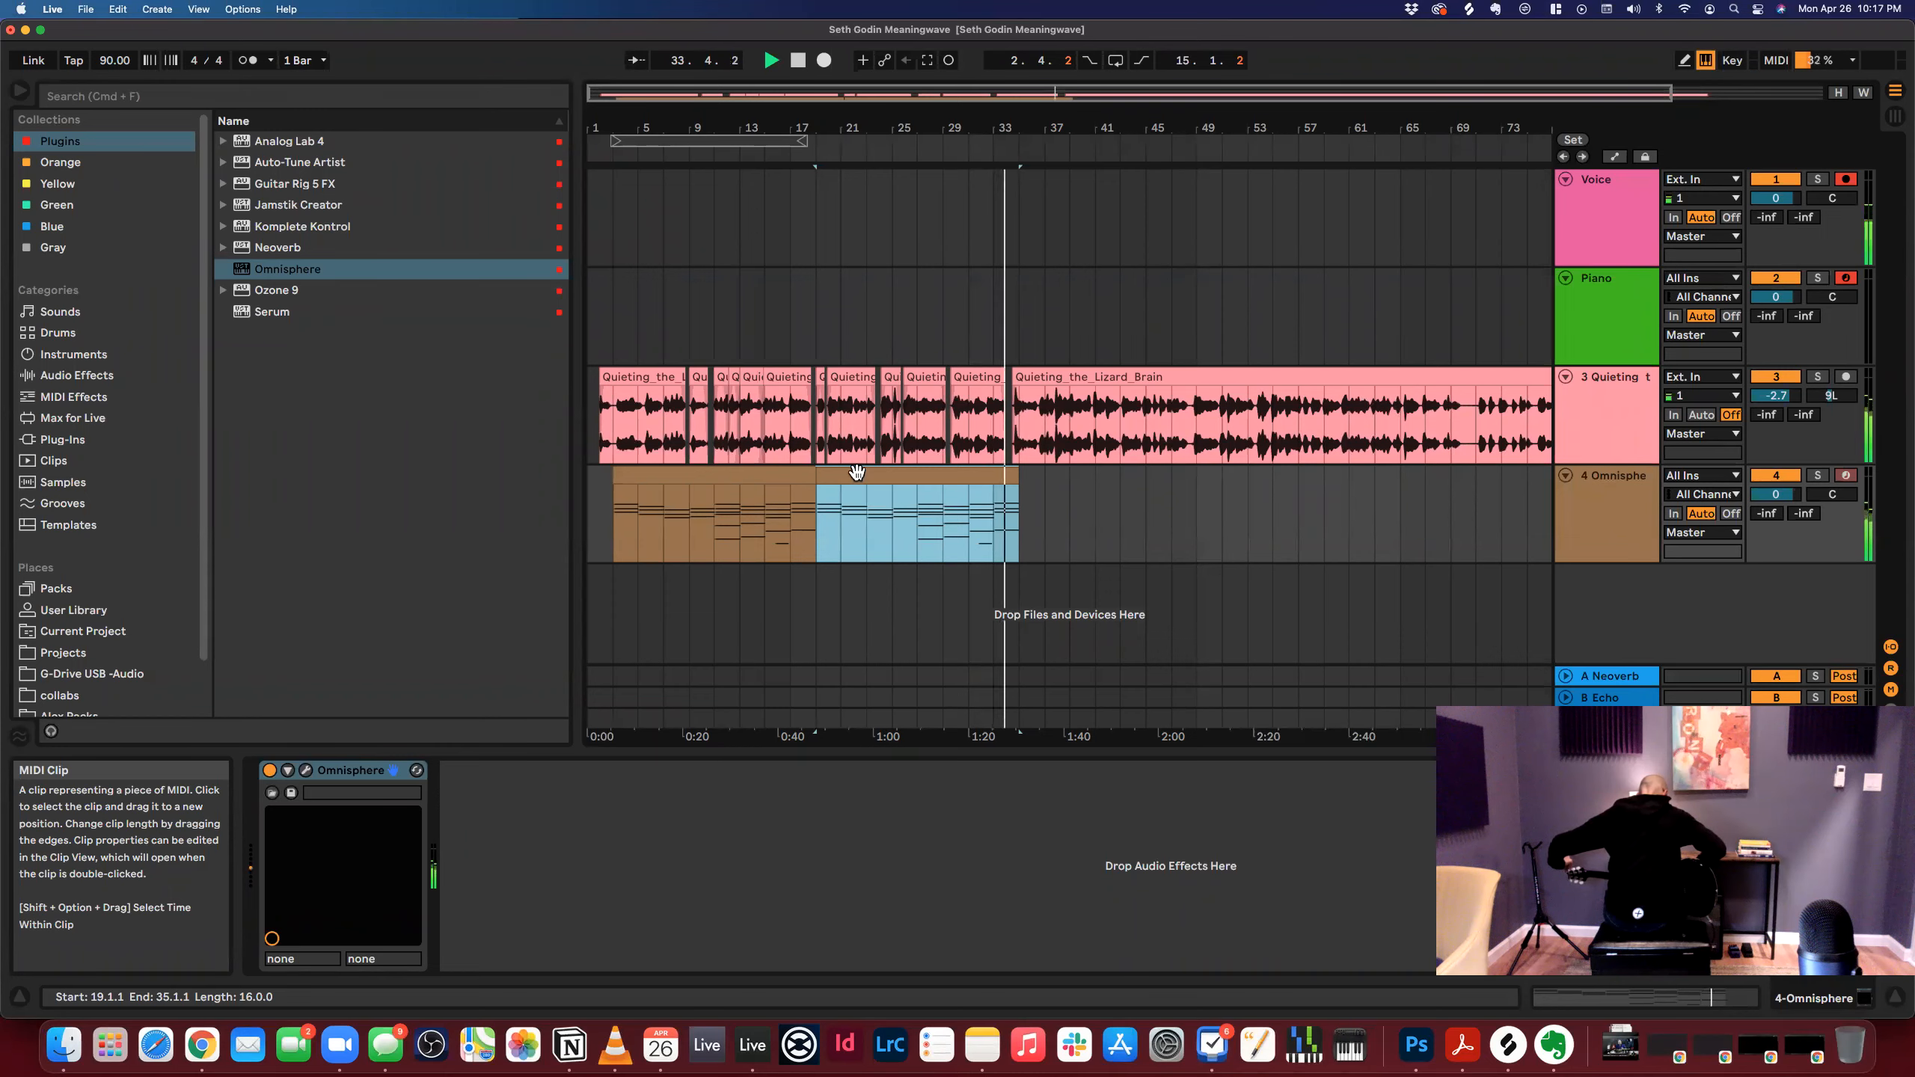
pyautogui.press('super+d')
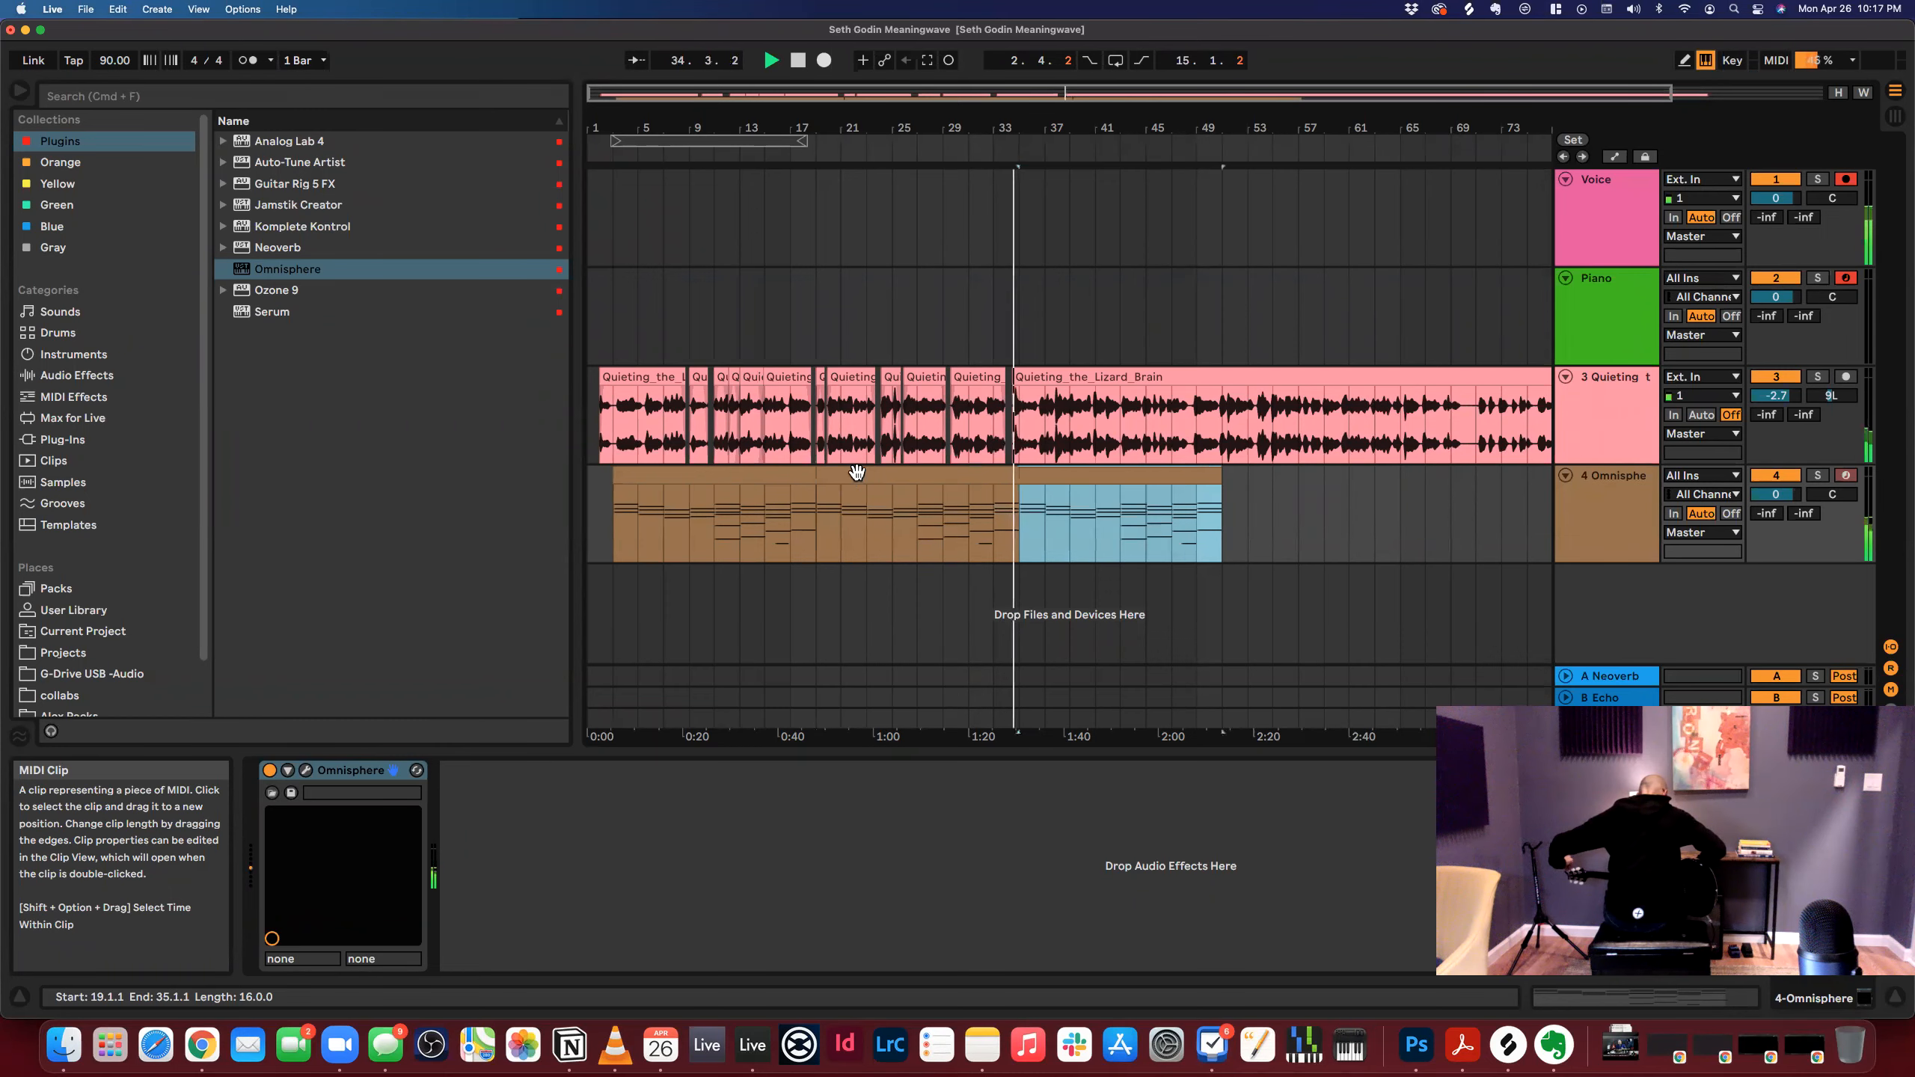
pyautogui.scroll(5, 1021, 274)
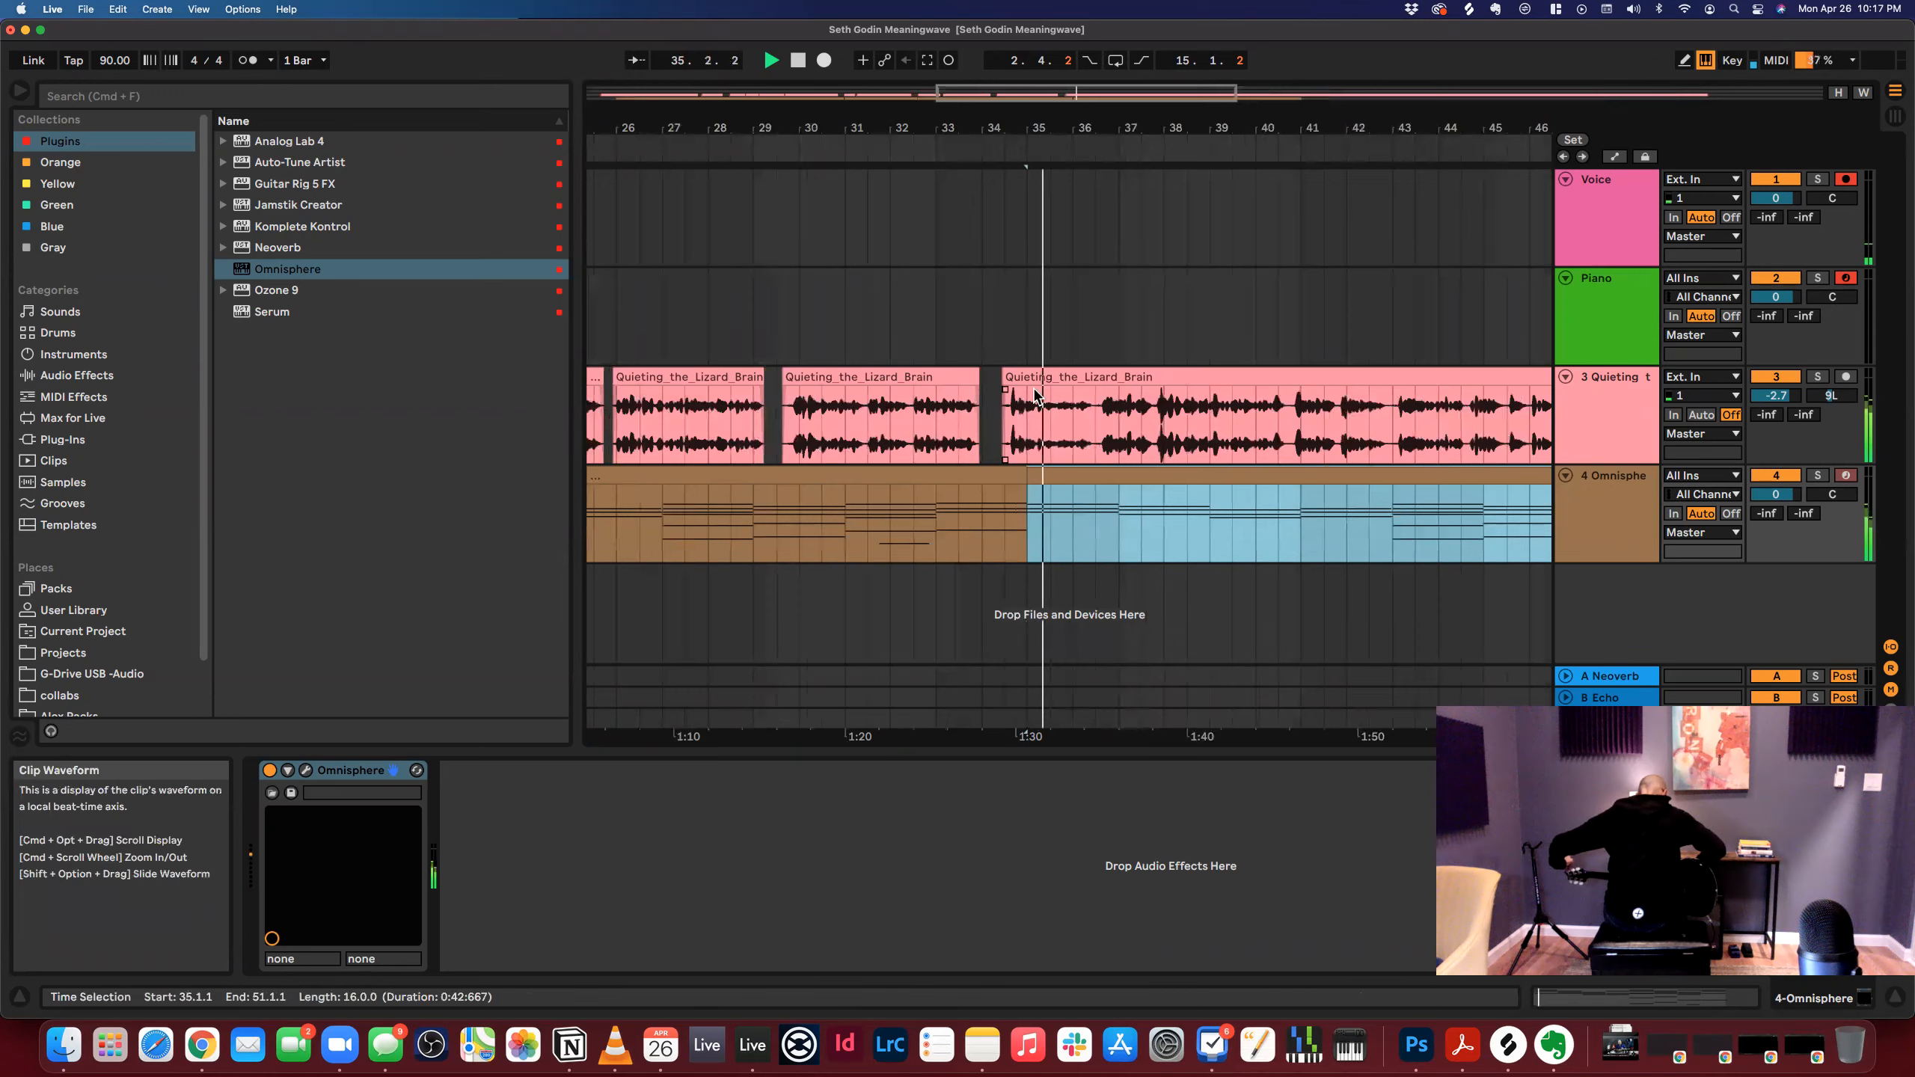
pyautogui.moveTo(1031, 379); pyautogui.dragTo(1056, 383)
pyautogui.click(1015, 443)
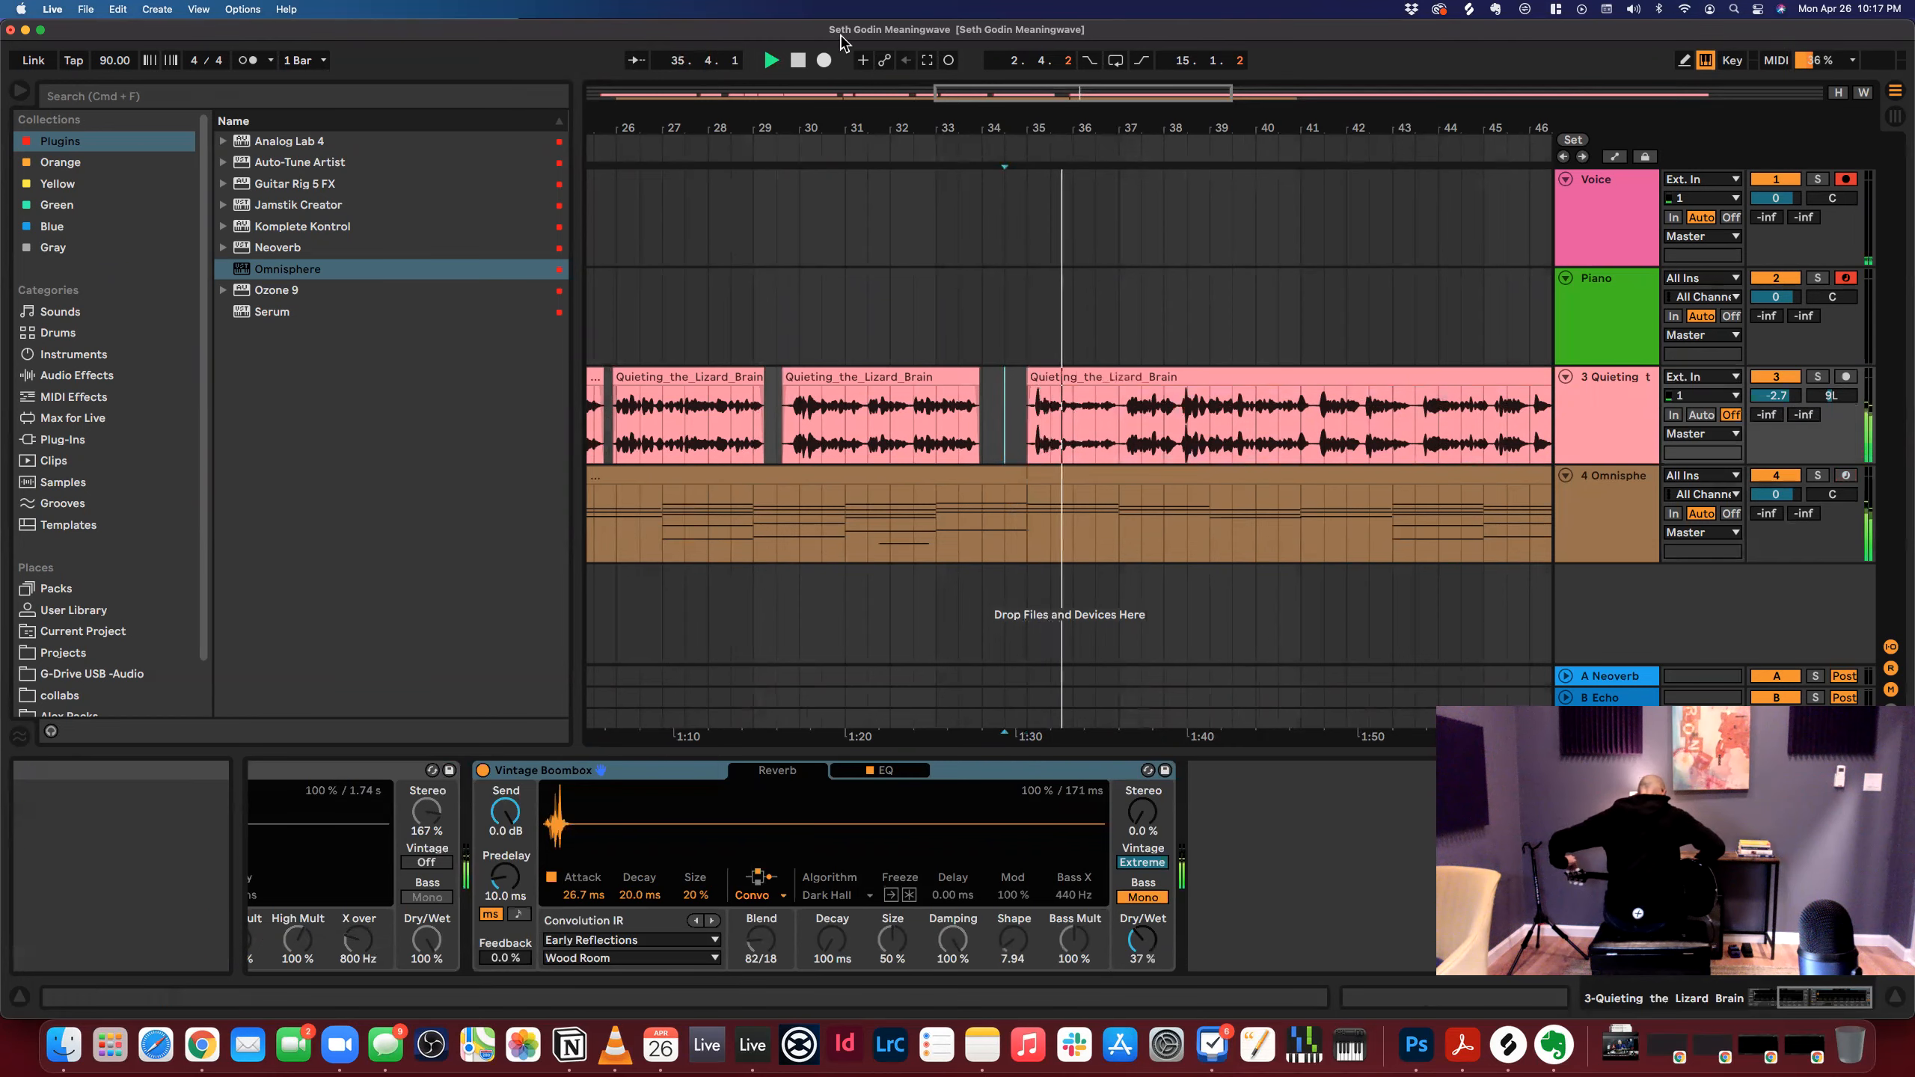
# Add an EQ Eight at the end of the vocal clip track's effect chain.
pyautogui.moveTo(819, 122); pyautogui.dragTo(819, 46)
pyautogui.click(1617, 429)
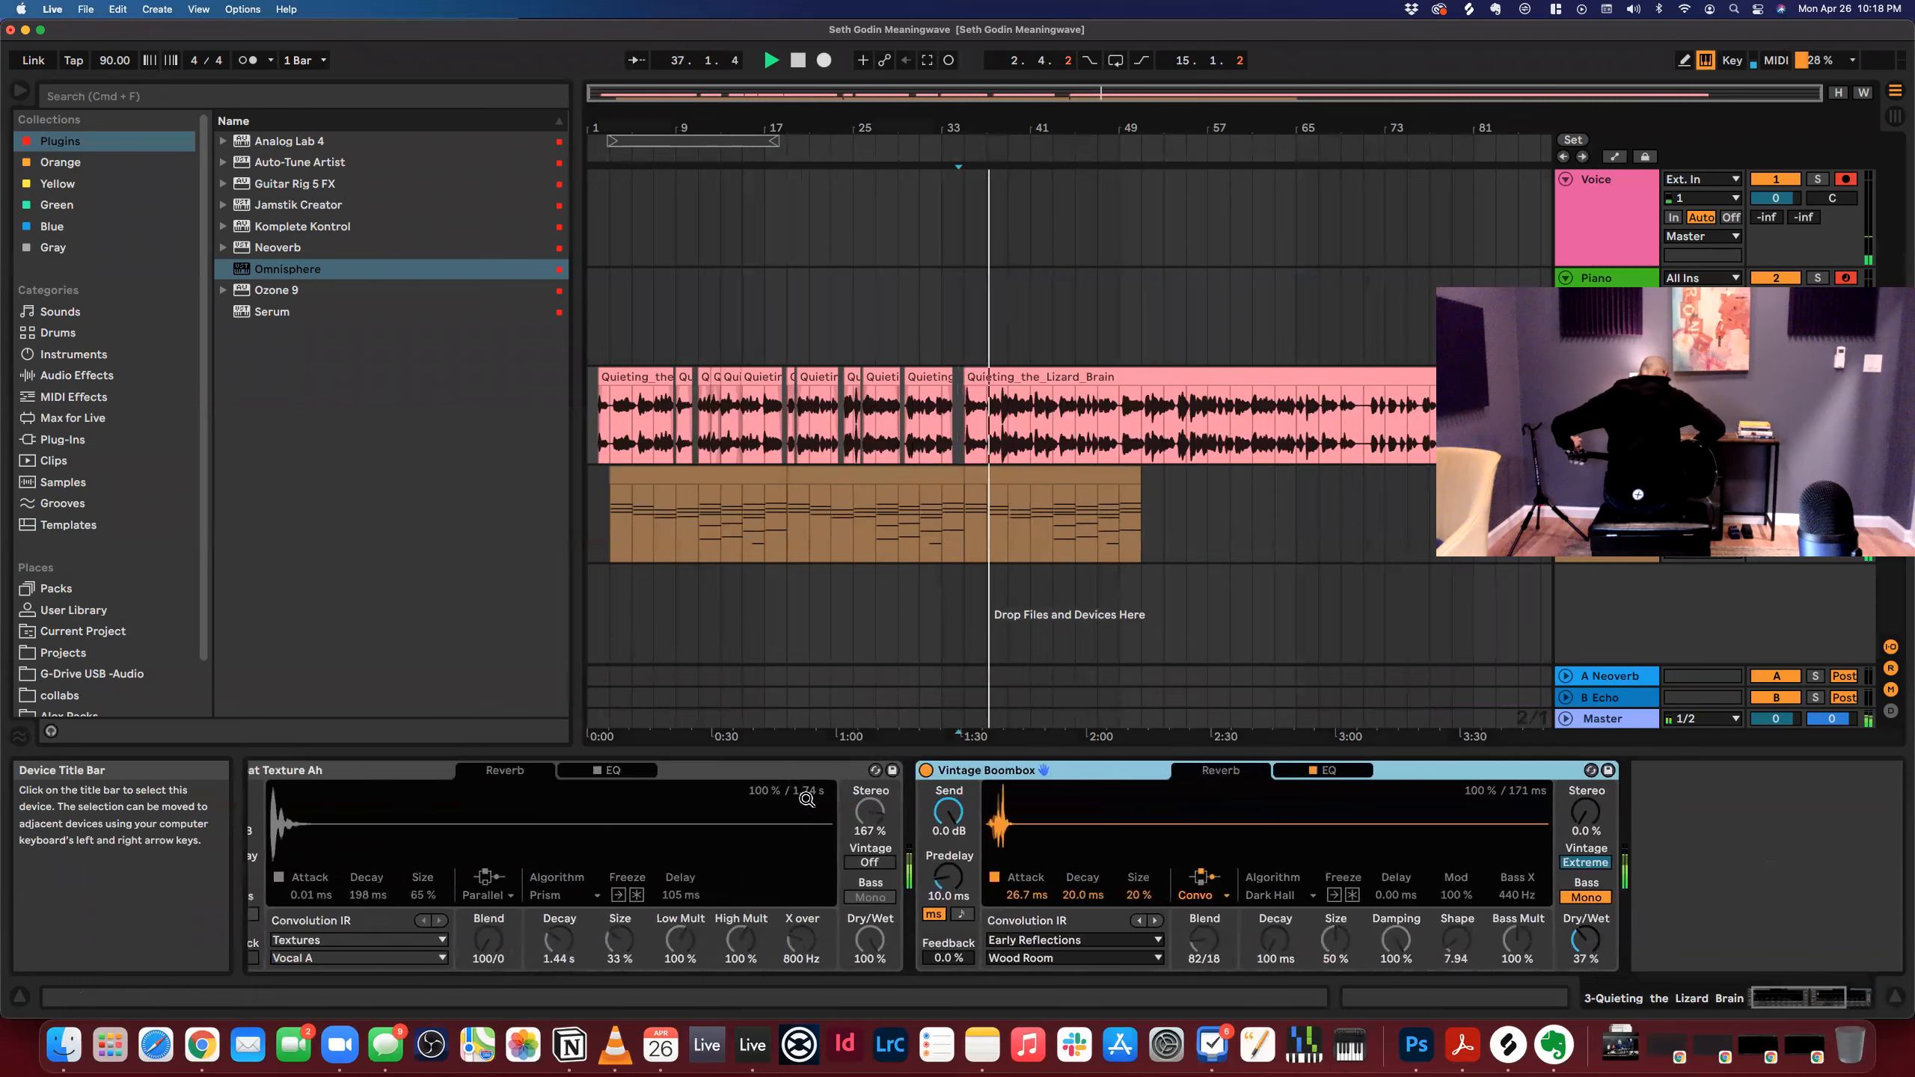
pyautogui.click(113, 376)
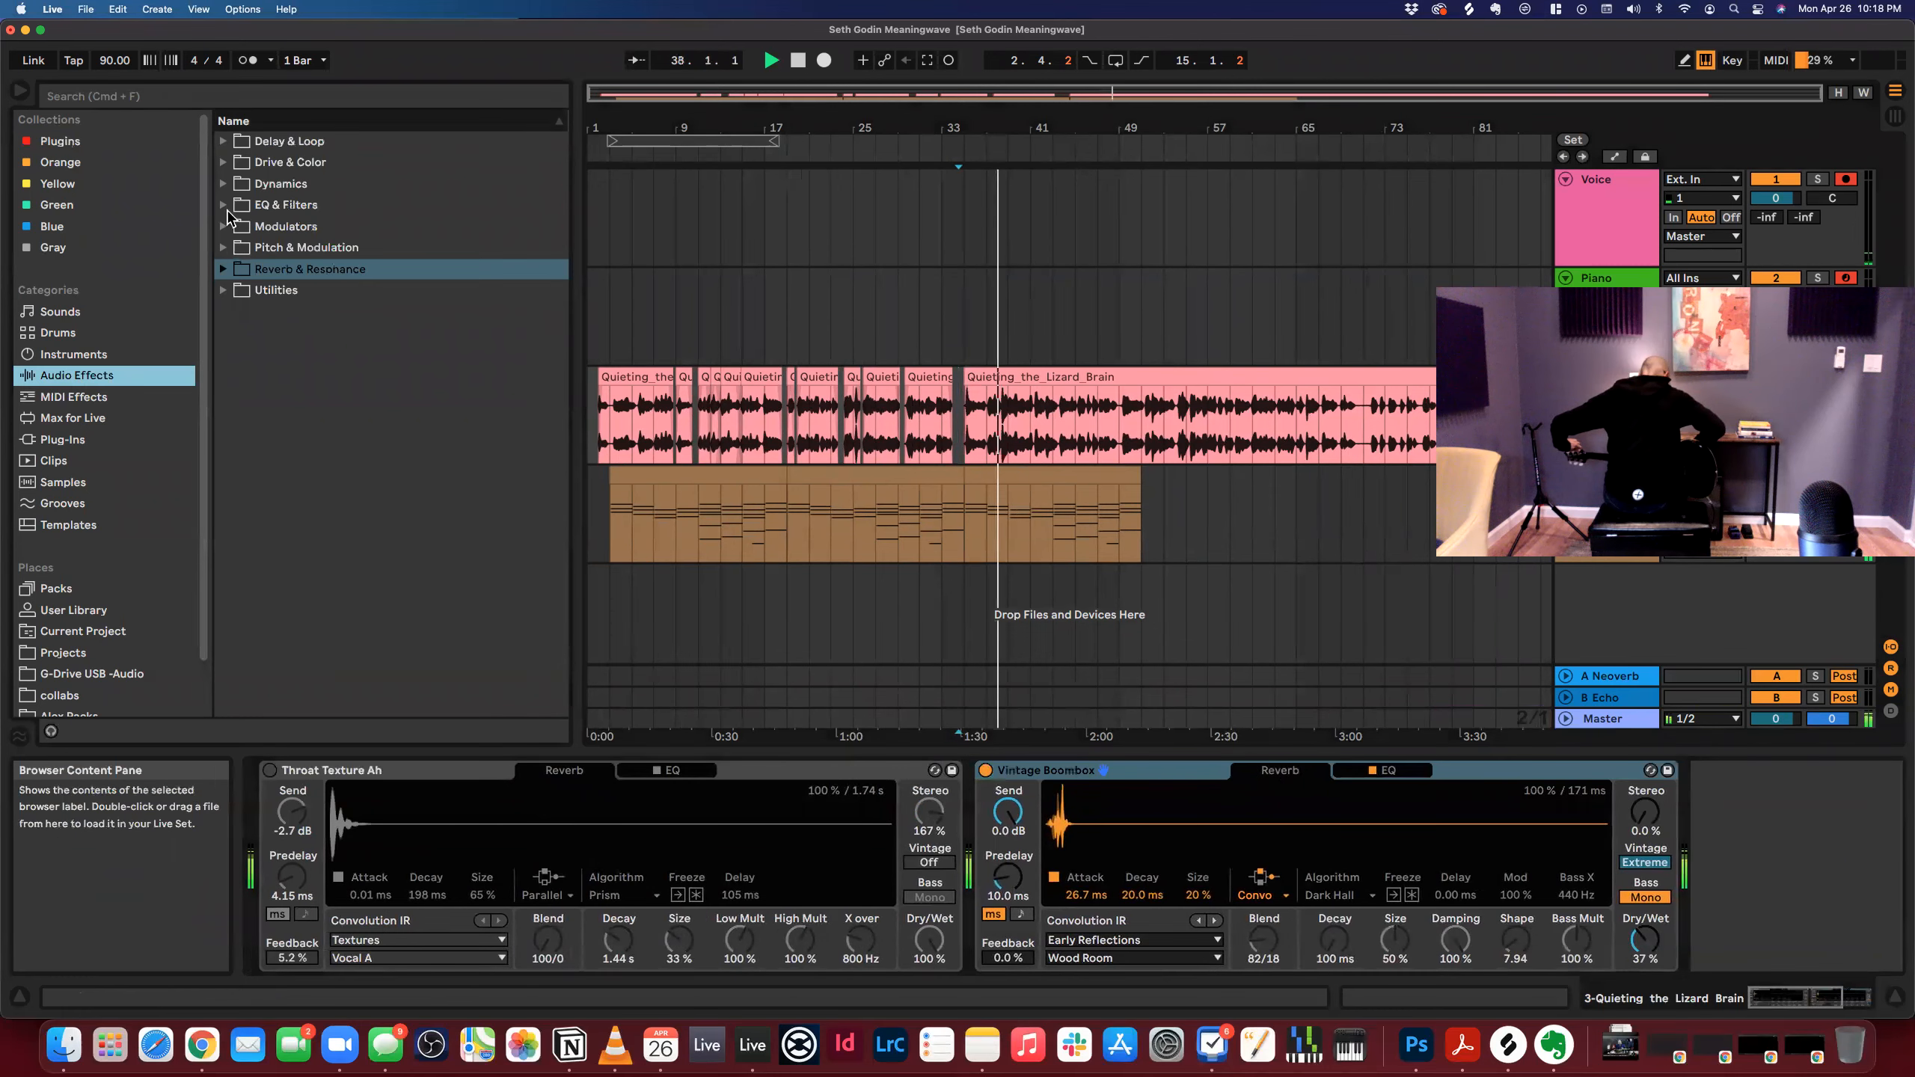
pyautogui.click(223, 205)
pyautogui.doubleClick(249, 271)
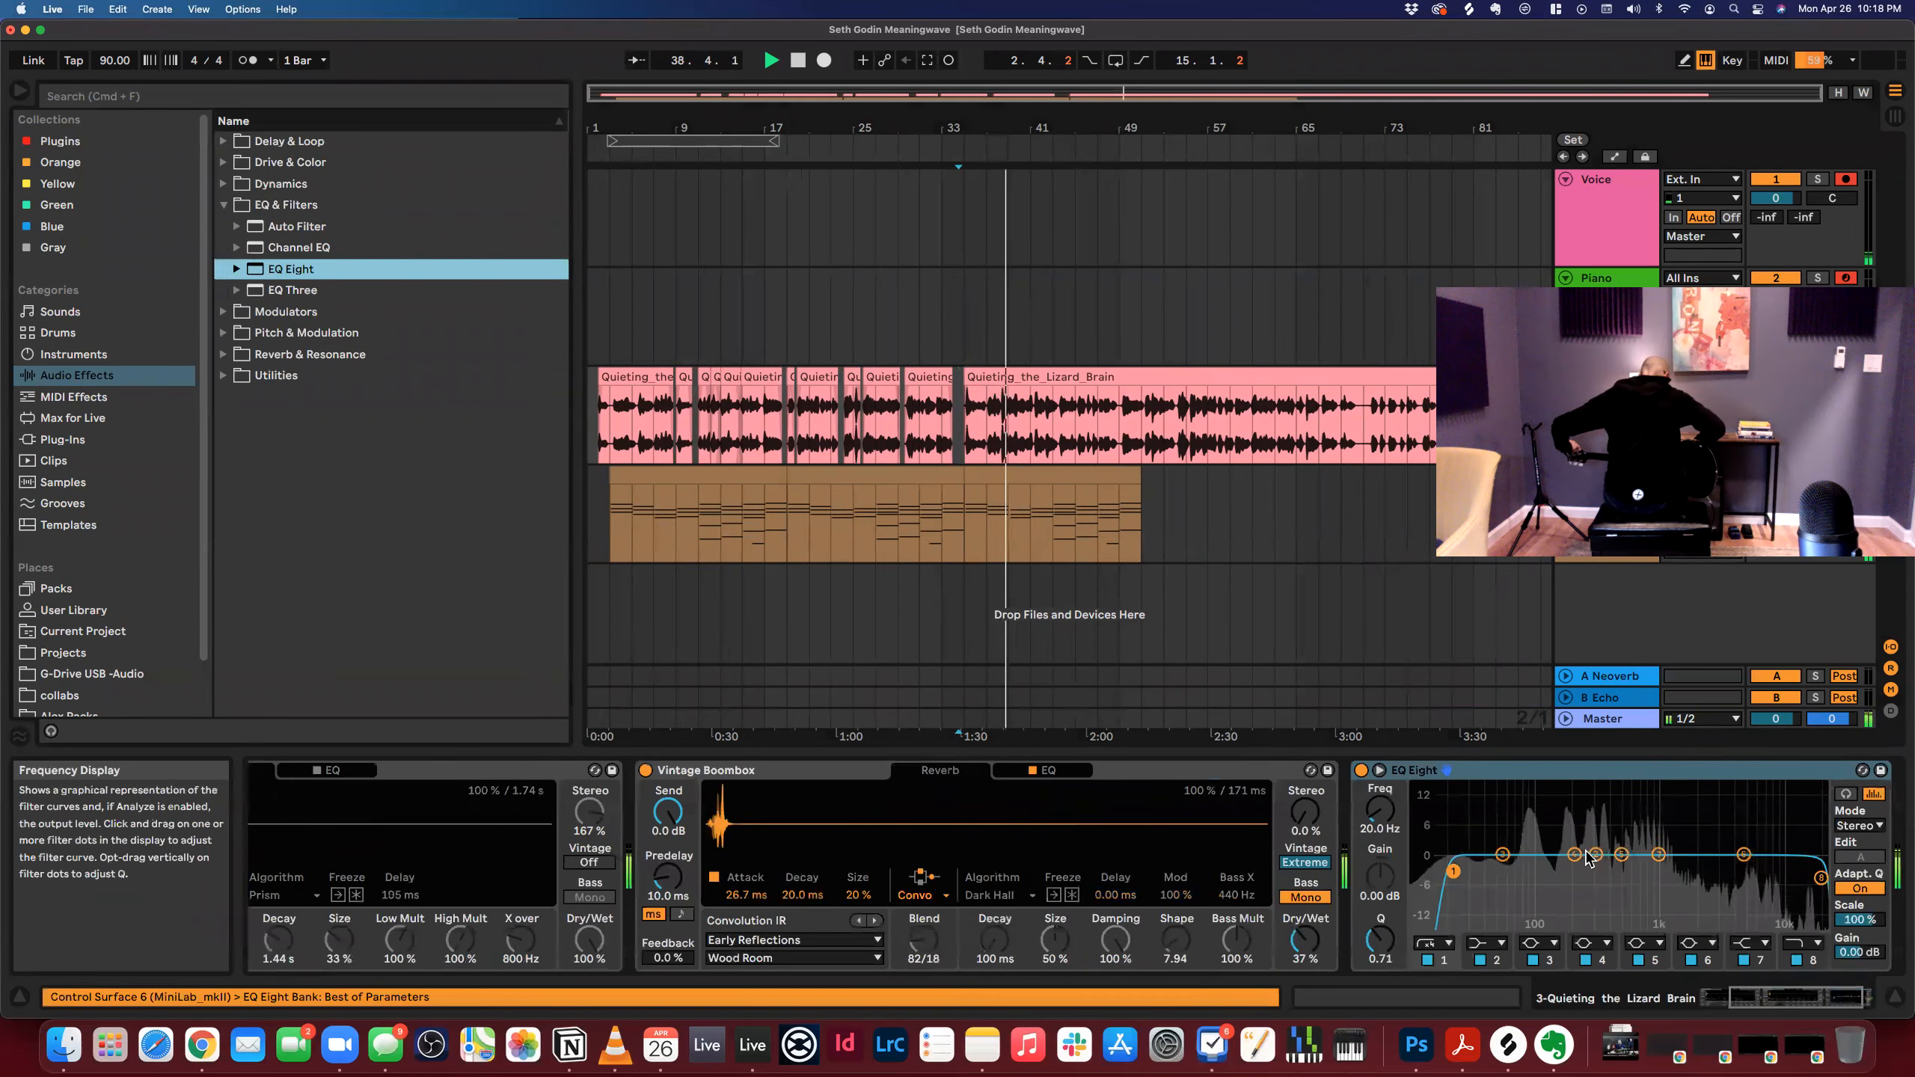
# Boost the EQ Eight's band 7 by about 4 dB at 2.25 kHz and move its low cut to 135 Hz.
pyautogui.moveTo(1697, 819); pyautogui.dragTo(1706, 855)
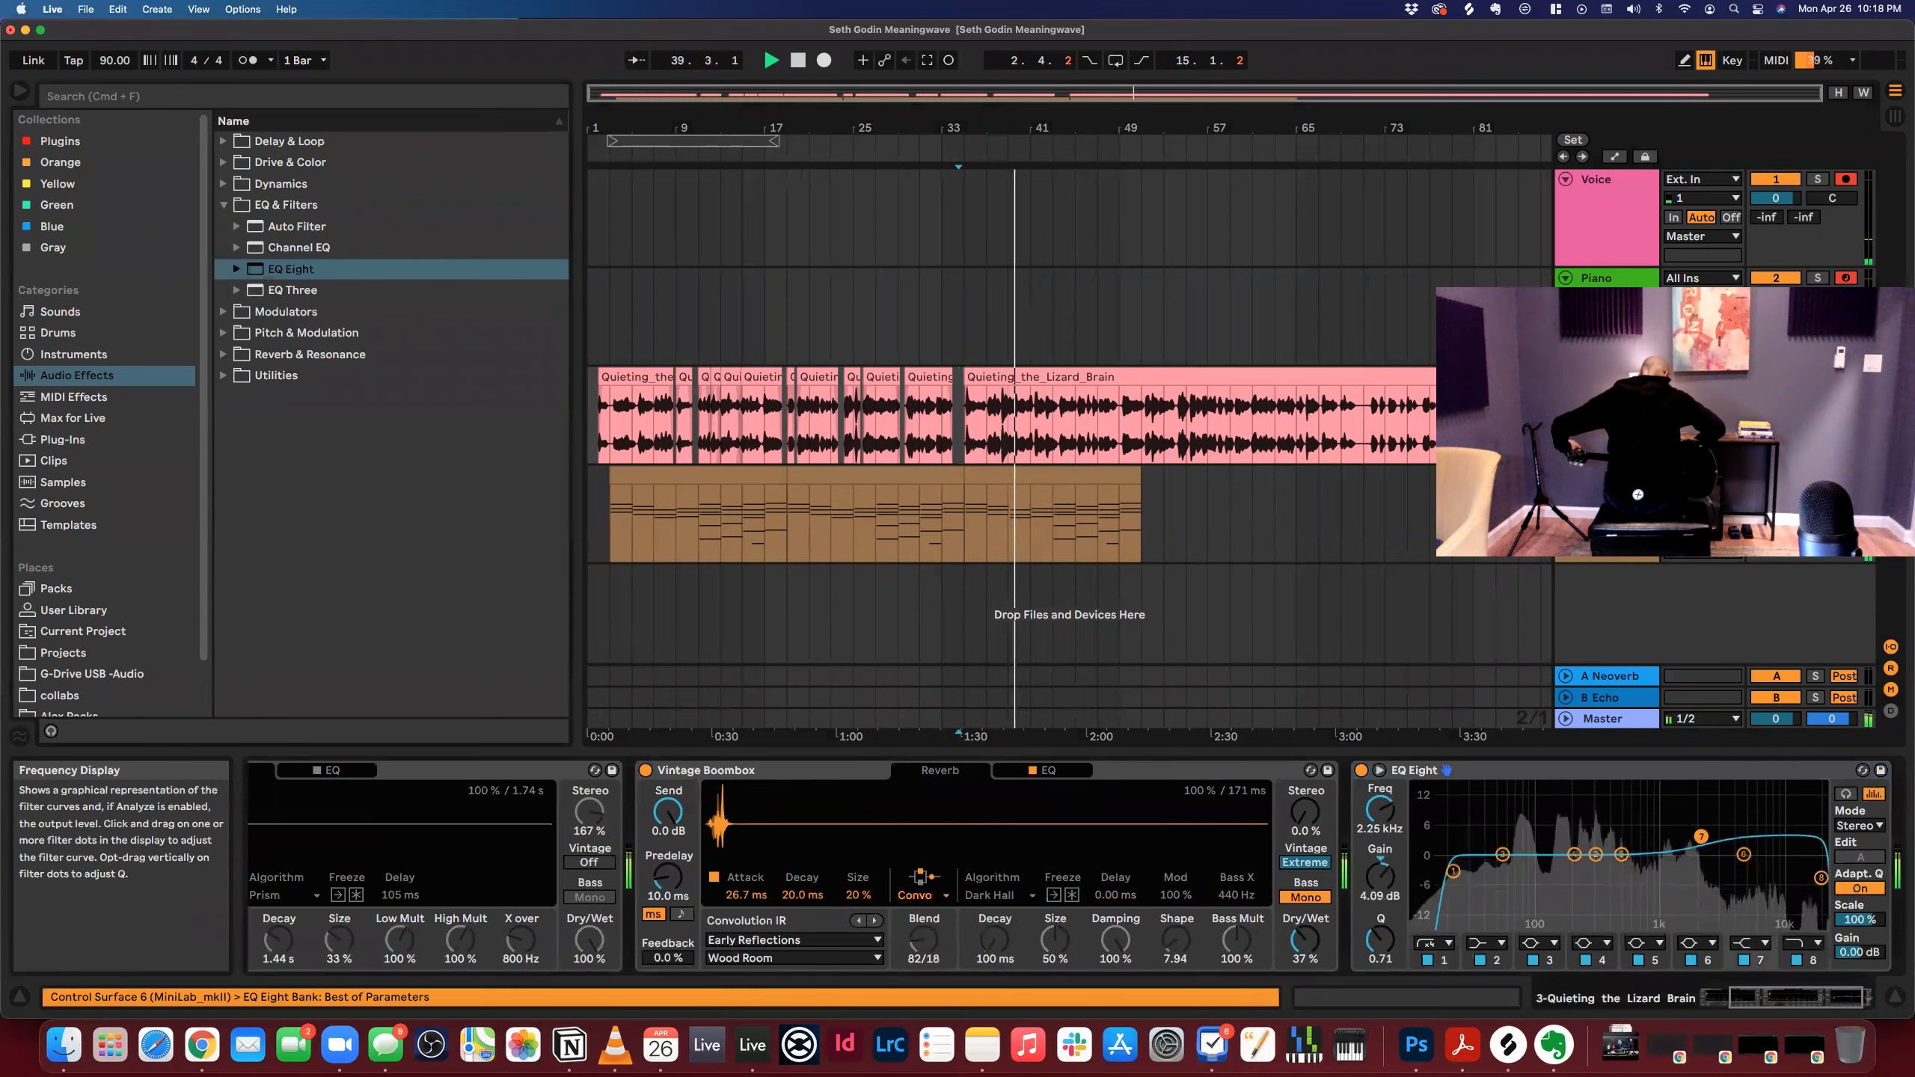
pyautogui.moveTo(1454, 872); pyautogui.dragTo(1553, 872)
# Activate the Throat Texture Ah reverb on the vocal clip track and set its Dry/Wet to 22%.
pyautogui.hscroll(-5, 1500, 852)
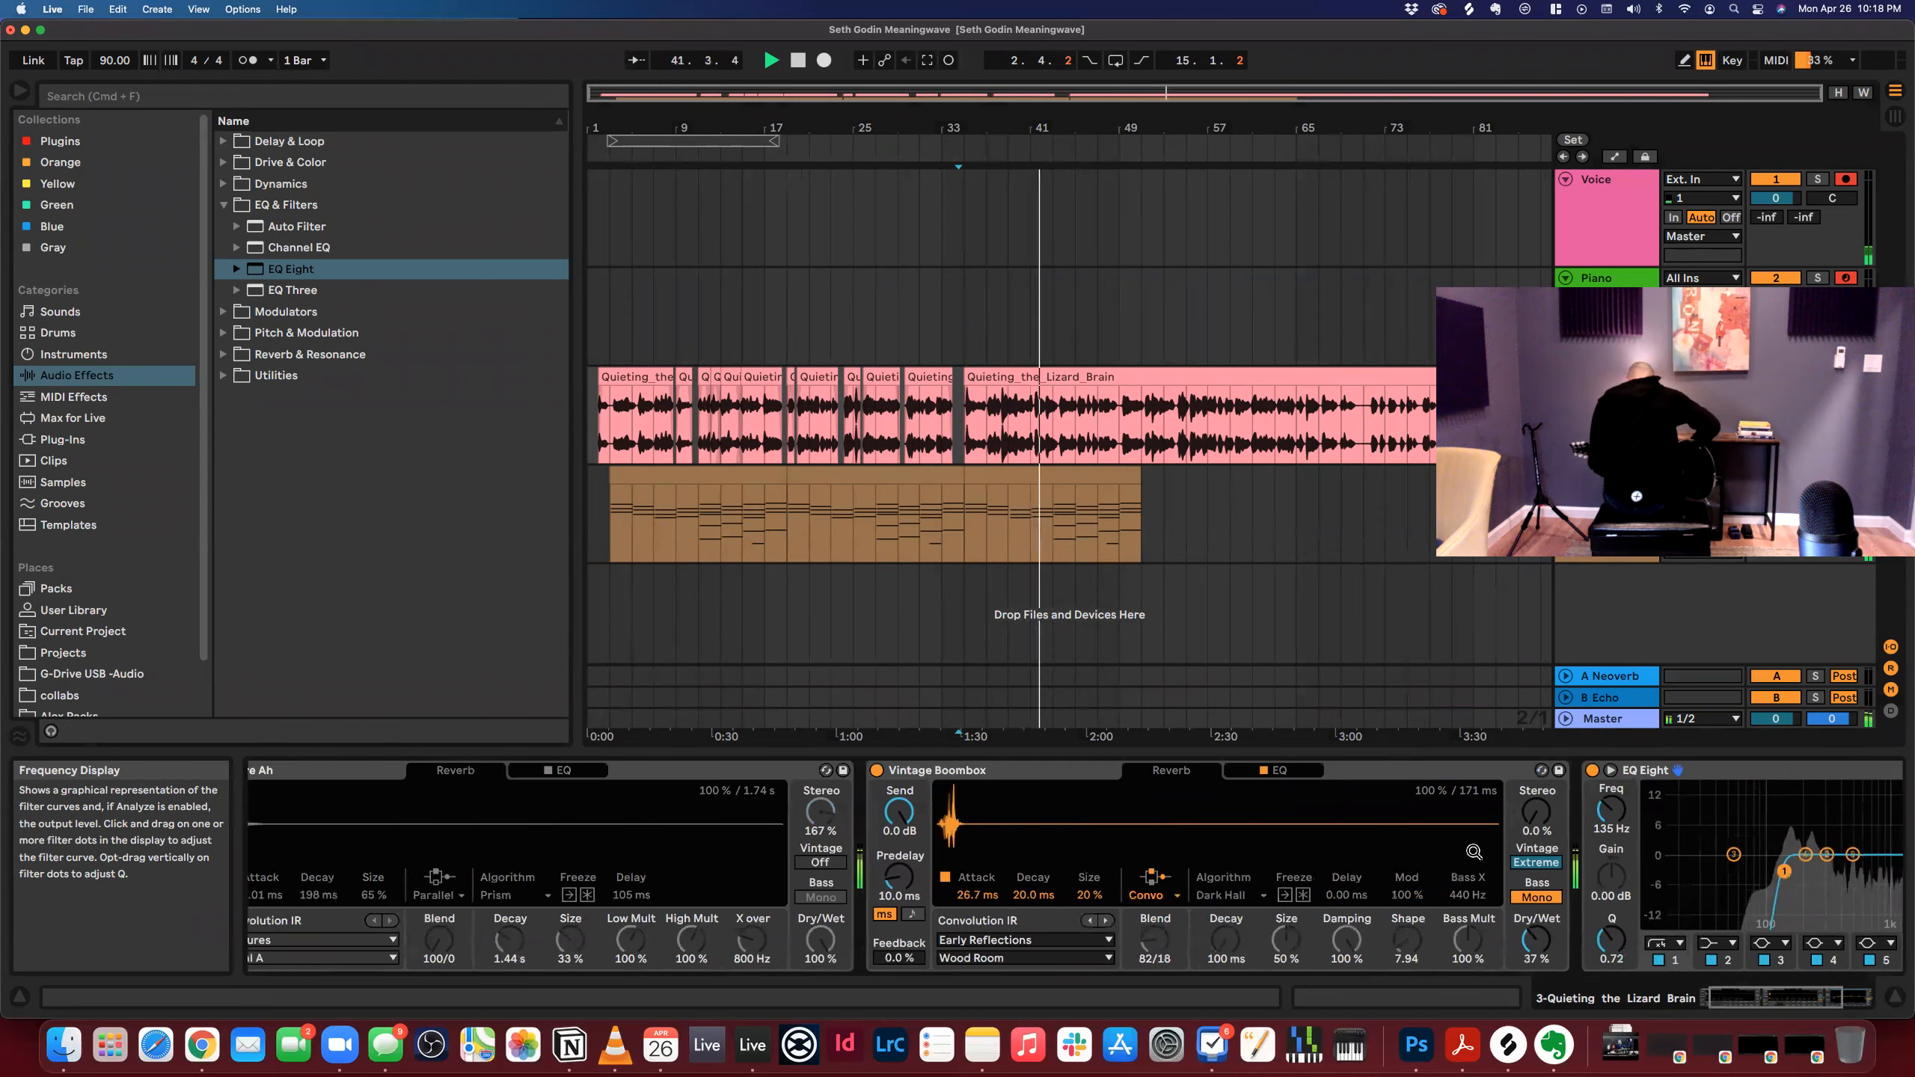
pyautogui.click(269, 771)
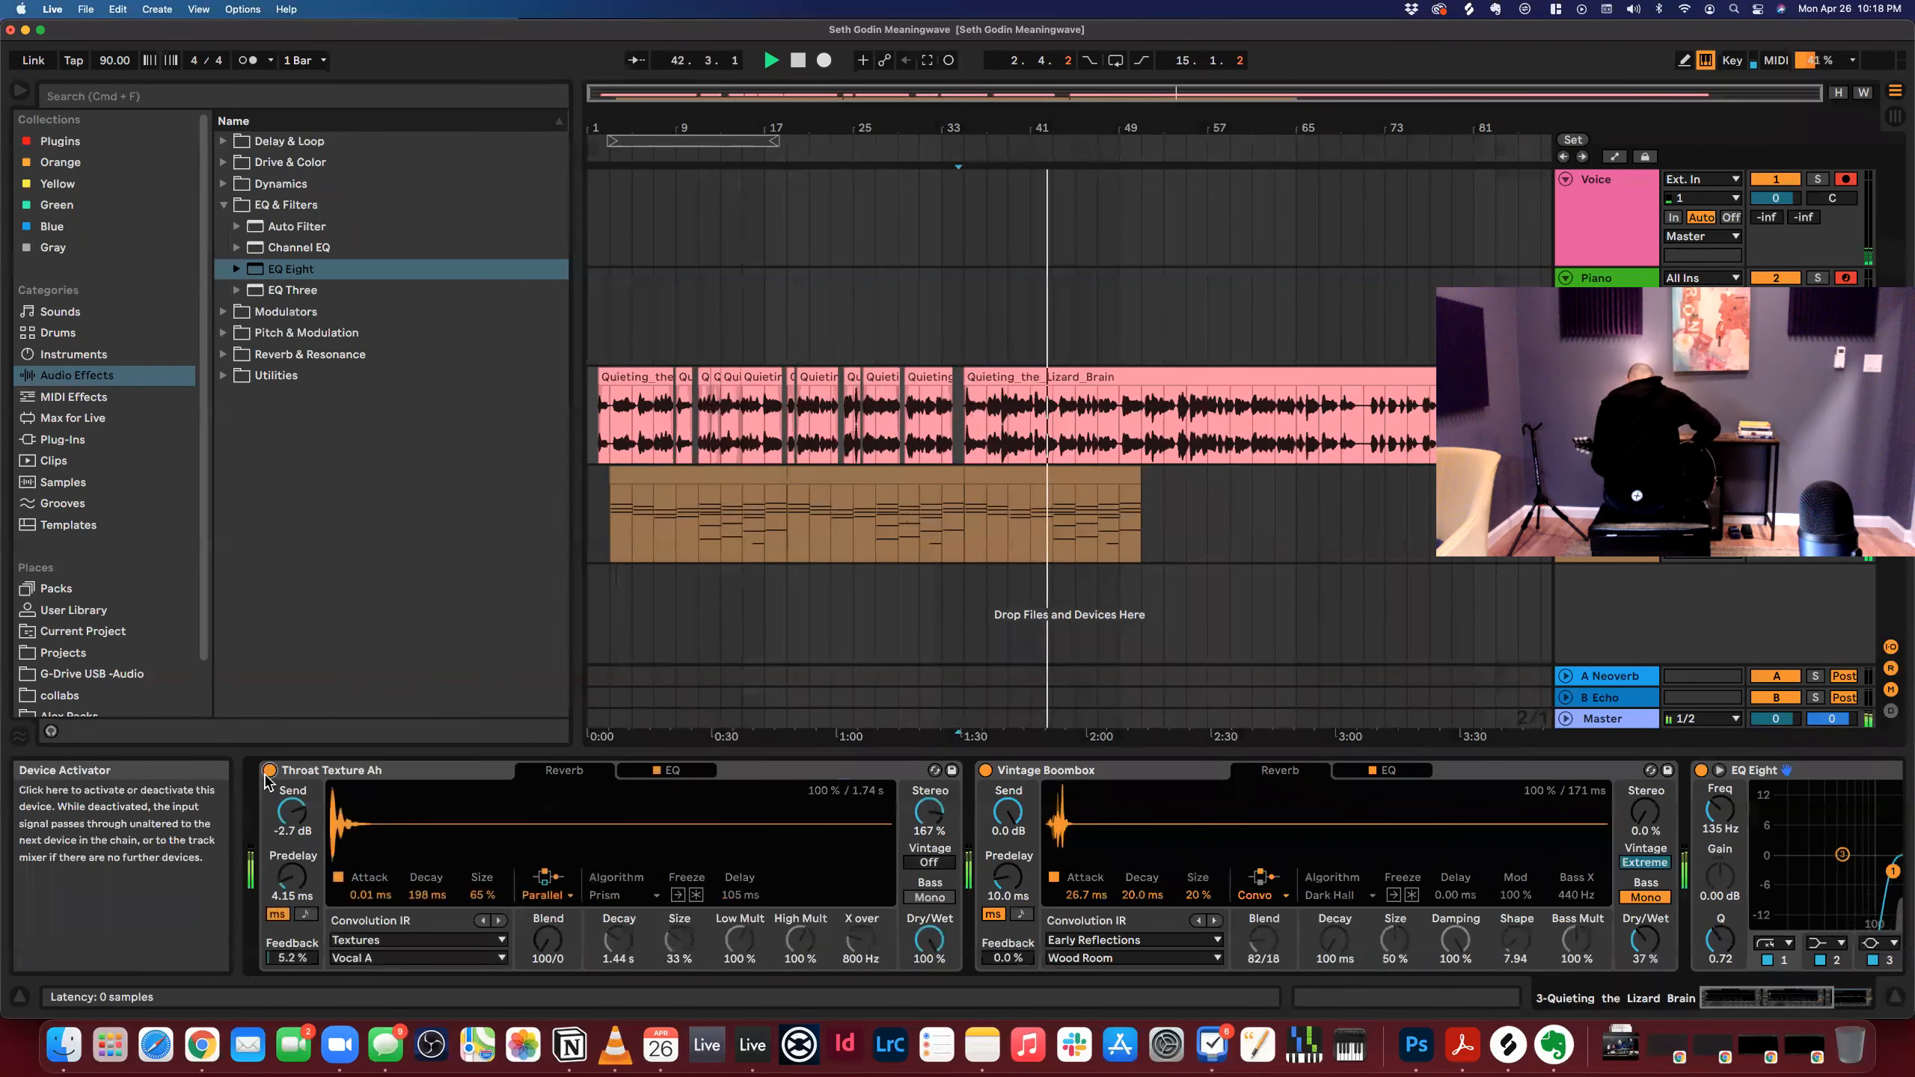
pyautogui.moveTo(929, 939); pyautogui.dragTo(929, 976)
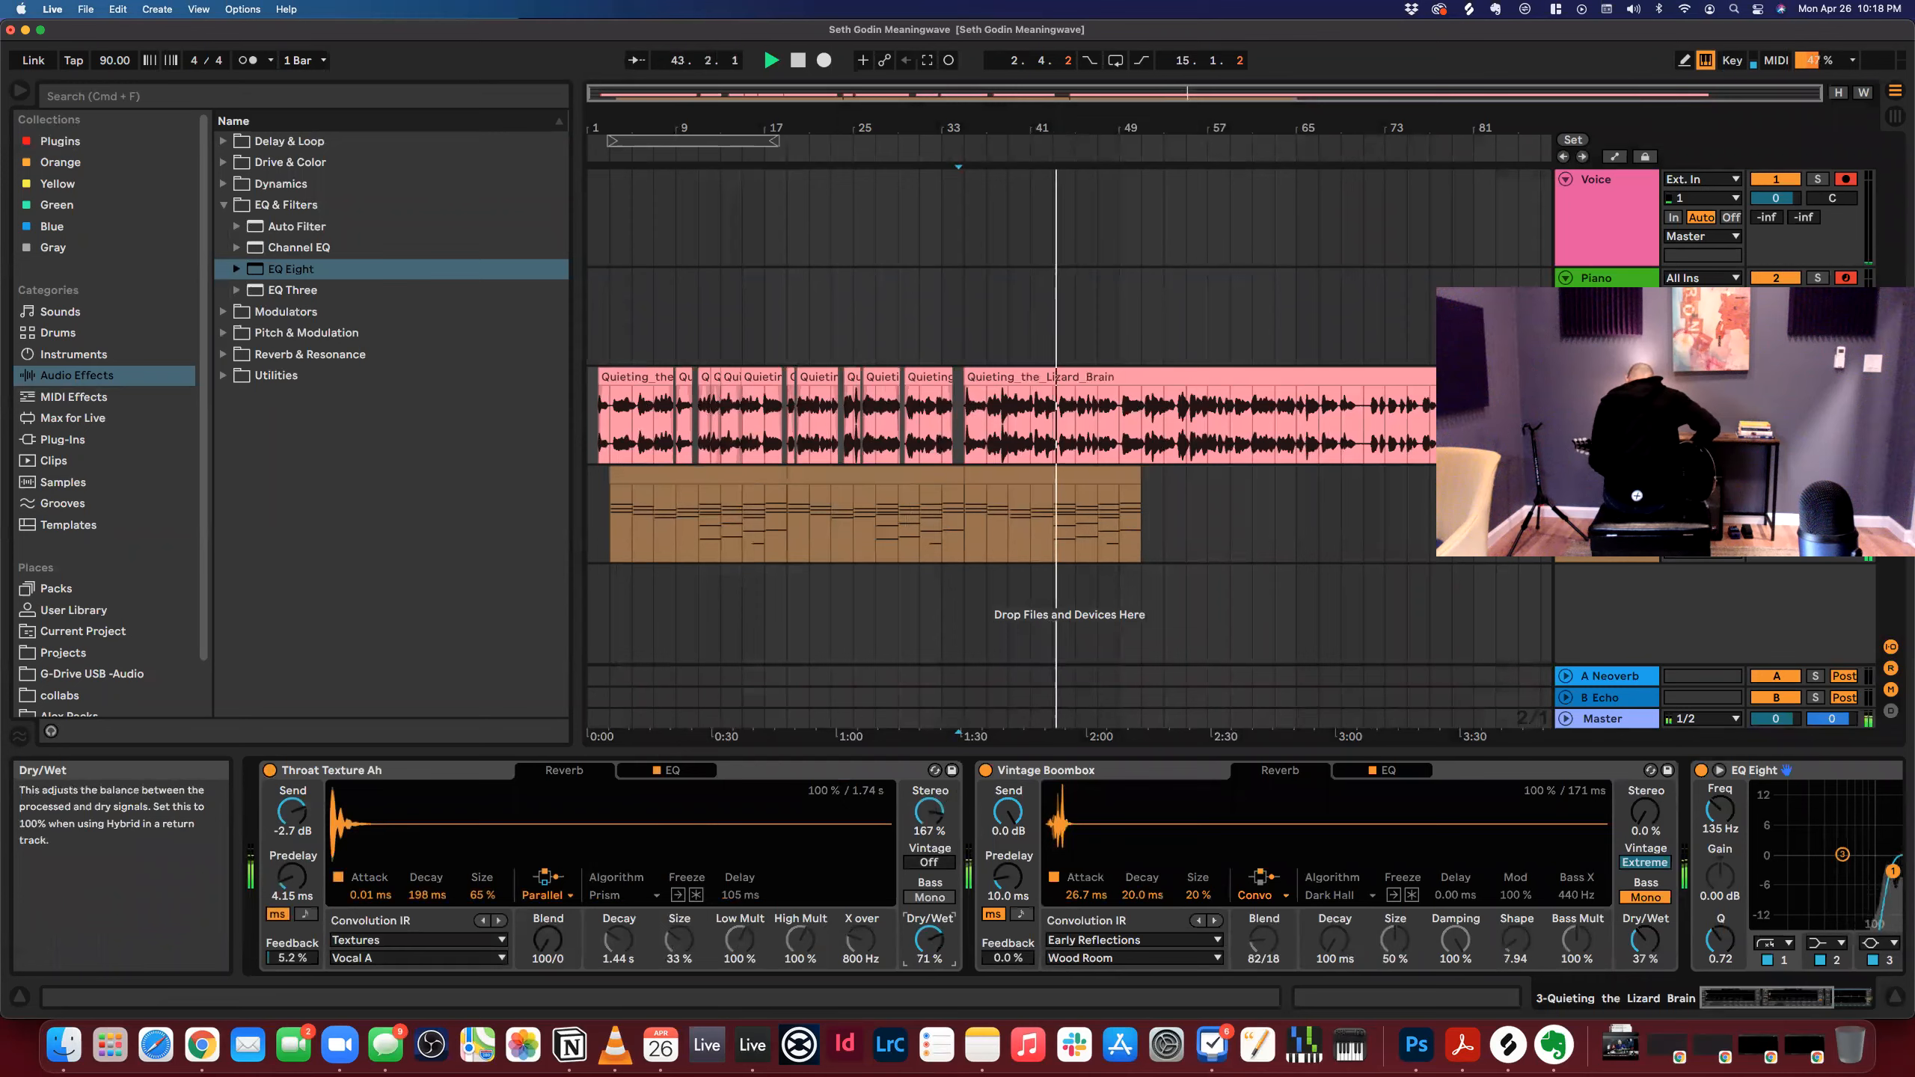
pyautogui.moveTo(929, 940); pyautogui.dragTo(929, 946)
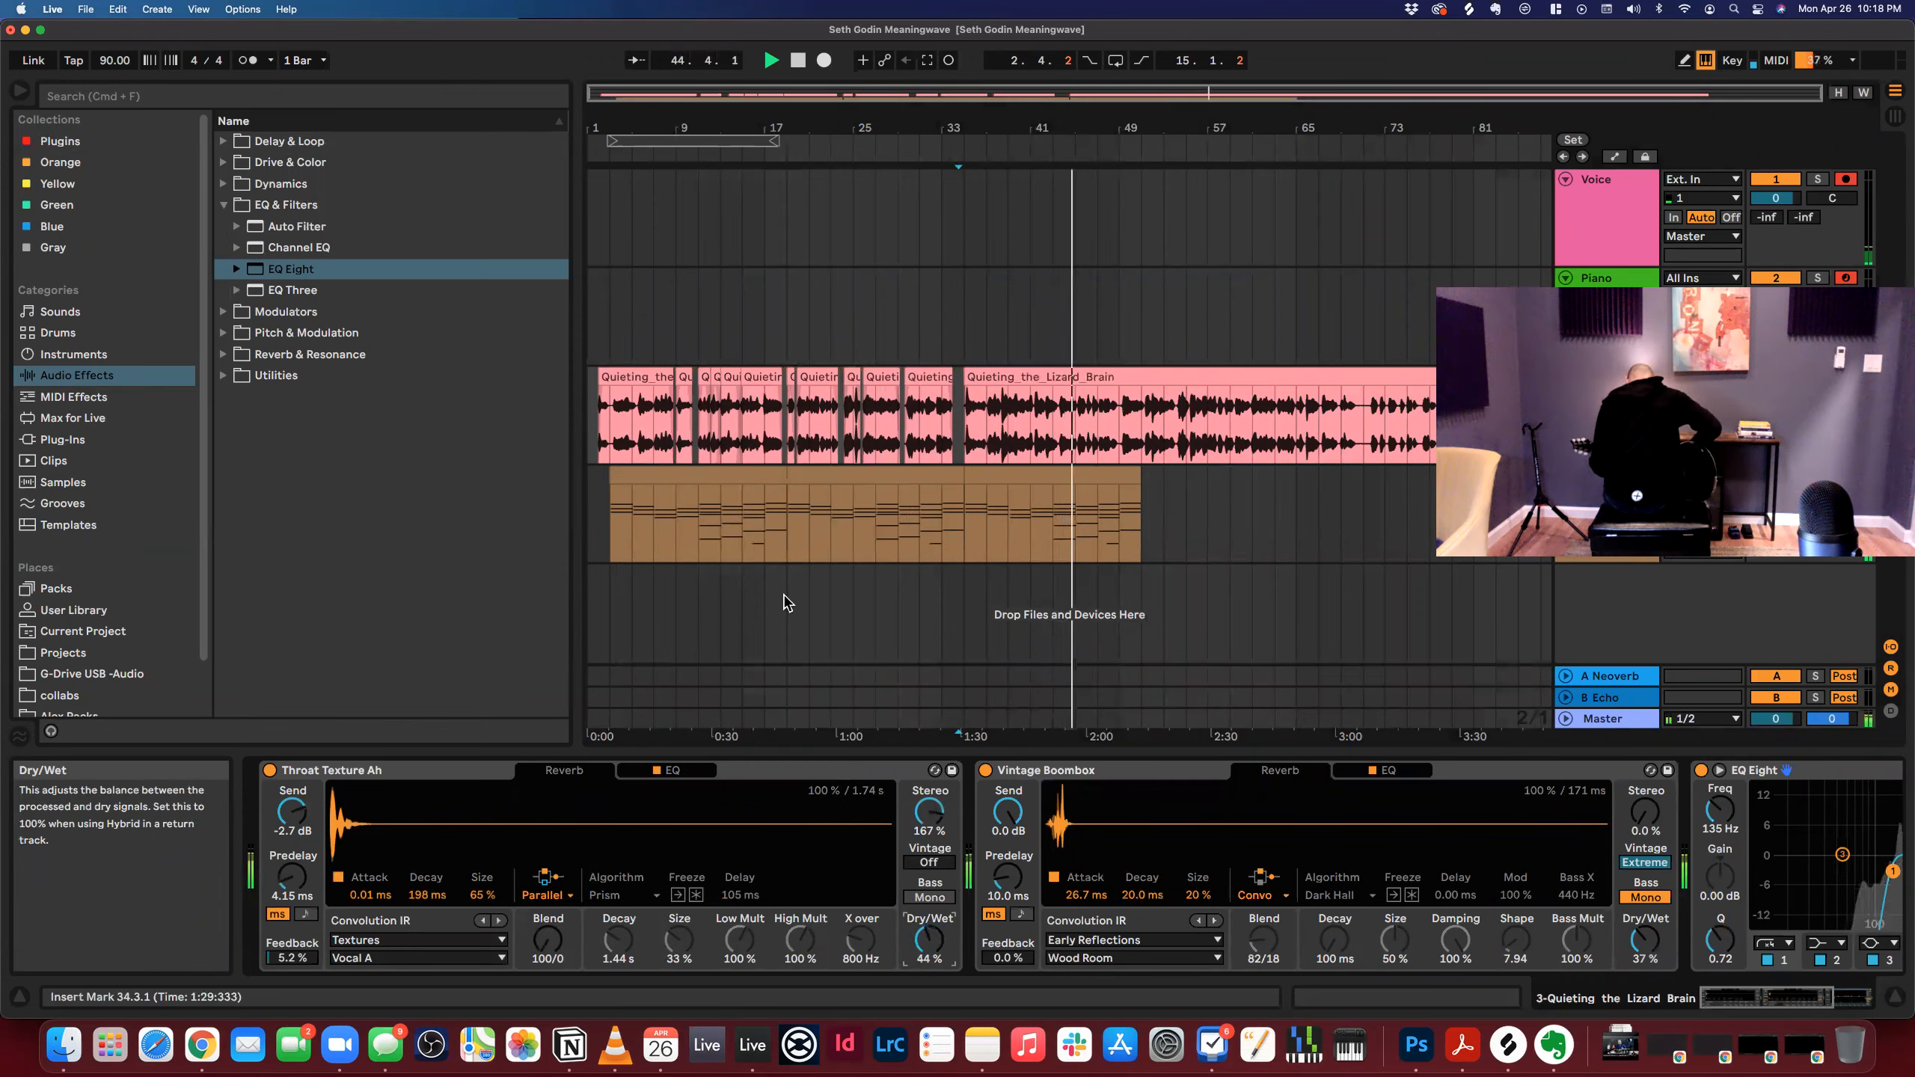
pyautogui.click(636, 415)
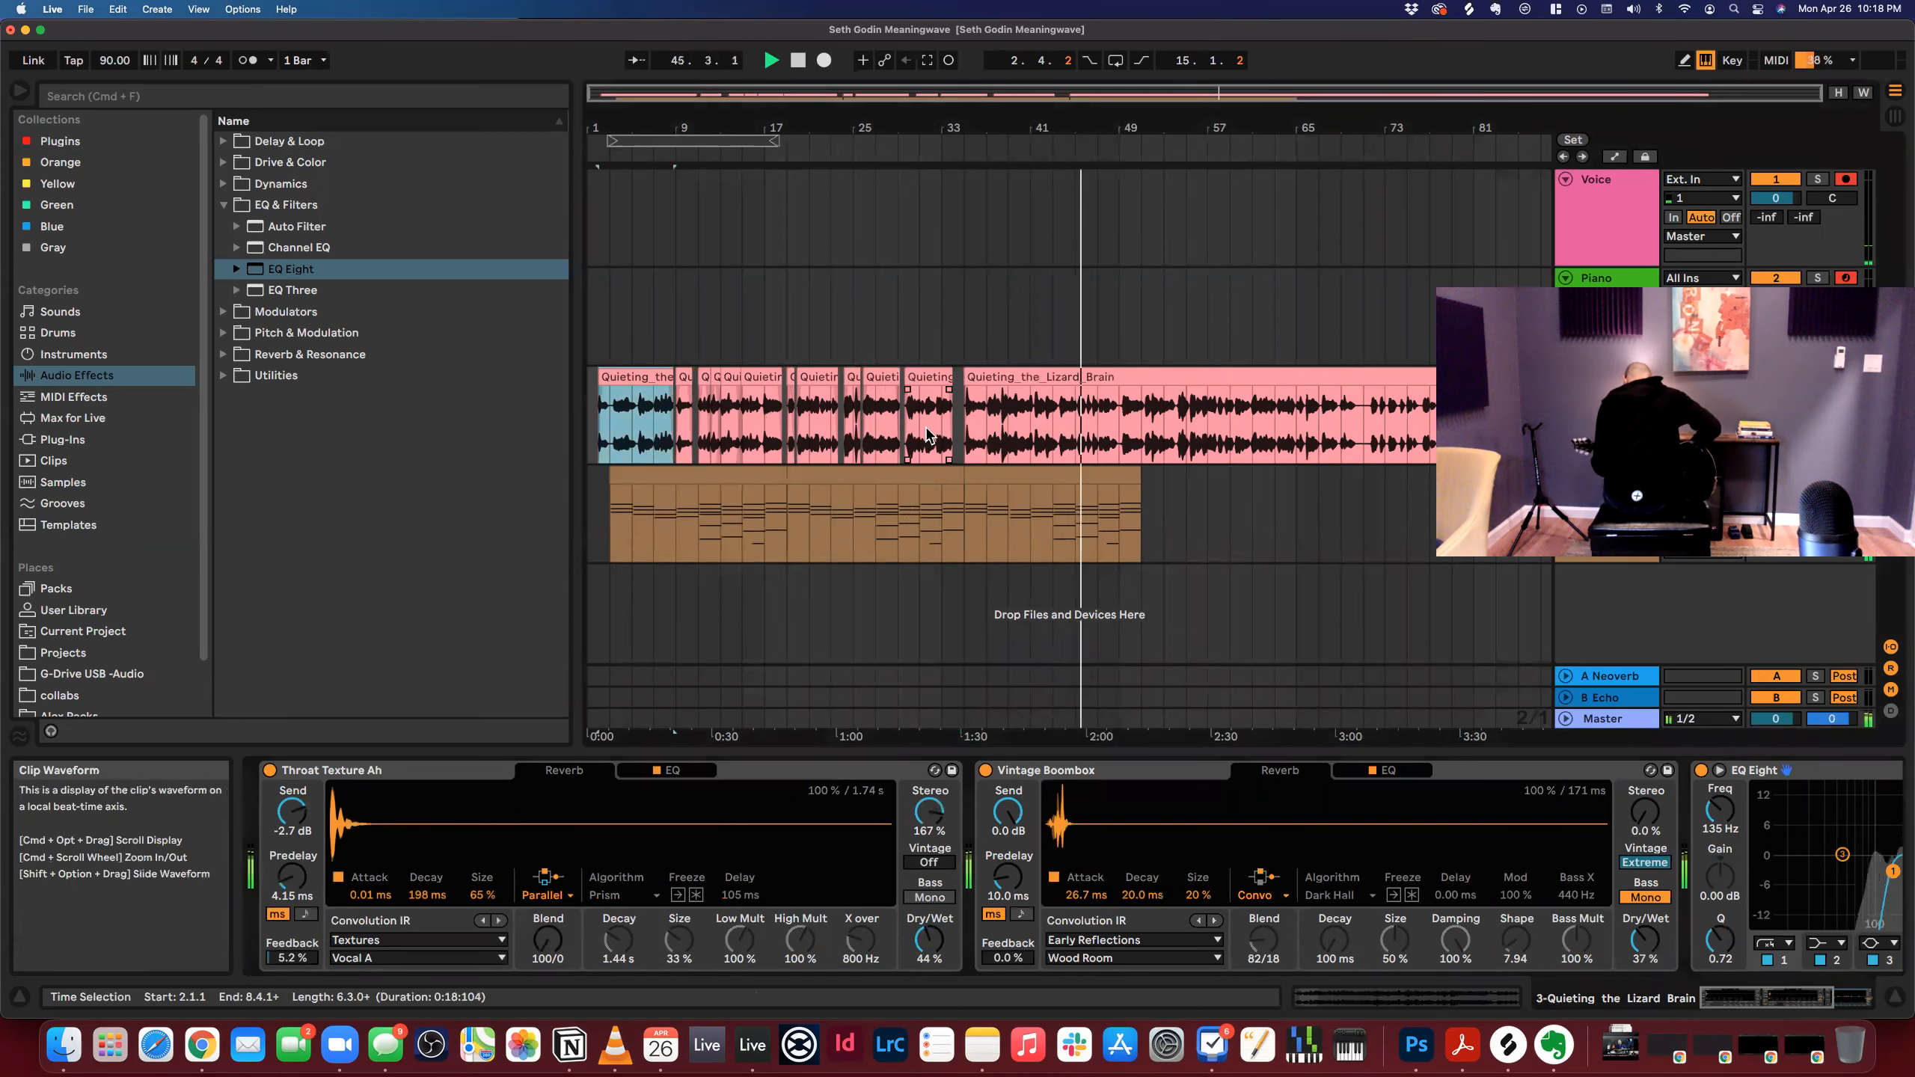
pyautogui.hscroll(6, 1511, 890)
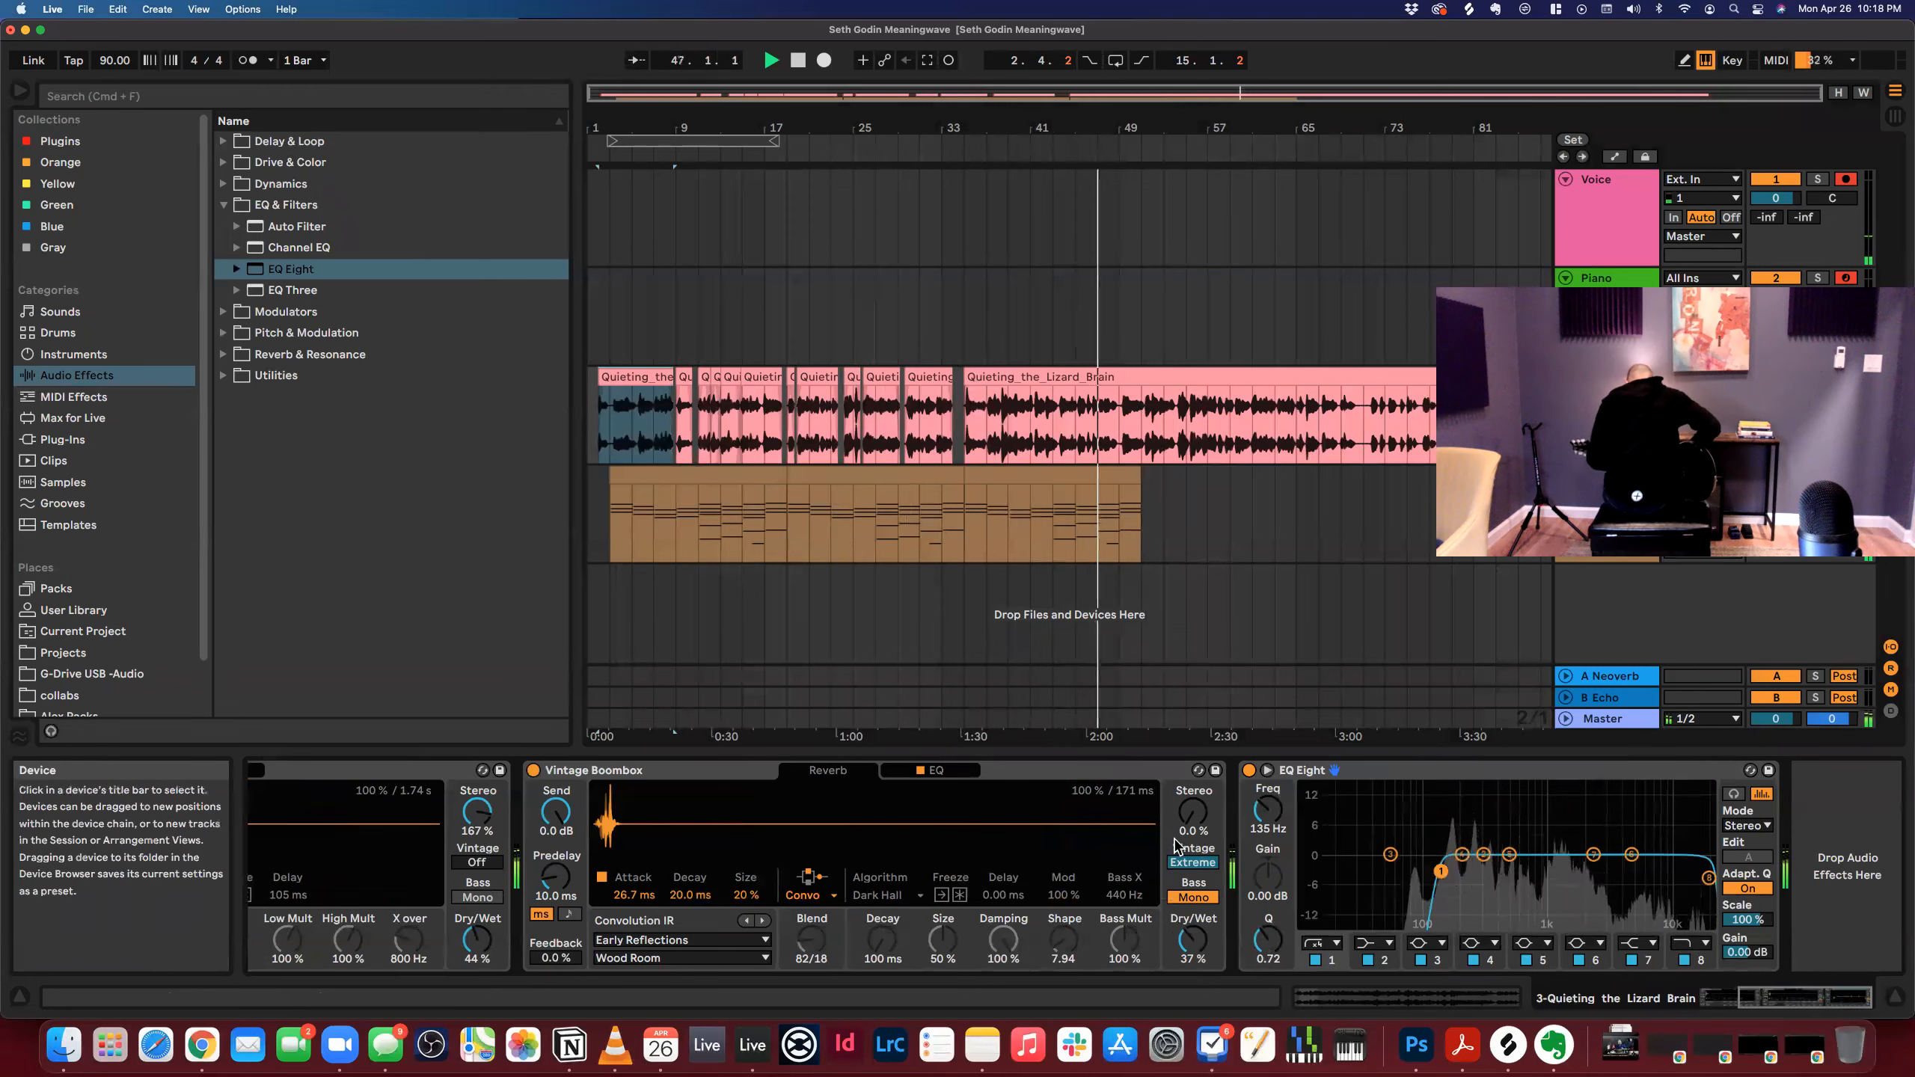
pyautogui.hscroll(-6, 1176, 844)
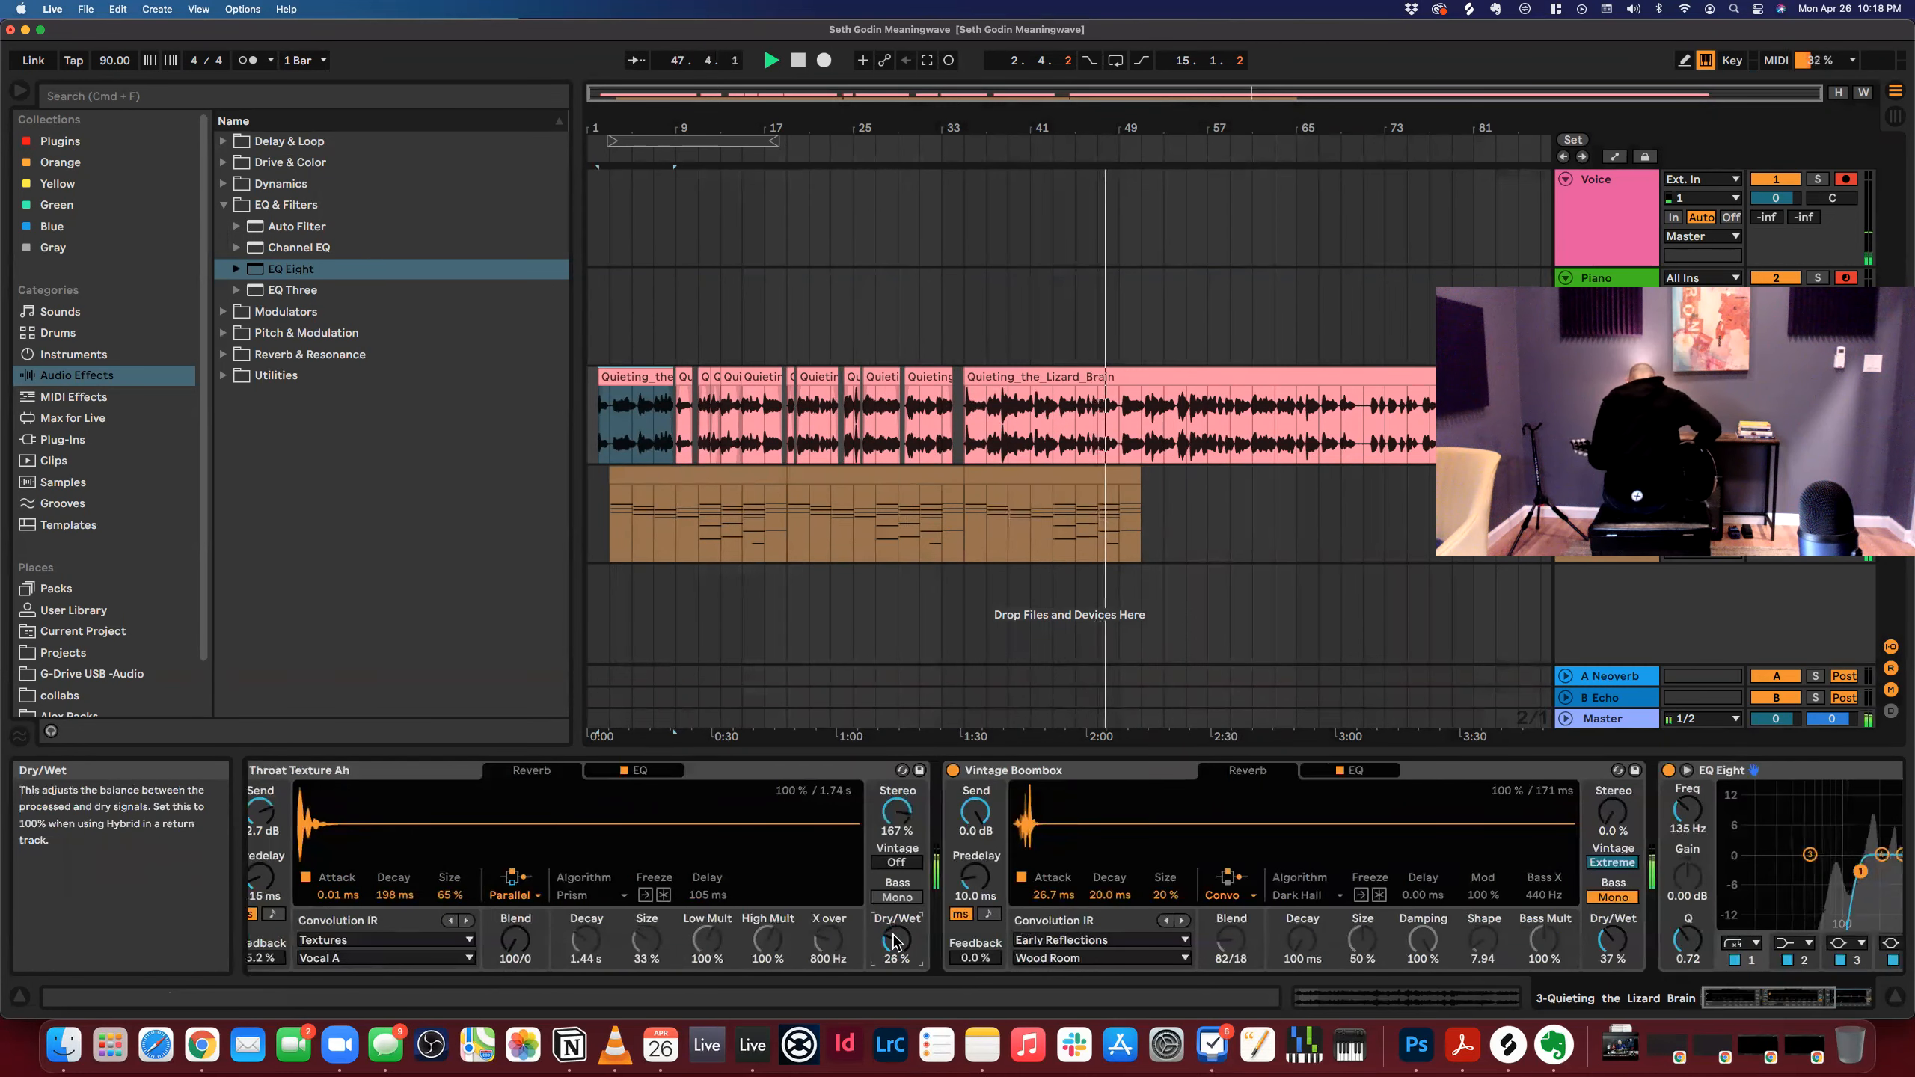
pyautogui.moveTo(893, 934); pyautogui.dragTo(892, 940)
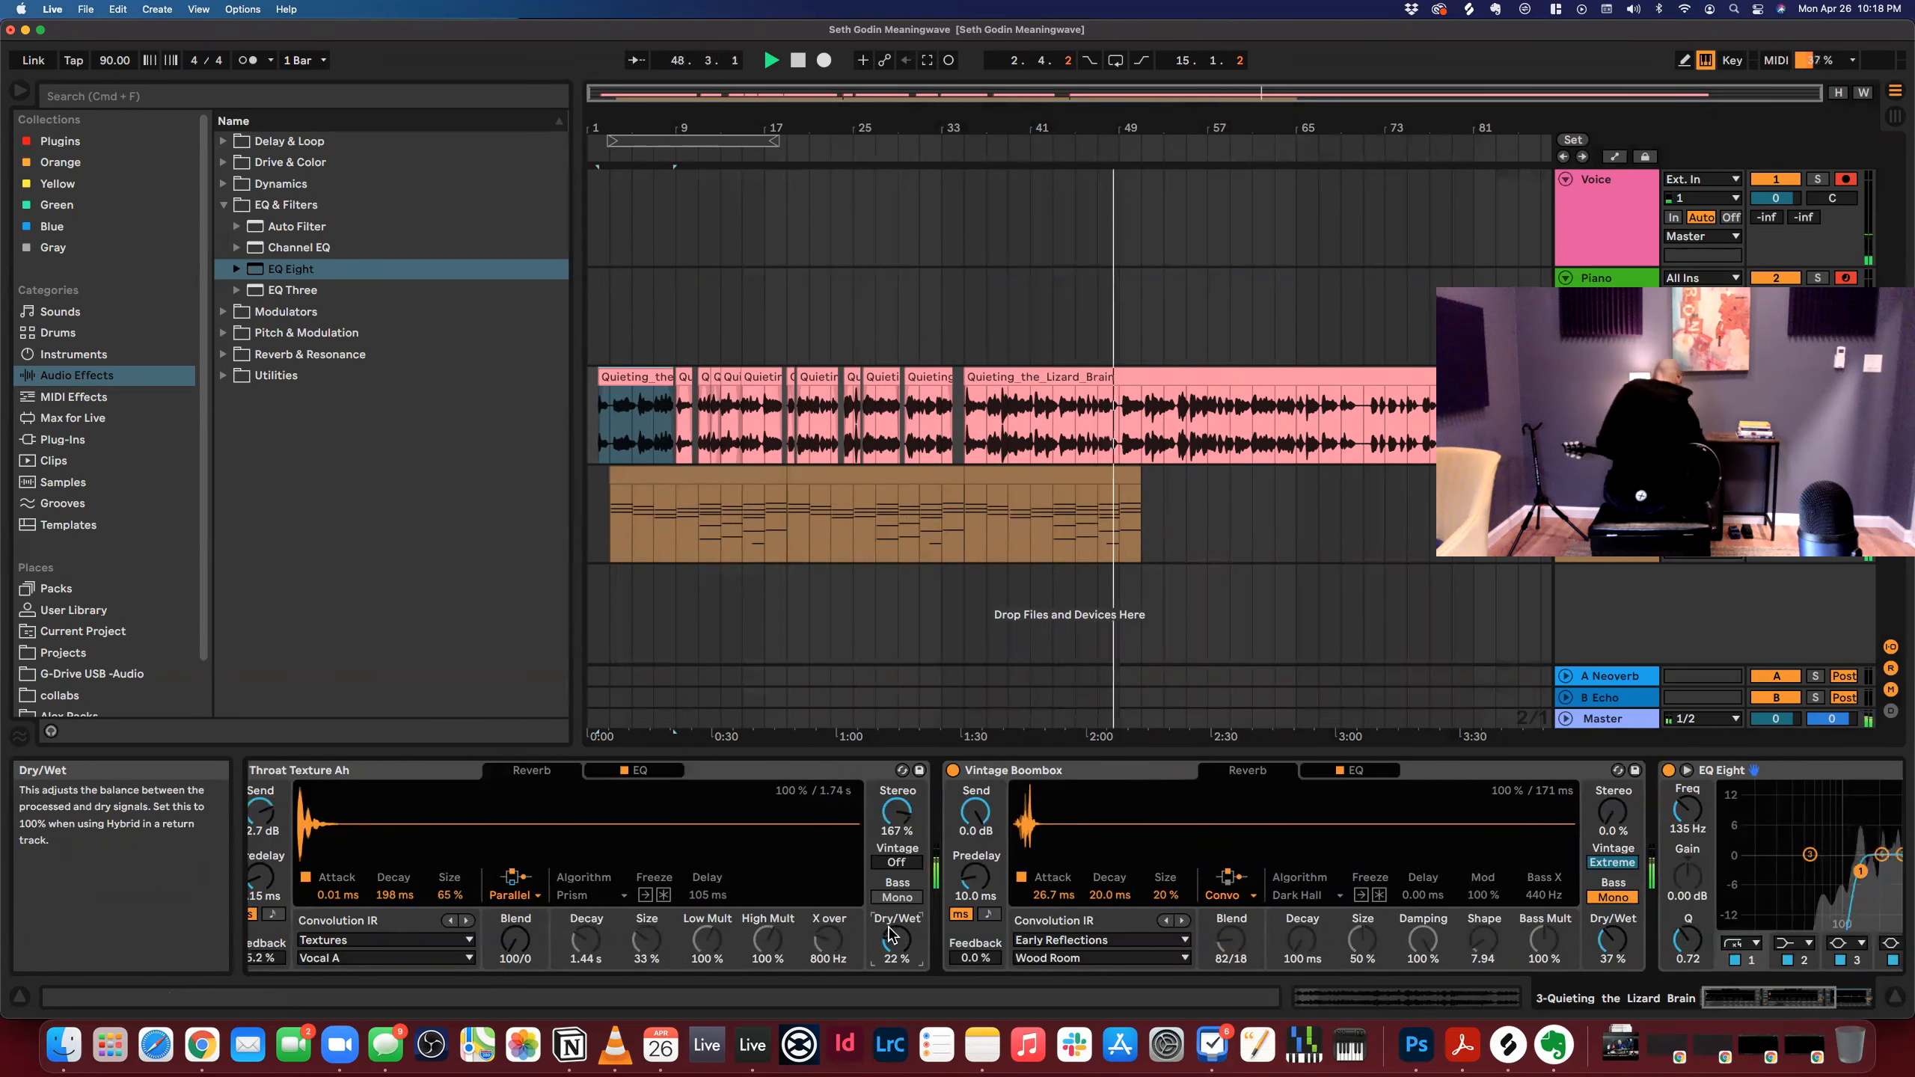
# Set the EQ Eight's low cut on the vocal clip track to 71.1 Hz with a Q of 0.38.
pyautogui.hscroll(6, 1206, 890)
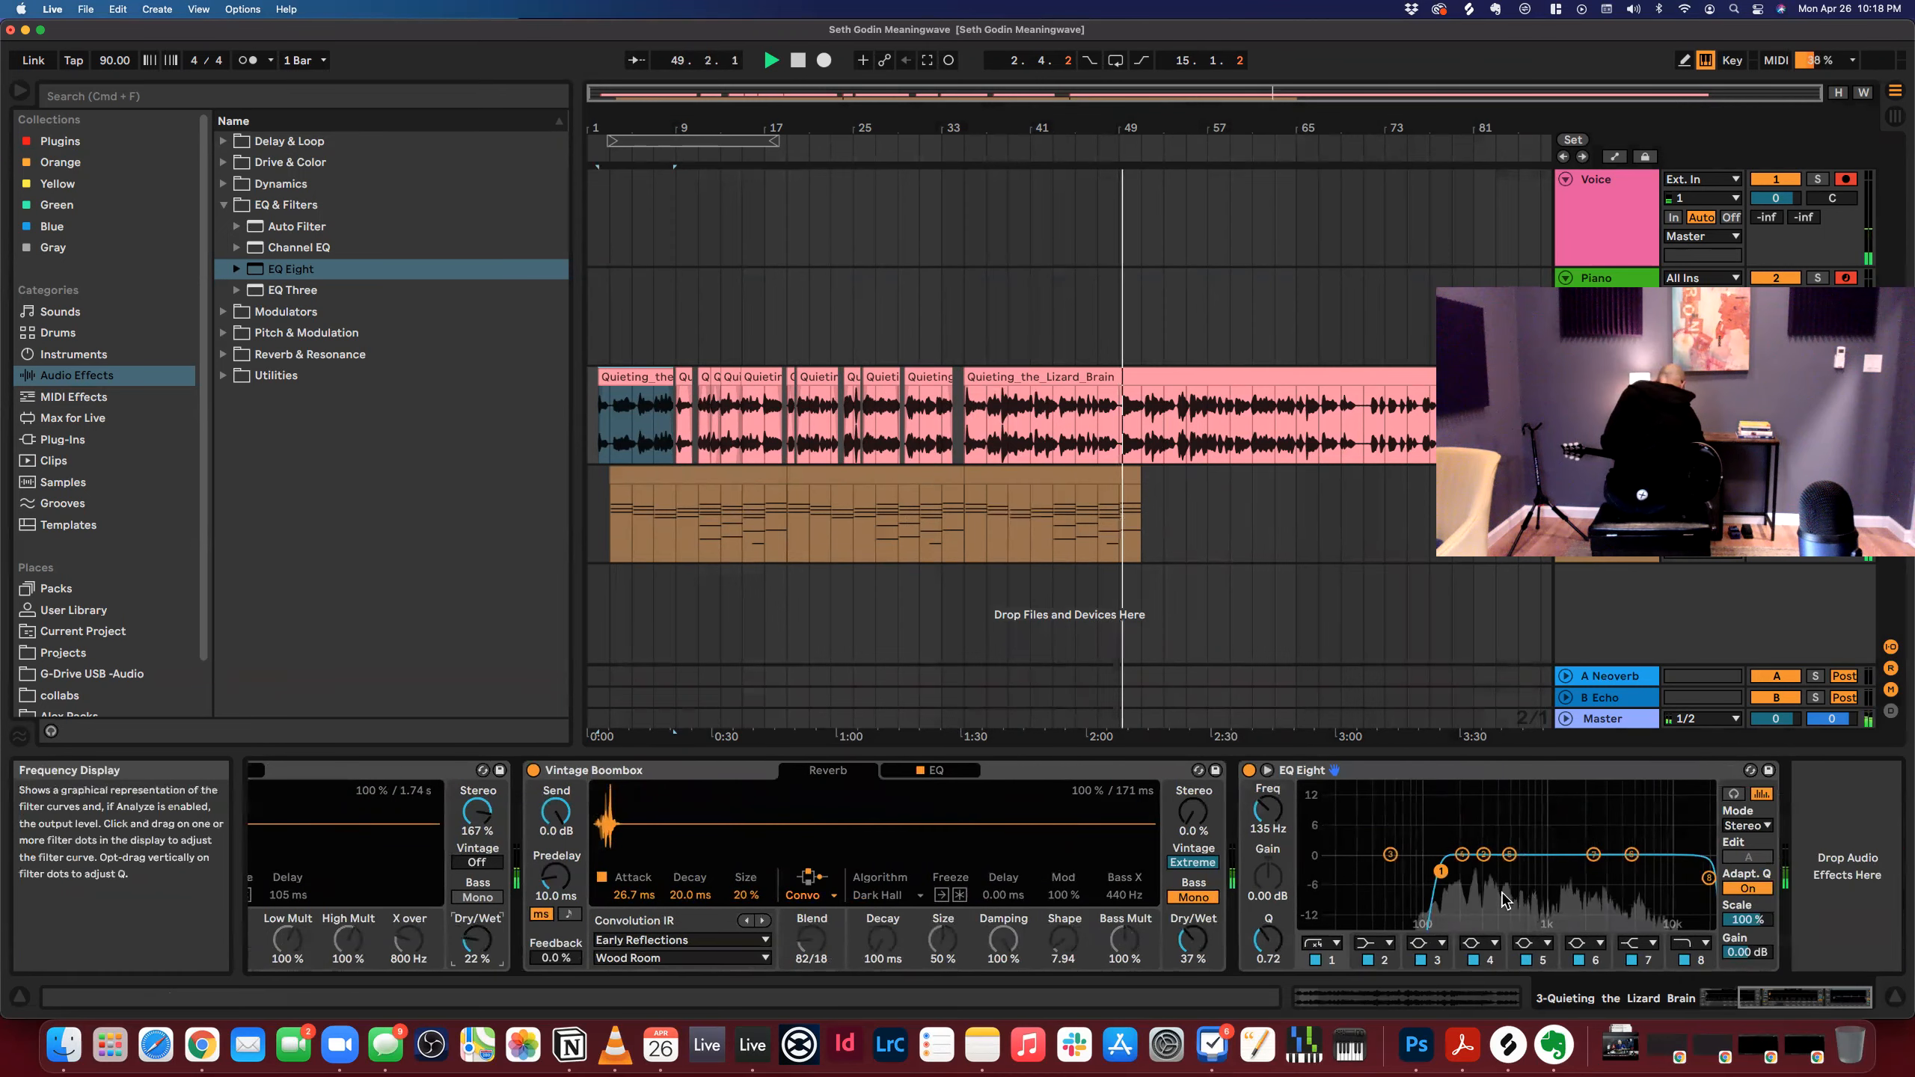
pyautogui.hscroll(-1, 1442, 874)
pyautogui.moveTo(1448, 873); pyautogui.dragTo(1414, 888)
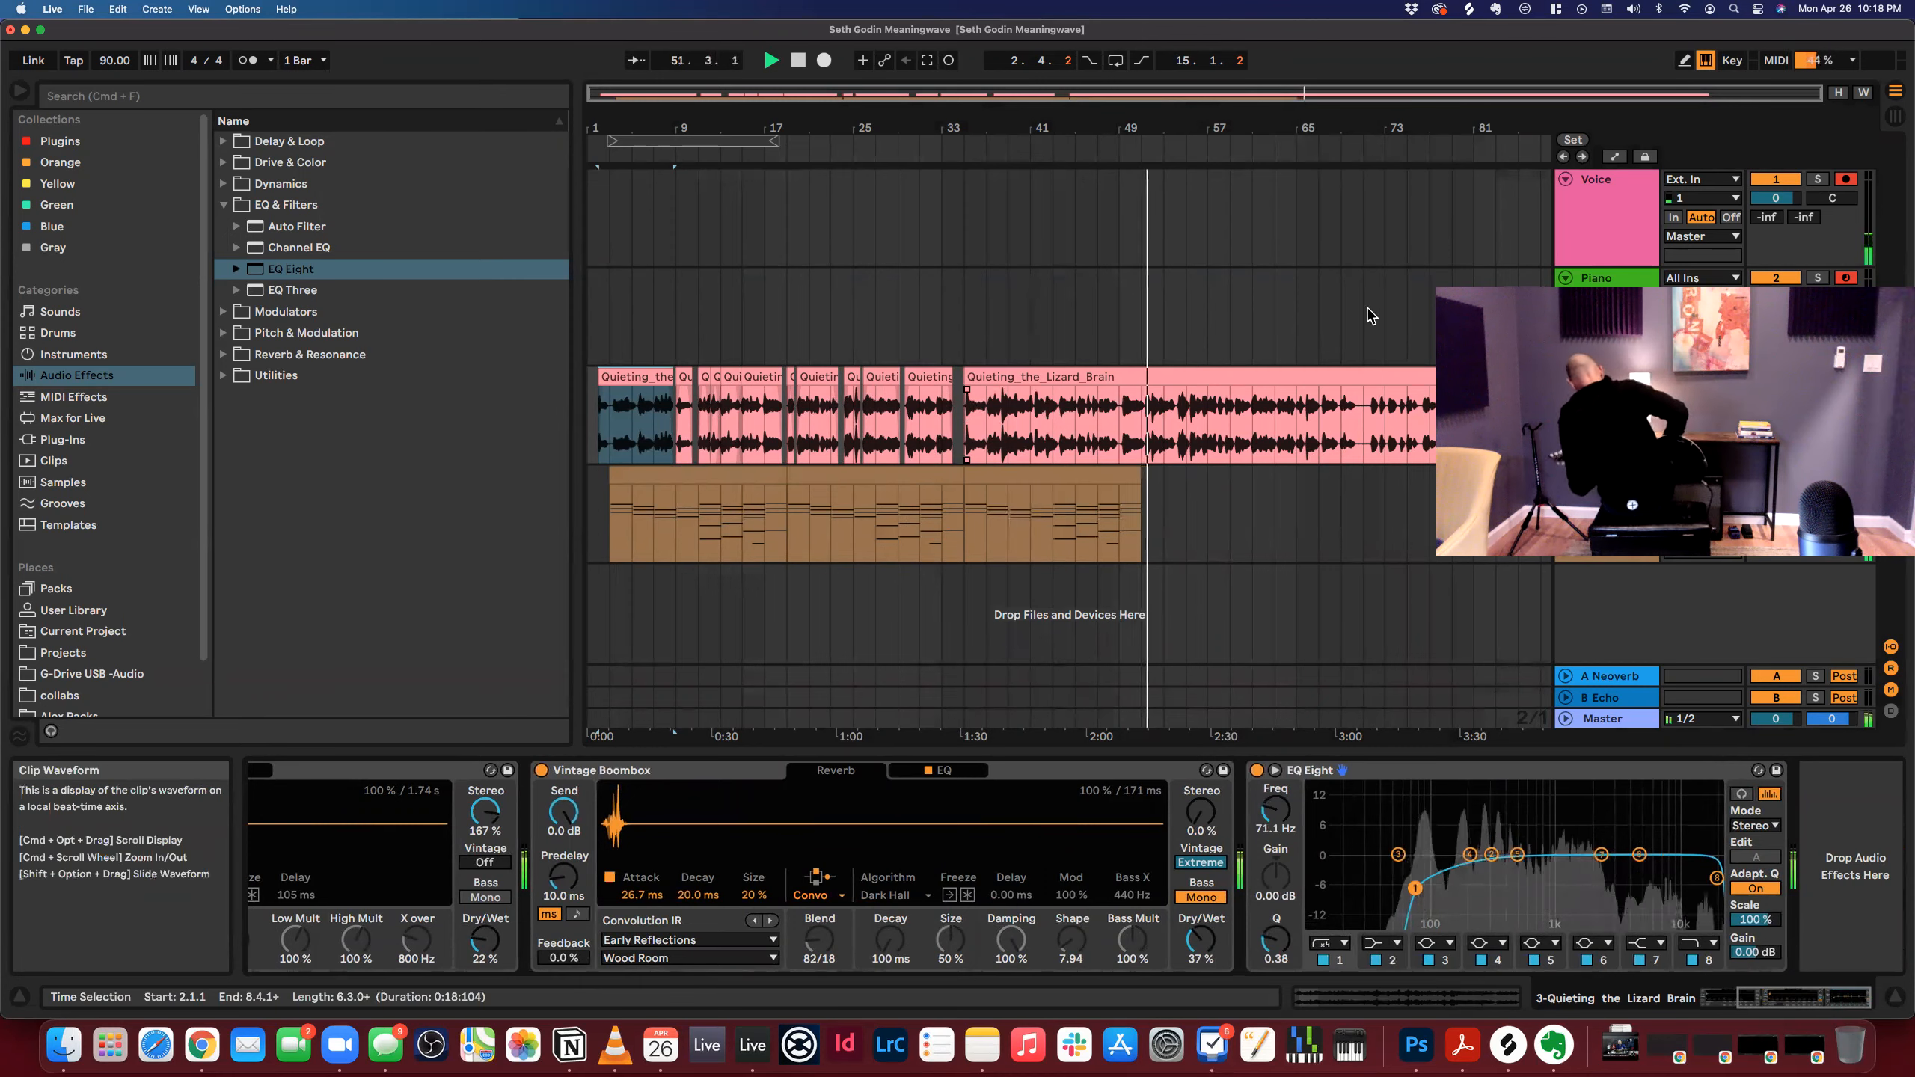
# Duplicate the Omnisphere clip at bars 35 to 51 twice so the chords run to bar 83.
pyautogui.click(988, 524)
pyautogui.click(955, 475)
pyautogui.click(1003, 475)
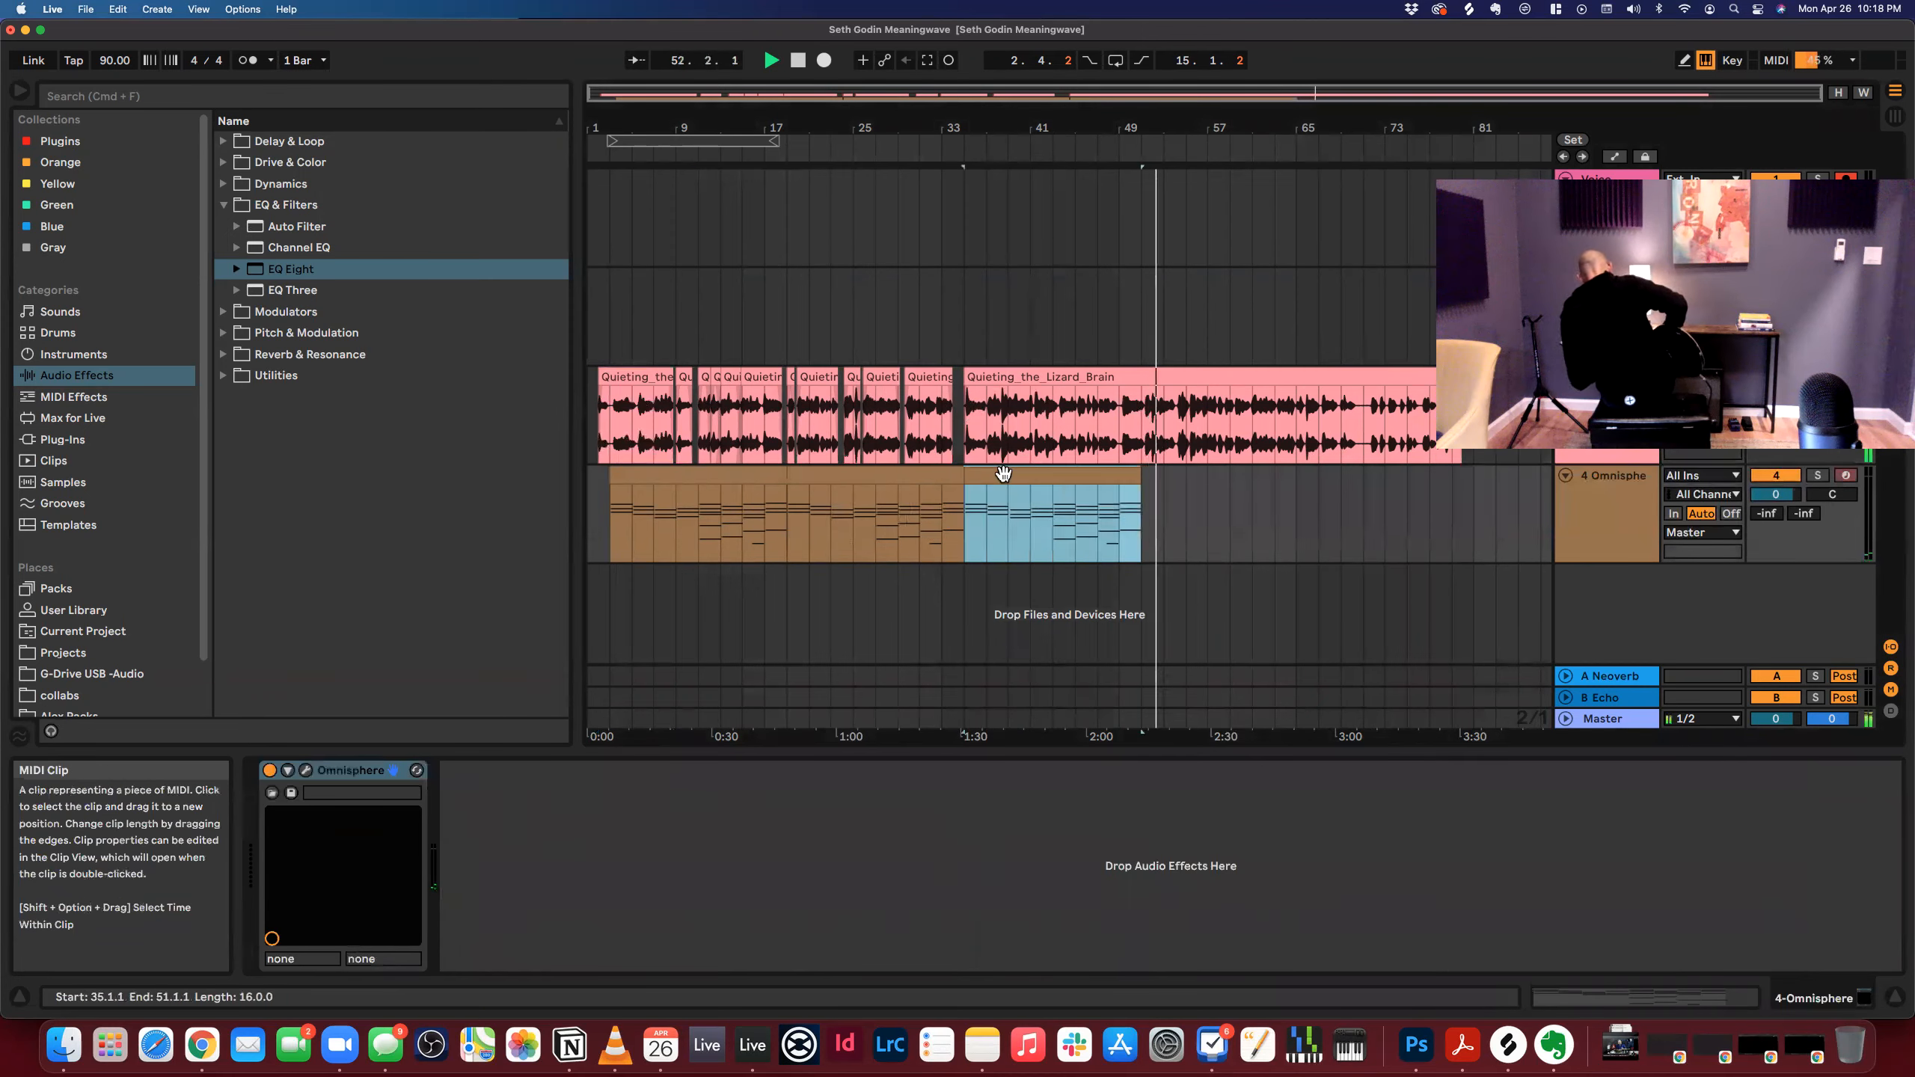
pyautogui.press('super+d')
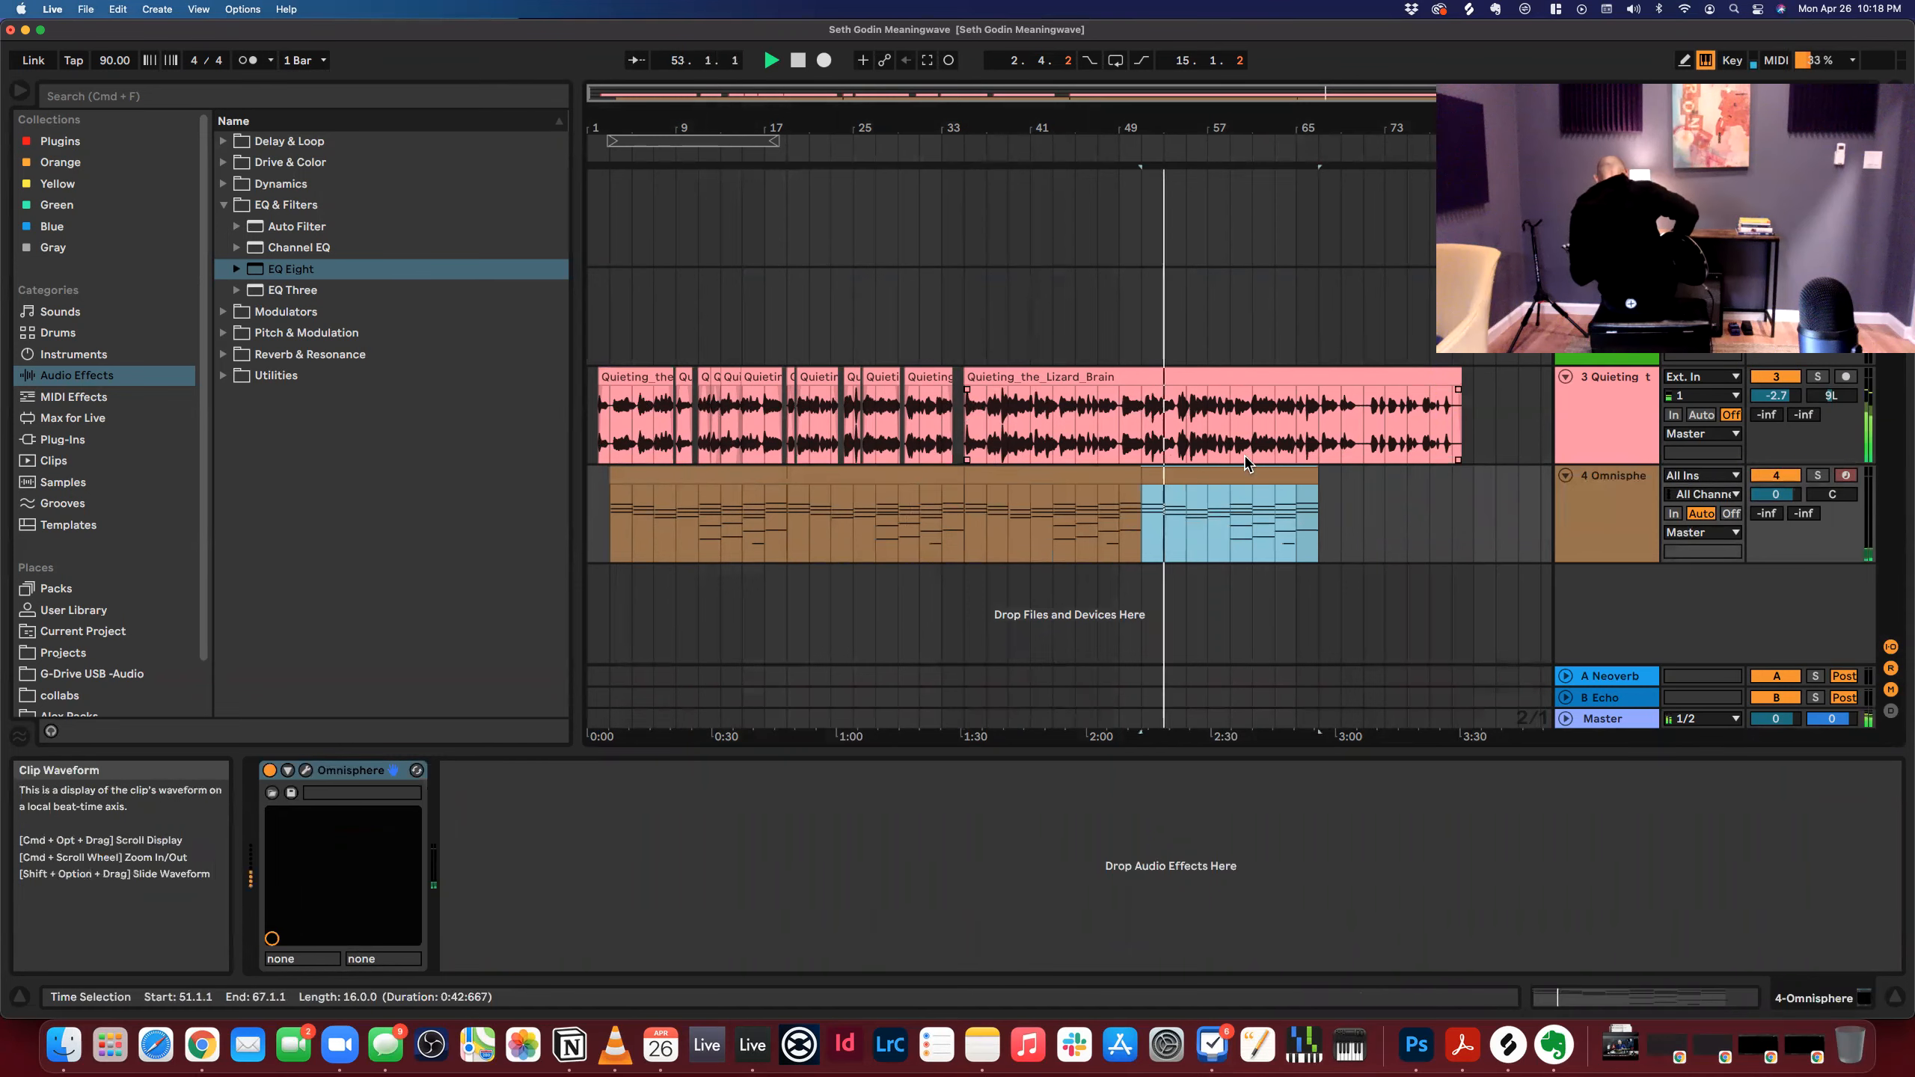
pyautogui.press('super+d')
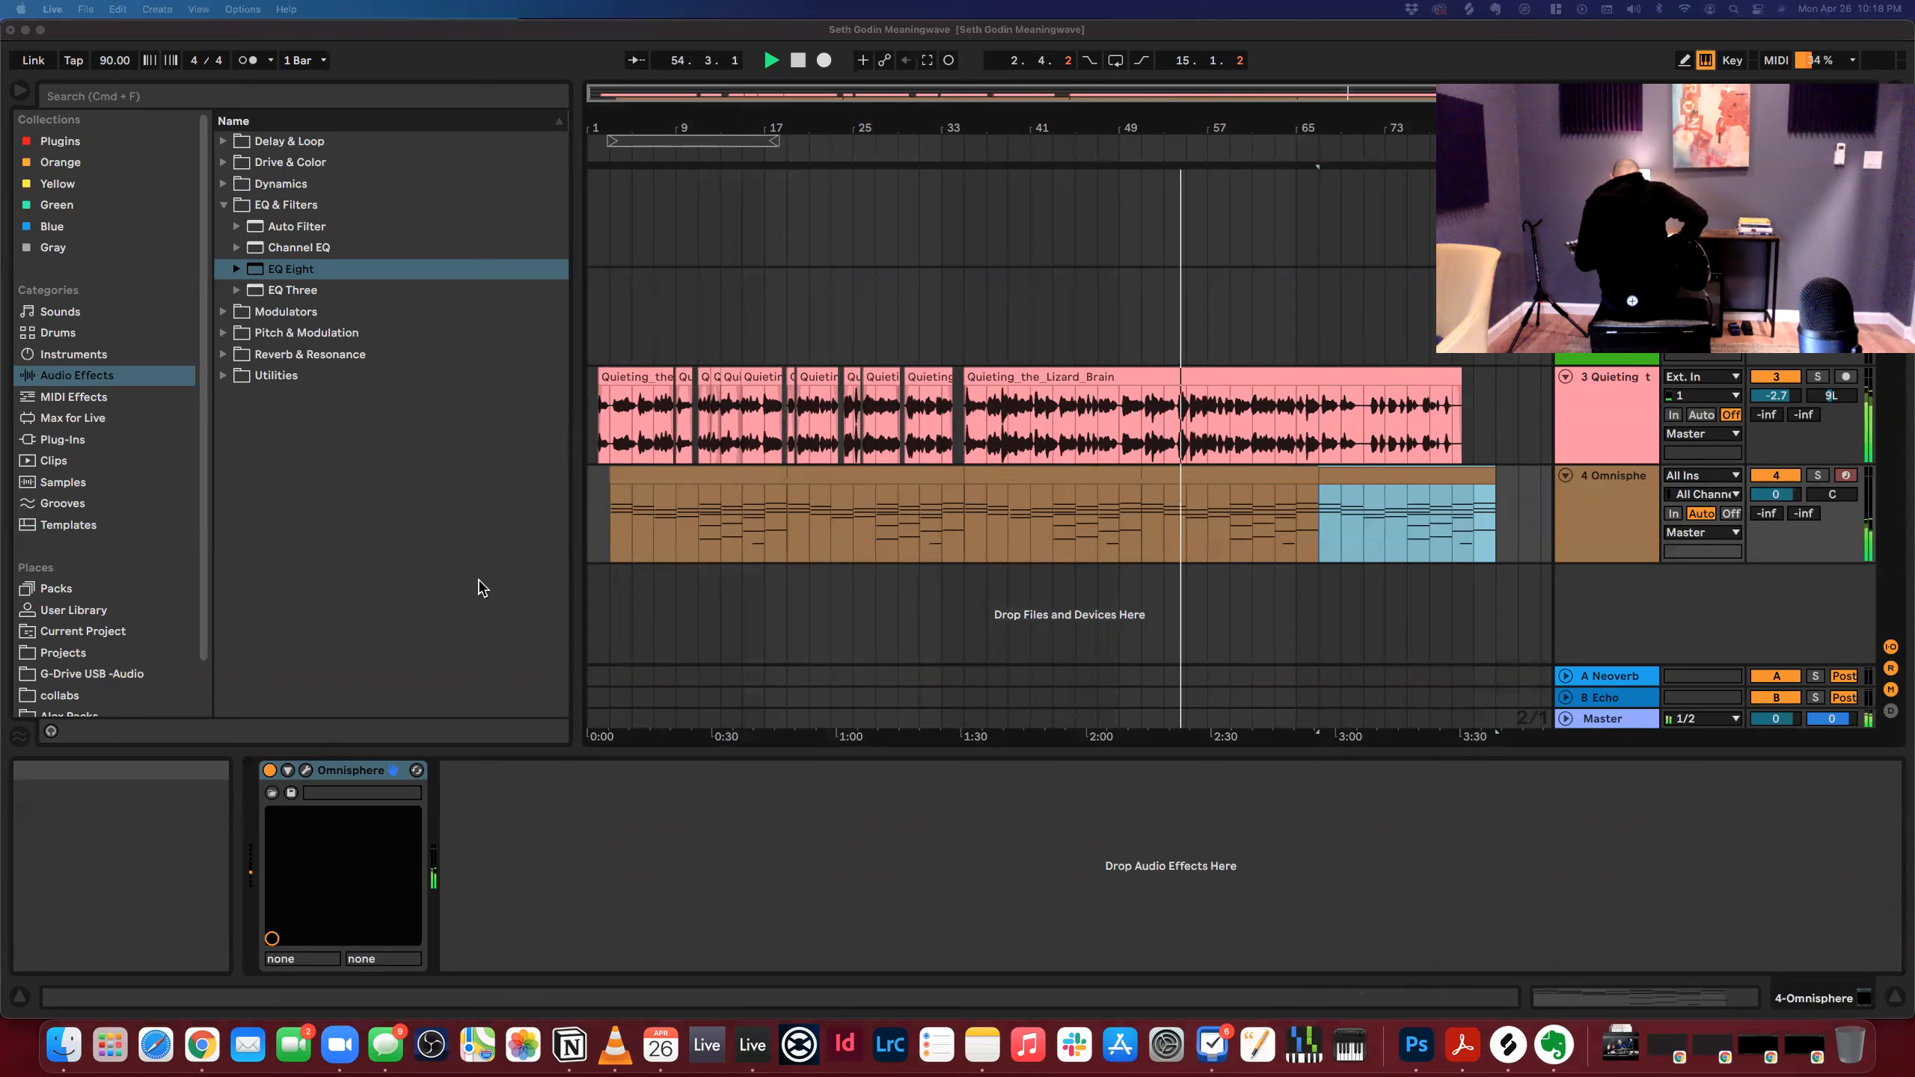
# Load the Experibass Stickato patch from the ARP + BPM category into the Piano track's Omnisphere and close its window.
pyautogui.click(1056, 528)
pyautogui.click(1617, 481)
pyautogui.click(1580, 398)
pyautogui.click(1590, 317)
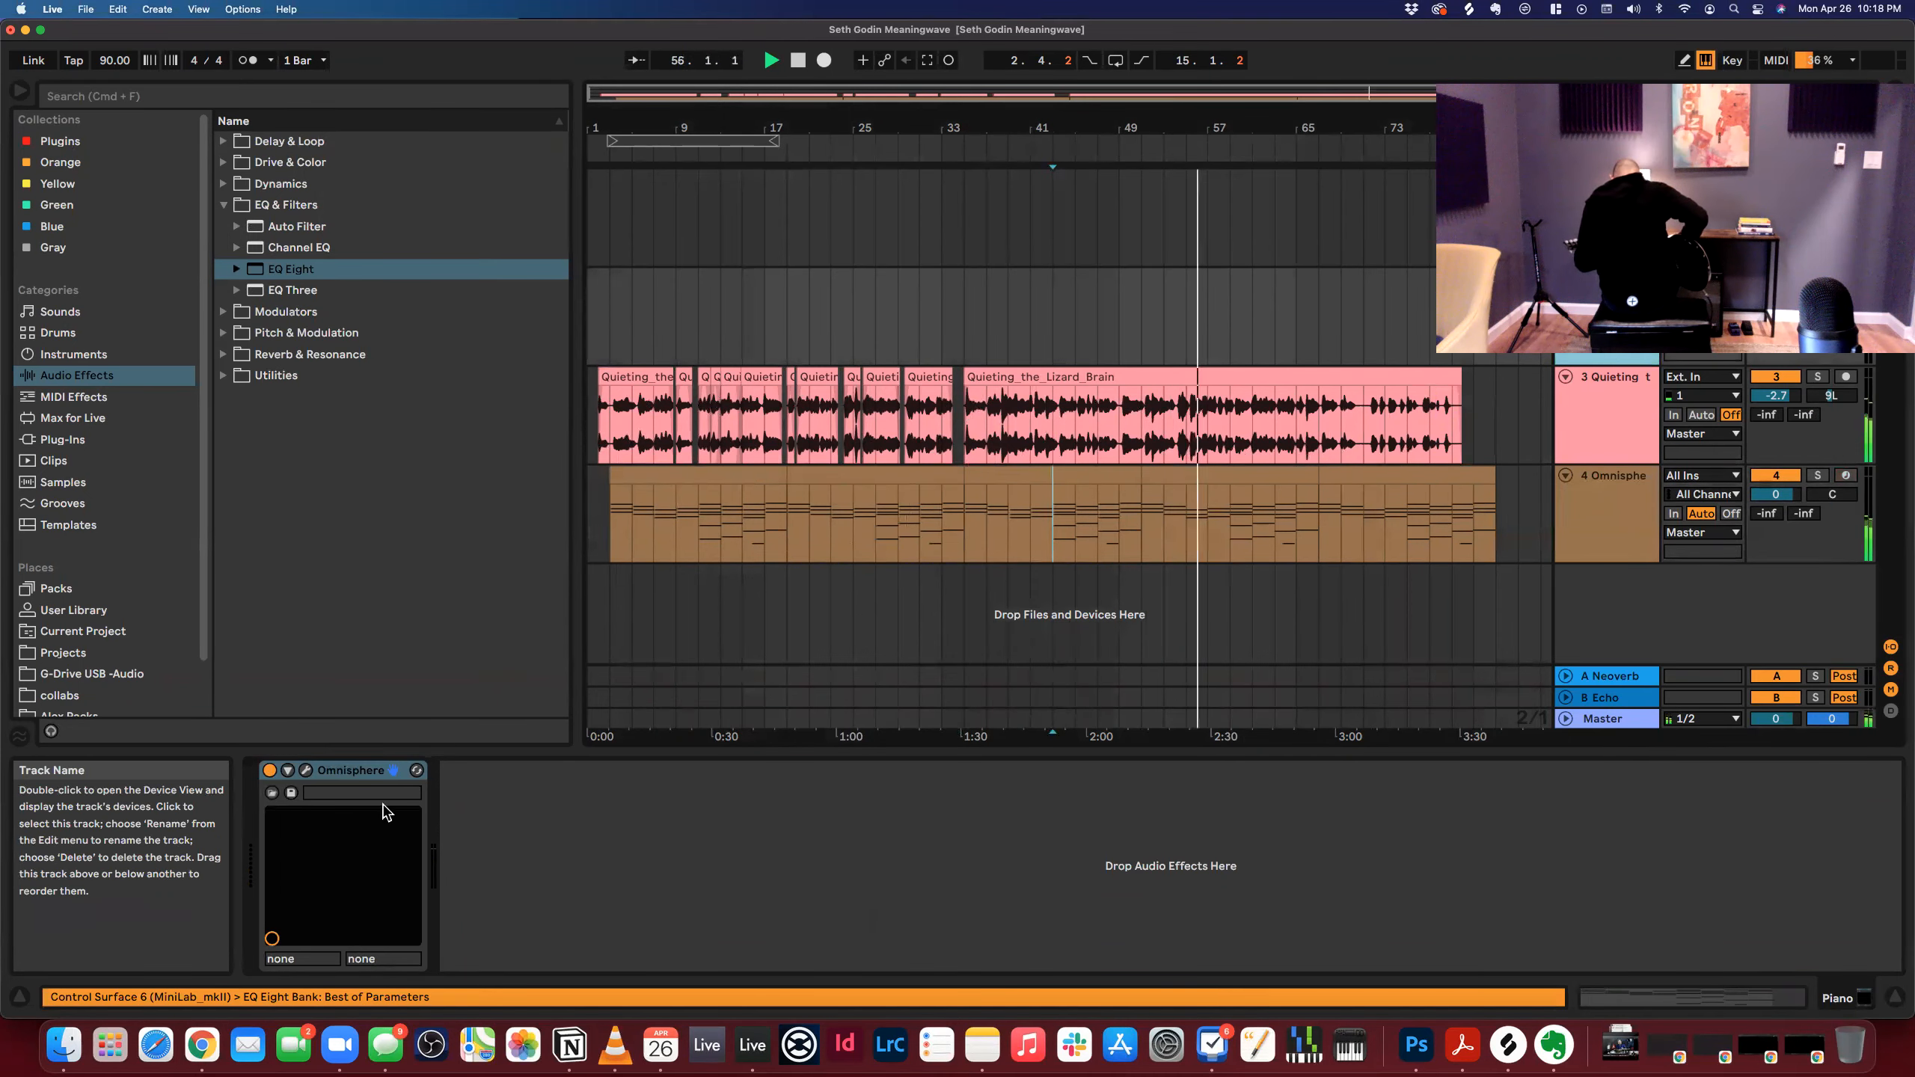
pyautogui.click(305, 771)
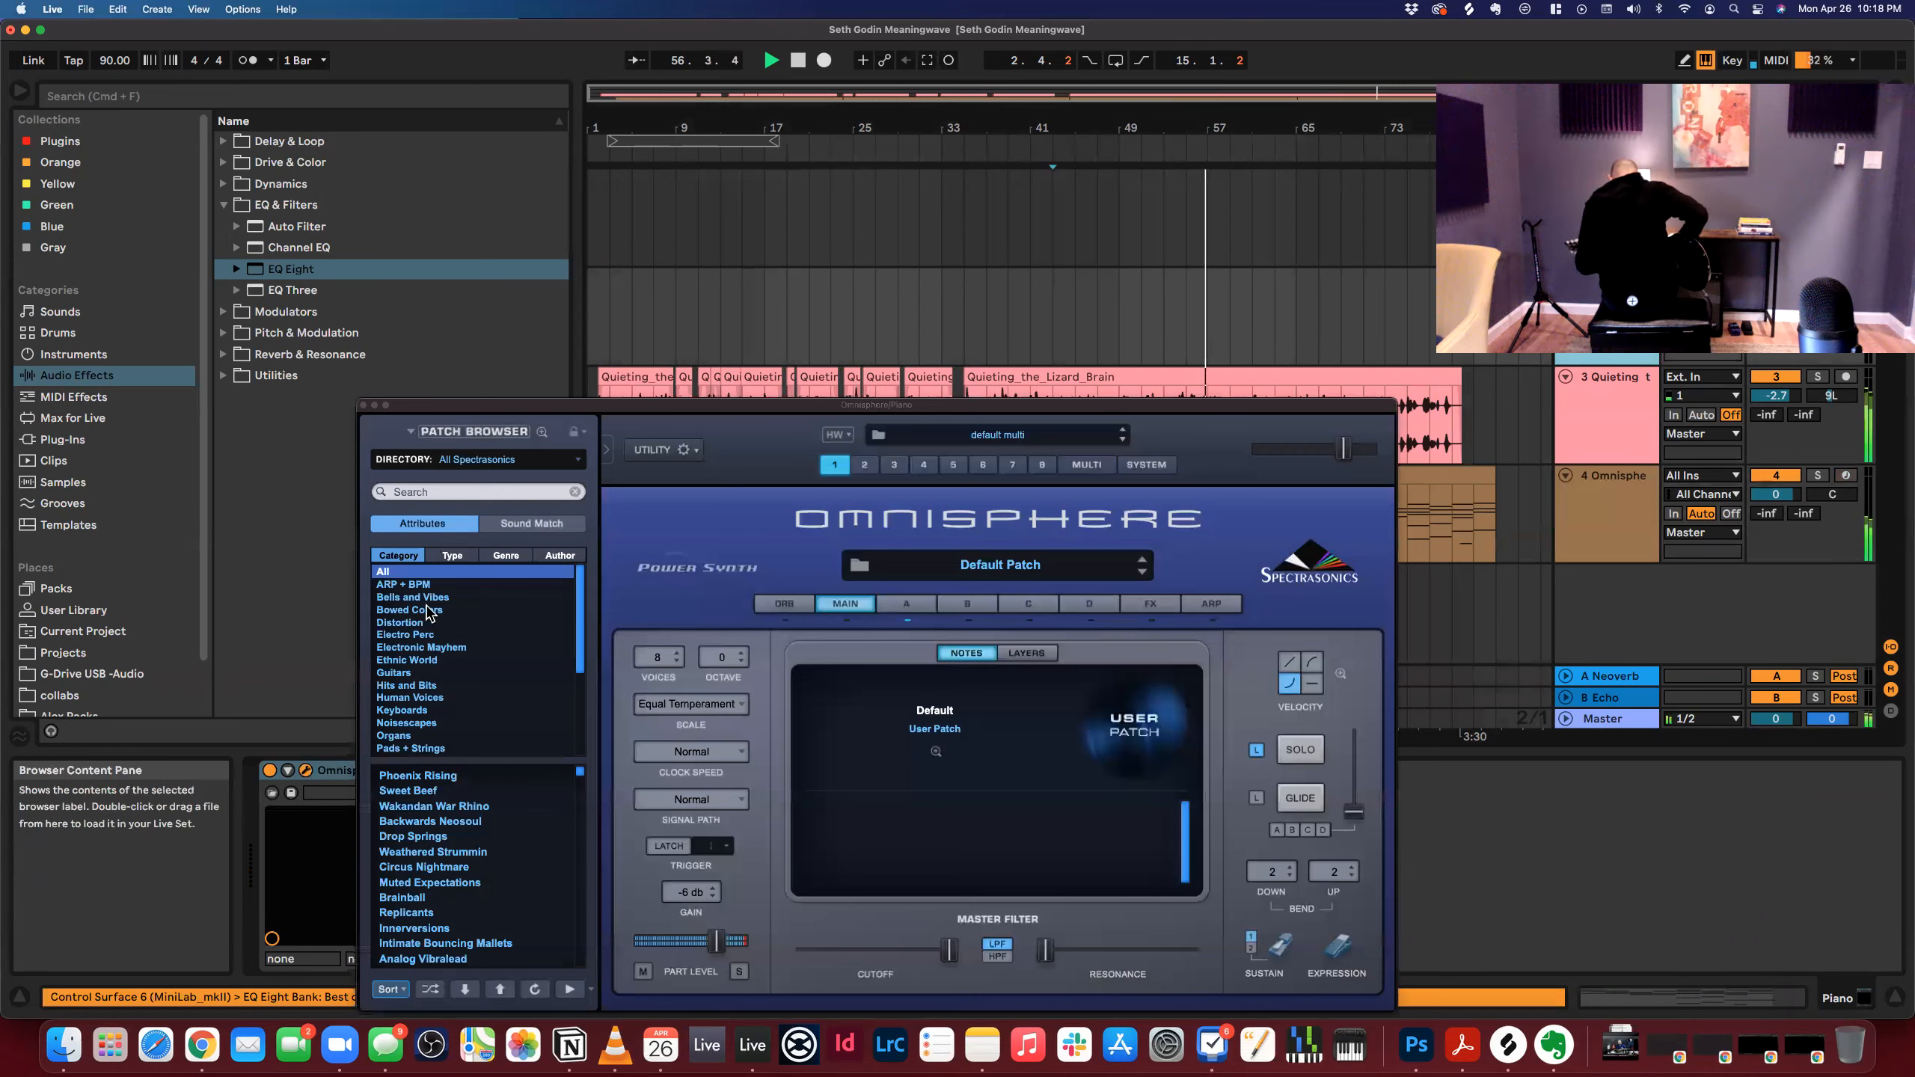
pyautogui.click(407, 672)
pyautogui.click(409, 710)
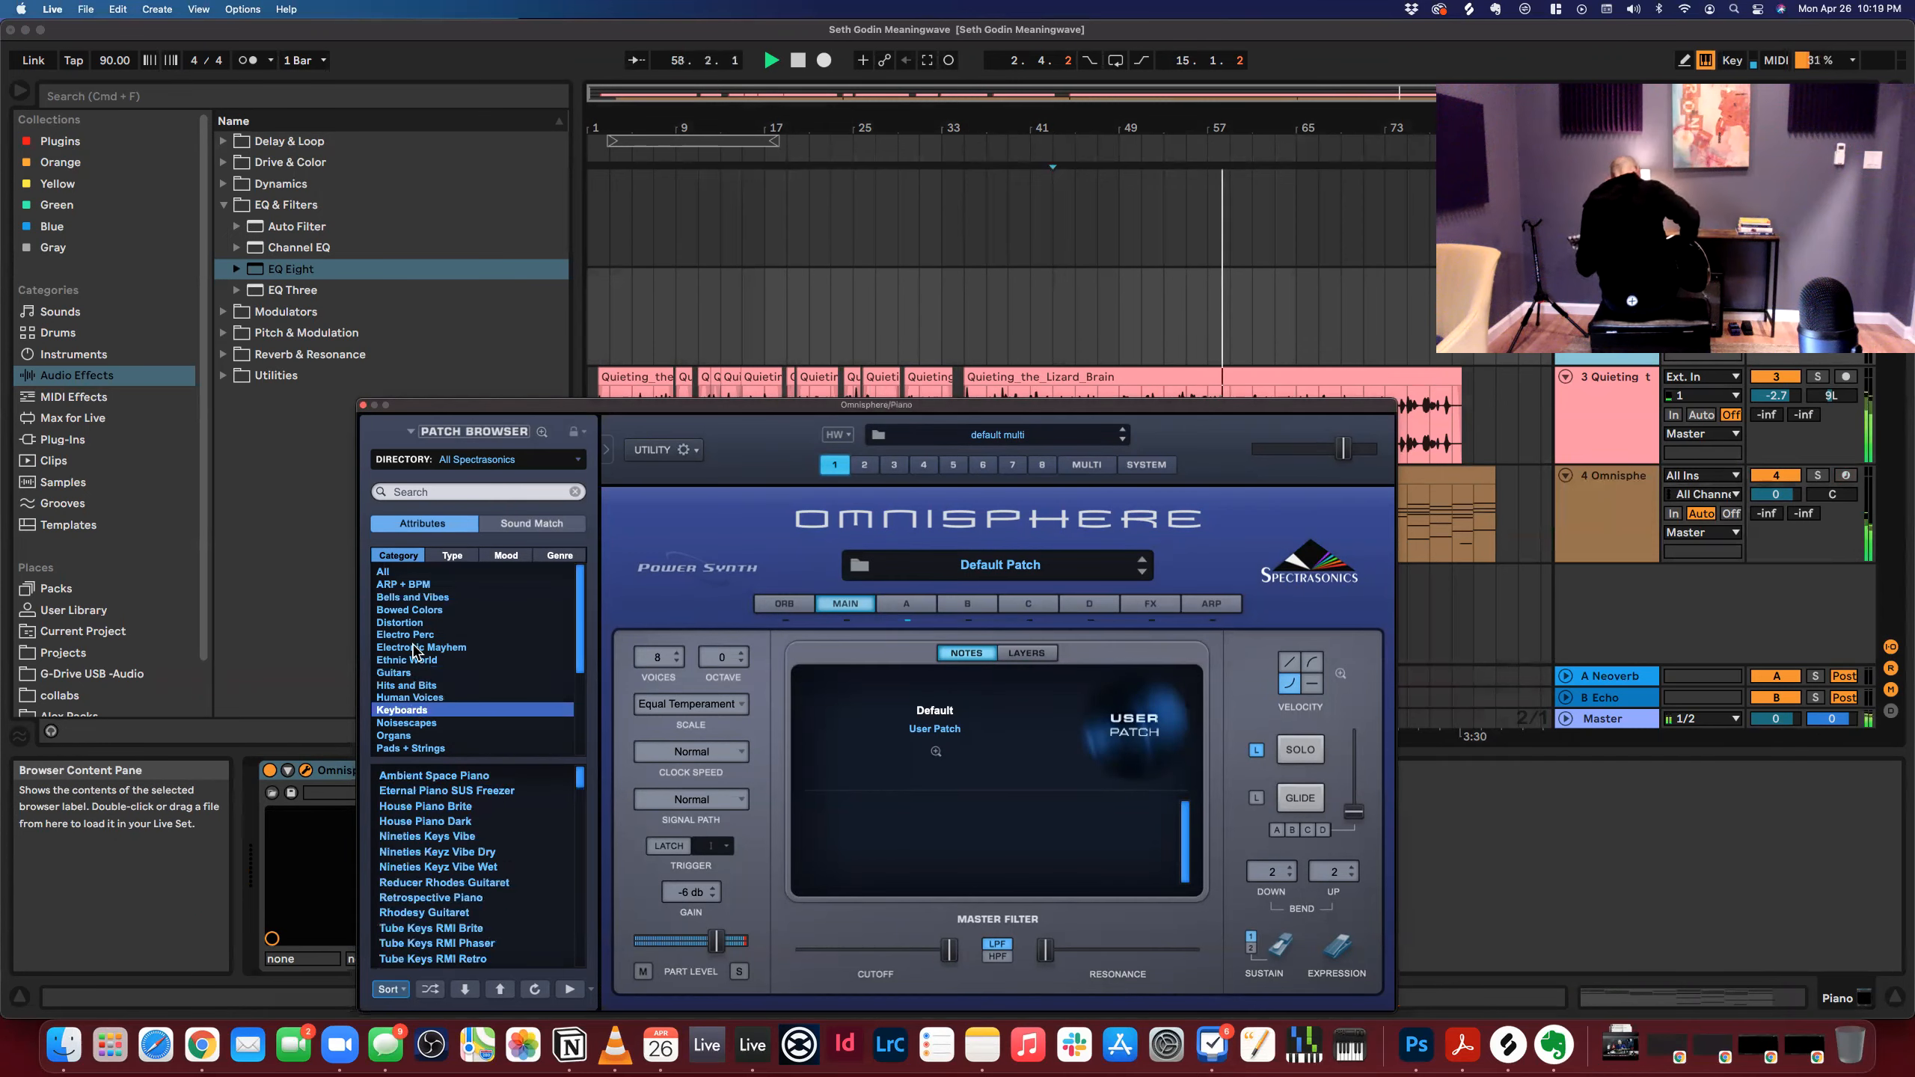
pyautogui.click(411, 670)
pyautogui.click(406, 588)
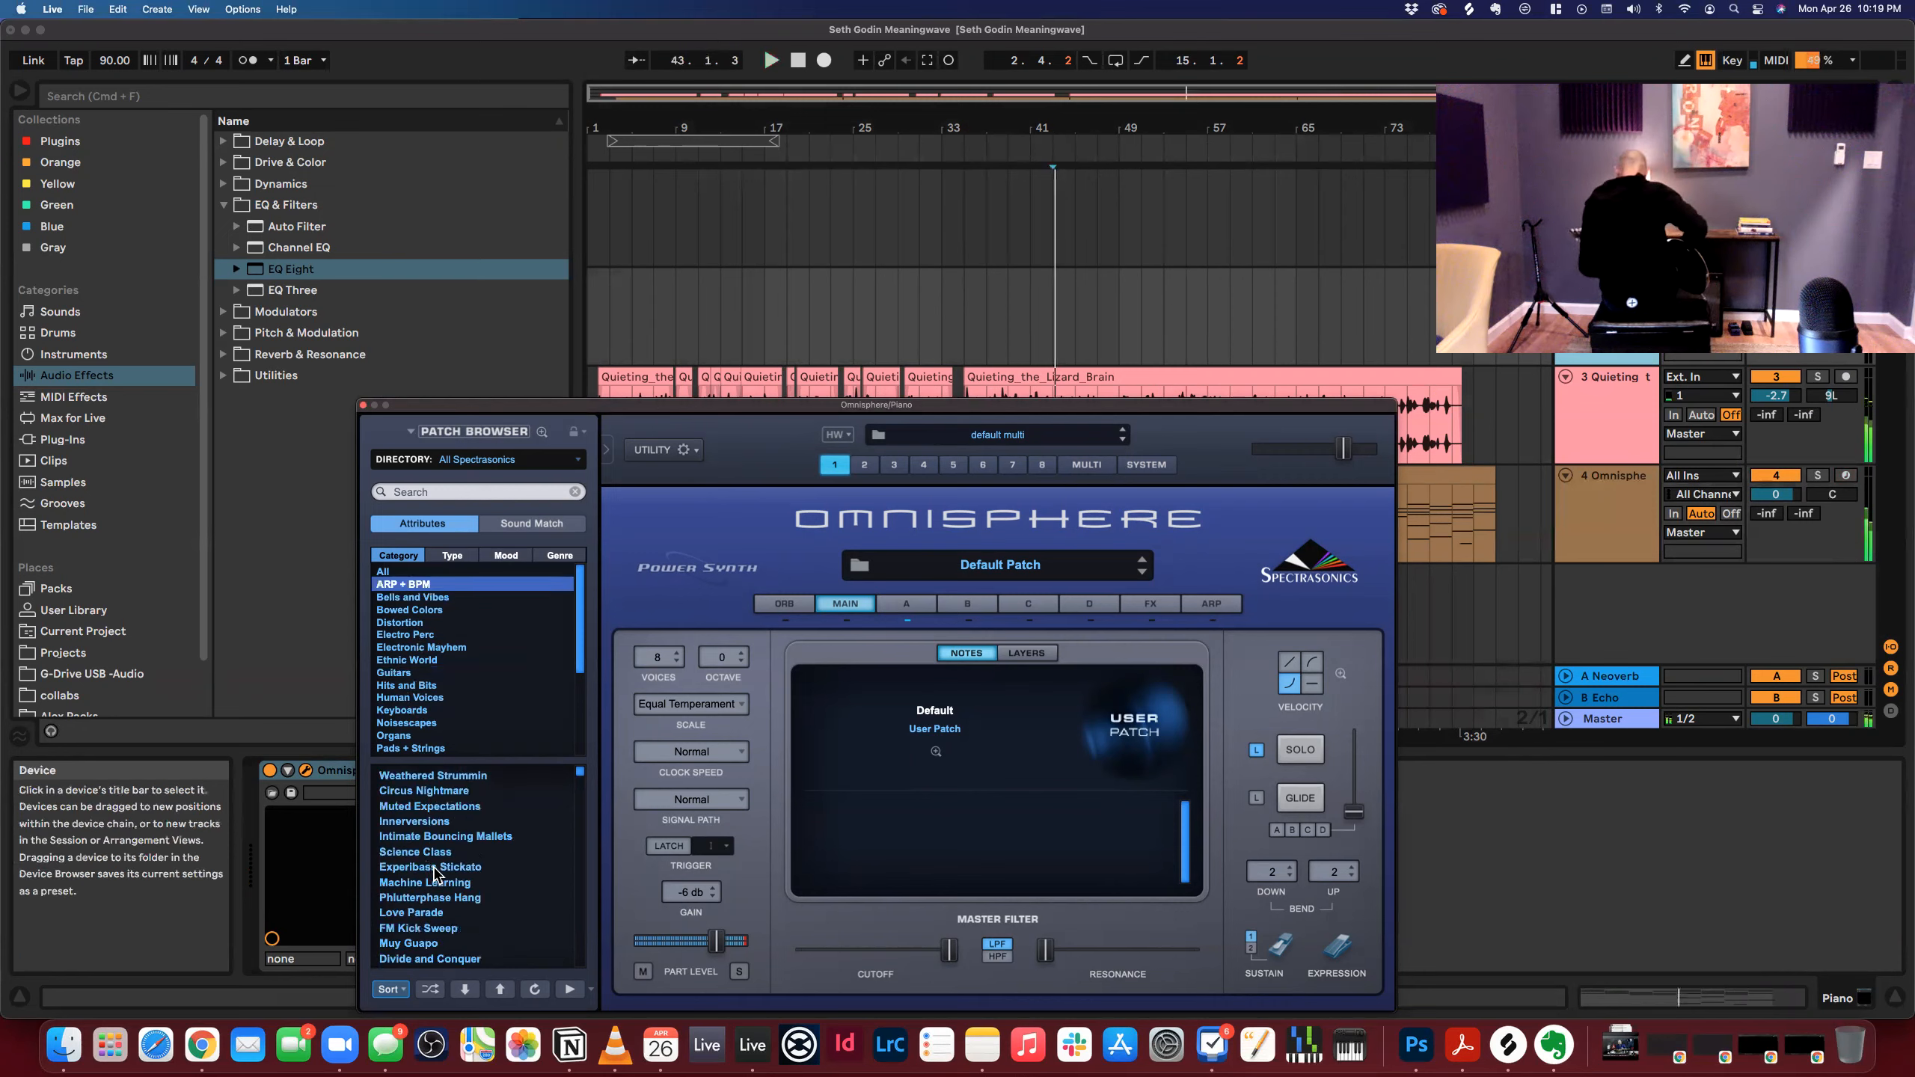
pyautogui.click(435, 869)
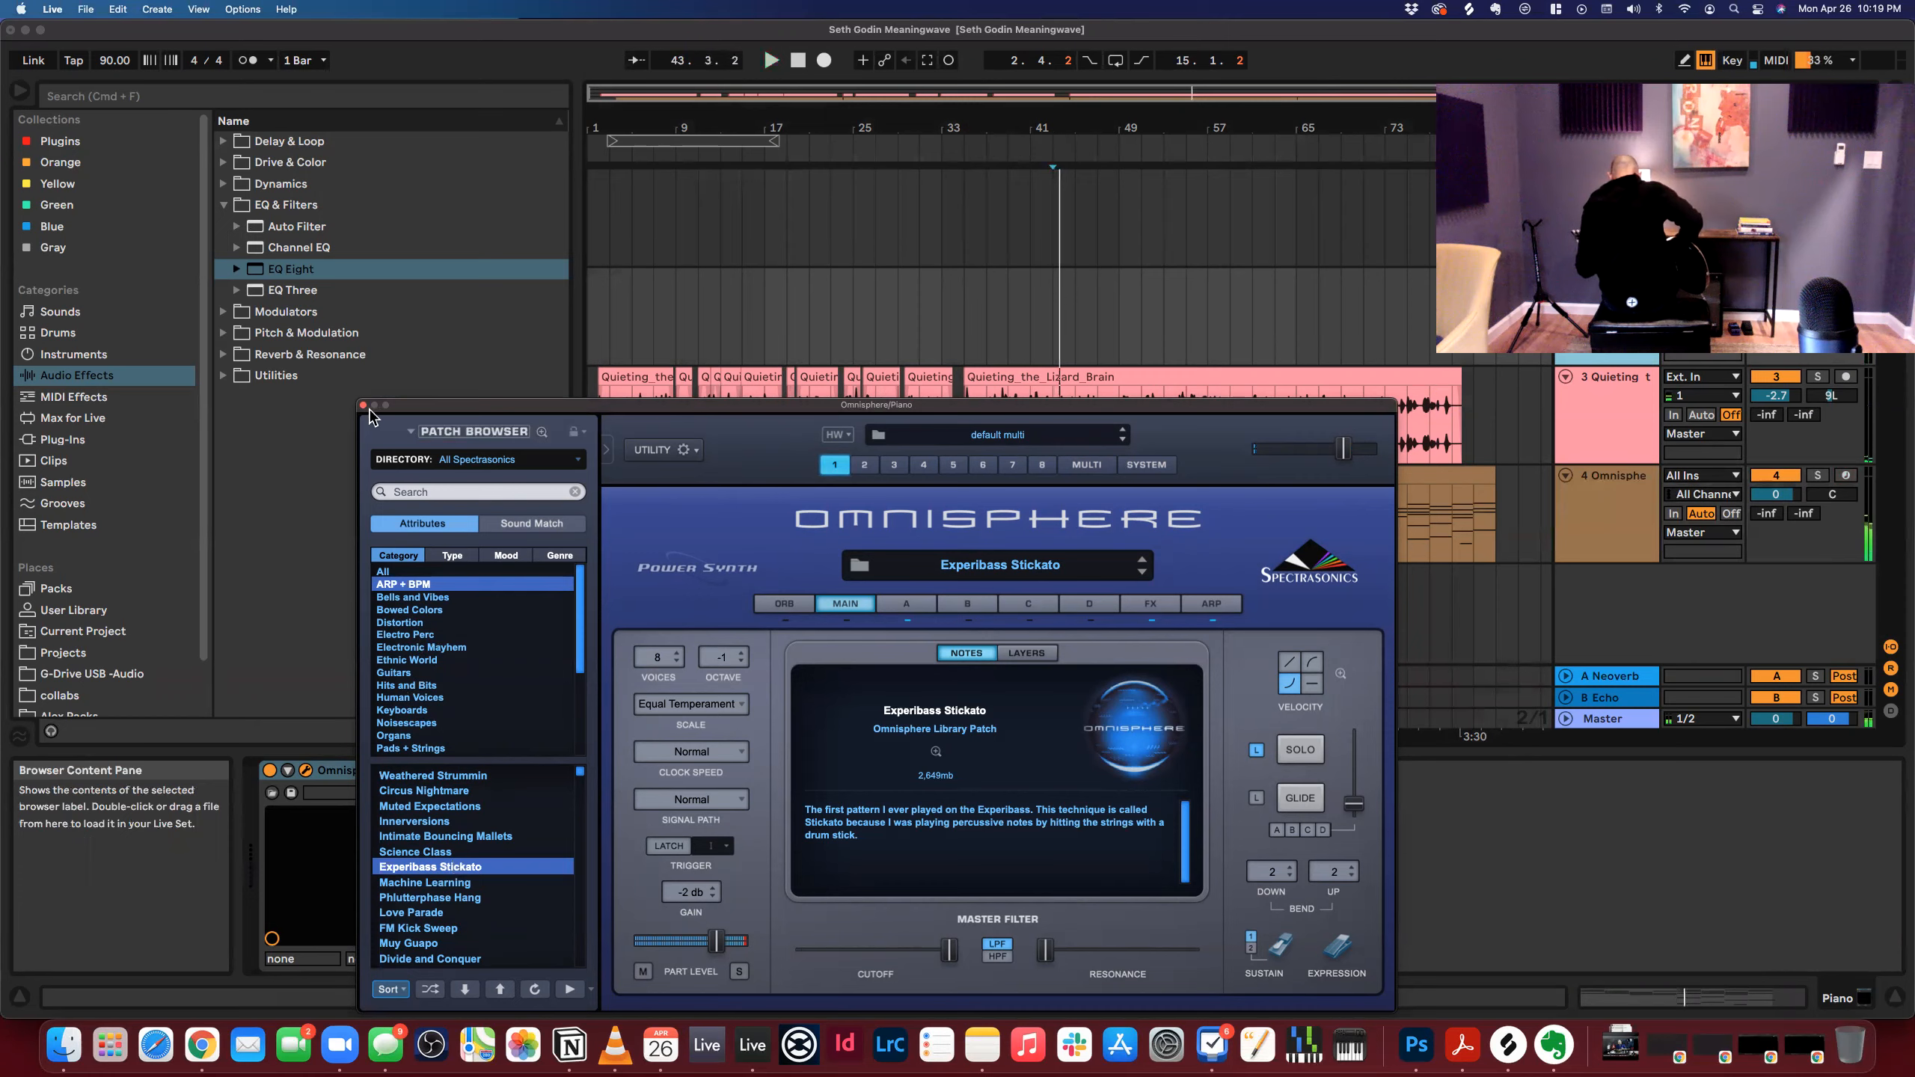
pyautogui.press('super+w')
# Copy the first Omnisphere chord clip onto the Piano track at bars 3 to 19 and play it with Piano soloed.
pyautogui.click(675, 492)
pyautogui.moveTo(674, 481)
pyautogui.mouseDown()
pyautogui.moveTo(673, 580)
pyautogui.moveTo(748, 505)
pyautogui.moveTo(730, 358)
pyautogui.mouseUp()
pyautogui.press('space')
pyautogui.click(1673, 307)
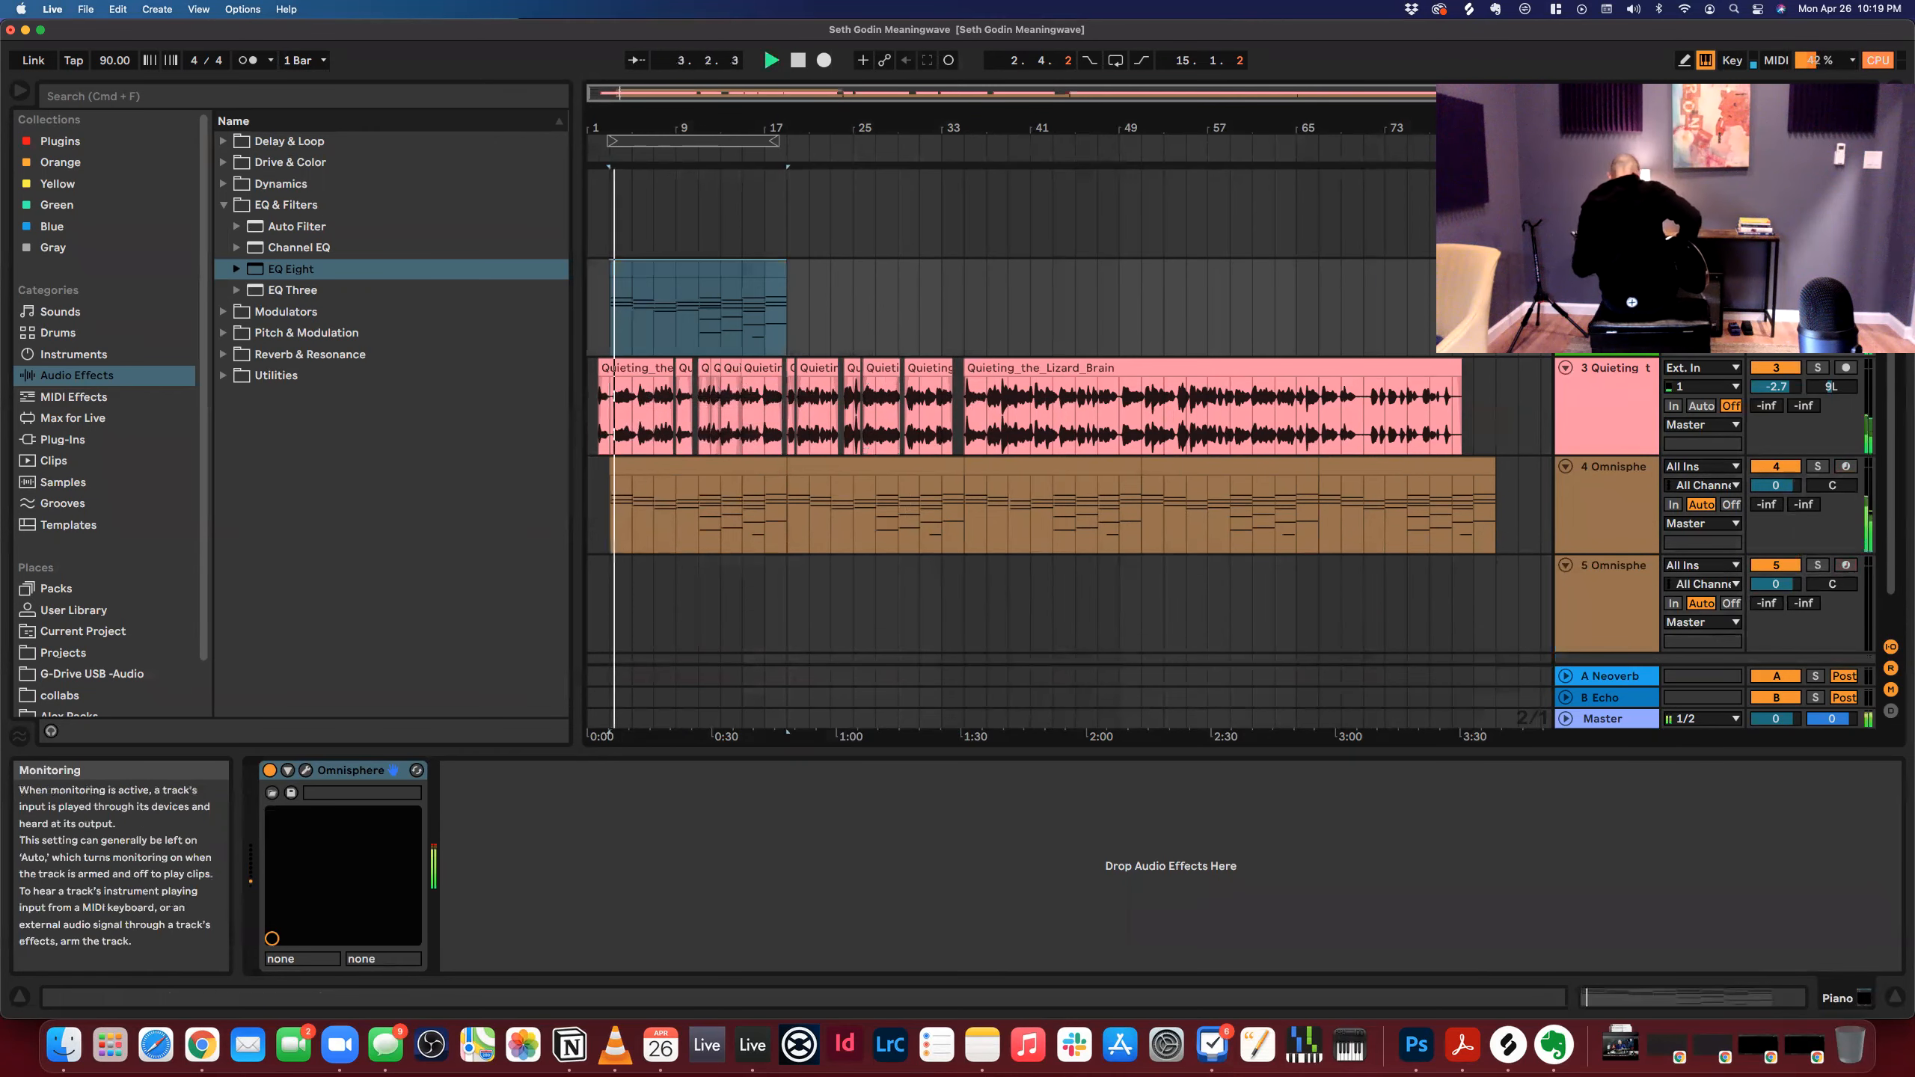
pyautogui.click(671, 272)
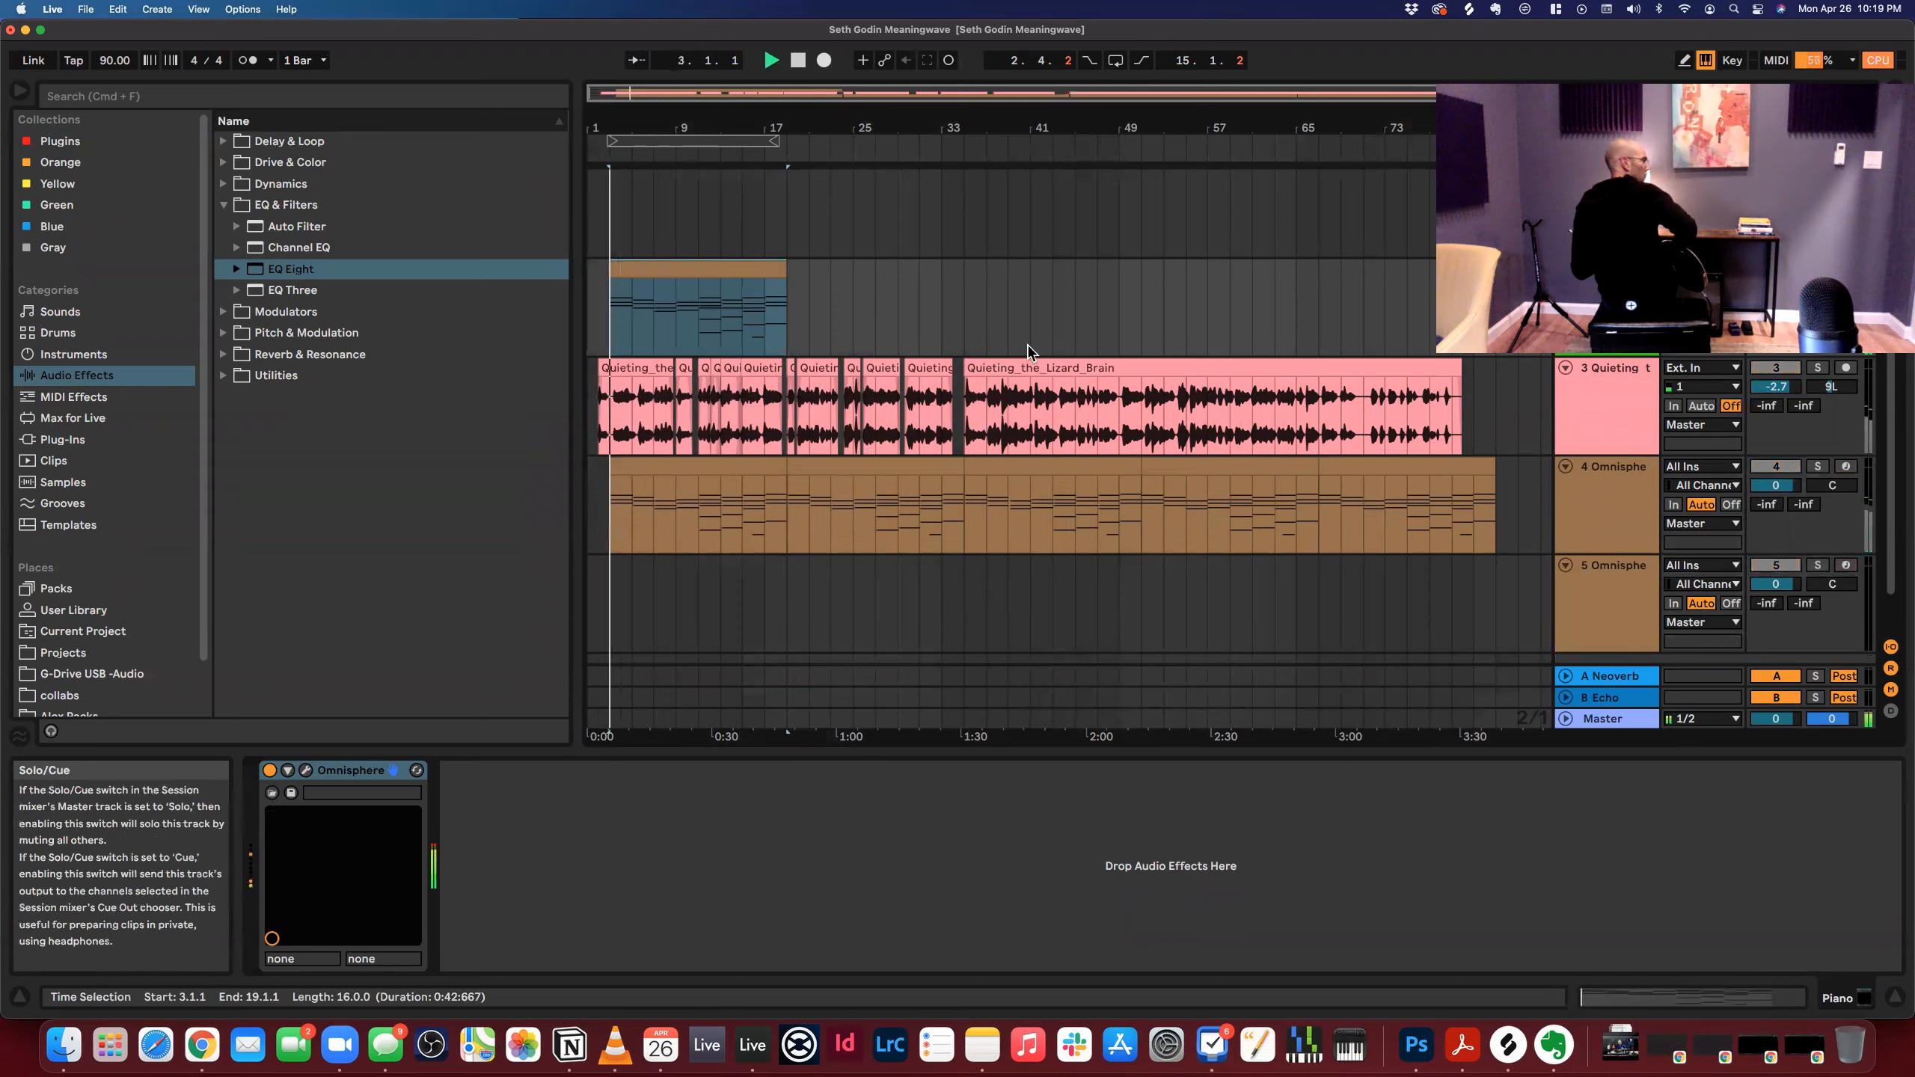
# Transpose all notes of the Piano track's clip up two octaves, play them and close the note editor.
pyautogui.doubleClick(671, 274)
pyautogui.click(834, 571)
pyautogui.press('super+a')
pyautogui.hotkey('shift', 'Up')
pyautogui.hotkey('shift', 'Up')
pyautogui.press('space')
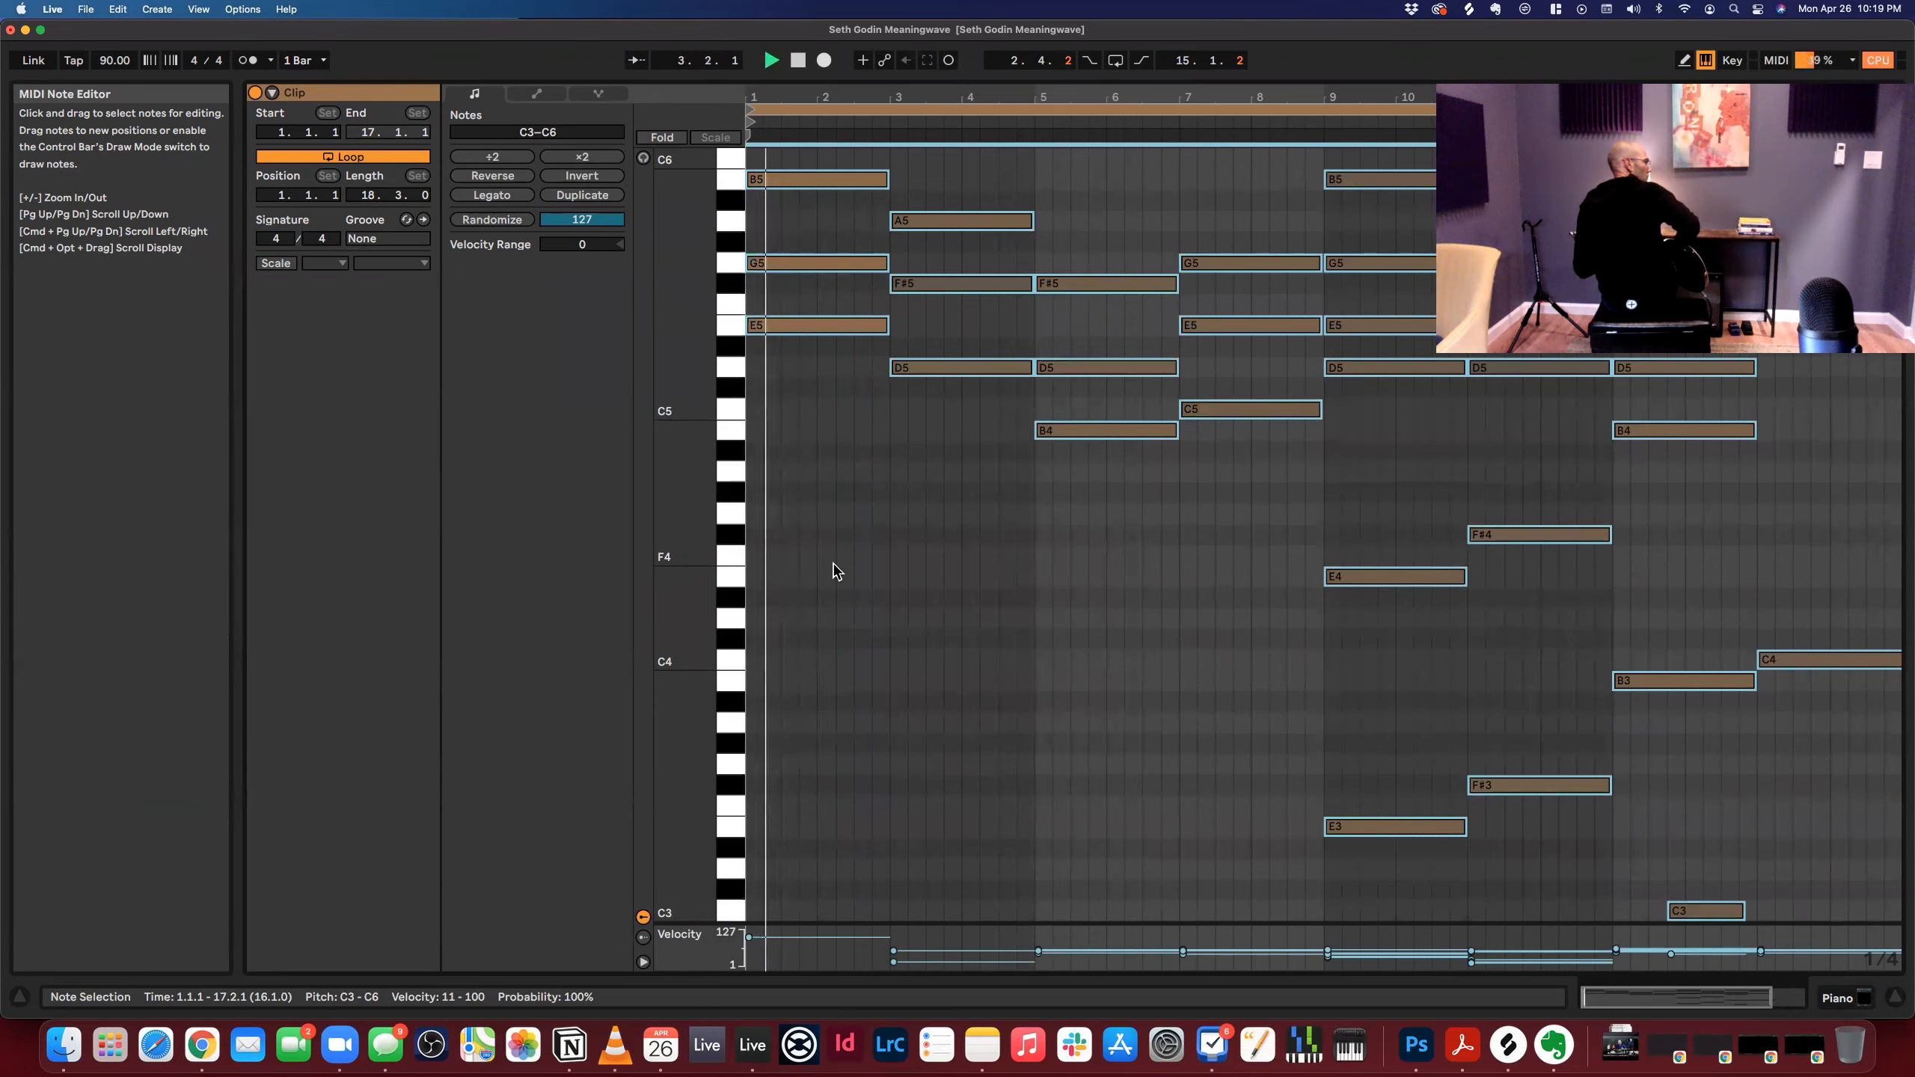
pyautogui.hotkey('shift', 'Tab')
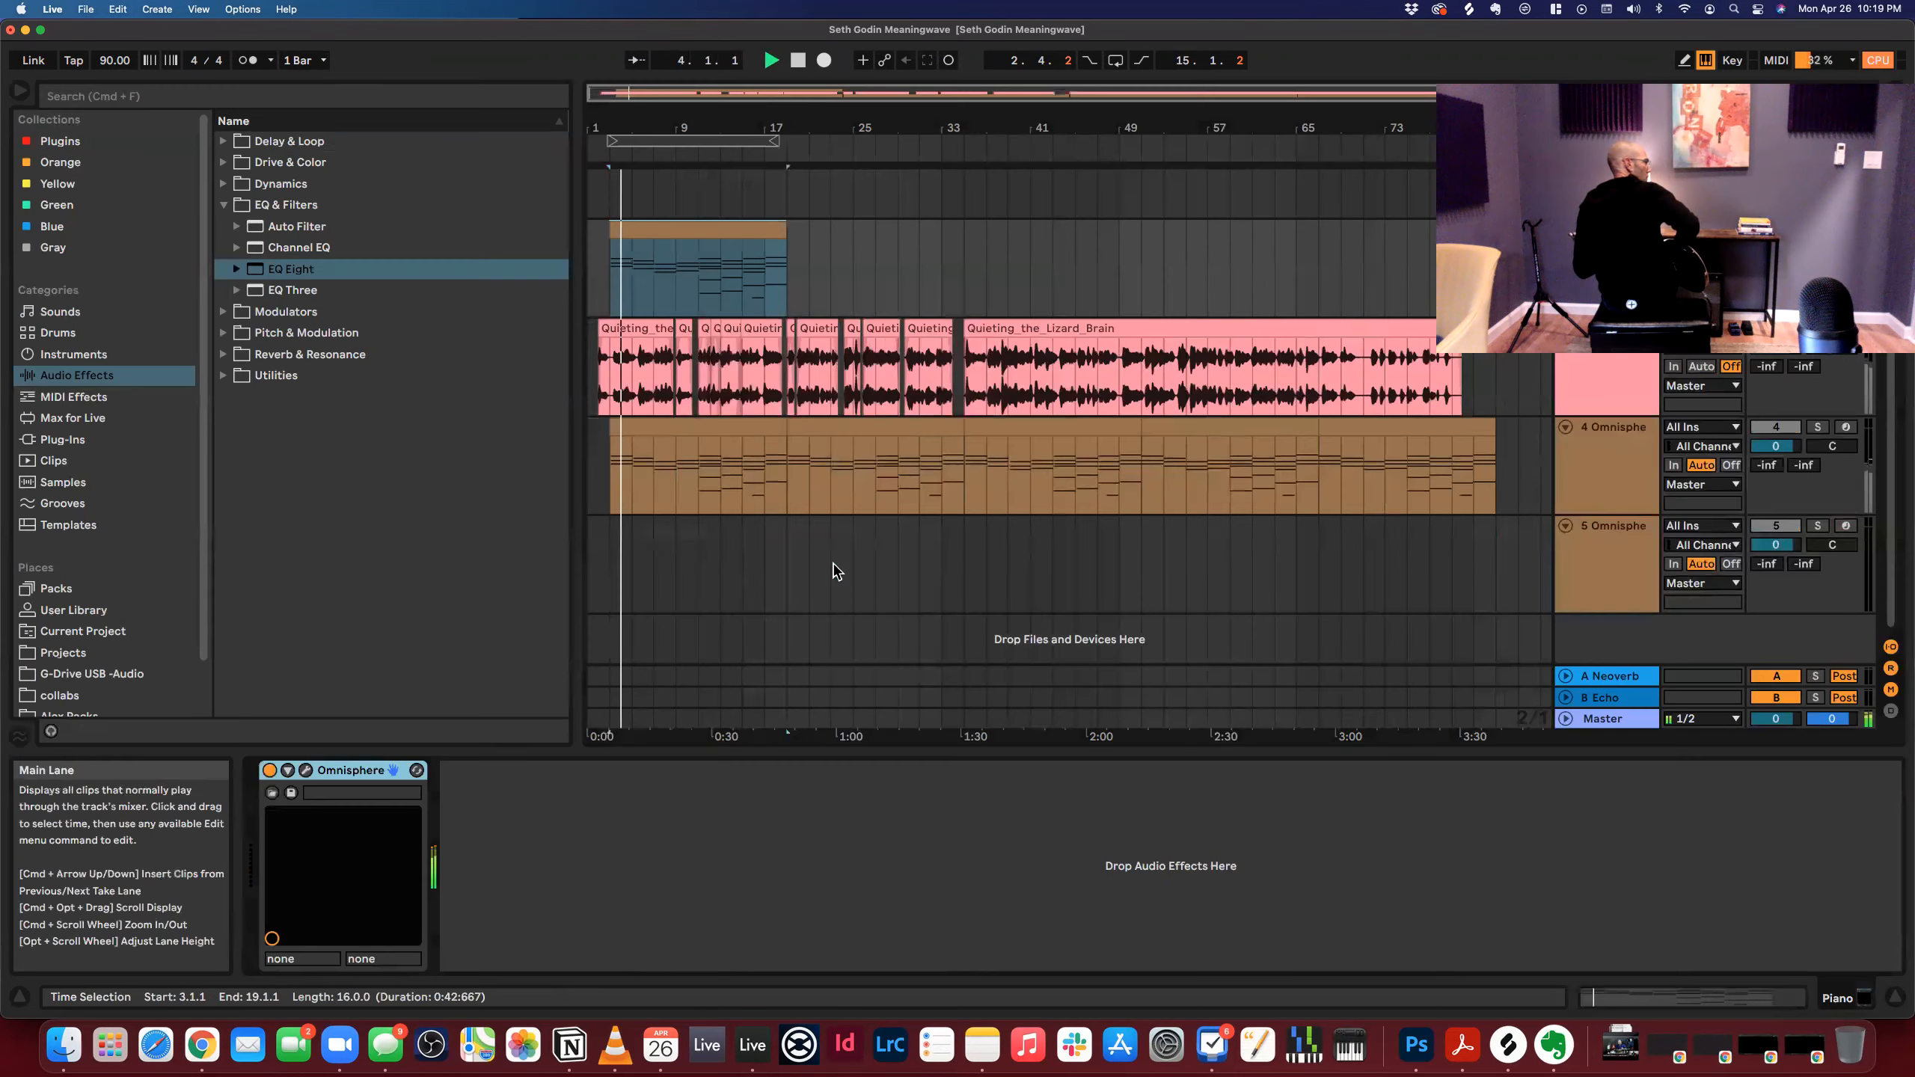
# Solo the 4 Omnisphere track along with Piano and raise the Piano track's Echo send to about -6.6 dB.
pyautogui.click(1817, 427)
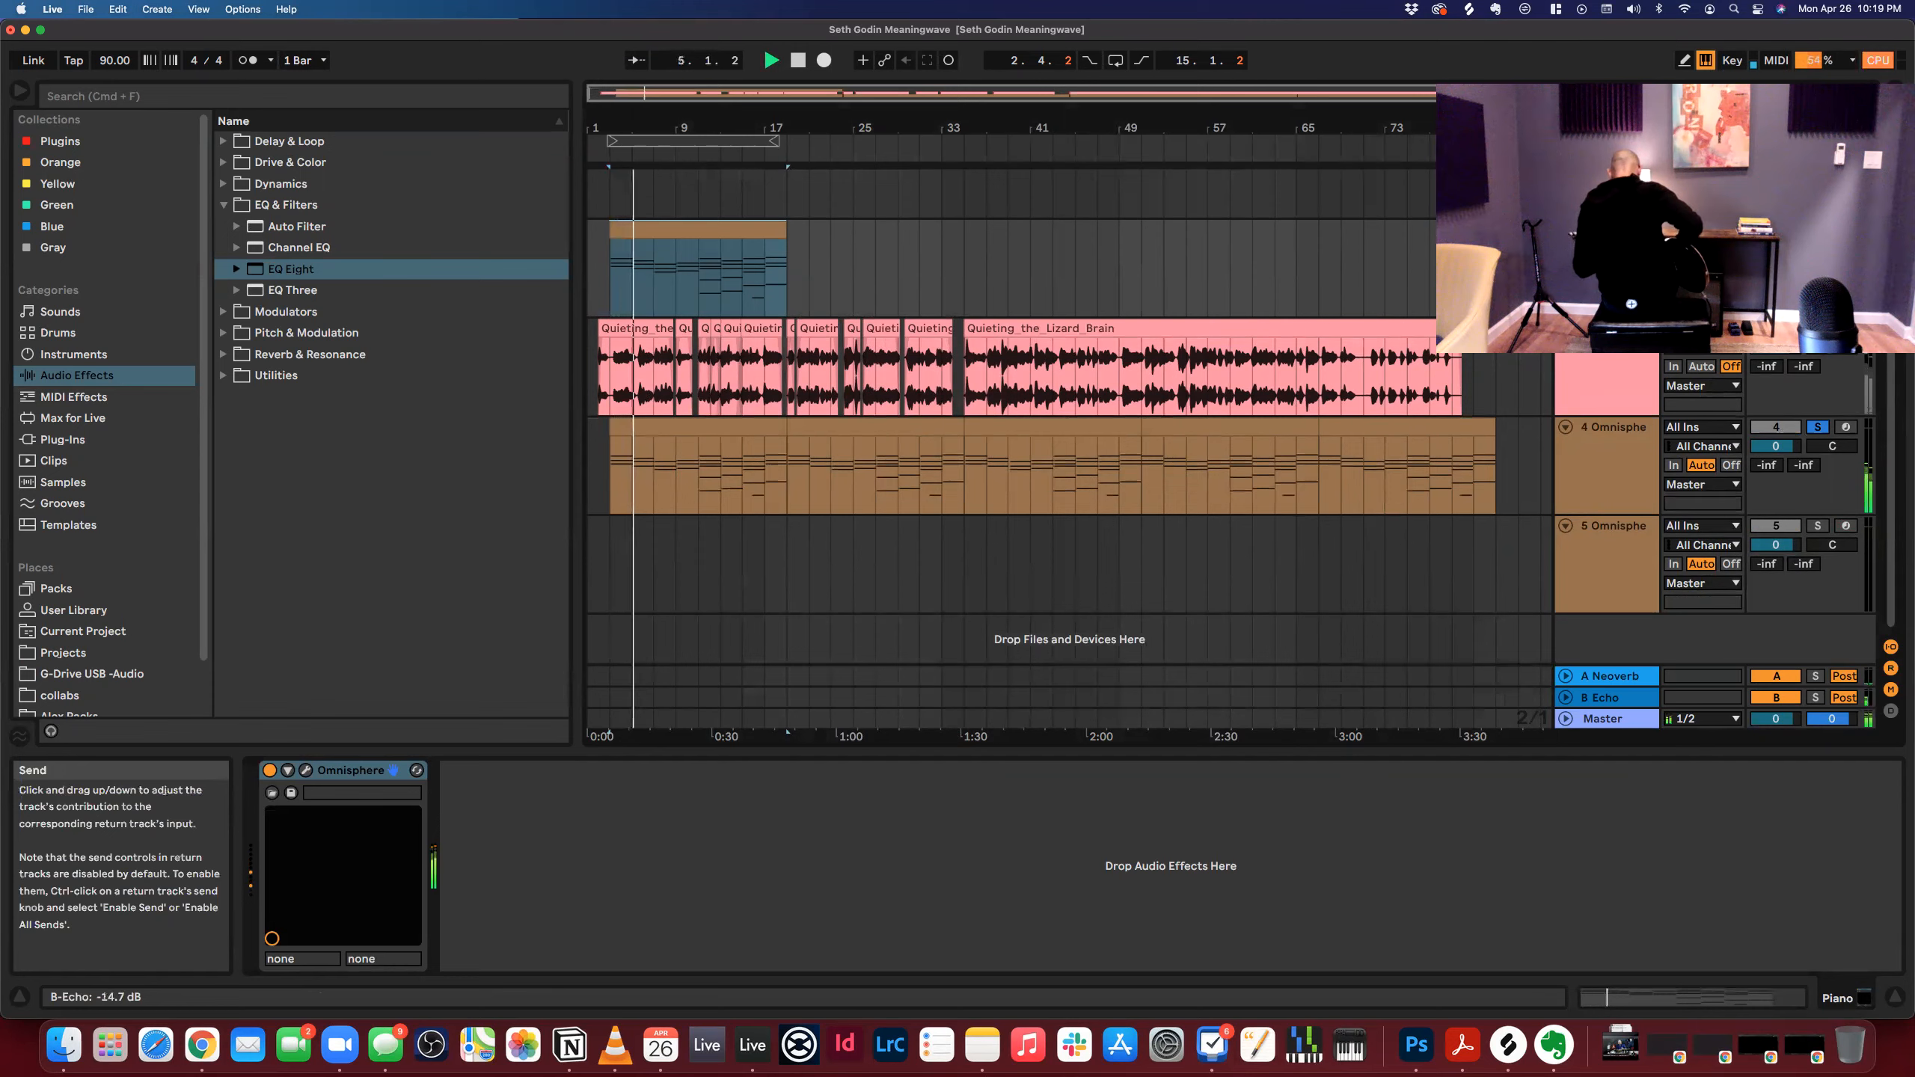
pyautogui.moveTo(1803, 268); pyautogui.dragTo(1804, 247)
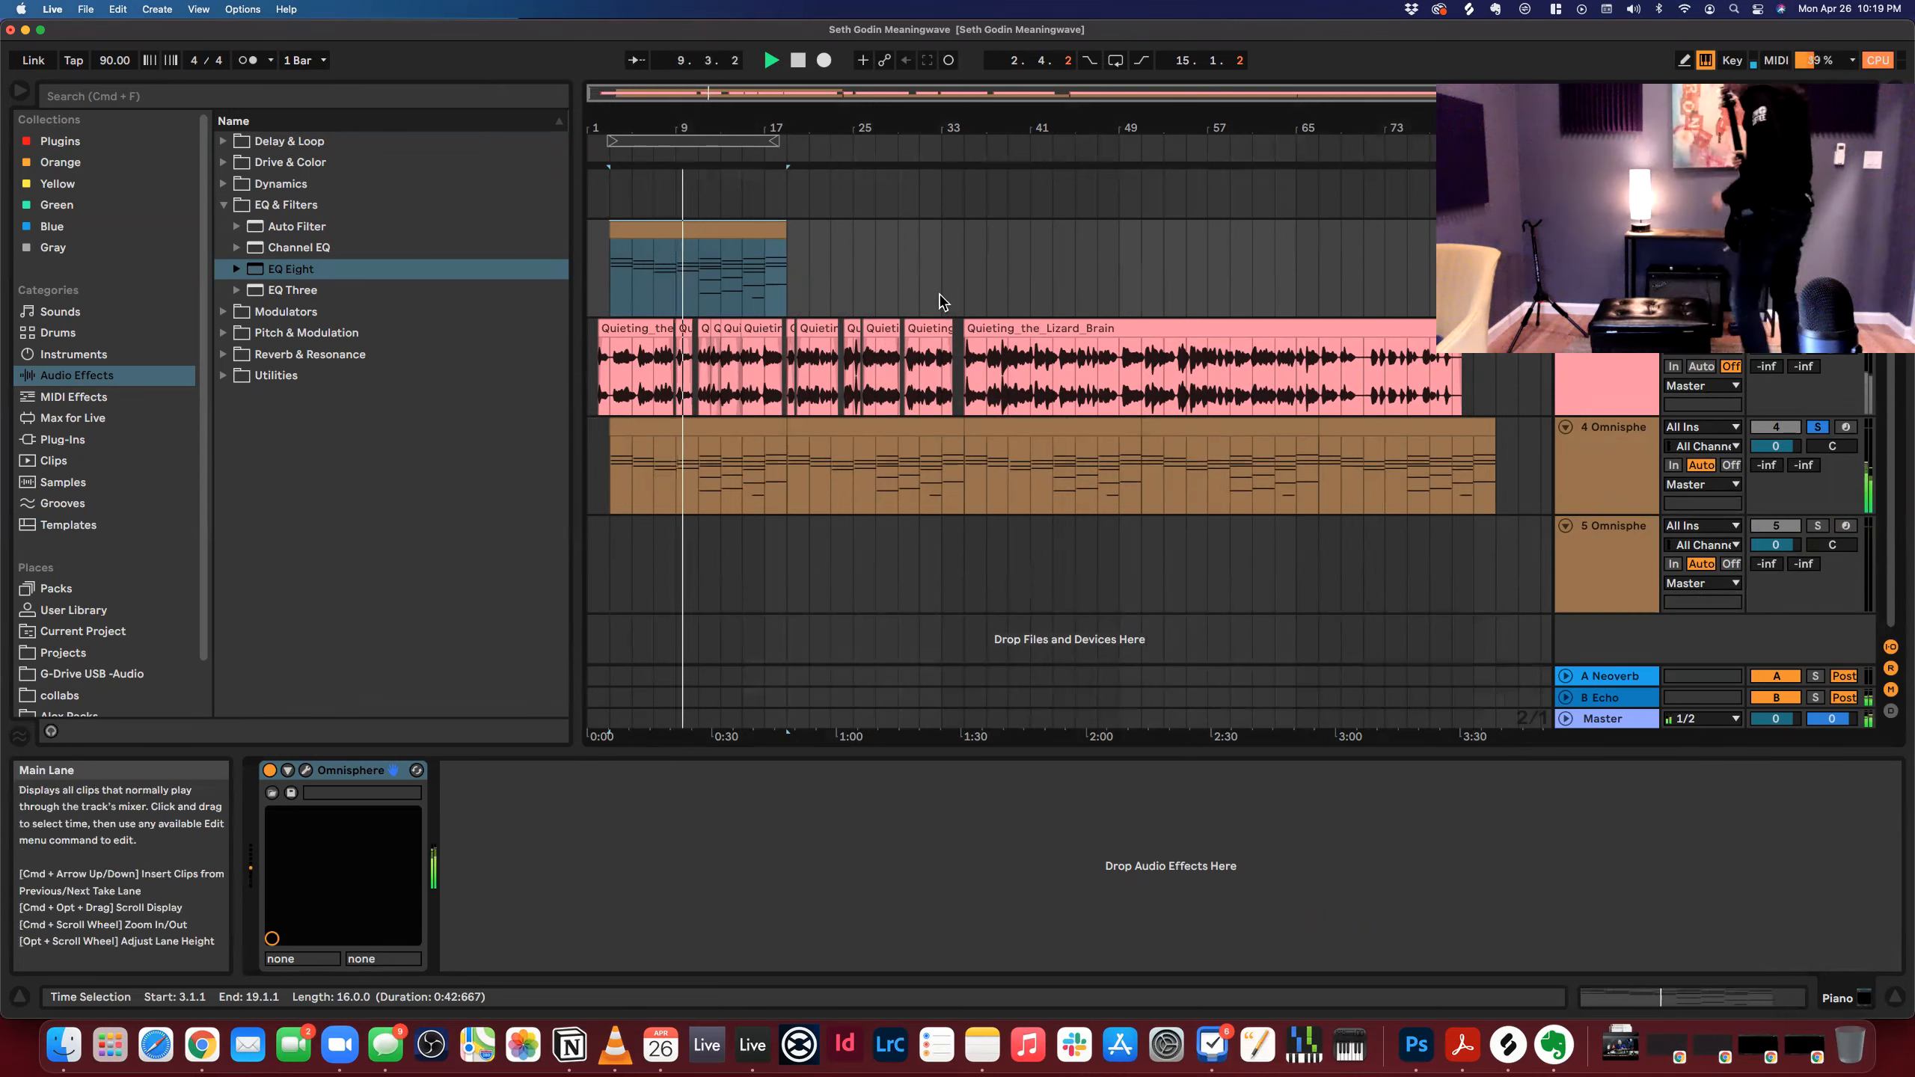
# Set the Piano clip's loop length to 16 bars in the note editor and return to the arrangement.
pyautogui.moveTo(784, 236)
pyautogui.mouseDown()
pyautogui.moveTo(852, 231)
pyautogui.moveTo(758, 234)
pyautogui.moveTo(783, 237)
pyautogui.mouseUp()
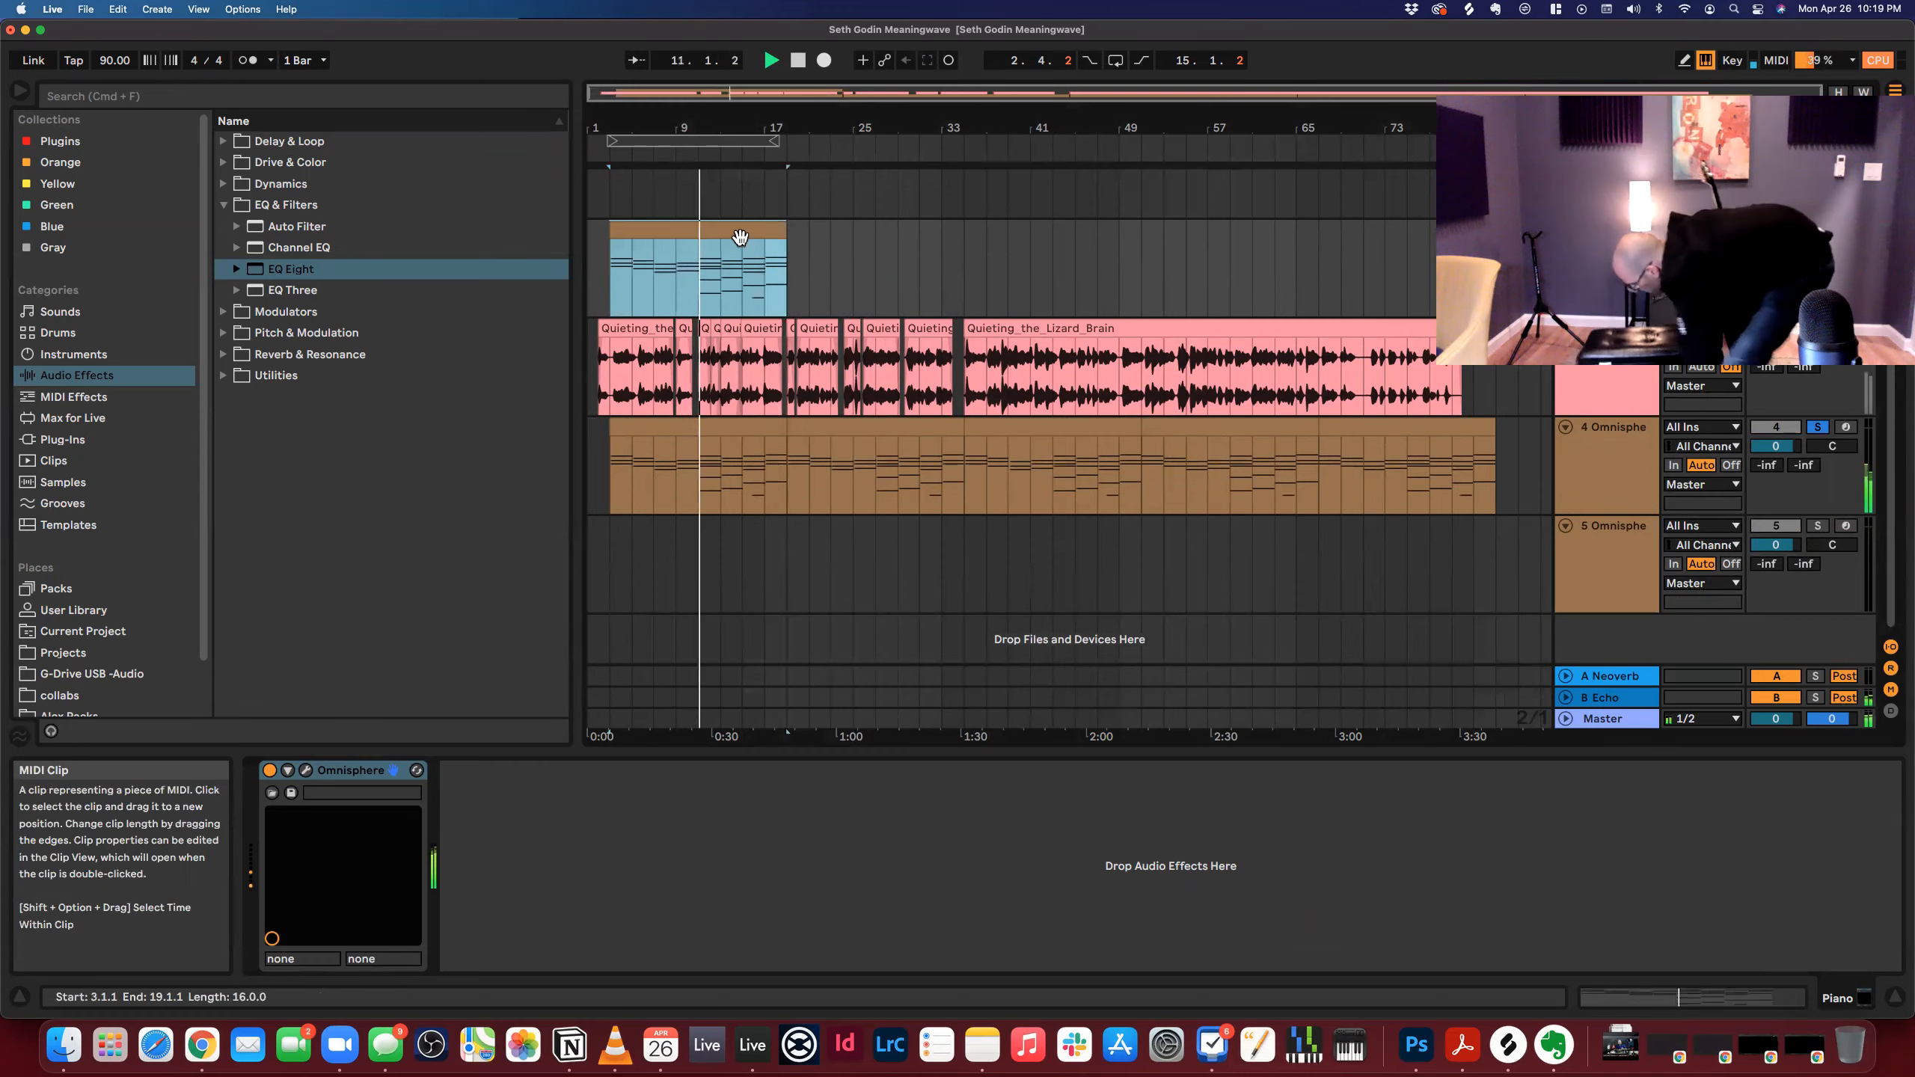
pyautogui.doubleClick(740, 235)
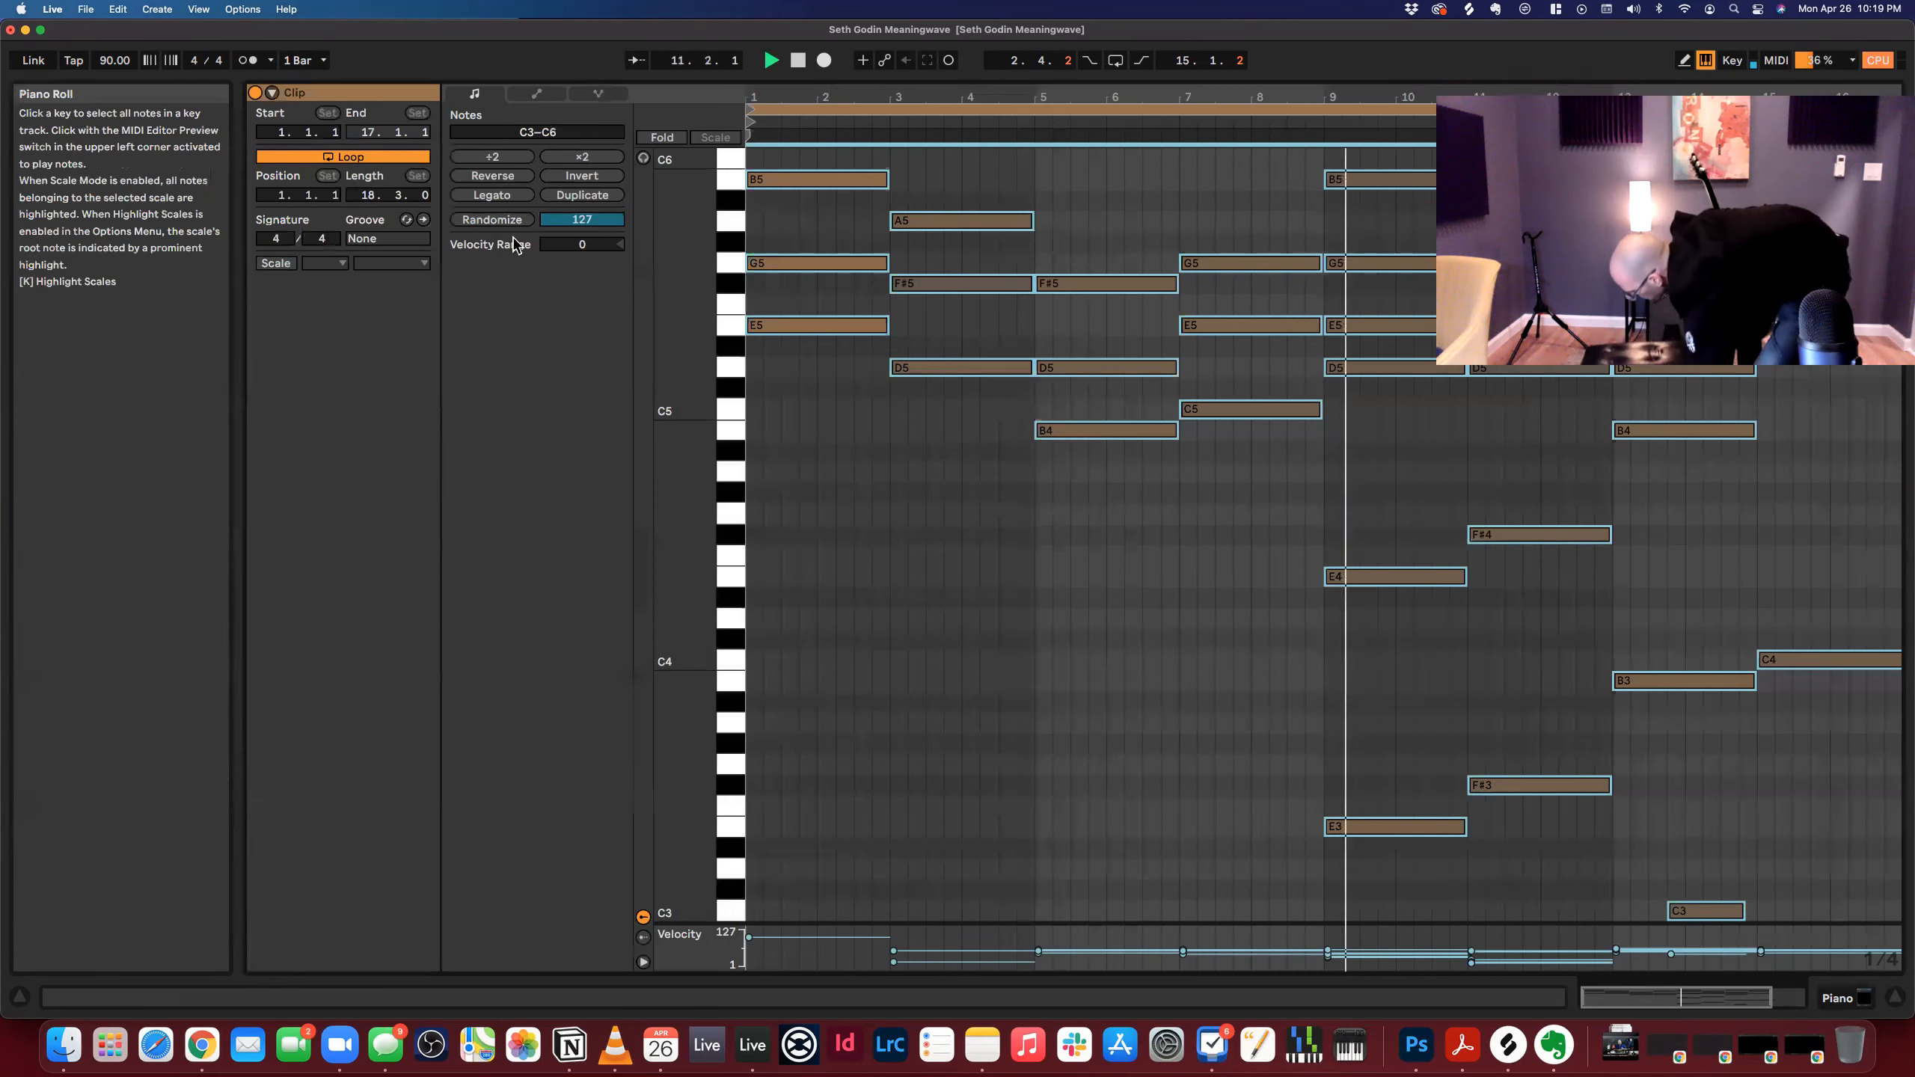
pyautogui.click(799, 409)
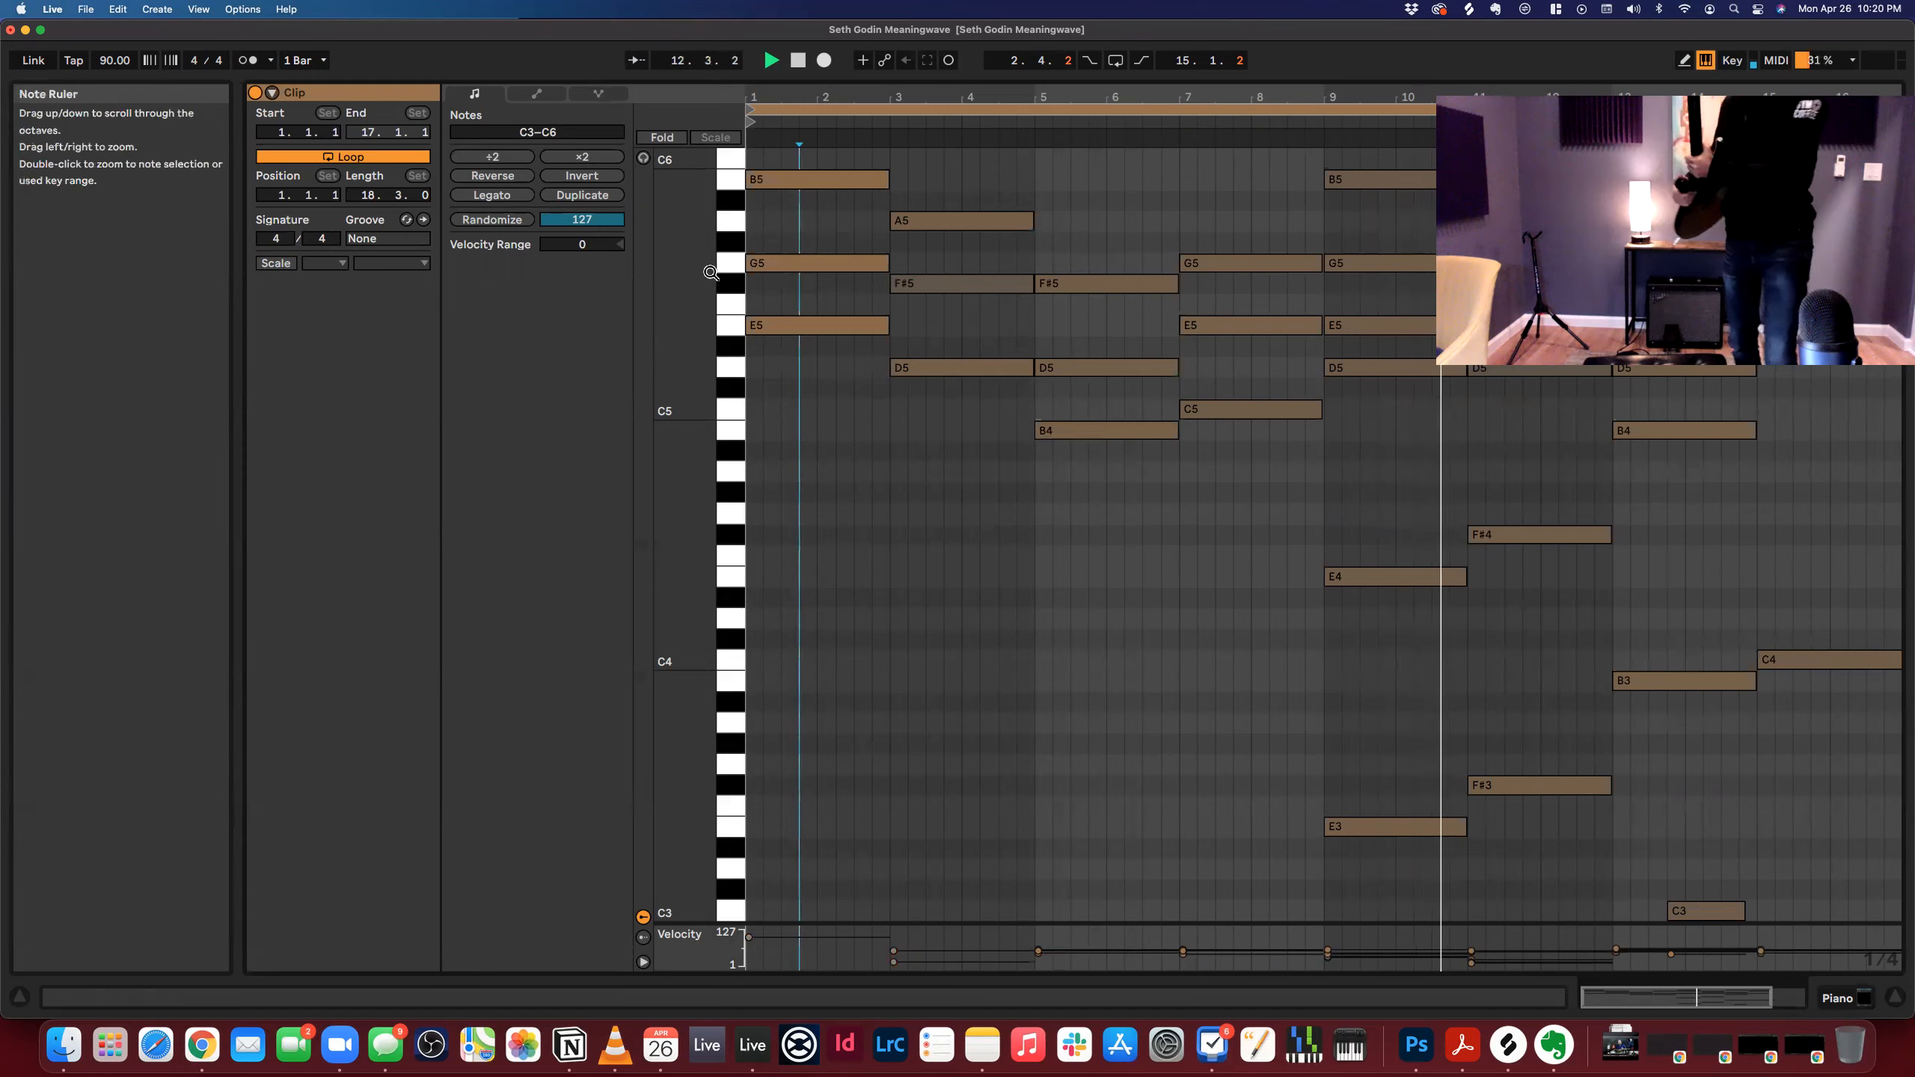
pyautogui.doubleClick(1034, 96)
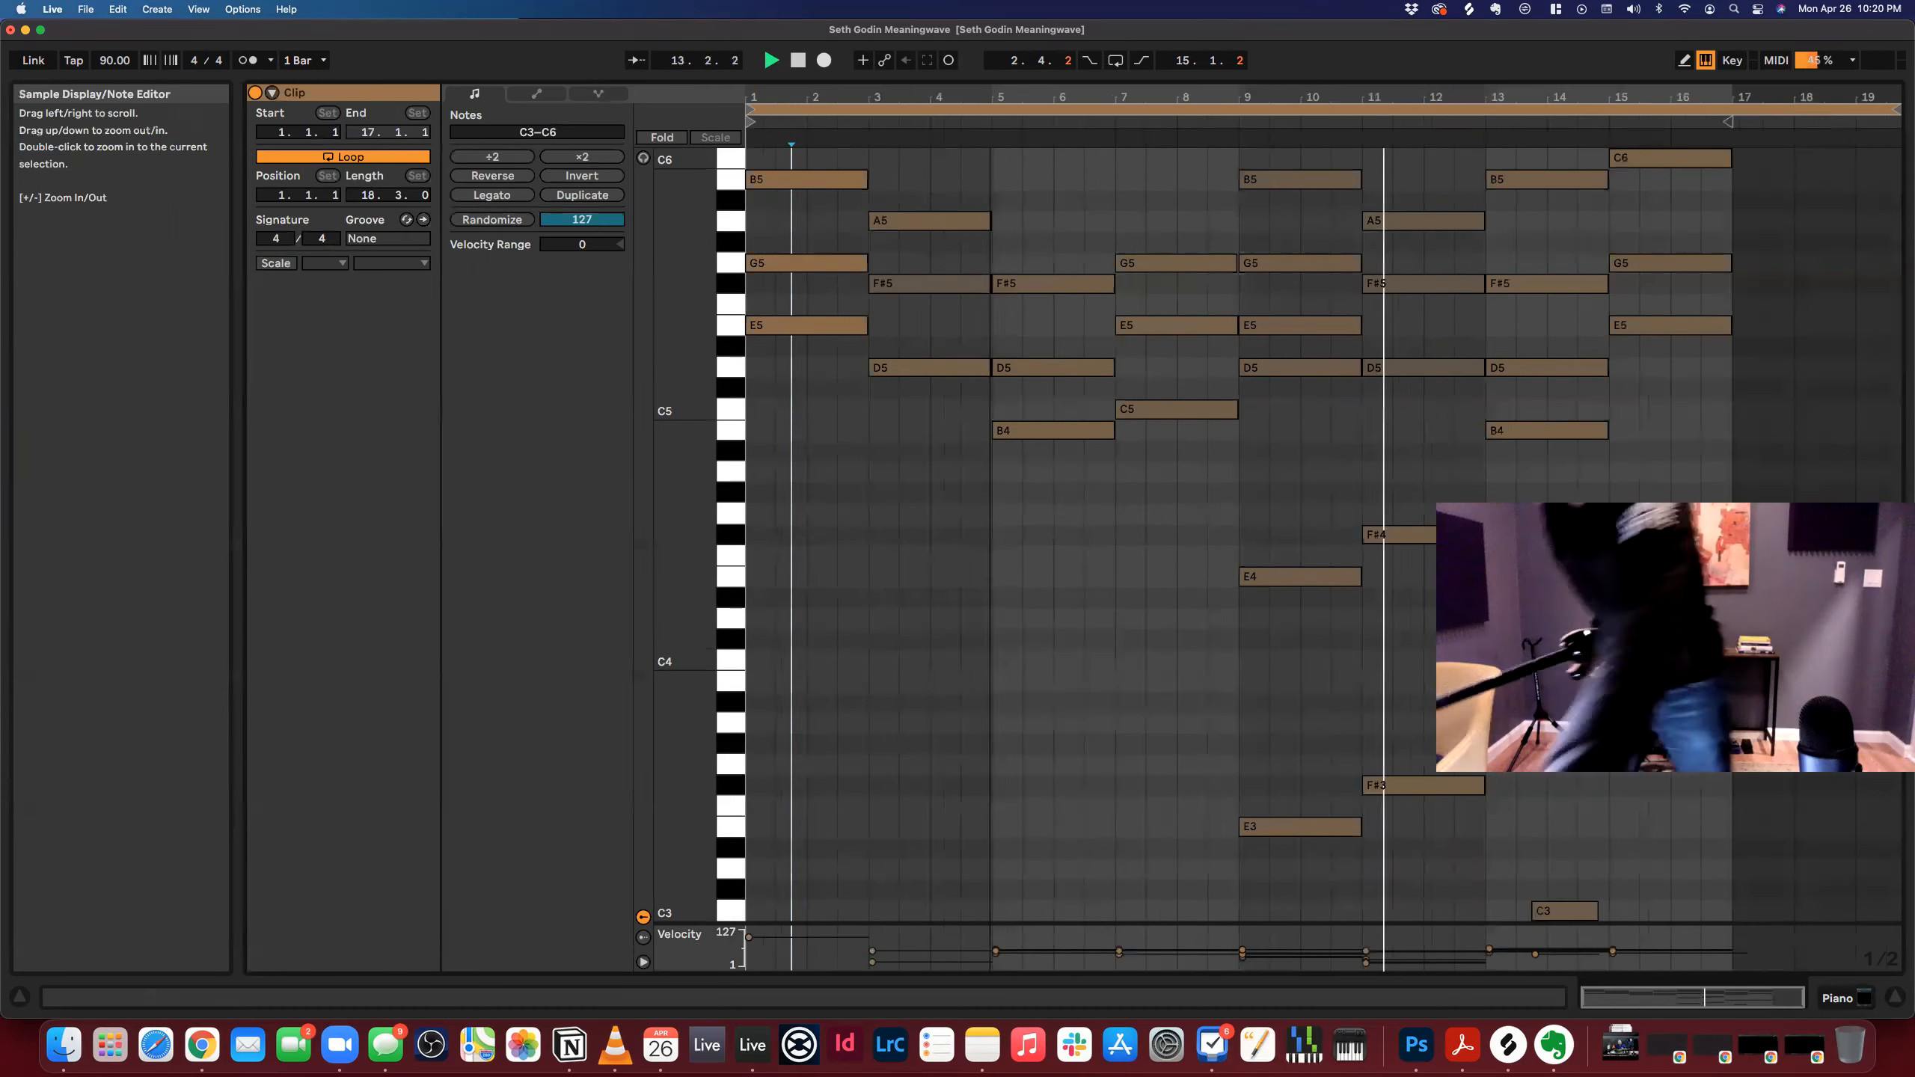
pyautogui.click(1789, 211)
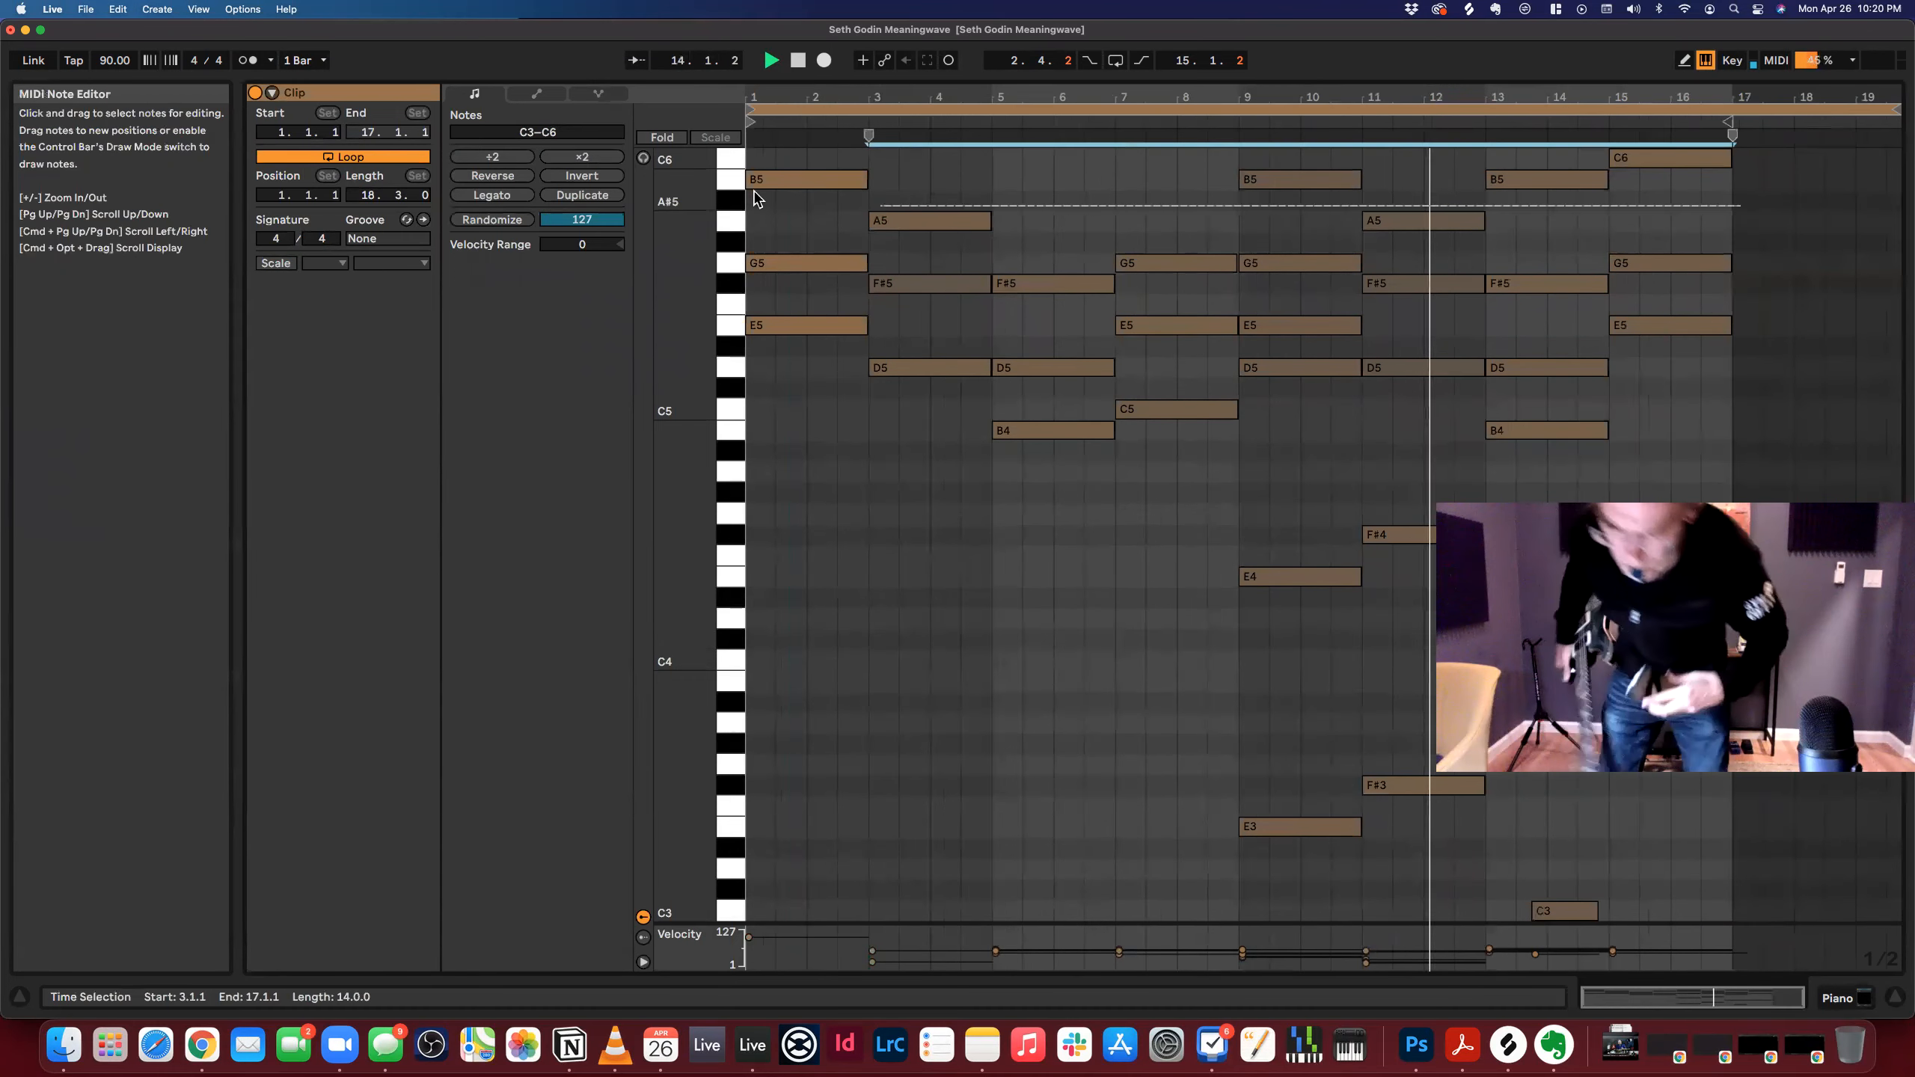
pyautogui.press('super+a')
pyautogui.click(982, 410)
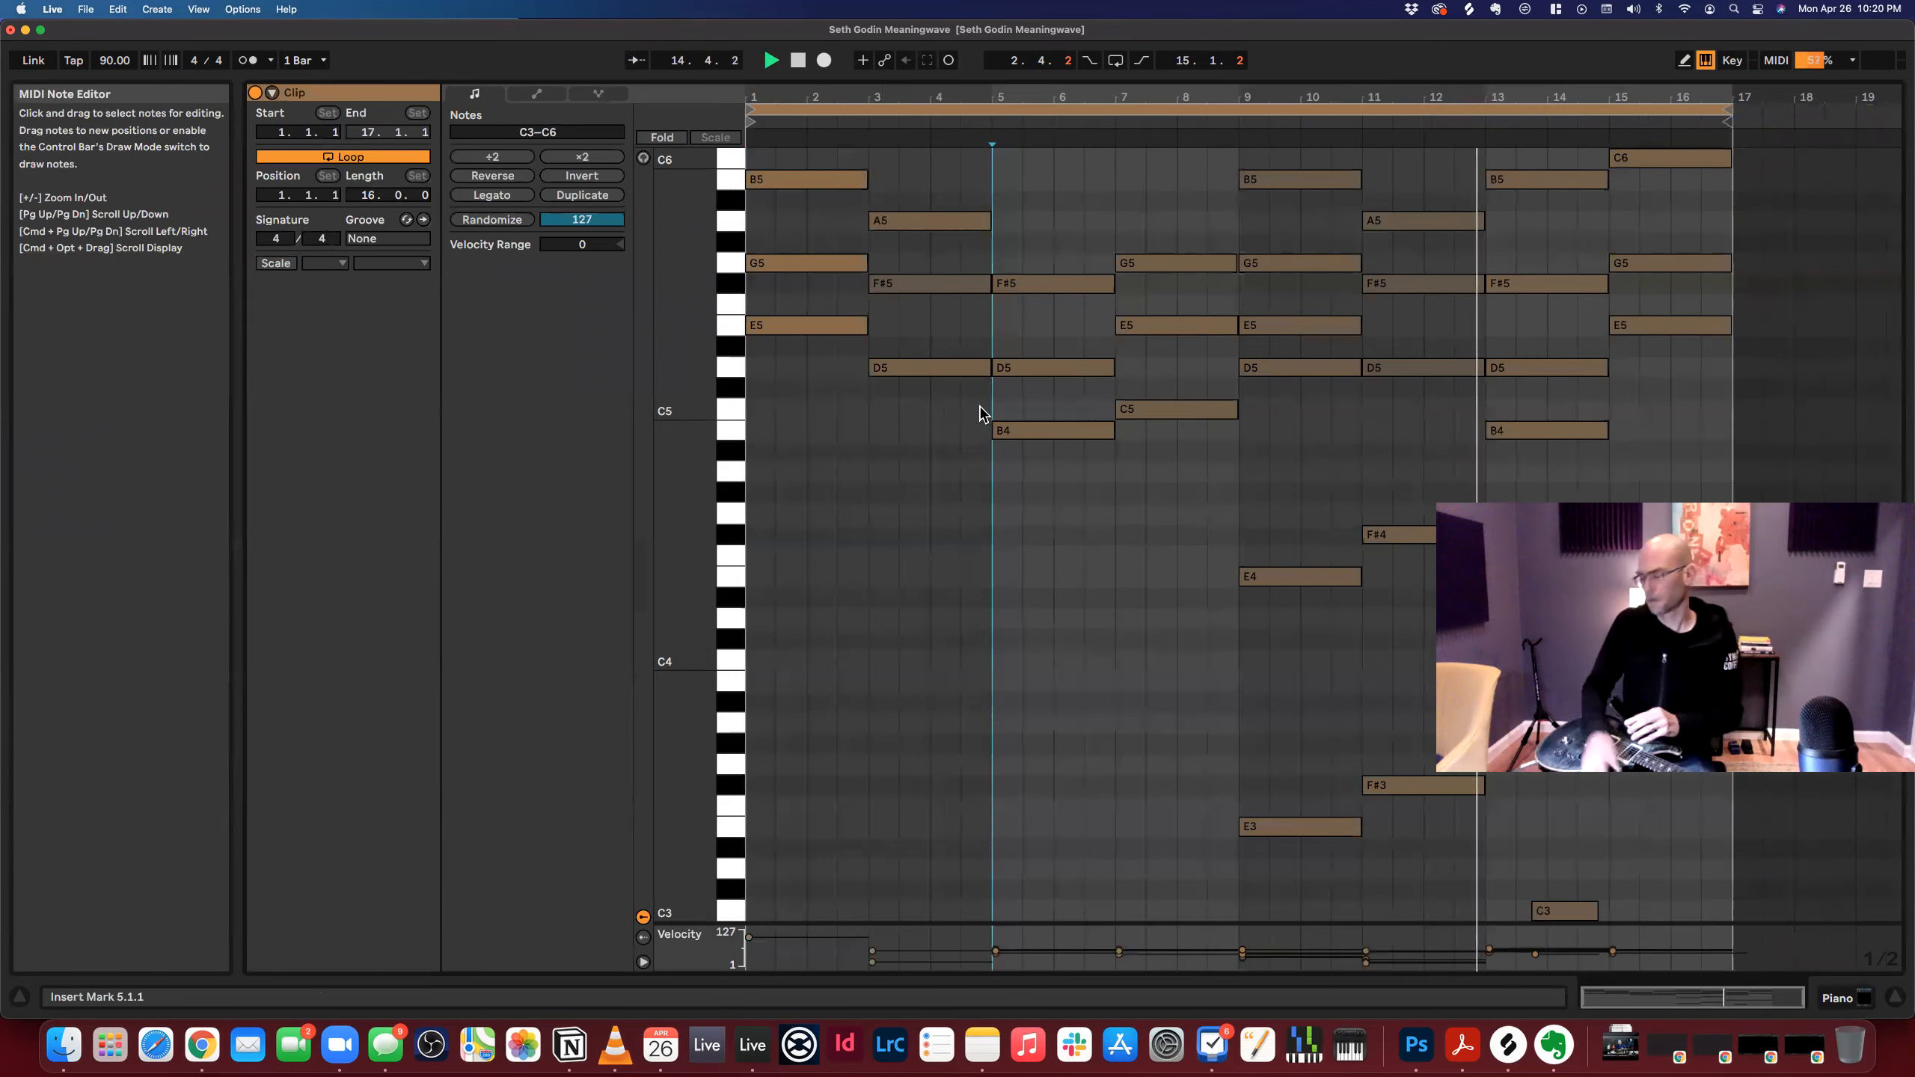
pyautogui.hotkey('shift', 'Tab')
# Extend the looped Piano clip to bar 83, level with the end of the Omnisphere chord clips.
pyautogui.moveTo(784, 249); pyautogui.dragTo(1467, 255)
pyautogui.click(1158, 275)
pyautogui.click(670, 291)
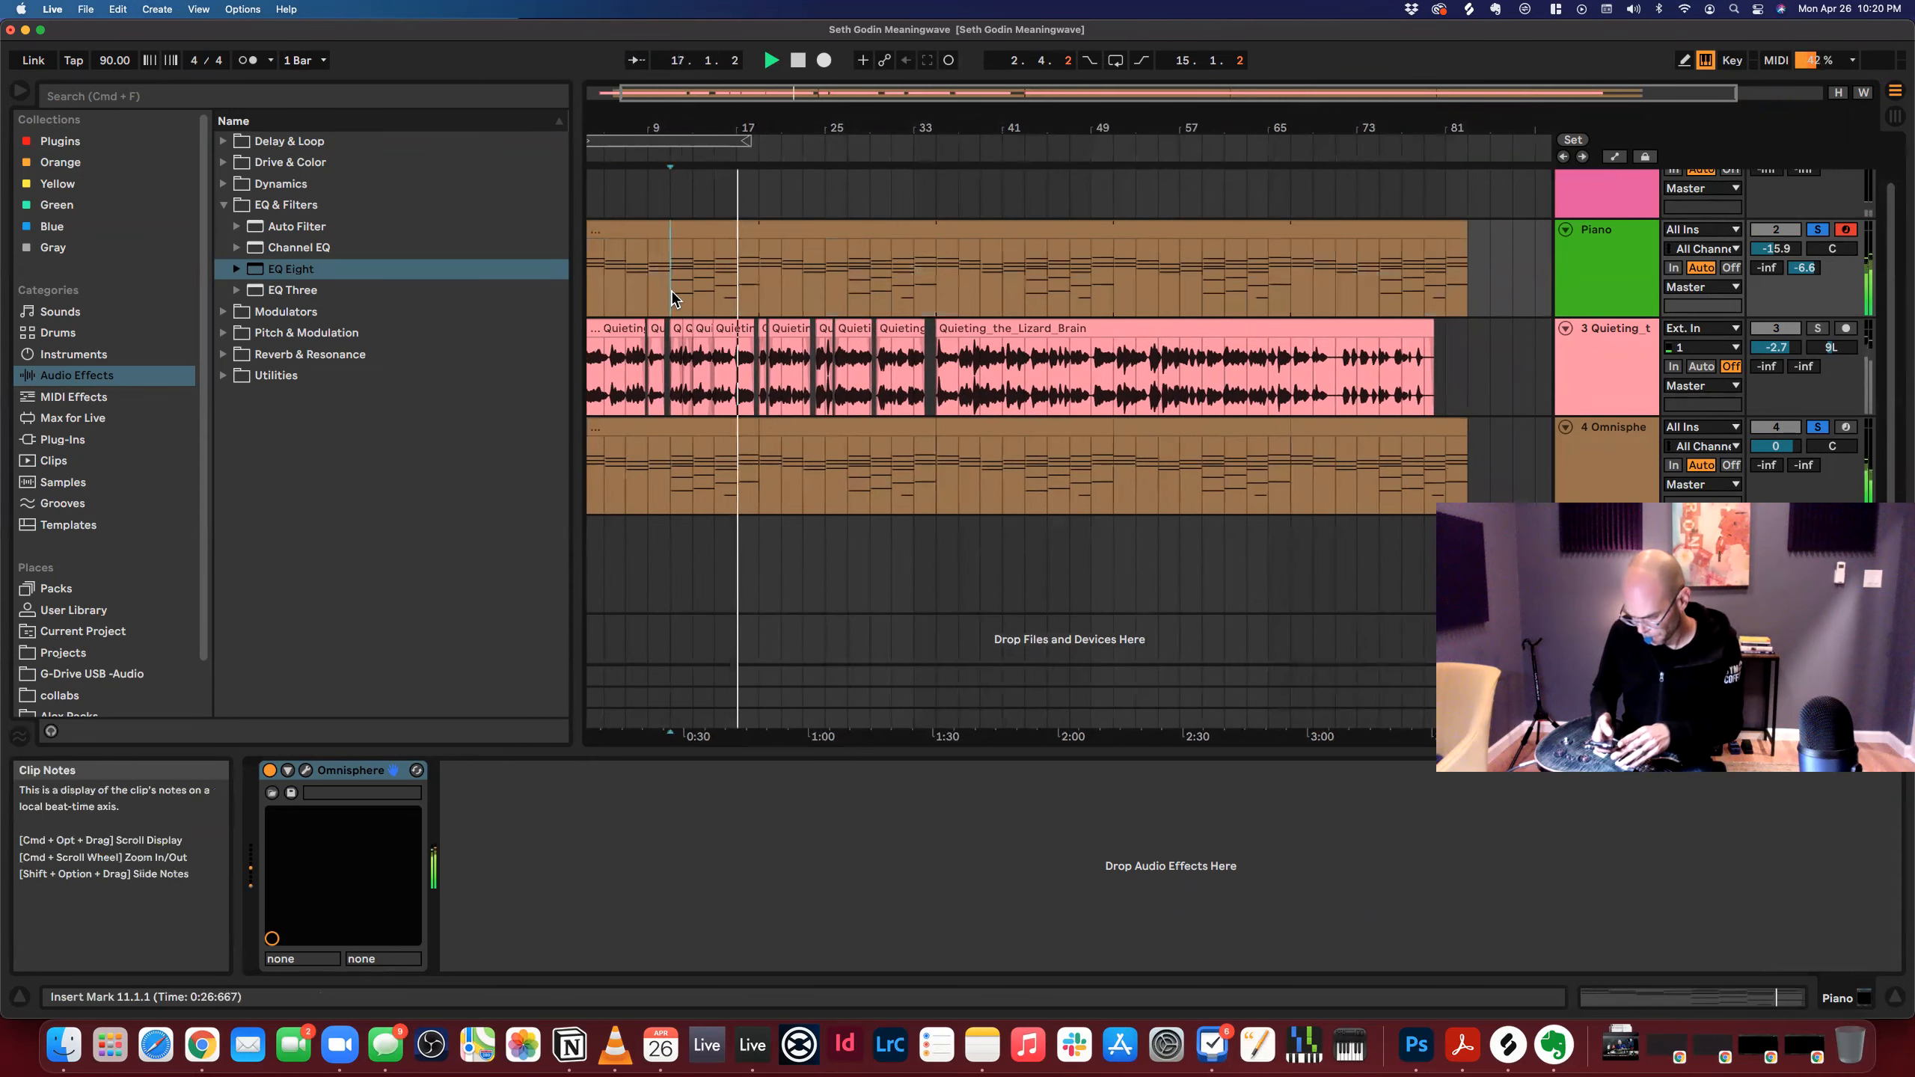
pyautogui.hscroll(-2, 677, 288)
# Turn off the solo on the Piano and 4 Omnisphere tracks and stop playback.
pyautogui.click(1639, 282)
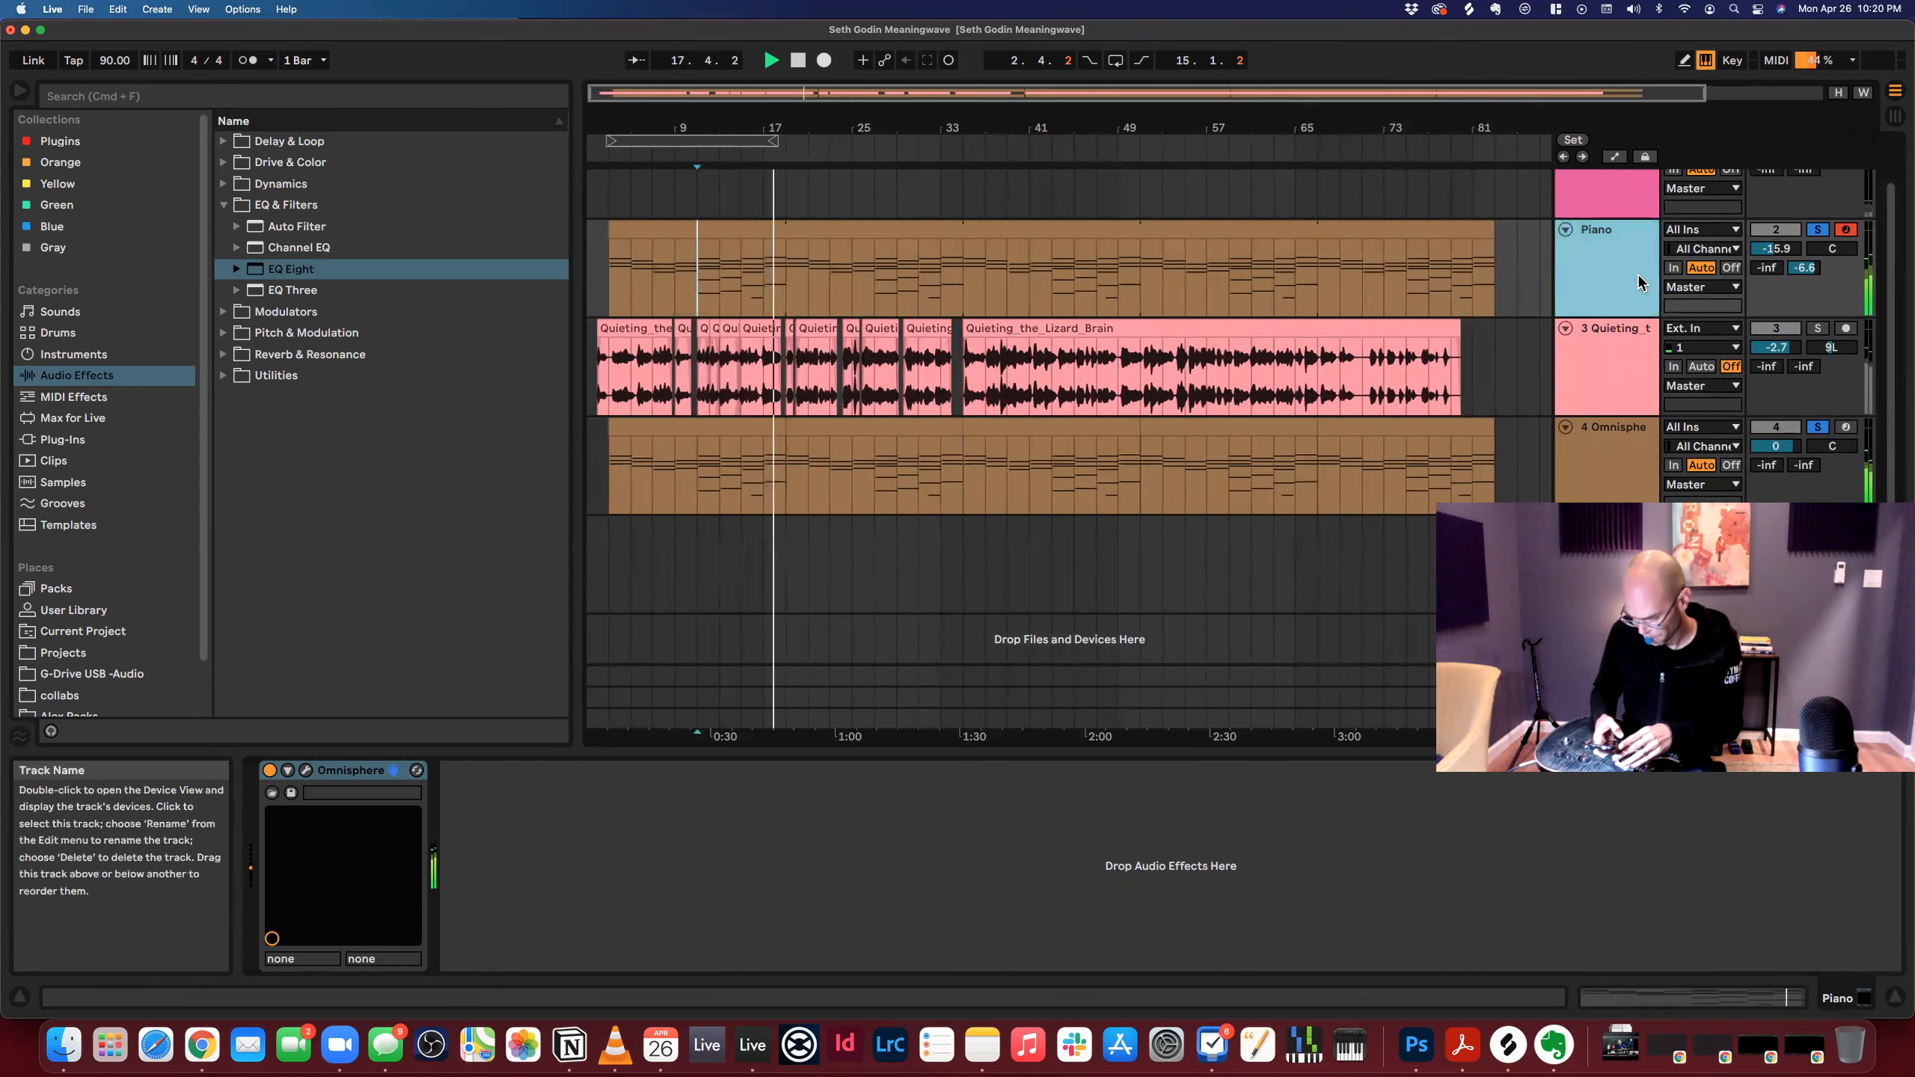
pyautogui.click(1817, 231)
pyautogui.press('space')
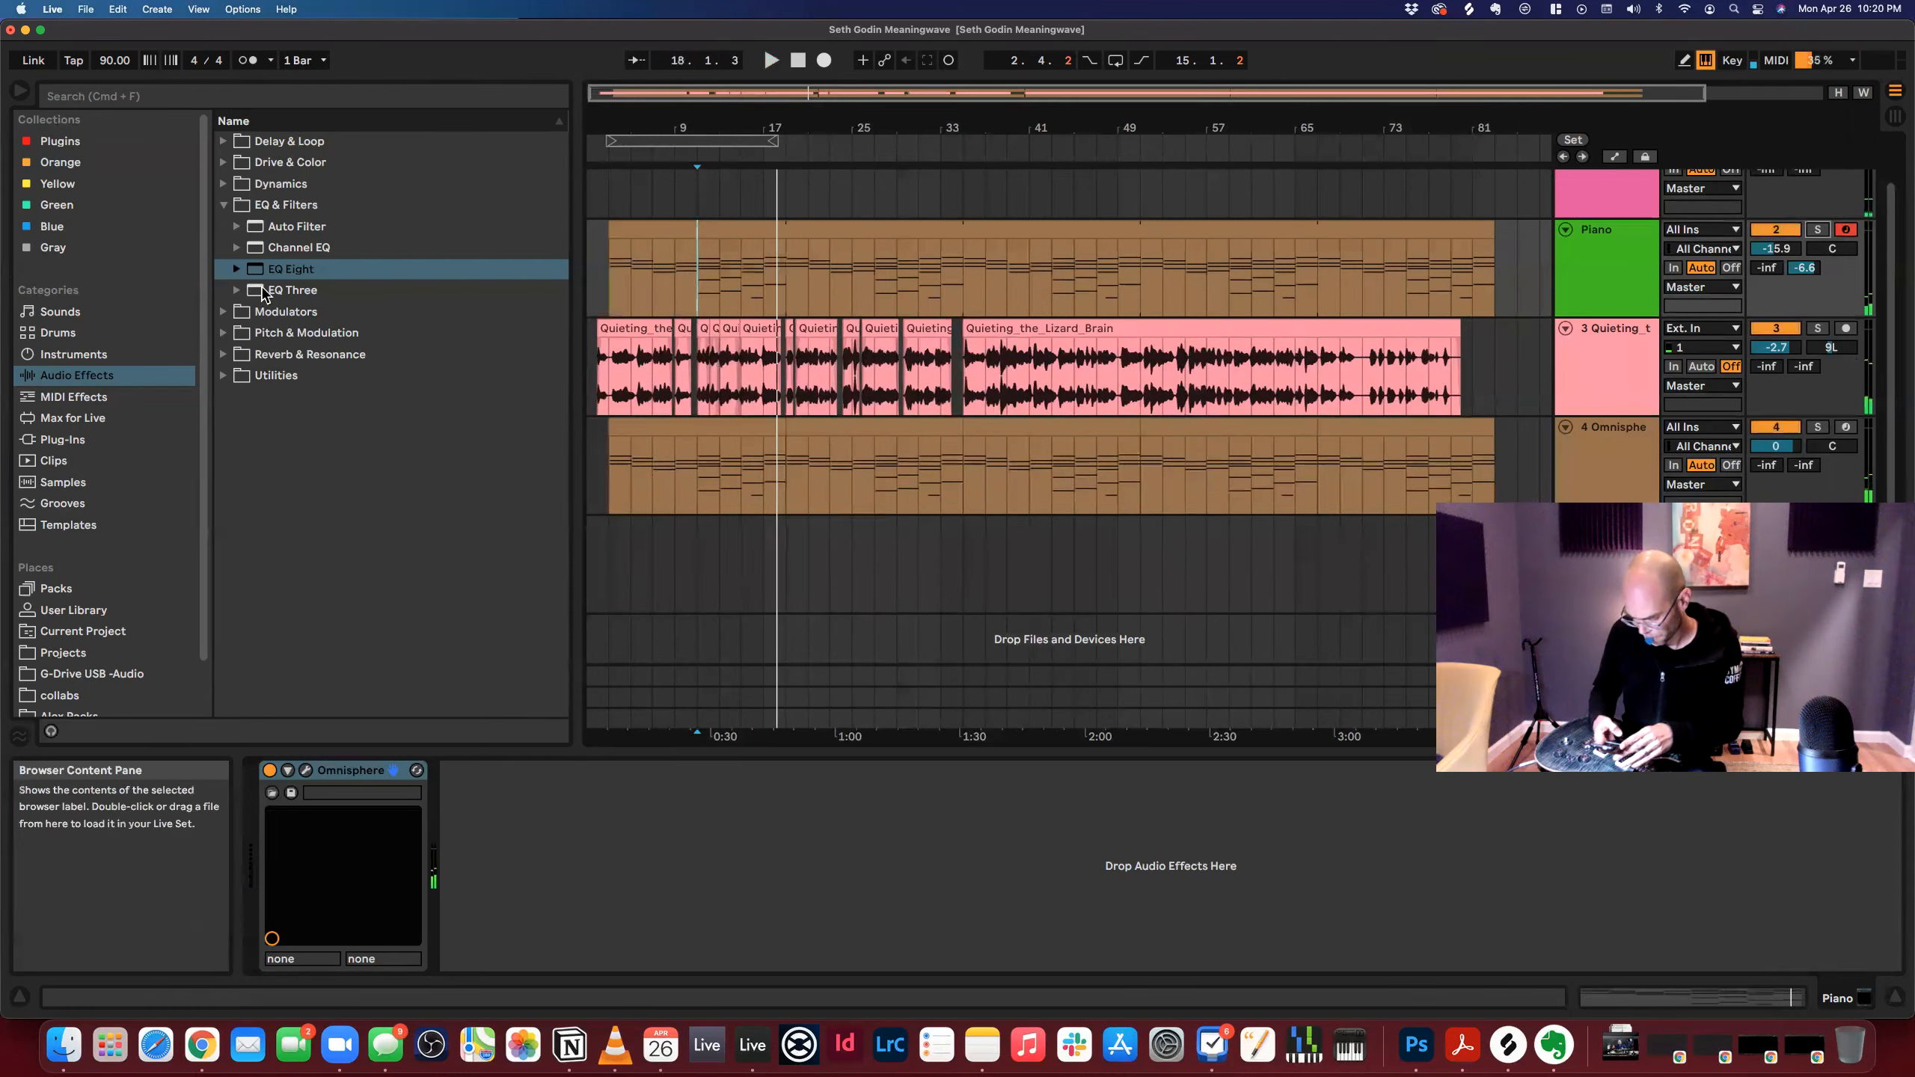
# Add Komplete Kontrol from the plugin collection on a new track below 4 Omnisphere.
pyautogui.click(222, 205)
pyautogui.click(57, 141)
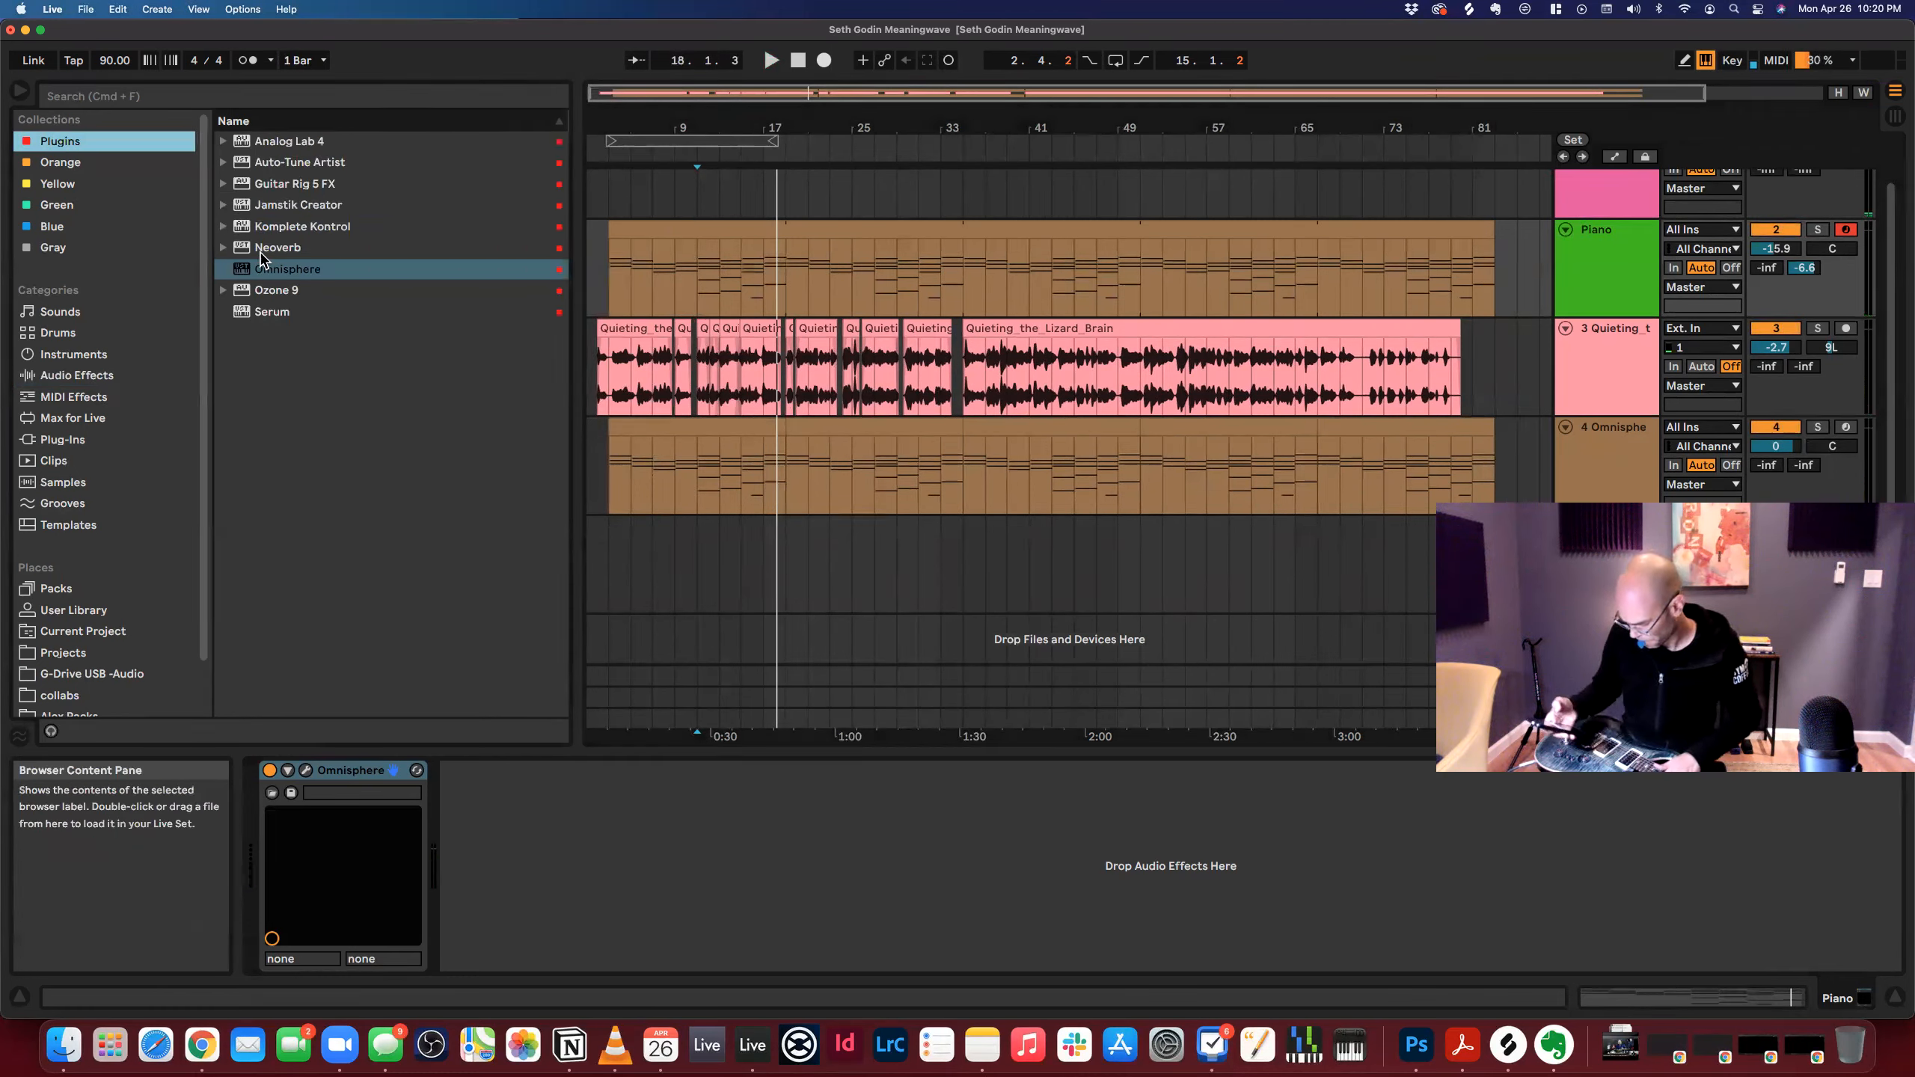
pyautogui.moveTo(265, 233); pyautogui.dragTo(326, 268)
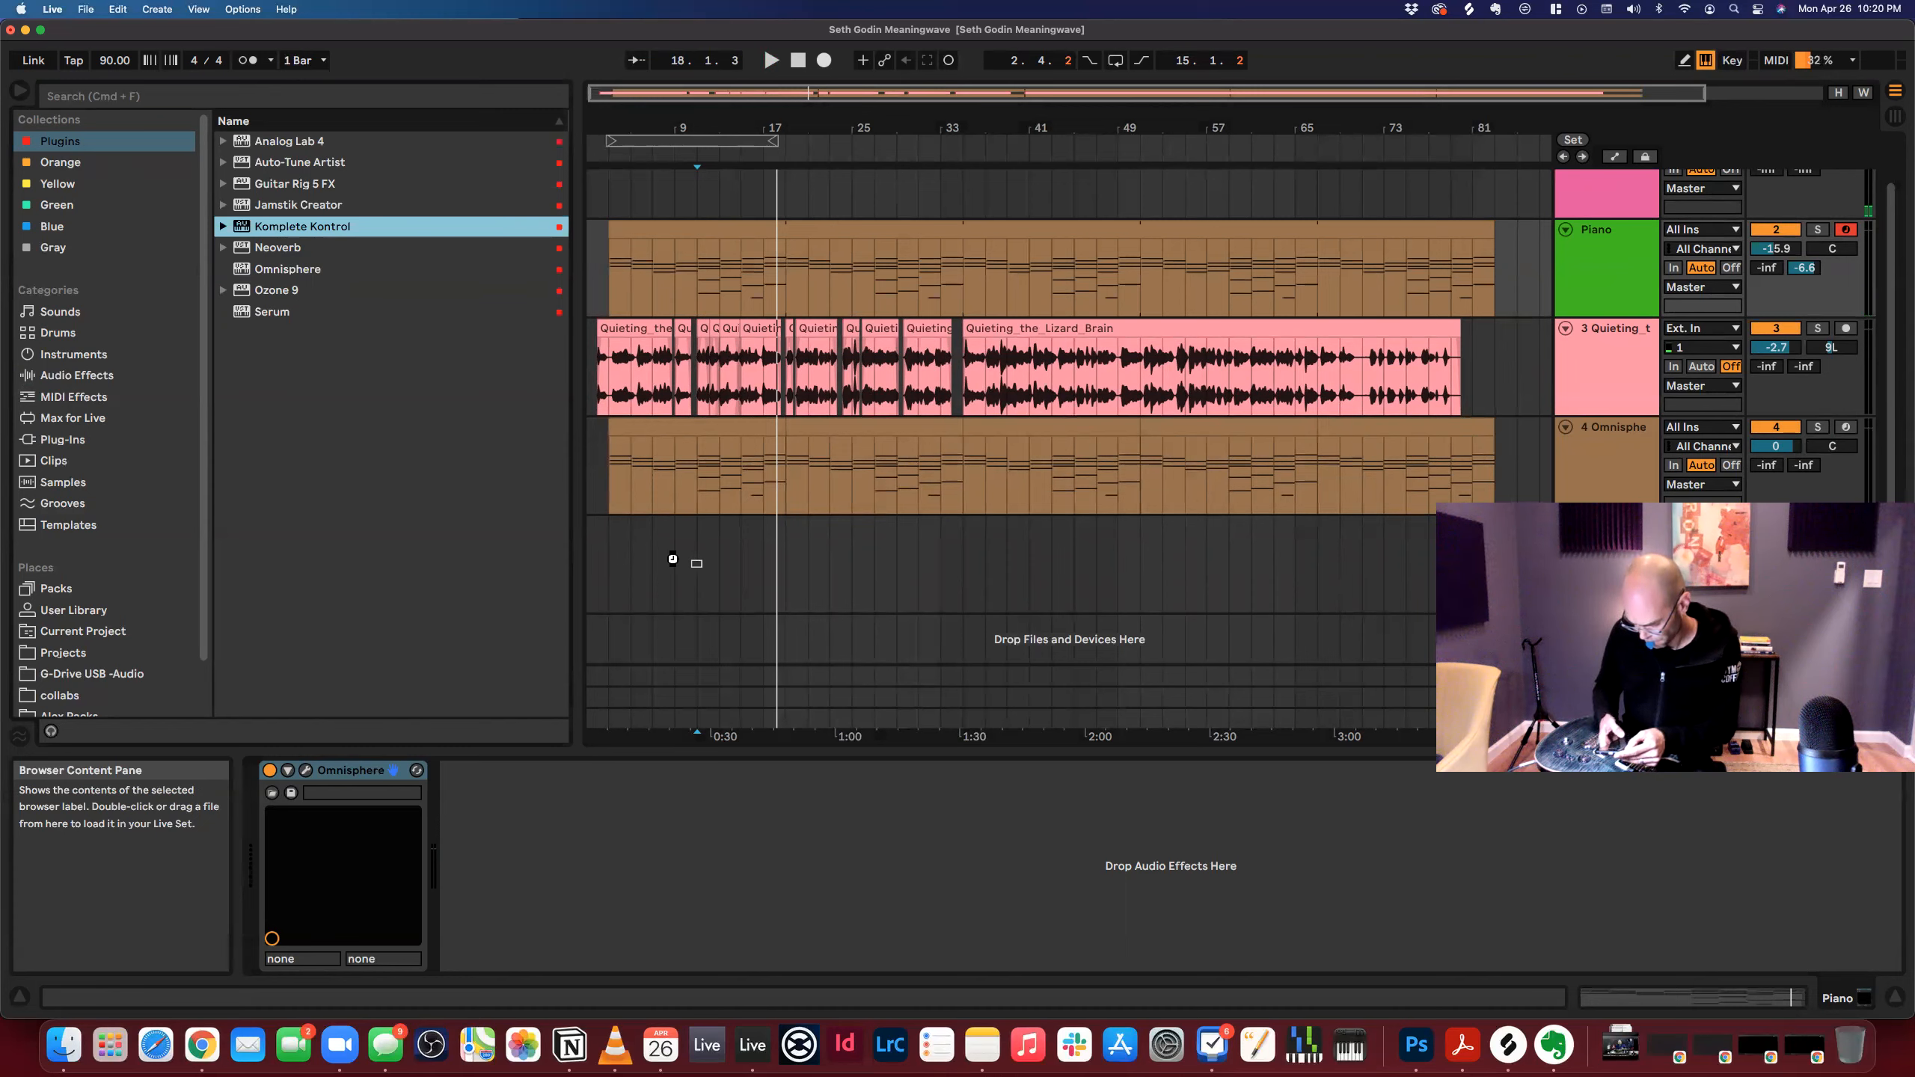
pyautogui.moveTo(676, 567); pyautogui.dragTo(678, 567)
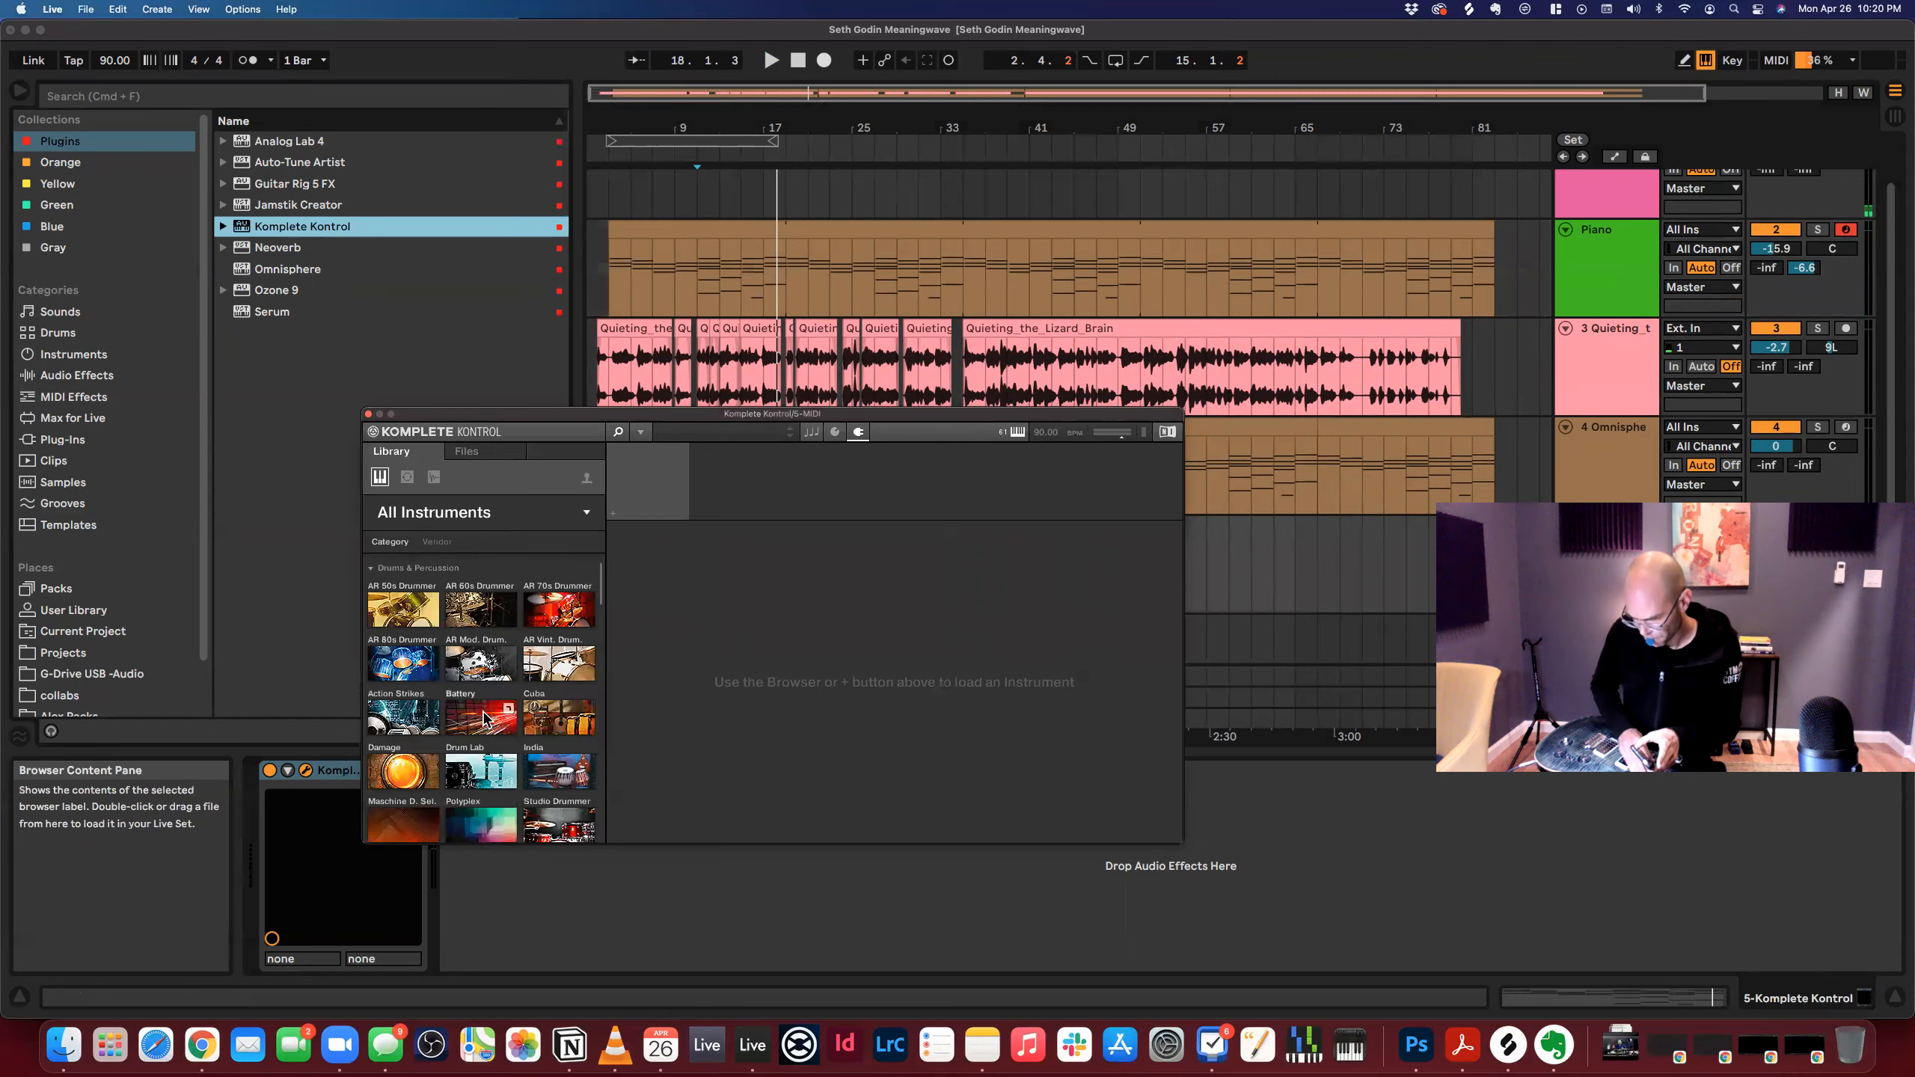
# Browse the drum and percussion instruments and load the Damage preset 01 LP Epic Organic B1 Tribull.
pyautogui.click(403, 718)
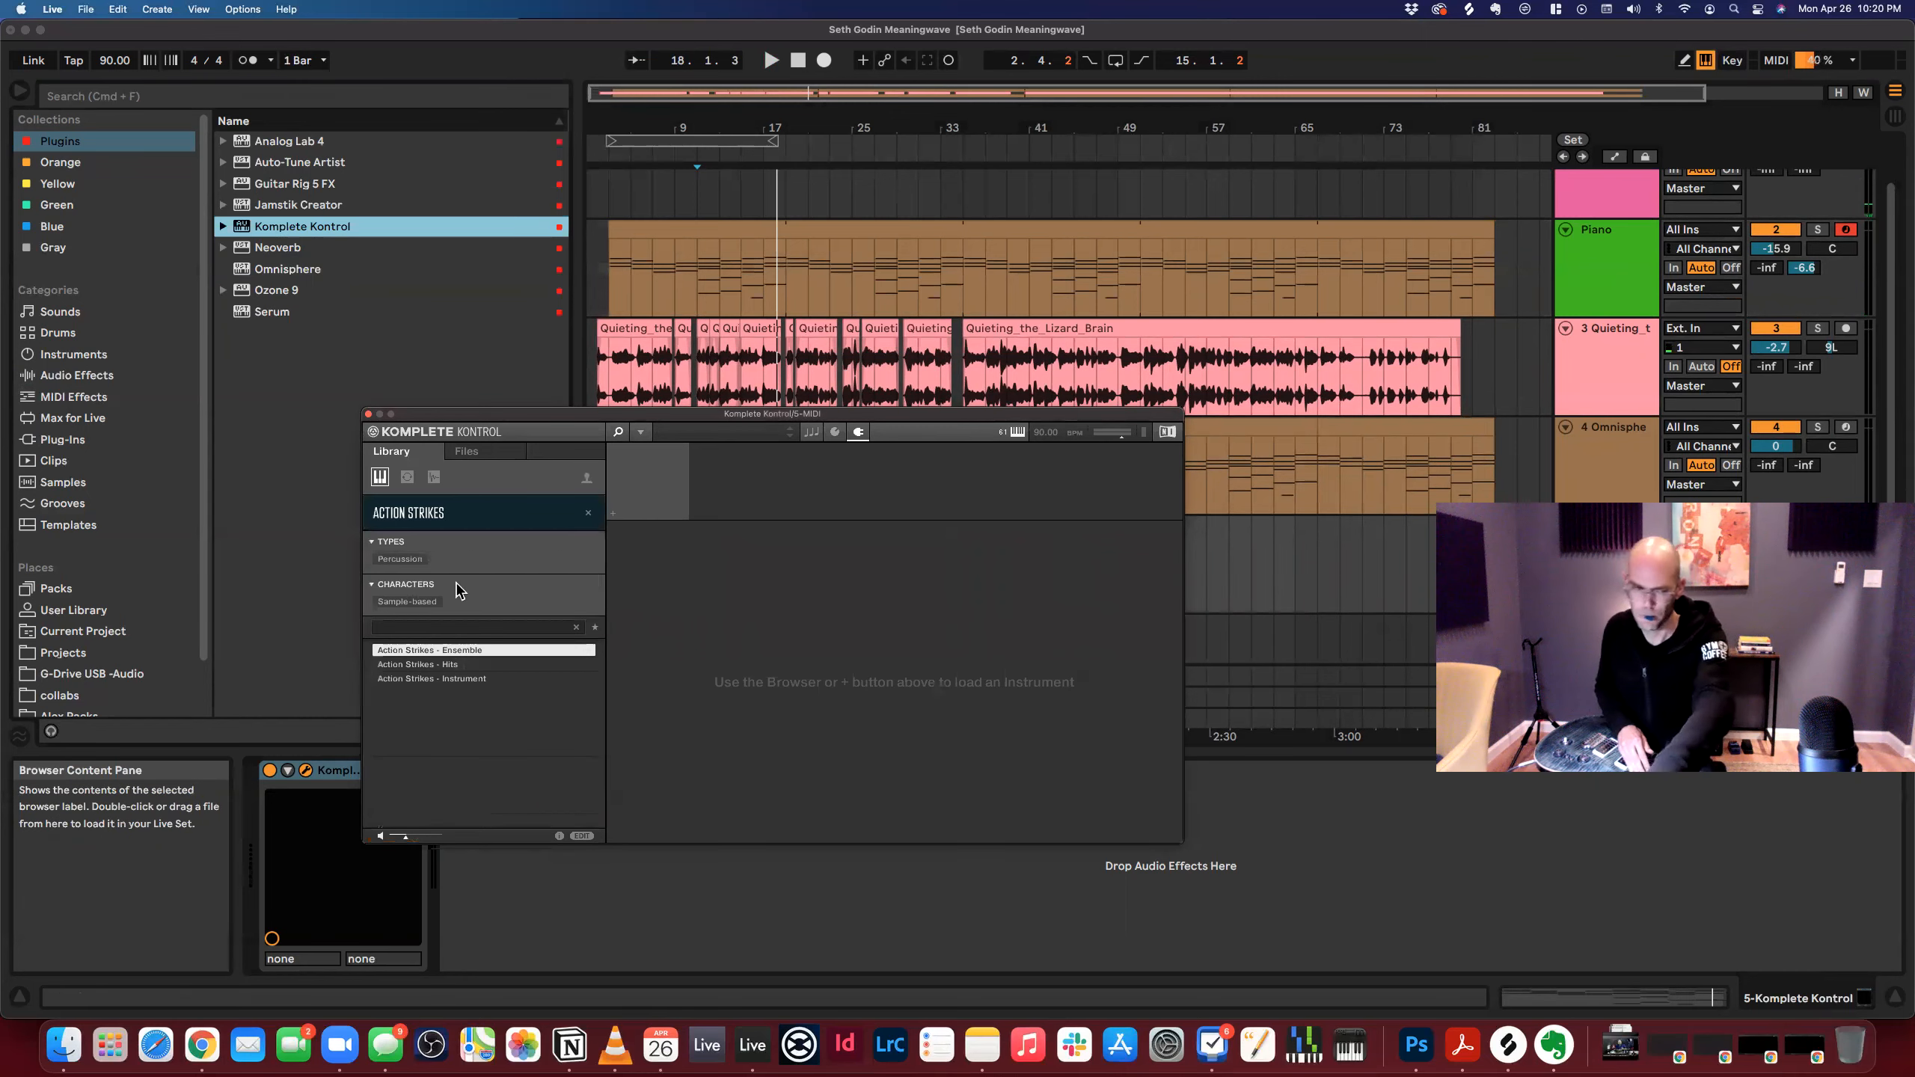
pyautogui.click(480, 527)
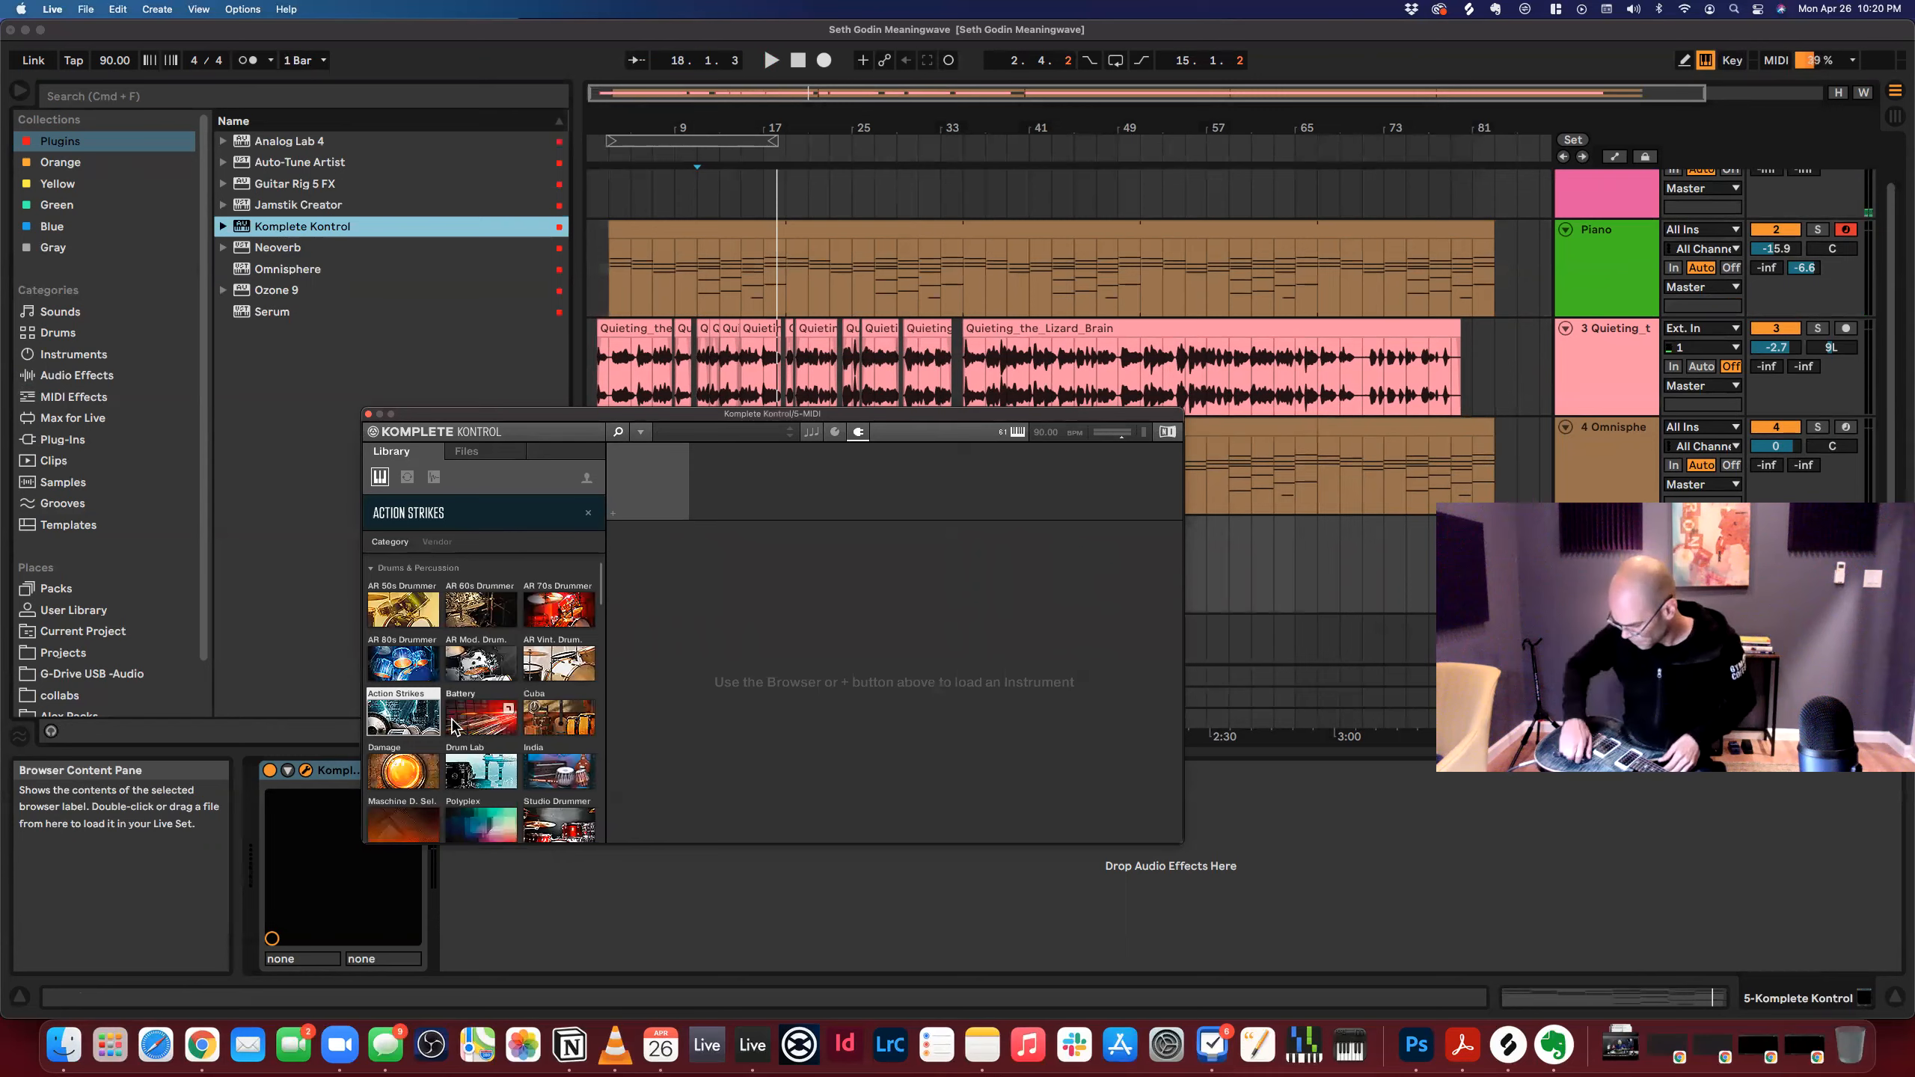
pyautogui.click(436, 772)
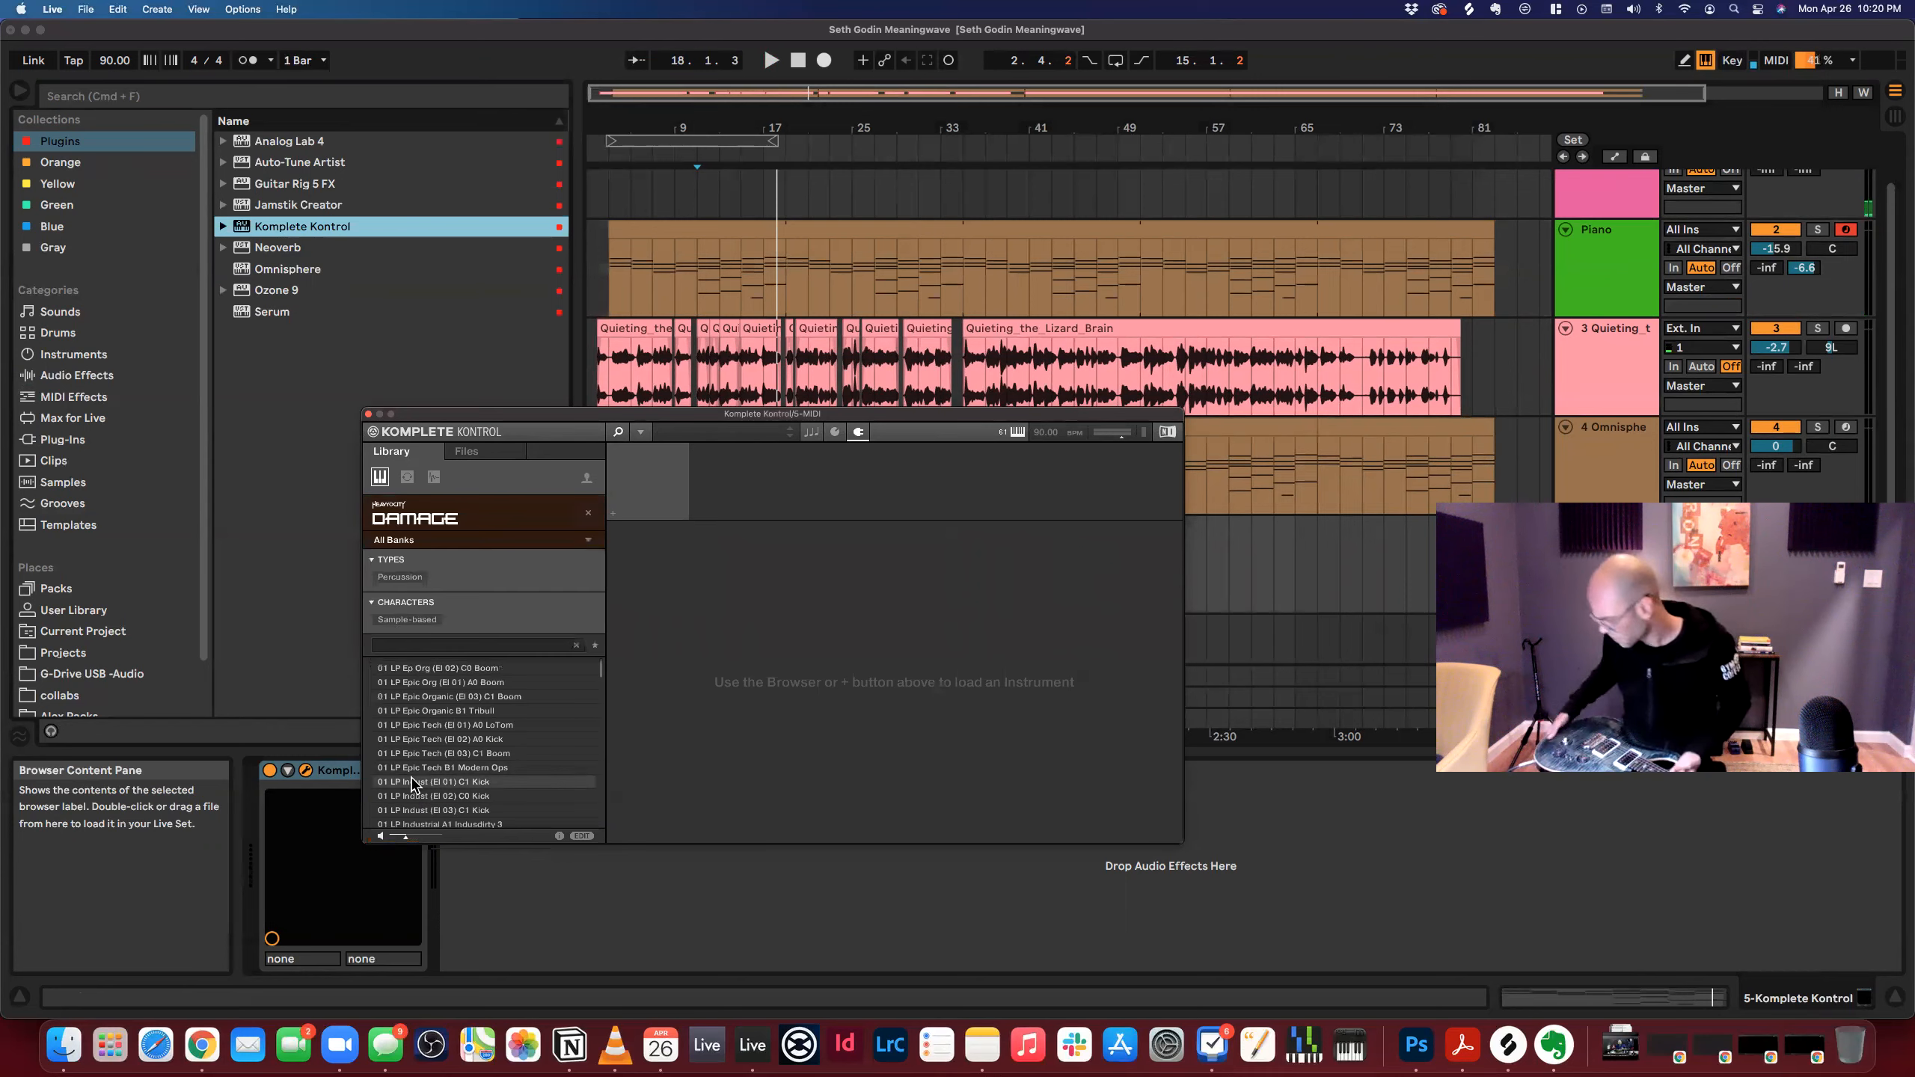
pyautogui.click(437, 684)
pyautogui.click(519, 699)
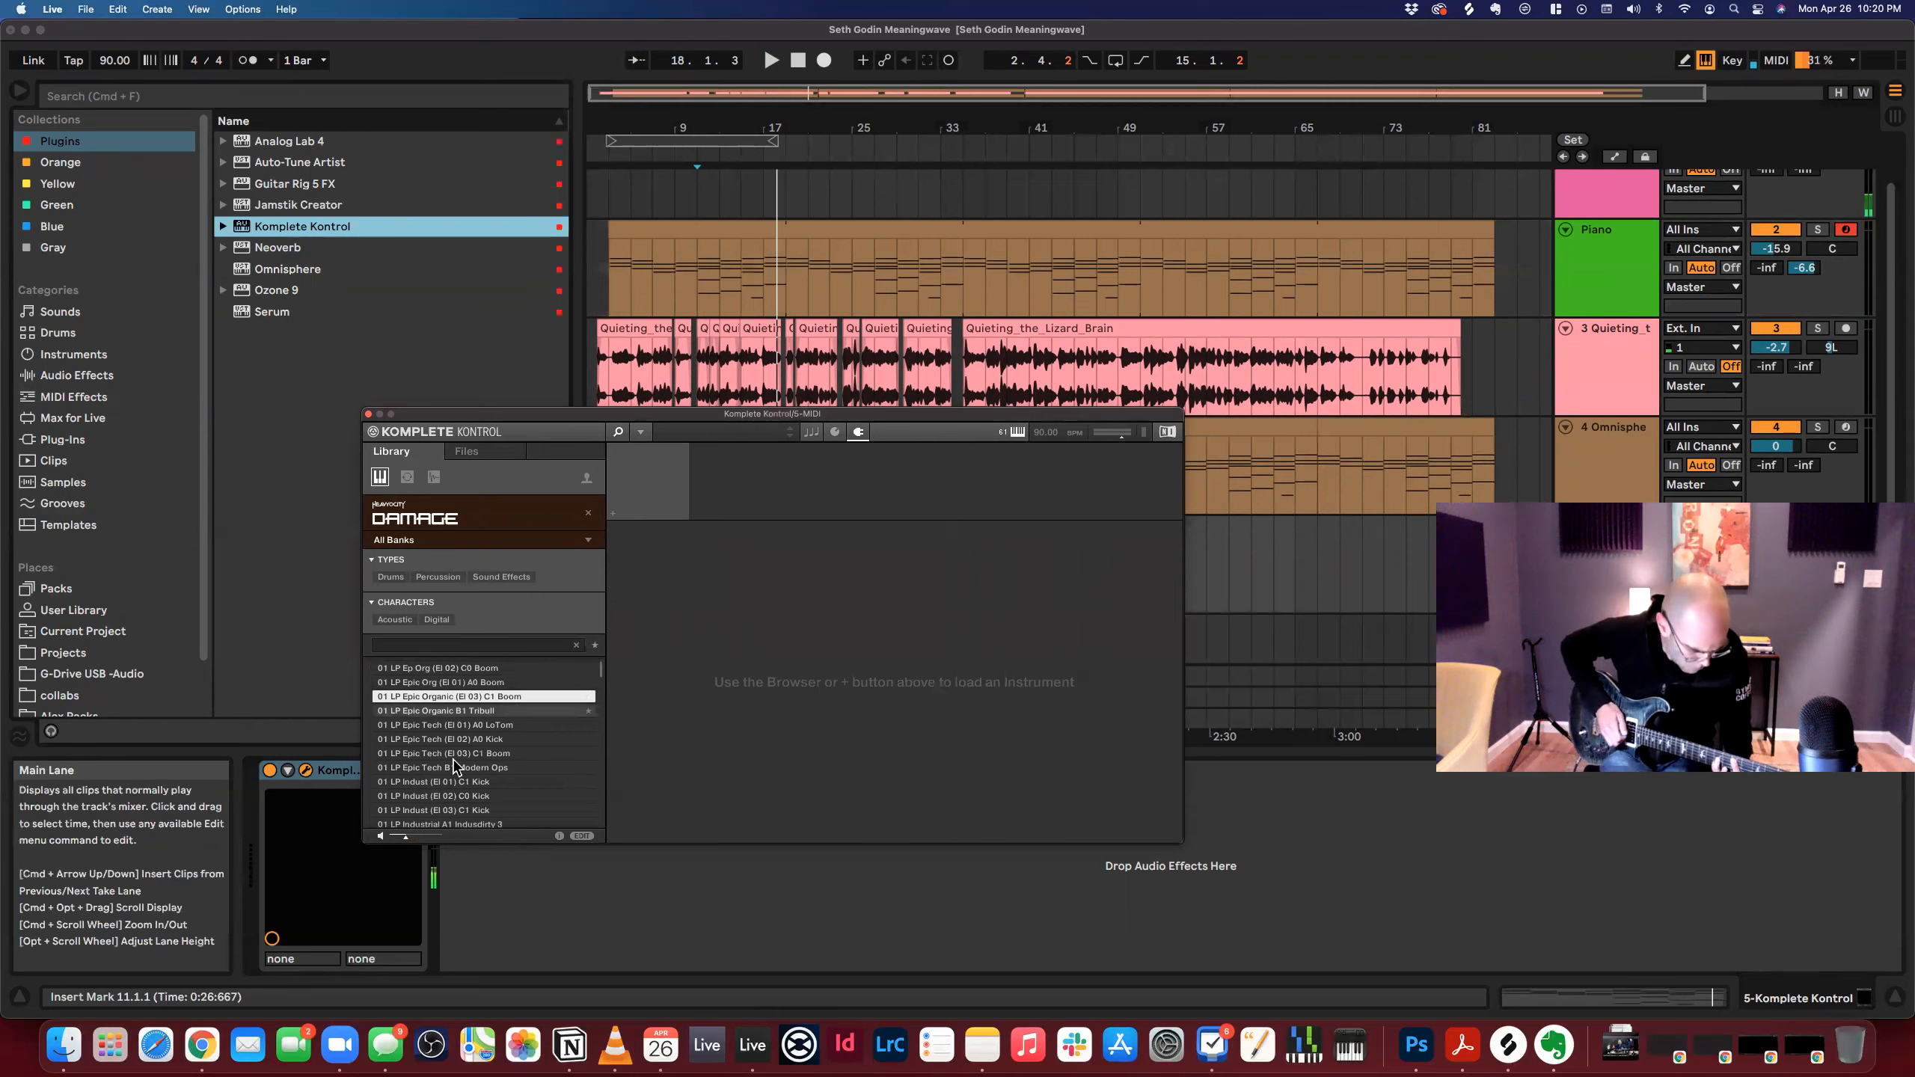
pyautogui.click(446, 711)
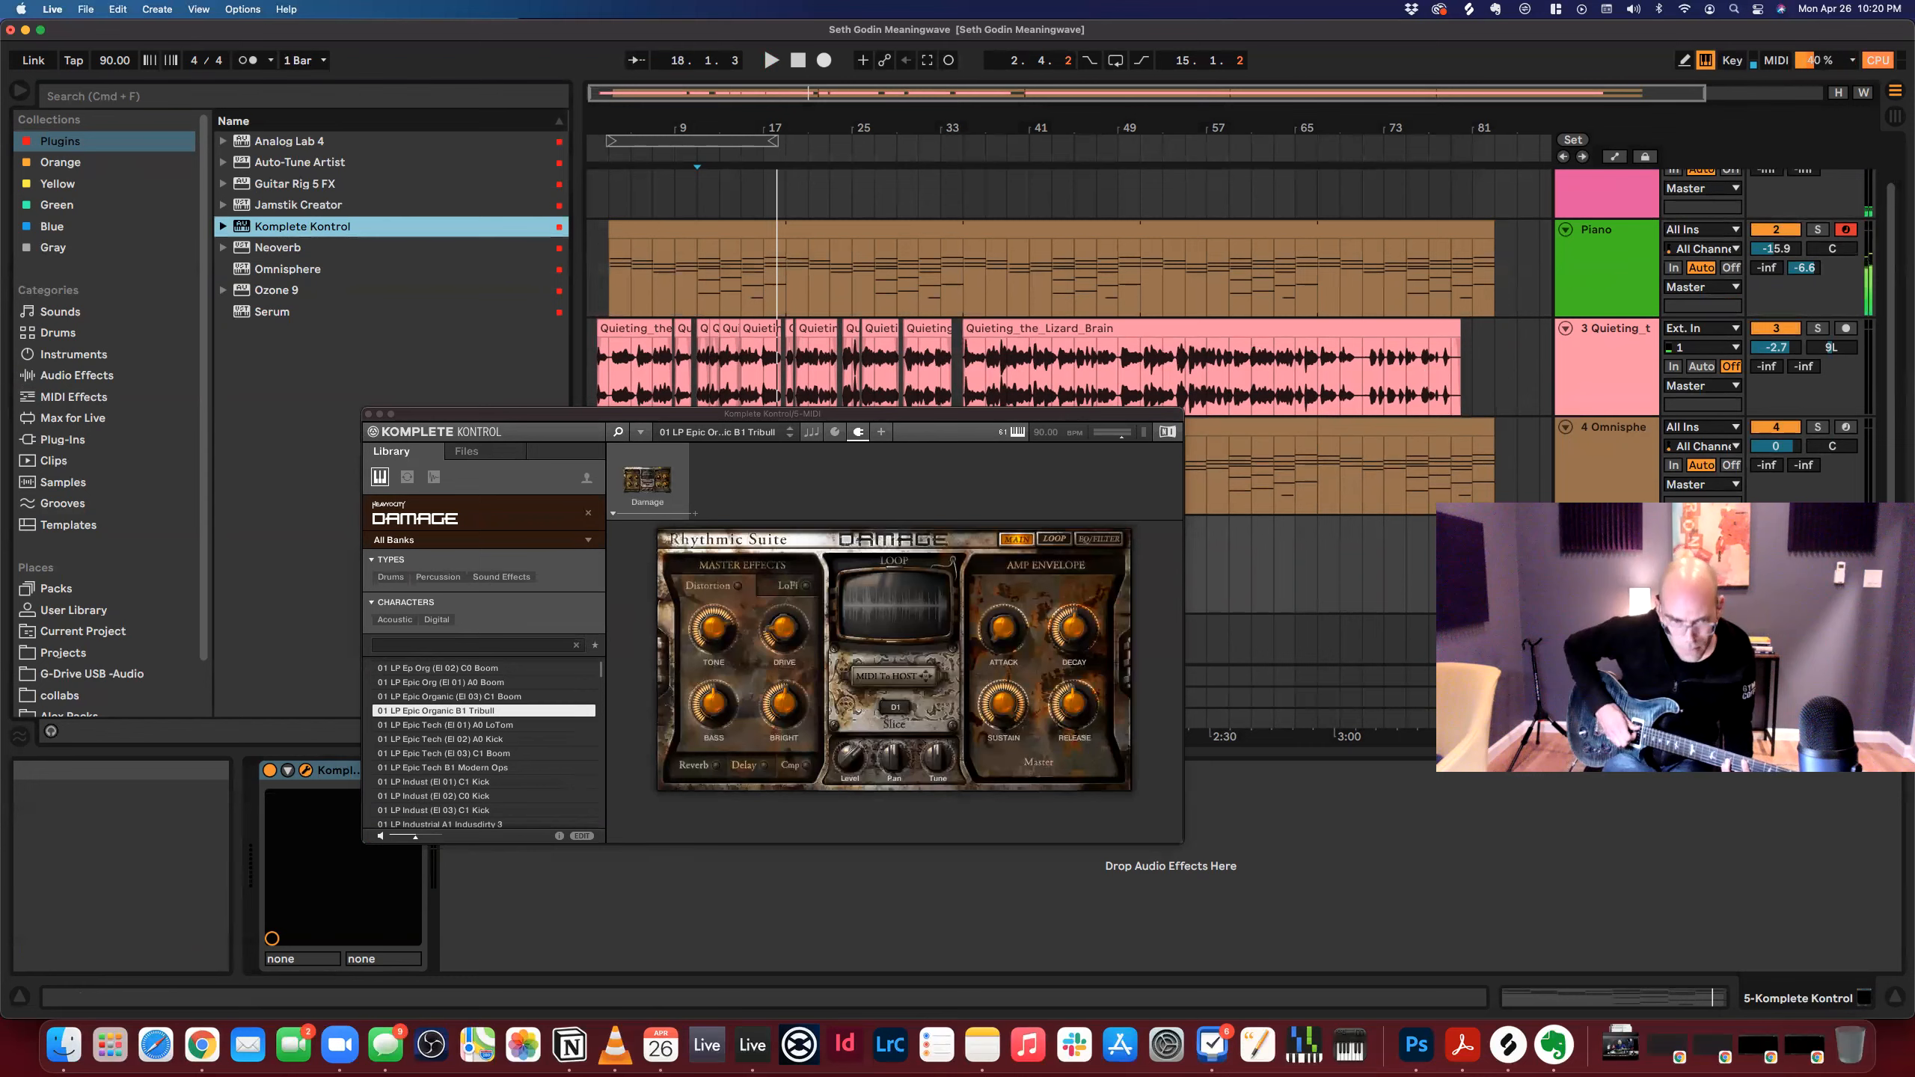
# Disarm the Piano track and record a Komplete Kontrol part starting at bar 3.
pyautogui.click(1845, 230)
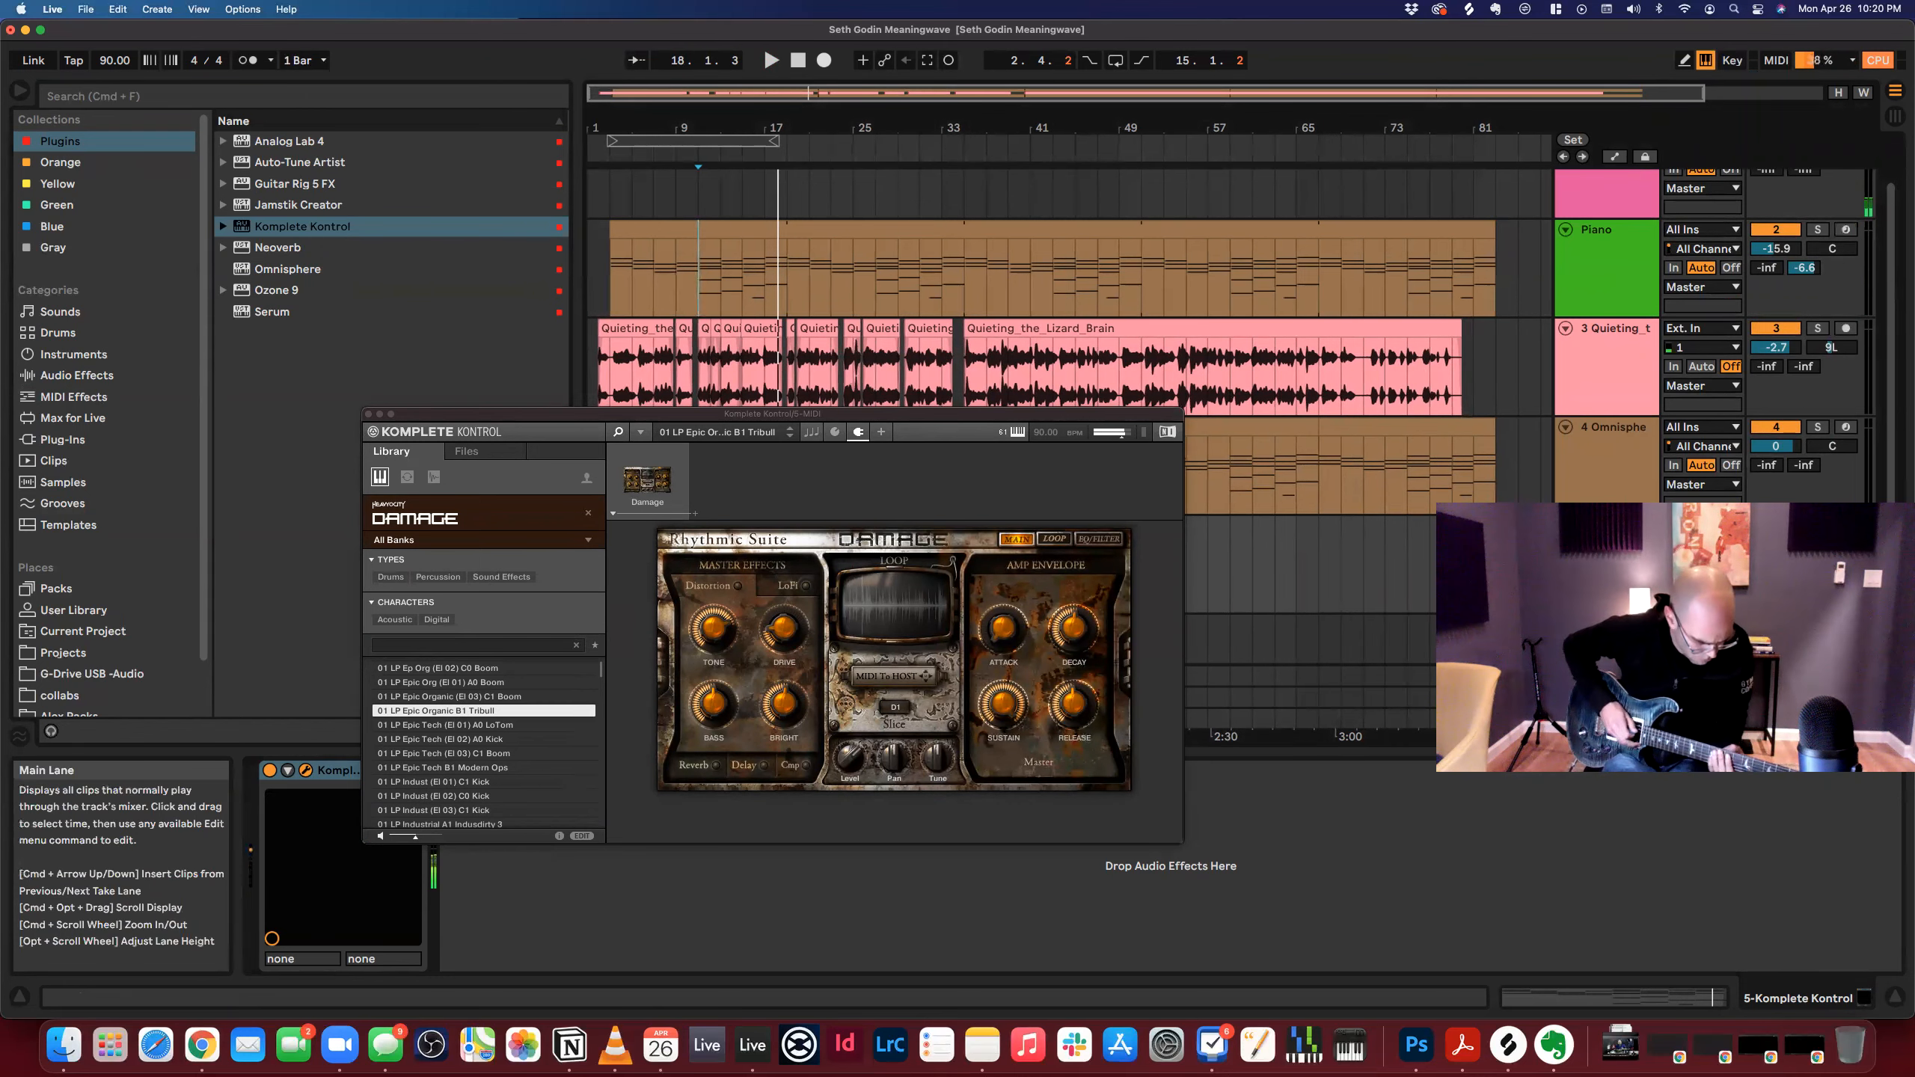
pyautogui.click(368, 415)
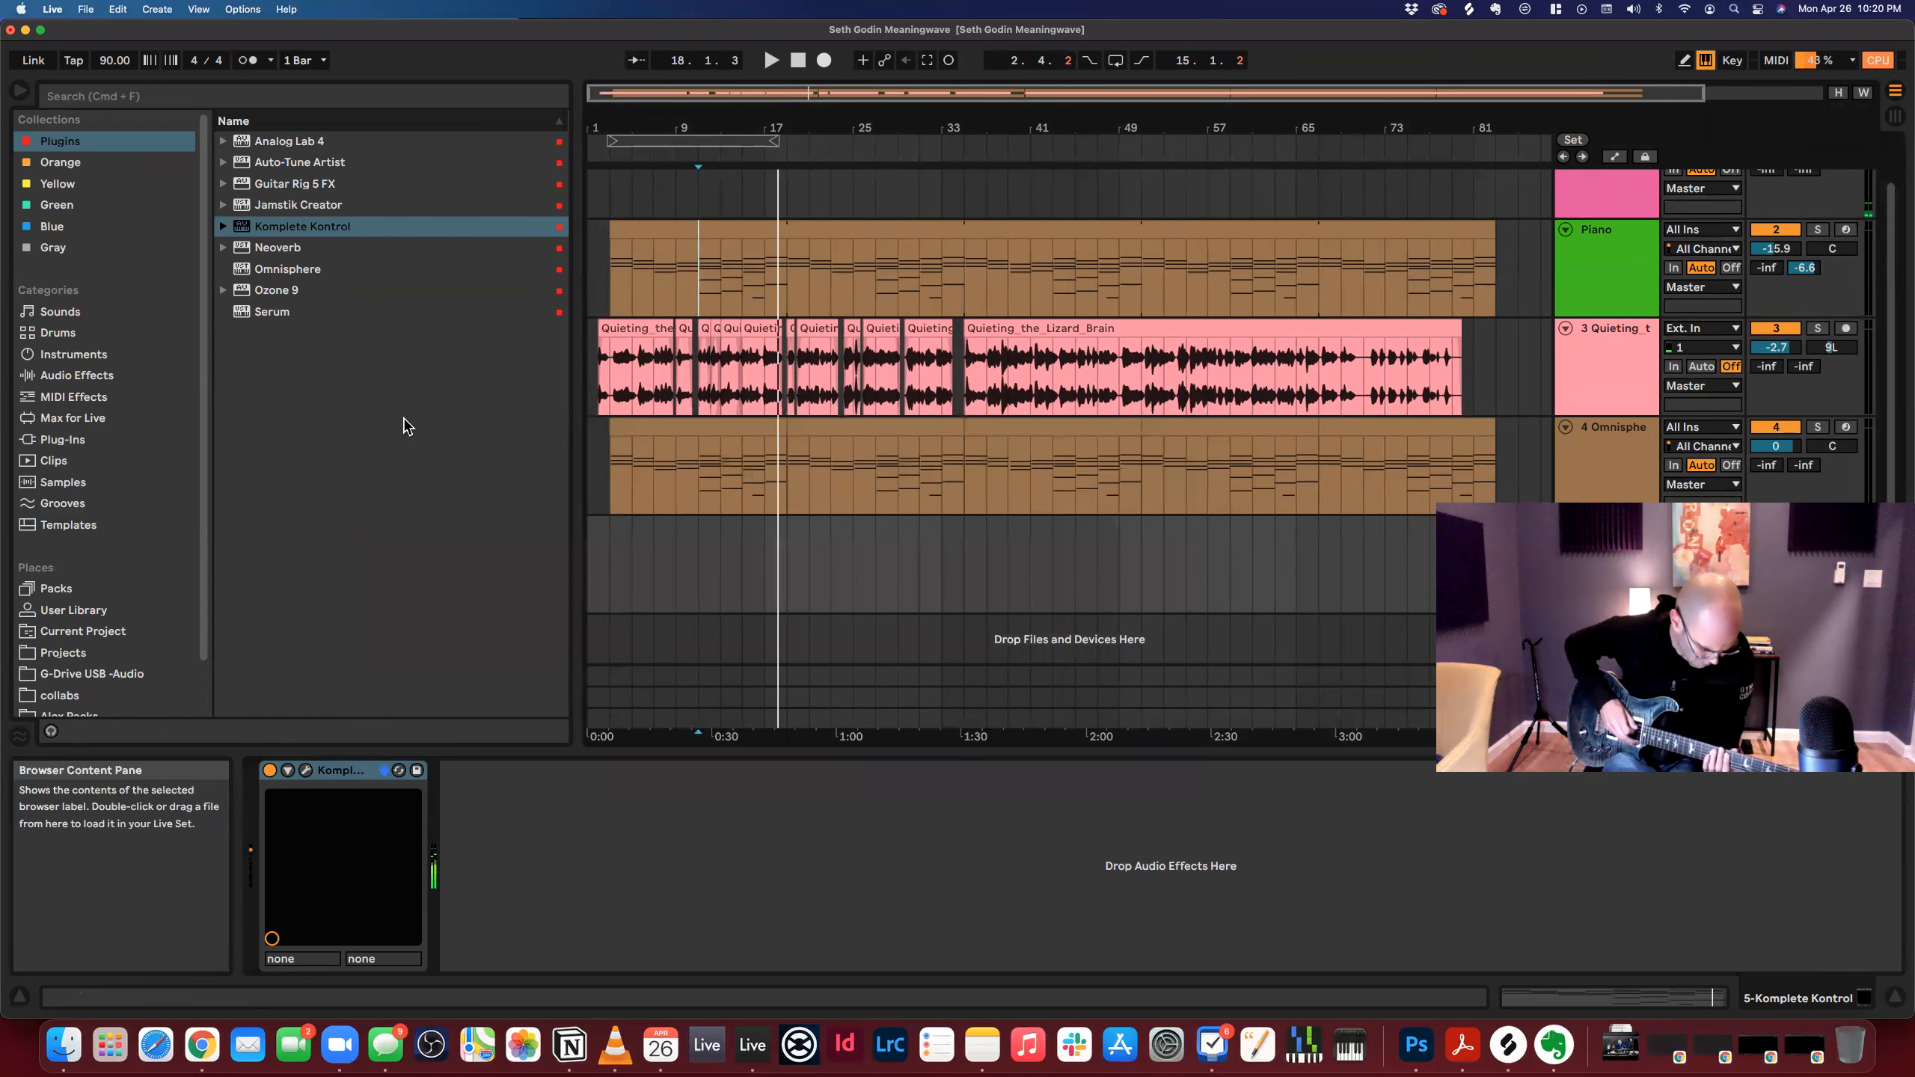
pyautogui.click(610, 530)
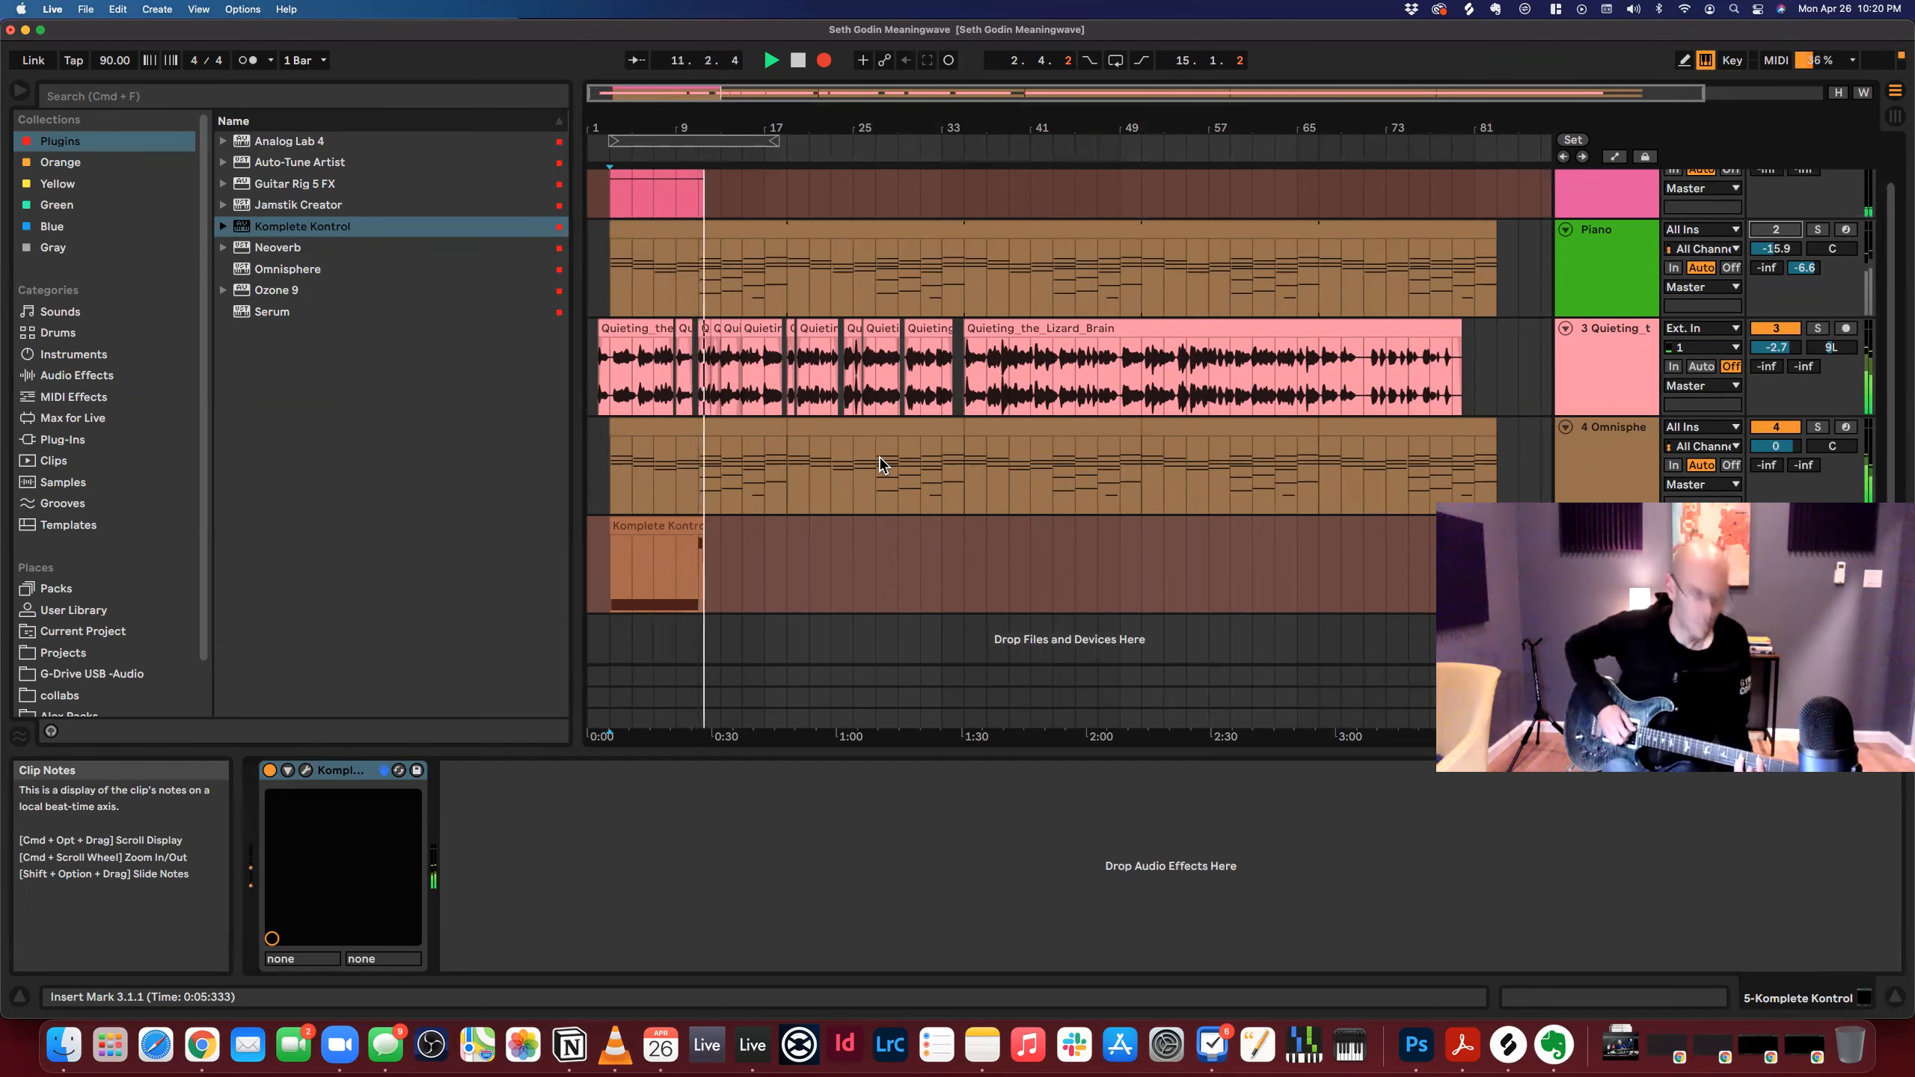
pyautogui.press('F9')
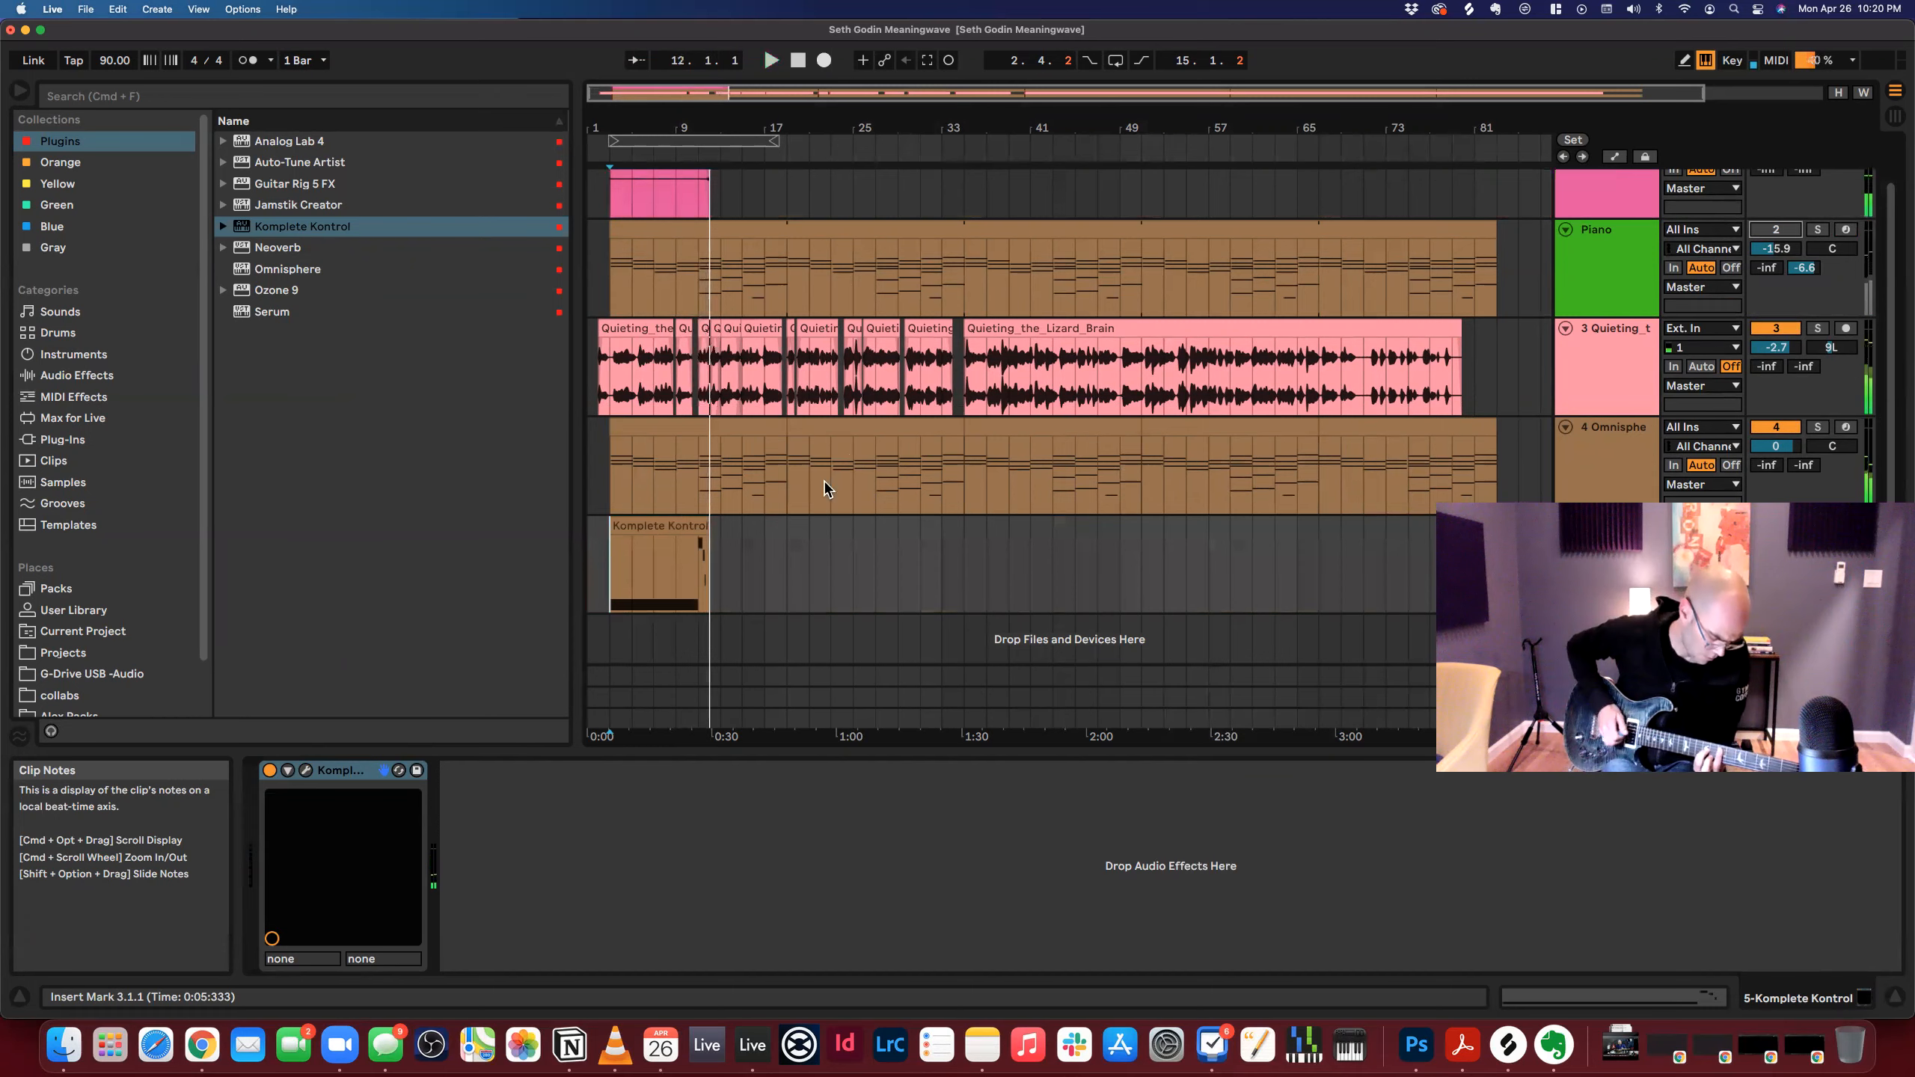
# Trim the recorded Komplete Kontrol clip to eight bars and move it to start at bar 11.
pyautogui.moveTo(700, 532); pyautogui.dragTo(710, 532)
pyautogui.click(620, 537)
pyautogui.click(676, 554)
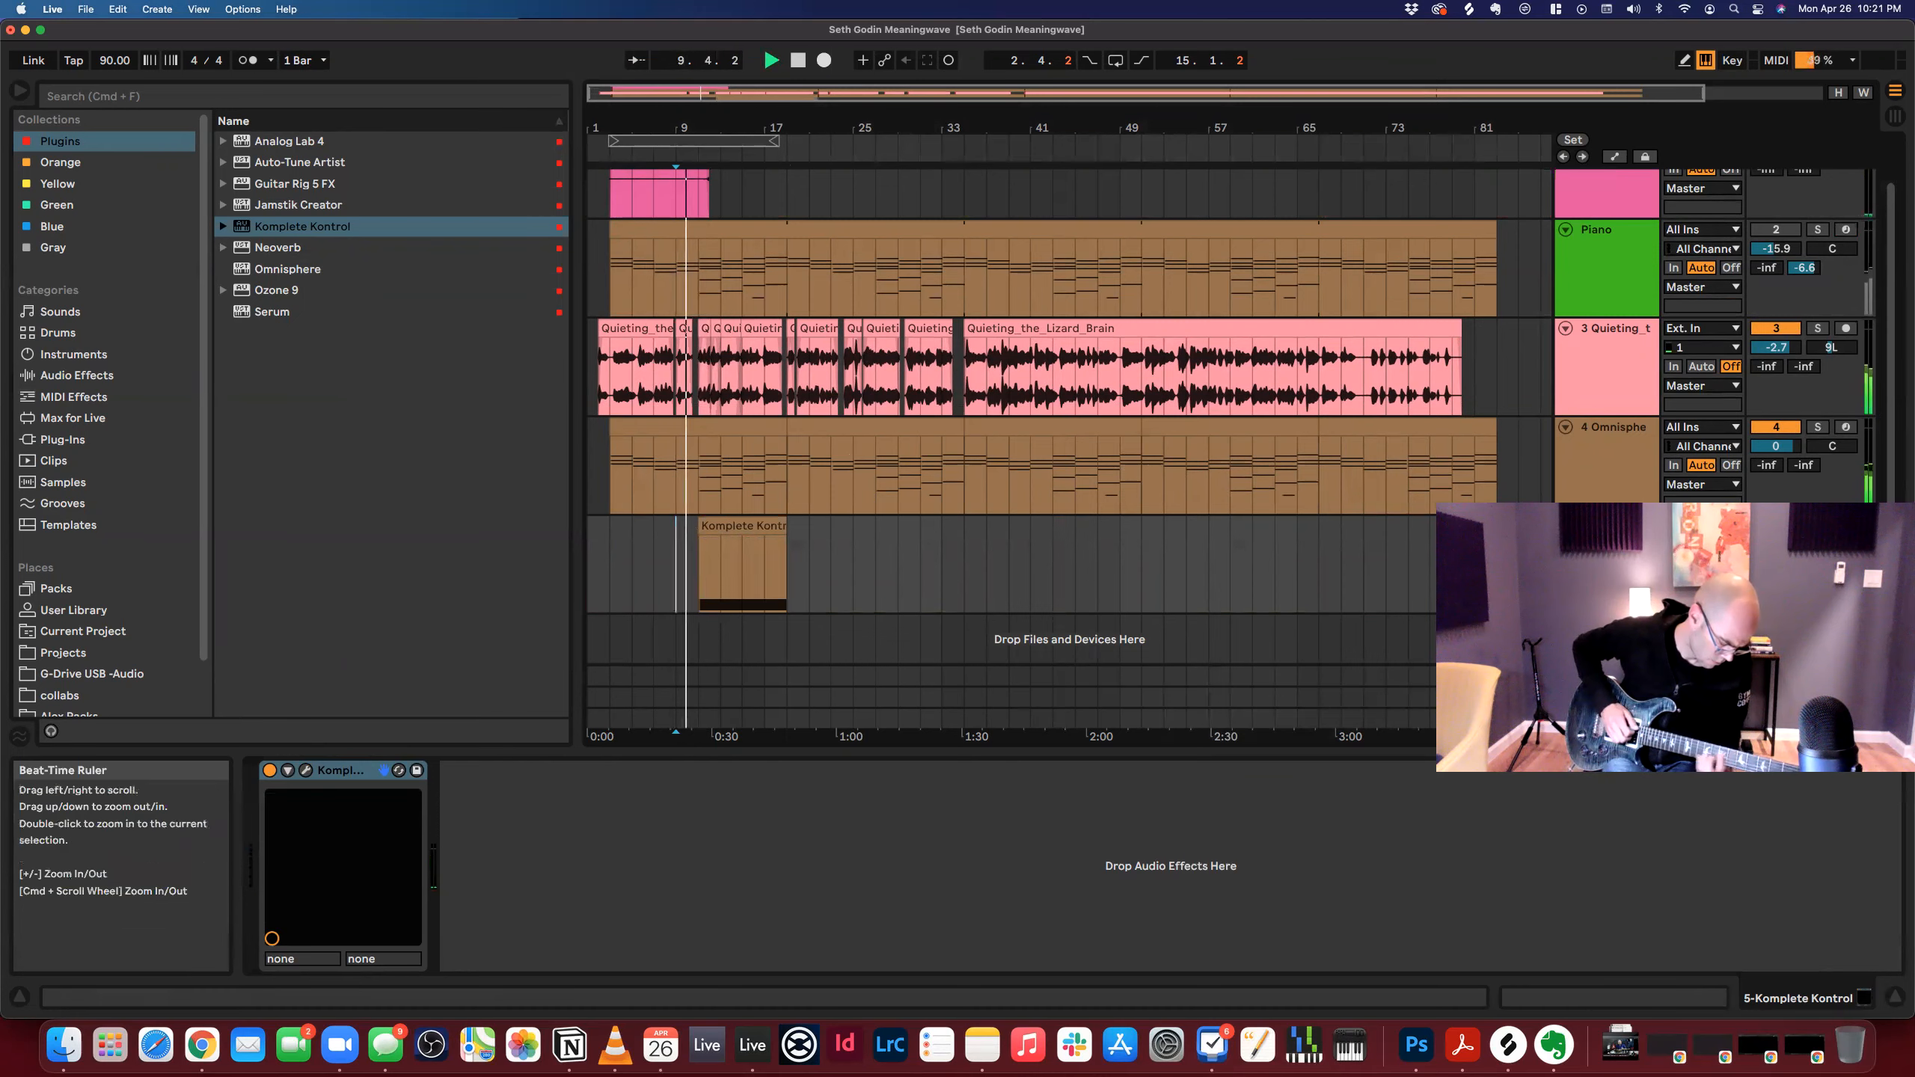
# Move the Komplete Kontrol clip so it starts at bar 19.
pyautogui.moveTo(665, 128); pyautogui.dragTo(665, 181)
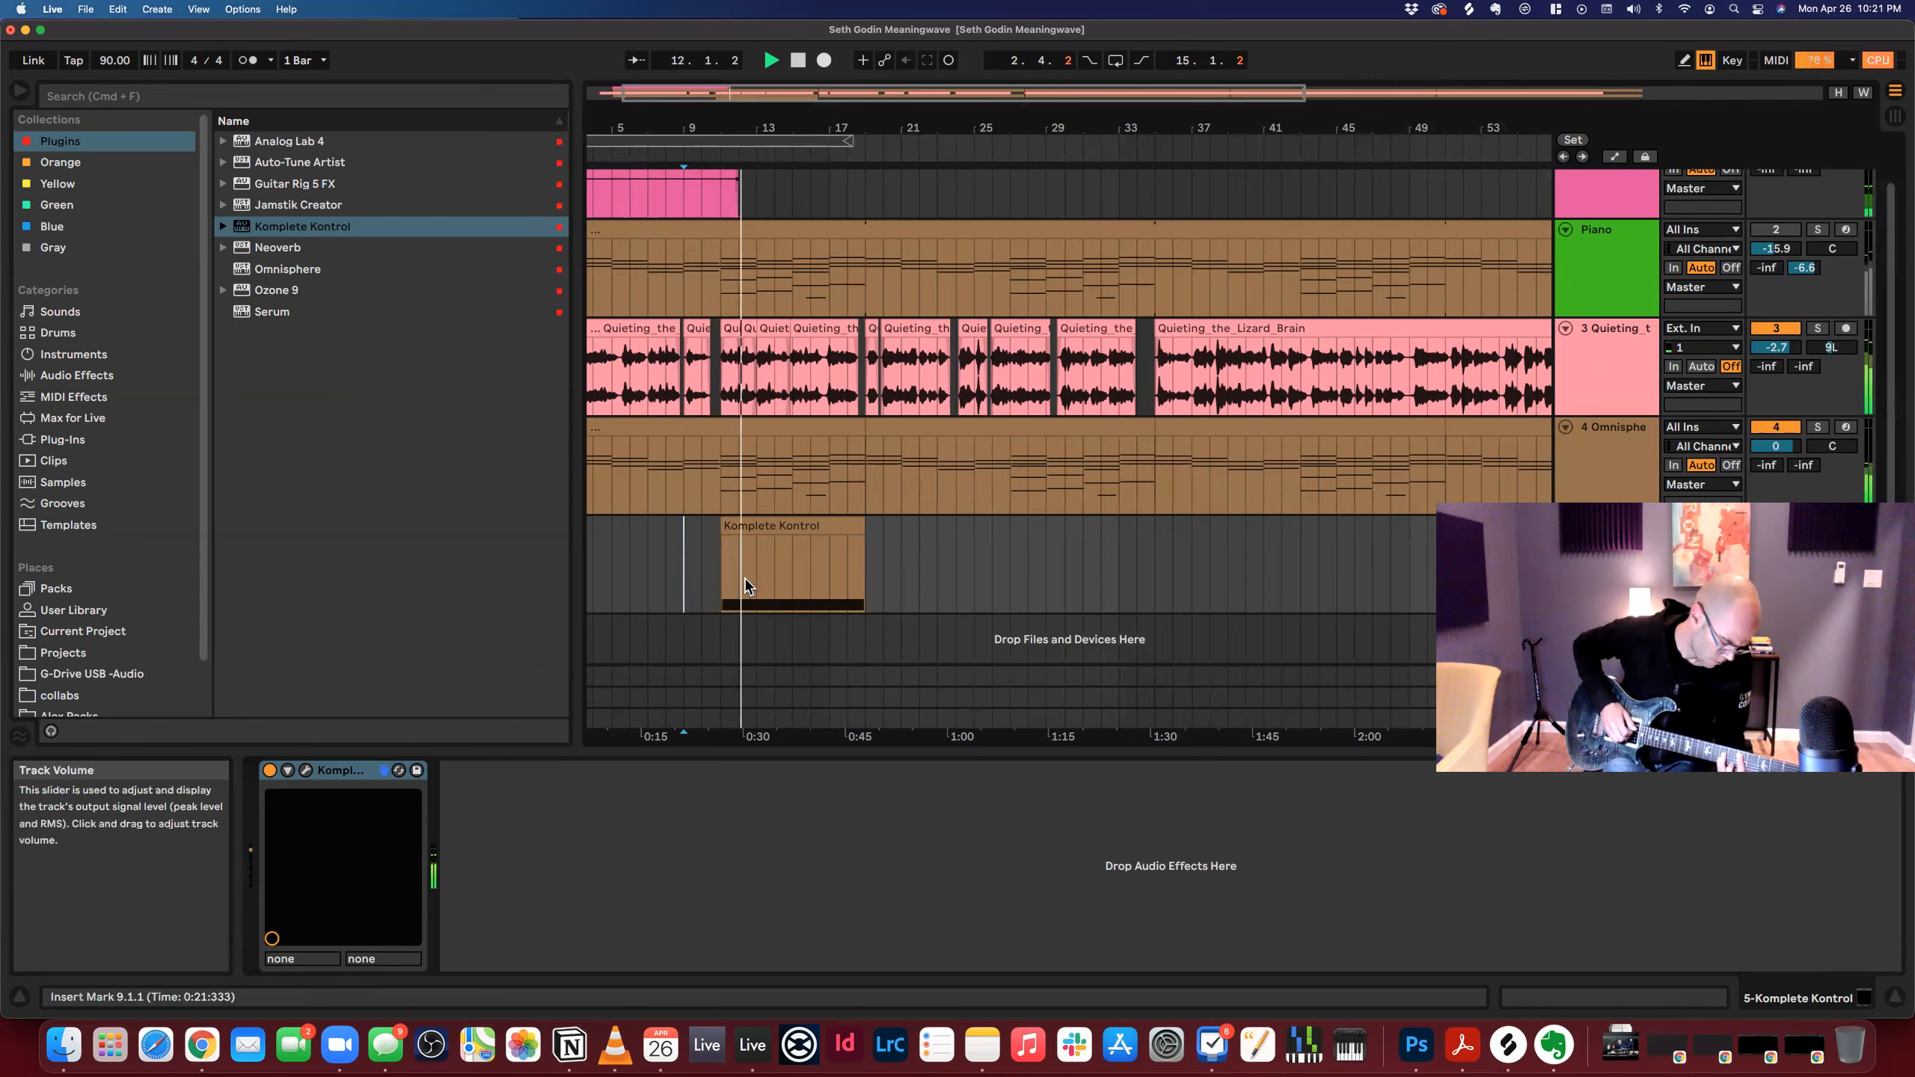
pyautogui.click(747, 526)
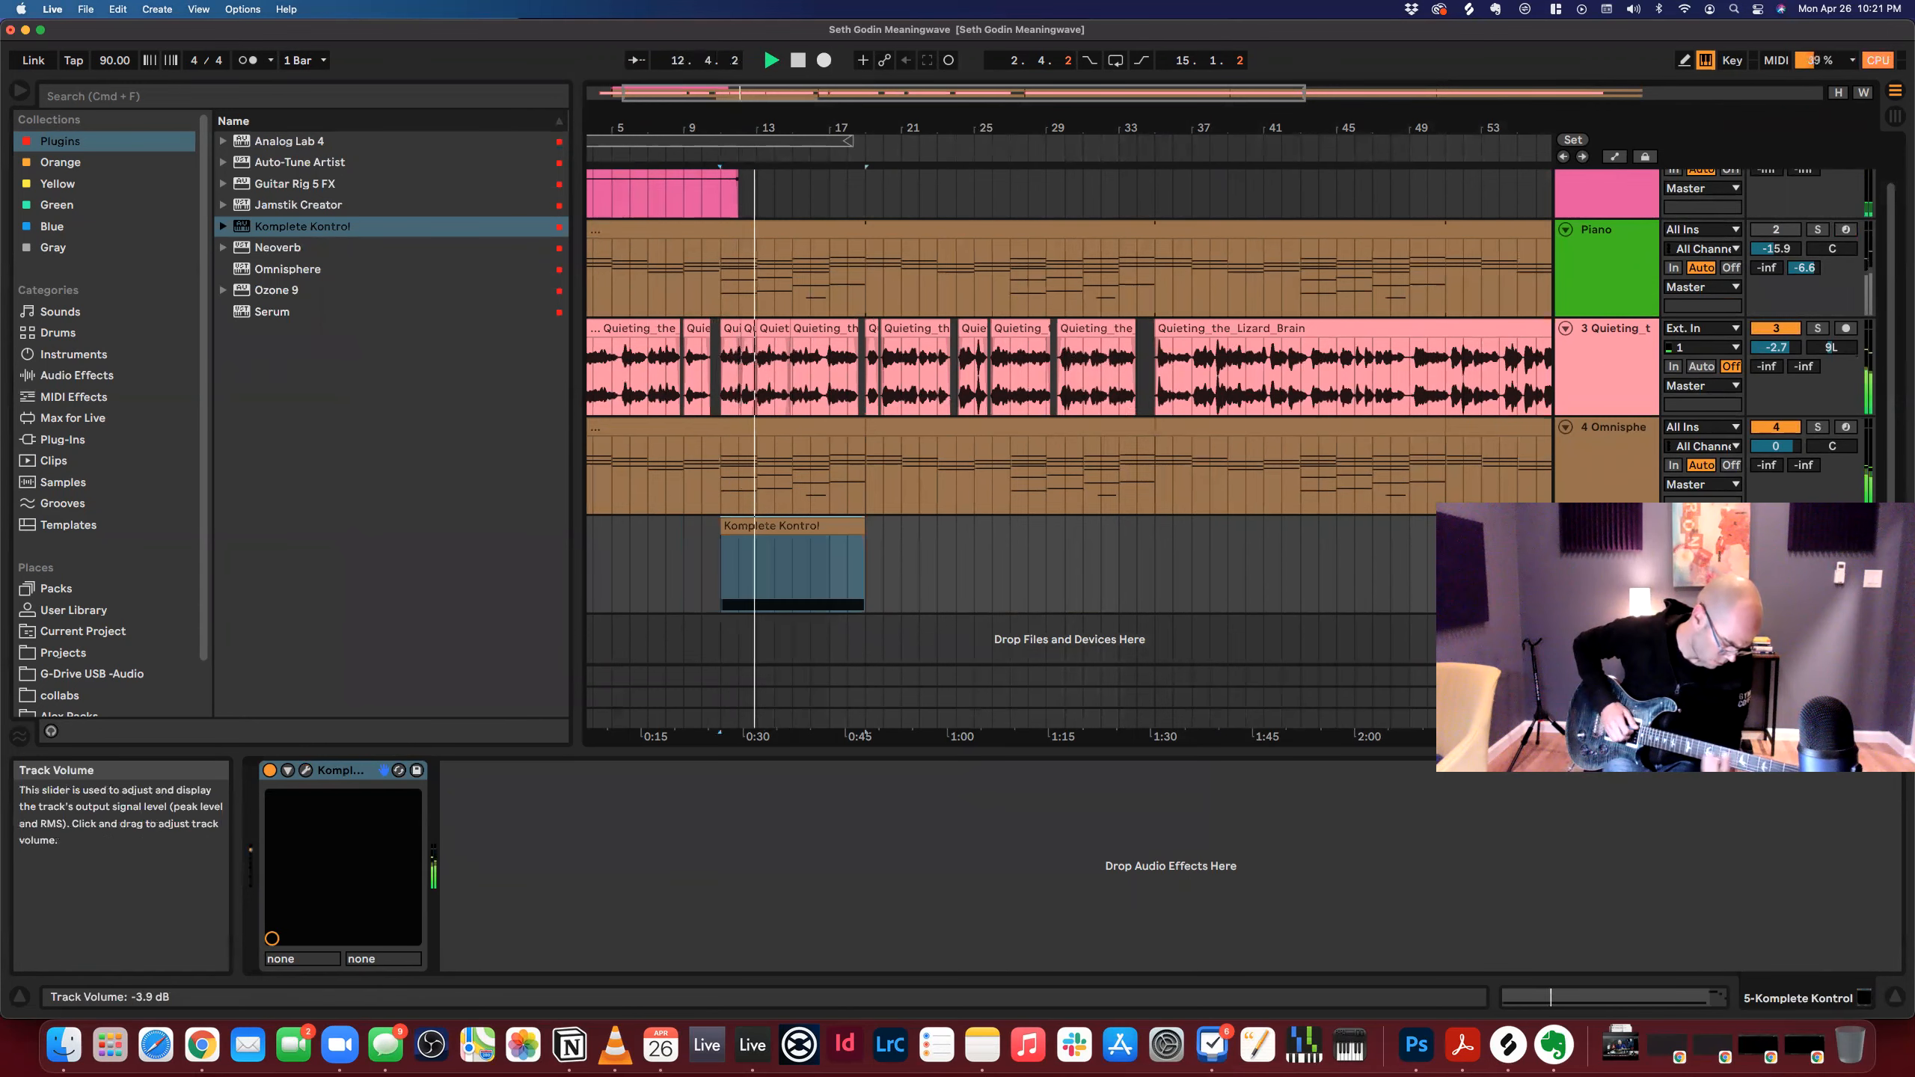
pyautogui.moveTo(814, 525); pyautogui.dragTo(858, 539)
pyautogui.click(739, 522)
pyautogui.moveTo(739, 522); pyautogui.dragTo(891, 534)
pyautogui.click(825, 488)
pyautogui.click(822, 488)
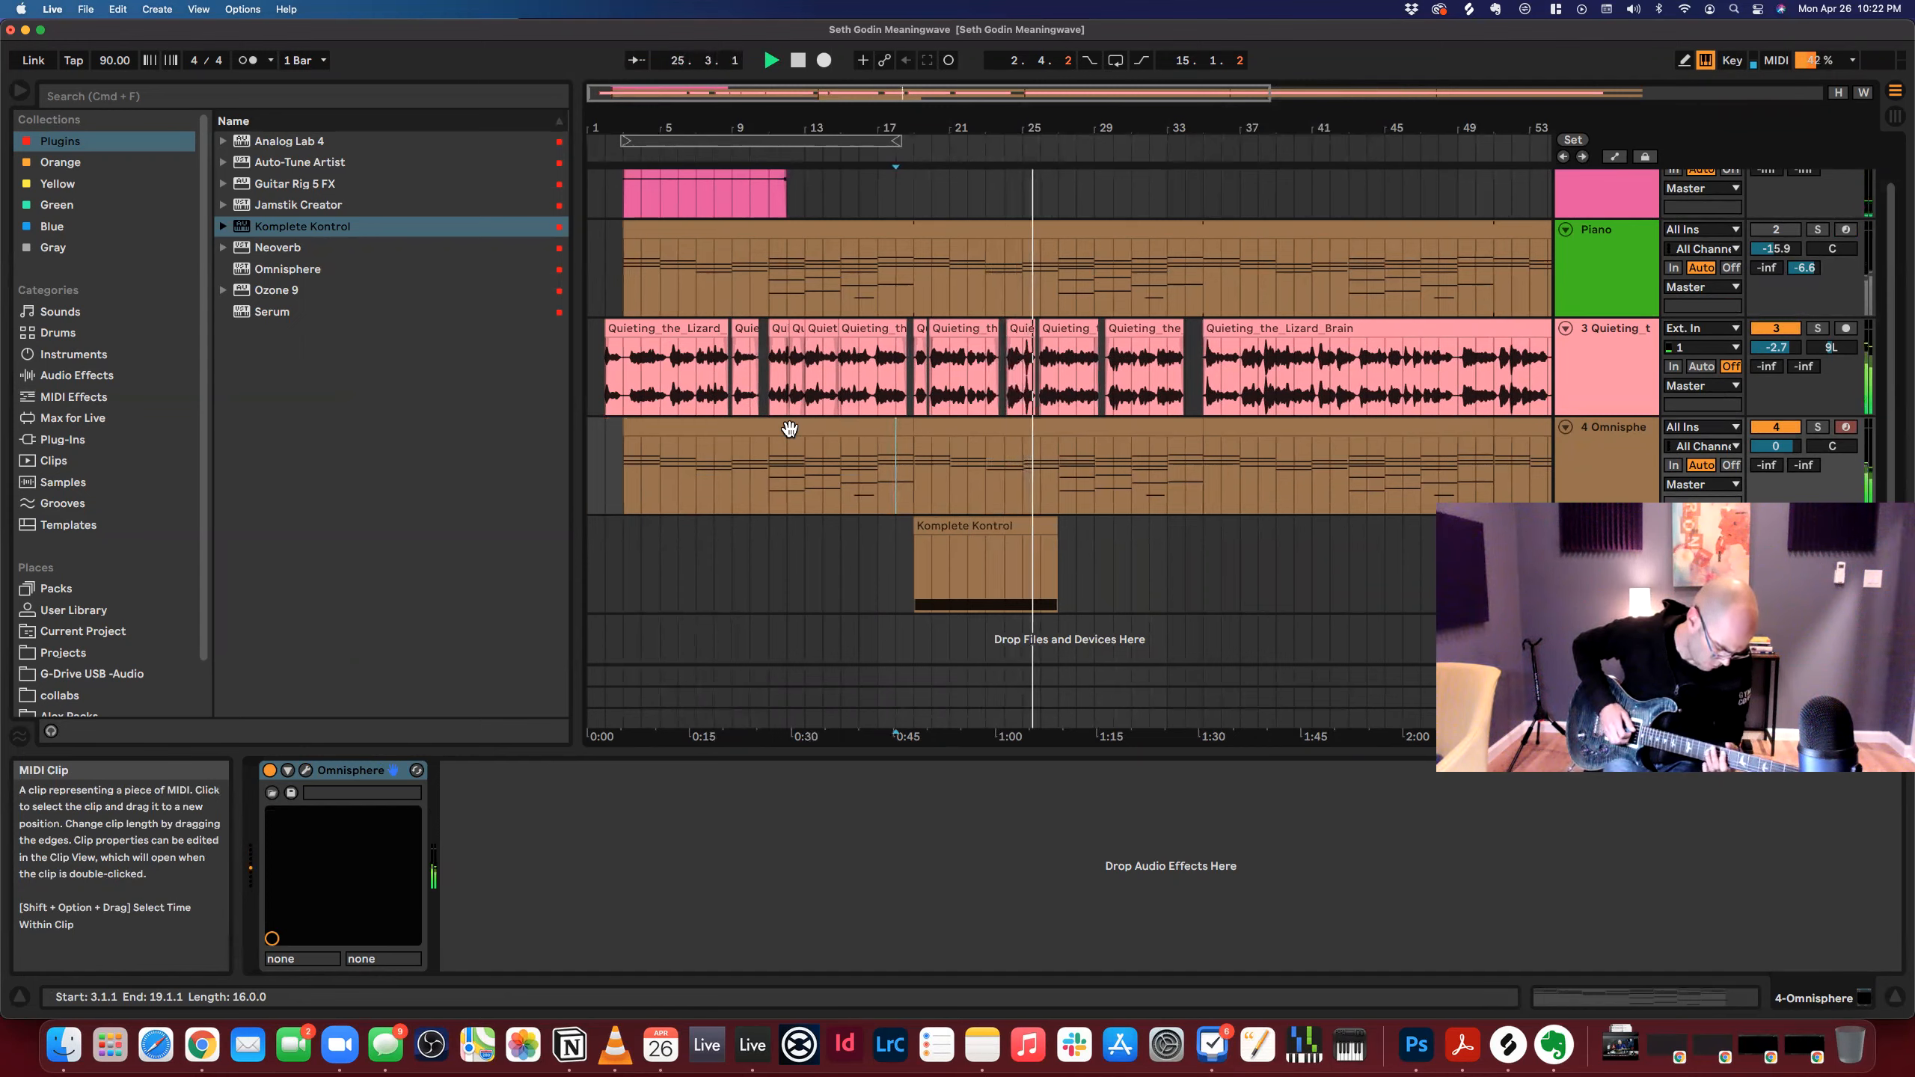
# Play the arrangement from bar 2 and again from bar 5 to check the speech against the chords.
pyautogui.click(609, 402)
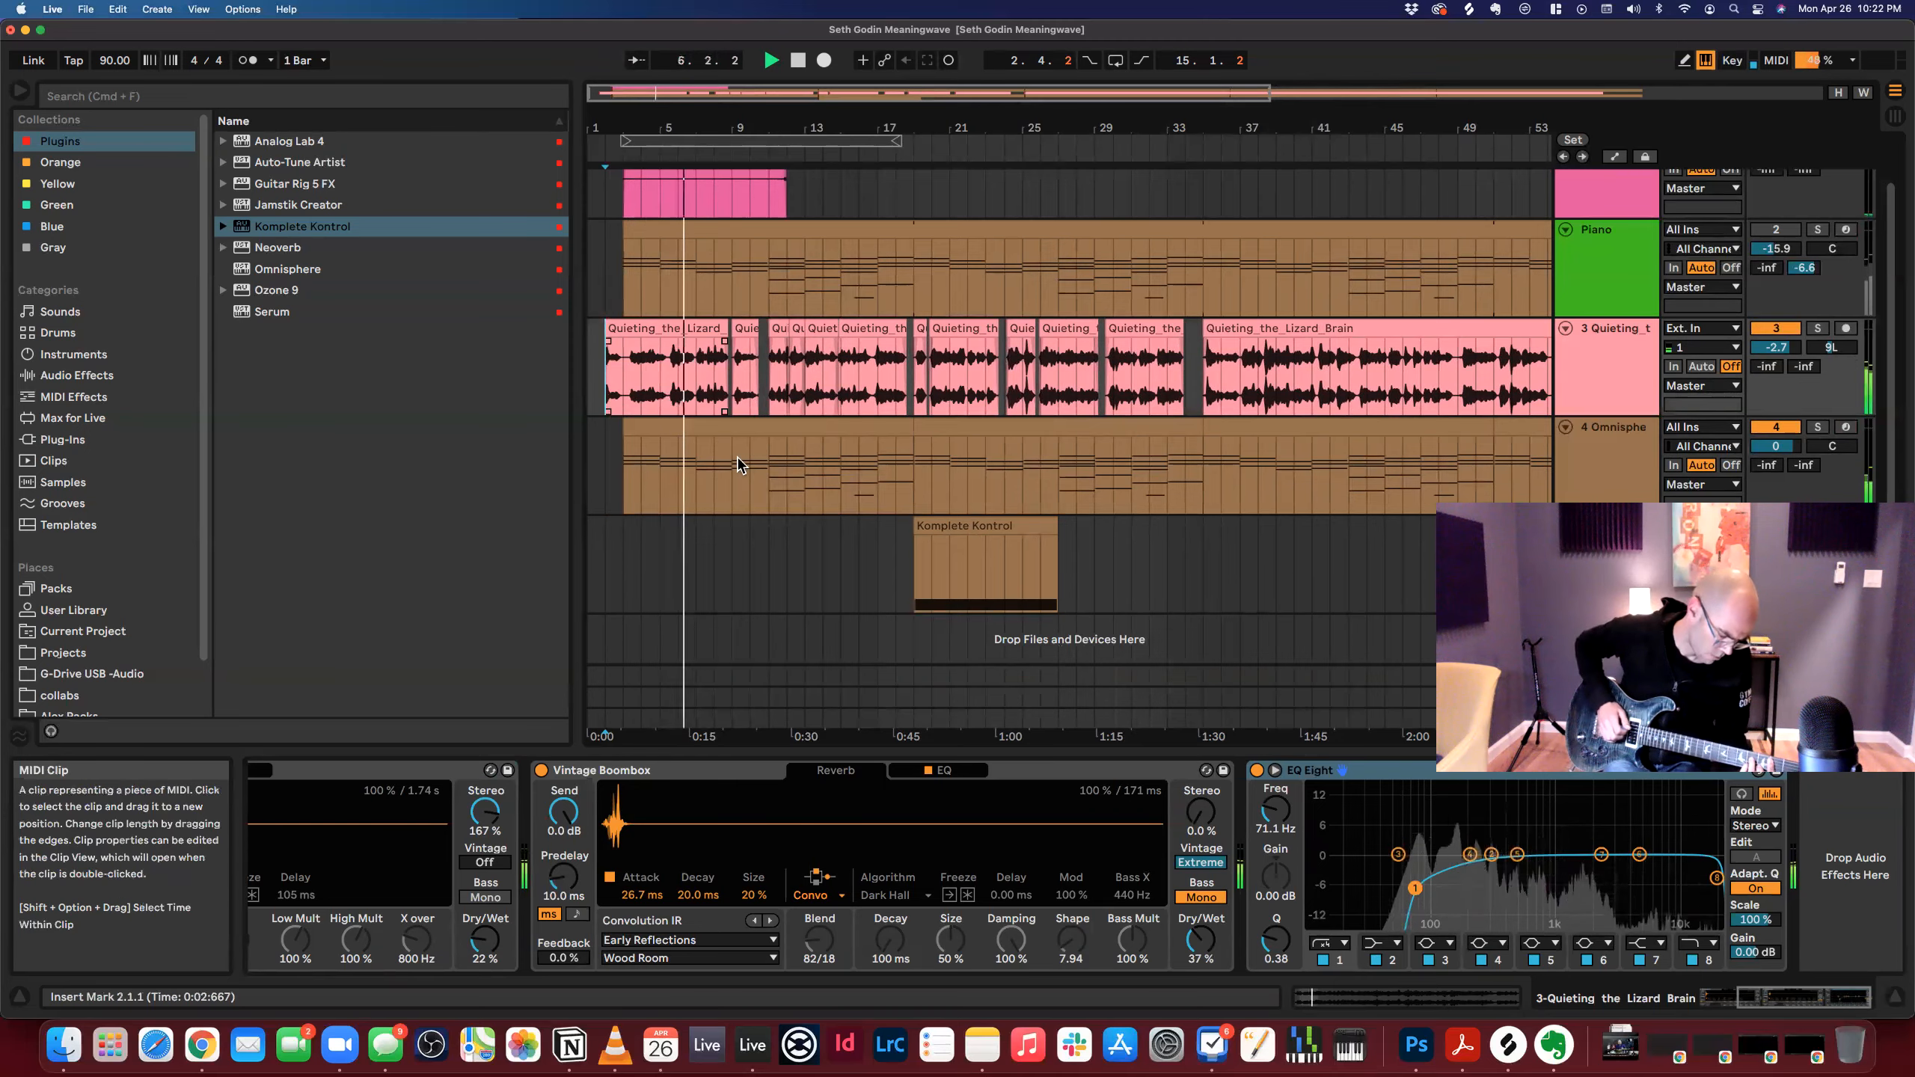
pyautogui.moveTo(1074, 128); pyautogui.dragTo(1074, 64)
pyautogui.moveTo(1417, 367); pyautogui.dragTo(627, 371)
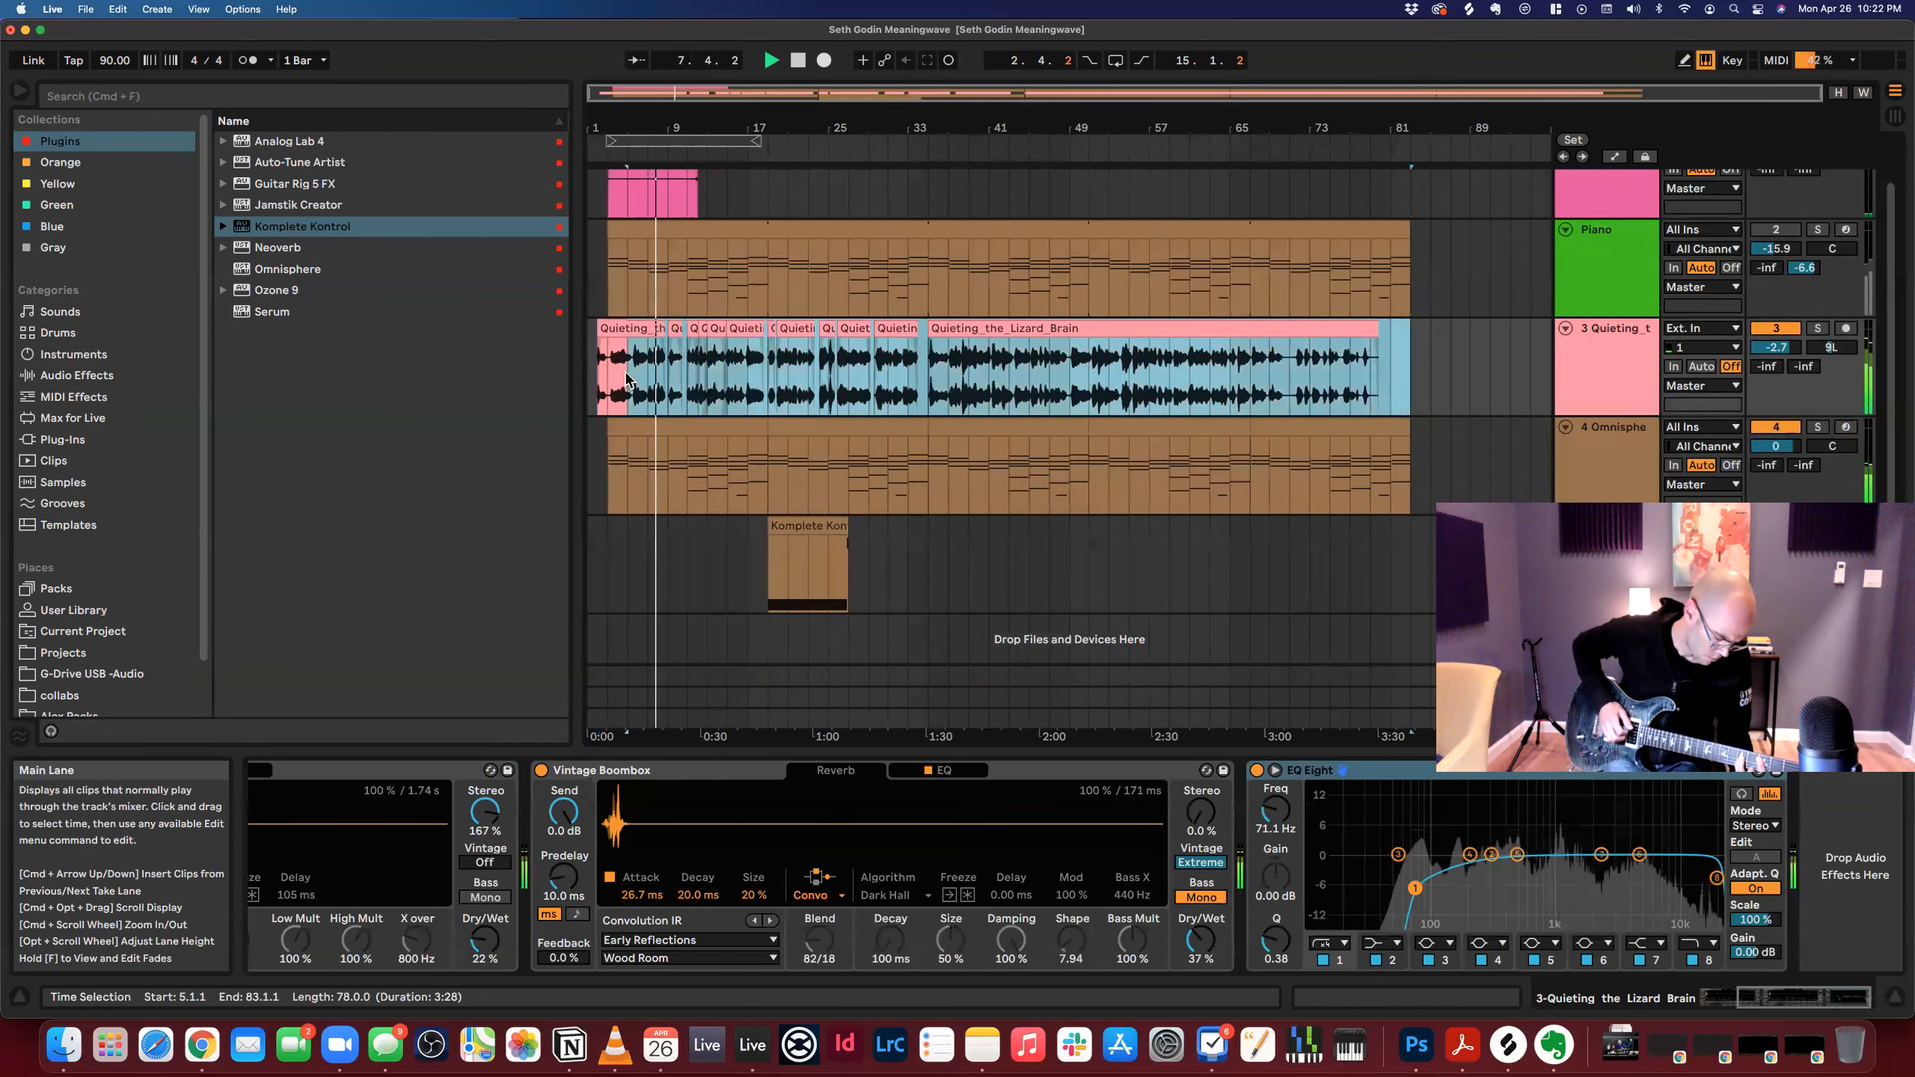
pyautogui.moveTo(637, 129); pyautogui.dragTo(588, 122)
pyautogui.click(702, 385)
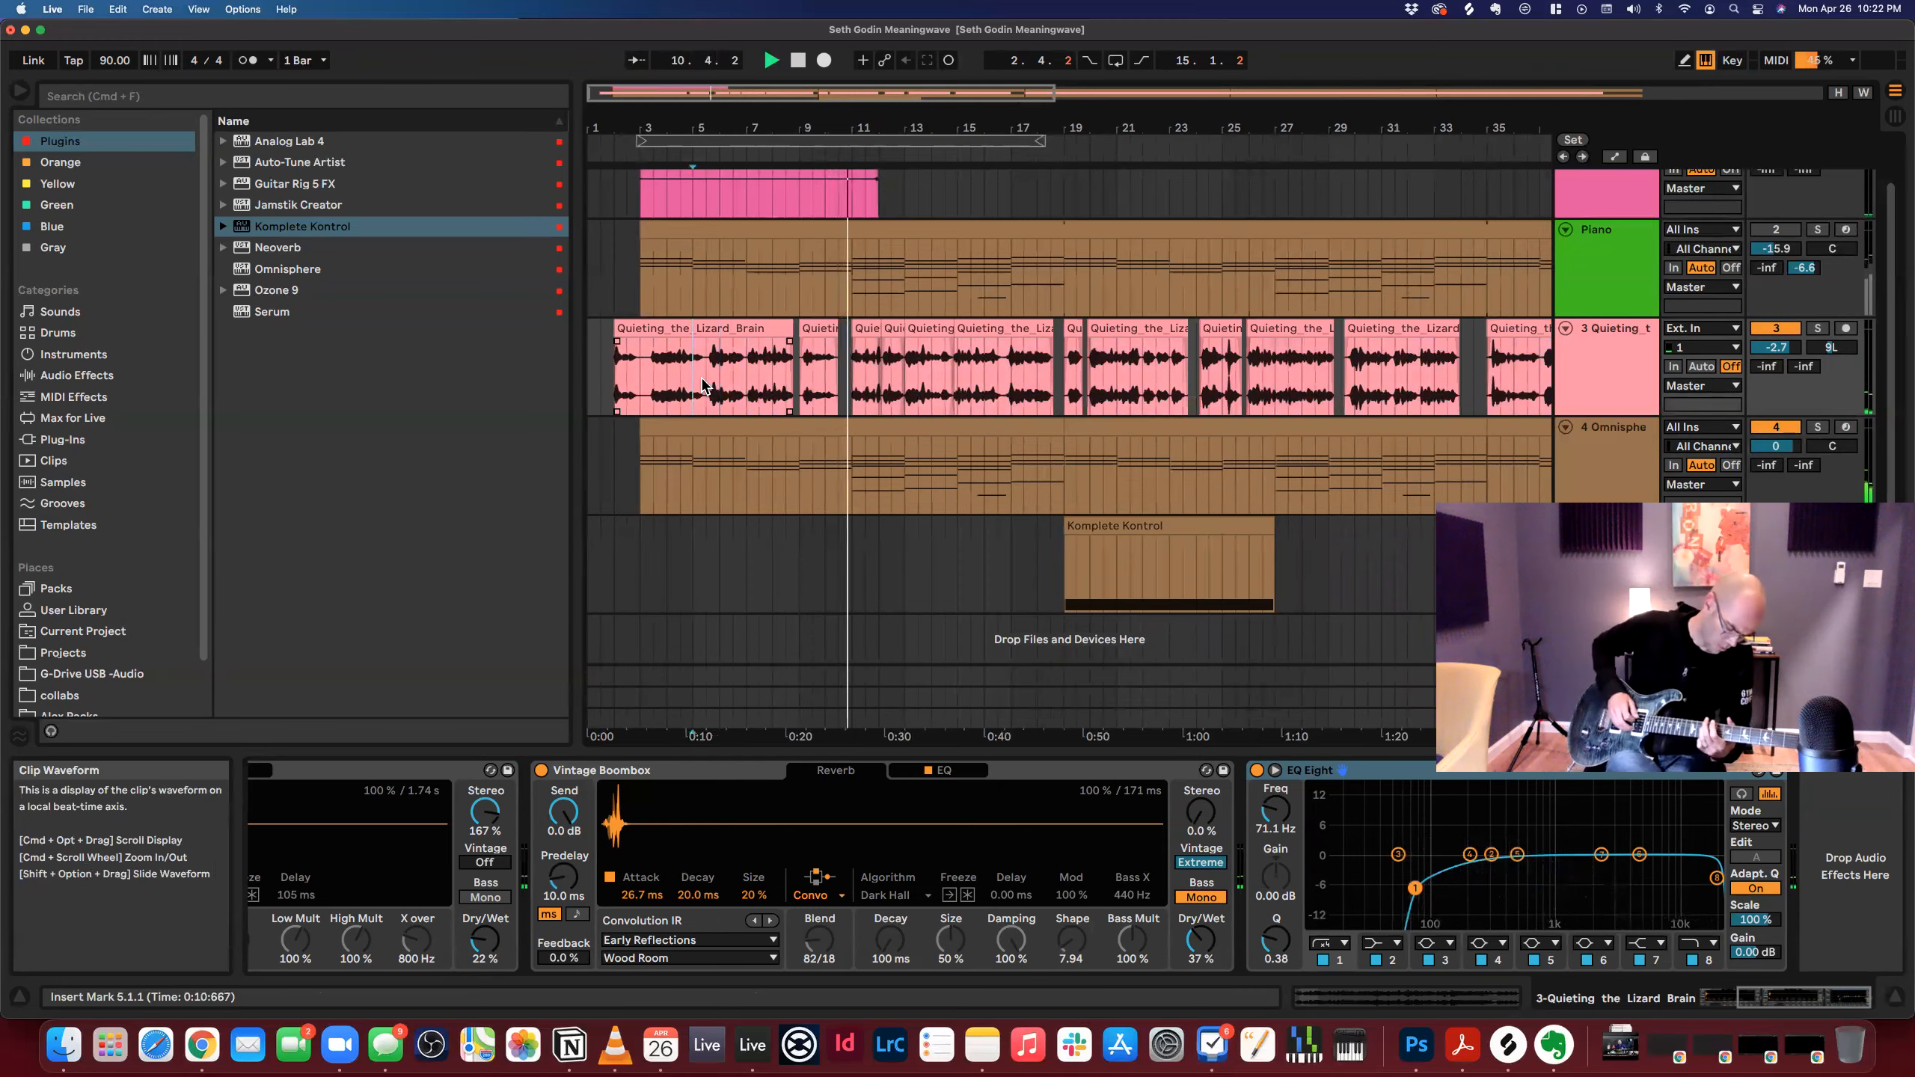
# Trim the start of the Piano clip to bar 11.
pyautogui.moveTo(597, 140); pyautogui.dragTo(597, 121)
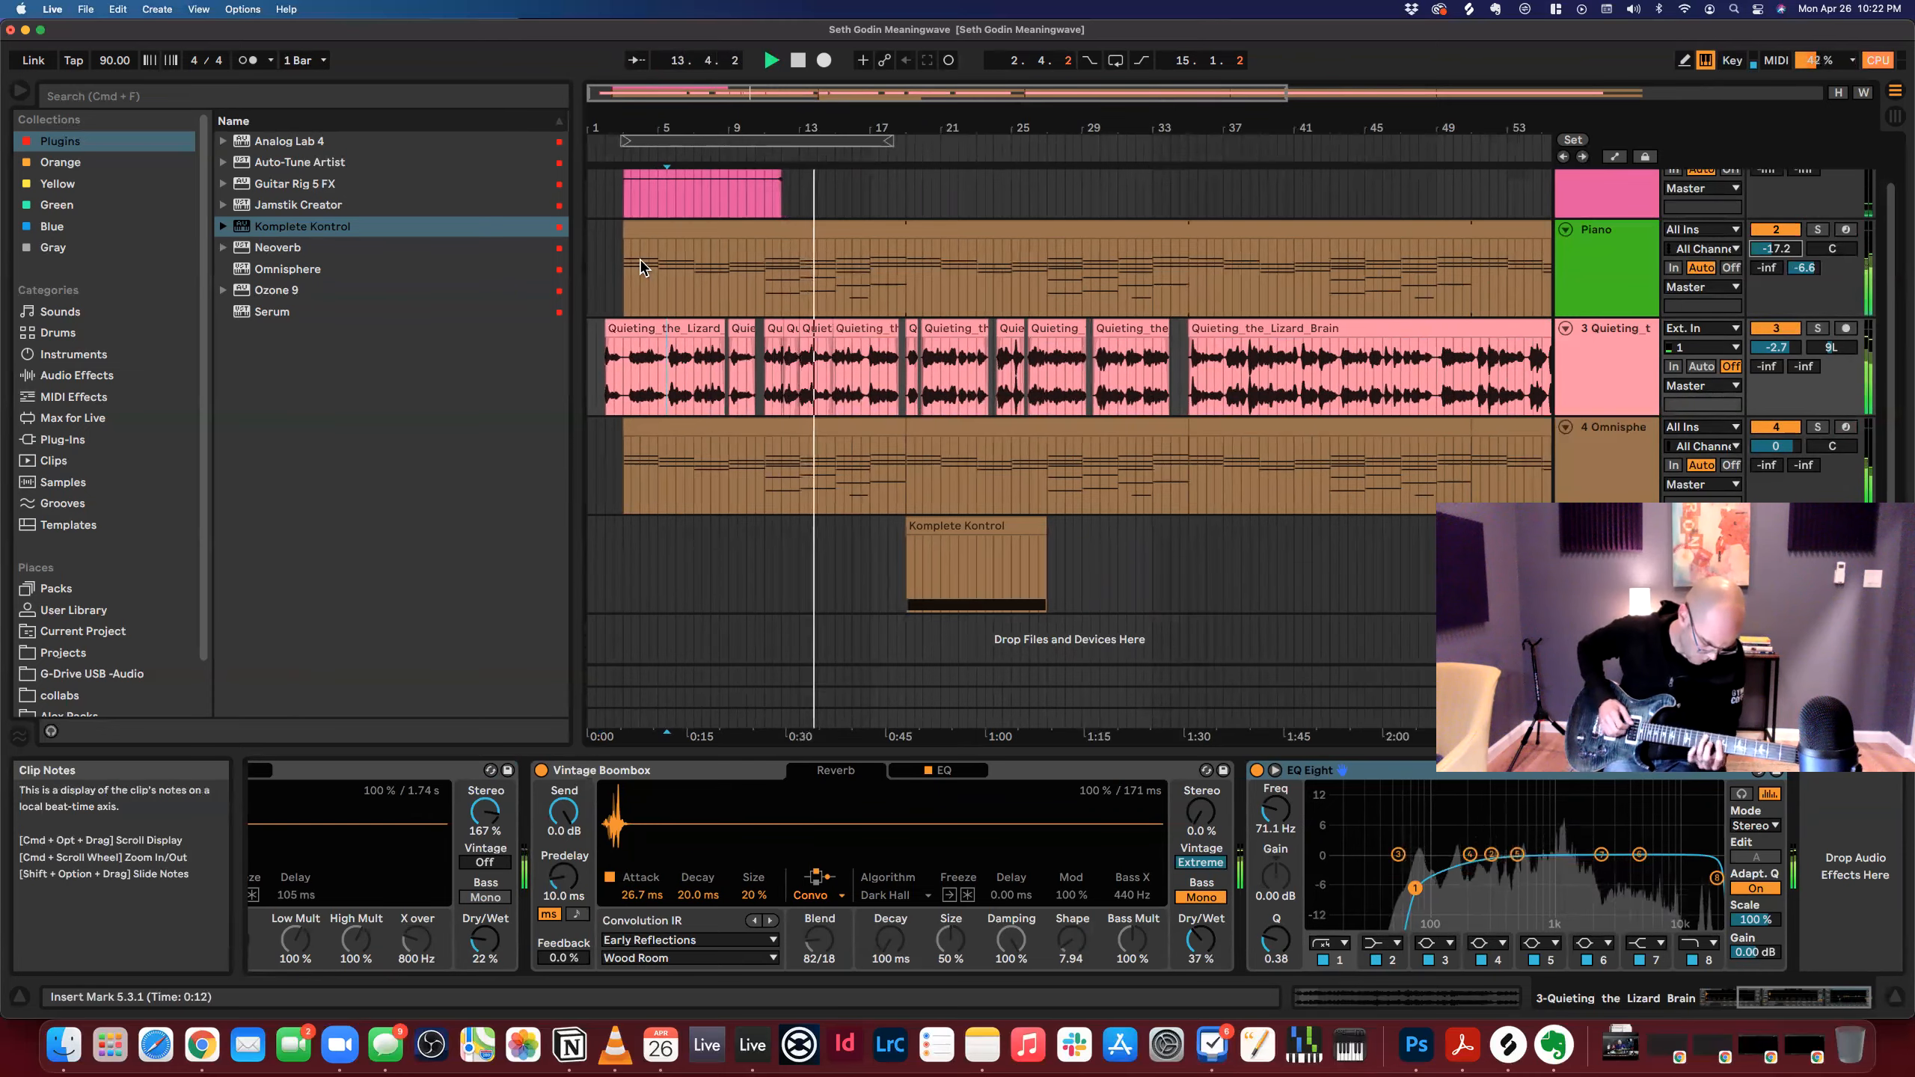
pyautogui.click(633, 235)
pyautogui.moveTo(632, 235); pyautogui.dragTo(764, 235)
# Lower the Piano track's volume to -25.7 dB and its Echo send to -13.0 dB.
pyautogui.moveTo(1768, 251); pyautogui.dragTo(1769, 258)
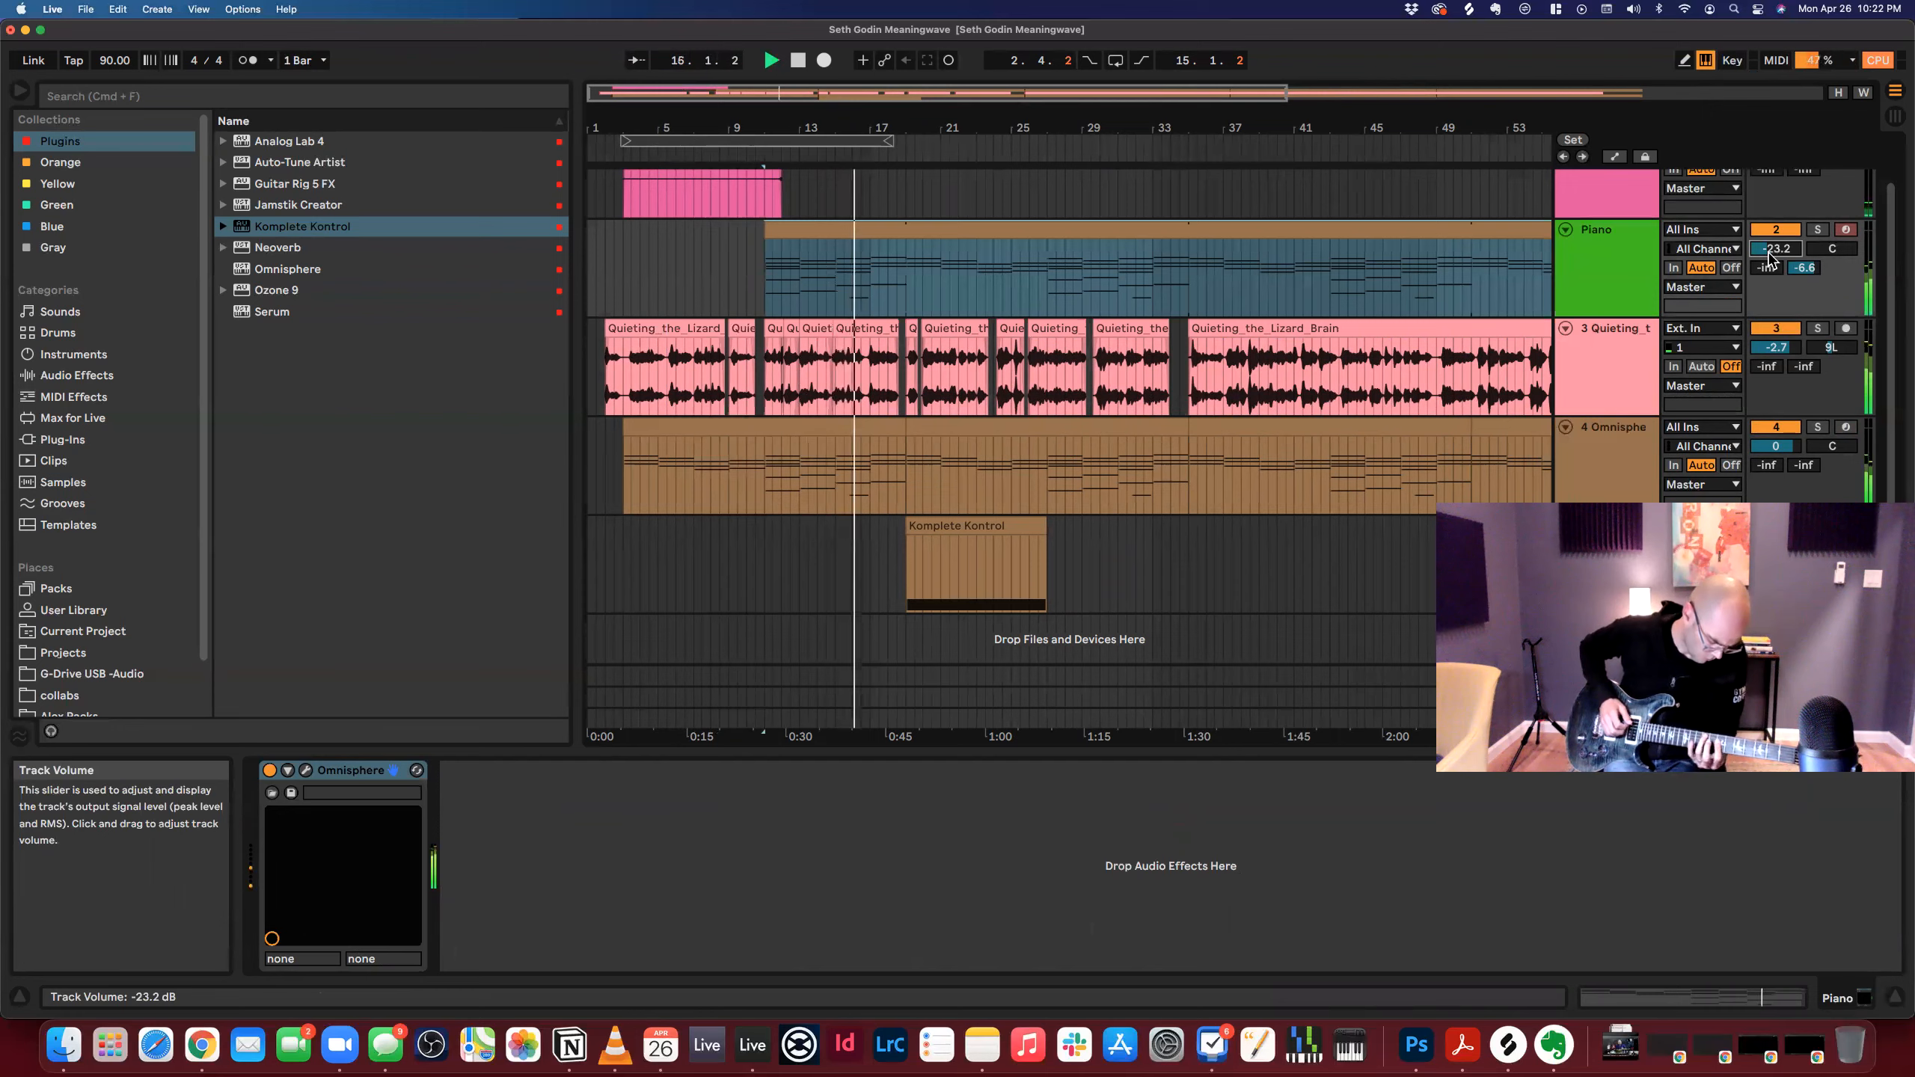
pyautogui.moveTo(1768, 259); pyautogui.dragTo(1808, 270)
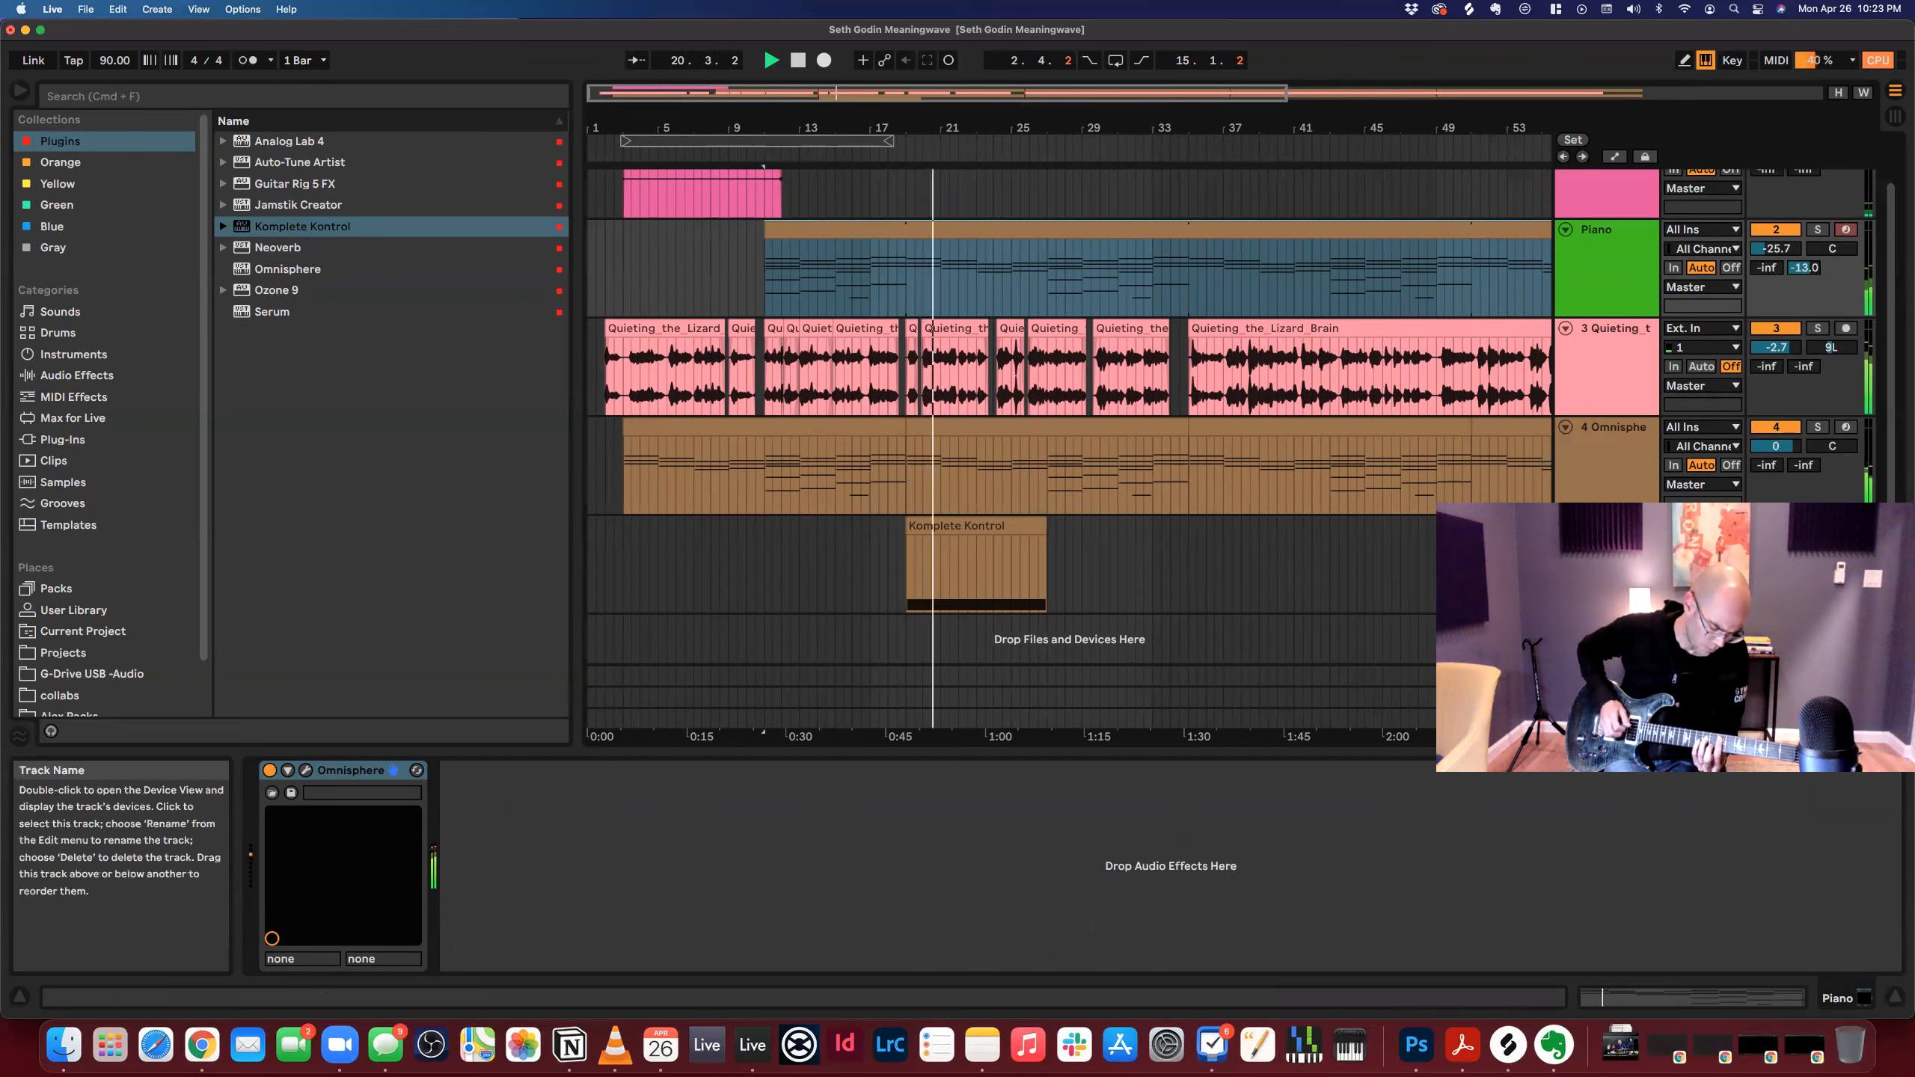
# Swap the Komplete Kontrol sound for the Damage preset 01 LP Epic Tech B1 Modern Ops and play the clip from bar 19.
pyautogui.click(1606, 534)
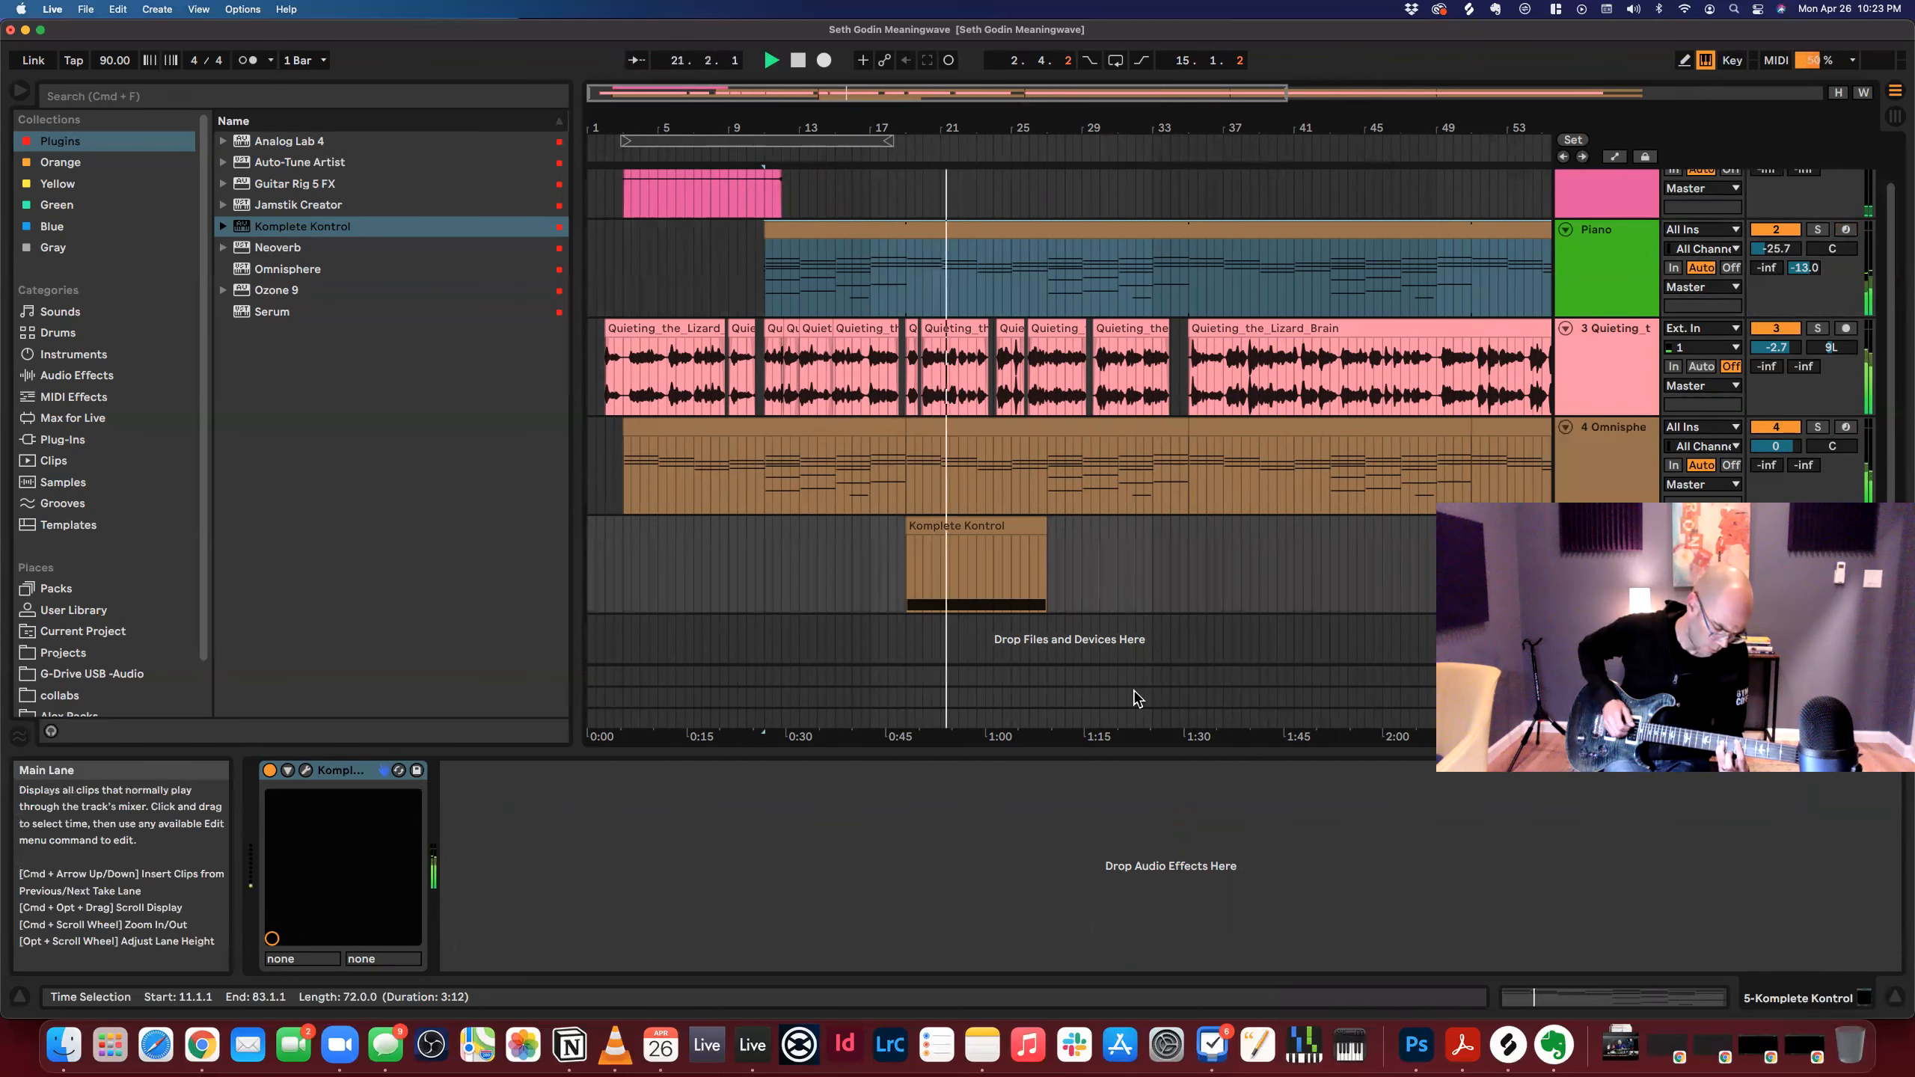
pyautogui.click(954, 526)
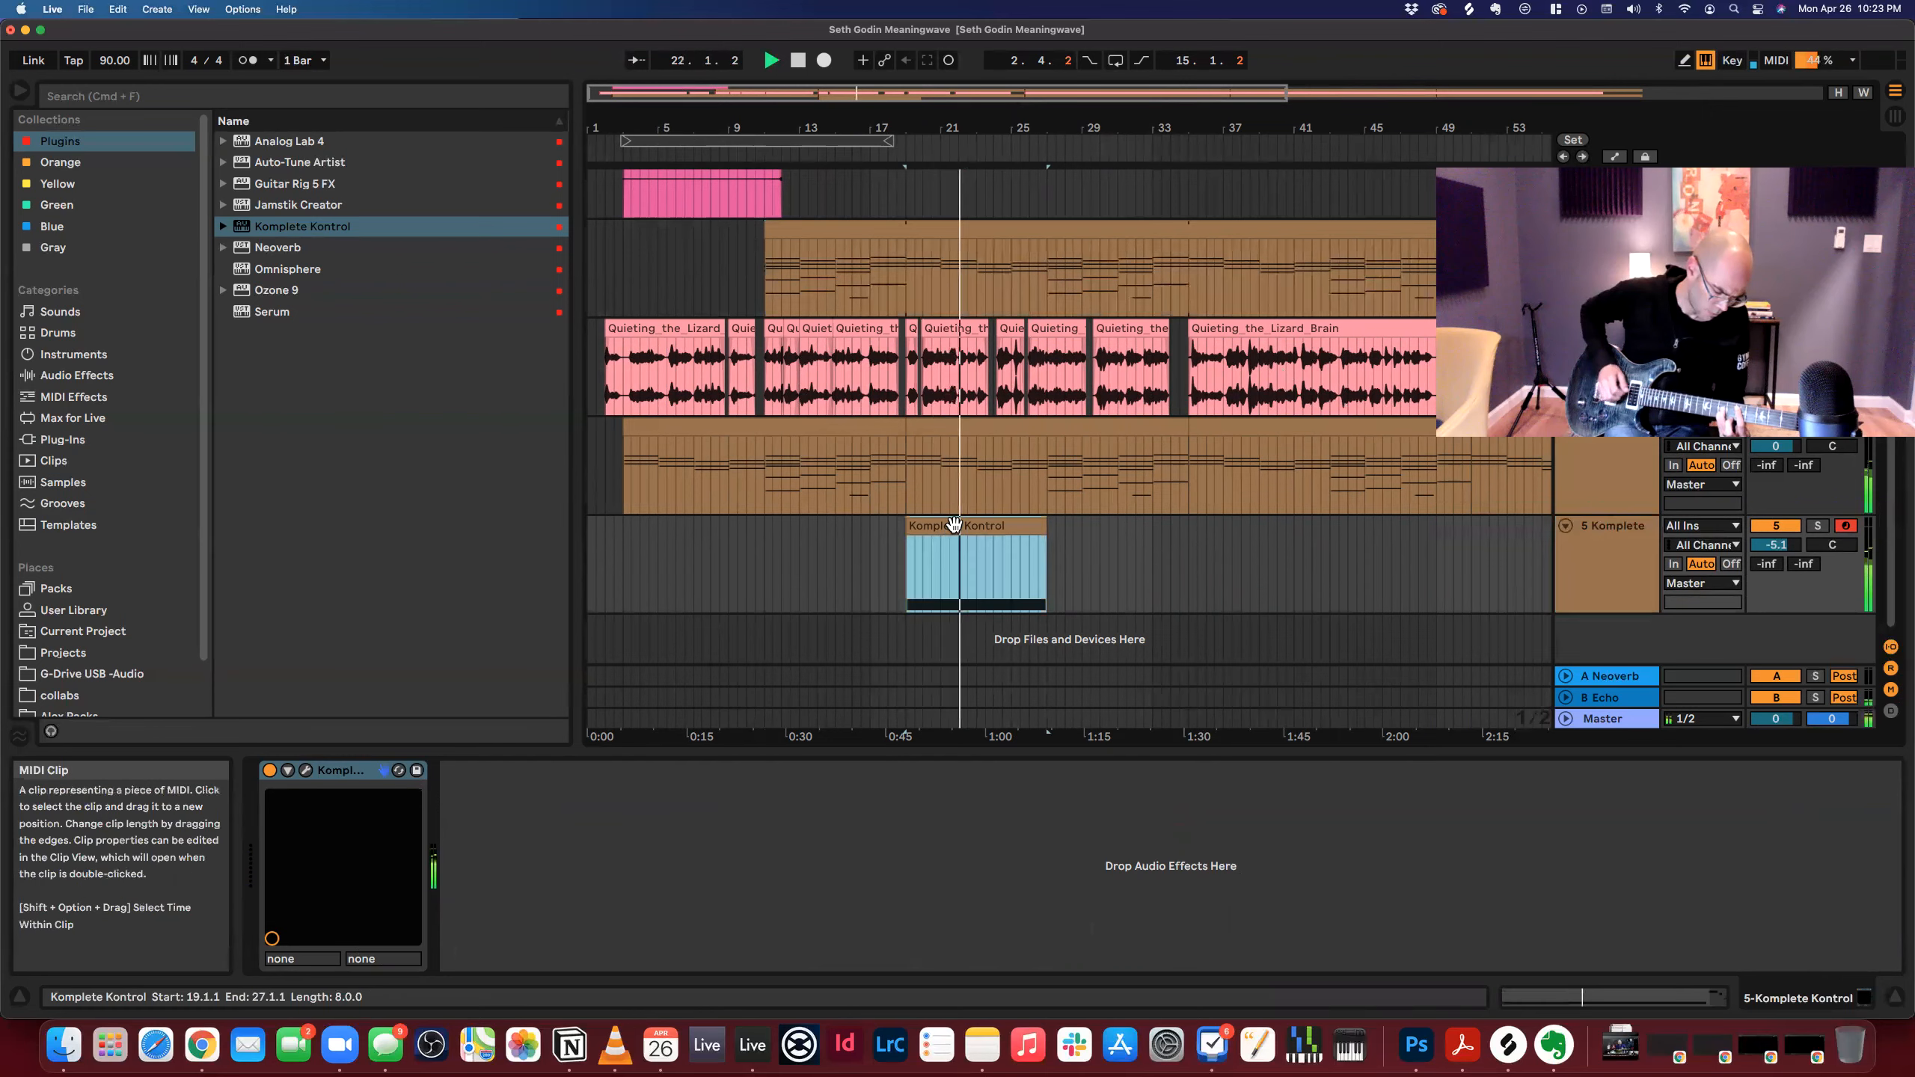
pyautogui.click(306, 770)
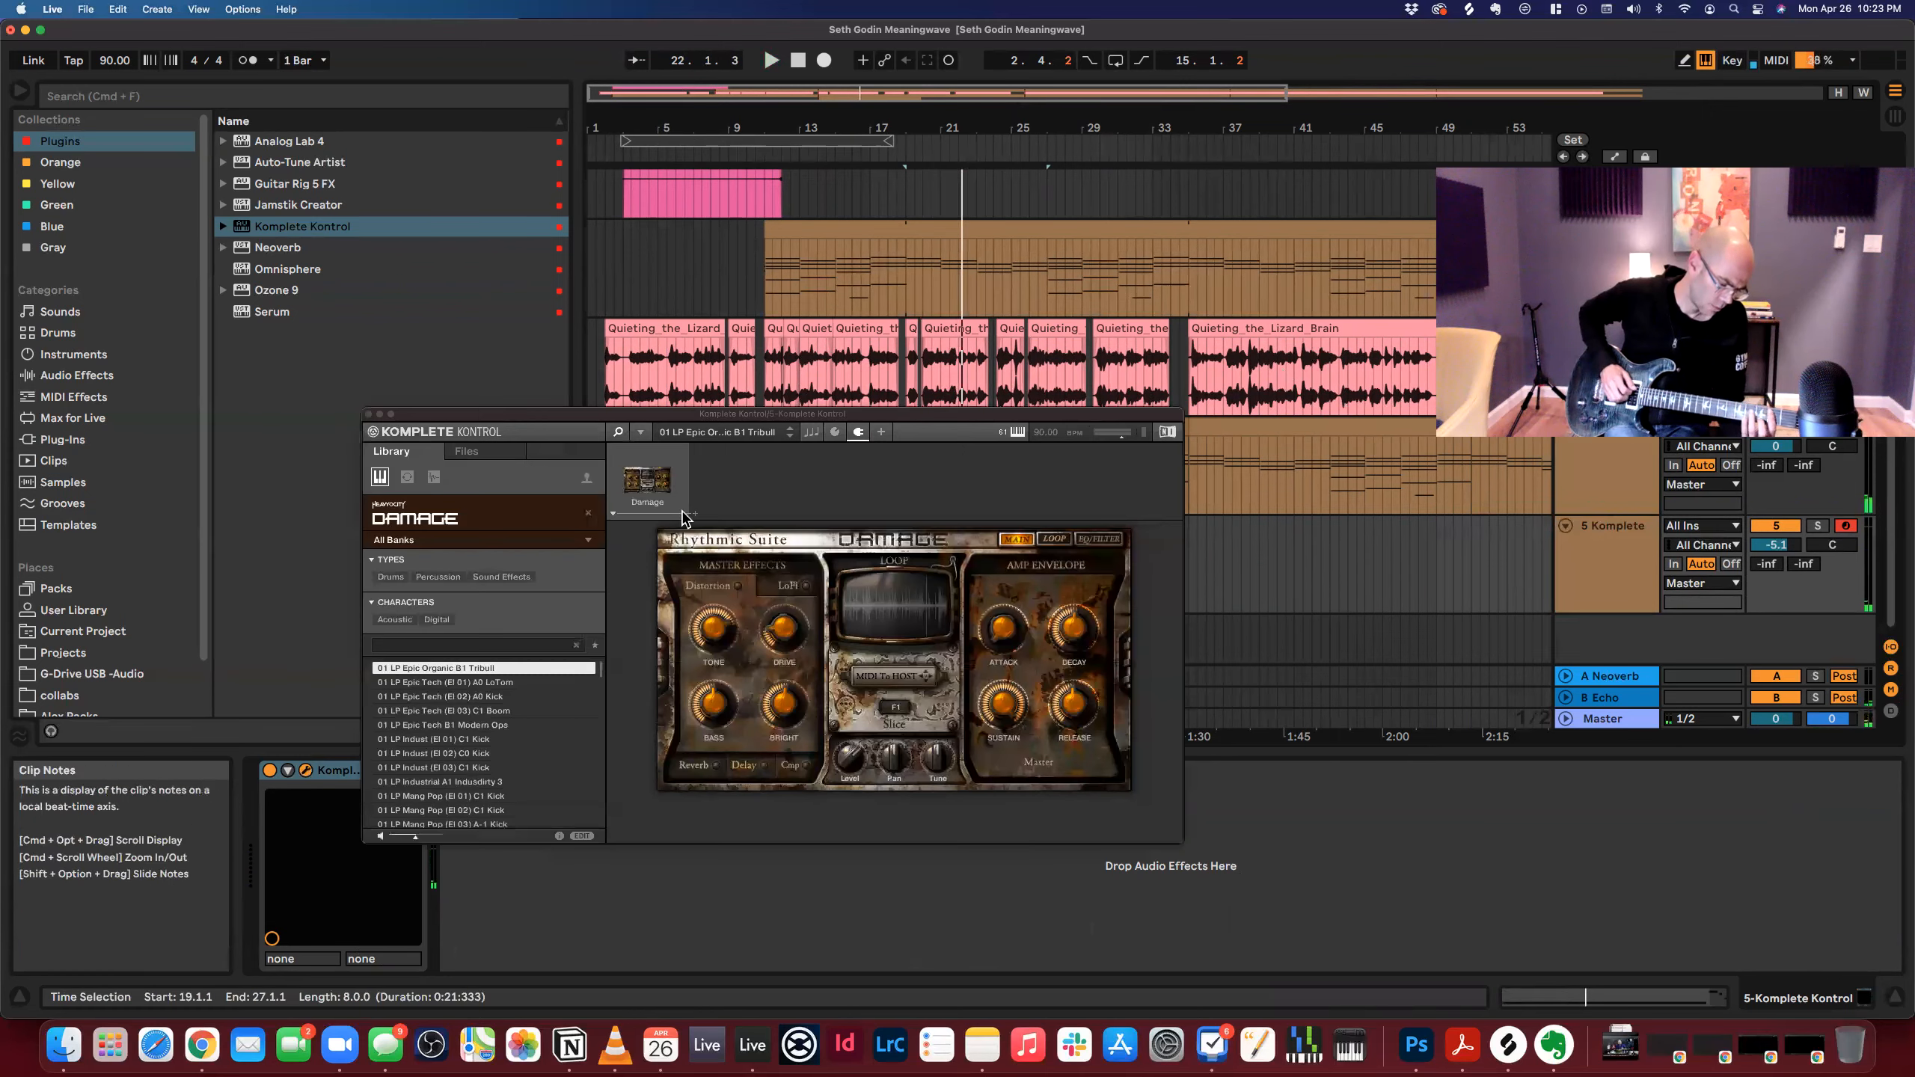
pyautogui.click(433, 684)
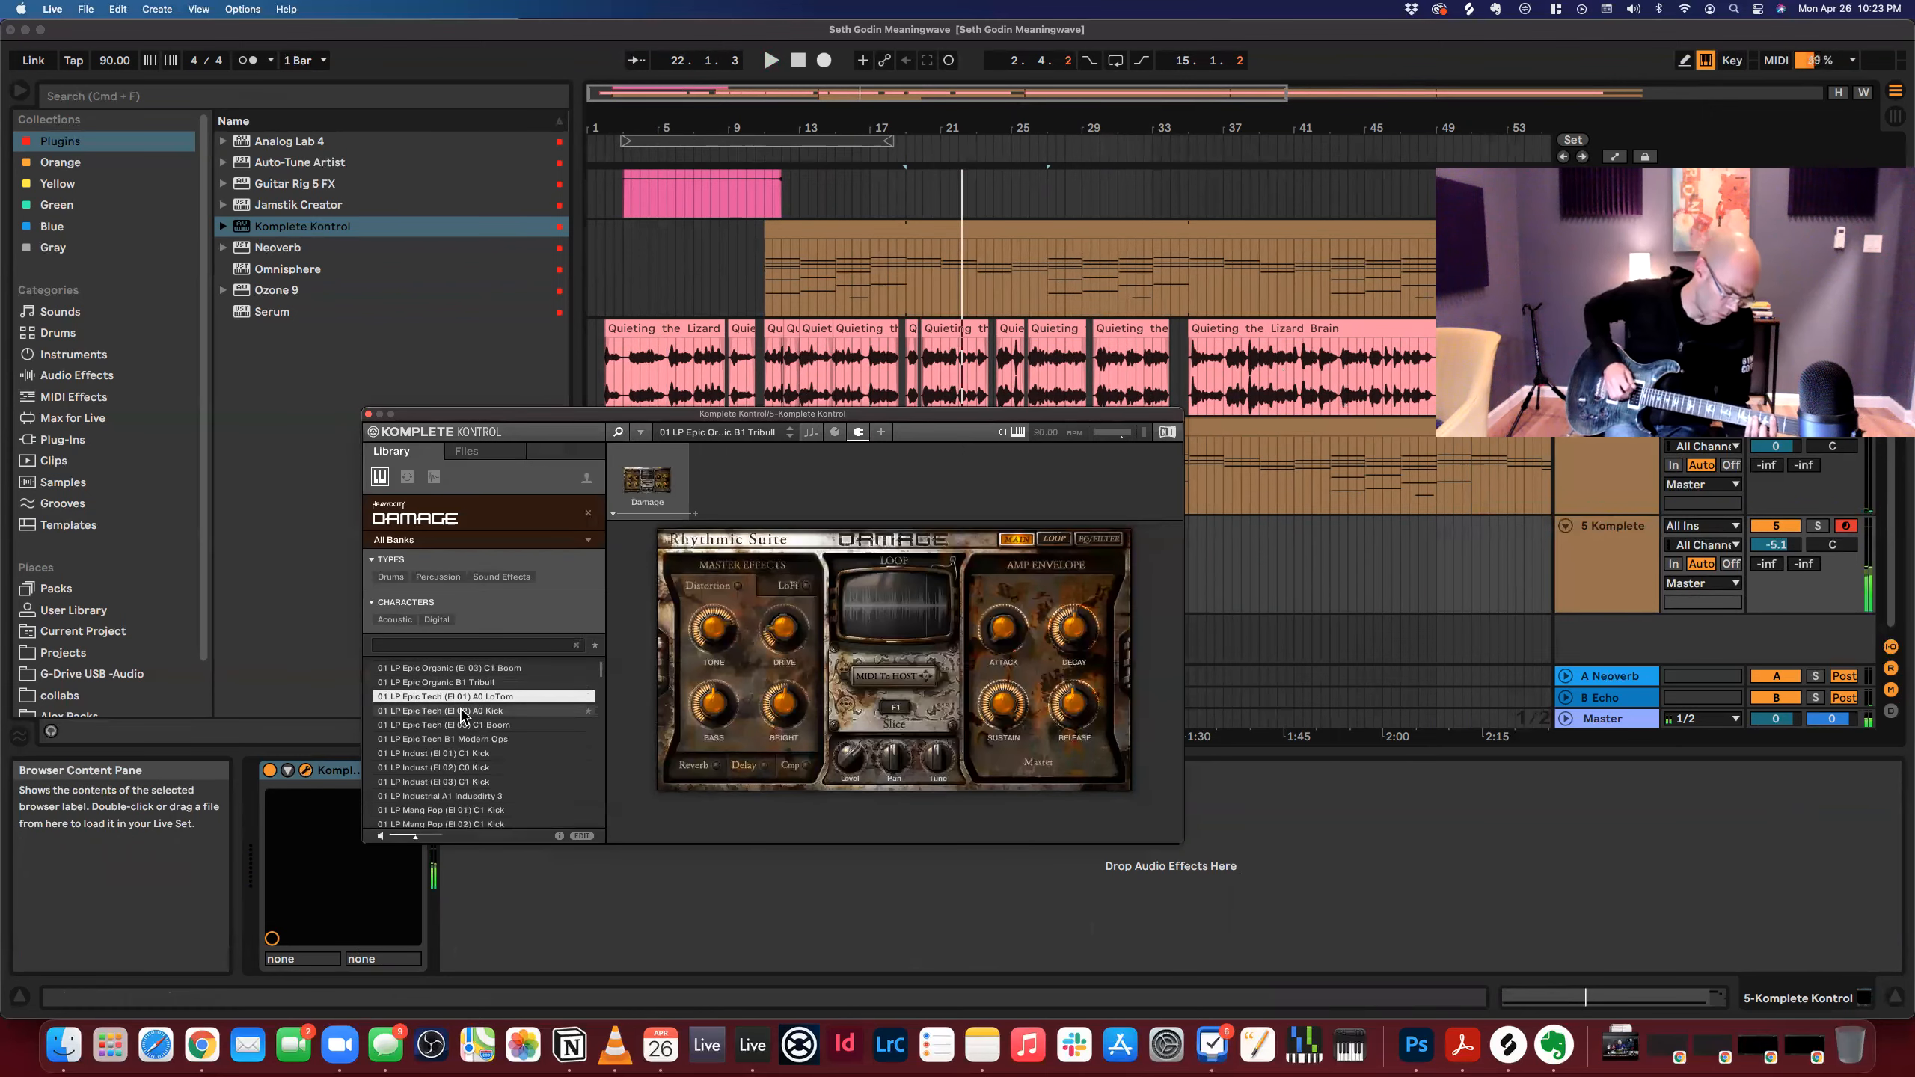
pyautogui.click(463, 710)
pyautogui.click(467, 724)
pyautogui.click(468, 739)
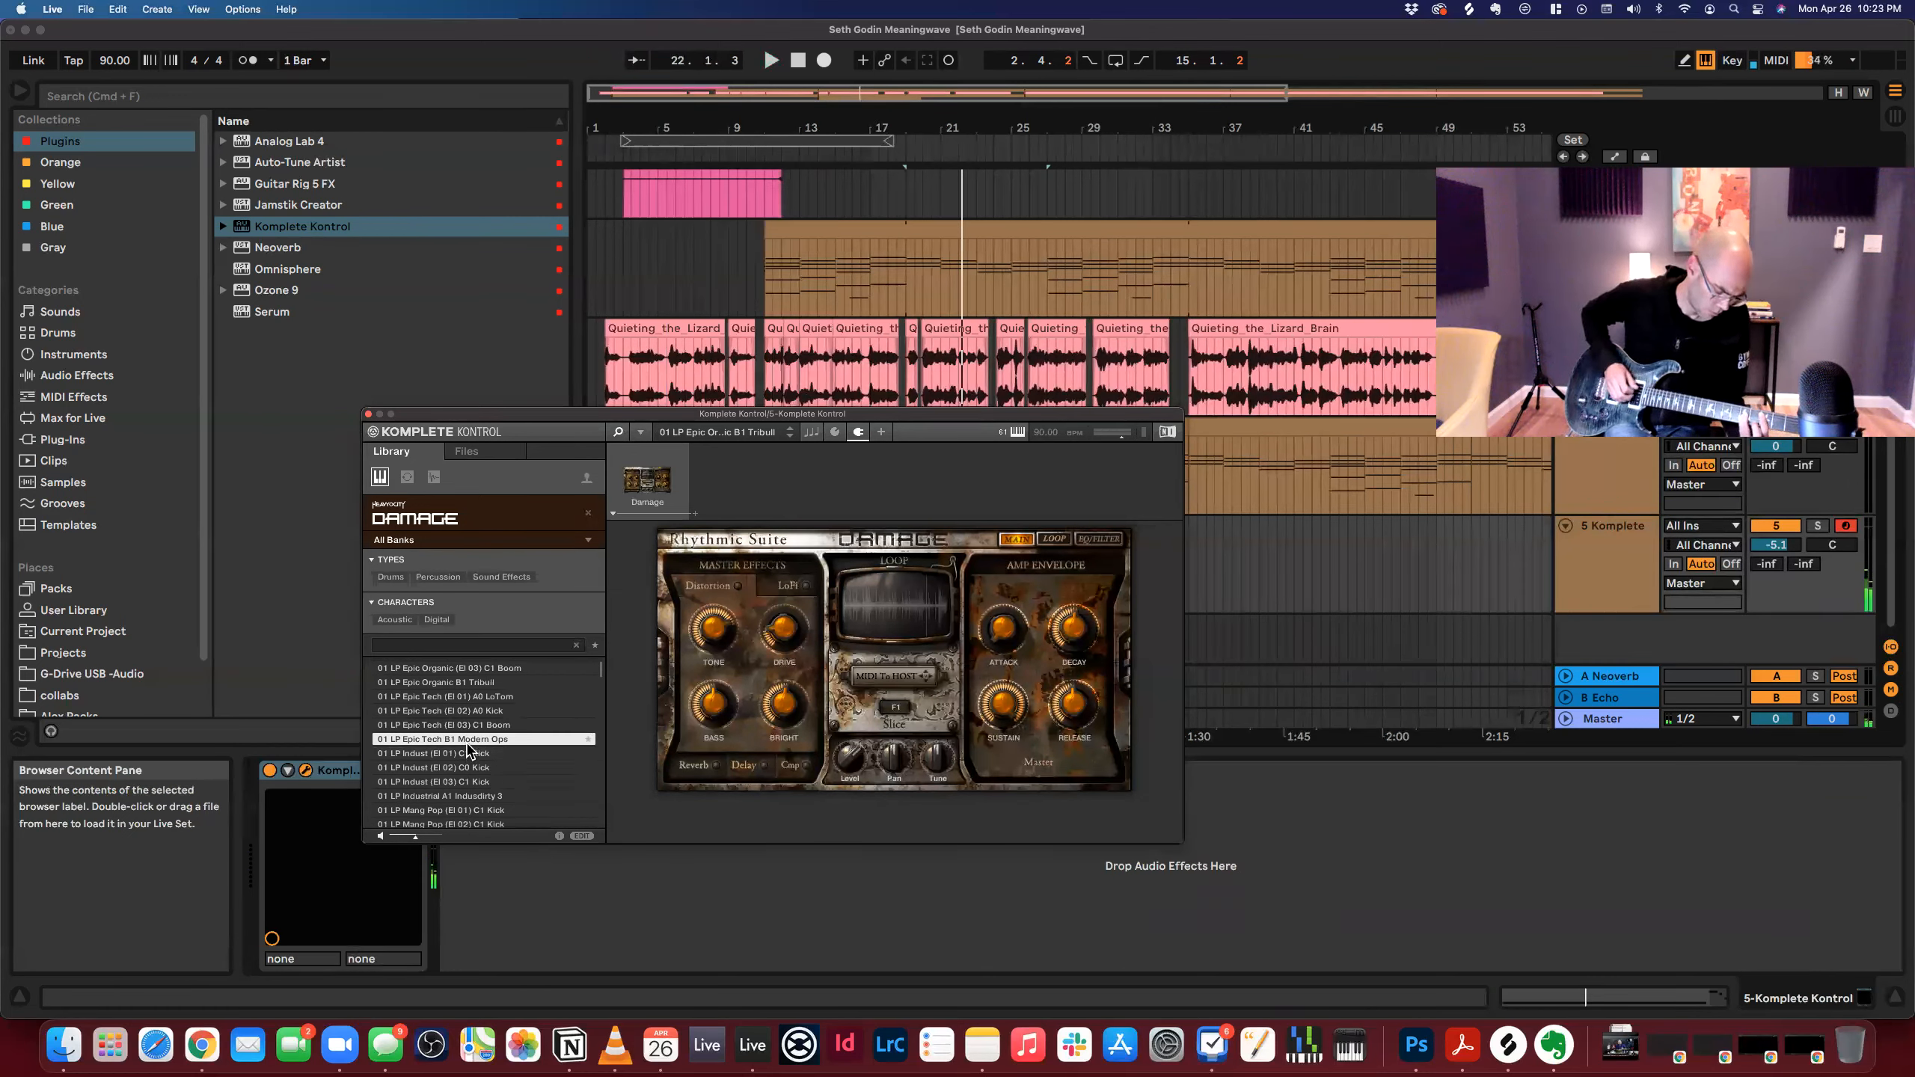
pyautogui.doubleClick(468, 739)
pyautogui.press('space')
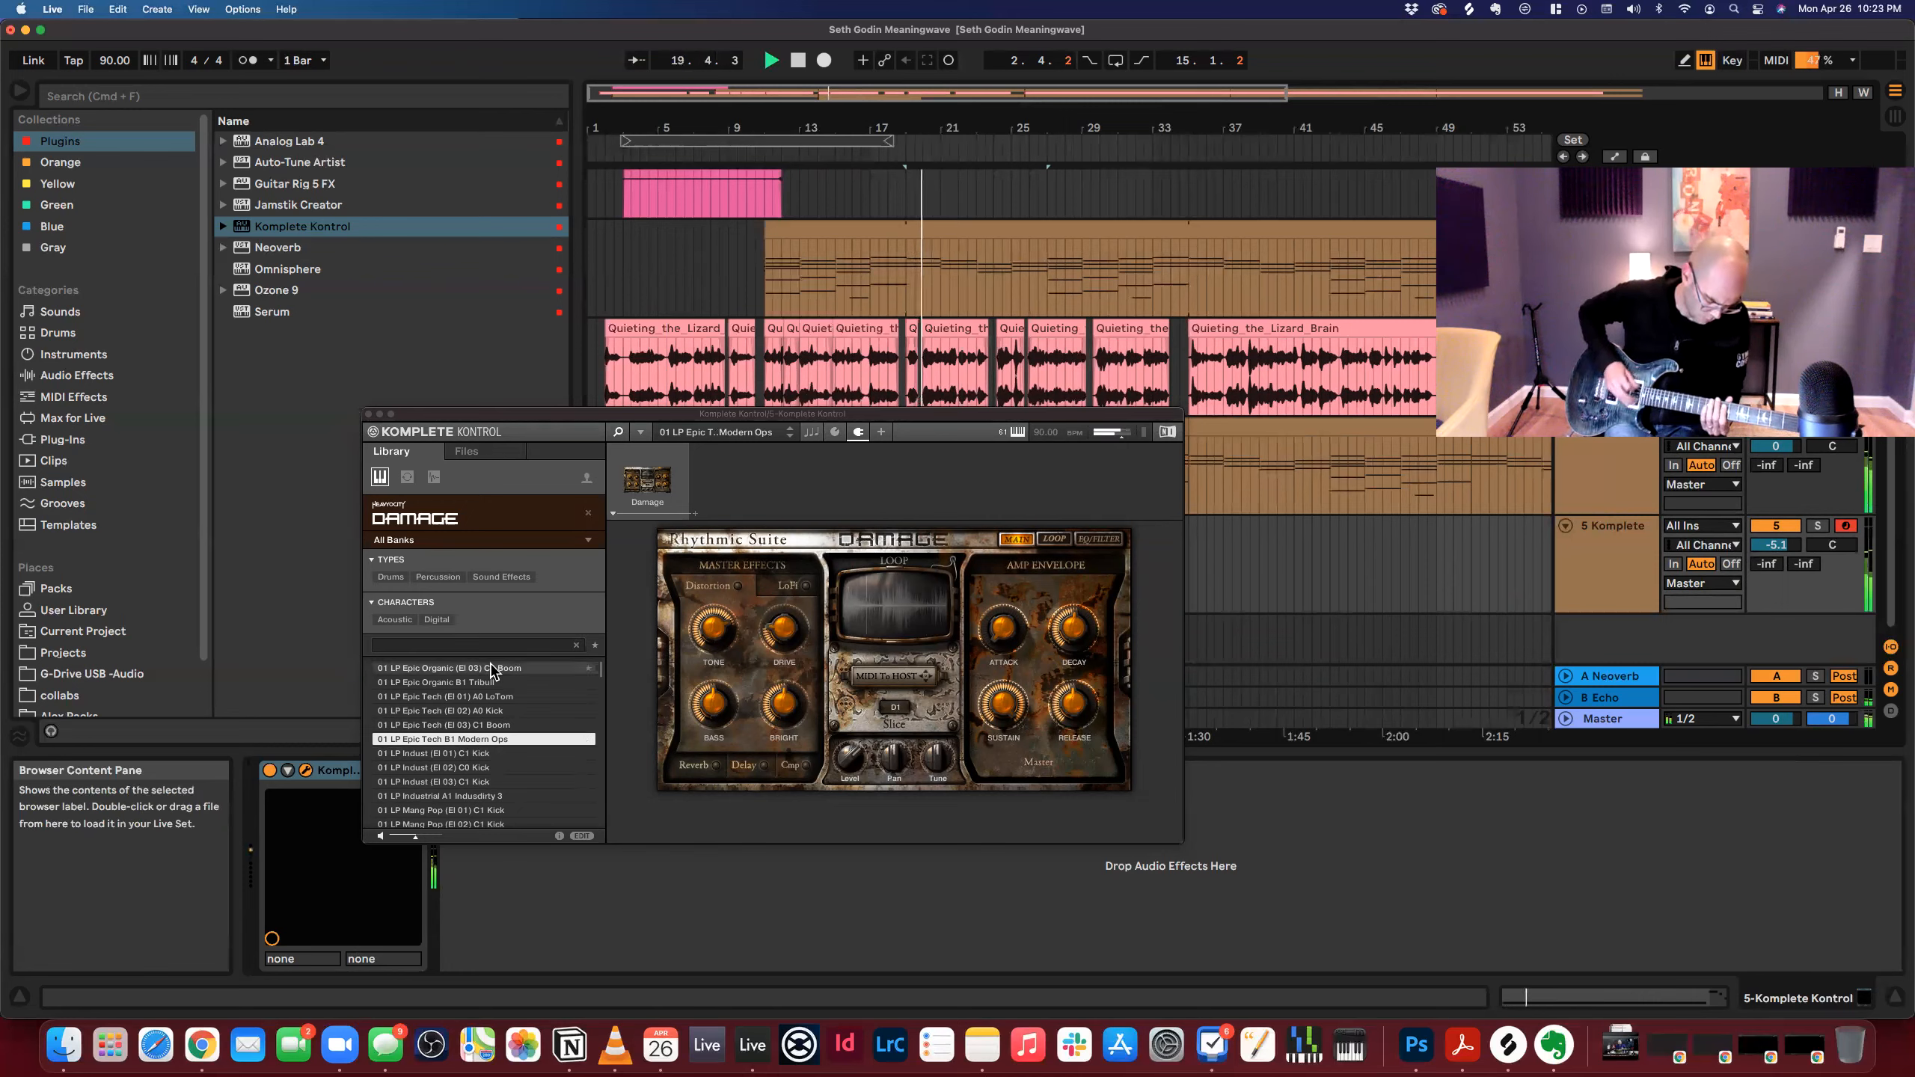
pyautogui.click(368, 414)
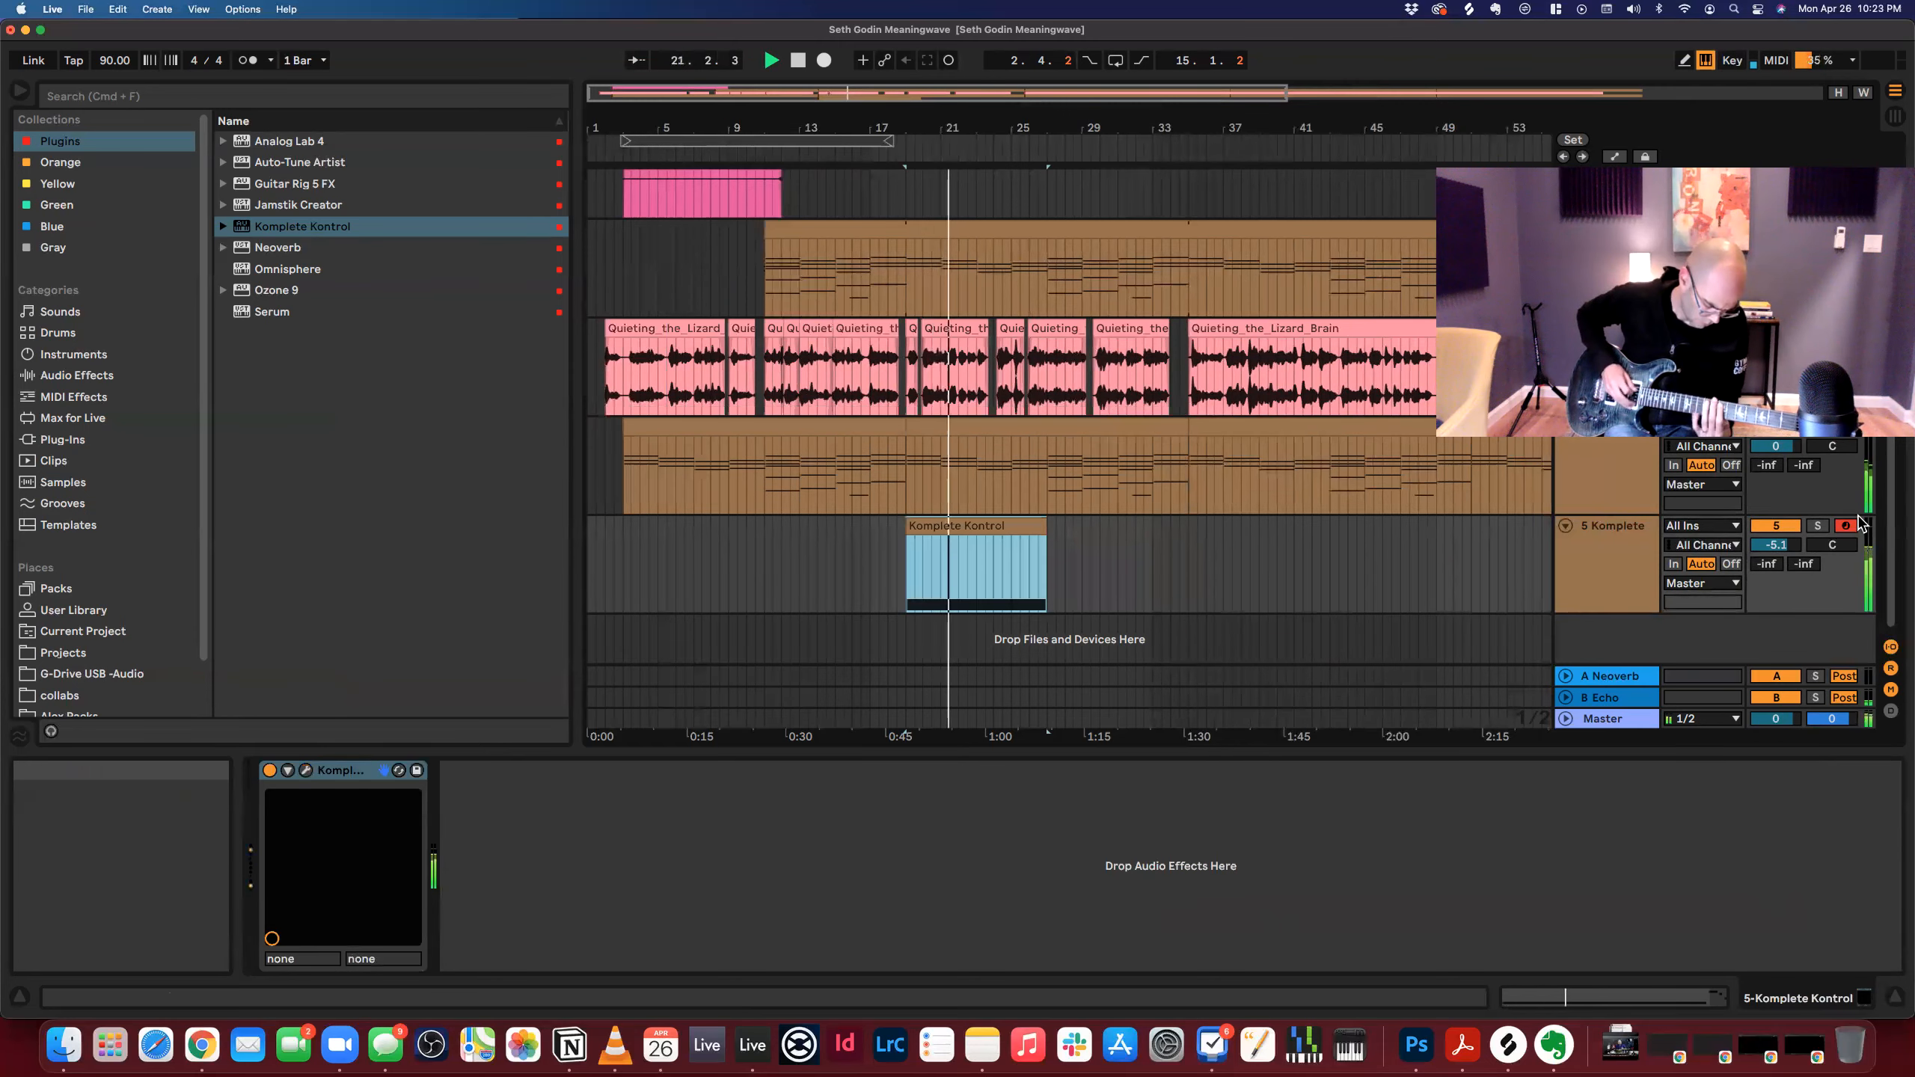
# Set the Komplete Kontrol track's volume to -5.2 dB.
pyautogui.moveTo(1787, 546); pyautogui.dragTo(1787, 548)
pyautogui.click(1639, 543)
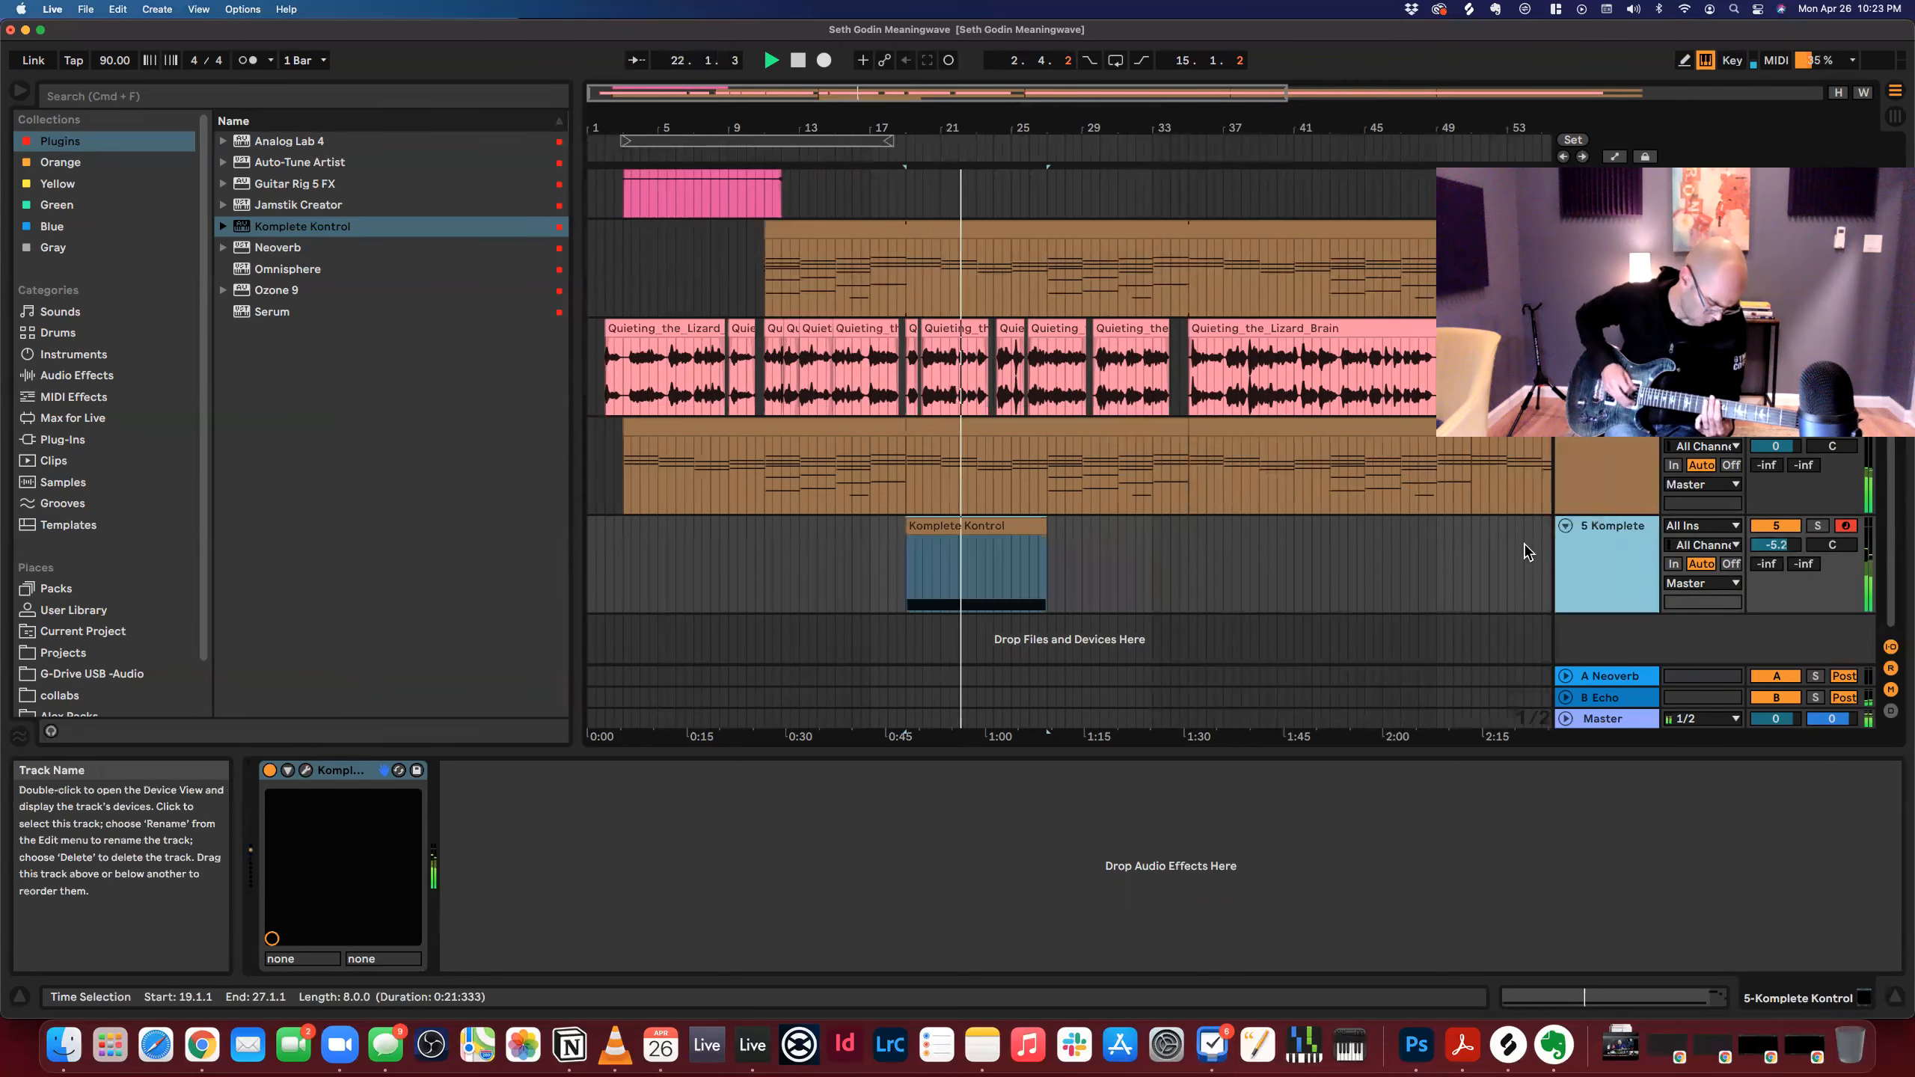
# Lengthen the Komplete Kontrol clip's C1 note to the end of its eight bars and return to the arrangement.
pyautogui.click(1033, 581)
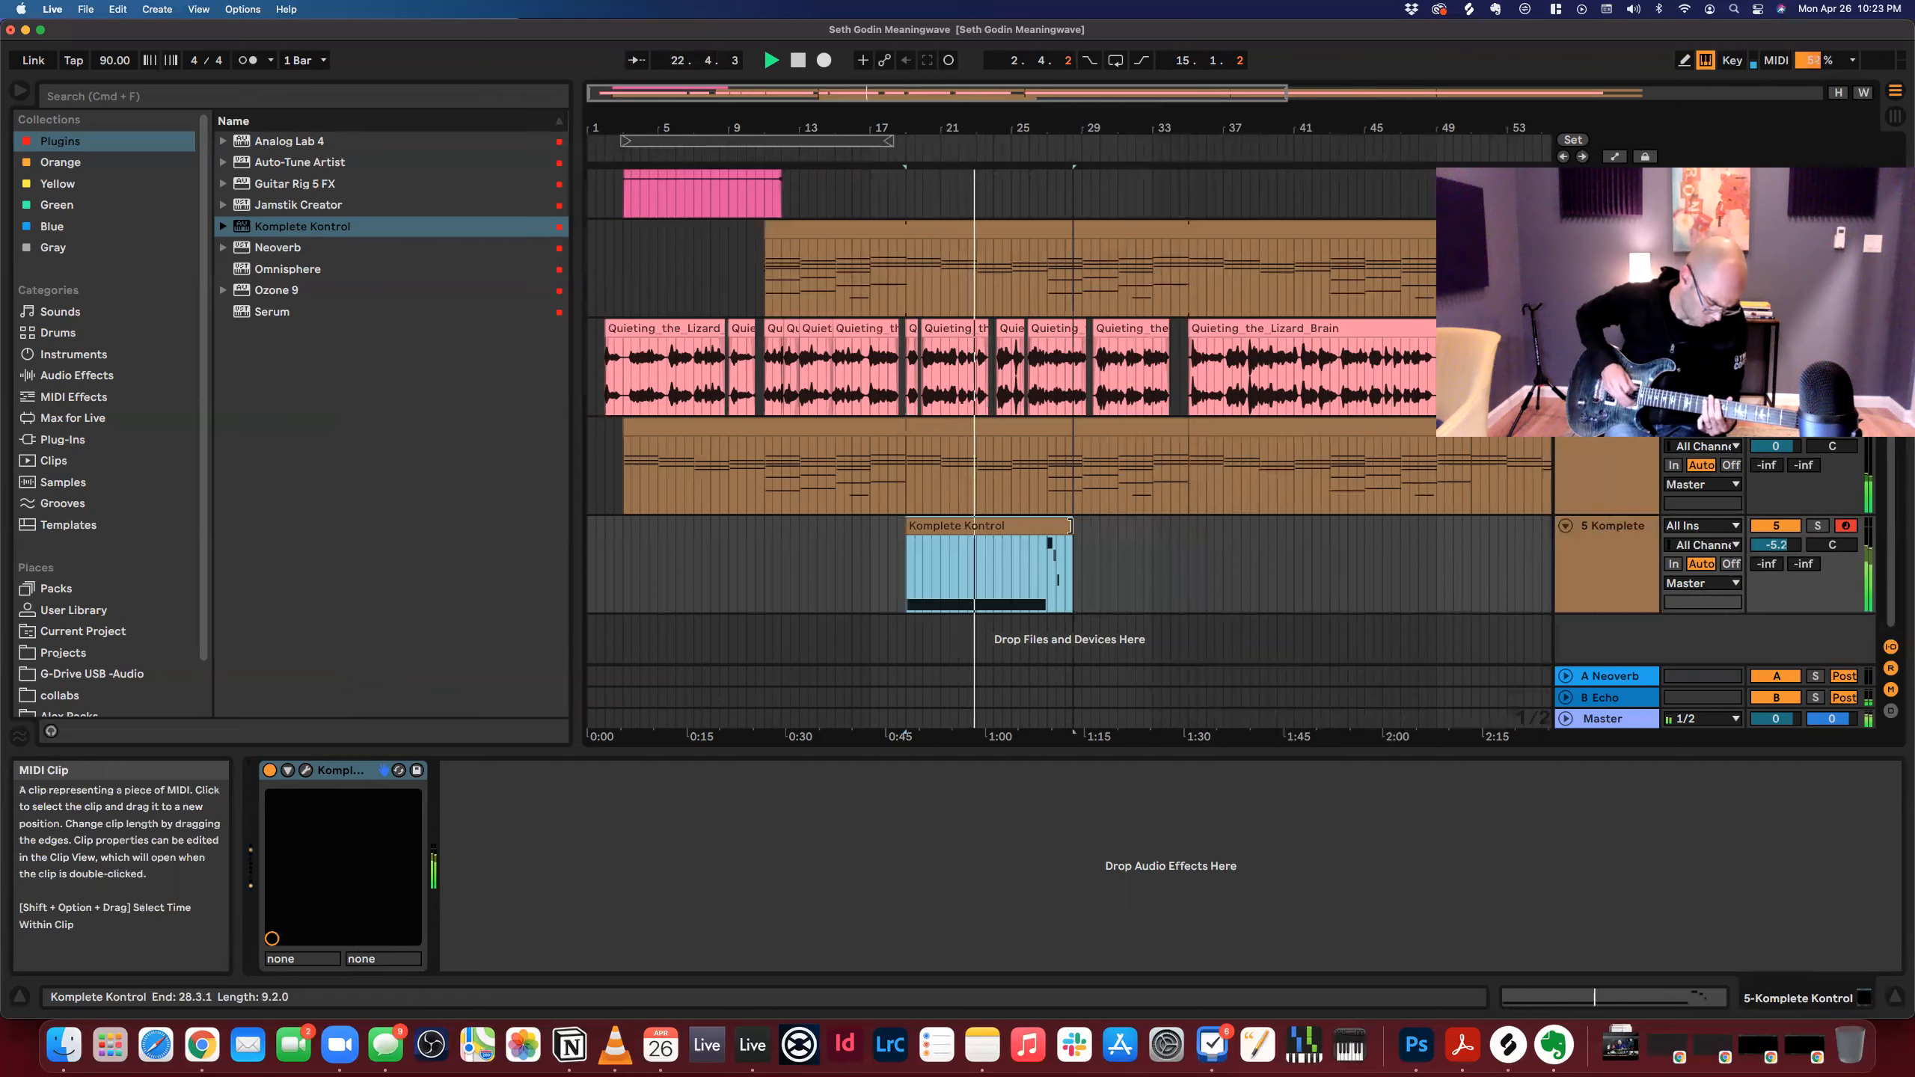
pyautogui.doubleClick(1008, 524)
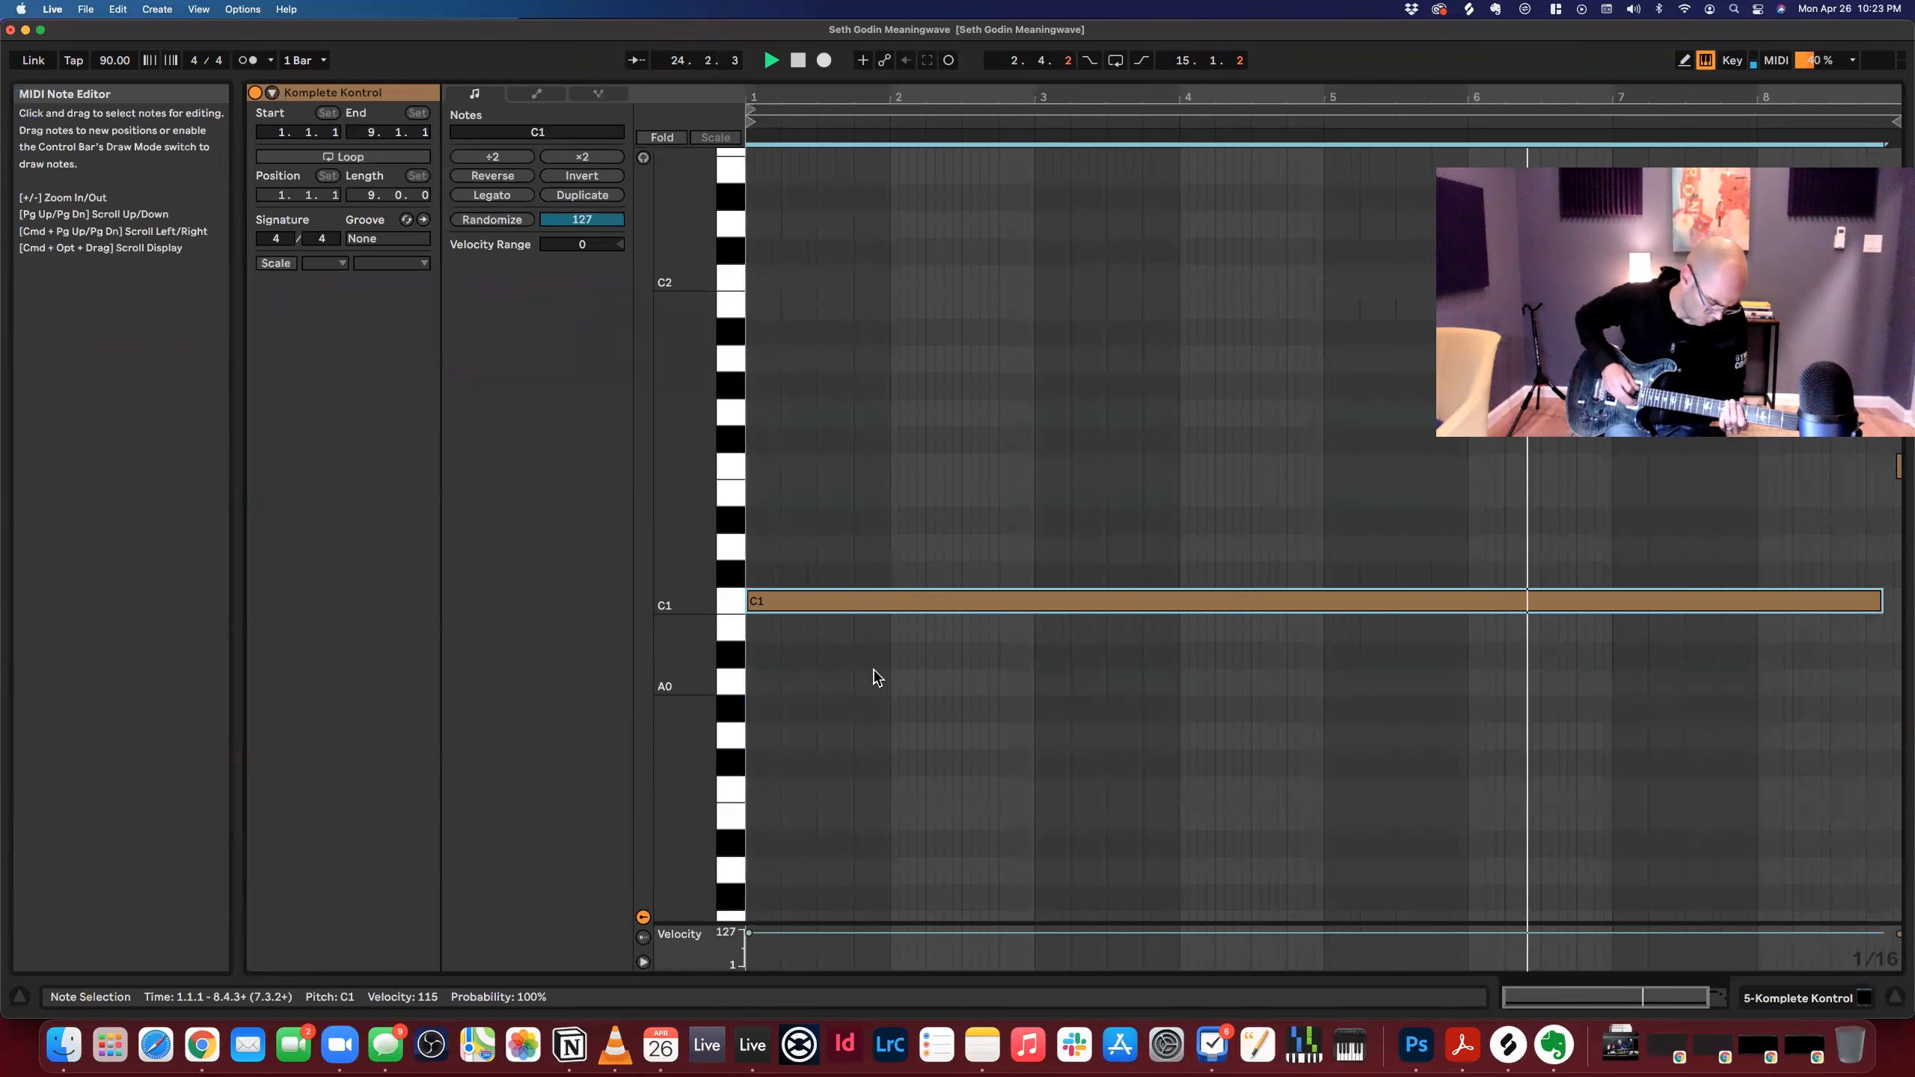
pyautogui.moveTo(1882, 601); pyautogui.dragTo(1900, 611)
pyautogui.click(1621, 579)
pyautogui.hotkey('shift', 'Tab')
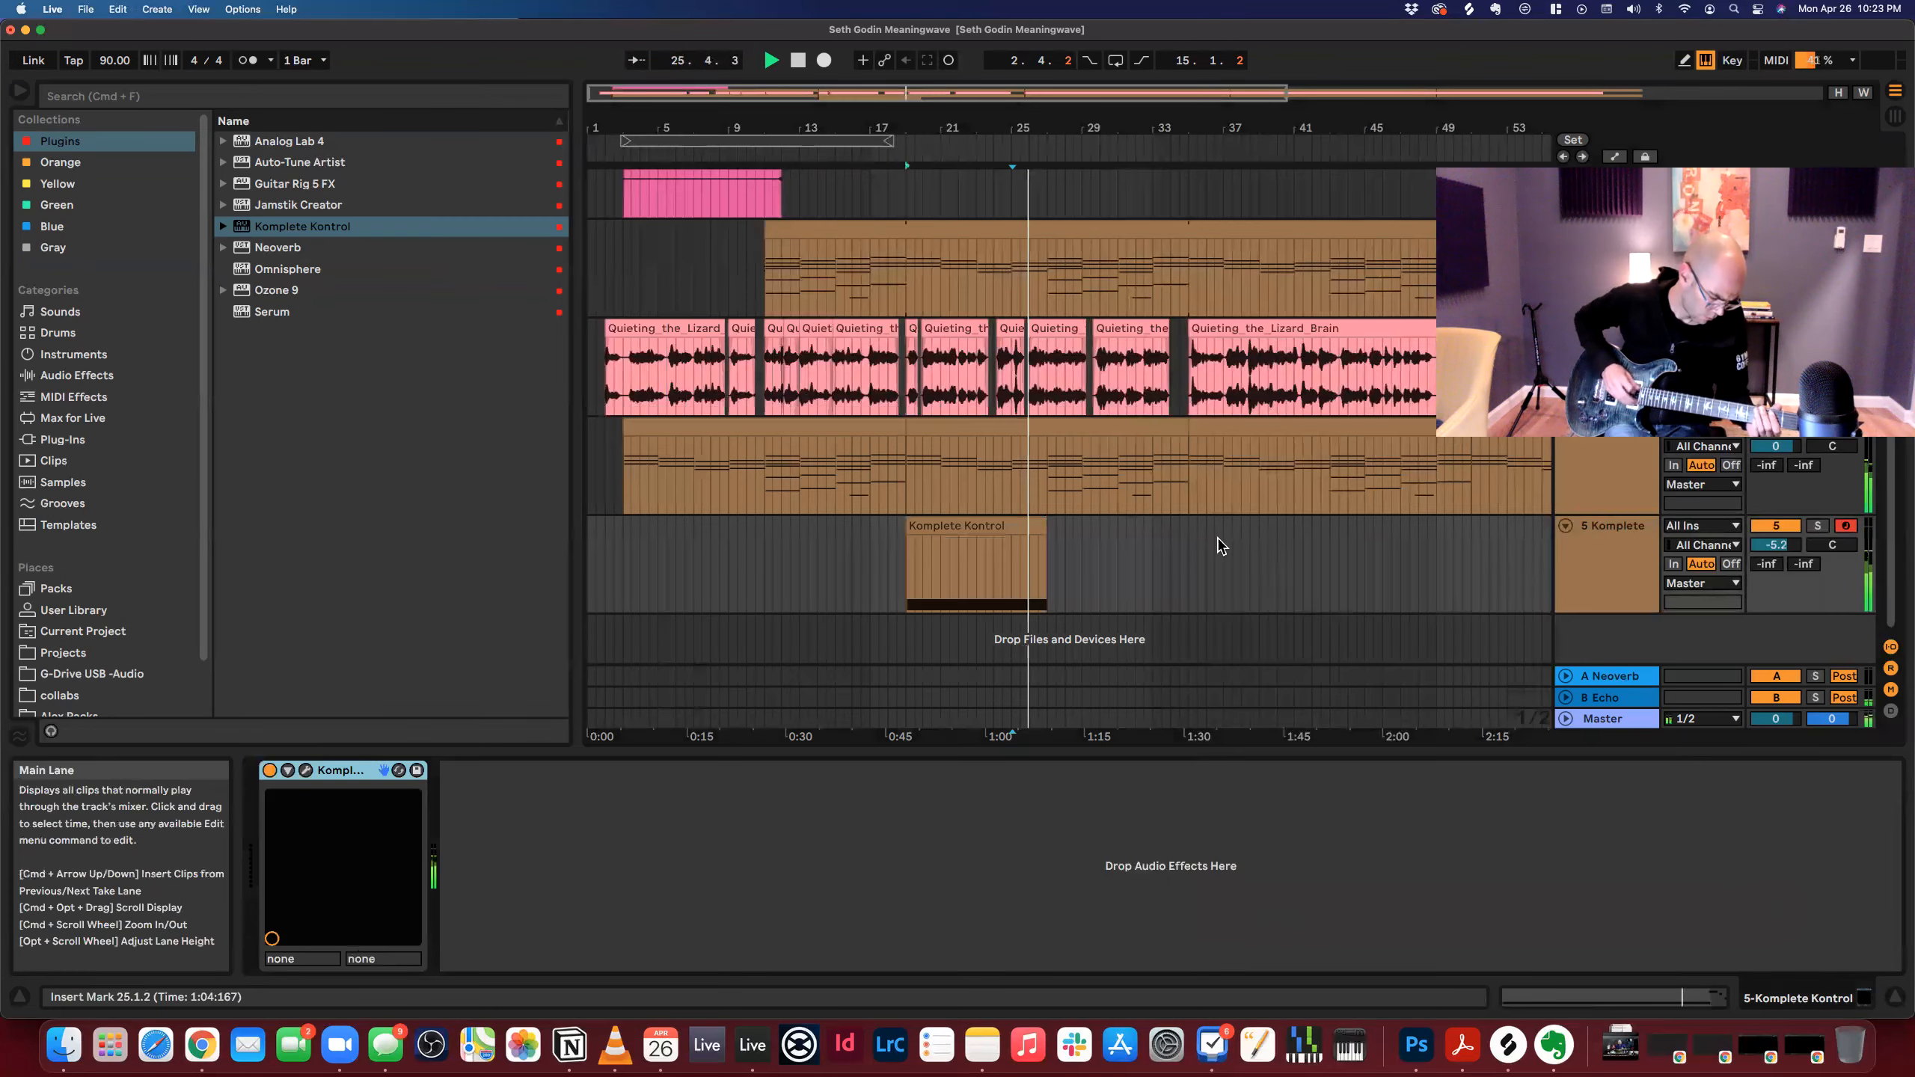
# Enable looping on the Komplete Kontrol clip and set its loop length to 8 bars.
pyautogui.click(1029, 519)
pyautogui.doubleClick(1029, 521)
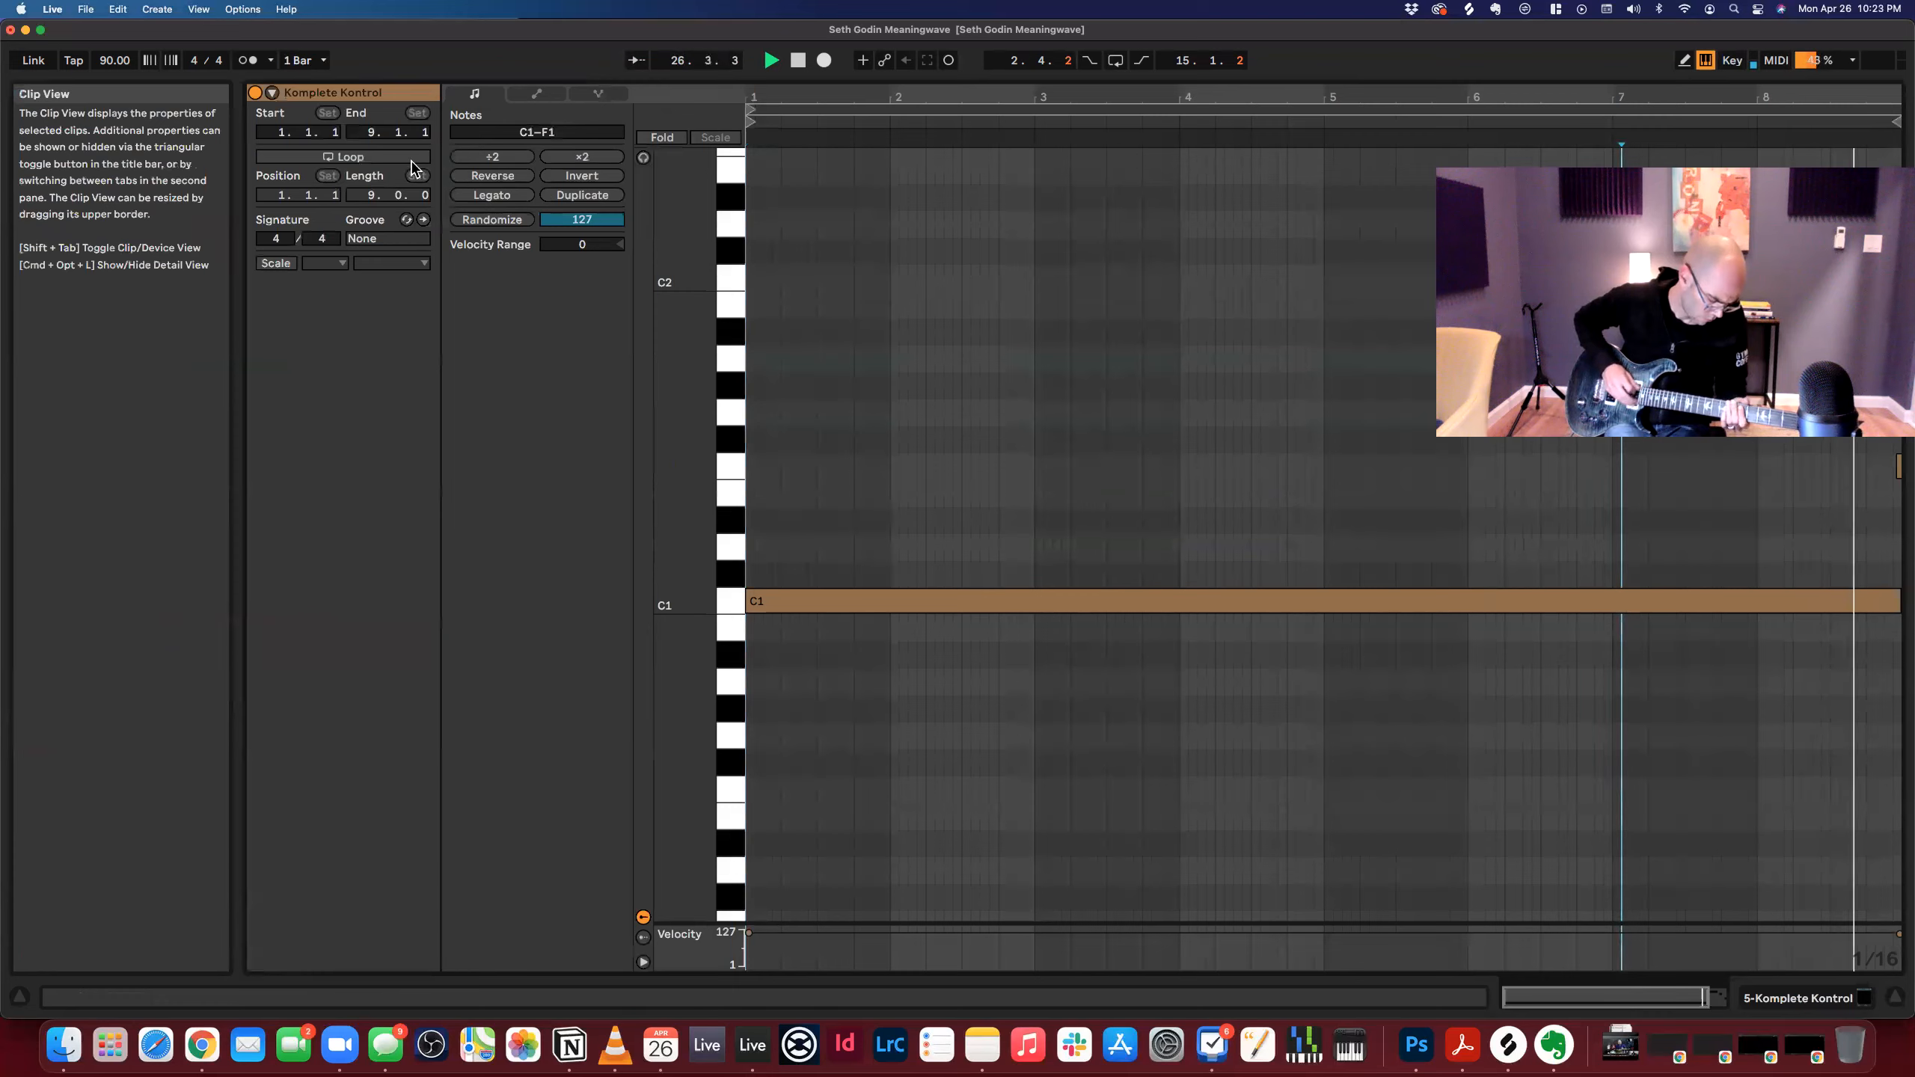
pyautogui.hotkey('shift', 'Tab')
pyautogui.press('space')
pyautogui.press('space')
pyautogui.moveTo(1047, 538)
pyautogui.mouseDown()
pyautogui.moveTo(1319, 540)
pyautogui.moveTo(1047, 540)
pyautogui.mouseUp()
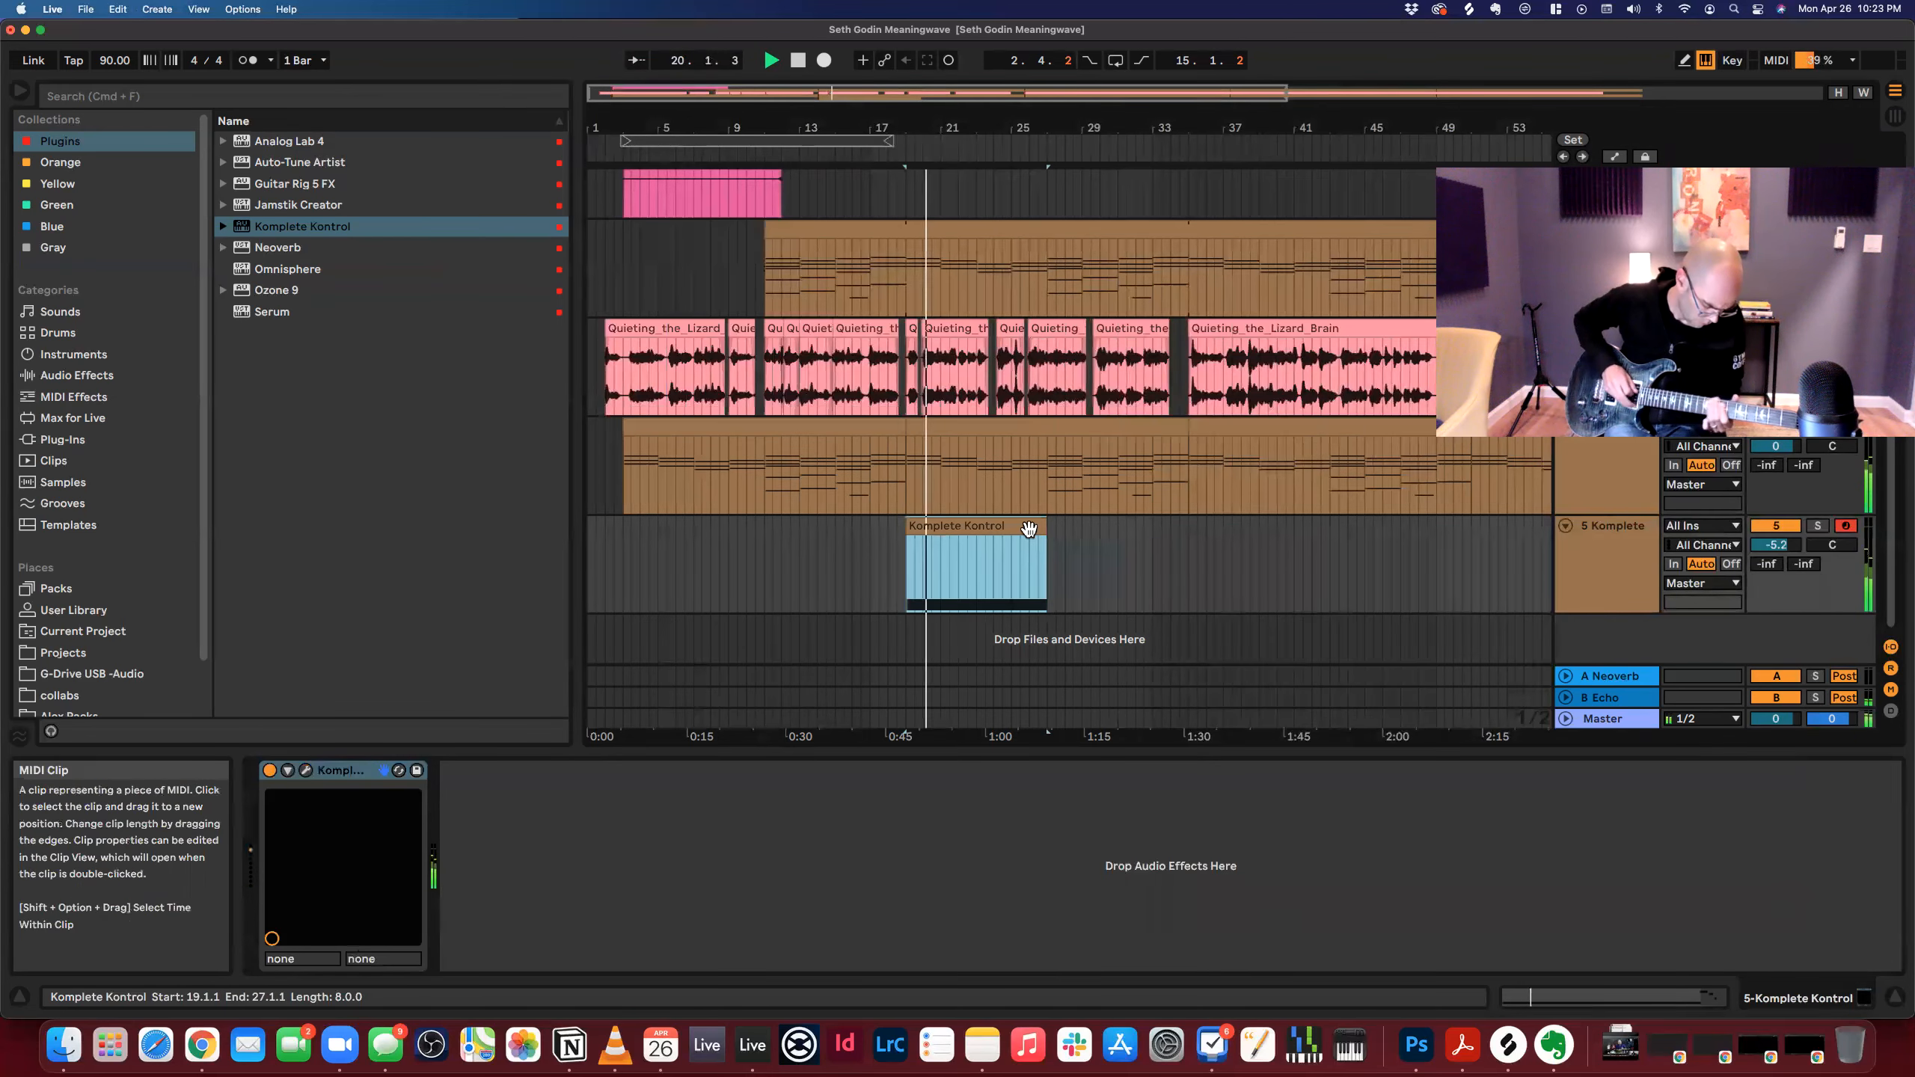
pyautogui.hotkey('shift', 'Tab')
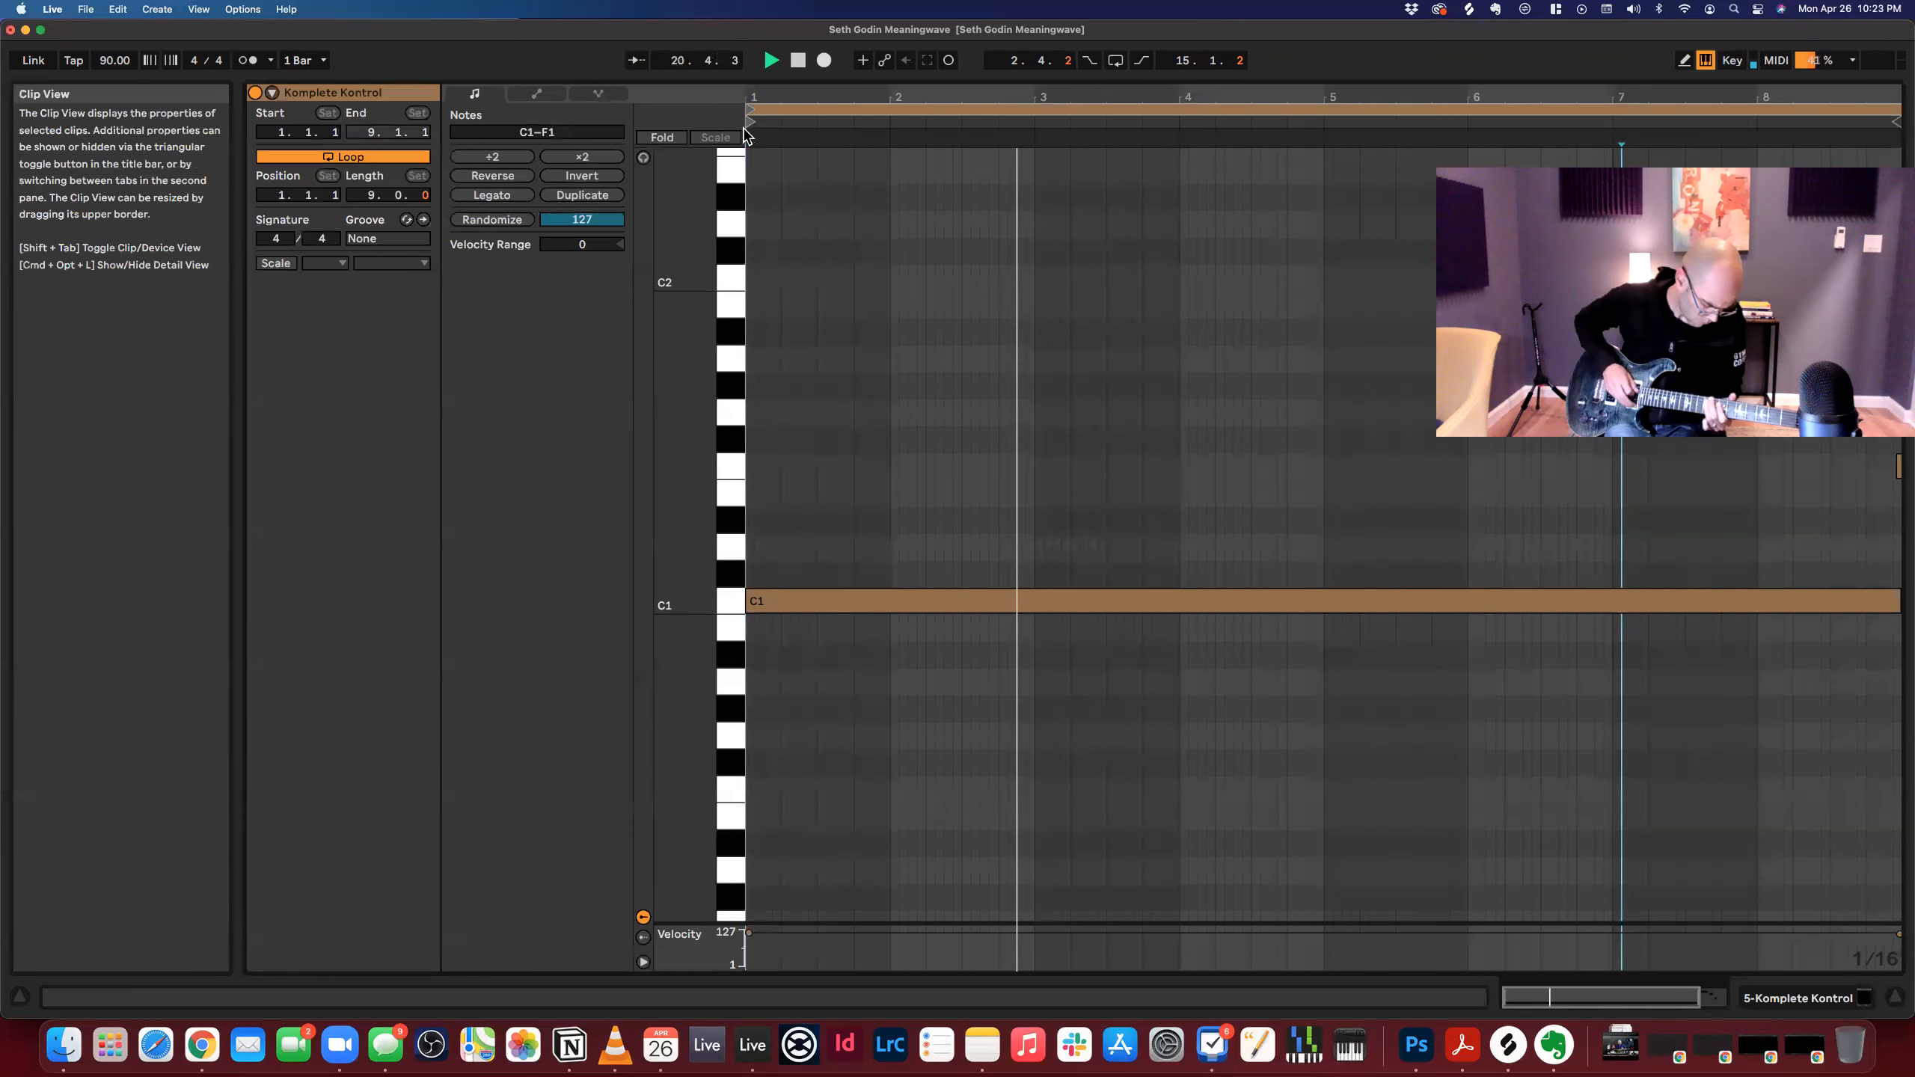
pyautogui.moveTo(422, 197); pyautogui.dragTo(422, 265)
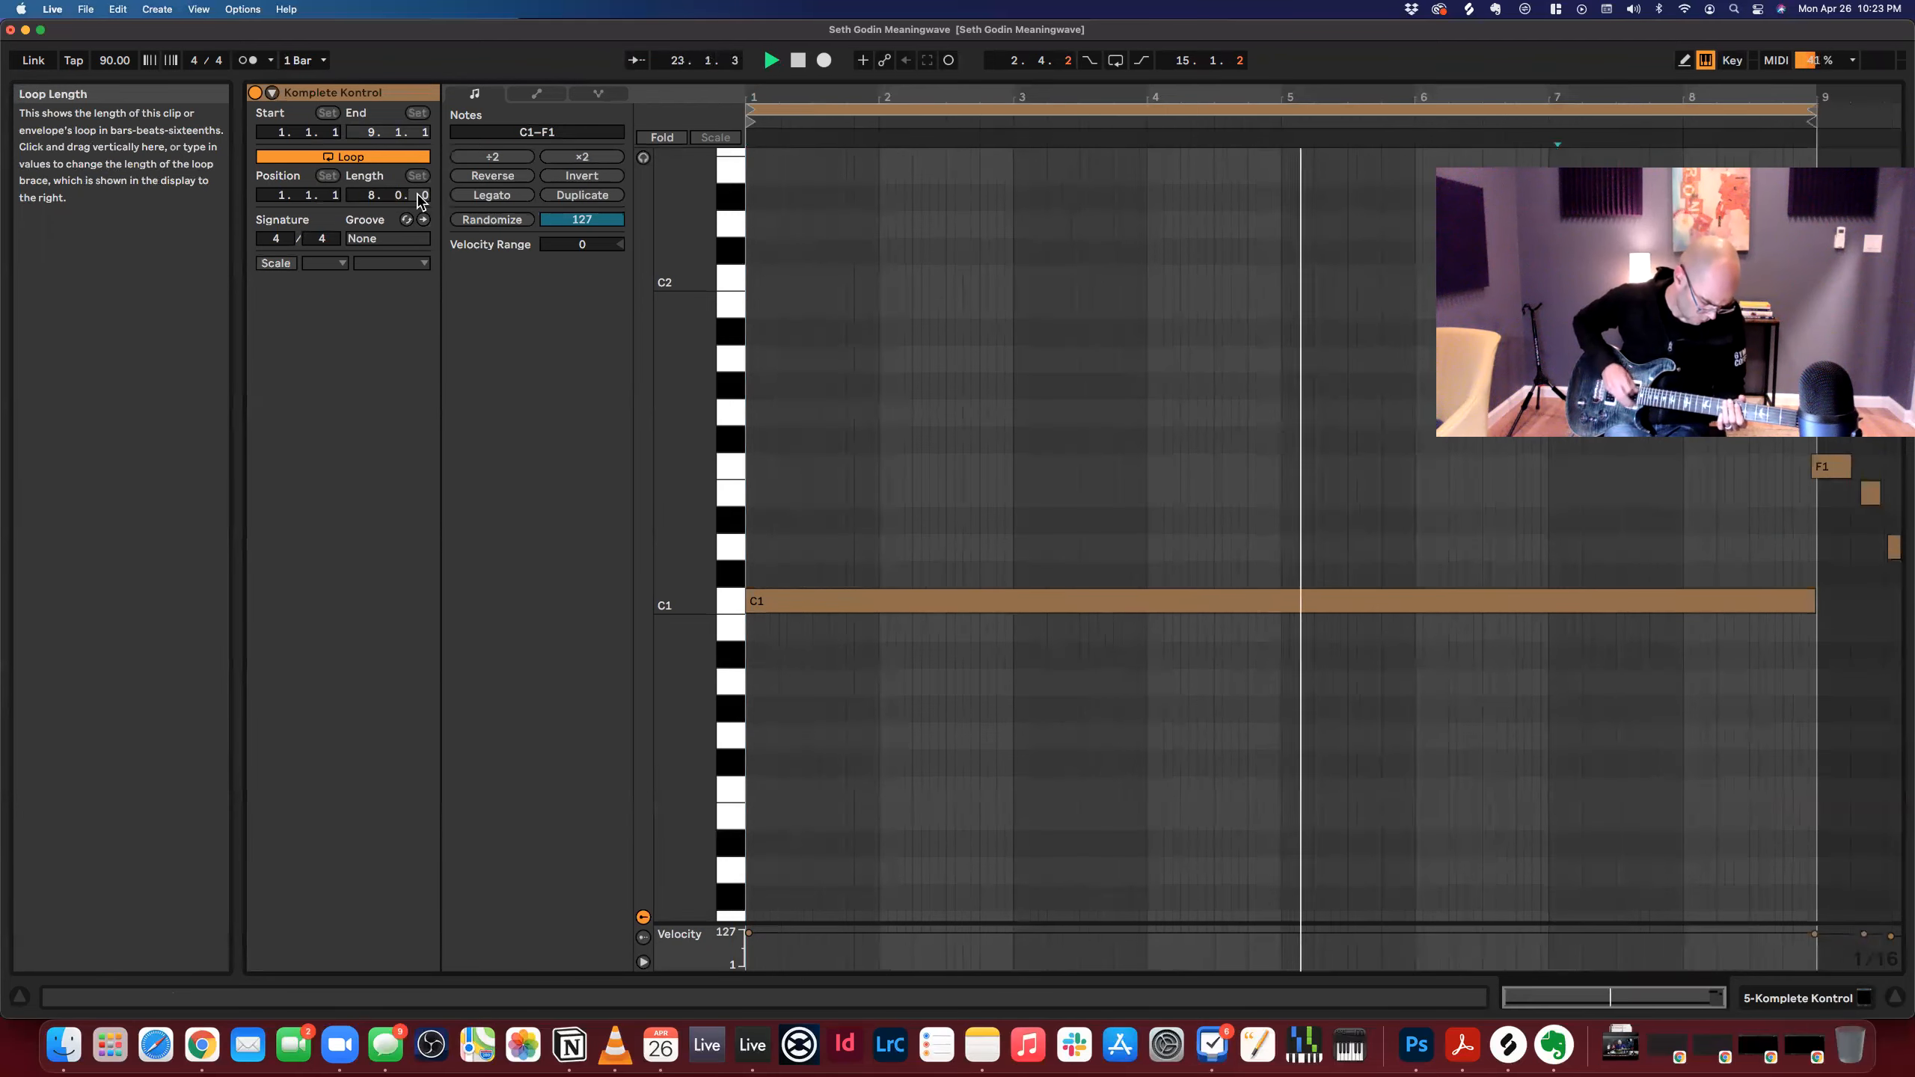
# Extend the looped Komplete Kontrol clip past bar 53 and delete the stray notes after its eighth bar.
pyautogui.hotkey('shift', 'Tab')
pyautogui.moveTo(1045, 527); pyautogui.dragTo(1569, 529)
pyautogui.doubleClick(1017, 531)
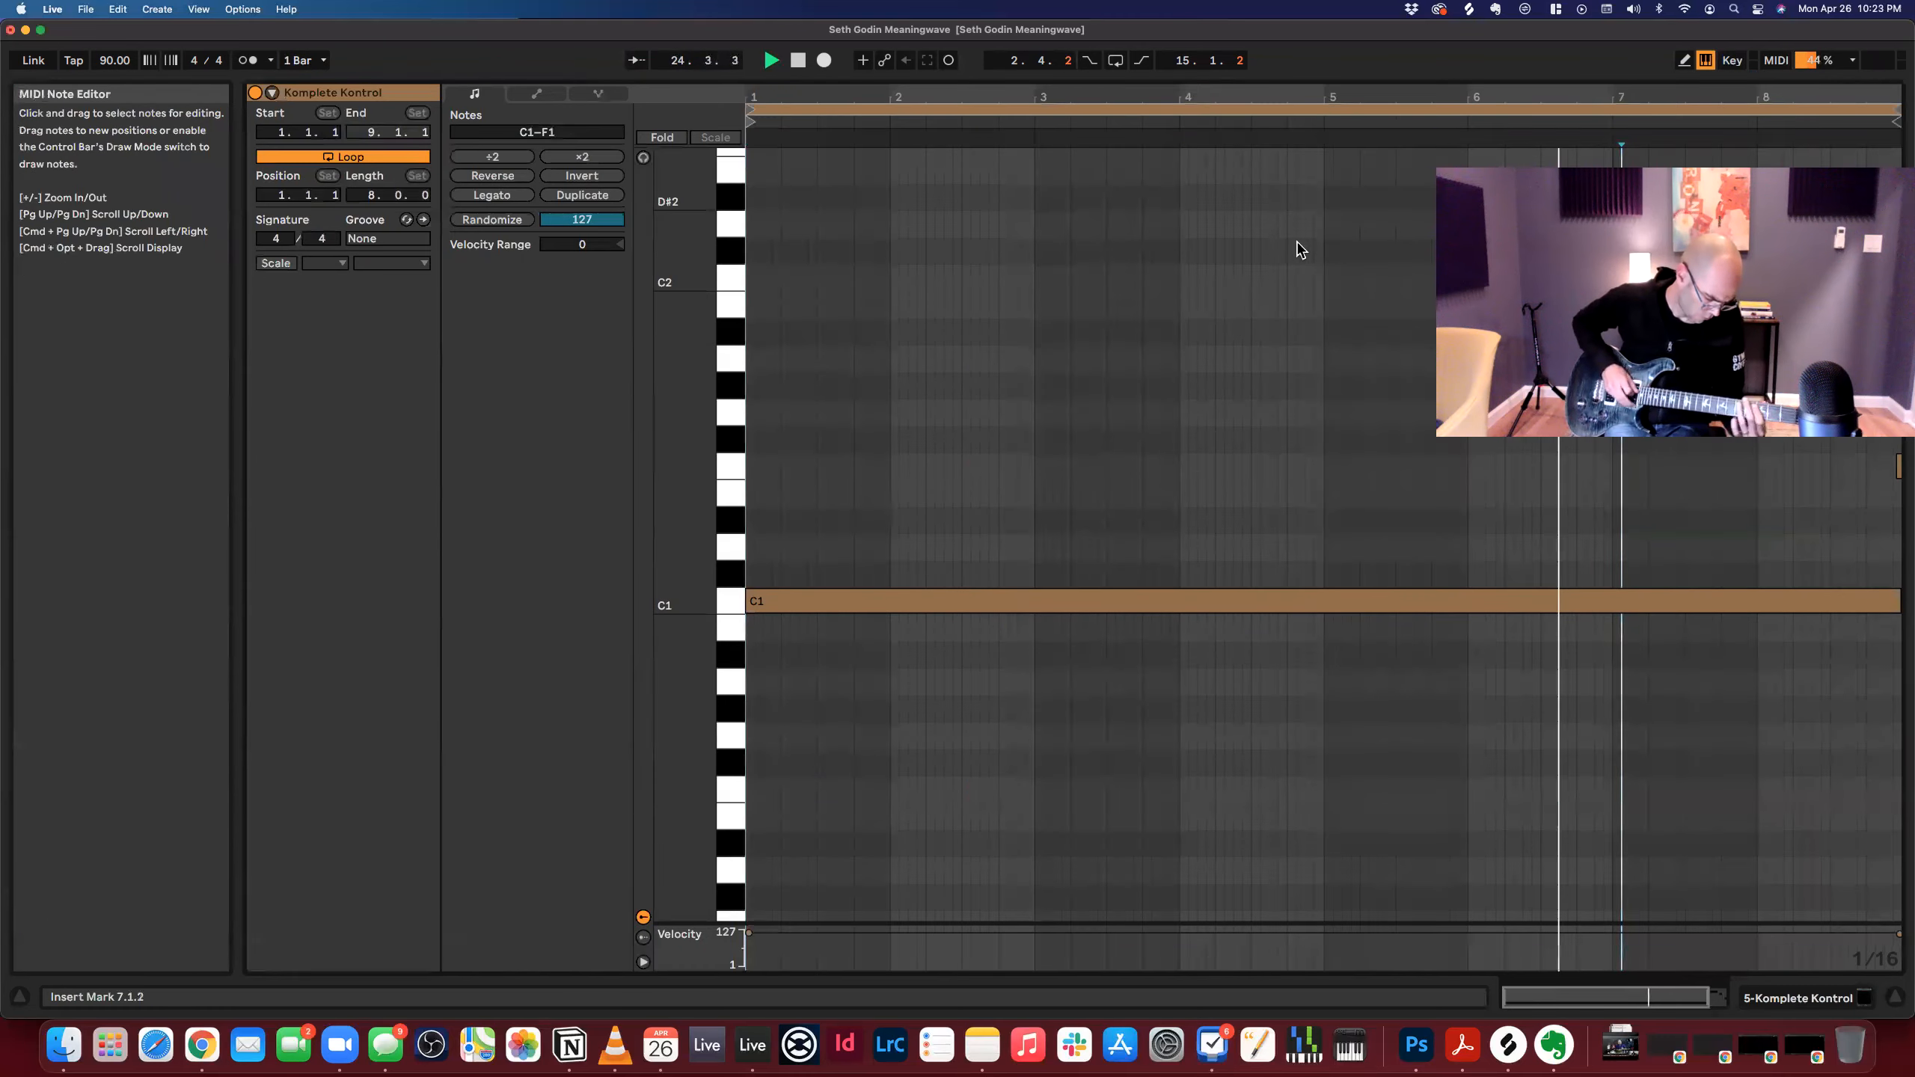
pyautogui.moveTo(1902, 518); pyautogui.dragTo(1899, 516)
pyautogui.press('Delete')
pyautogui.hotkey('shift', 'Tab')
pyautogui.click(904, 526)
pyautogui.hscroll(-2, 851, 495)
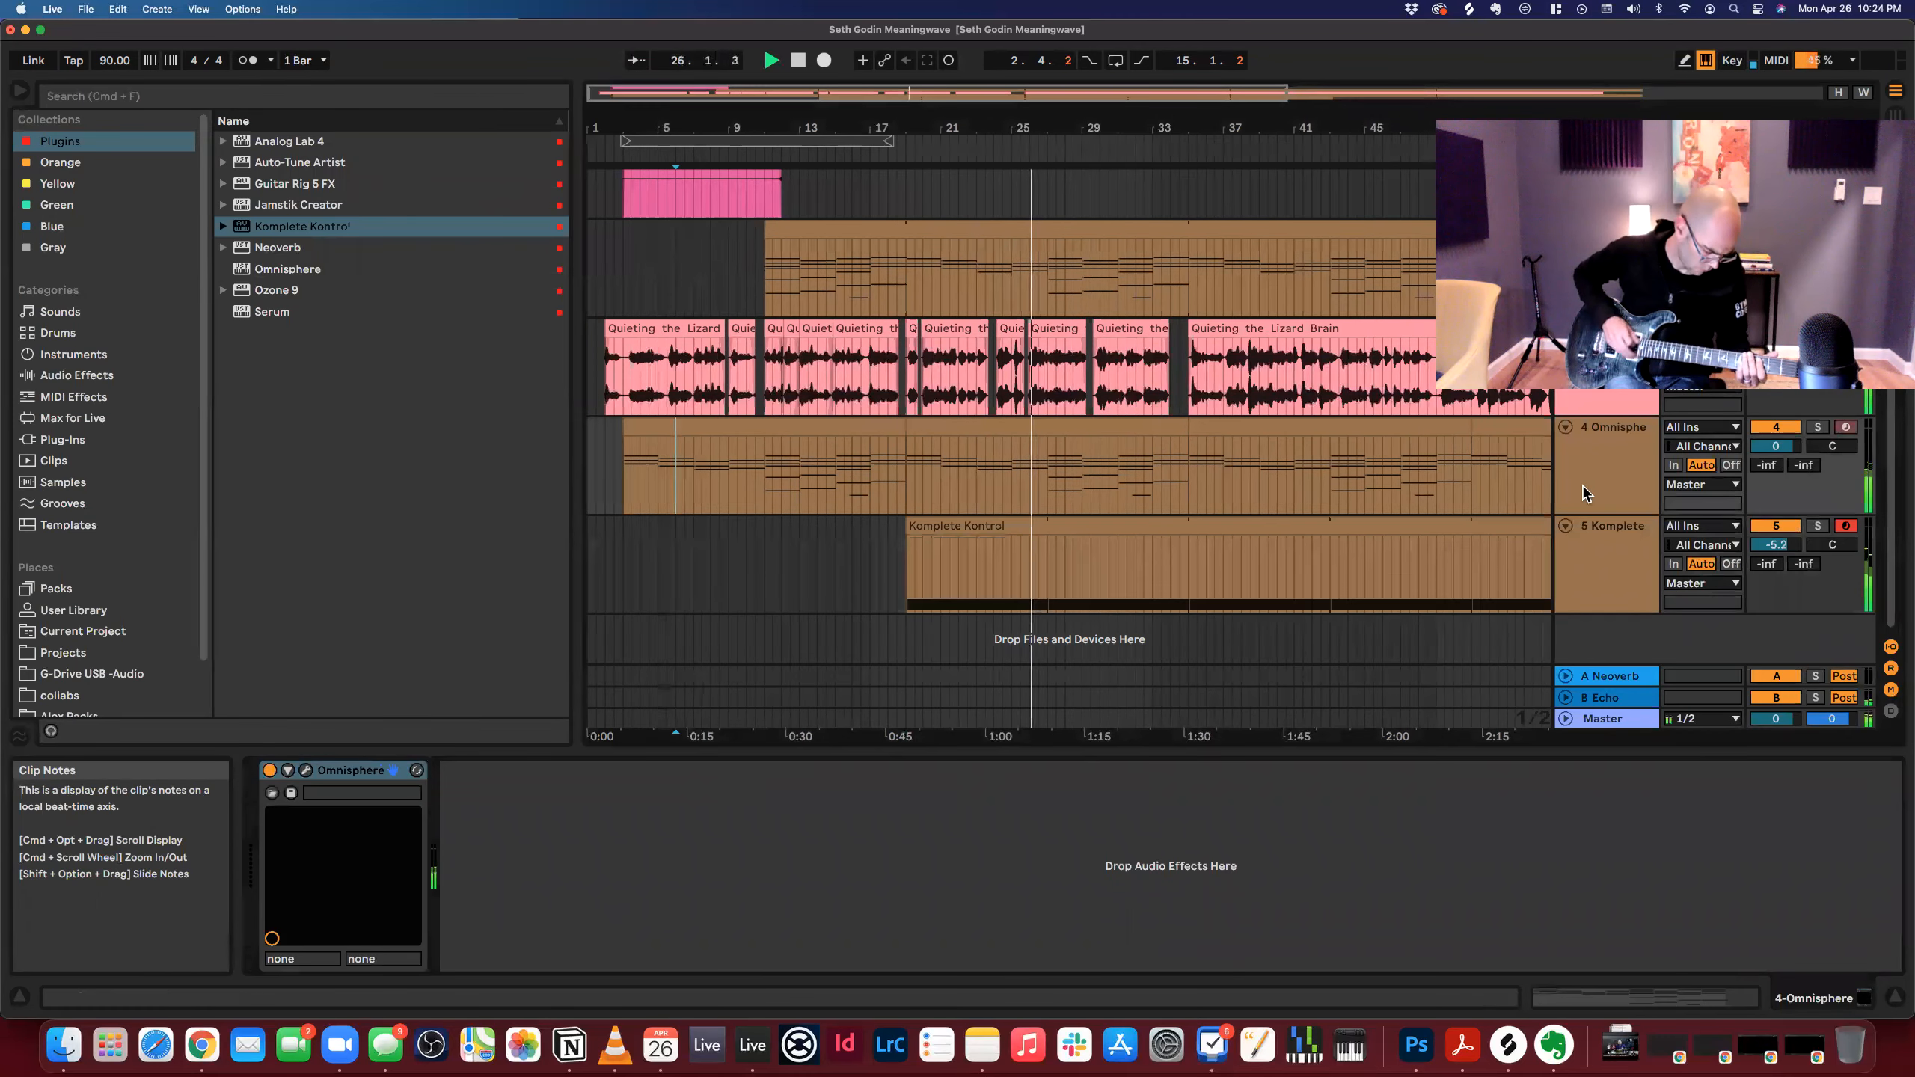
# Fold the Omnisphere chord track and add a second Omnisphere instance on a new track below Komplete Kontrol.
pyautogui.click(1572, 444)
pyautogui.click(1565, 427)
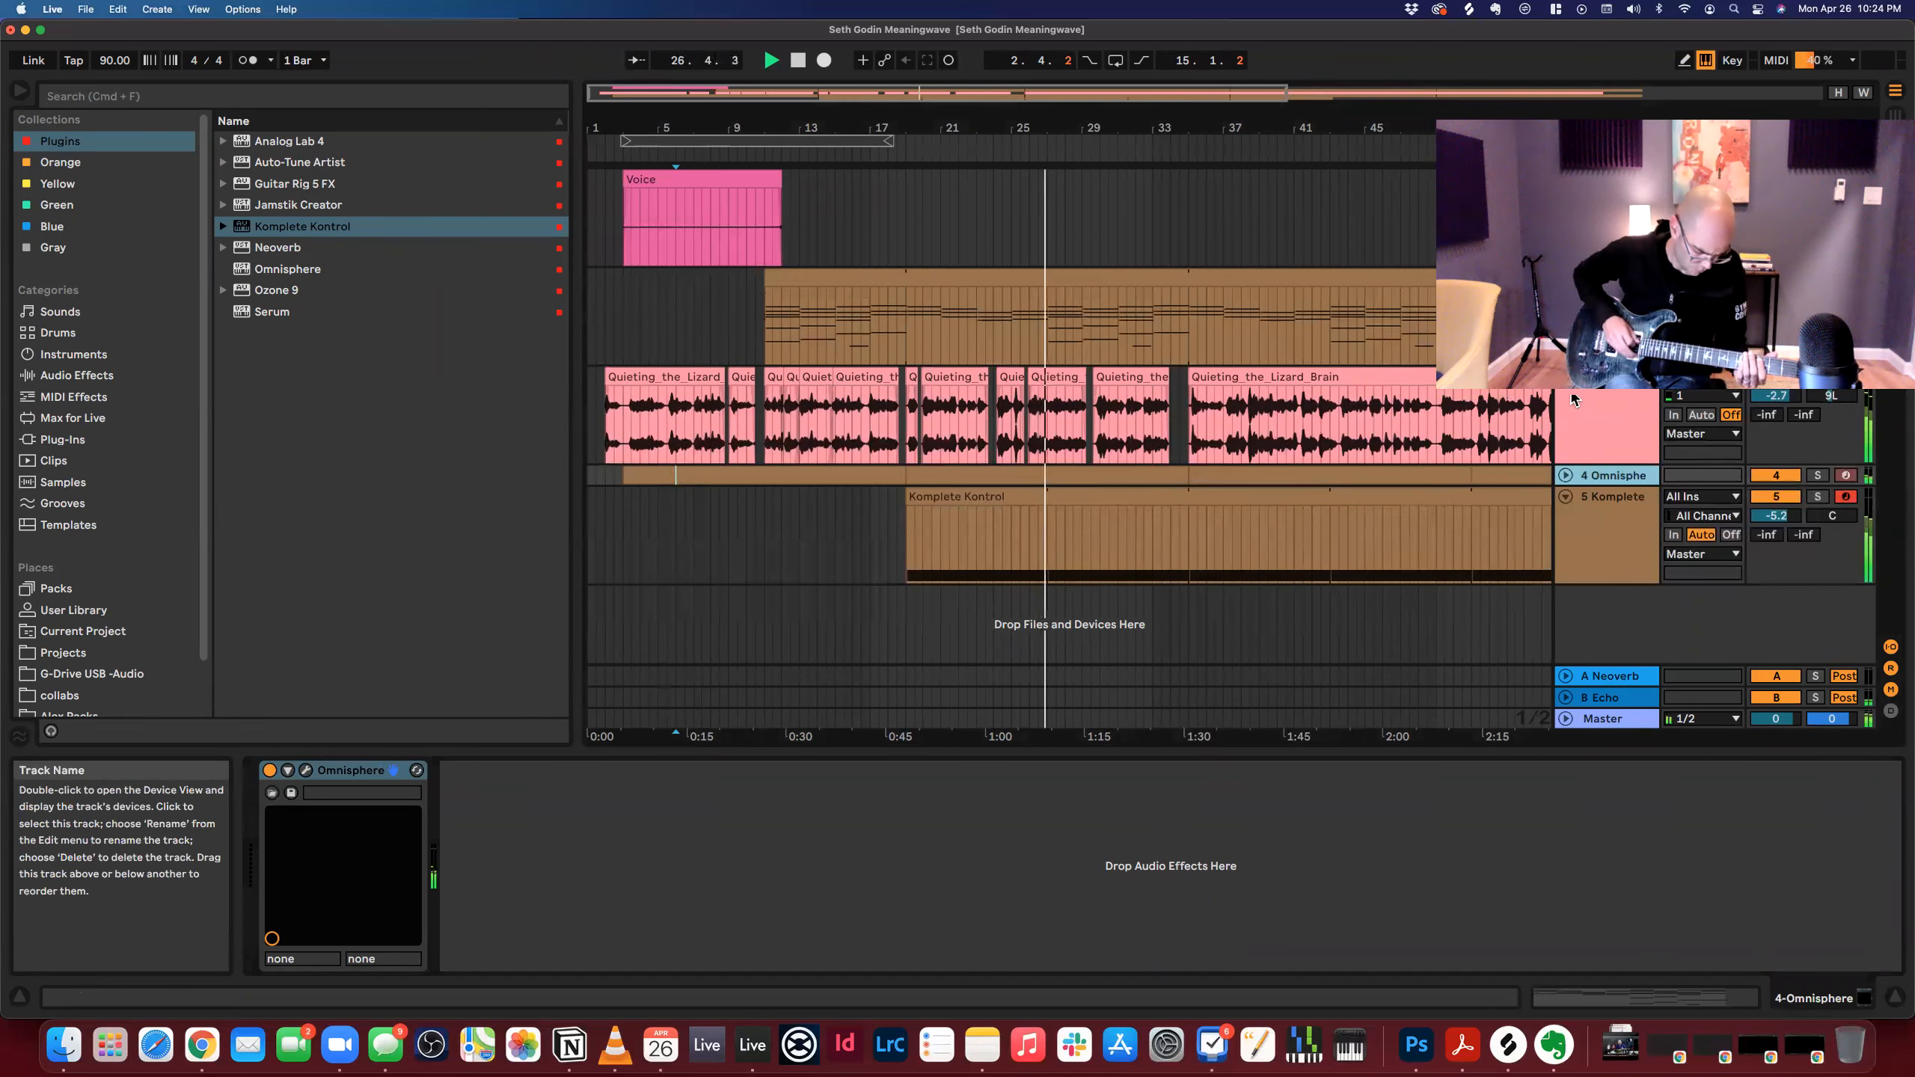
pyautogui.moveTo(287, 268); pyautogui.dragTo(1170, 619)
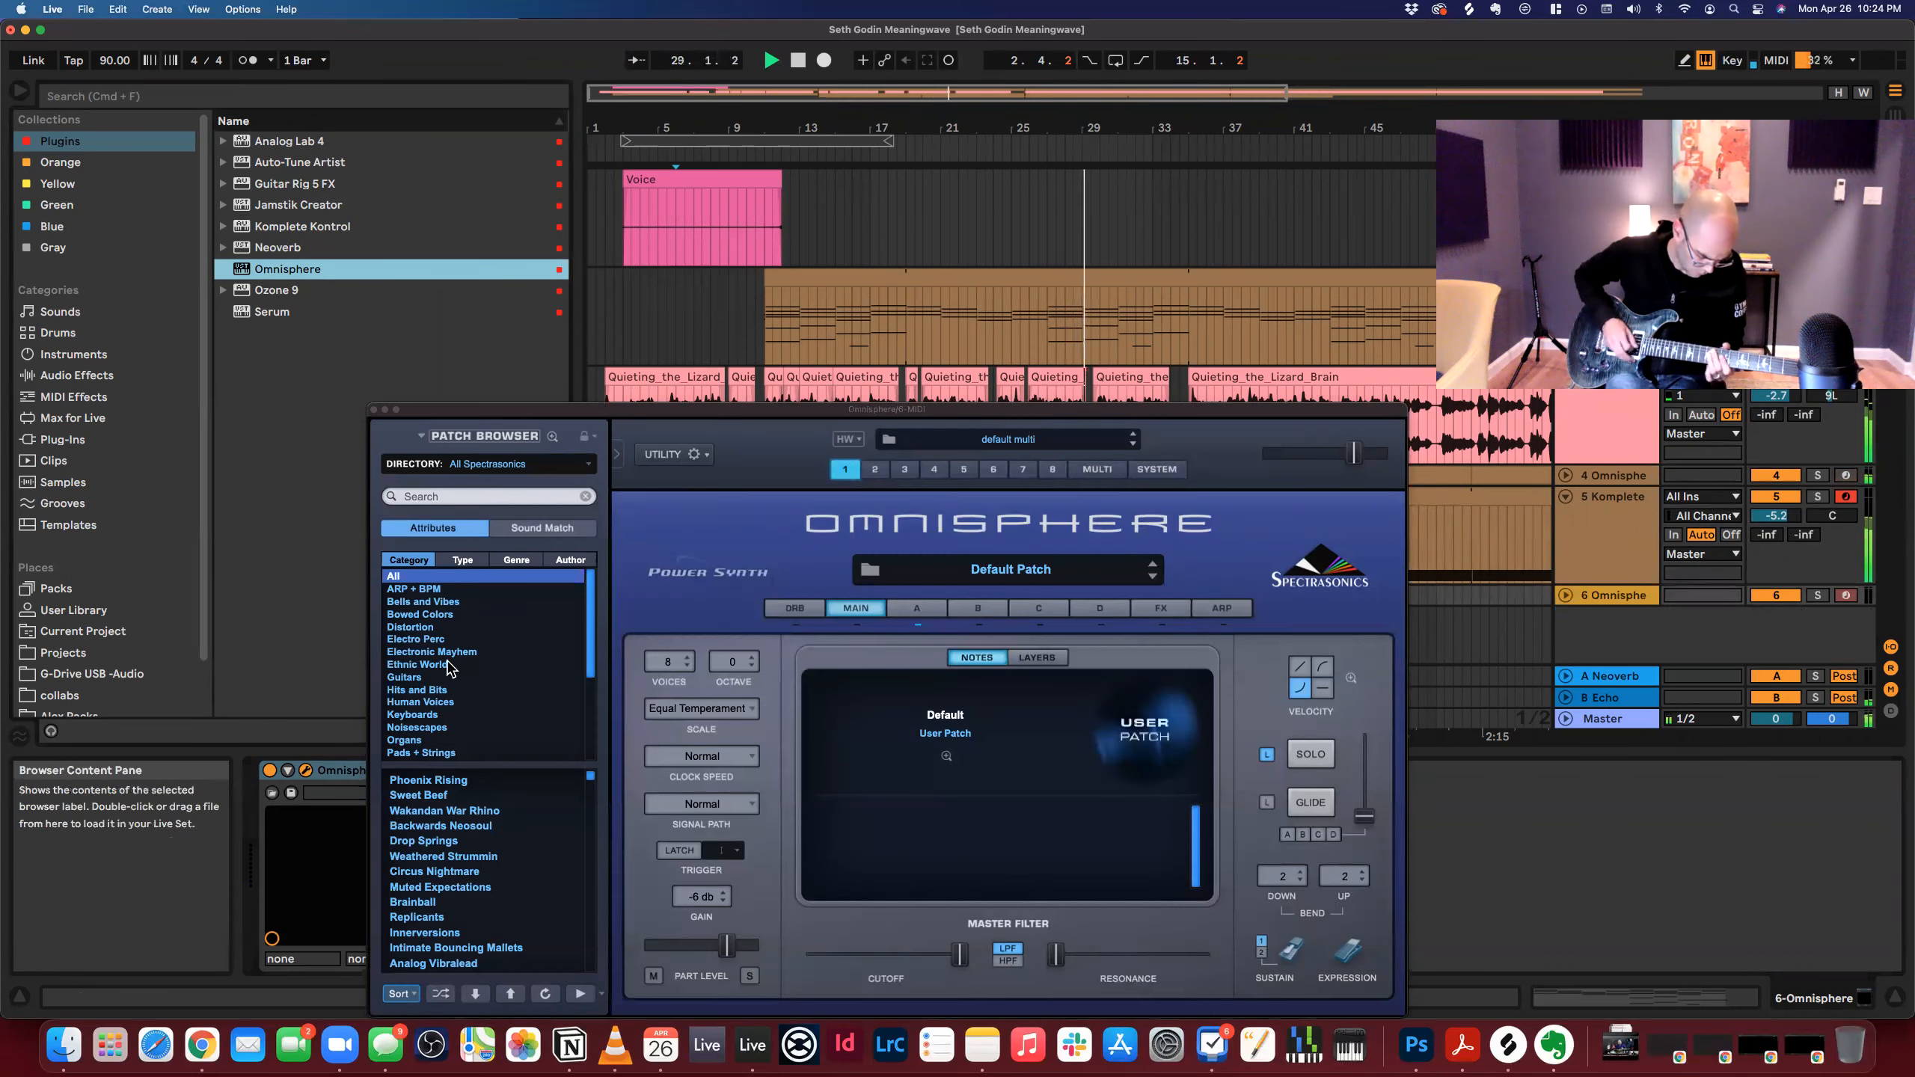
# Filter the new Omnisphere's patches to Synth Mono, load Biting the Vowels Lead and disarm the Komplete Kontrol track.
pyautogui.scroll(-2, 455, 670)
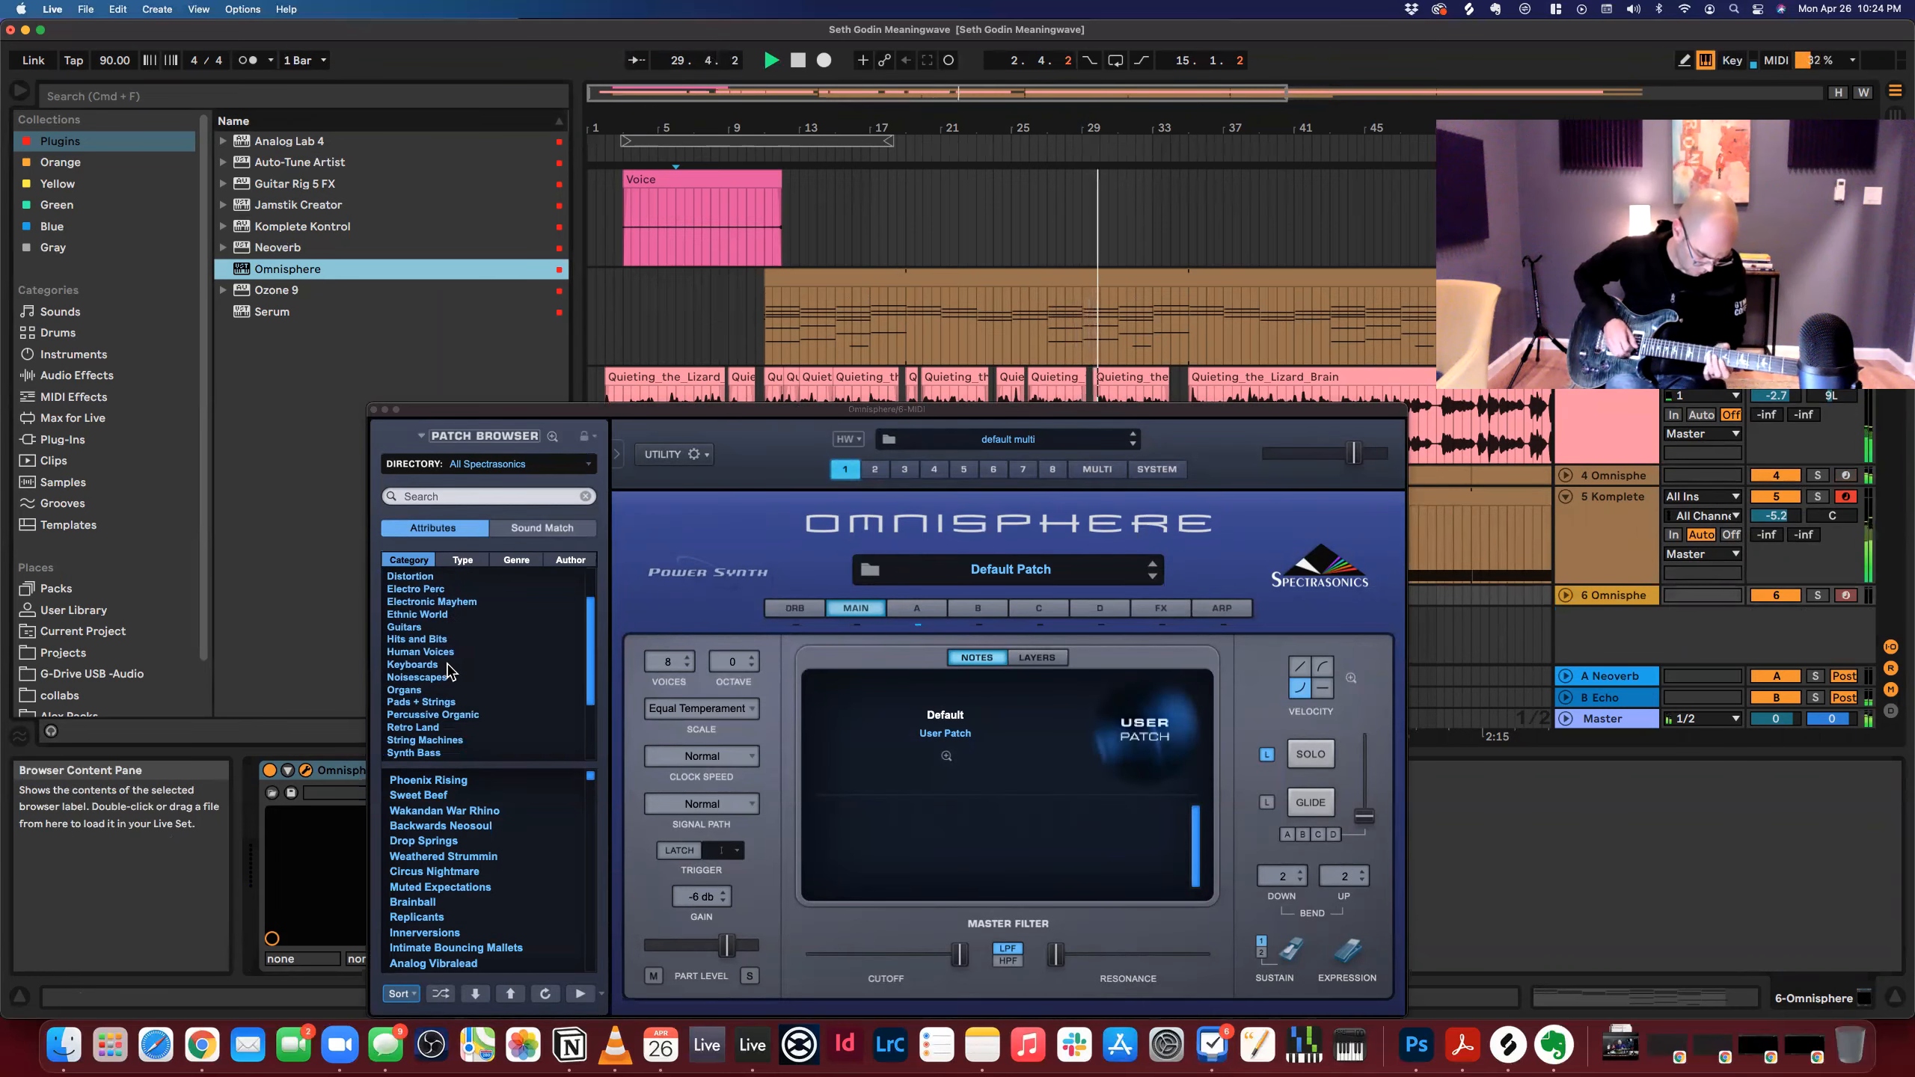
pyautogui.scroll(-2, 465, 666)
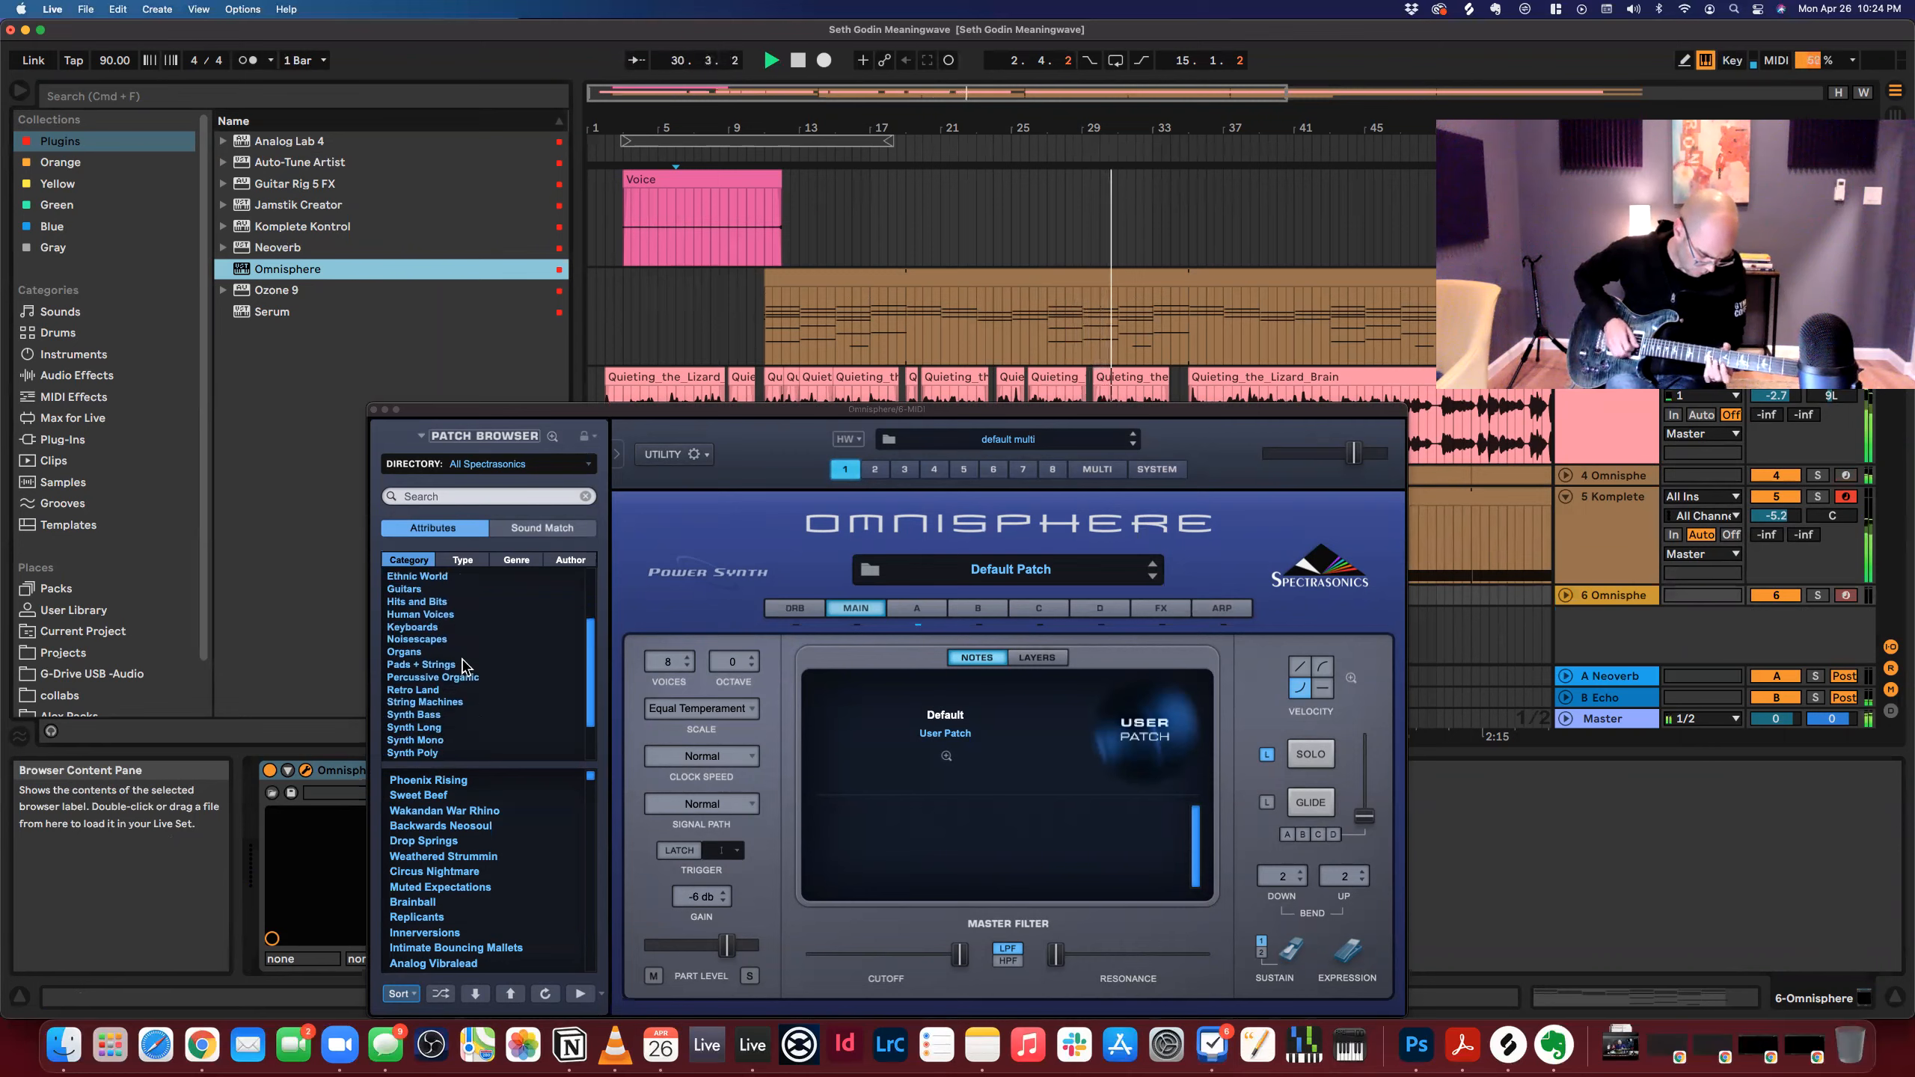
pyautogui.scroll(-3, 461, 672)
pyautogui.click(442, 678)
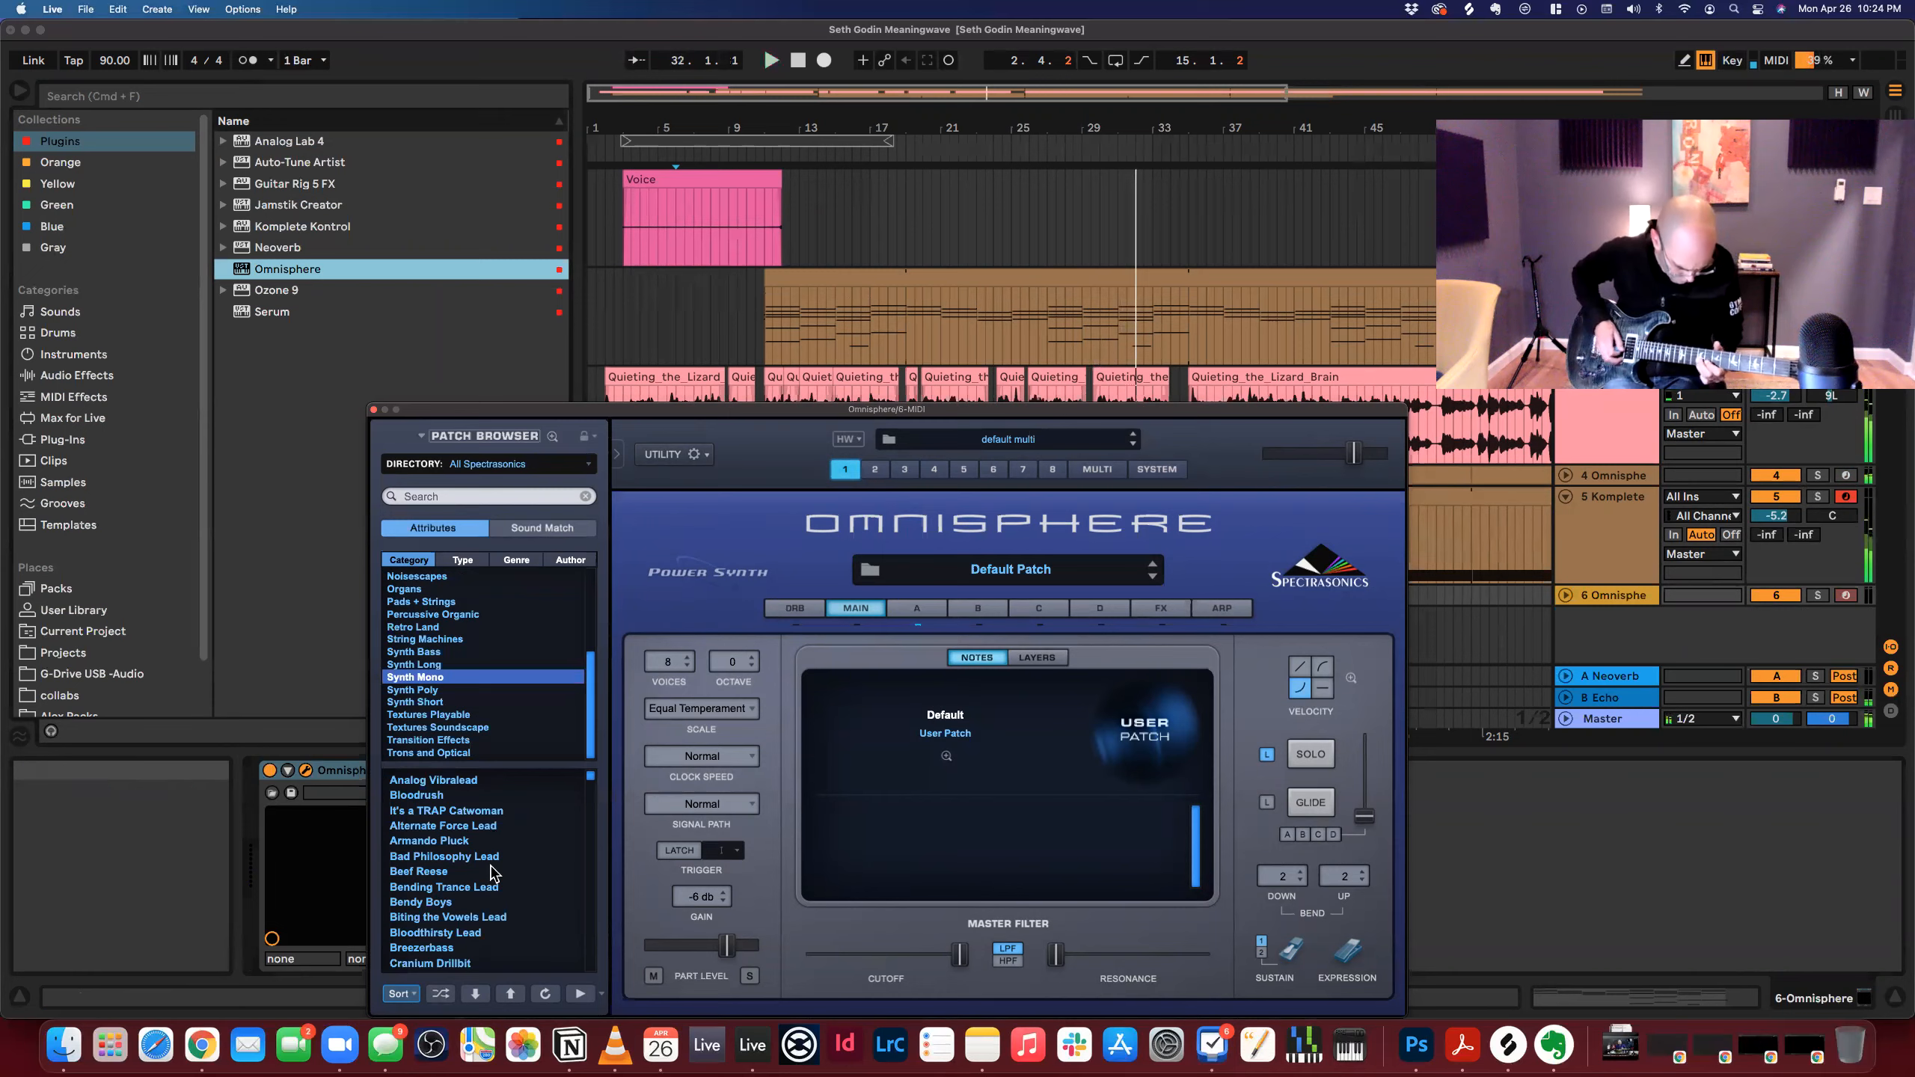
pyautogui.click(469, 915)
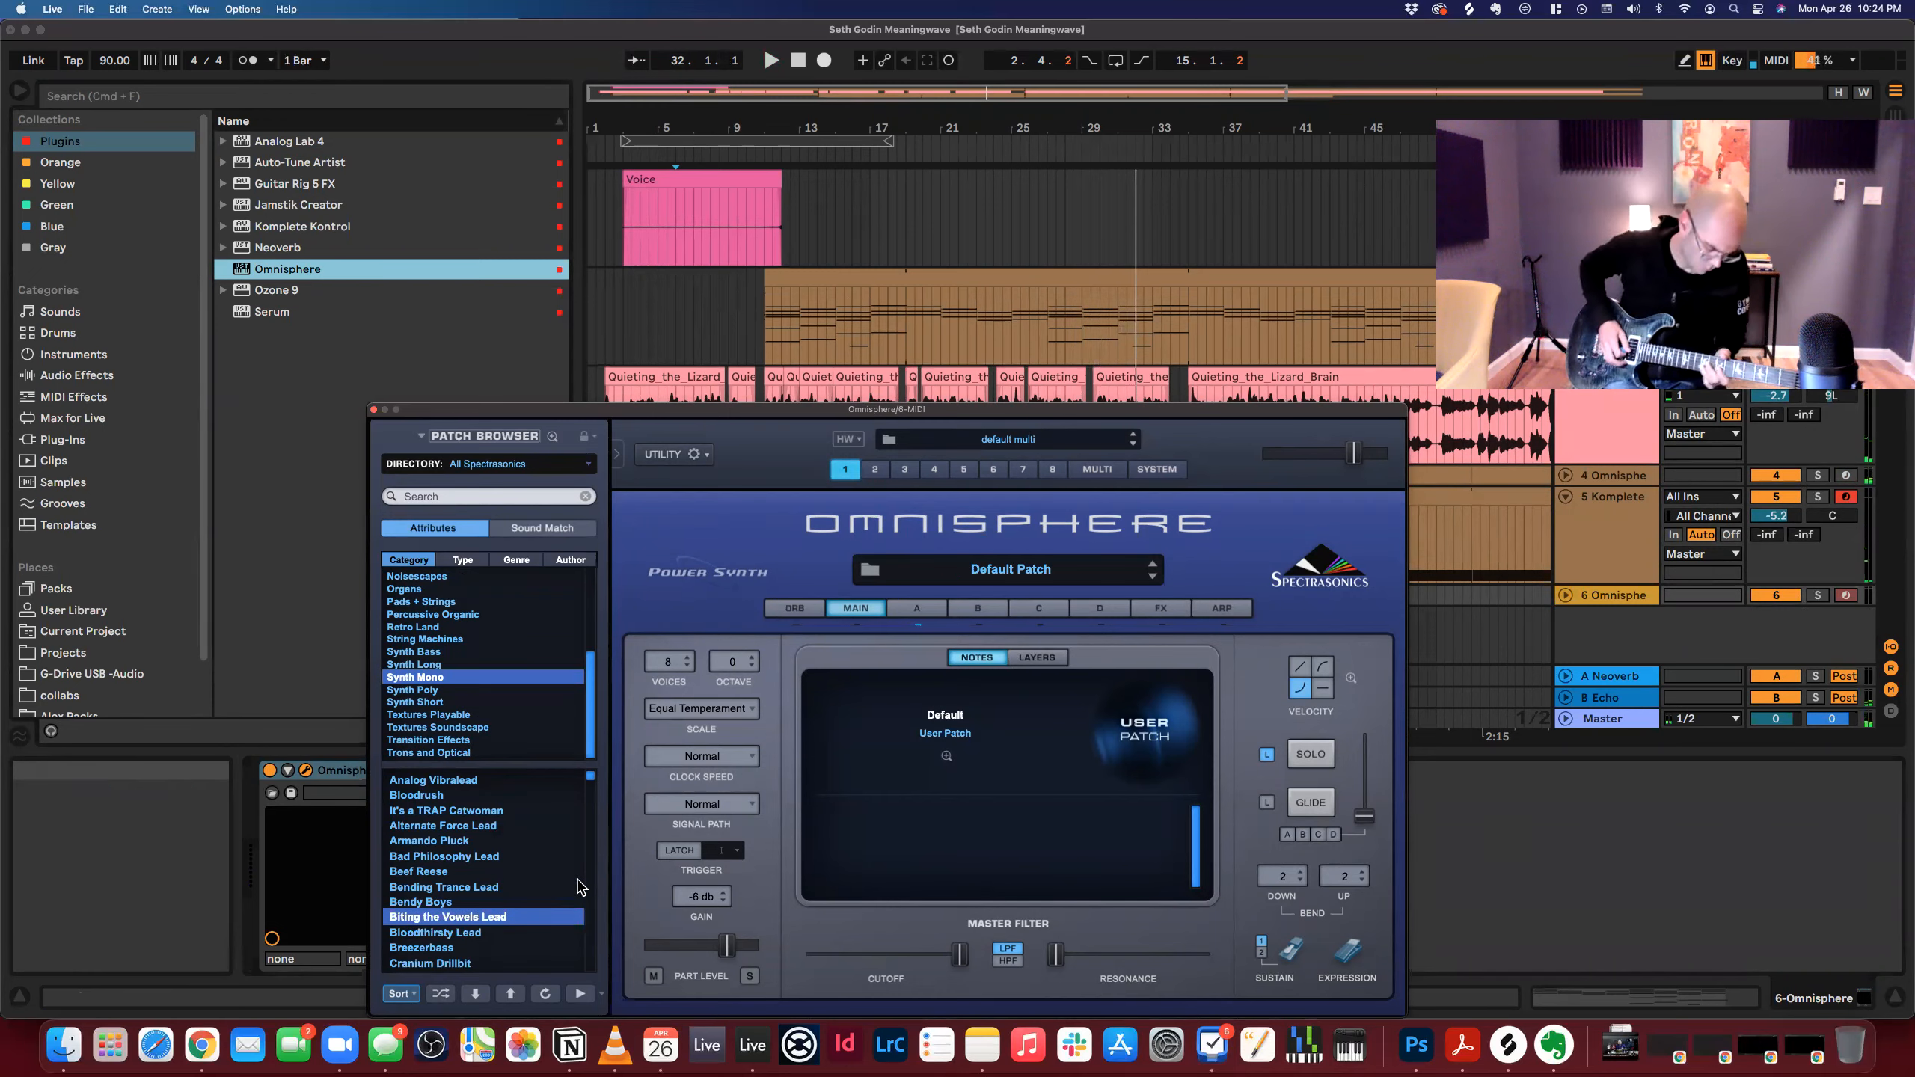
pyautogui.scroll(-2, 582, 886)
pyautogui.scroll(-2, 702, 756)
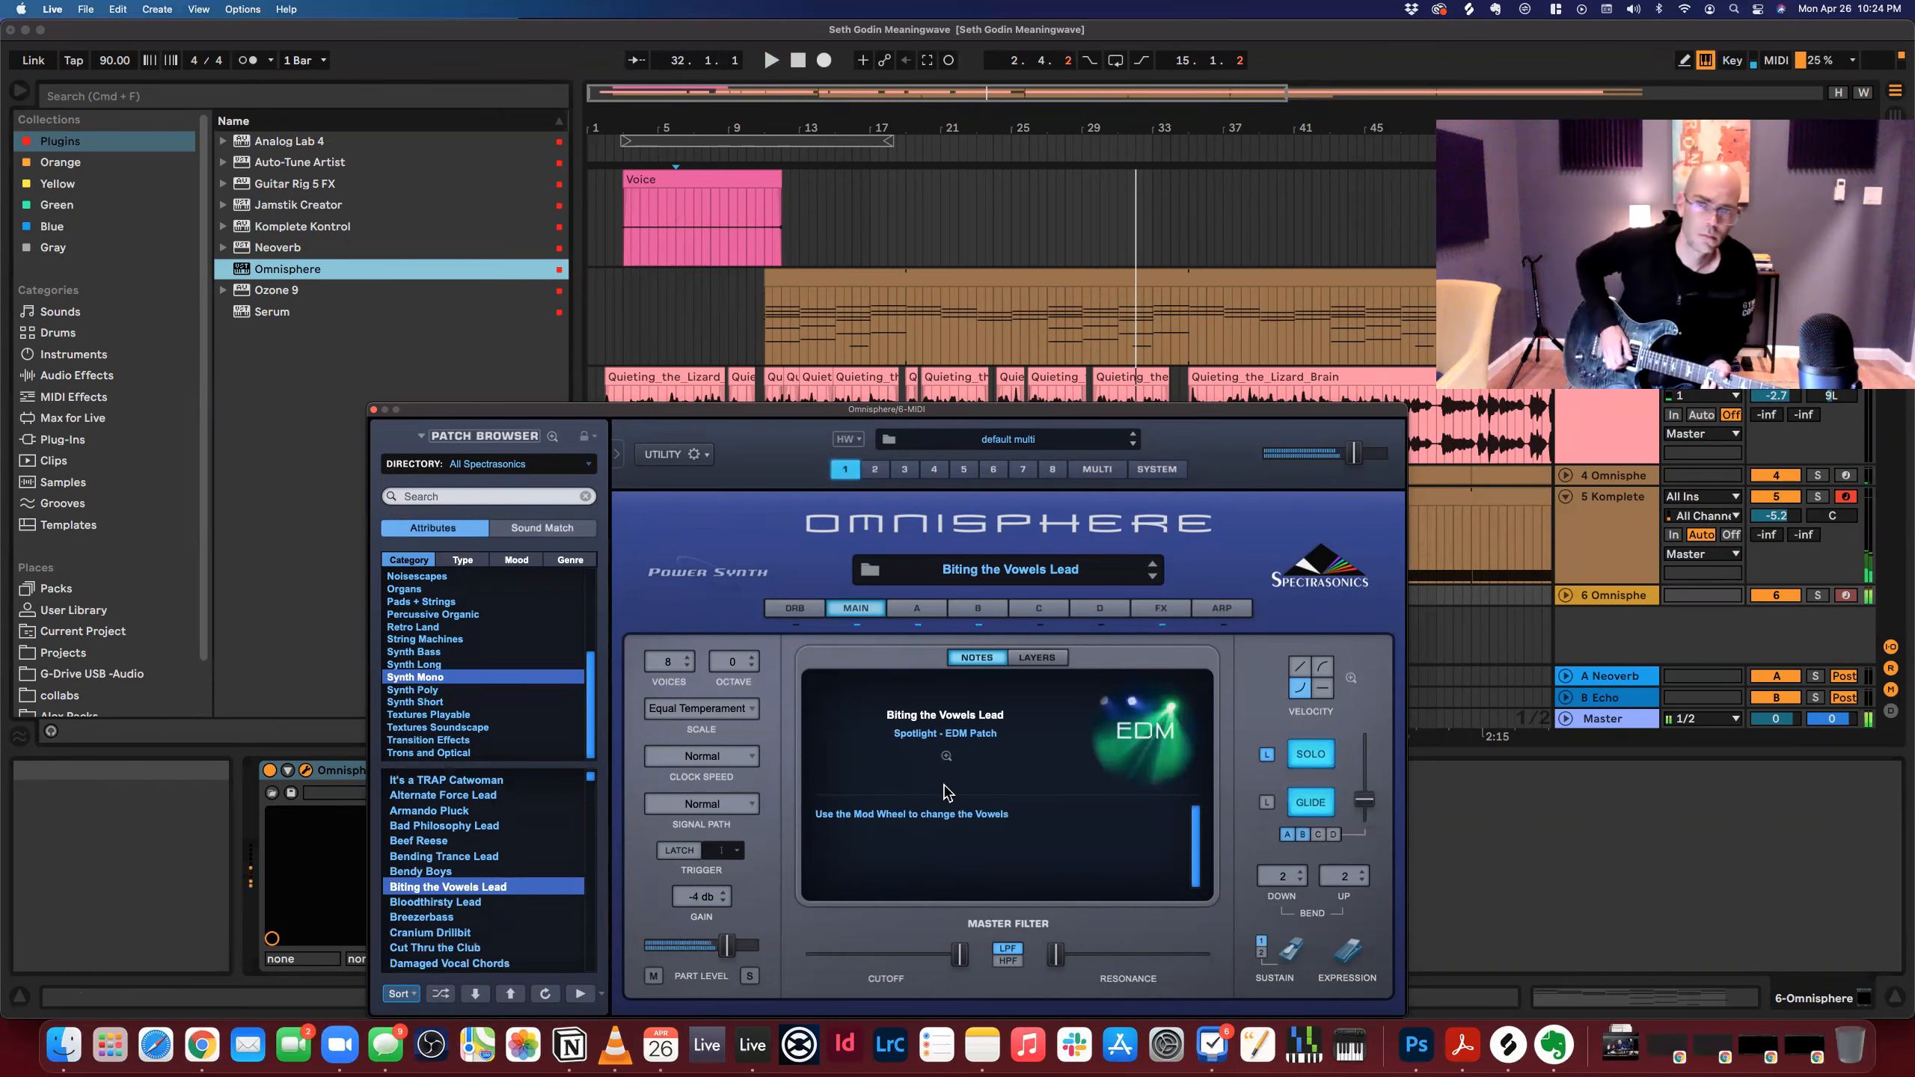
pyautogui.click(1845, 497)
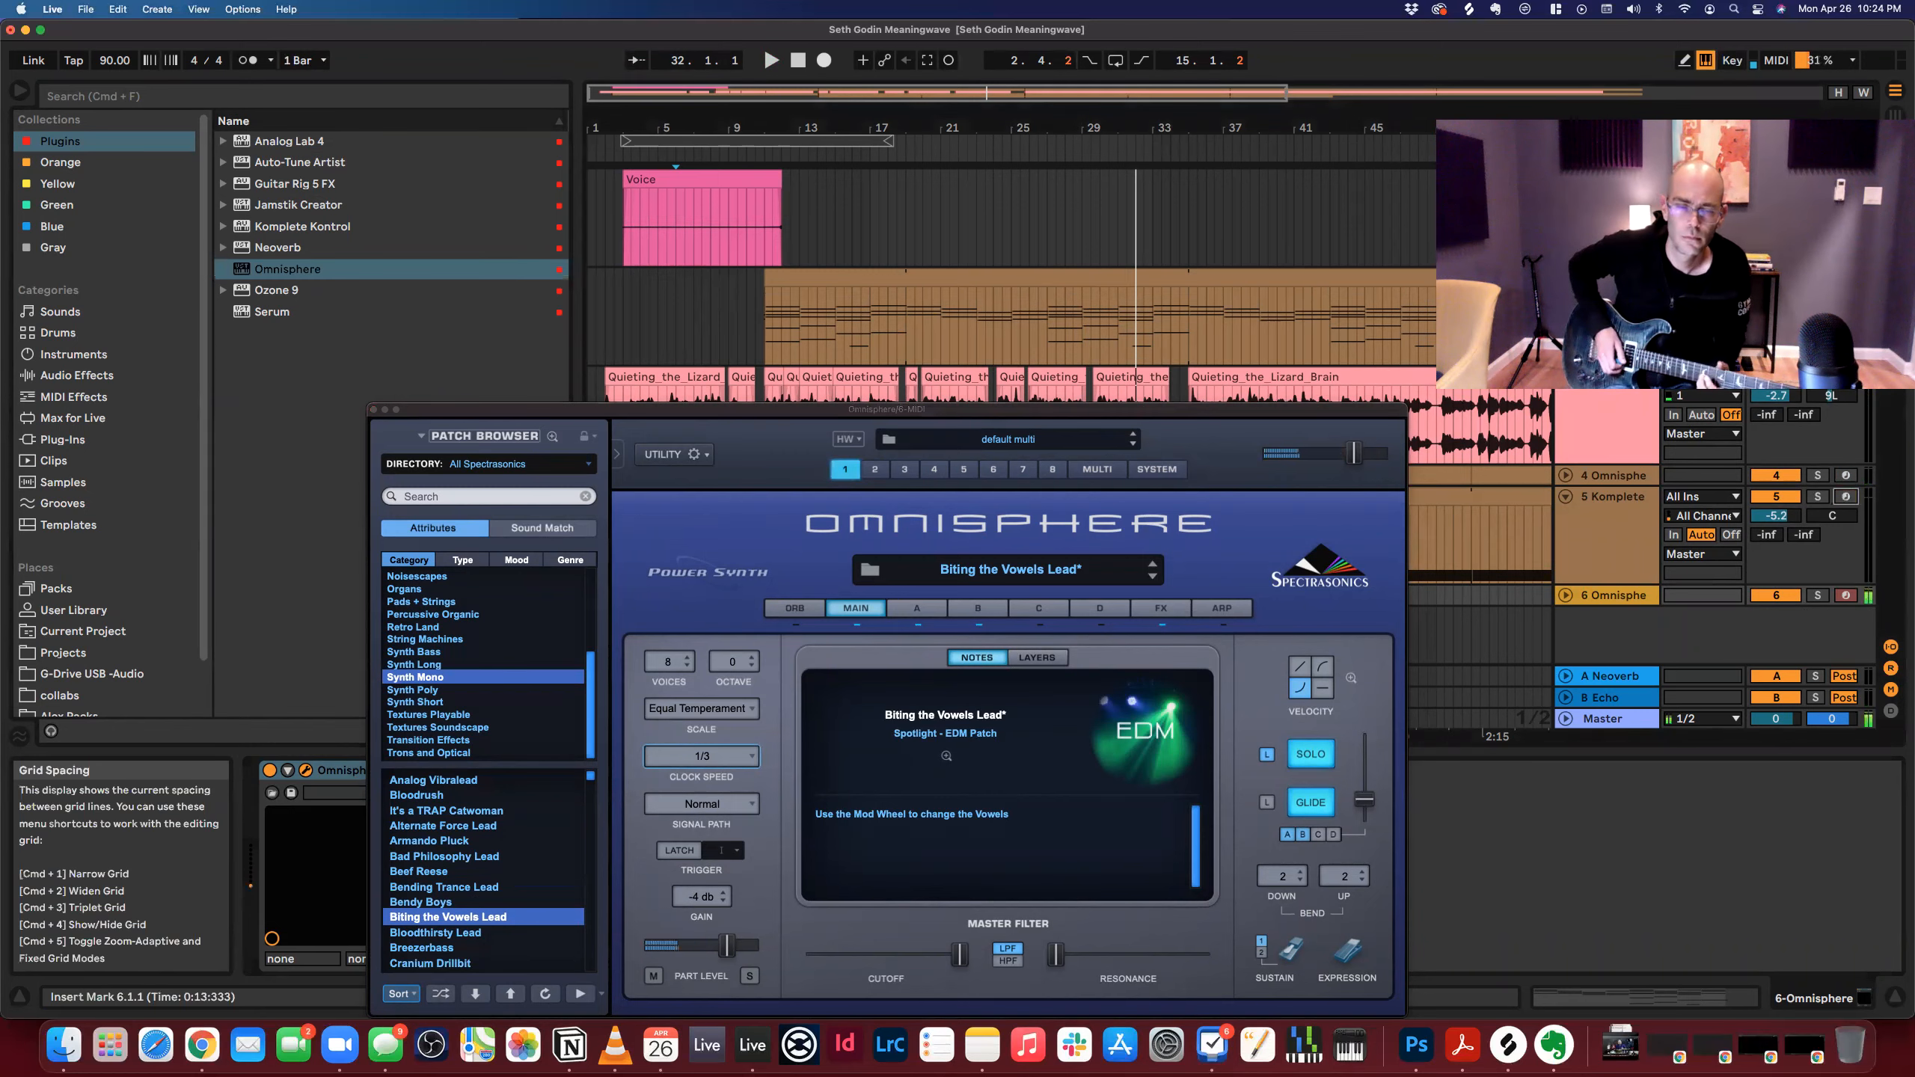
# Audition the Deep Detuner Stab, Deflector Shield and Digitalized Square Lead patches, trying the last one against the arrangement.
pyautogui.scroll(-3, 489, 964)
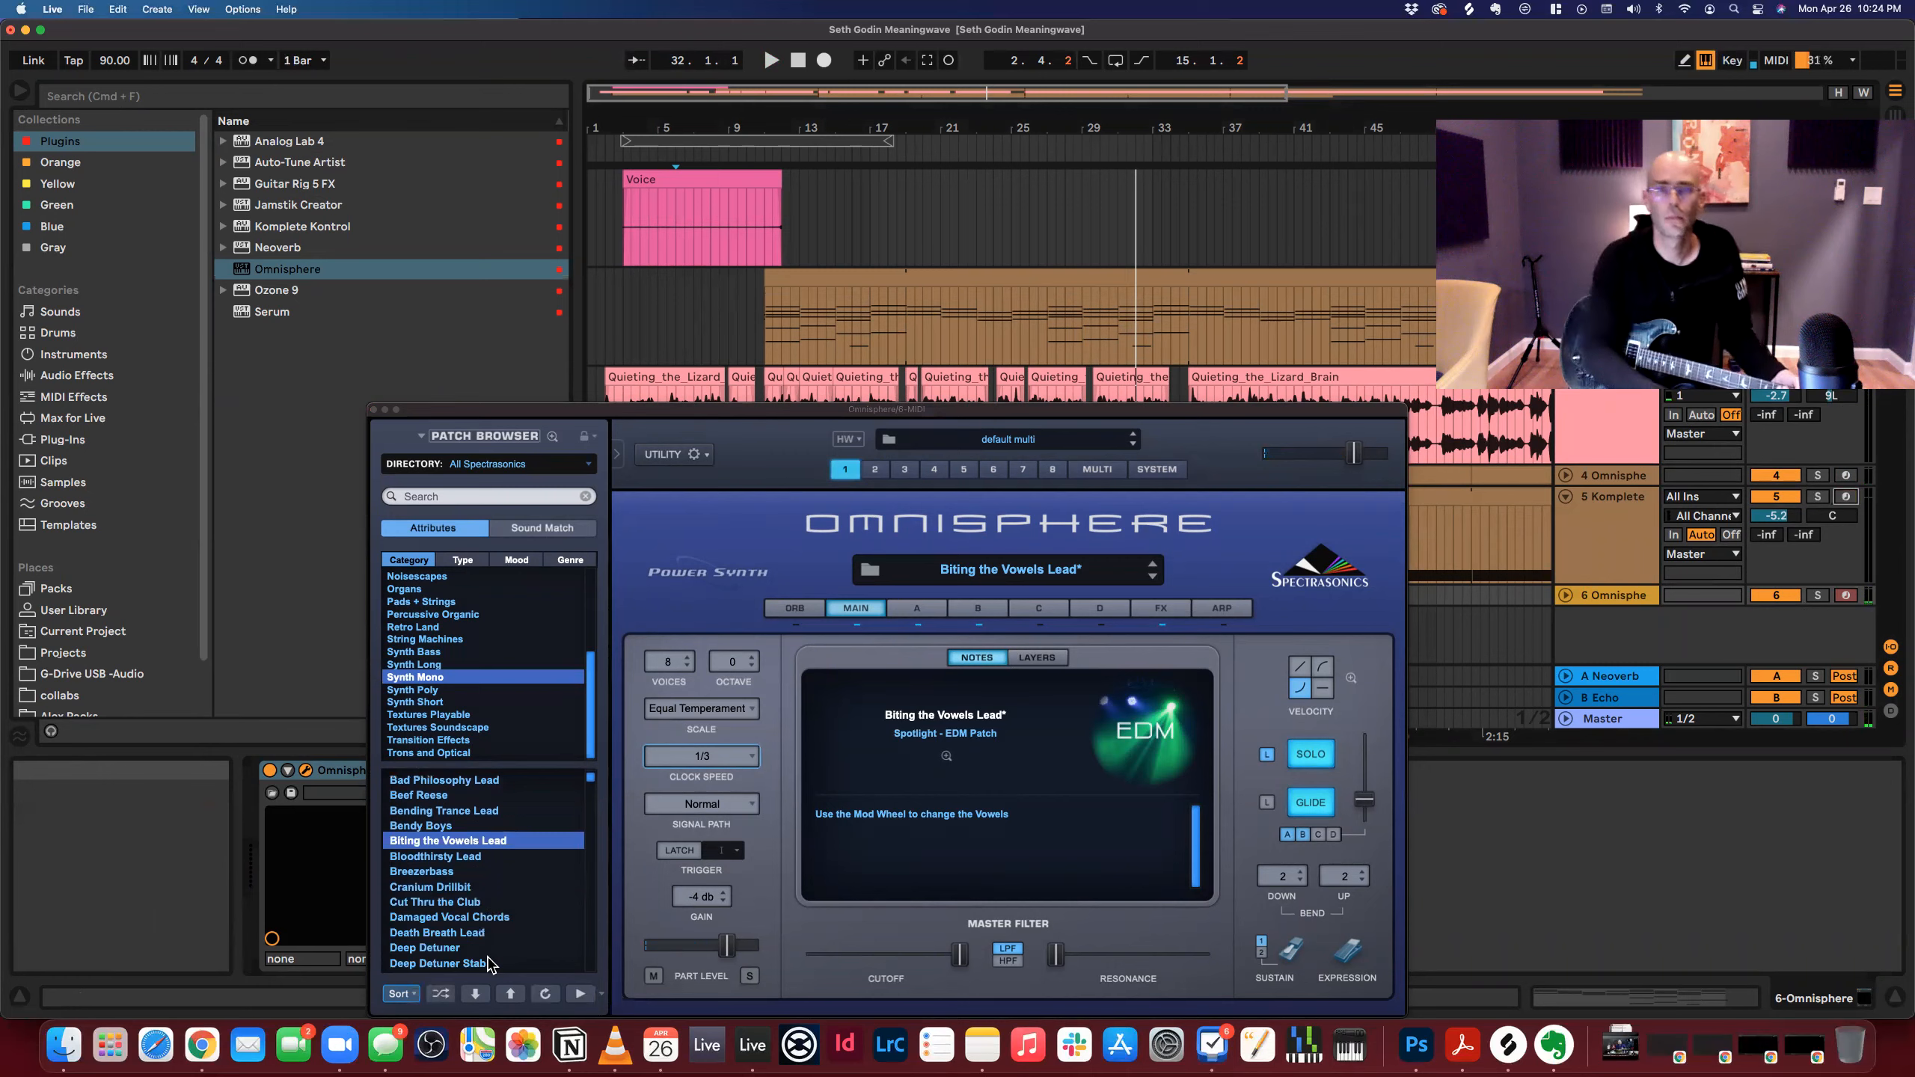
pyautogui.click(489, 964)
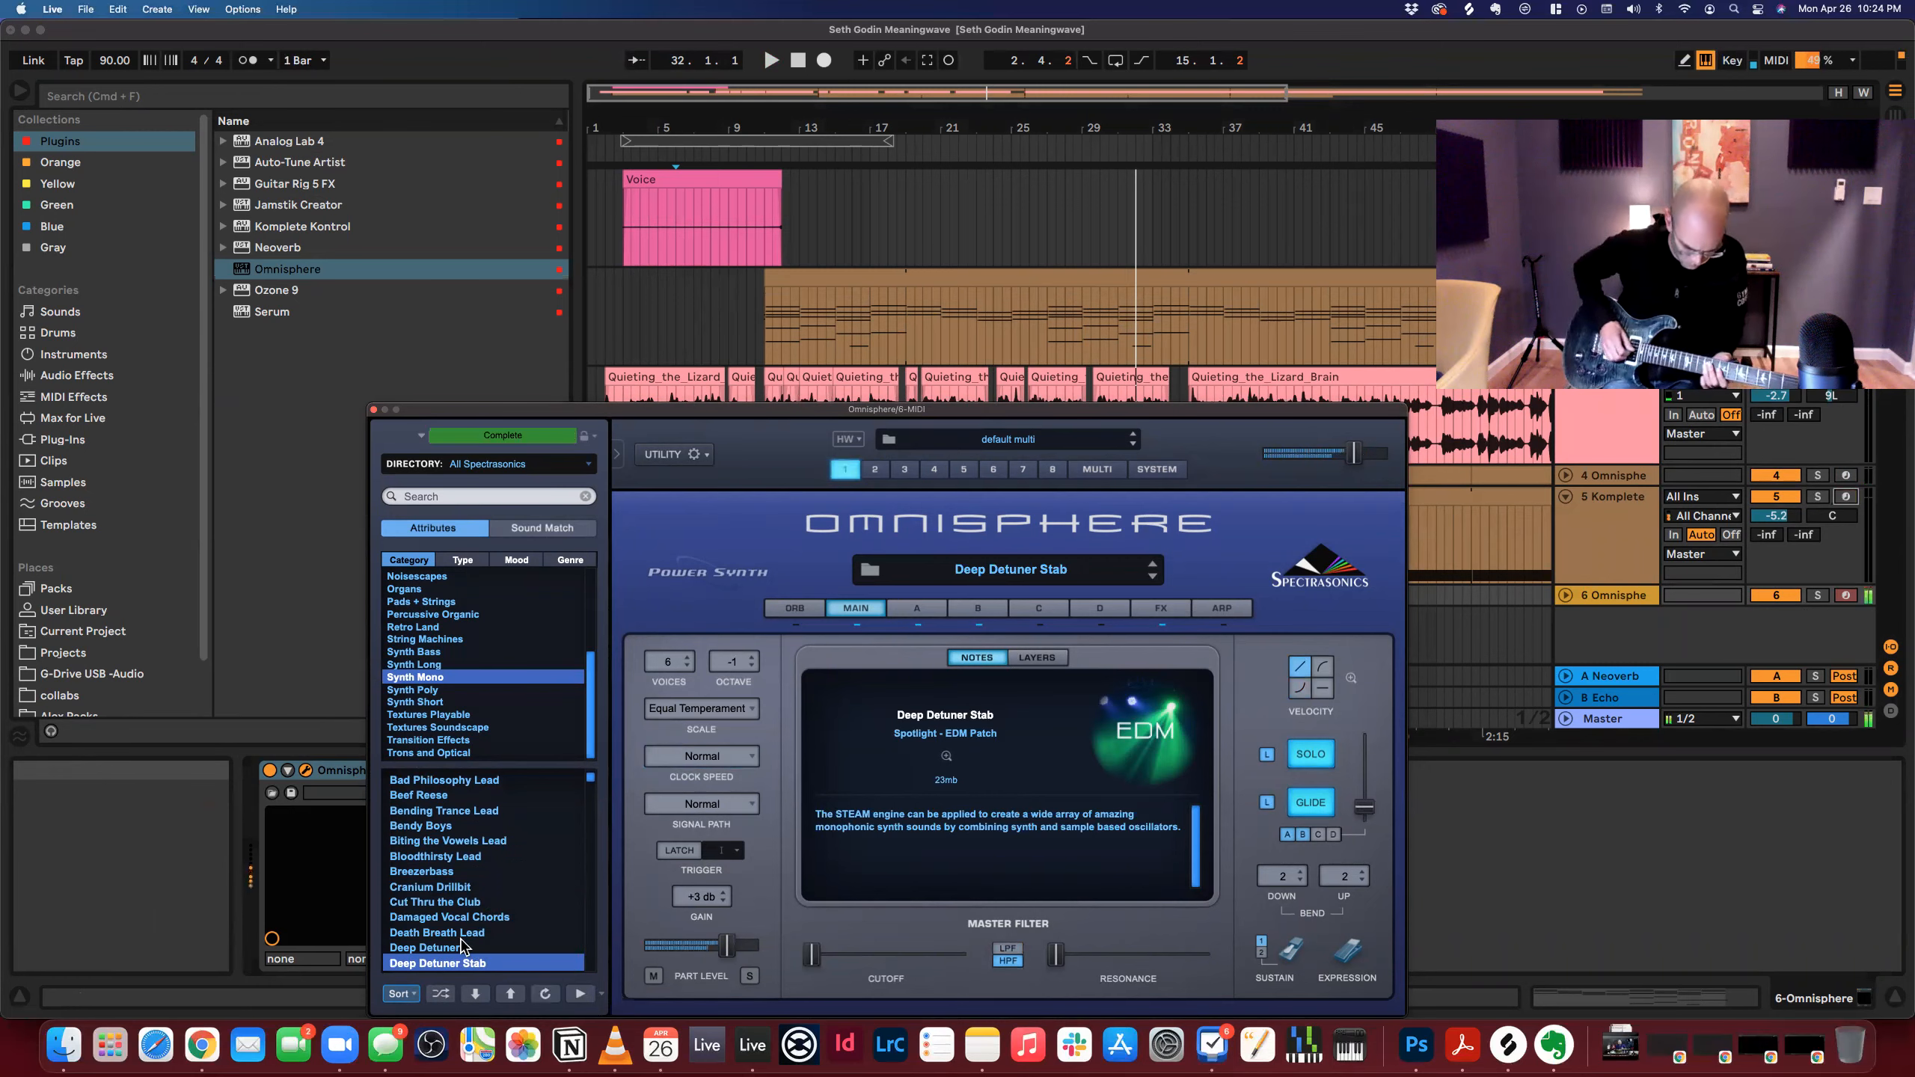
pyautogui.scroll(-3, 440, 925)
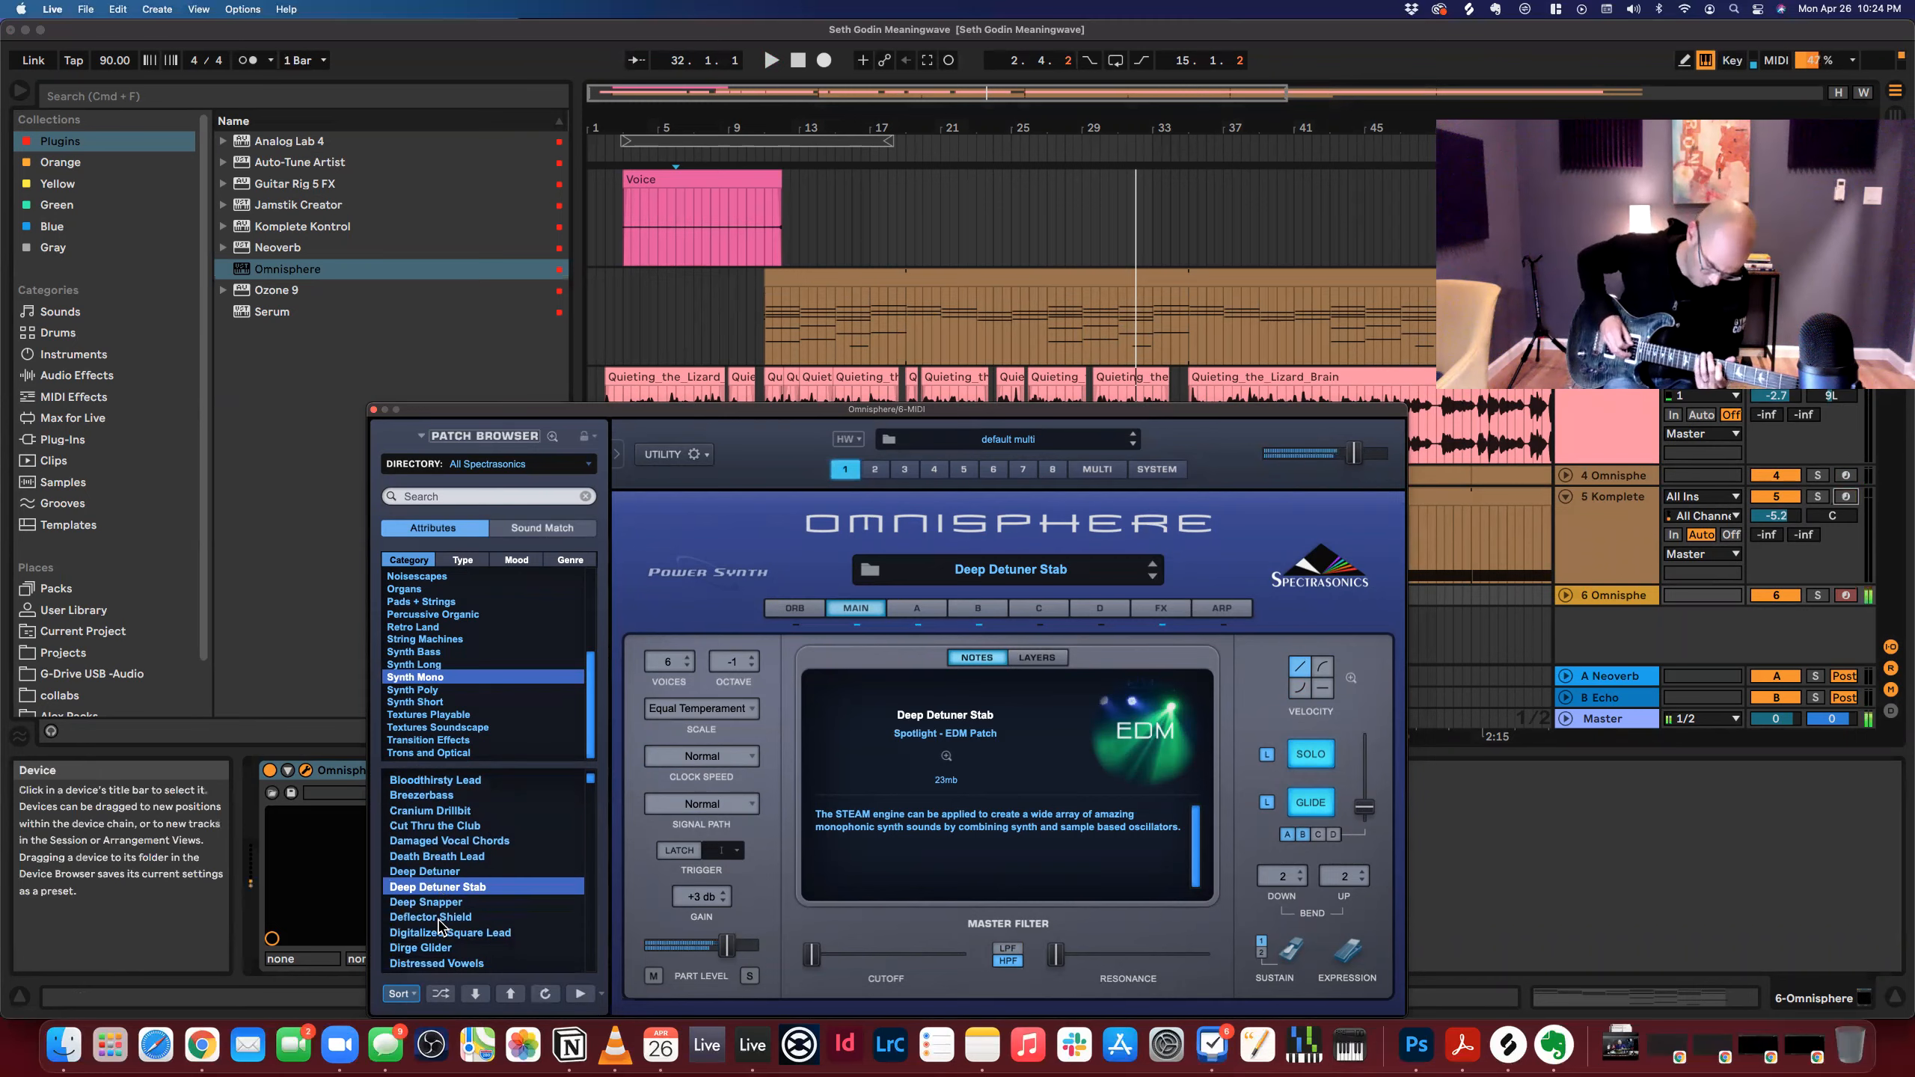
pyautogui.click(439, 919)
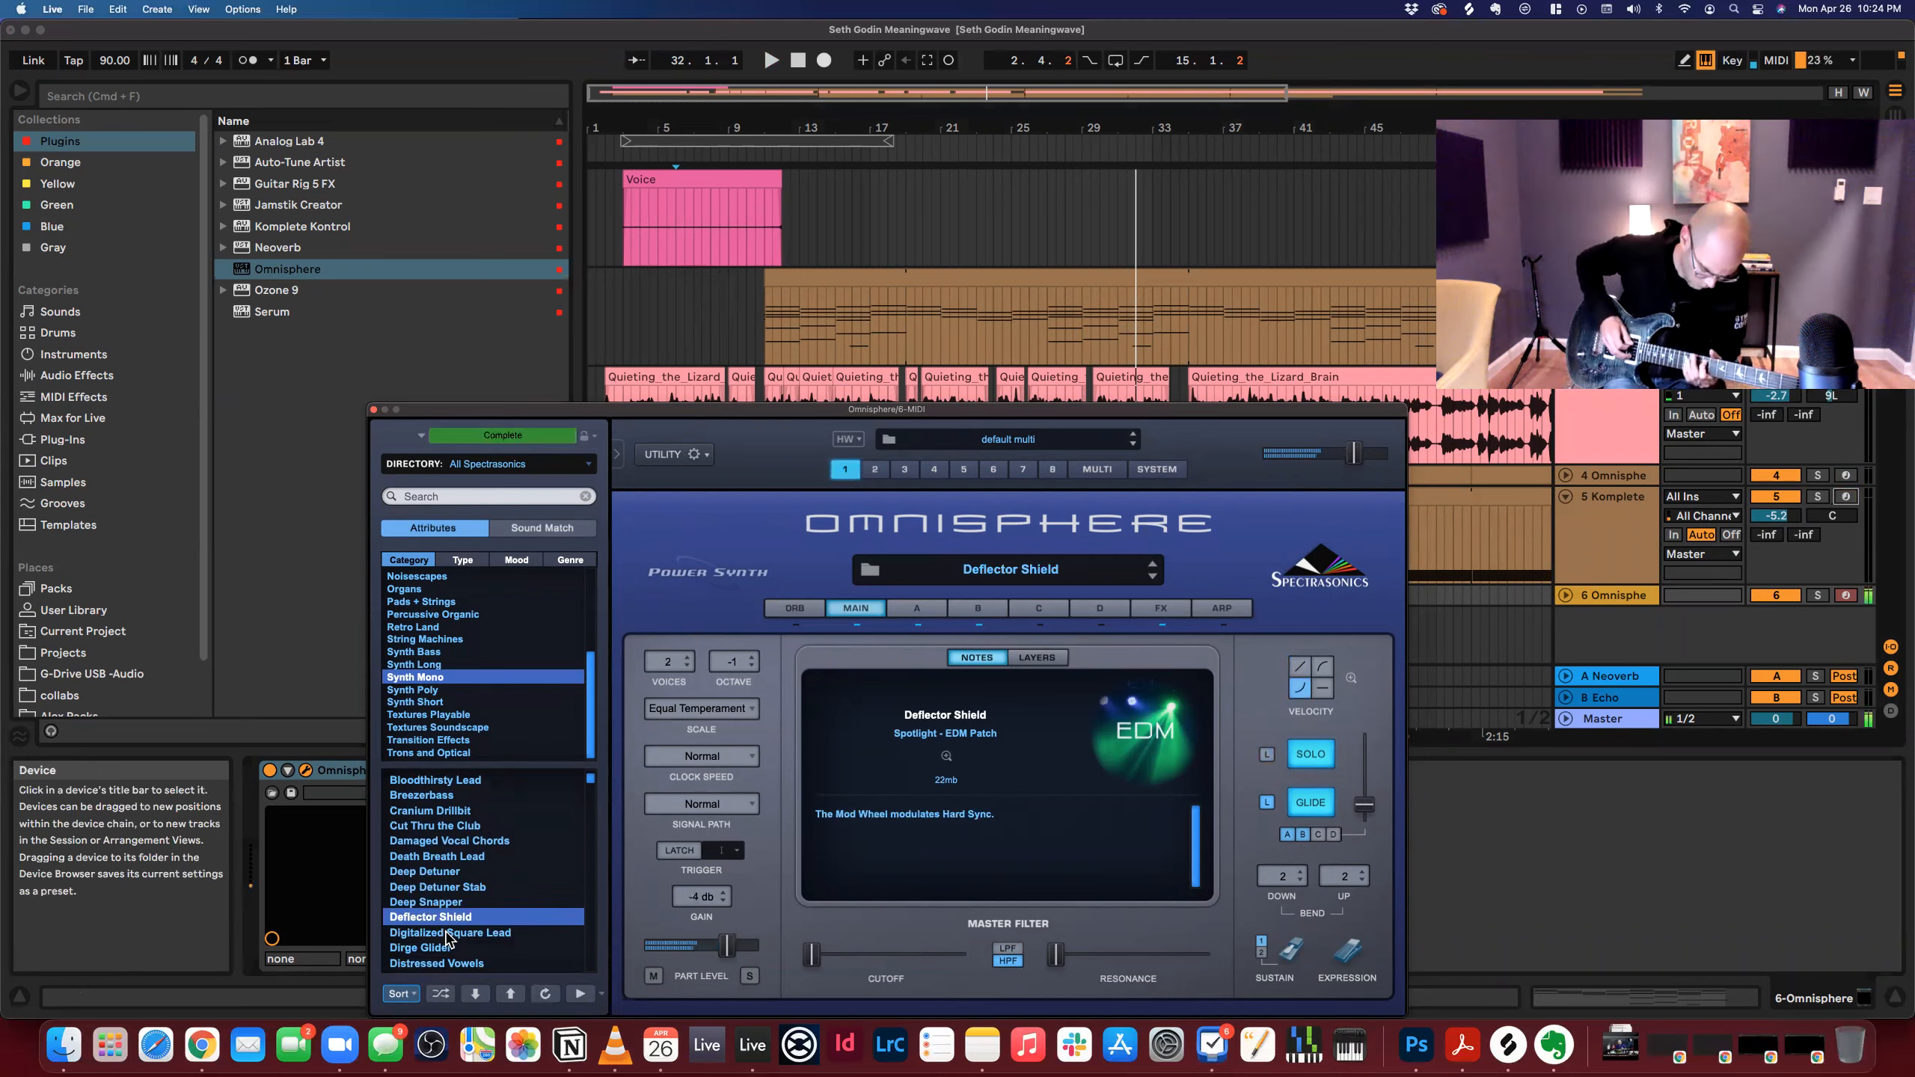
pyautogui.click(448, 934)
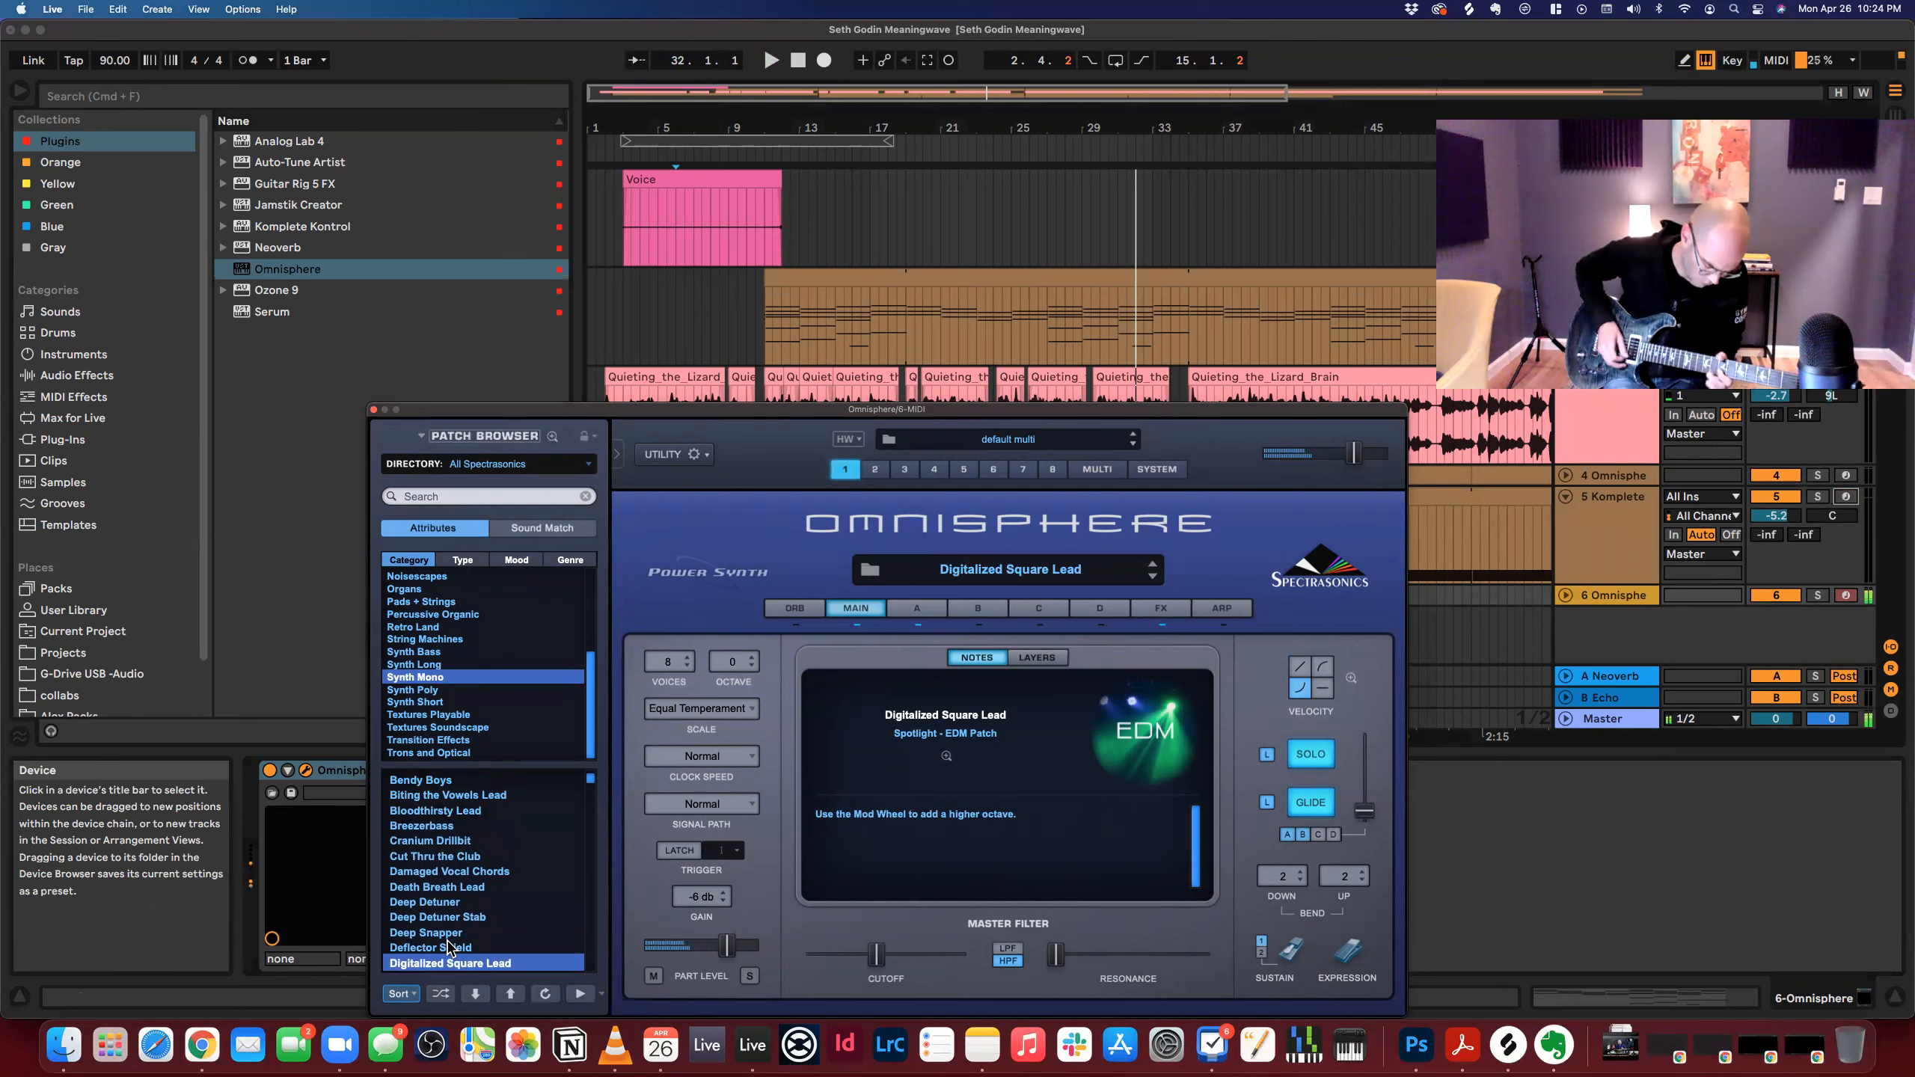
pyautogui.scroll(-1, 448, 947)
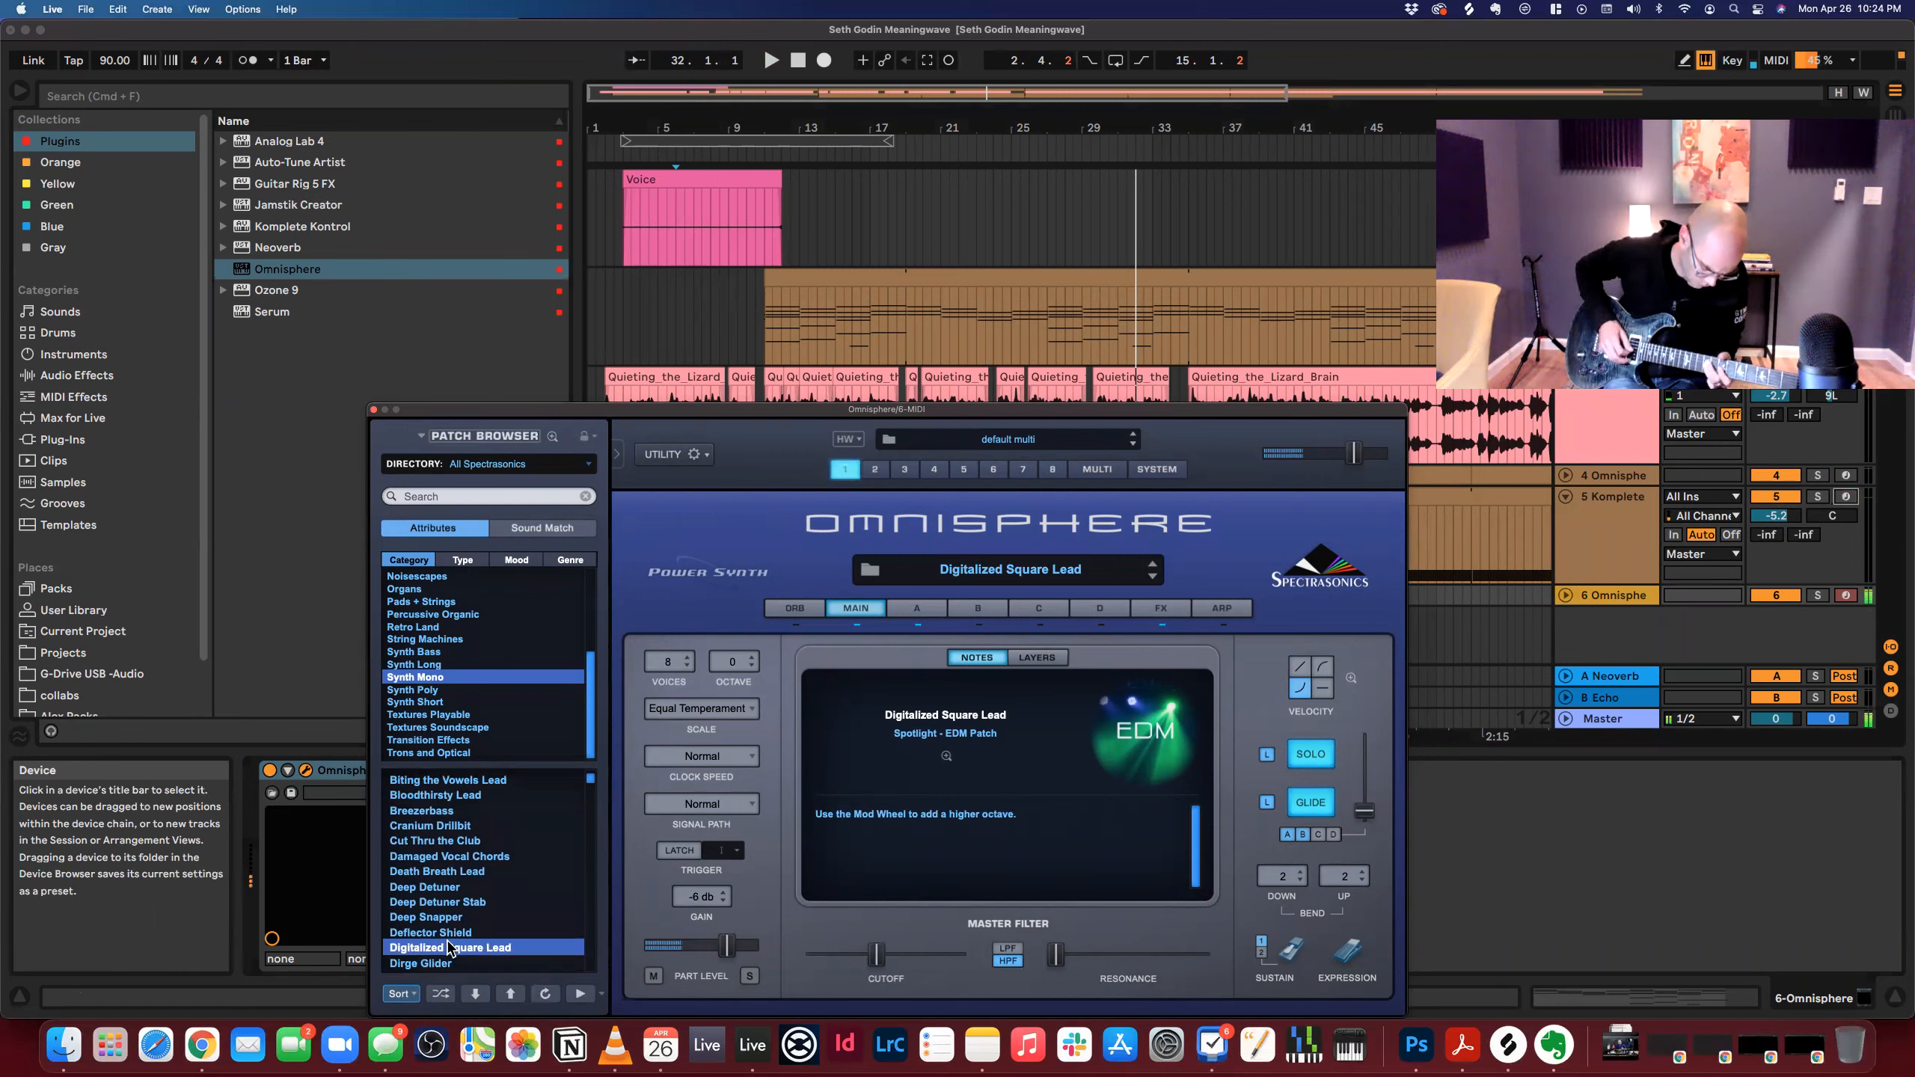
pyautogui.scroll(2, 448, 946)
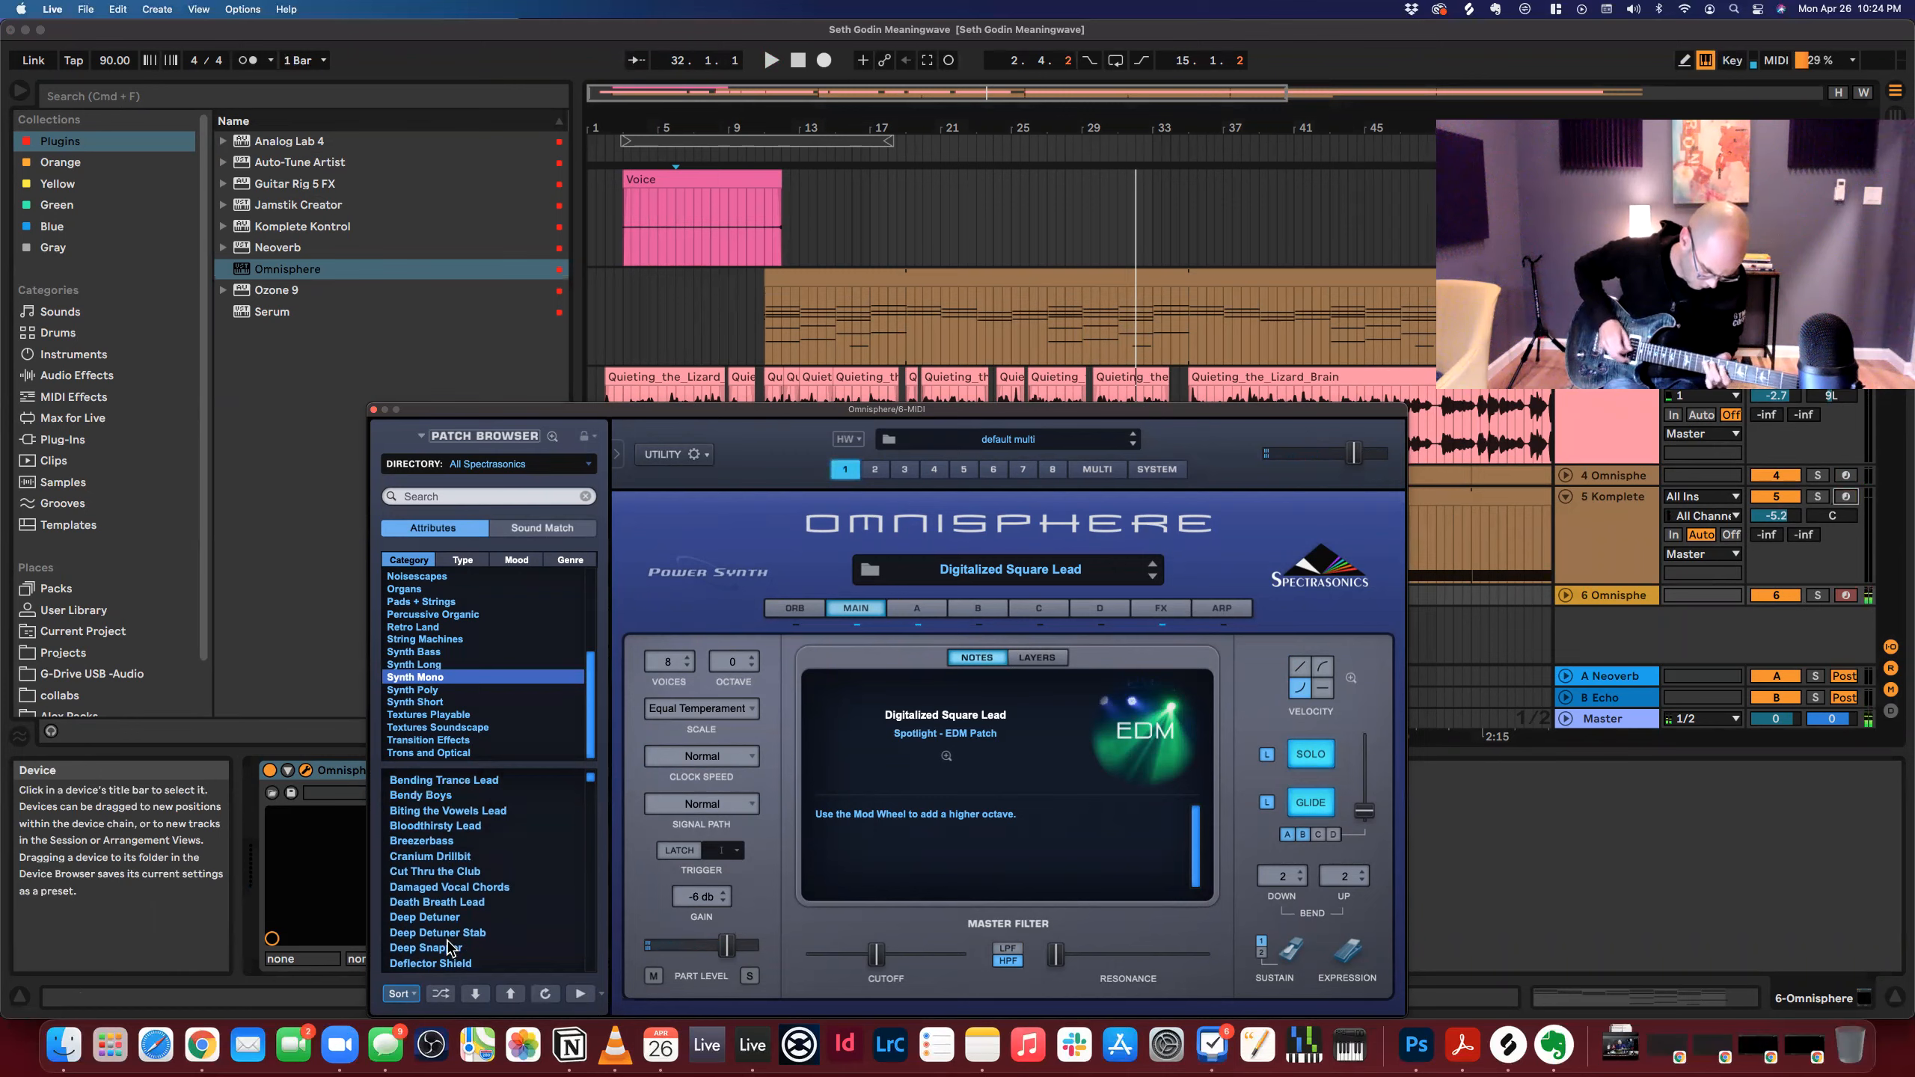
pyautogui.scroll(-1, 448, 947)
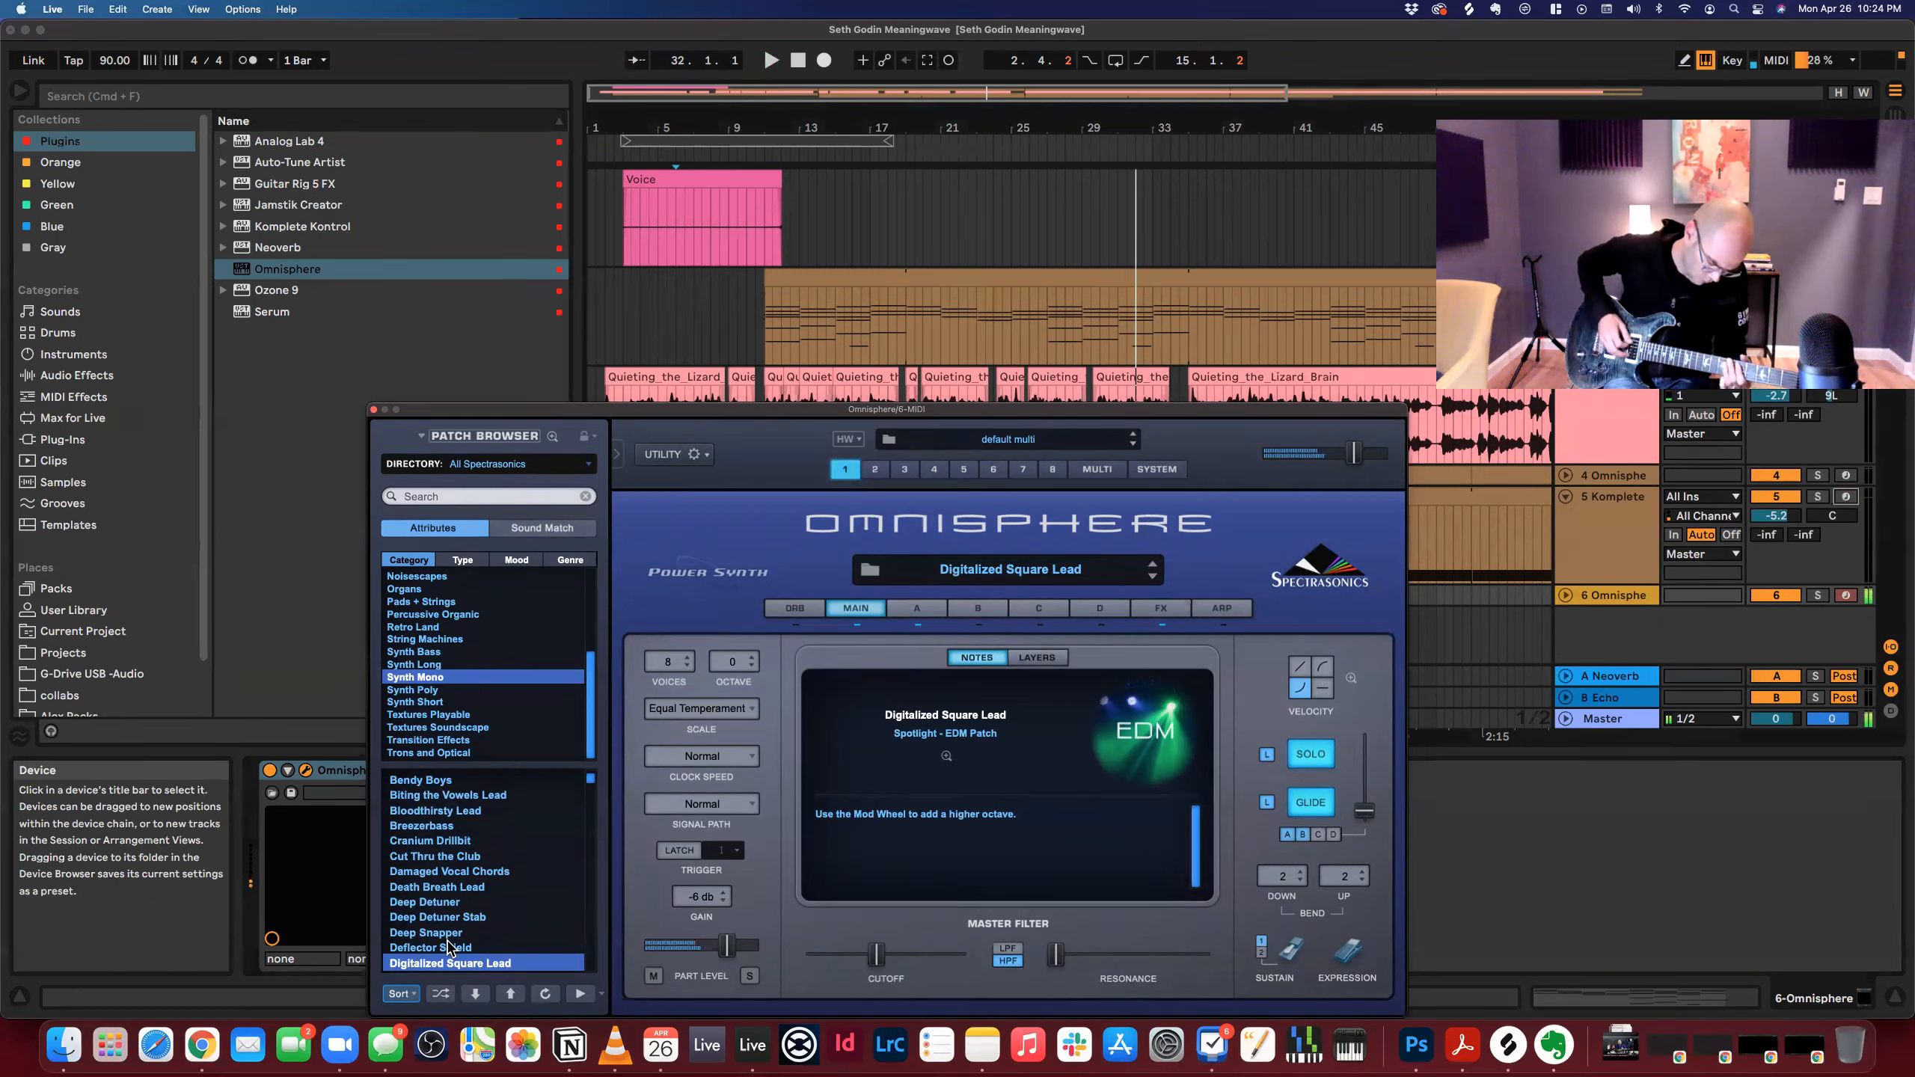
pyautogui.press('space')
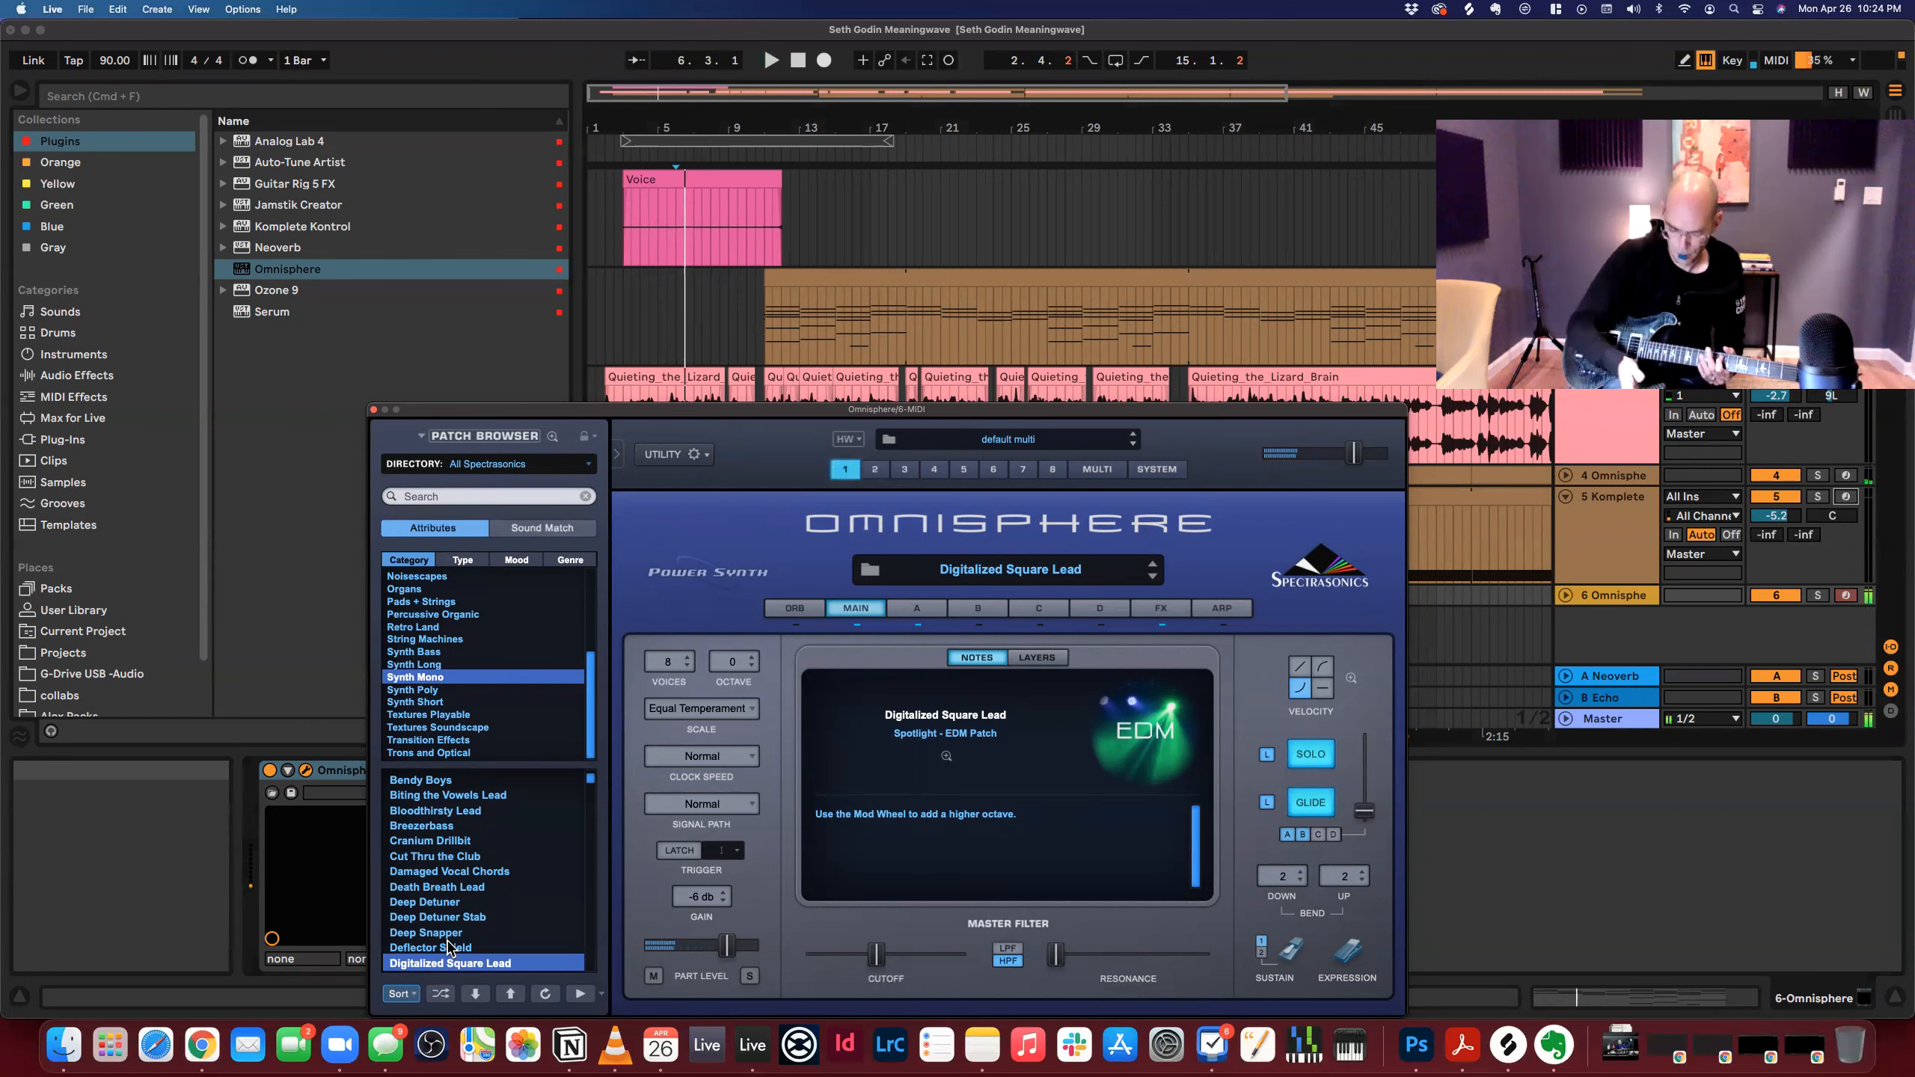
# Adjust layer A's filter on the Digitalized Square Lead patch and lengthen the filter envelope's decay.
pyautogui.scroll(-1, 447, 944)
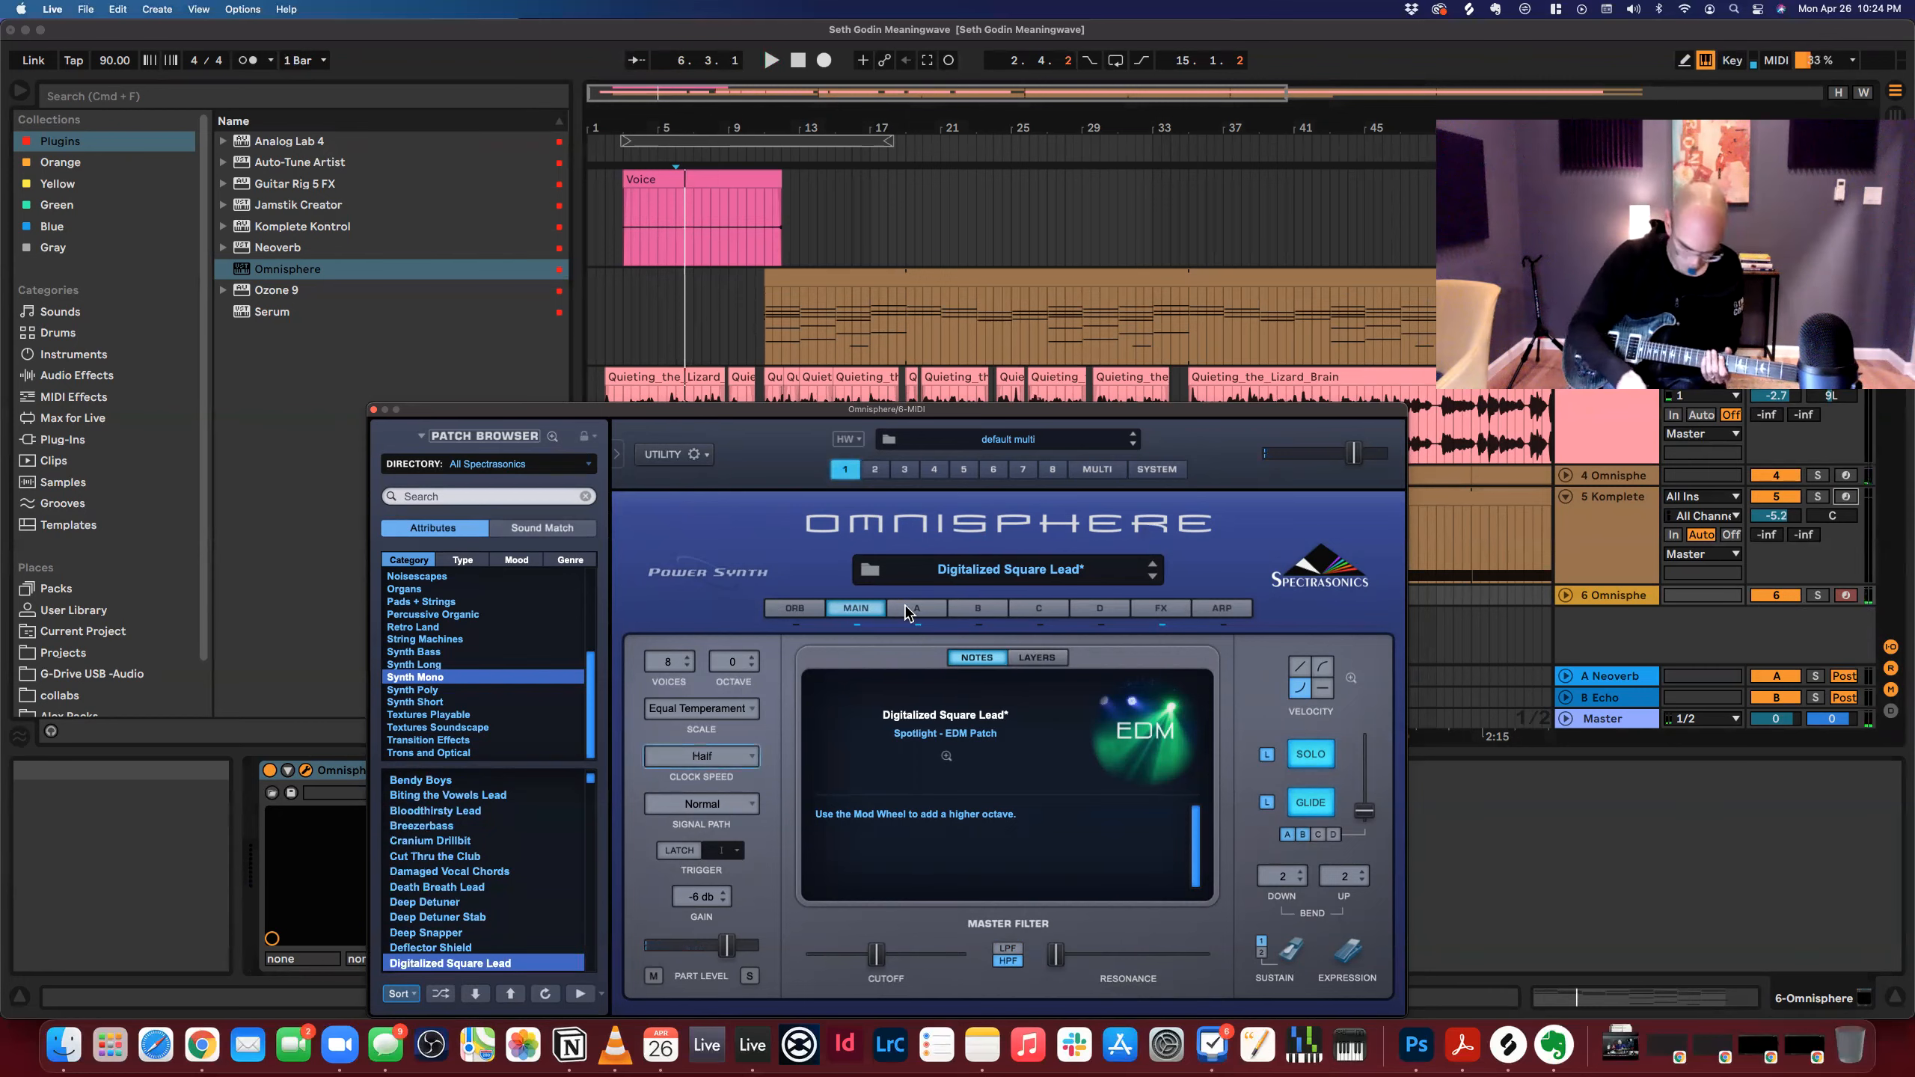
pyautogui.click(912, 608)
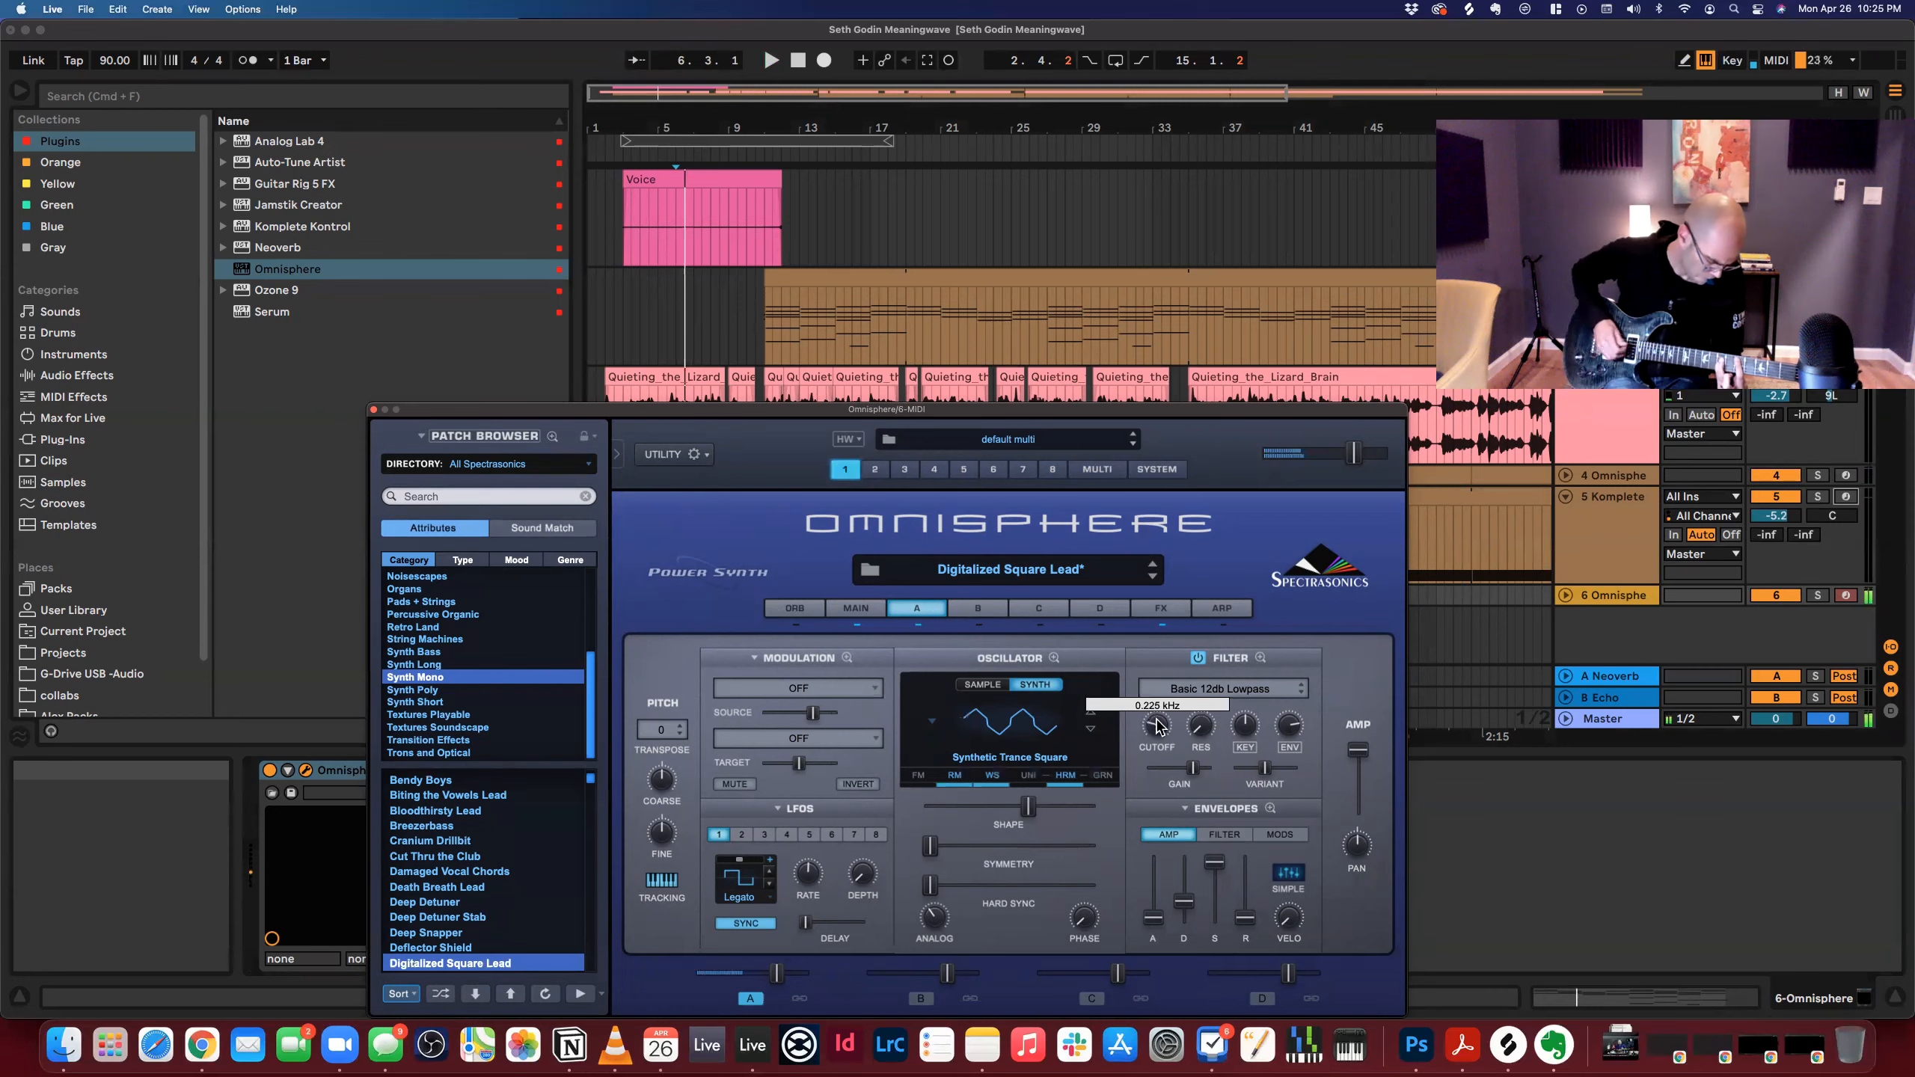
pyautogui.click(1233, 835)
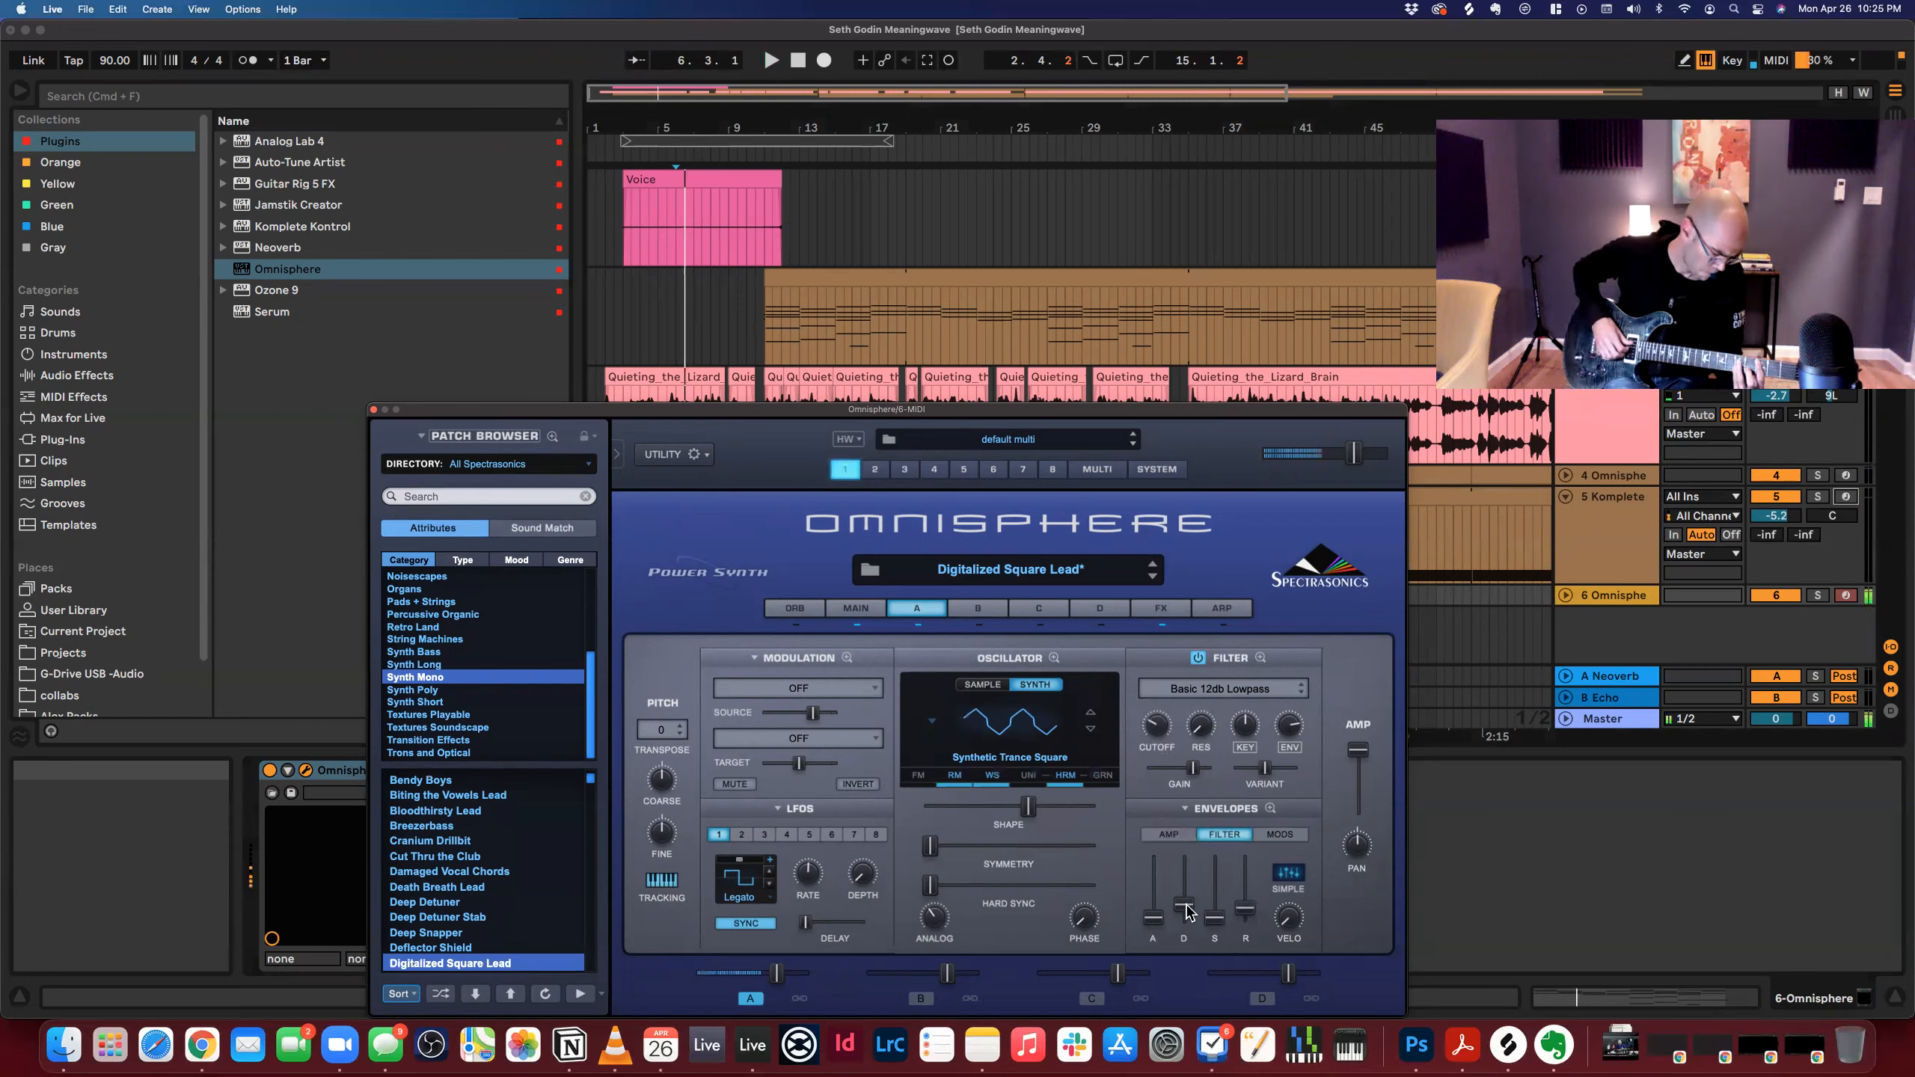
pyautogui.moveTo(1185, 912); pyautogui.dragTo(1199, 890)
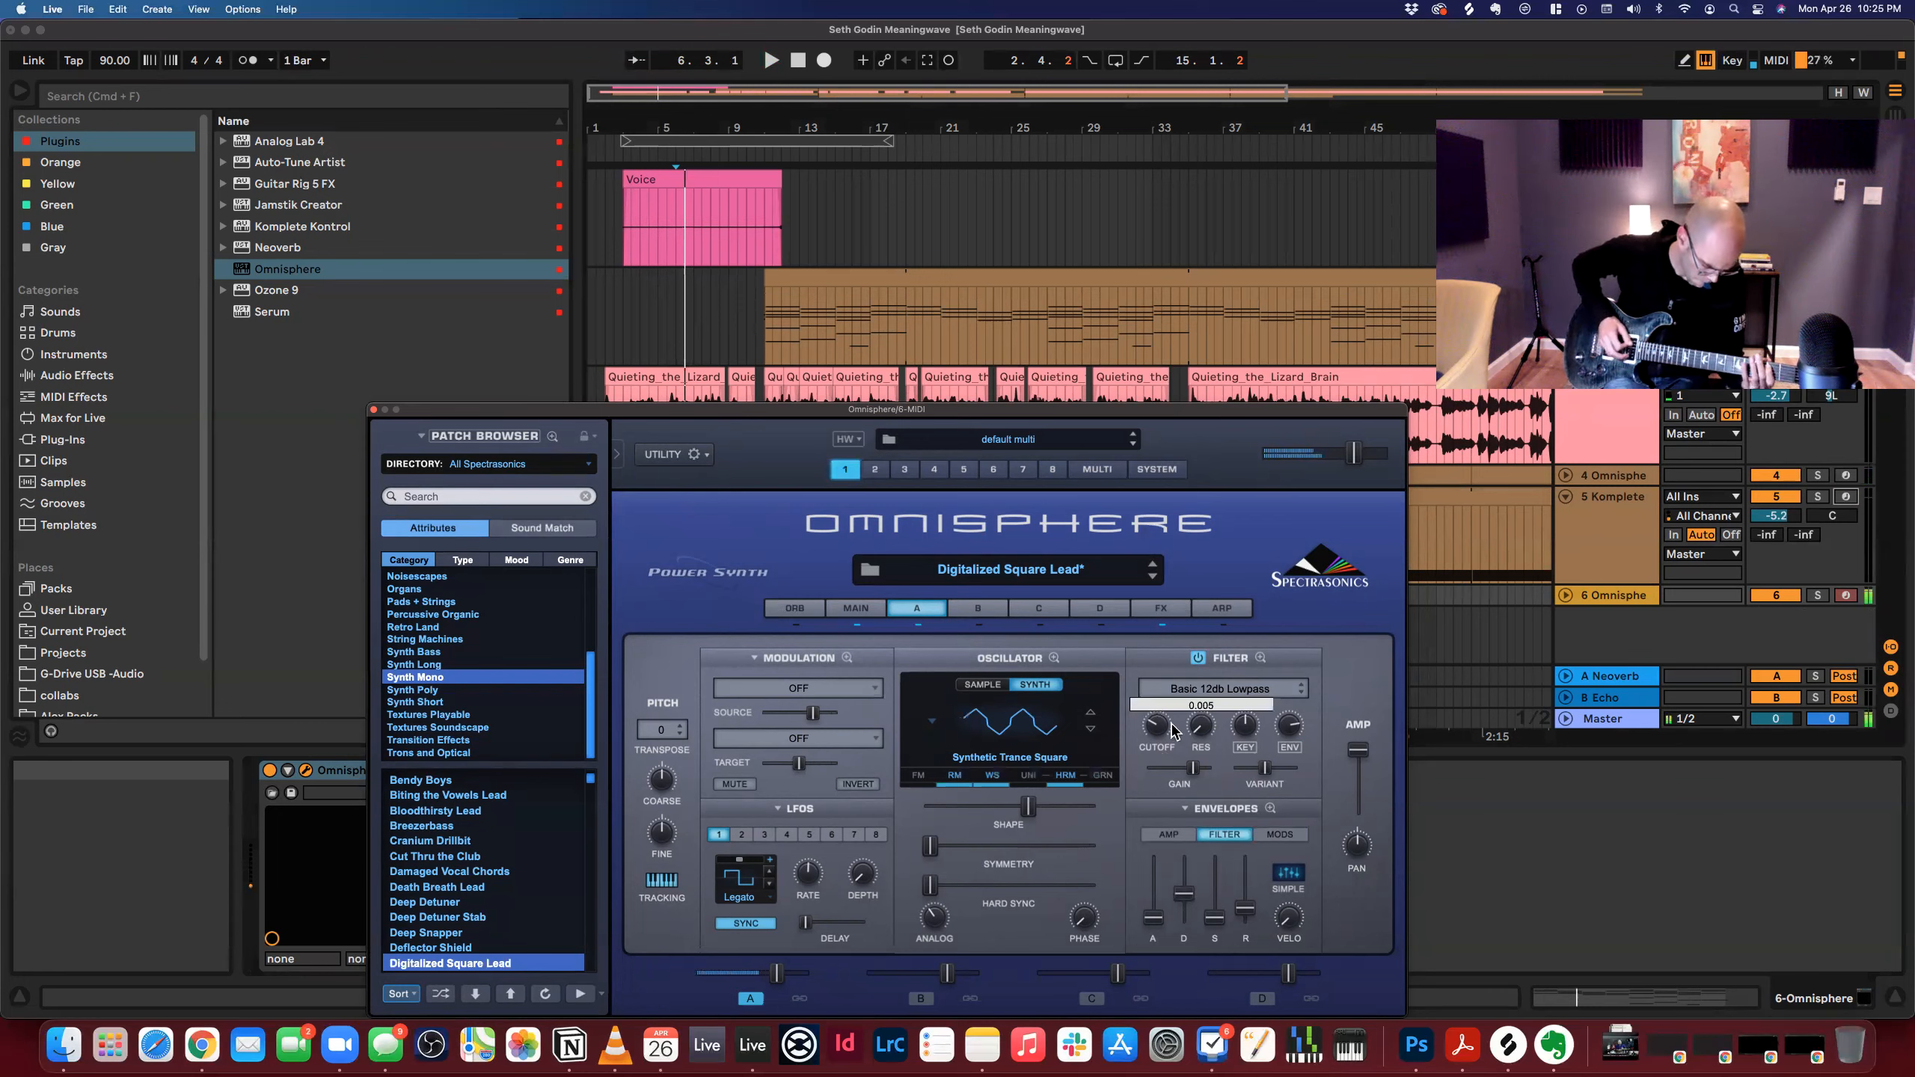
# Try the Dubspank Lead and Dubstep Marimbula Lead patches, and load Fair and Square Lead 2.
pyautogui.scroll(-3, 443, 939)
pyautogui.click(442, 935)
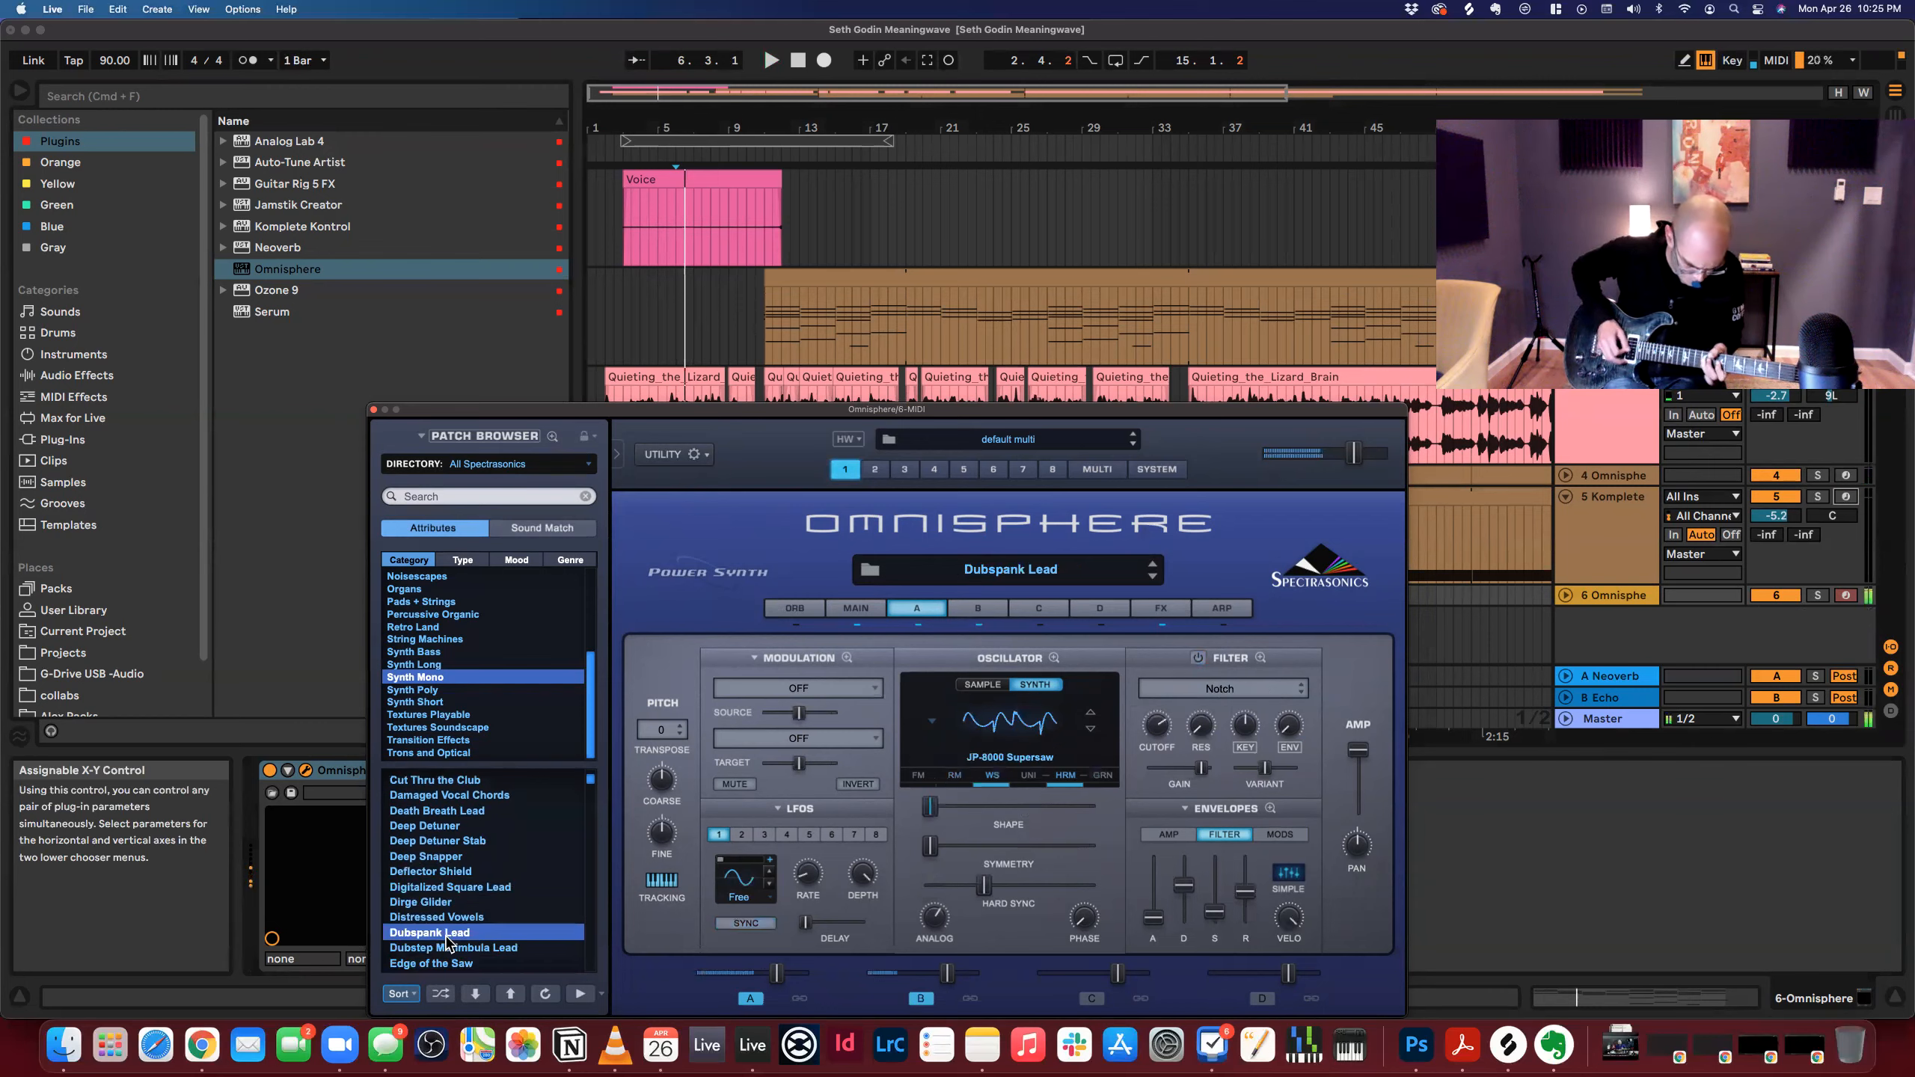
pyautogui.click(457, 958)
pyautogui.click(457, 948)
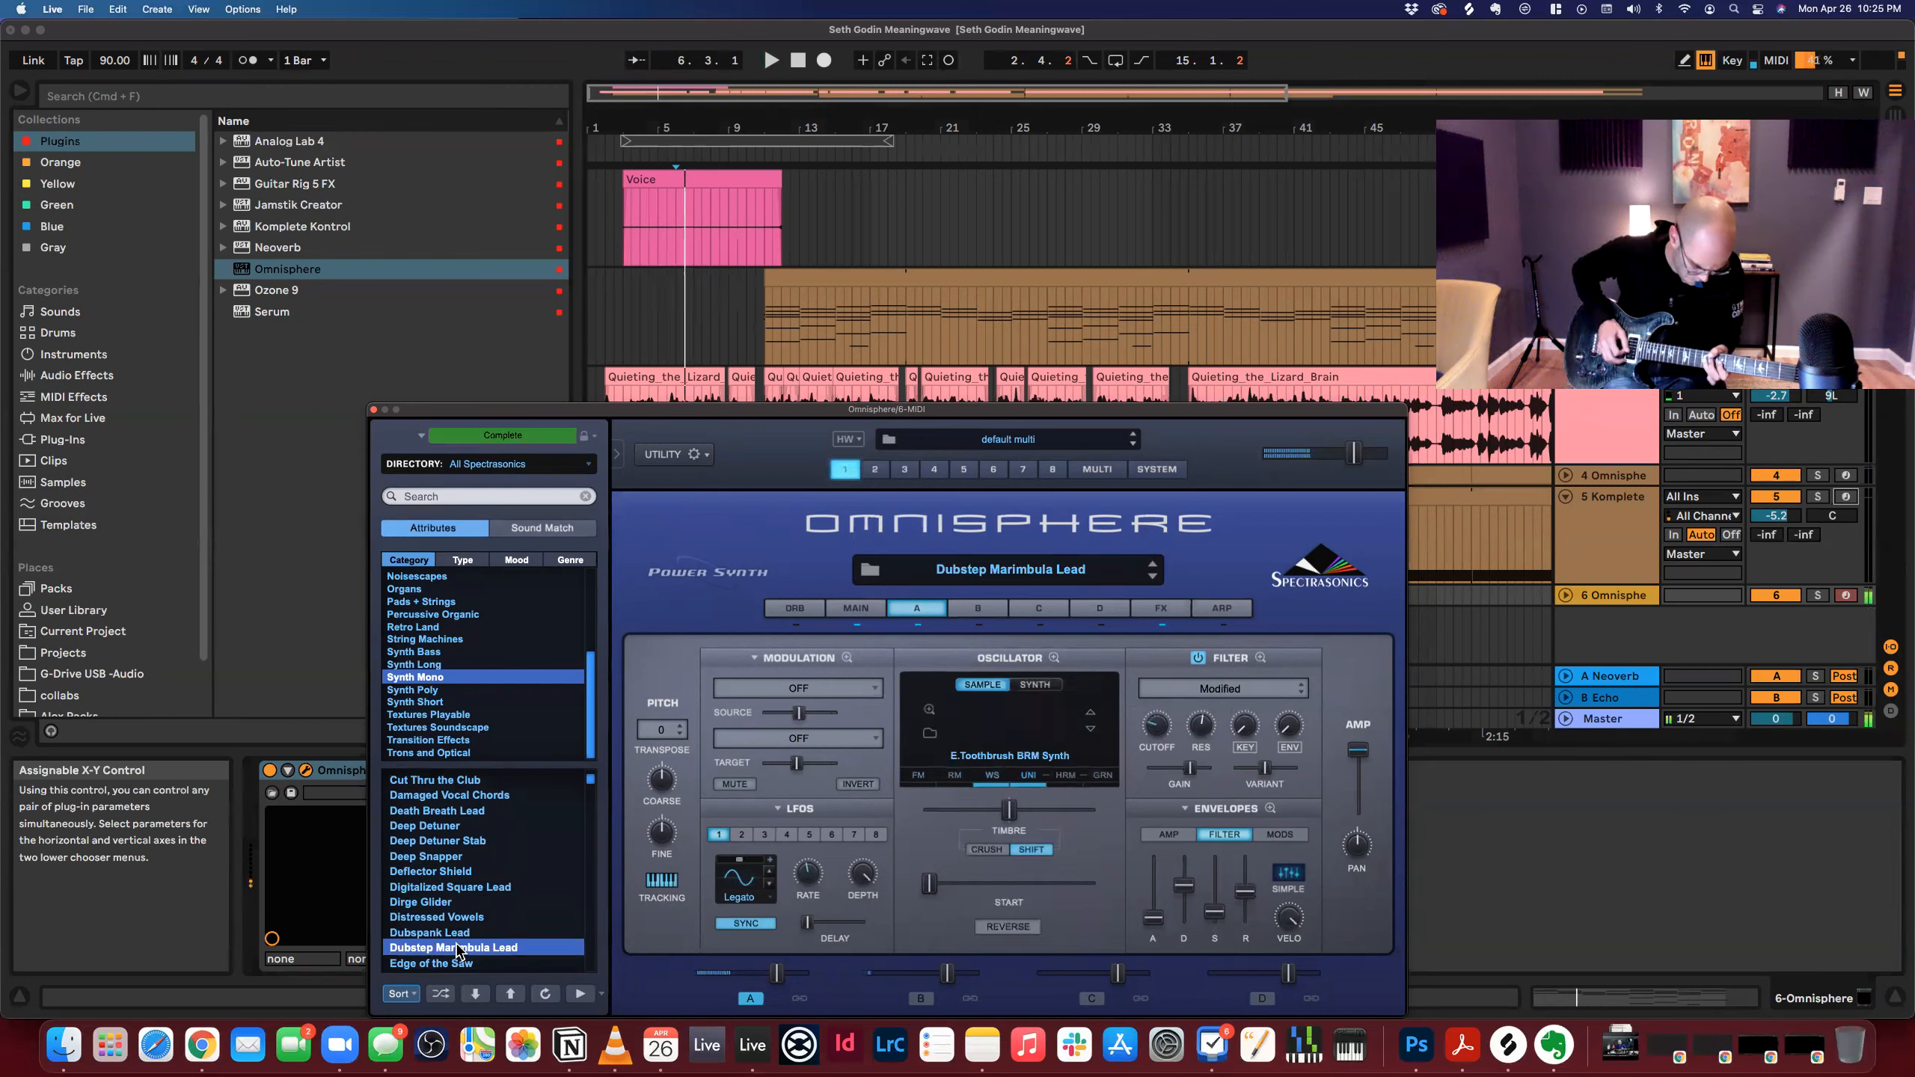
pyautogui.scroll(-5, 457, 949)
pyautogui.click(457, 949)
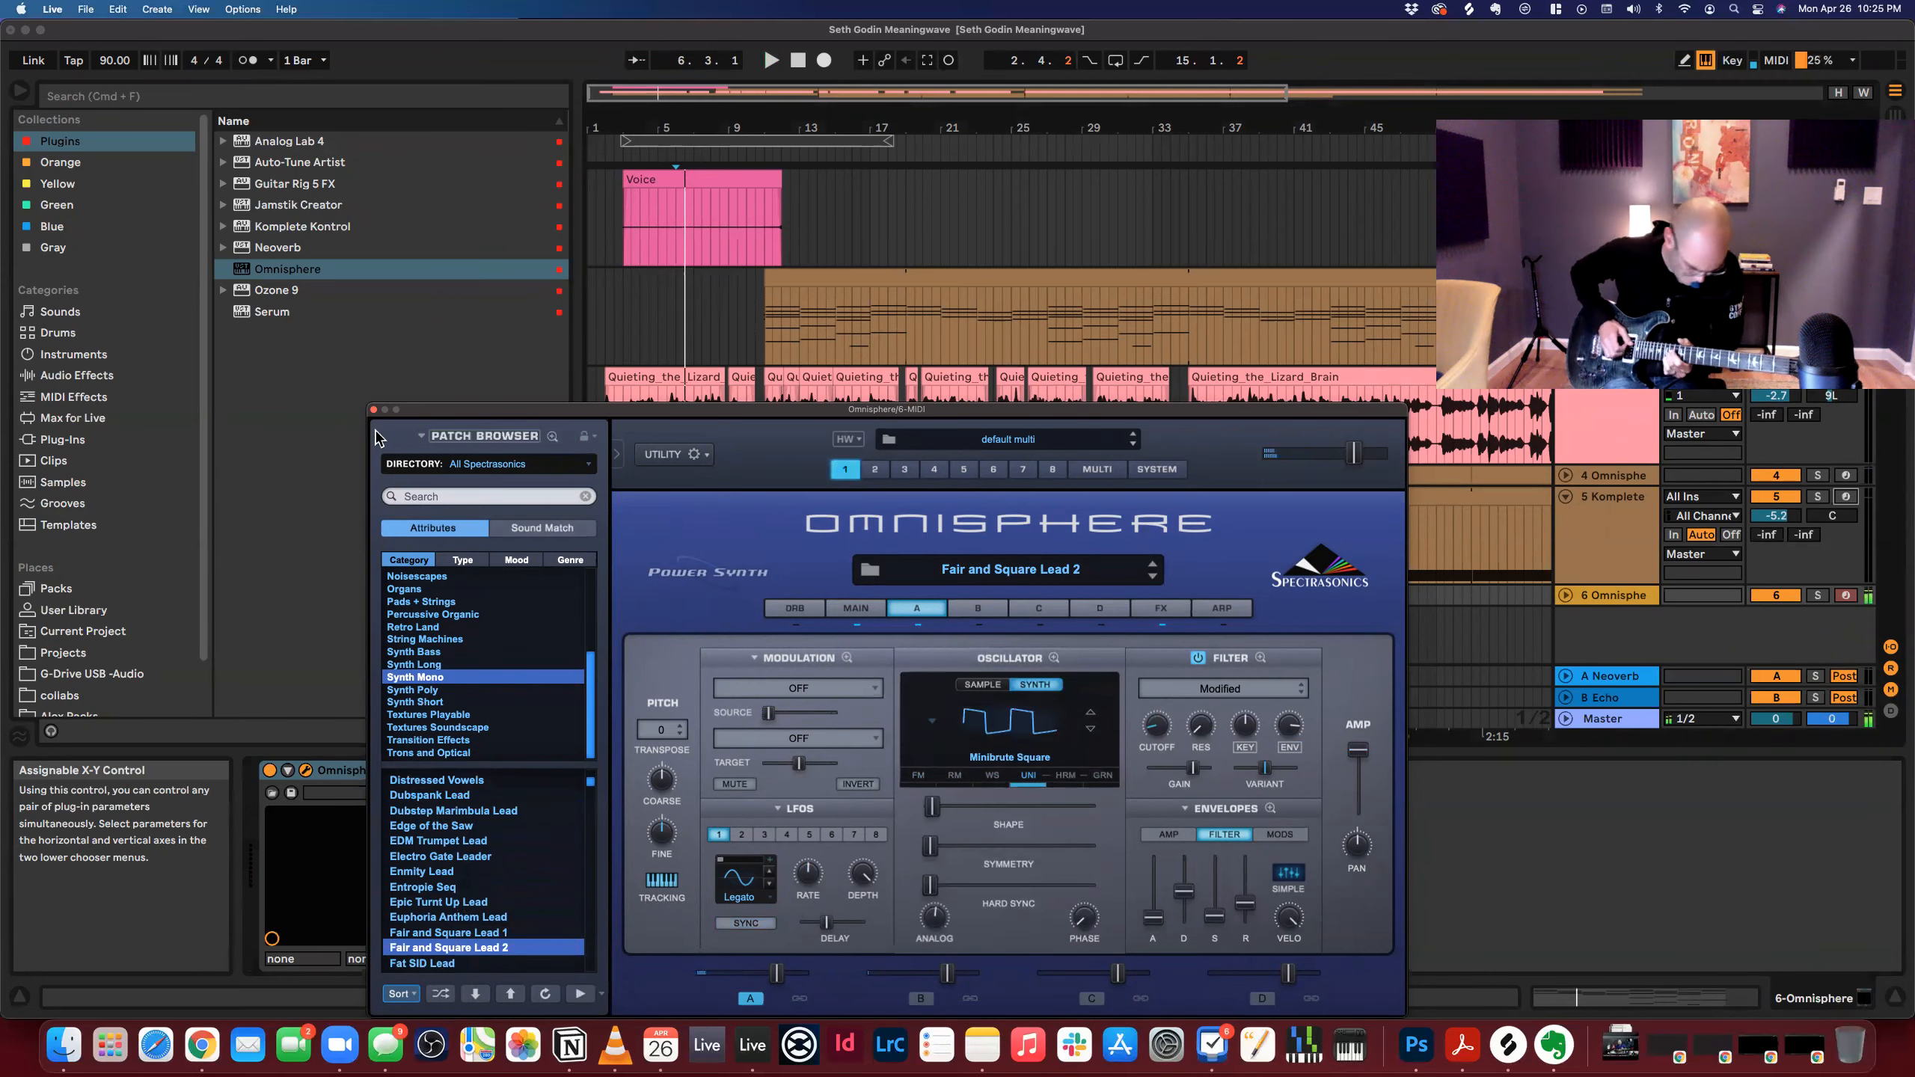
# Play the arrangement from the first speech clip, arm the new Omnisphere lead track and lower its volume to about -8.6 dB.
pyautogui.click(616, 381)
pyautogui.press('space')
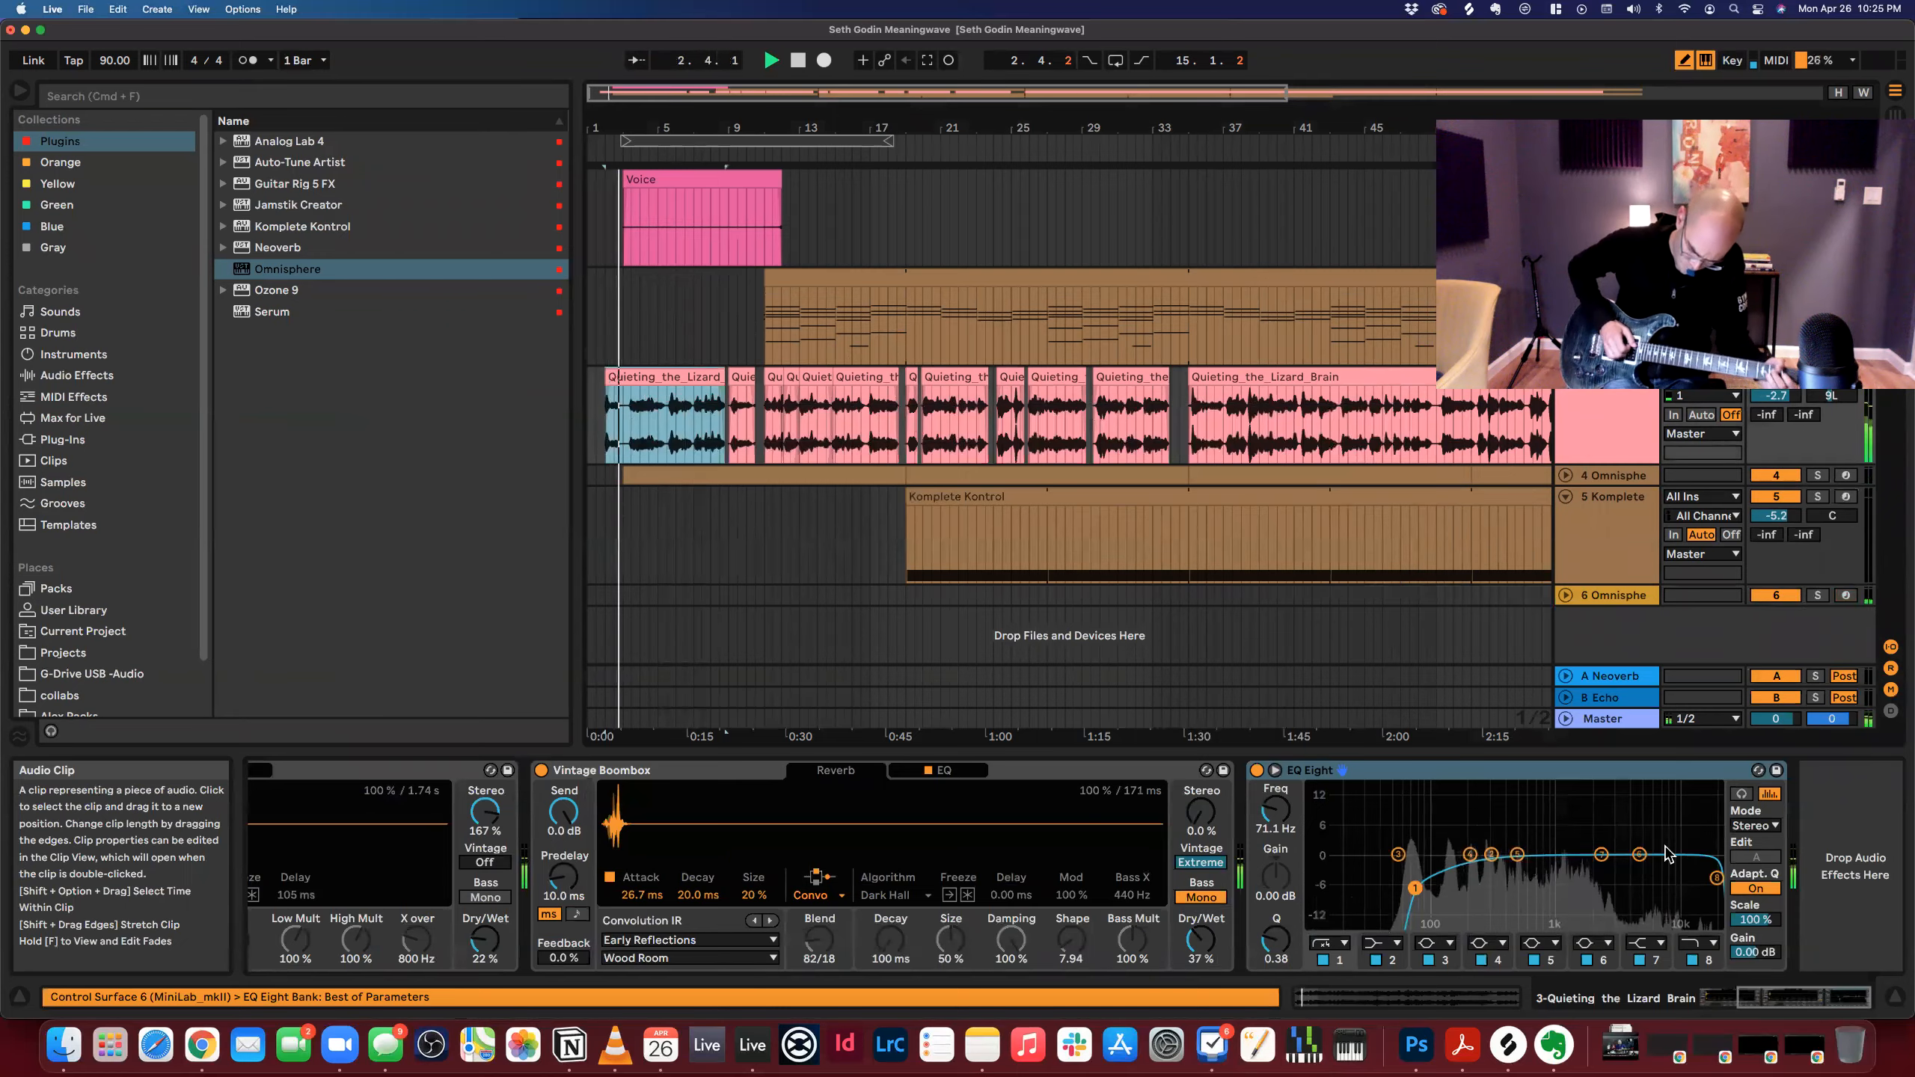
pyautogui.click(1846, 596)
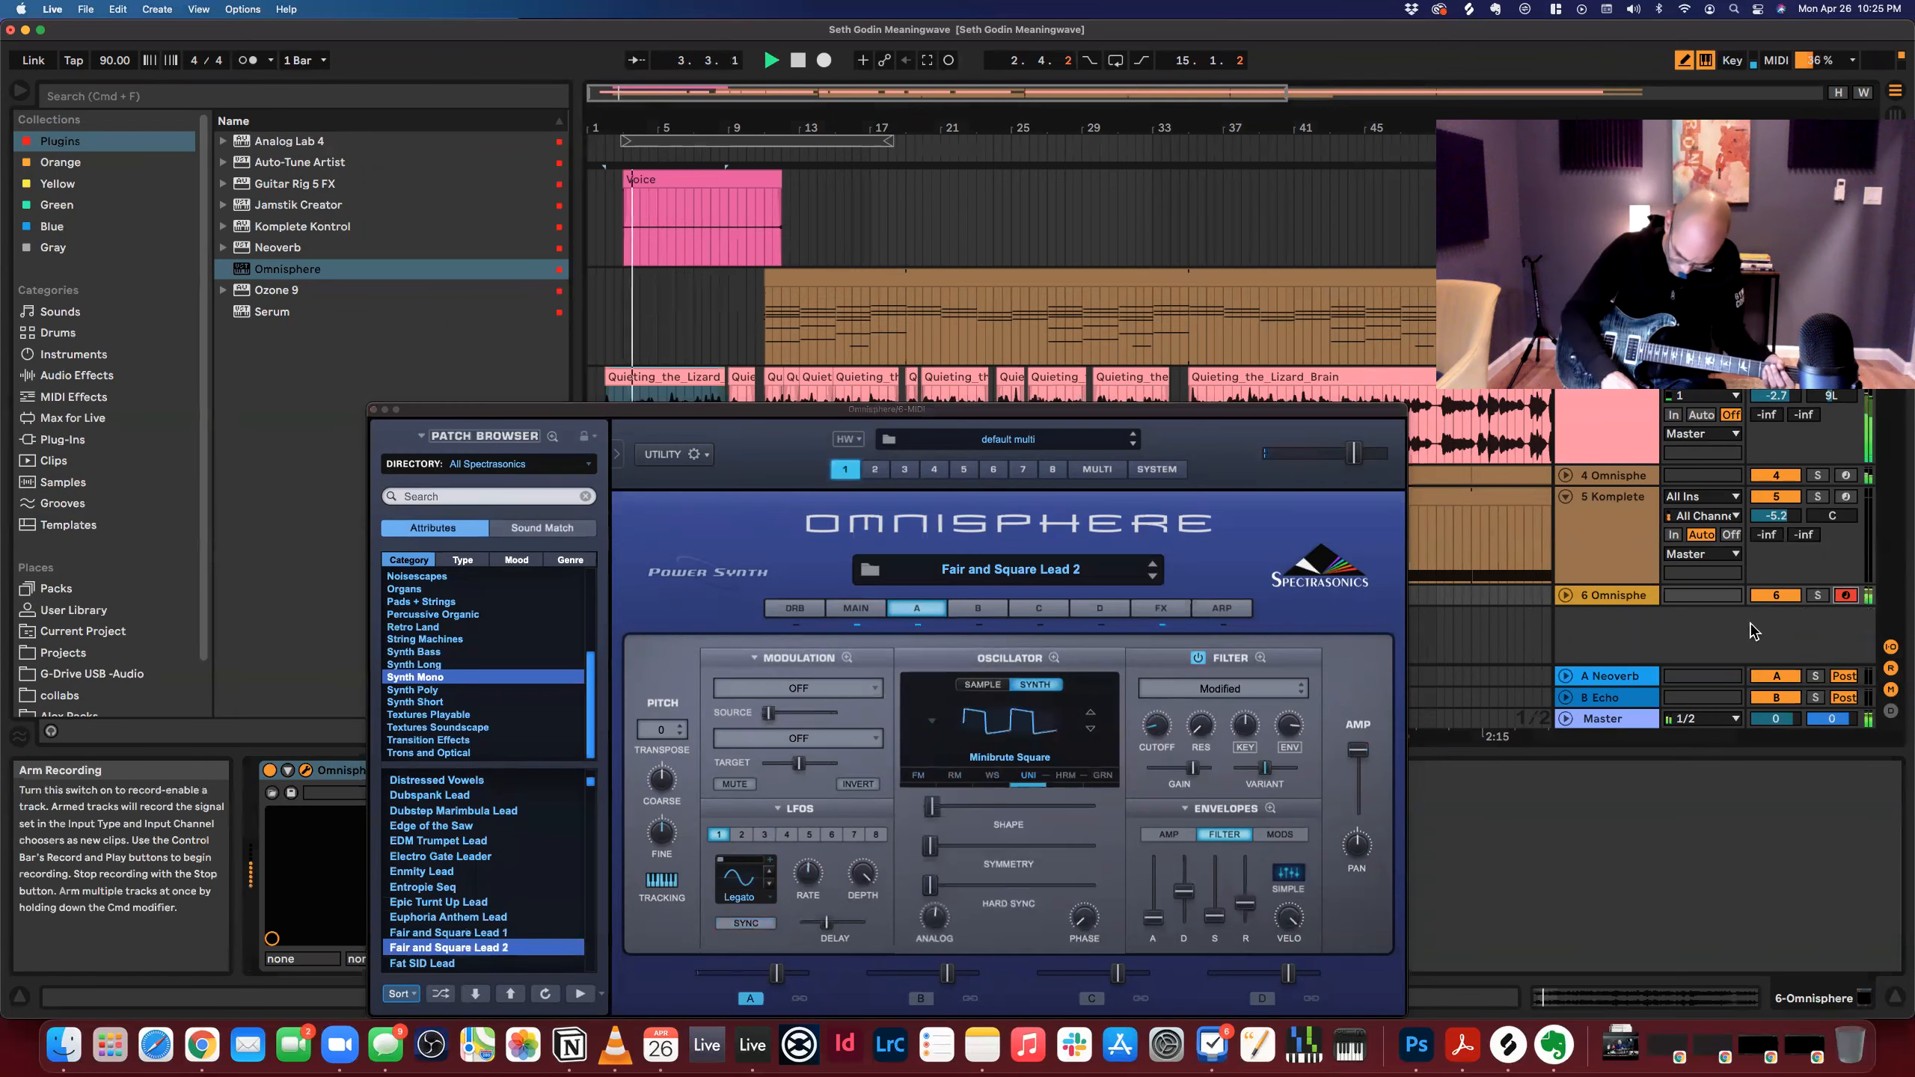
pyautogui.click(1565, 596)
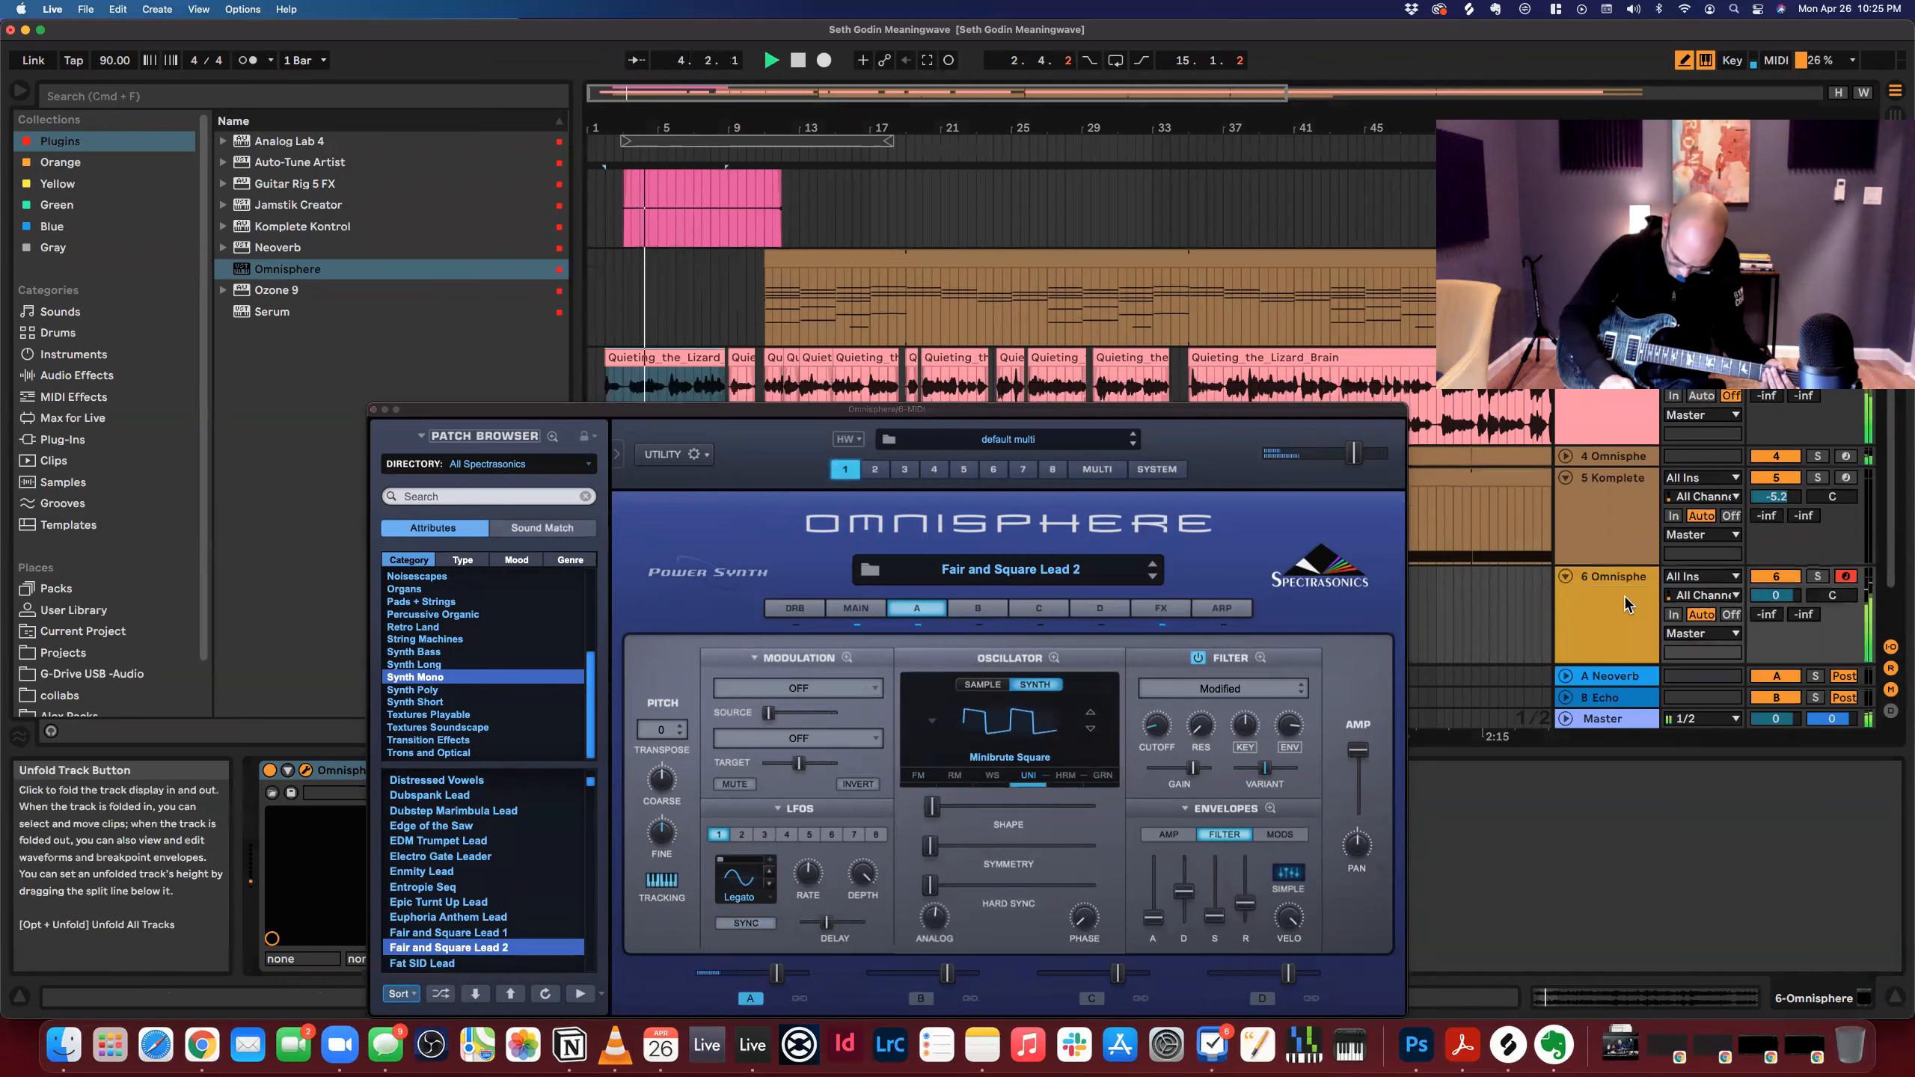
pyautogui.moveTo(1778, 595)
pyautogui.mouseDown()
pyautogui.moveTo(1778, 618)
pyautogui.moveTo(1776, 594)
pyautogui.mouseUp()
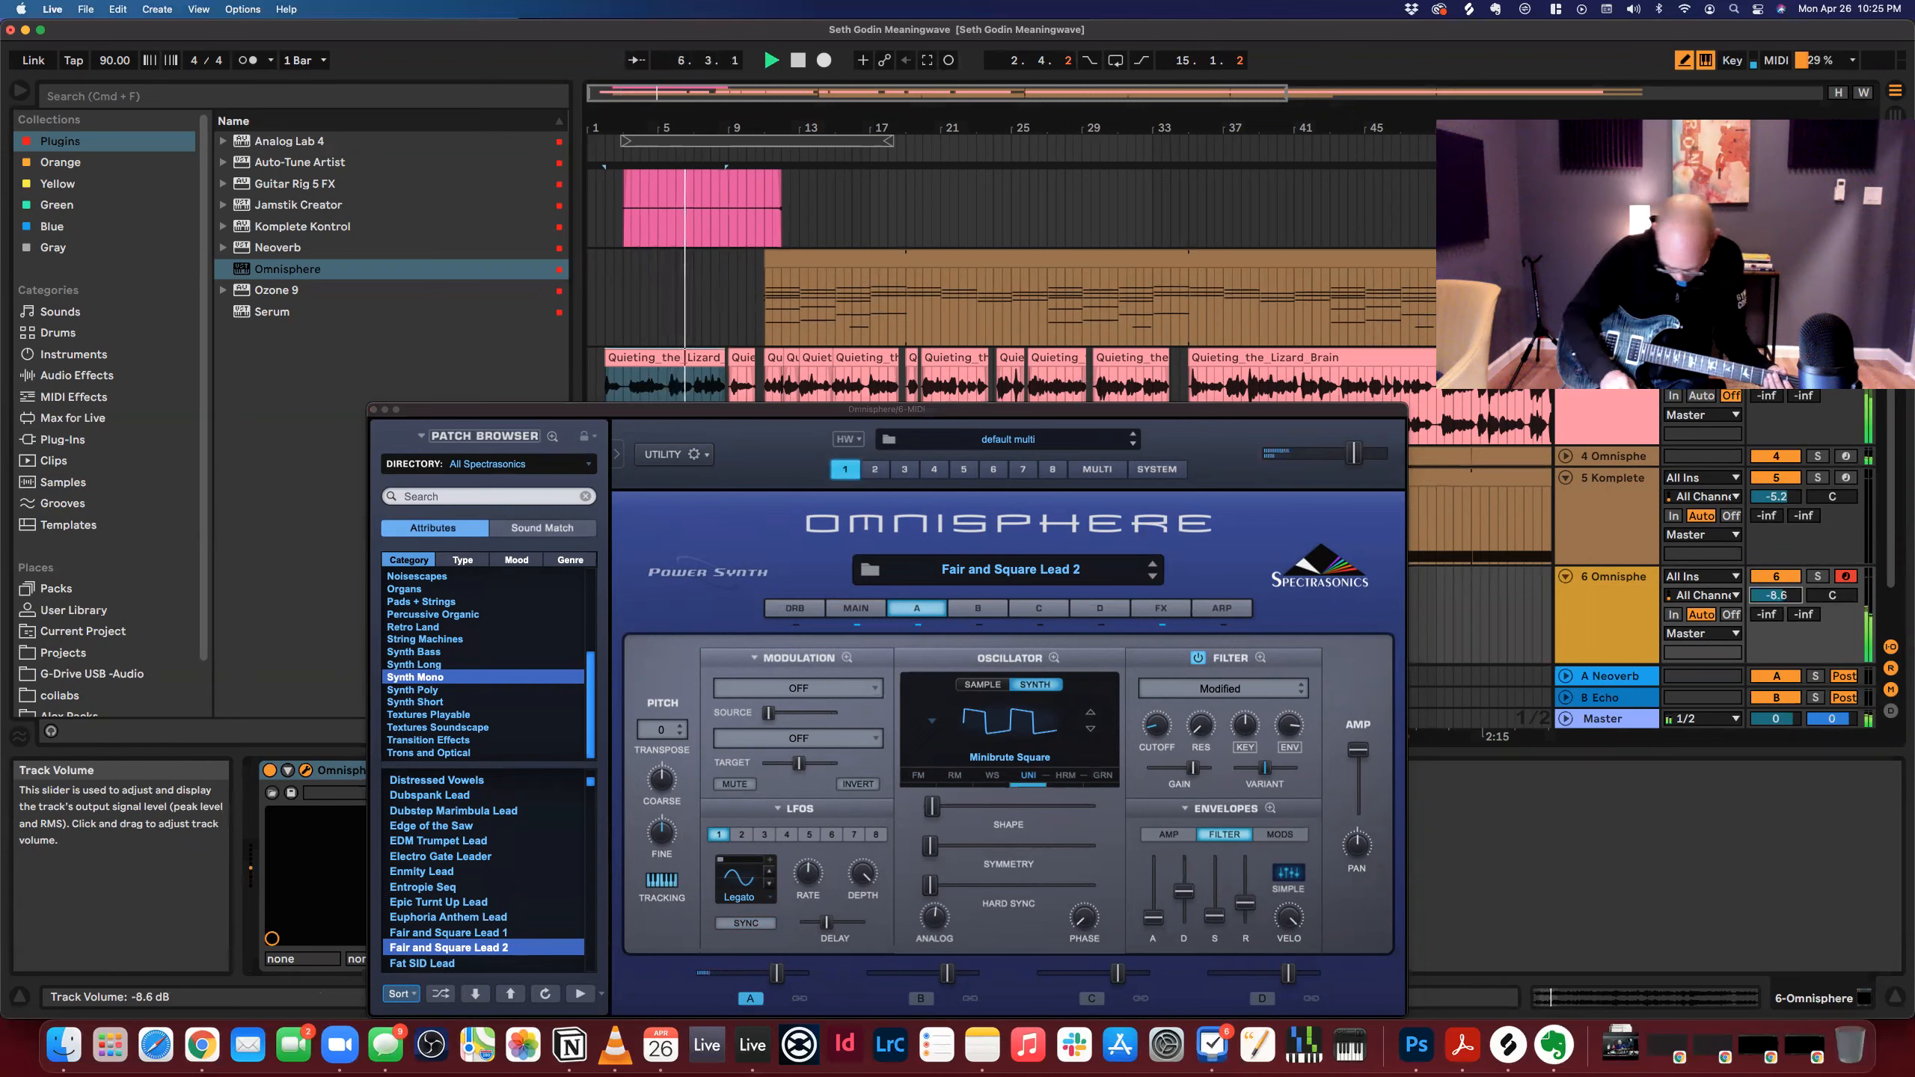
pyautogui.scroll(-1, 1789, 593)
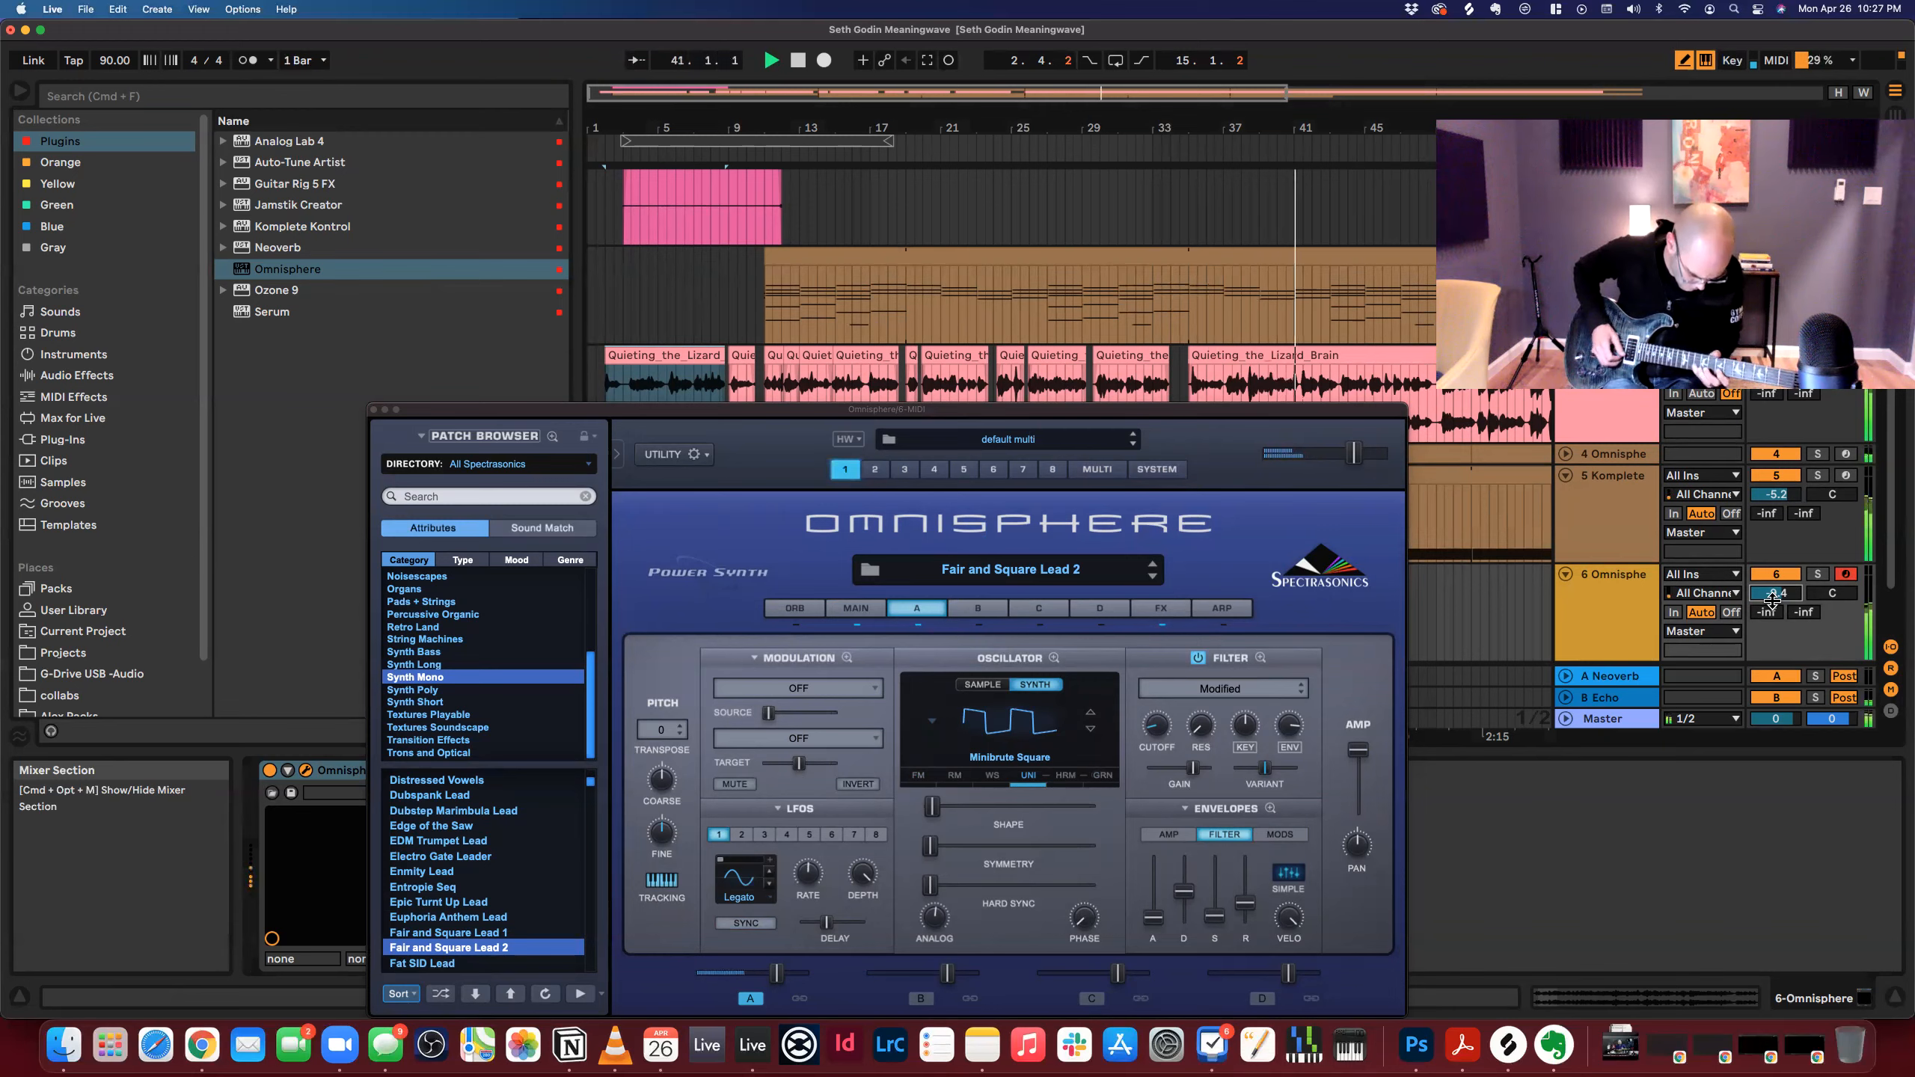
# Capture the melody played on the lead Omnisphere track as a MIDI clip, and replay the arrangement from bar 2 with the plugin window closed.
pyautogui.moveTo(1772, 600); pyautogui.dragTo(1776, 606)
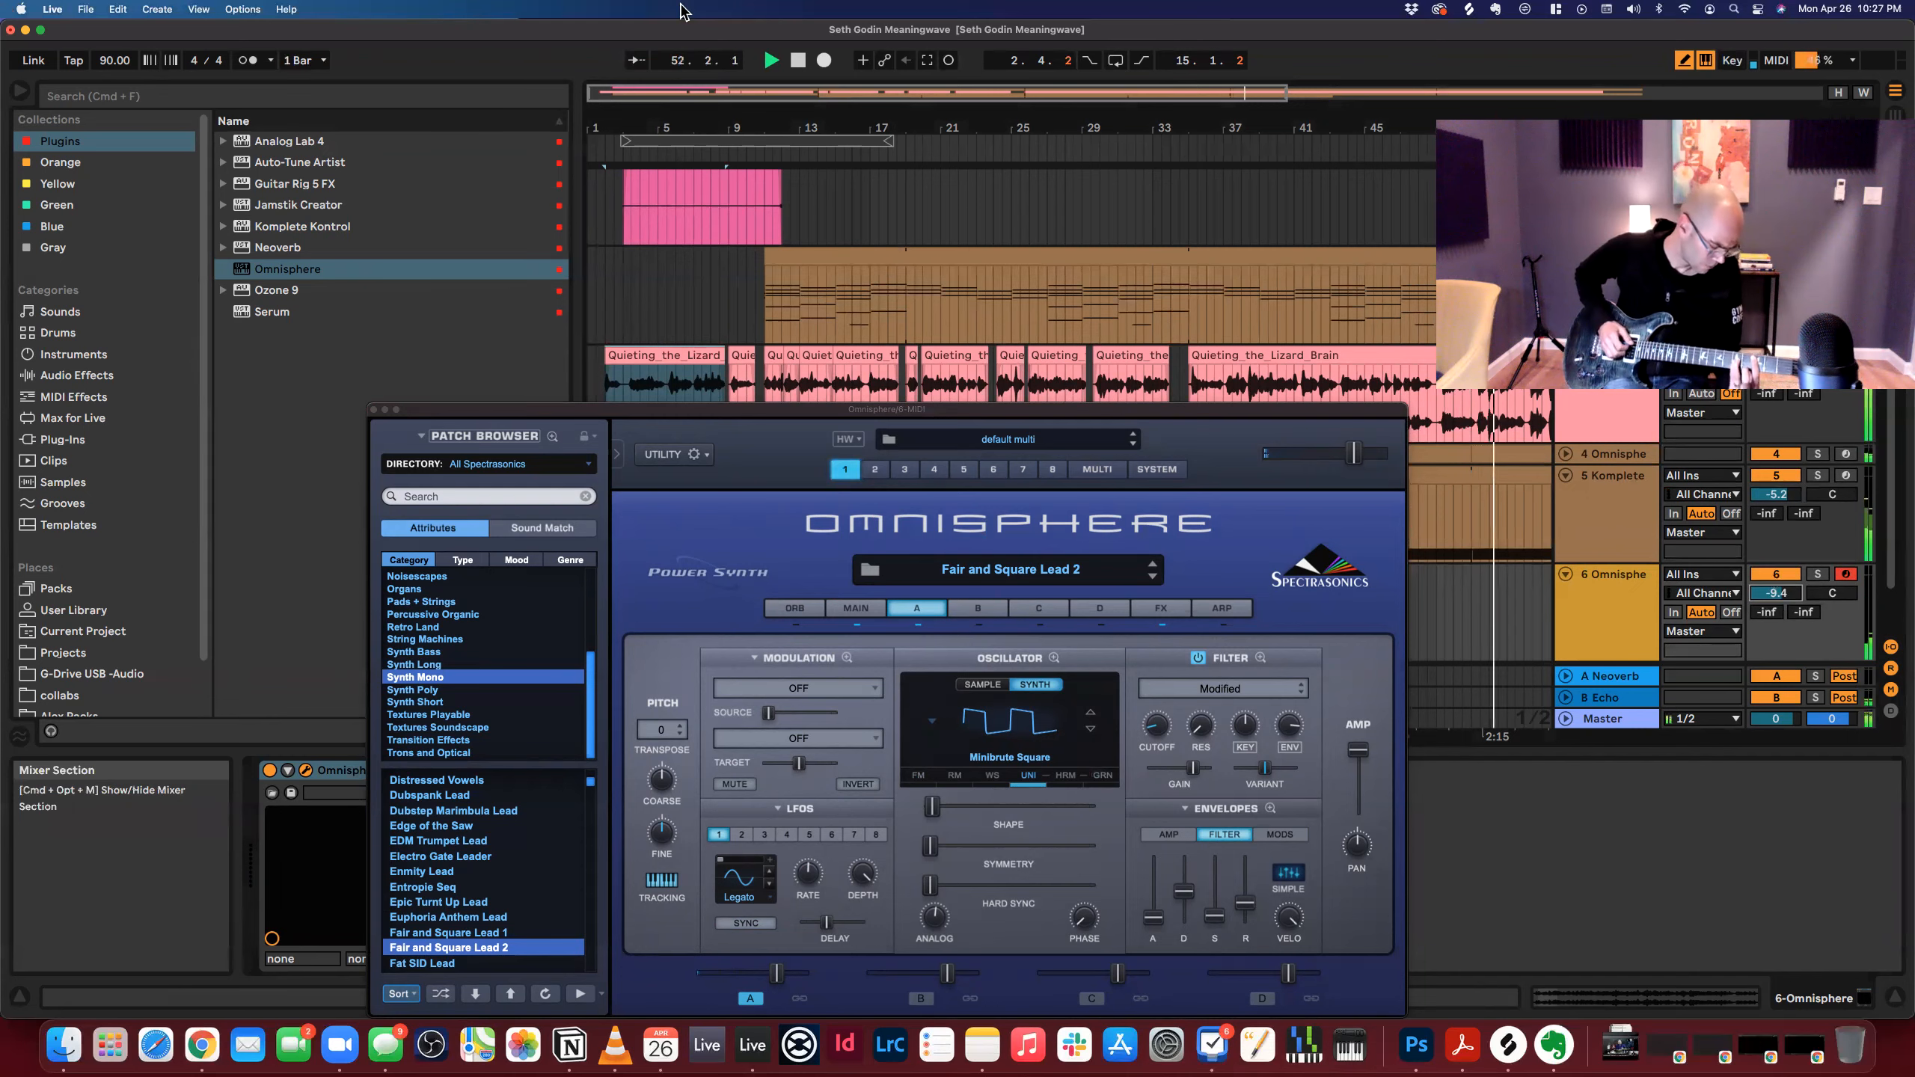
pyautogui.click(927, 60)
pyautogui.press('space')
pyautogui.press('space')
pyautogui.moveTo(370, 414); pyautogui.dragTo(370, 414)
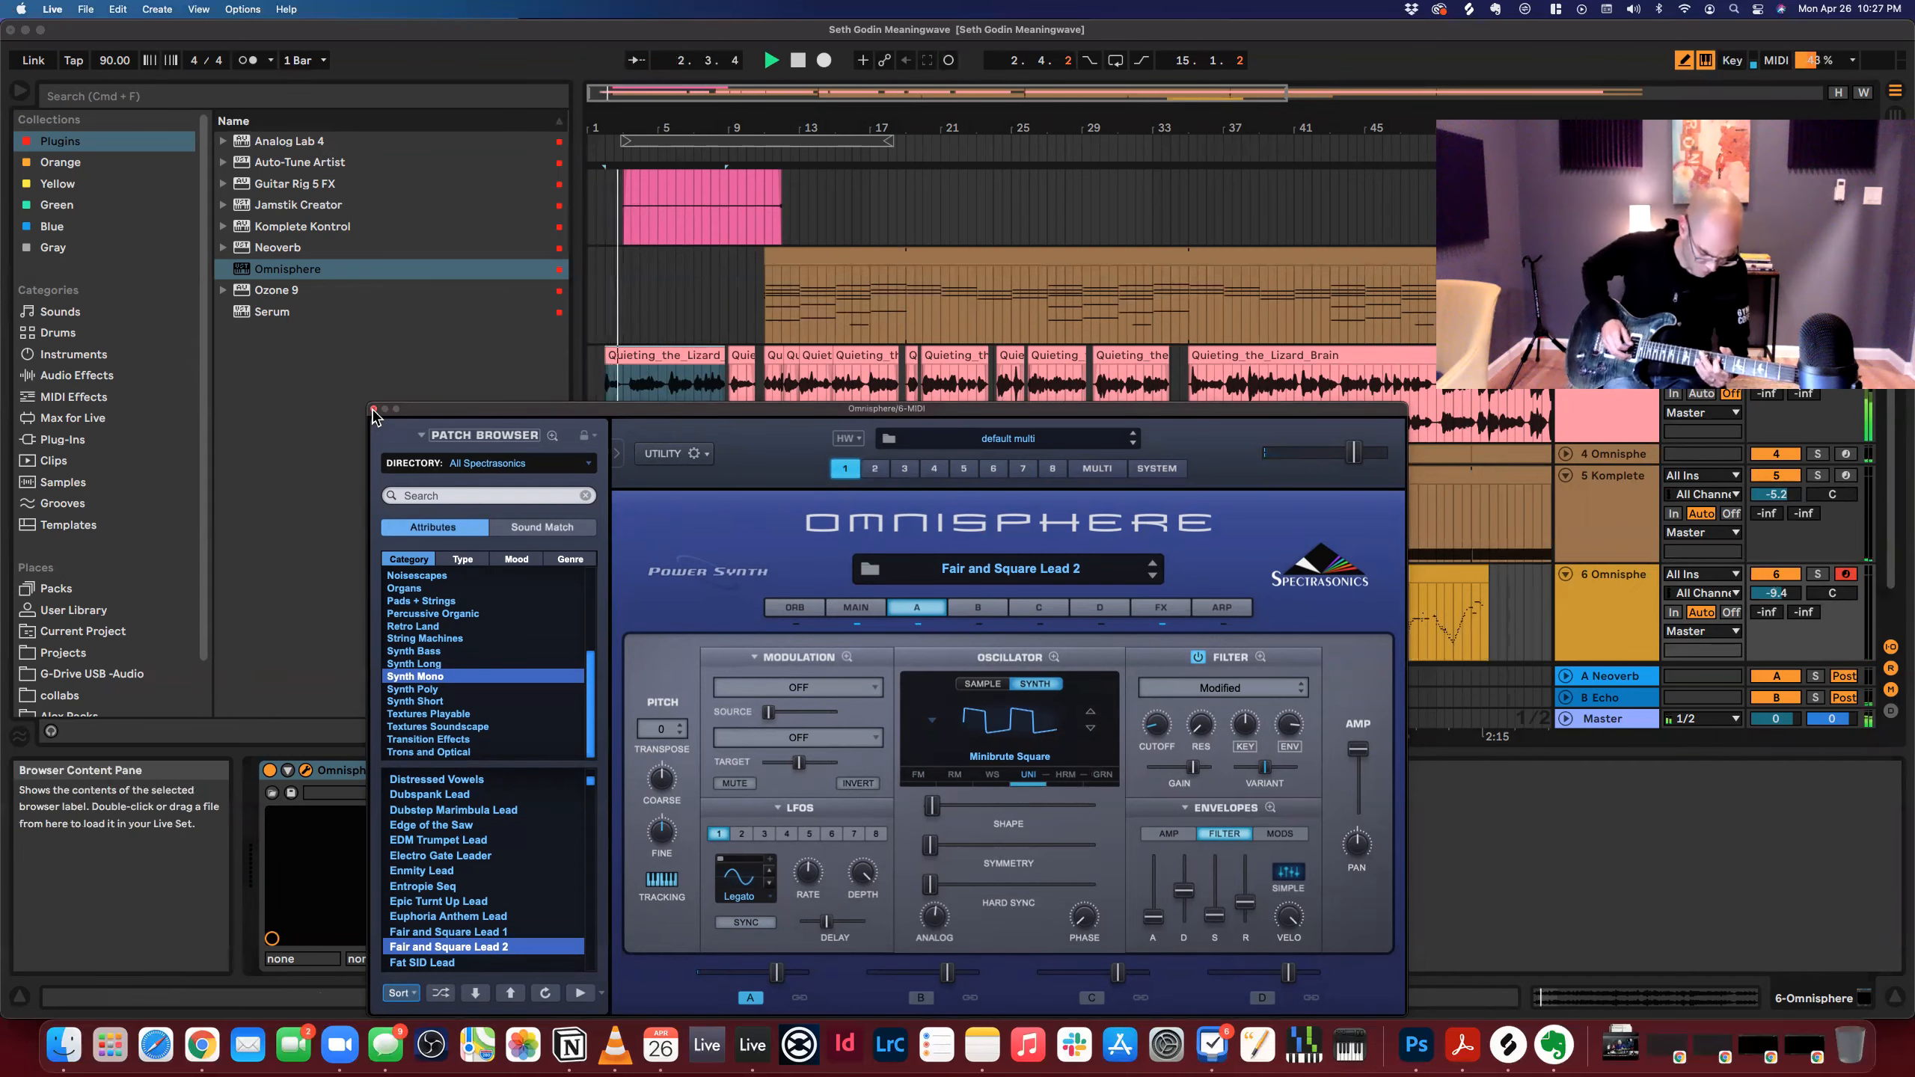
pyautogui.click(372, 409)
# Select the captured lead clip and lower the lead track's volume to about -13.9 dB during playback.
pyautogui.moveTo(1384, 600); pyautogui.dragTo(632, 572)
pyautogui.moveTo(1776, 593); pyautogui.dragTo(1766, 528)
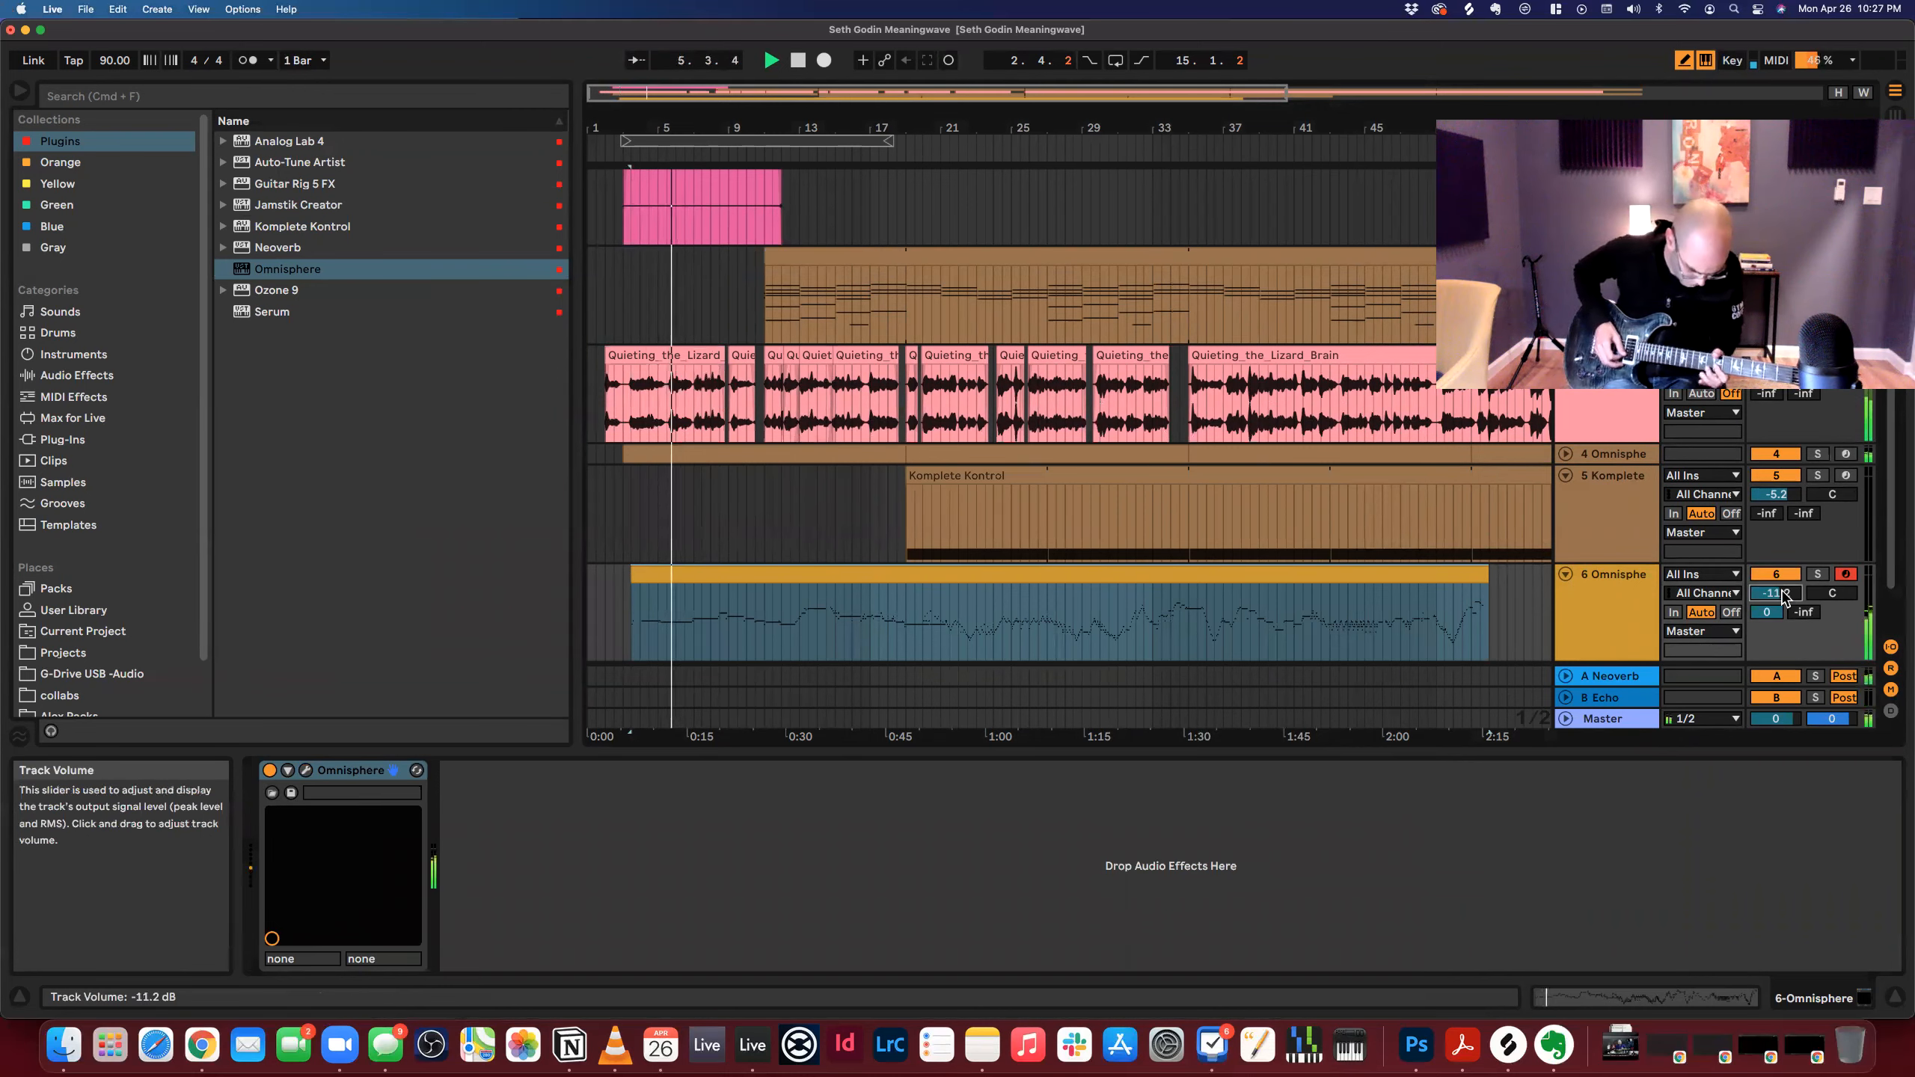
pyautogui.moveTo(1778, 594); pyautogui.dragTo(1778, 598)
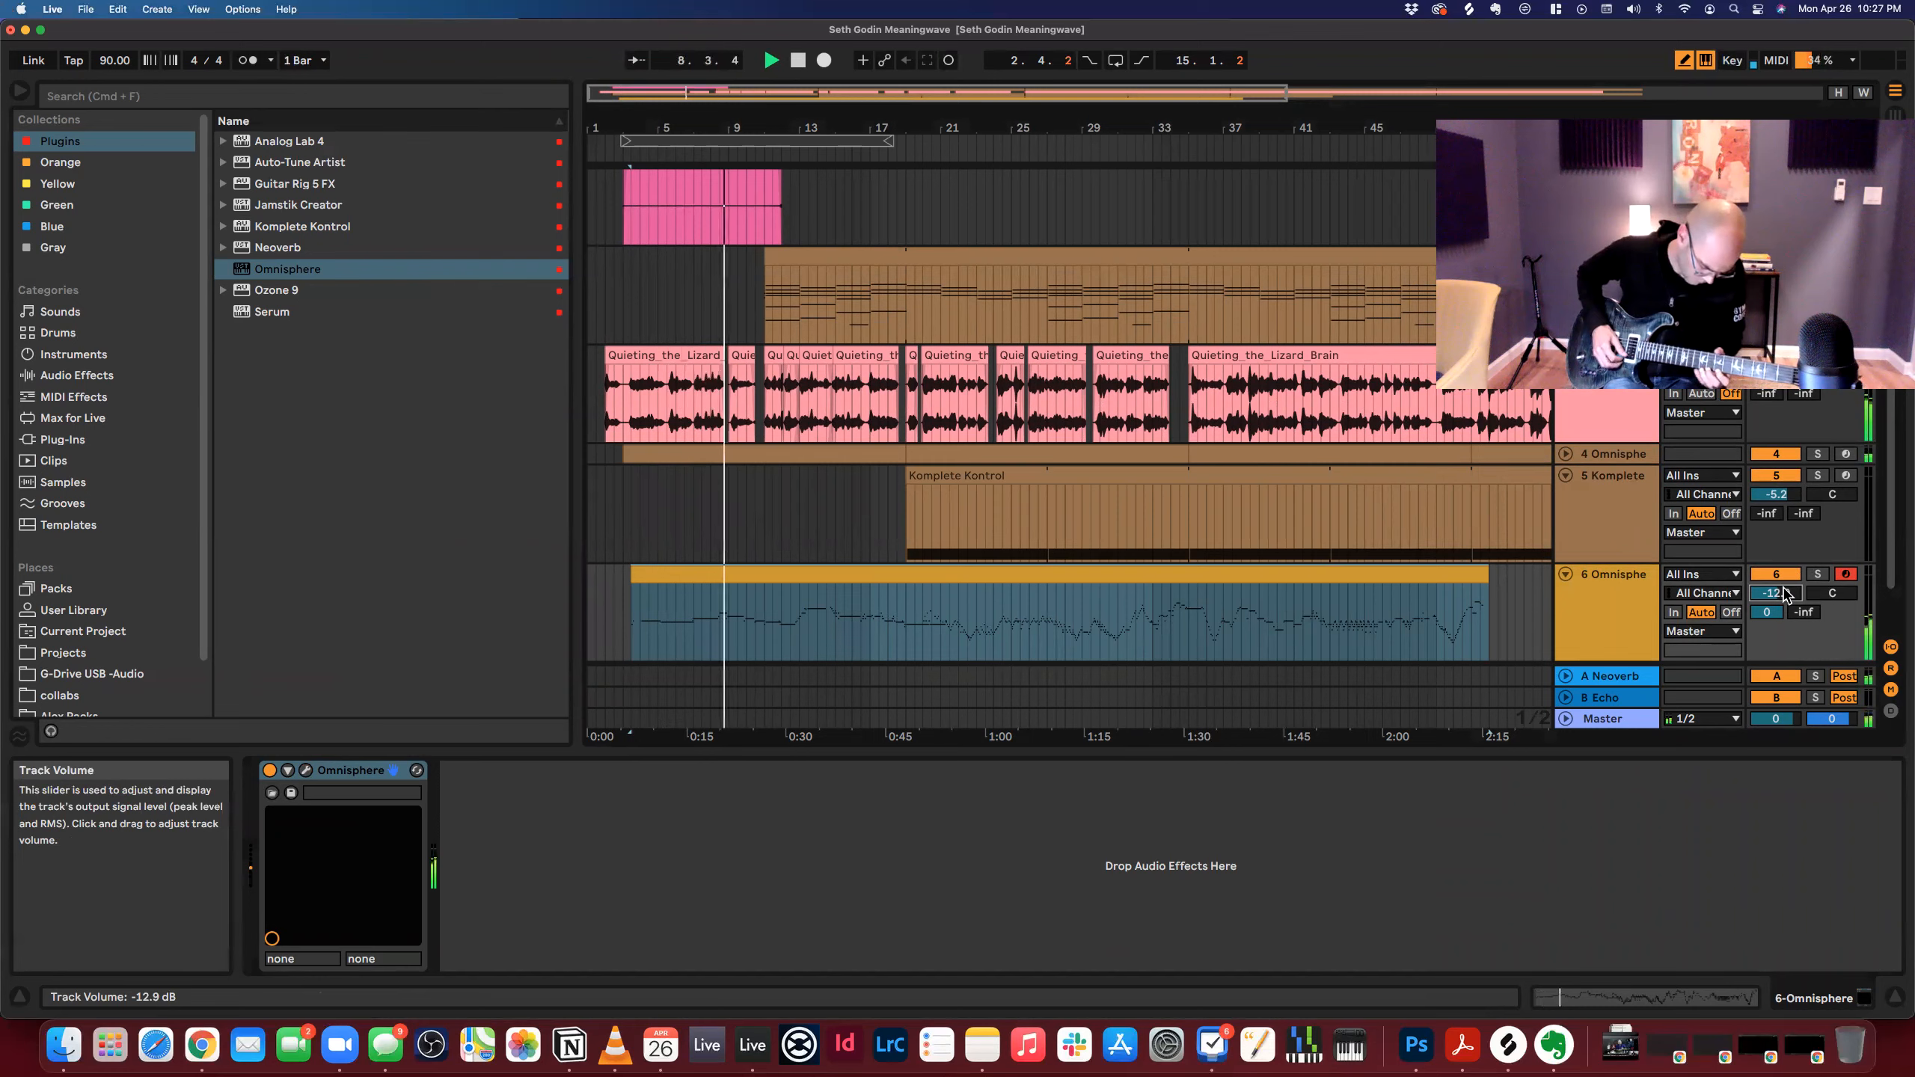
pyautogui.click(1606, 602)
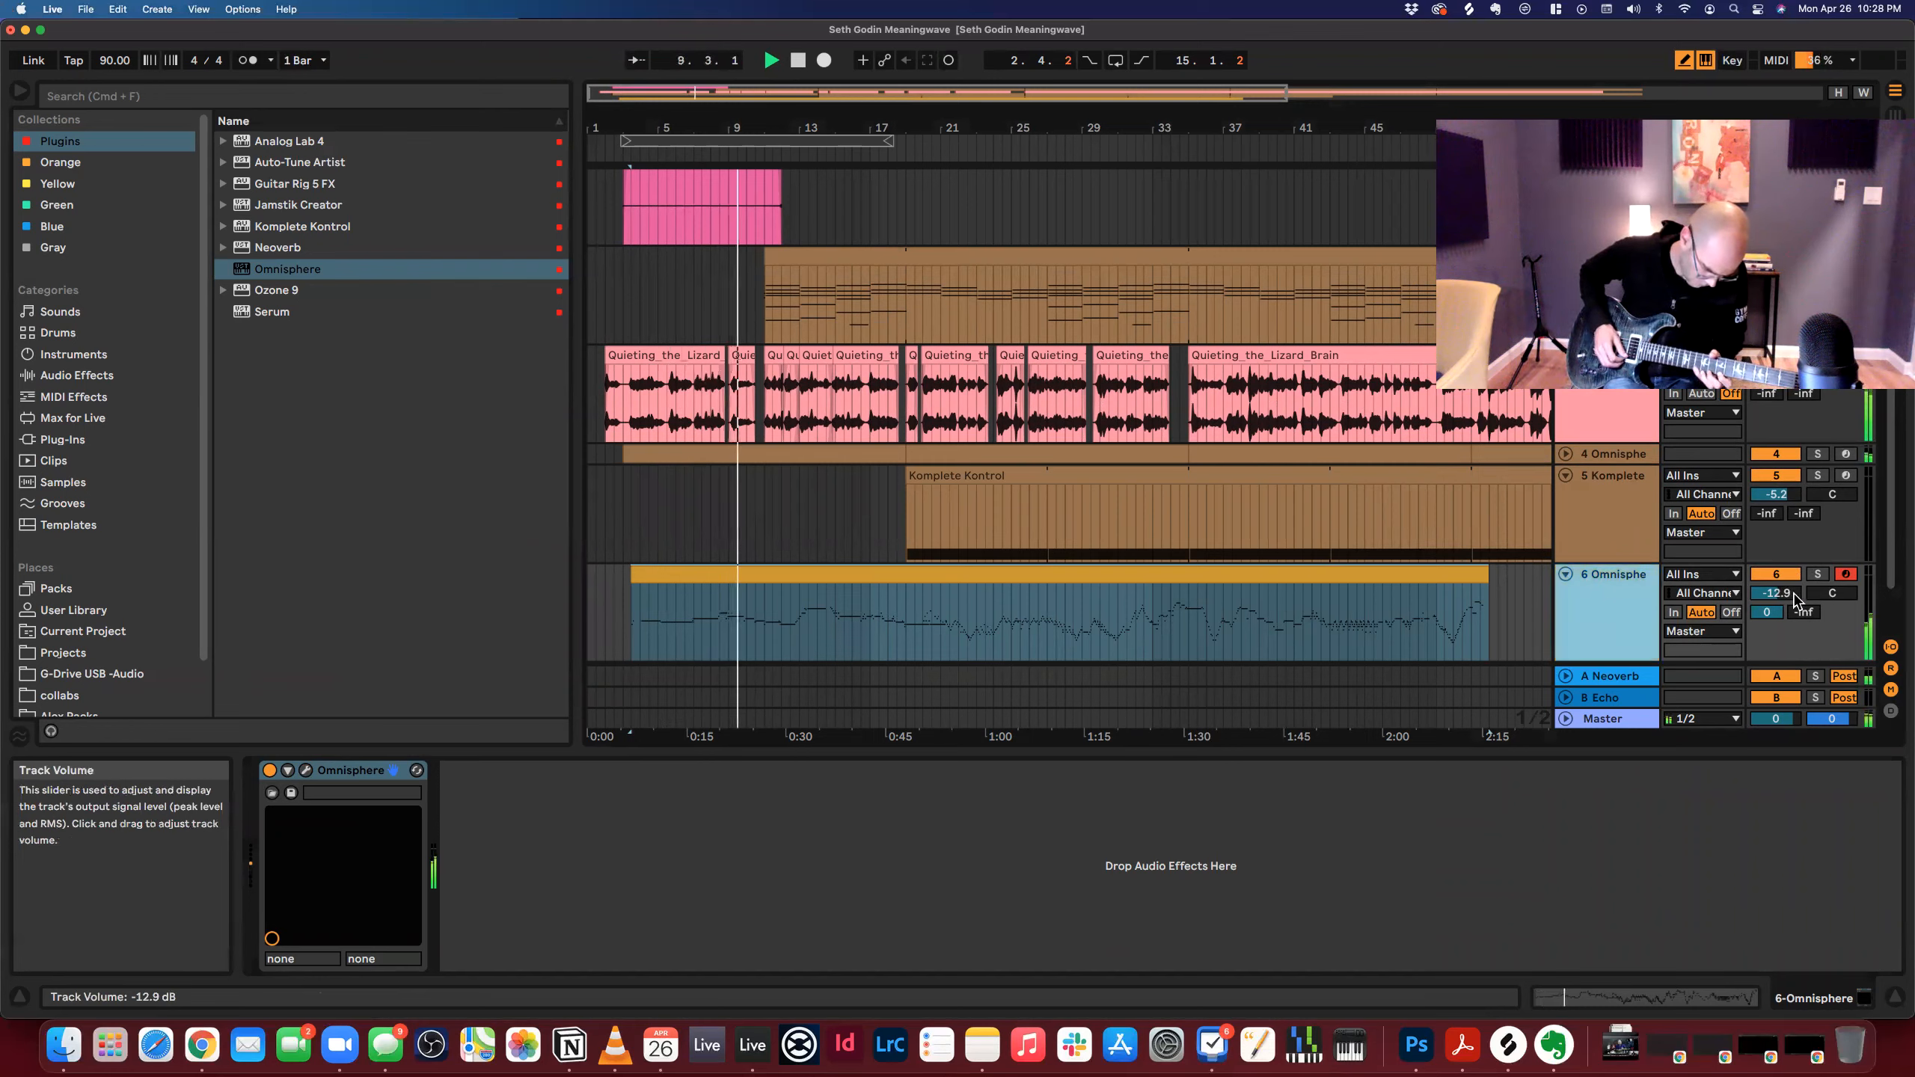
pyautogui.moveTo(1792, 593); pyautogui.dragTo(1791, 597)
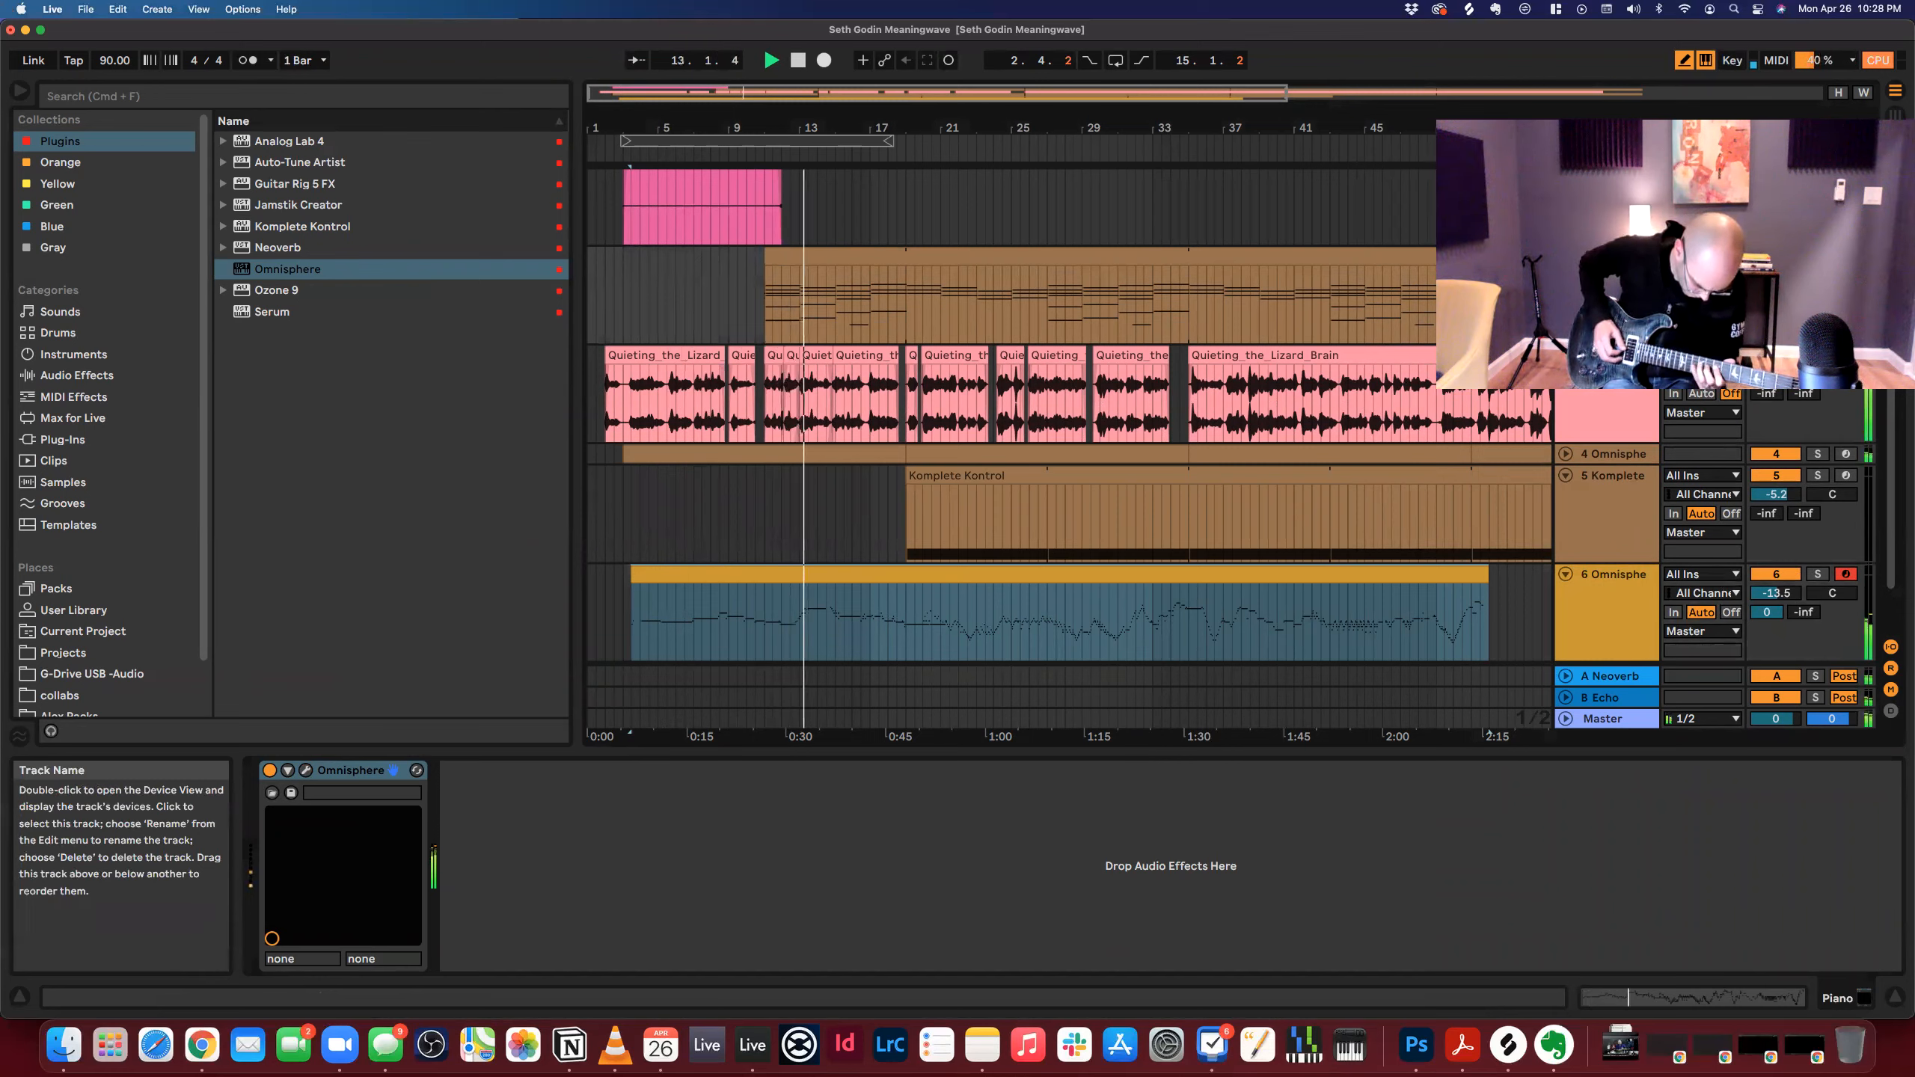
pyautogui.moveTo(1780, 594); pyautogui.dragTo(1779, 597)
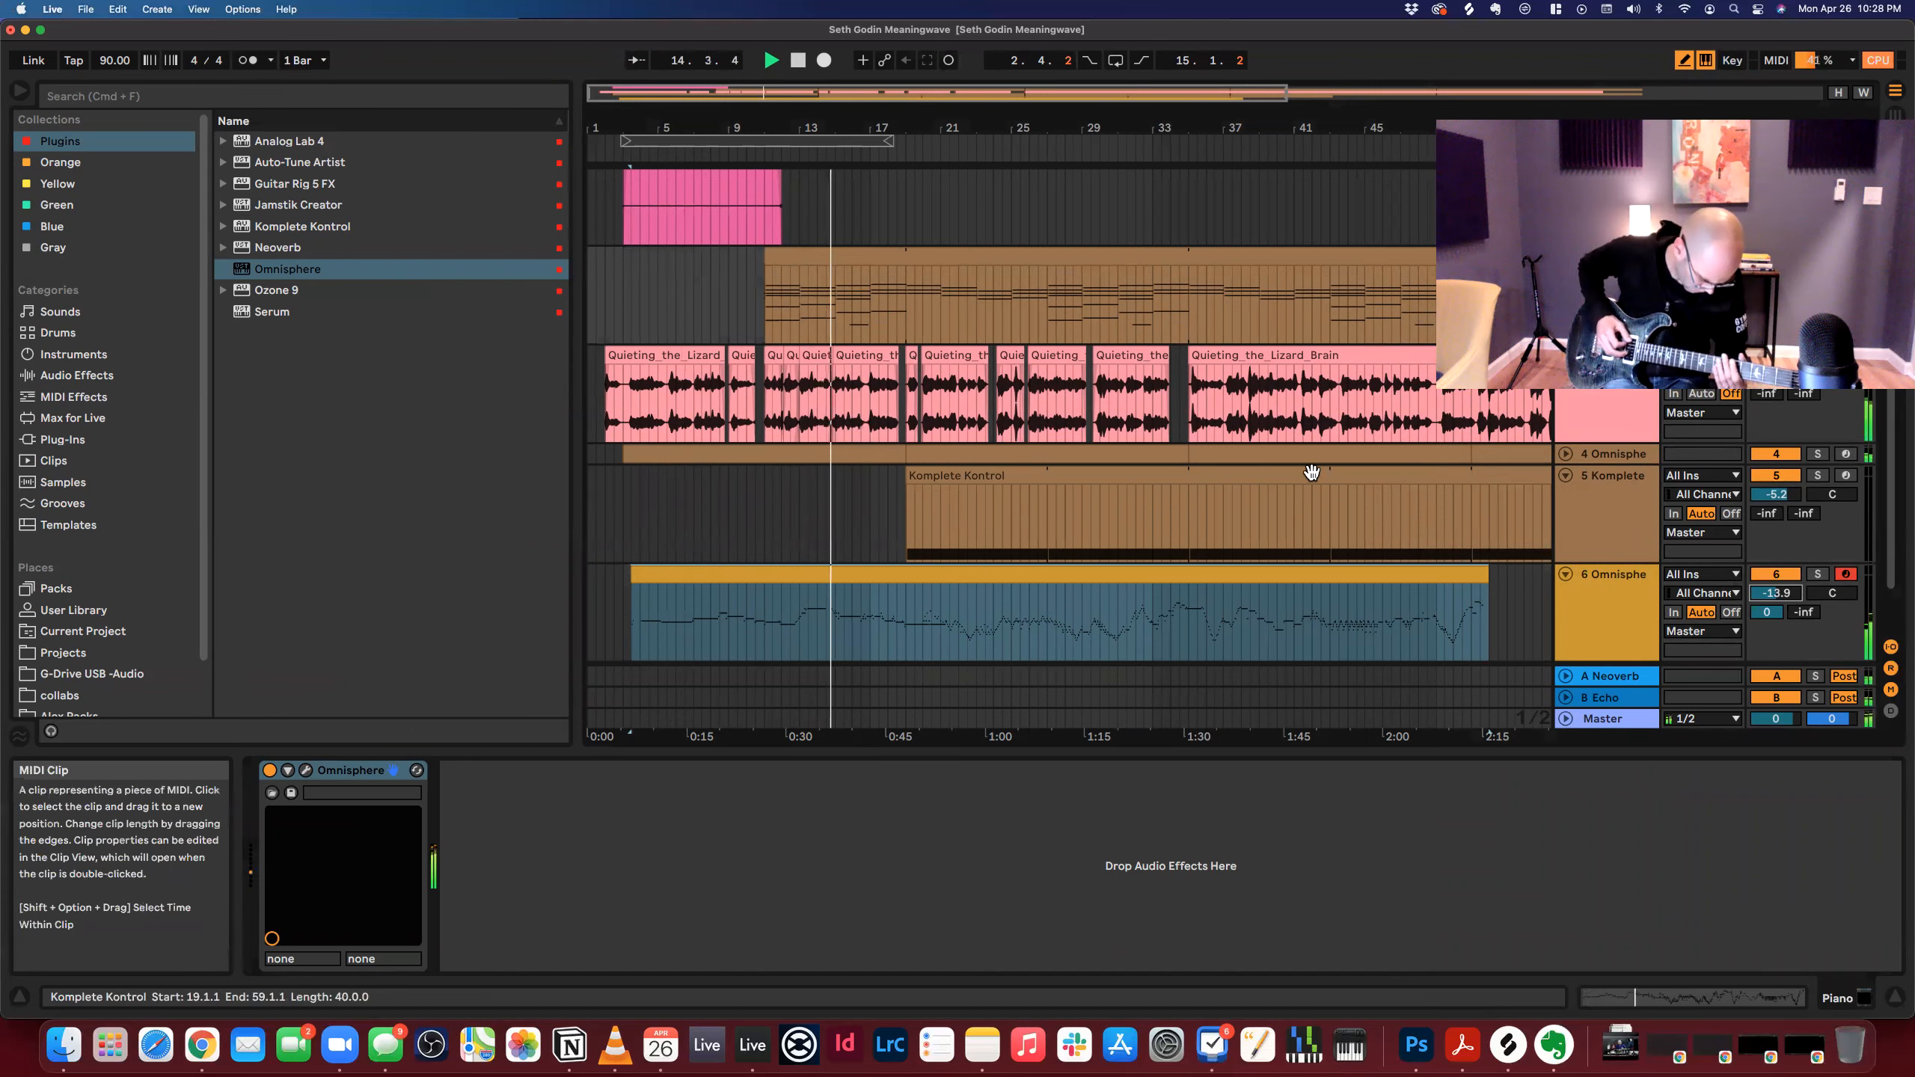
# Add a Glue Compressor at the end of the speech track's effects, with threshold about -25.7 dB and makeup about 11.1 dB.
pyautogui.click(1607, 358)
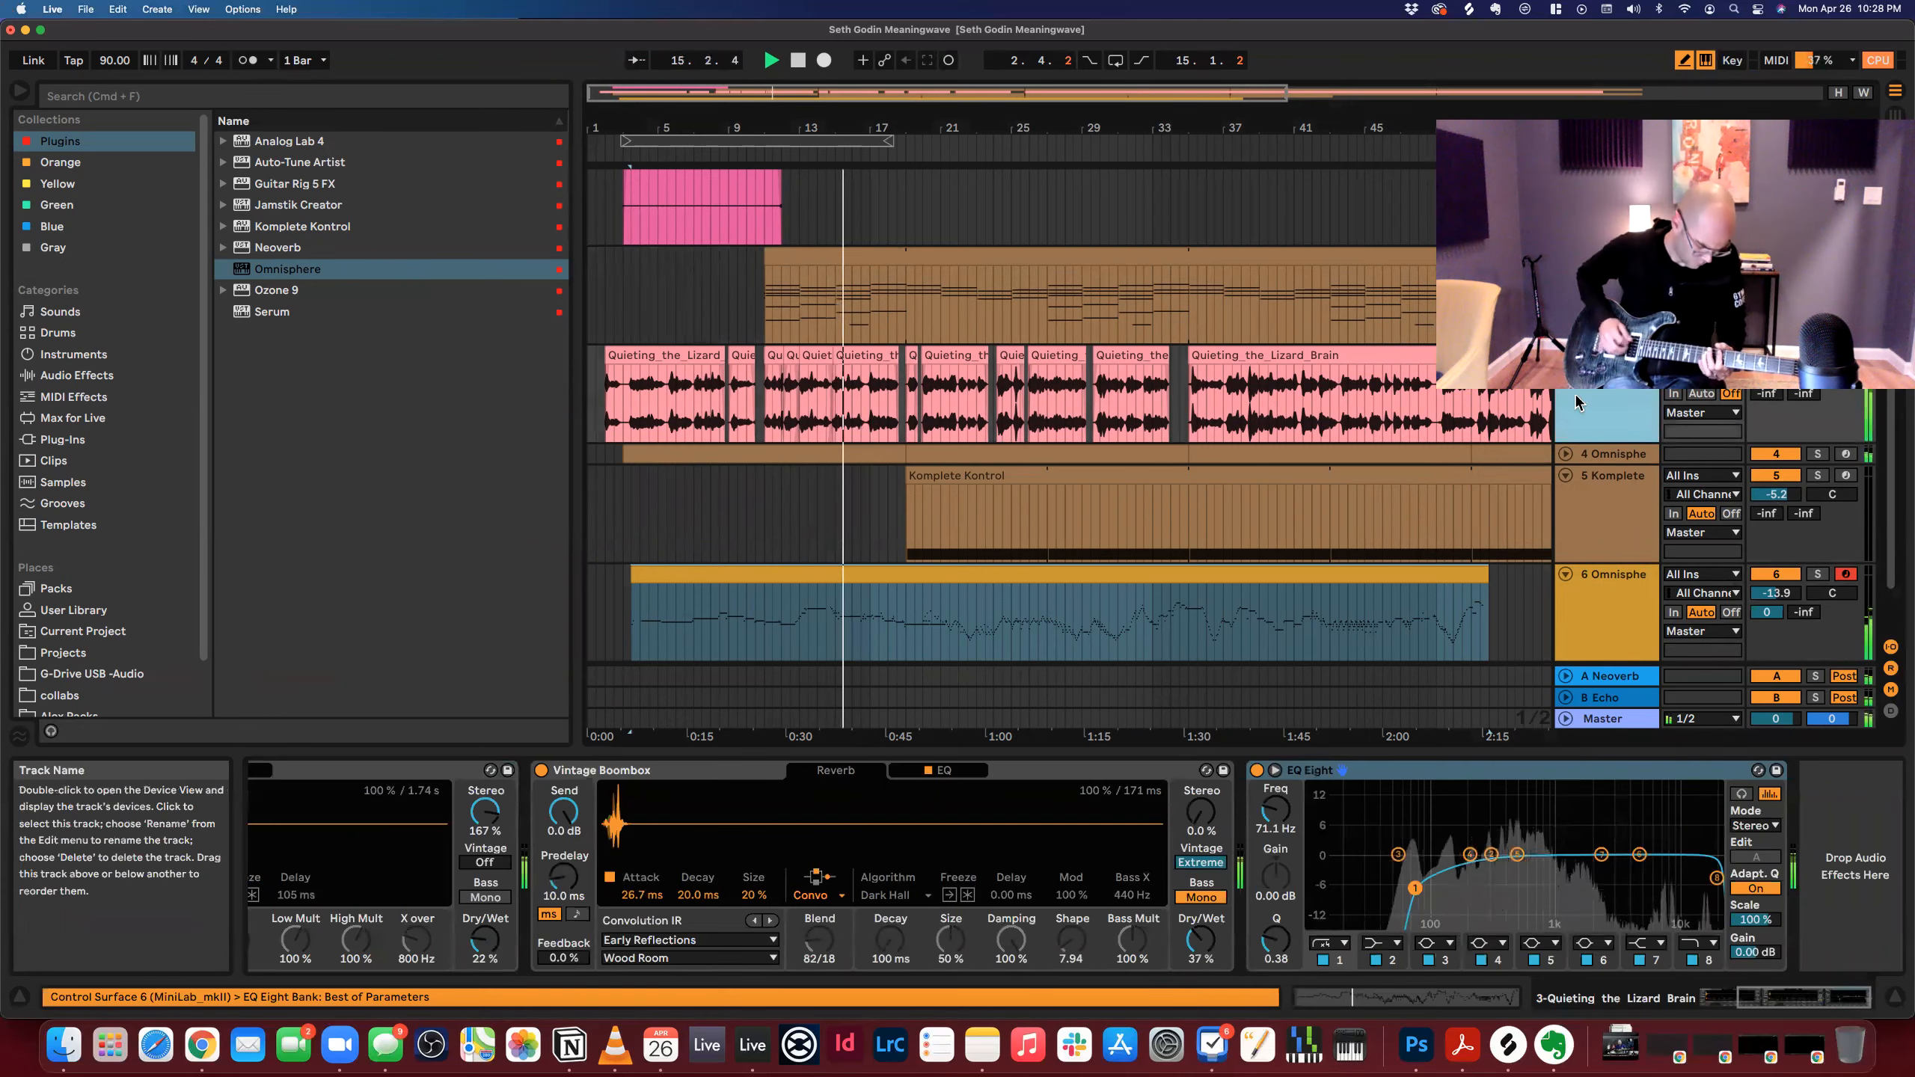
pyautogui.click(77, 375)
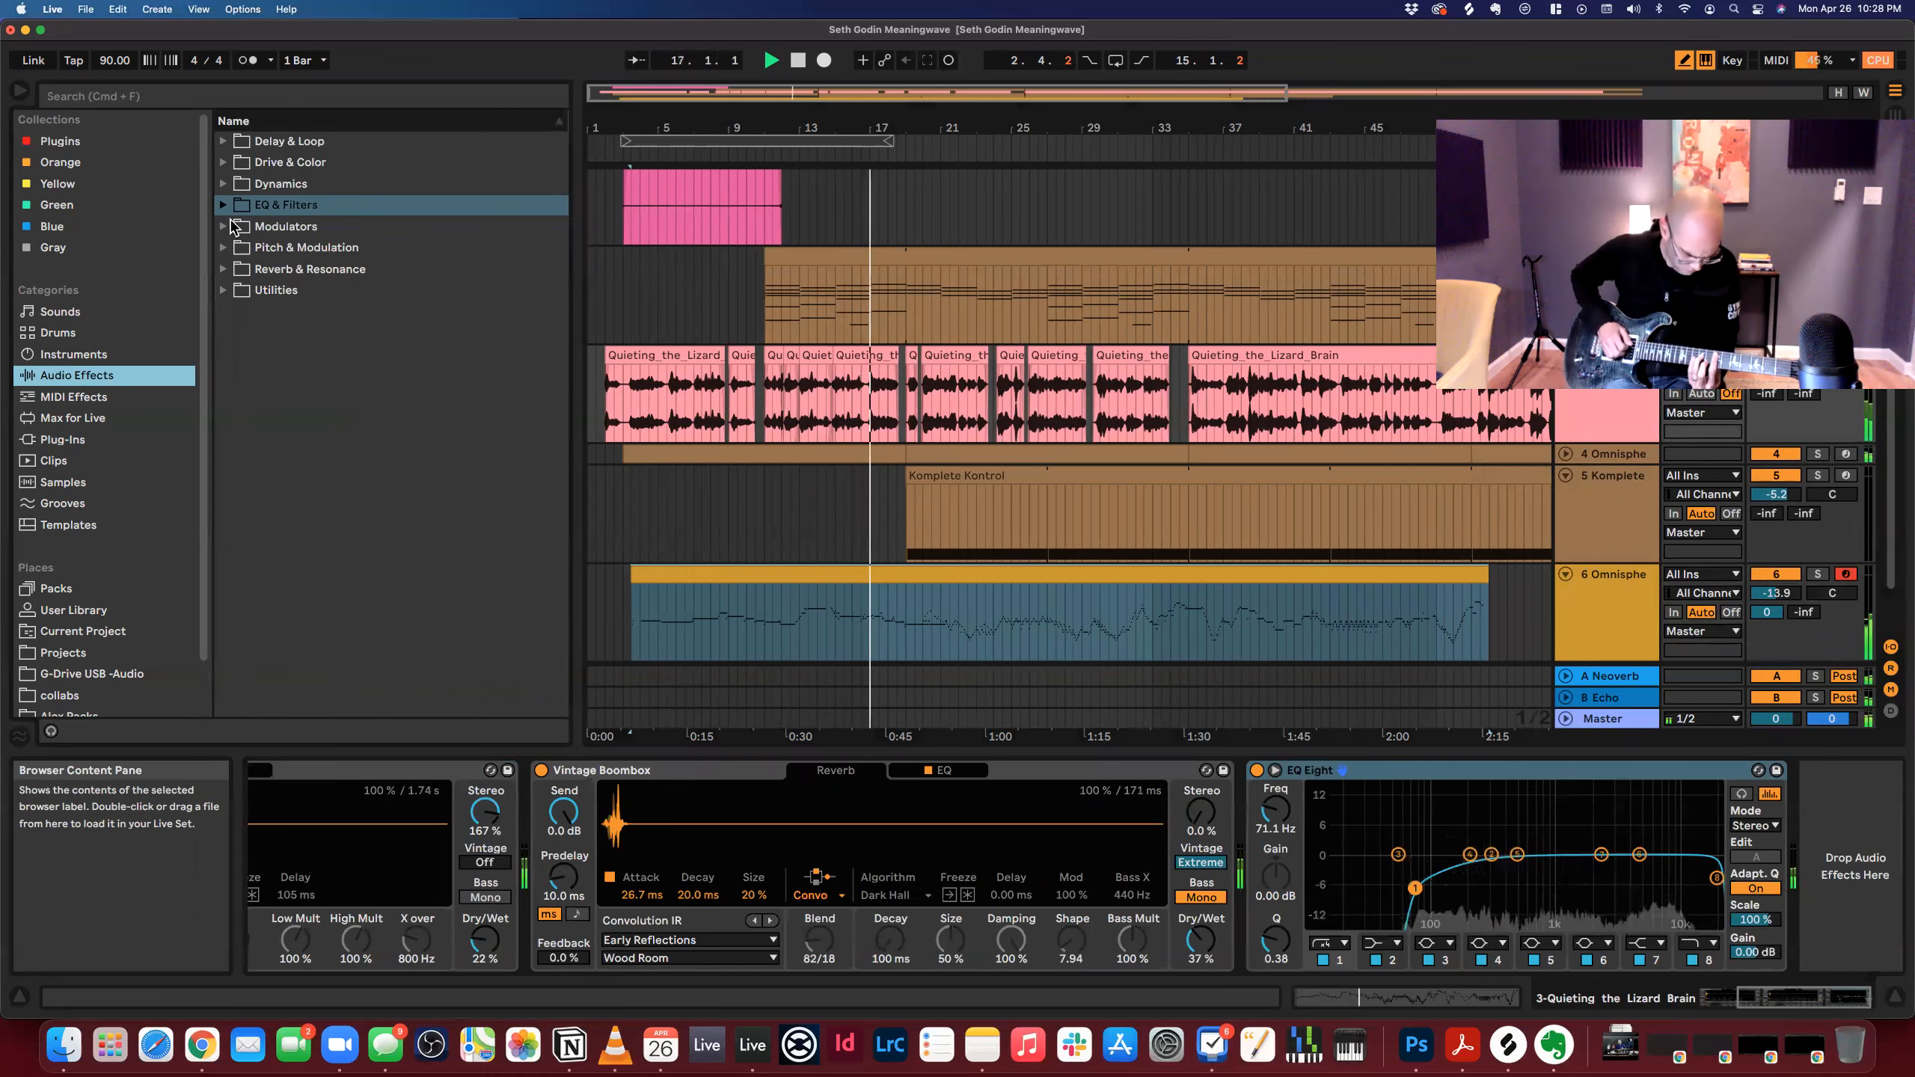
pyautogui.click(222, 204)
pyautogui.click(223, 204)
pyautogui.click(223, 184)
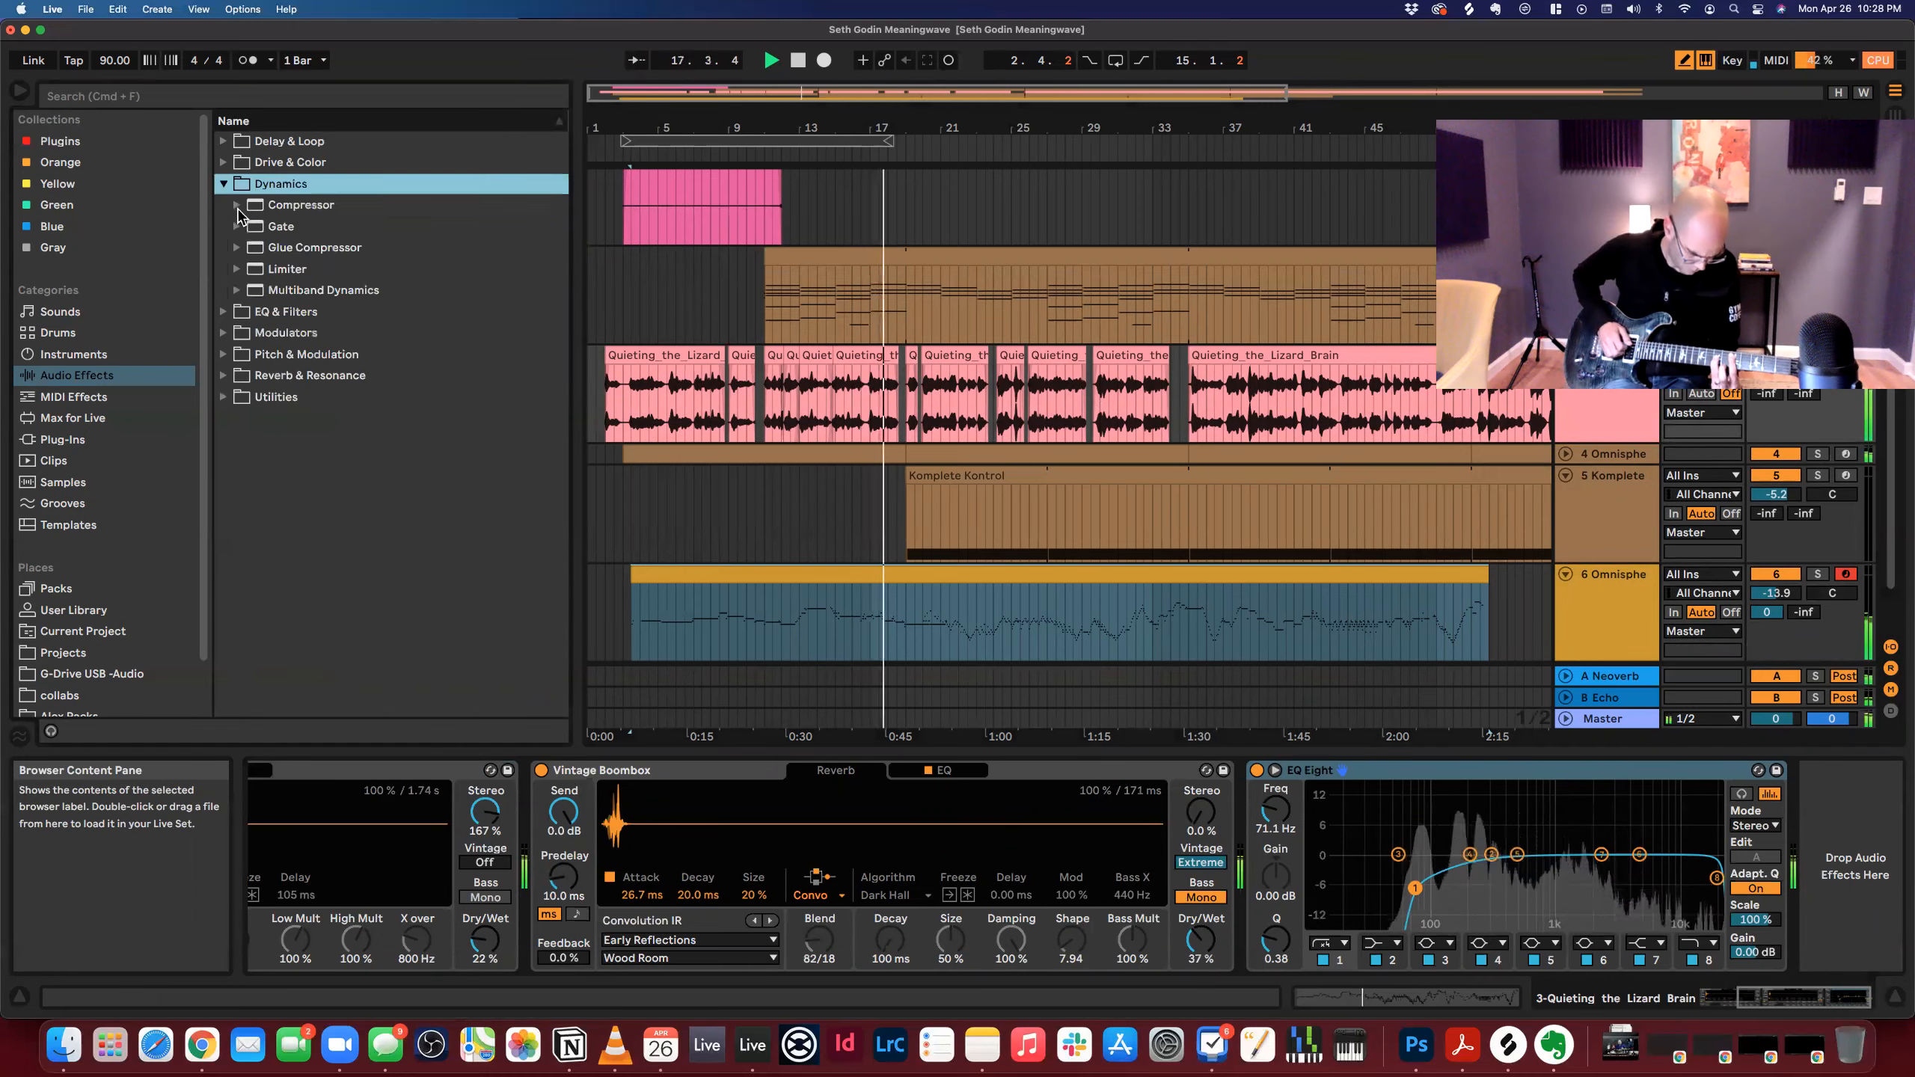
pyautogui.moveTo(302, 247); pyautogui.dragTo(652, 407)
pyautogui.moveTo(1708, 920); pyautogui.dragTo(1708, 988)
pyautogui.moveTo(1775, 920); pyautogui.dragTo(1775, 858)
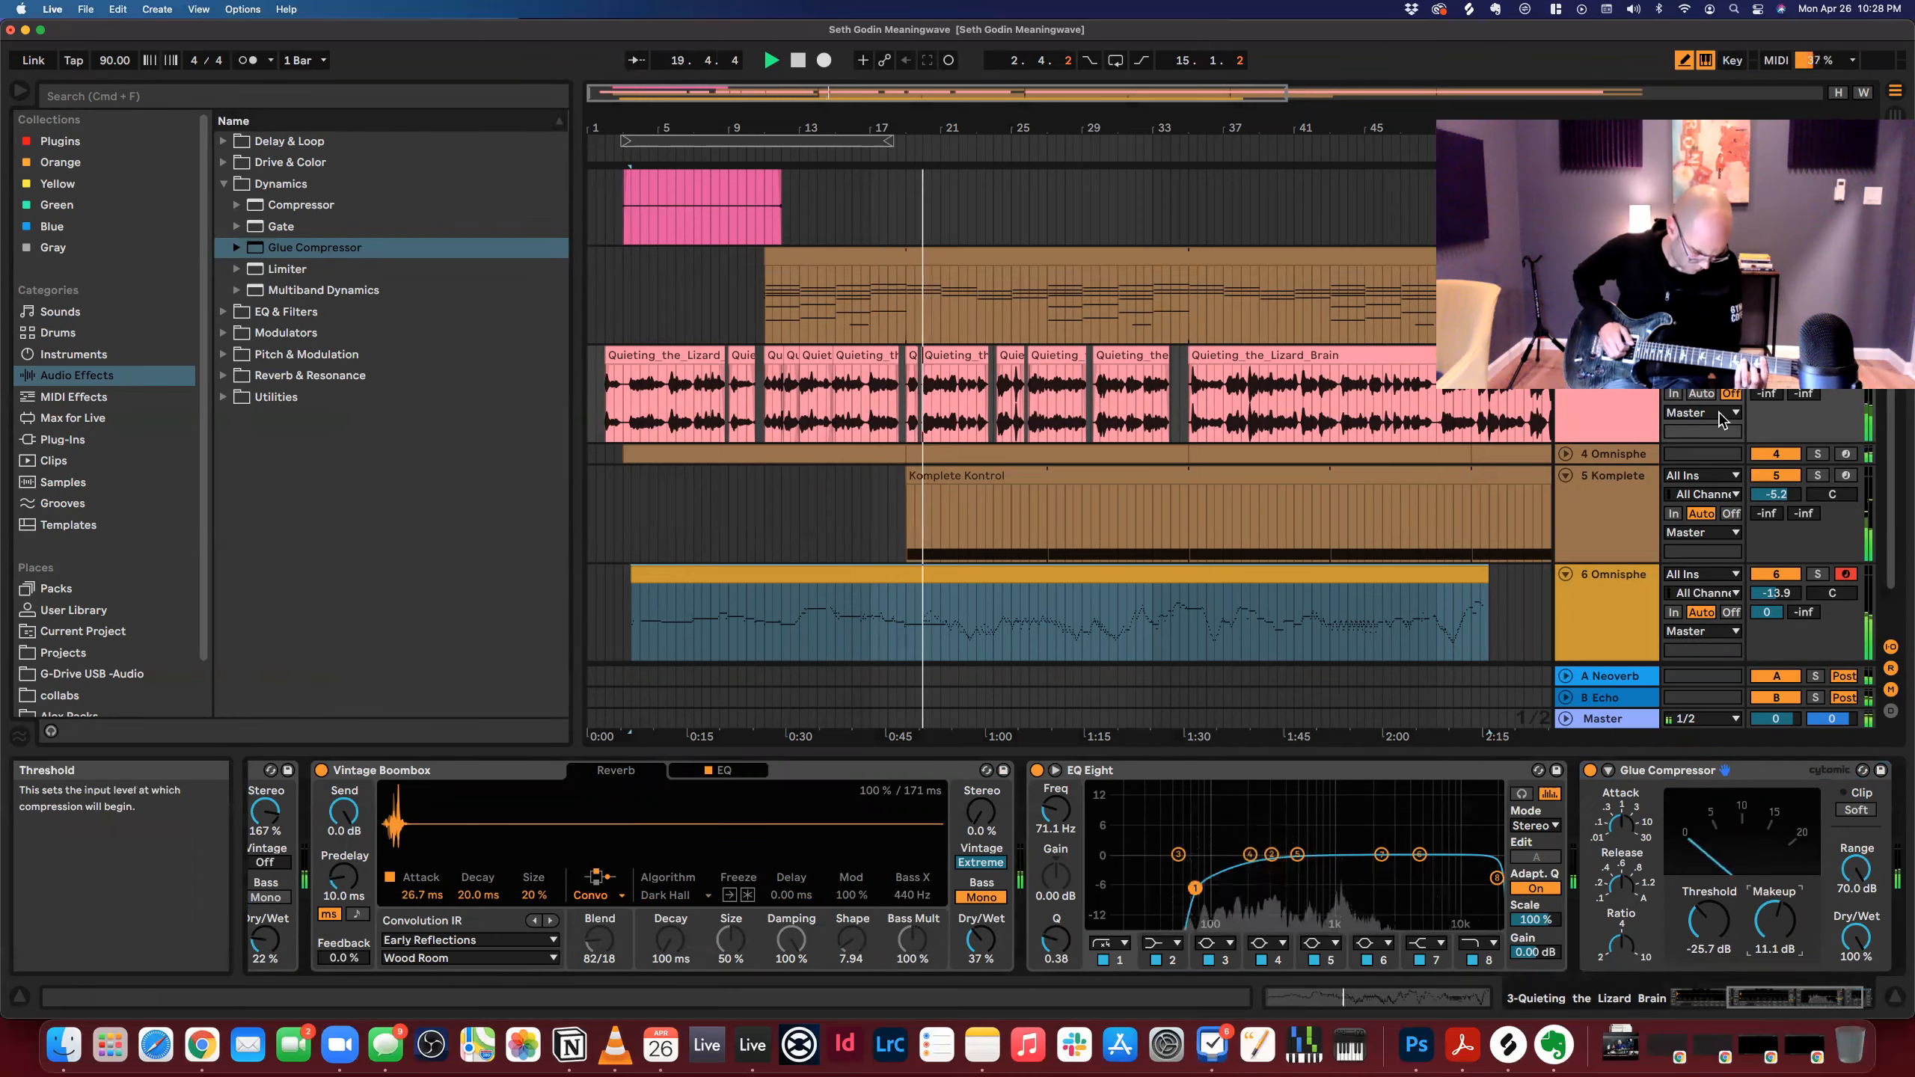
# In the speech track's EQ Eight, boost about 5.8 dB around 1.19 kHz and move the low cut to about 47 Hz.
pyautogui.hscroll(3, 1703, 849)
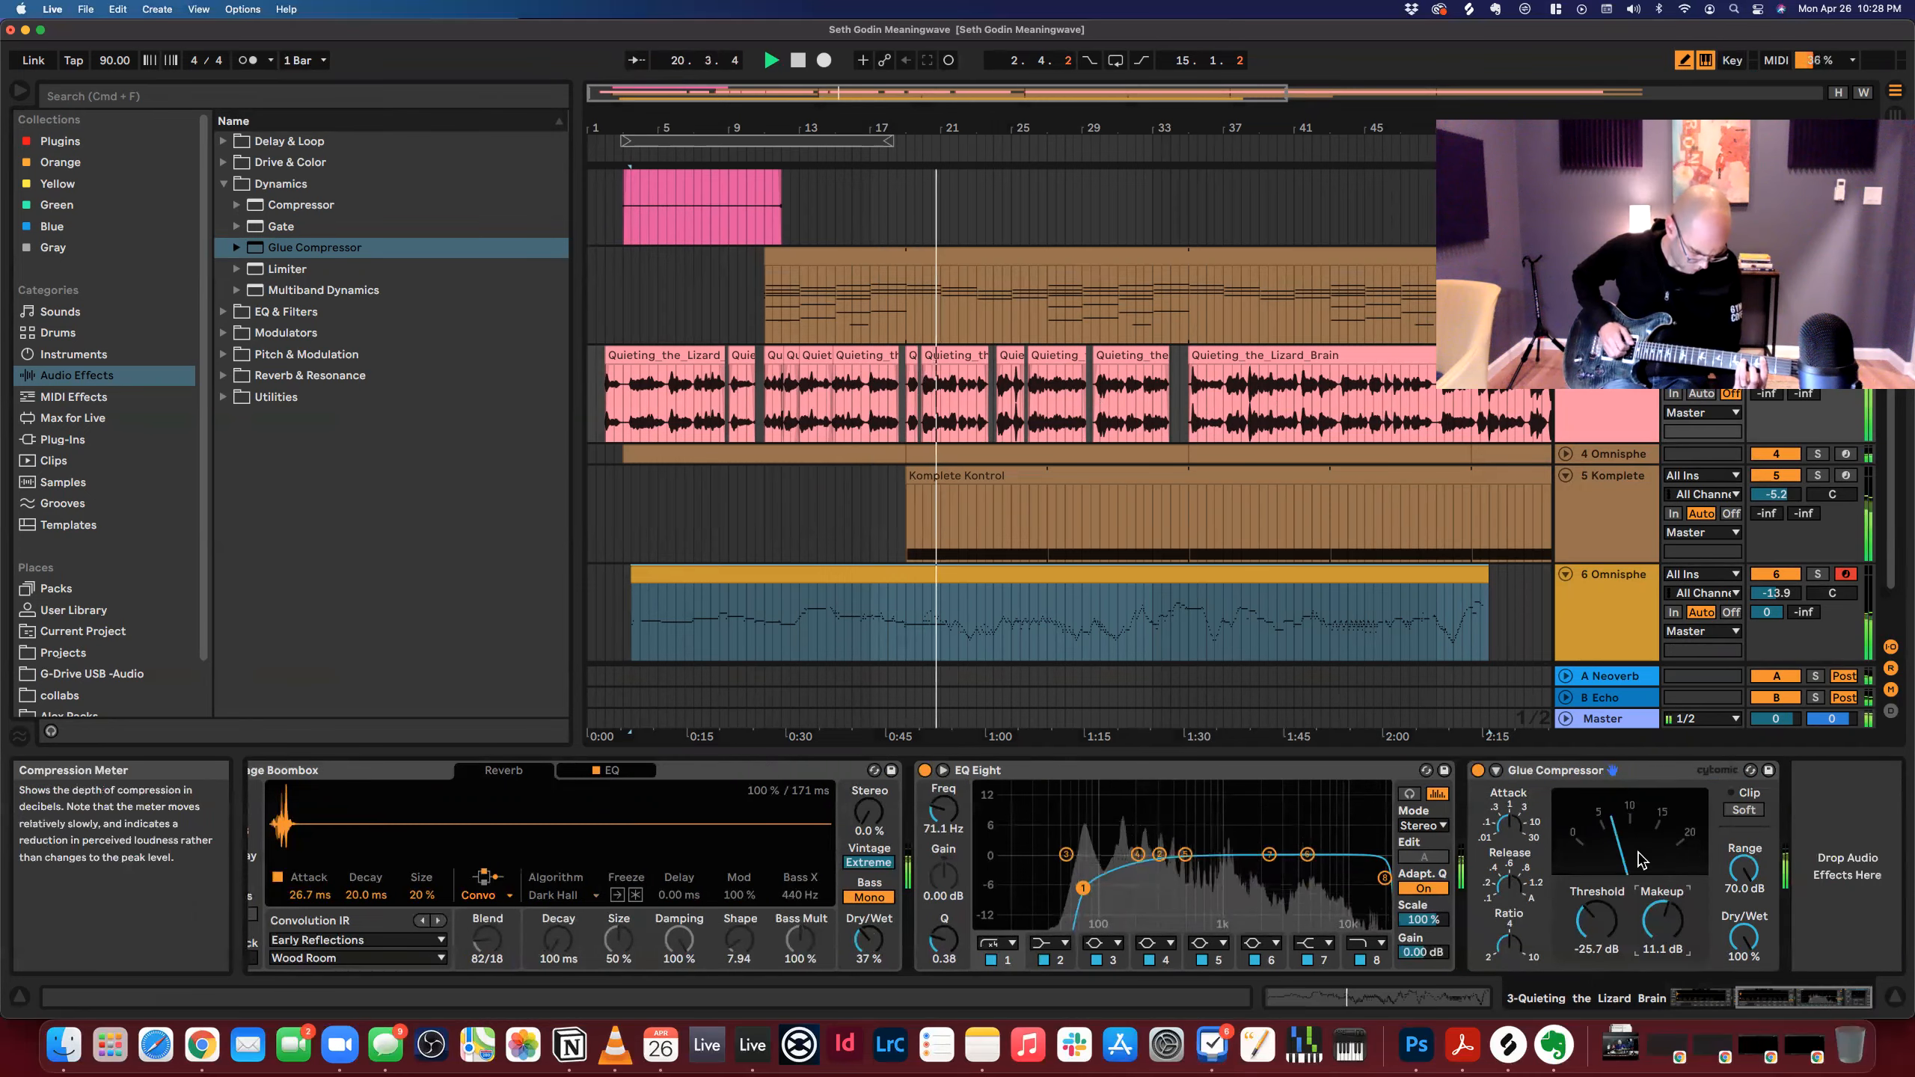
pyautogui.moveTo(1269, 855); pyautogui.dragTo(1230, 829)
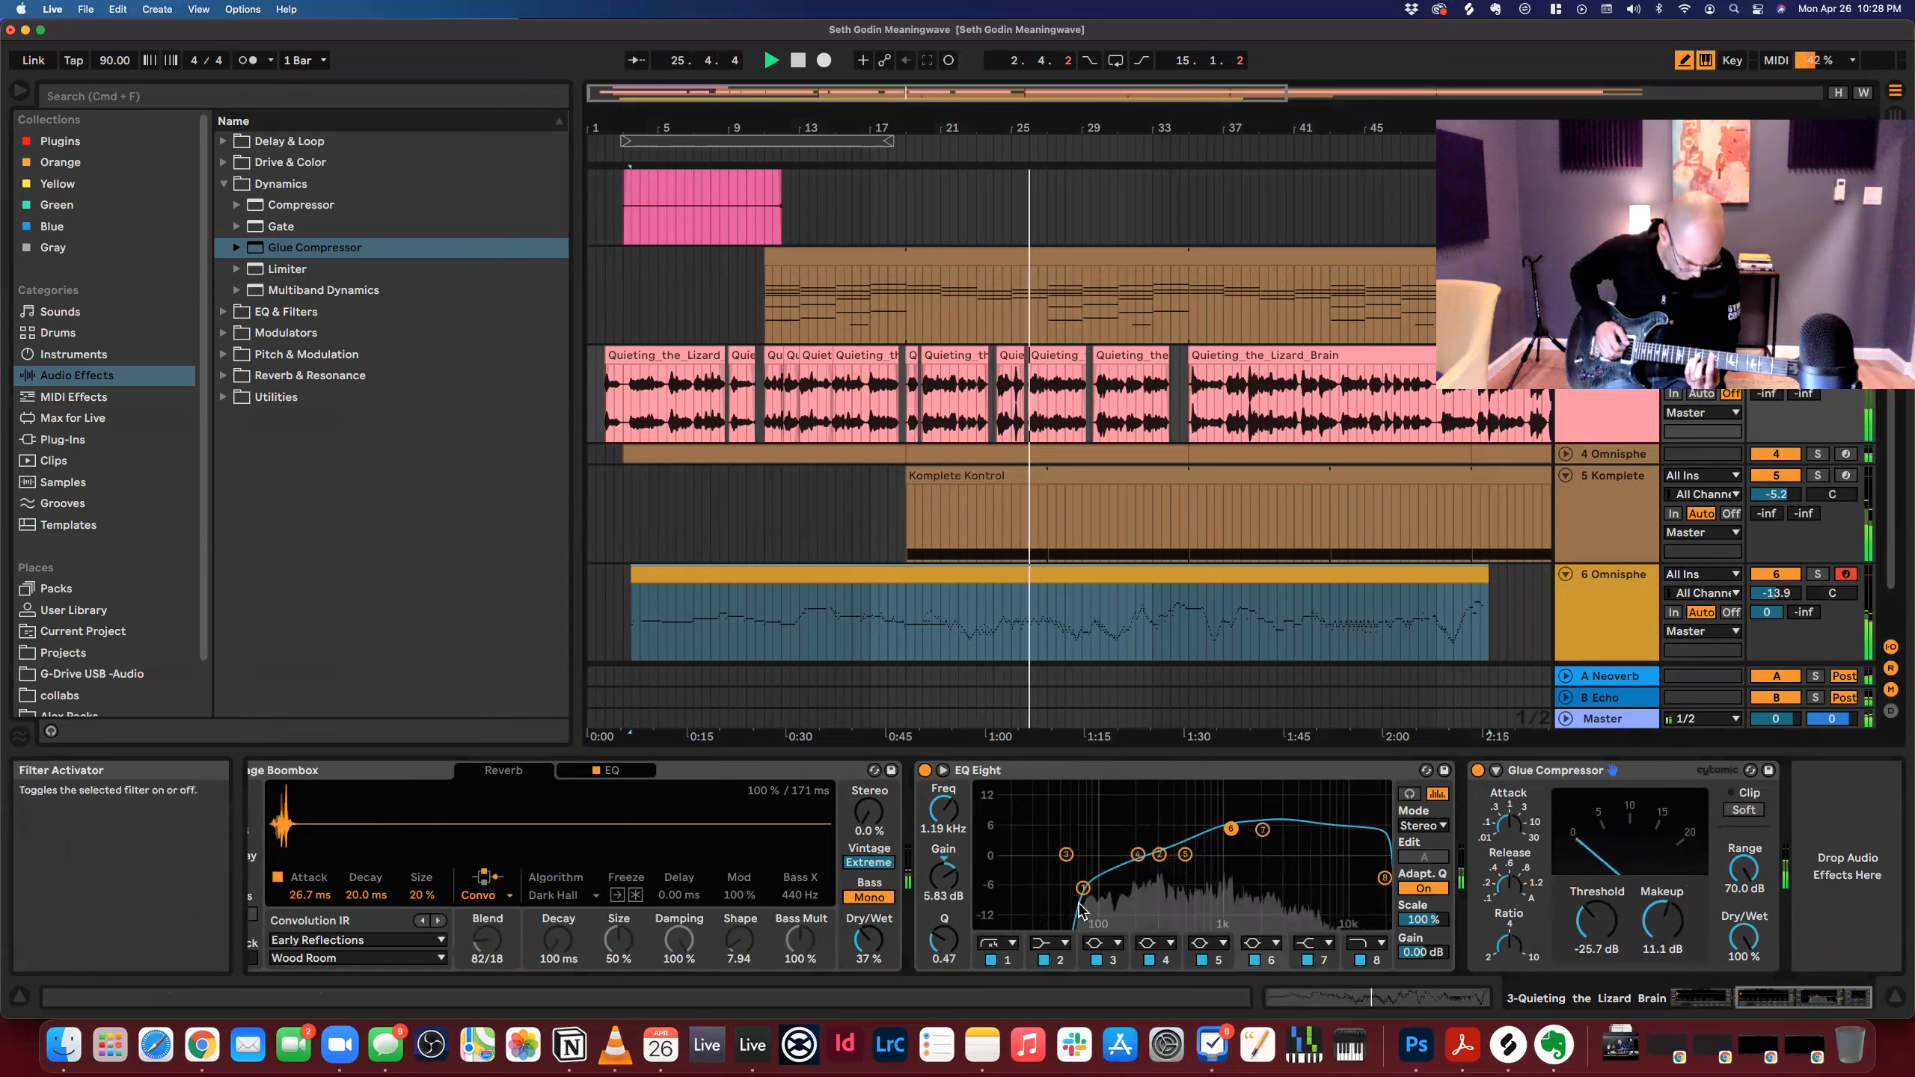
pyautogui.moveTo(1083, 888); pyautogui.dragTo(1062, 885)
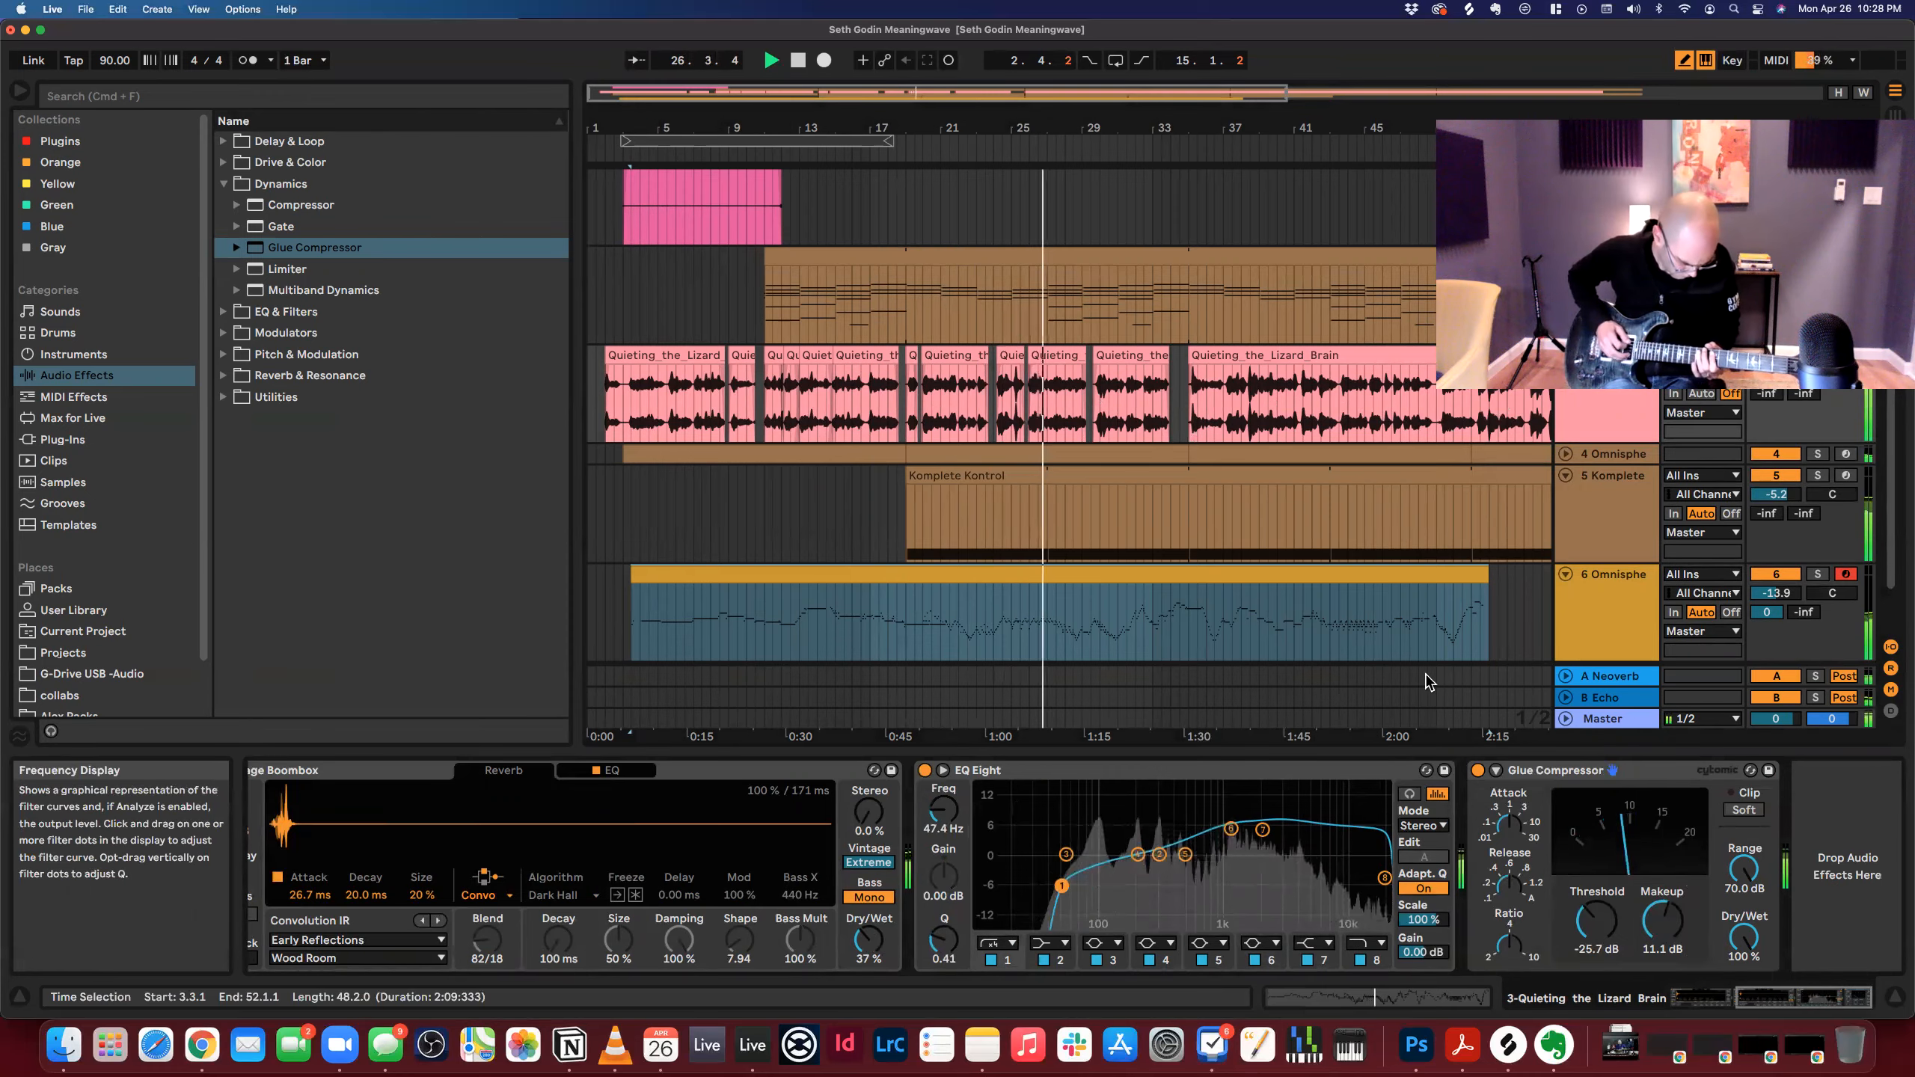
# Fold the Komplete Kontrol and lead Omnisphere tracks, and look through the device chains of the arrangement's tracks.
pyautogui.click(1609, 499)
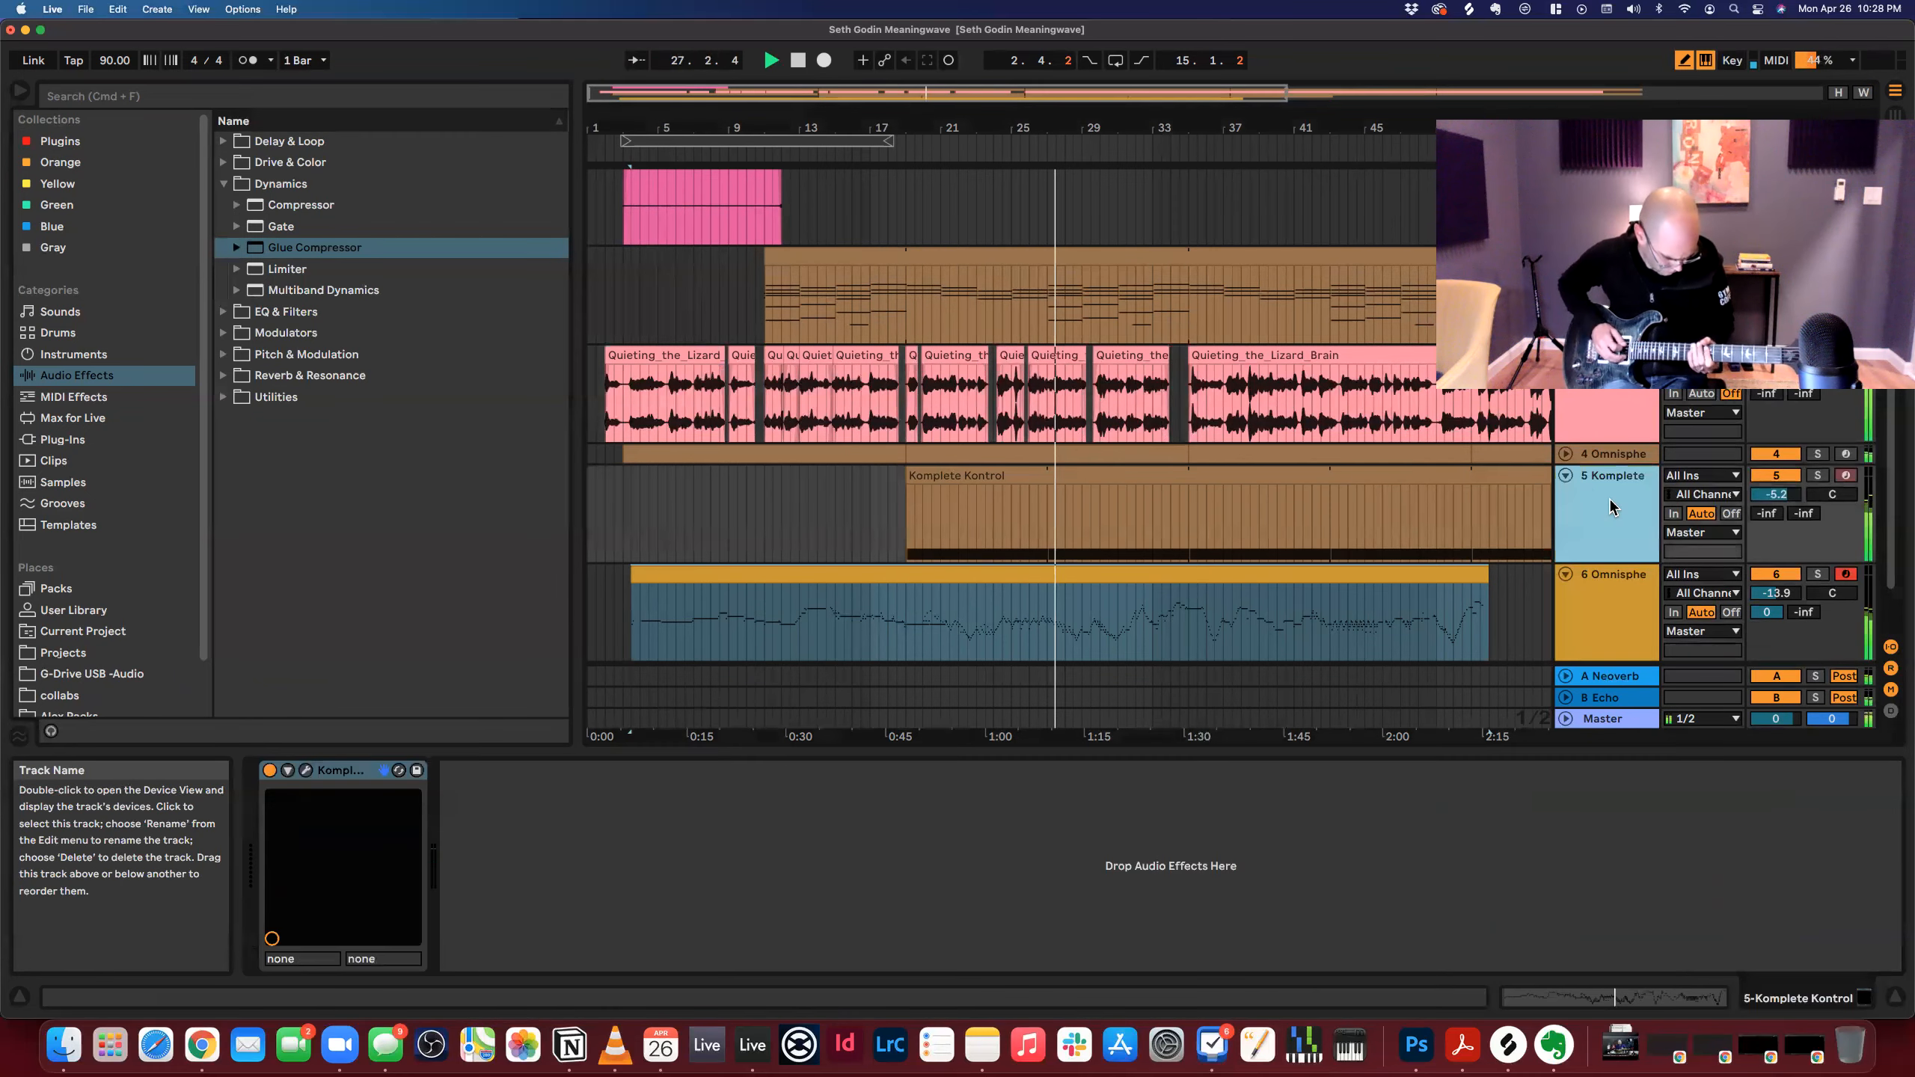
pyautogui.click(1568, 476)
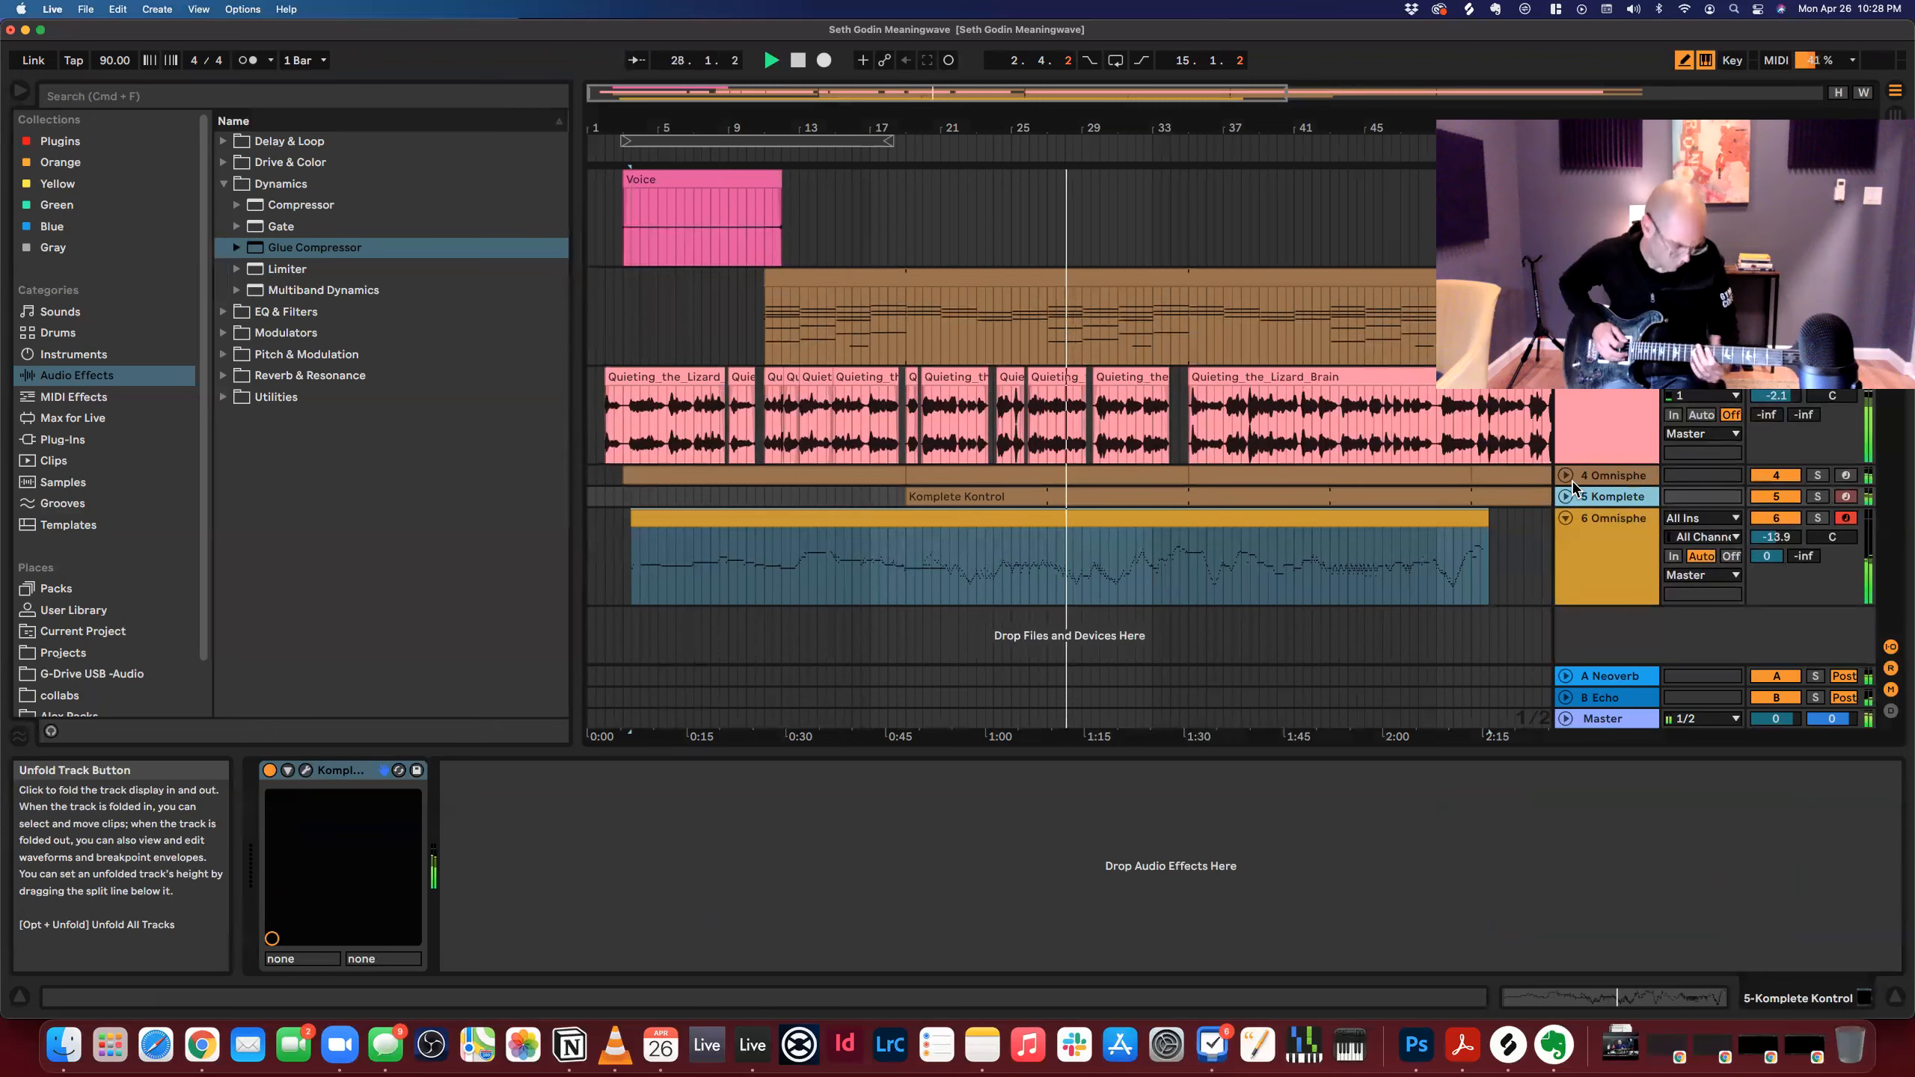
pyautogui.click(1566, 518)
pyautogui.click(1613, 518)
pyautogui.click(1581, 395)
pyautogui.click(1584, 279)
pyautogui.click(1584, 180)
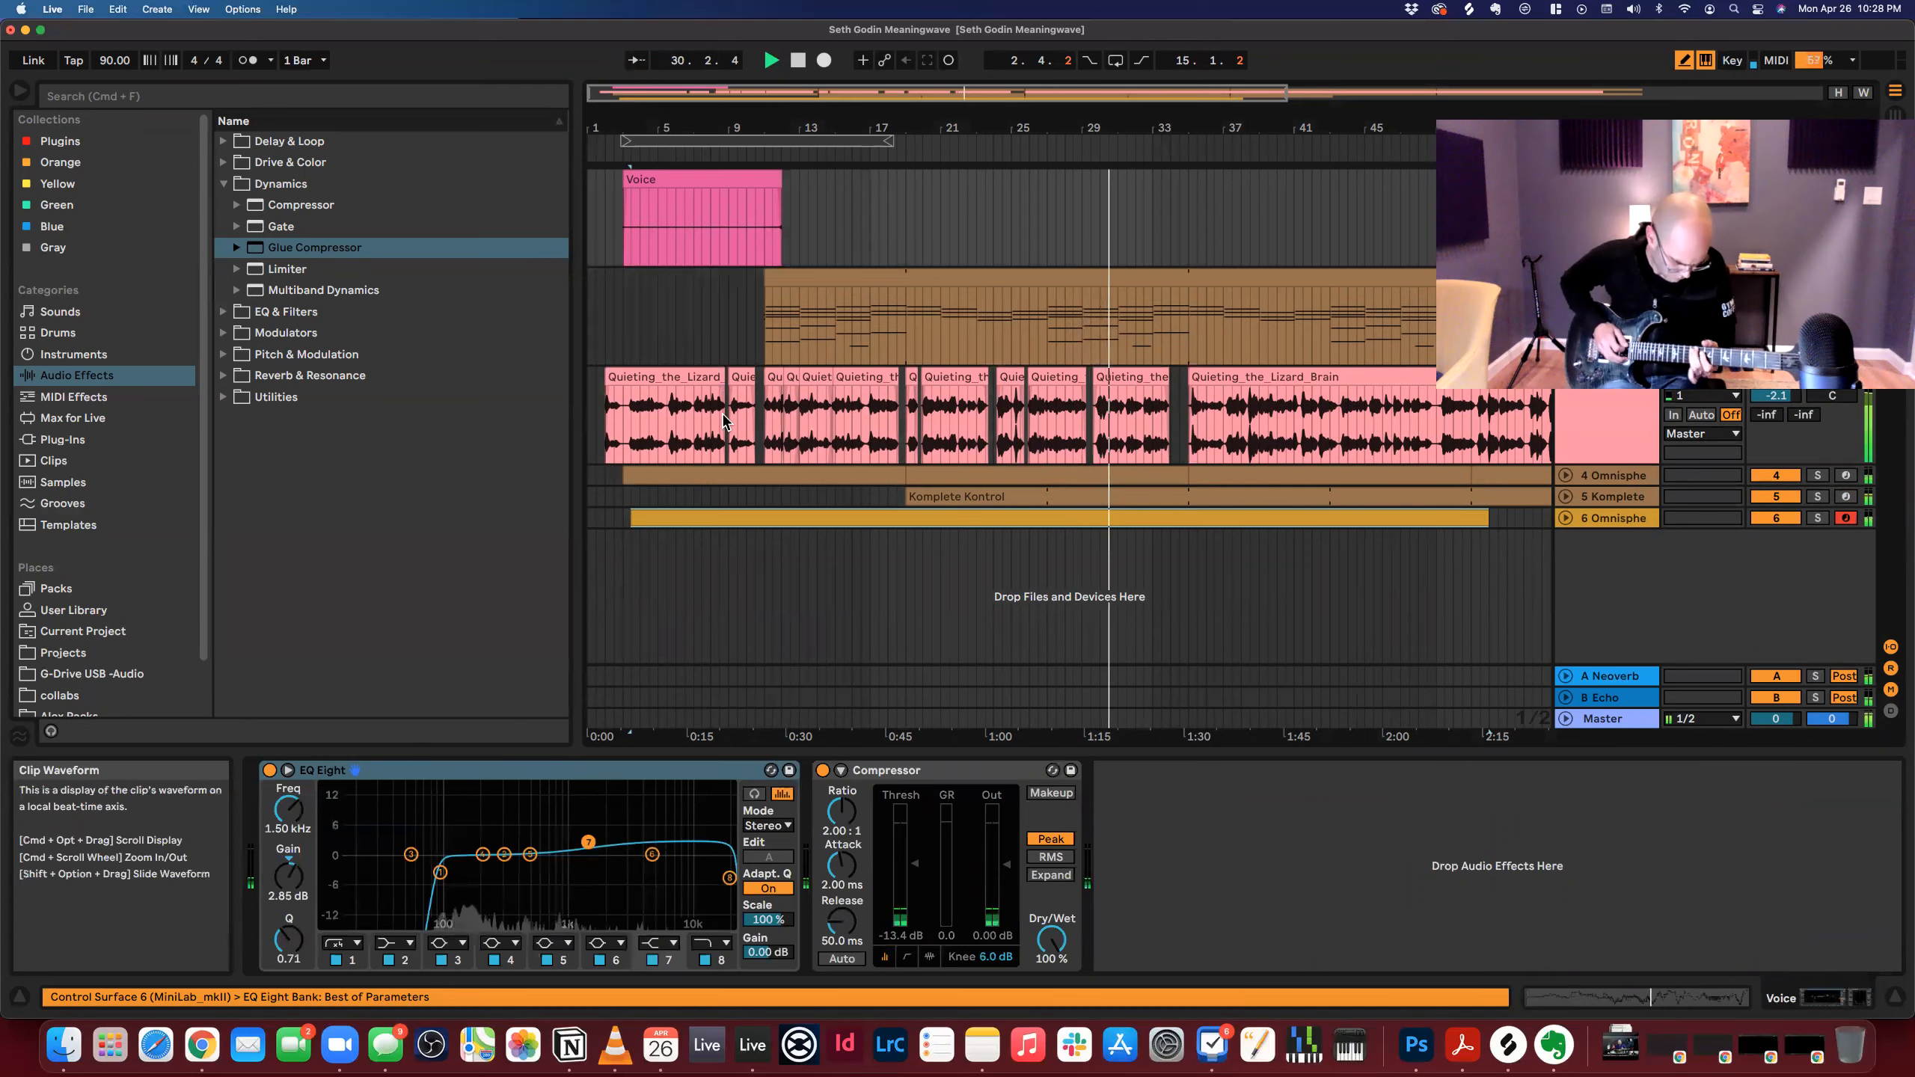
pyautogui.click(1570, 419)
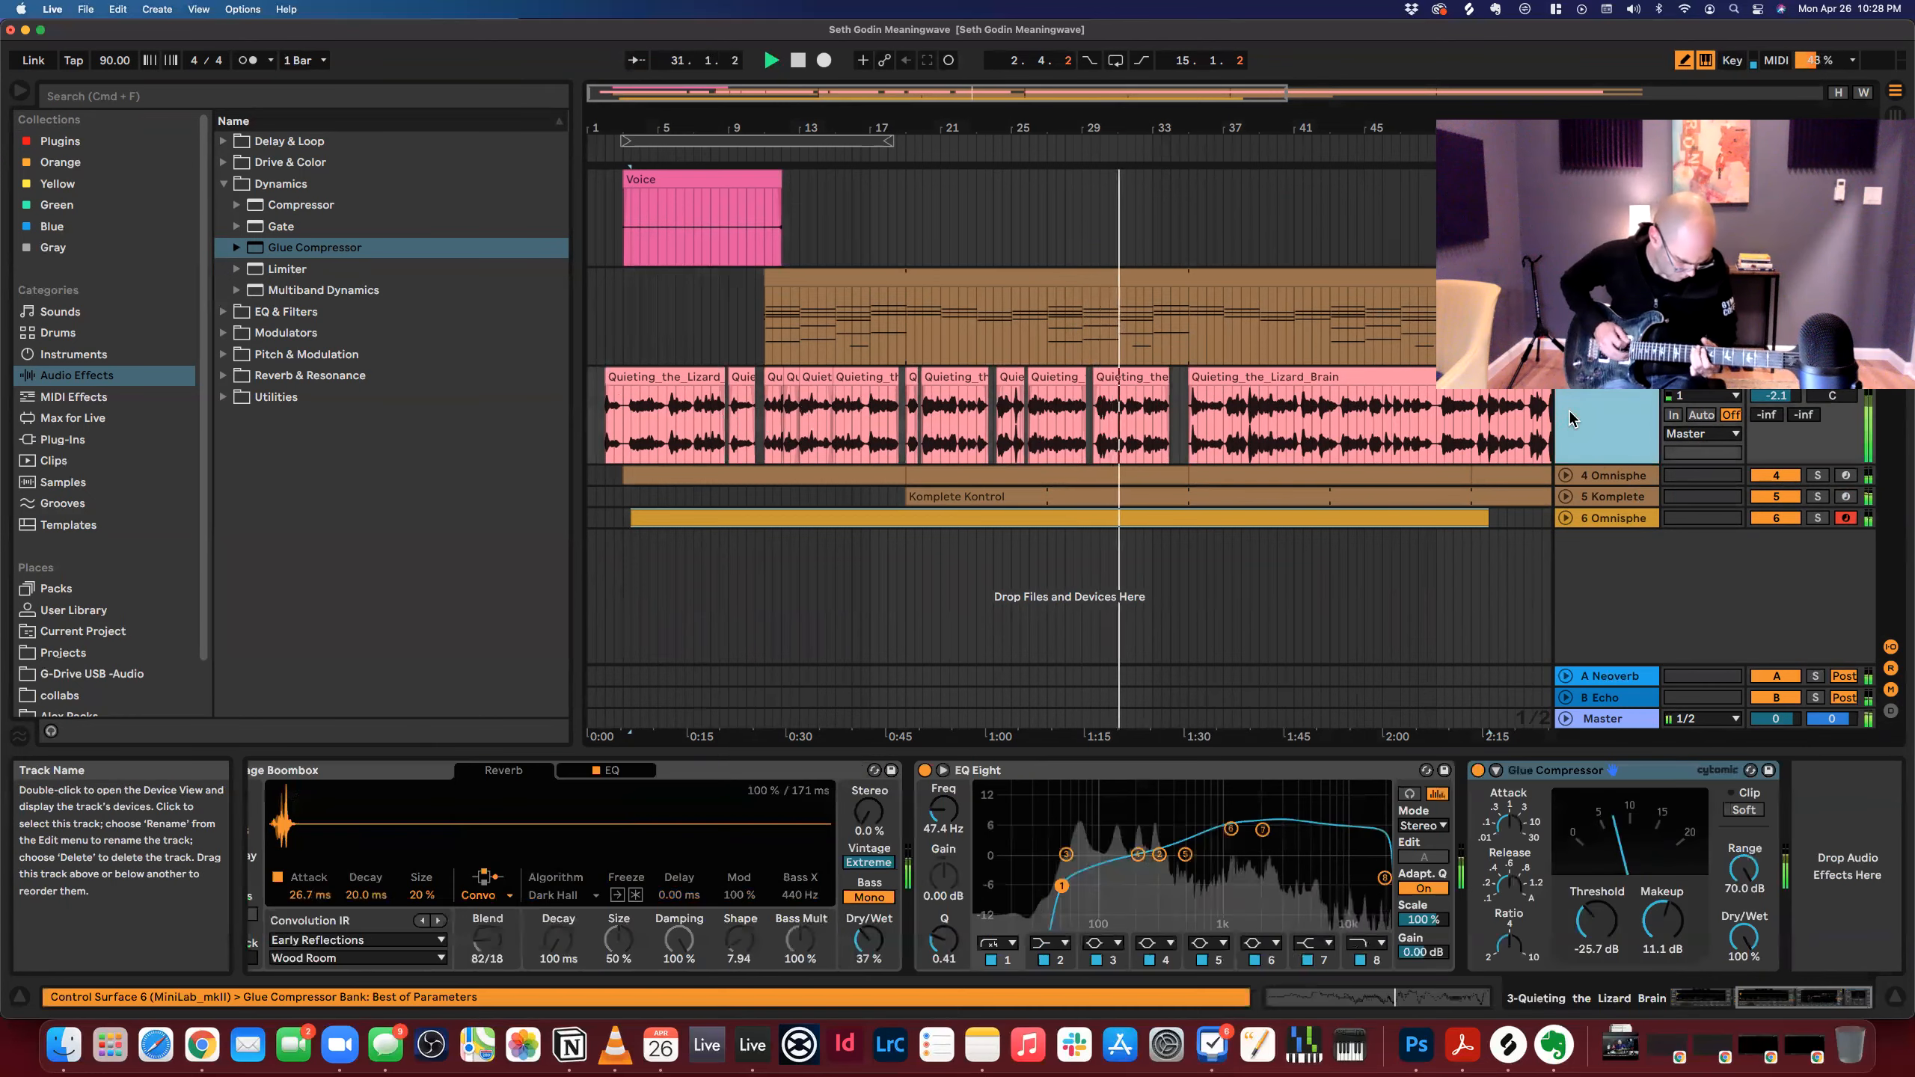
# Show the Master track's Song Tempo automation, leave draw mode and add a 90 BPM breakpoint near bar 3.
pyautogui.click(1591, 718)
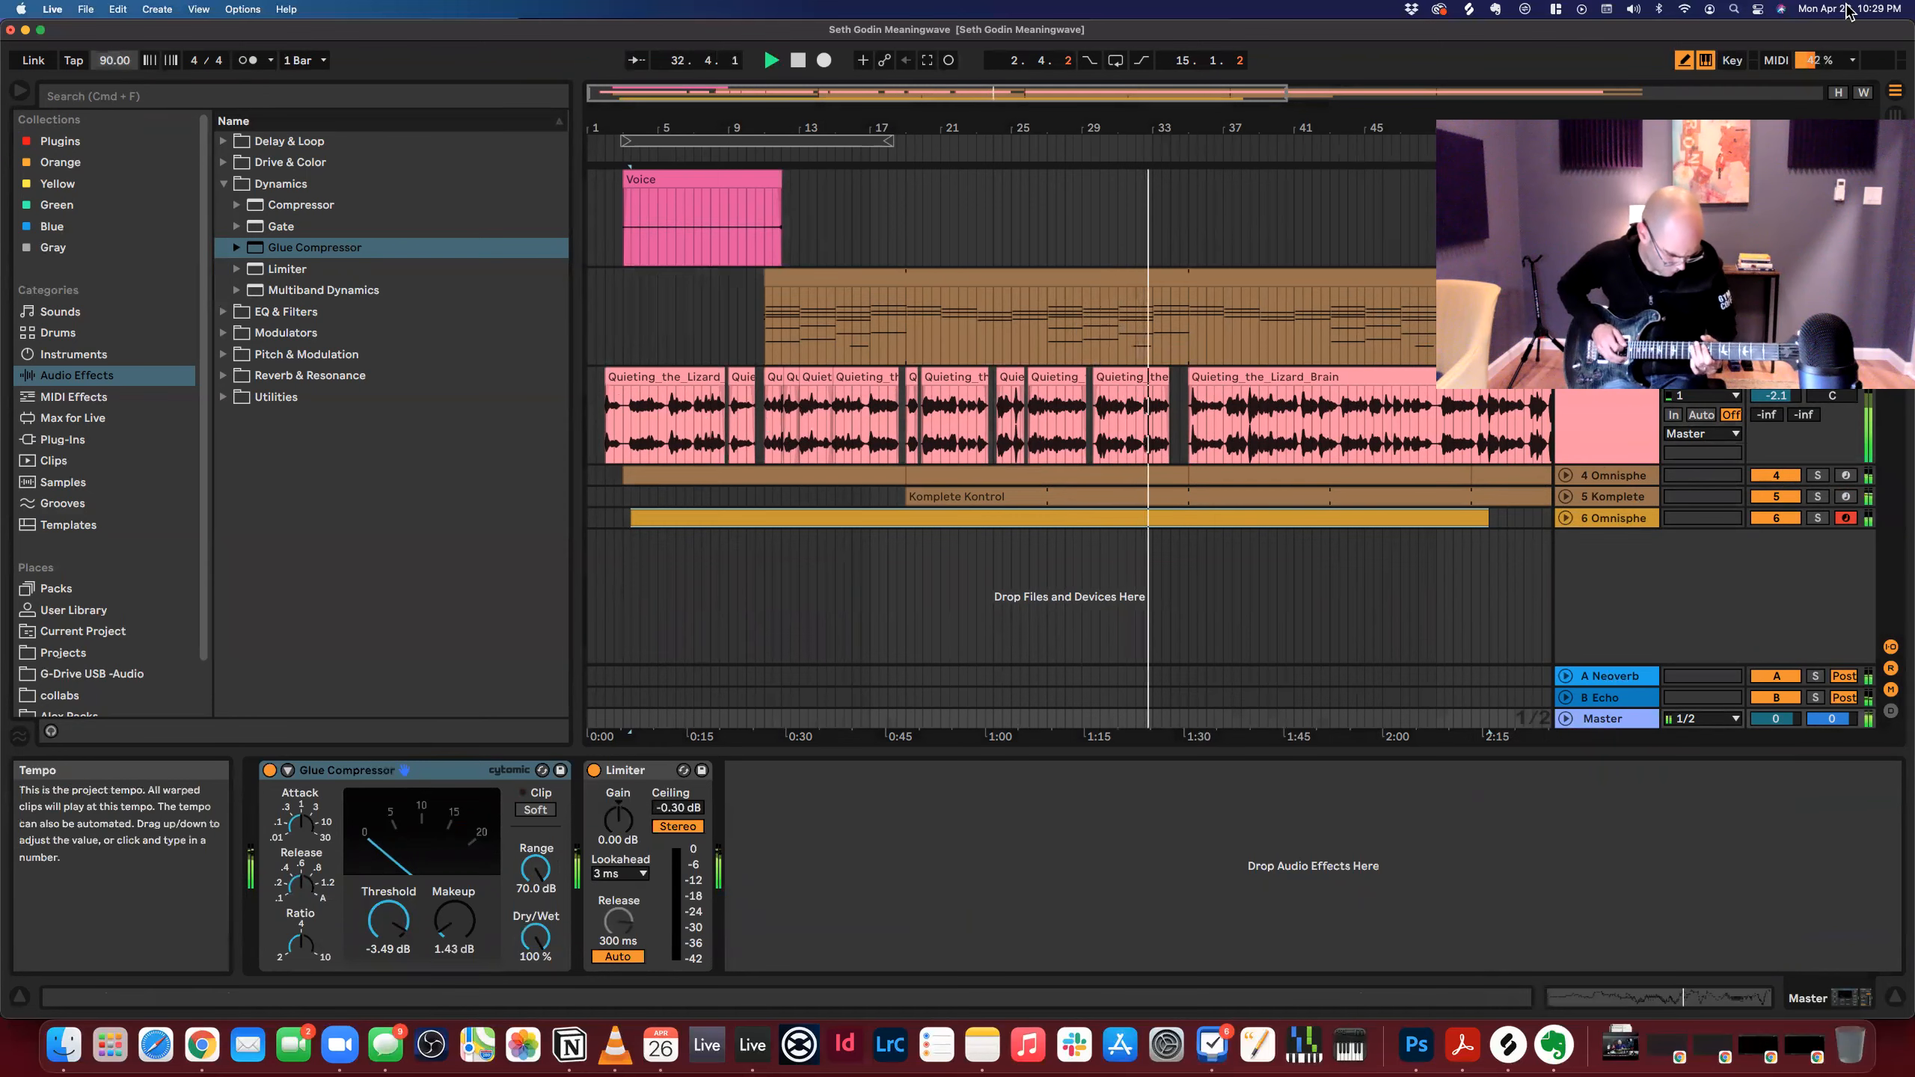
pyautogui.press('a')
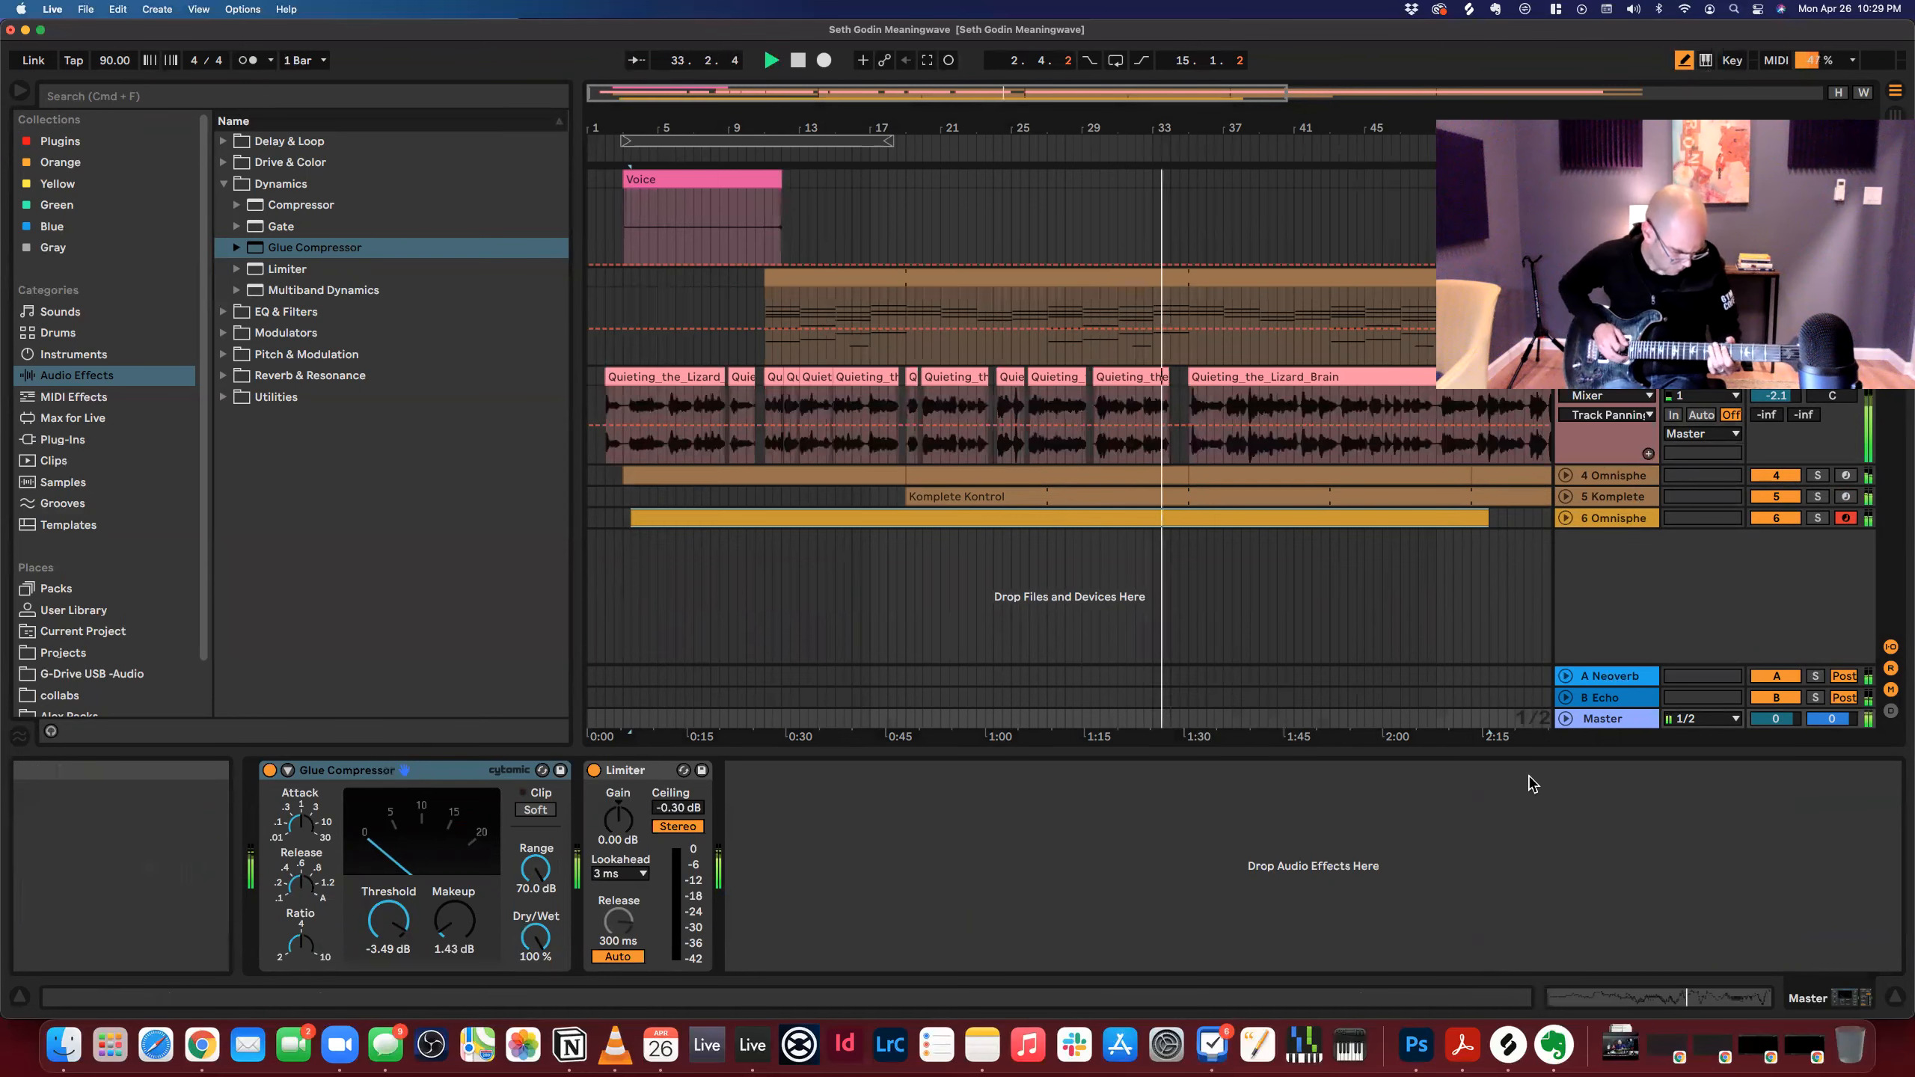
pyautogui.click(1566, 718)
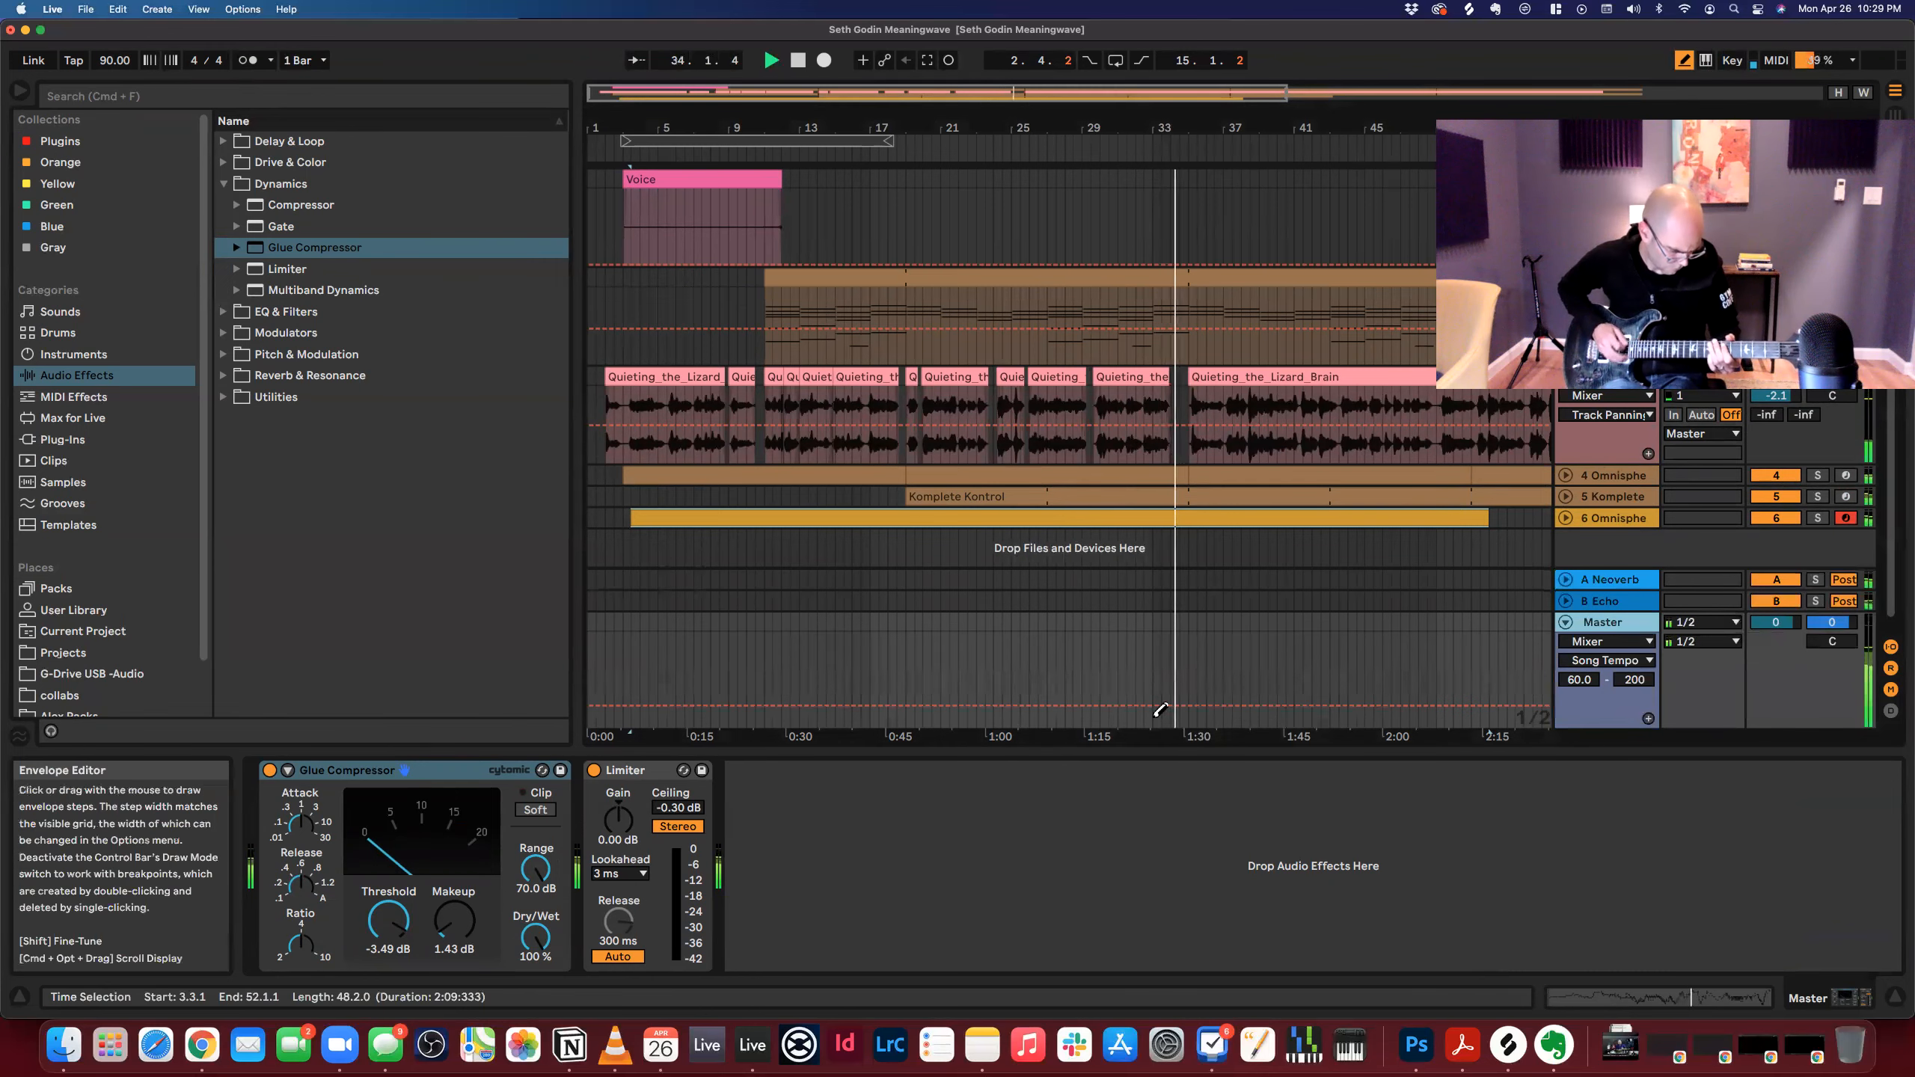
pyautogui.press('b')
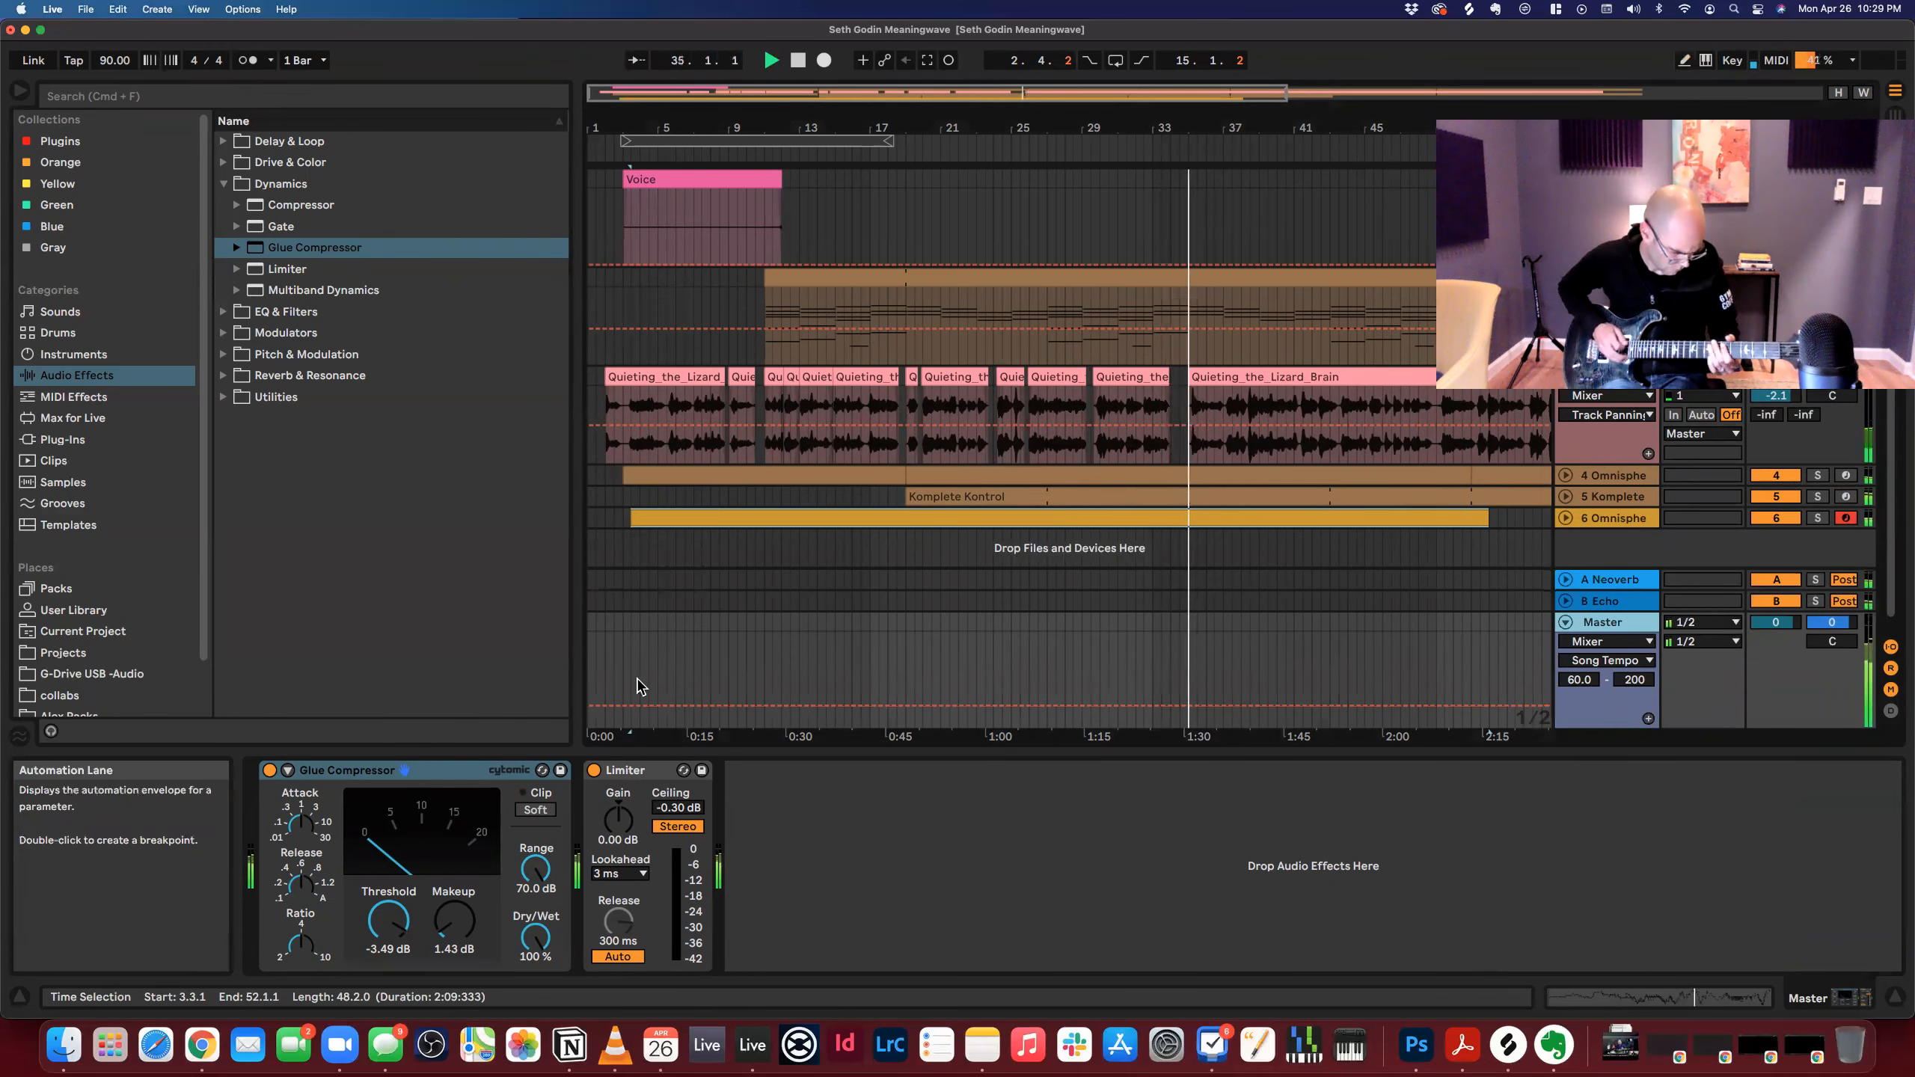
pyautogui.click(628, 706)
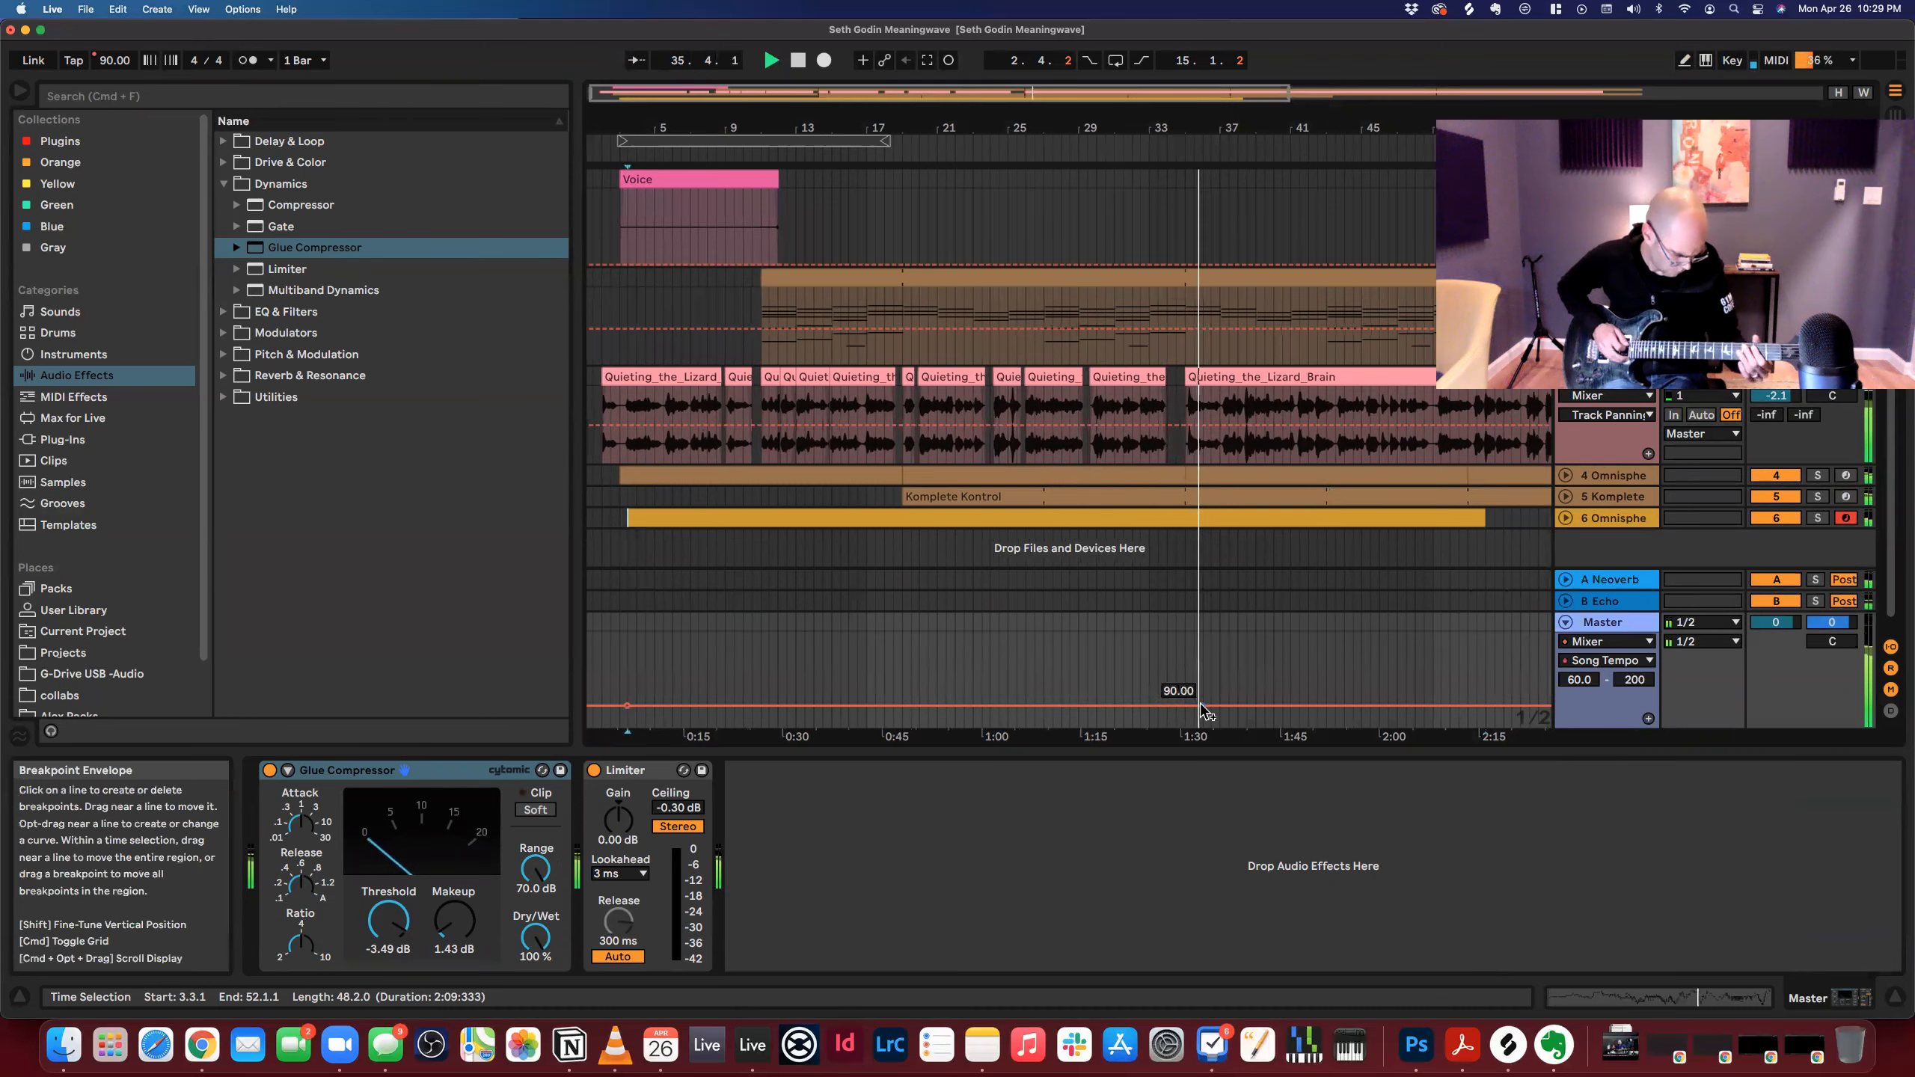
# Ramp the song tempo gradually up to 117 BPM with a breakpoint at about bar 54.
pyautogui.hscroll(5, 1300, 628)
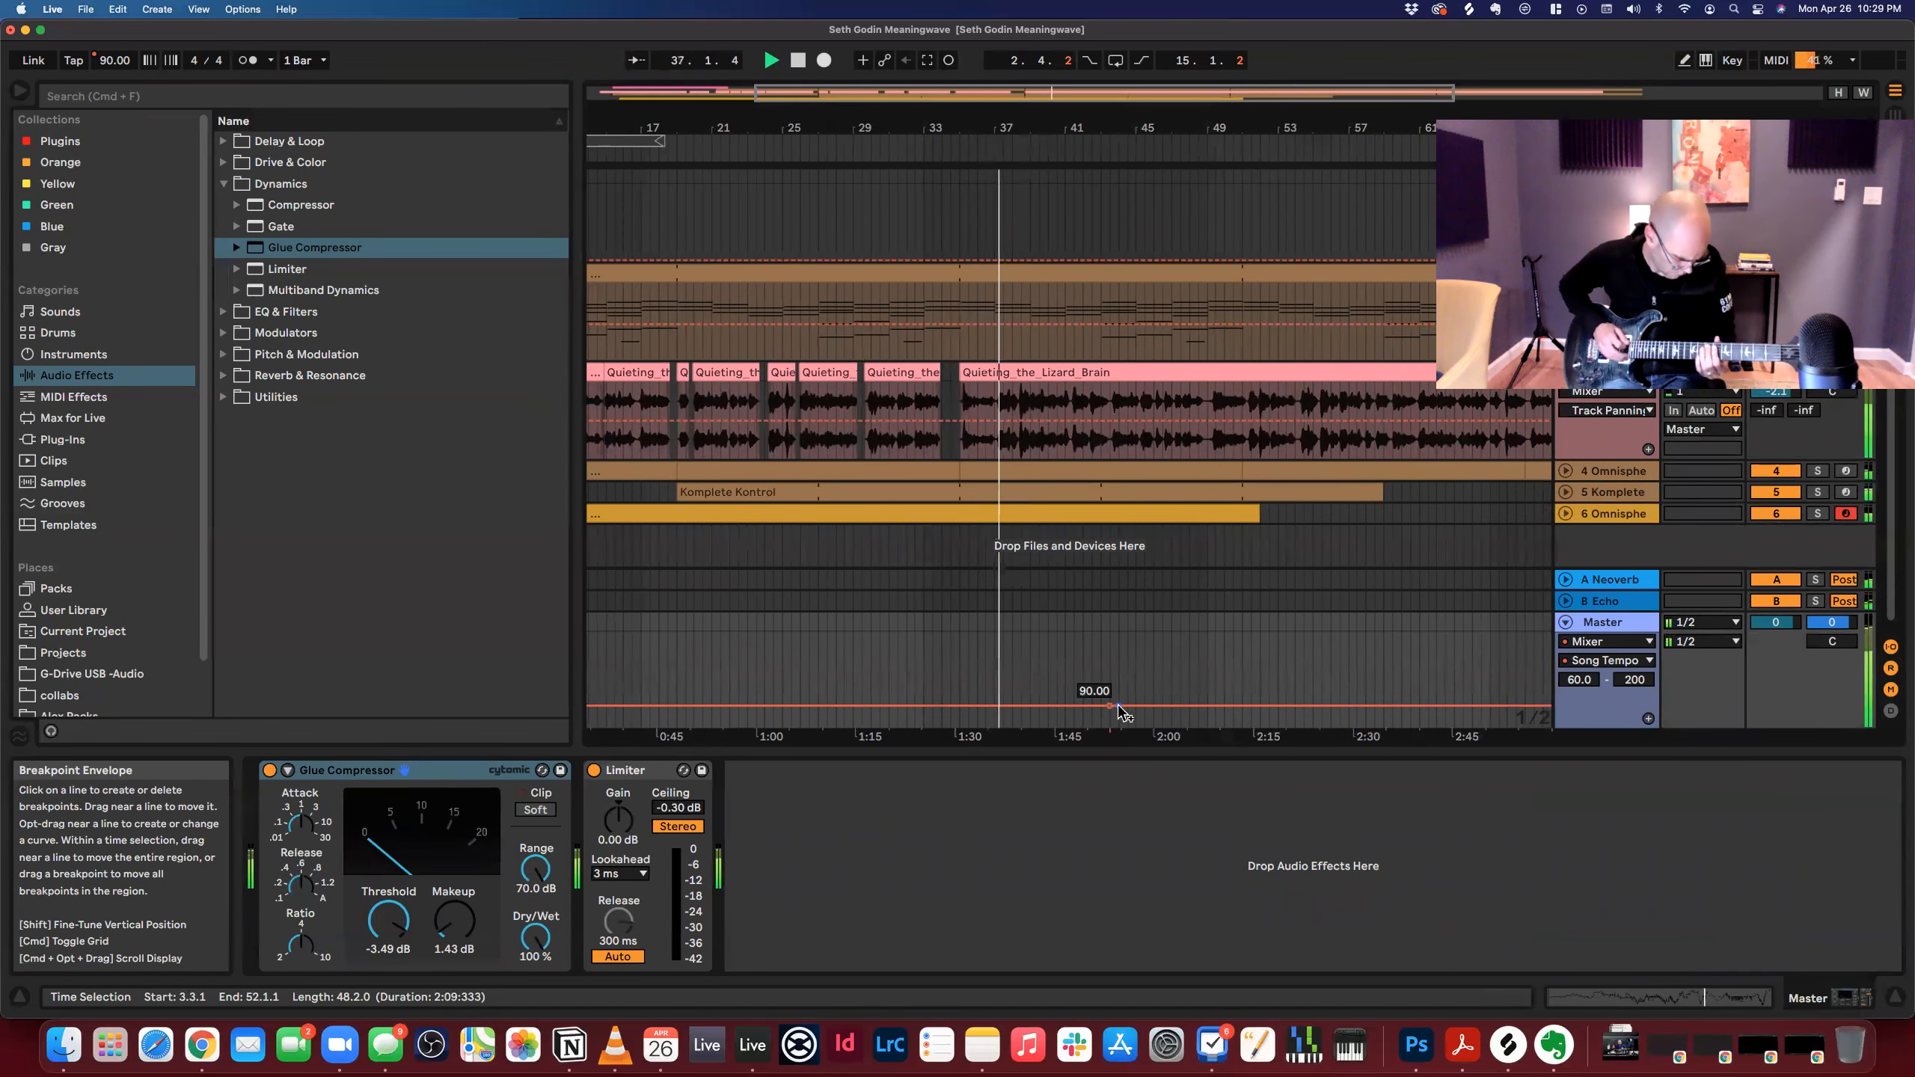
pyautogui.moveTo(1145, 706); pyautogui.dragTo(1223, 694)
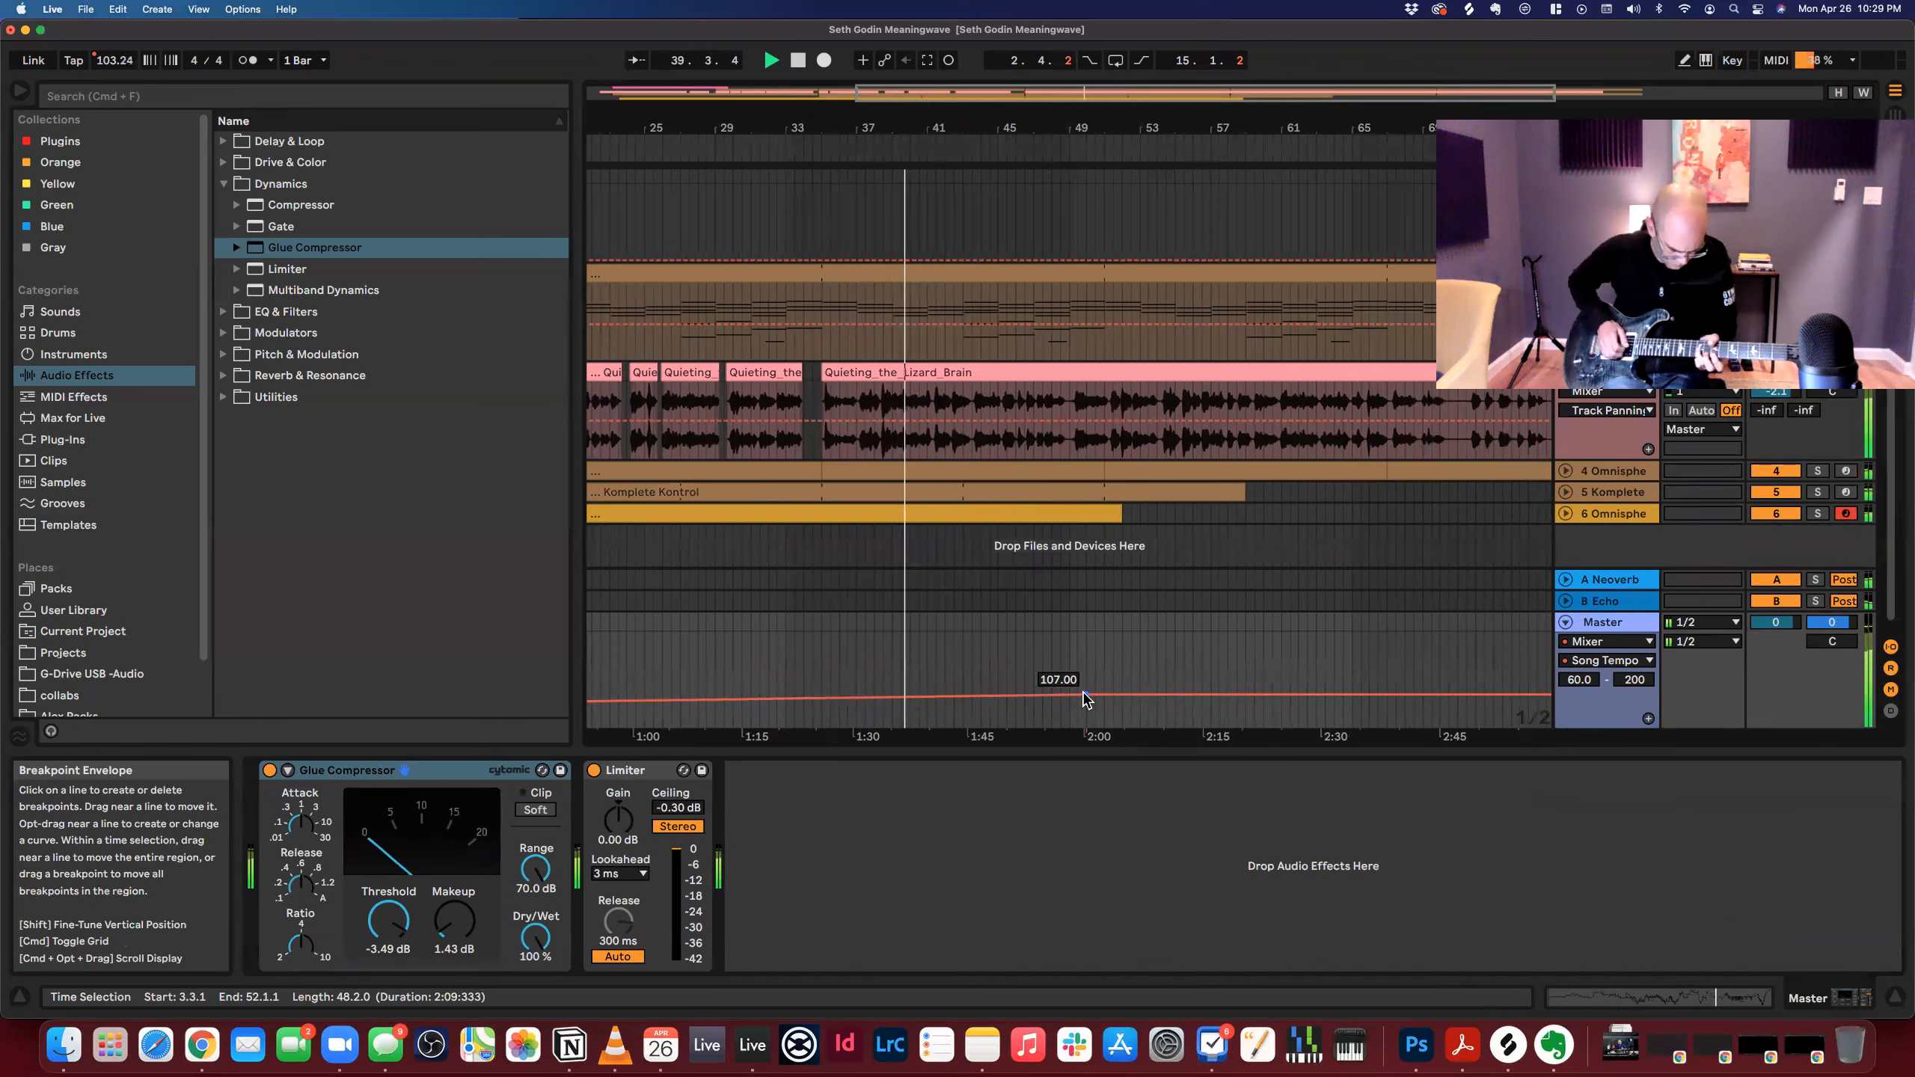
pyautogui.moveTo(1094, 694); pyautogui.dragTo(1165, 688)
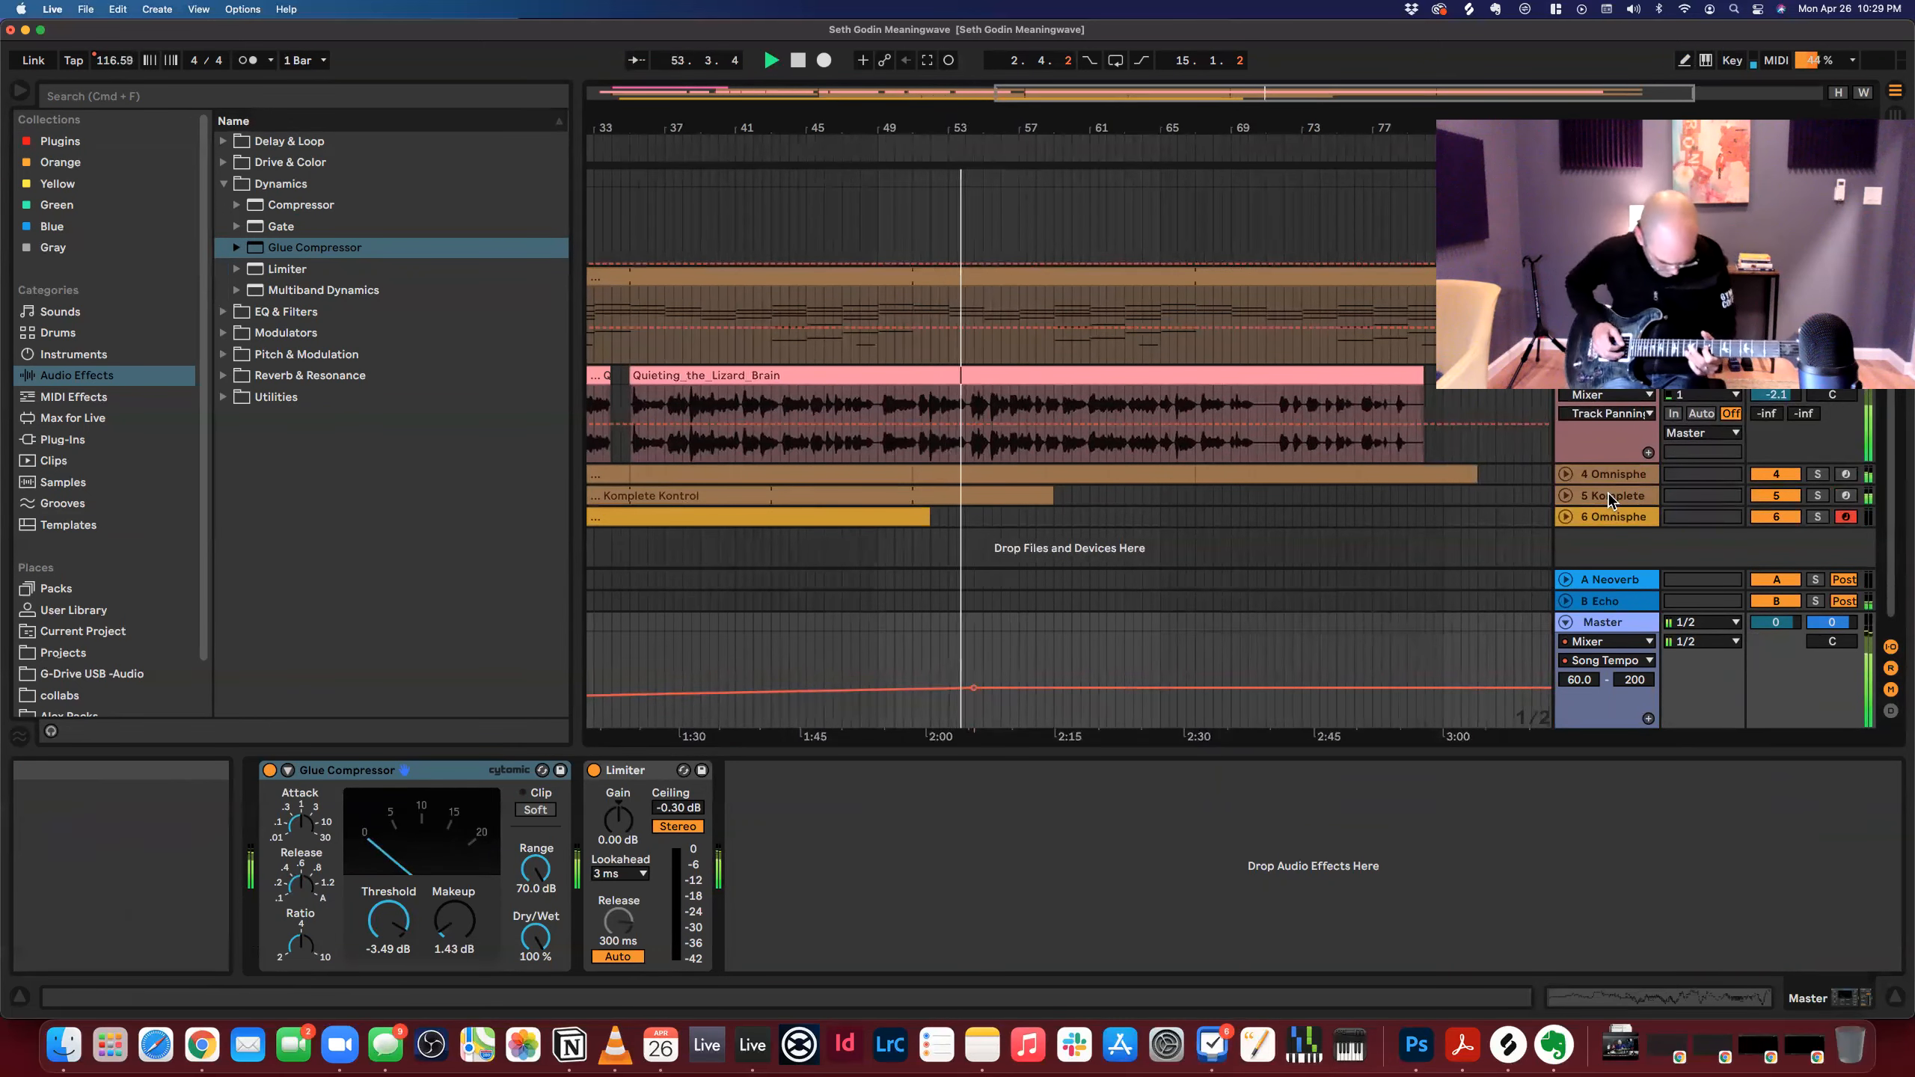
# Unfold the Komplete Kontrol and Omnisphere chord tracks, and drop the song tempo to 75 BPM where the percussion clip ends.
pyautogui.click(1566, 496)
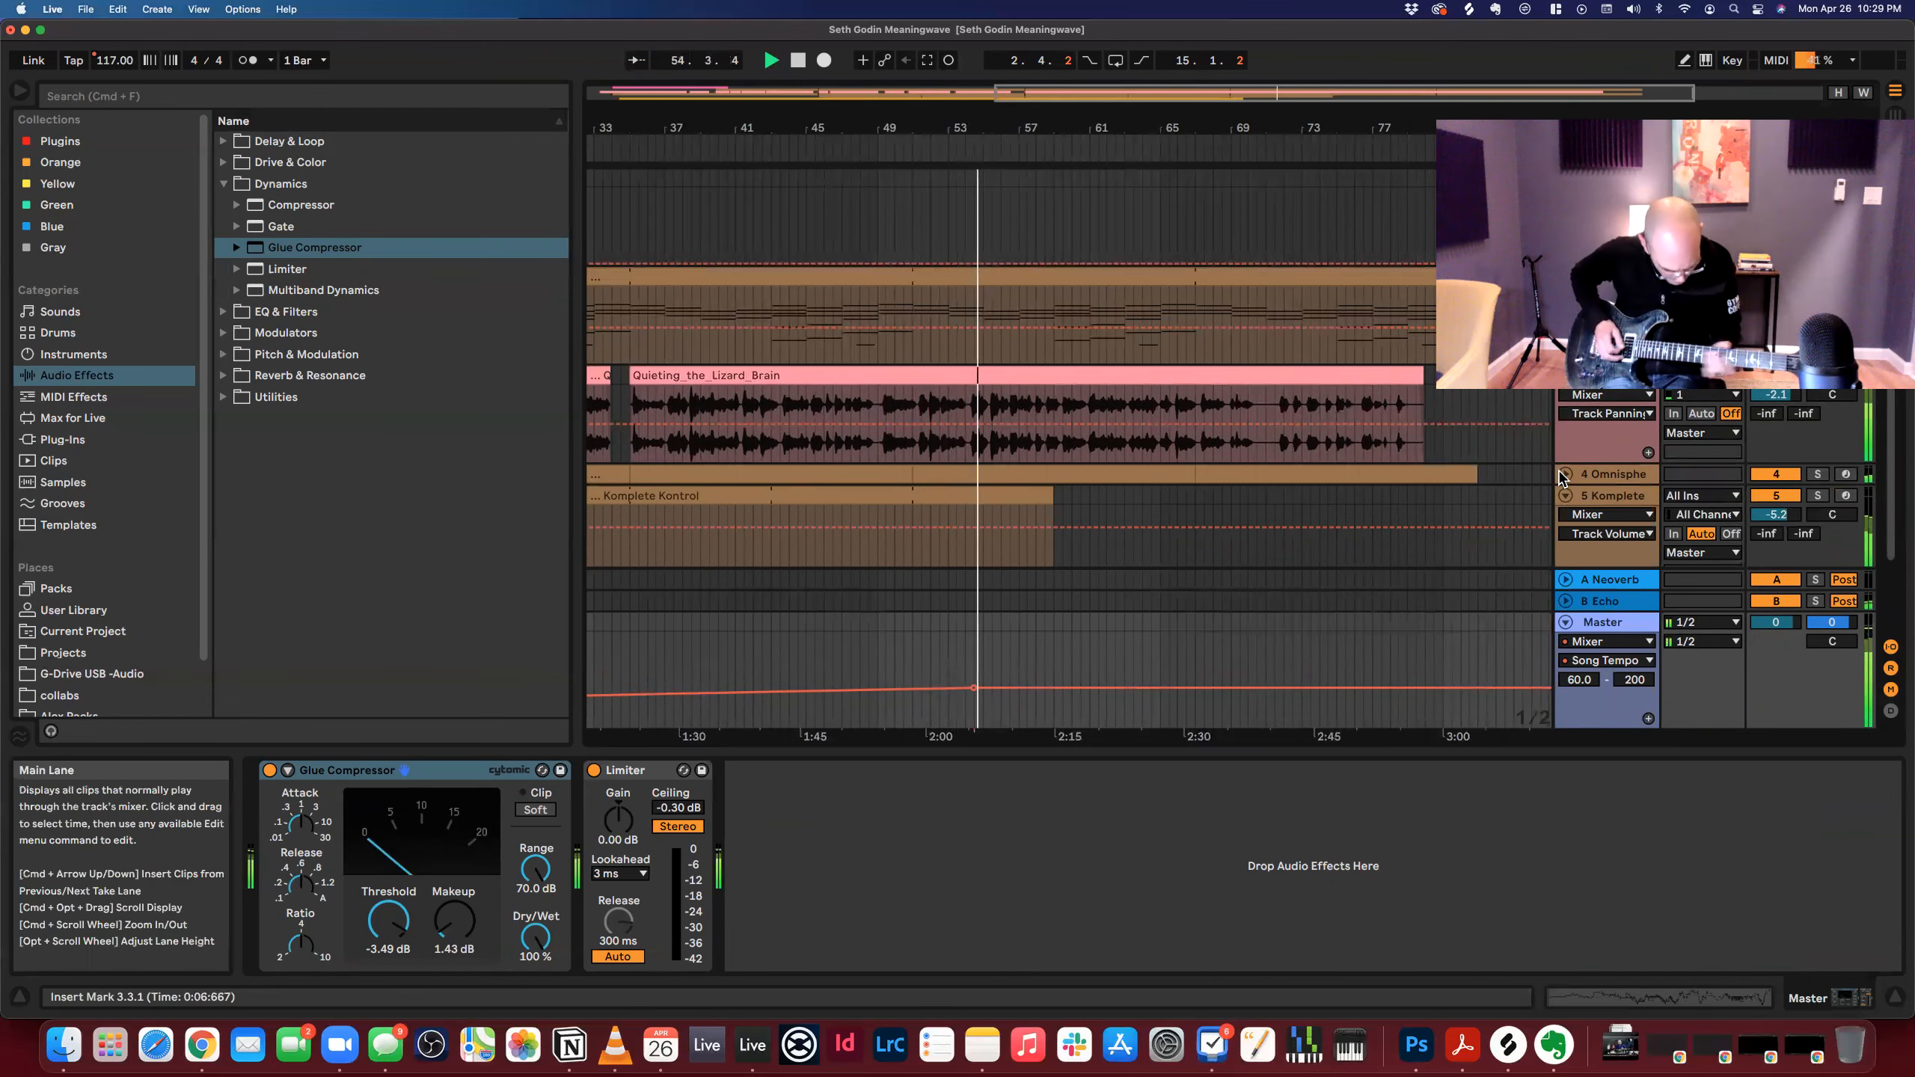
pyautogui.click(1565, 475)
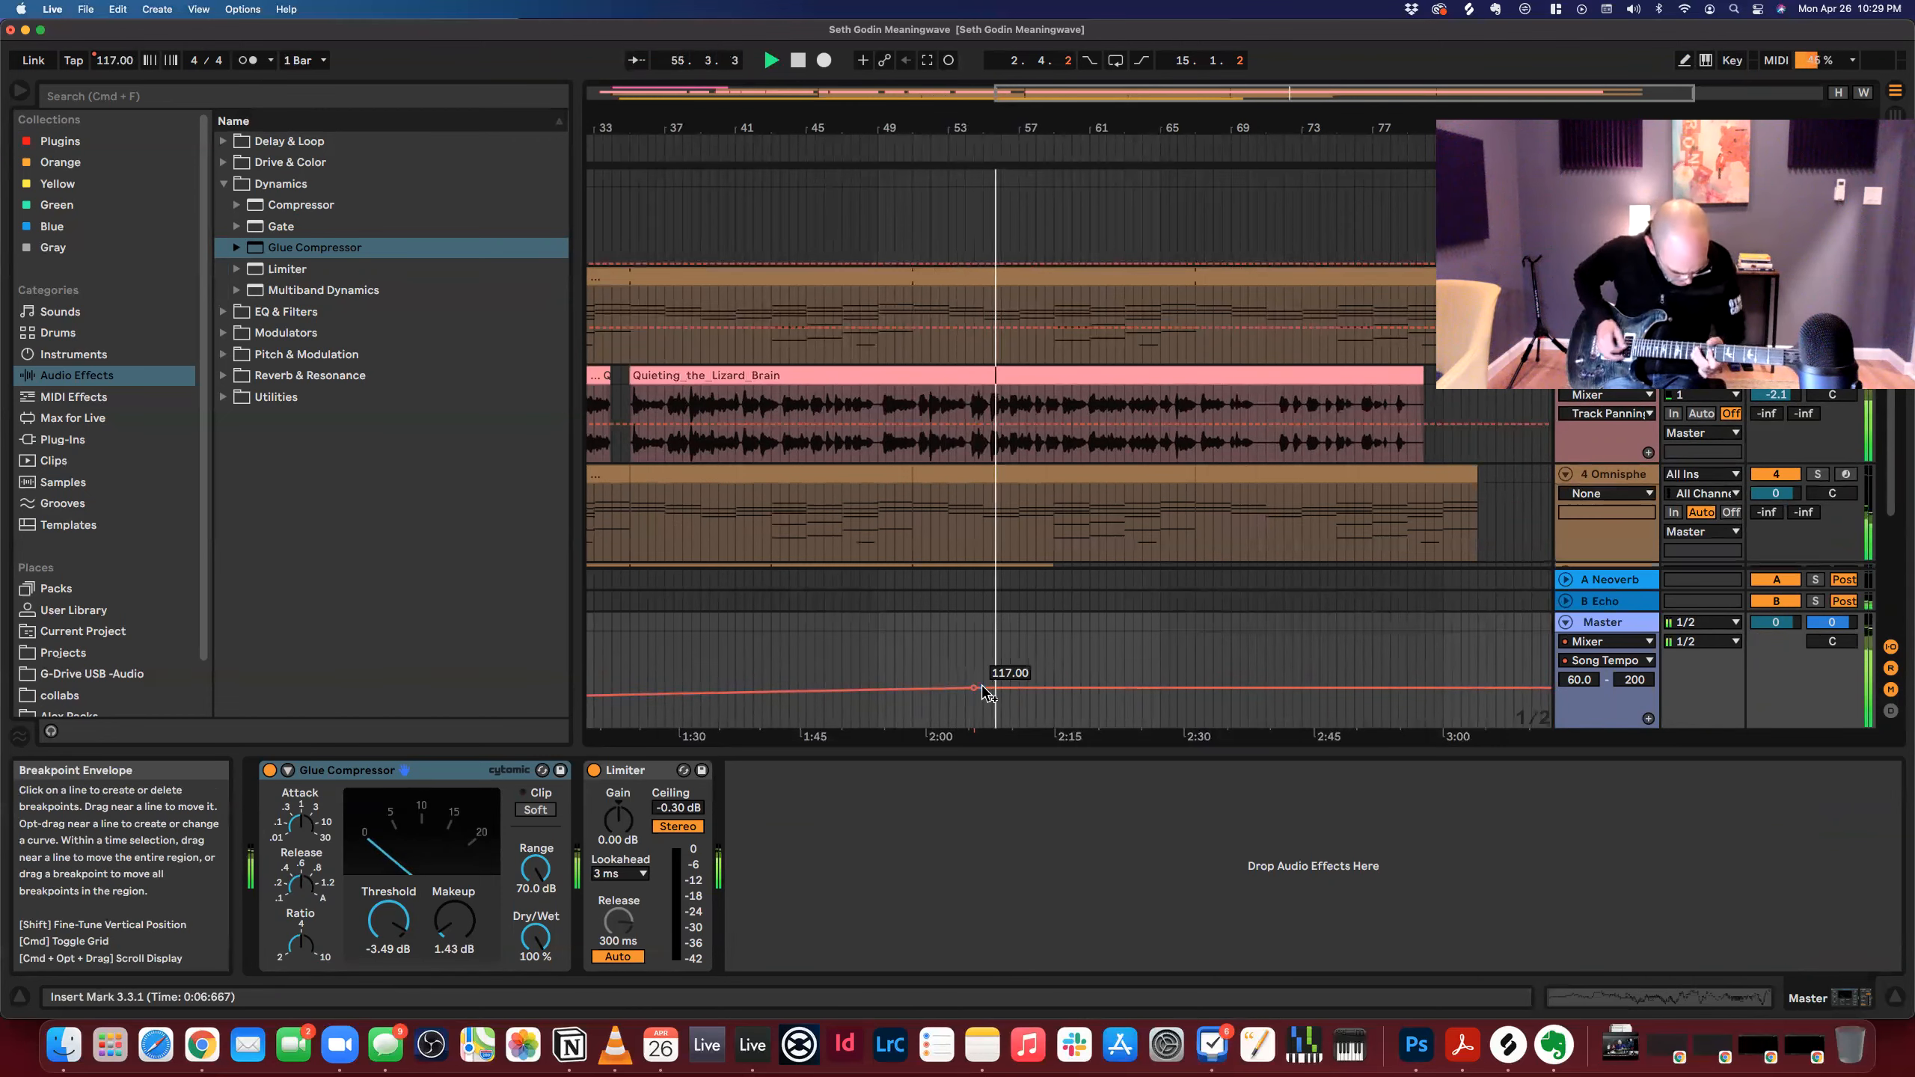
pyautogui.moveTo(1044, 688); pyautogui.dragTo(1044, 699)
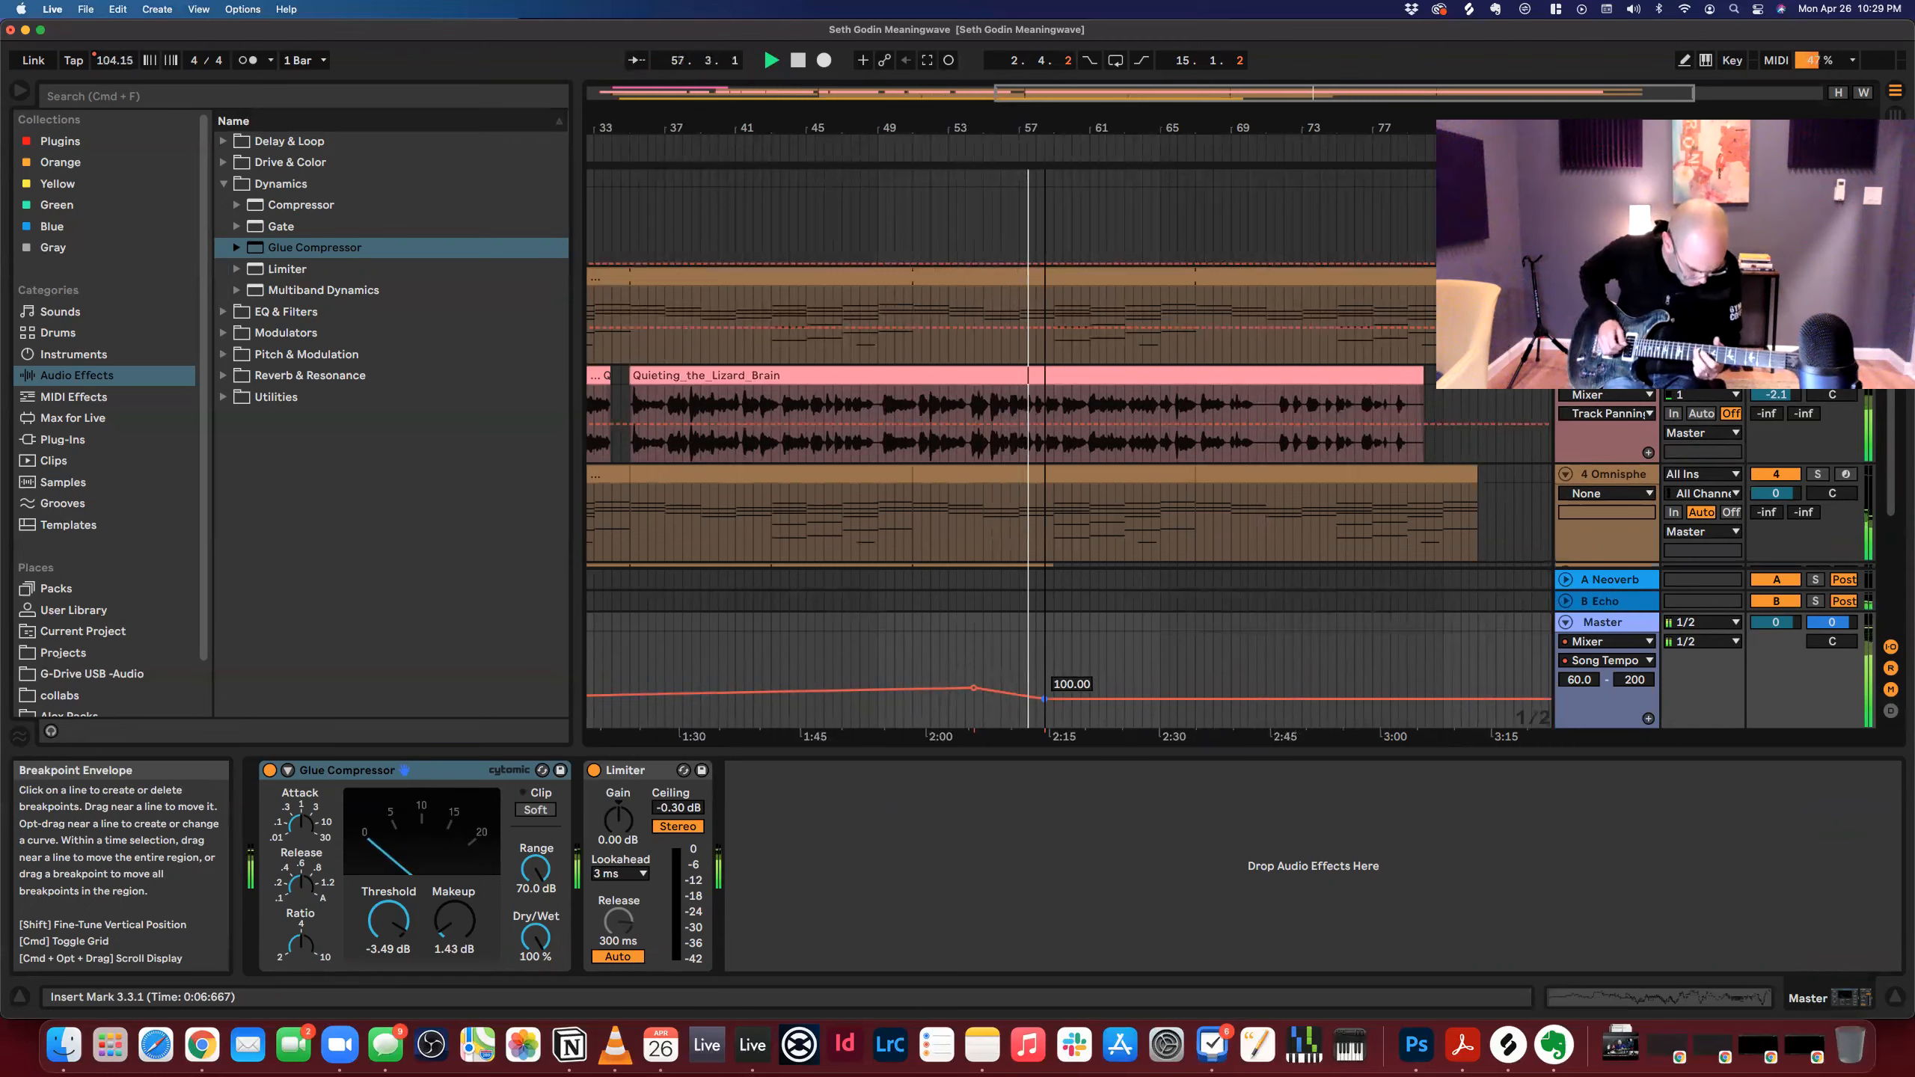
pyautogui.moveTo(1044, 698); pyautogui.dragTo(1053, 715)
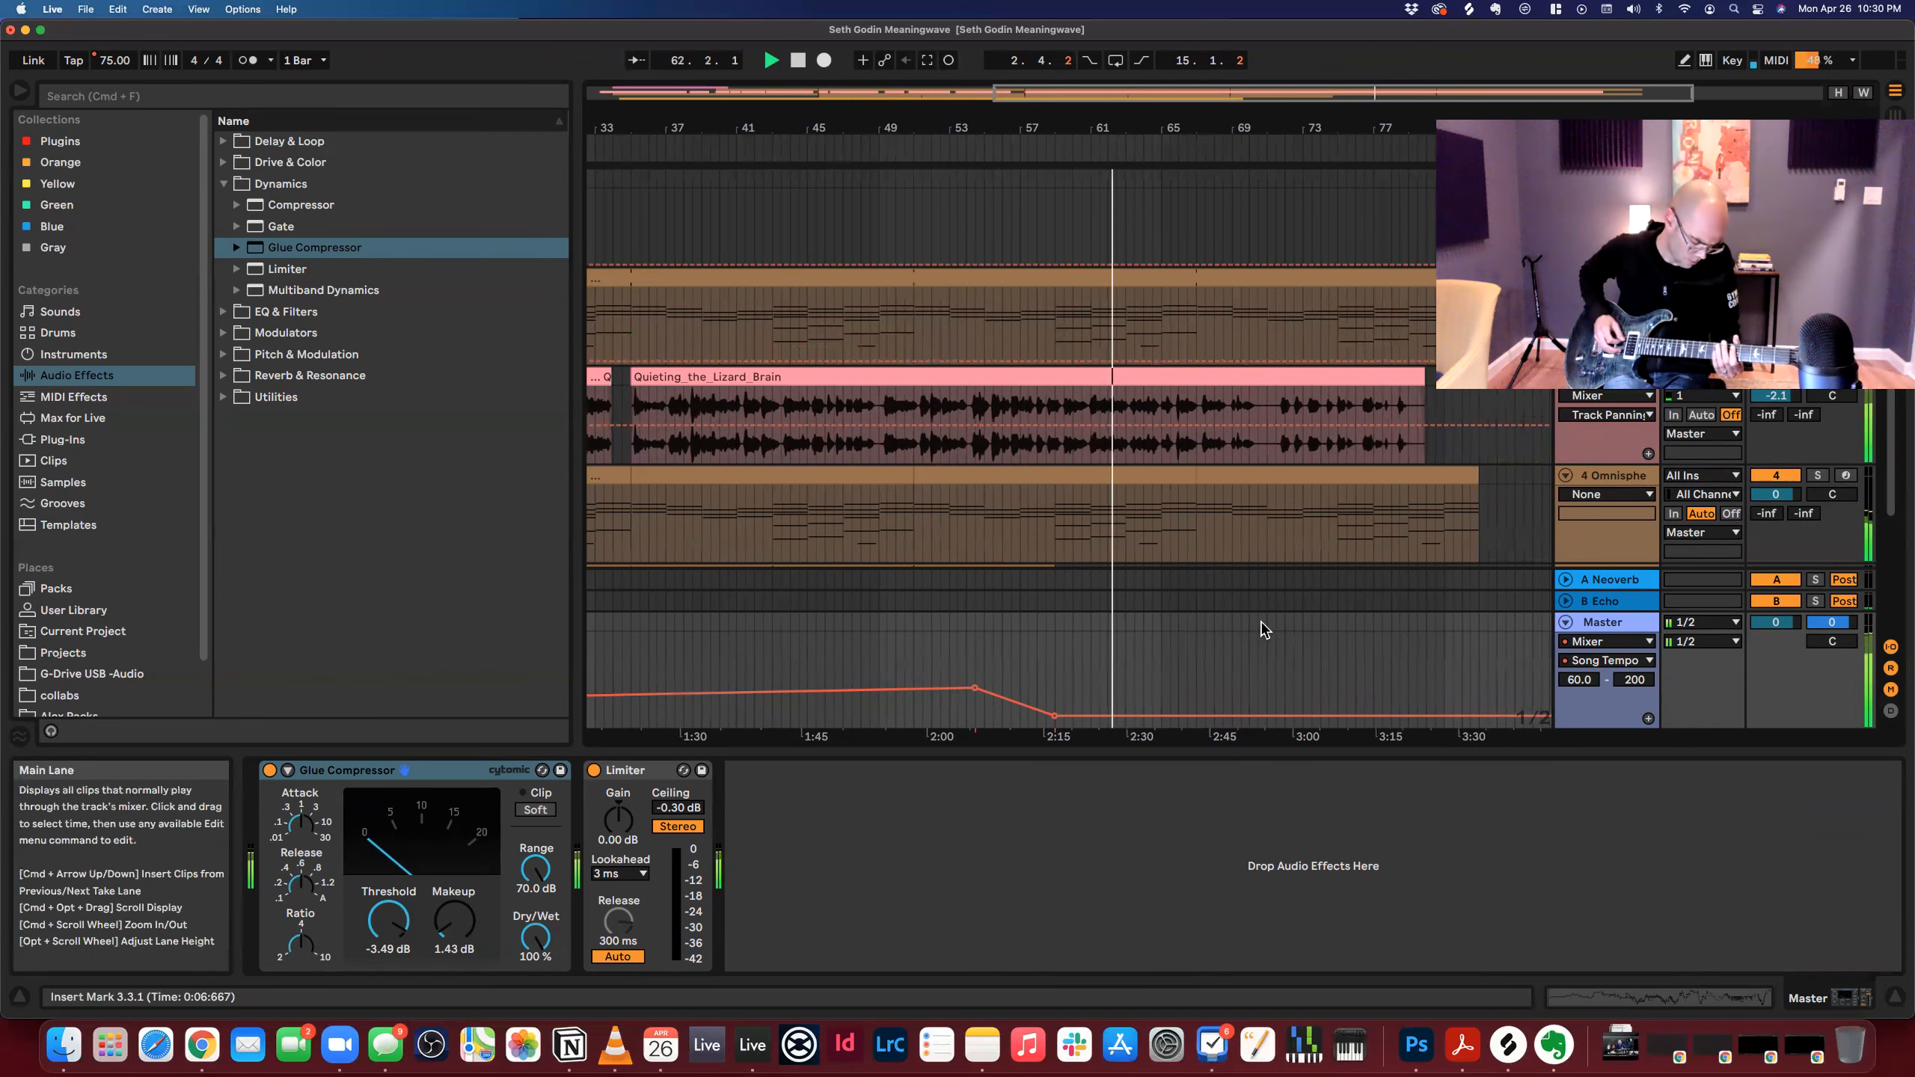
# Hold the song tempo at 75 BPM until about bar 64, ramp it to 107 BPM near bar 70, and unfold the lead track.
pyautogui.moveTo(1058, 722)
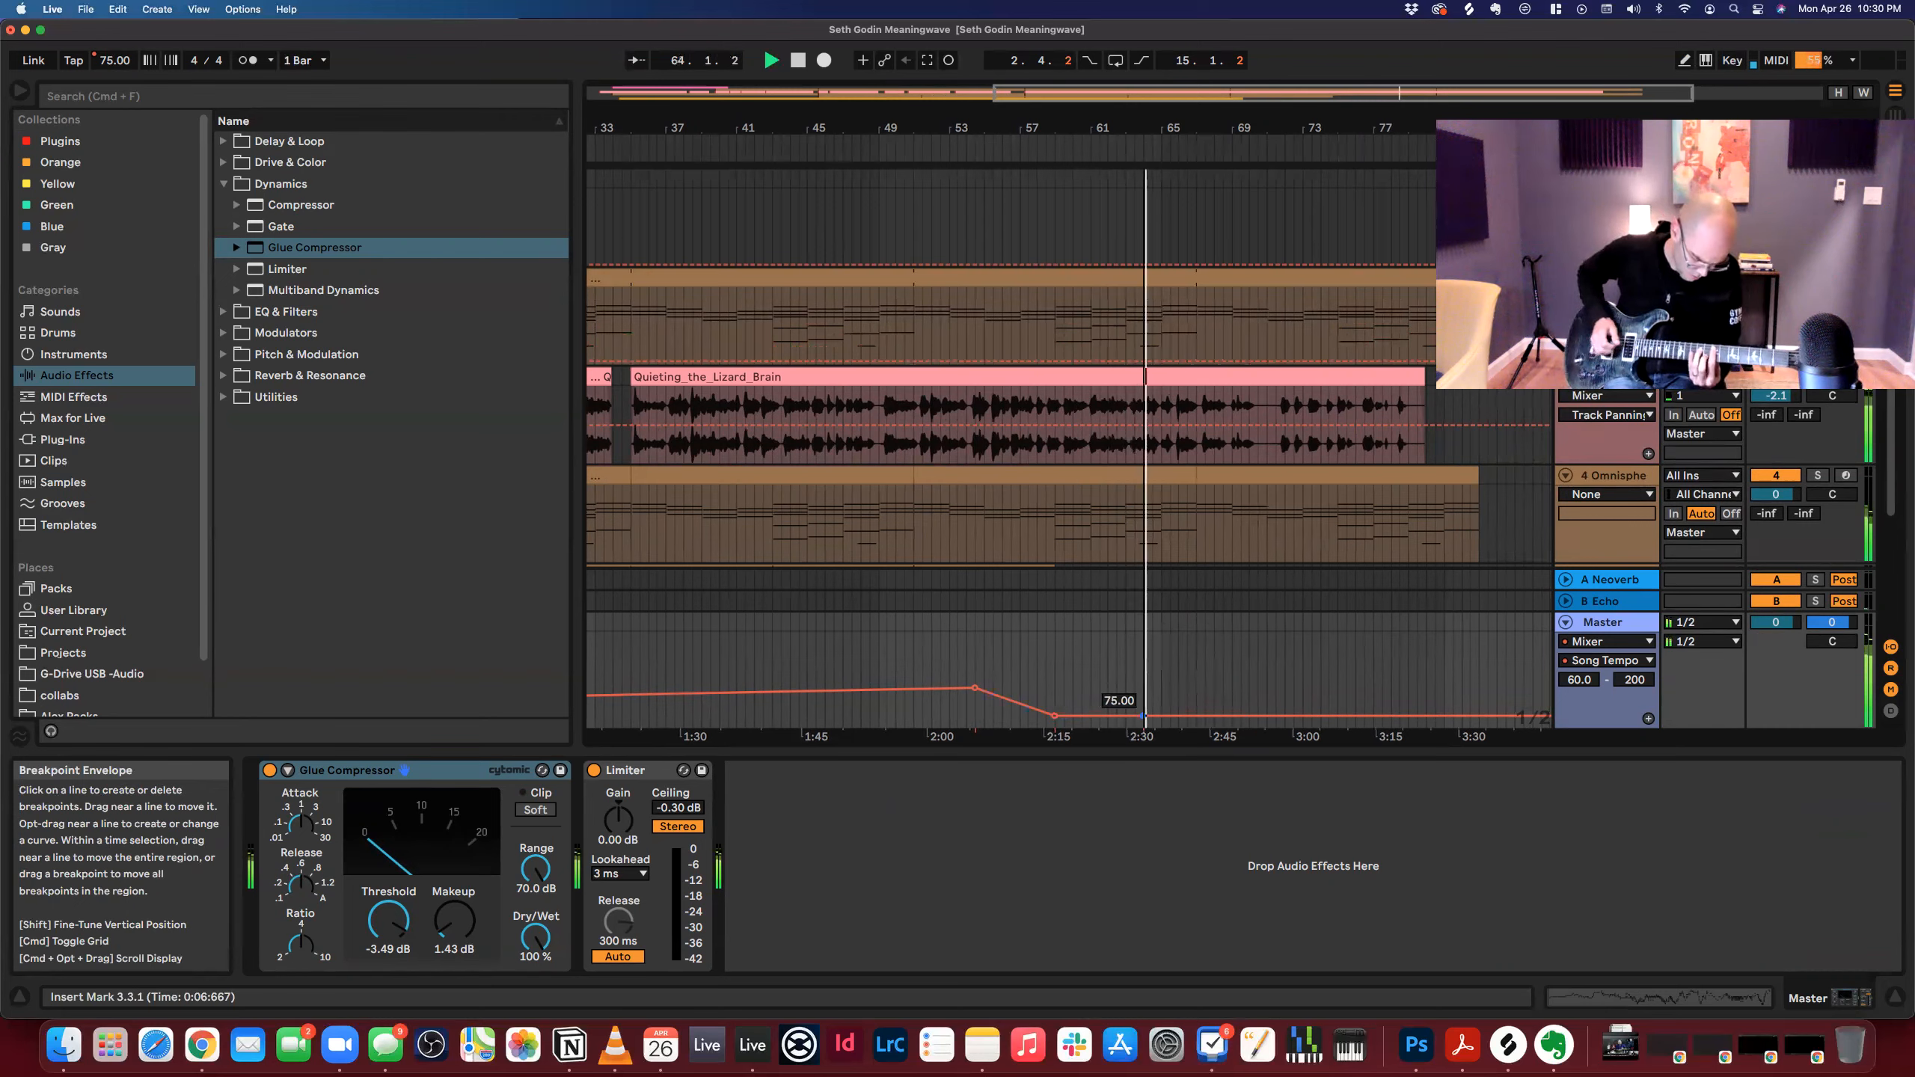
pyautogui.moveTo(1195, 715); pyautogui.dragTo(1257, 696)
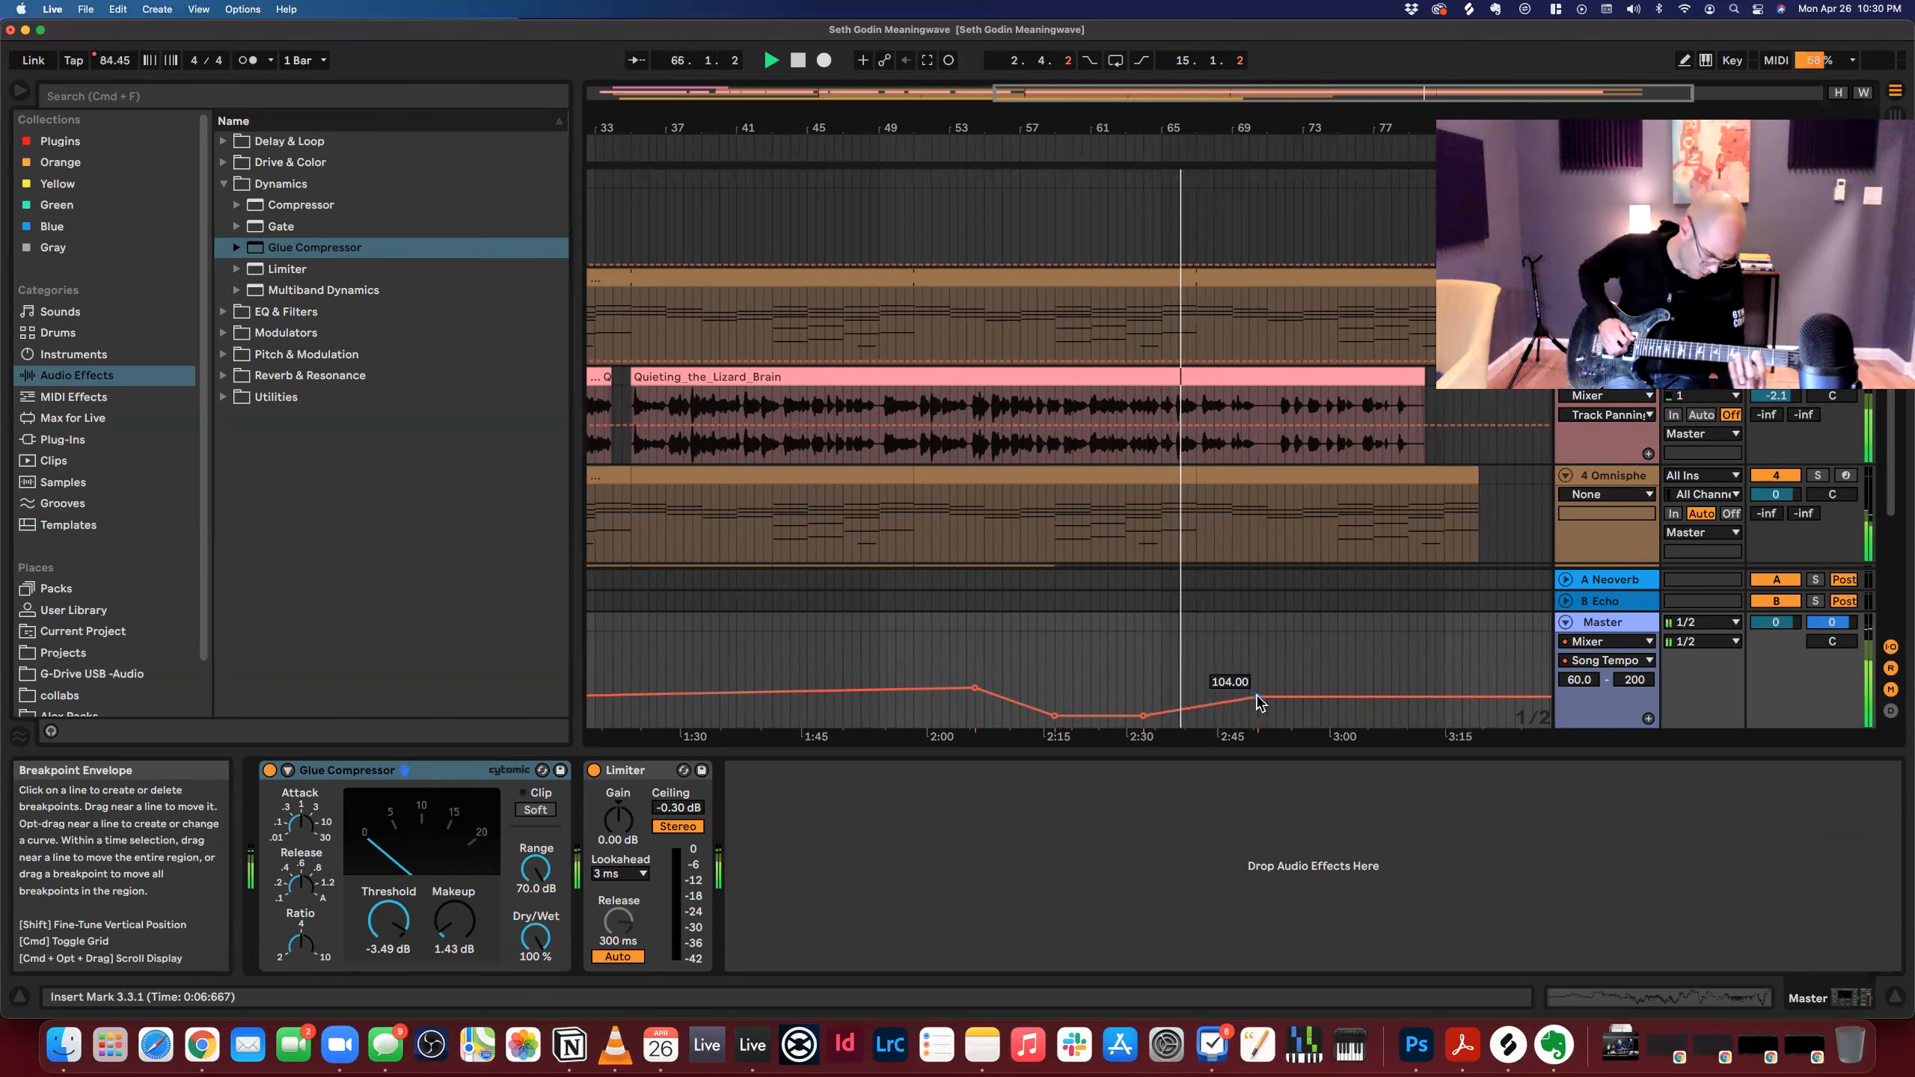
pyautogui.moveTo(1257, 702); pyautogui.dragTo(1256, 700)
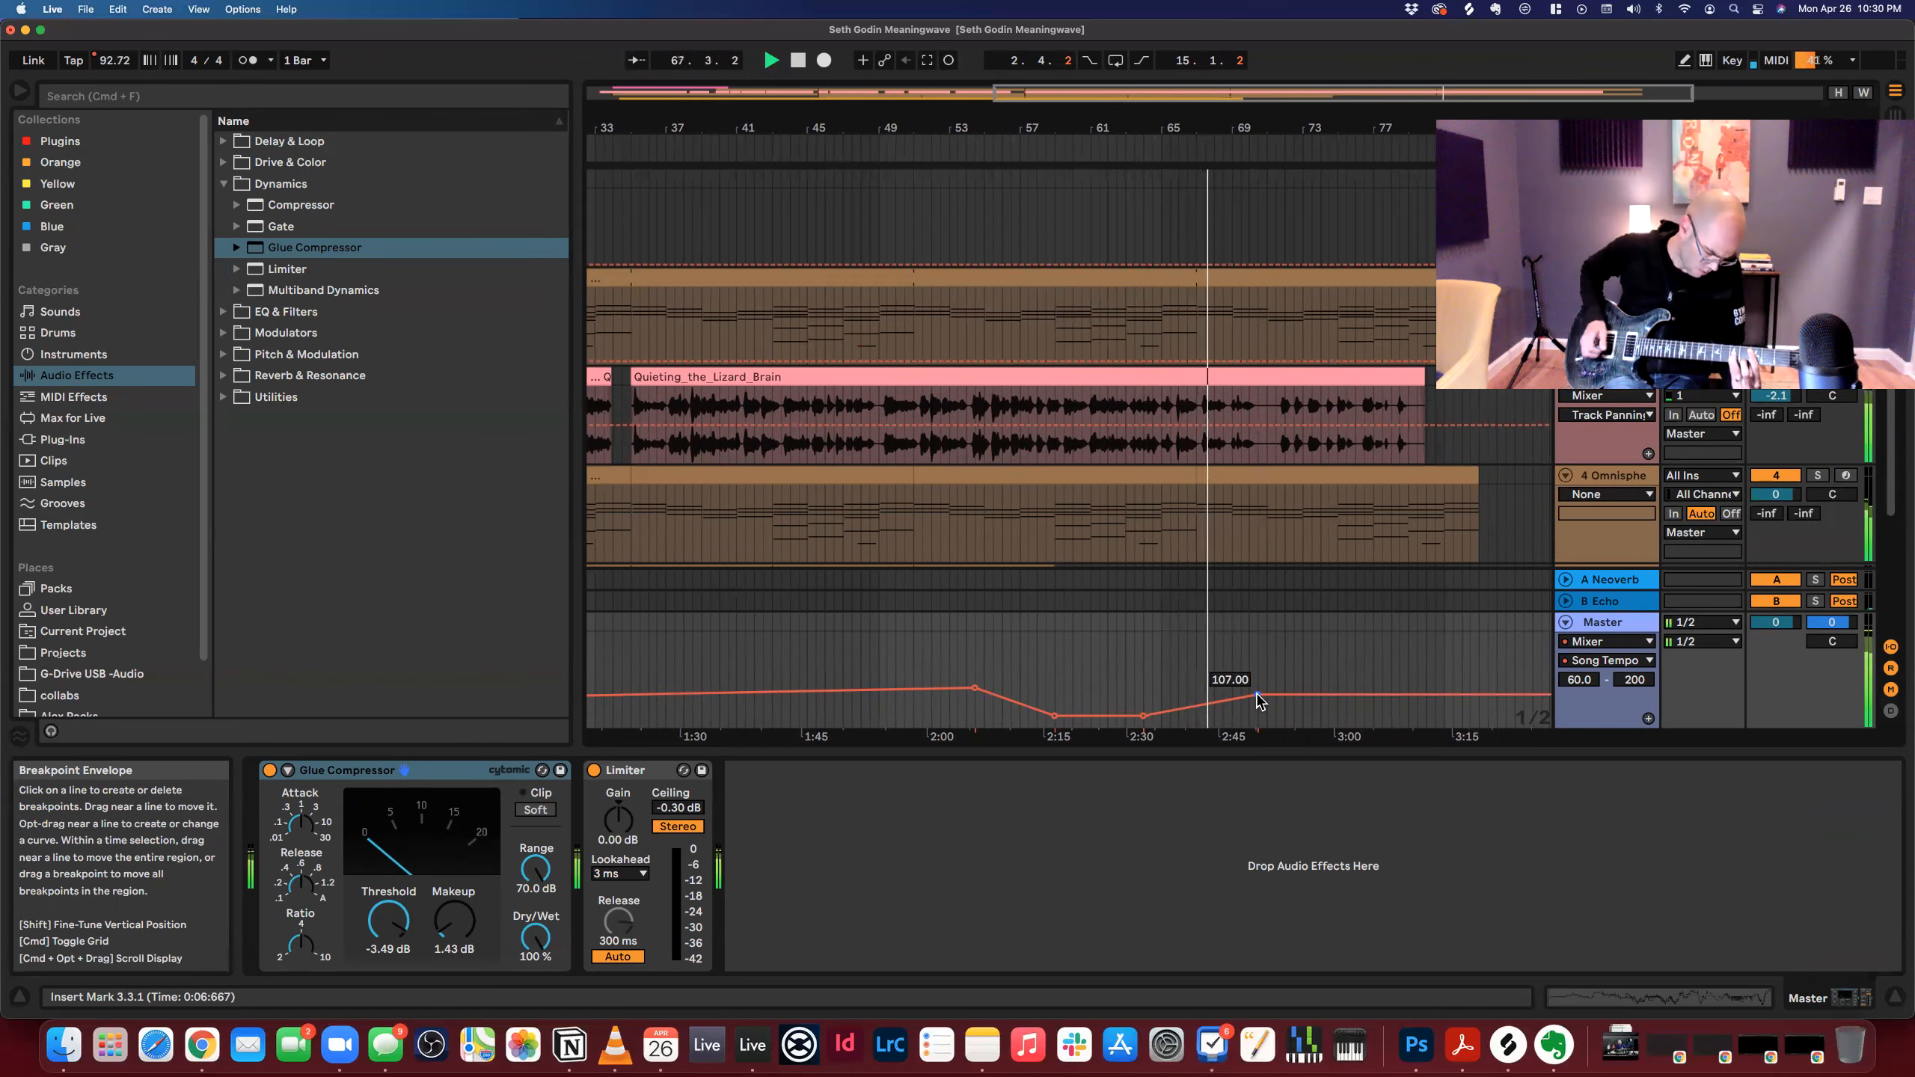
pyautogui.scroll(-5, 1219, 599)
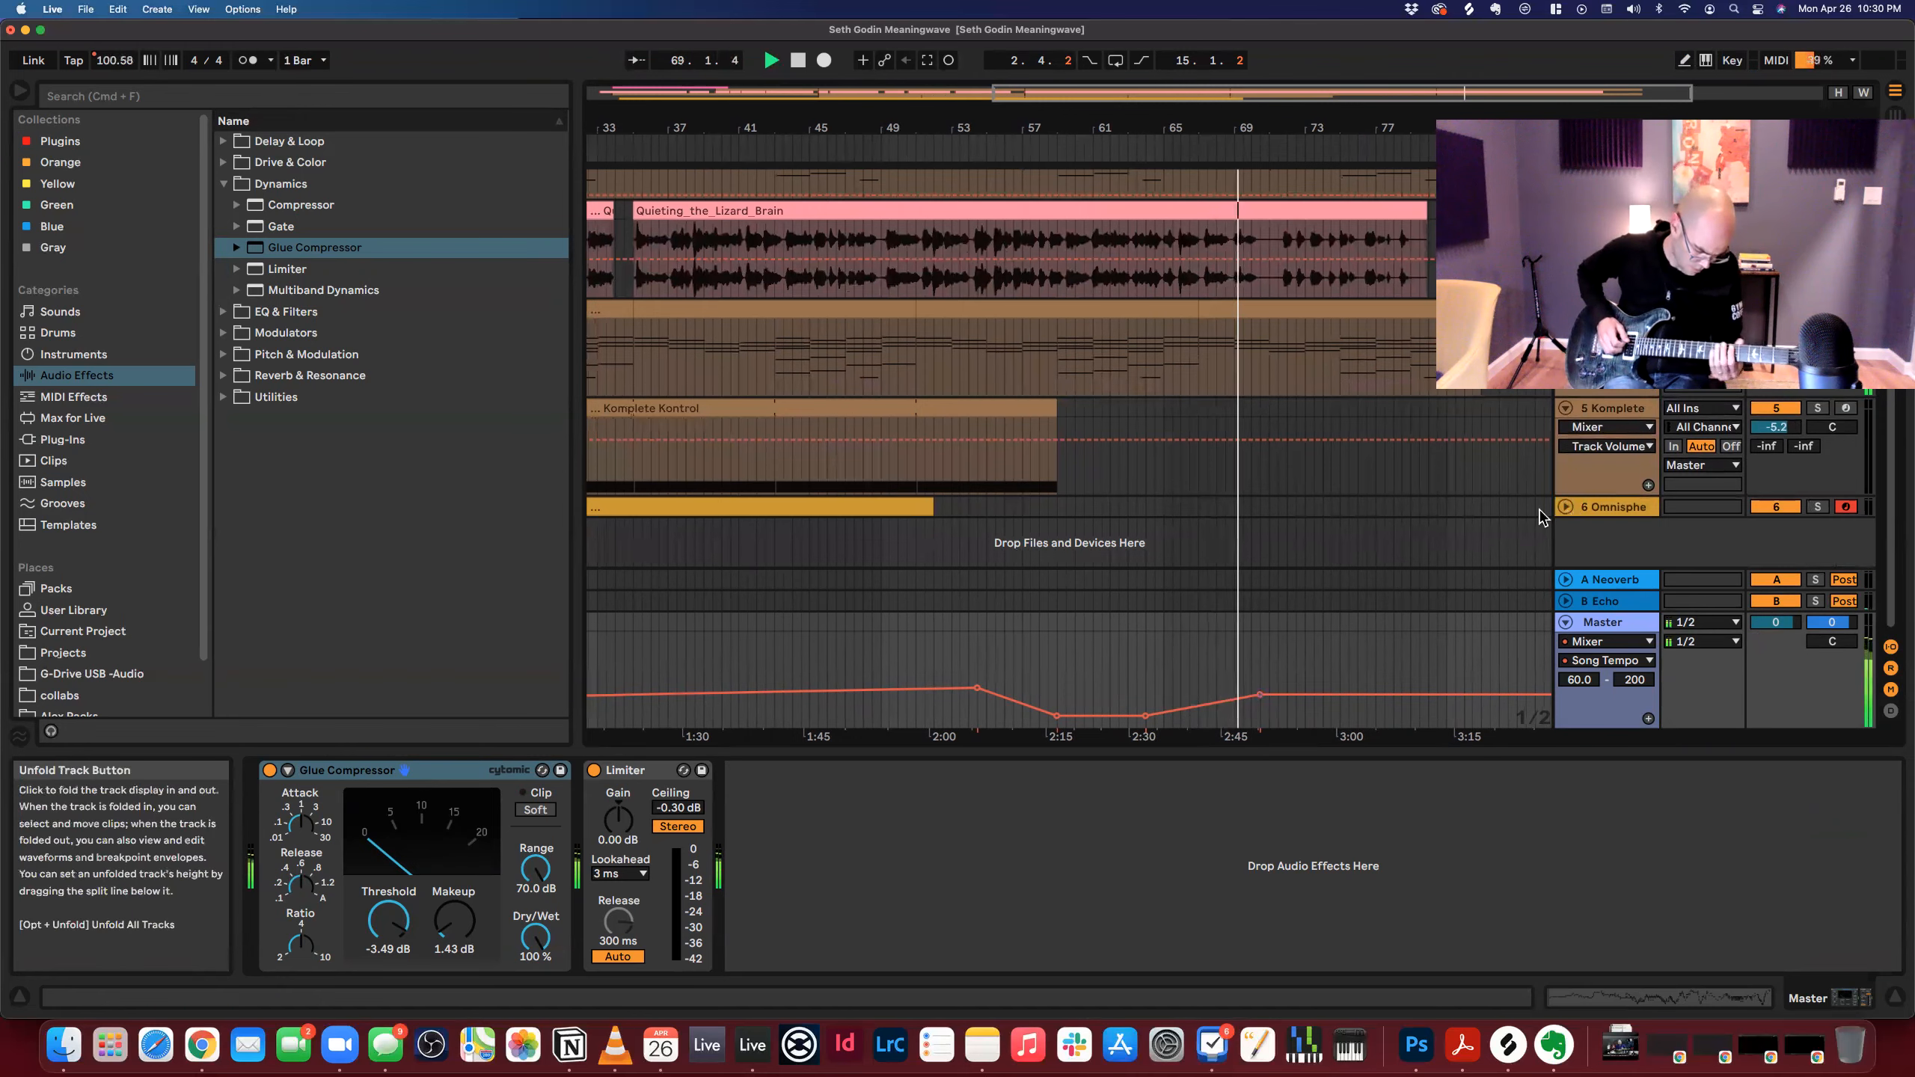
pyautogui.click(1565, 507)
pyautogui.moveTo(1259, 694); pyautogui.dragTo(1259, 695)
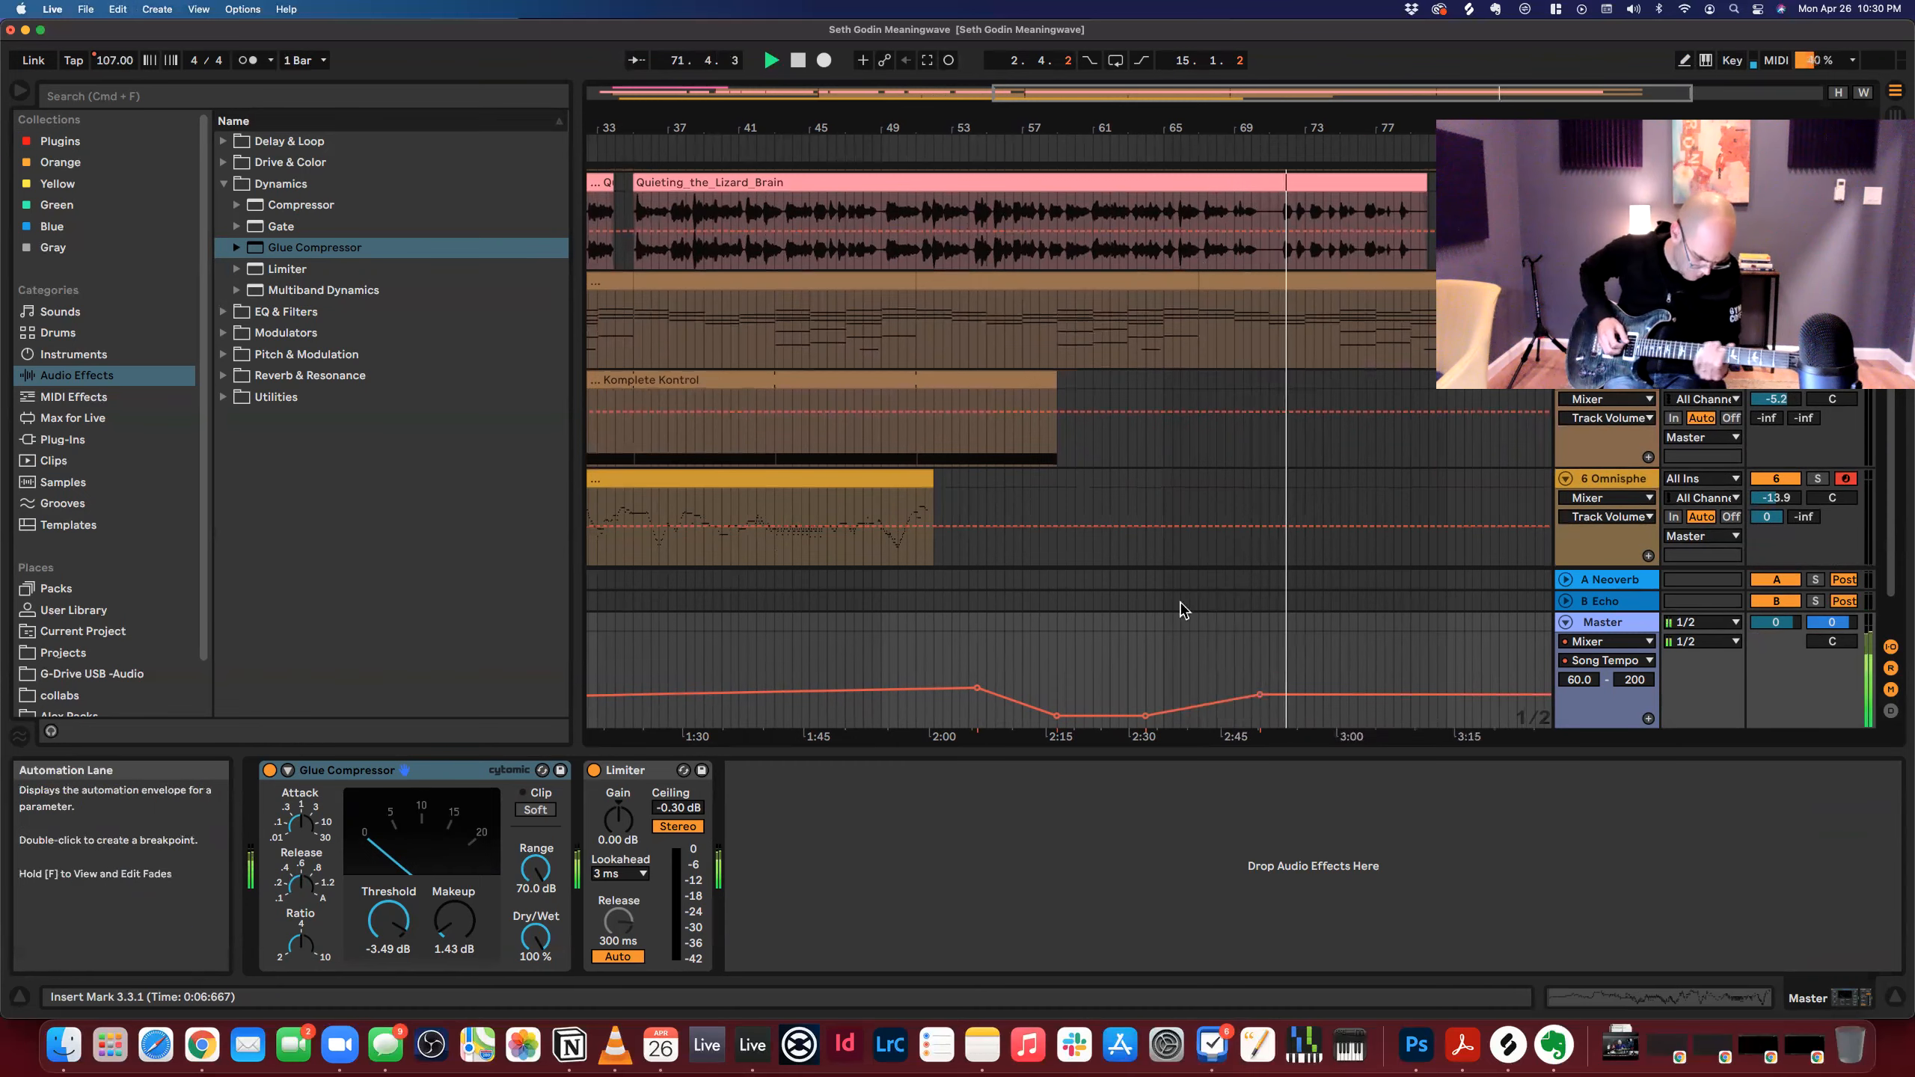
# Add a steep tempo rise to 124 BPM at about bar 71, and select the last speech clip.
pyautogui.moveTo(1259, 694); pyautogui.dragTo(1269, 683)
pyautogui.doubleClick(1312, 181)
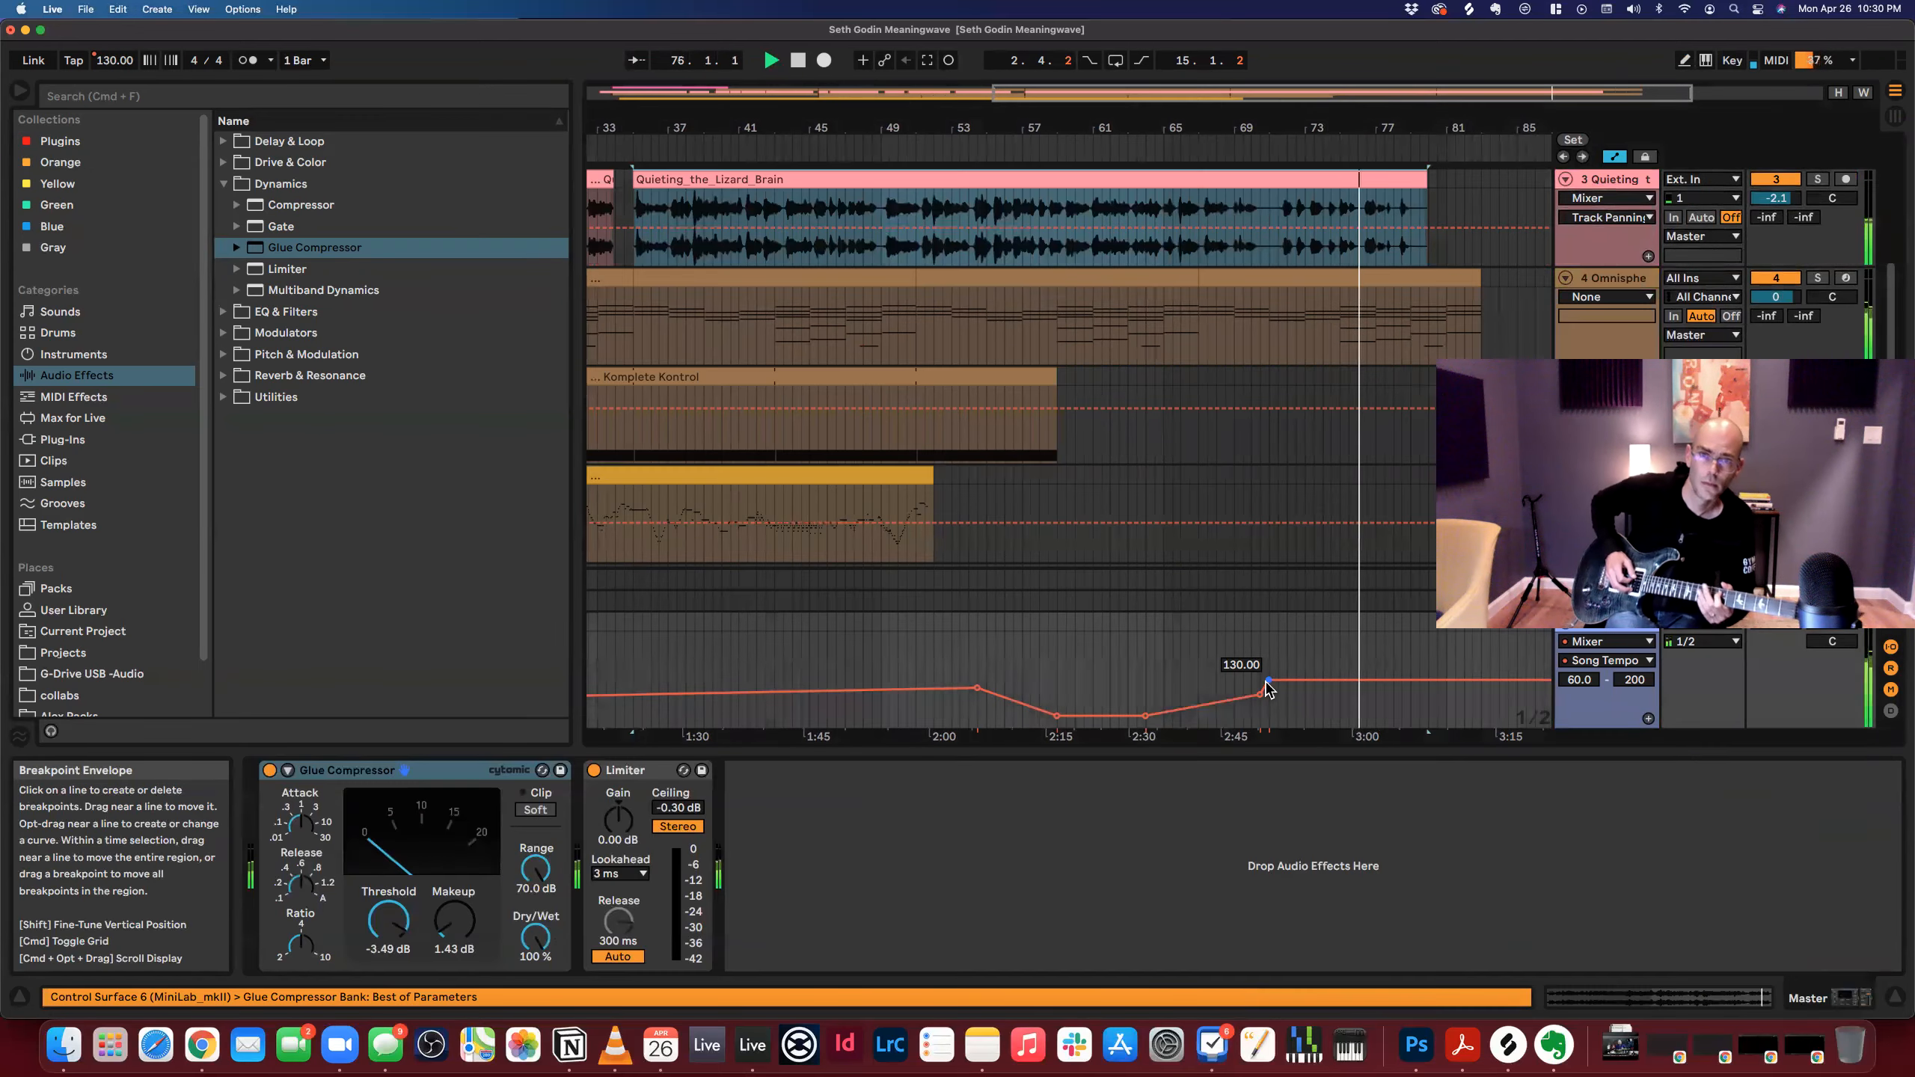
pyautogui.moveTo(1267, 683); pyautogui.dragTo(1268, 686)
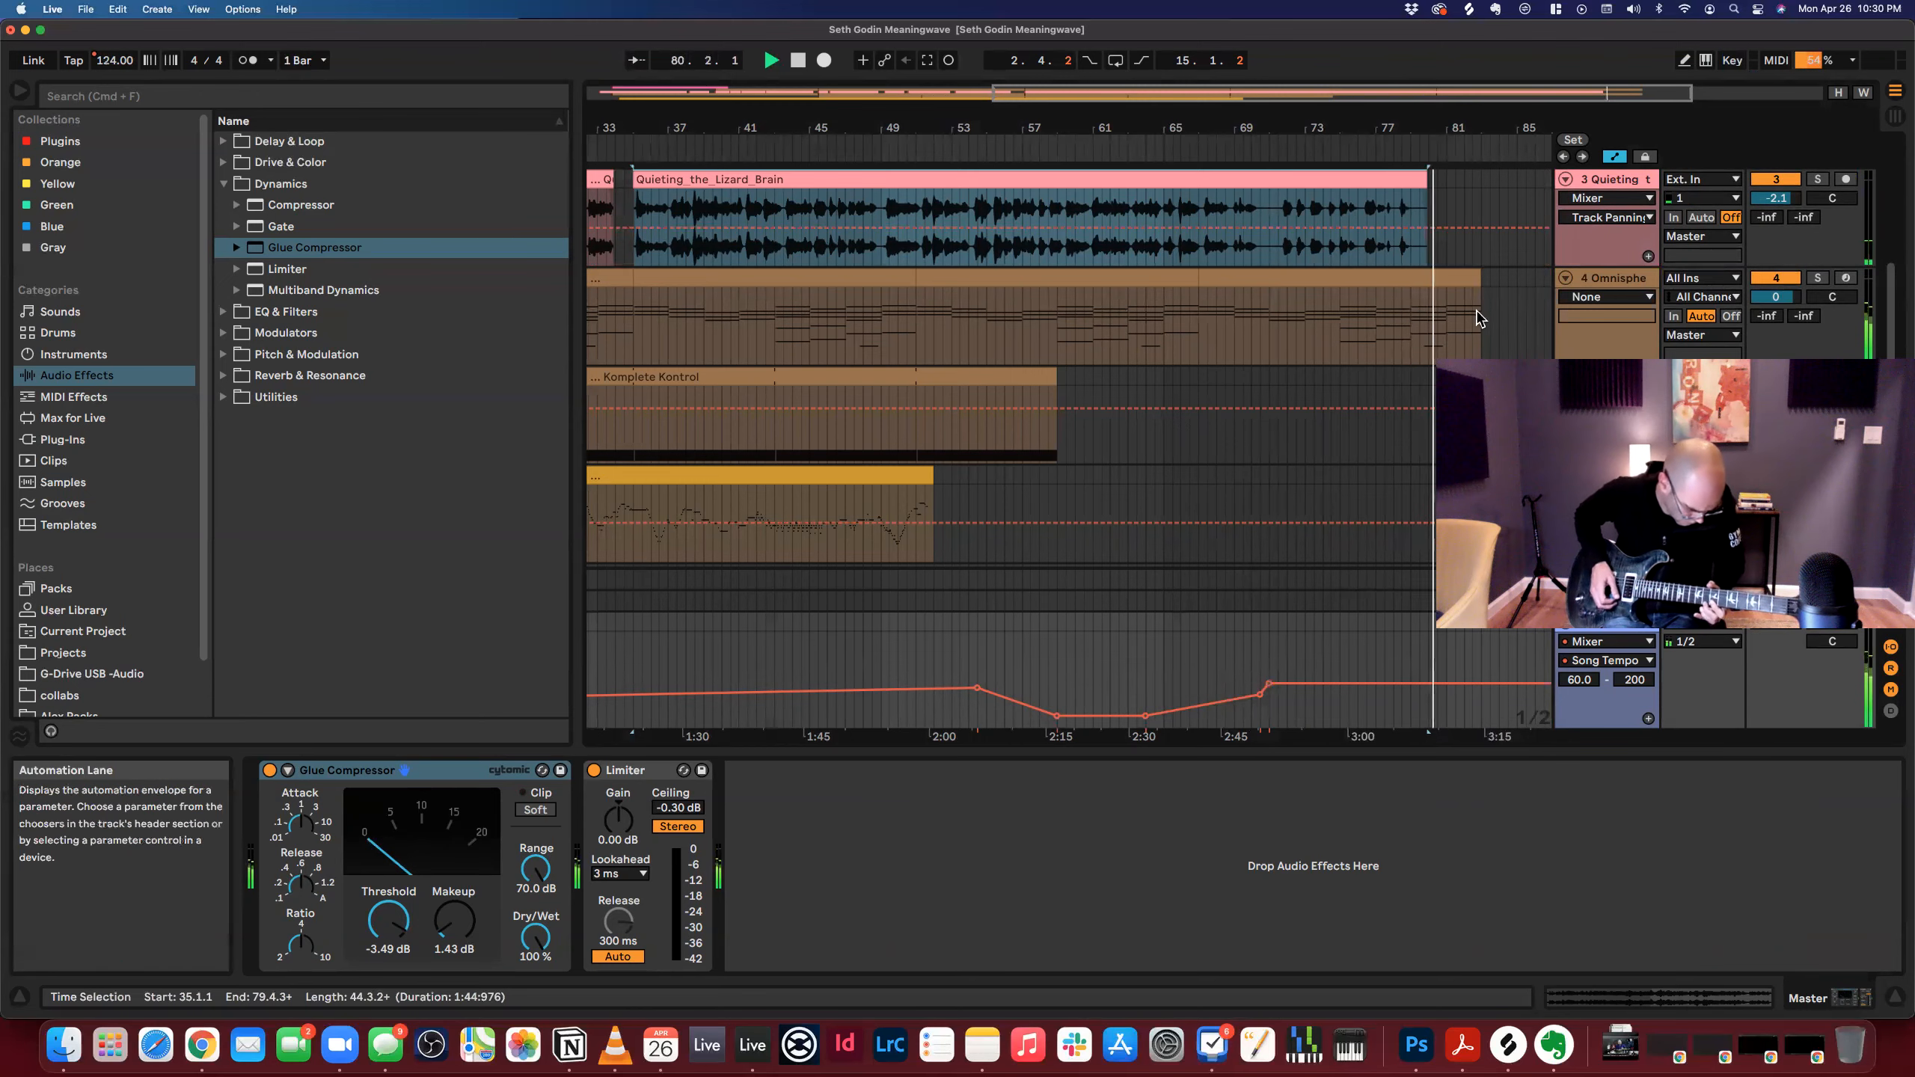
# Trim the Omnisphere chord clip to end with the last speech clip, stop playback and hide the automation lanes.
pyautogui.moveTo(1199, 290); pyautogui.dragTo(1430, 290)
pyautogui.click(1420, 316)
pyautogui.click(1366, 324)
pyautogui.press('a')
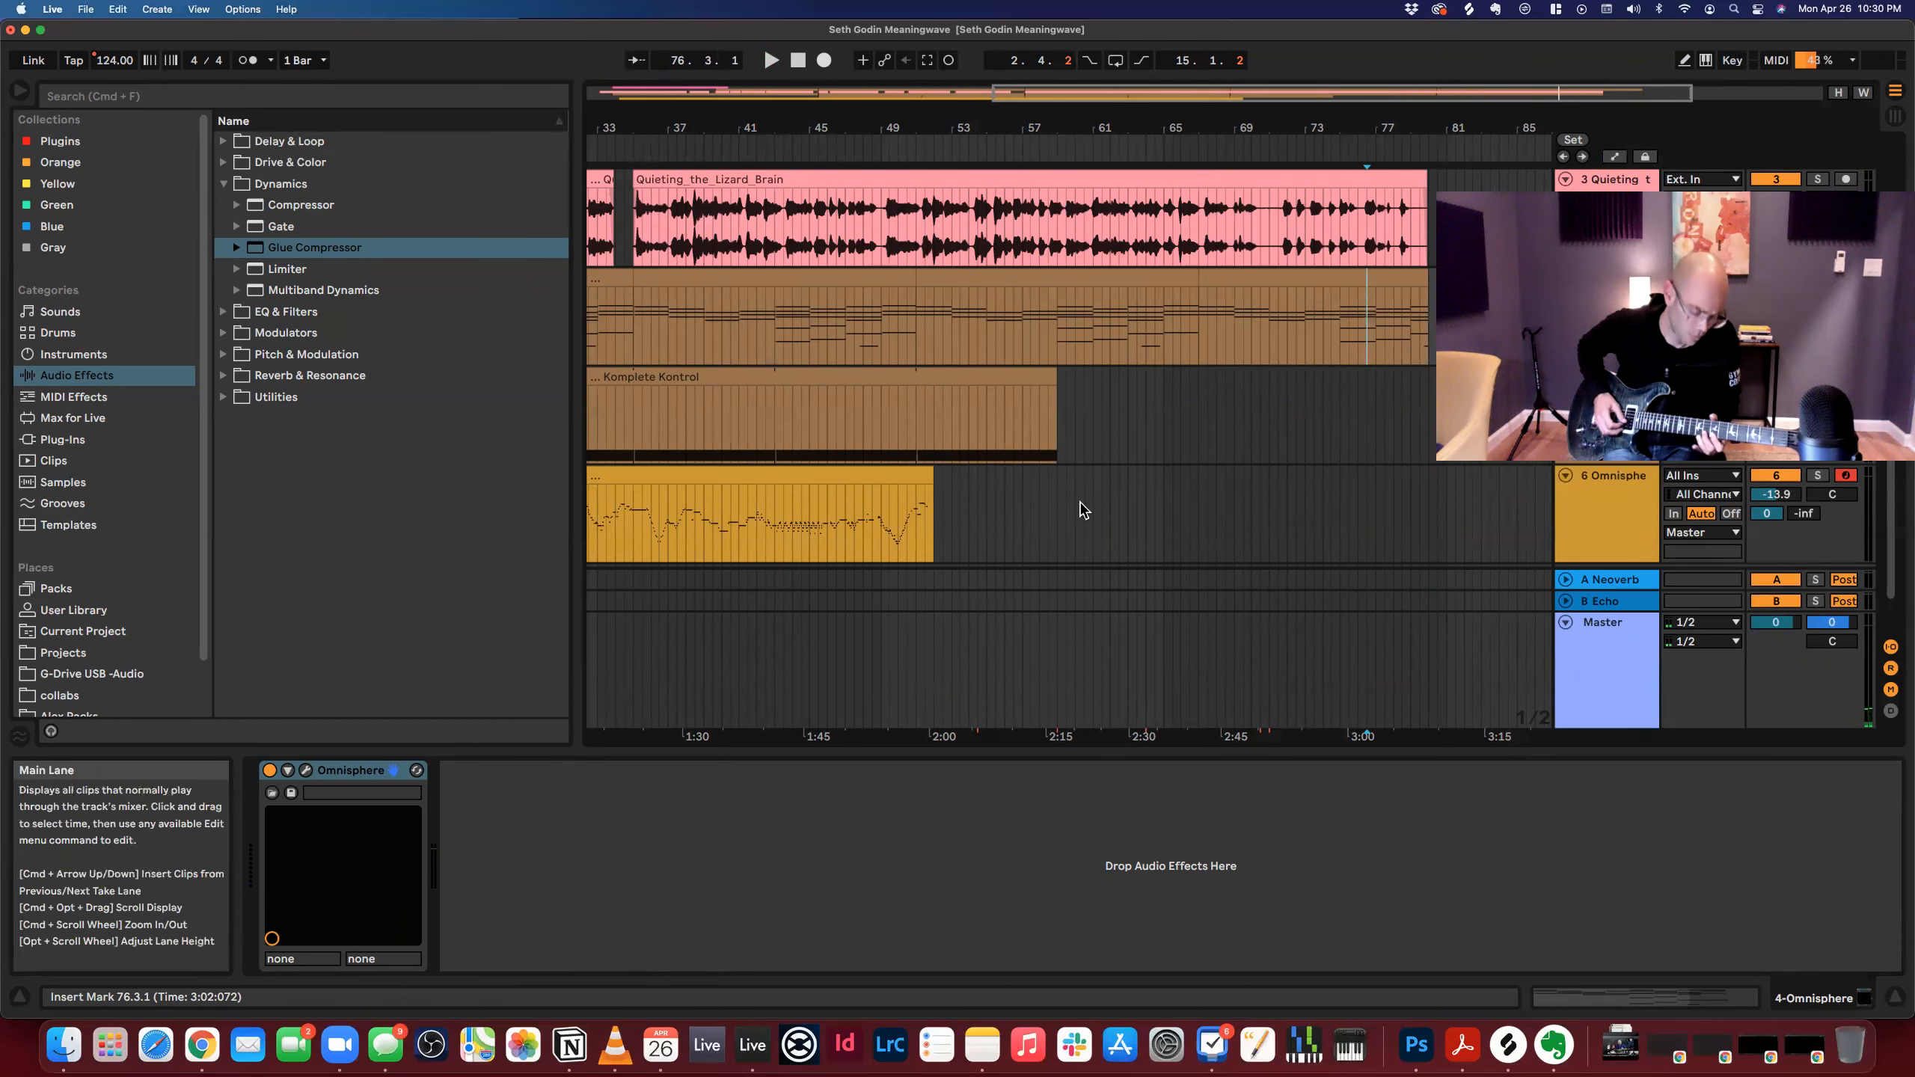
pyautogui.hscroll(-15, 1109, 502)
pyautogui.scroll(-1, 1040, 498)
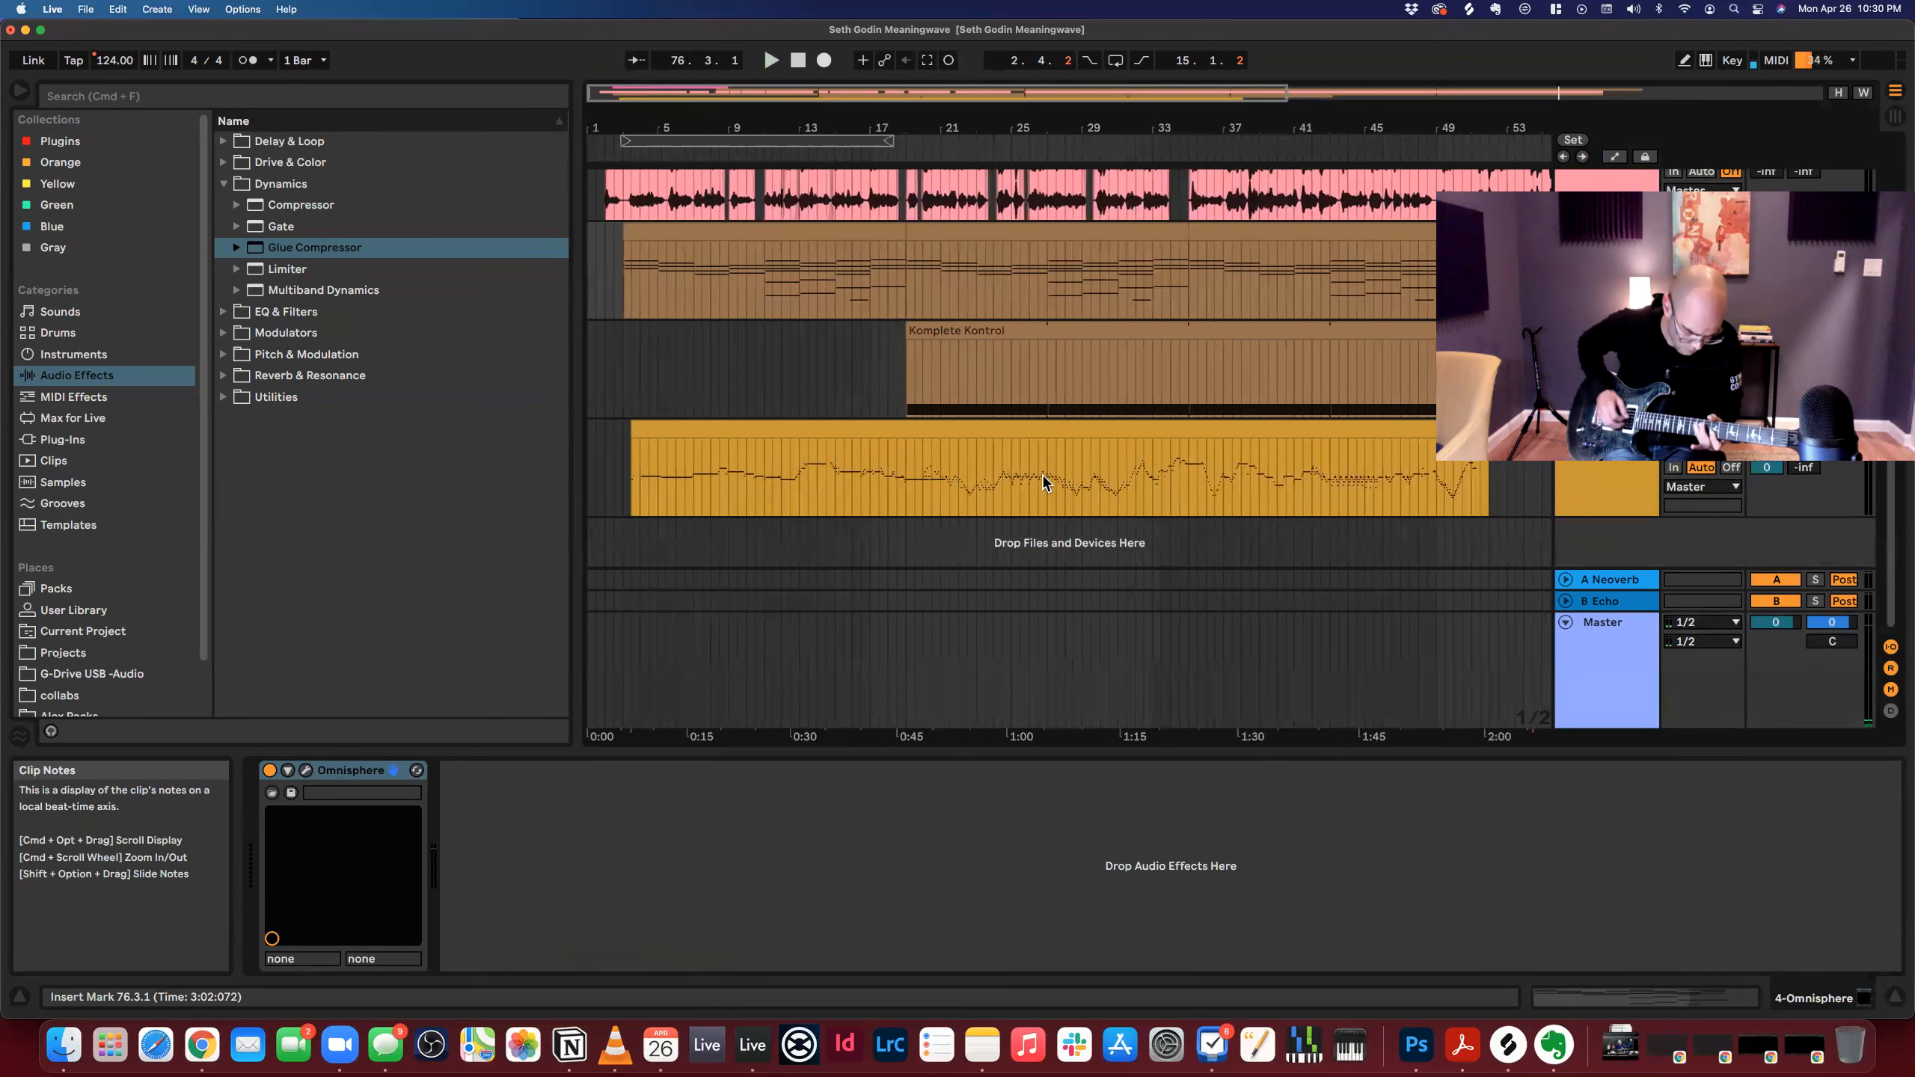